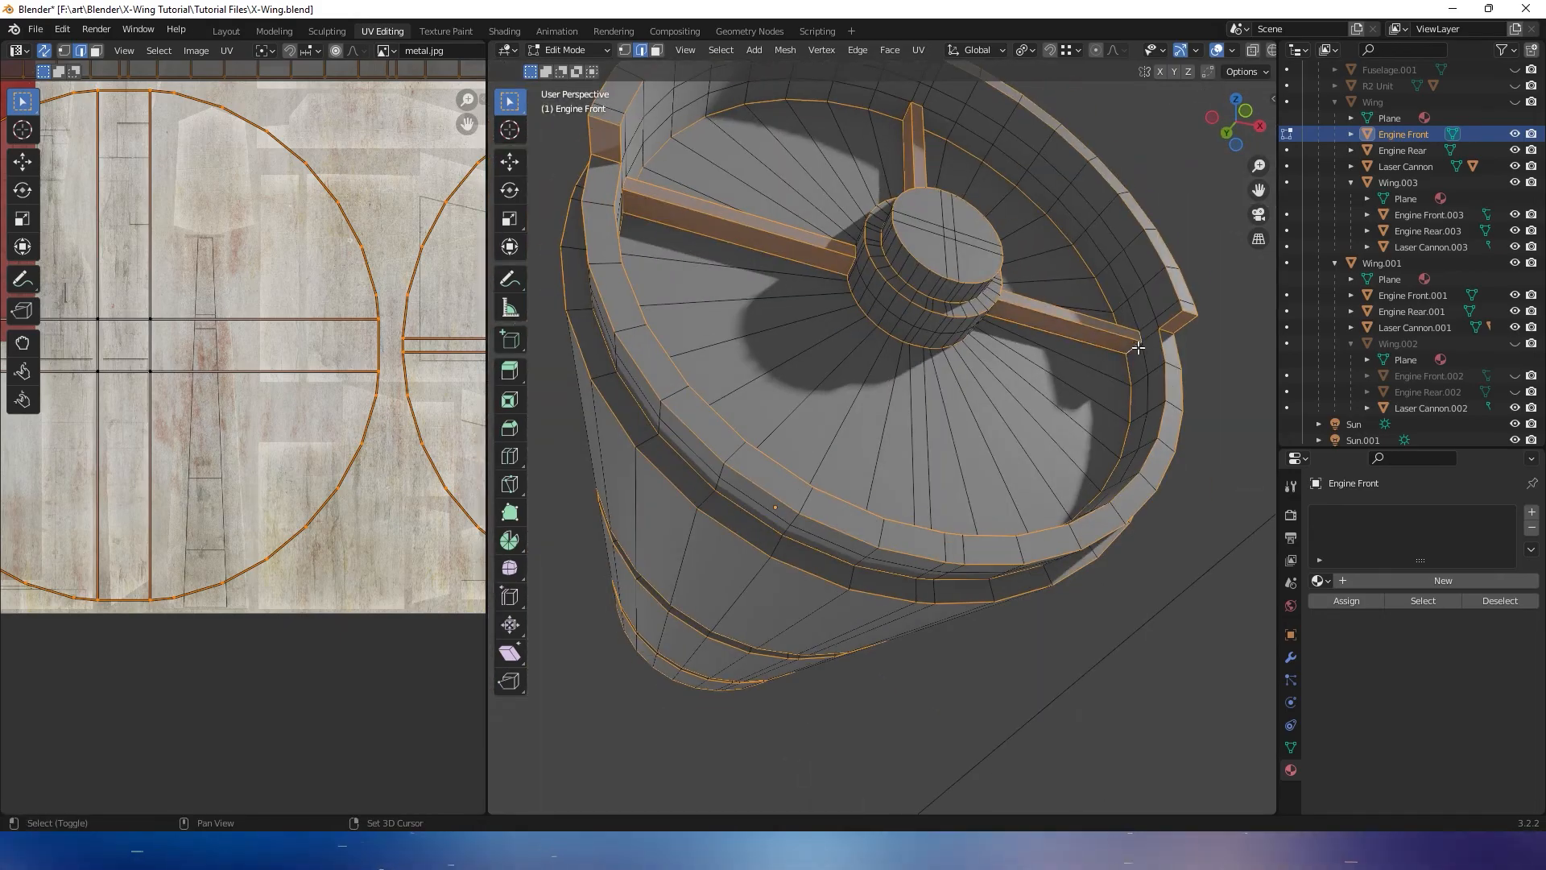
Finish selecting the front engine's rim and strut edges and mark them as UV seams
{"action": "left_click", "coordinate": [897, 541]}
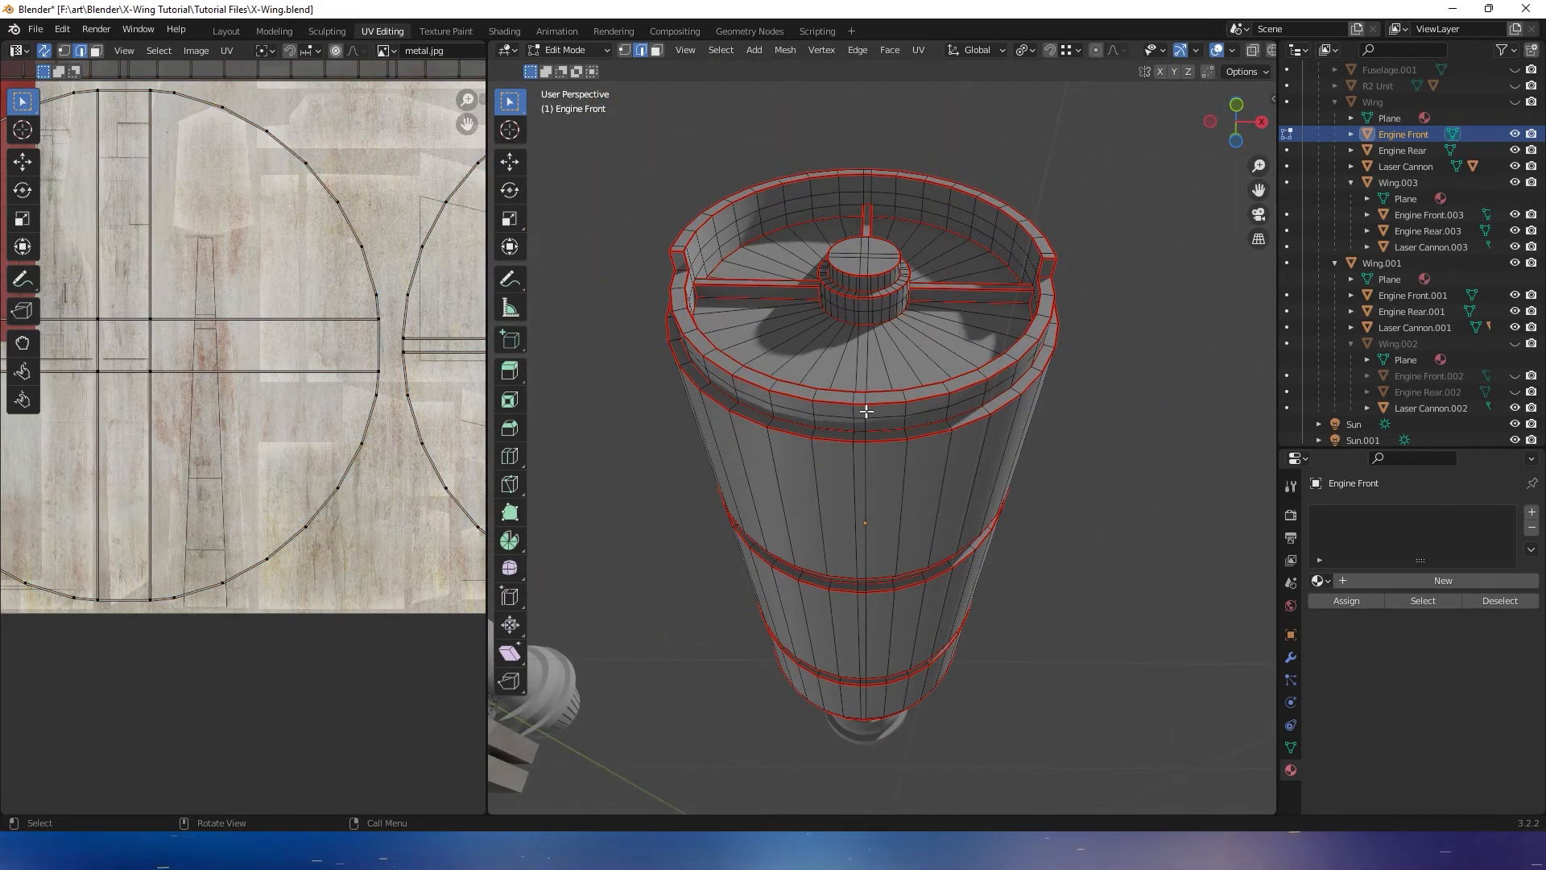
{"action": "left_click", "coordinate": [906, 540], "text": "ctrl"}
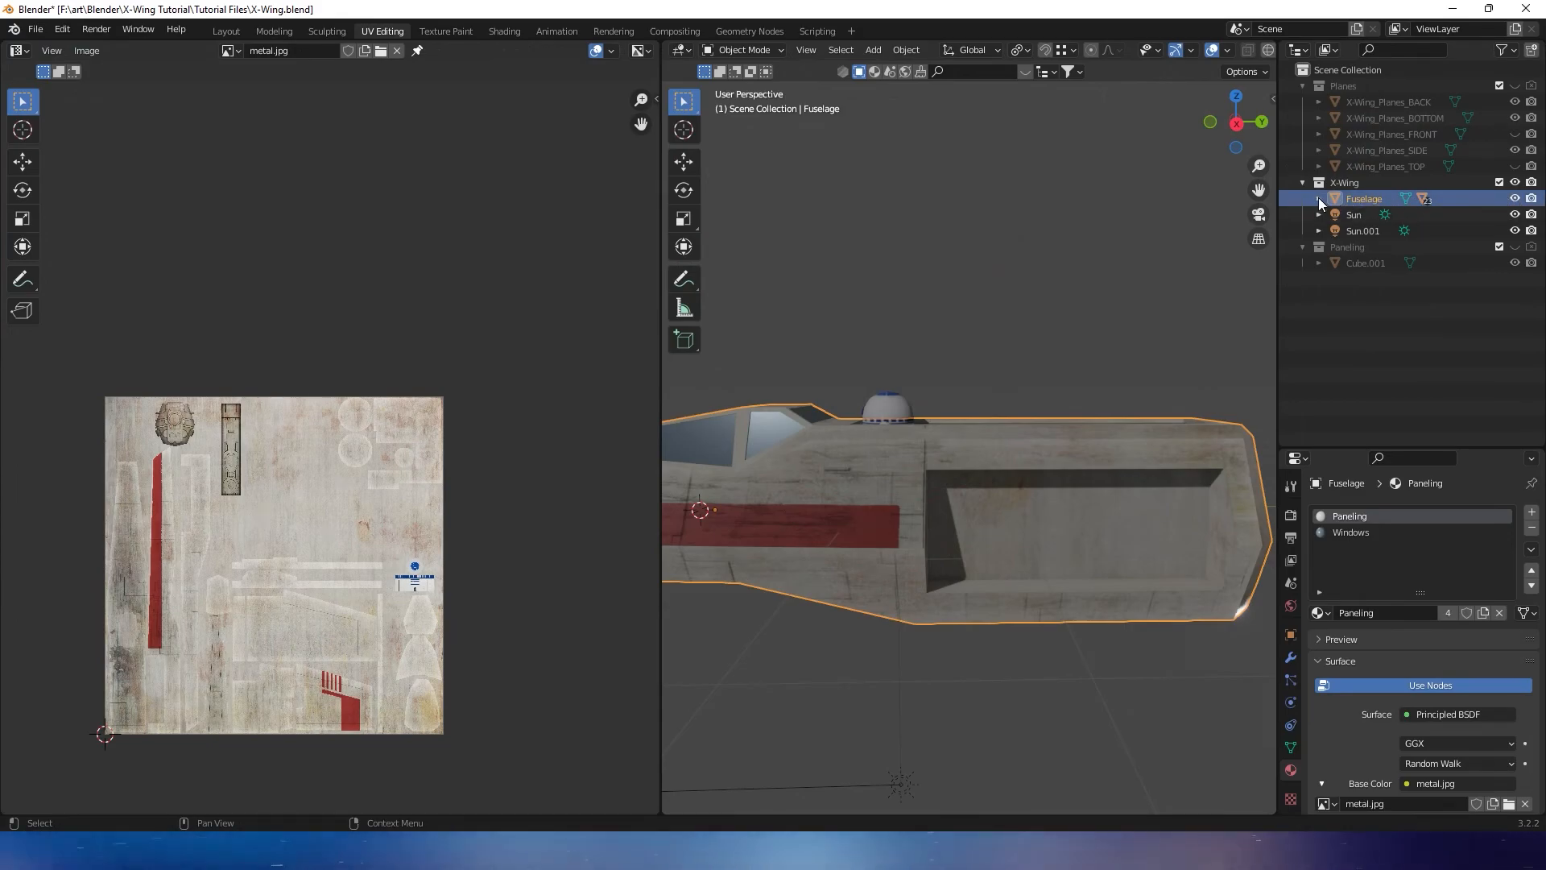
Expand the Fuselage hierarchy in the outliner, including Wing, Wing.001, Wing.003 and Wing.002
{"action": "left_click", "coordinate": [1318, 199]}
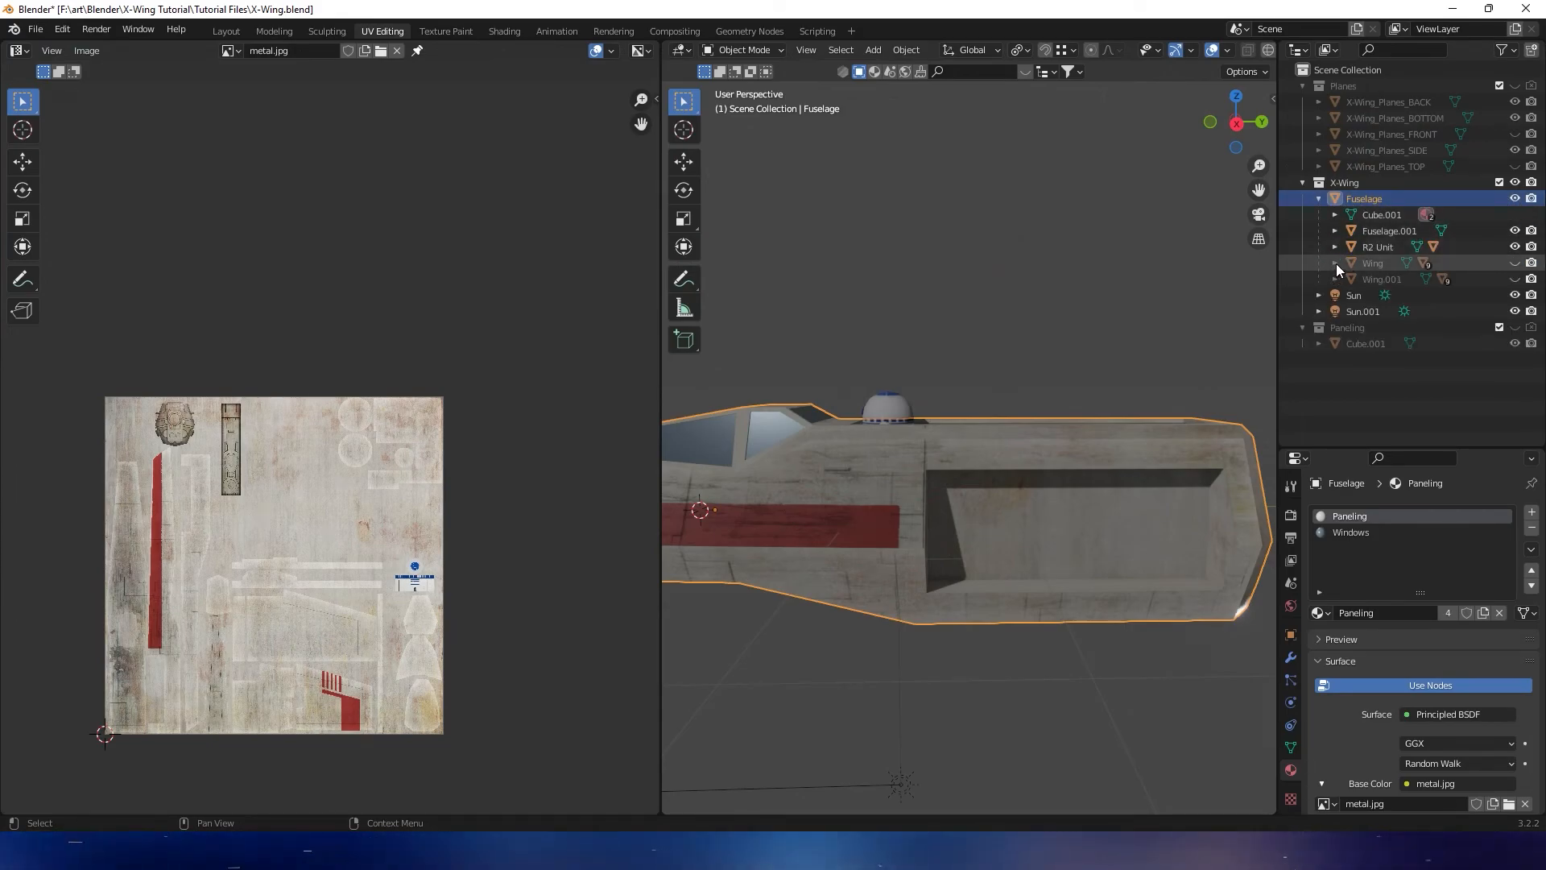
{"action": "left_click", "coordinate": [1336, 264]}
{"action": "left_click", "coordinate": [1335, 359]}
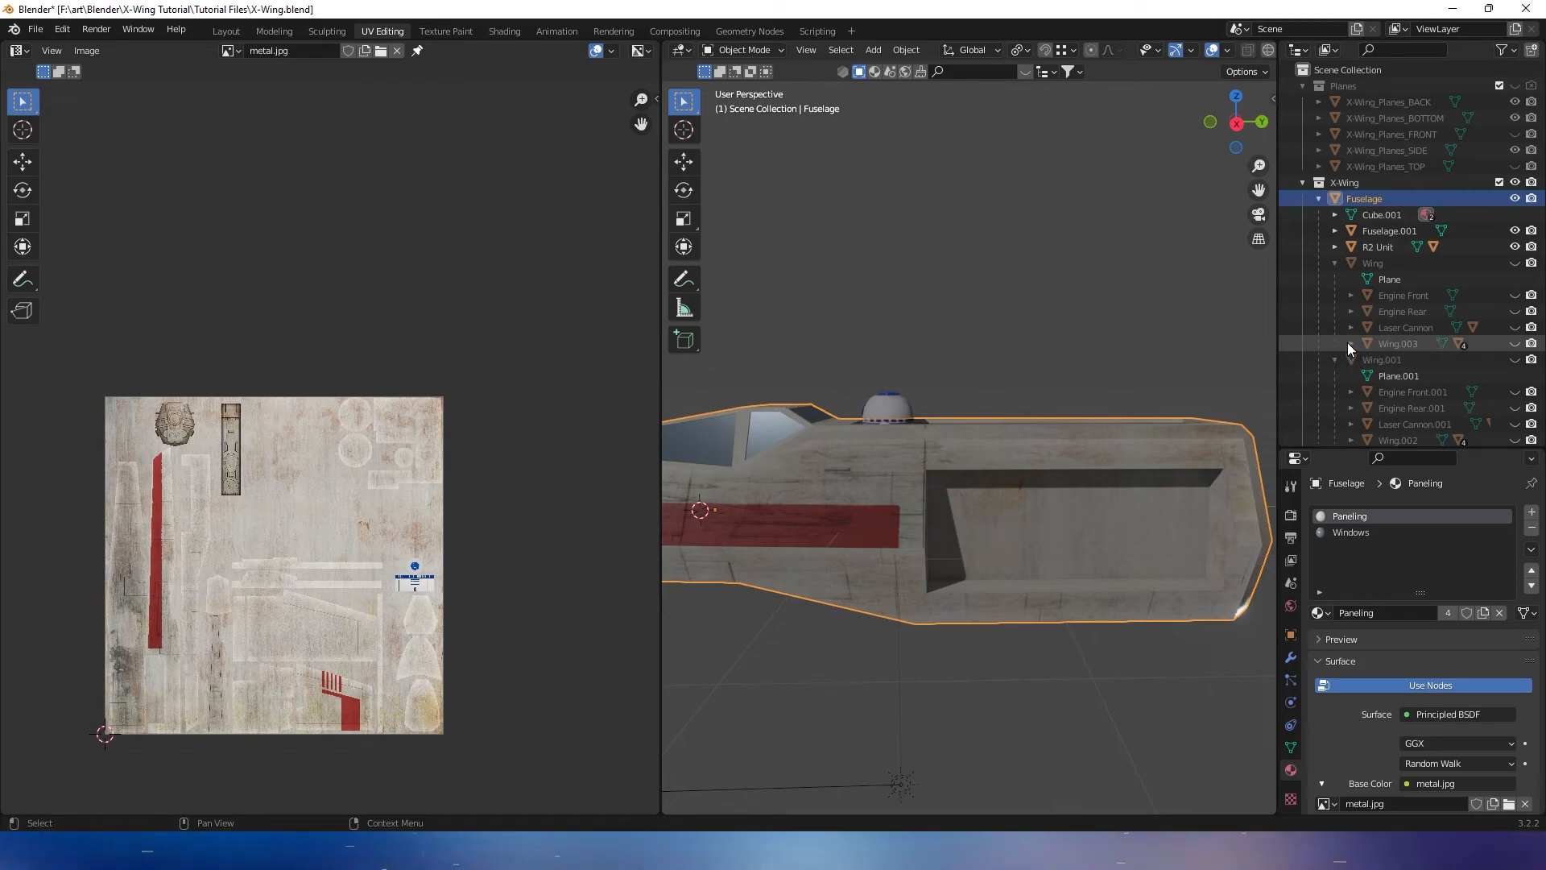
{"action": "left_click", "coordinate": [1350, 343]}
{"action": "scroll", "coordinate": [1346, 341], "scroll_direction": "down", "scroll_amount": 4}
{"action": "left_click", "coordinate": [1351, 375]}
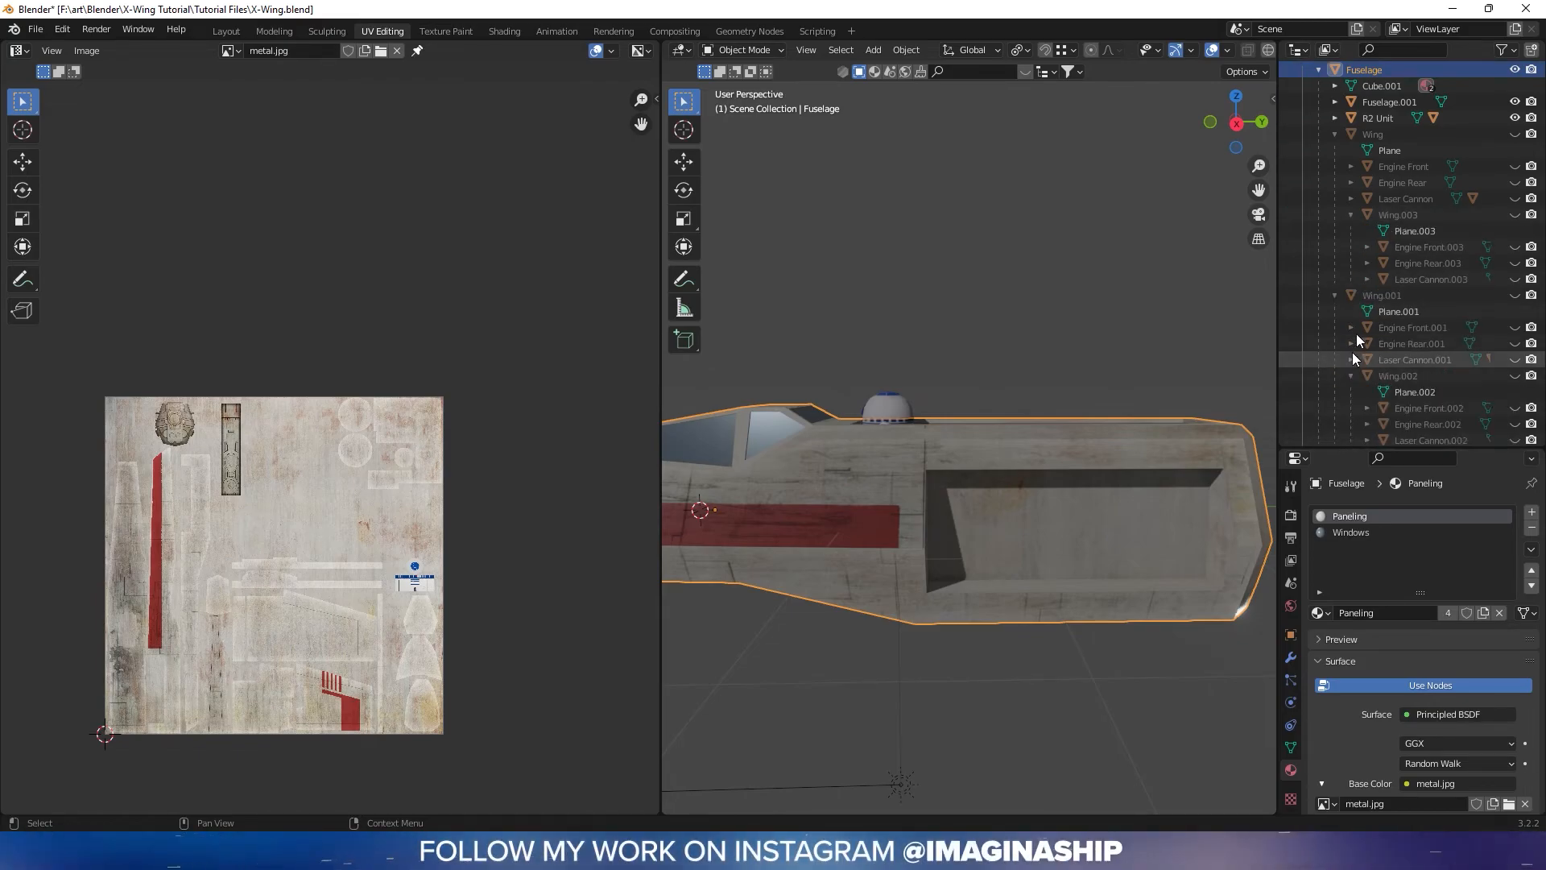
{"action": "scroll", "coordinate": [1361, 347], "scroll_direction": "up", "scroll_amount": 4}
Unhide all four wings together with their engines and laser cannons
{"action": "left_click_drag", "start_coordinate": [1514, 263], "coordinate": [1517, 369]}
{"action": "scroll", "coordinate": [1516, 355], "scroll_direction": "down", "scroll_amount": 2}
{"action": "scroll", "coordinate": [1516, 360], "scroll_direction": "down", "scroll_amount": 2}
{"action": "scroll", "coordinate": [1516, 376], "scroll_direction": "down", "scroll_amount": 2}
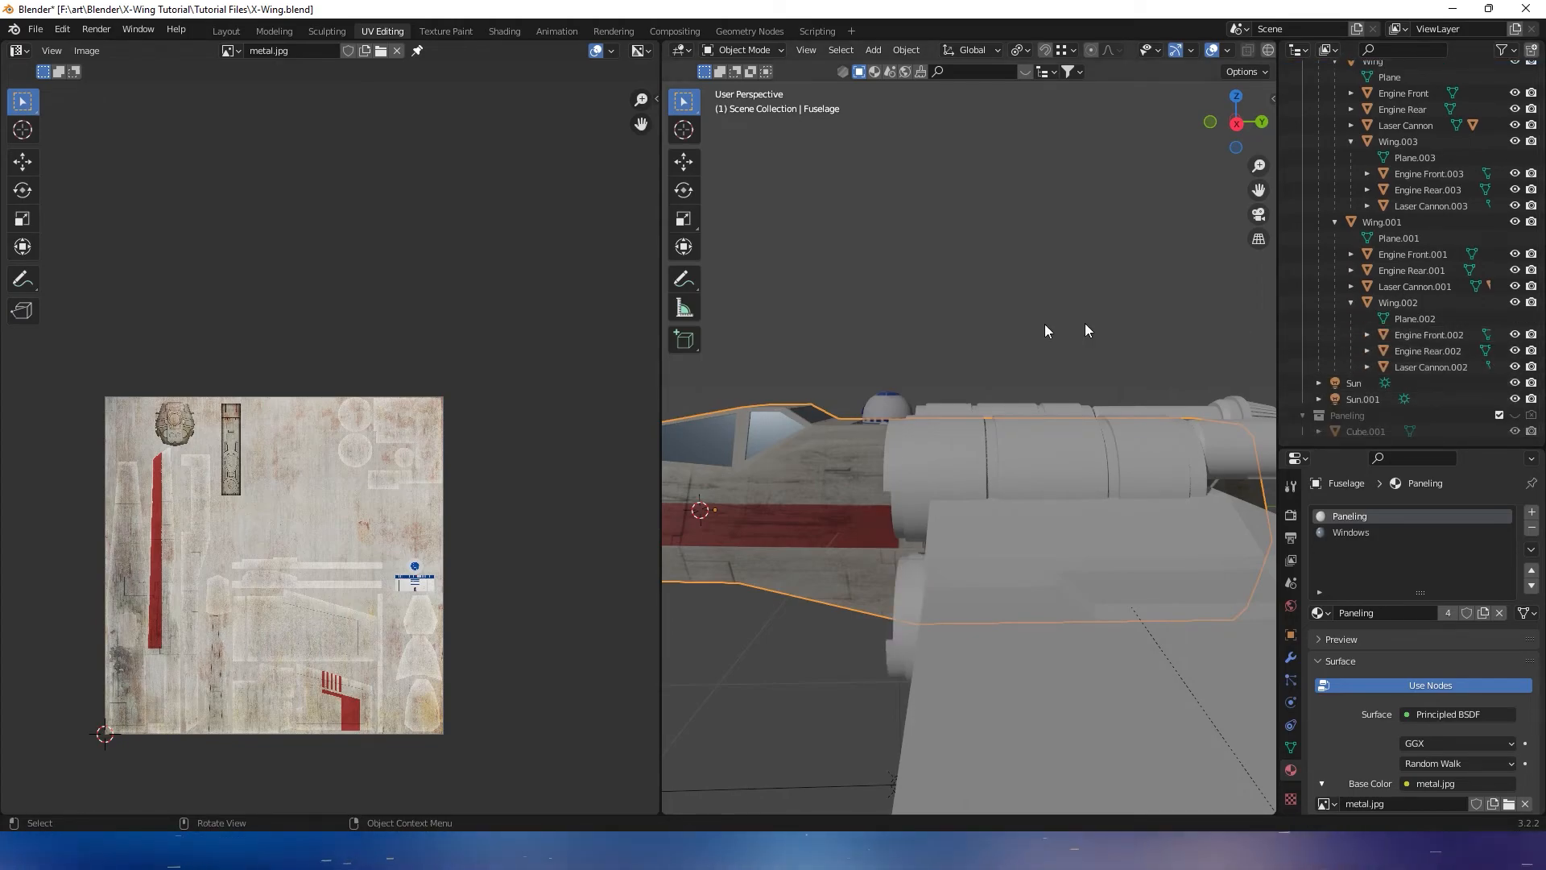
Select the Wing object and assign the existing Paneling material to it
{"action": "scroll", "coordinate": [1105, 355], "scroll_direction": "down", "scroll_amount": 6}
{"action": "middle_click_drag", "start_coordinate": [1105, 354], "coordinate": [1060, 398]}
{"action": "scroll", "coordinate": [1060, 398], "scroll_direction": "up", "scroll_amount": 5}
{"action": "middle_click_drag", "start_coordinate": [952, 397], "coordinate": [873, 320]}
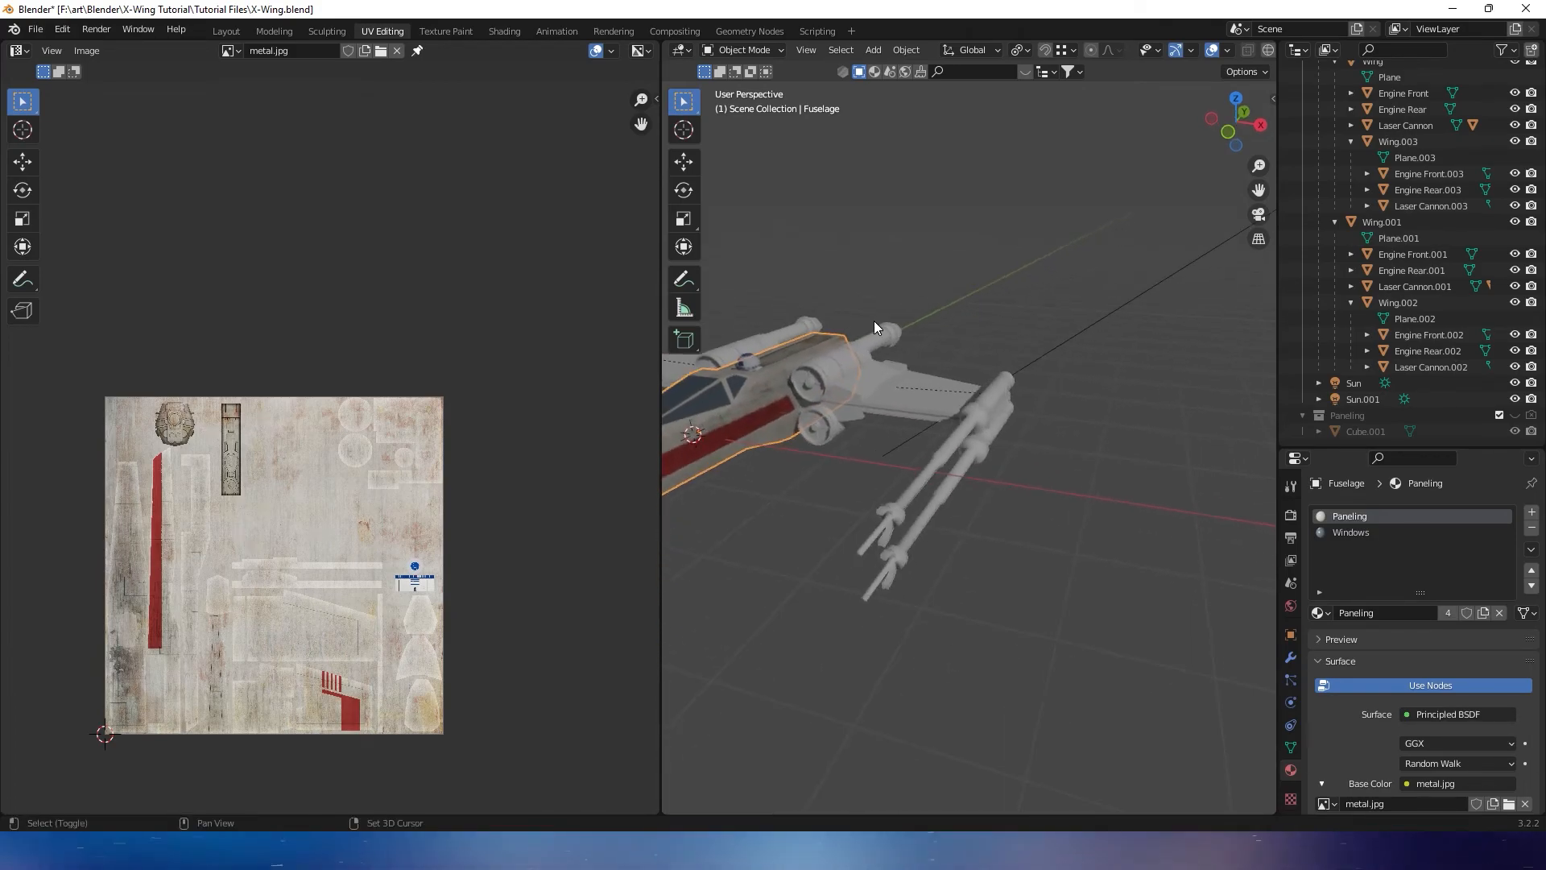
{"action": "scroll", "coordinate": [892, 397], "scroll_direction": "up", "scroll_amount": 4}
{"action": "middle_click_drag", "start_coordinate": [1028, 414], "coordinate": [1192, 395]}
{"action": "left_click", "coordinate": [1055, 478]}
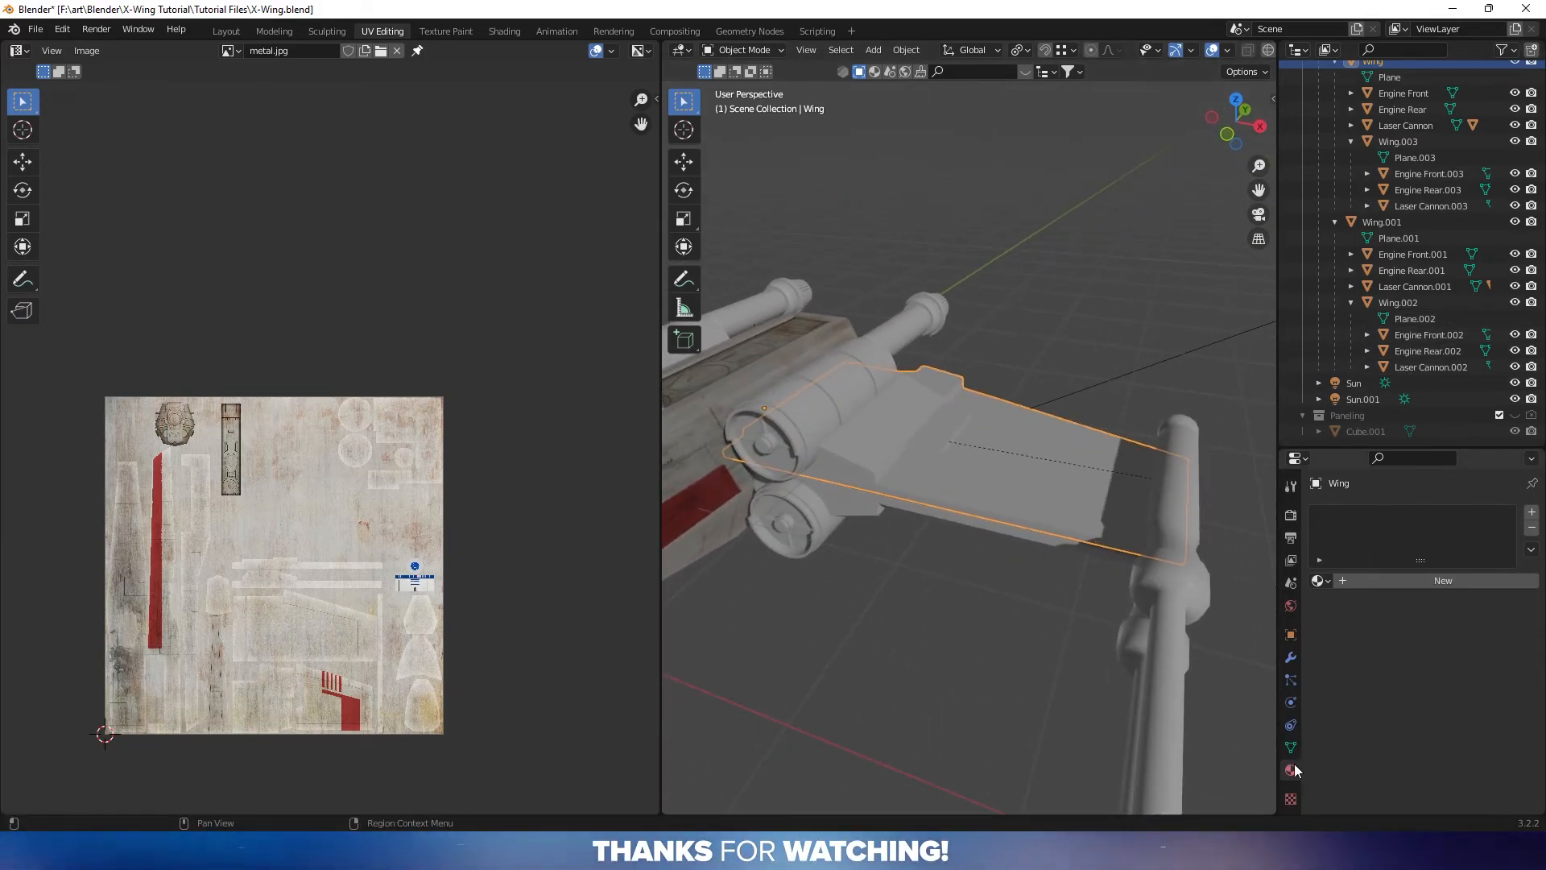
{"action": "right_click", "coordinate": [995, 484]}
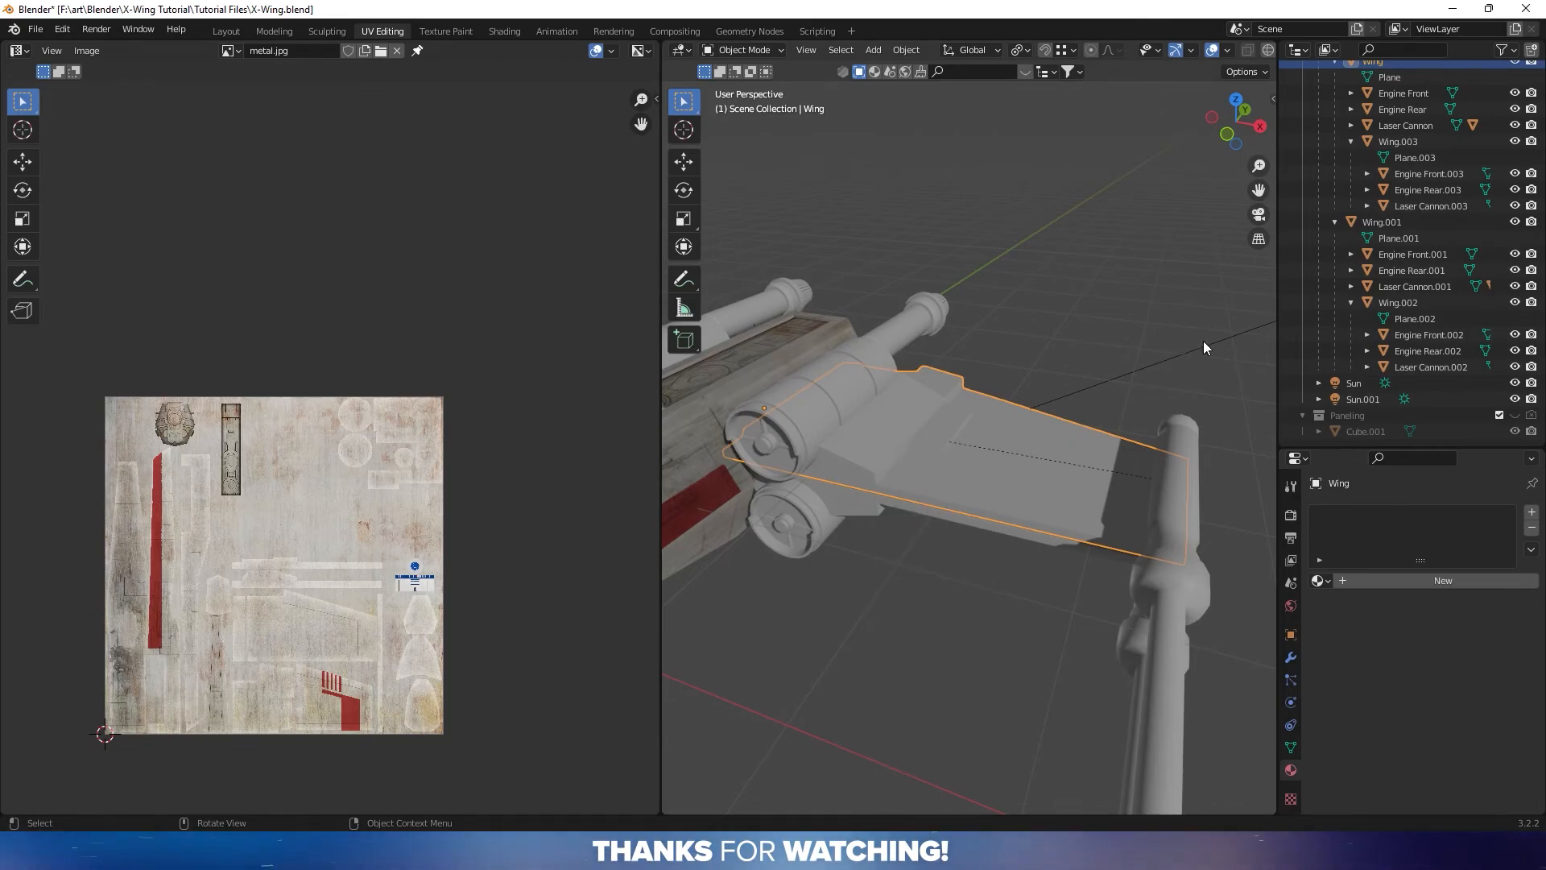
{"action": "left_click", "coordinate": [1290, 659]}
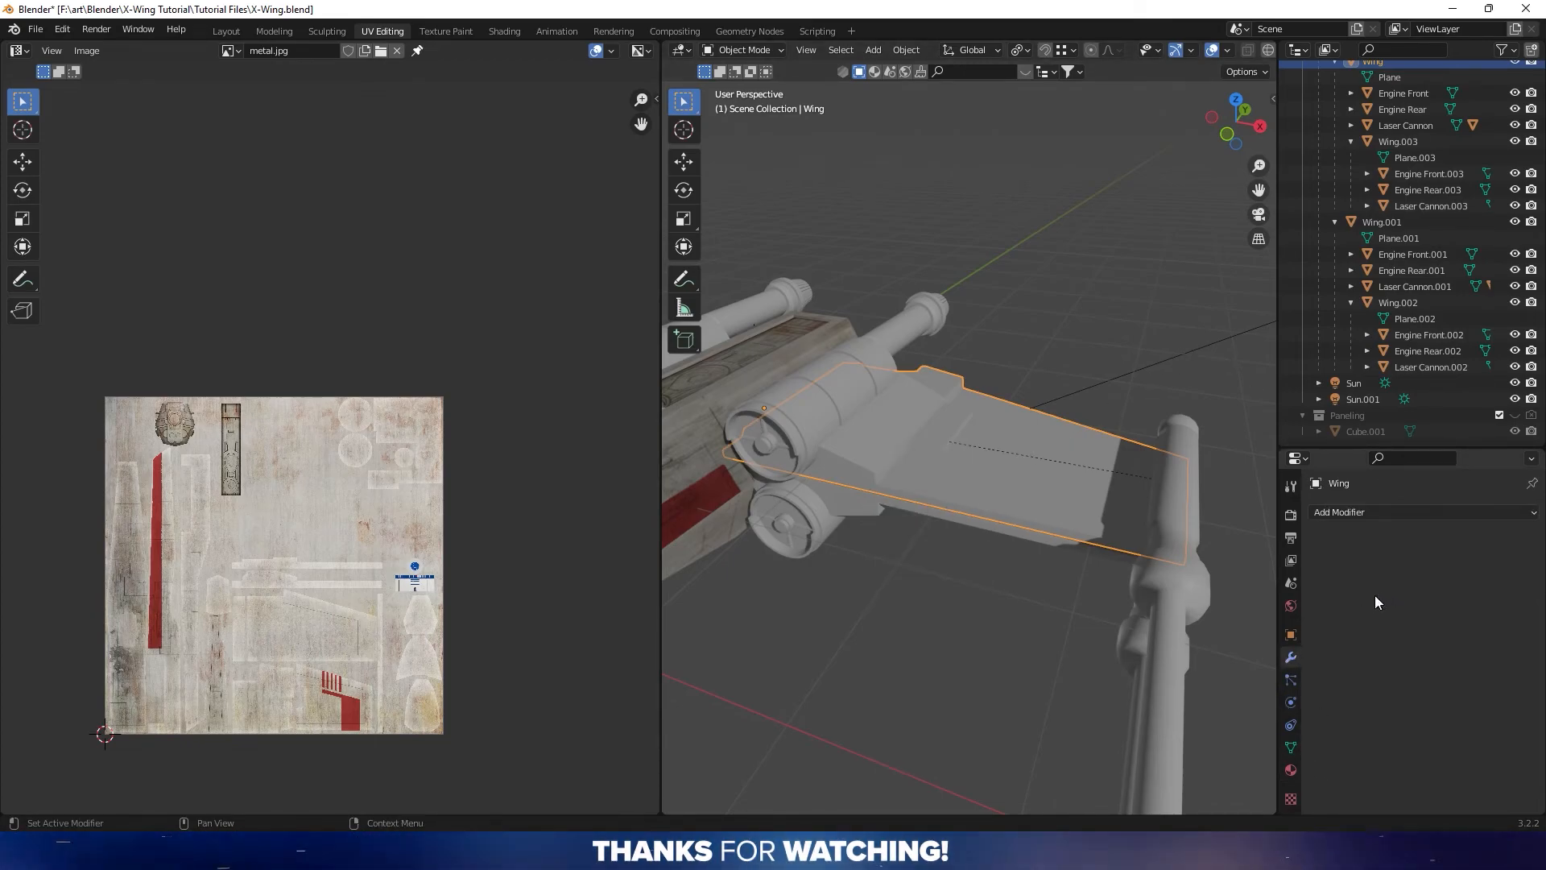
{"action": "left_click", "coordinate": [1290, 770]}
{"action": "left_click", "coordinate": [1320, 580]}
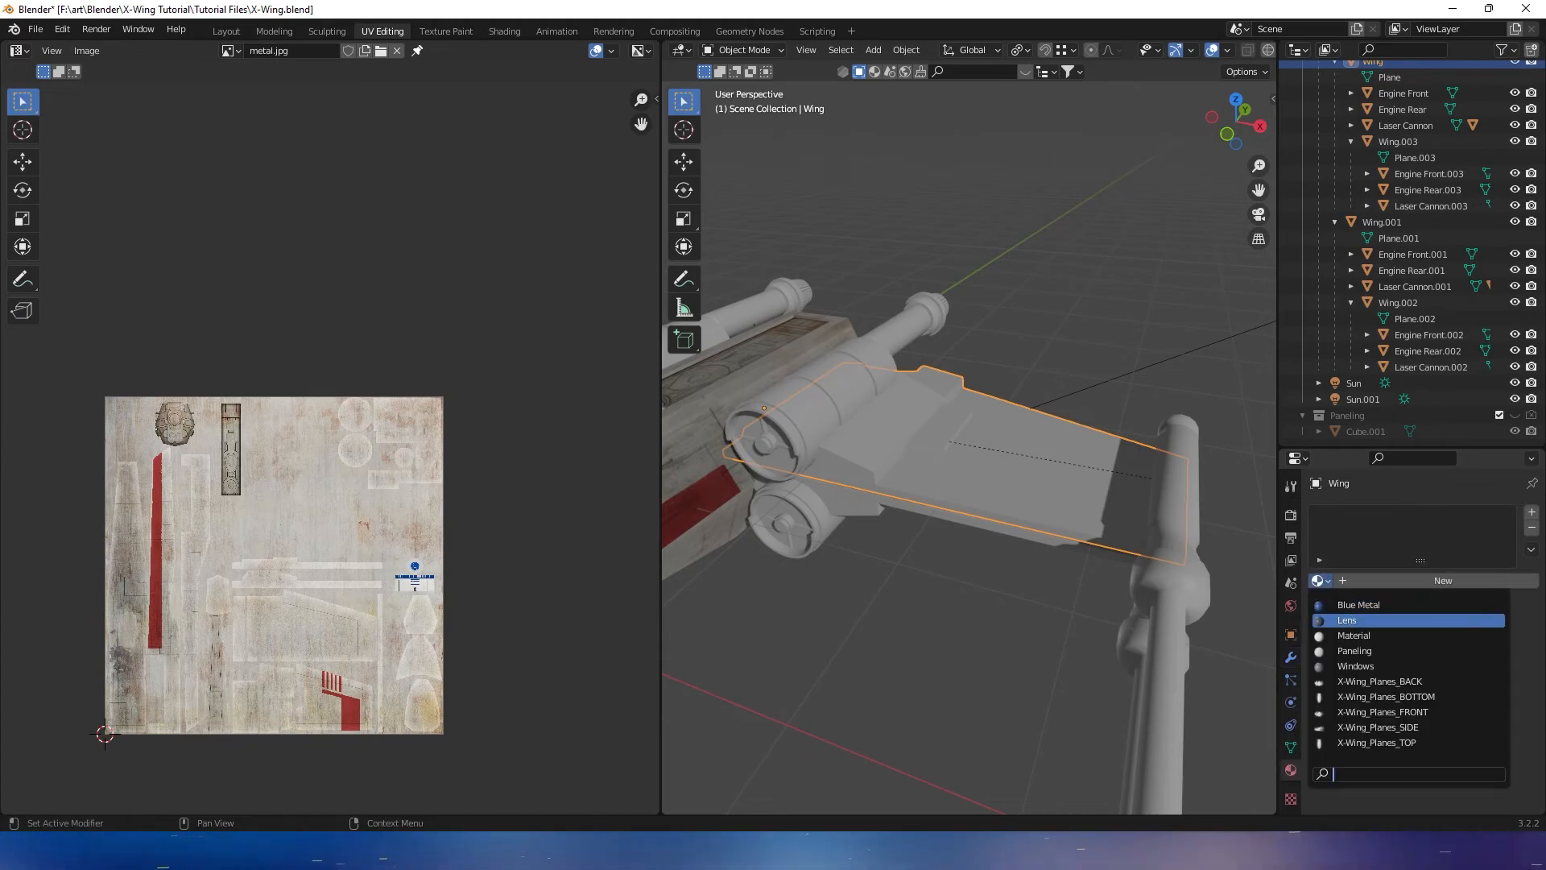
{"action": "left_click", "coordinate": [1360, 651]}
{"action": "middle_click_drag", "start_coordinate": [1041, 426], "coordinate": [877, 433]}
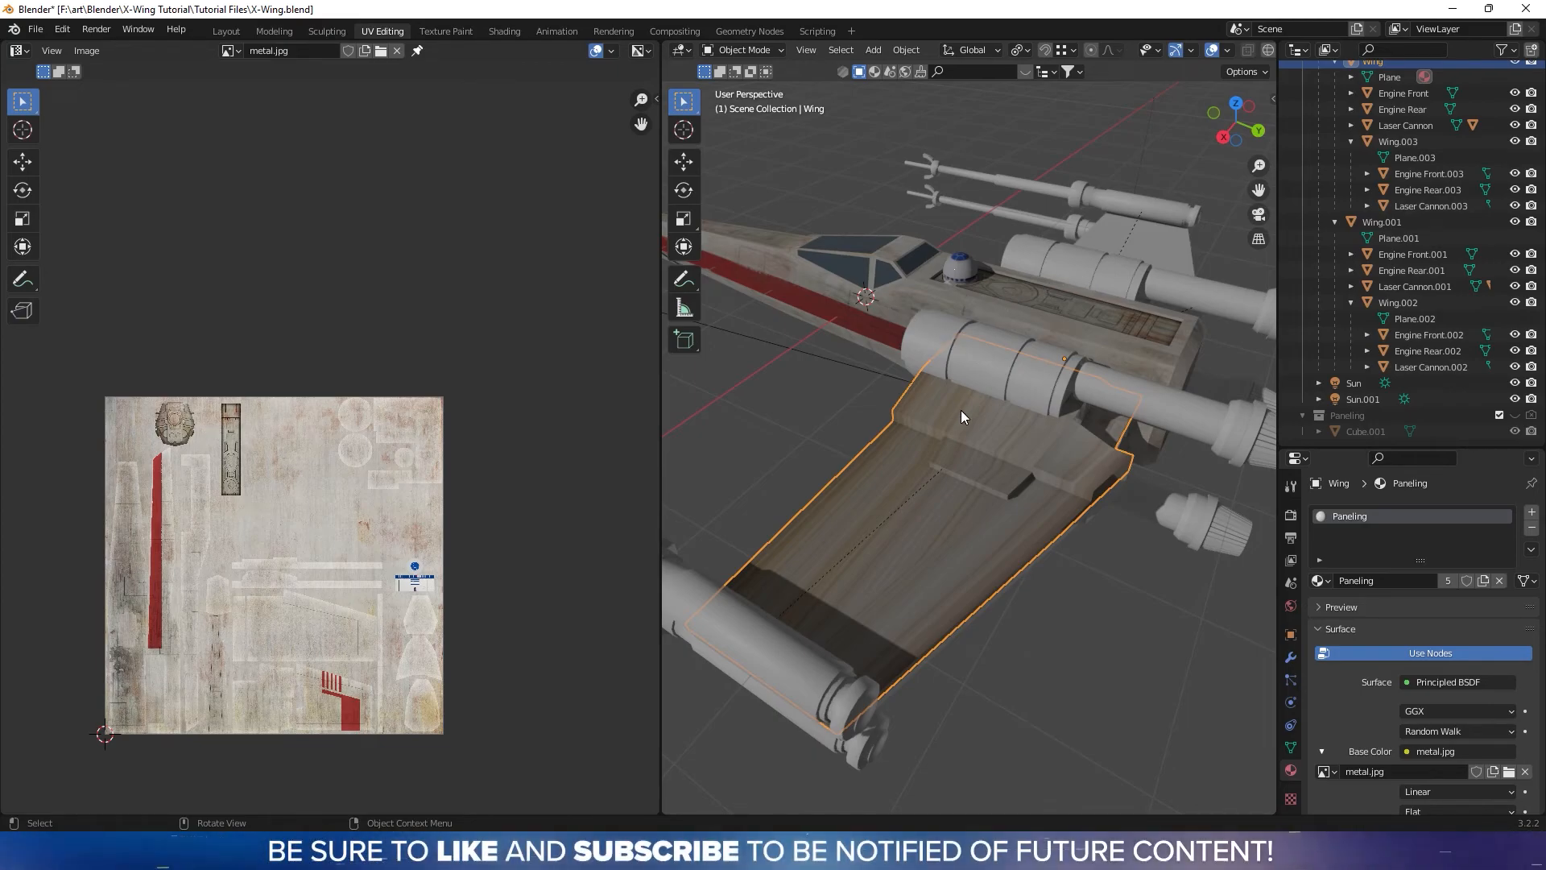
{"action": "key", "text": "Tab"}
{"action": "middle_click_drag", "start_coordinate": [960, 411], "coordinate": [883, 400]}
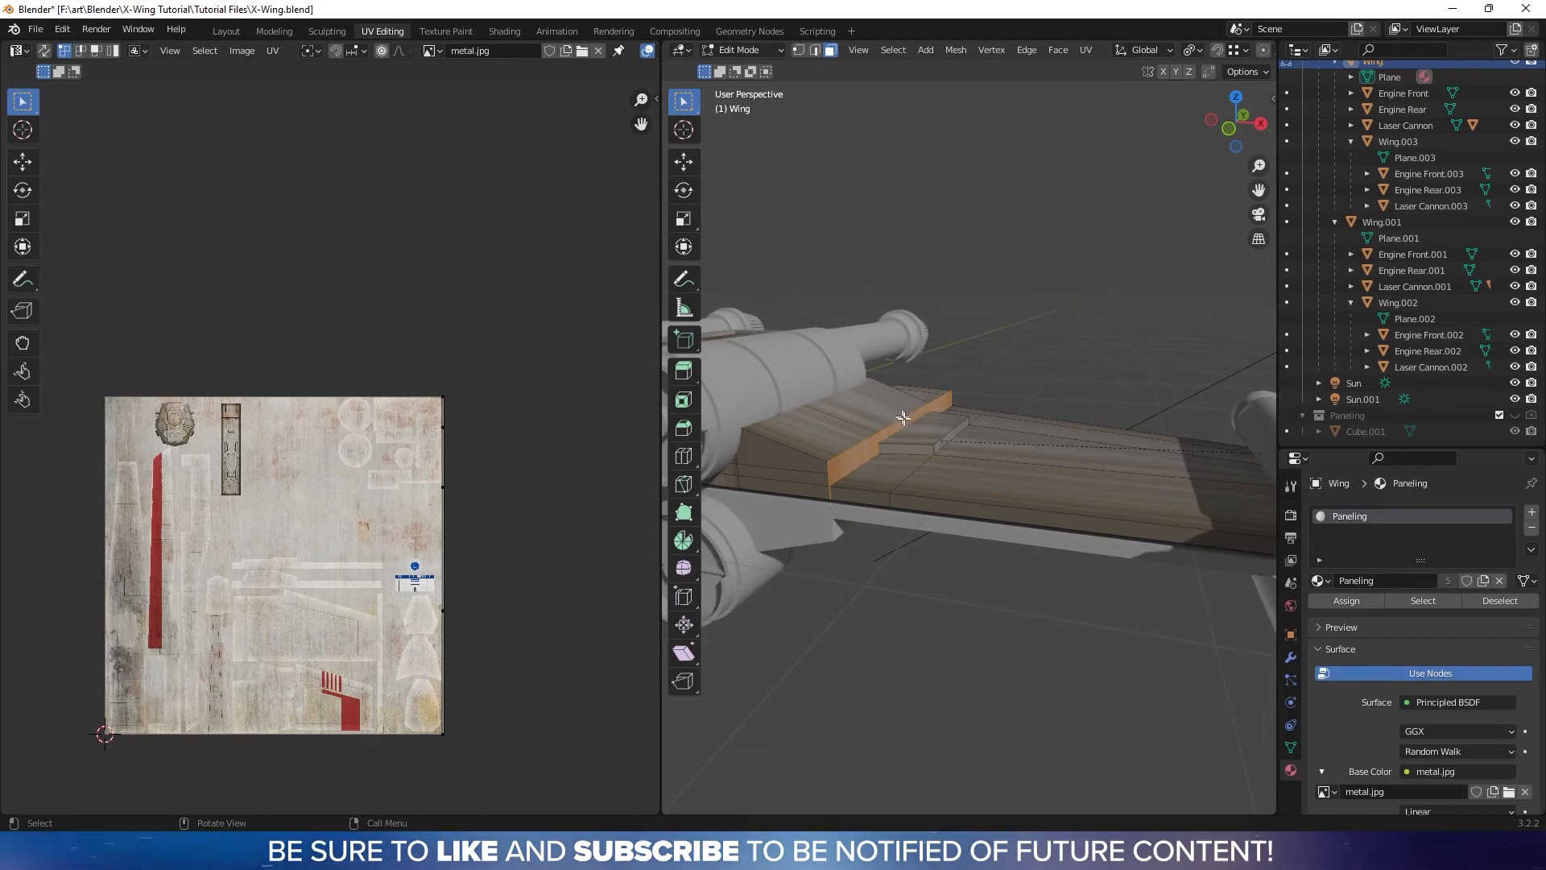
{"action": "middle_click_drag", "start_coordinate": [824, 442], "coordinate": [849, 345]}
{"action": "key", "text": "Tab"}
Hide the Engine Front, Engine Rear and Laser Cannon objects attached to the textured Wing
{"action": "left_click", "coordinate": [849, 345]}
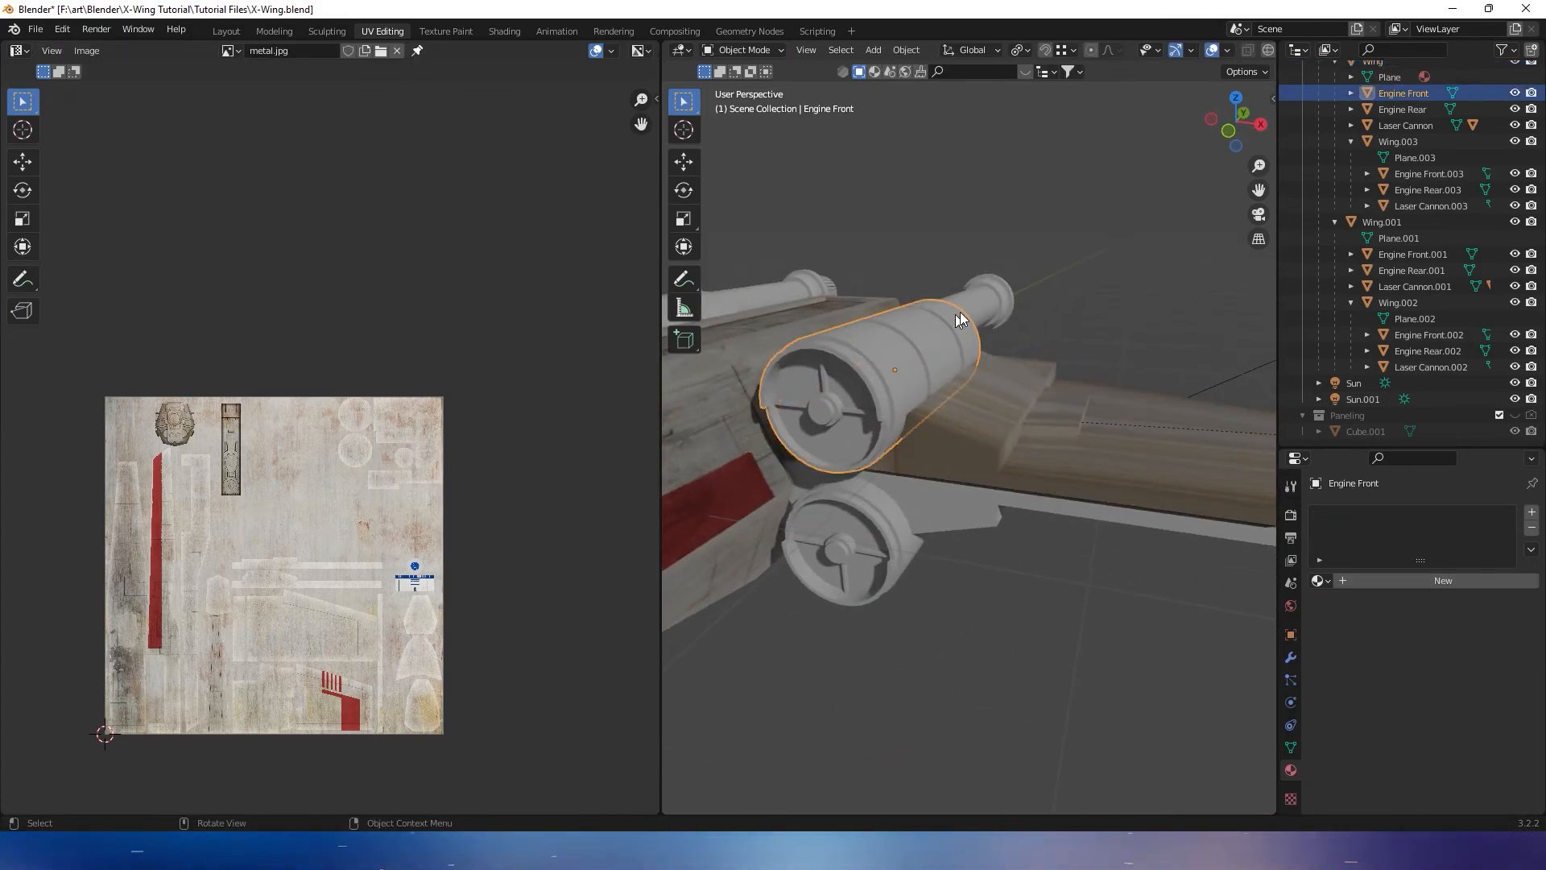
{"action": "left_click", "coordinate": [989, 302], "text": "shift"}
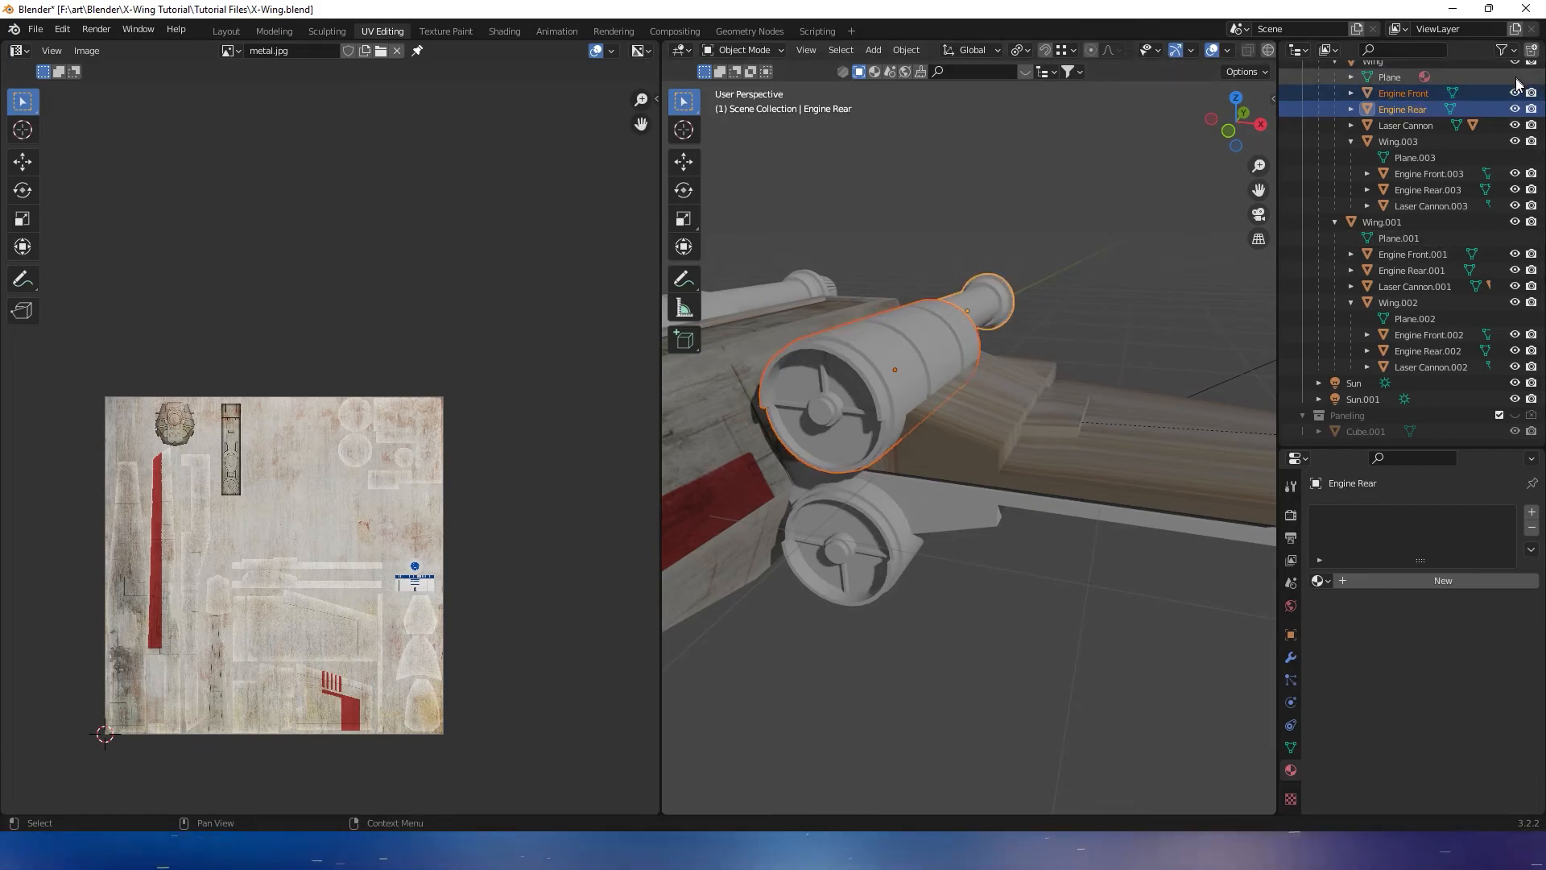
{"action": "left_click_drag", "start_coordinate": [1517, 94], "coordinate": [1517, 109]}
{"action": "middle_click_drag", "start_coordinate": [1201, 383], "coordinate": [1027, 413]}
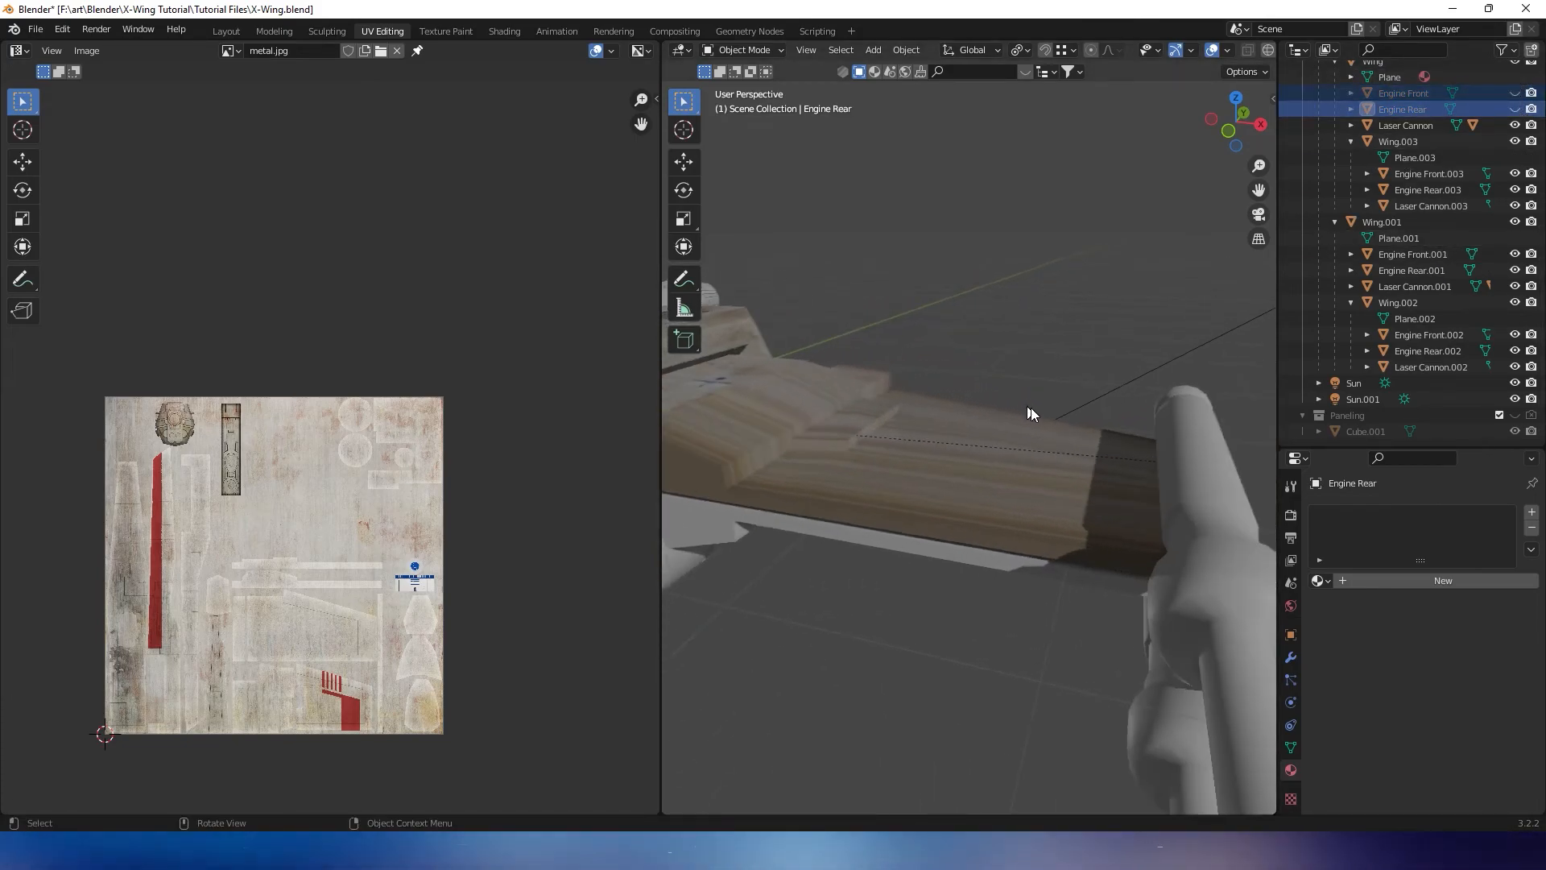
{"action": "left_click", "coordinate": [1177, 452]}
{"action": "left_click", "coordinate": [1515, 125]}
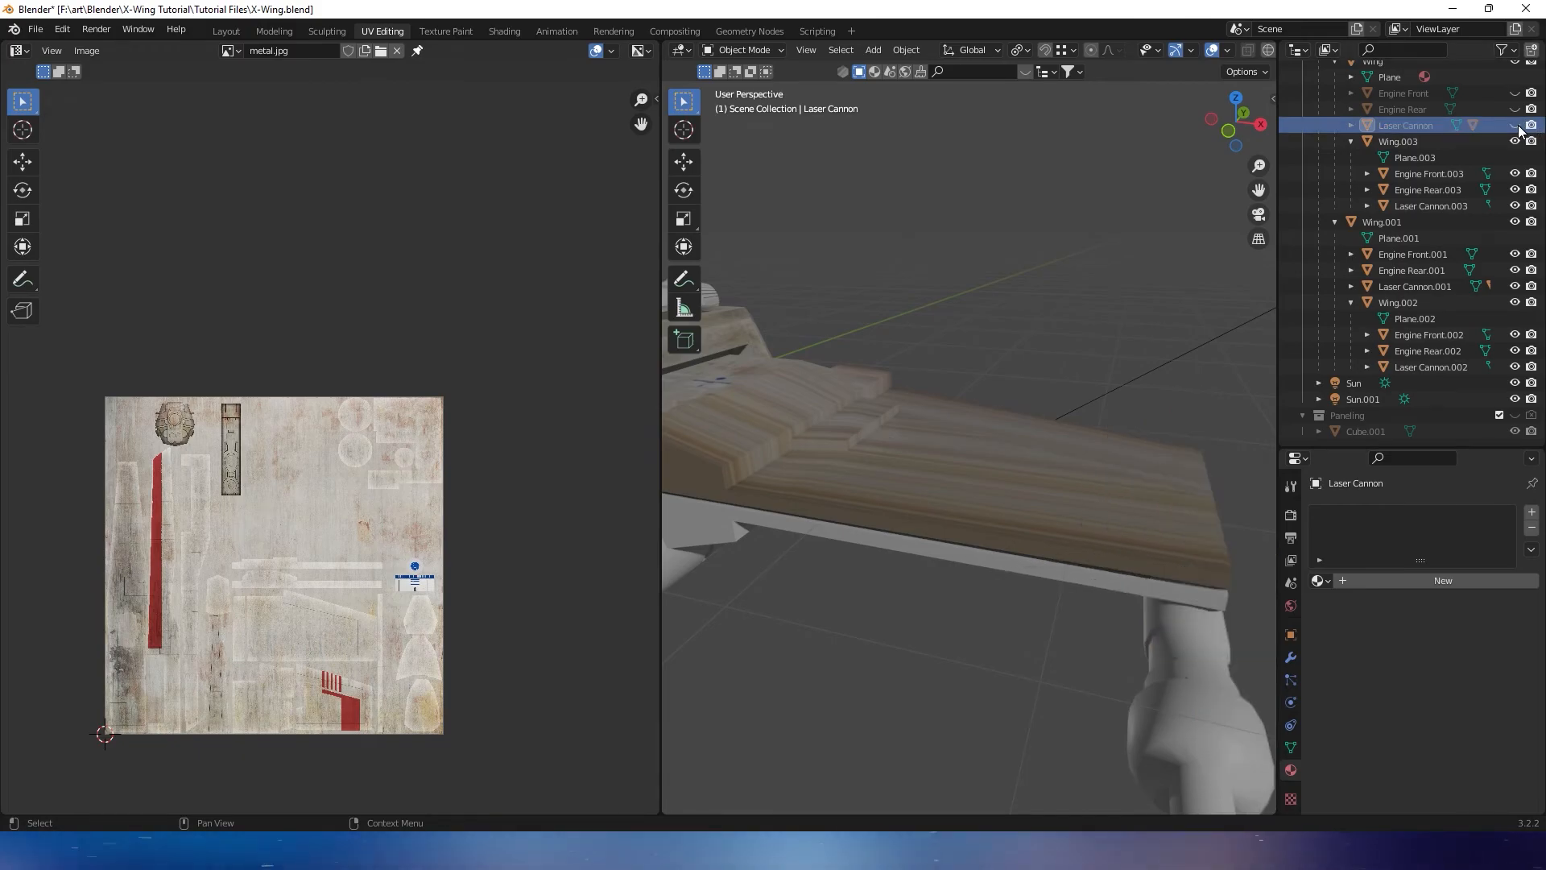
Unwrap all faces of the Wing with Project from View in the top orthographic view
{"action": "middle_click_drag", "start_coordinate": [939, 365], "coordinate": [1081, 355]}
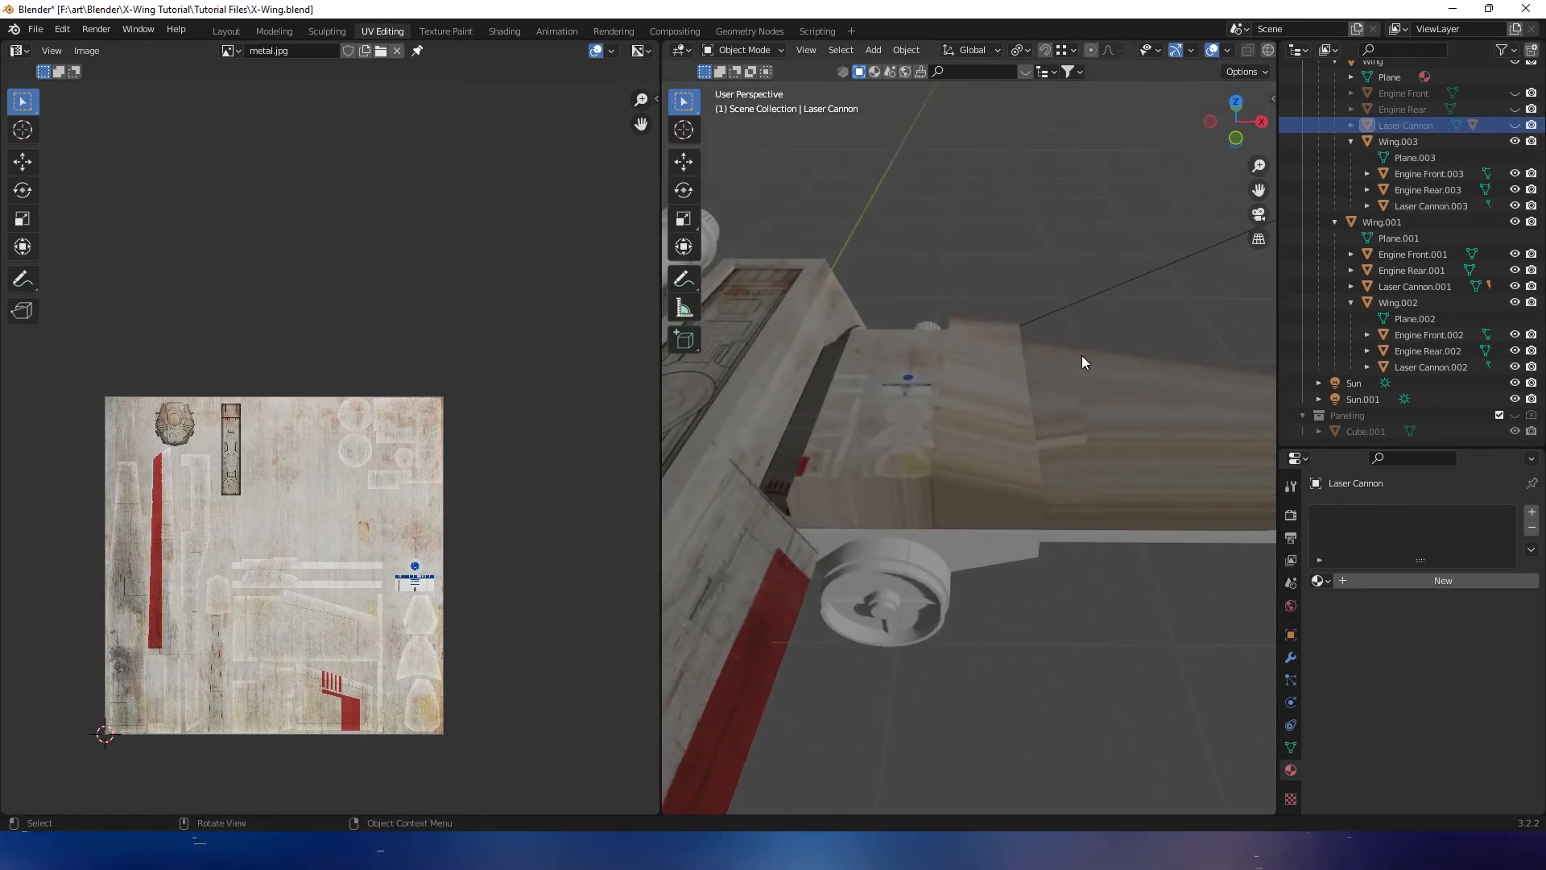
{"action": "left_click", "coordinate": [993, 431]}
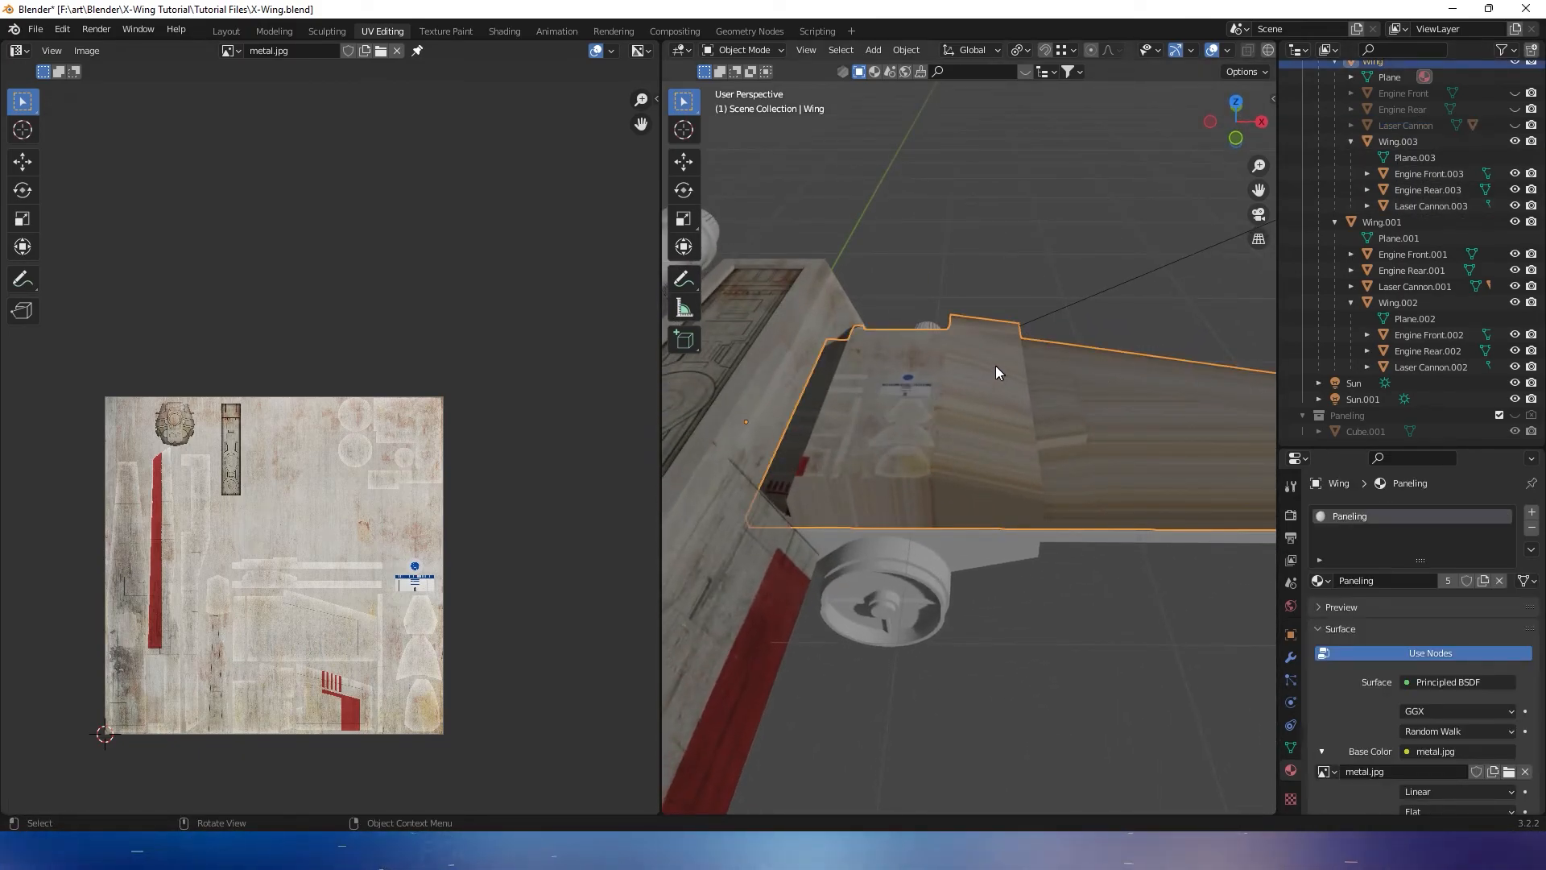
{"action": "key", "text": "Tab"}
{"action": "key", "text": "3"}
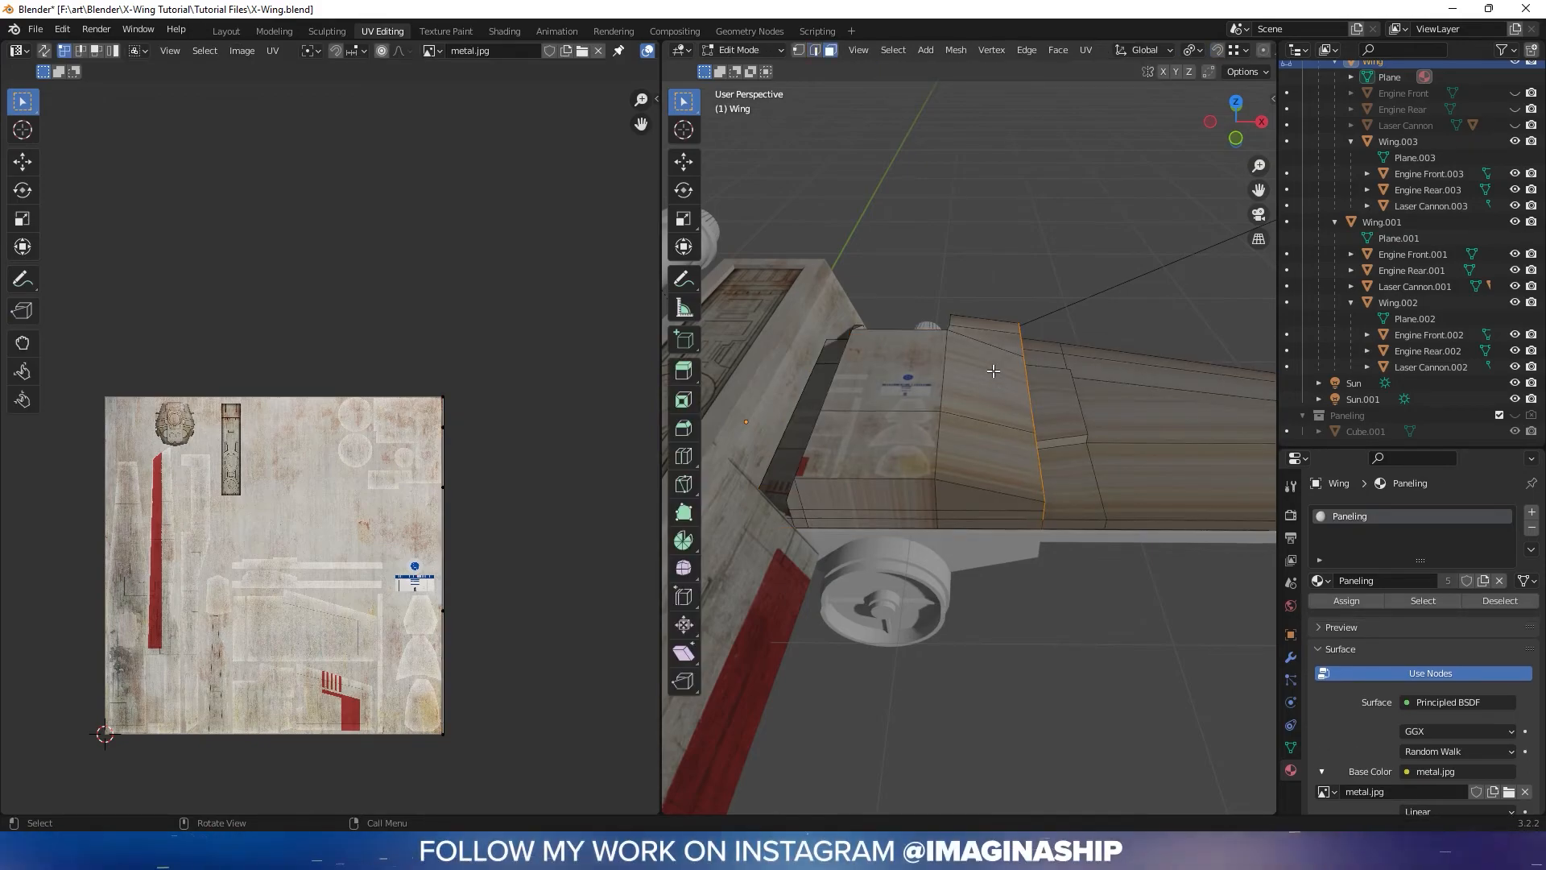
{"action": "key", "text": "a"}
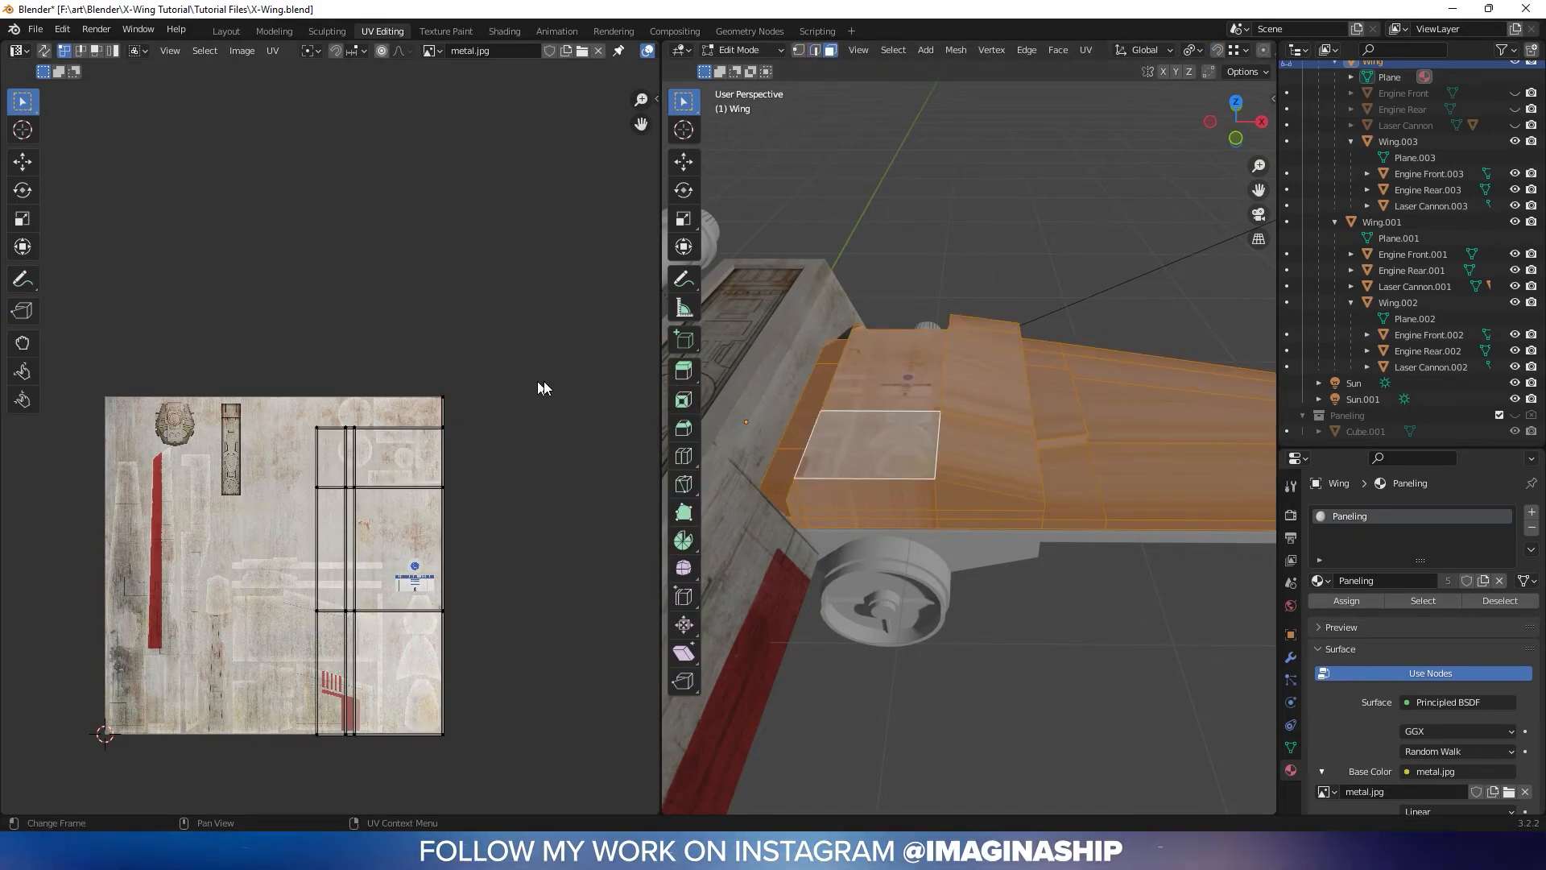
{"action": "left_click", "coordinate": [1237, 102]}
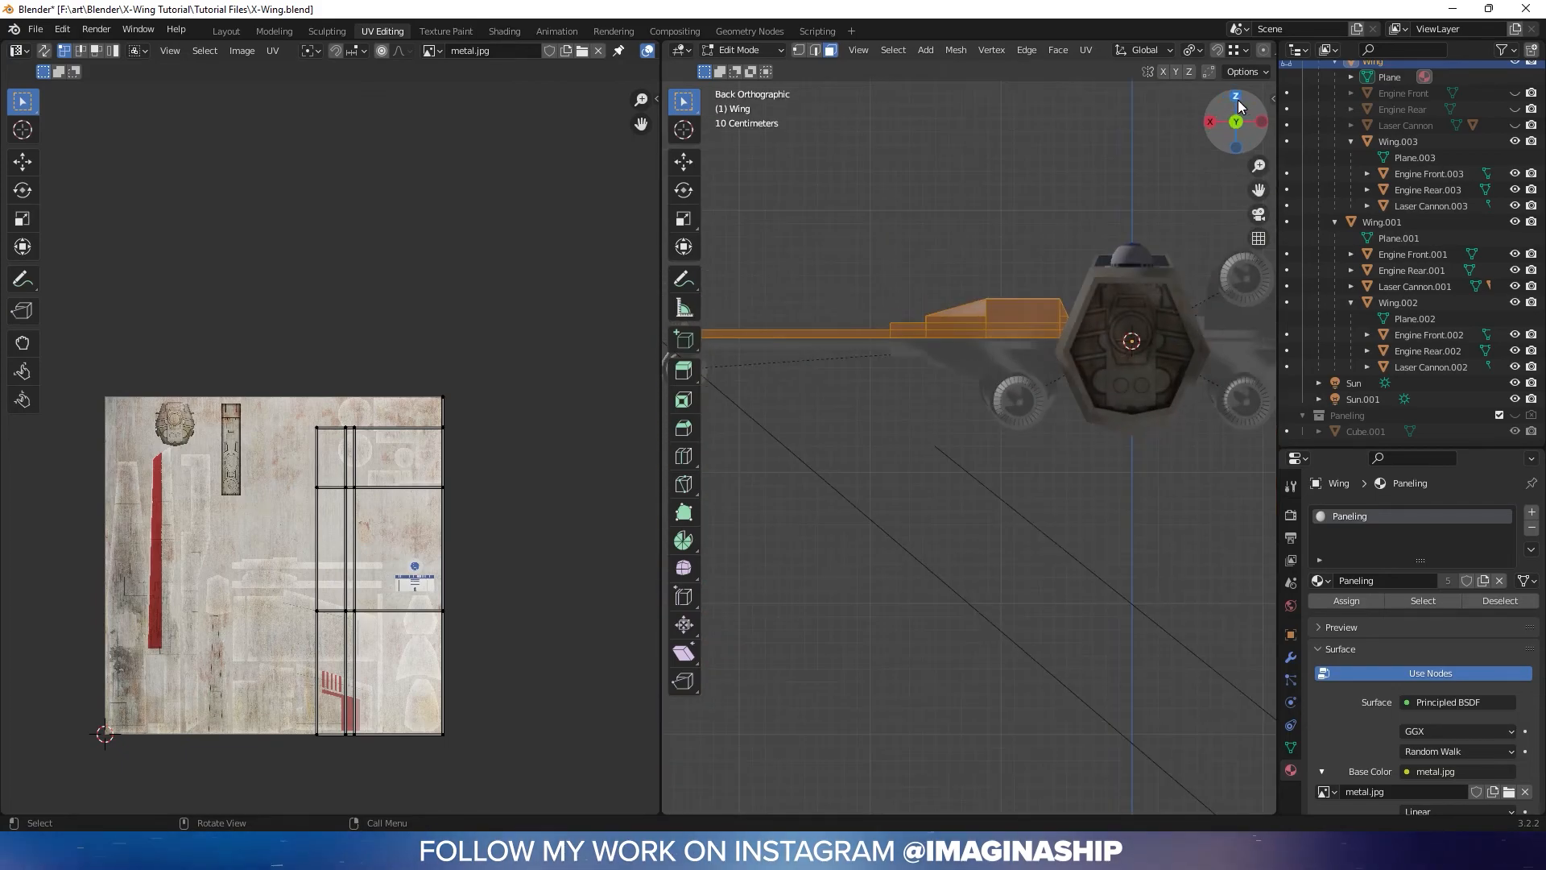
{"action": "scroll", "coordinate": [993, 276], "scroll_direction": "down", "scroll_amount": 3}
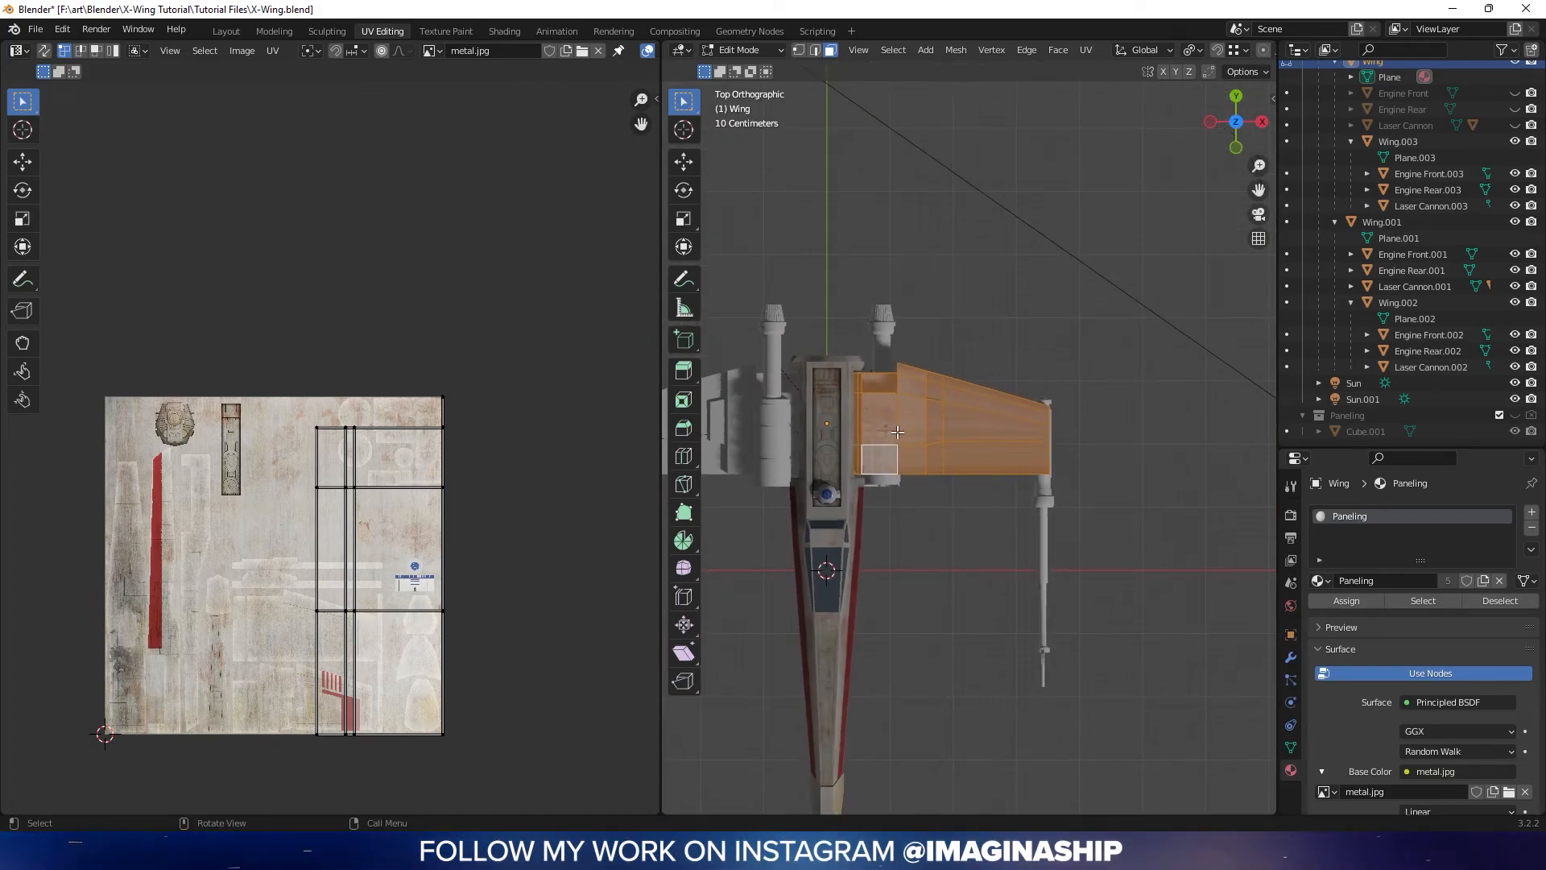
{"action": "right_click", "coordinate": [1021, 380]}
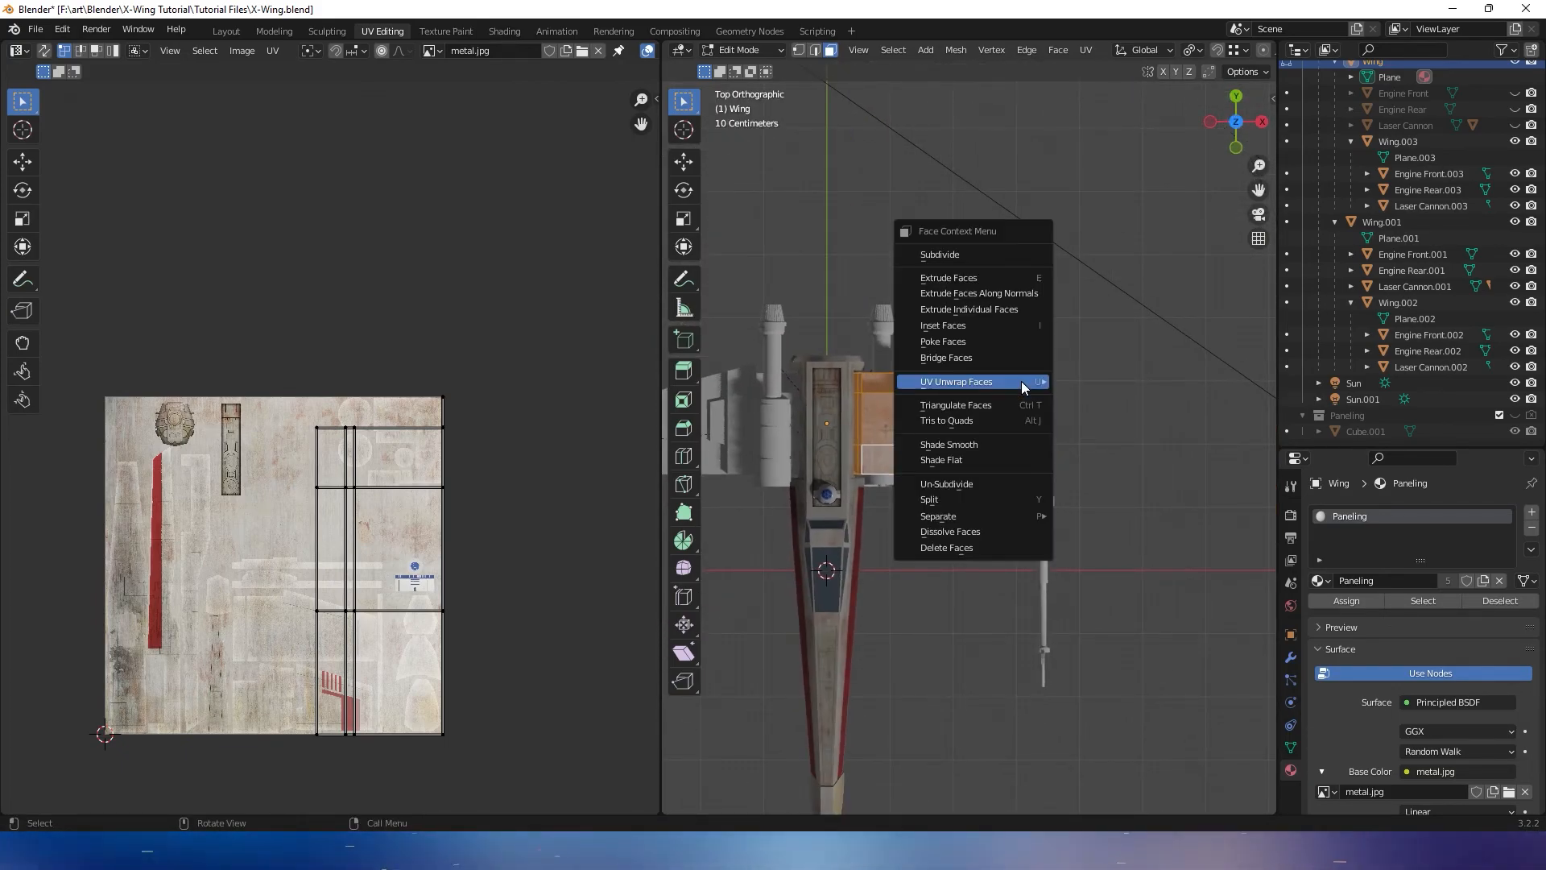
{"action": "mouse_move", "coordinate": [1021, 380]}
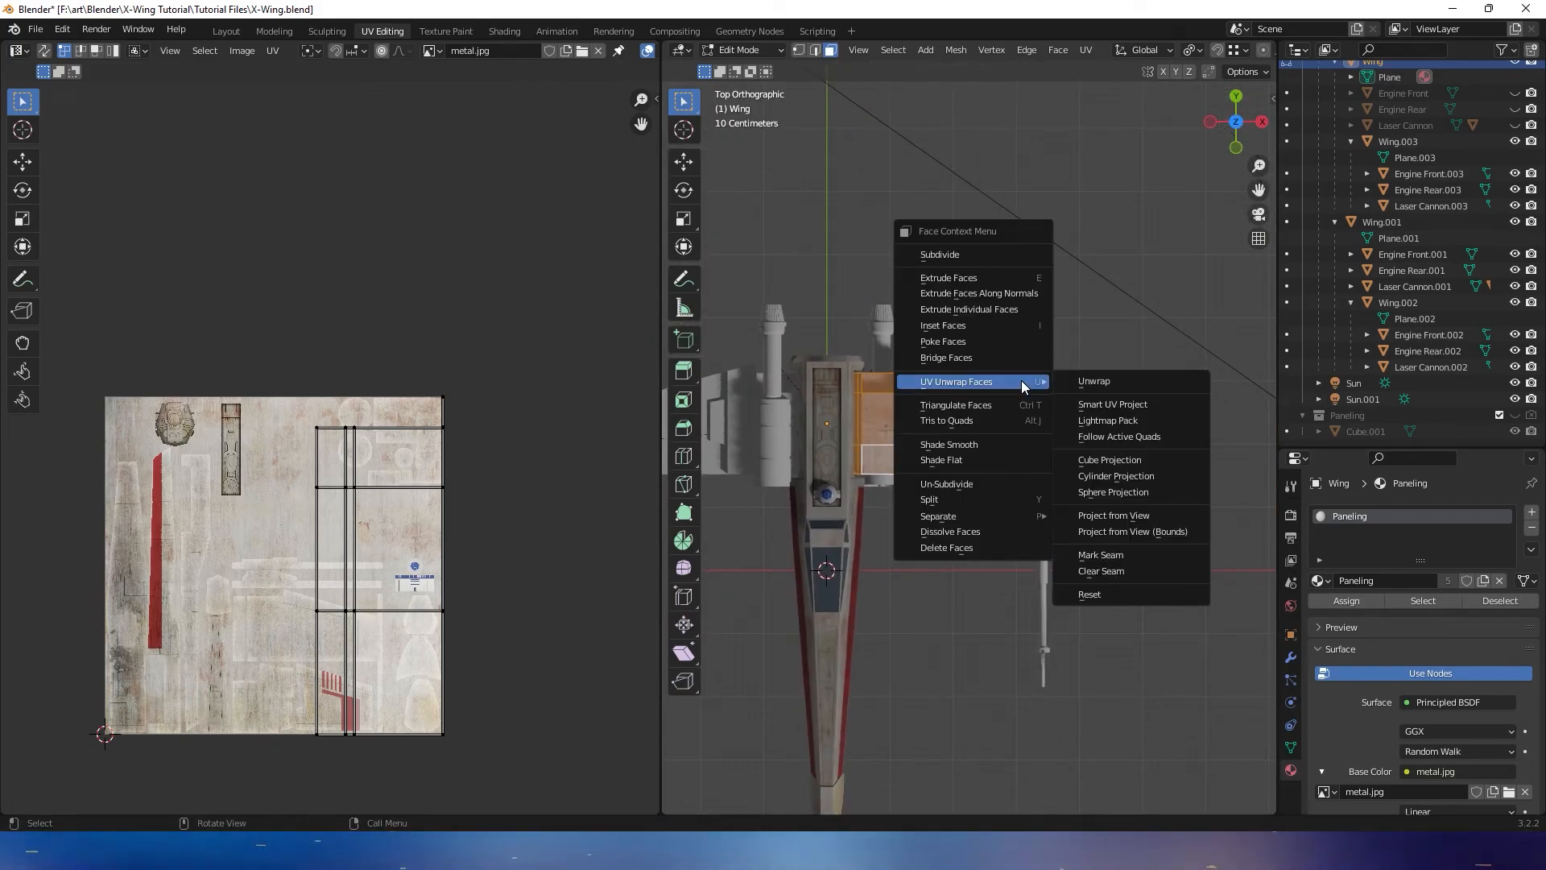
{"action": "left_click", "coordinate": [1131, 514]}
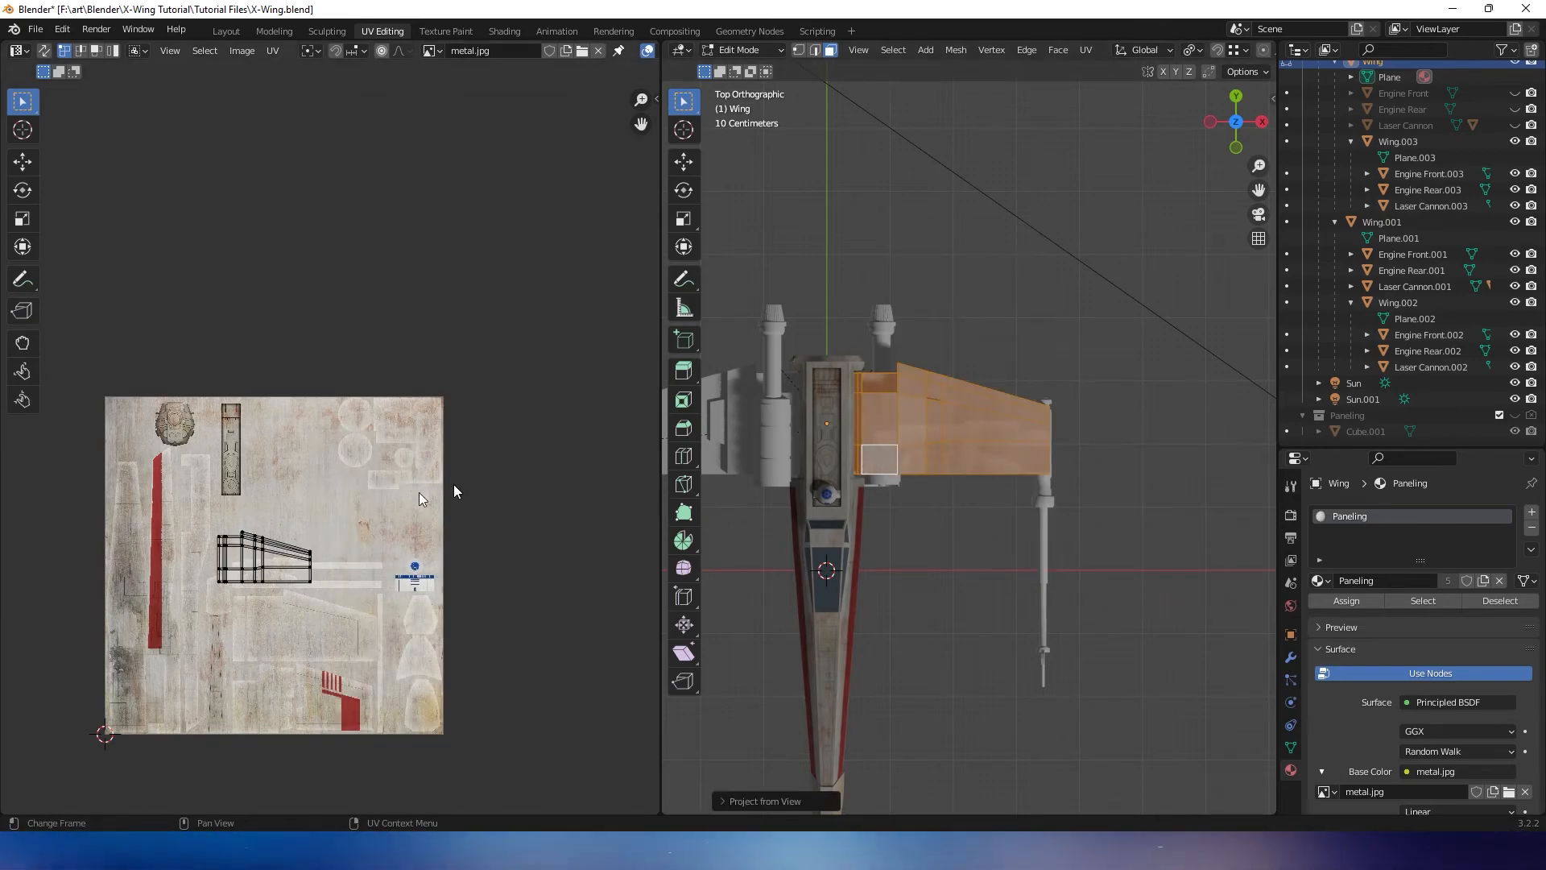
Move the Wing's UVs onto the rusty area of metal.jpg just above the blue artwork and check the texture on the wing
{"action": "key", "text": "a"}
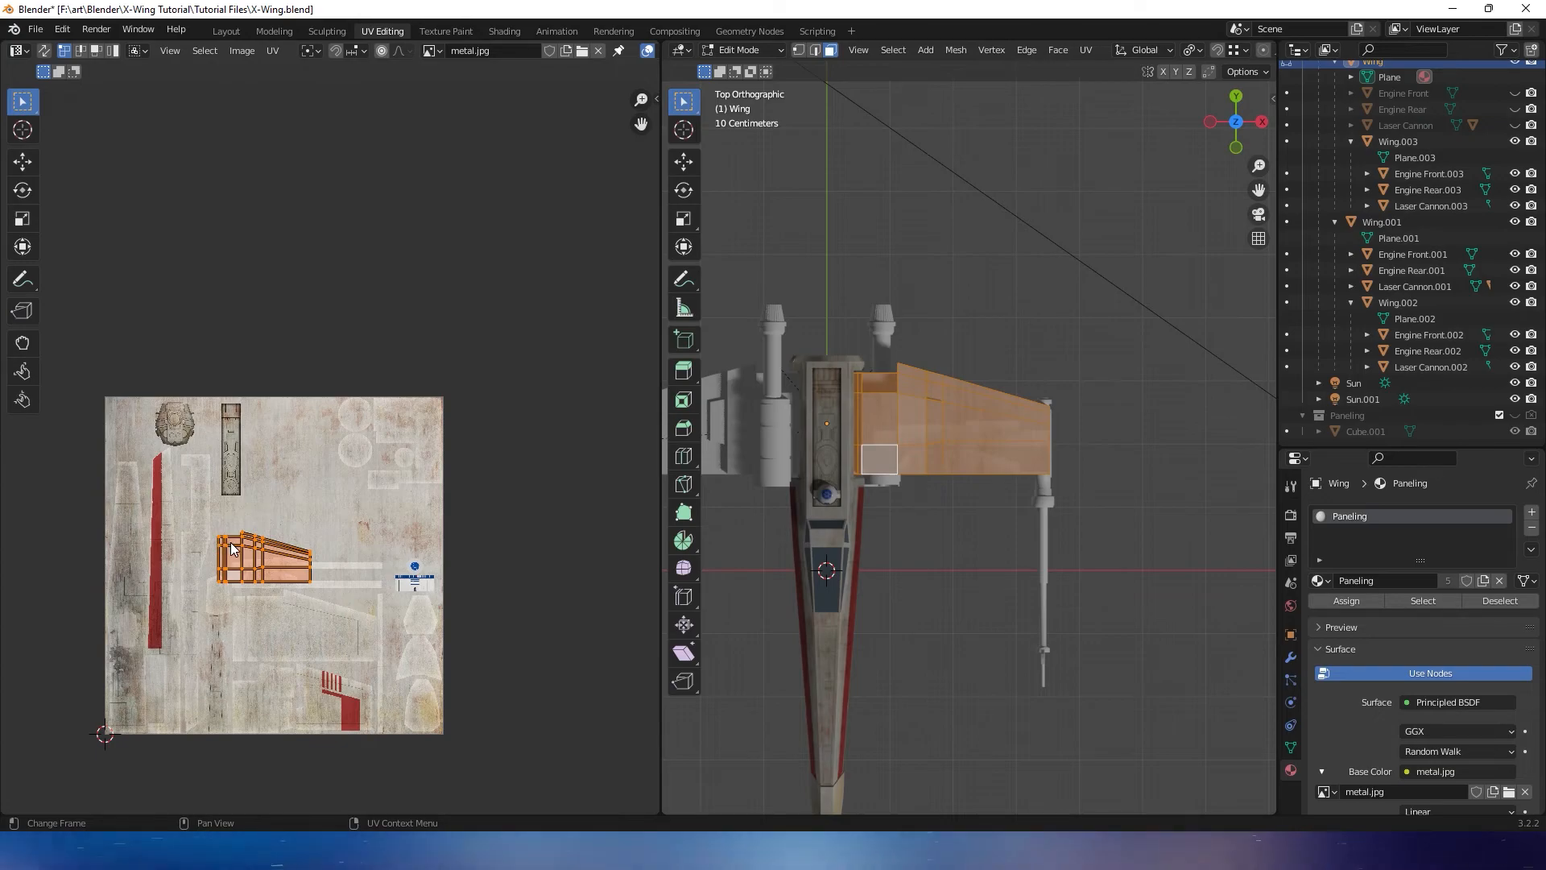
{"action": "key", "text": "g"}
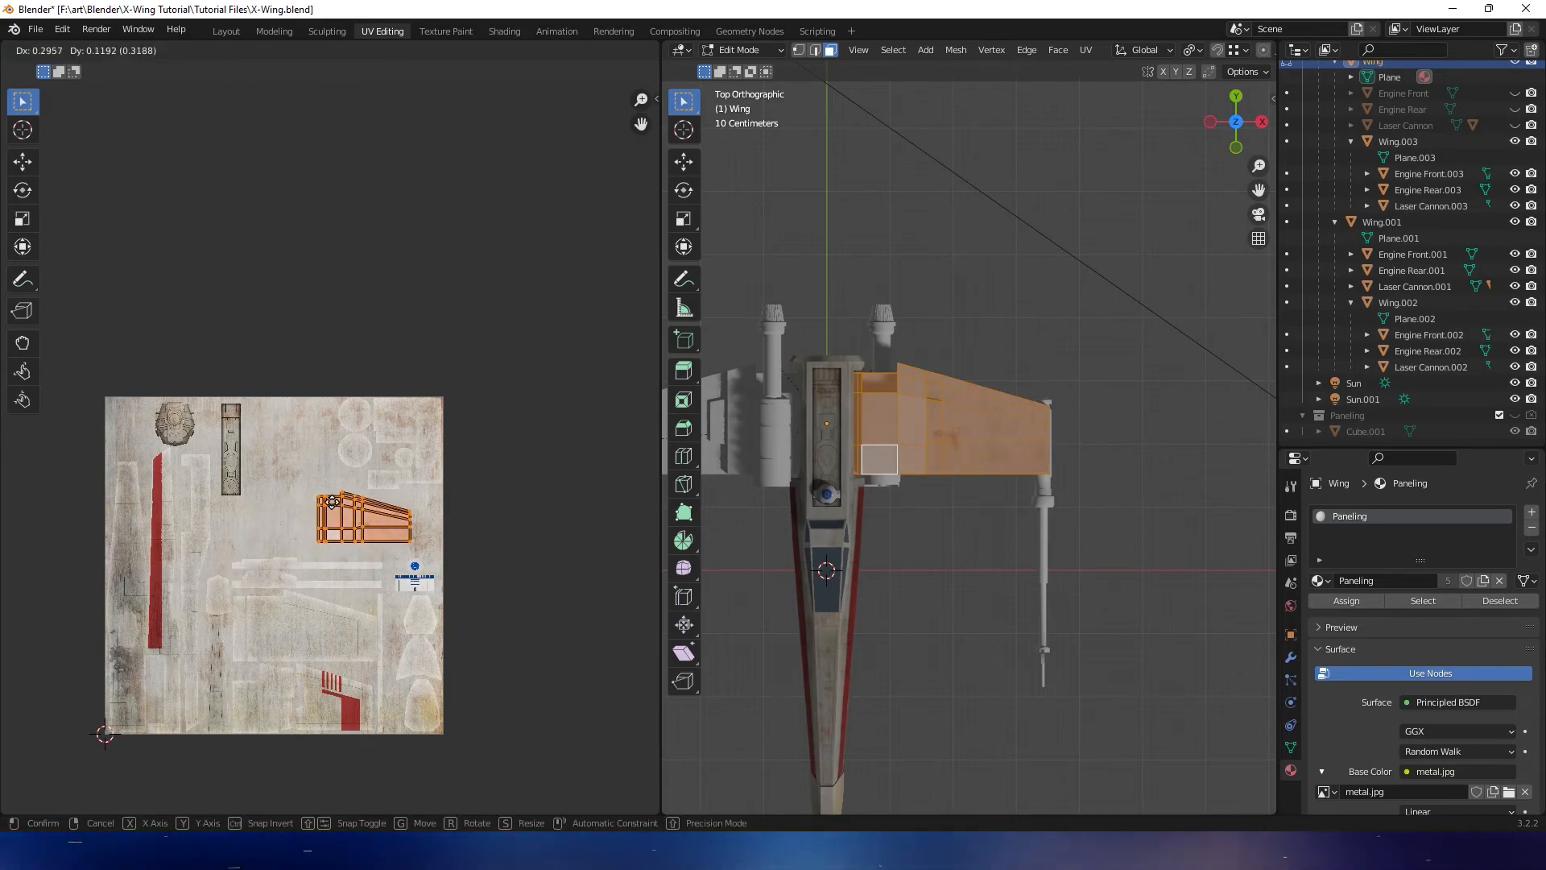
{"action": "left_click", "coordinate": [359, 505]}
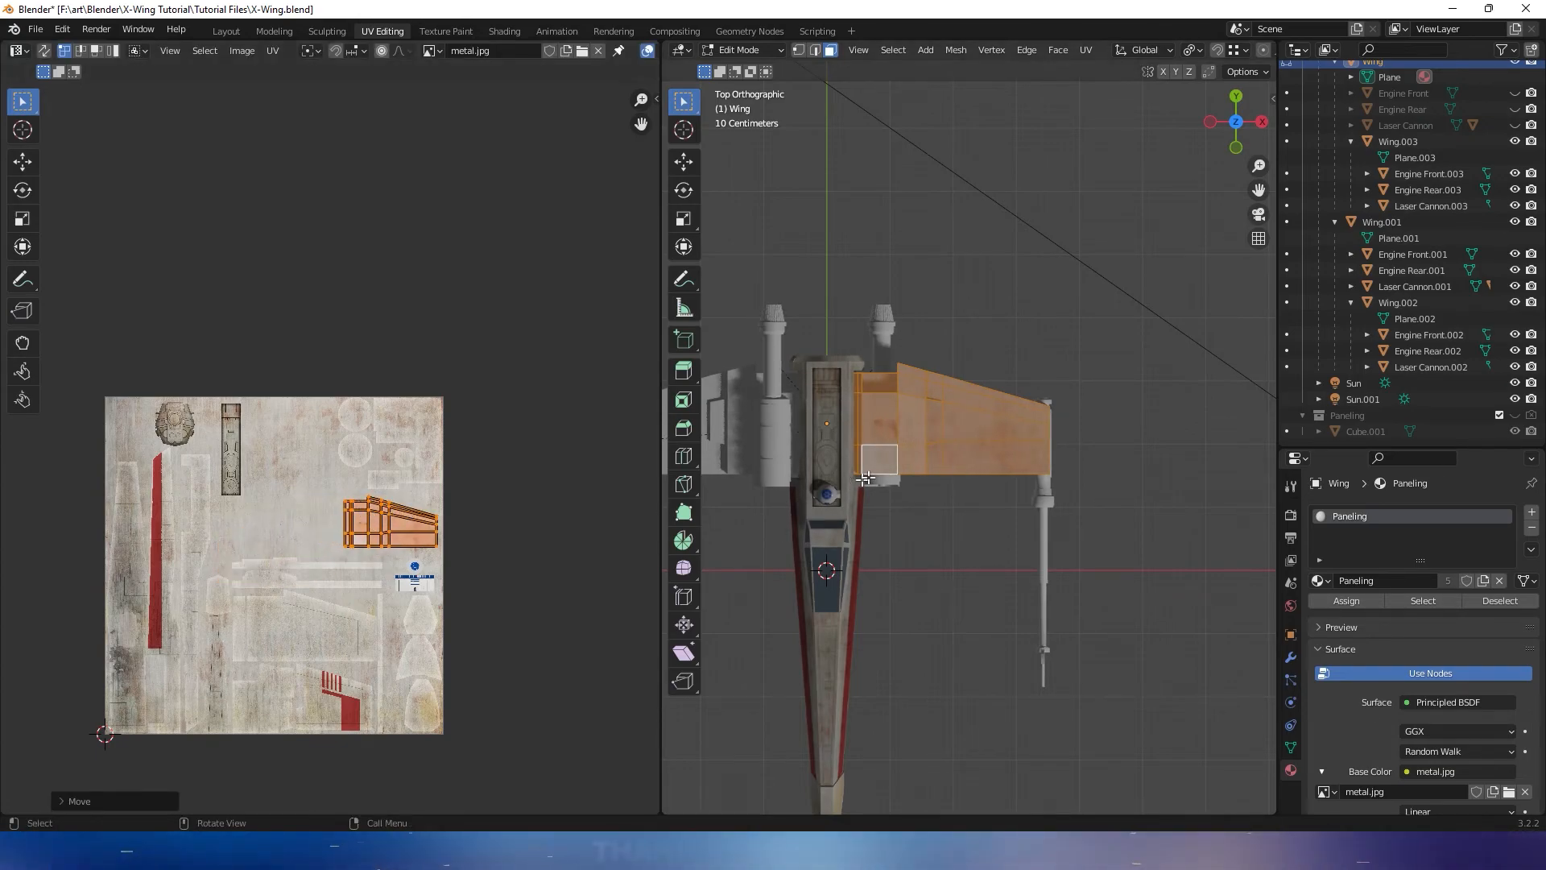
{"action": "scroll", "coordinate": [913, 447], "scroll_direction": "up", "scroll_amount": 4}
{"action": "scroll", "coordinate": [913, 448], "scroll_direction": "up", "scroll_amount": 2}
{"action": "key", "text": "Tab"}
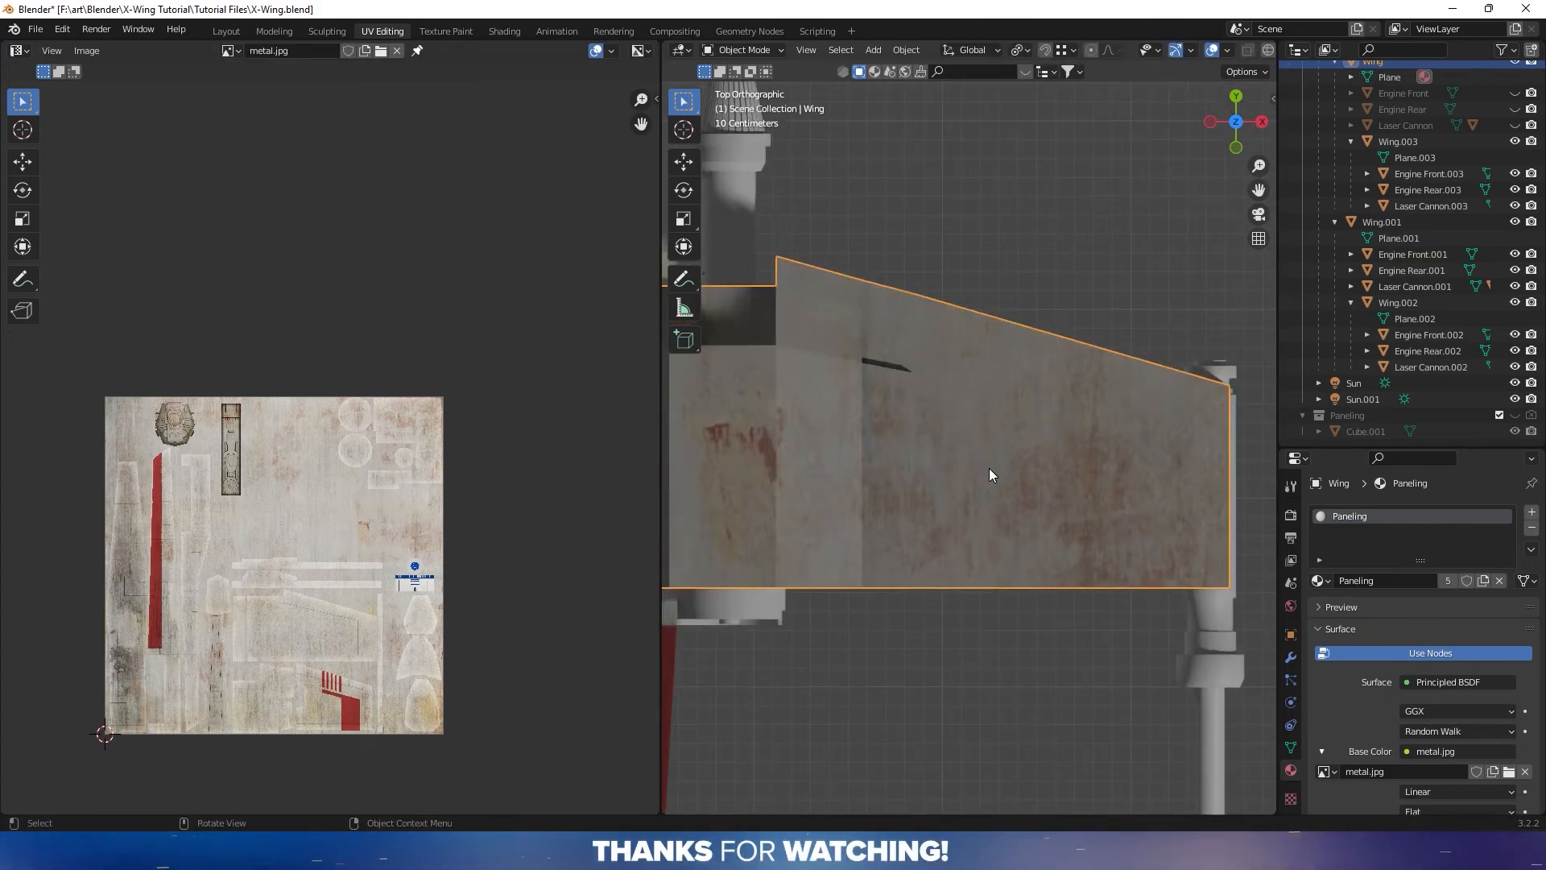
{"action": "key", "text": "Tab"}
{"action": "key", "text": "Tab"}
{"action": "middle_click_drag", "start_coordinate": [994, 439], "coordinate": [1017, 500]}
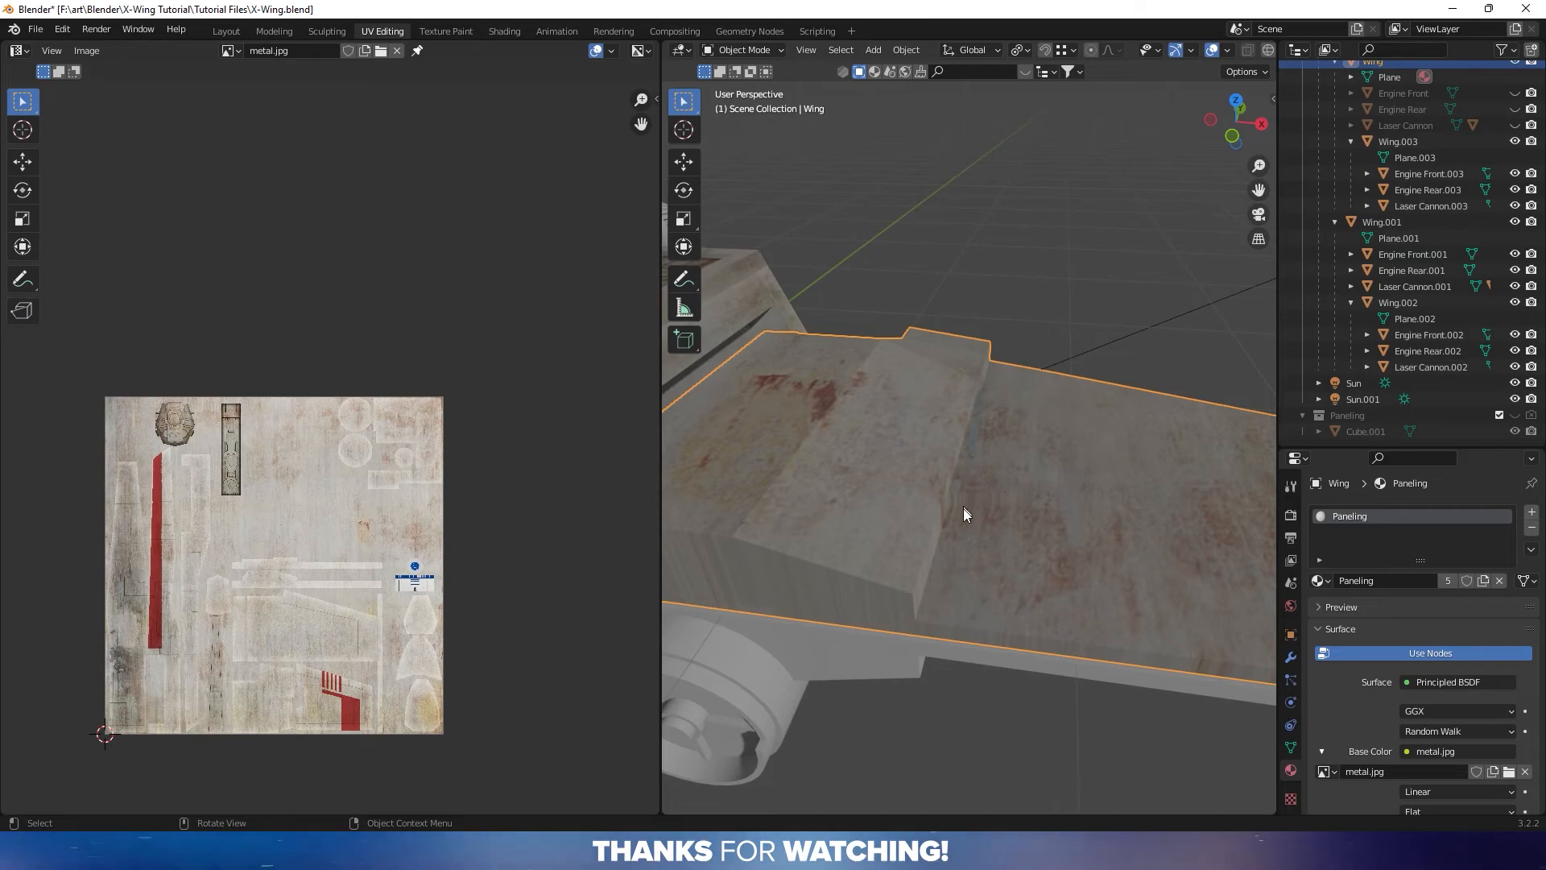
{"action": "key", "text": "Tab"}
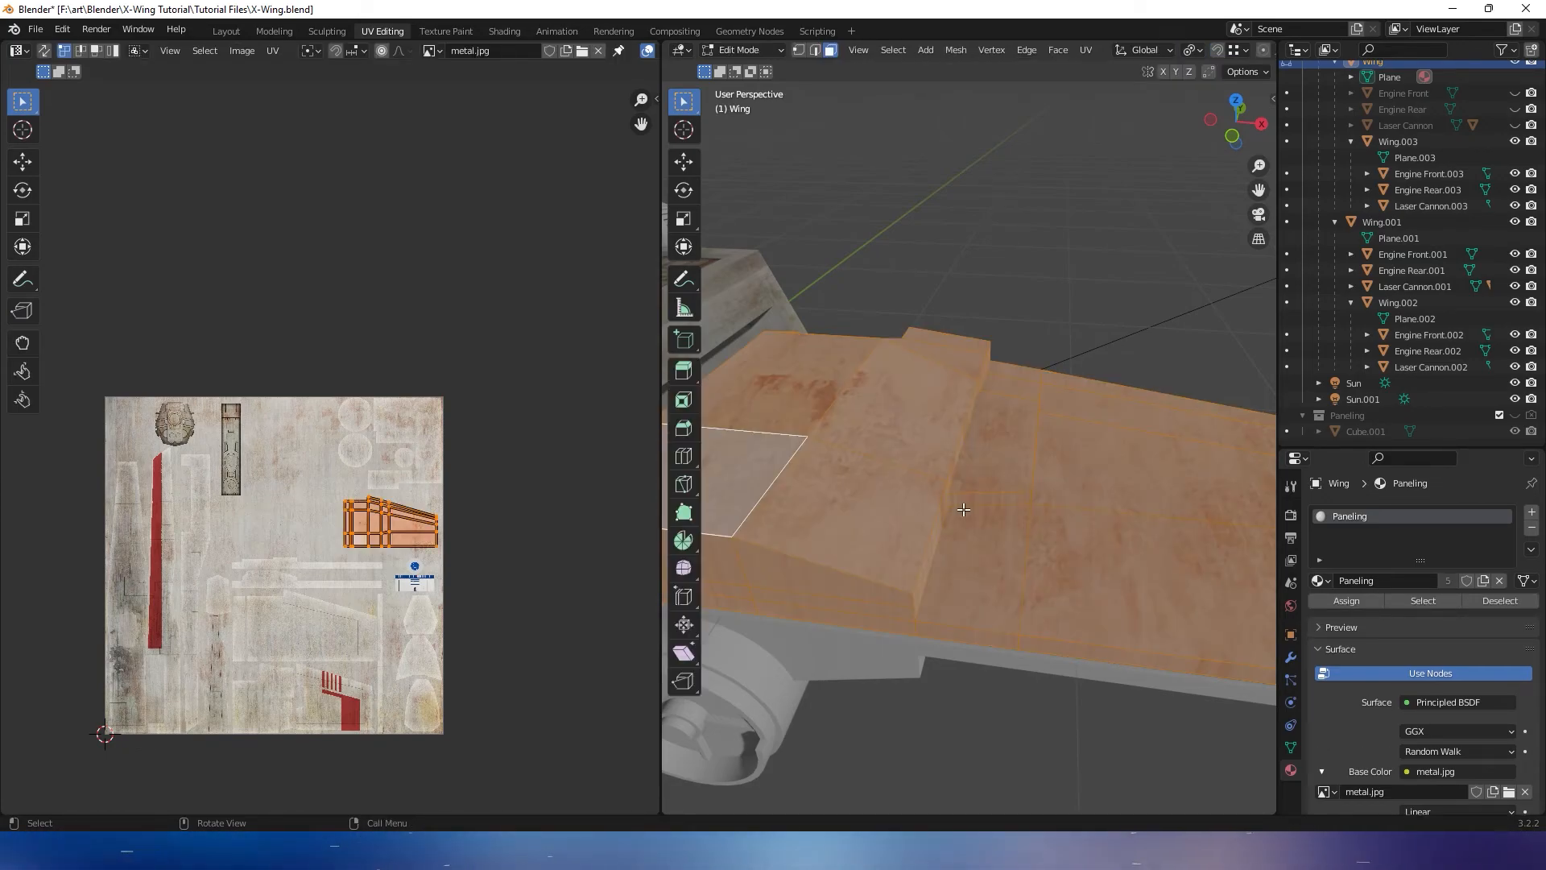
{"action": "key", "text": "2"}
{"action": "middle_click_drag", "start_coordinate": [890, 533], "coordinate": [954, 457], "text": "shift"}
{"action": "left_click", "coordinate": [939, 488]}
{"action": "key", "text": "Tab"}
Hide the Fuselage to expose the inner side of the Wing
{"action": "left_click", "coordinate": [770, 356]}
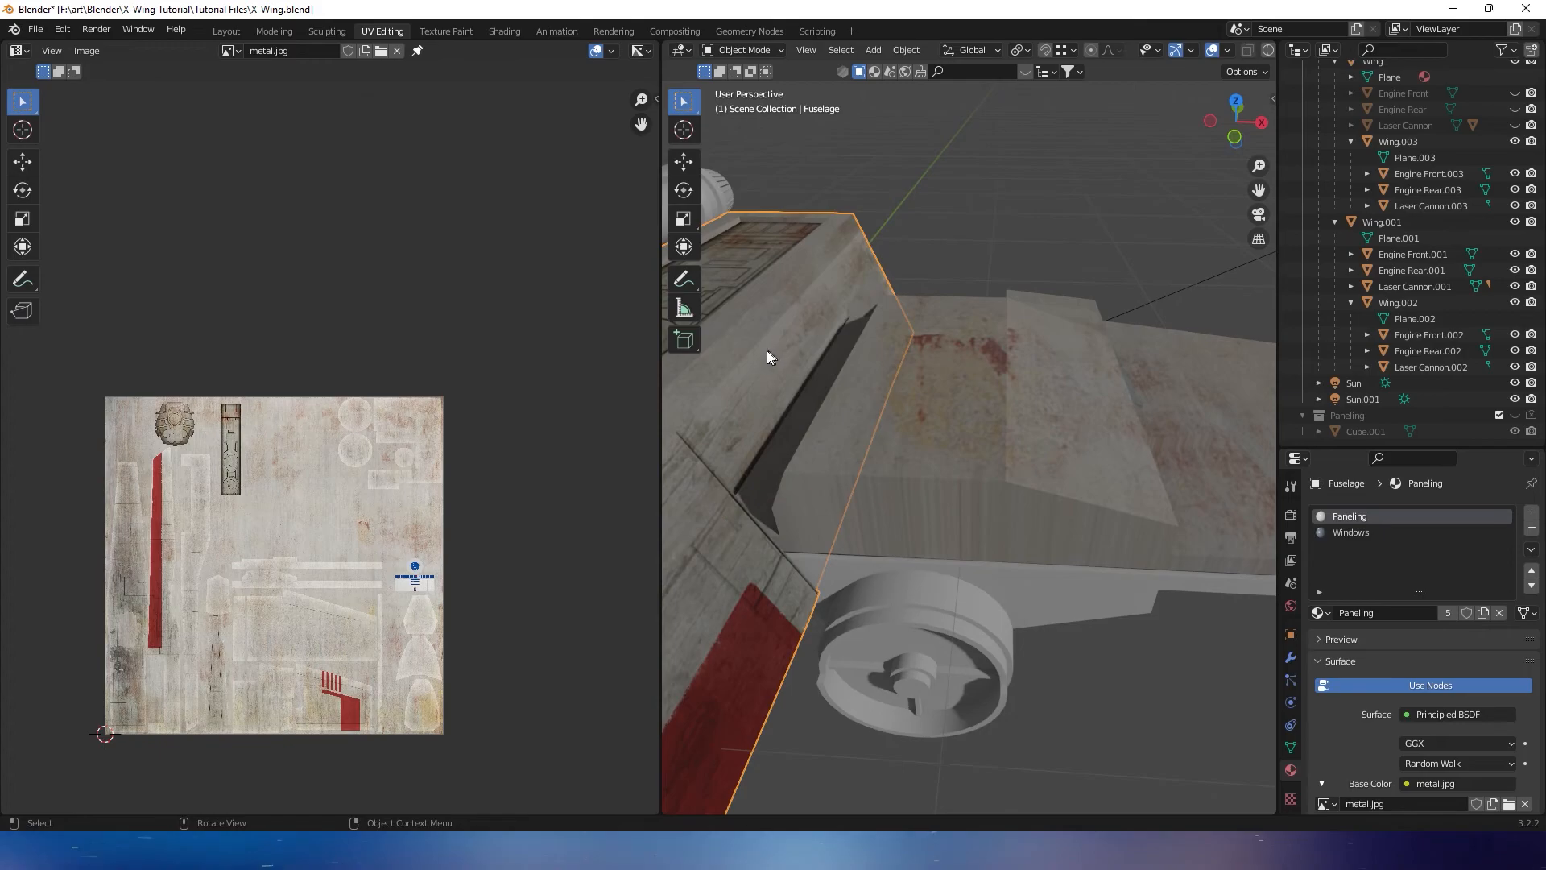
{"action": "scroll", "coordinate": [1473, 228], "scroll_direction": "up", "scroll_amount": 6}
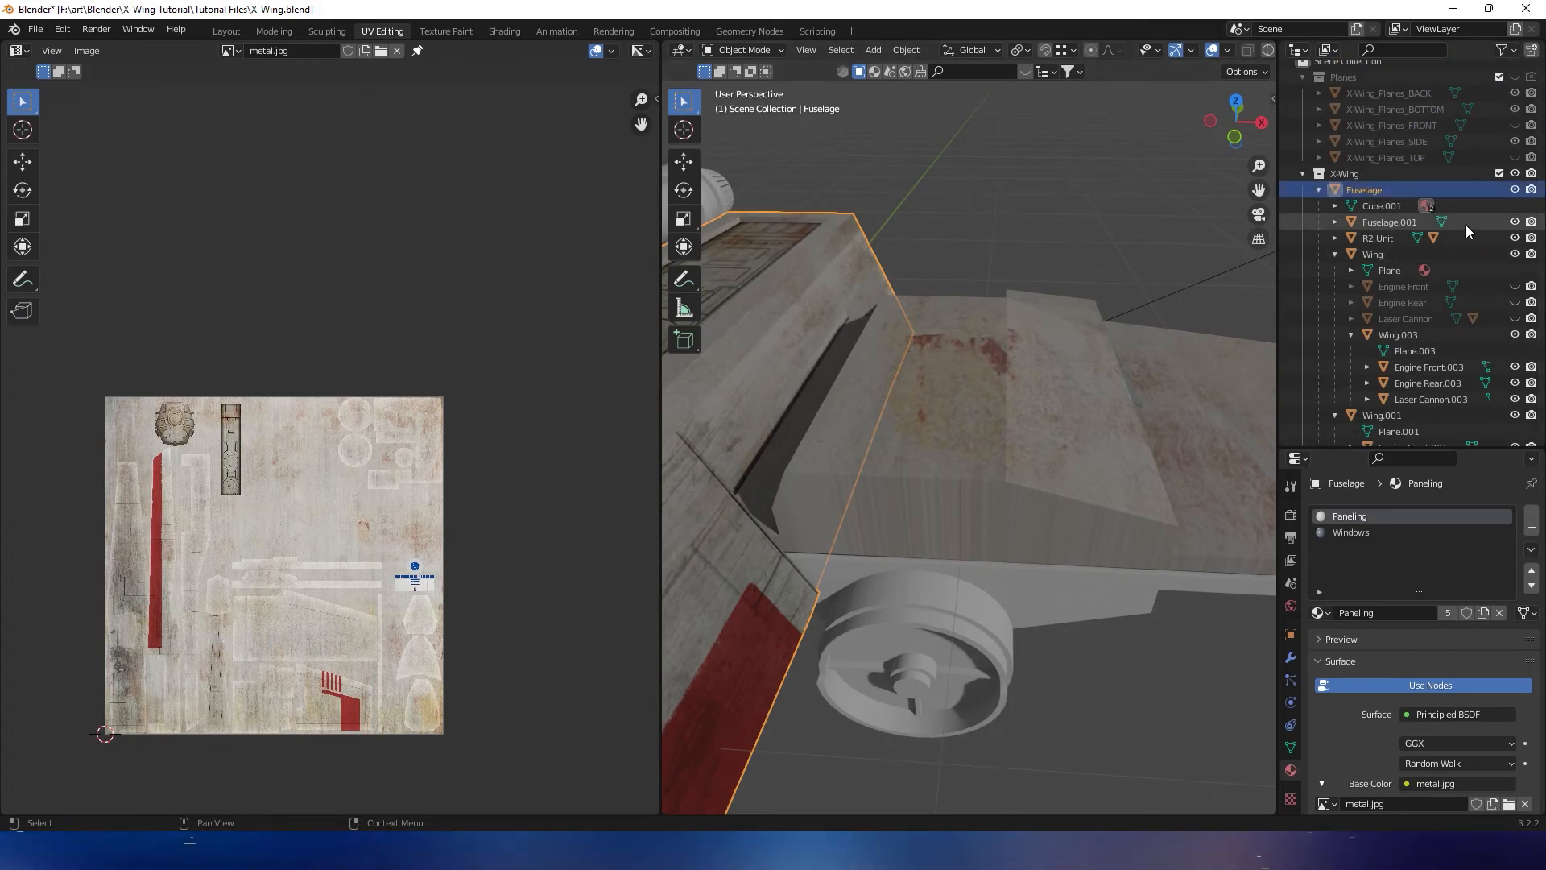
{"action": "left_click", "coordinate": [1515, 189]}
{"action": "mouse_move", "coordinate": [999, 386]}
{"action": "middle_mouse_down"}
{"action": "mouse_move", "coordinate": [1037, 394]}
{"action": "mouse_move", "coordinate": [1006, 415]}
{"action": "middle_mouse_up"}
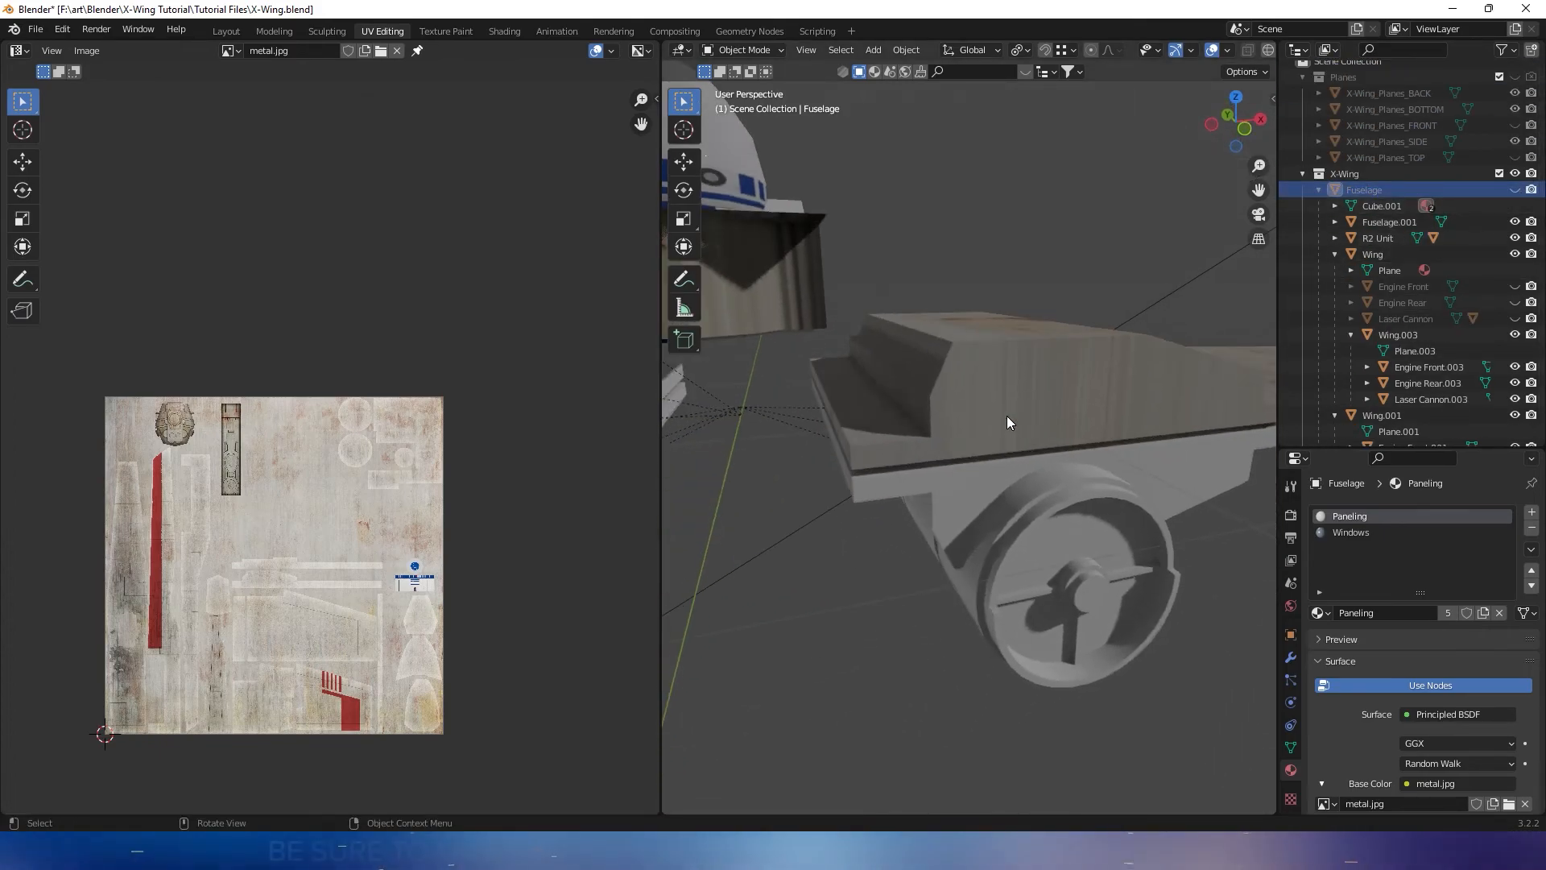
Hide the Fuselage.001 and R2 Unit objects to clear the view of the Wing's inner side
{"action": "middle_click_drag", "start_coordinate": [927, 446], "coordinate": [1097, 256]}
{"action": "left_click", "coordinate": [861, 290]}
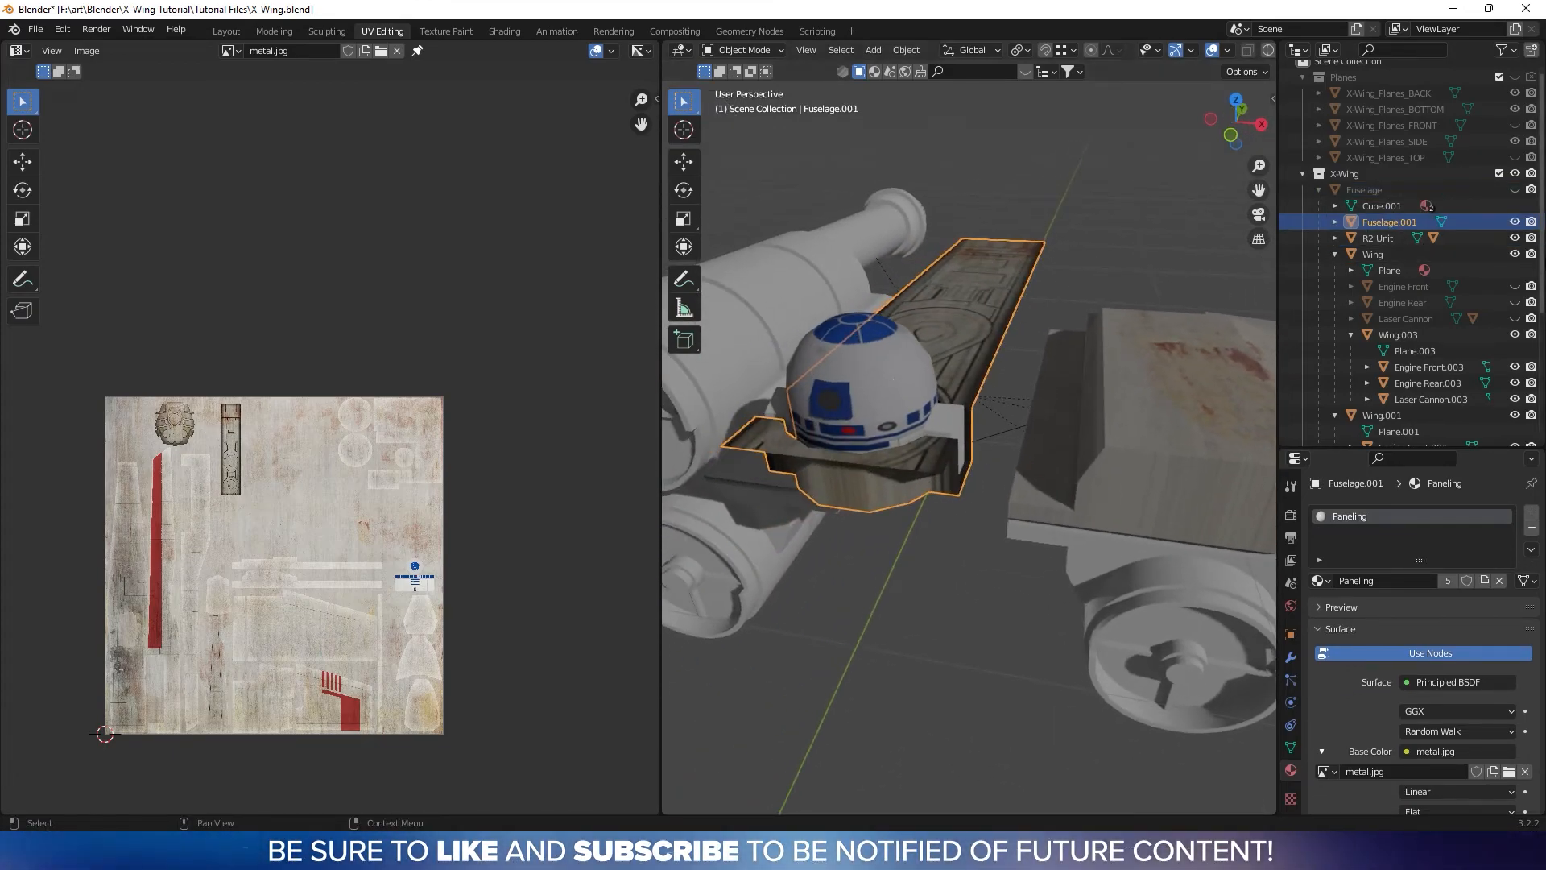
{"action": "left_click", "coordinate": [1515, 222]}
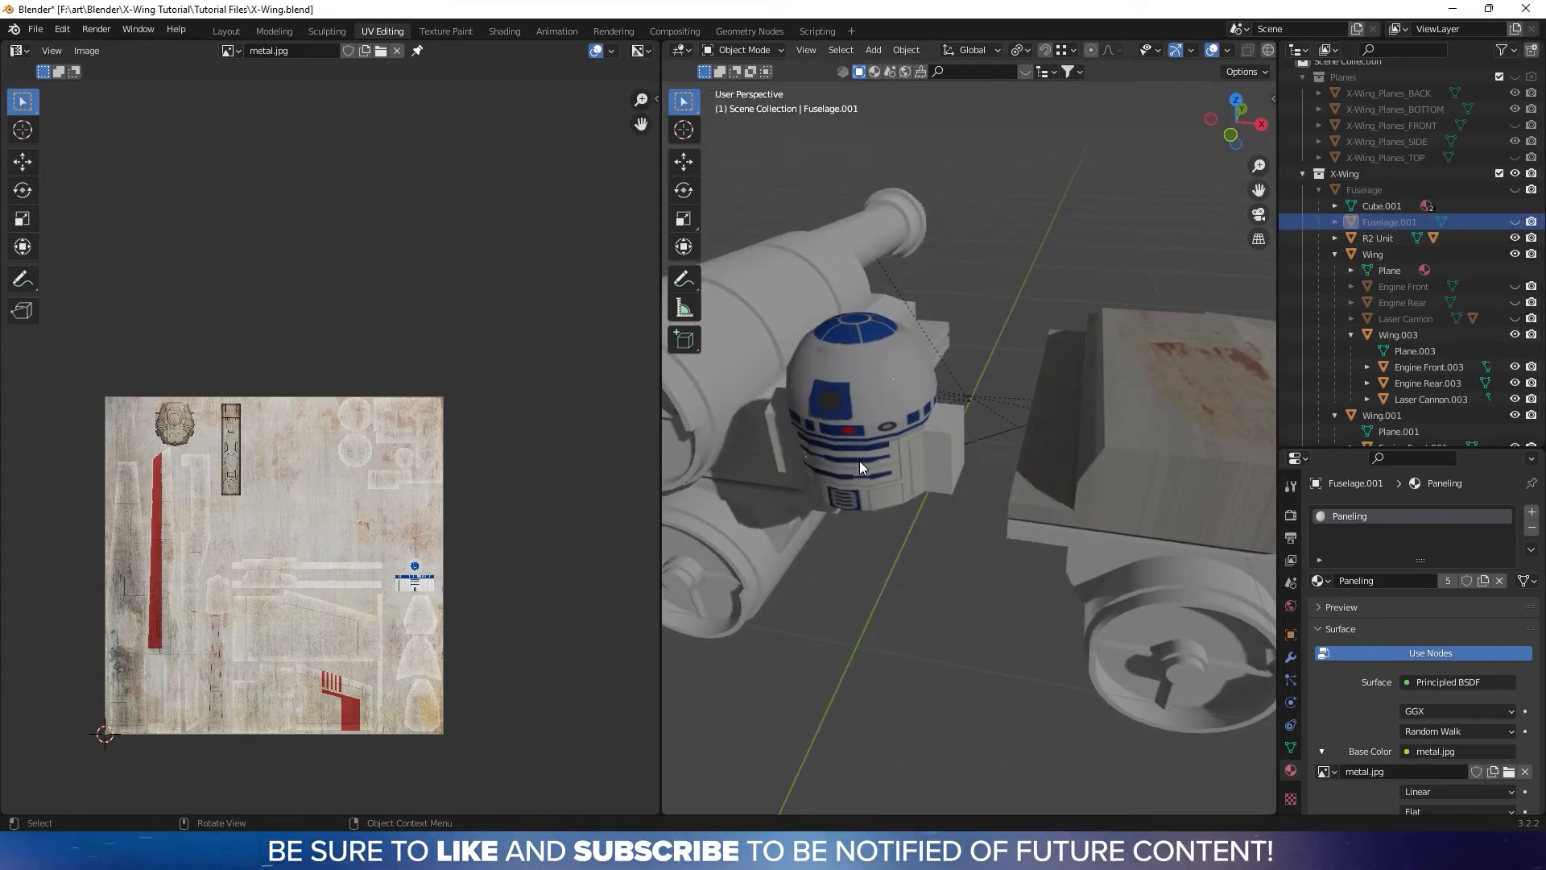
{"action": "left_click", "coordinate": [858, 461]}
{"action": "left_click", "coordinate": [1513, 238]}
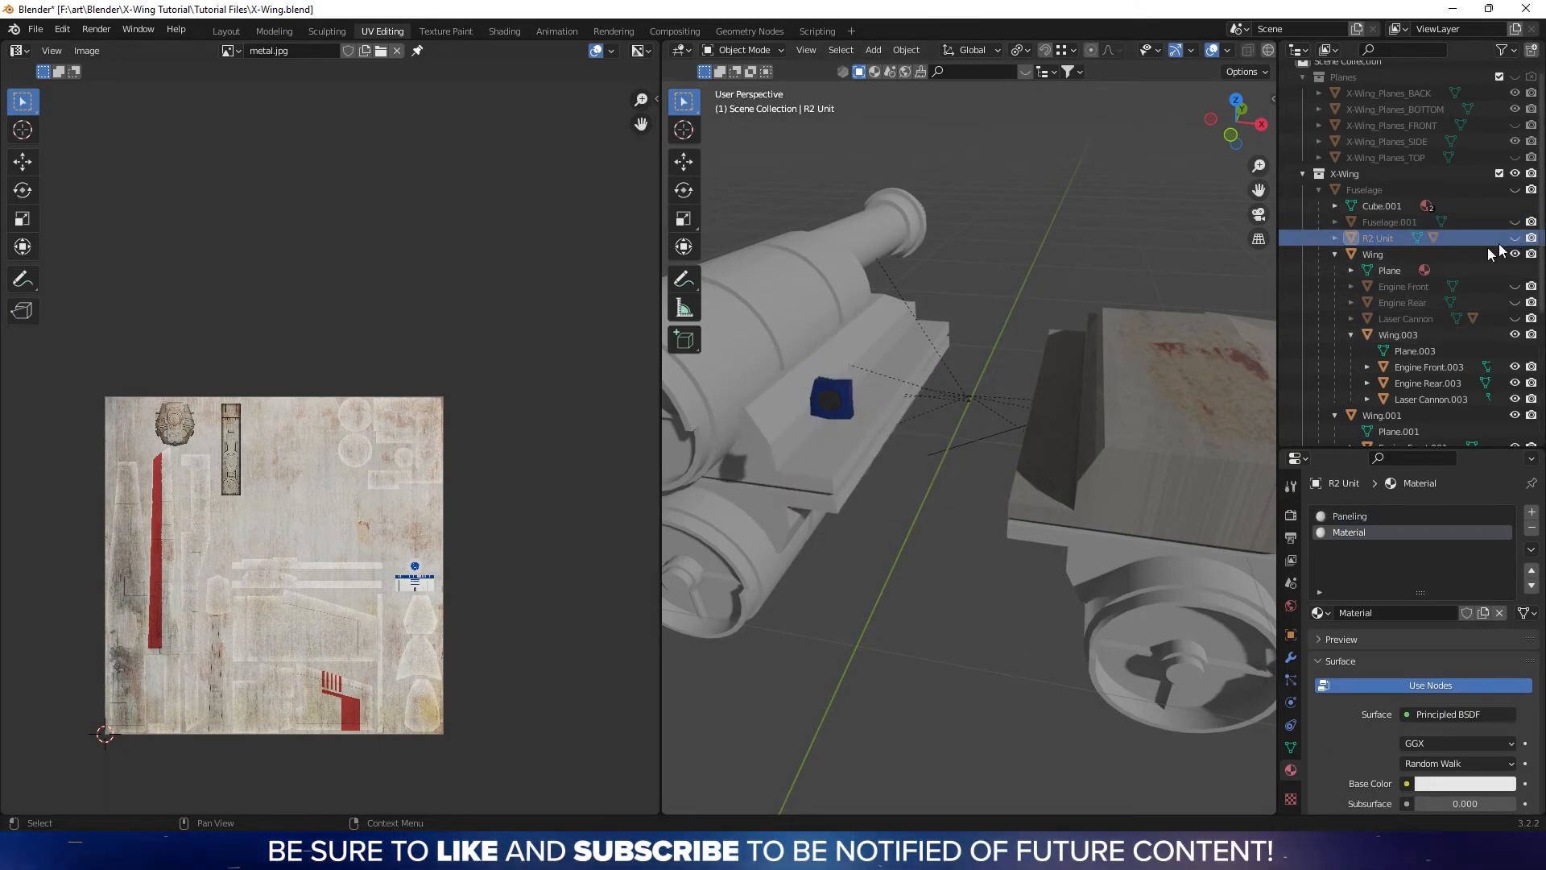
Enter Edit Mode on the Wing and select the edges outlining the raised section's side face above the engine intake
{"action": "middle_click_drag", "start_coordinate": [1097, 403], "coordinate": [1025, 442]}
{"action": "scroll", "coordinate": [974, 466], "scroll_direction": "up", "scroll_amount": 2}
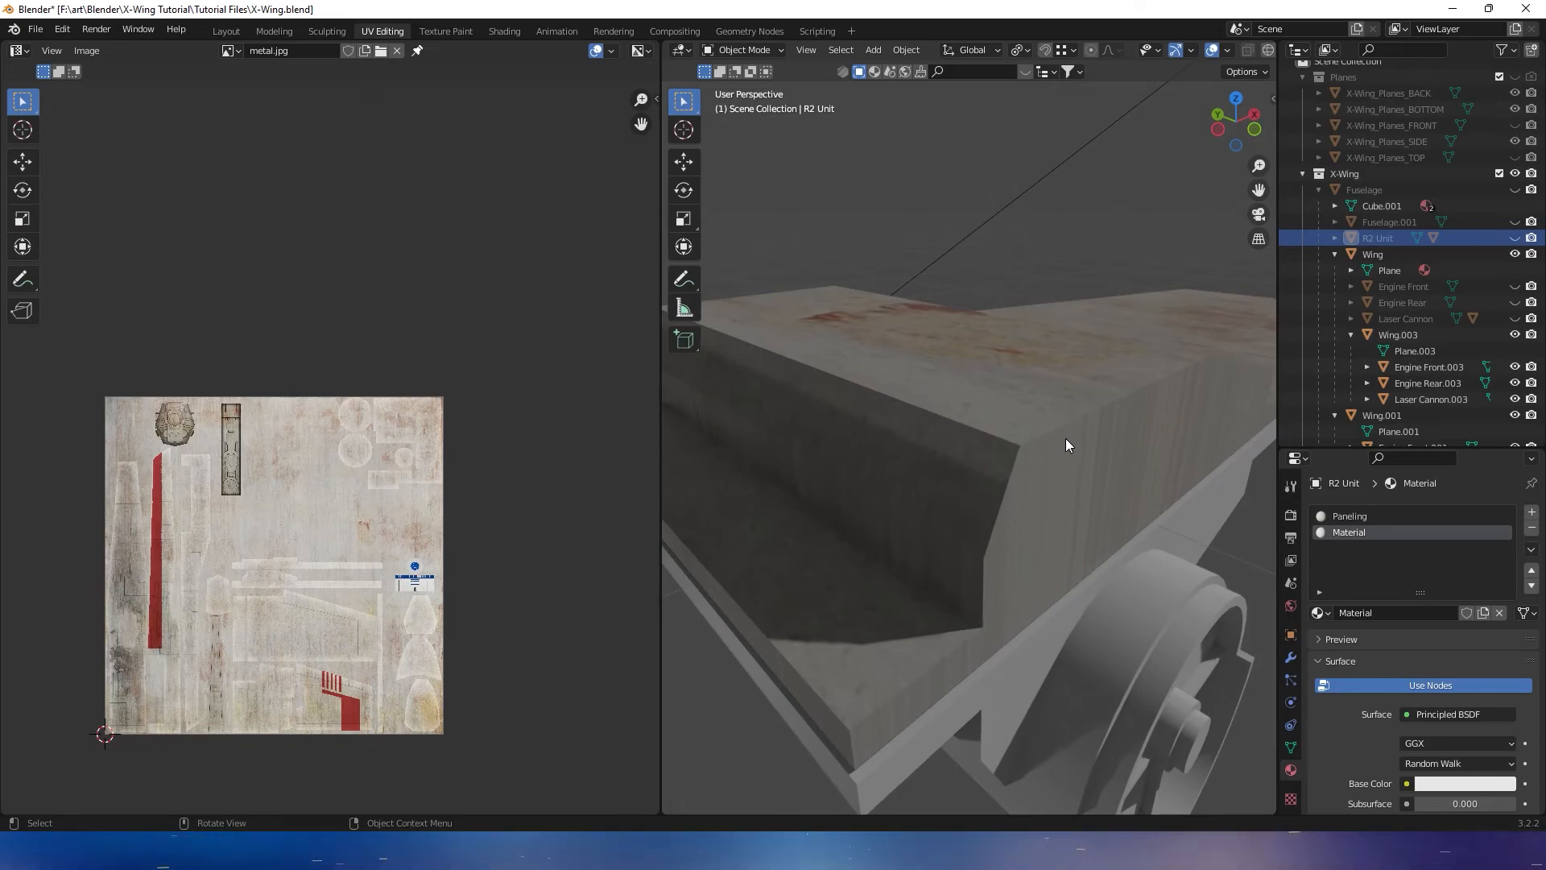
{"action": "left_click", "coordinate": [1052, 502]}
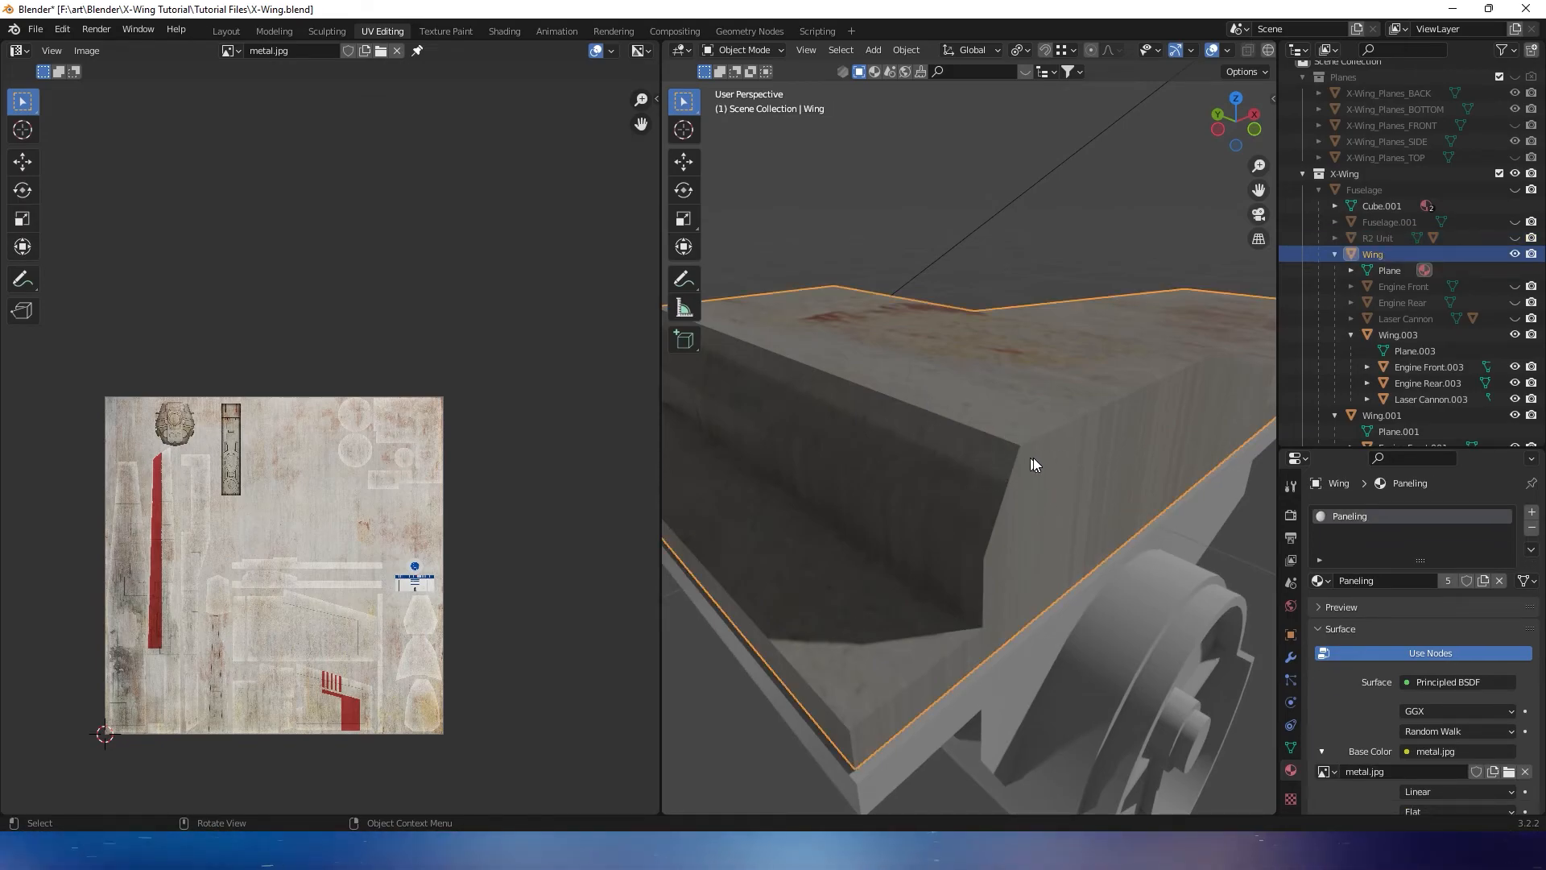
{"action": "key", "text": "Tab"}
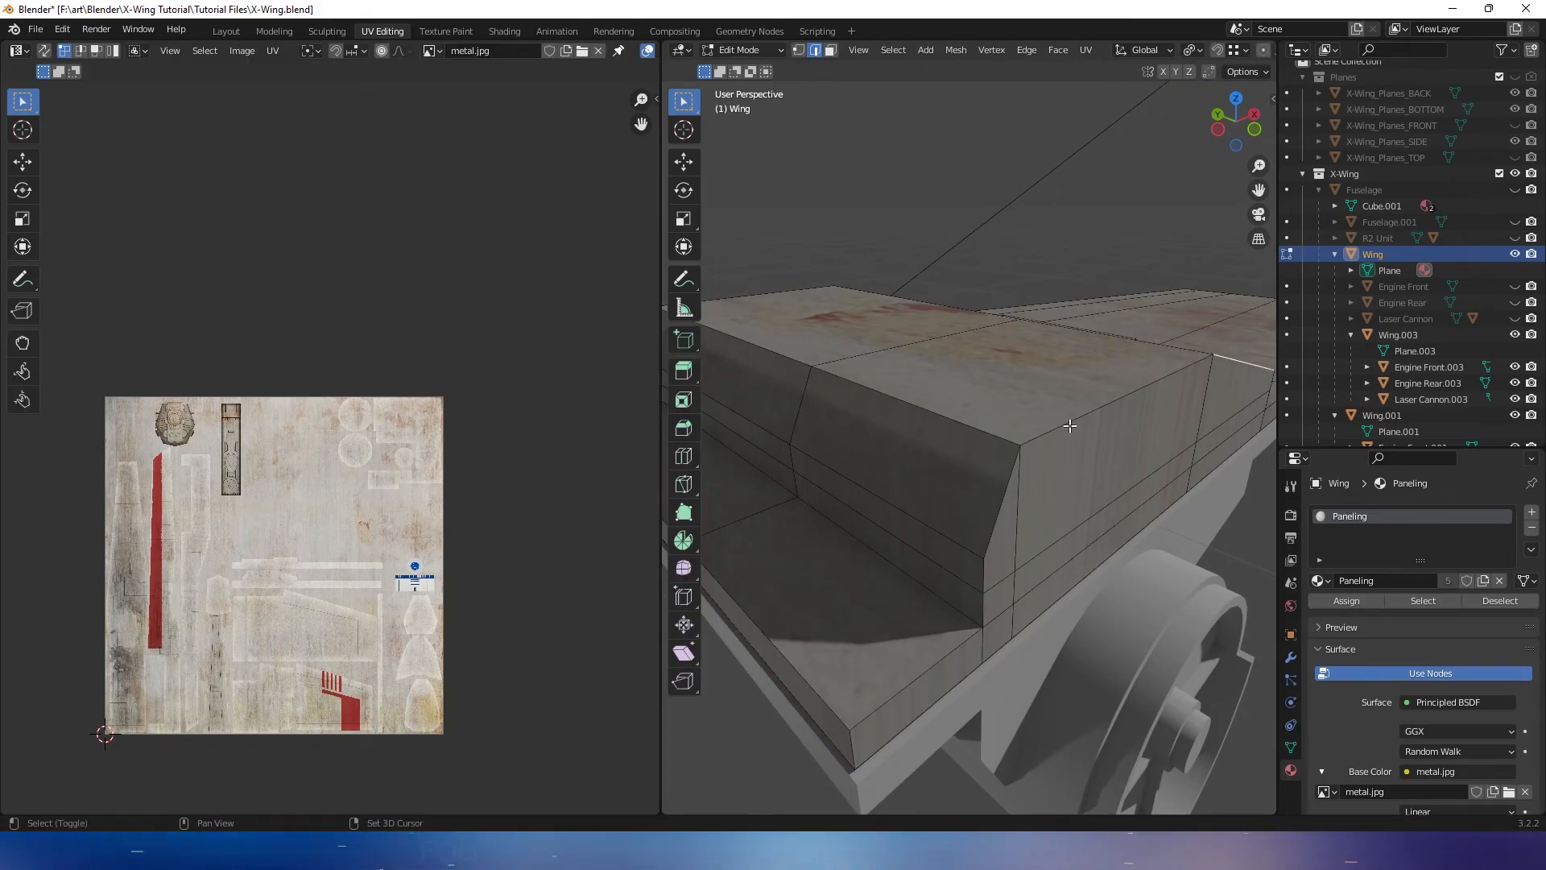
{"action": "left_click", "coordinate": [1049, 445], "text": "alt"}
{"action": "left_click", "coordinate": [1016, 490], "text": "shift"}
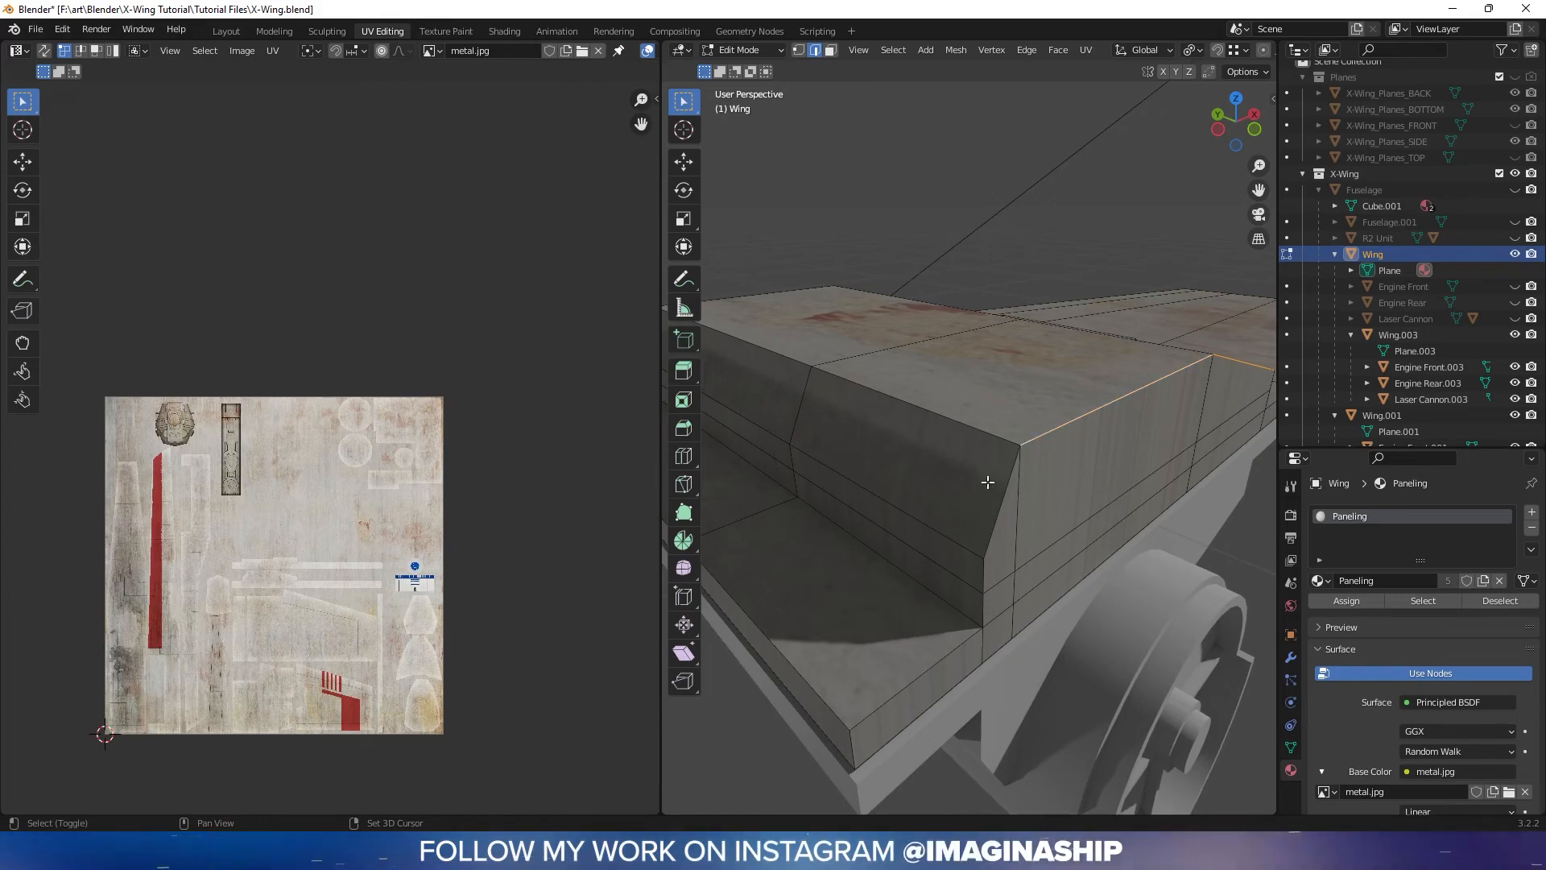
{"action": "left_click", "coordinate": [989, 547], "text": "shift"}
{"action": "left_click", "coordinate": [967, 642], "text": "shift"}
Extend the edge selection along the Wing's lower front edge out to the wing tip corner
{"action": "middle_click_drag", "start_coordinate": [966, 642], "coordinate": [871, 690]}
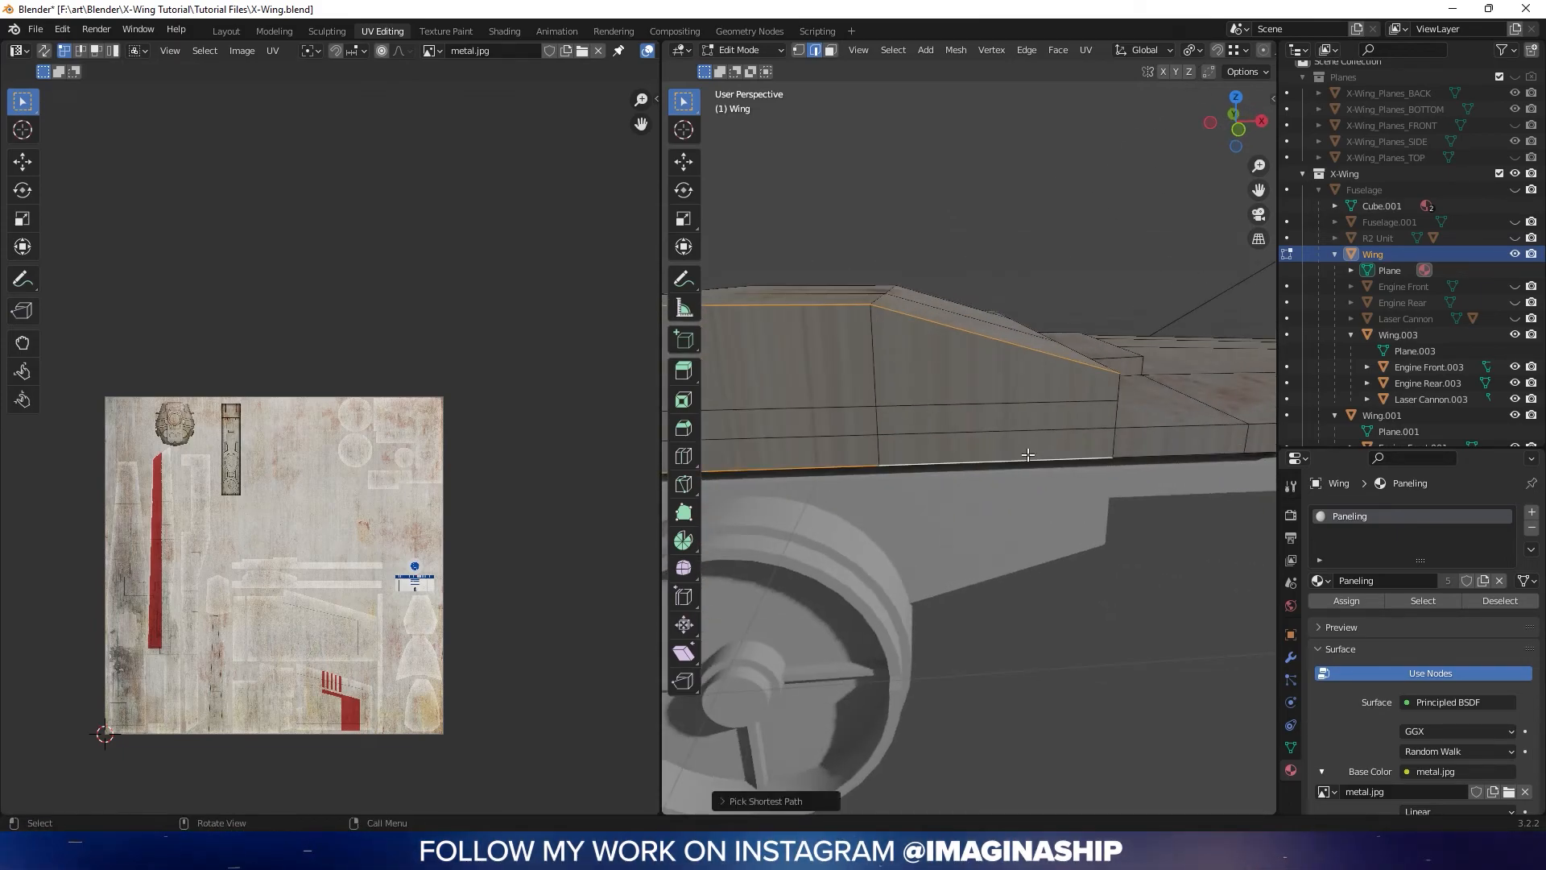
{"action": "scroll", "coordinate": [1028, 454], "scroll_direction": "down", "scroll_amount": 5}
{"action": "middle_click_drag", "start_coordinate": [1105, 468], "coordinate": [1052, 471]}
{"action": "left_click", "coordinate": [1150, 493], "text": "ctrl"}
{"action": "middle_click_drag", "start_coordinate": [1151, 494], "coordinate": [830, 437], "text": "shift"}
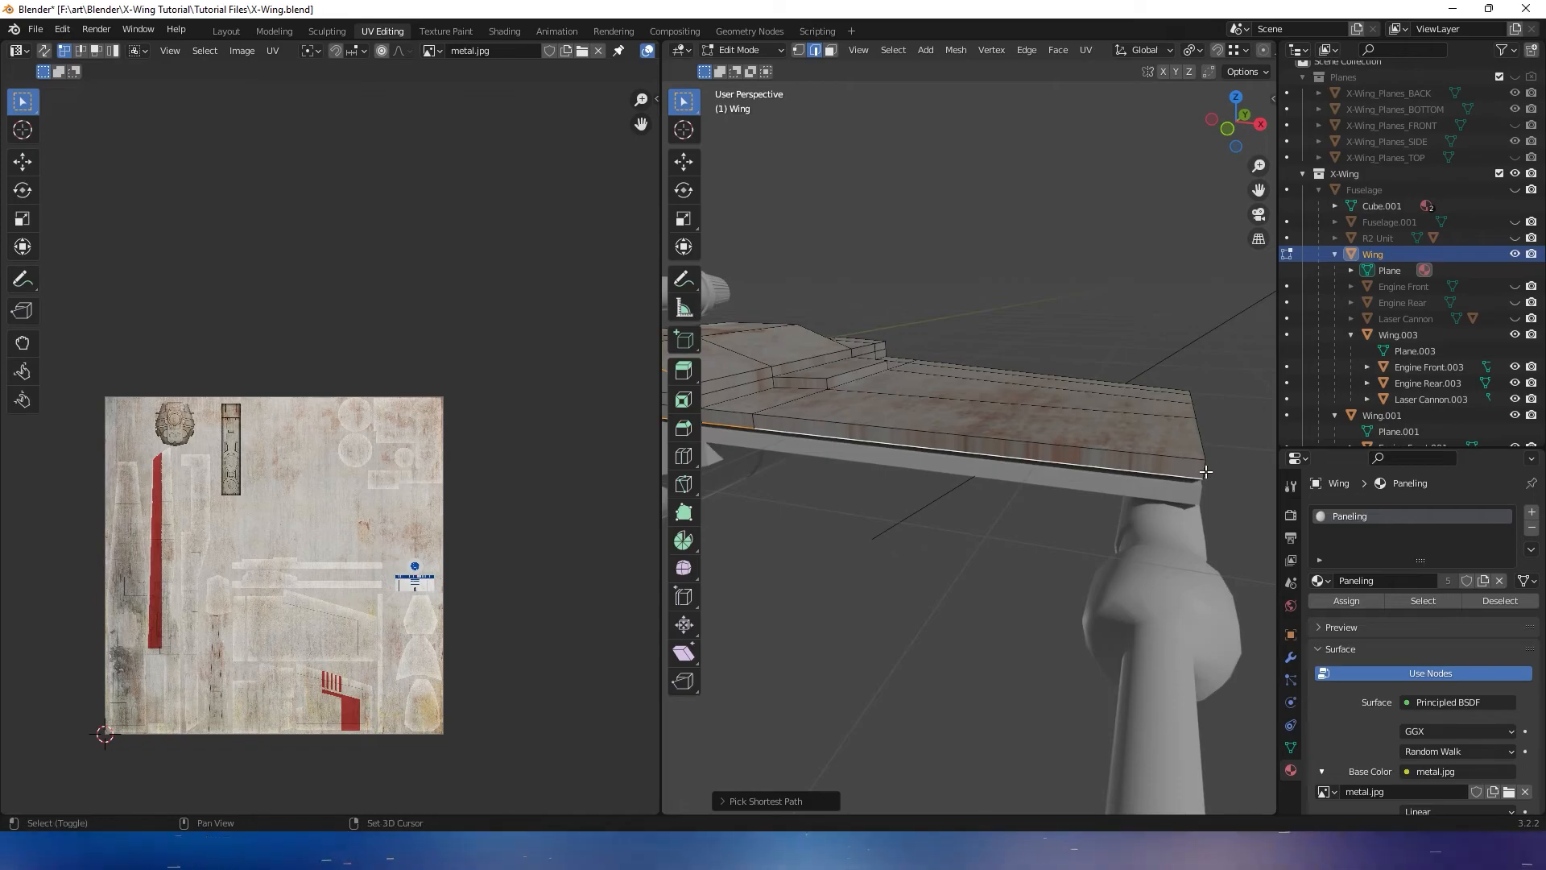
{"action": "left_click", "coordinate": [1193, 461], "text": "shift"}
{"action": "middle_click_drag", "start_coordinate": [960, 409], "coordinate": [1124, 451], "text": "shift"}
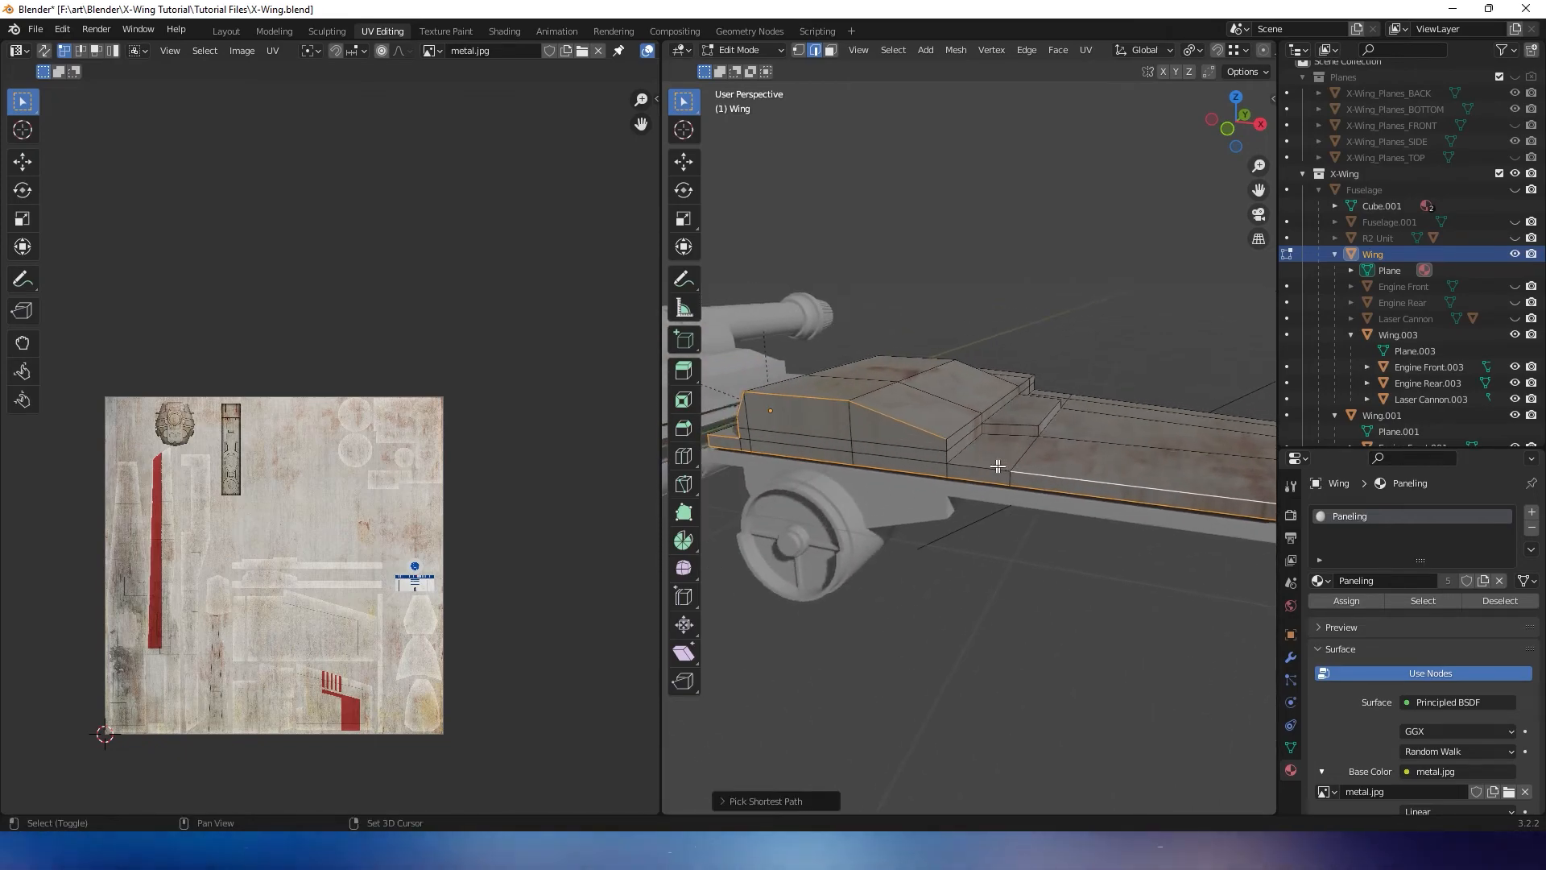
{"action": "middle_click_drag", "start_coordinate": [1009, 417], "coordinate": [980, 485]}
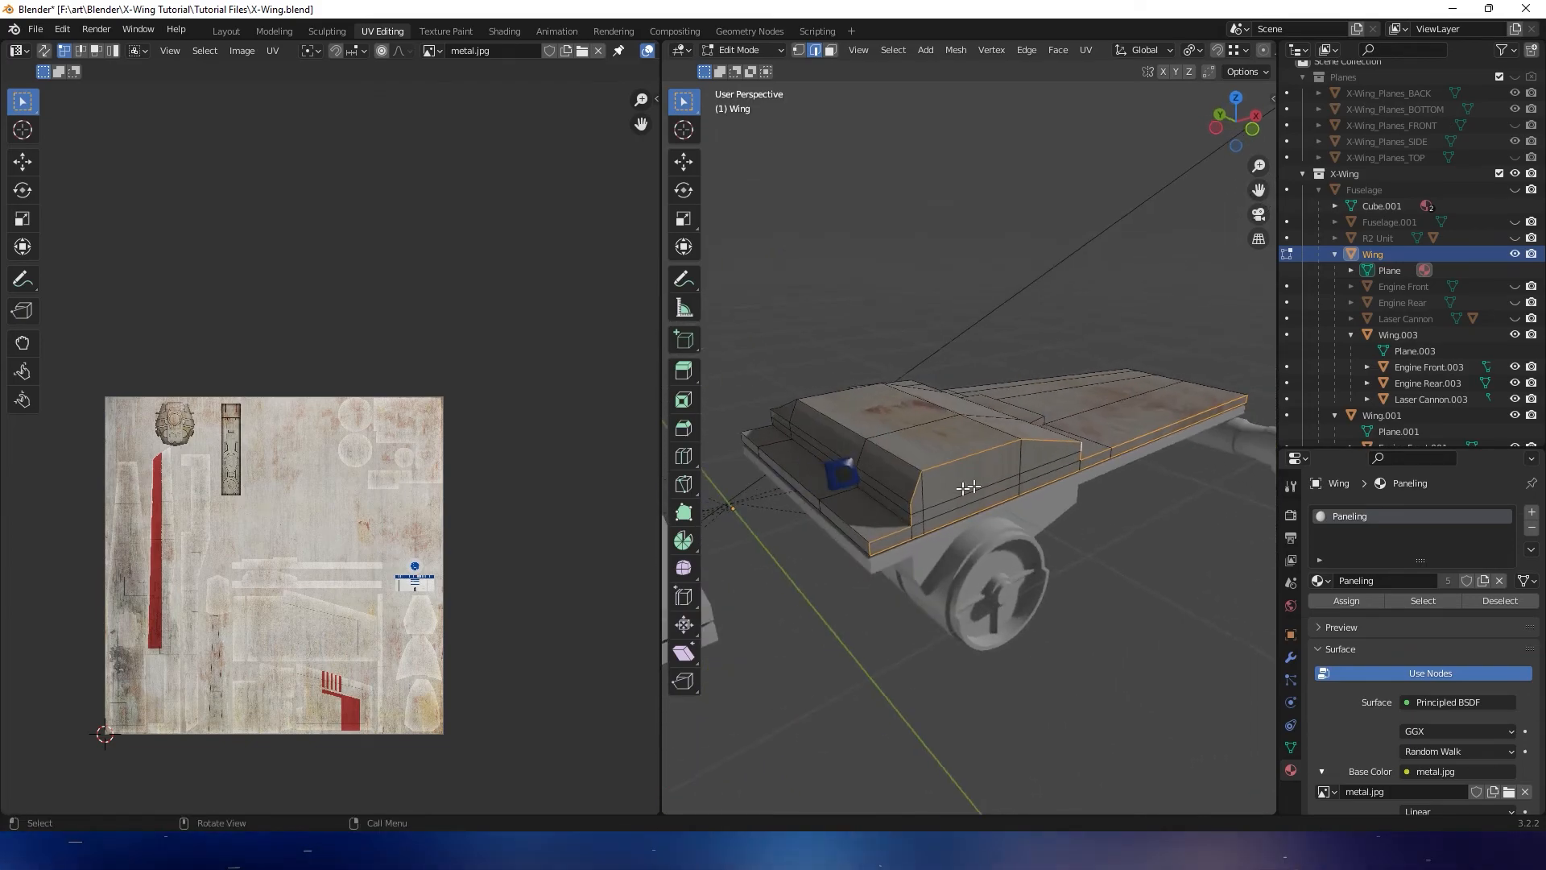
{"action": "middle_click_drag", "start_coordinate": [1000, 420], "coordinate": [924, 441]}
Add the edges of the step at the raised section's outer end and of the small raised block to the selection
{"action": "scroll", "coordinate": [912, 427], "scroll_direction": "up", "scroll_amount": 4}
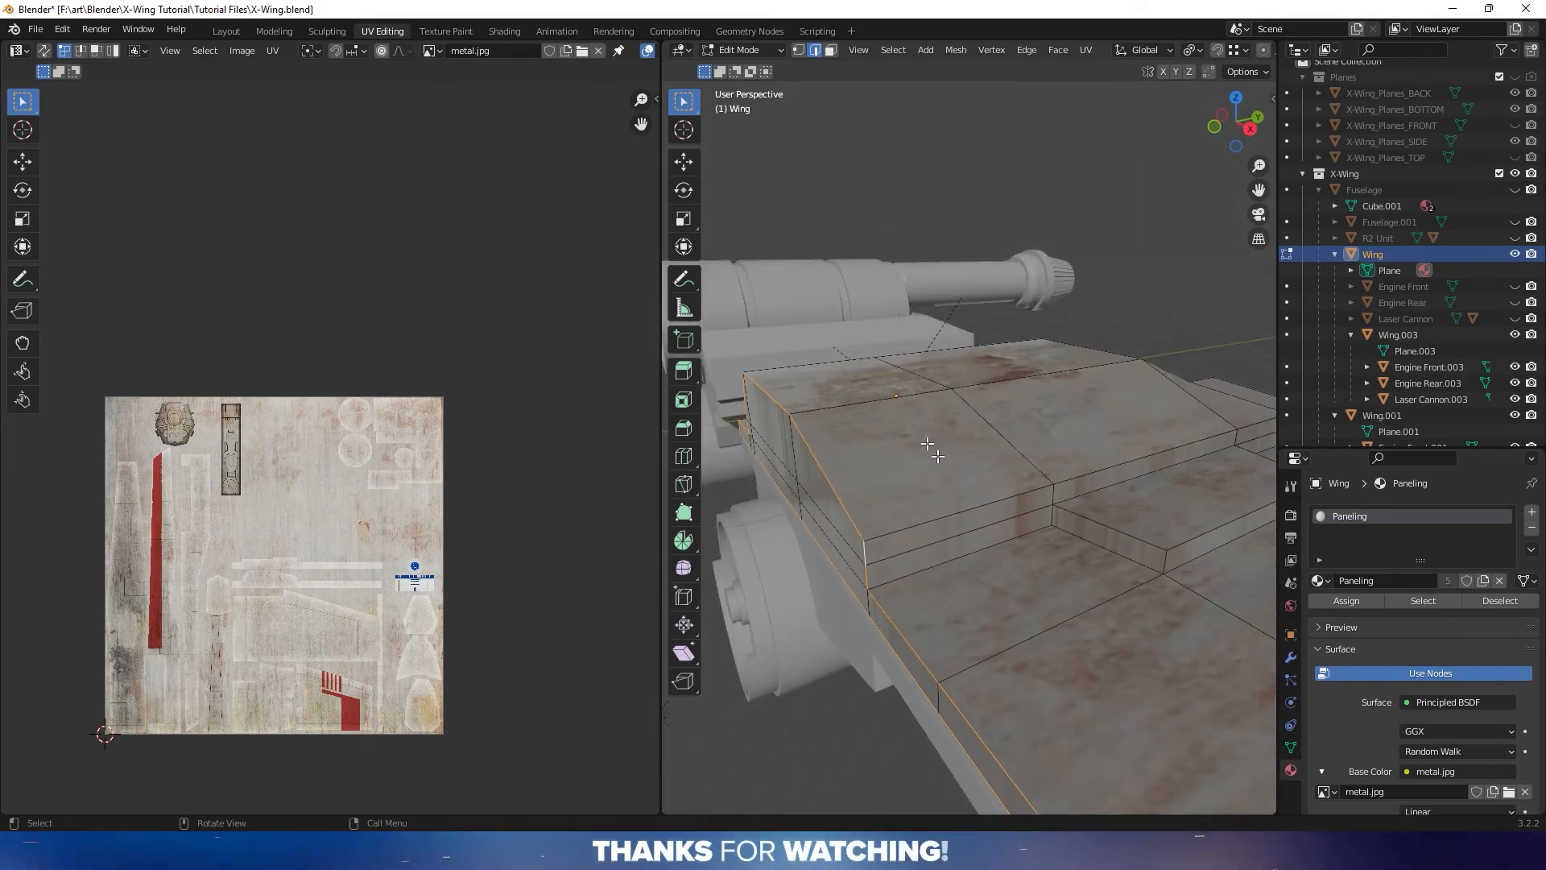
{"action": "left_click", "coordinate": [956, 559], "text": "shift"}
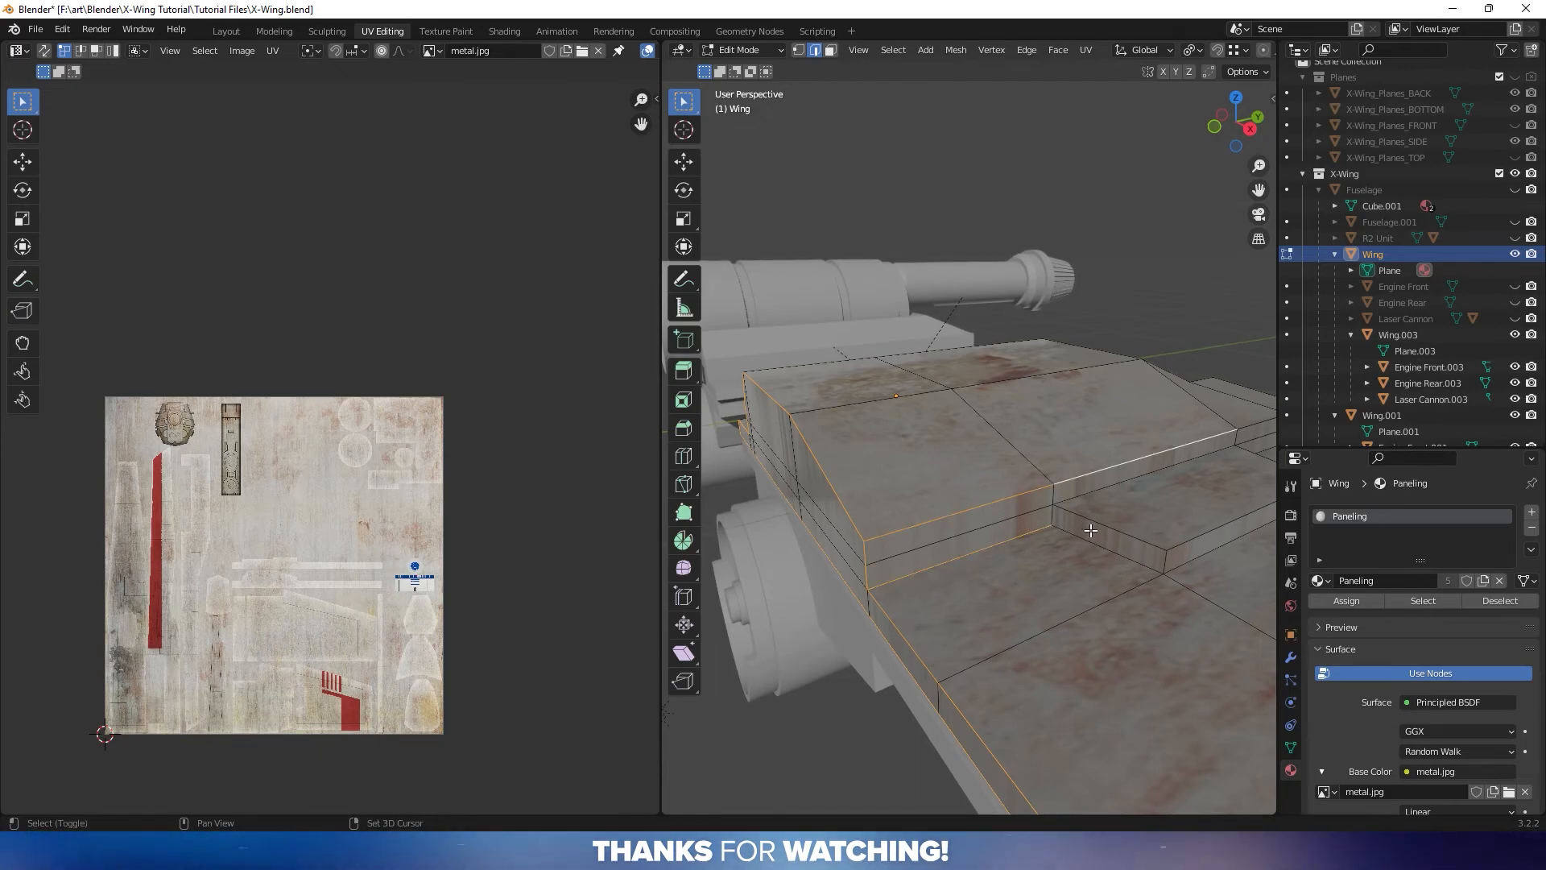
{"action": "middle_click_drag", "start_coordinate": [1110, 488], "coordinate": [995, 559]}
{"action": "left_click", "coordinate": [946, 599], "text": "shift"}
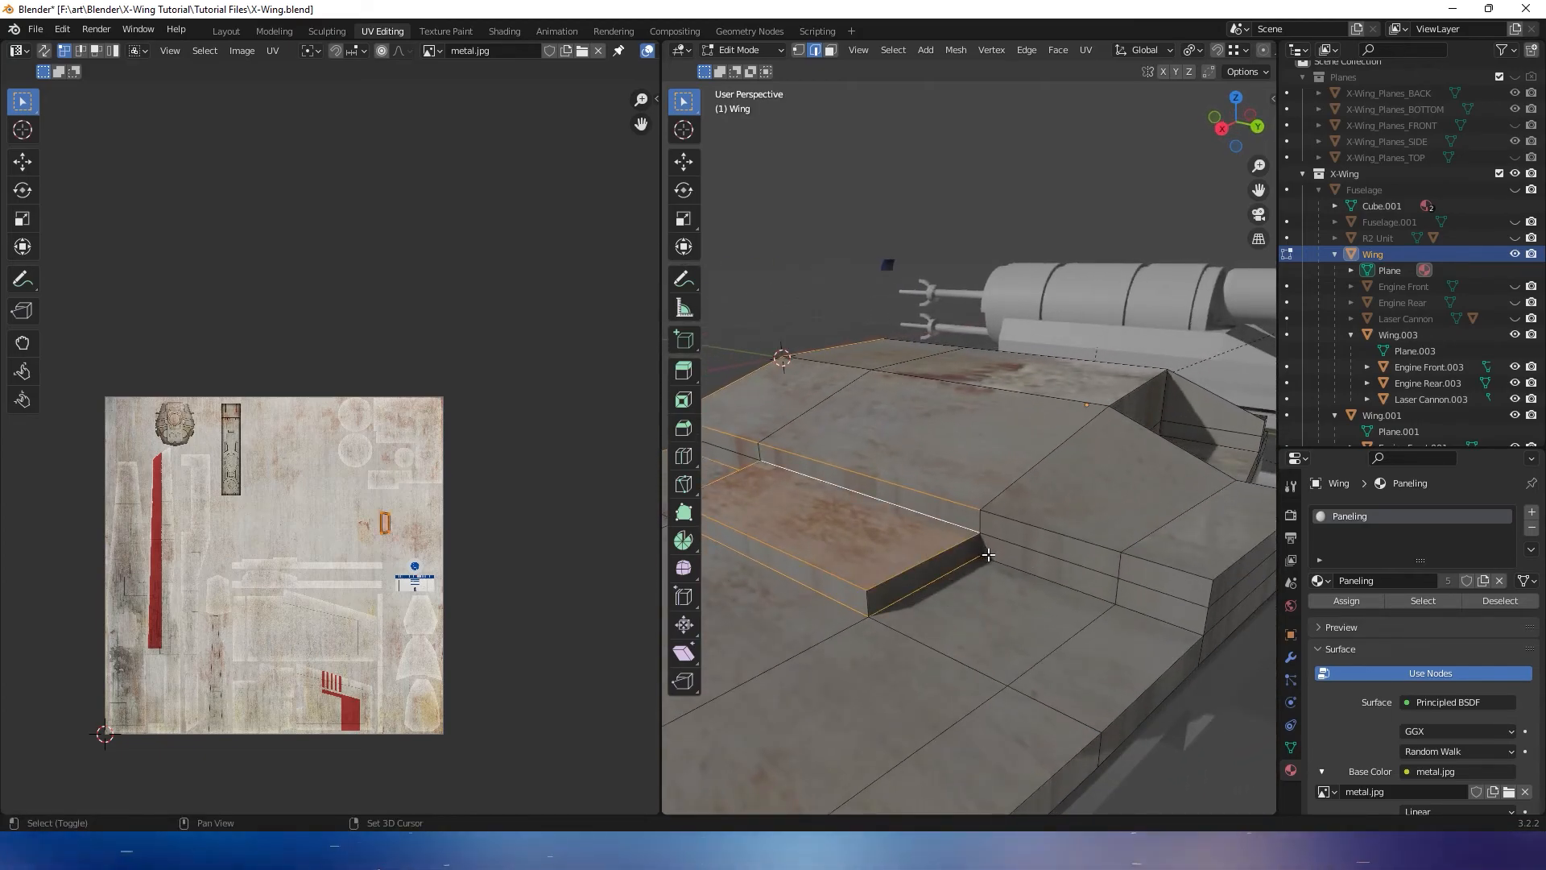
{"action": "left_click", "coordinate": [1154, 624], "text": "shift"}
Add the Wing's lower rear edge and the outline of the raised section's rear end face to the selection
{"action": "middle_click_drag", "start_coordinate": [1195, 585], "coordinate": [1062, 555]}
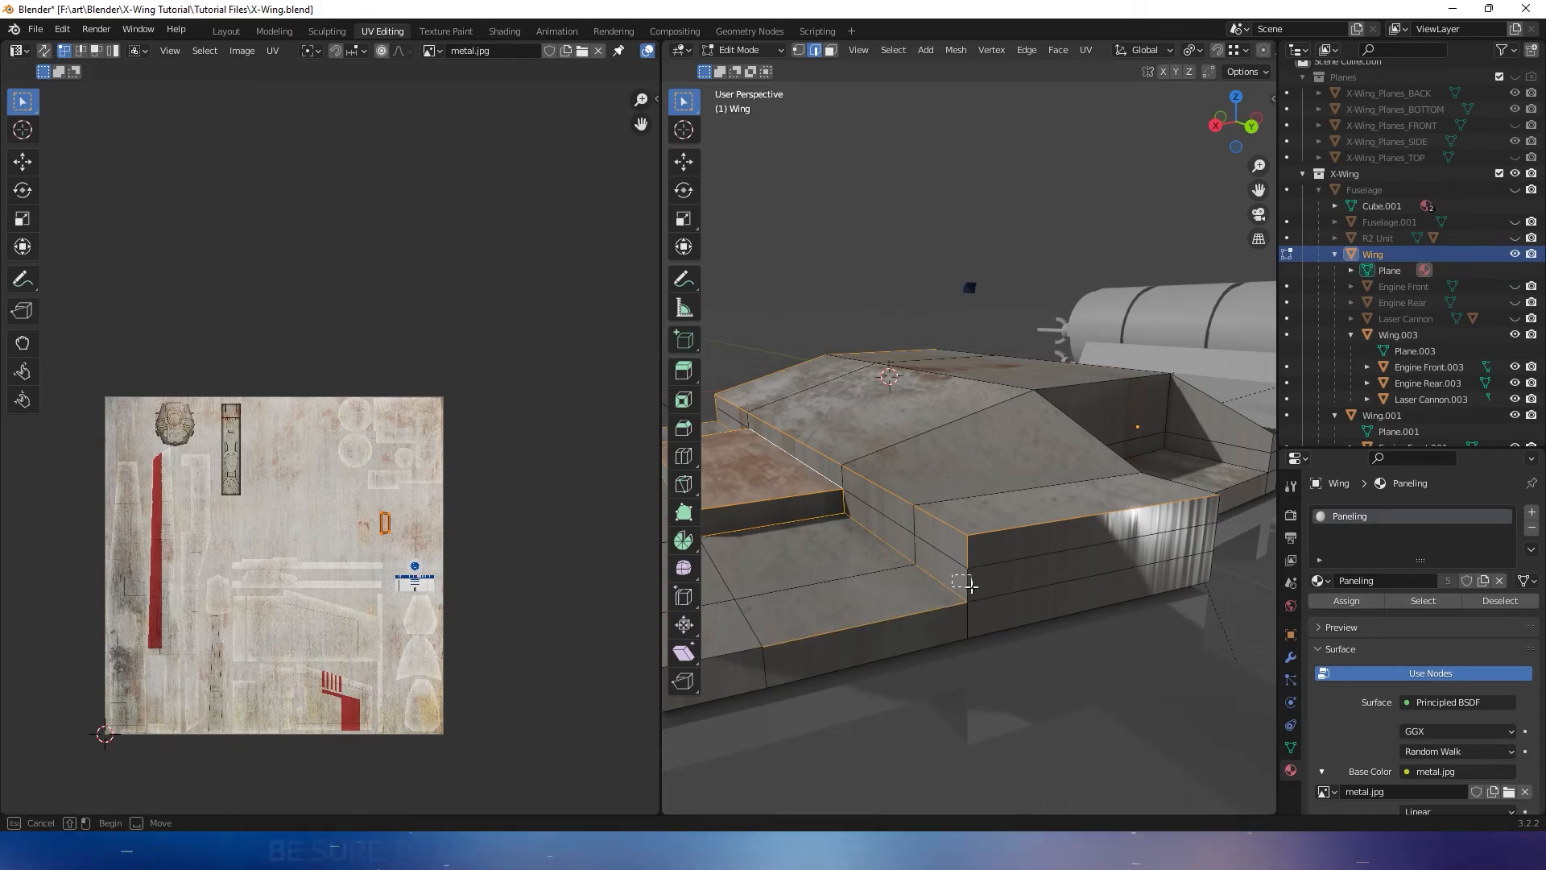
{"action": "middle_click_drag", "start_coordinate": [963, 586], "coordinate": [996, 590]}
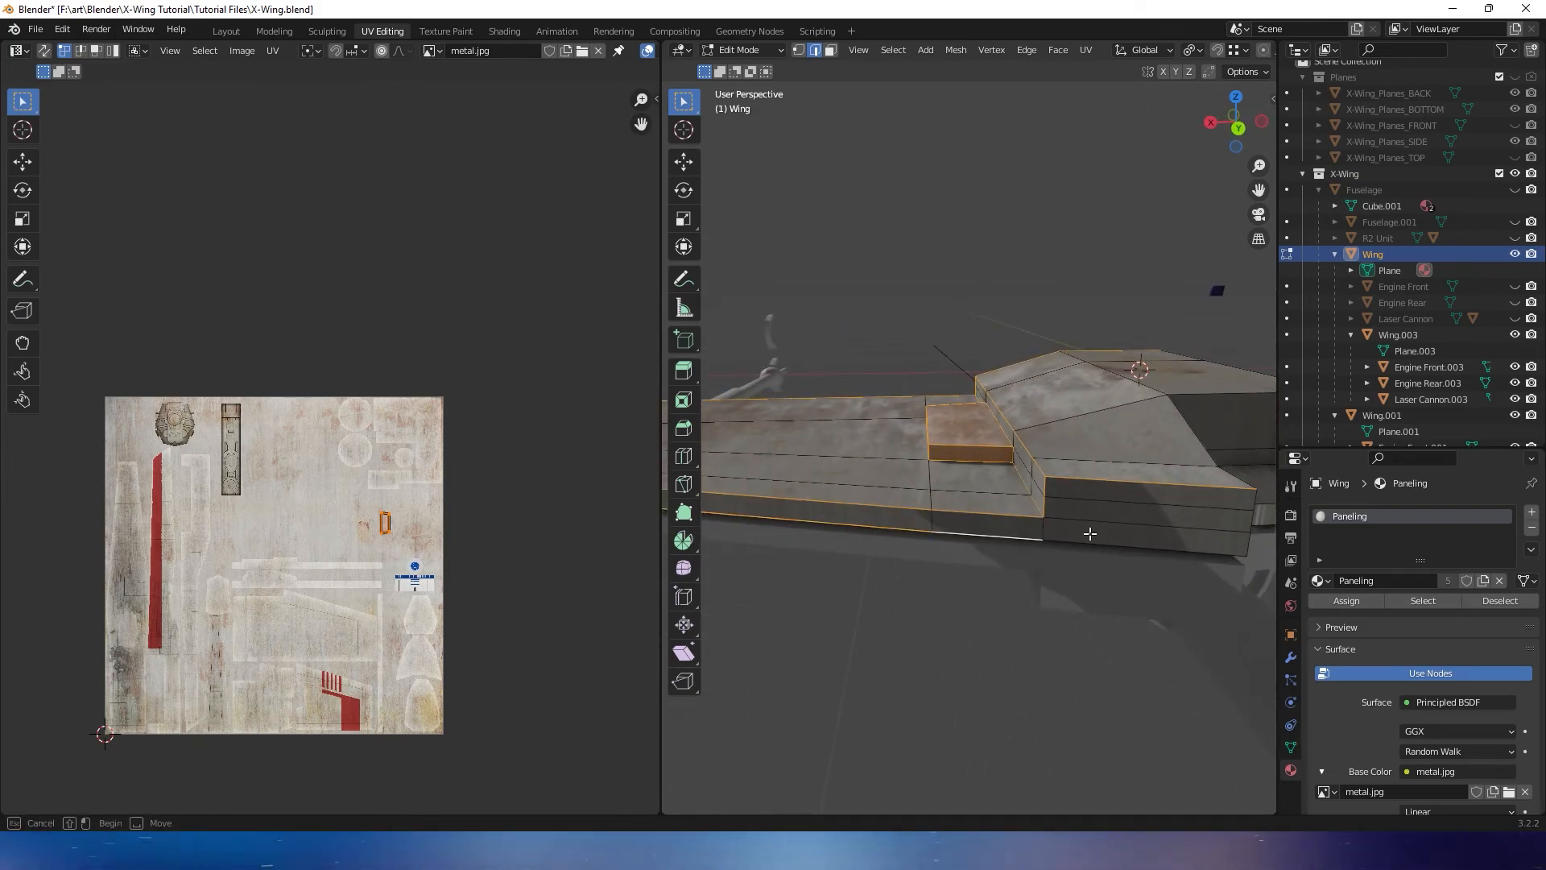
{"action": "middle_click_drag", "start_coordinate": [1087, 542], "coordinate": [904, 583]}
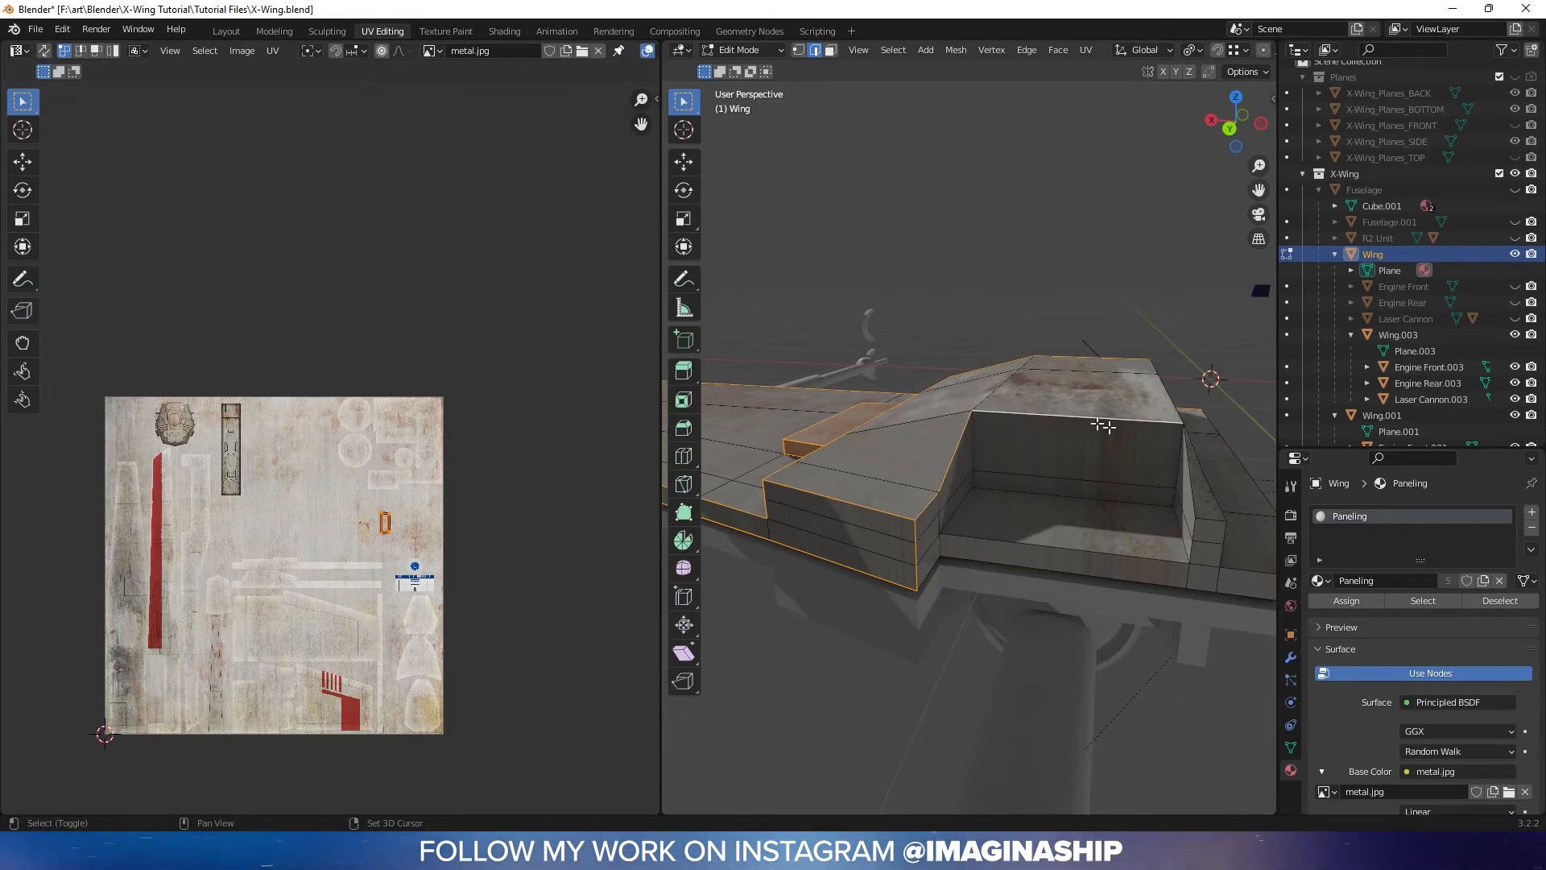
Add the edges bordering the rear recess's opening and floor to the selection
{"action": "middle_click_drag", "start_coordinate": [1166, 452], "coordinate": [1072, 460]}
{"action": "middle_click_drag", "start_coordinate": [1032, 480], "coordinate": [1031, 479]}
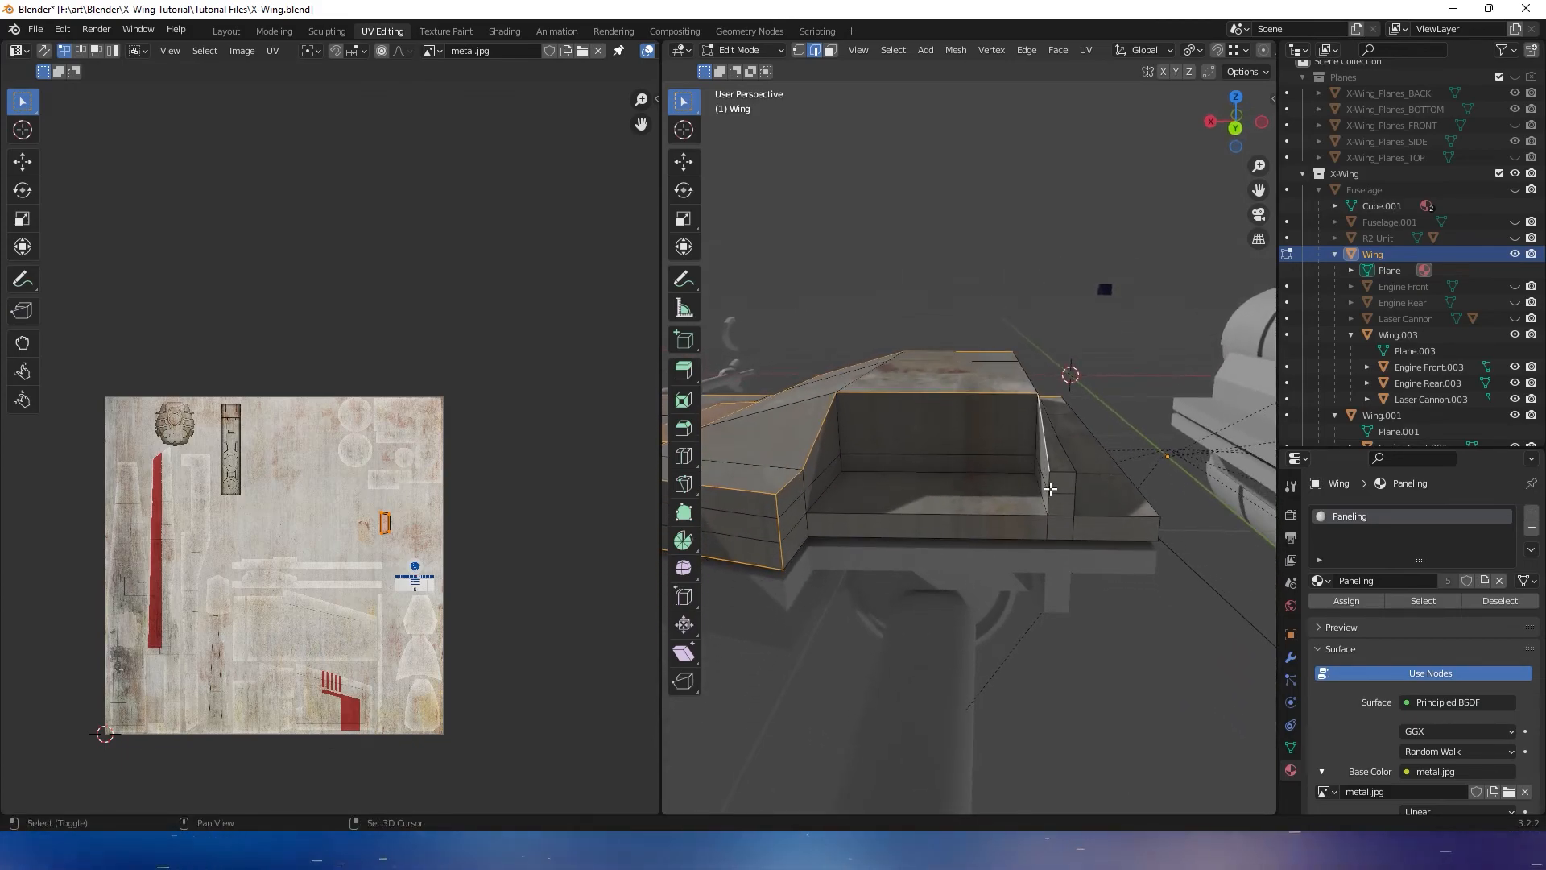
{"action": "left_click", "coordinate": [1046, 498], "text": "shift"}
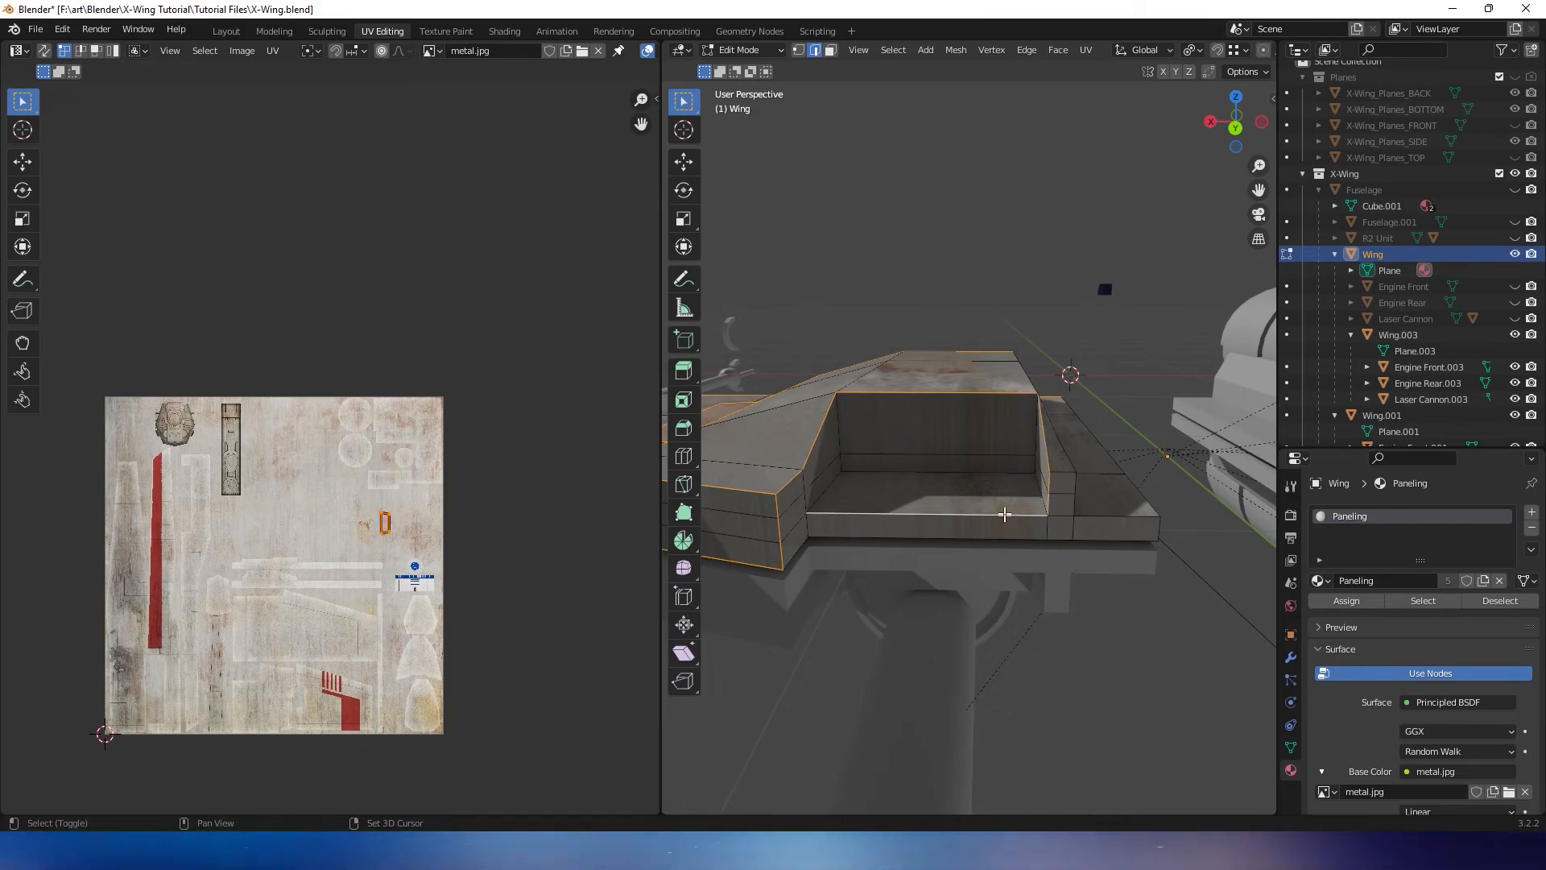
{"action": "middle_click_drag", "start_coordinate": [1037, 441], "coordinate": [846, 443]}
{"action": "left_click", "coordinate": [785, 528], "text": "shift"}
{"action": "key", "text": "b"}
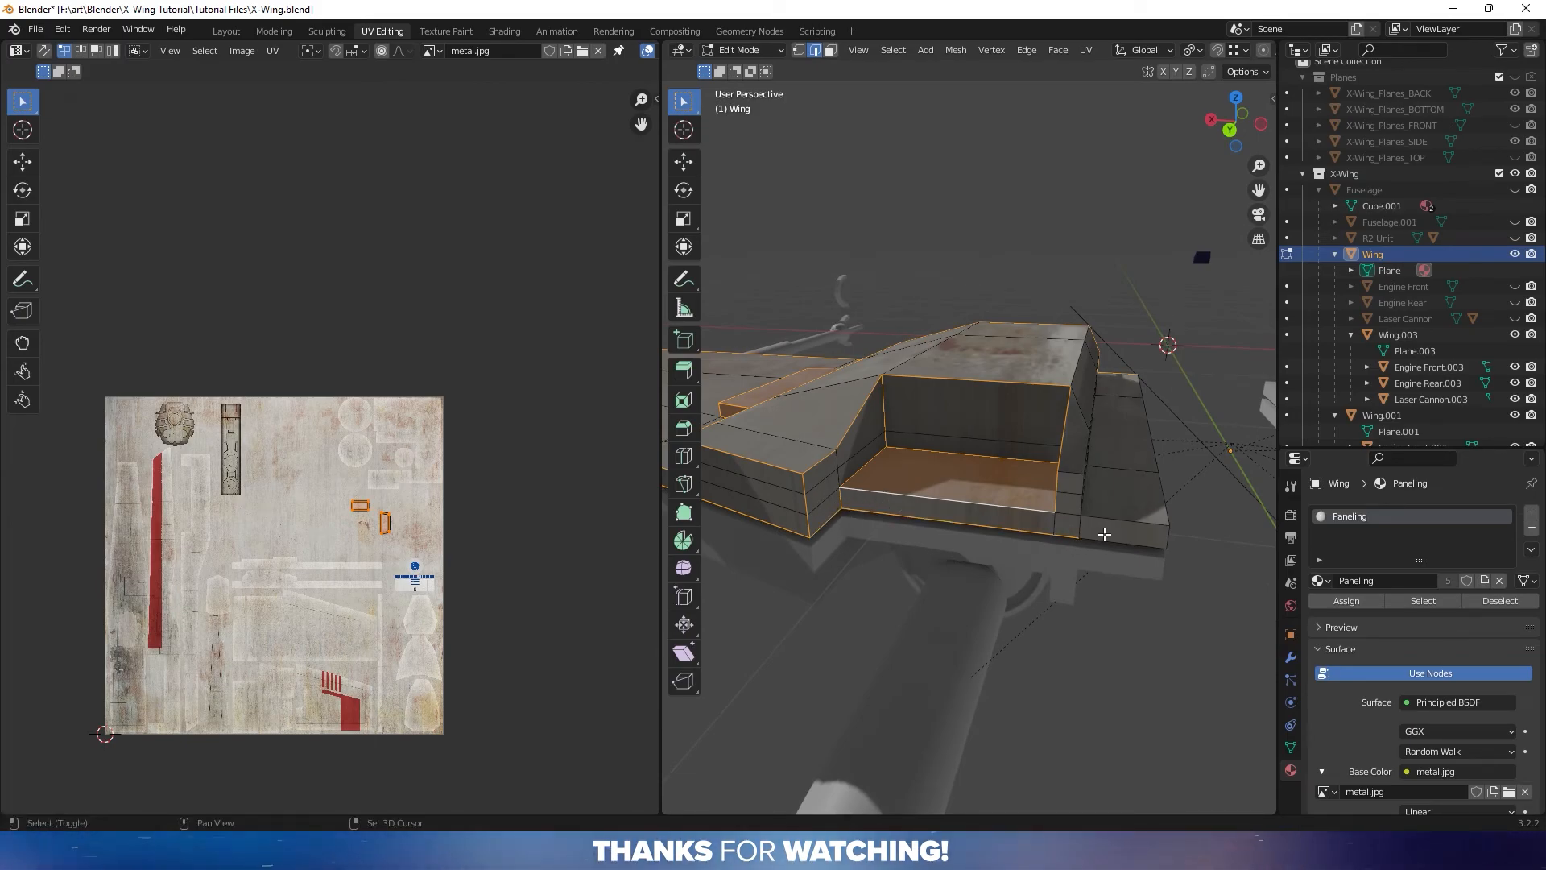
Add the edges around the ledge and along the lower border of the Wing's inner side to the selection
{"action": "middle_click_drag", "start_coordinate": [1104, 534], "coordinate": [1030, 490]}
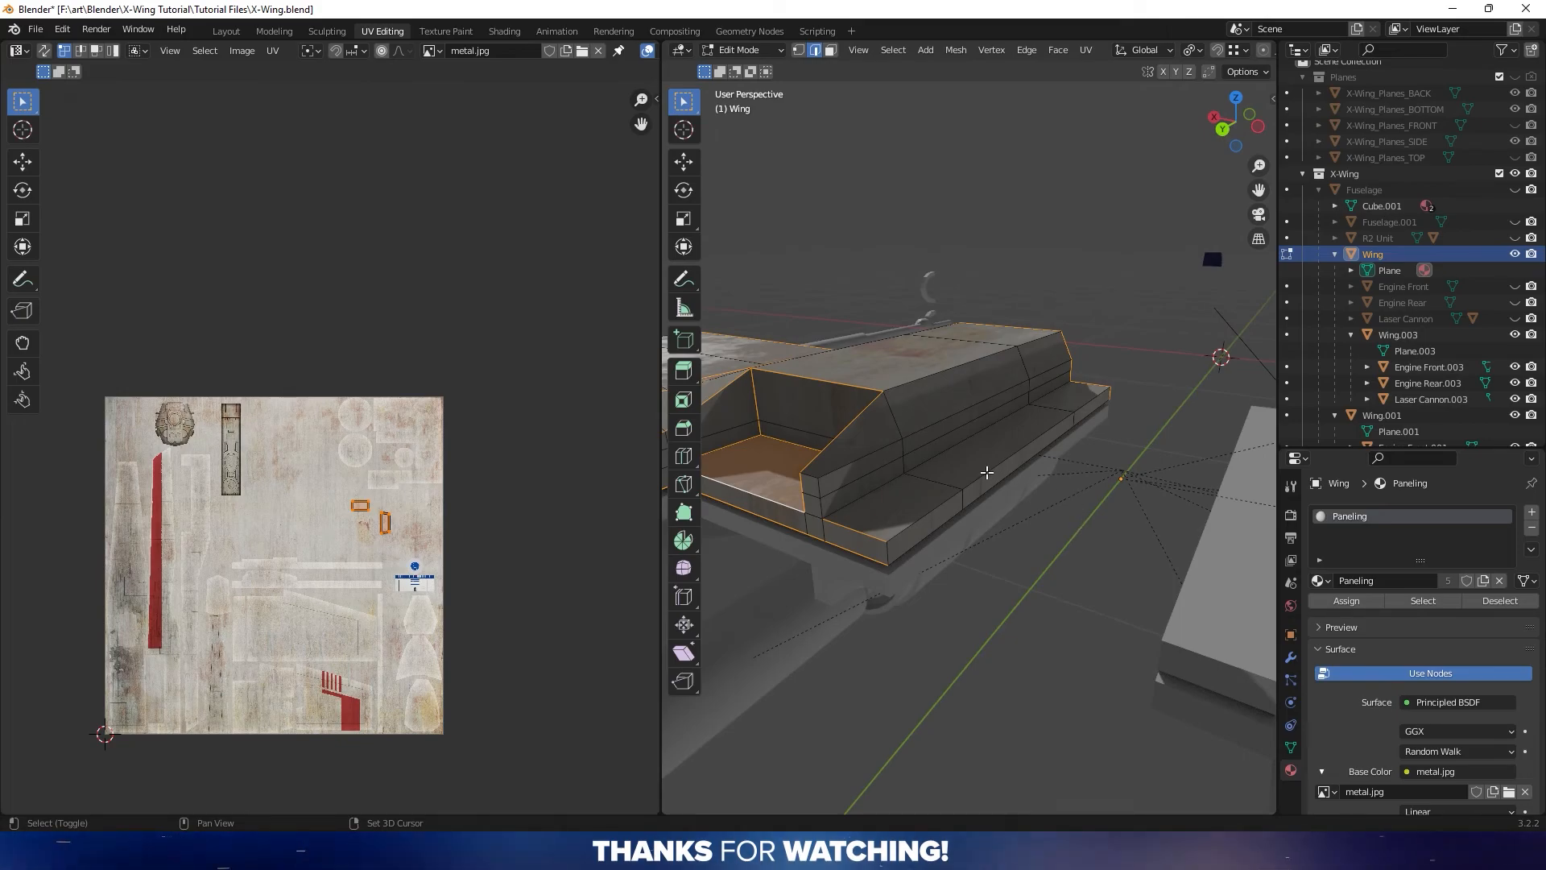
{"action": "left_click", "coordinate": [919, 514], "text": "shift"}
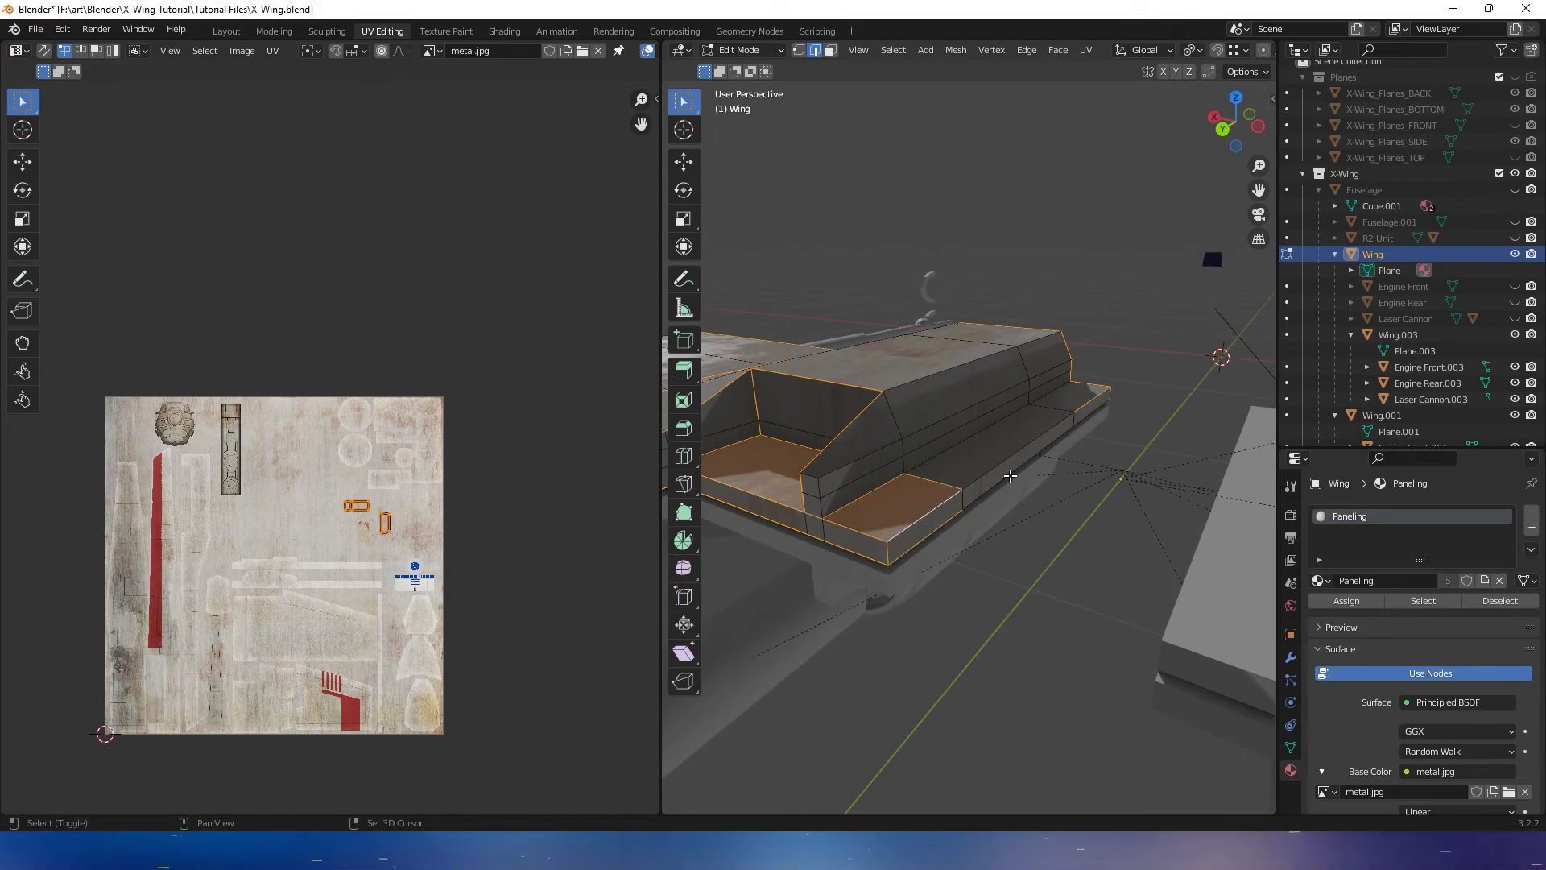
{"action": "left_click", "coordinate": [1009, 476], "text": "shift"}
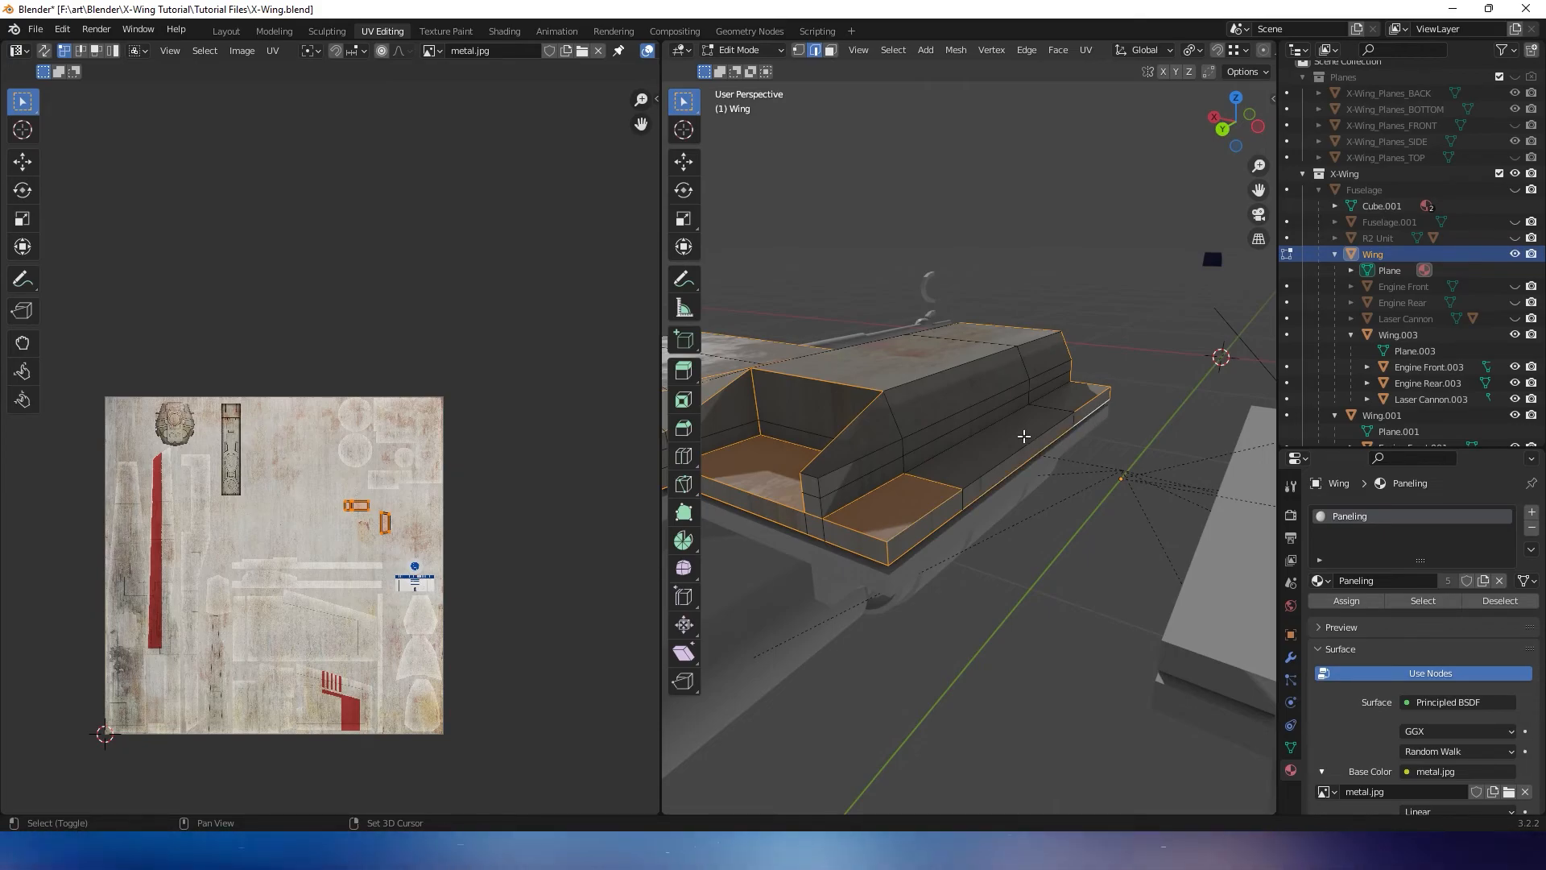
{"action": "mouse_move", "coordinate": [1024, 437]}
{"action": "middle_mouse_down"}
{"action": "mouse_move", "coordinate": [1053, 449]}
{"action": "mouse_move", "coordinate": [1014, 452]}
{"action": "middle_mouse_up"}
Add the long edges along the raised section's inner slope and the corner edges beside the recess to the selection
{"action": "middle_click_drag", "start_coordinate": [935, 480], "coordinate": [947, 496]}
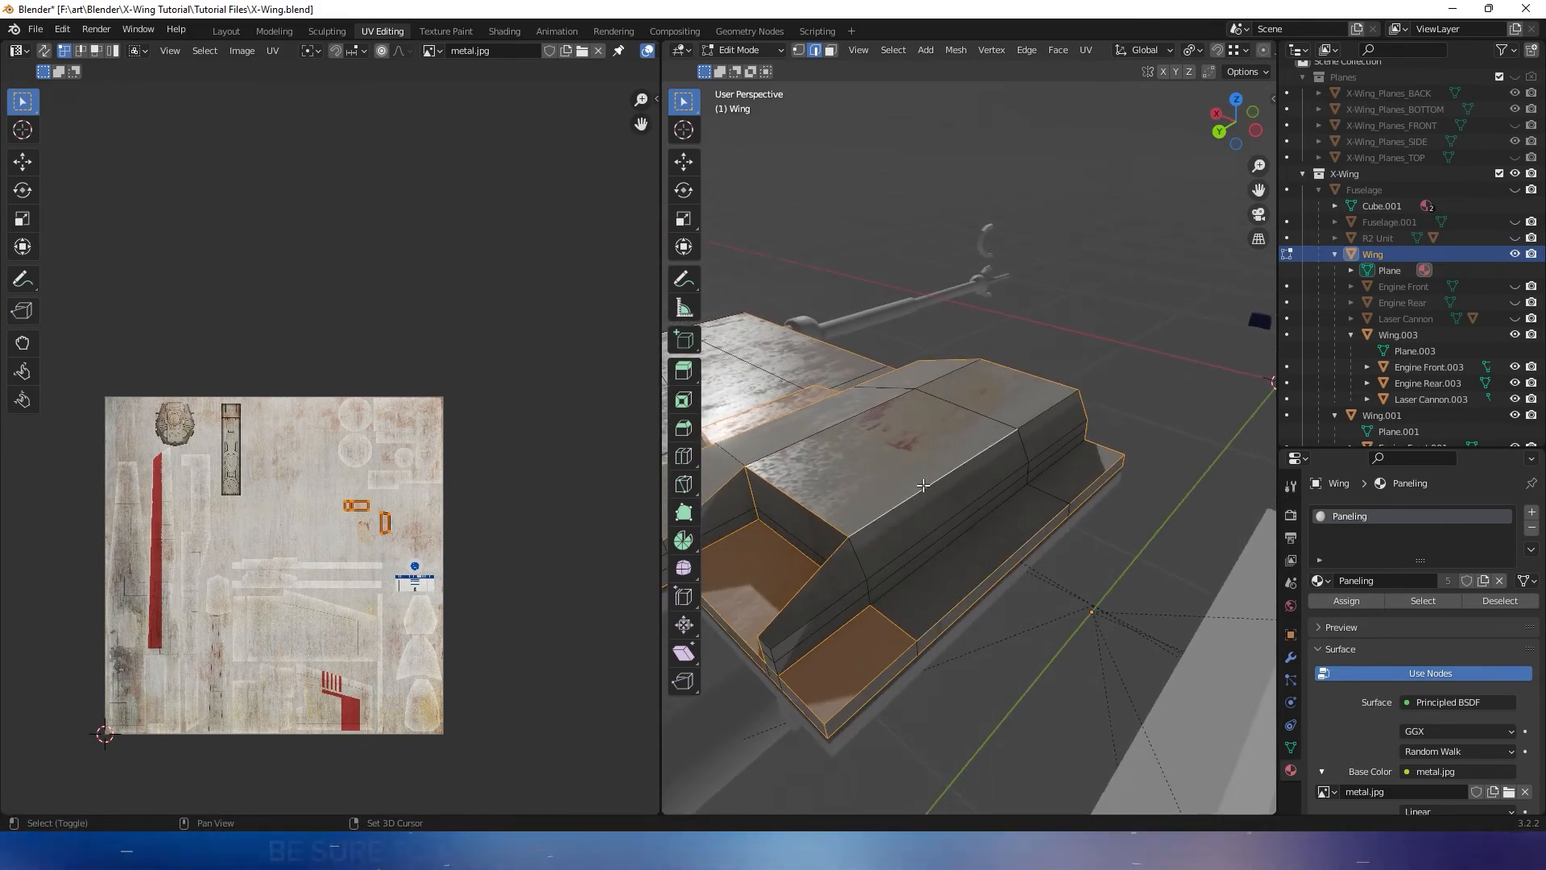
{"action": "middle_click_drag", "start_coordinate": [1053, 411], "coordinate": [1083, 396]}
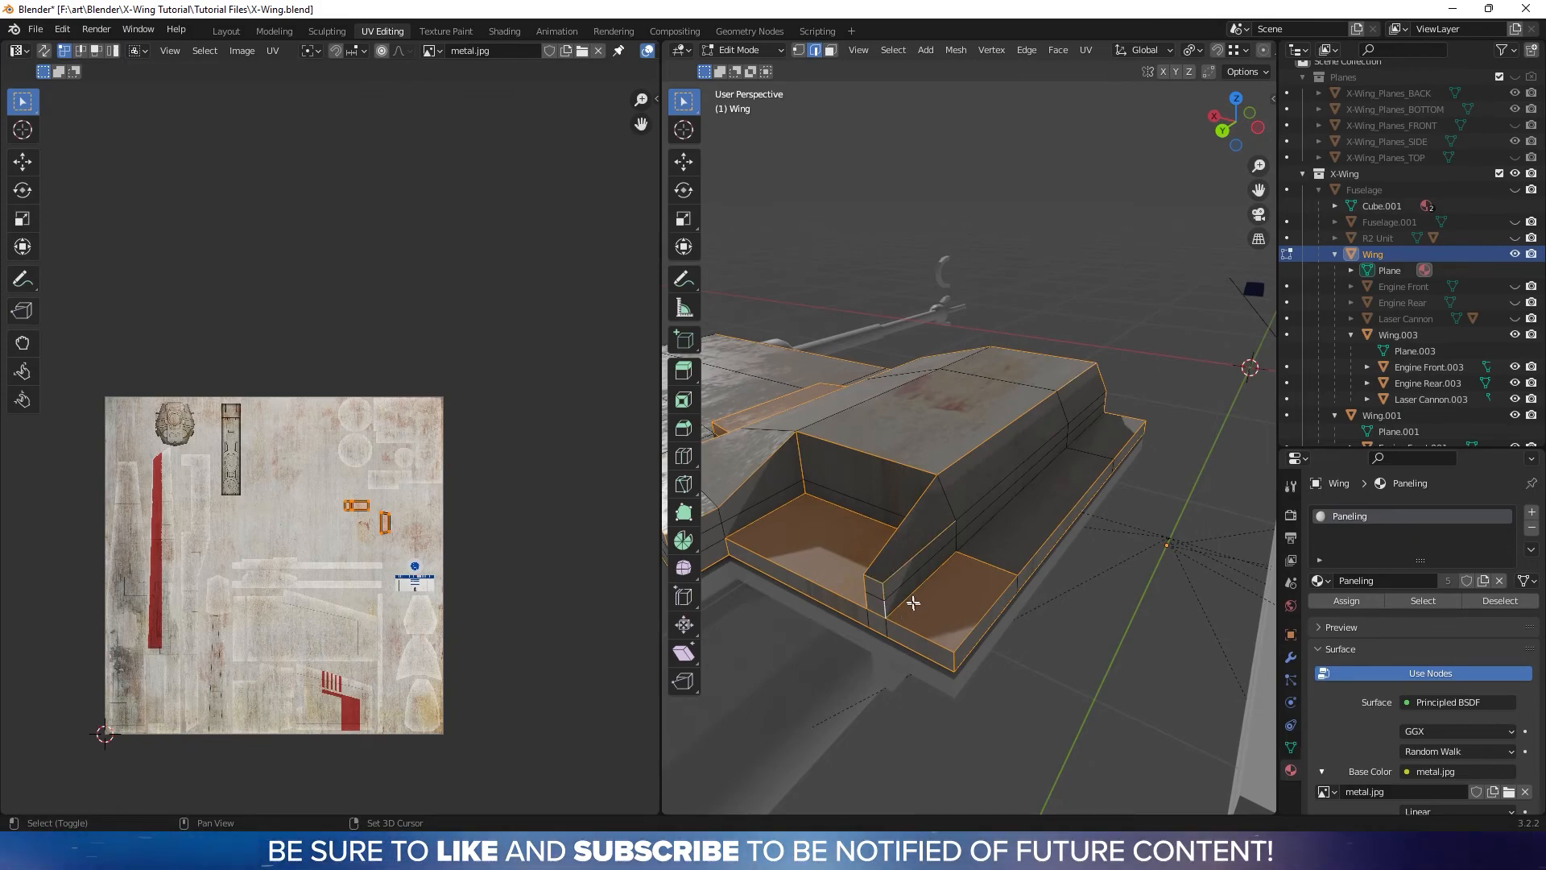
{"action": "middle_click_drag", "start_coordinate": [1001, 483], "coordinate": [966, 515]}
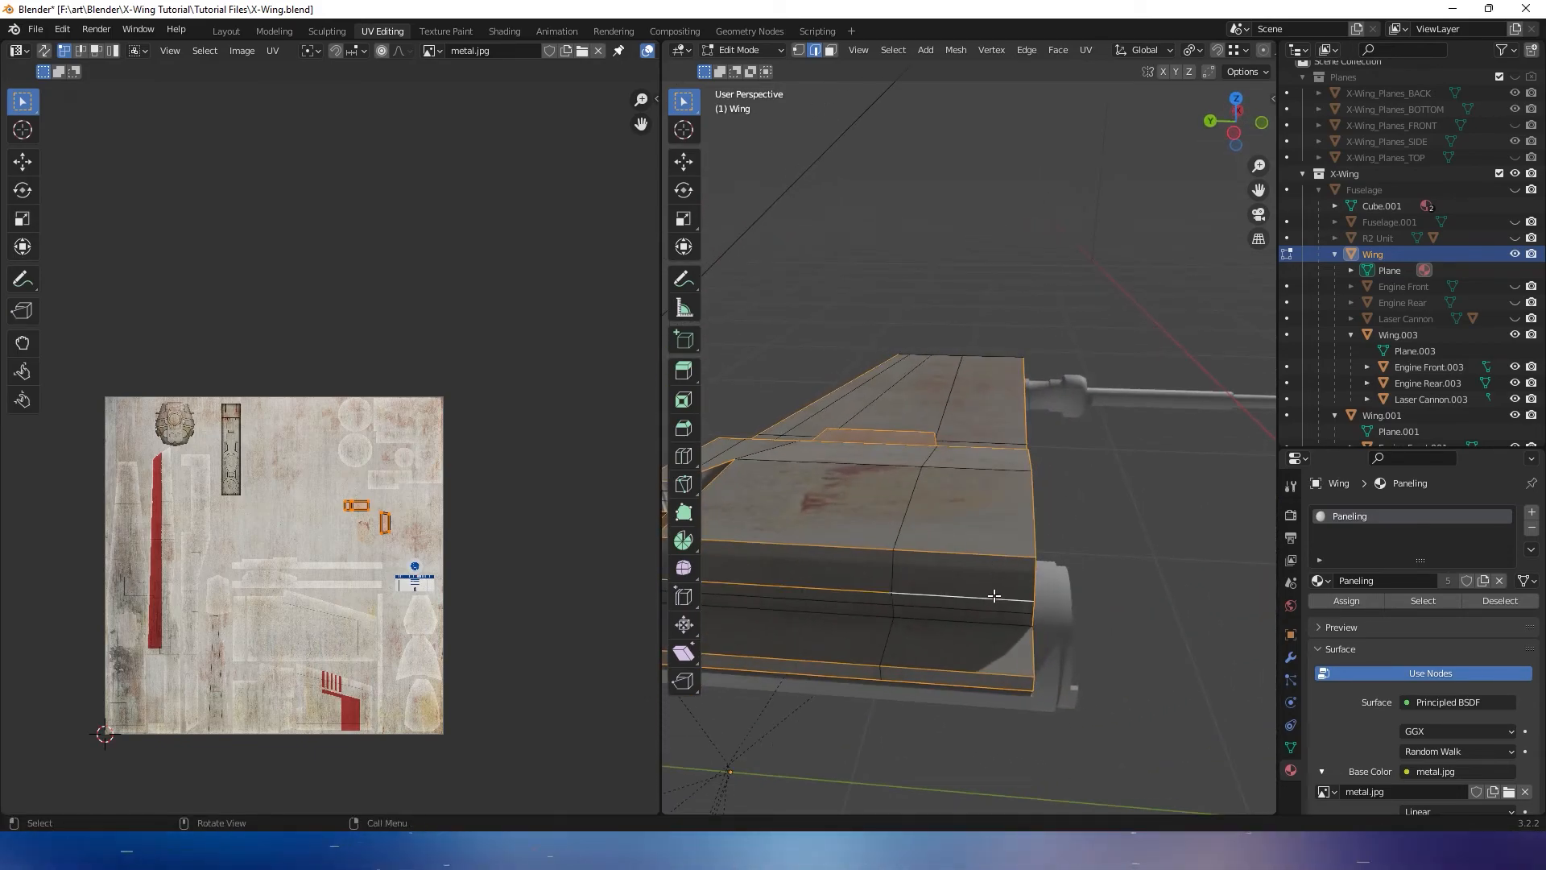
{"action": "middle_click_drag", "start_coordinate": [996, 596], "coordinate": [894, 582]}
{"action": "scroll", "coordinate": [868, 568], "scroll_direction": "up", "scroll_amount": 2}
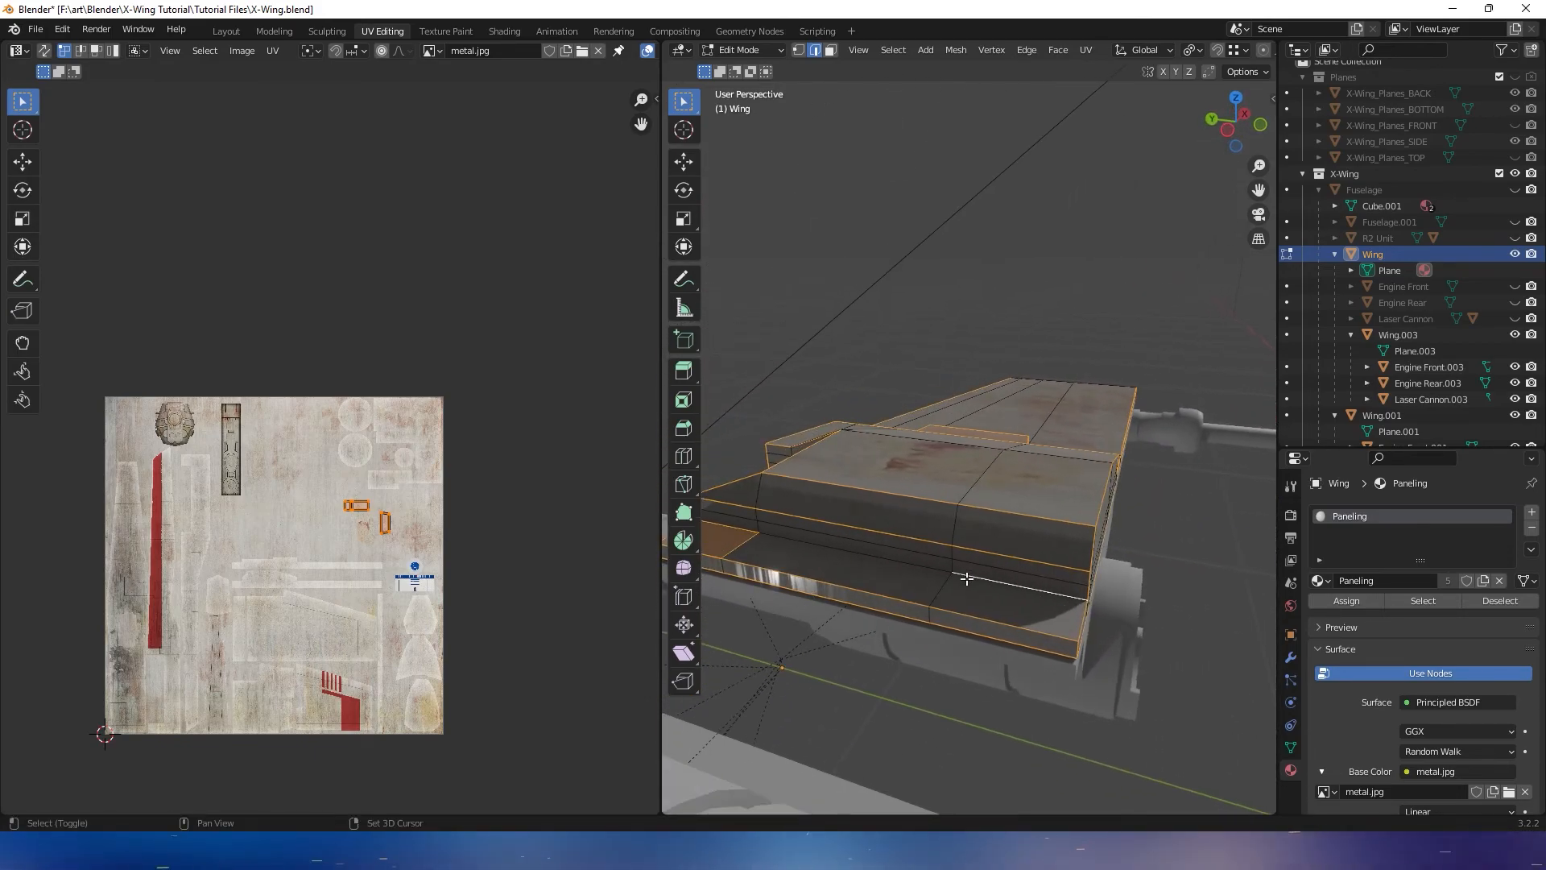
Check the edge selection from all sides of the Wing and mark the selected edges as seams
{"action": "mouse_move", "coordinate": [908, 569]}
{"action": "middle_mouse_down"}
{"action": "mouse_move", "coordinate": [915, 607]}
{"action": "mouse_move", "coordinate": [899, 598]}
{"action": "mouse_move", "coordinate": [1026, 481]}
{"action": "mouse_move", "coordinate": [886, 551]}
{"action": "middle_mouse_up"}
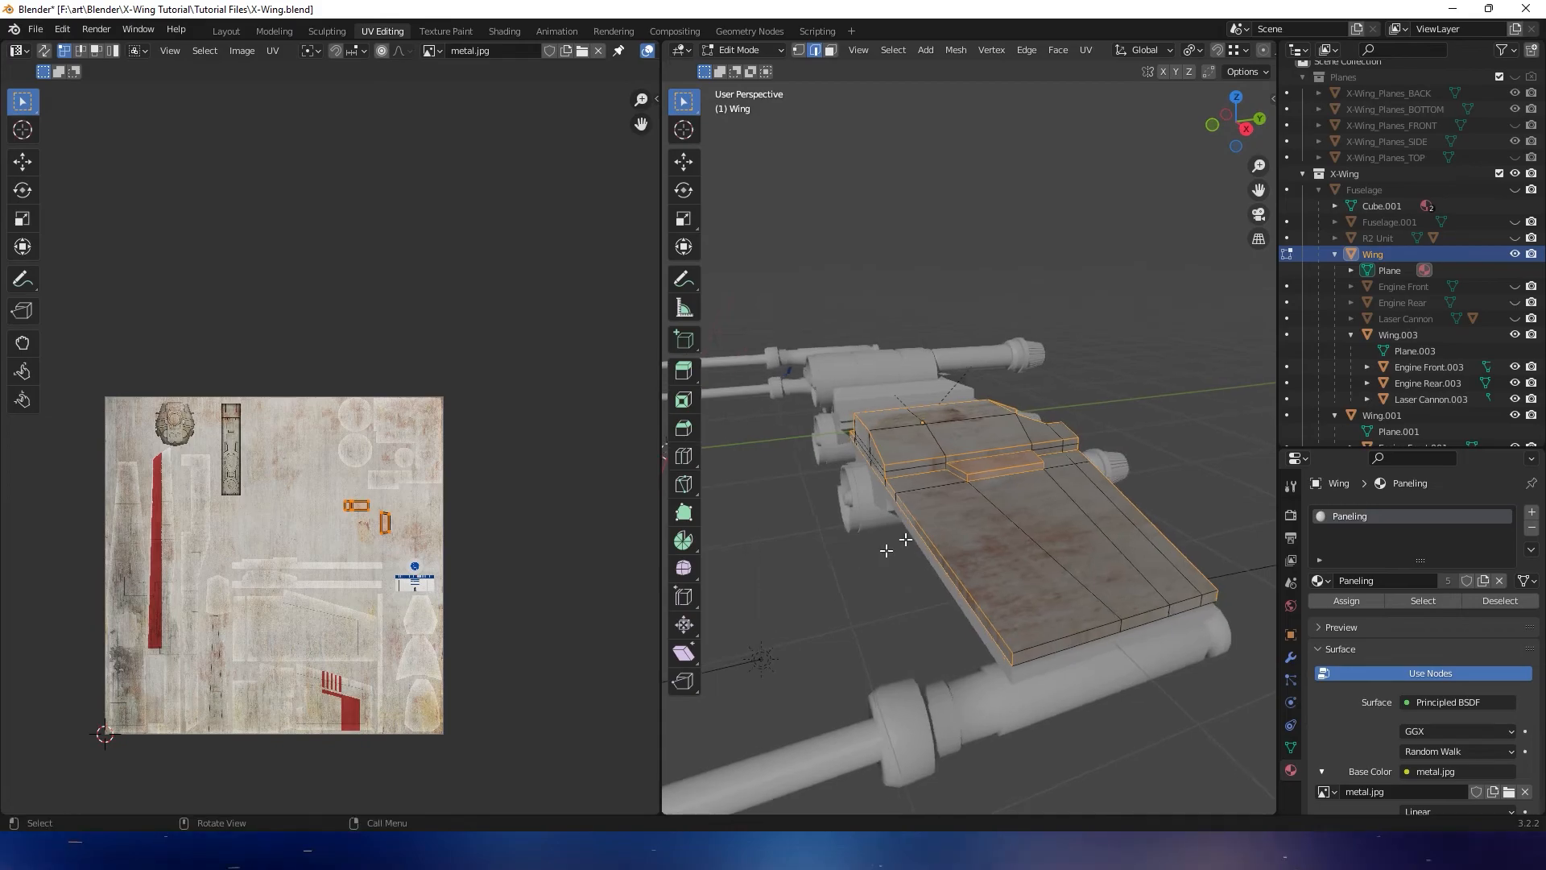
{"action": "scroll", "coordinate": [950, 463], "scroll_direction": "up", "scroll_amount": 5}
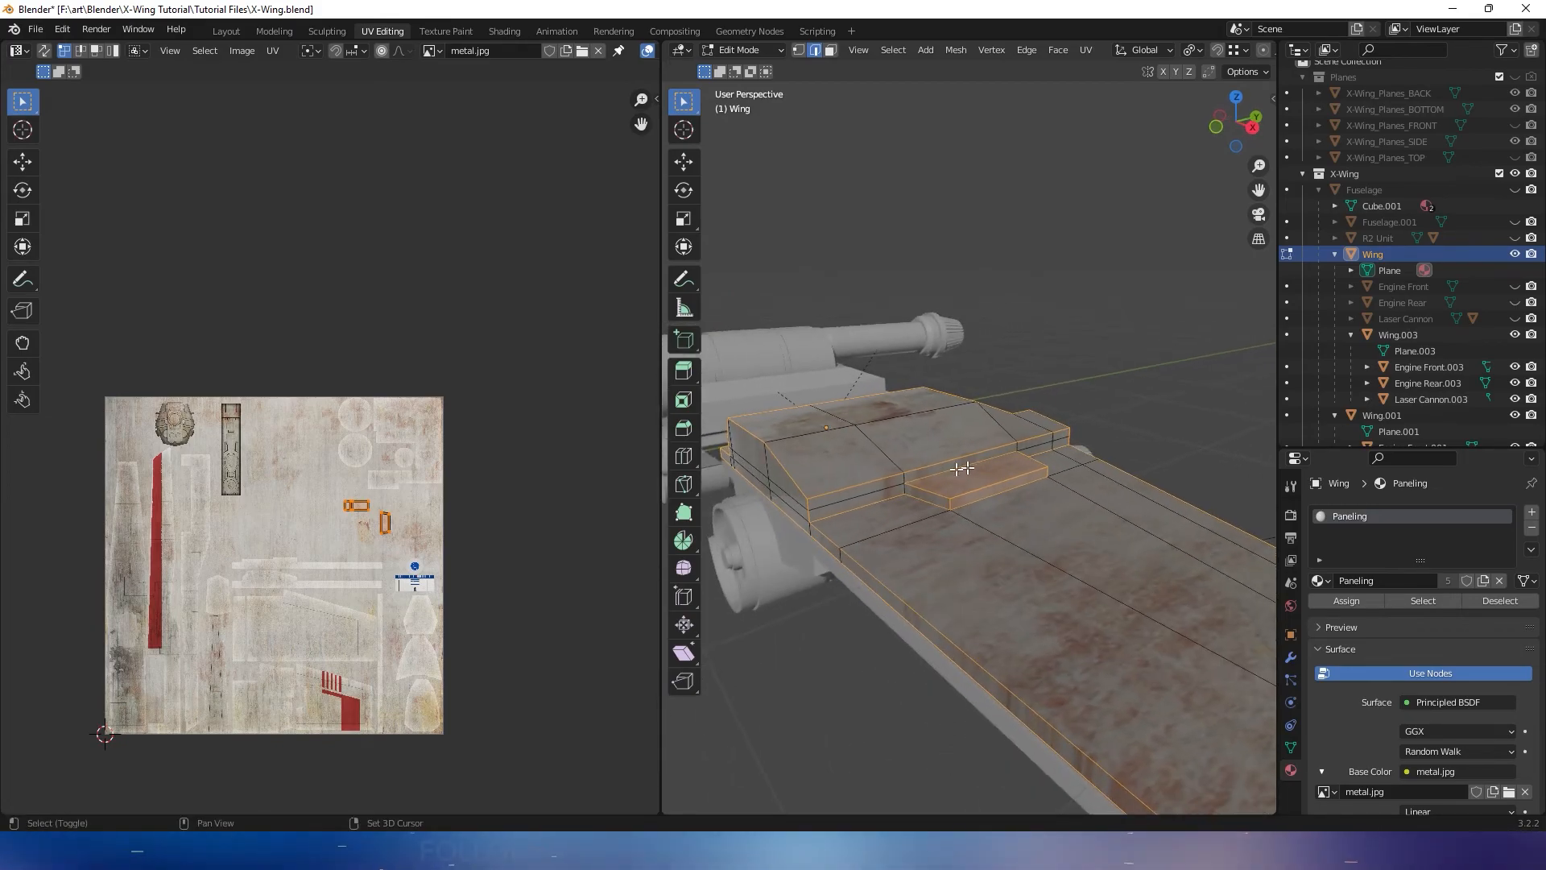
{"action": "middle_click_drag", "start_coordinate": [983, 477], "coordinate": [1056, 533]}
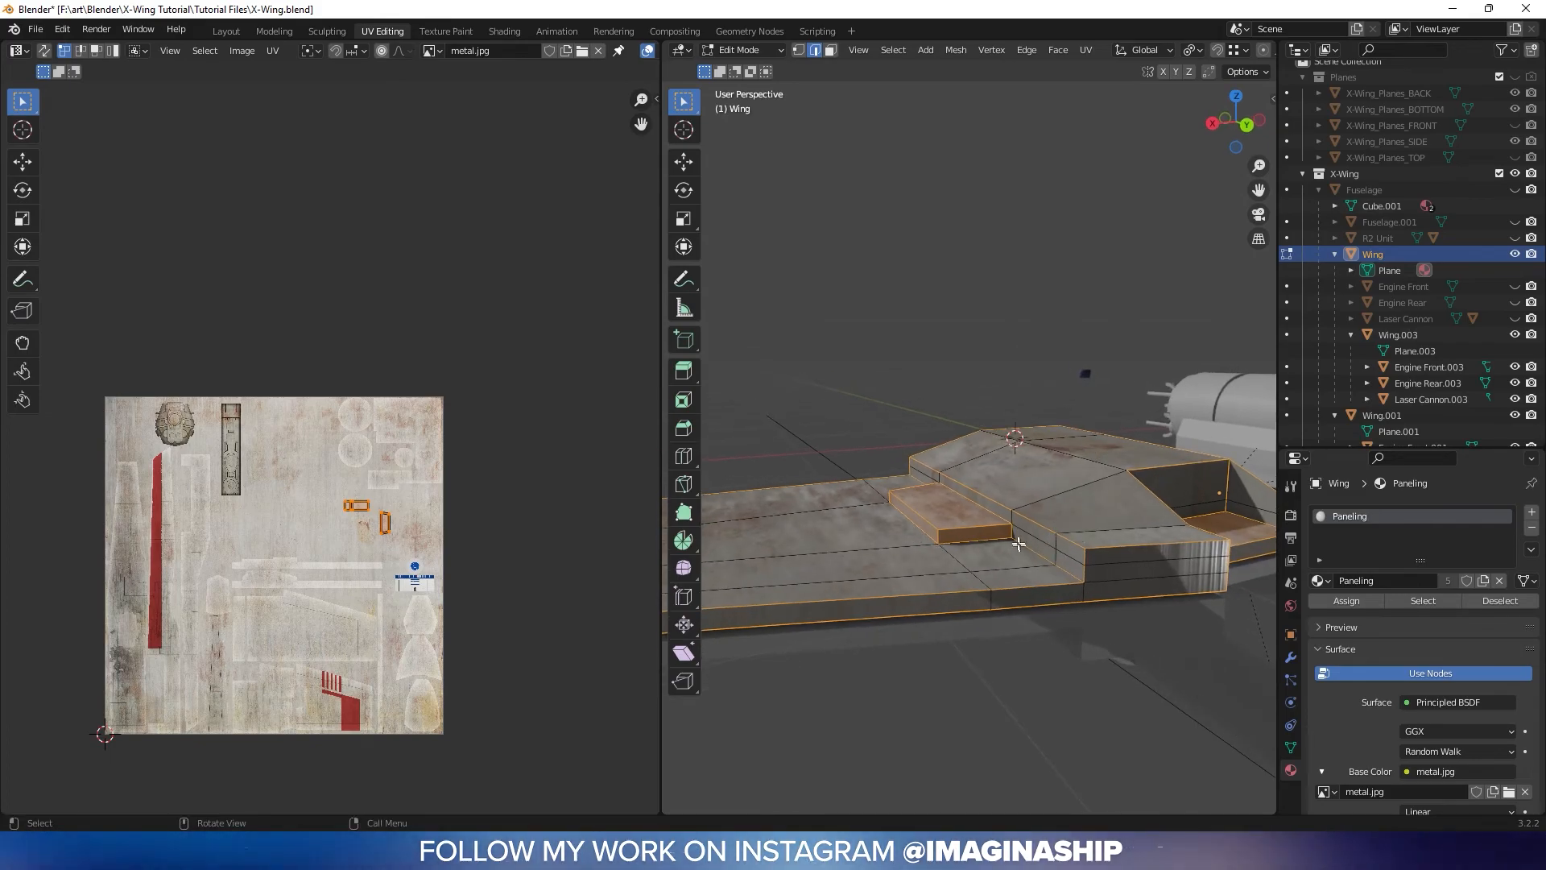
{"action": "middle_click_drag", "start_coordinate": [992, 606], "coordinate": [1078, 565]}
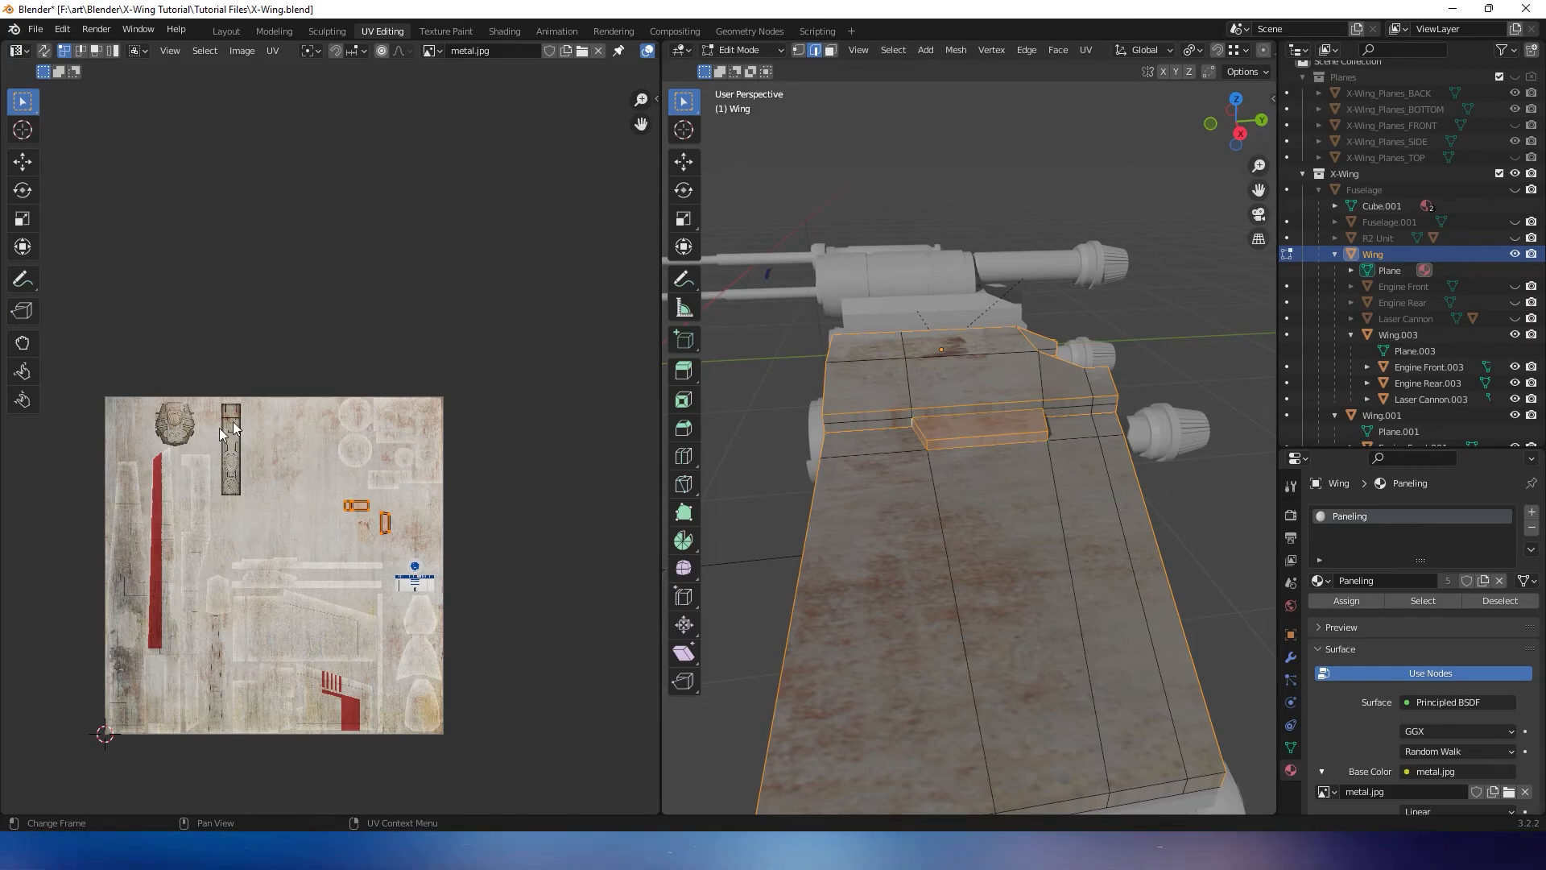
{"action": "middle_click_drag", "start_coordinate": [930, 324], "coordinate": [1046, 432]}
{"action": "scroll", "coordinate": [1045, 432], "scroll_direction": "down", "scroll_amount": 4}
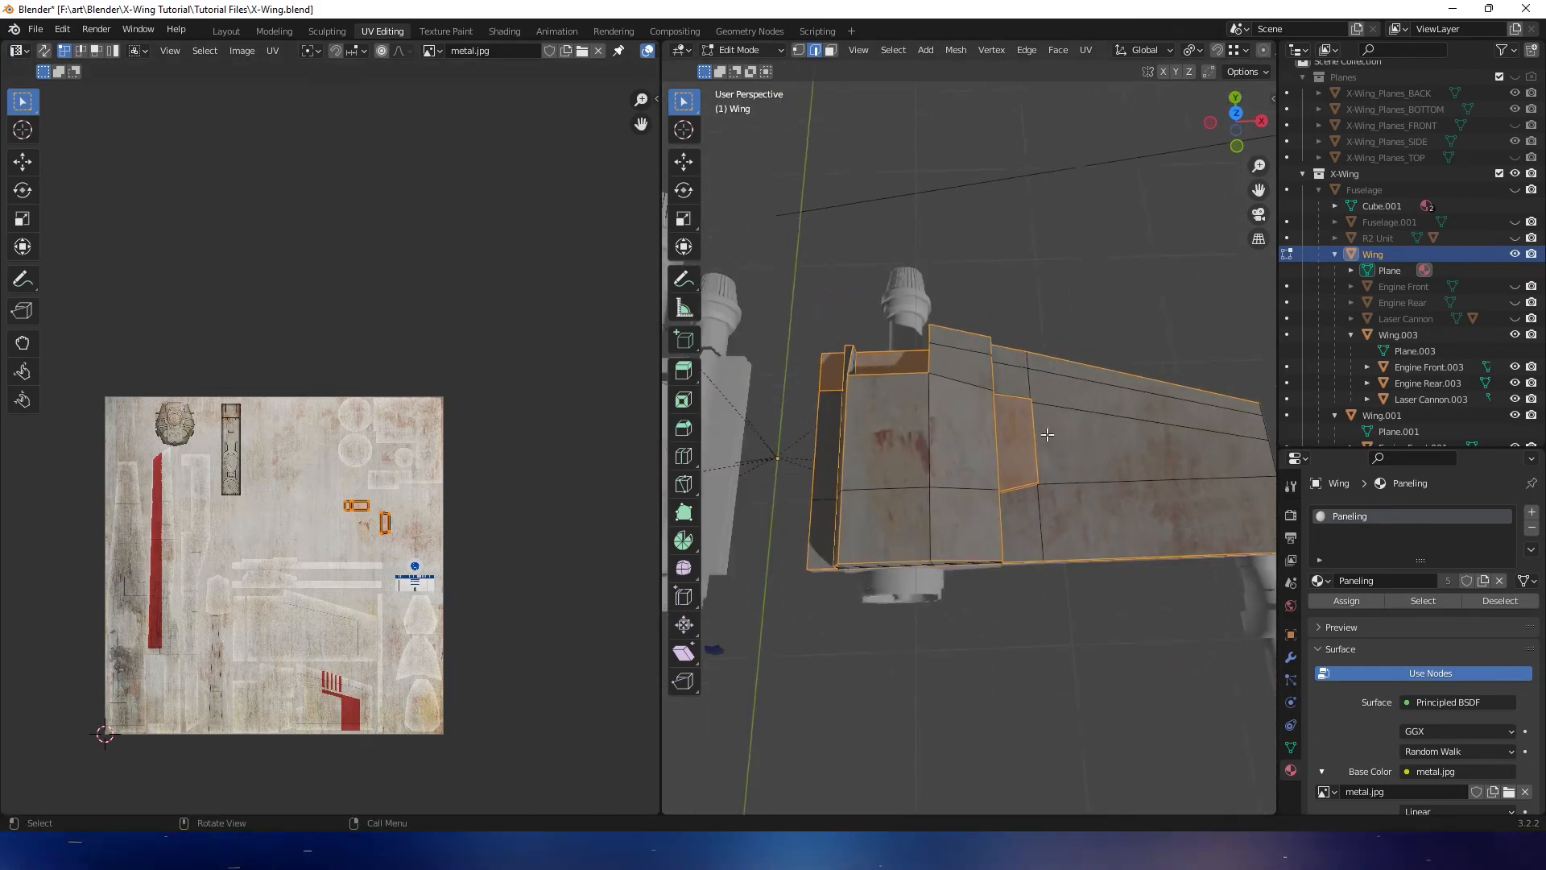
{"action": "right_click", "coordinate": [1042, 418]}
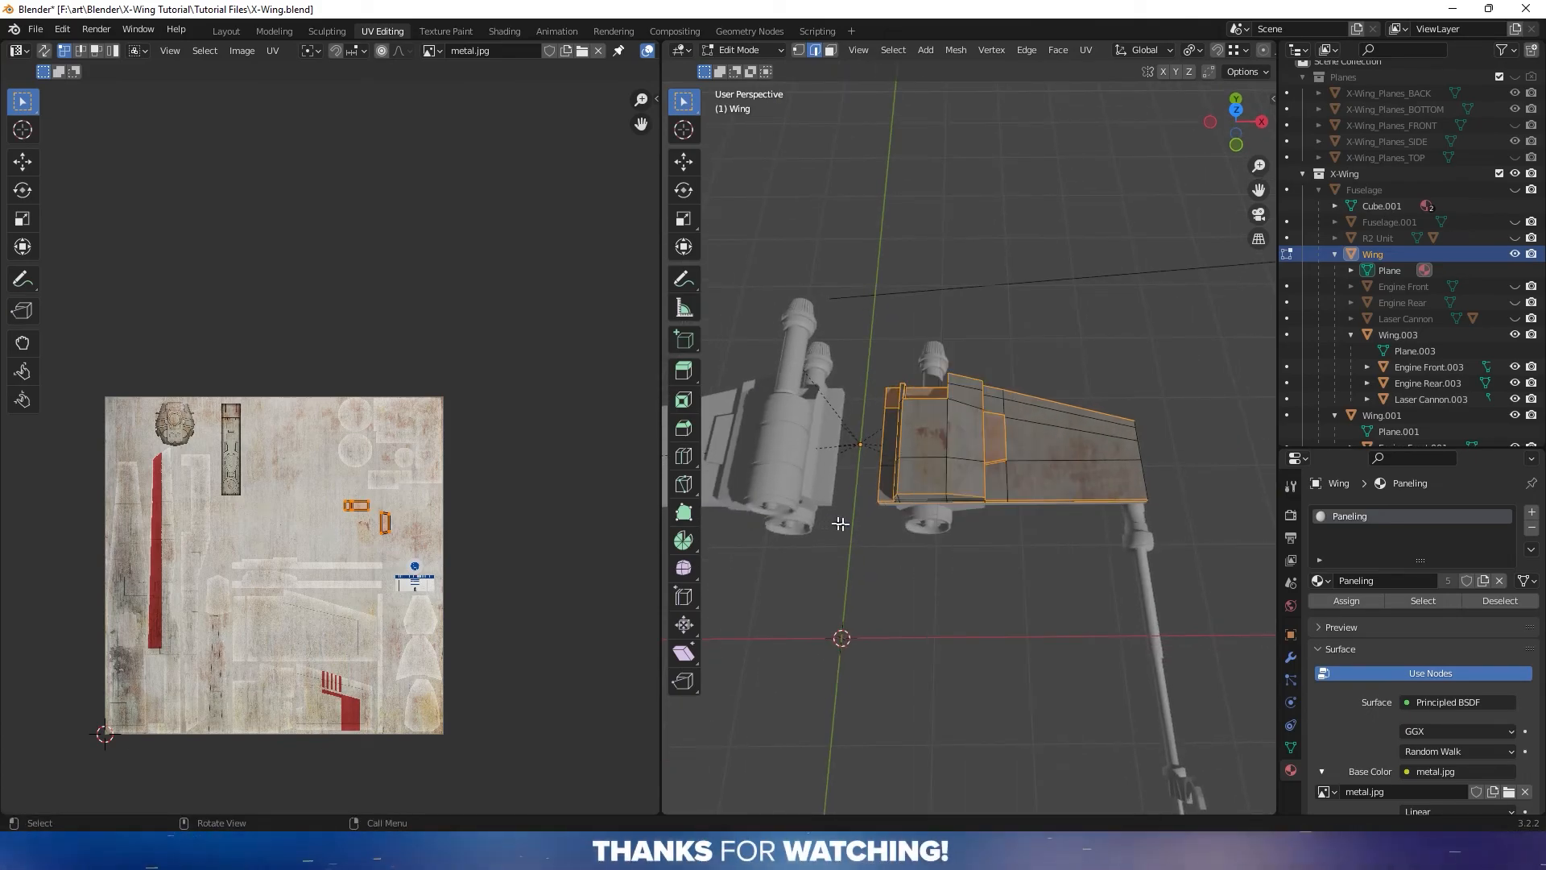
{"action": "right_click", "coordinate": [1009, 433]}
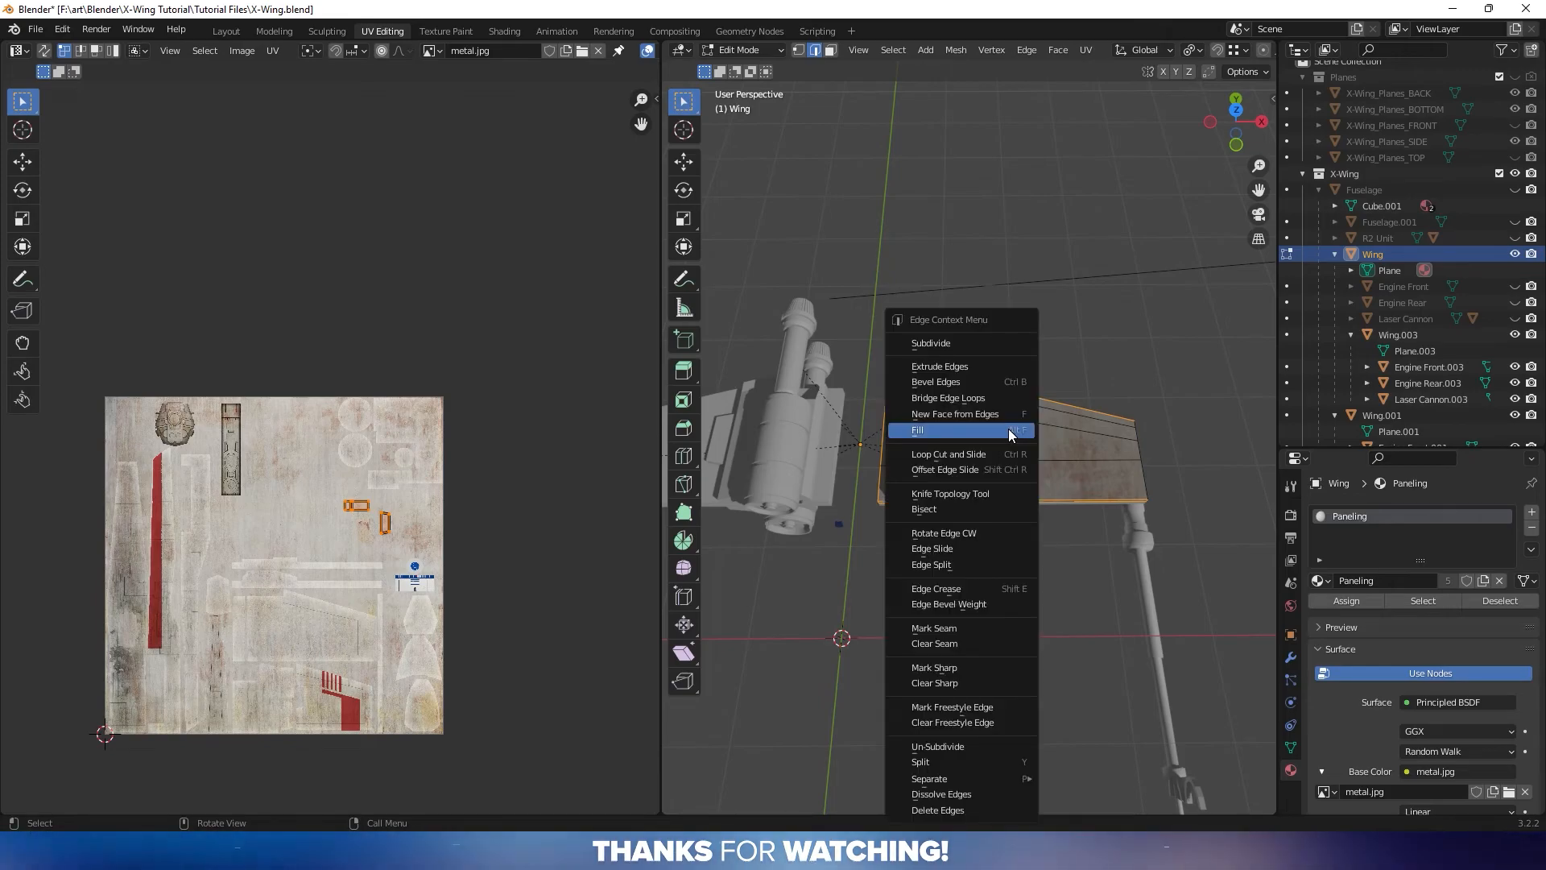
{"action": "left_click", "coordinate": [976, 626]}
Select the edges outlining the Wing's outer end face and mark them as seams
{"action": "middle_click_drag", "start_coordinate": [976, 625], "coordinate": [970, 424]}
{"action": "scroll", "coordinate": [965, 488], "scroll_direction": "up", "scroll_amount": 4}
{"action": "left_click", "coordinate": [1003, 528]}
{"action": "middle_click_drag", "start_coordinate": [1003, 528], "coordinate": [966, 535]}
{"action": "left_click", "coordinate": [1200, 475], "text": "shift"}
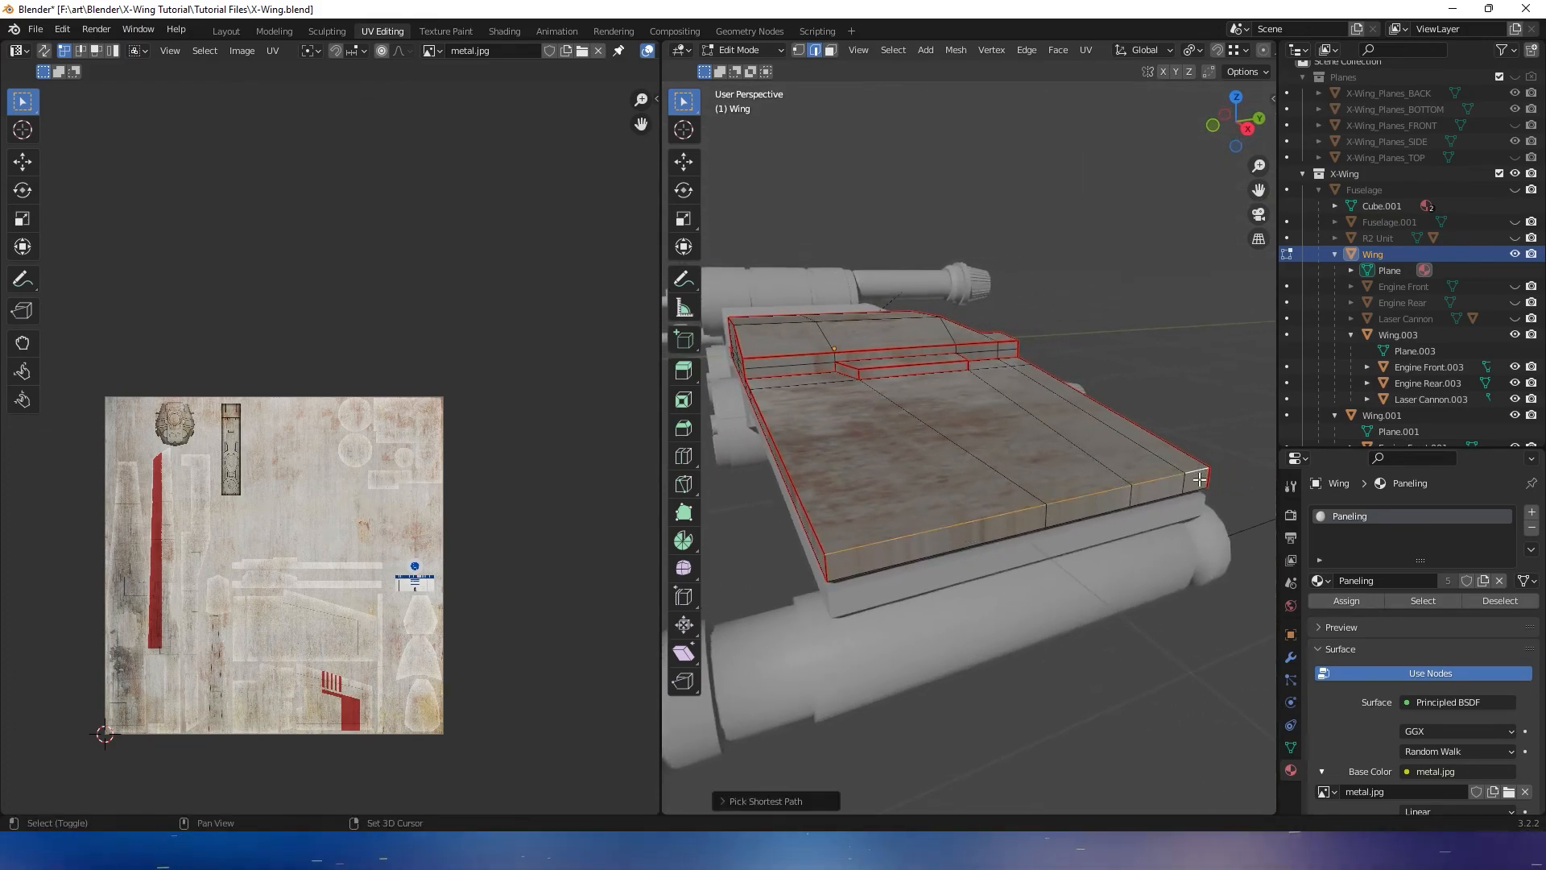
{"action": "left_click", "coordinate": [948, 537], "text": "ctrl"}
{"action": "right_click", "coordinate": [949, 537]}
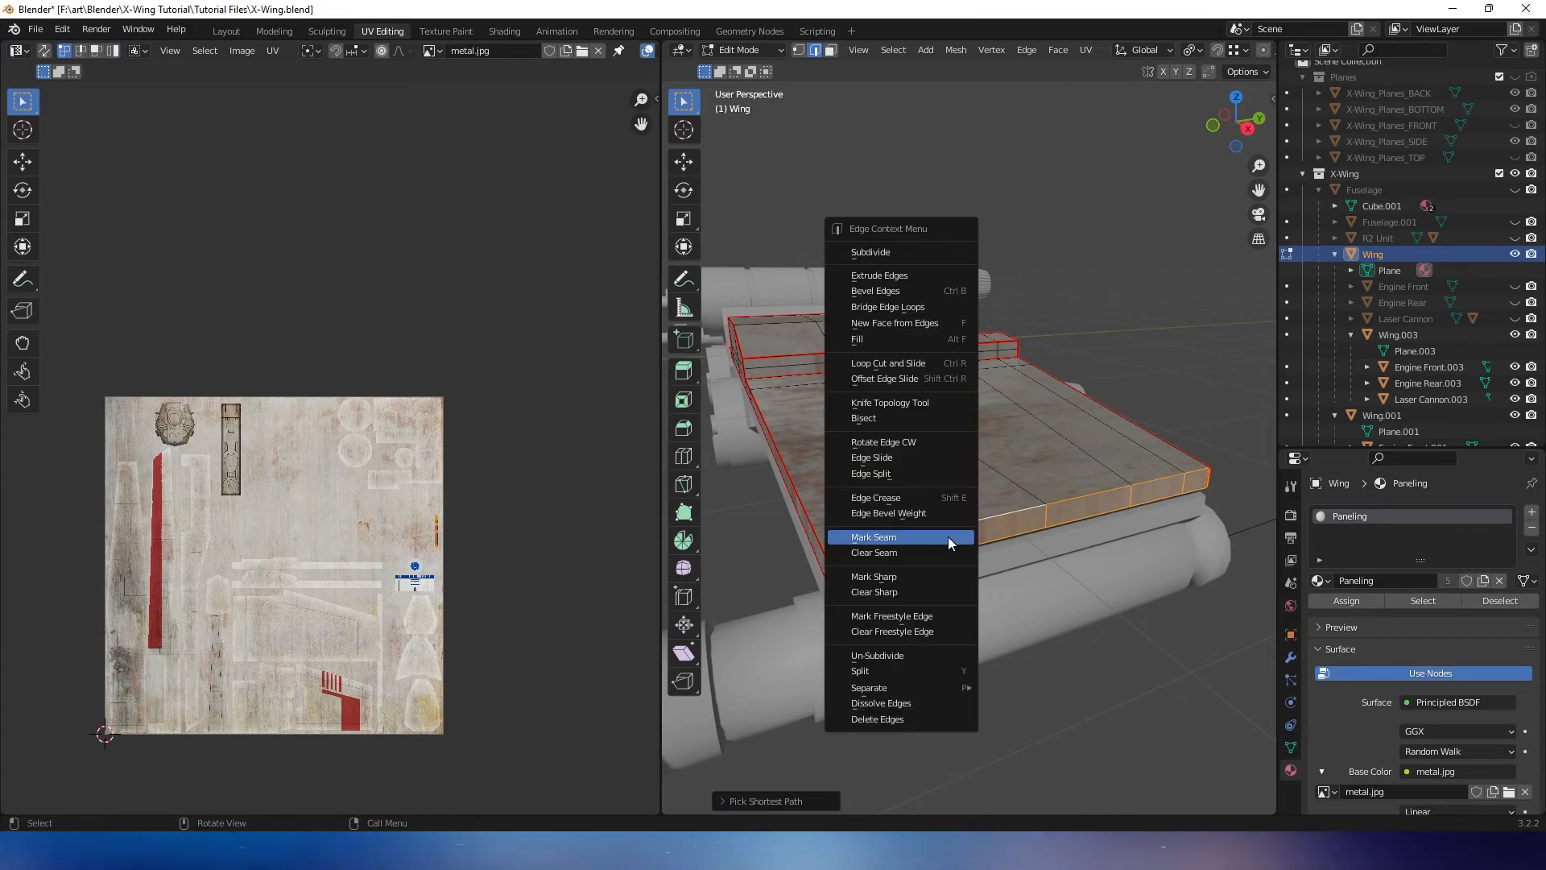
{"action": "key", "text": "Escape"}
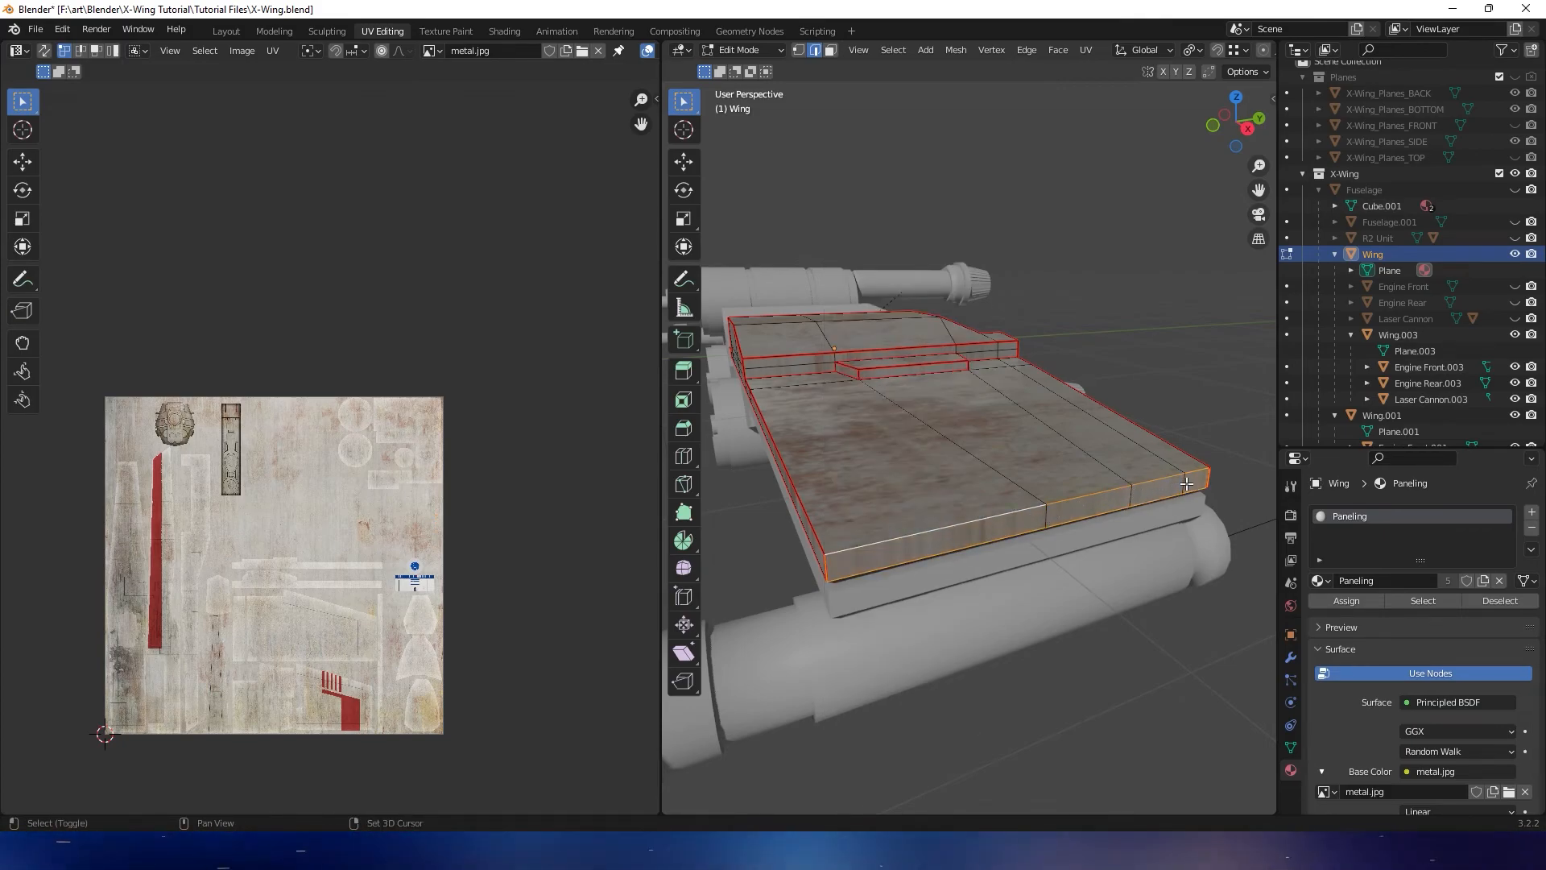
{"action": "right_click", "coordinate": [1123, 476]}
{"action": "left_click", "coordinate": [1119, 470]}
Select all faces of the Wing and unwrap them along the marked seams
{"action": "middle_click_drag", "start_coordinate": [1028, 483], "coordinate": [934, 556]}
{"action": "scroll", "coordinate": [934, 571], "scroll_direction": "down", "scroll_amount": 2}
{"action": "key", "text": "Tab"}
{"action": "key", "text": "Tab"}
{"action": "middle_click_drag", "start_coordinate": [1081, 490], "coordinate": [1043, 507]}
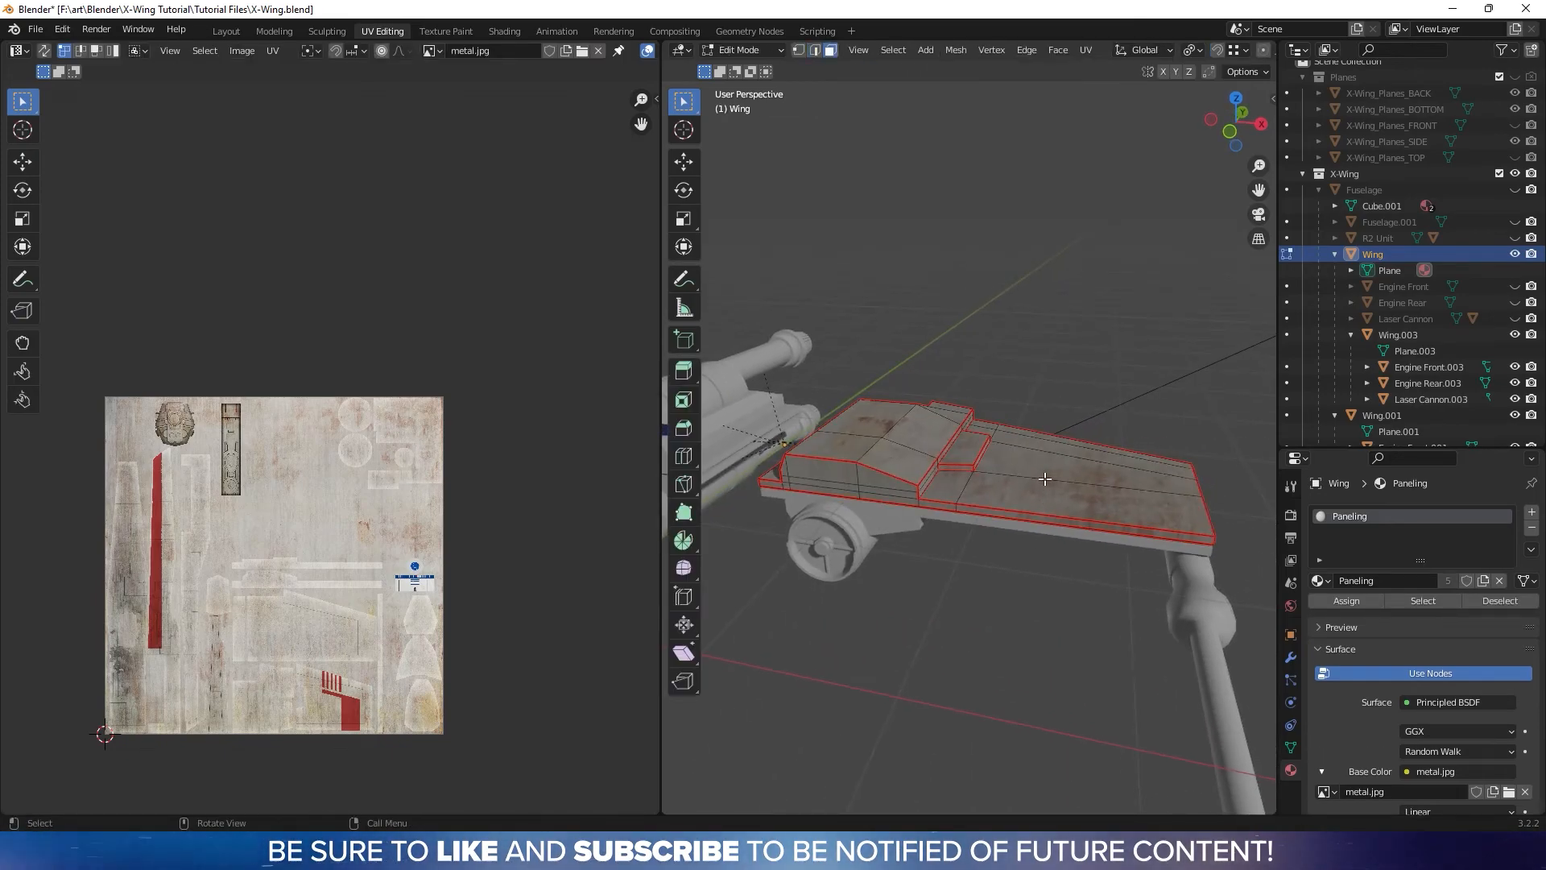
{"action": "key", "text": "a"}
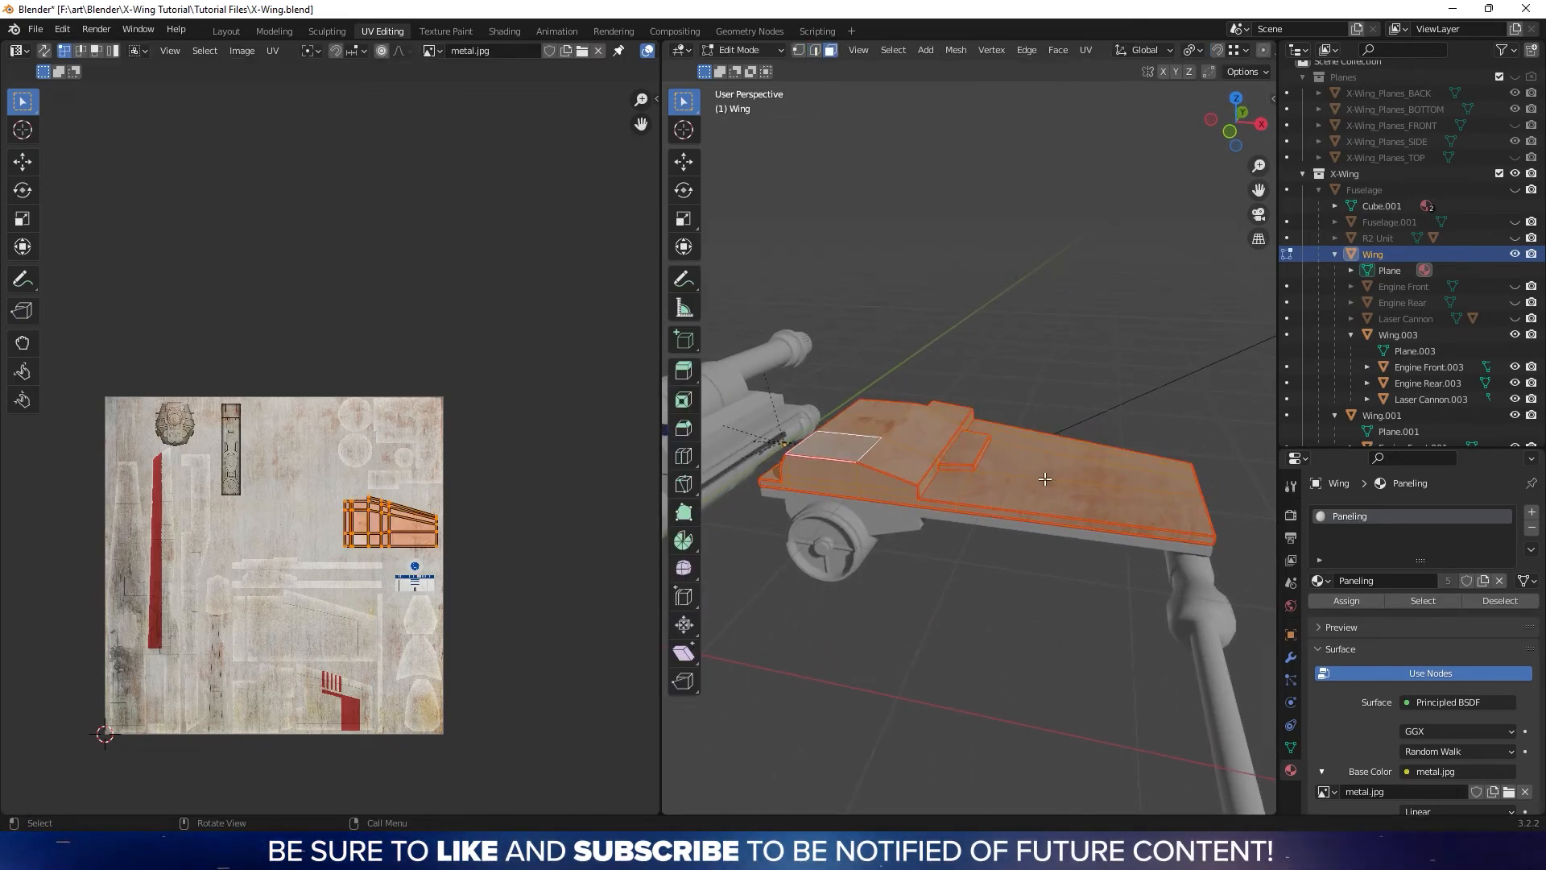
{"action": "right_click", "coordinate": [1045, 476]}
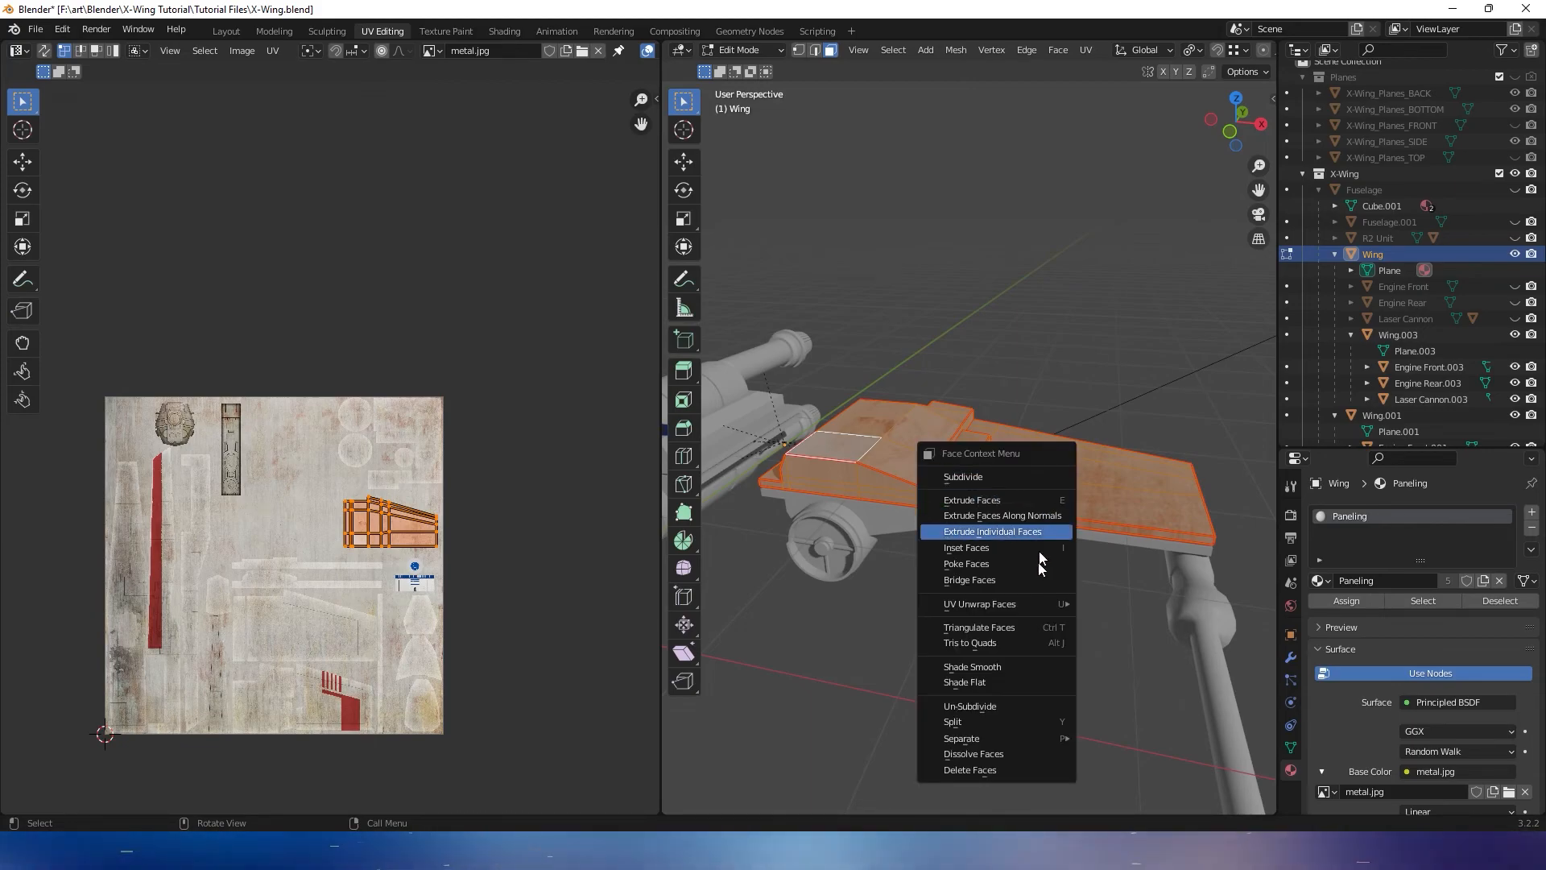
{"action": "mouse_move", "coordinate": [1030, 608]}
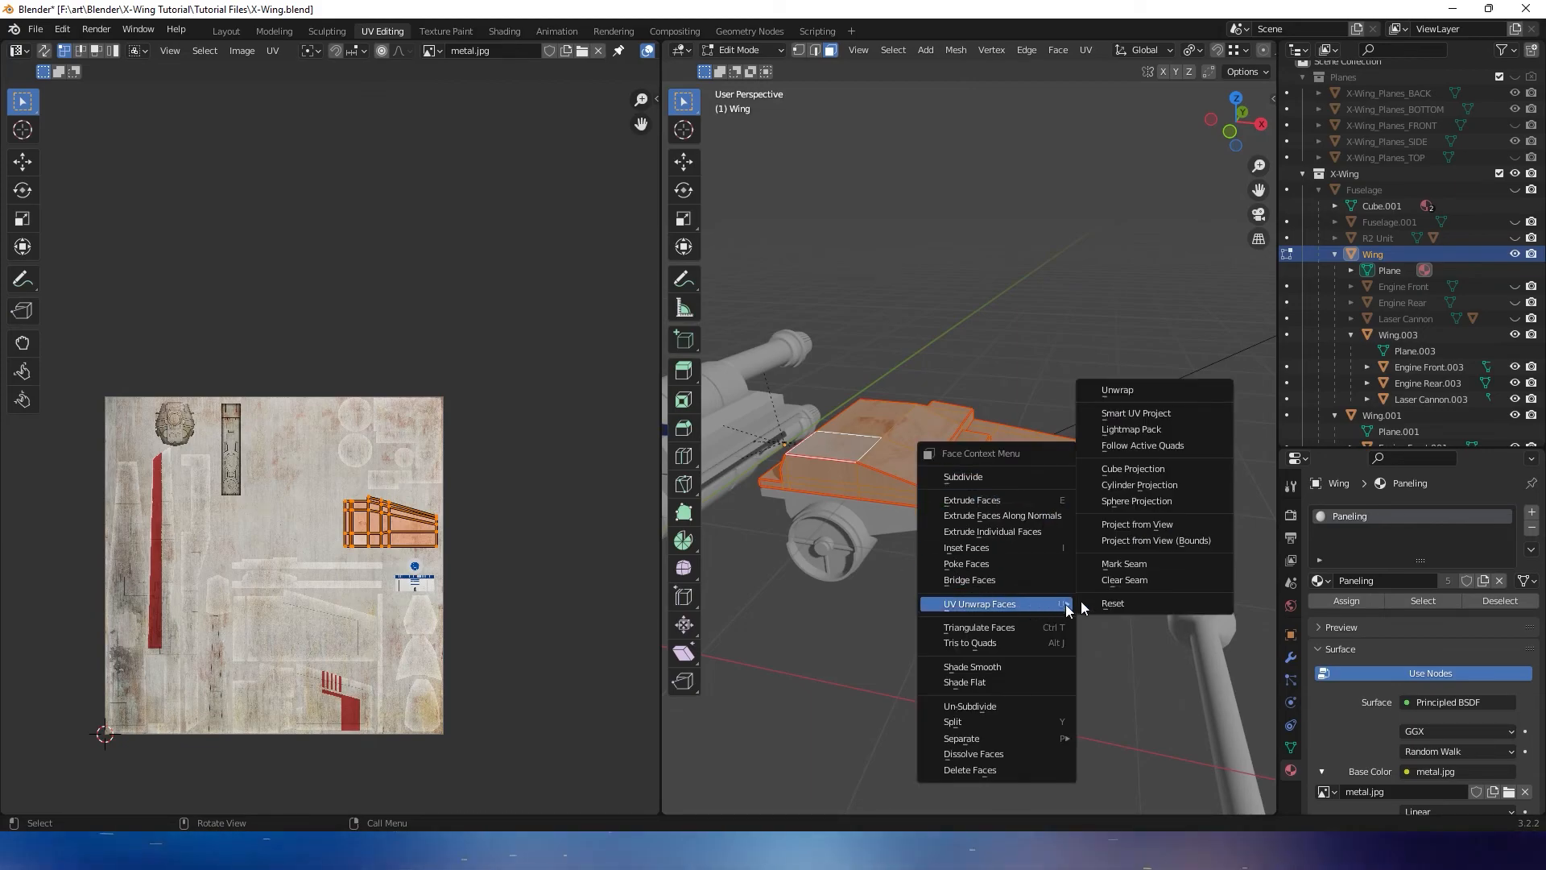
{"action": "left_click", "coordinate": [1127, 393]}
Move the Wing's unwrapped UVs off metal.jpg, scale them to about half size and park them just above the image's upper-right corner
{"action": "middle_click_drag", "start_coordinate": [458, 554], "coordinate": [399, 428]}
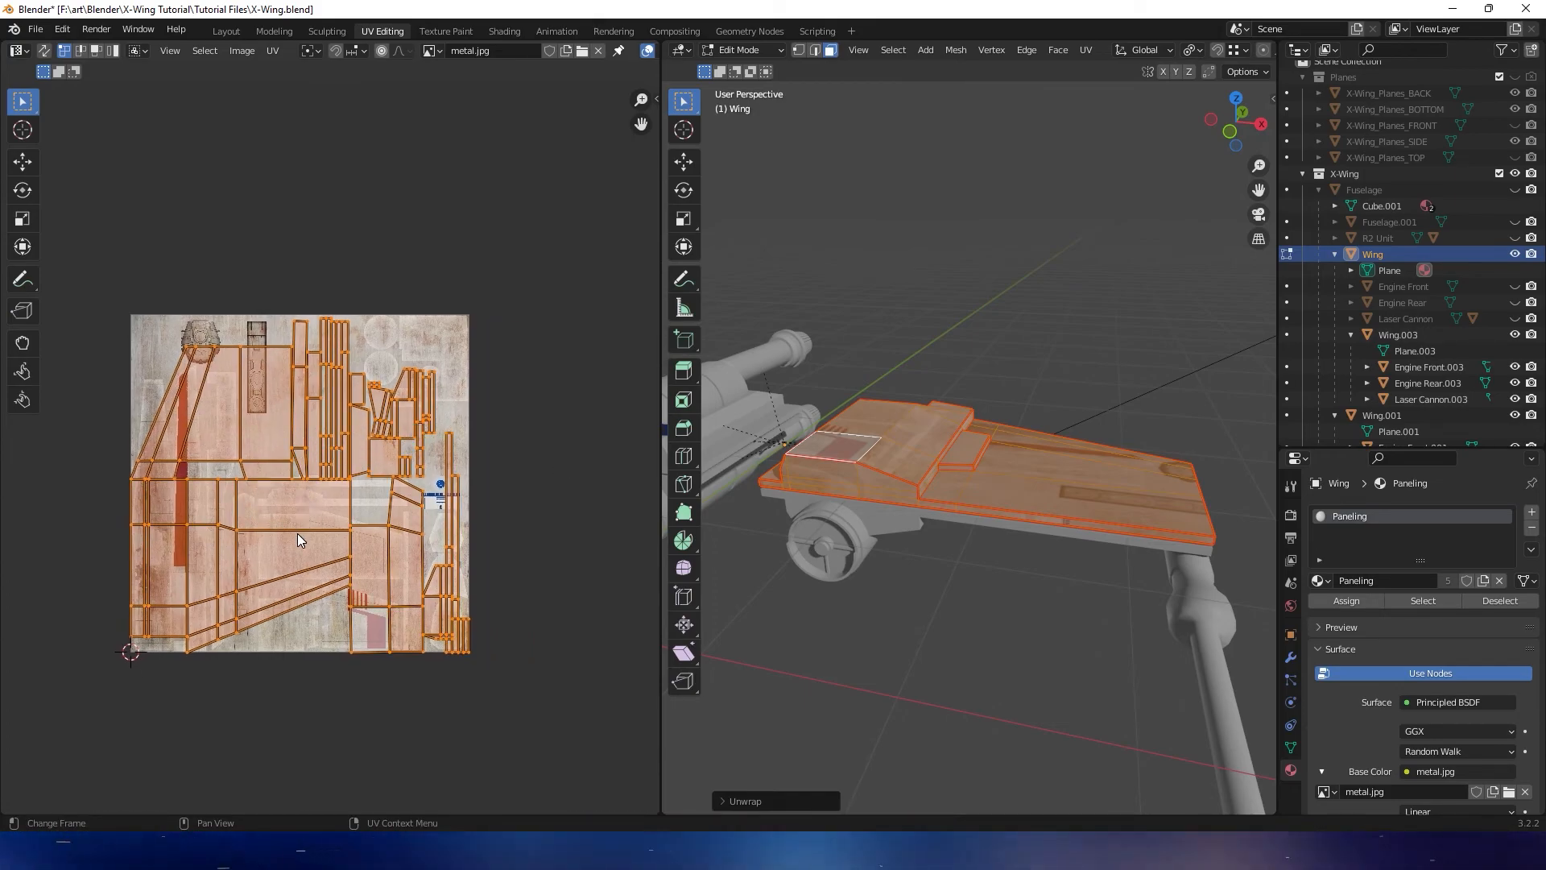
{"action": "key", "text": "g"}
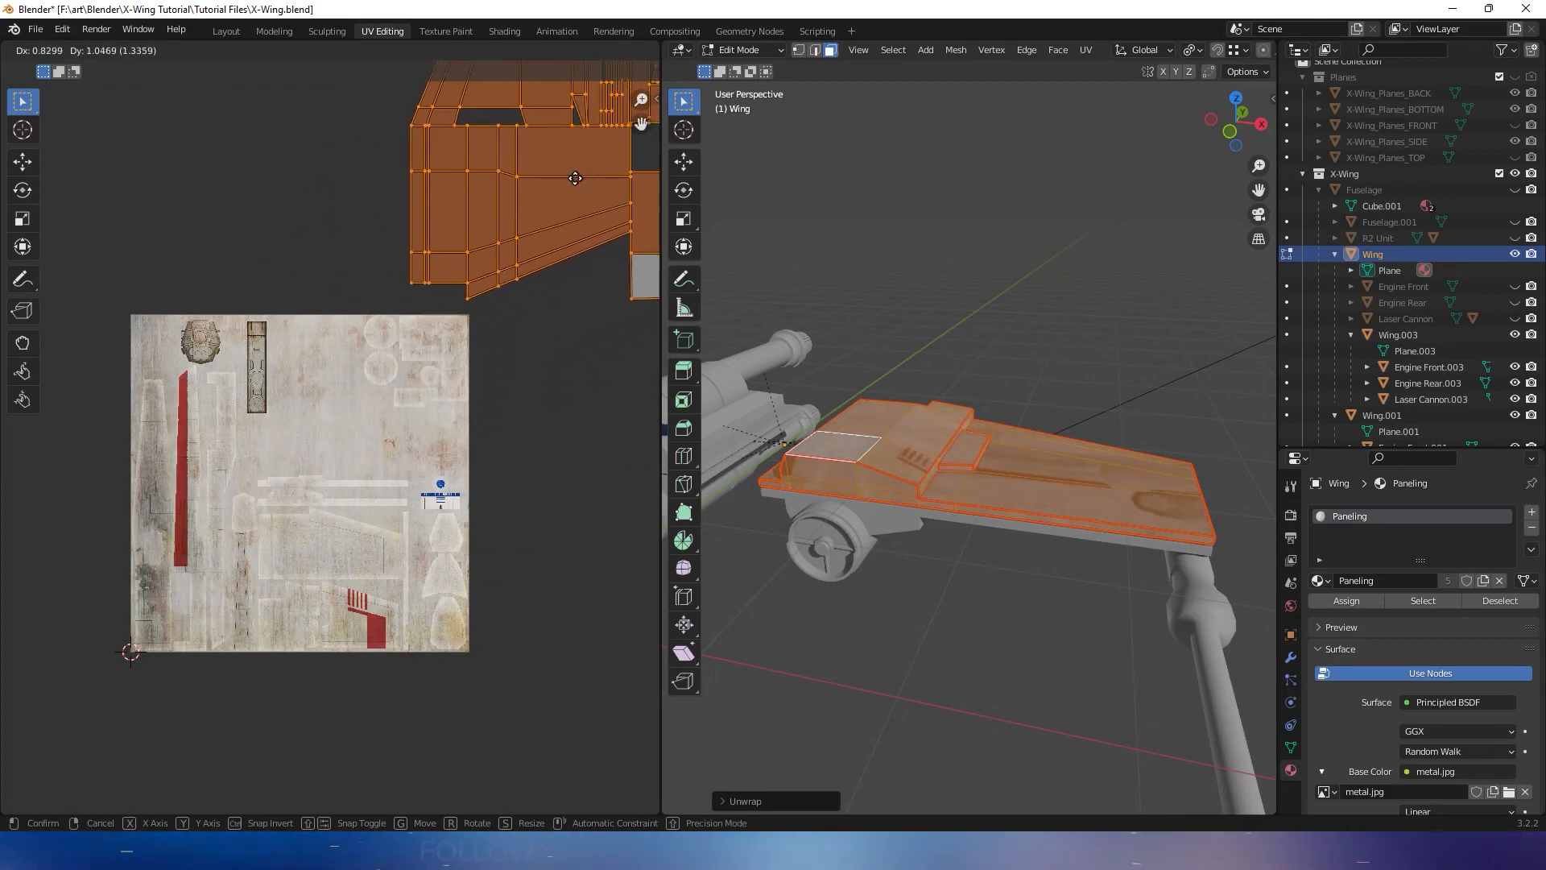
{"action": "left_click", "coordinate": [576, 178]}
{"action": "middle_click_drag", "start_coordinate": [577, 178], "coordinate": [452, 280]}
{"action": "key", "text": "s"}
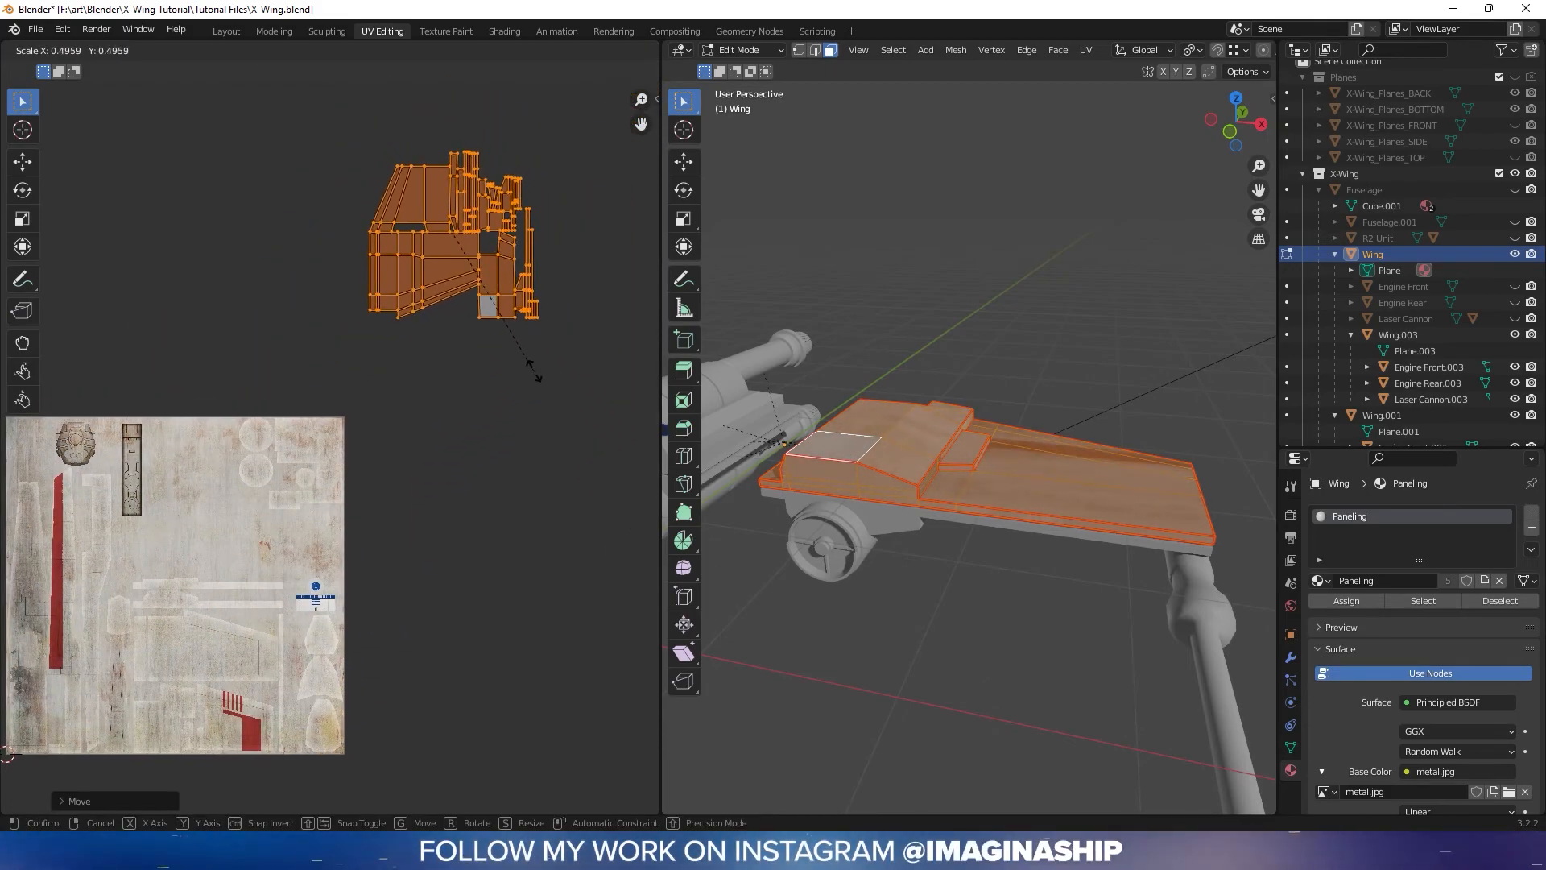
{"action": "left_click", "coordinate": [537, 378]}
{"action": "middle_click_drag", "start_coordinate": [442, 338], "coordinate": [495, 315]}
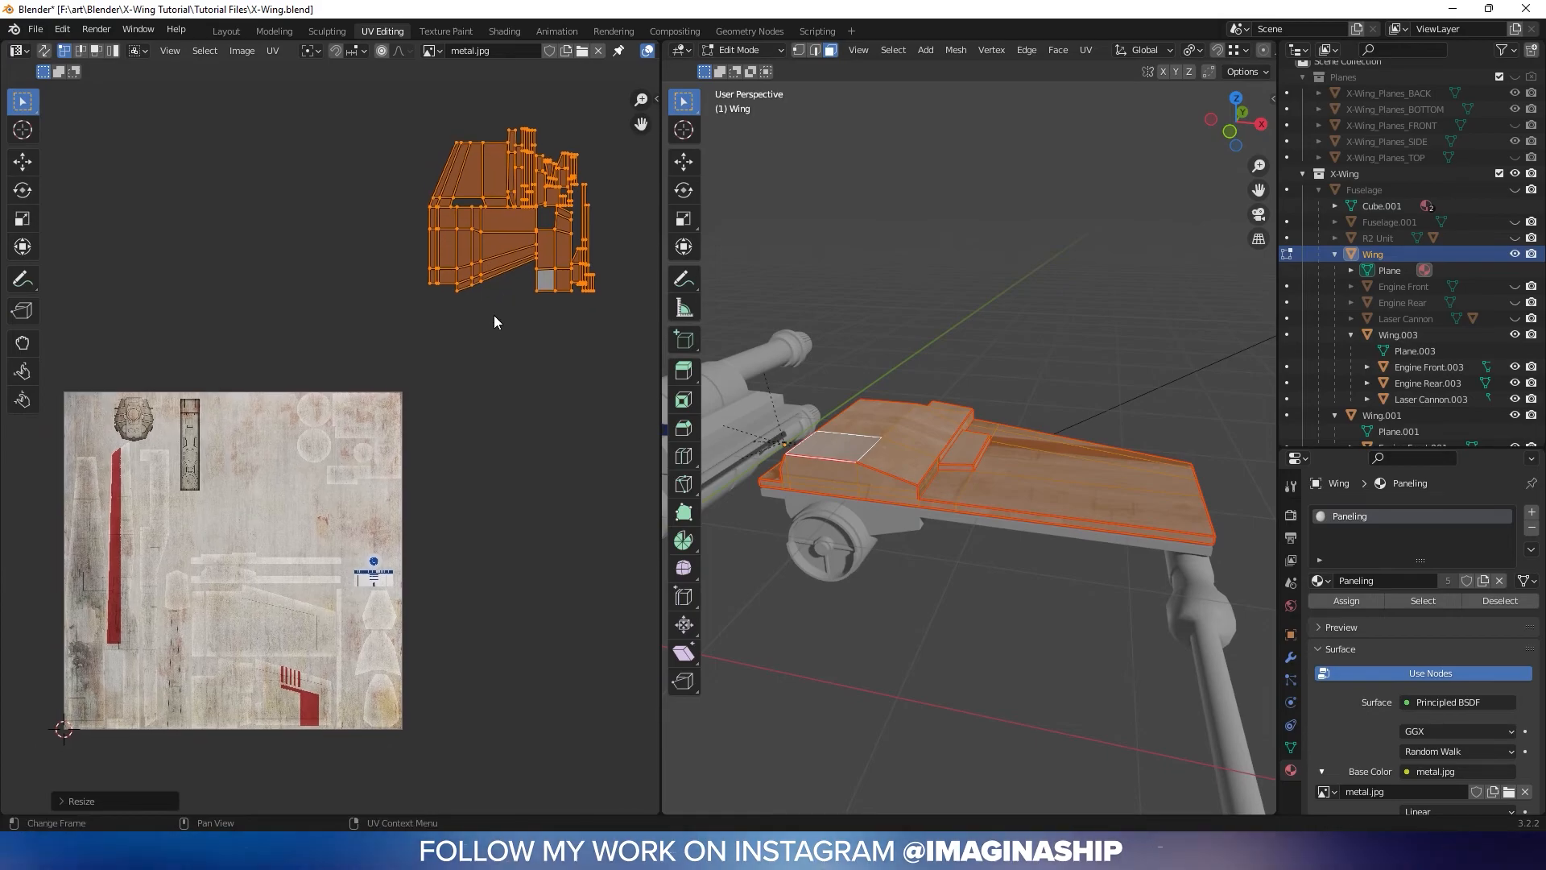
{"action": "key", "text": "g"}
{"action": "left_click", "coordinate": [472, 405]}
{"action": "middle_click_drag", "start_coordinate": [447, 382], "coordinate": [490, 380]}
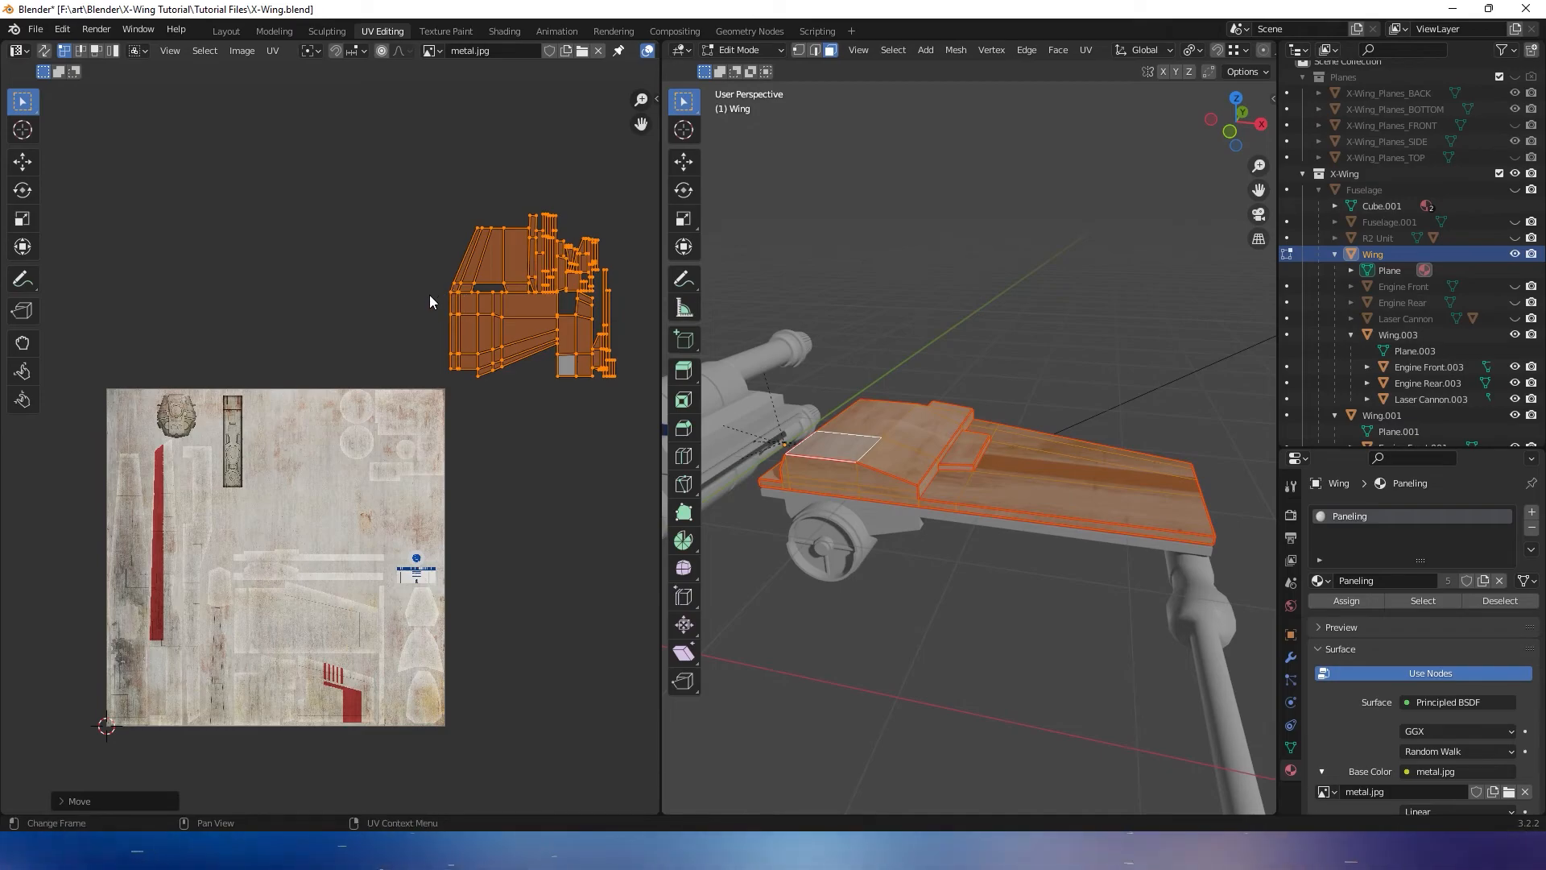
Deselect the UVs, switch UV selection to faces and select the faces of the large wing-shaped island in the layout's lower part
{"action": "key", "text": "alt+a"}
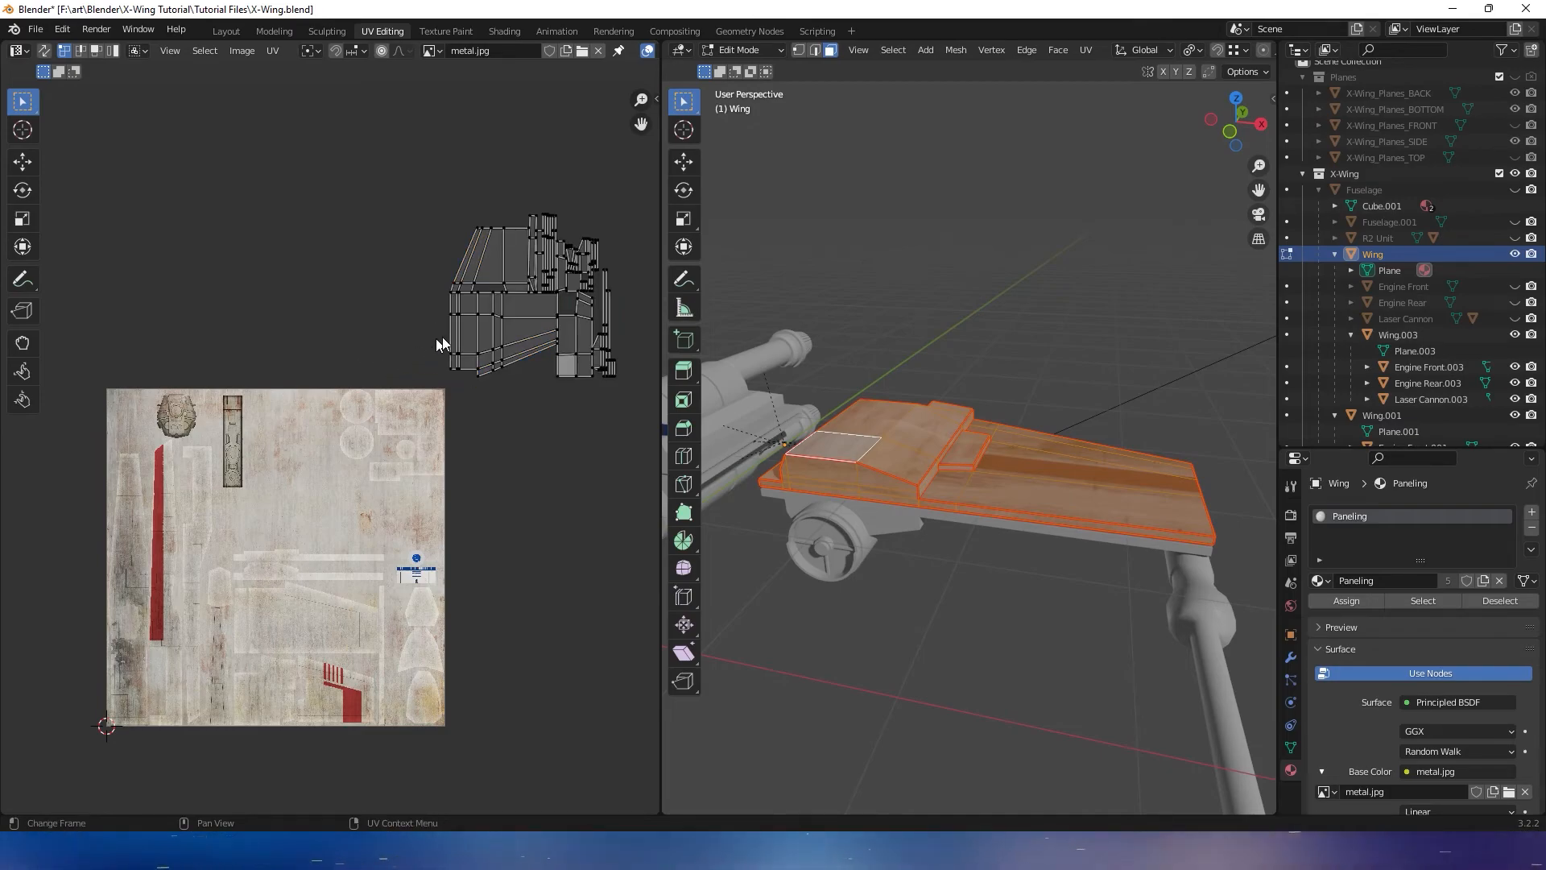
{"action": "key", "text": "3"}
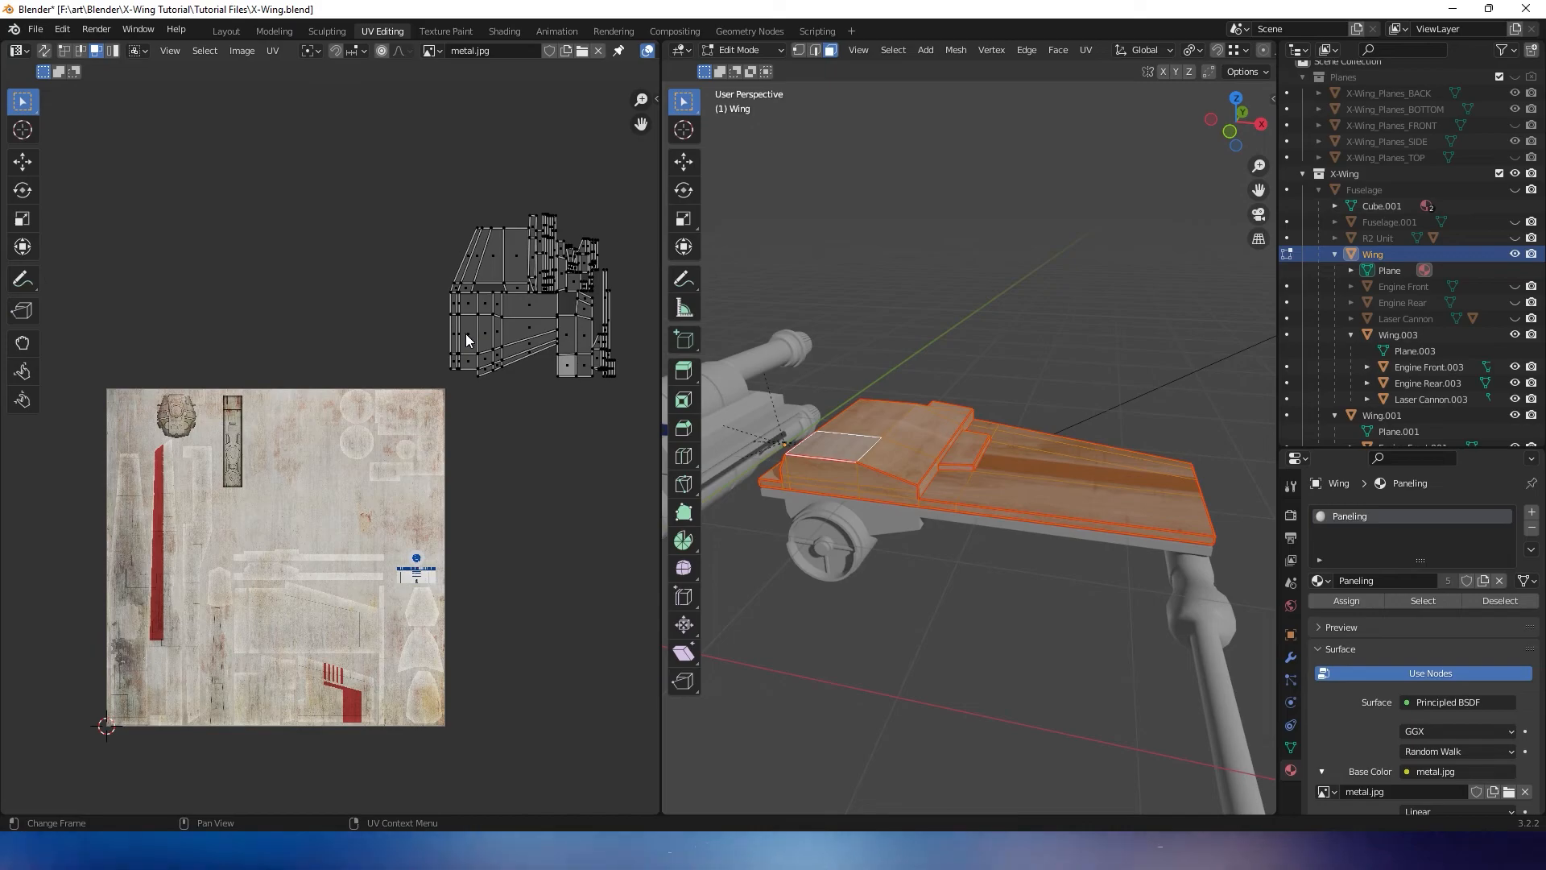
{"action": "left_click", "coordinate": [467, 332]}
{"action": "middle_click_drag", "start_coordinate": [483, 311], "coordinate": [470, 364]}
{"action": "left_click_drag", "start_coordinate": [452, 372], "coordinate": [533, 419]}
Leave Edit Mode and hide Wing.002 to expose the underside of the Wing
{"action": "key", "text": "Tab"}
{"action": "left_click", "coordinate": [1001, 527]}
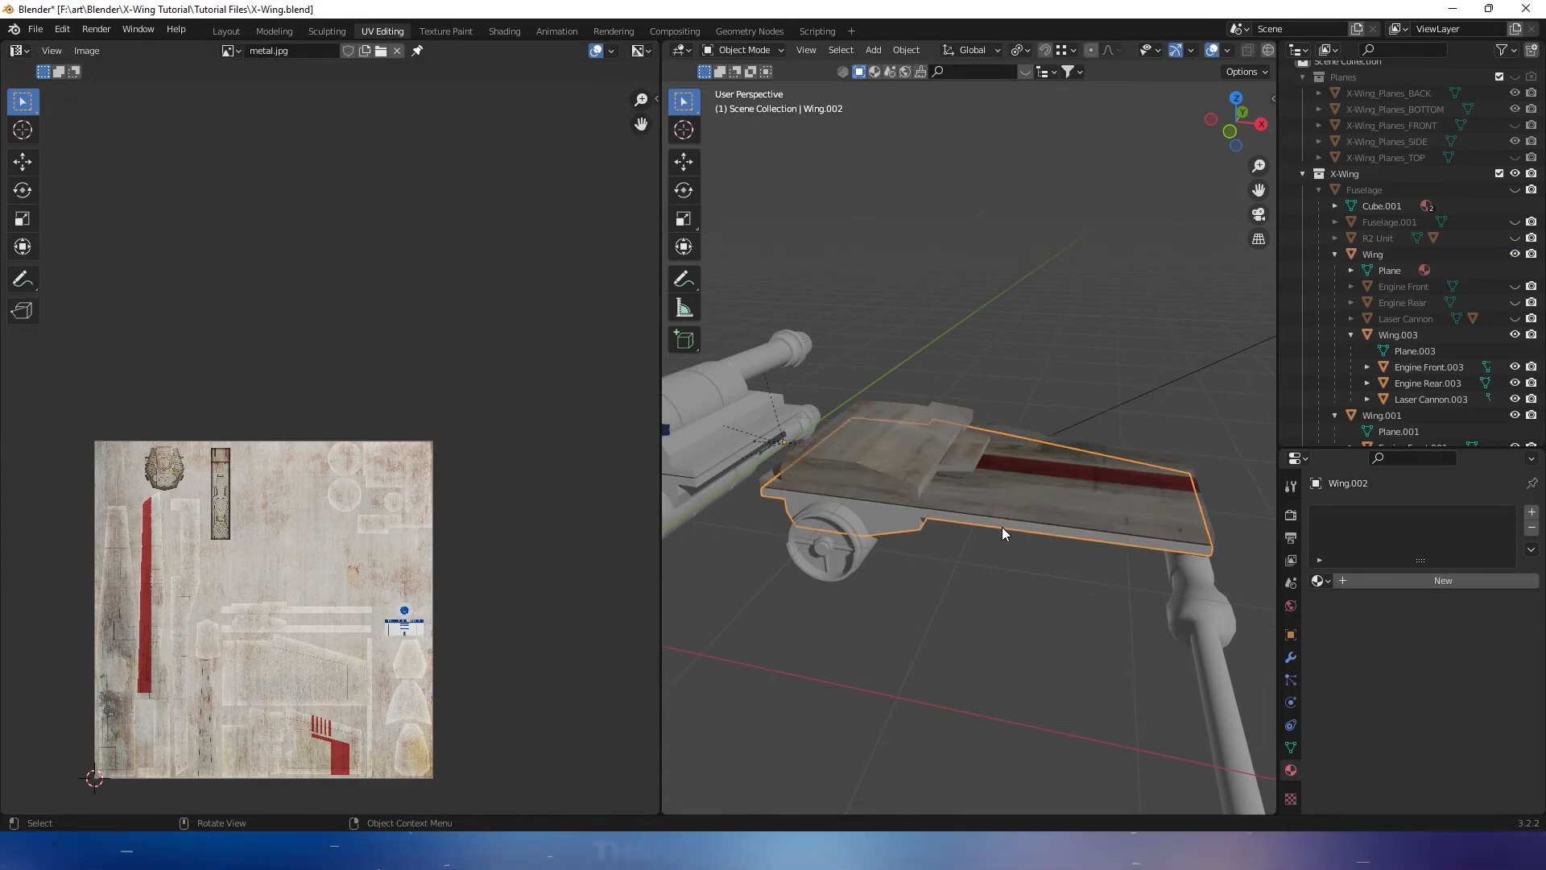
{"action": "middle_click_drag", "start_coordinate": [1002, 527], "coordinate": [979, 451]}
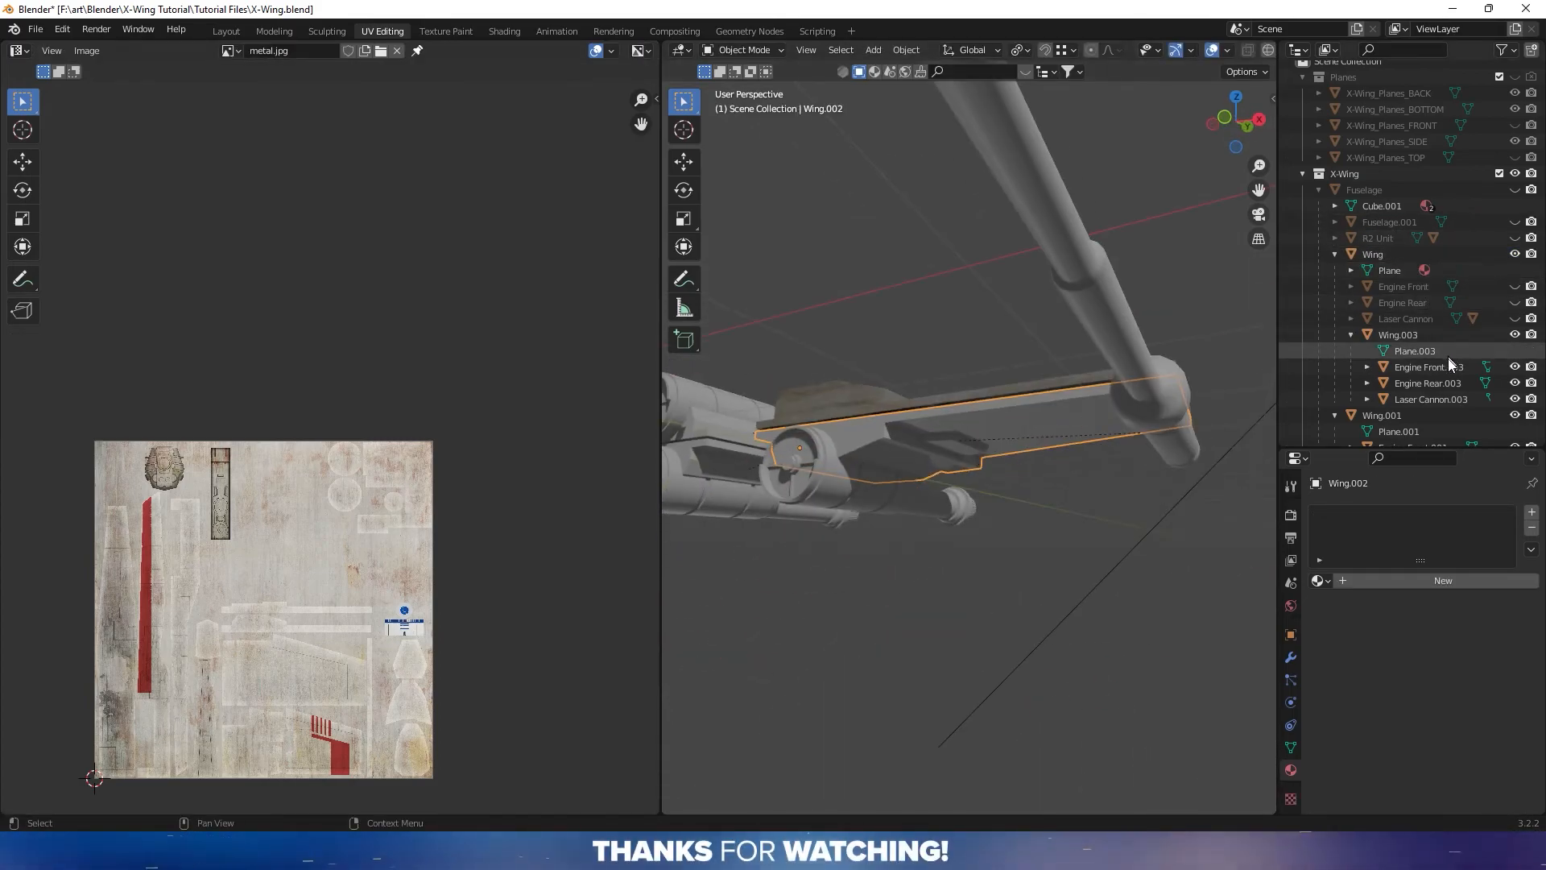
{"action": "scroll", "coordinate": [1455, 328], "scroll_direction": "down", "scroll_amount": 3}
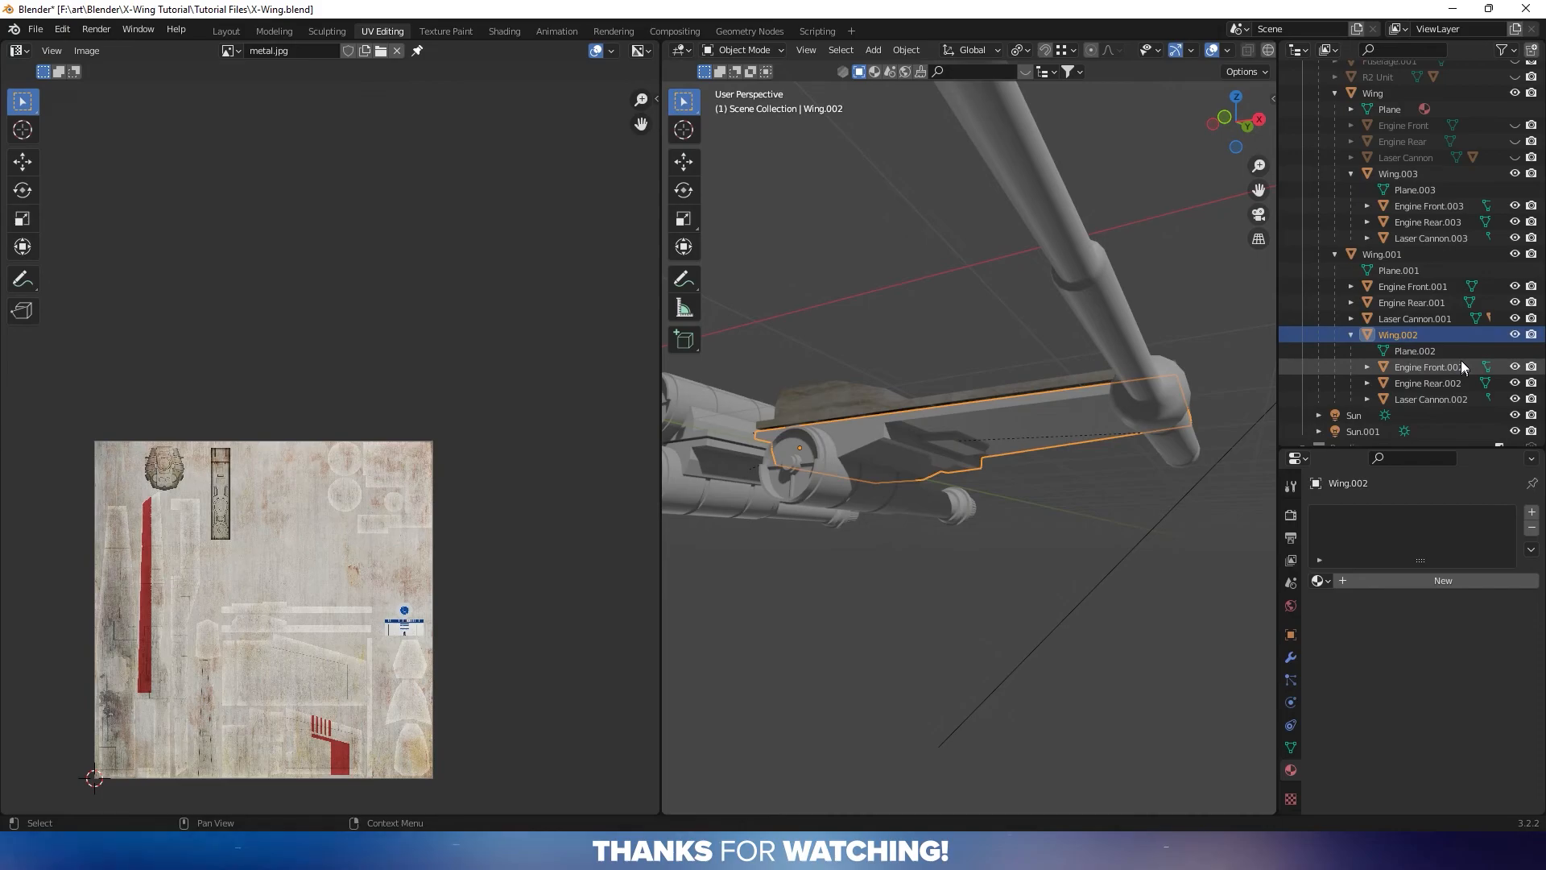
{"action": "scroll", "coordinate": [1461, 361], "scroll_direction": "down", "scroll_amount": 2}
{"action": "left_click", "coordinate": [1515, 334]}
{"action": "middle_click_drag", "start_coordinate": [1073, 433], "coordinate": [1114, 411]}
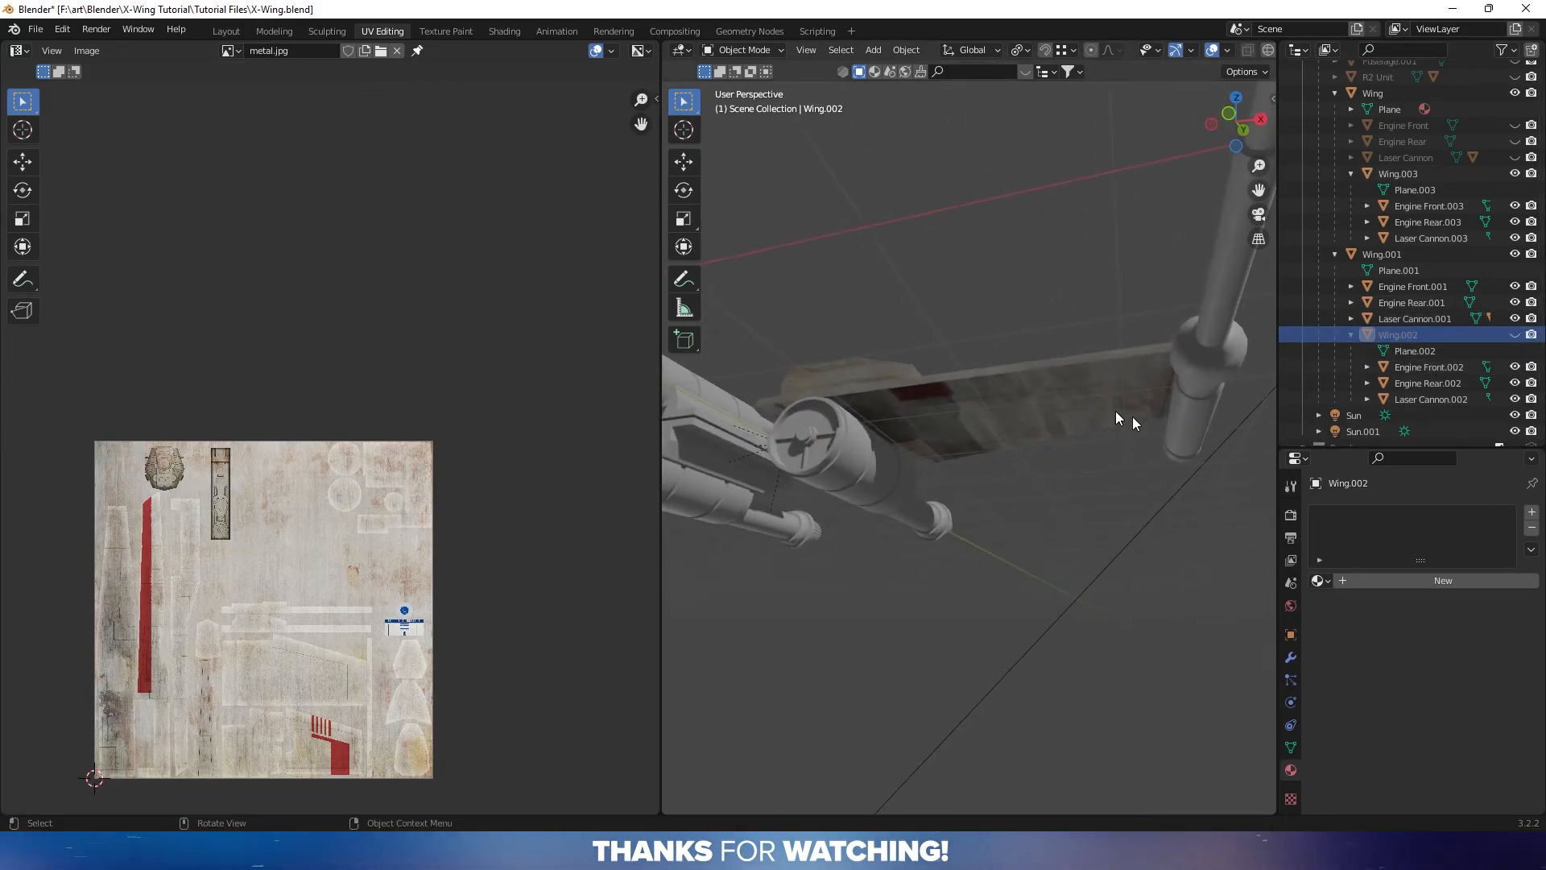
Hide Engine Front.002, Engine Rear.002 and Laser Cannon.002
{"action": "left_click", "coordinate": [861, 451]}
{"action": "left_click", "coordinate": [930, 520], "text": "shift"}
{"action": "left_click", "coordinate": [1214, 403], "text": "shift"}
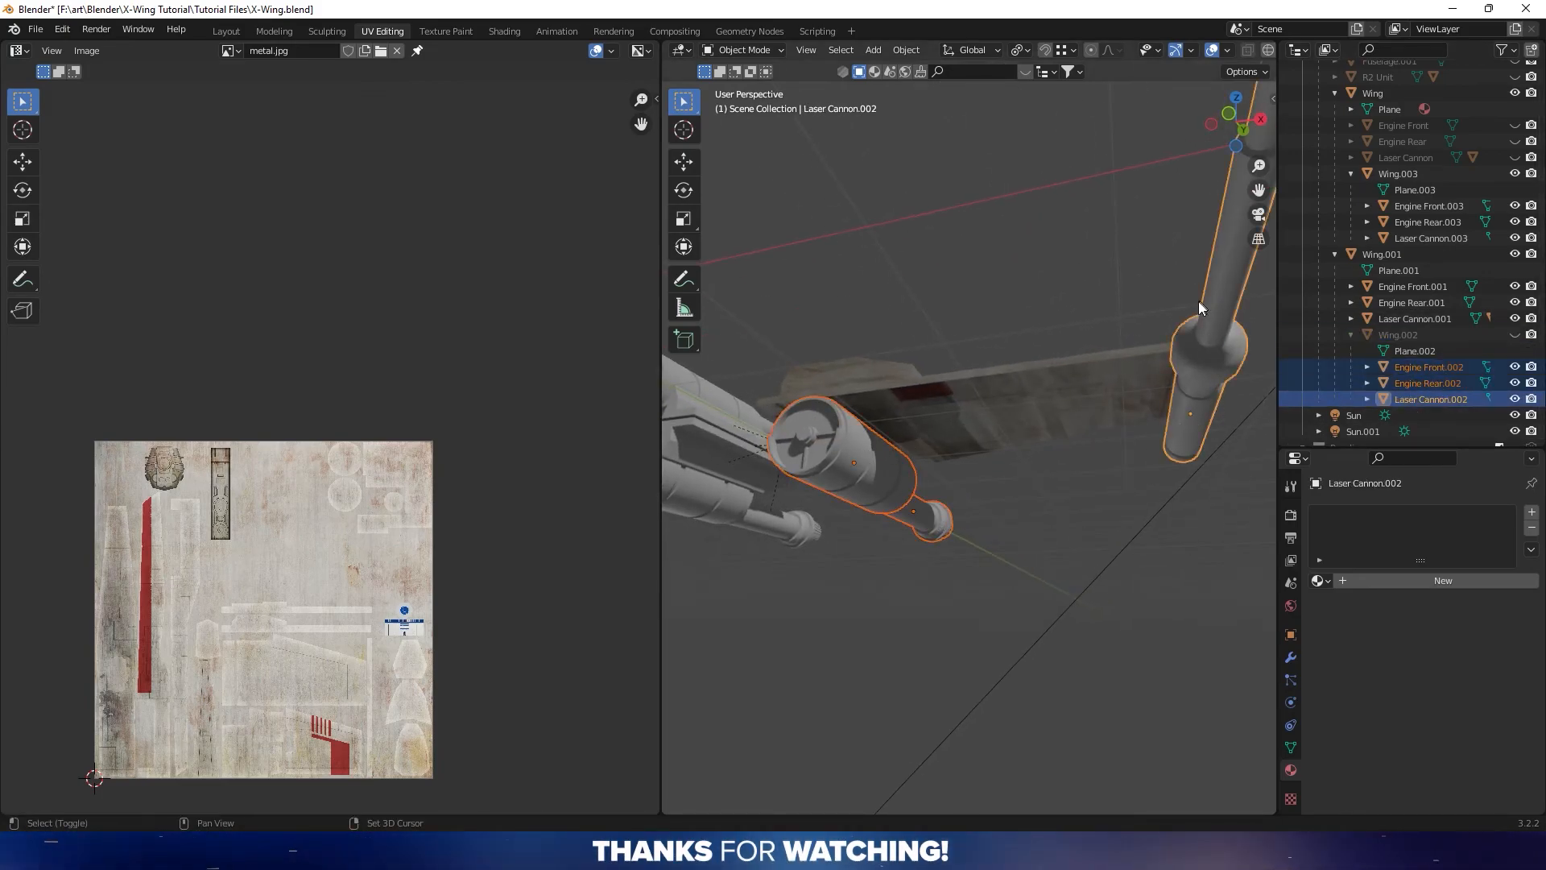
{"action": "left_click_drag", "start_coordinate": [1515, 366], "coordinate": [1517, 401]}
Reopen the Wing in Edit Mode and select the whole linked UV island of its flat underside
{"action": "middle_click_drag", "start_coordinate": [1143, 475], "coordinate": [1041, 414]}
{"action": "left_click", "coordinate": [1002, 415]}
{"action": "key", "text": "Tab"}
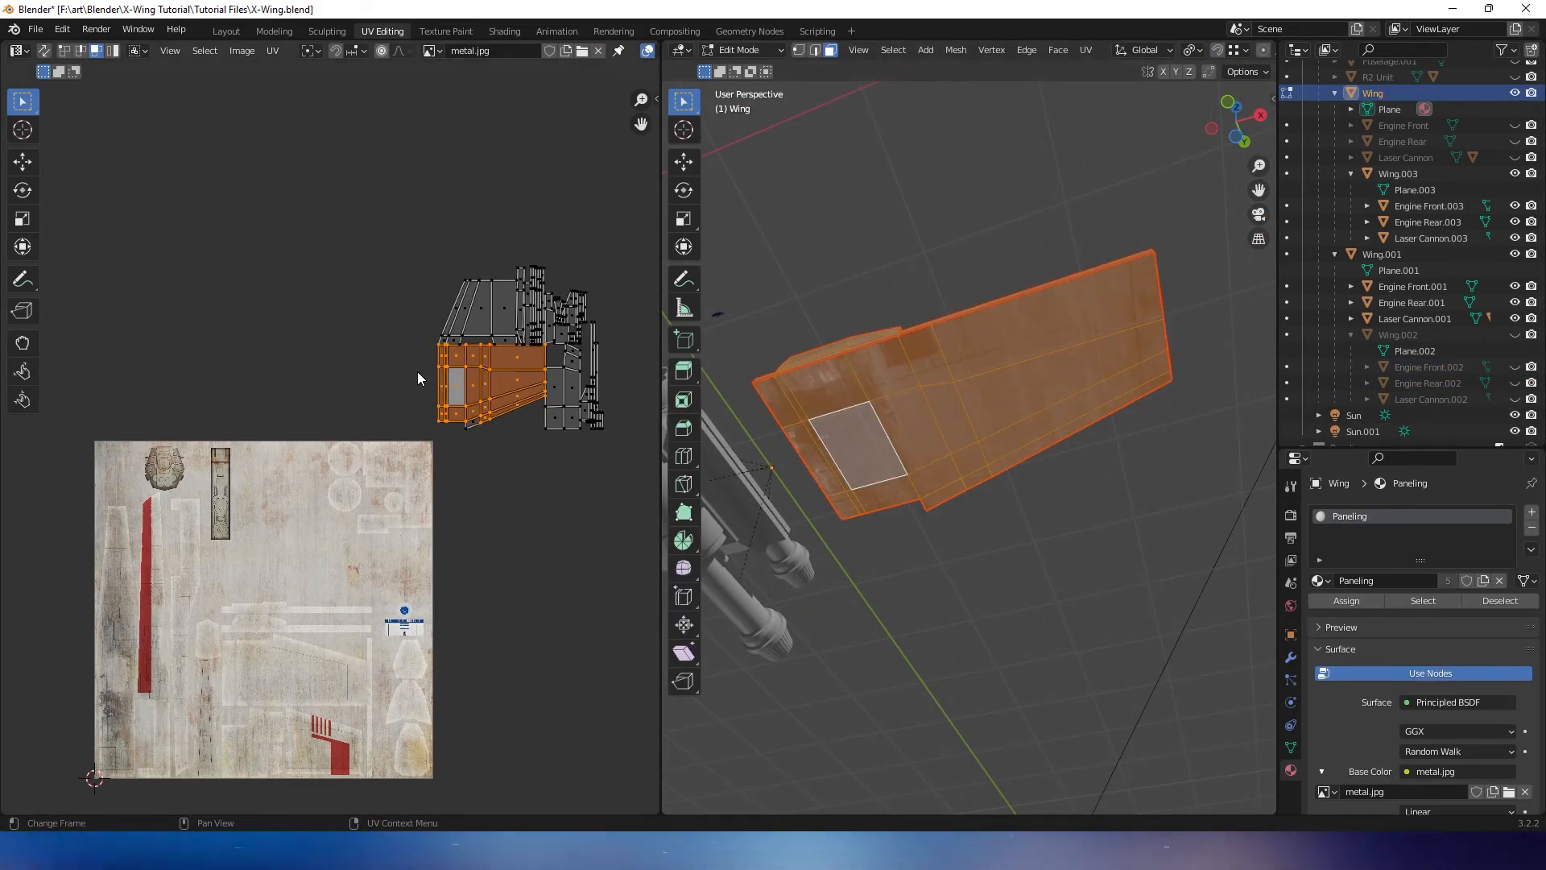
{"action": "left_click_drag", "start_coordinate": [417, 370], "coordinate": [485, 409]}
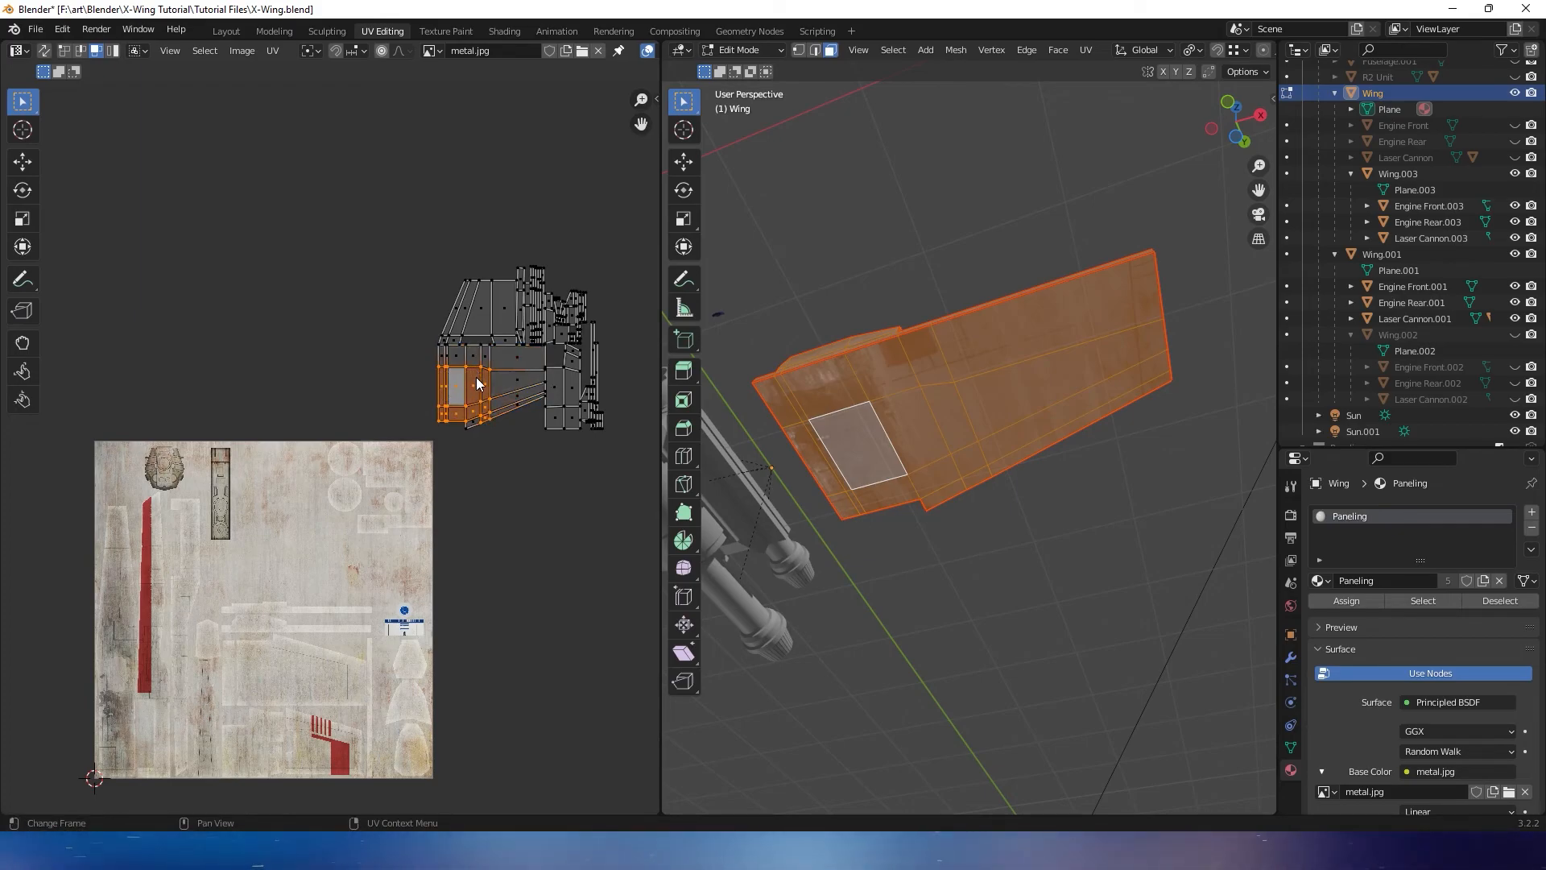
{"action": "left_click", "coordinate": [447, 385]}
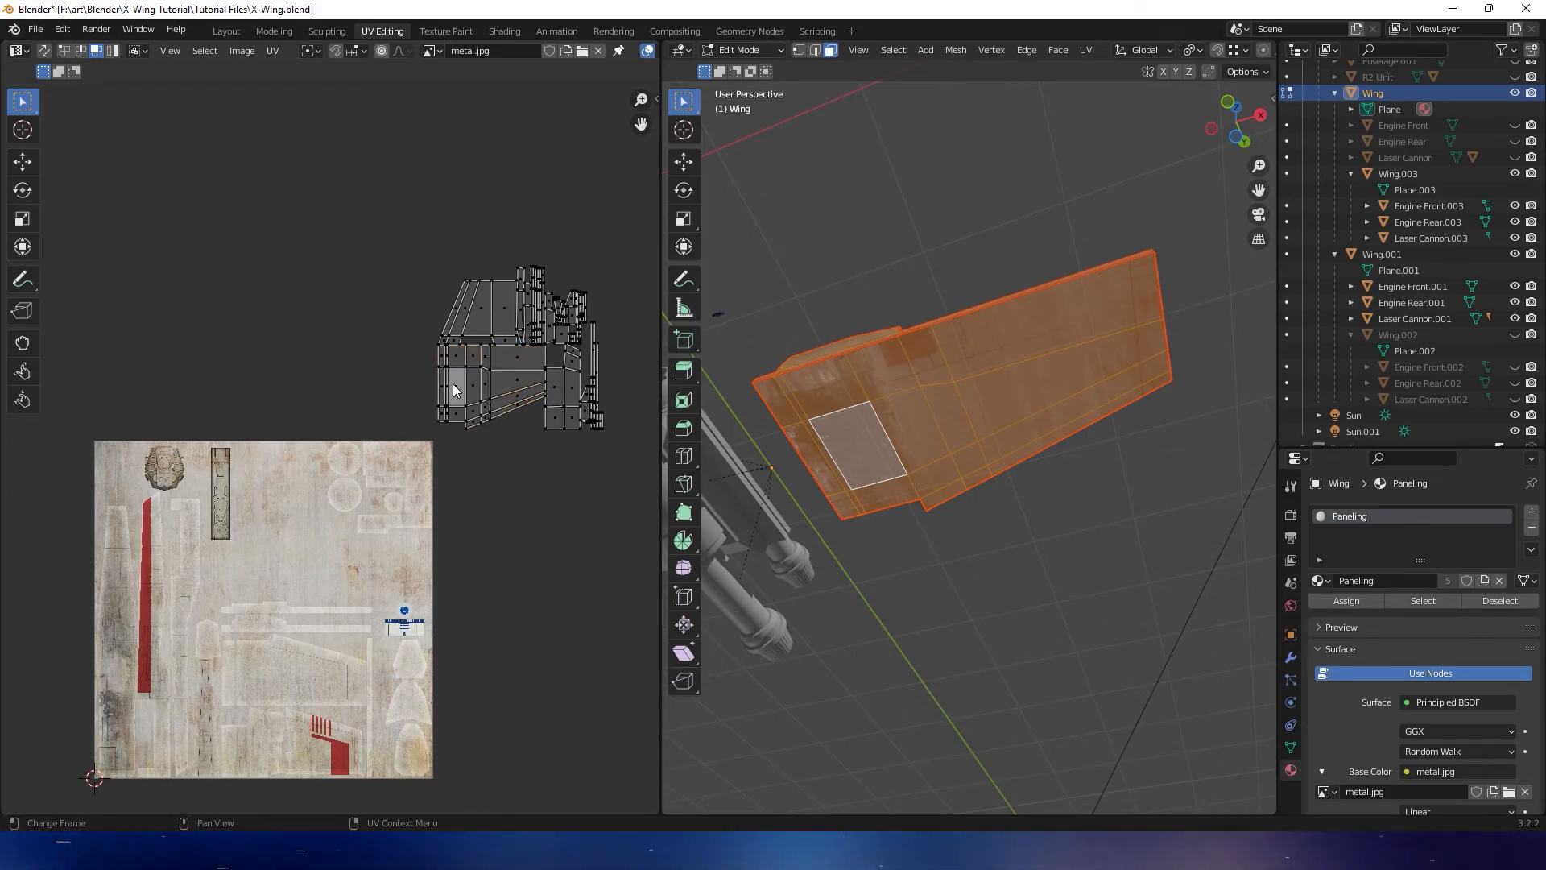
{"action": "key", "text": "l"}
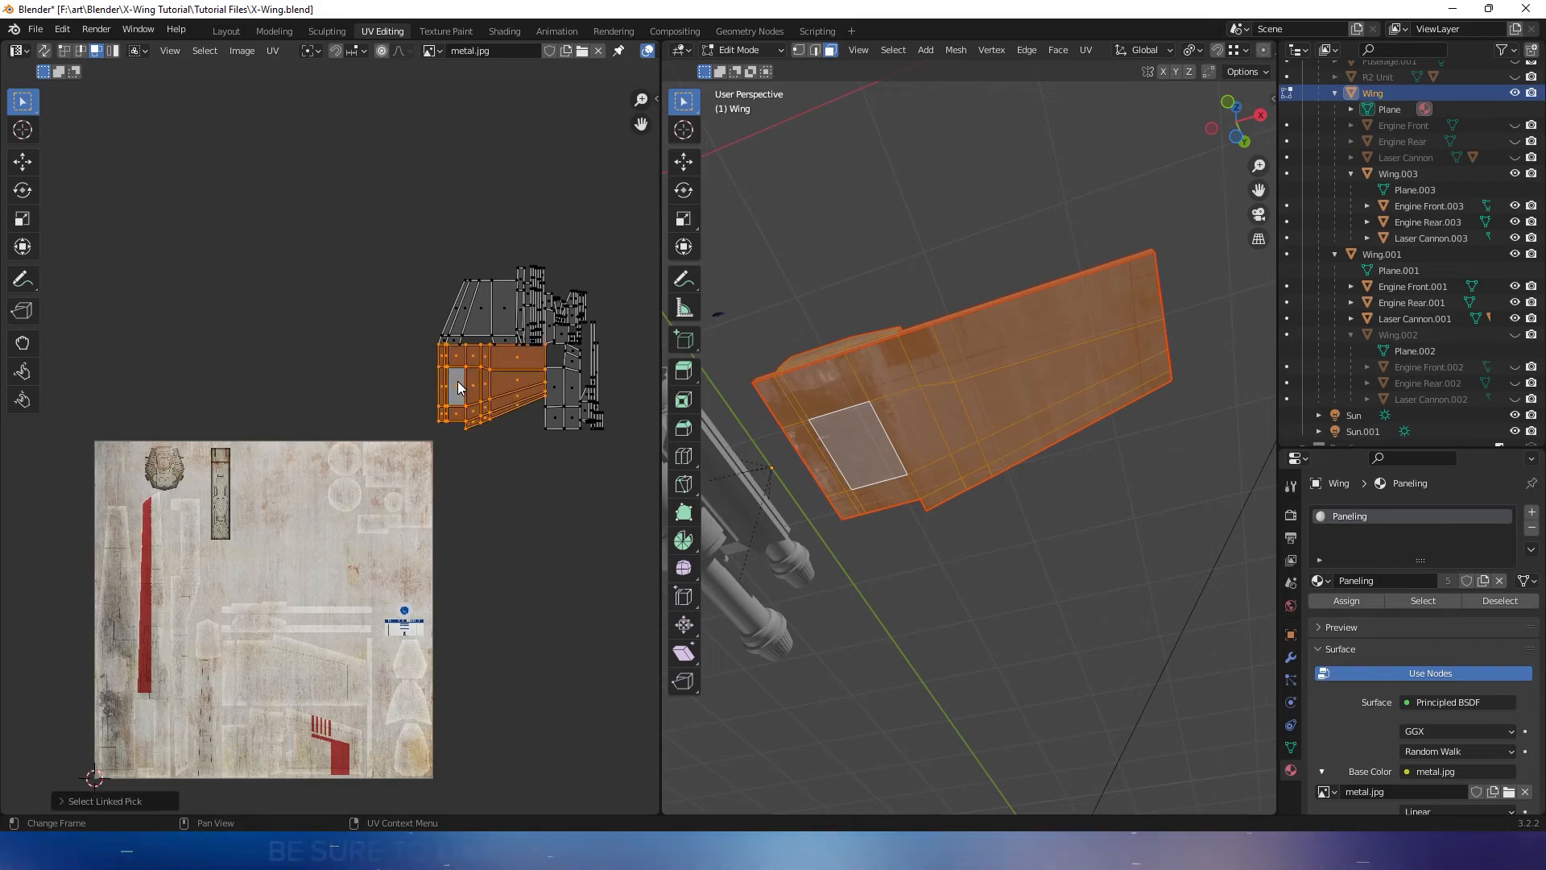
Move the underside island onto the wing drawing on metal.jpg and rotate it half a turn
{"action": "key", "text": "g"}
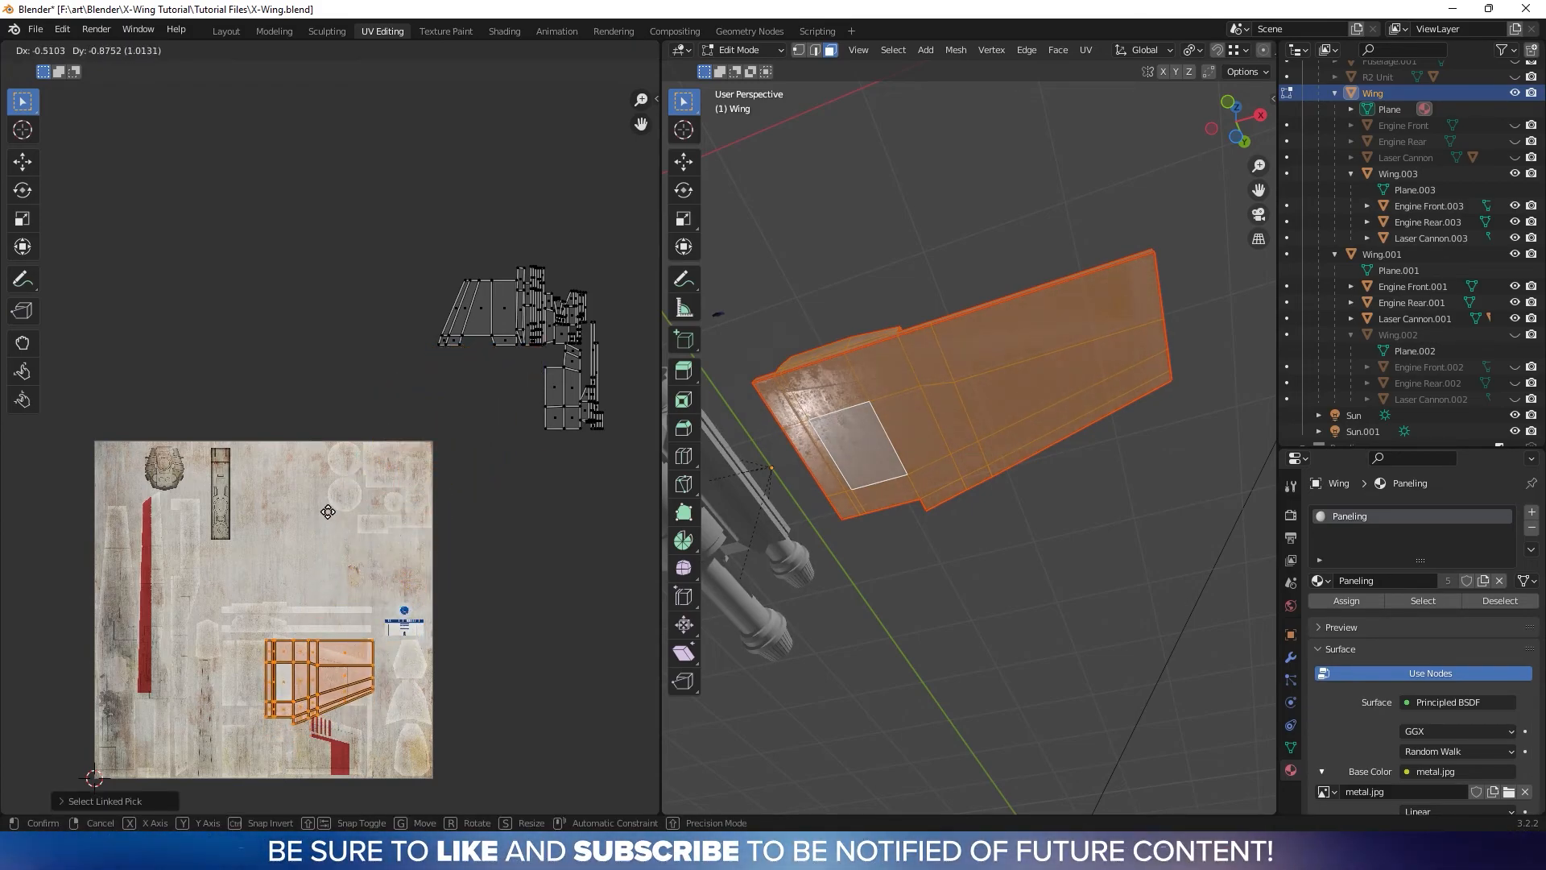
{"action": "left_click", "coordinate": [298, 571]}
{"action": "scroll", "coordinate": [329, 594], "scroll_direction": "up", "scroll_amount": 3}
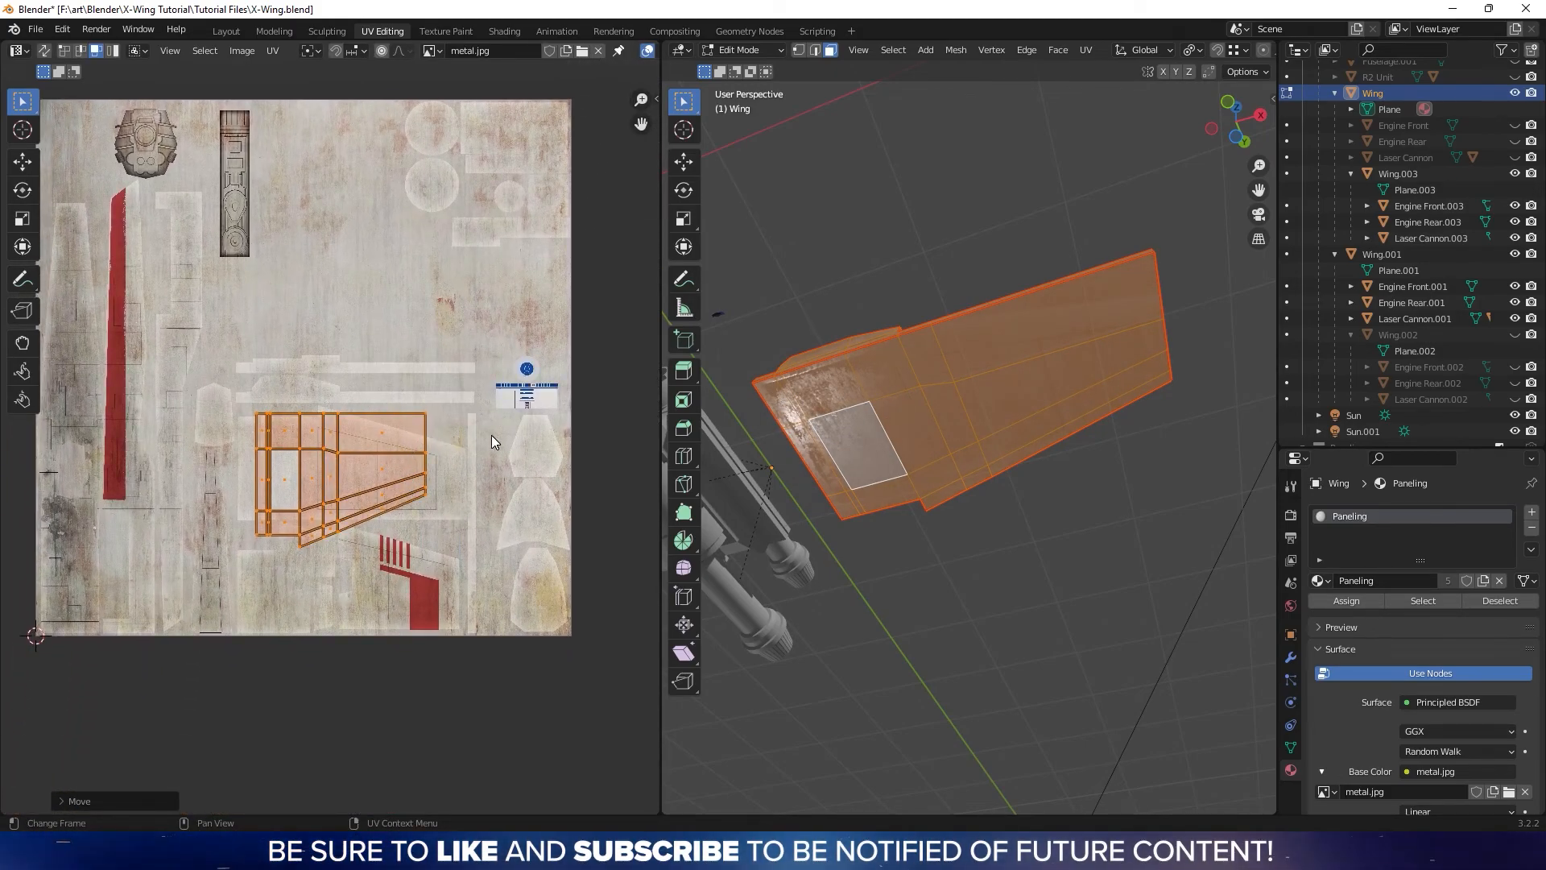
{"action": "key", "text": "r"}
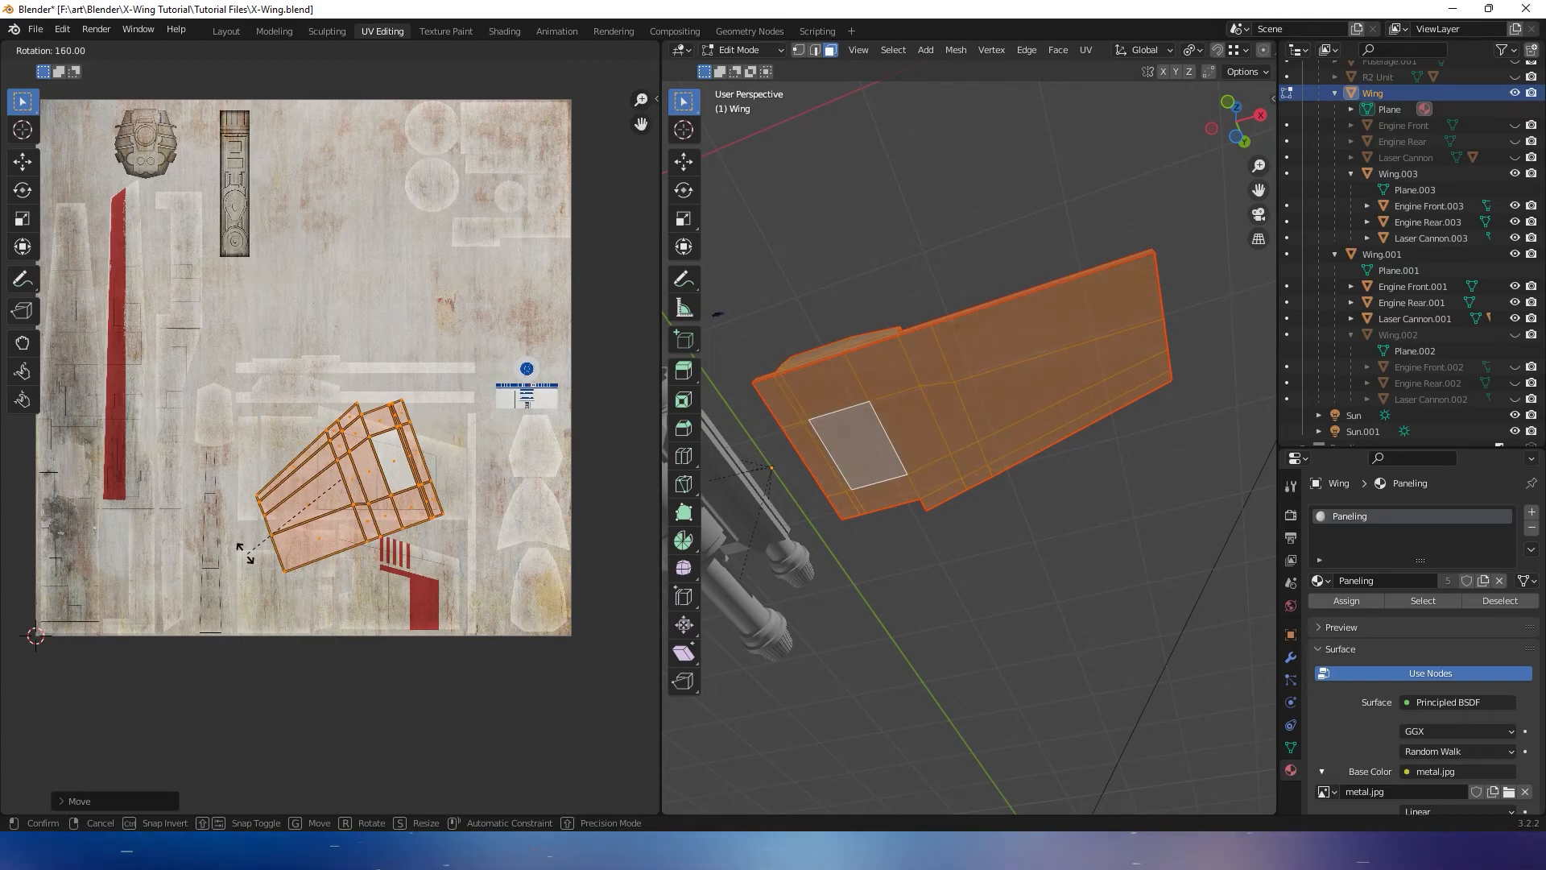
{"action": "left_click", "coordinate": [213, 516]}
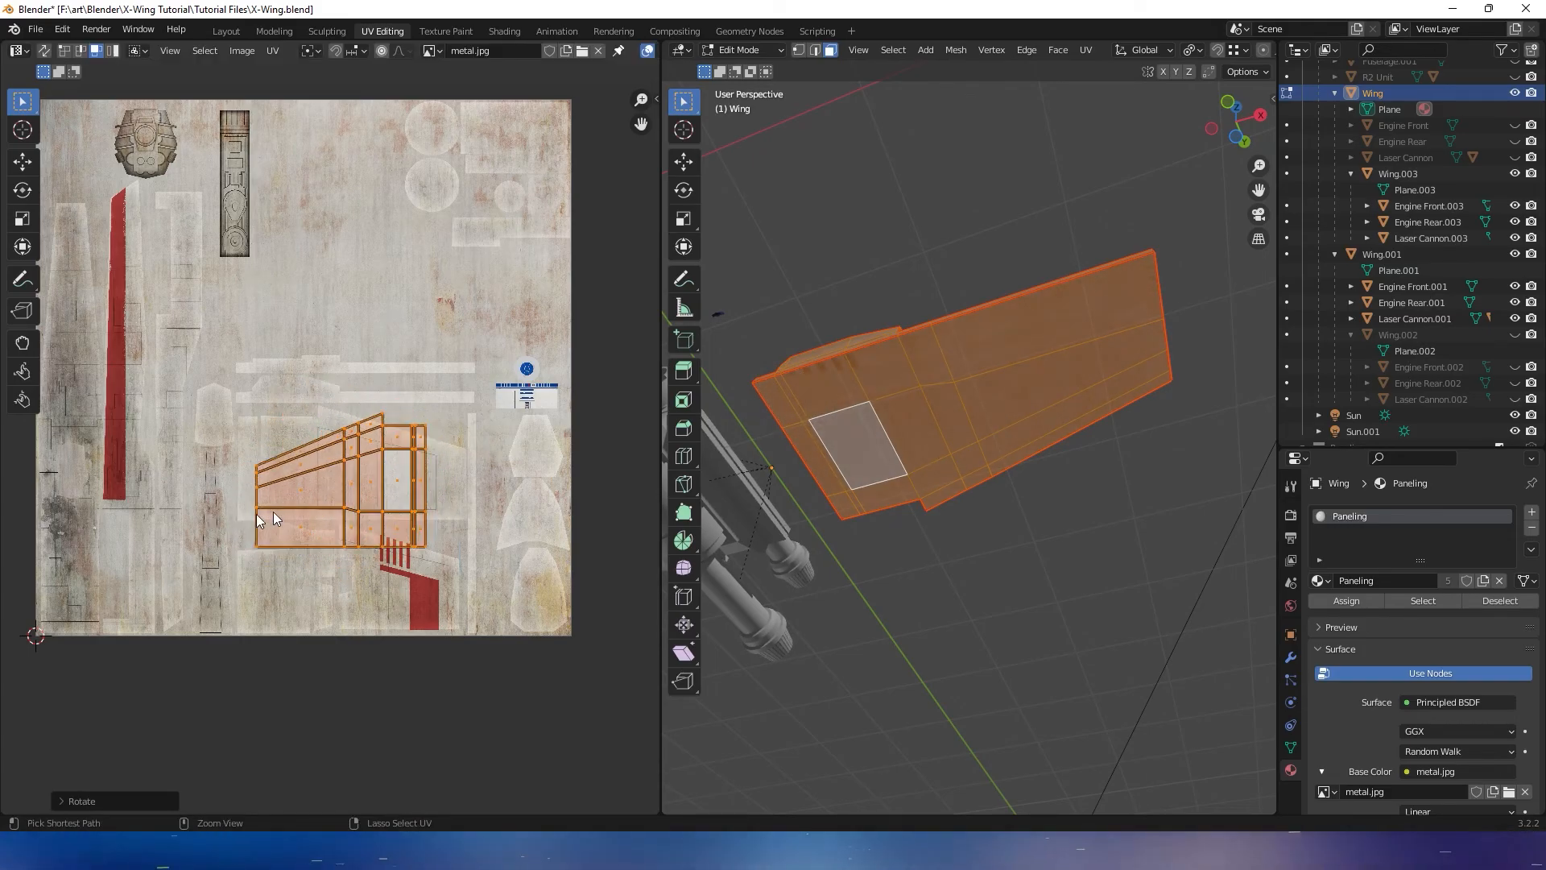
Mirror the underside island along X and place it over the upper wing outline above the red stripes on metal.jpg
{"action": "scroll", "coordinate": [357, 476], "scroll_direction": "up", "scroll_amount": 3}
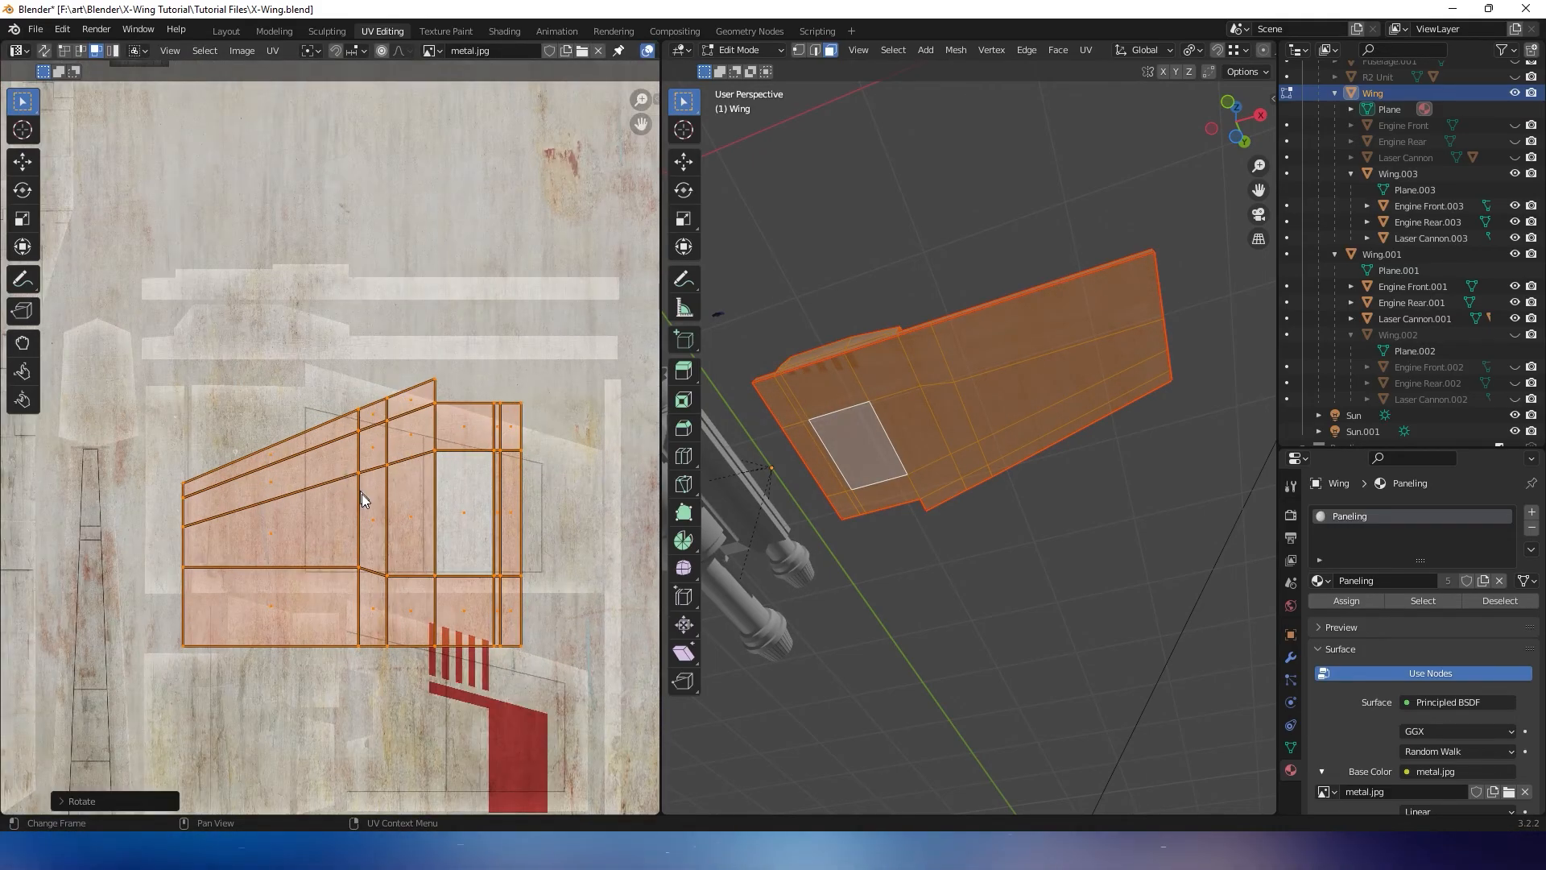
{"action": "key", "text": "g"}
{"action": "left_click", "coordinate": [367, 318]}
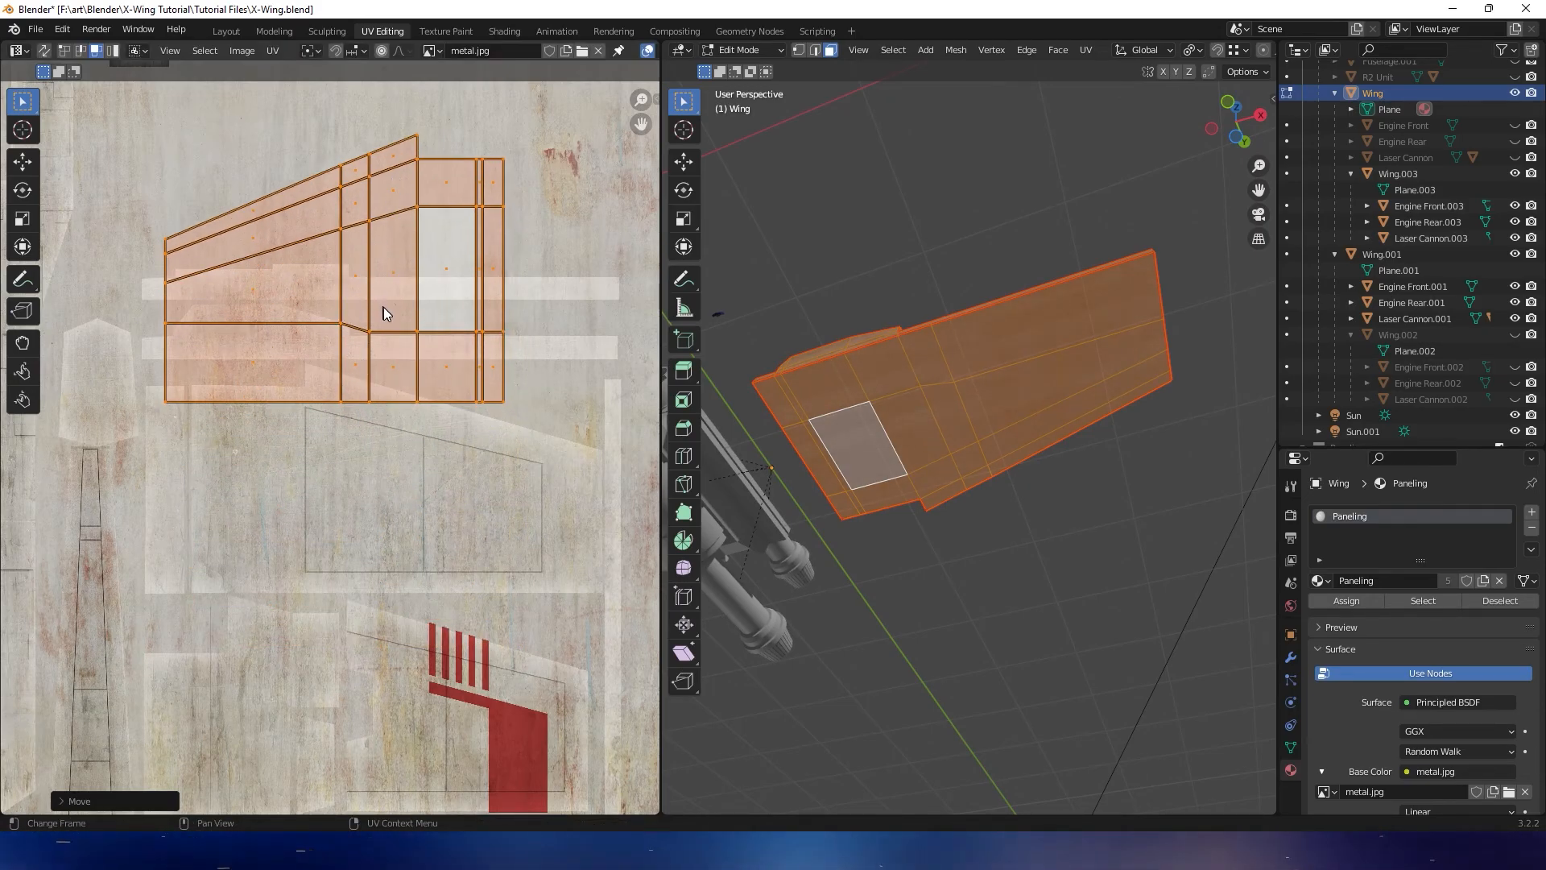
{"action": "right_click", "coordinate": [378, 280]}
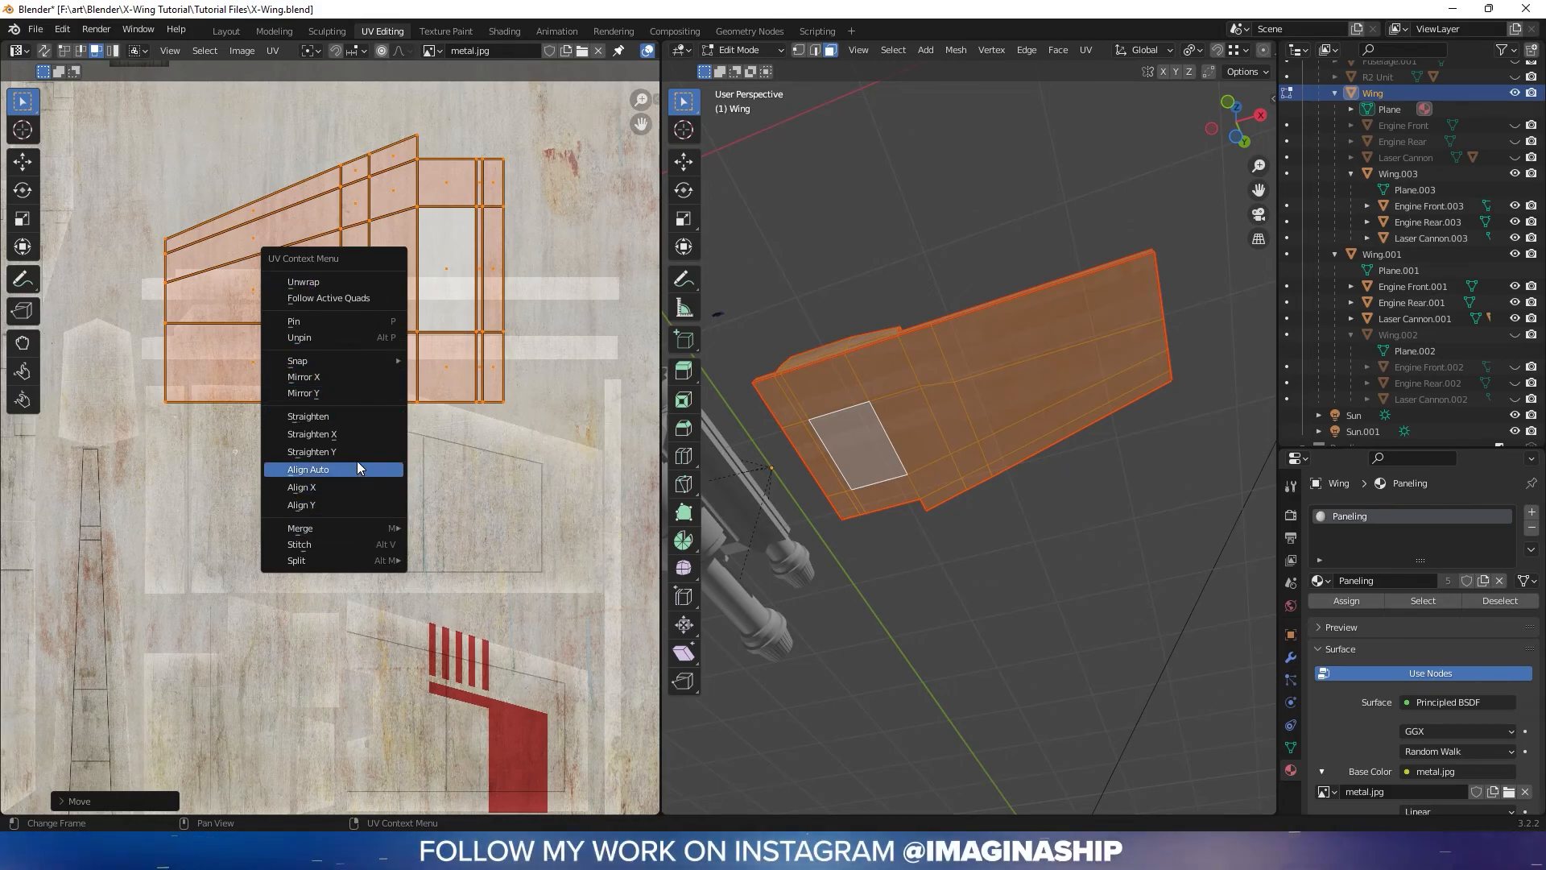
{"action": "left_click", "coordinate": [325, 375]}
{"action": "key", "text": "g"}
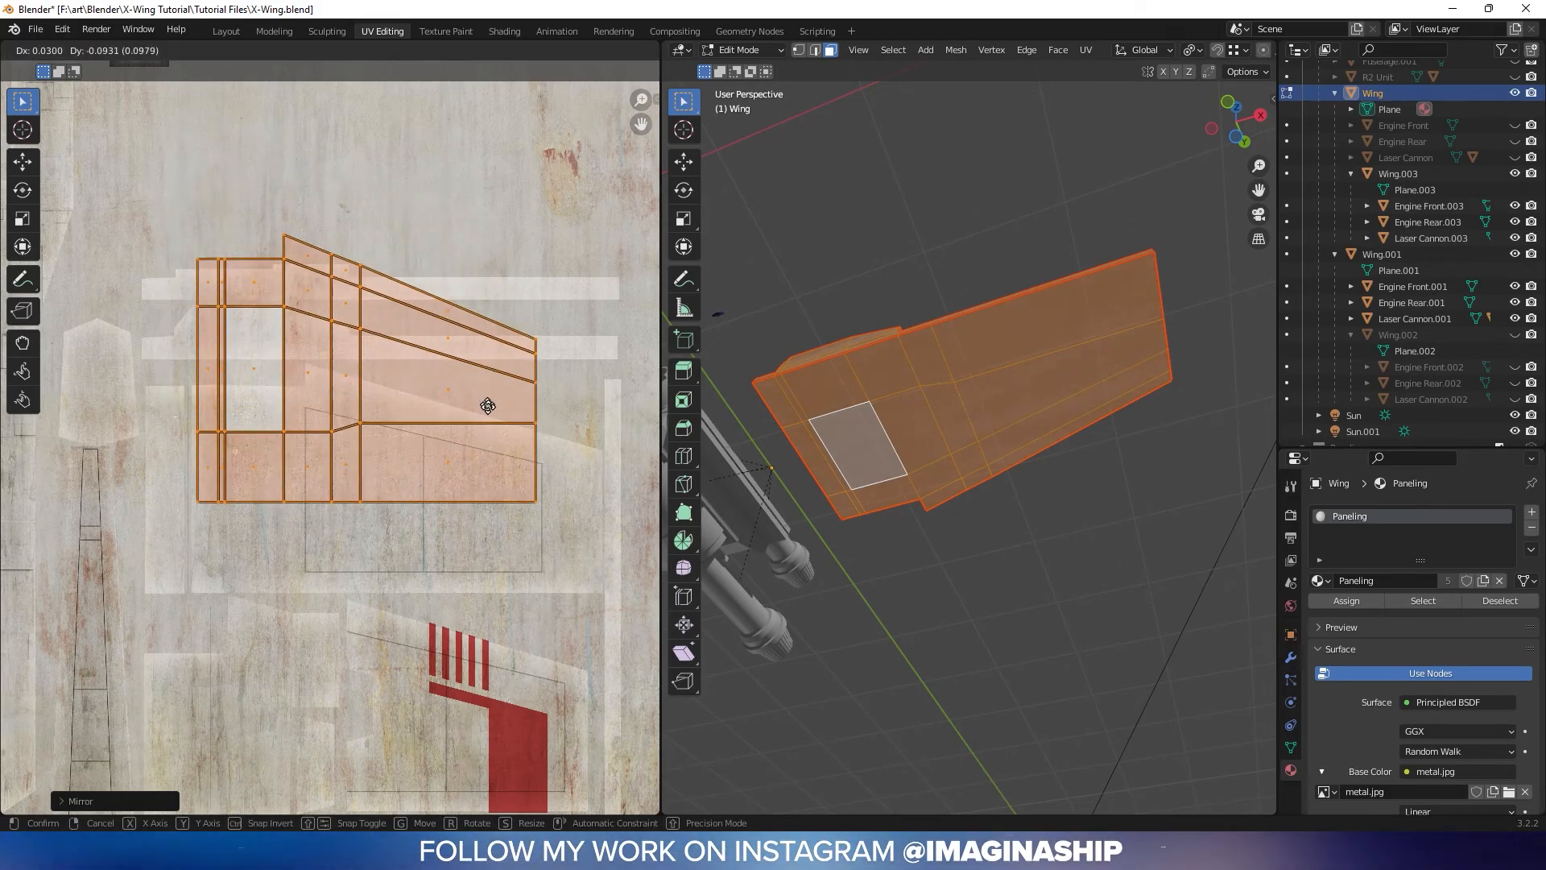
{"action": "left_click", "coordinate": [495, 491]}
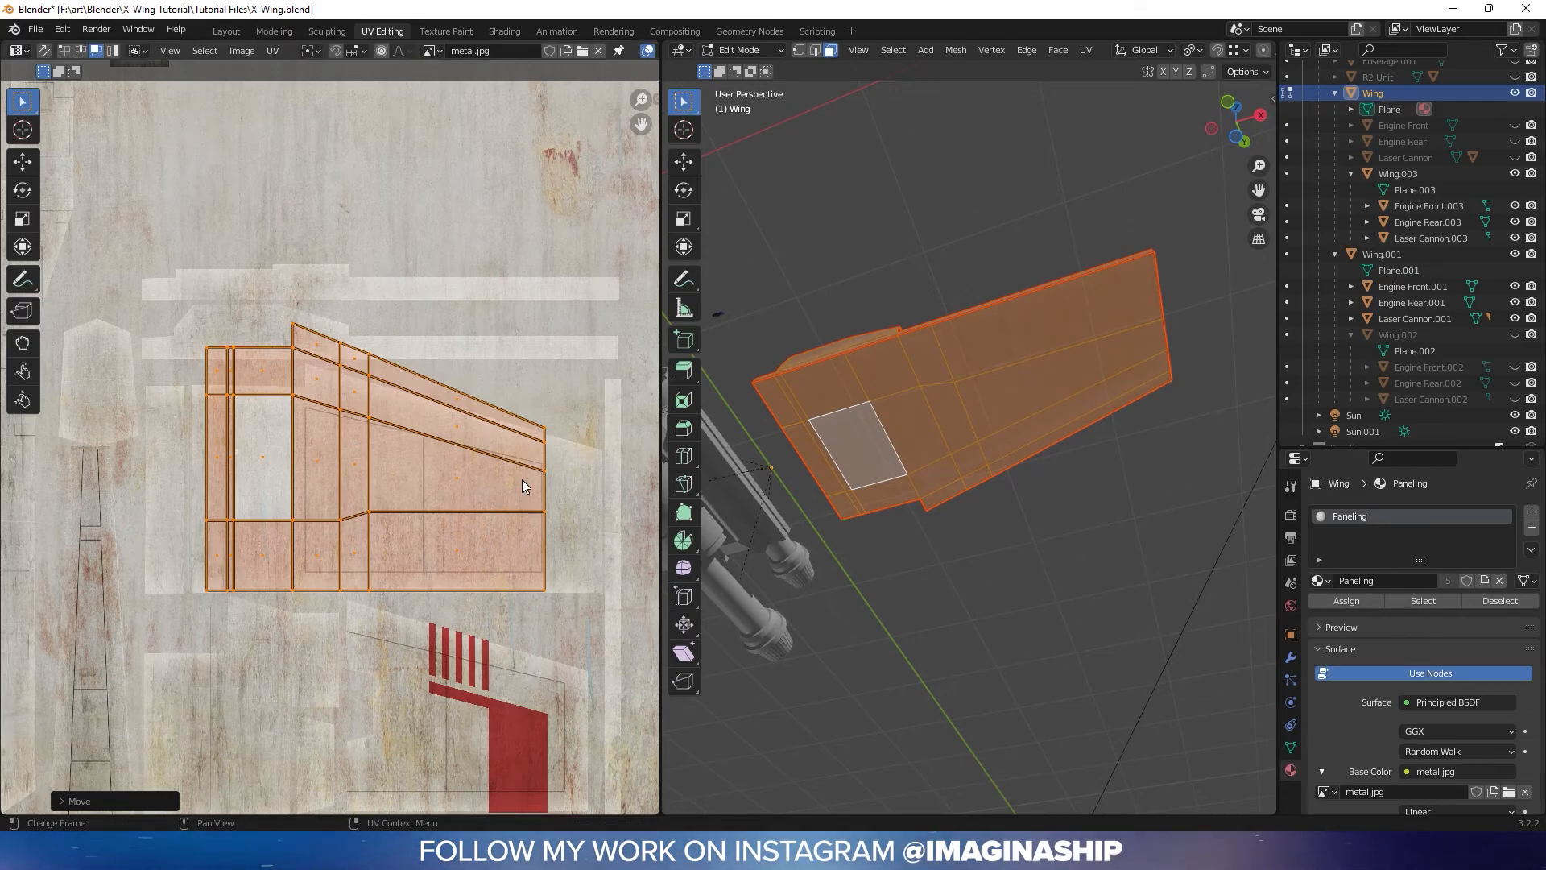
Stretch the underside island along X by about 1.34 and shrink it along Y to fit the wing outline
{"action": "key", "text": "s"}
{"action": "key", "text": "x"}
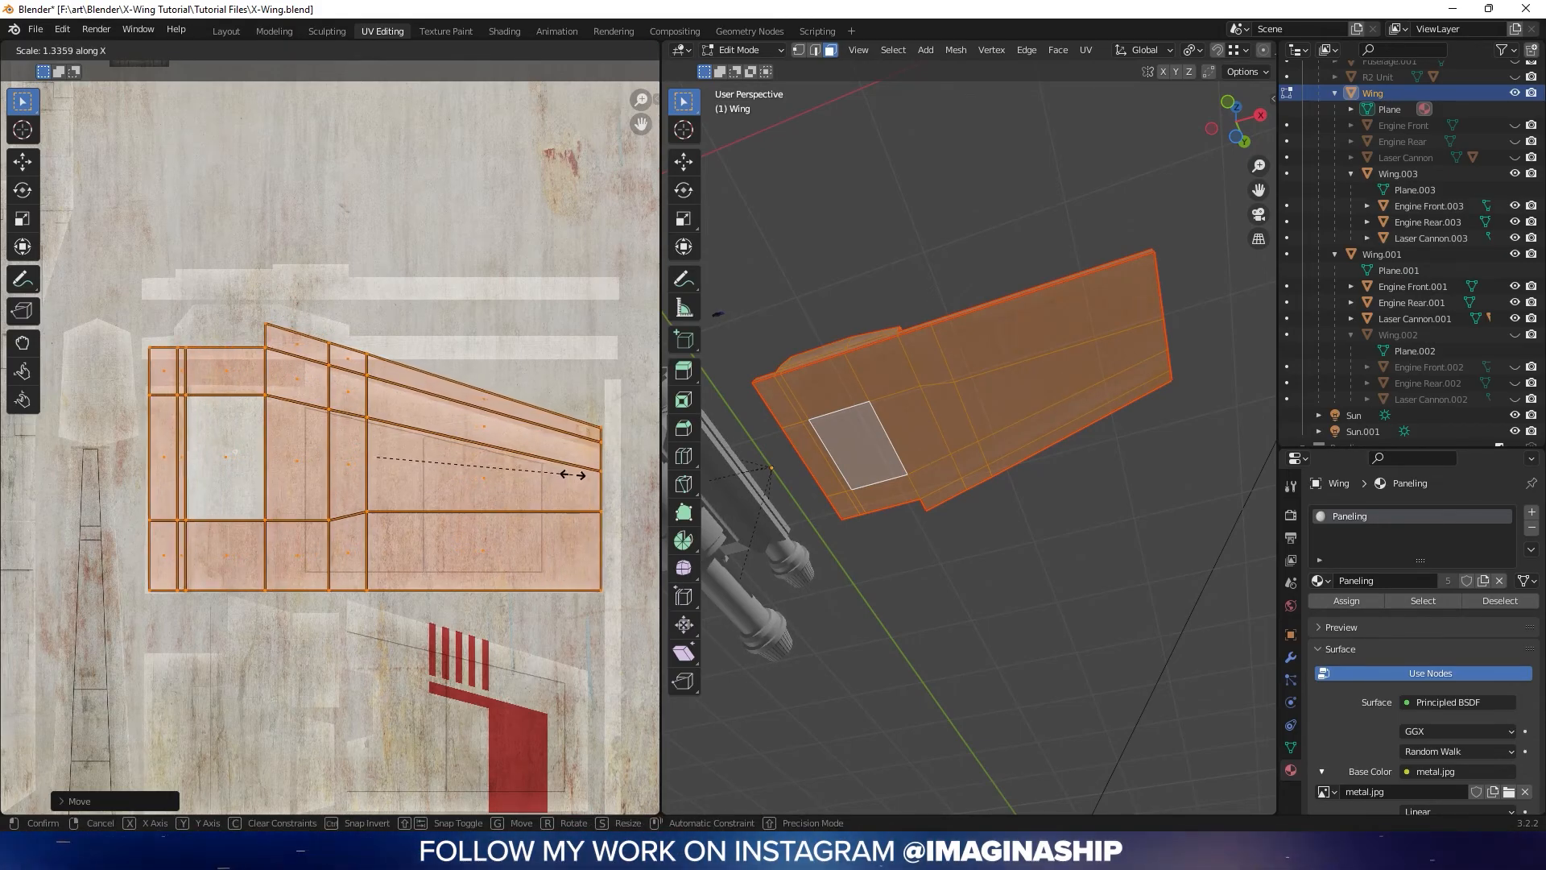
{"action": "left_click", "coordinate": [600, 476]}
{"action": "key", "text": "s"}
{"action": "key", "text": "y"}
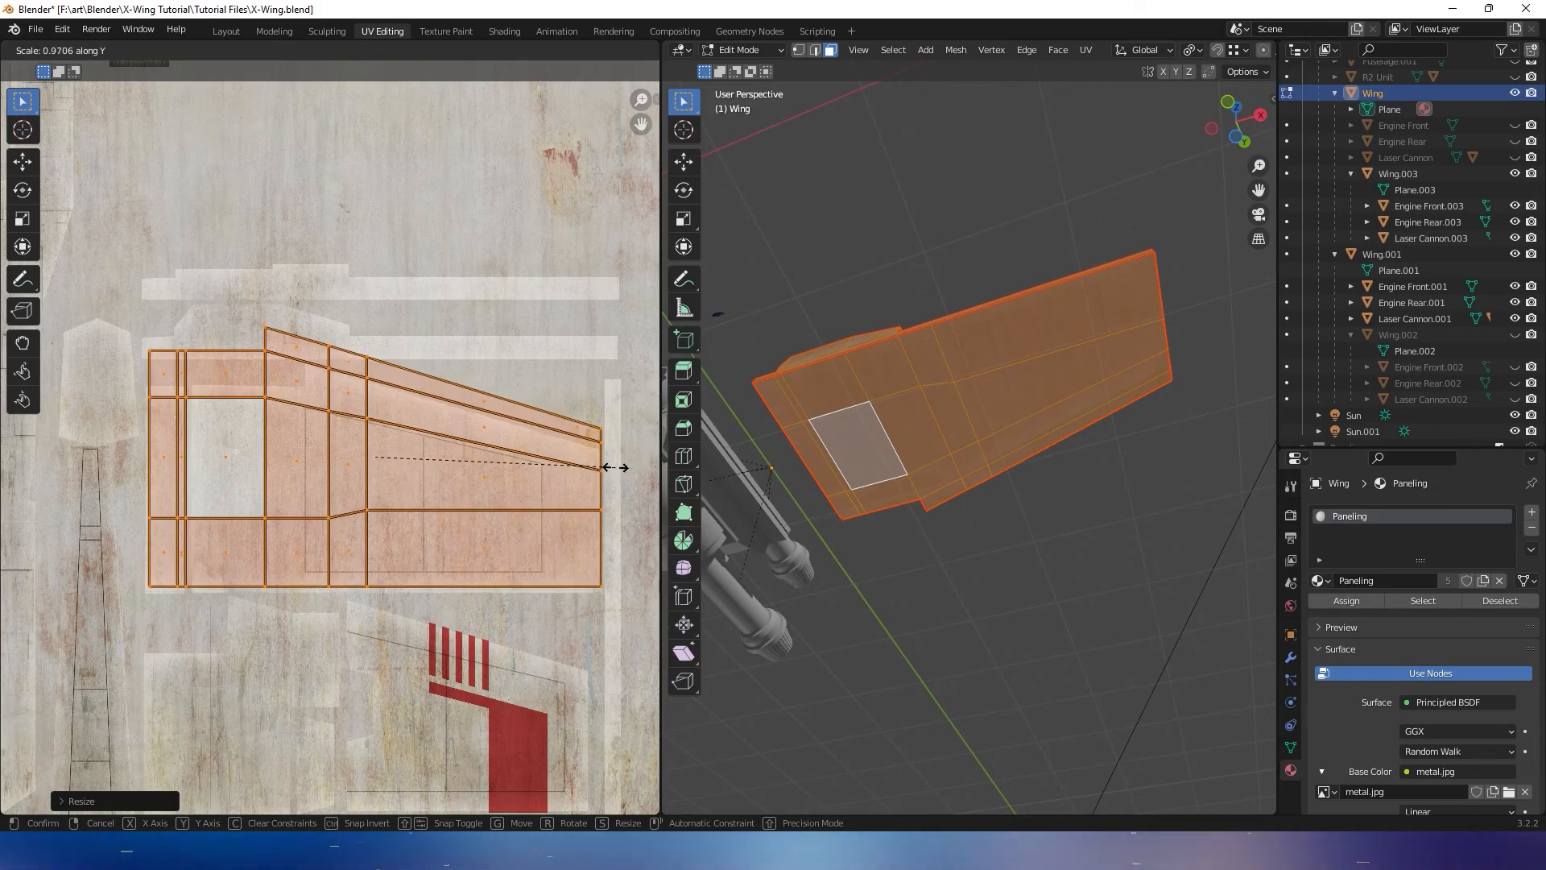
{"action": "left_click", "coordinate": [590, 466]}
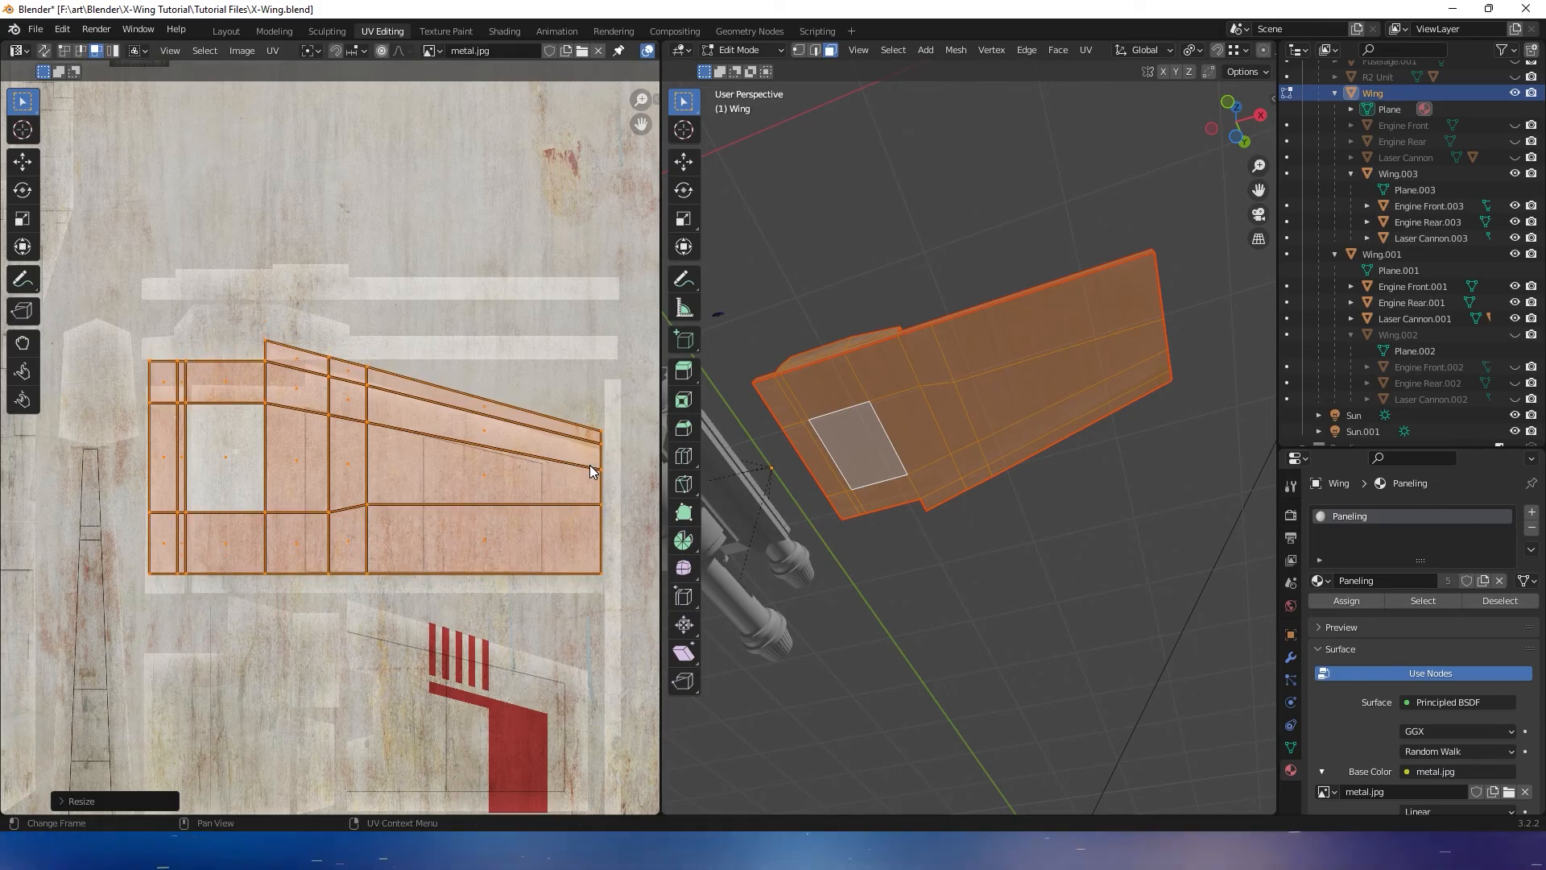
Shrink the underside island along X to about 0.84 and move it toward the tip of the wing outline on metal.jpg
{"action": "key", "text": "g"}
{"action": "left_click", "coordinate": [590, 481]}
{"action": "key", "text": "s"}
{"action": "key", "text": "x"}
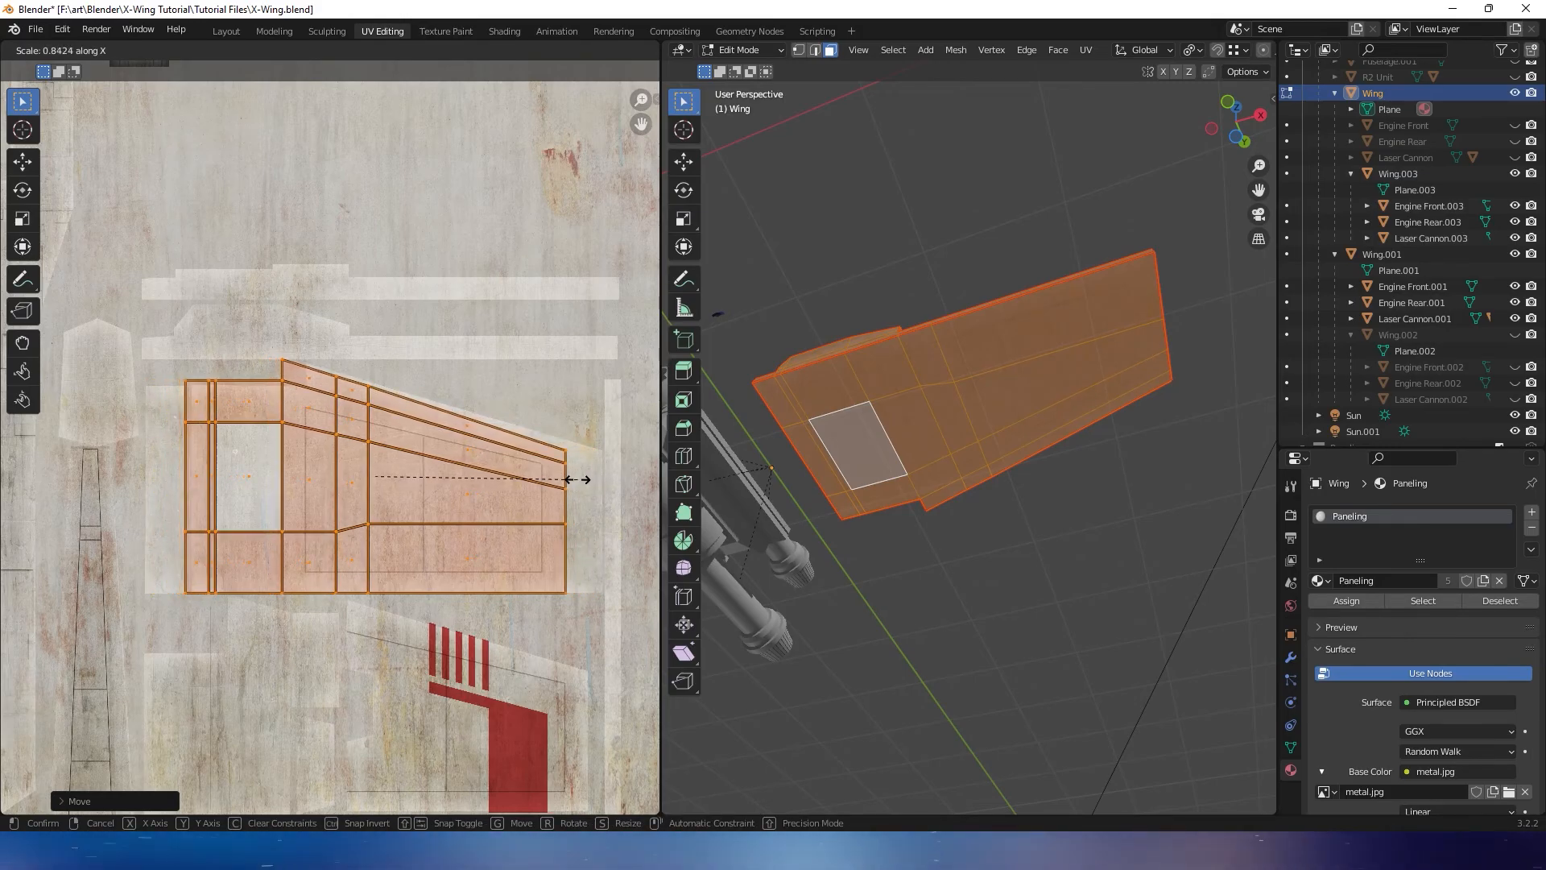
{"action": "left_click", "coordinate": [592, 479]}
{"action": "key", "text": "g"}
{"action": "left_click", "coordinate": [612, 483]}
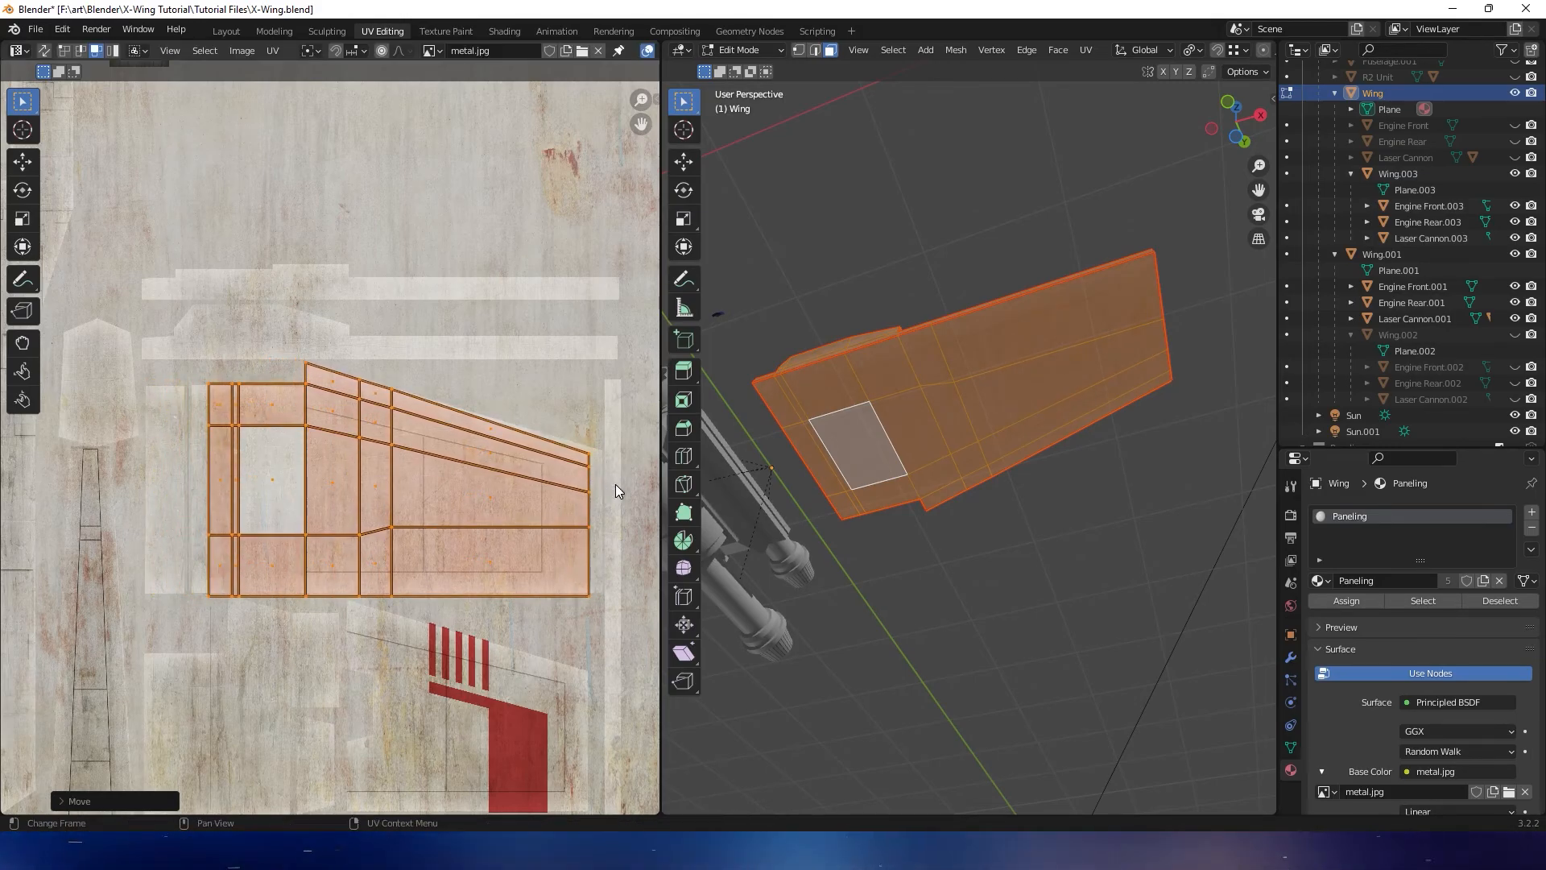
Widen the underside island slightly along X, shrink it along Y to about 0.97 and settle it inside the wing outline
{"action": "key", "text": "s"}
{"action": "key", "text": "x"}
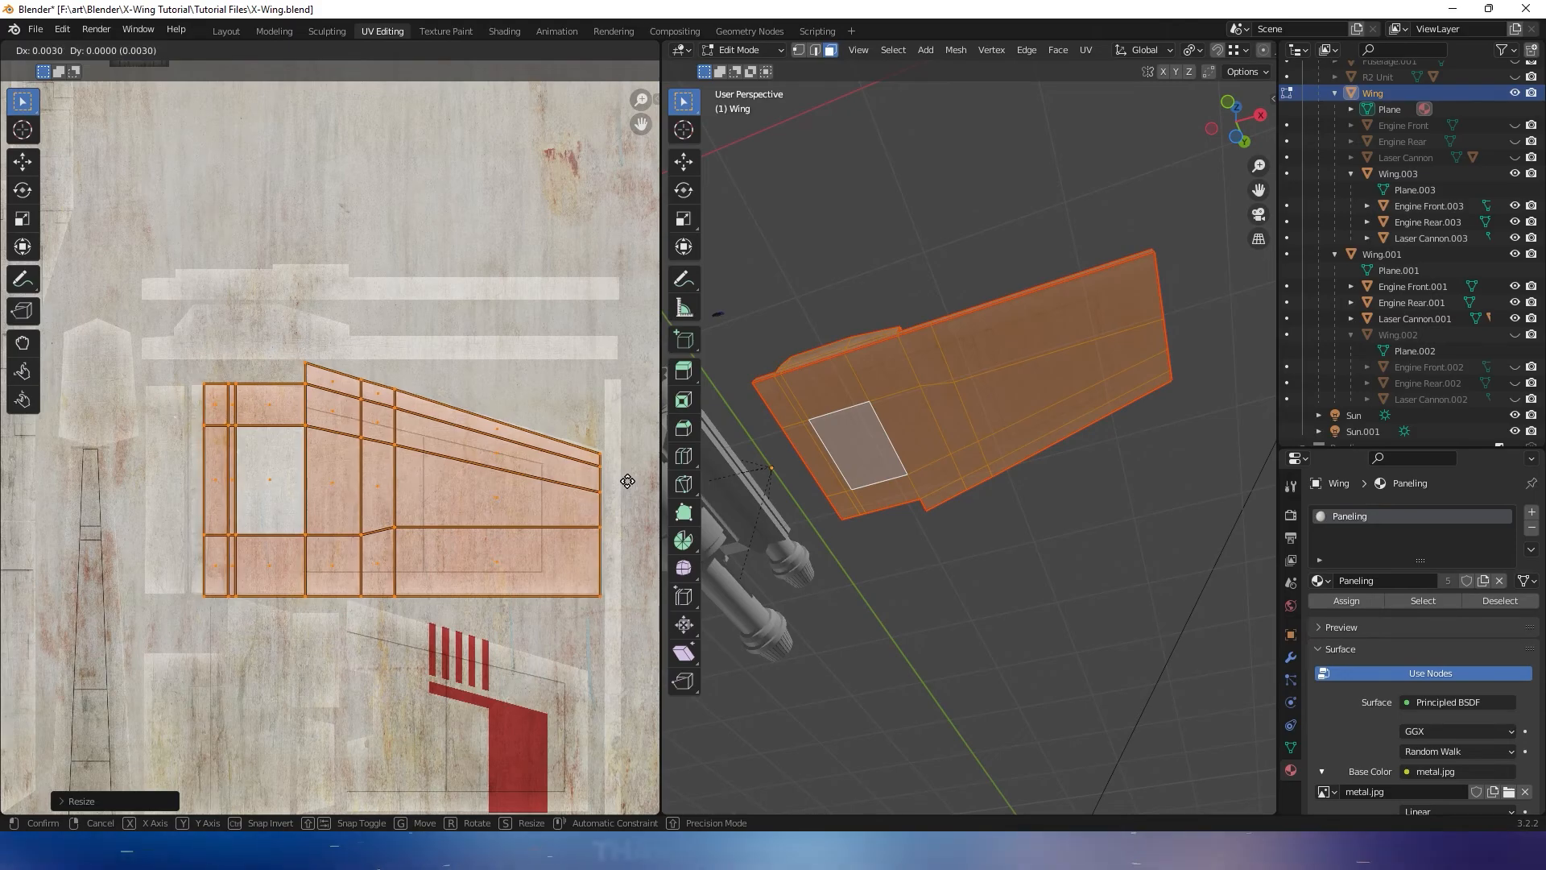
{"action": "key", "text": "y"}
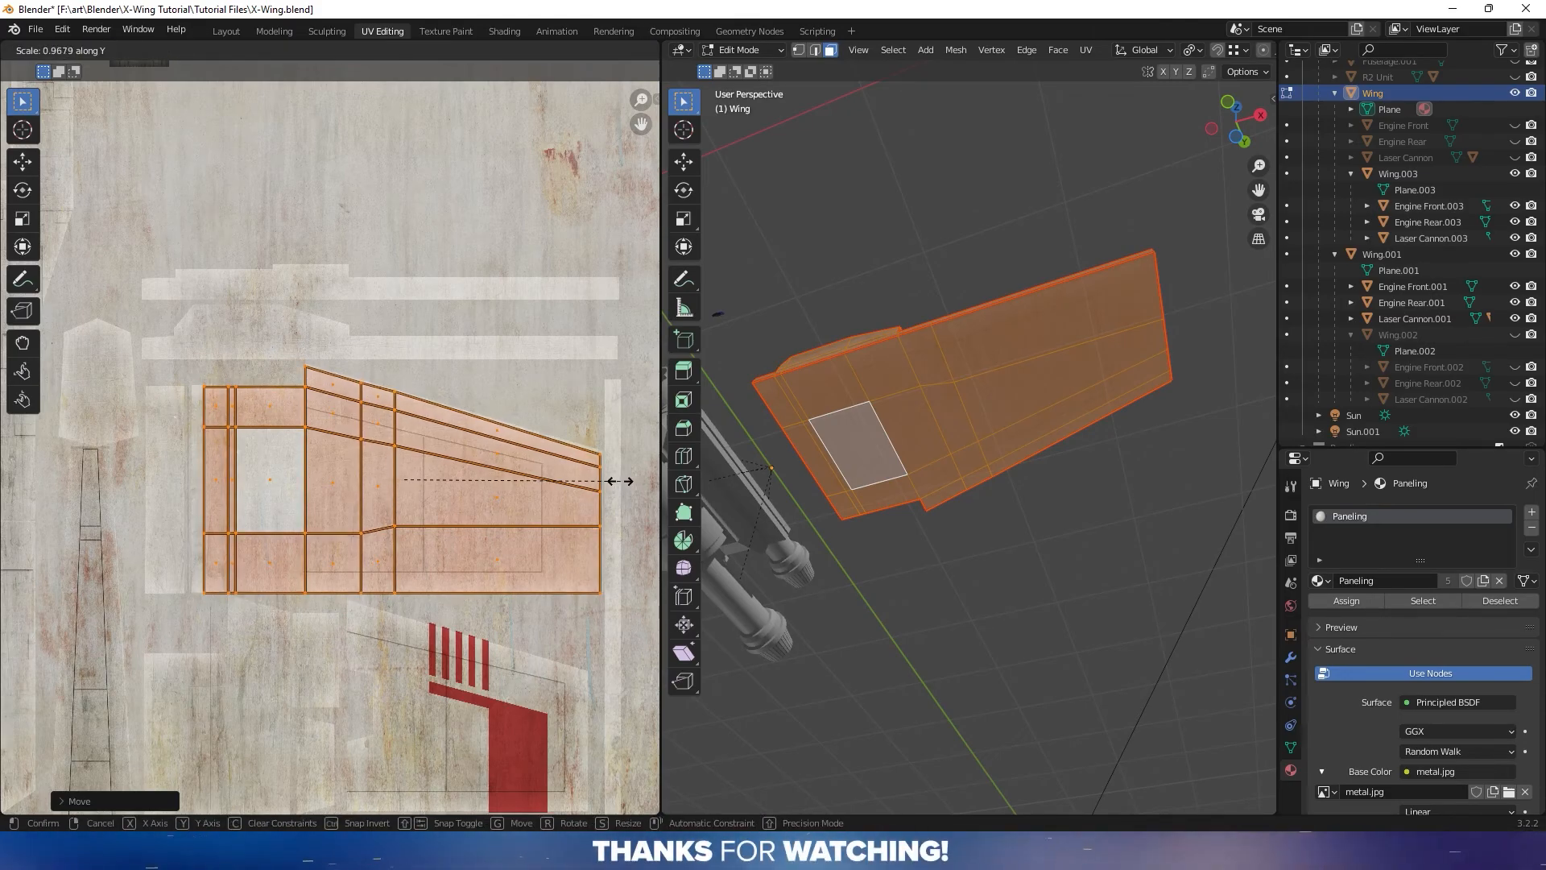
{"action": "left_click", "coordinate": [612, 493]}
{"action": "key", "text": "g"}
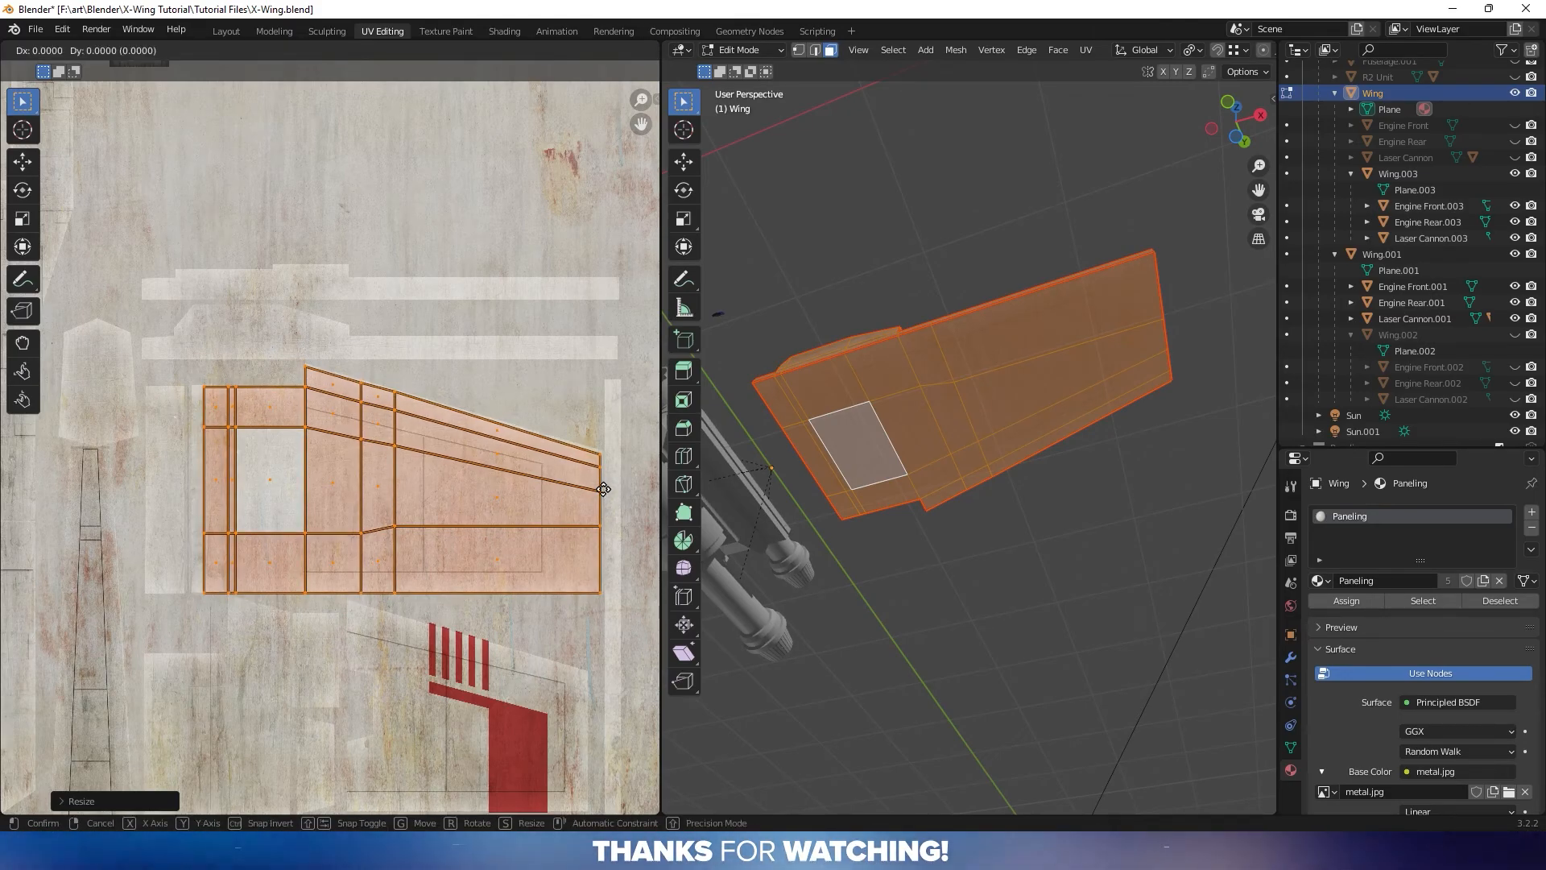
{"action": "left_click", "coordinate": [603, 489]}
Leave Edit Mode and examine the metal texture on the wing's underside and top
{"action": "key", "text": "Tab"}
{"action": "middle_click_drag", "start_coordinate": [860, 461], "coordinate": [917, 494]}
{"action": "scroll", "coordinate": [916, 495], "scroll_direction": "up", "scroll_amount": 4}
{"action": "middle_click_drag", "start_coordinate": [993, 425], "coordinate": [895, 498]}
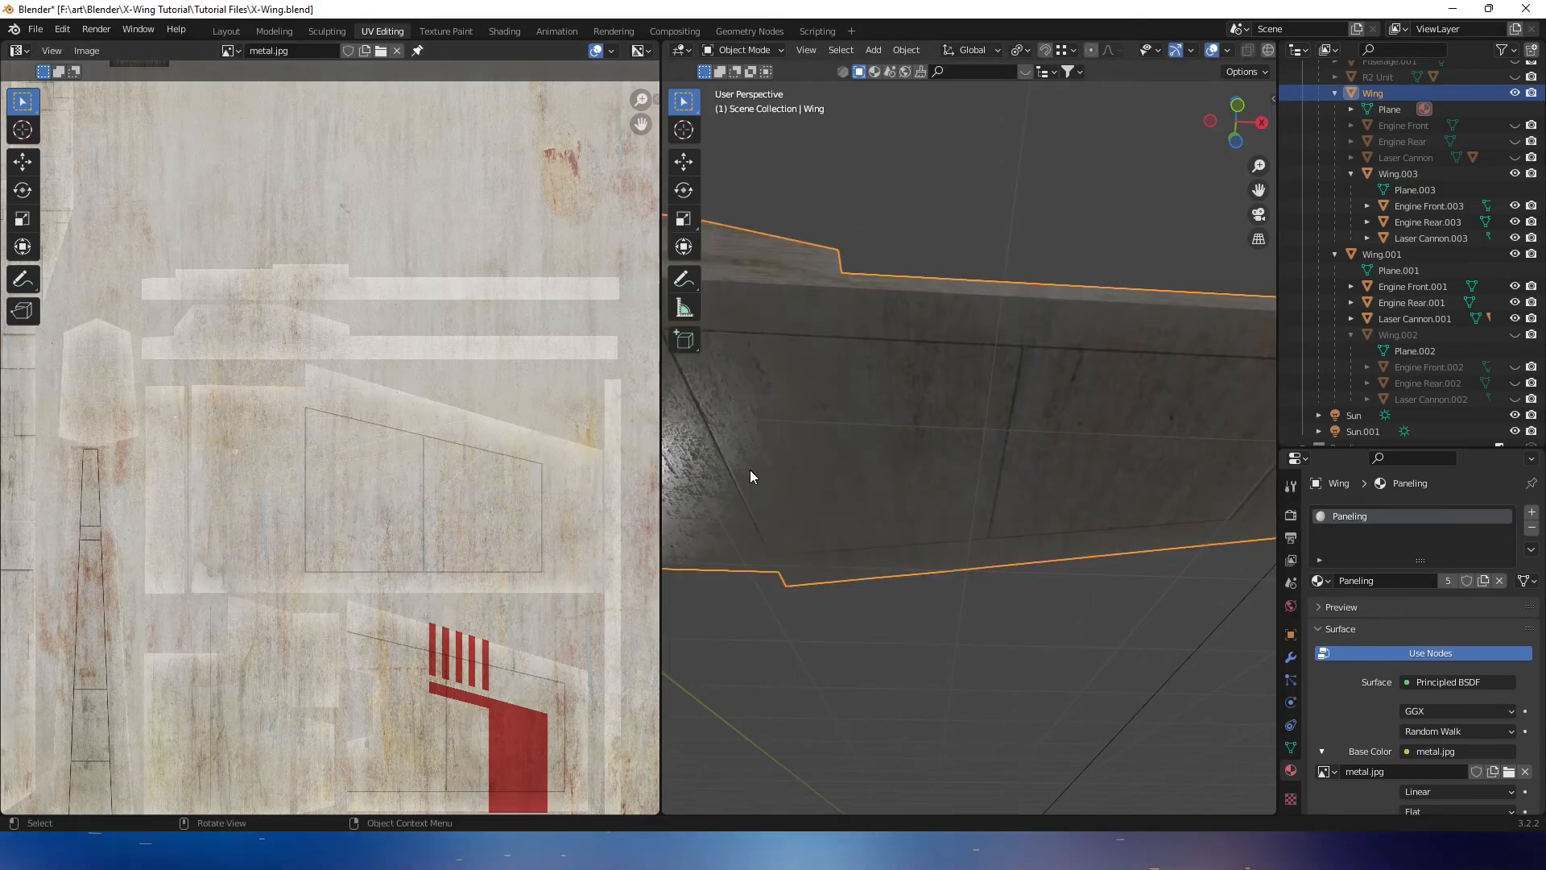
{"action": "mouse_move", "coordinate": [751, 470]}
{"action": "middle_mouse_down"}
{"action": "mouse_move", "coordinate": [756, 433]}
{"action": "mouse_move", "coordinate": [704, 438]}
{"action": "mouse_move", "coordinate": [681, 471]}
{"action": "mouse_move", "coordinate": [708, 474]}
{"action": "mouse_move", "coordinate": [674, 462]}
{"action": "mouse_move", "coordinate": [714, 475]}
{"action": "mouse_move", "coordinate": [673, 461]}
{"action": "mouse_move", "coordinate": [690, 447]}
{"action": "mouse_move", "coordinate": [674, 454]}
{"action": "mouse_move", "coordinate": [829, 451]}
{"action": "mouse_move", "coordinate": [852, 480]}
{"action": "mouse_move", "coordinate": [797, 496]}
{"action": "mouse_move", "coordinate": [821, 517]}
{"action": "mouse_move", "coordinate": [826, 563]}
{"action": "mouse_move", "coordinate": [807, 460]}
{"action": "mouse_move", "coordinate": [982, 495]}
{"action": "mouse_move", "coordinate": [865, 493]}
{"action": "mouse_move", "coordinate": [996, 531]}
{"action": "mouse_move", "coordinate": [894, 531]}
{"action": "mouse_move", "coordinate": [1262, 533]}
{"action": "mouse_move", "coordinate": [860, 521]}
{"action": "mouse_move", "coordinate": [989, 538]}
{"action": "mouse_move", "coordinate": [771, 565]}
{"action": "mouse_move", "coordinate": [928, 538]}
{"action": "mouse_move", "coordinate": [707, 495]}
{"action": "mouse_move", "coordinate": [757, 475]}
{"action": "middle_mouse_up"}
{"action": "scroll", "coordinate": [861, 481], "scroll_direction": "up", "scroll_amount": 4}
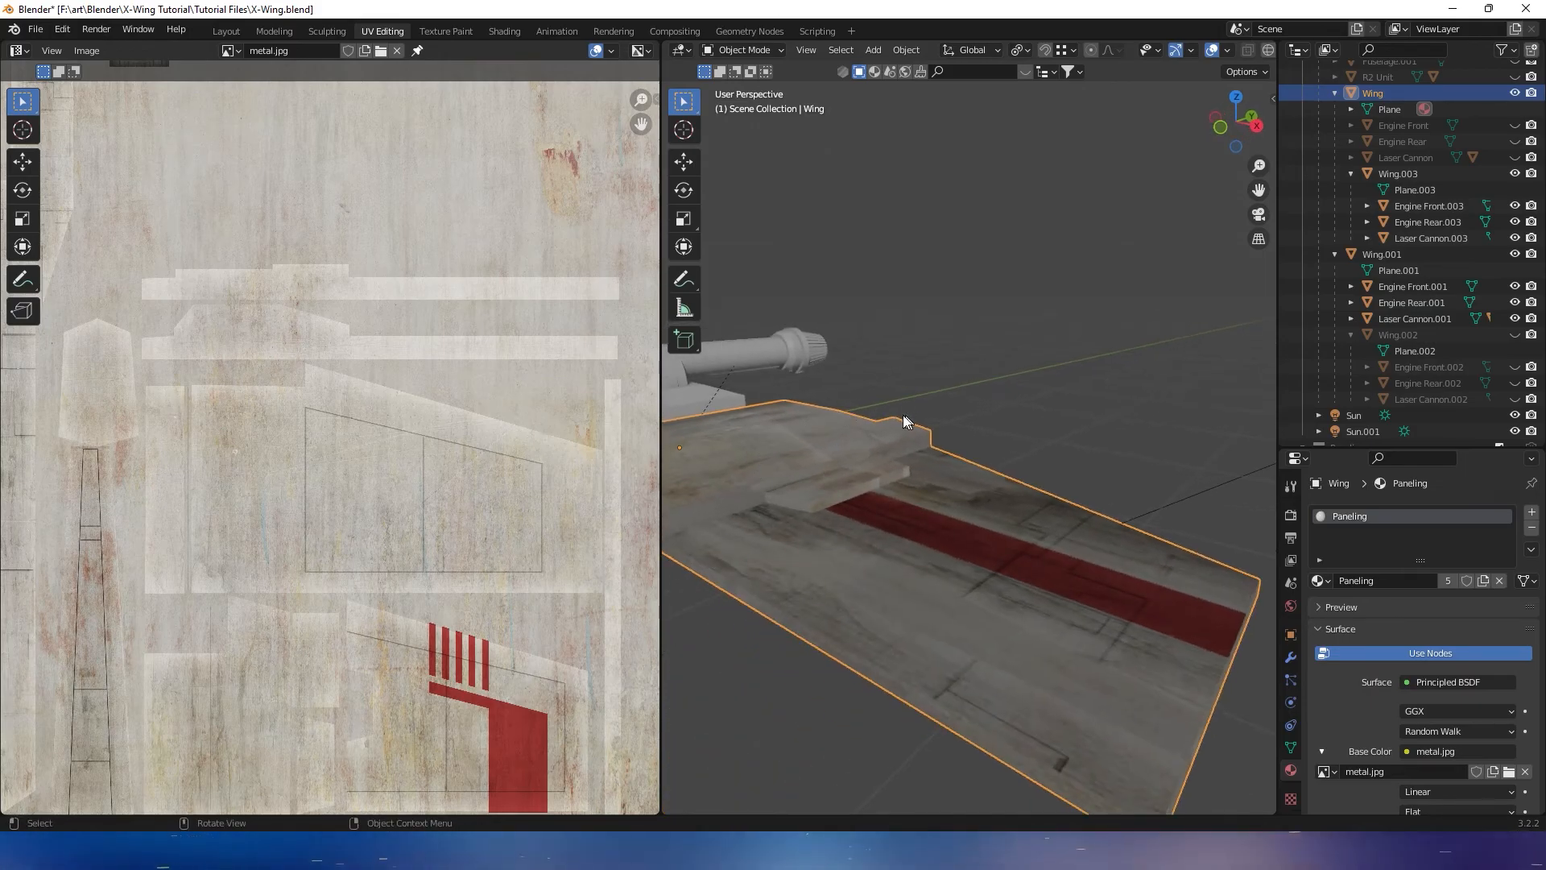
{"action": "middle_click_drag", "start_coordinate": [949, 524], "coordinate": [941, 493]}
Reopen the Wing in Edit Mode and select only the large outer top face that carries the red stripe
{"action": "key", "text": "Tab"}
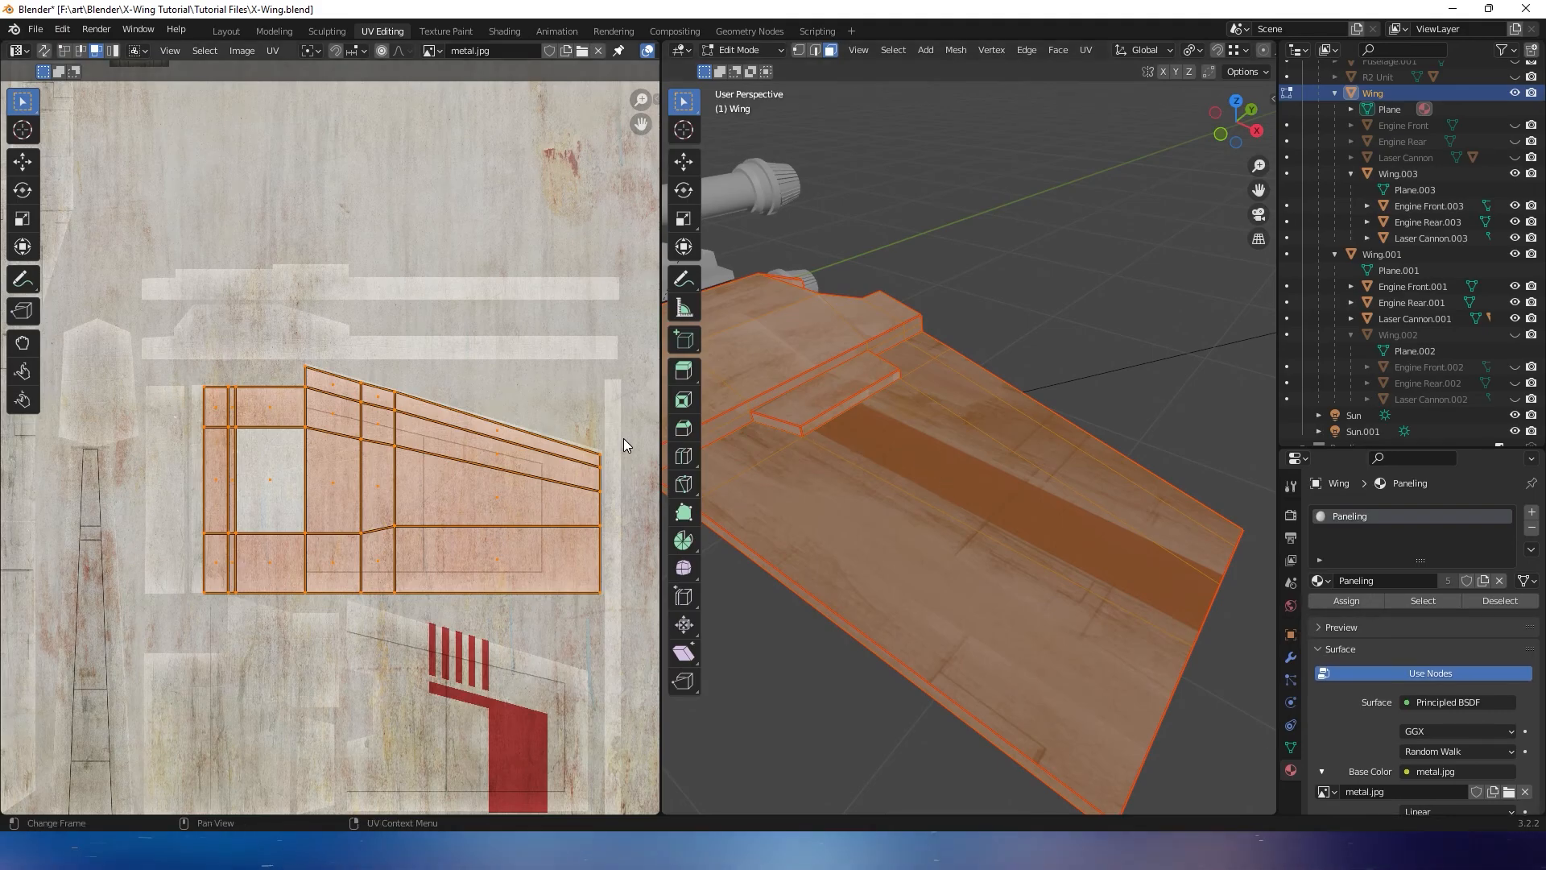
{"action": "scroll", "coordinate": [620, 439], "scroll_direction": "down", "scroll_amount": 7}
{"action": "scroll", "coordinate": [539, 298], "scroll_direction": "up", "scroll_amount": 6}
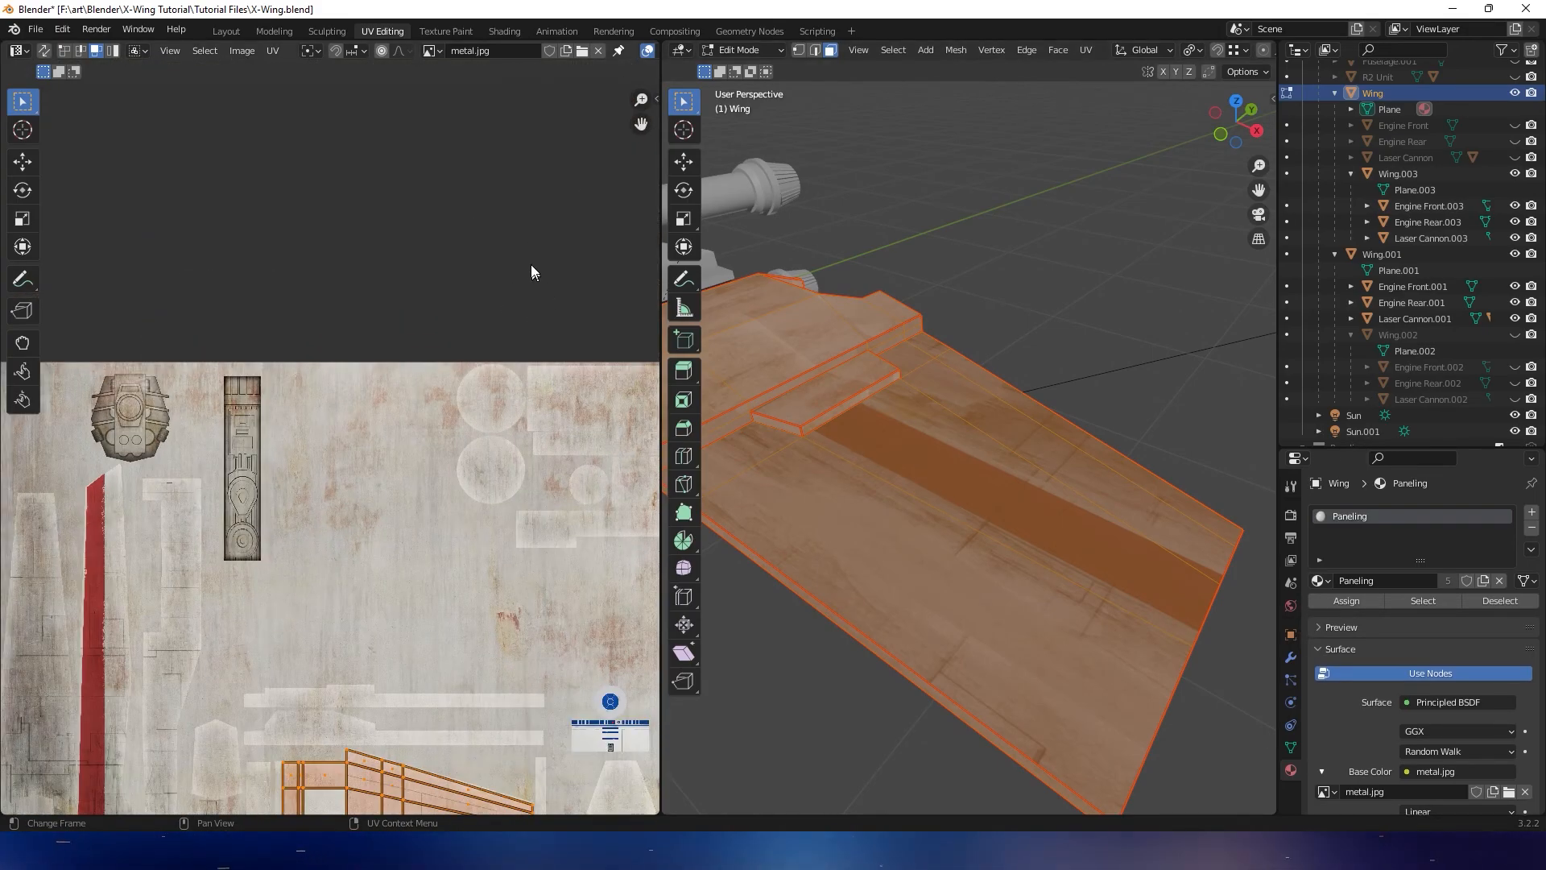
{"action": "middle_click_drag", "start_coordinate": [532, 268], "coordinate": [241, 453], "text": "shift"}
{"action": "left_click_drag", "start_coordinate": [408, 204], "coordinate": [497, 306]}
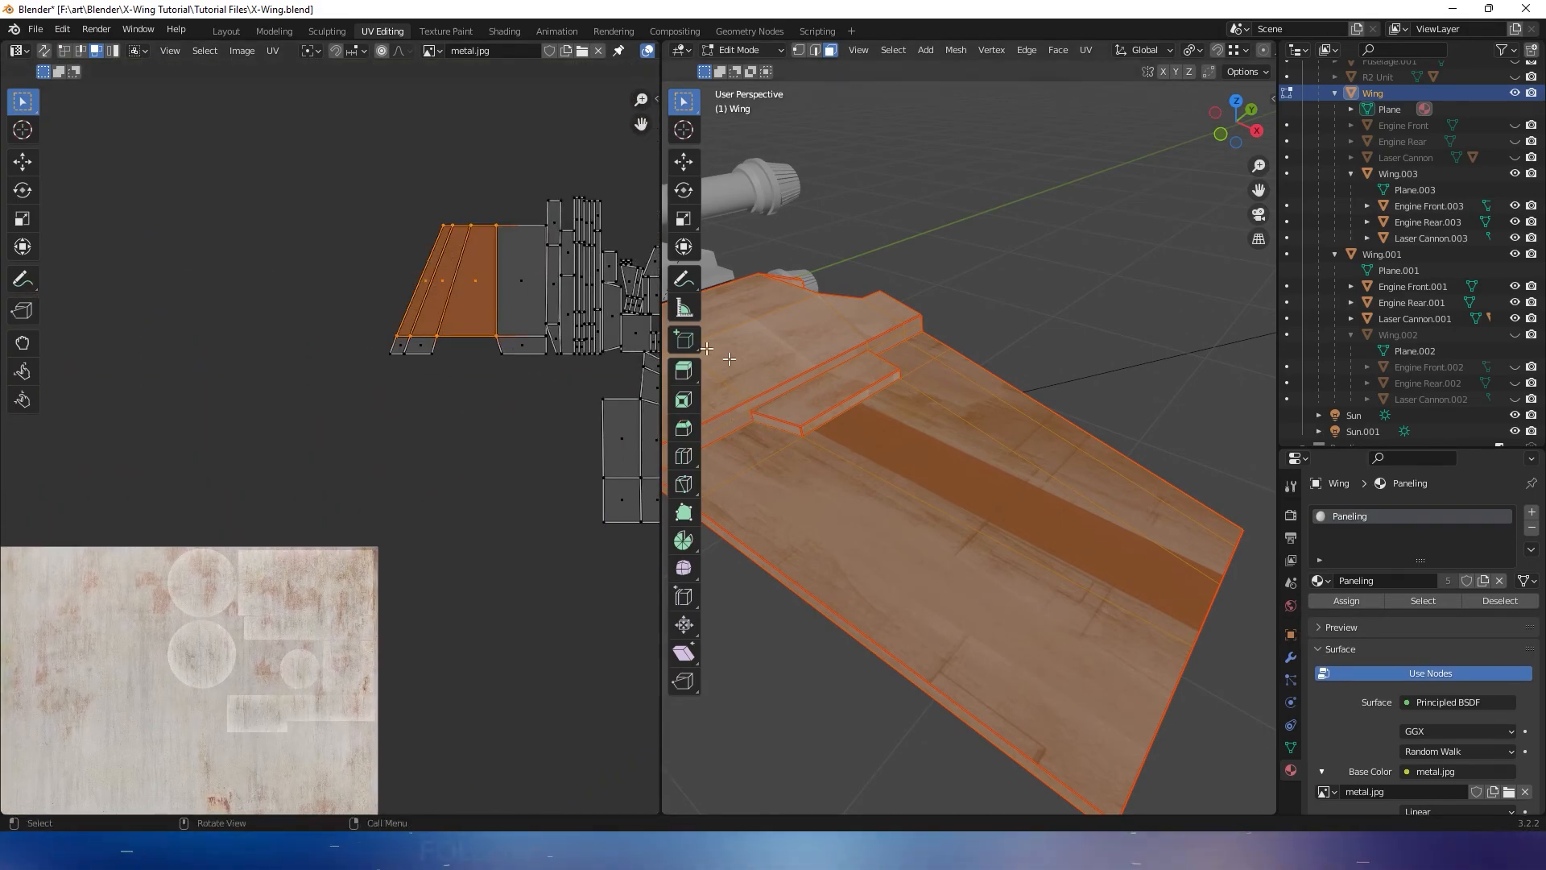
{"action": "scroll", "coordinate": [991, 459], "scroll_direction": "down", "scroll_amount": 2}
{"action": "left_click", "coordinate": [991, 459]}
{"action": "left_click", "coordinate": [1046, 336]}
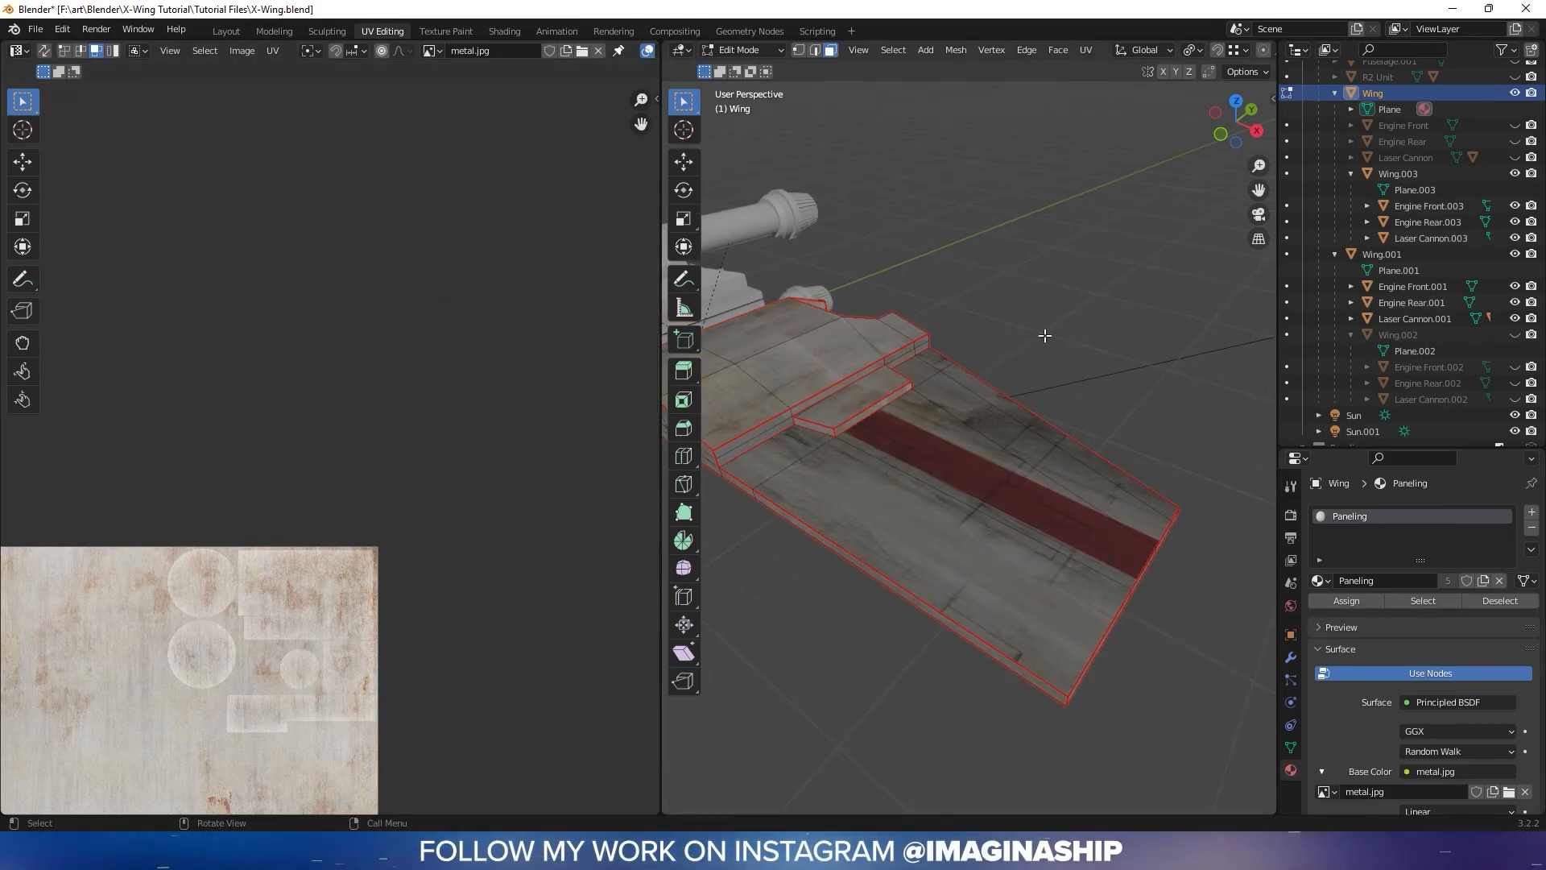
{"action": "left_click", "coordinate": [998, 451]}
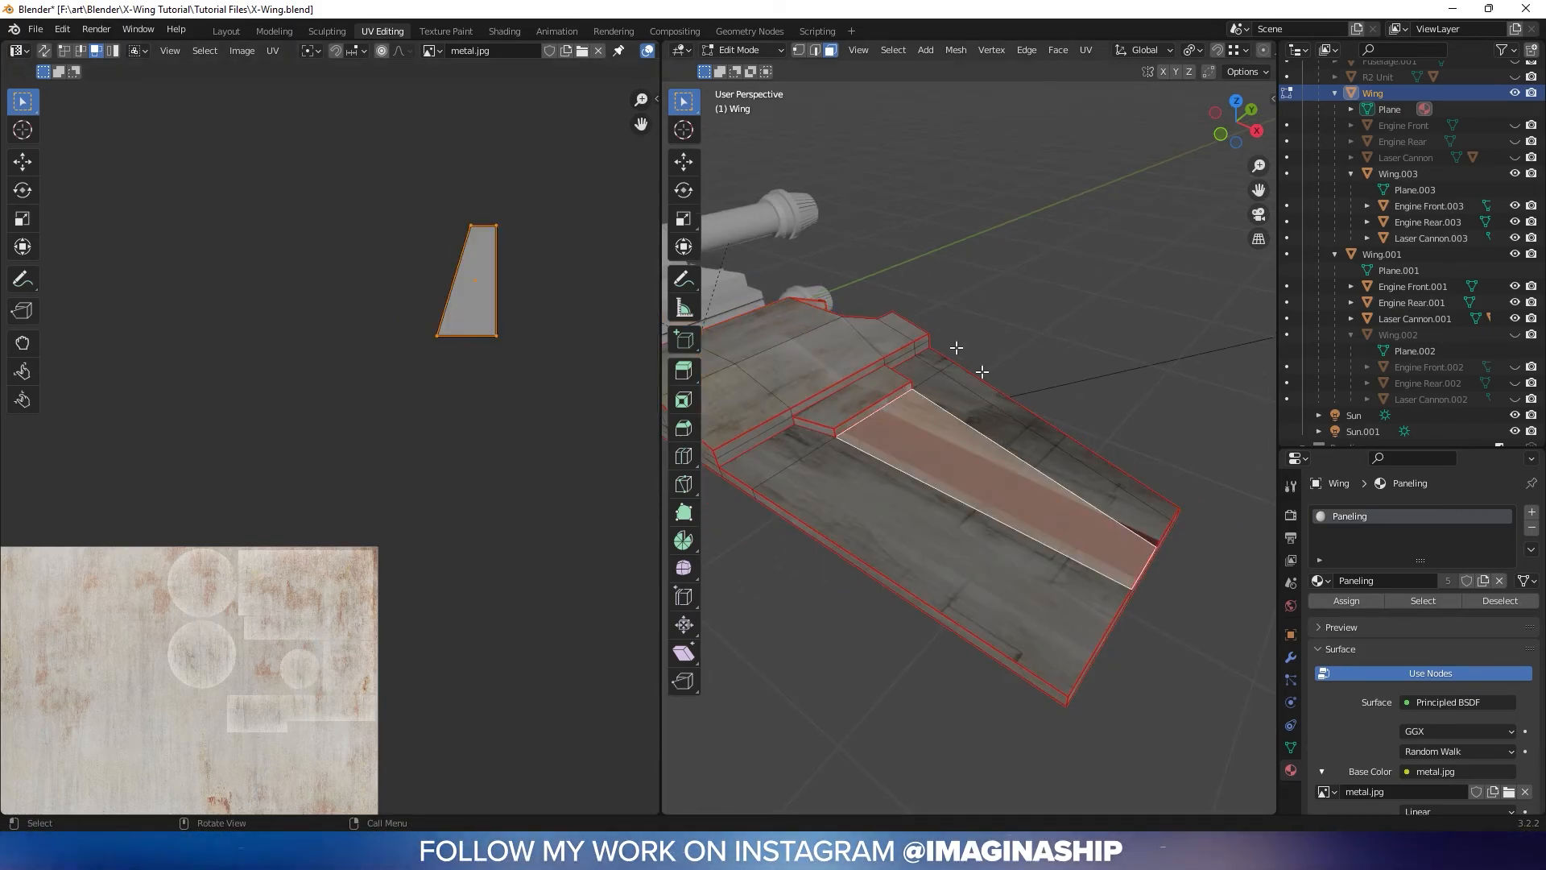
Turn on UV sync selection and select the whole linked UV island of the wing's outer top surface
{"action": "left_click", "coordinate": [46, 52]}
{"action": "left_click", "coordinate": [45, 51]}
{"action": "middle_click_drag", "start_coordinate": [215, 258], "coordinate": [279, 77]}
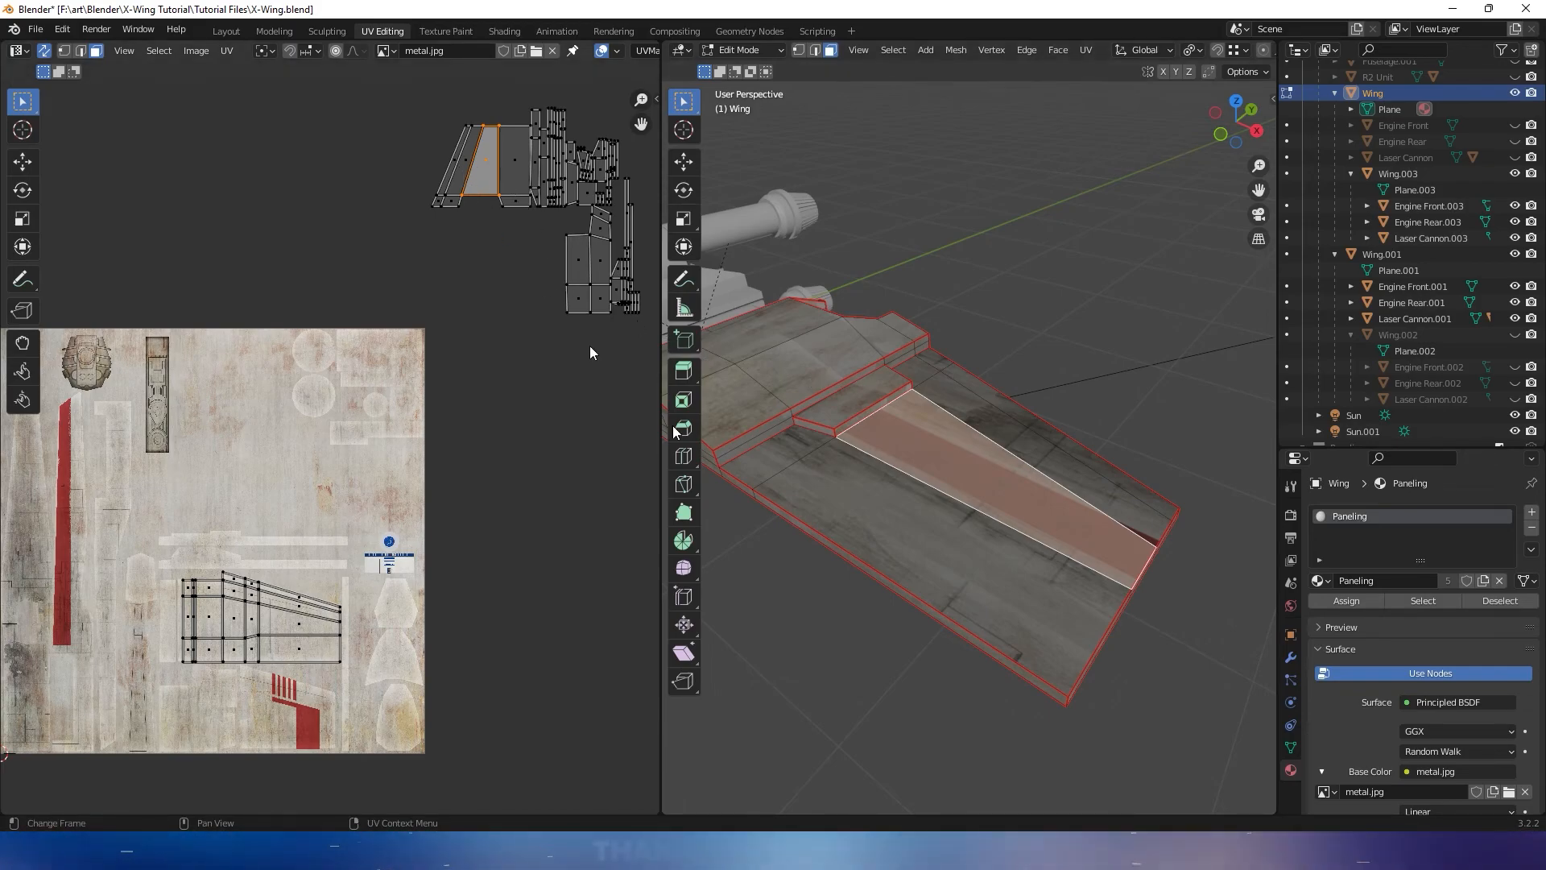
{"action": "left_click", "coordinate": [918, 521]}
{"action": "left_click", "coordinate": [1002, 435], "text": "ctrl"}
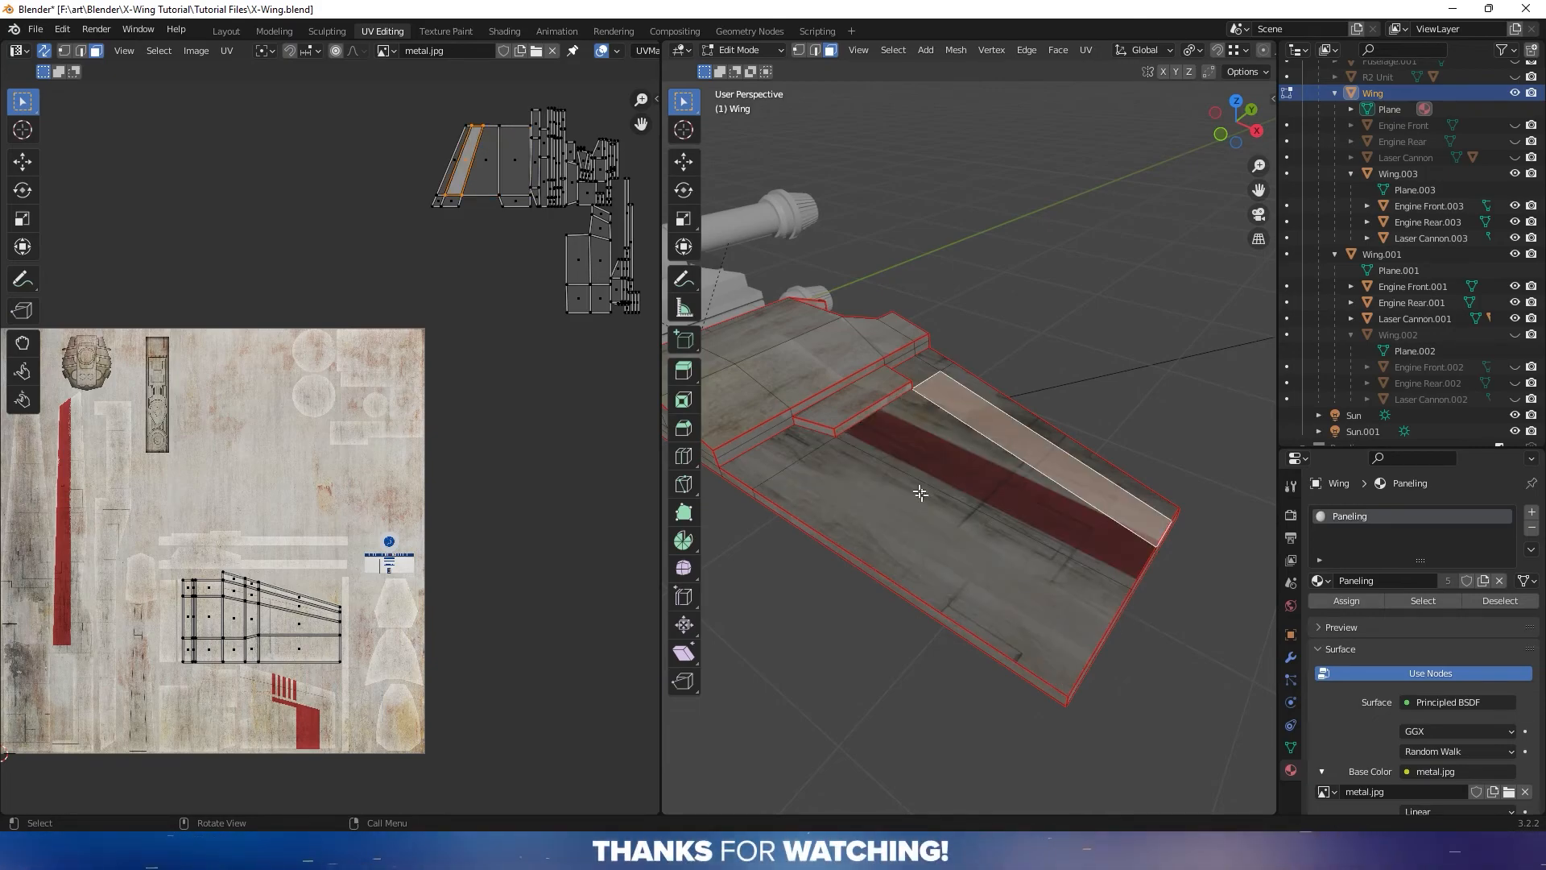
{"action": "left_click_drag", "start_coordinate": [993, 497], "coordinate": [993, 498]}
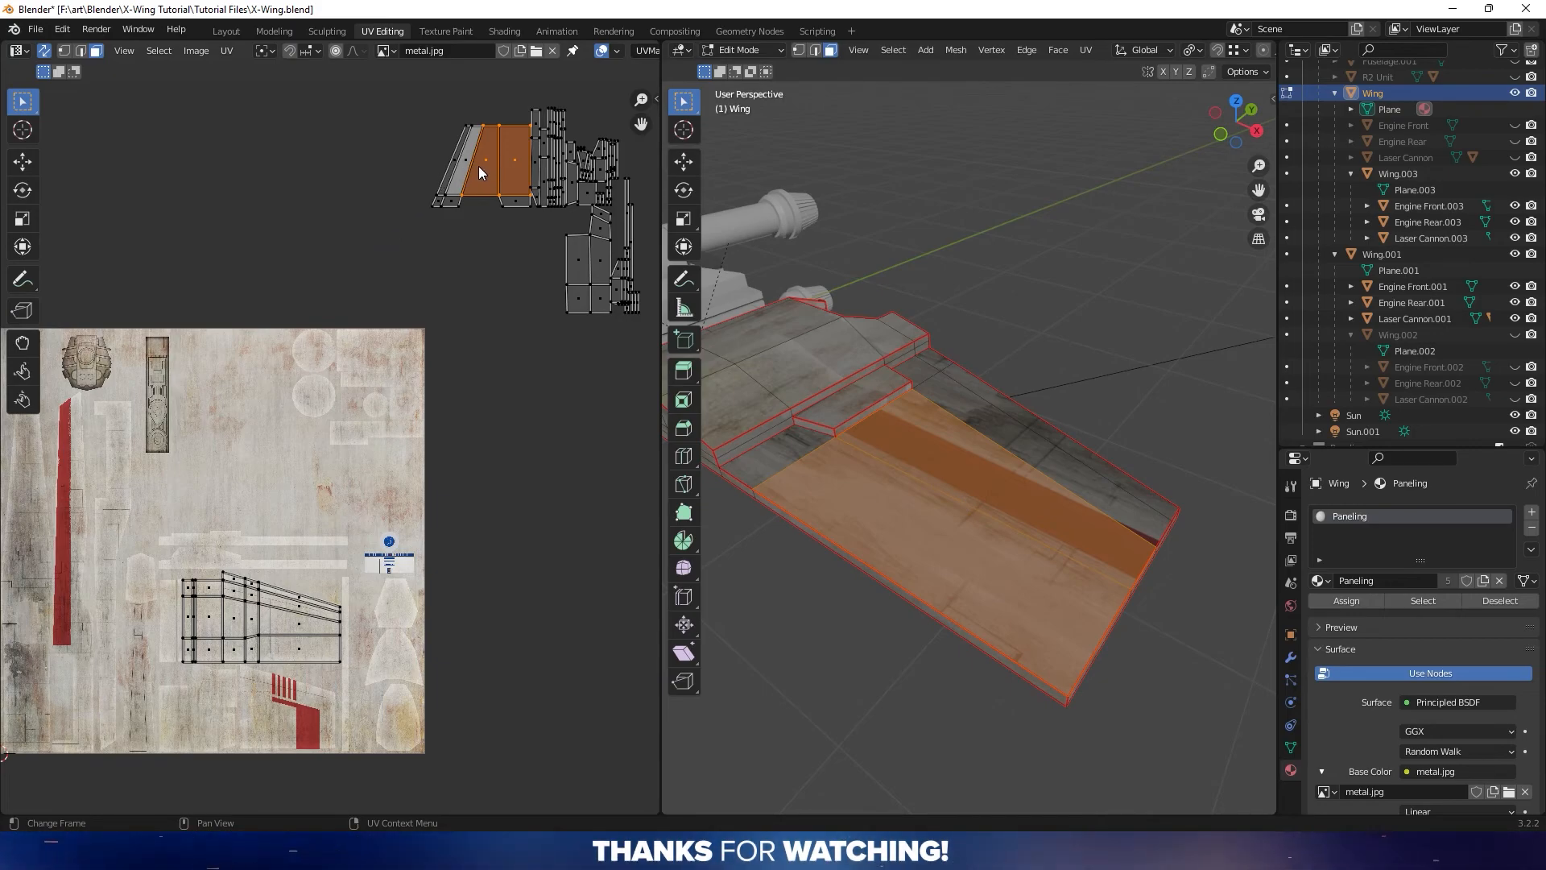
{"action": "key", "text": "l"}
Move the top-surface island onto the red-striped wing drawing on metal.jpg and rotate it a quarter turn clockwise
{"action": "key", "text": "g"}
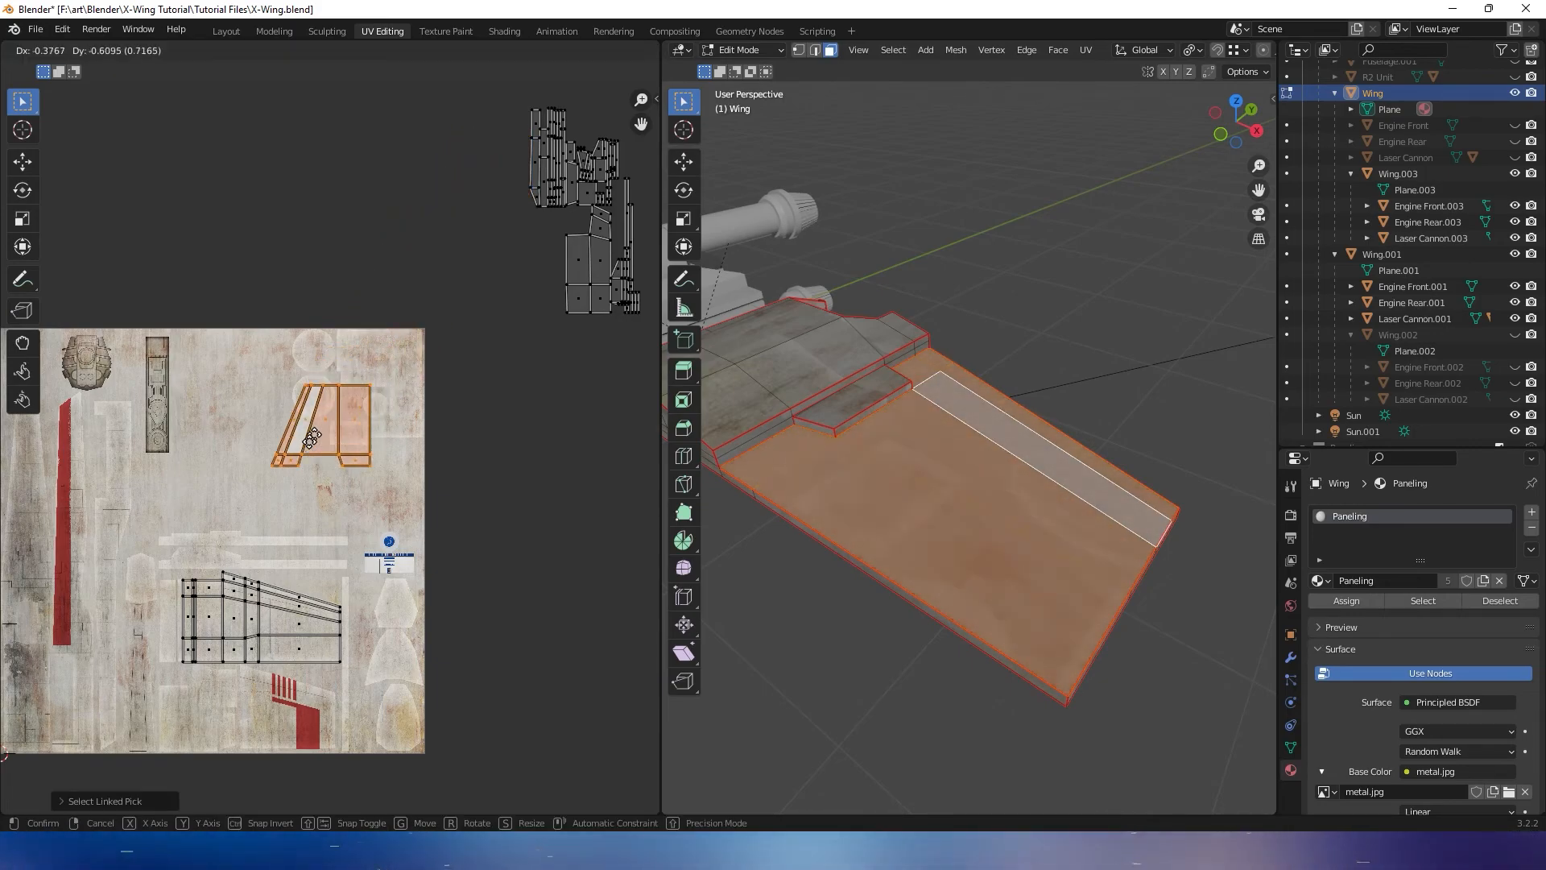
{"action": "left_click", "coordinate": [253, 717]}
{"action": "middle_click_drag", "start_coordinate": [252, 716], "coordinate": [355, 402]}
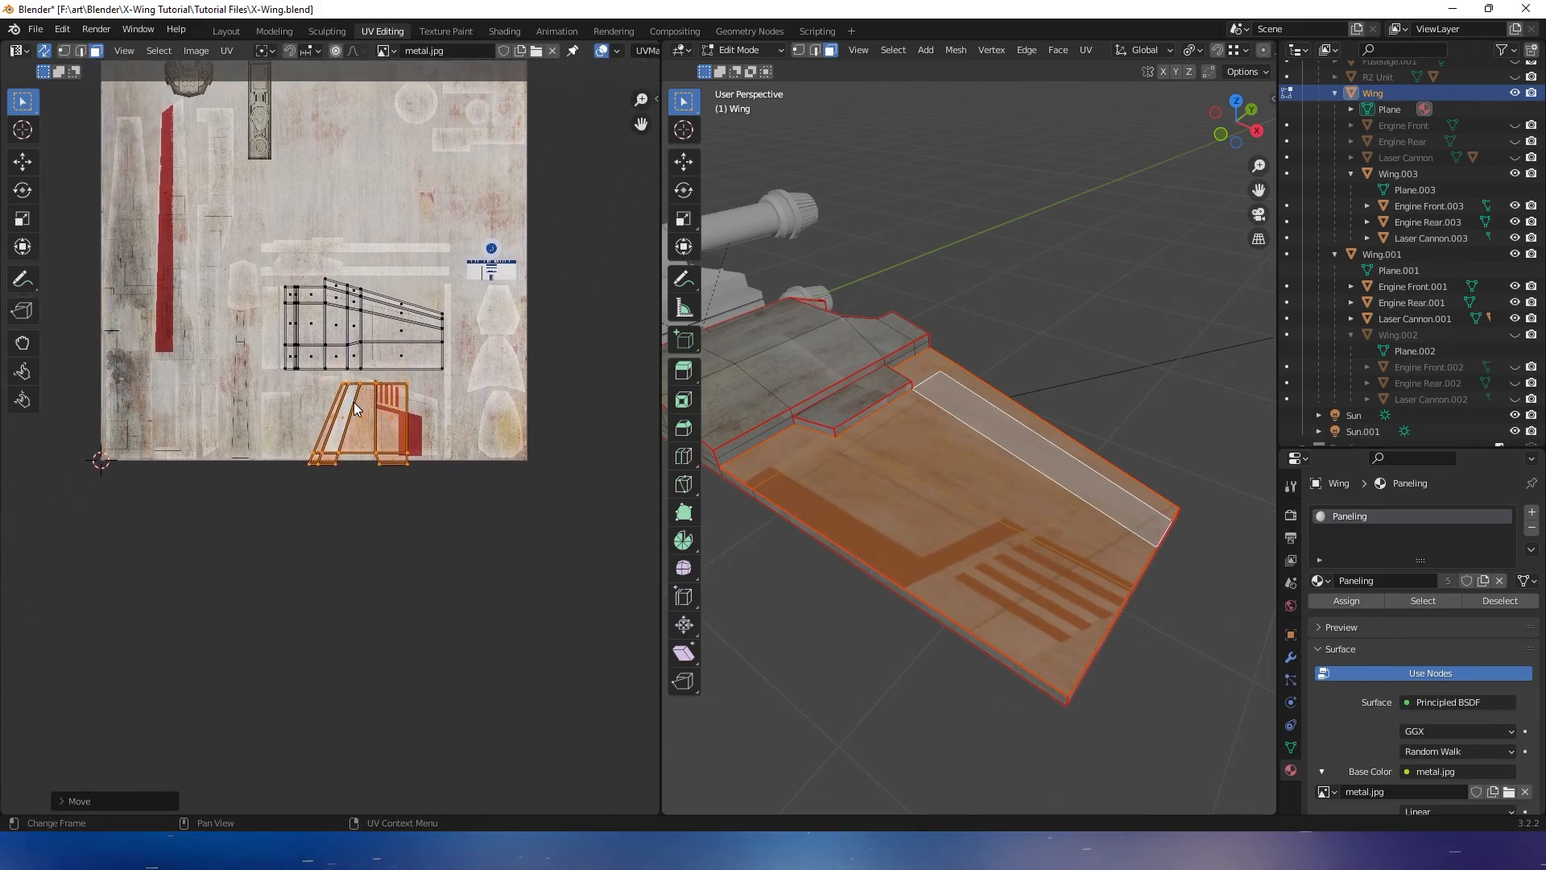
{"action": "scroll", "coordinate": [354, 407], "scroll_direction": "up", "scroll_amount": 3}
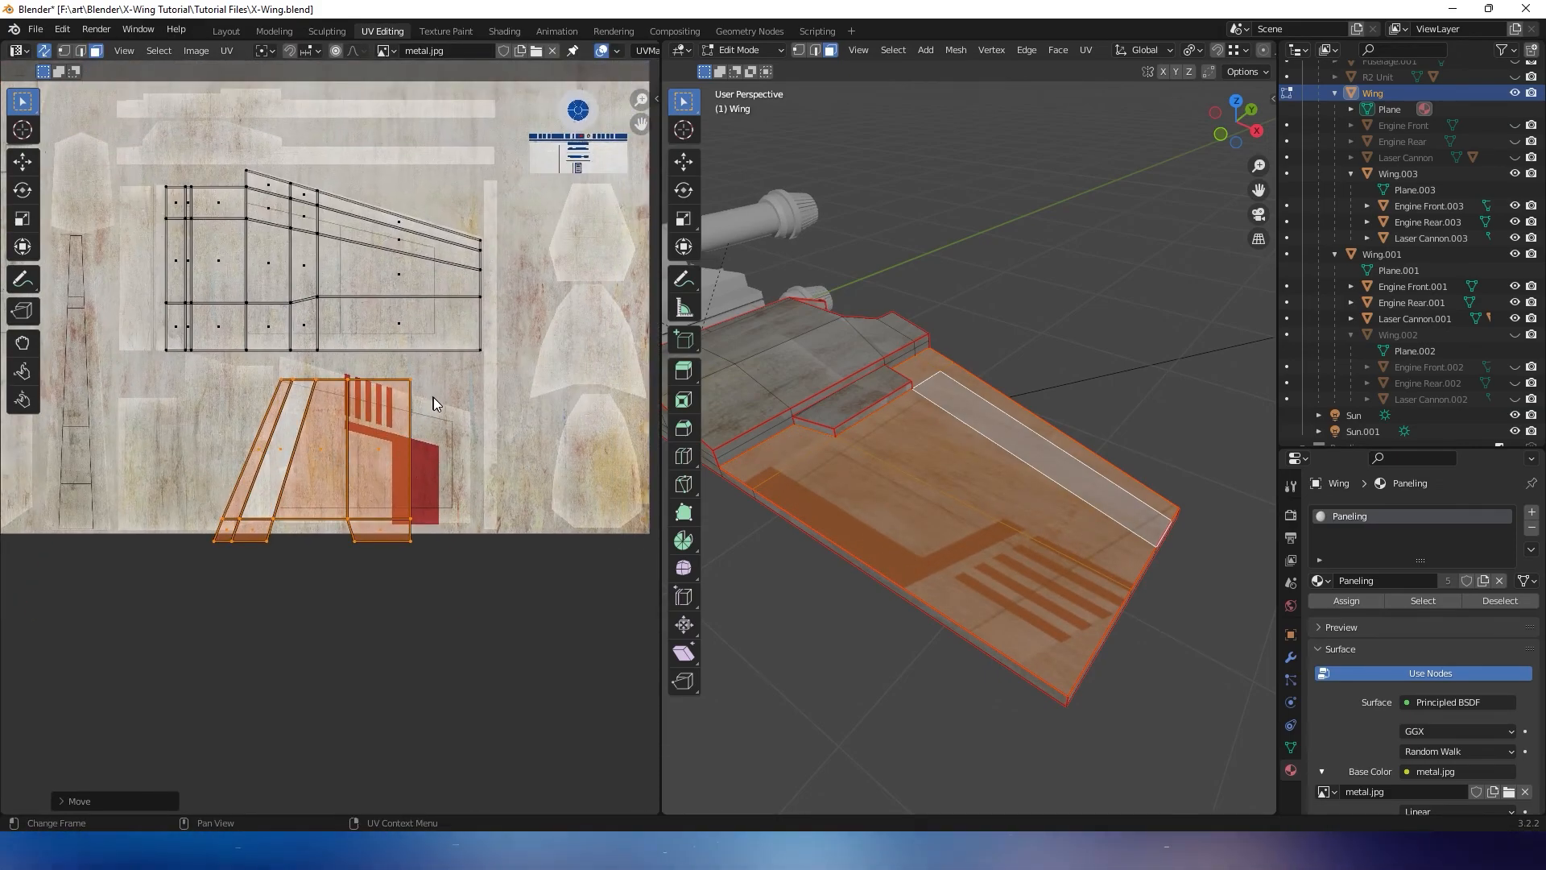
{"action": "key", "text": "r"}
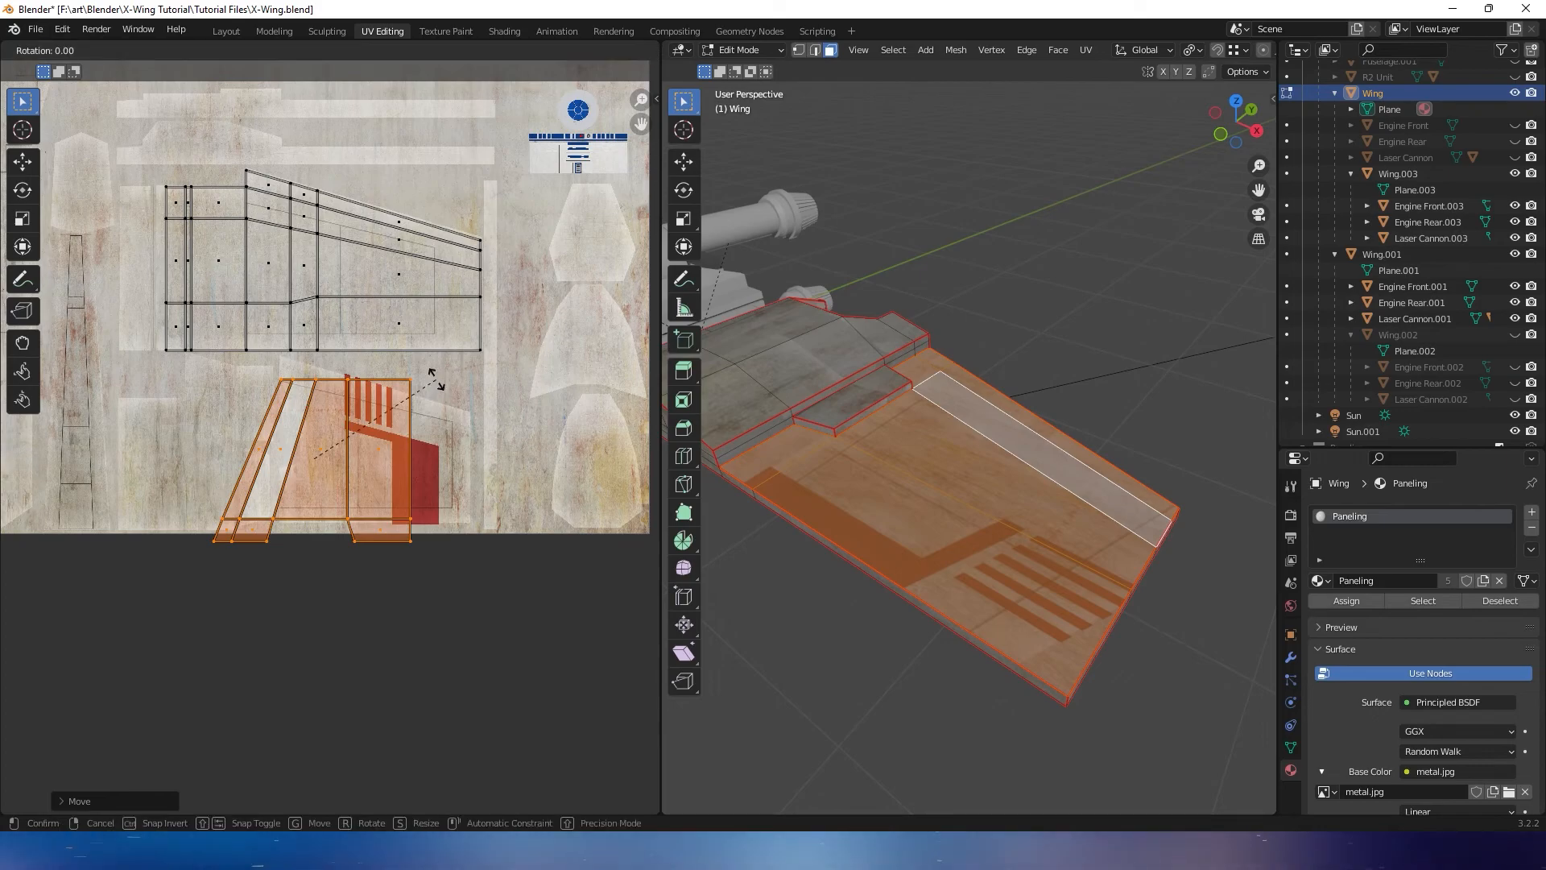
{"action": "left_click", "coordinate": [372, 554]}
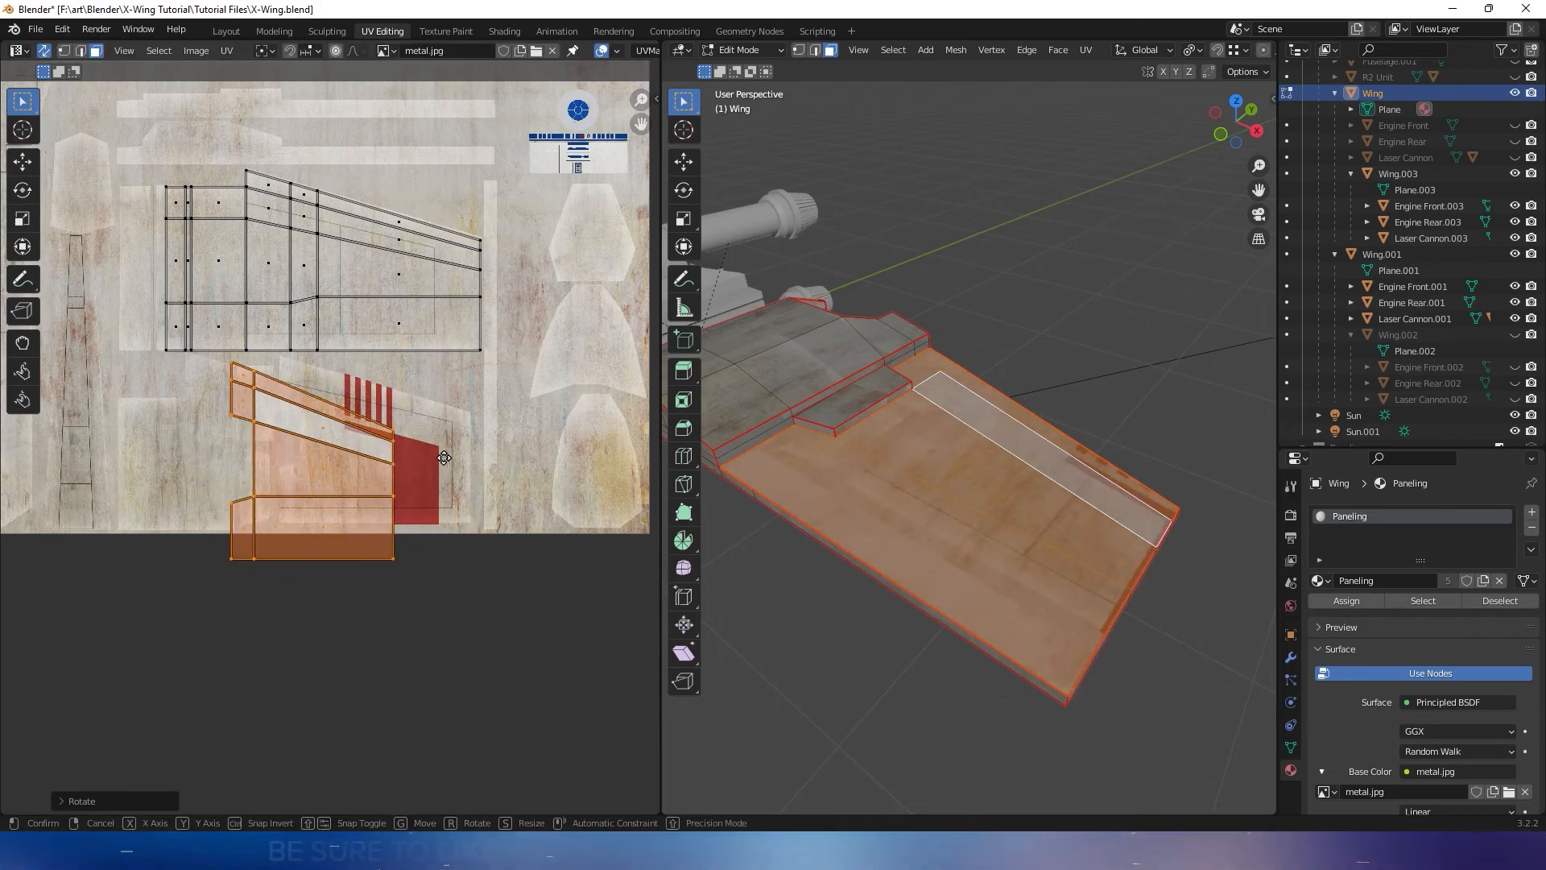
Place the top-surface island over the red stripes and shrink it along Y to about 0.76, centring it on the drawing
{"action": "key", "text": "g"}
{"action": "left_click", "coordinate": [495, 440]}
{"action": "scroll", "coordinate": [494, 440], "scroll_direction": "up", "scroll_amount": 1}
{"action": "scroll", "coordinate": [495, 439], "scroll_direction": "up", "scroll_amount": 2}
{"action": "scroll", "coordinate": [548, 440], "scroll_direction": "down", "scroll_amount": 1}
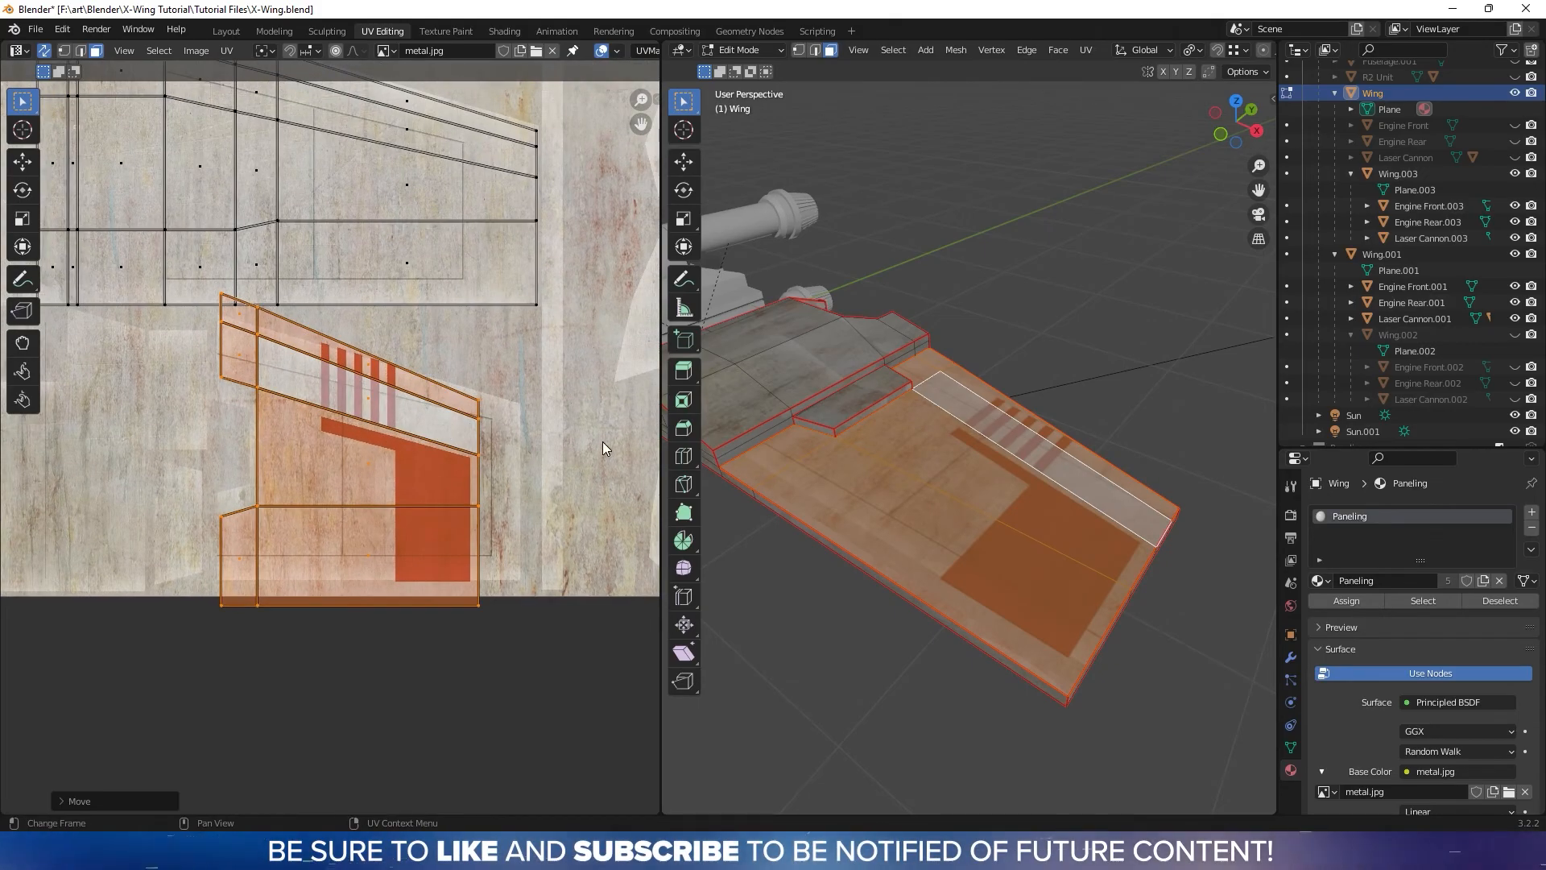
{"action": "key", "text": "s"}
{"action": "key", "text": "y"}
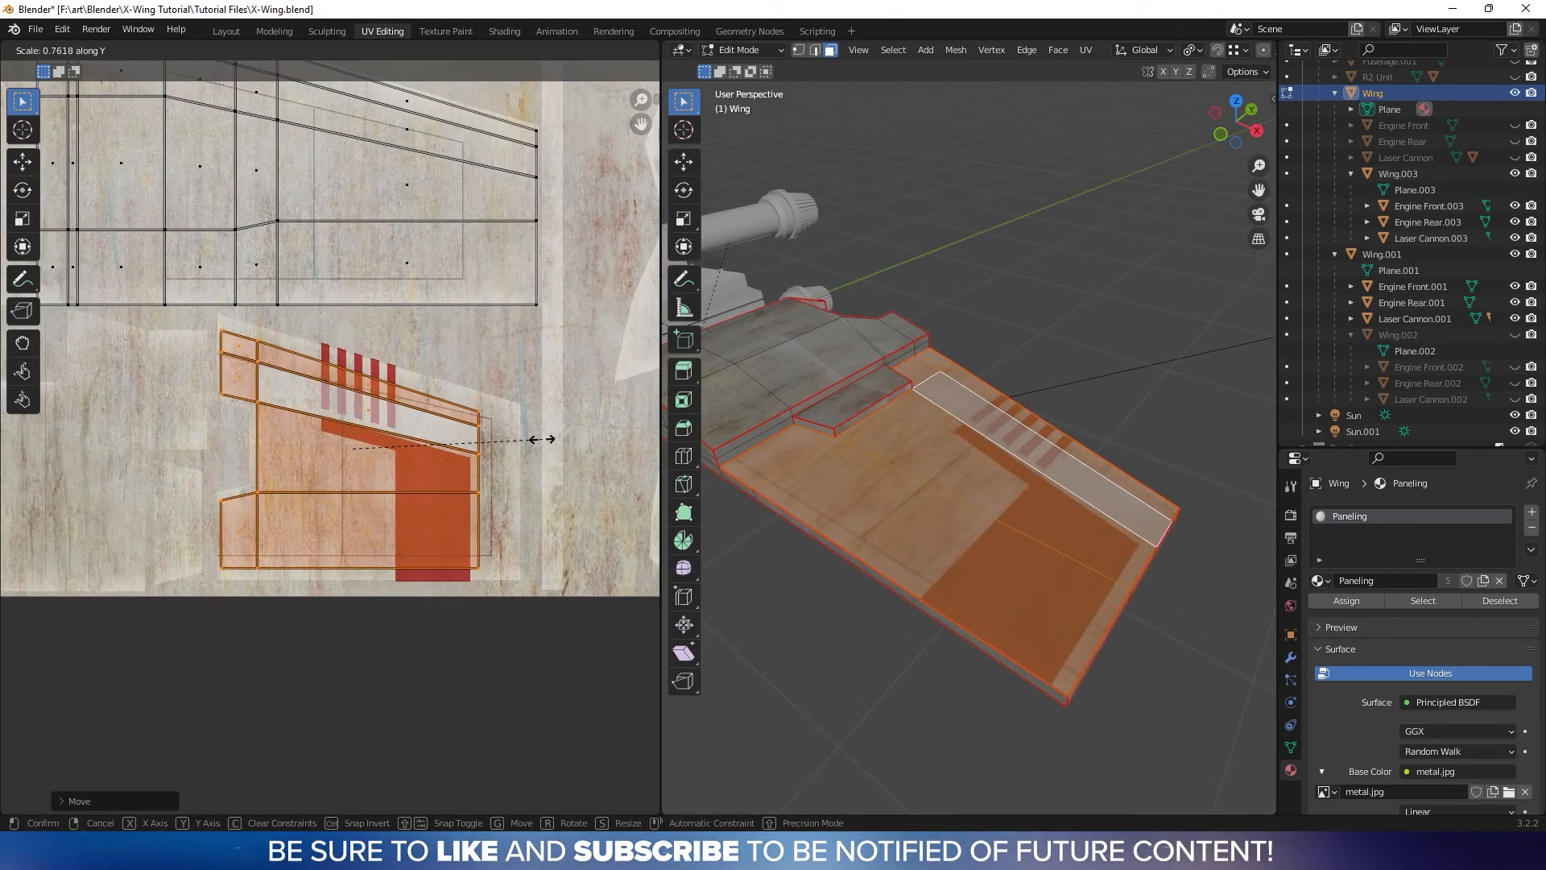
{"action": "left_click", "coordinate": [541, 439]}
{"action": "key", "text": "g"}
{"action": "left_click", "coordinate": [563, 440]}
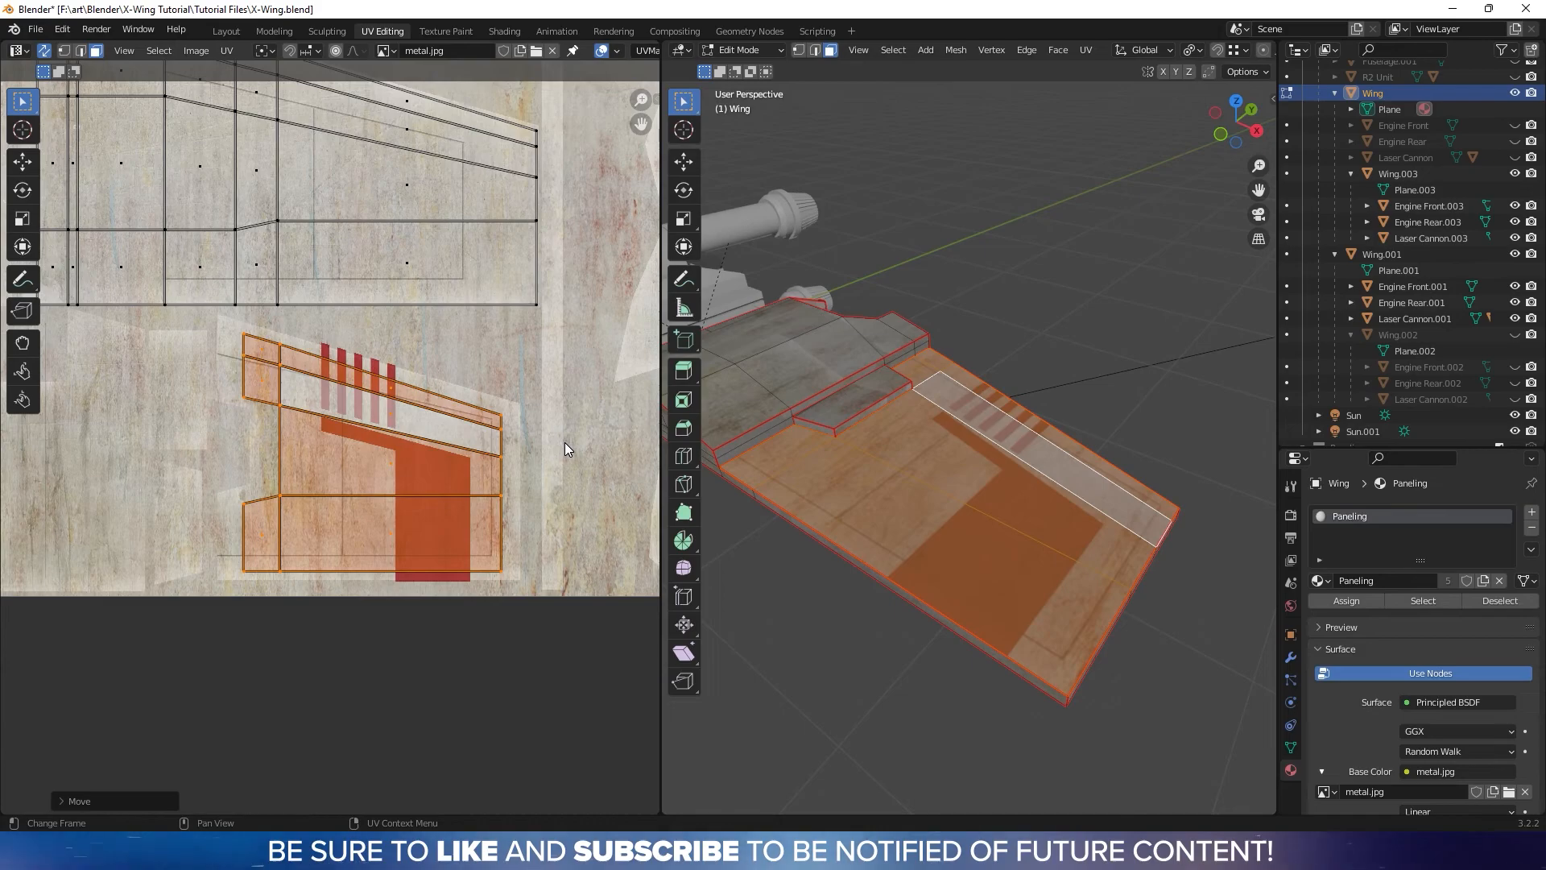
Enlarge the top-surface island, widen it slightly along X and fit its edges to the red-striped wing outline
{"action": "key", "text": "s"}
{"action": "left_click", "coordinate": [583, 438]}
{"action": "key", "text": "s"}
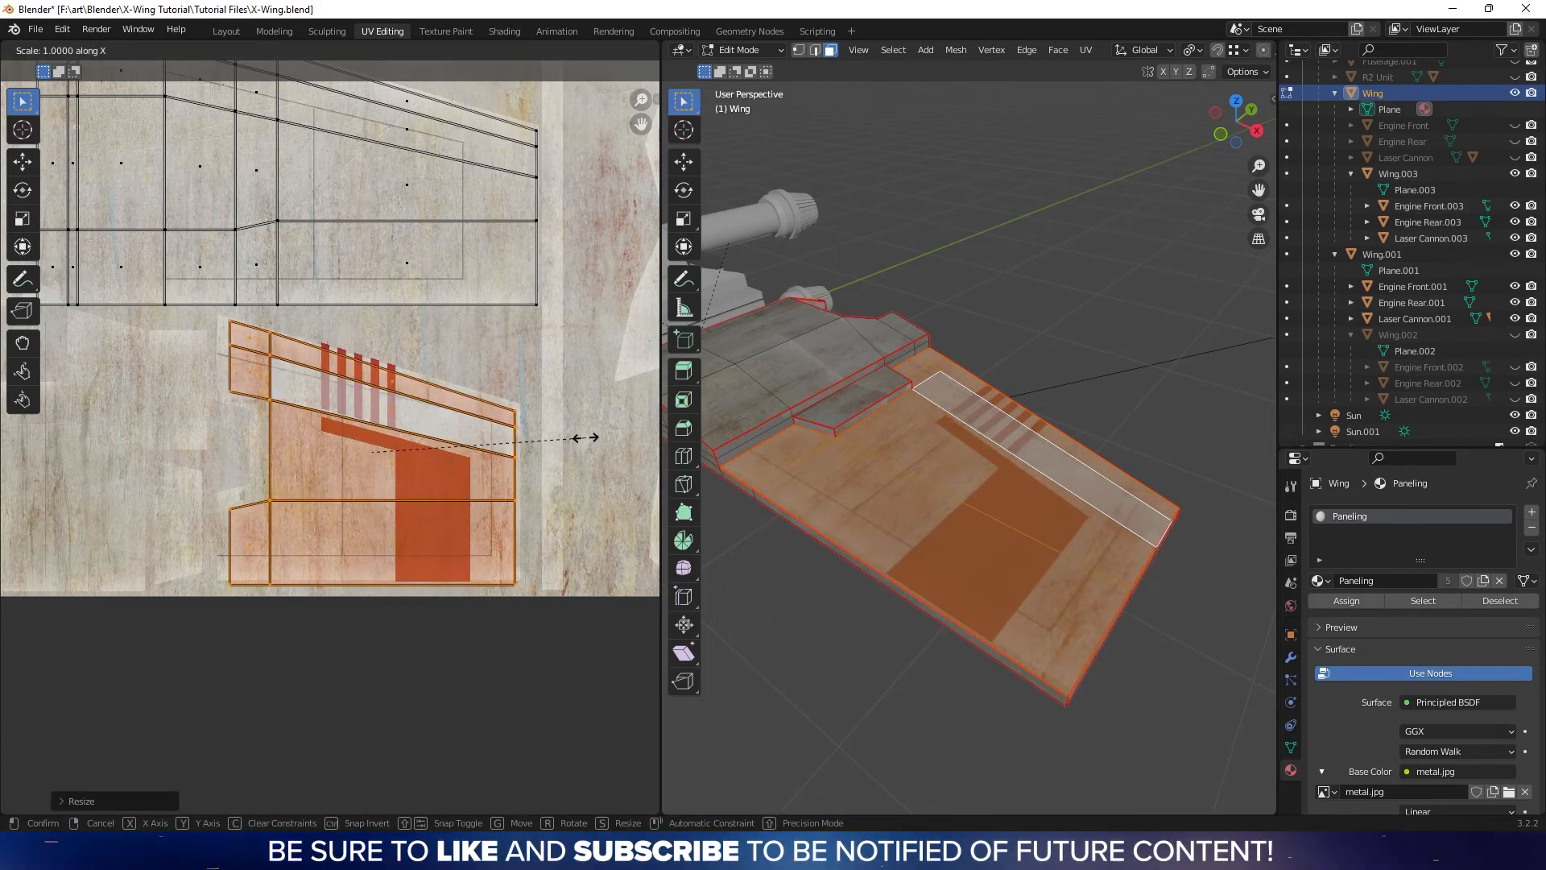
{"action": "left_click", "coordinate": [596, 440]}
{"action": "key", "text": "g"}
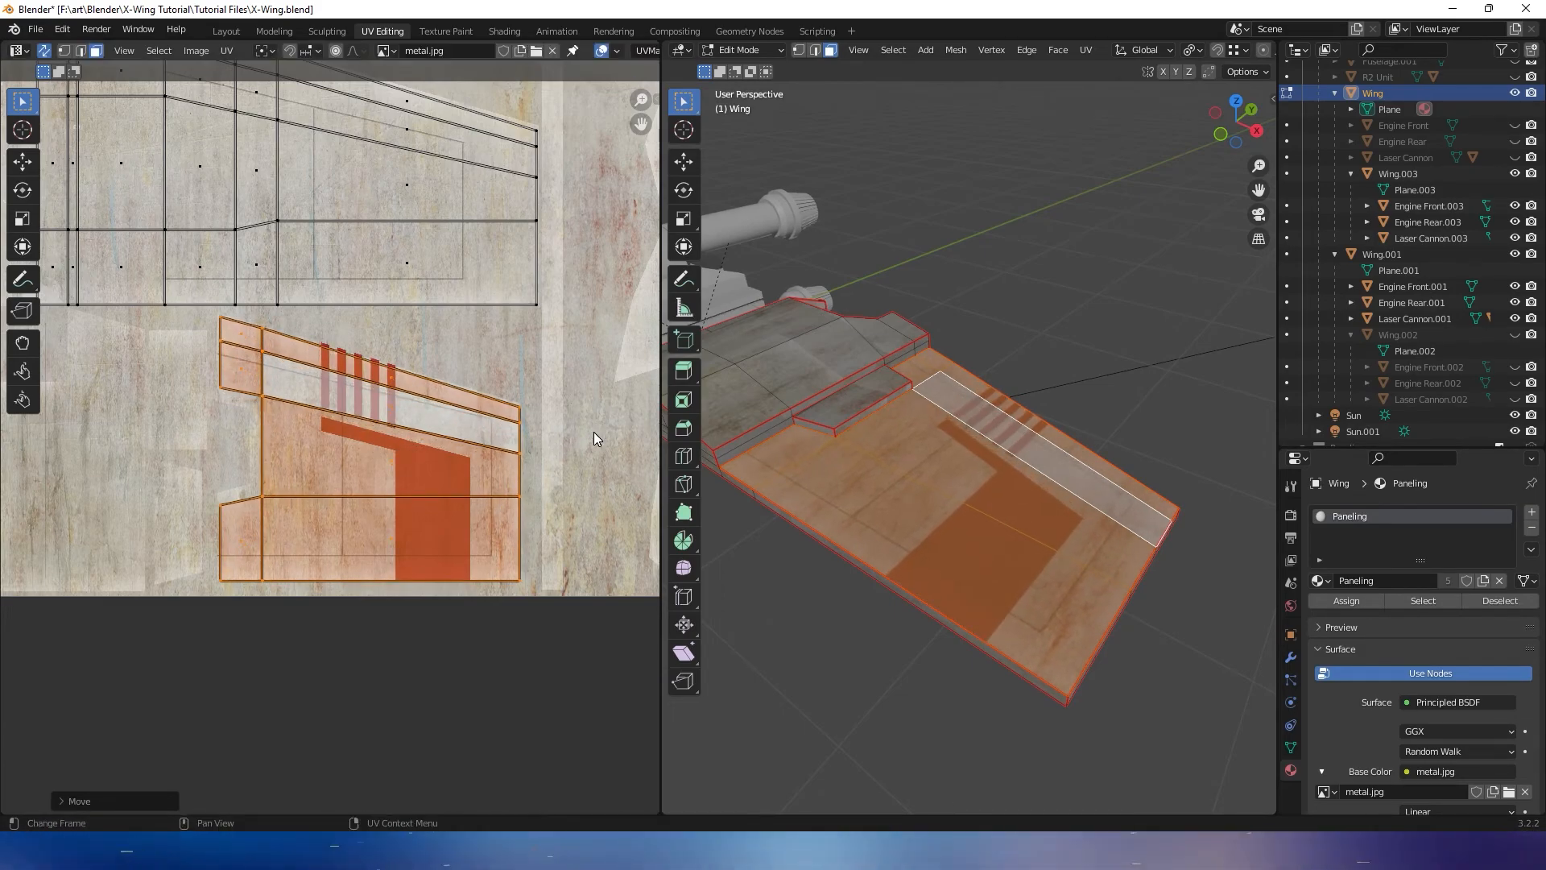
{"action": "left_click", "coordinate": [593, 432]}
{"action": "key", "text": "s"}
{"action": "left_click", "coordinate": [628, 428]}
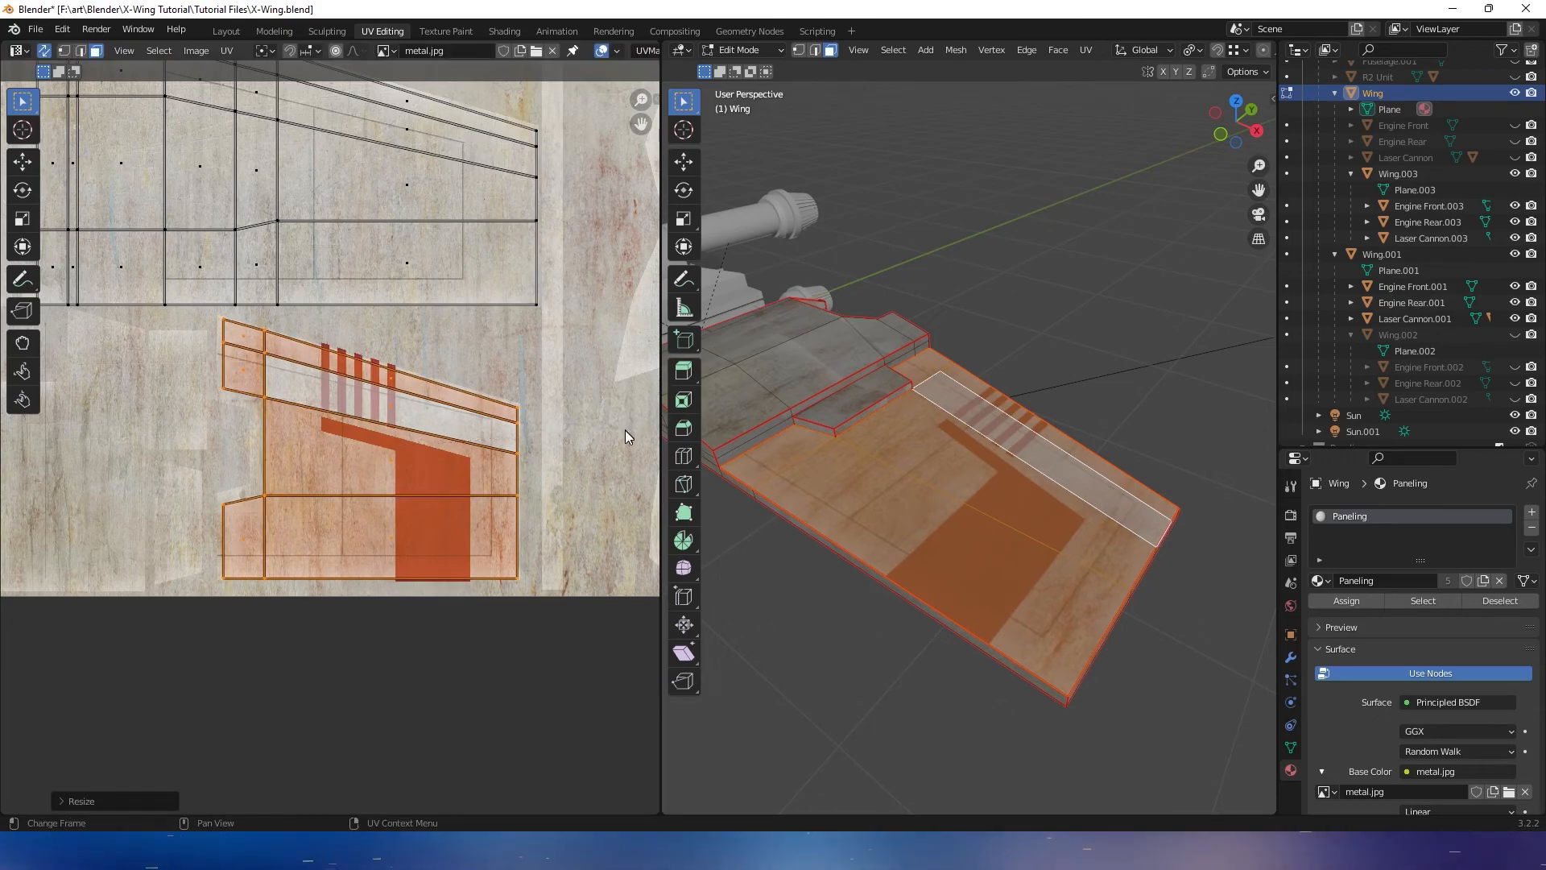
Leave Edit Mode and examine the red markings on top of the wing and its untextured side
{"action": "key", "text": "Tab"}
{"action": "middle_click_drag", "start_coordinate": [959, 403], "coordinate": [1044, 382]}
{"action": "middle_click_drag", "start_coordinate": [940, 442], "coordinate": [1001, 415]}
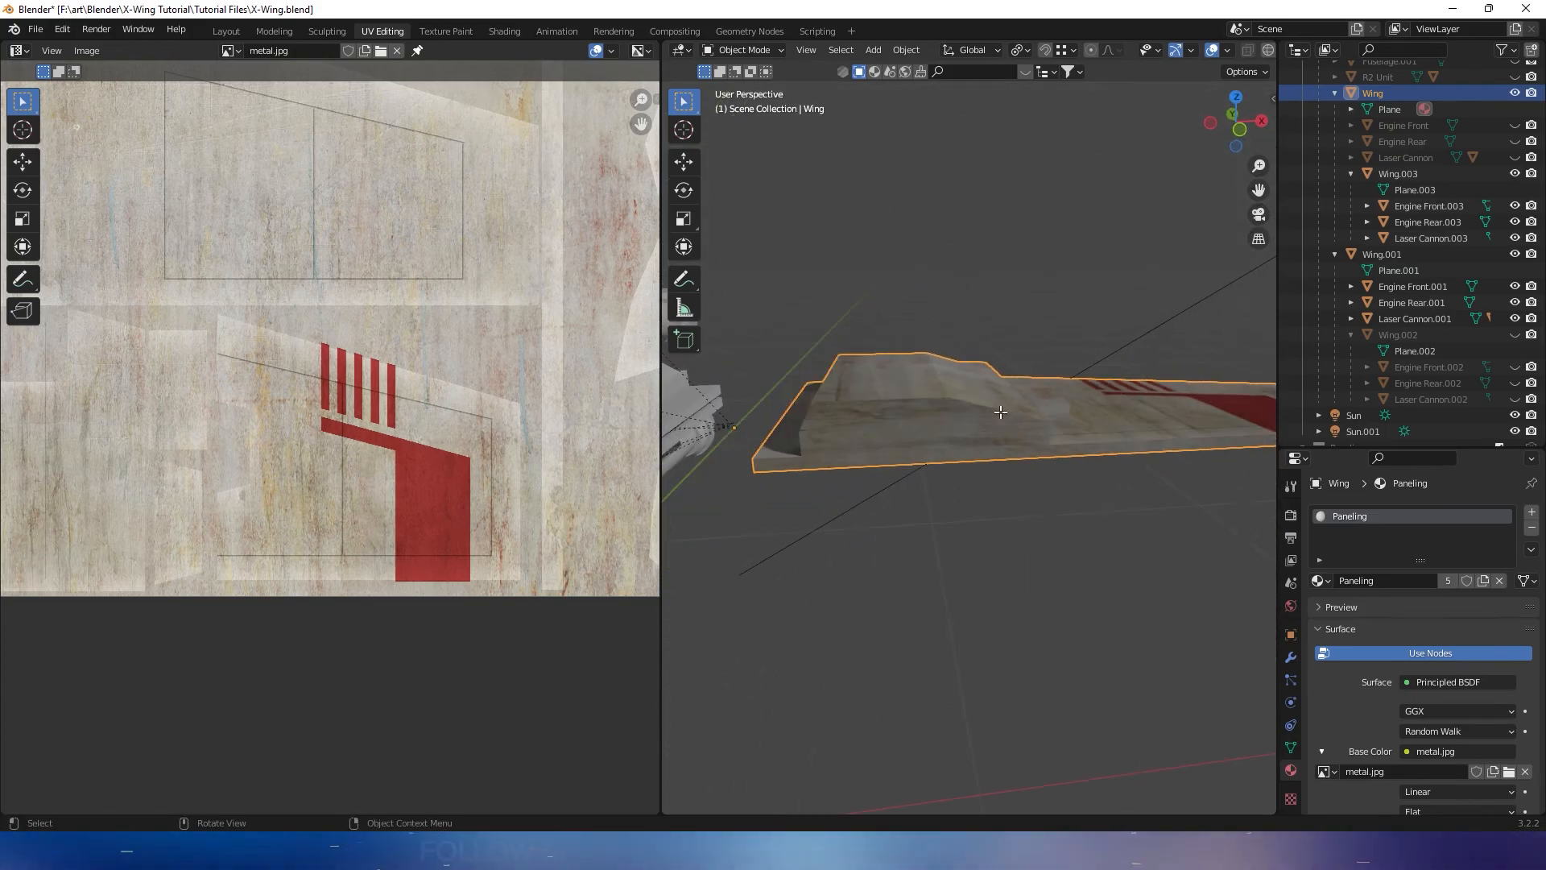
Reopen the Wing in Edit Mode and select the linked UV island of its side, starting from the raised block's side face
{"action": "key", "text": "Tab"}
{"action": "left_click", "coordinate": [875, 413]}
{"action": "middle_click_drag", "start_coordinate": [557, 318], "coordinate": [345, 543]}
{"action": "scroll", "coordinate": [345, 543], "scroll_direction": "down", "scroll_amount": 6}
{"action": "middle_click_drag", "start_coordinate": [492, 310], "coordinate": [412, 515]}
{"action": "scroll", "coordinate": [427, 498], "scroll_direction": "up", "scroll_amount": 4}
{"action": "middle_click_drag", "start_coordinate": [463, 441], "coordinate": [210, 572]}
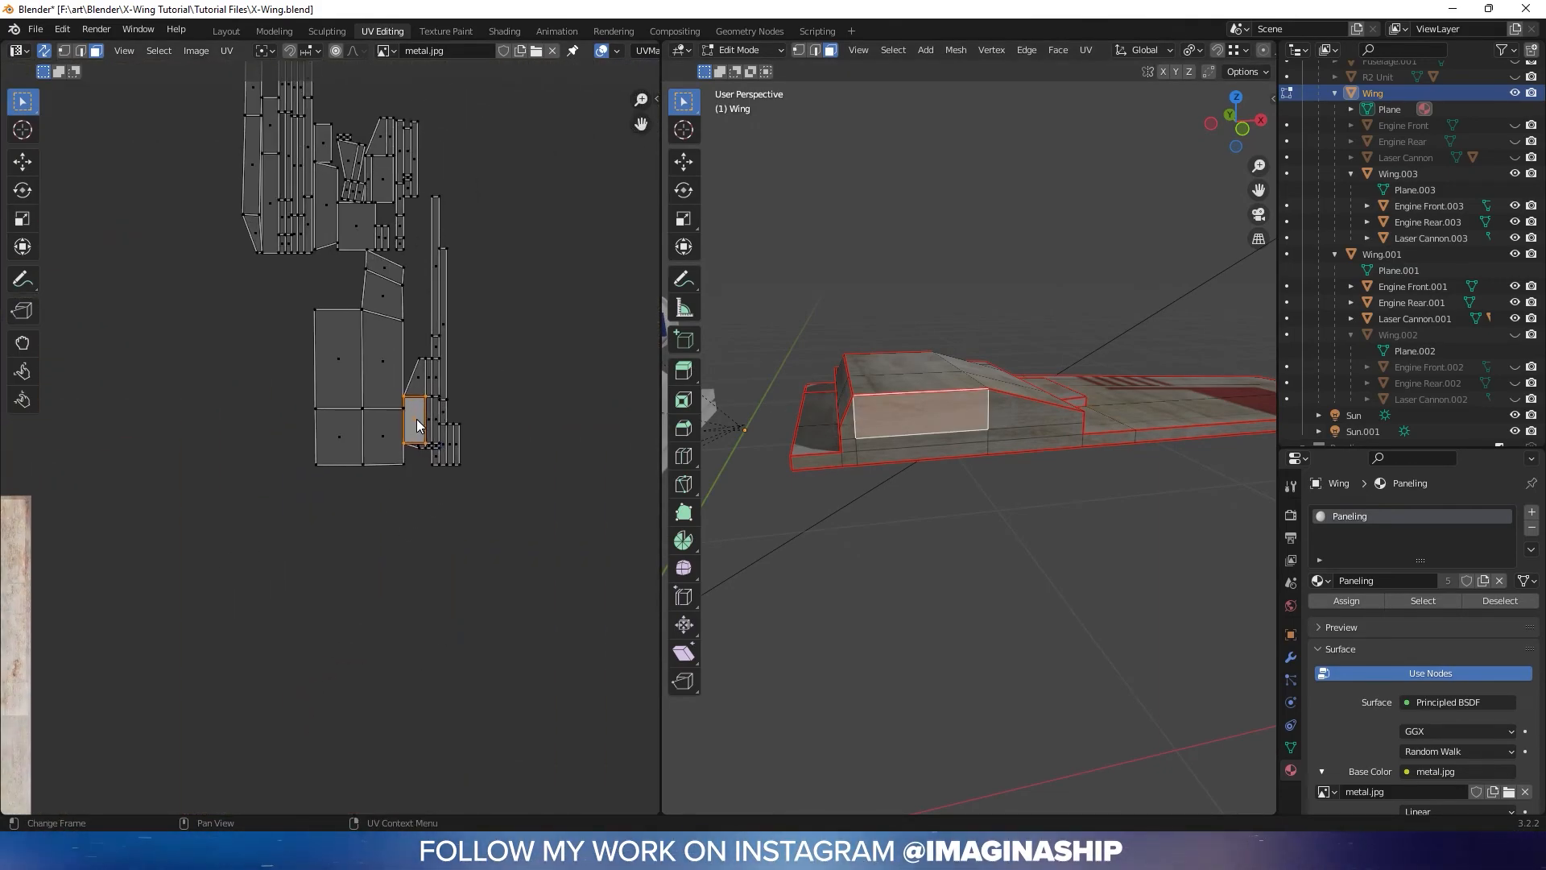
{"action": "key", "text": "l"}
Move the side island onto metal.jpg, just above the light horizontal strip drawings
{"action": "key", "text": "g"}
{"action": "left_click", "coordinate": [226, 692]}
{"action": "middle_click_drag", "start_coordinate": [236, 662], "coordinate": [562, 264]}
{"action": "scroll", "coordinate": [376, 373], "scroll_direction": "down", "scroll_amount": 1}
{"action": "key", "text": "g"}
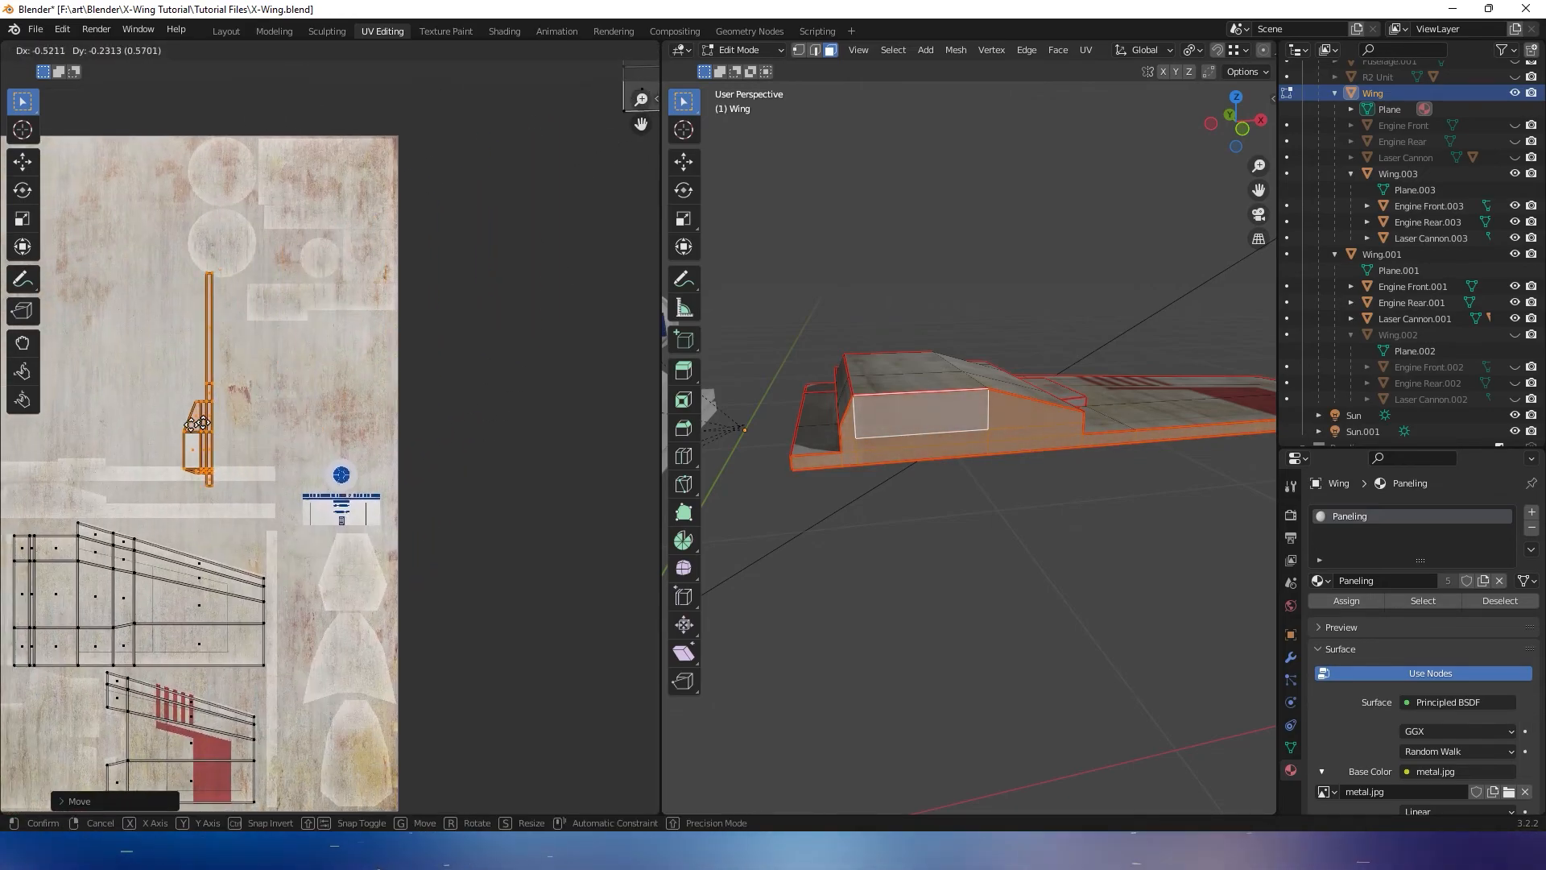
{"action": "left_click", "coordinate": [166, 433]}
{"action": "middle_click_drag", "start_coordinate": [166, 434], "coordinate": [407, 419]}
Rotate the side island a quarter turn clockwise and place it over the lower light strip above the wing outline
{"action": "key", "text": "r"}
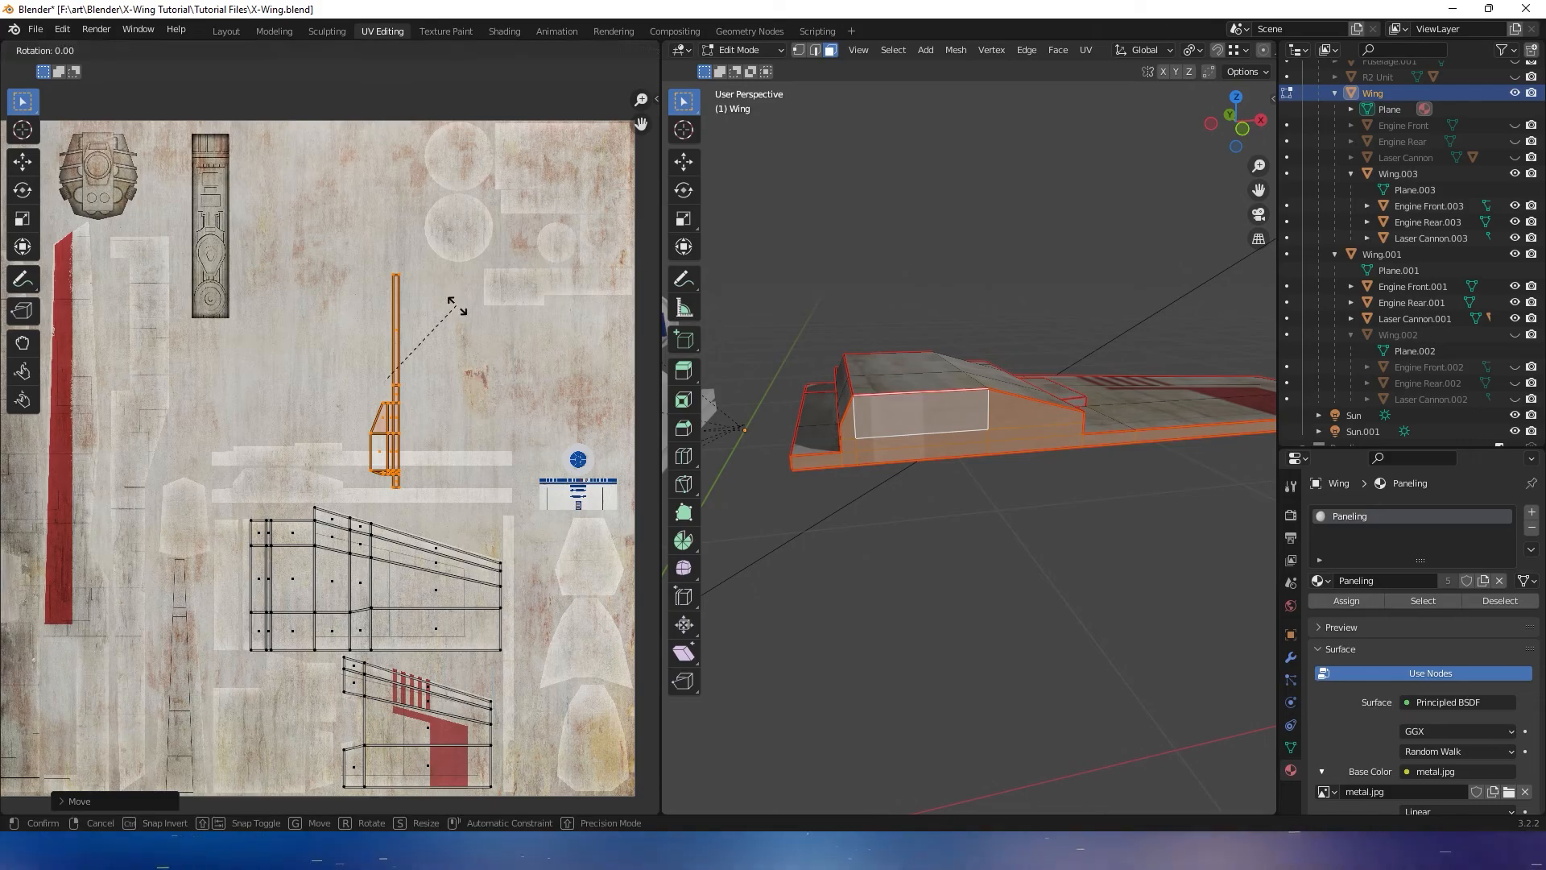
{"action": "left_click", "coordinate": [488, 463]}
{"action": "key", "text": "g"}
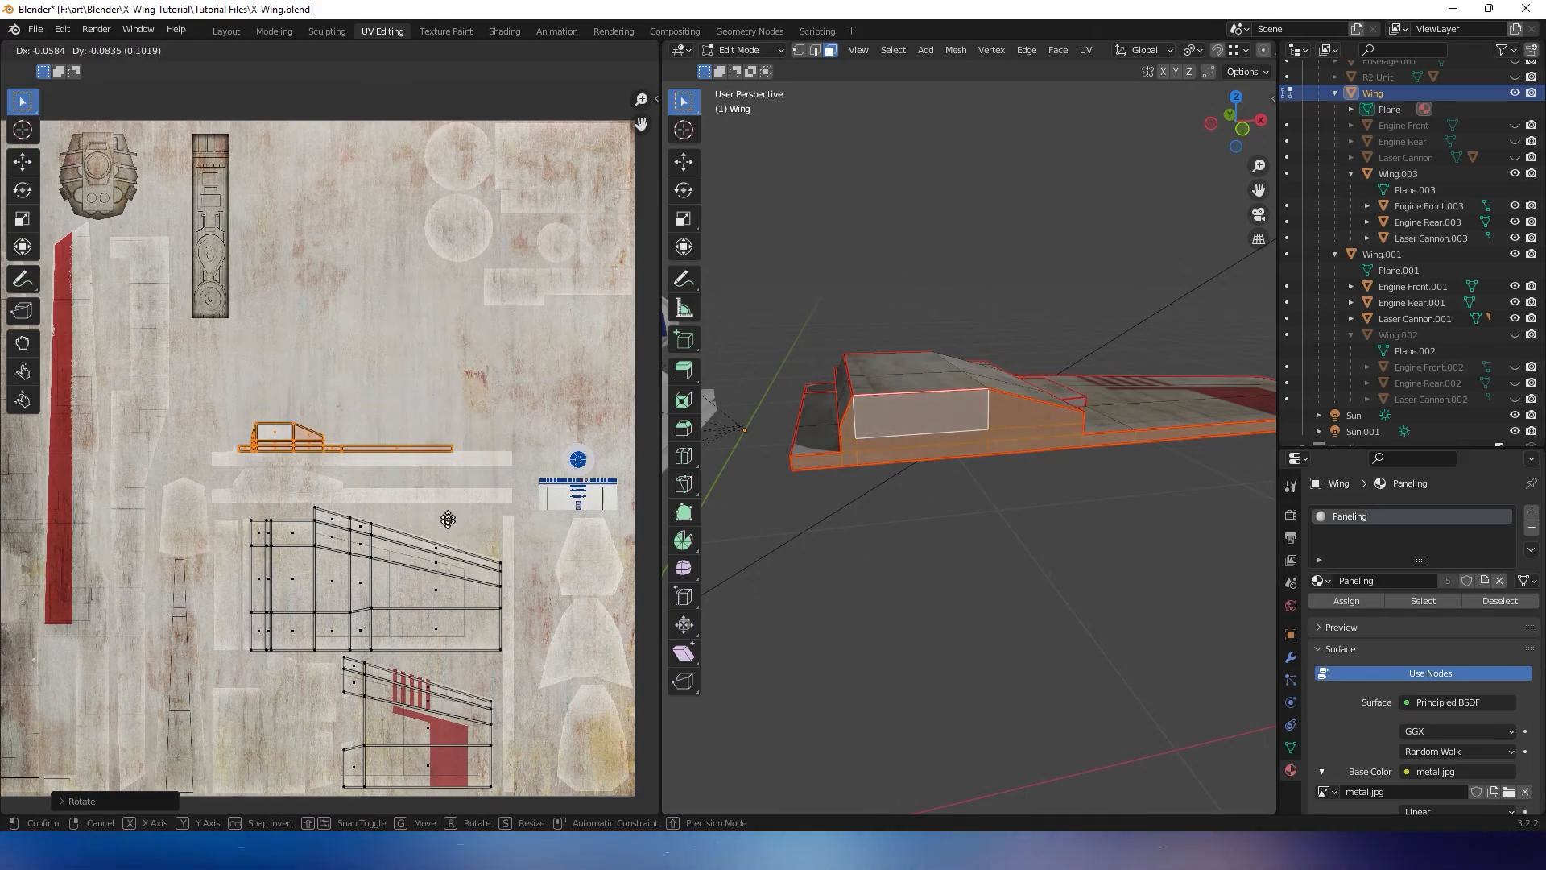
{"action": "left_click", "coordinate": [449, 560]}
Resize the side island over the lower light strip, flattening it vertically and enlarging it to roughly the strip's length
{"action": "key", "text": "s"}
{"action": "left_click", "coordinate": [473, 557]}
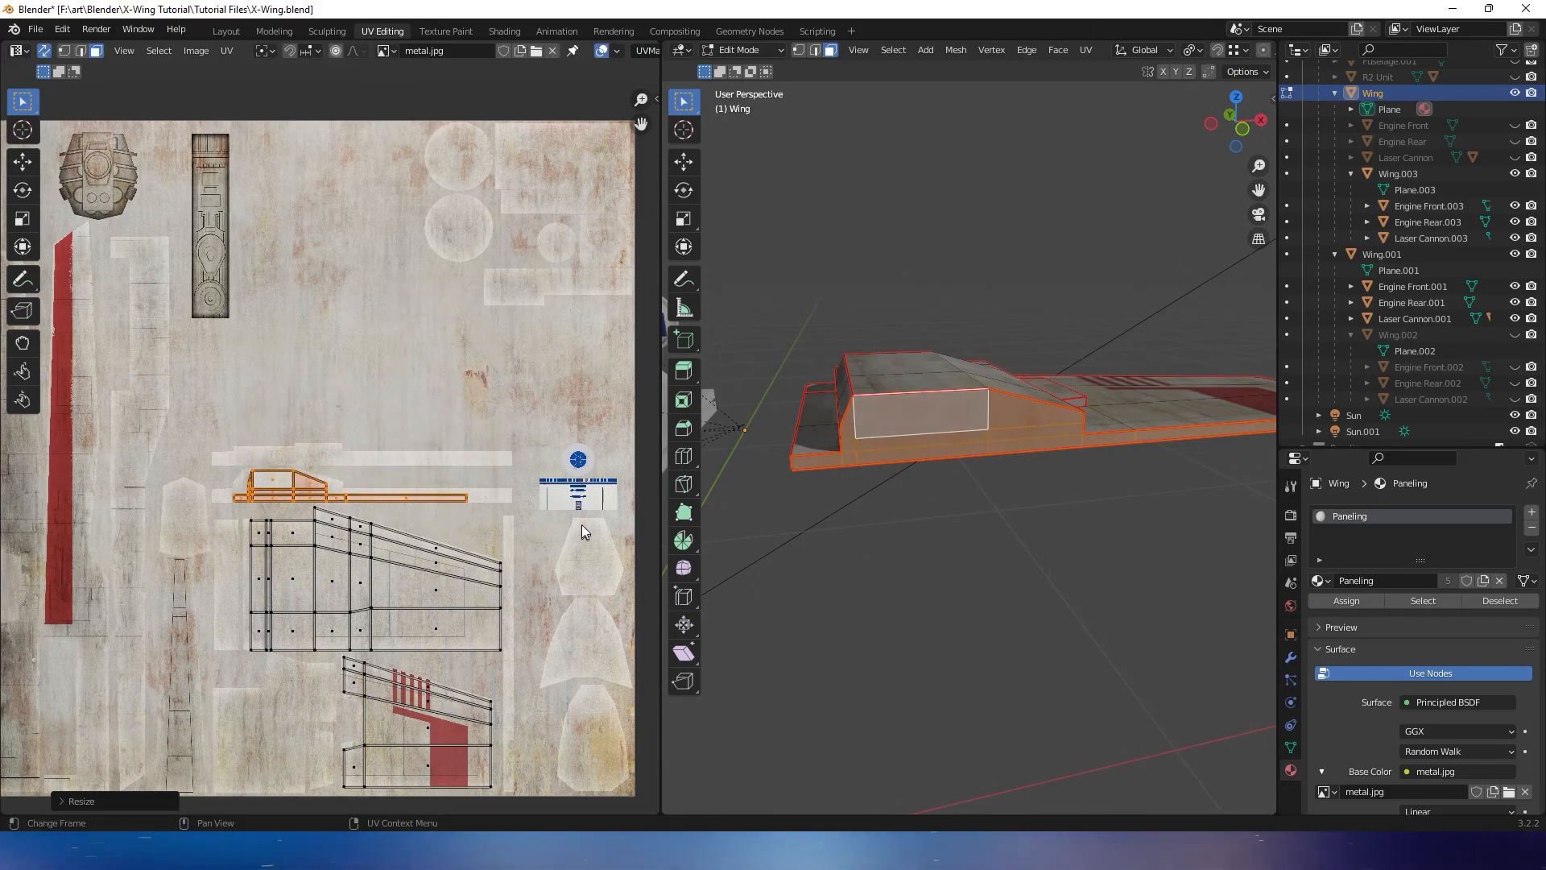
{"action": "key", "text": "s"}
{"action": "key", "text": "y"}
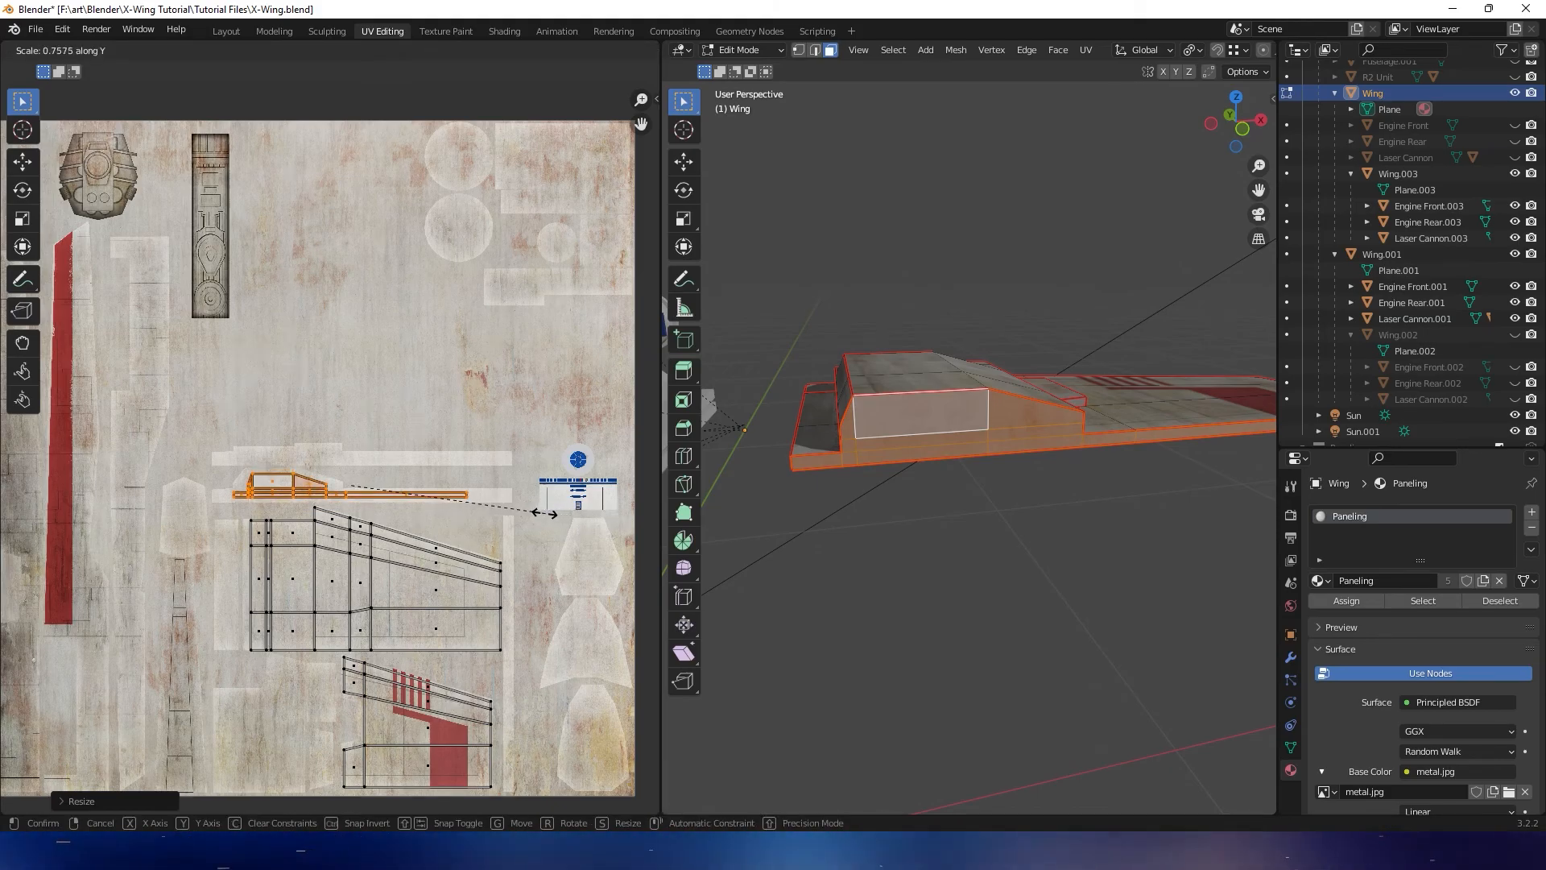
{"action": "left_click", "coordinate": [544, 514]}
{"action": "key", "text": "s"}
{"action": "left_click", "coordinate": [583, 516]}
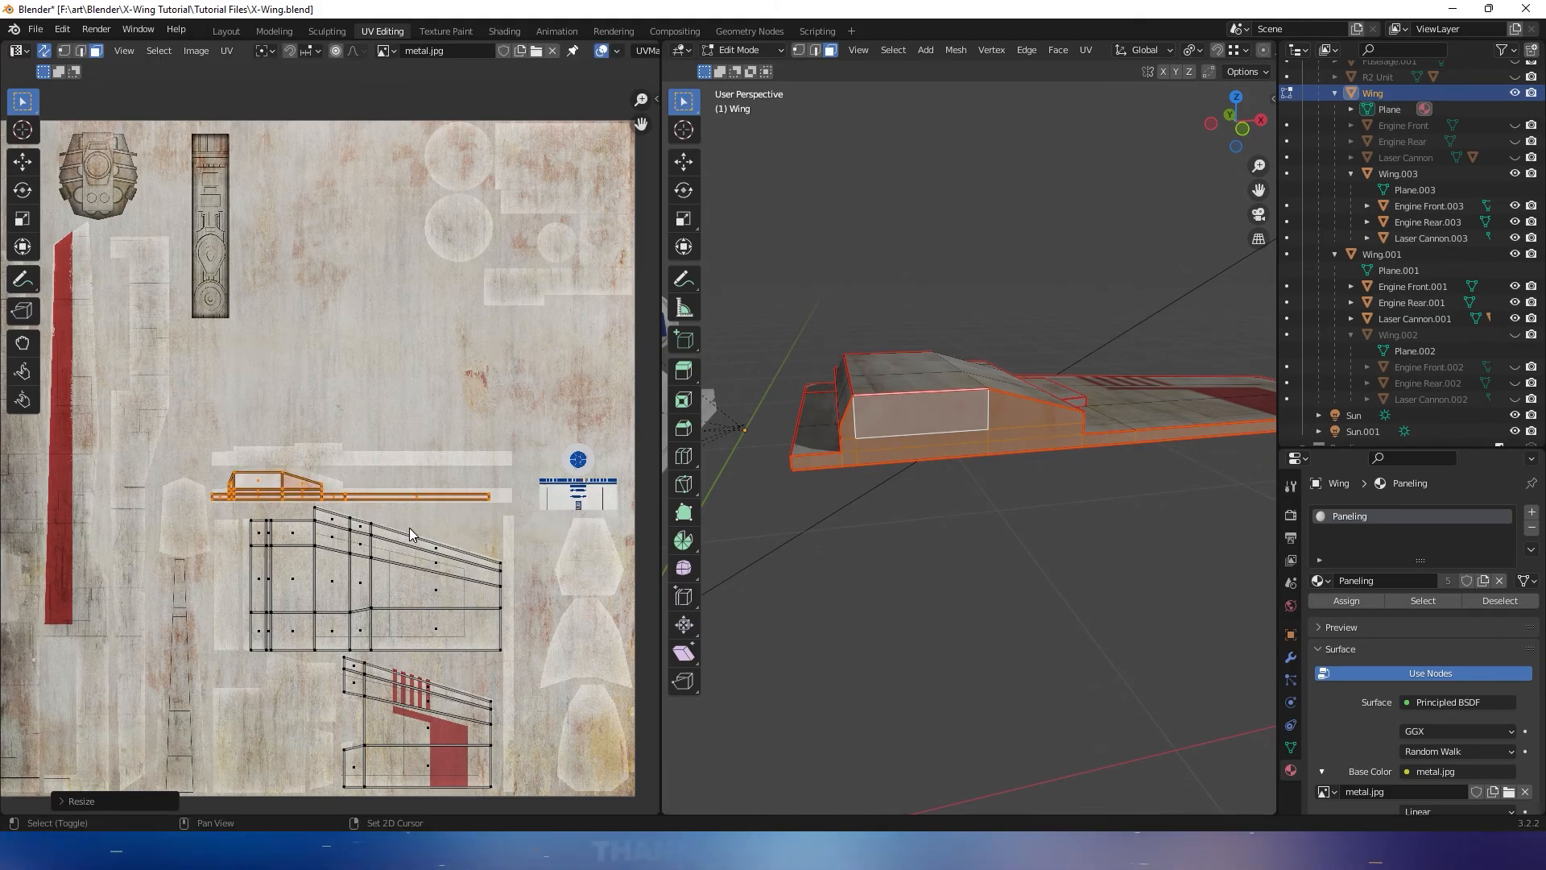
Align the side island with the lower light strip and stretch it horizontally to match the strip's full length
{"action": "scroll", "coordinate": [403, 515], "scroll_direction": "up", "scroll_amount": 2}
{"action": "key", "text": "g"}
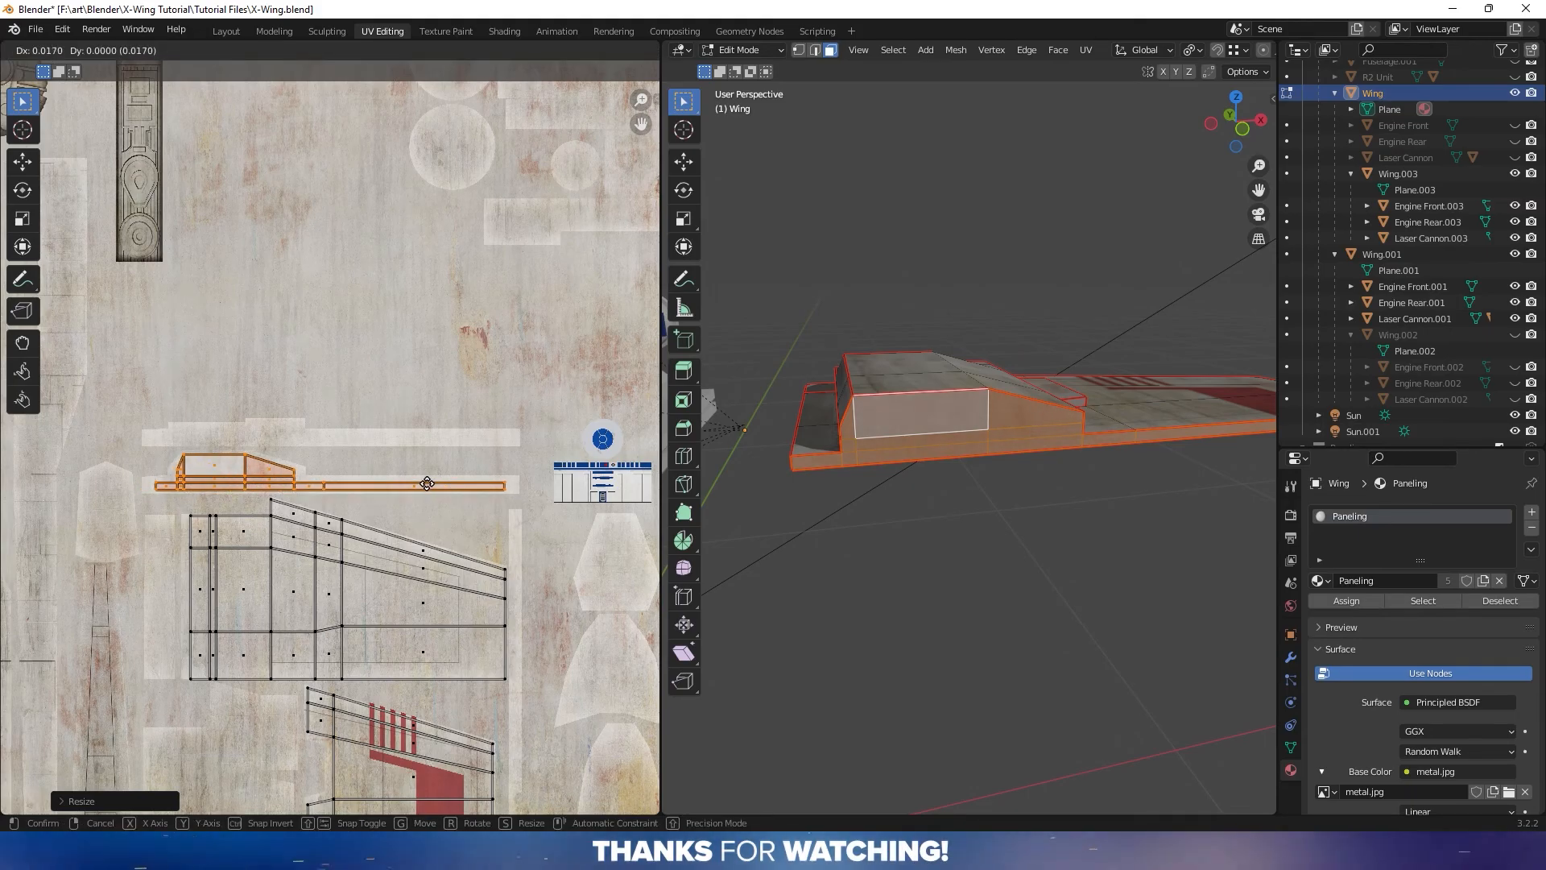
{"action": "left_click", "coordinate": [427, 484]}
{"action": "key", "text": "s"}
{"action": "key", "text": "x"}
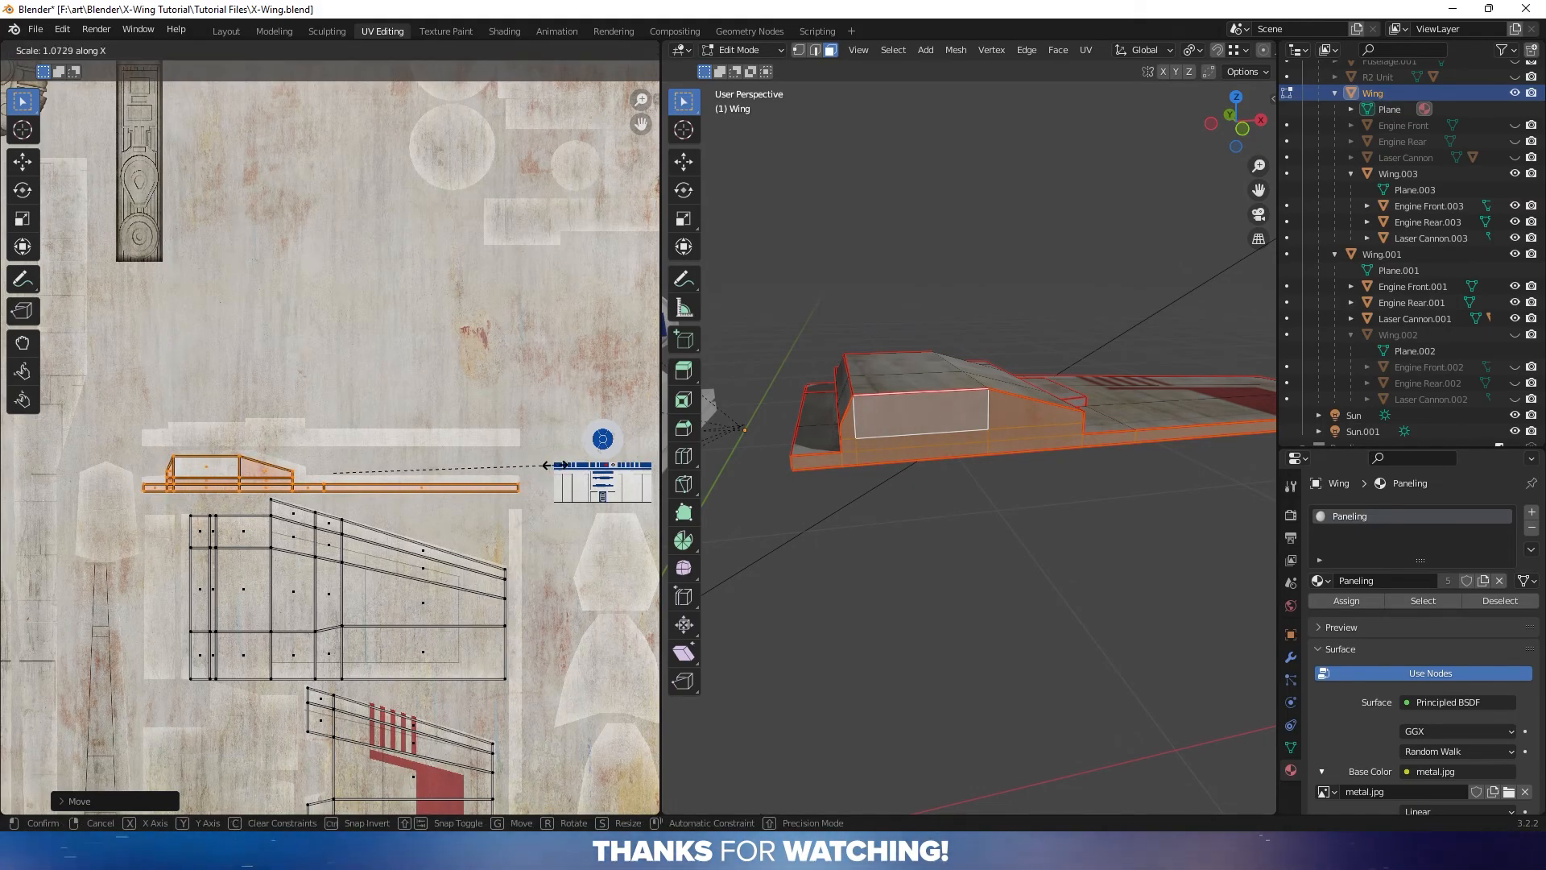
{"action": "left_click", "coordinate": [550, 468]}
{"action": "key", "text": "g"}
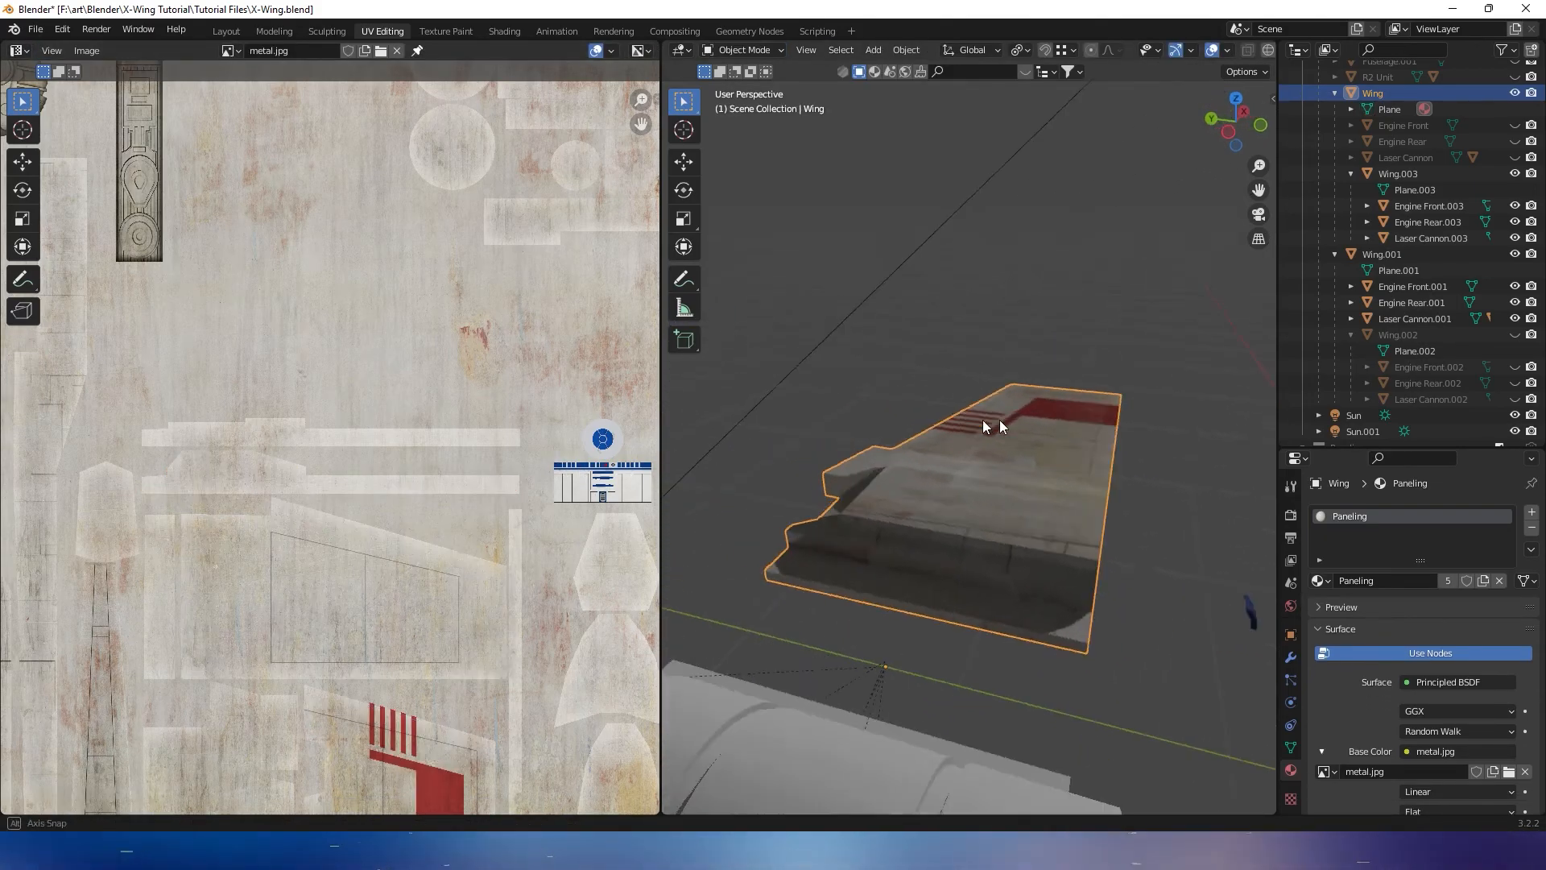
Check the textured wing, then reopen it in Edit Mode and select the low edge faces below the rear recess
{"action": "middle_click_drag", "start_coordinate": [999, 420], "coordinate": [918, 534]}
{"action": "scroll", "coordinate": [1024, 451], "scroll_direction": "up", "scroll_amount": 3}
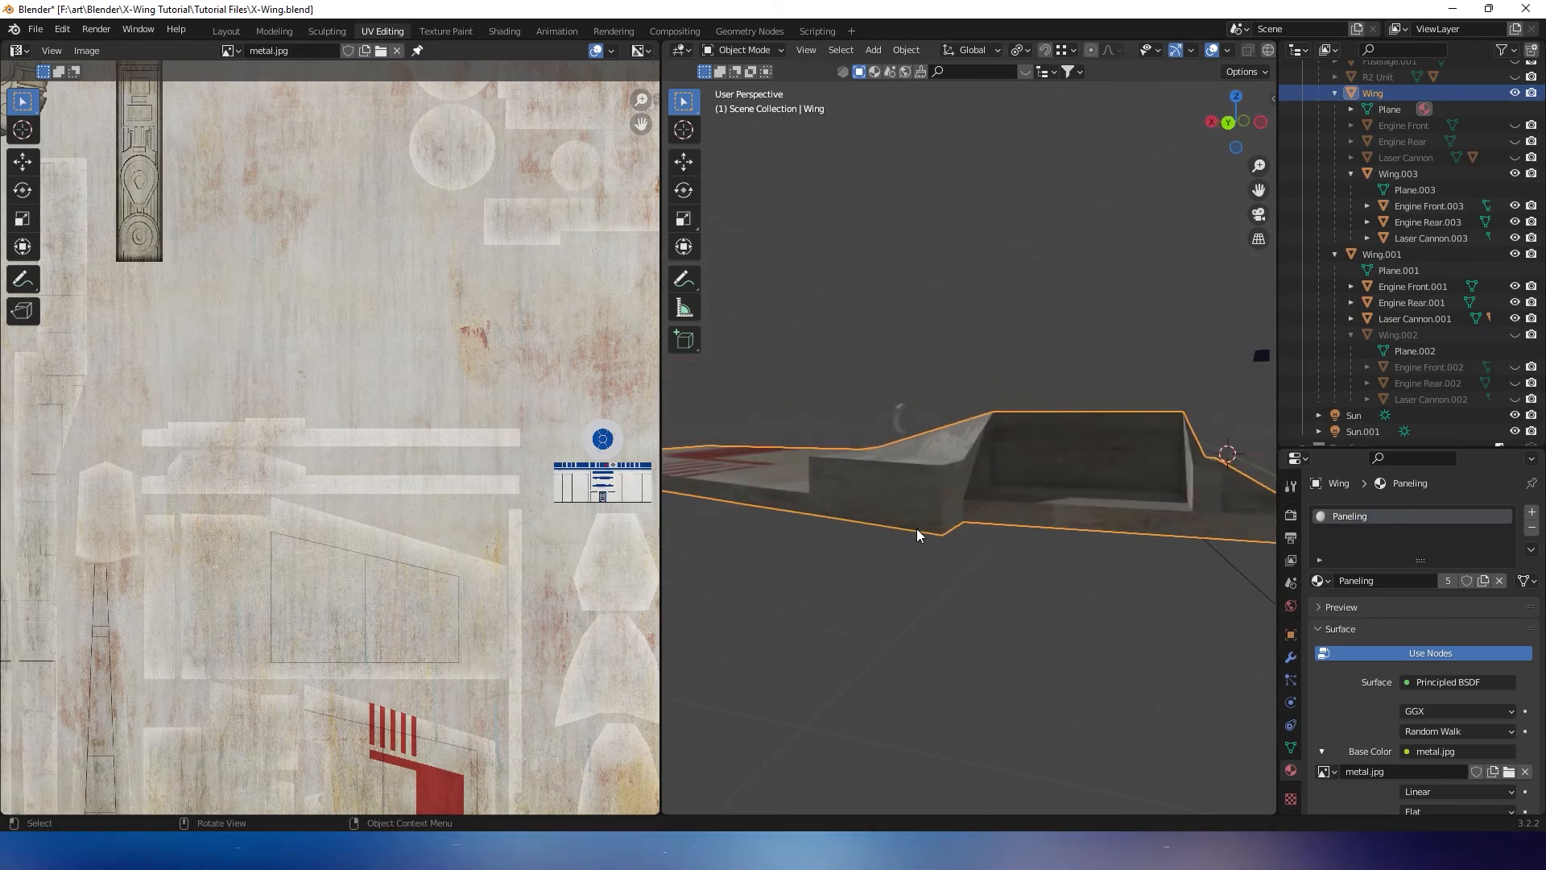
{"action": "key", "text": "Tab"}
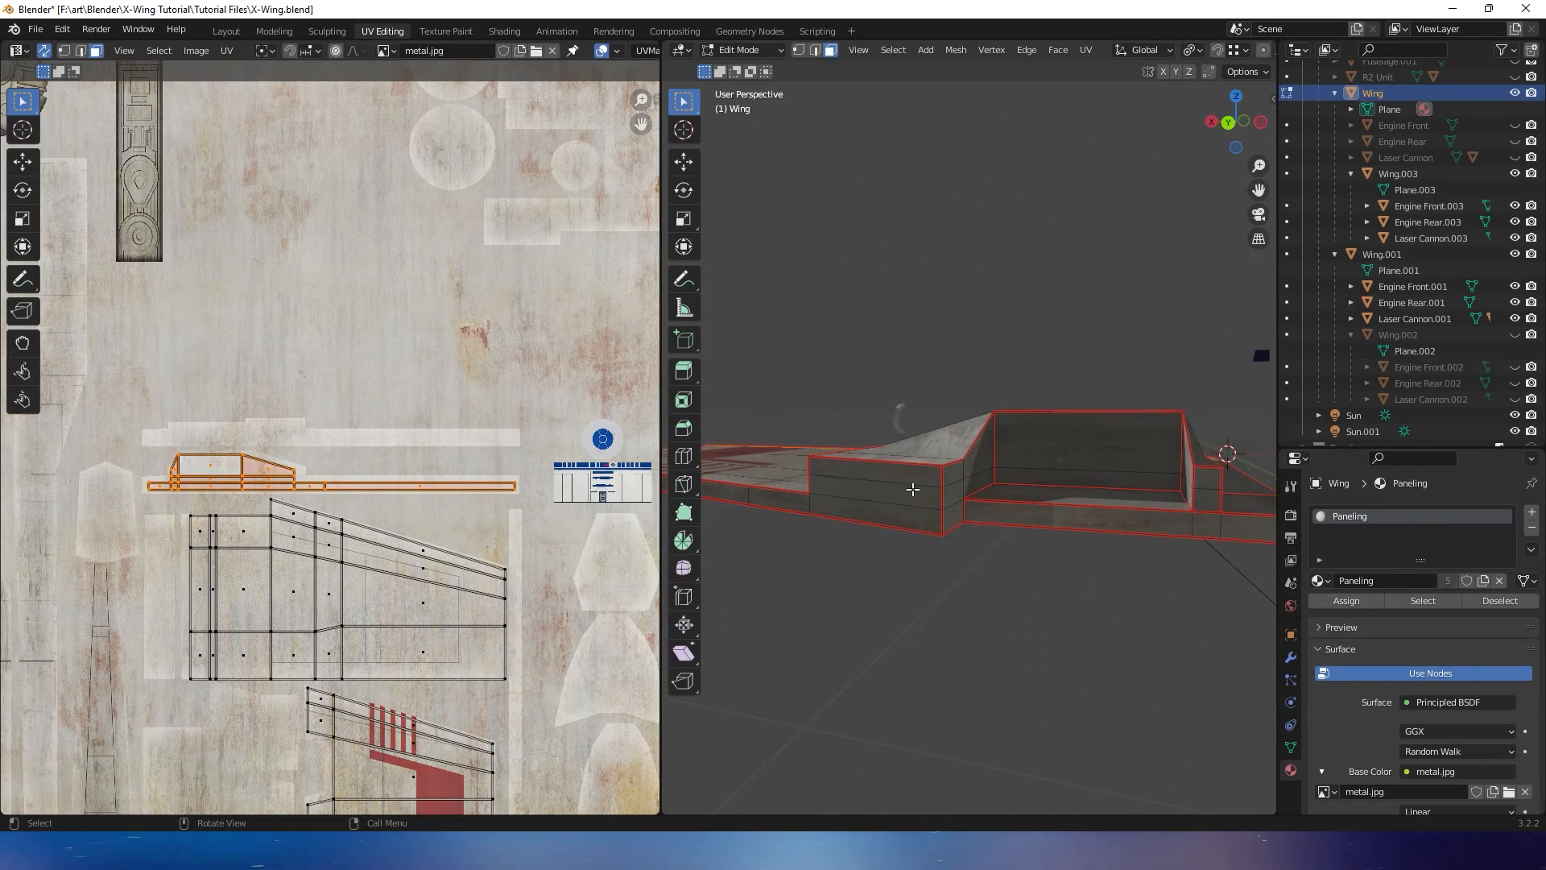
{"action": "mouse_move", "coordinate": [915, 487]}
{"action": "middle_mouse_down"}
{"action": "mouse_move", "coordinate": [894, 515]}
{"action": "mouse_move", "coordinate": [918, 496]}
{"action": "mouse_move", "coordinate": [958, 519]}
{"action": "mouse_move", "coordinate": [926, 507]}
{"action": "middle_mouse_up"}
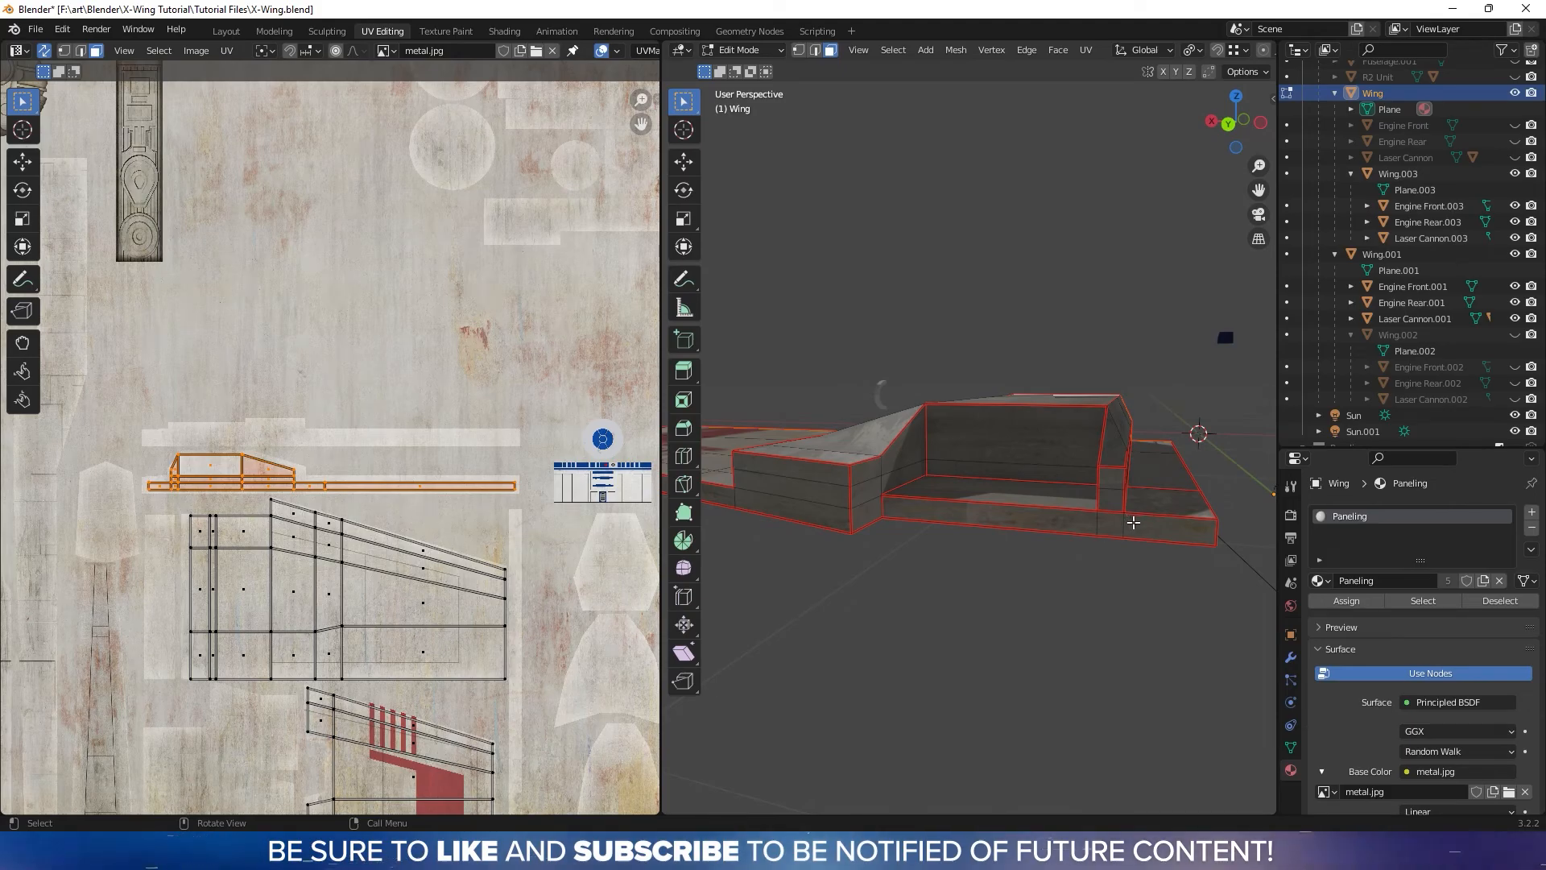
{"action": "left_click", "coordinate": [1126, 520]}
{"action": "left_click", "coordinate": [1090, 524], "text": "ctrl"}
Add the recess's back wall, the neighbouring rear-facing faces and the long trailing-edge face to the selection
{"action": "middle_click_drag", "start_coordinate": [1034, 474], "coordinate": [1017, 463]}
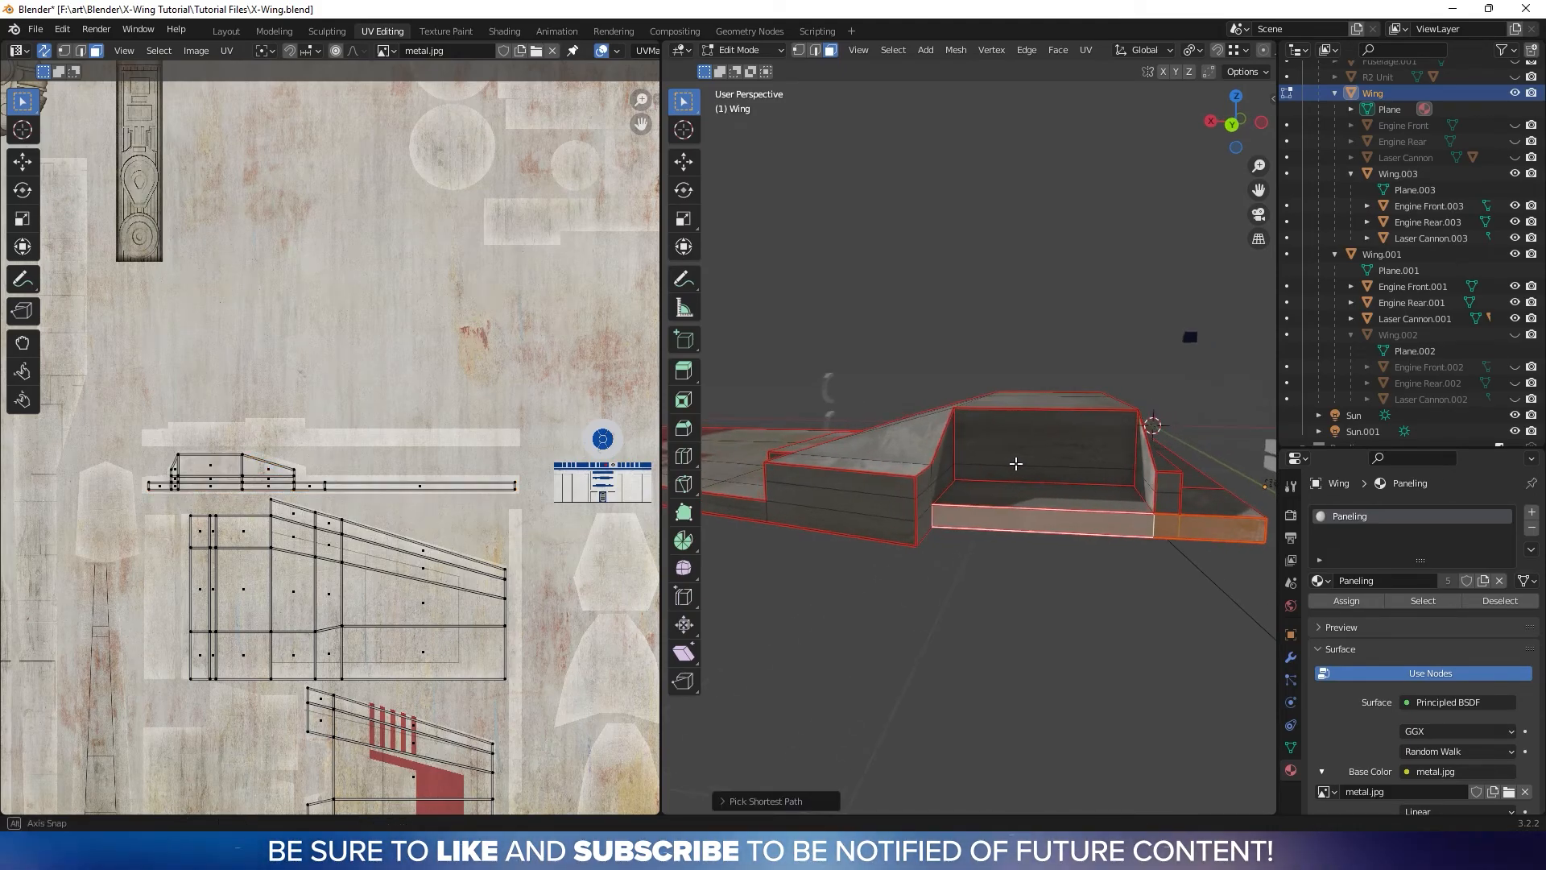
{"action": "left_click_drag", "start_coordinate": [1043, 472], "coordinate": [1126, 469]}
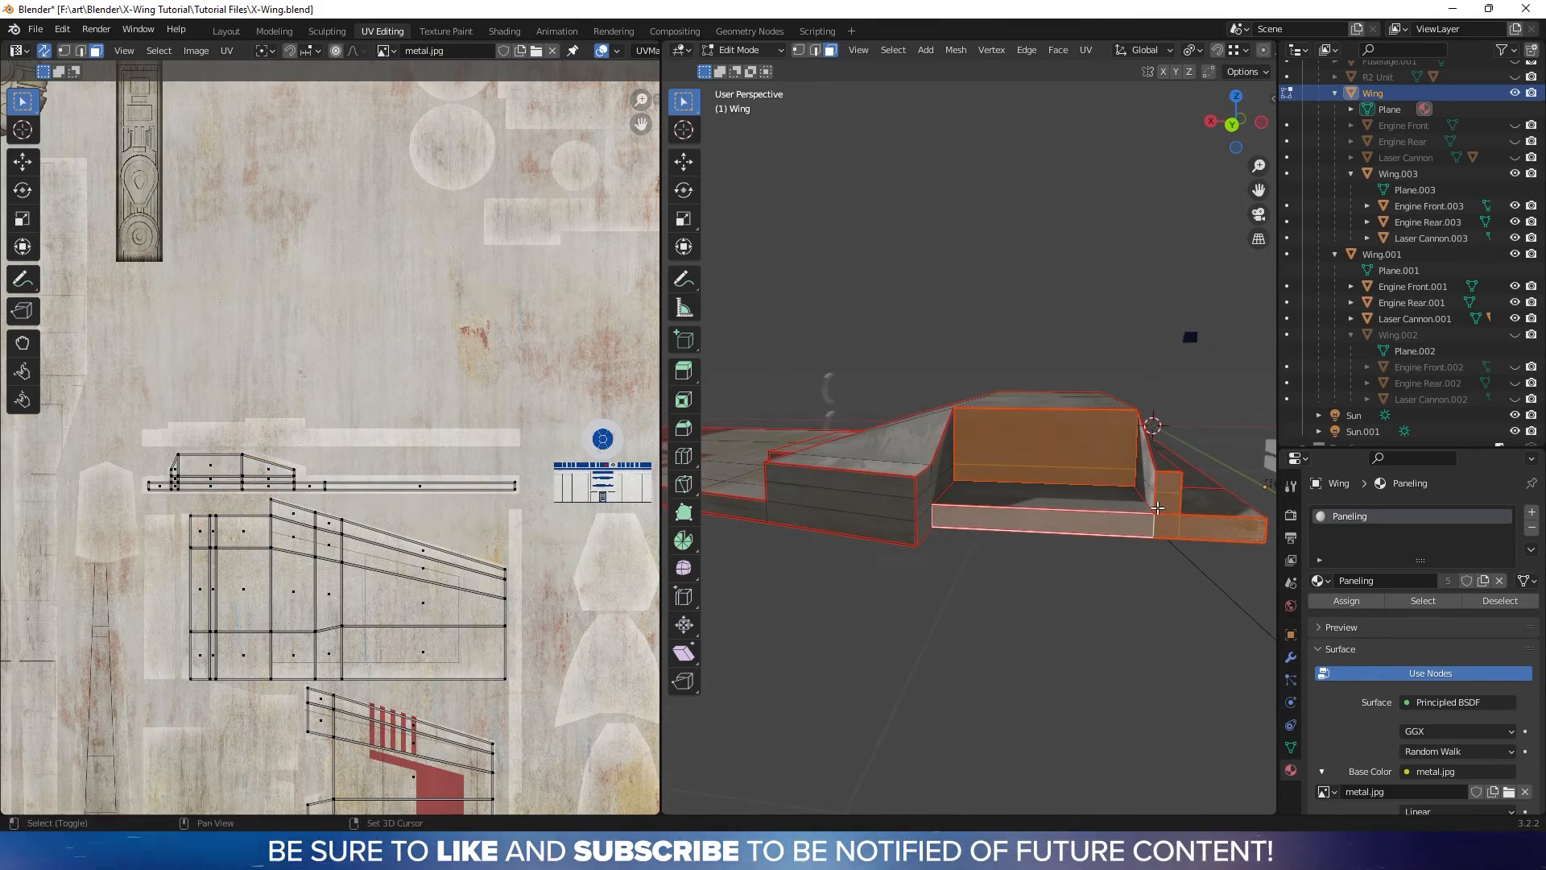
{"action": "middle_click_drag", "start_coordinate": [940, 505], "coordinate": [974, 480]}
{"action": "mouse_move", "coordinate": [1012, 431]}
{"action": "middle_mouse_down"}
{"action": "mouse_move", "coordinate": [1080, 438]}
{"action": "mouse_move", "coordinate": [1039, 434]}
{"action": "middle_mouse_up"}
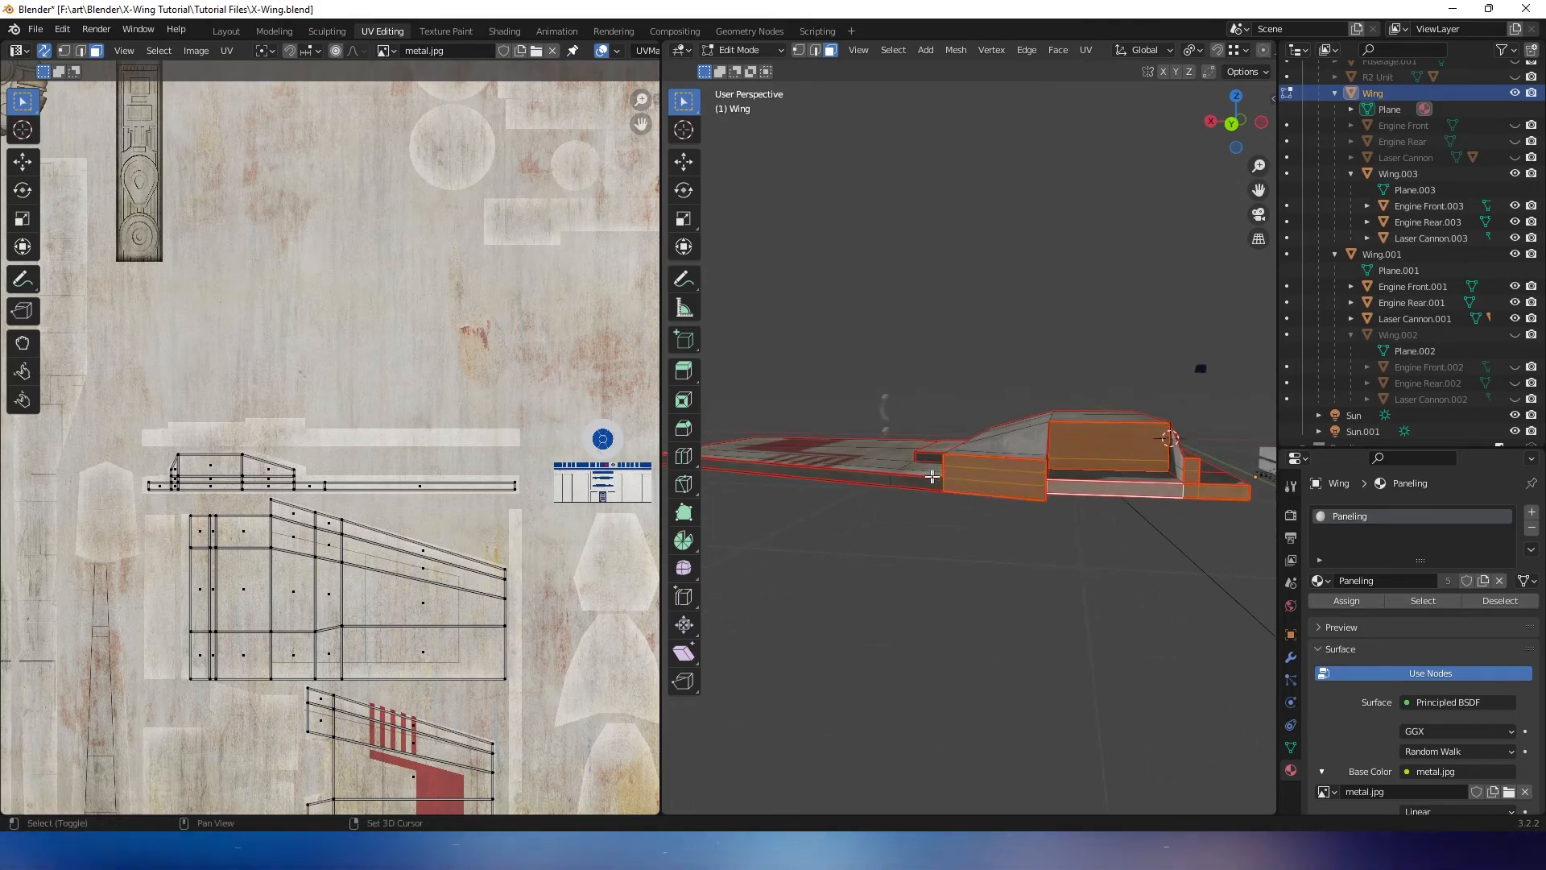
{"action": "middle_click_drag", "start_coordinate": [928, 481], "coordinate": [1218, 270]}
{"action": "left_click", "coordinate": [1072, 488], "text": "ctrl"}
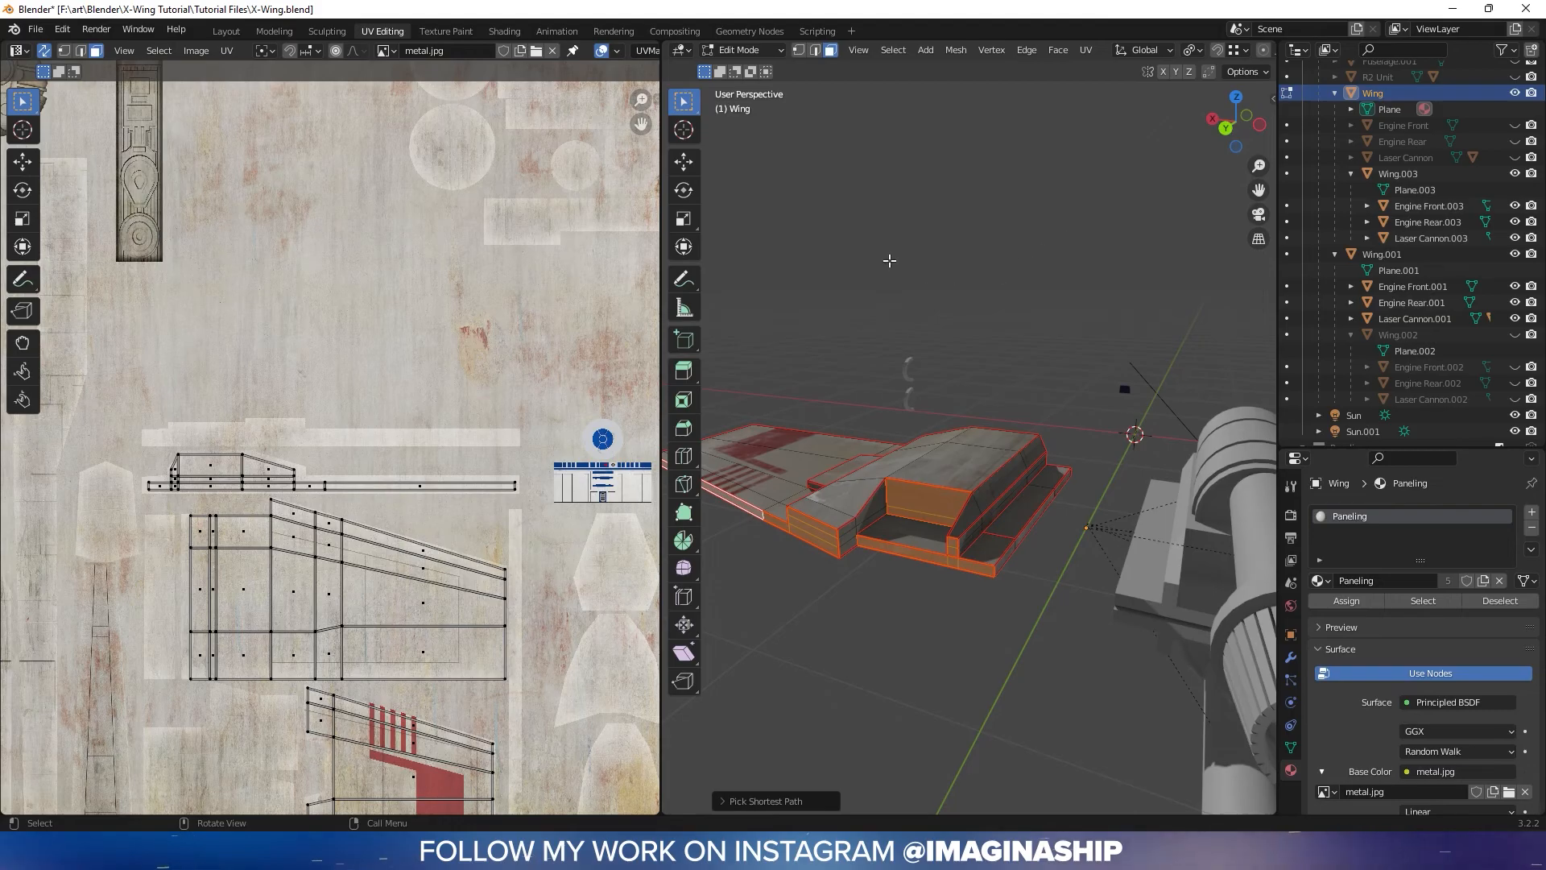
Unwrap the selected rear faces with Project from View in the back orthographic view
{"action": "scroll", "coordinate": [583, 197], "scroll_direction": "down", "scroll_amount": 4}
{"action": "middle_click_drag", "start_coordinate": [583, 197], "coordinate": [373, 578]}
{"action": "scroll", "coordinate": [500, 274], "scroll_direction": "up", "scroll_amount": 3}
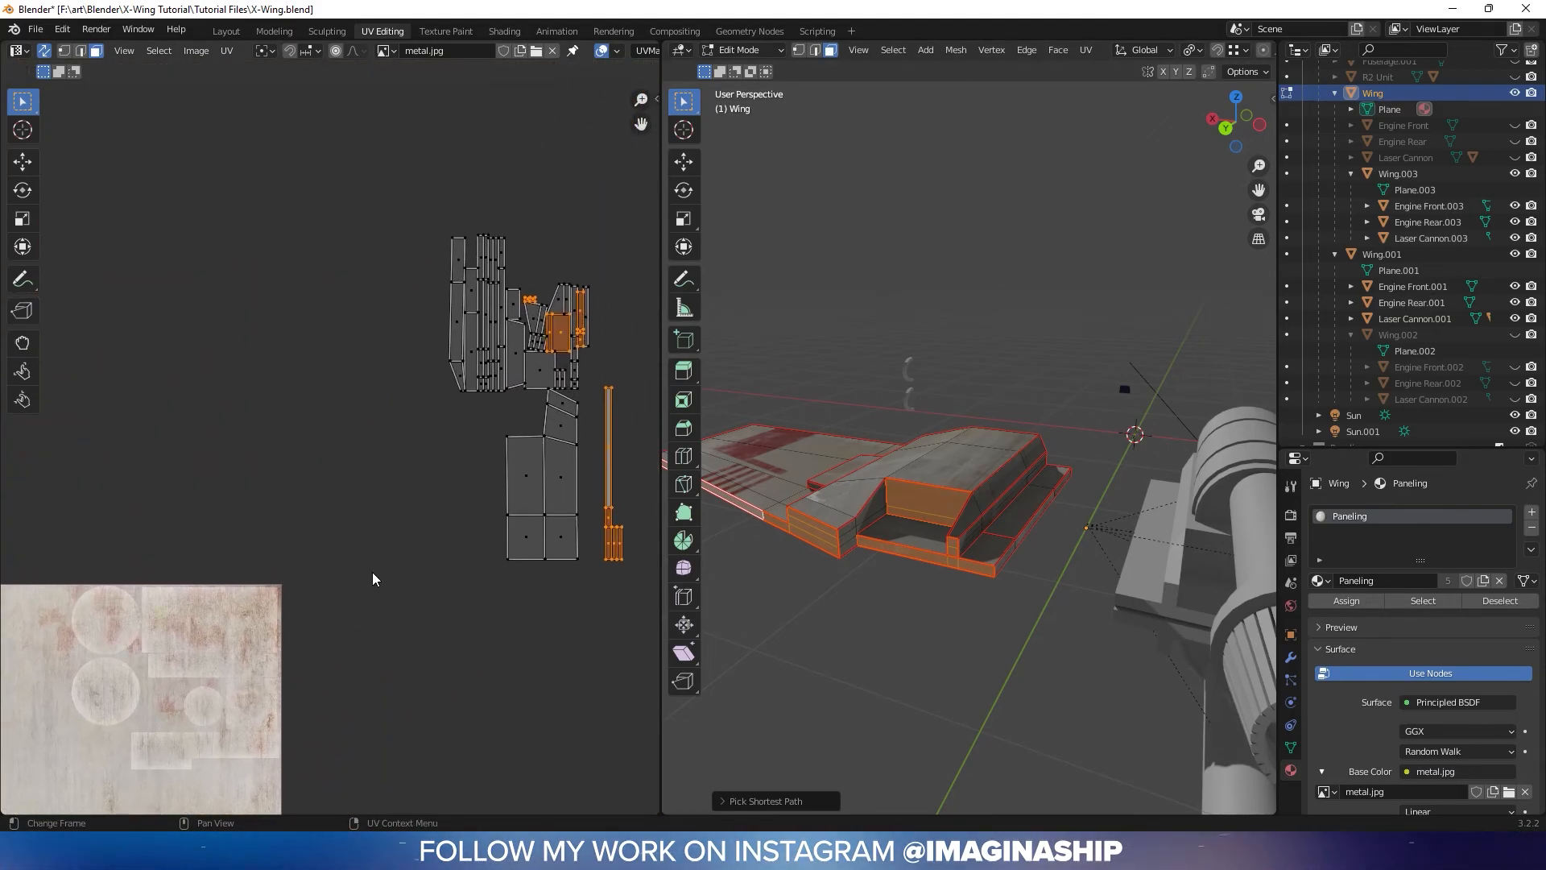
{"action": "left_click", "coordinate": [1237, 130]}
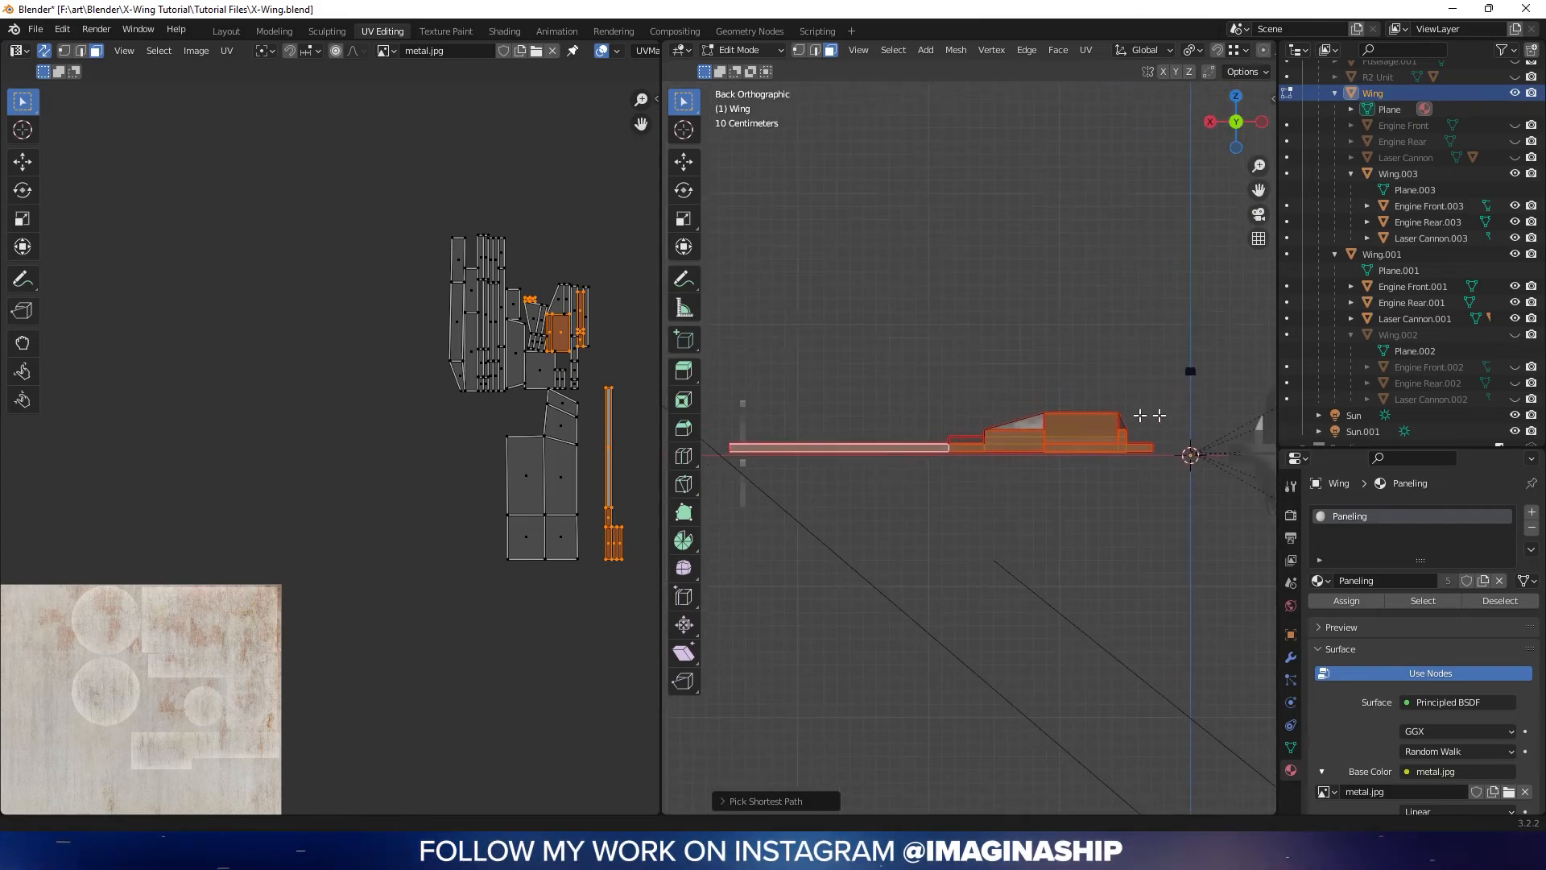
{"action": "middle_click_drag", "start_coordinate": [1123, 417], "coordinate": [1170, 414], "text": "shift"}
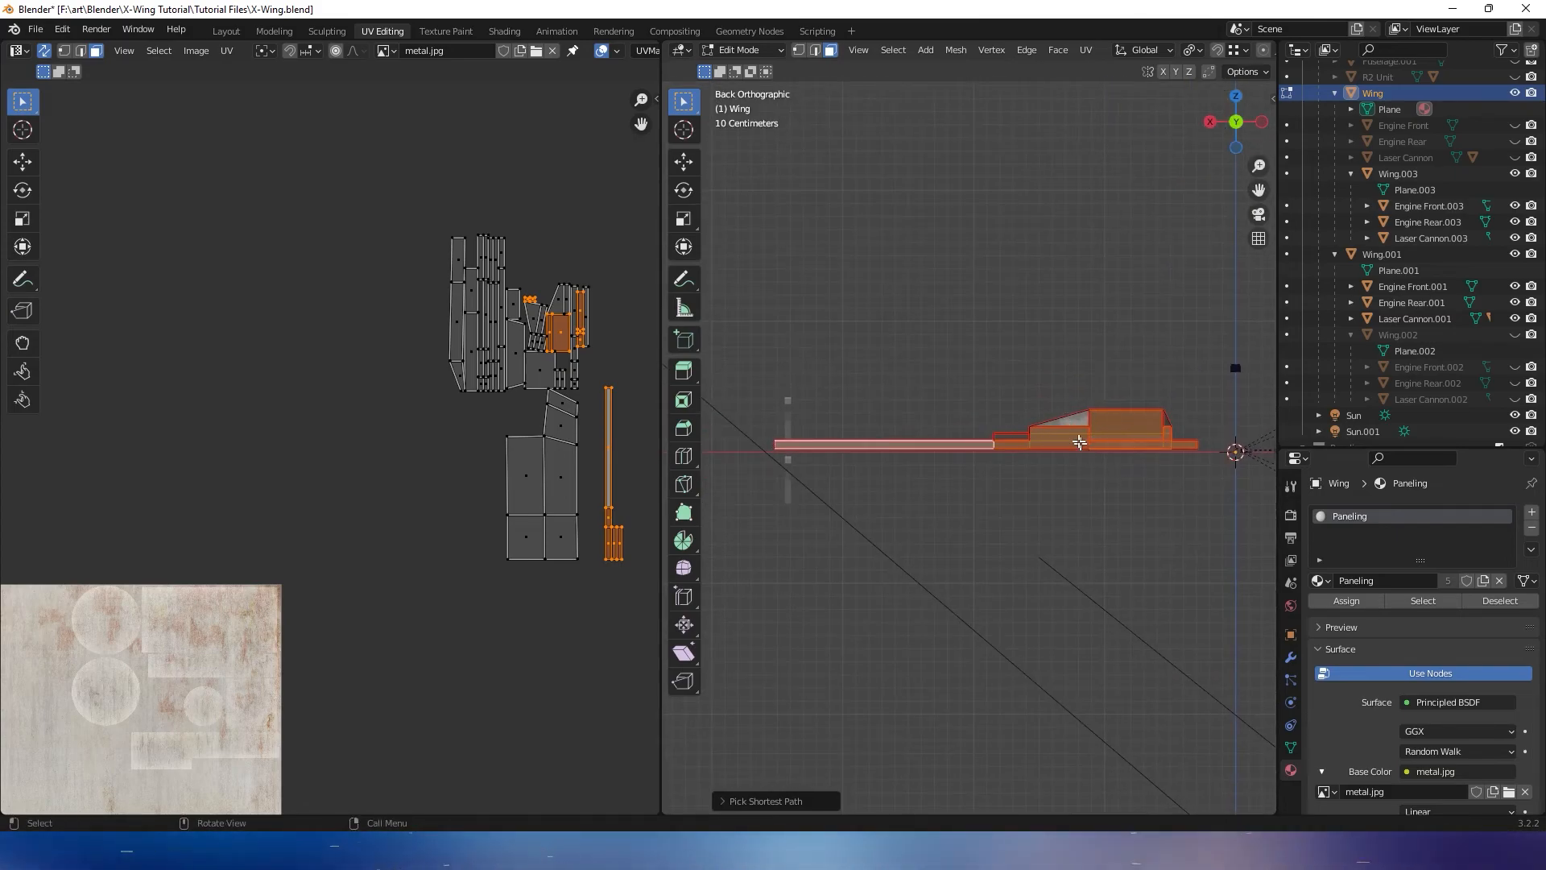
{"action": "right_click", "coordinate": [1071, 441]}
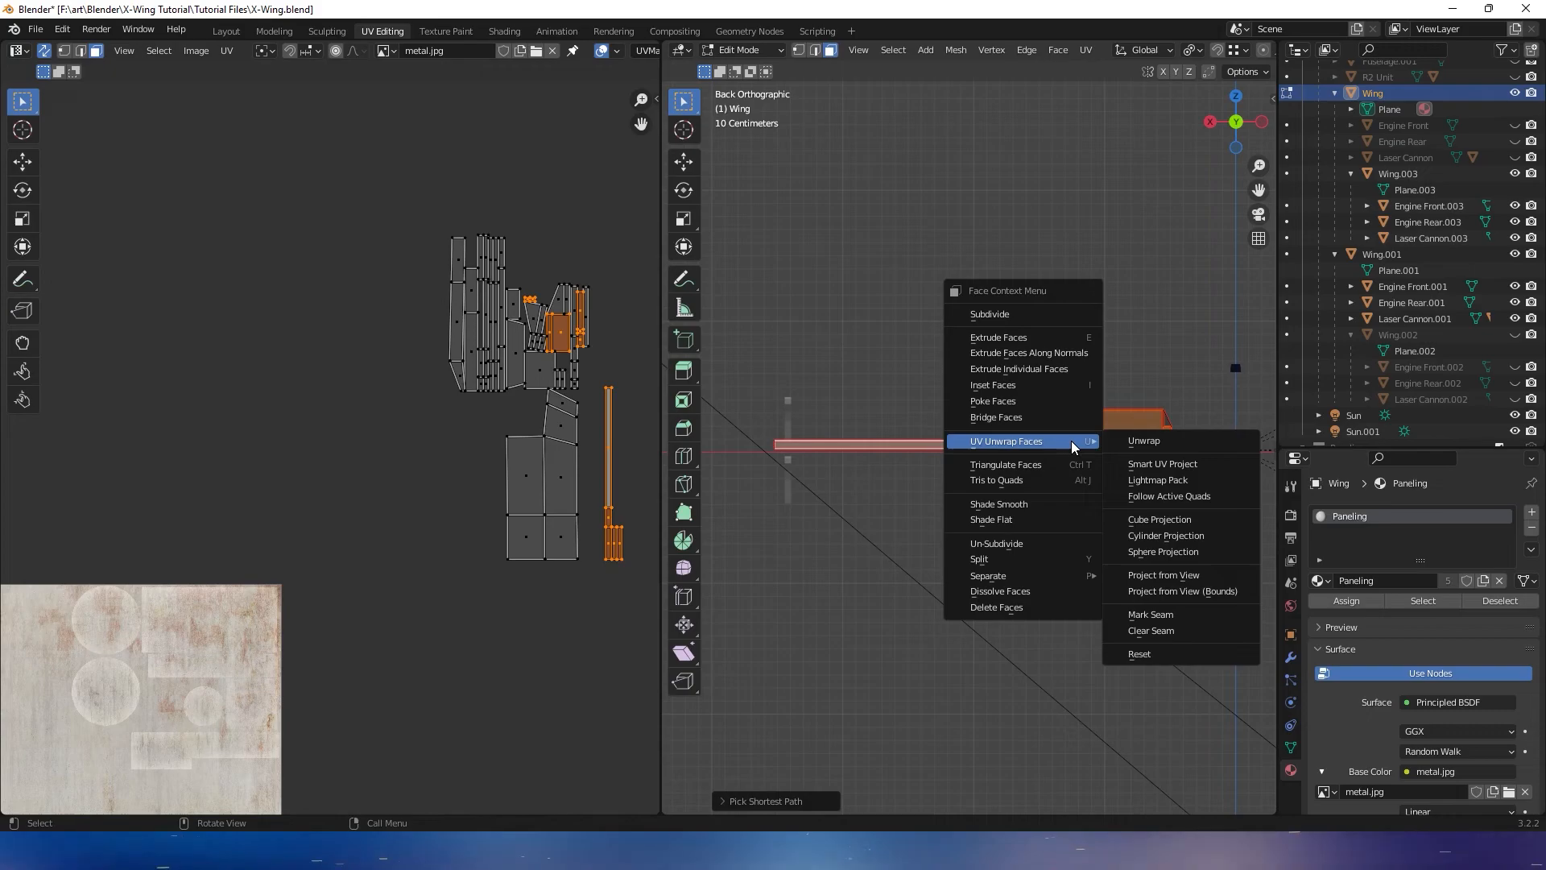
{"action": "left_click", "coordinate": [1164, 581]}
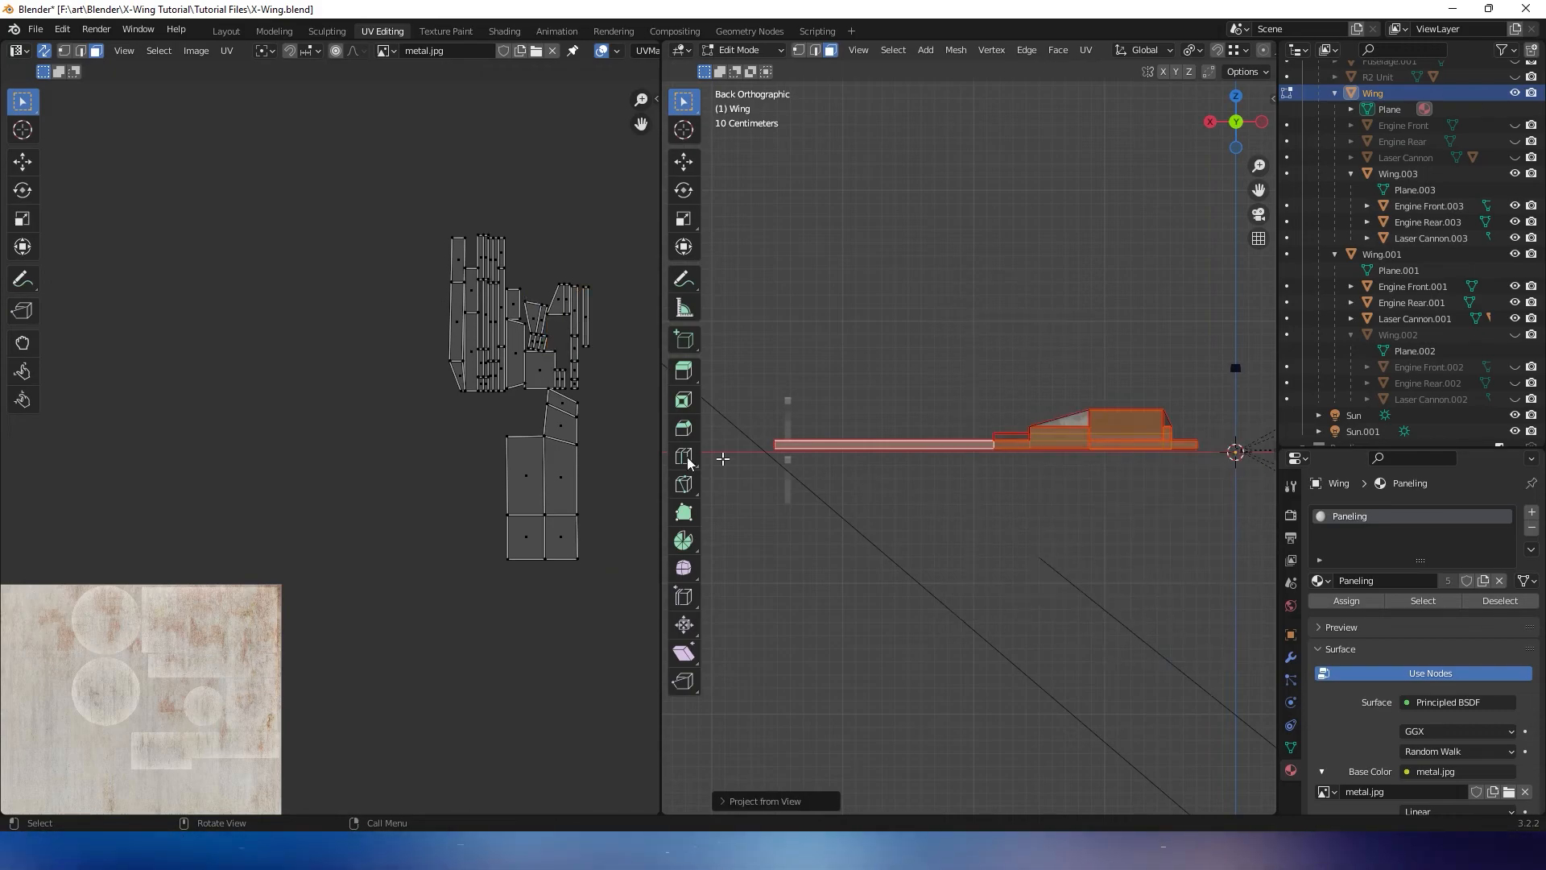
Mirror the projected rear island along X on metal.jpg
{"action": "scroll", "coordinate": [532, 455], "scroll_direction": "down", "scroll_amount": 7}
{"action": "middle_click_drag", "start_coordinate": [440, 479], "coordinate": [482, 440], "text": "shift"}
{"action": "scroll", "coordinate": [398, 432], "scroll_direction": "up", "scroll_amount": 4}
{"action": "middle_click_drag", "start_coordinate": [248, 541], "coordinate": [376, 379], "text": "shift"}
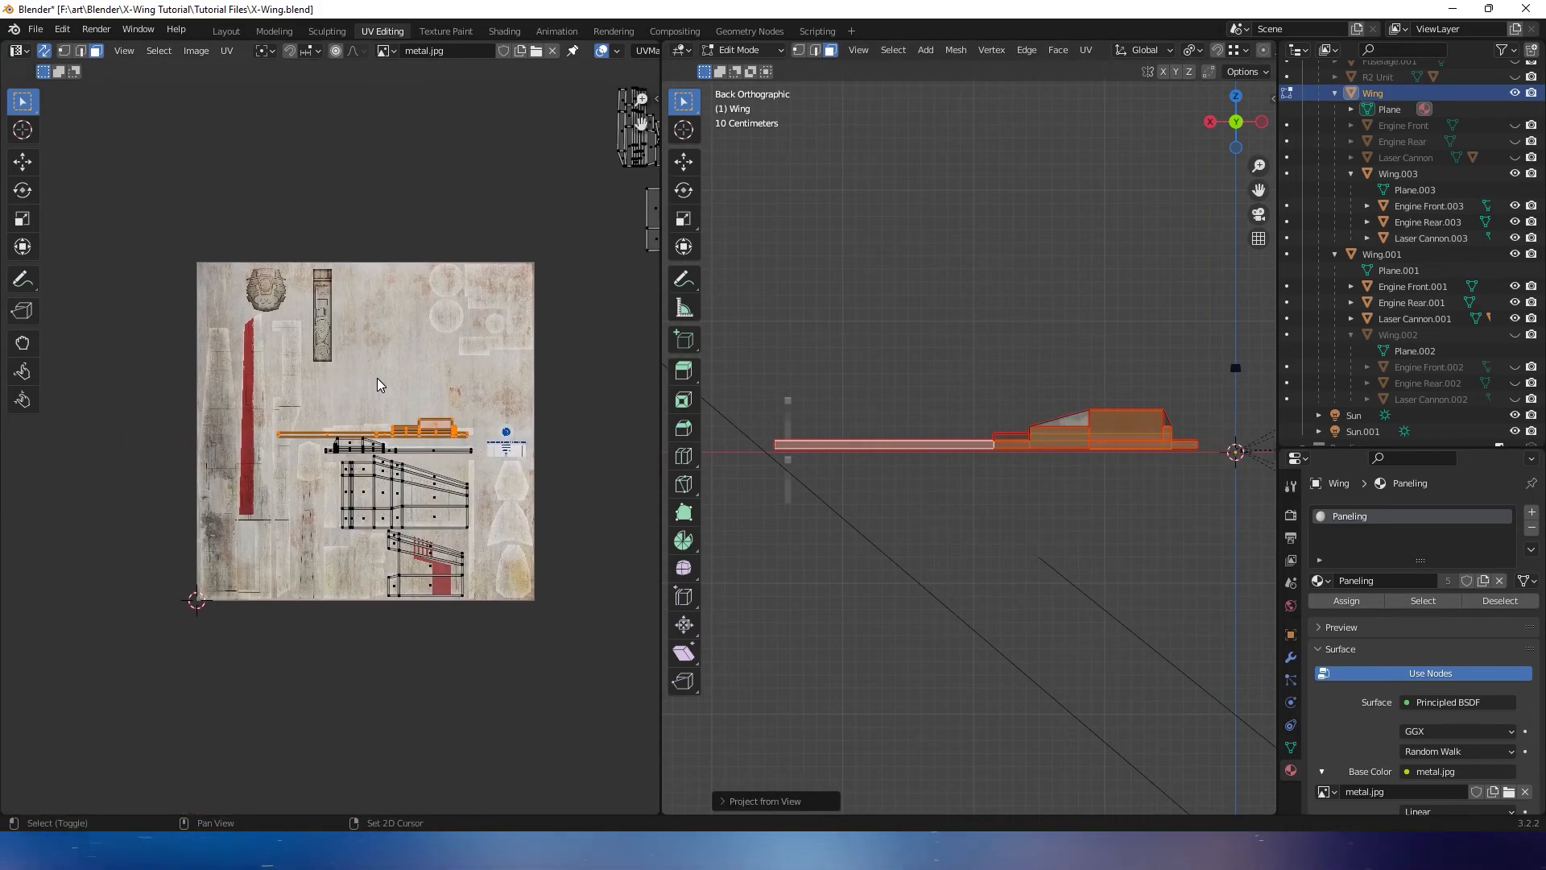
{"action": "scroll", "coordinate": [377, 378], "scroll_direction": "up", "scroll_amount": 2}
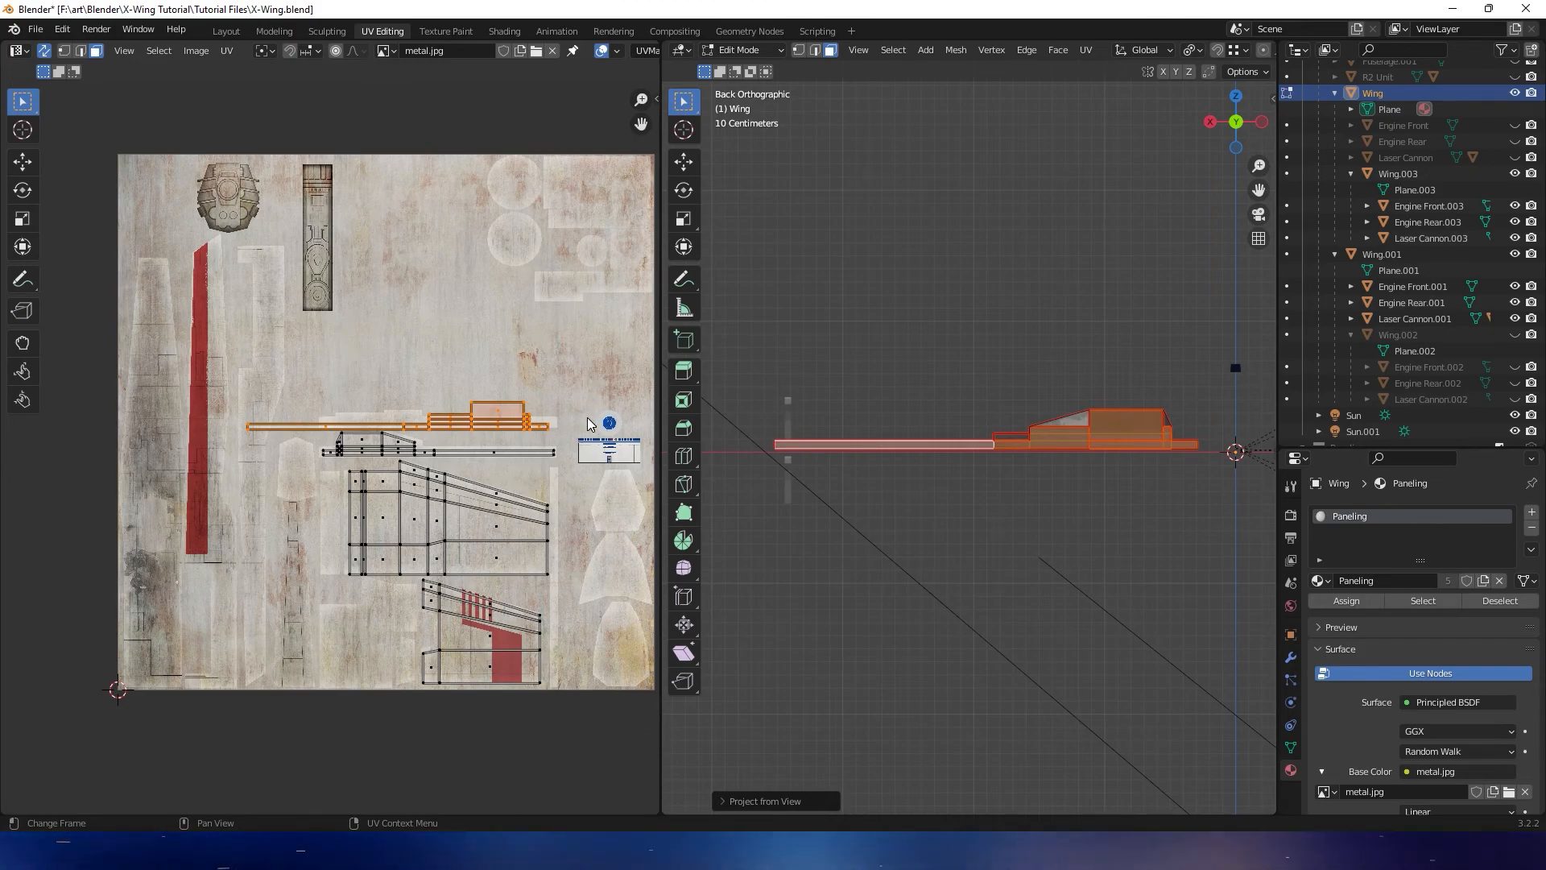
{"action": "right_click", "coordinate": [465, 415]}
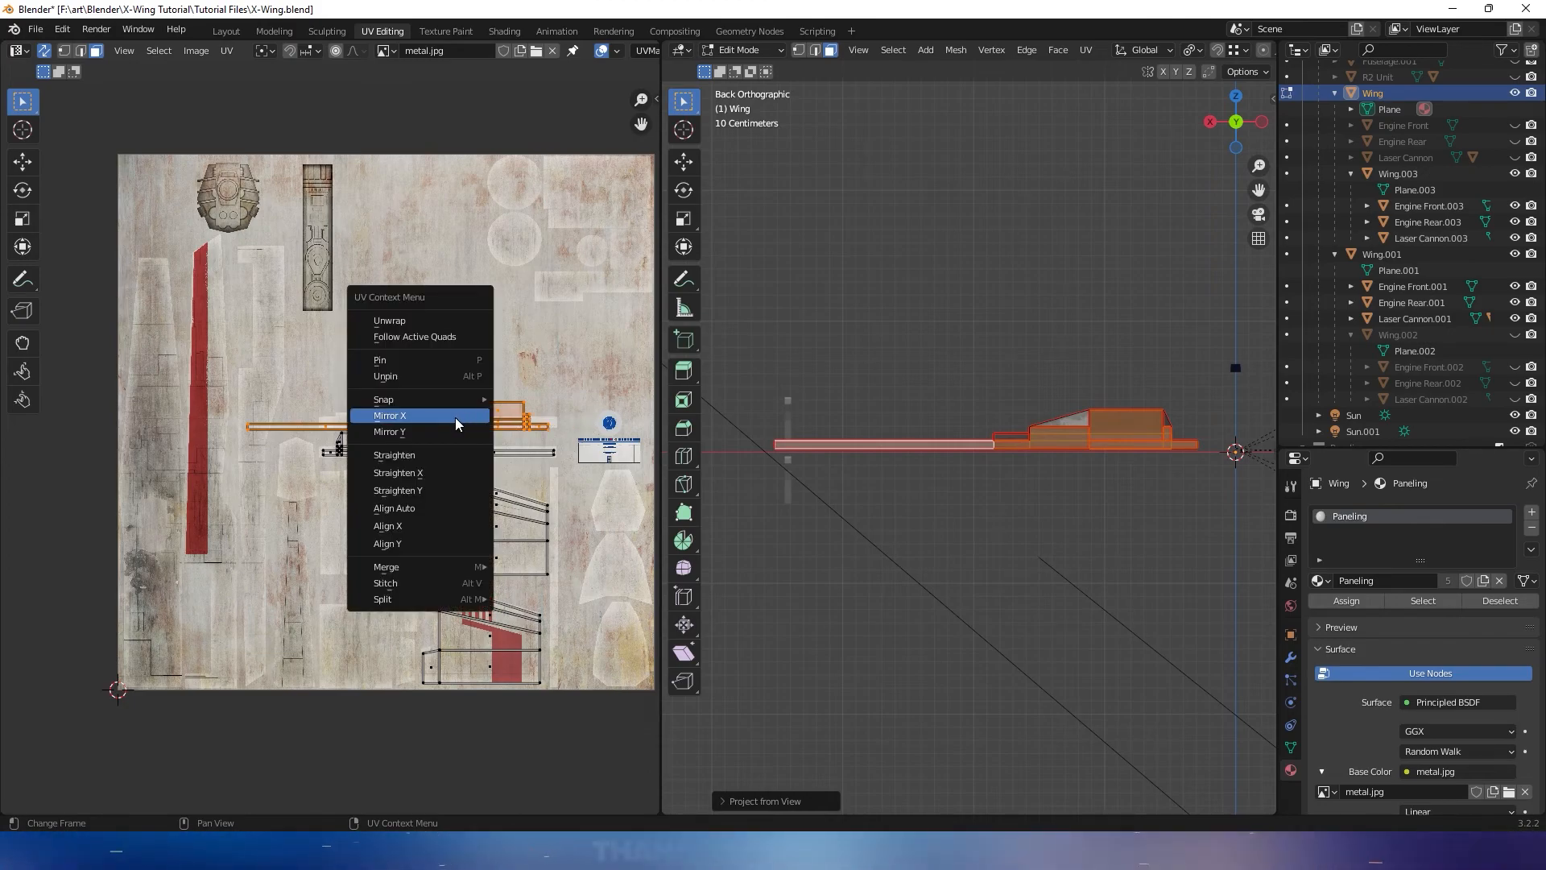
{"action": "left_click", "coordinate": [452, 414]}
Scale the rear island down, move it onto the upper light strip and flatten it vertically to fit the drawing
{"action": "key", "text": "s"}
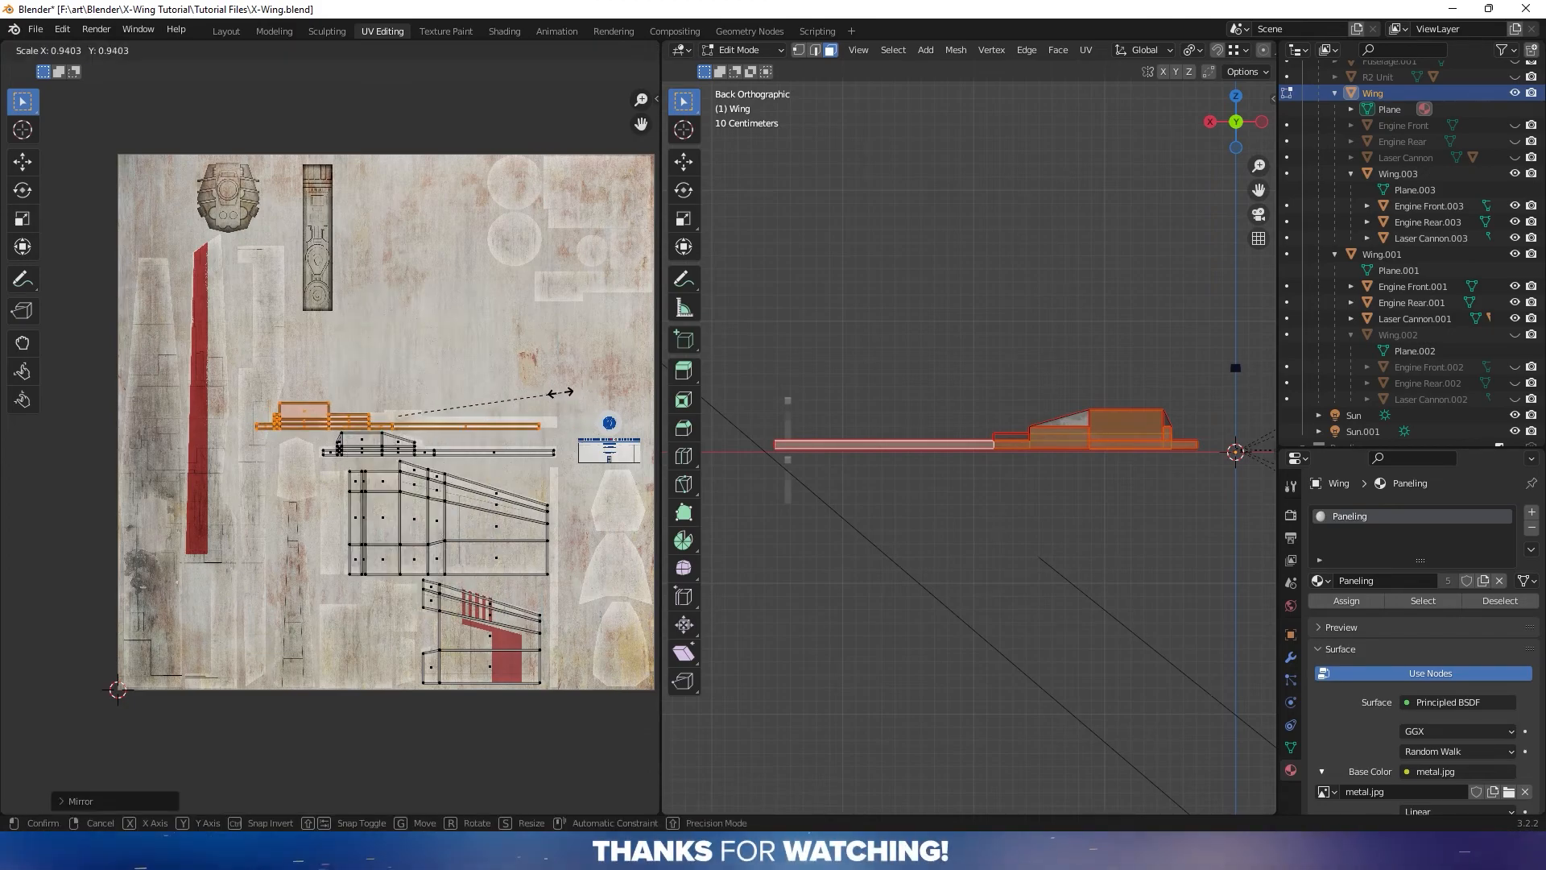
{"action": "left_click", "coordinate": [562, 393]}
{"action": "key", "text": "g"}
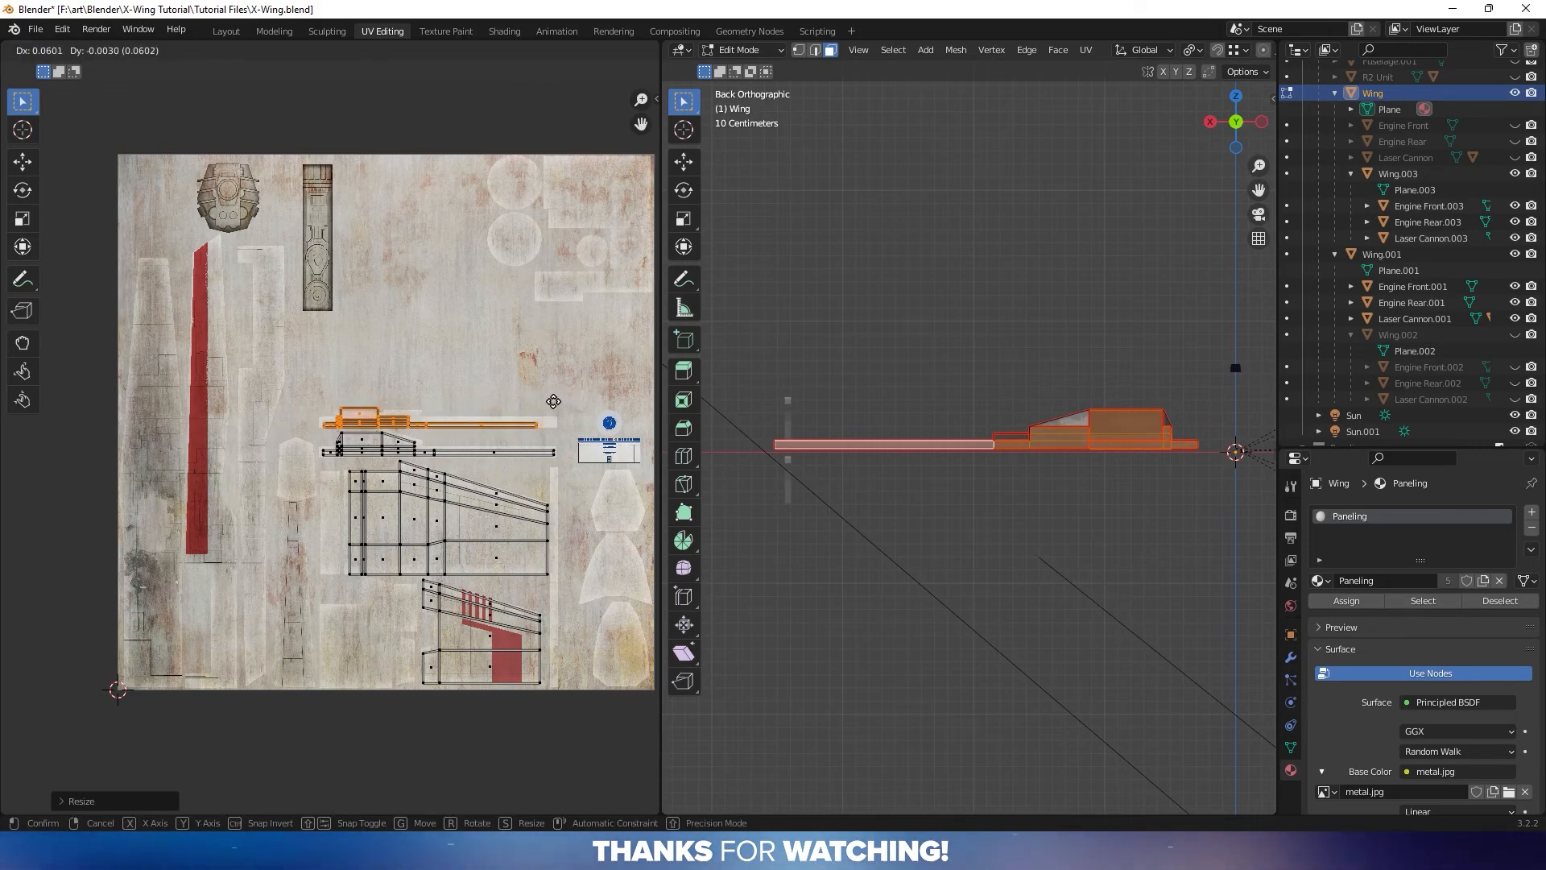
{"action": "left_click", "coordinate": [568, 407]}
{"action": "scroll", "coordinate": [605, 414], "scroll_direction": "up", "scroll_amount": 1}
{"action": "key", "text": "y"}
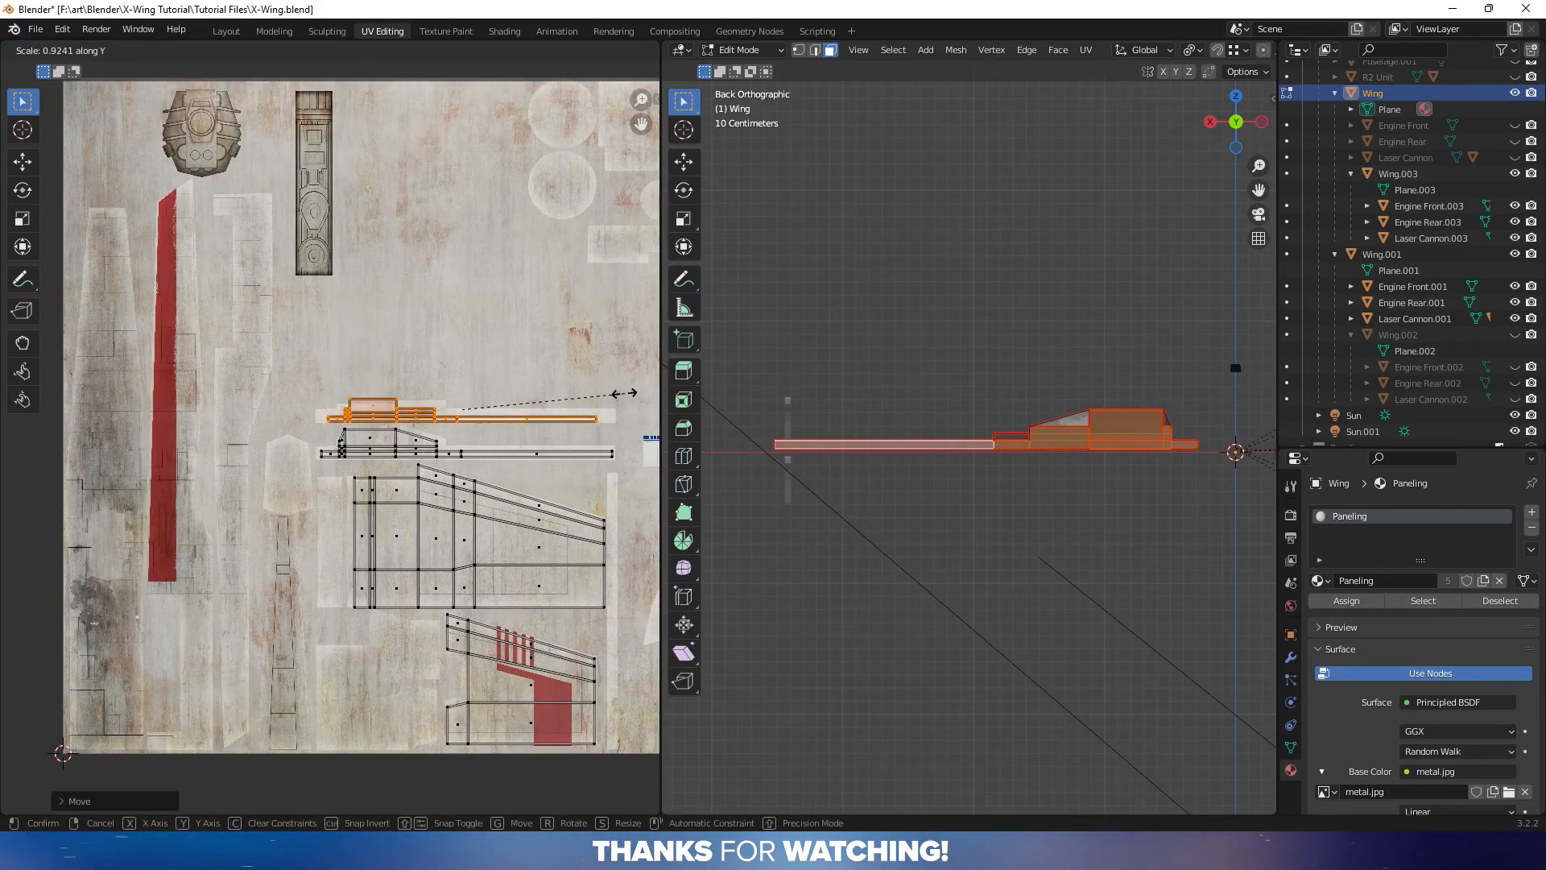
{"action": "left_click", "coordinate": [583, 401]}
Check the wing's rear in Object Mode, then reopen Edit Mode and select the raised block's long sloped side faces
{"action": "key", "text": "Tab"}
{"action": "middle_click_drag", "start_coordinate": [945, 409], "coordinate": [906, 455]}
{"action": "scroll", "coordinate": [882, 423], "scroll_direction": "up", "scroll_amount": 5}
{"action": "scroll", "coordinate": [870, 454], "scroll_direction": "down", "scroll_amount": 5}
{"action": "middle_click_drag", "start_coordinate": [1038, 475], "coordinate": [984, 484]}
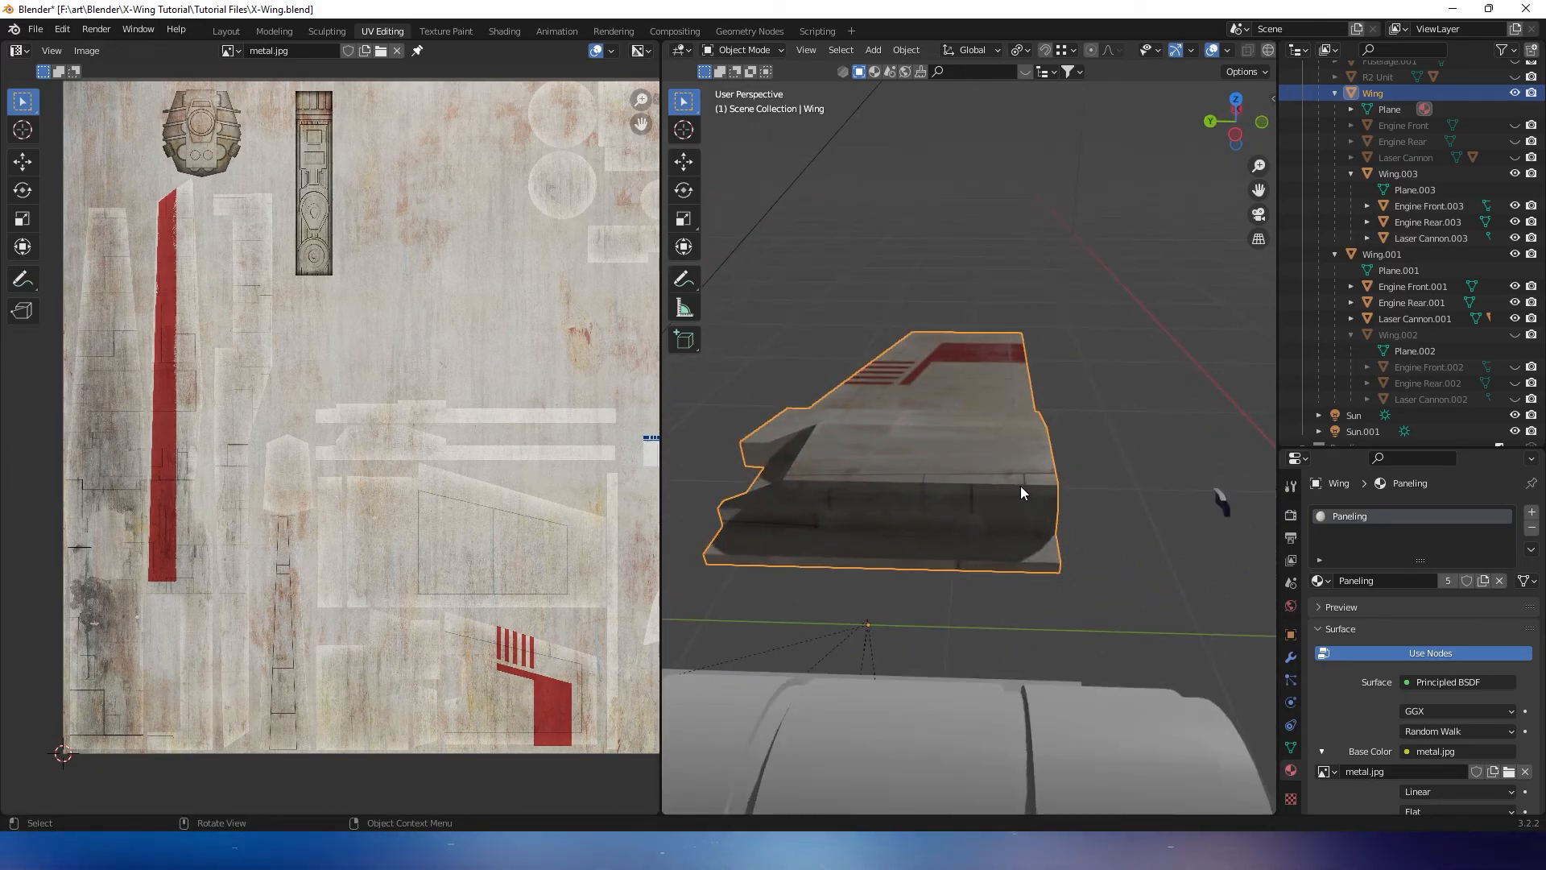
{"action": "key", "text": "Tab"}
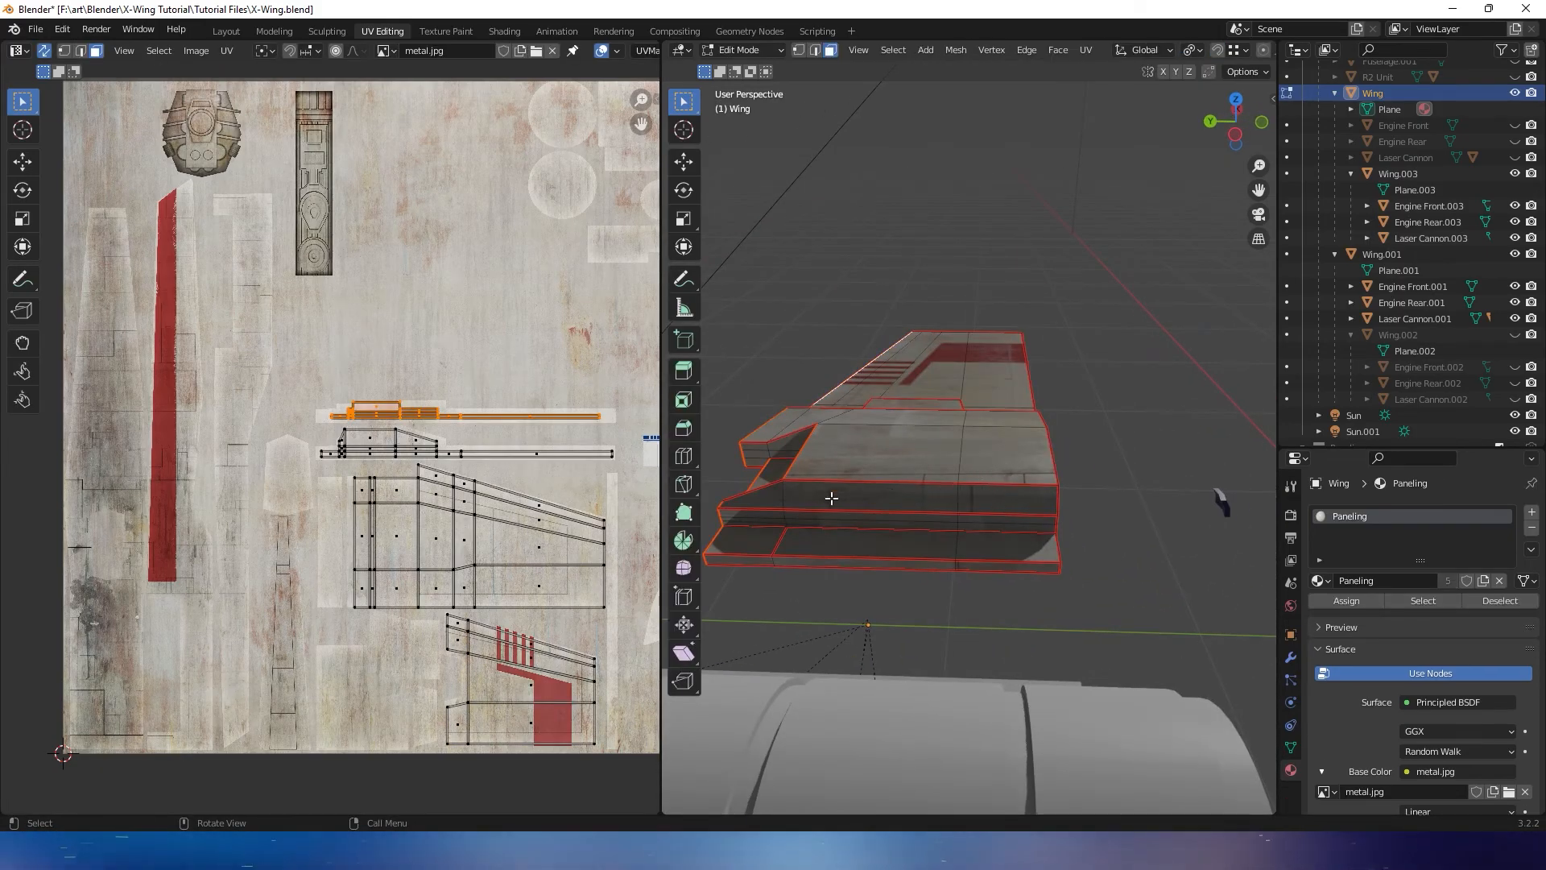
{"action": "left_click", "coordinate": [759, 504]}
{"action": "left_click", "coordinate": [1000, 521], "text": "ctrl"}
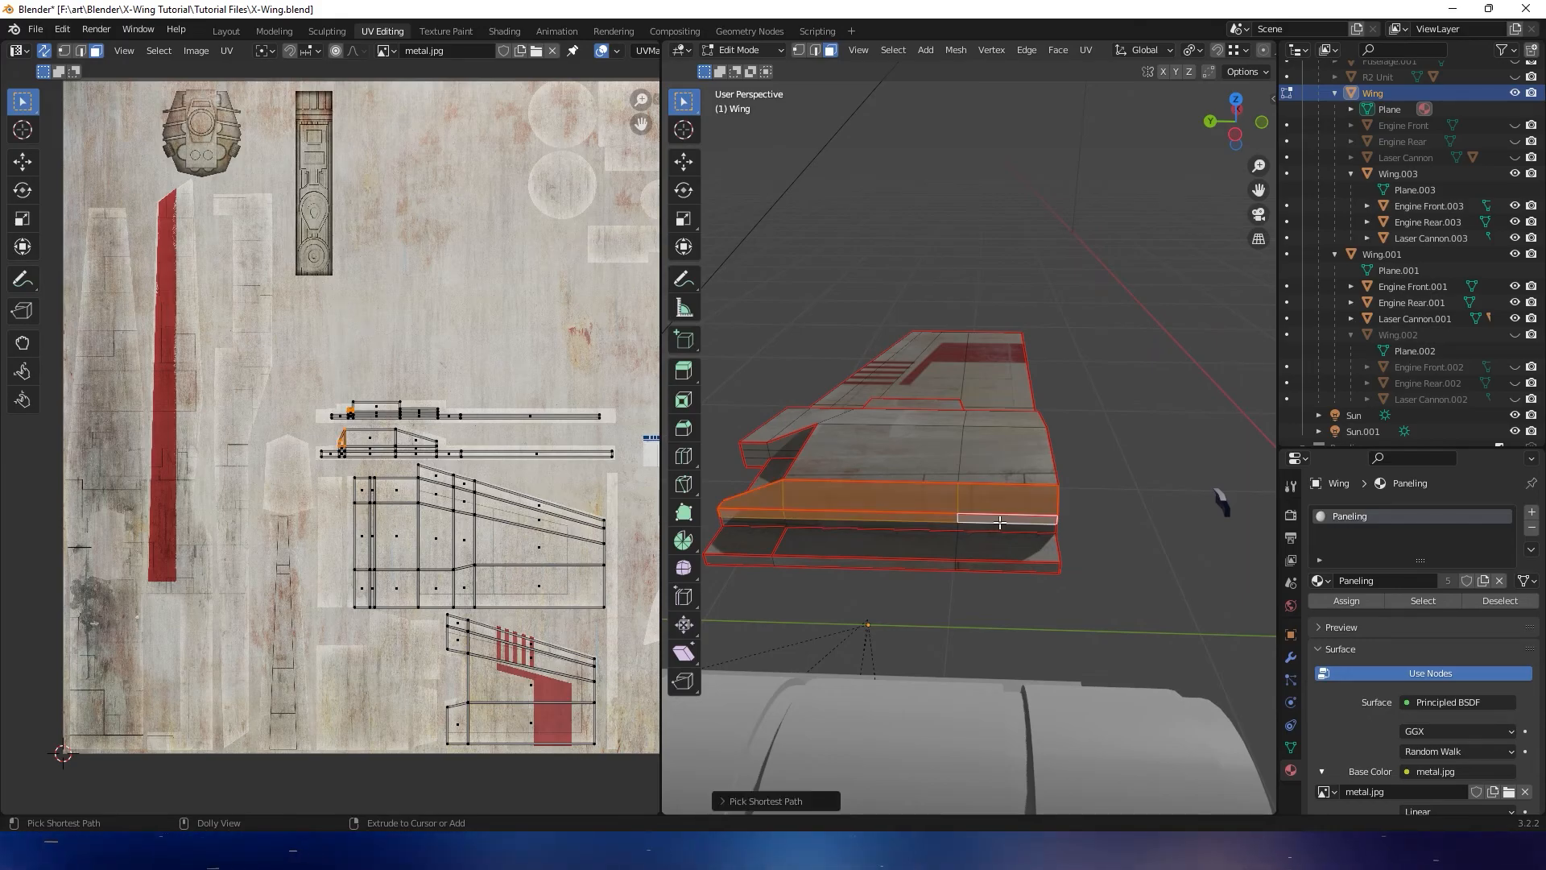
Add the narrow faces on the raised block's wing-tip side and the side face within its rear recess to the selection
{"action": "middle_click_drag", "start_coordinate": [928, 523], "coordinate": [995, 490]}
{"action": "middle_click_drag", "start_coordinate": [839, 507], "coordinate": [948, 485]}
{"action": "left_click", "coordinate": [956, 492], "text": "shift"}
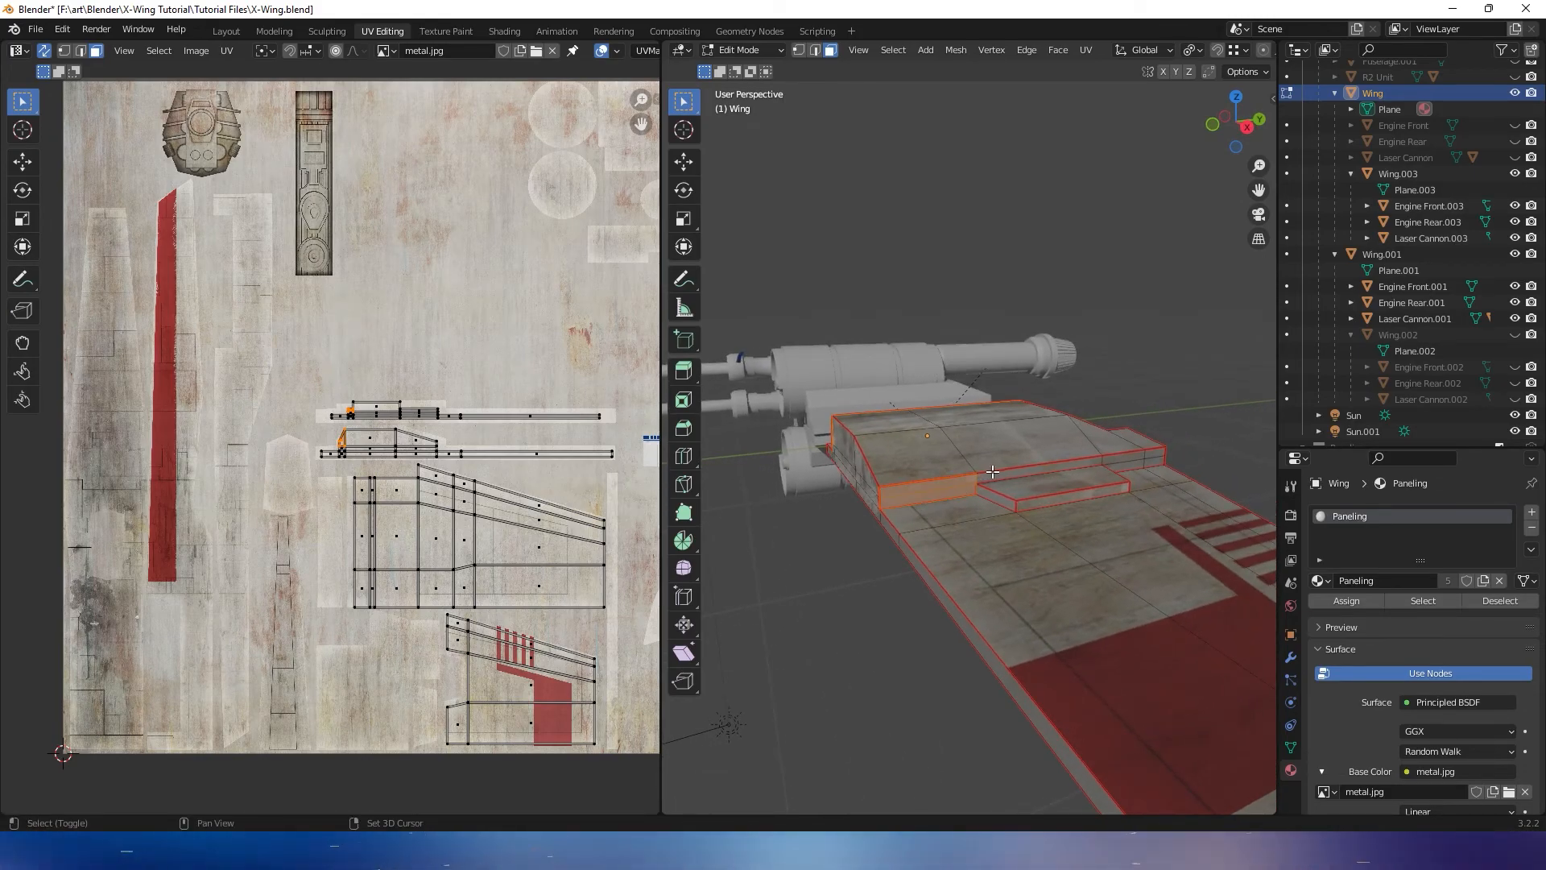
{"action": "middle_click_drag", "start_coordinate": [957, 491], "coordinate": [925, 489]}
{"action": "left_click", "coordinate": [1057, 484], "text": "shift"}
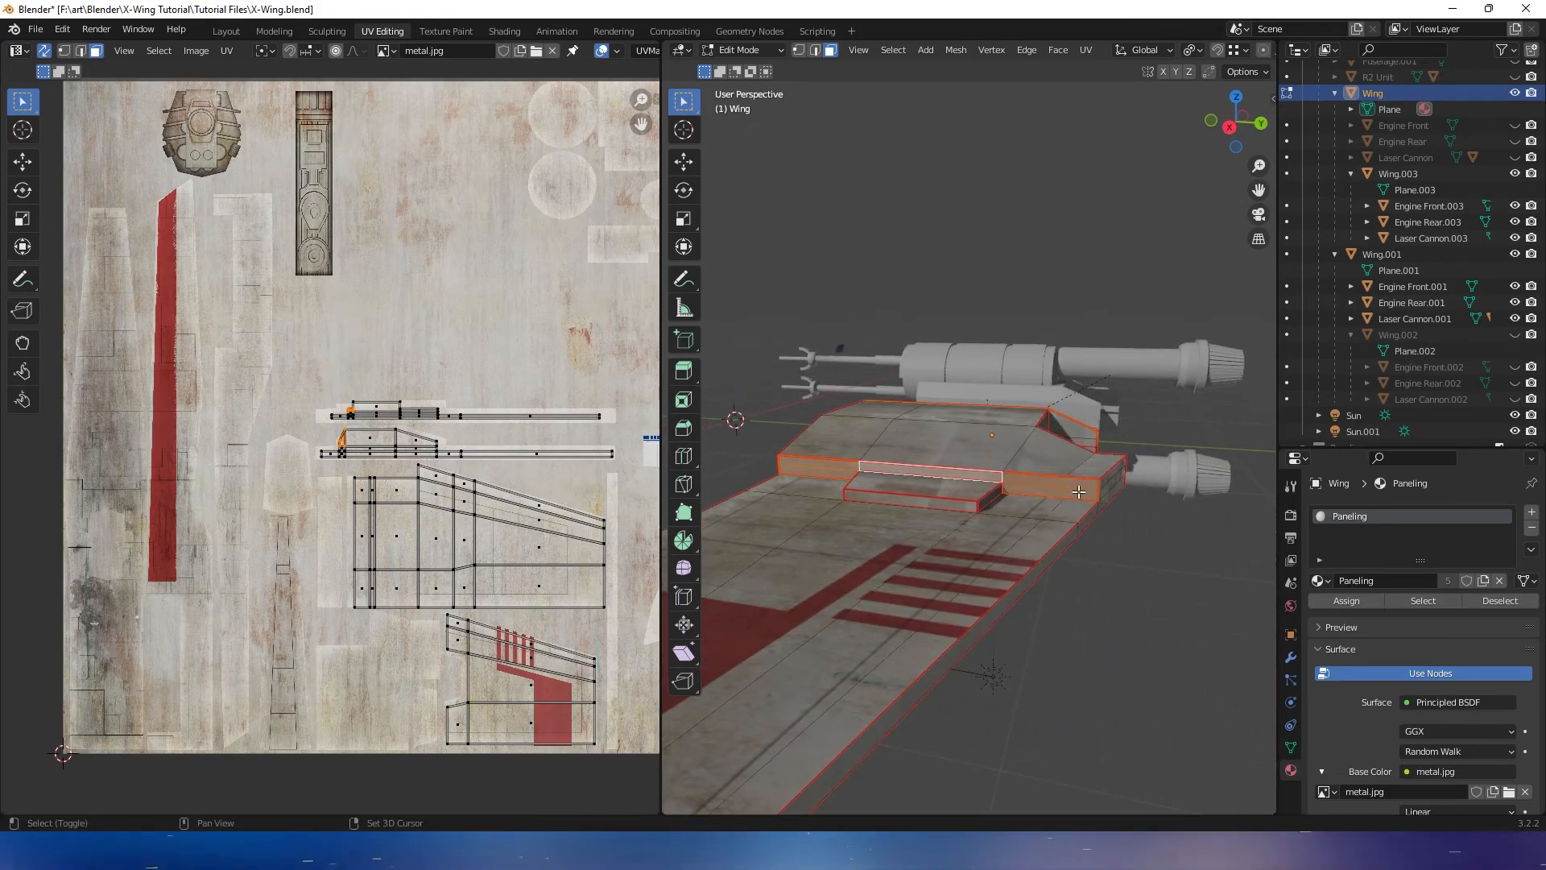
{"action": "middle_click_drag", "start_coordinate": [1057, 484], "coordinate": [1009, 496]}
{"action": "left_click", "coordinate": [1075, 457], "text": "shift"}
{"action": "middle_click_drag", "start_coordinate": [1075, 456], "coordinate": [915, 477]}
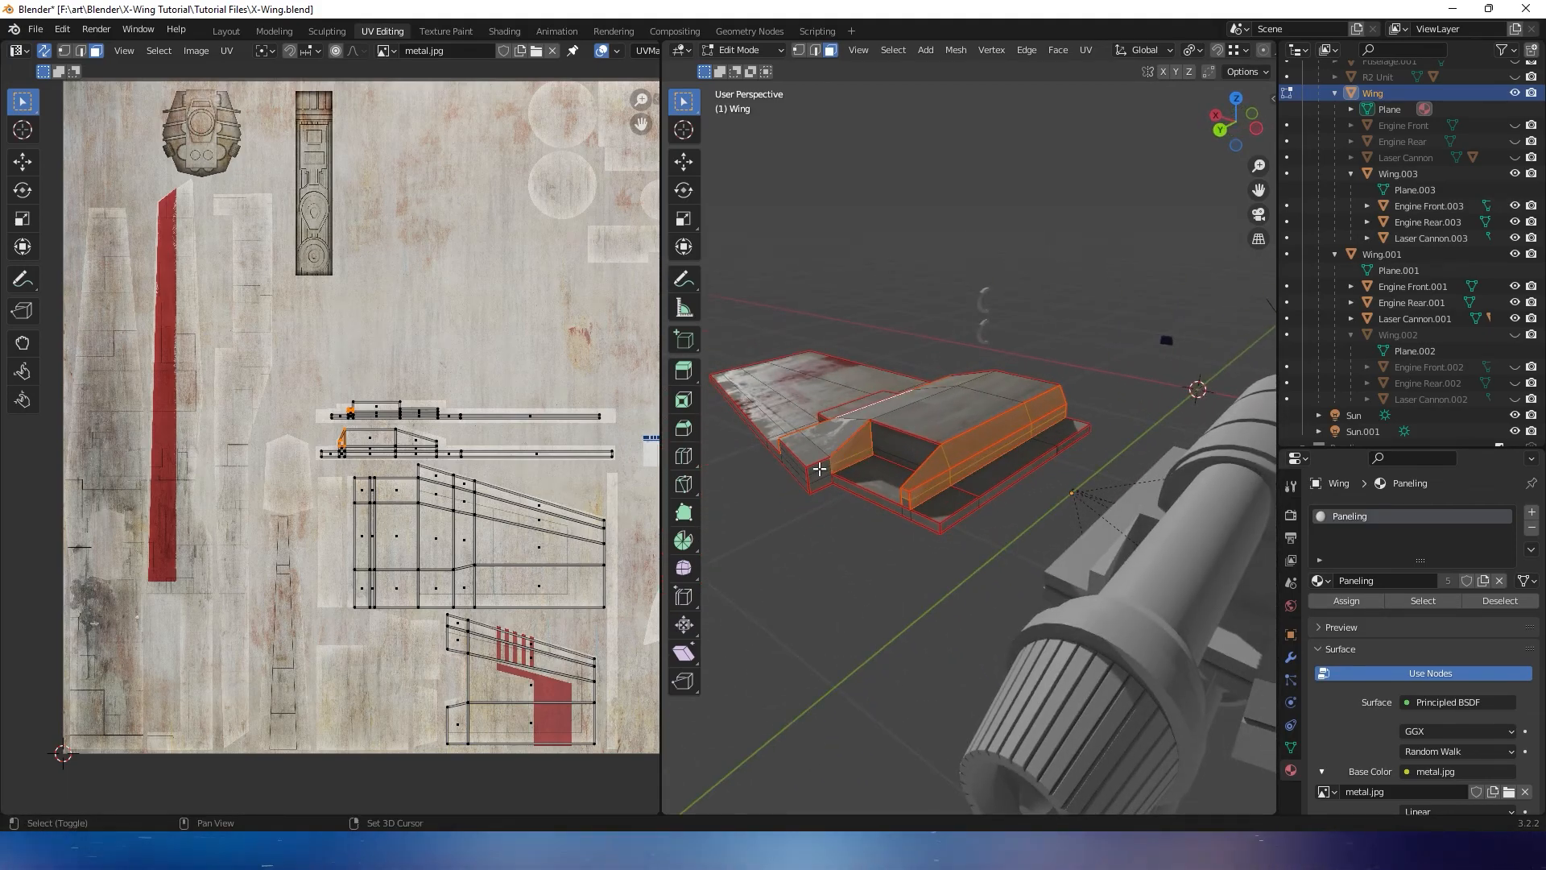
Unwrap the selected block side faces with Project from View in the left orthographic view
{"action": "key", "text": "b"}
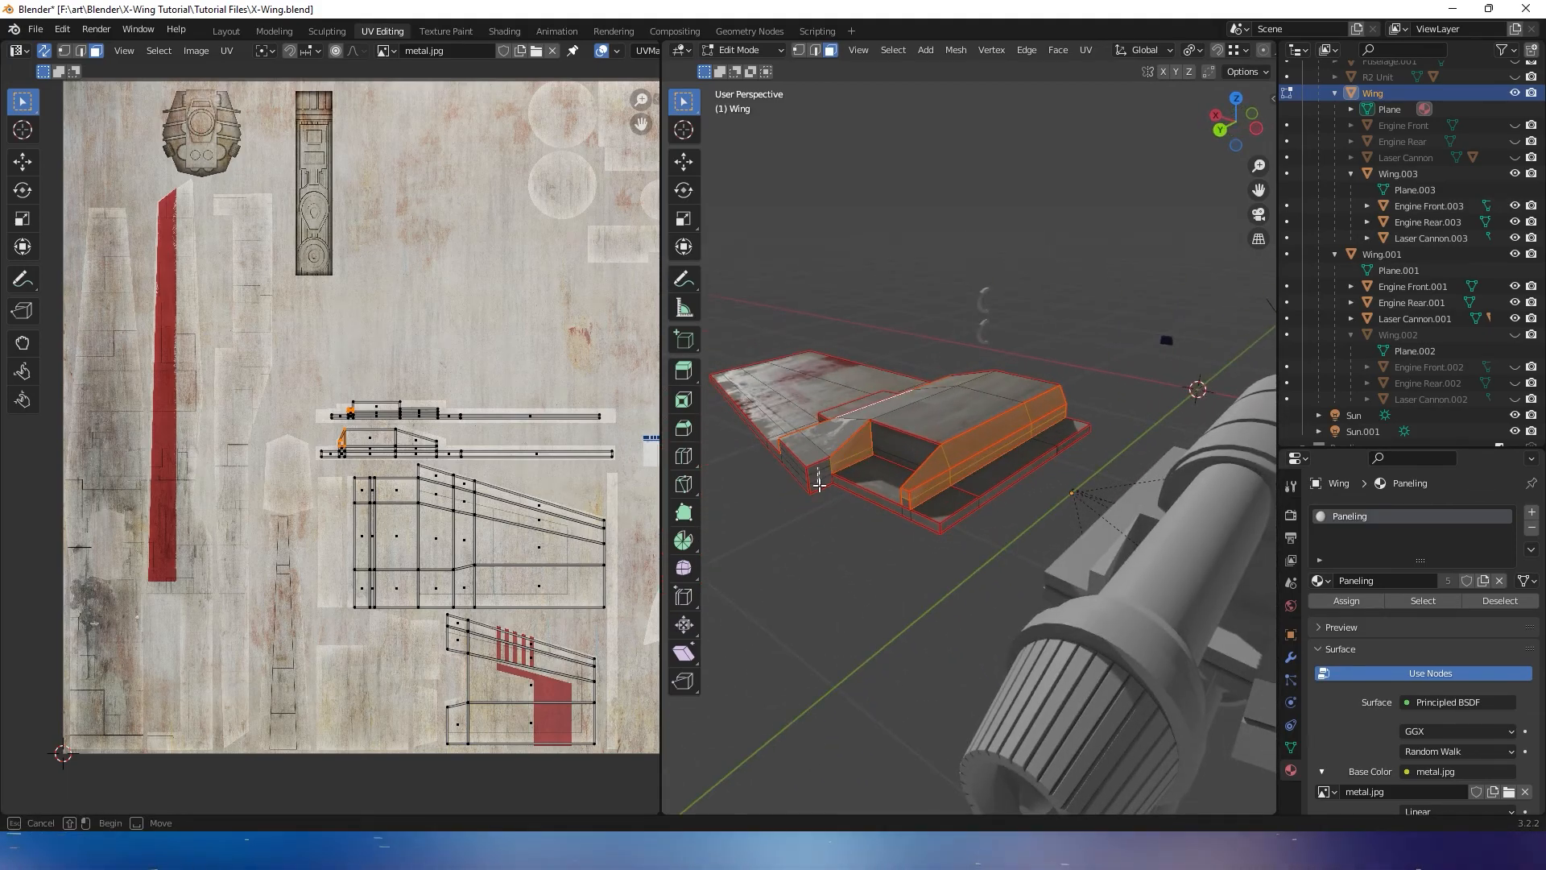
{"action": "left_click", "coordinate": [1257, 131]}
{"action": "middle_click_drag", "start_coordinate": [961, 257], "coordinate": [882, 487]}
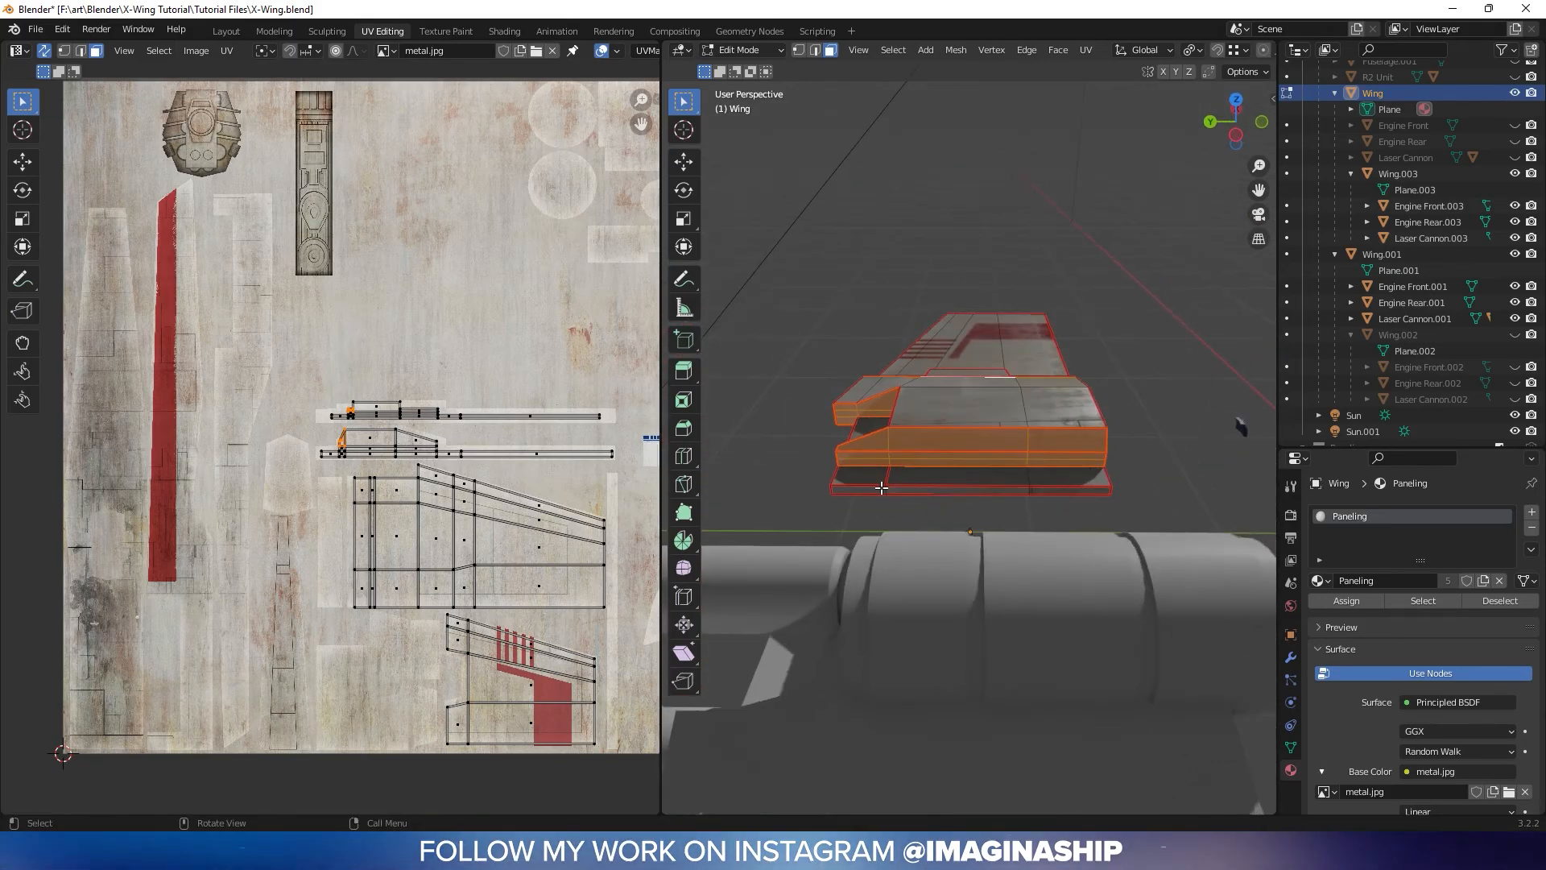
{"action": "left_click", "coordinate": [1237, 137]}
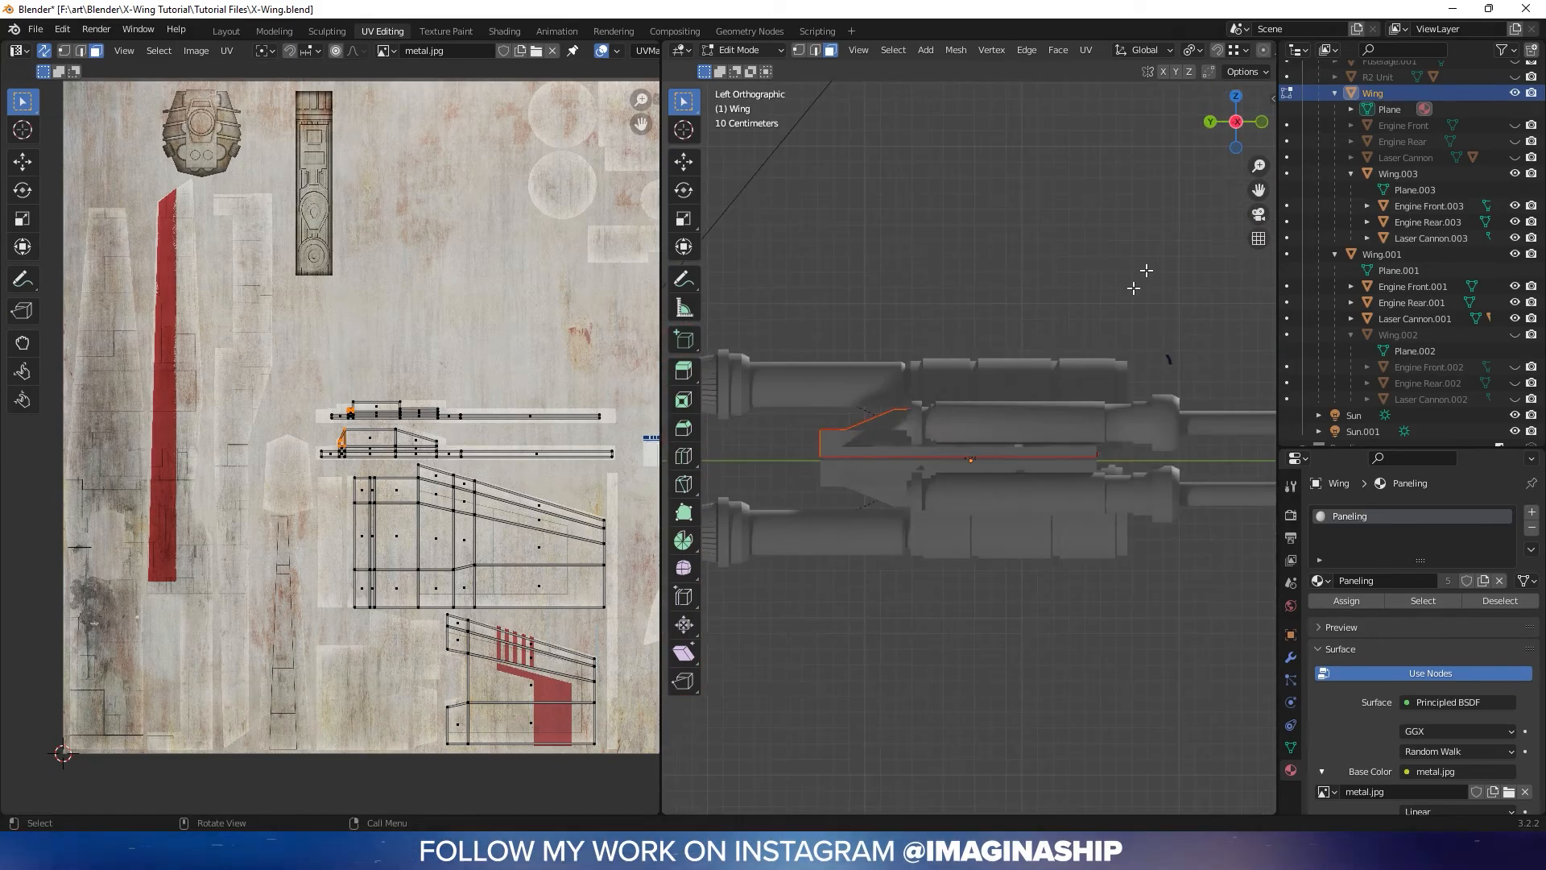
{"action": "right_click", "coordinate": [1082, 441]}
{"action": "mouse_move", "coordinate": [1081, 440]}
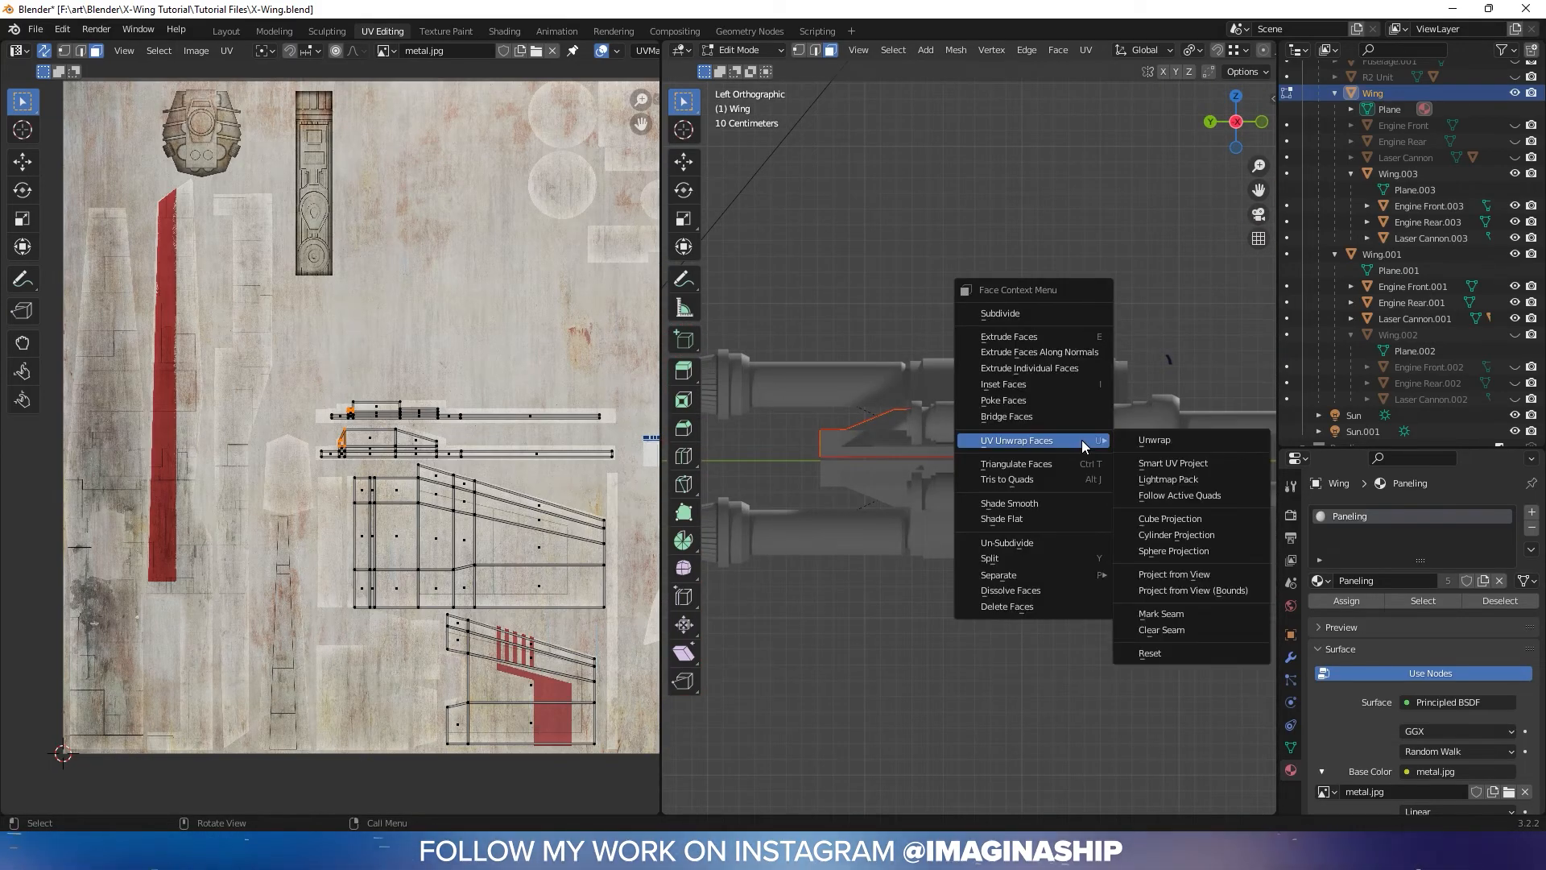
{"action": "left_click", "coordinate": [1202, 575]}
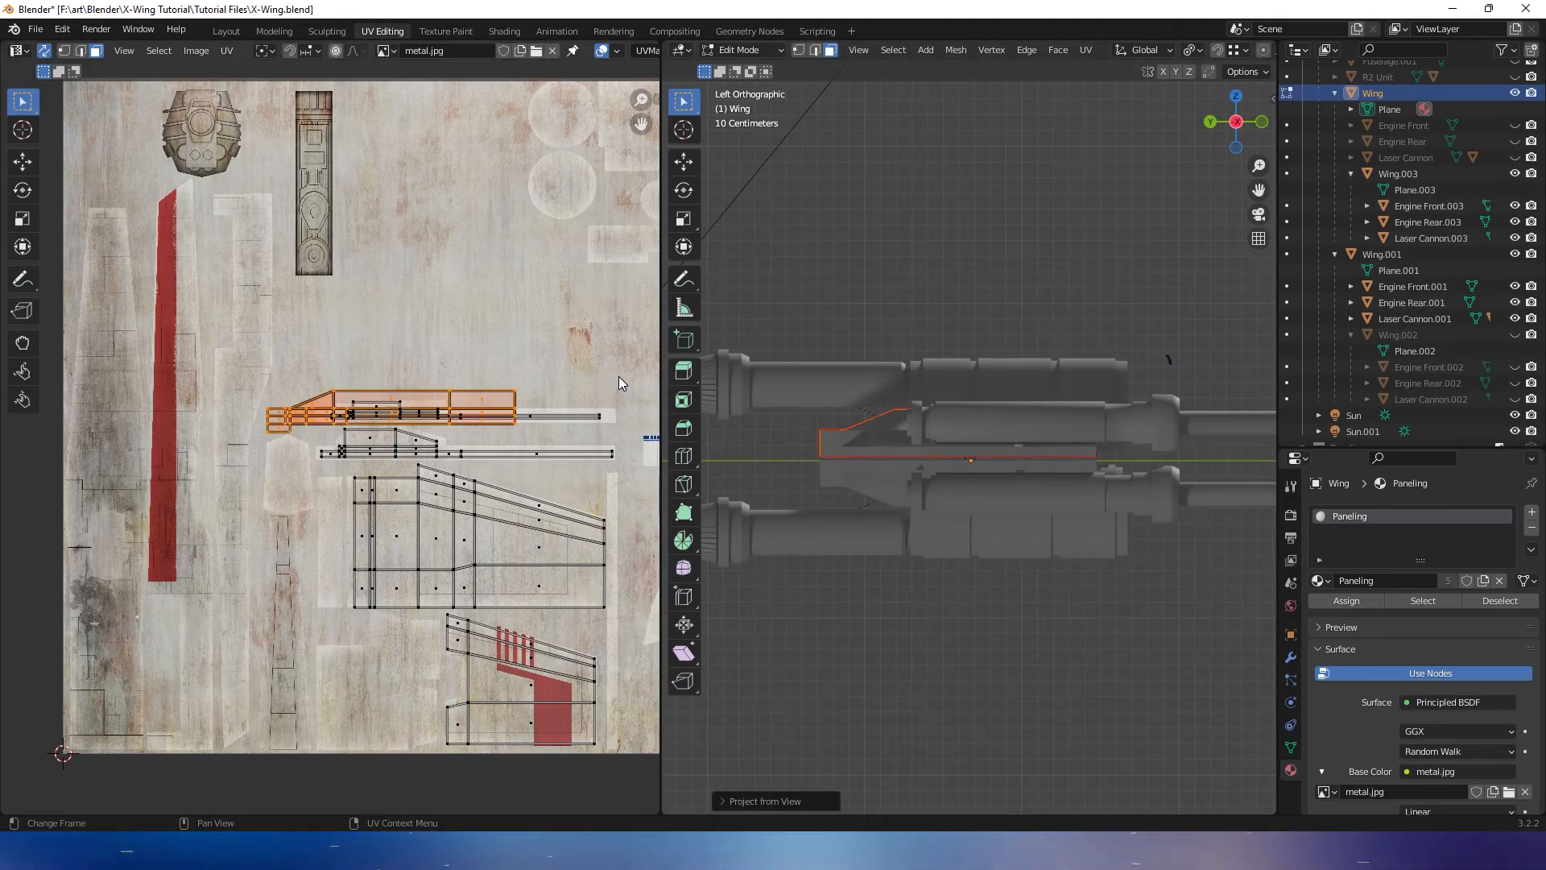
Scale the projected block side-face island down and move it just above the upper light strip on metal.jpg
{"action": "middle_click_drag", "start_coordinate": [581, 405], "coordinate": [475, 355]}
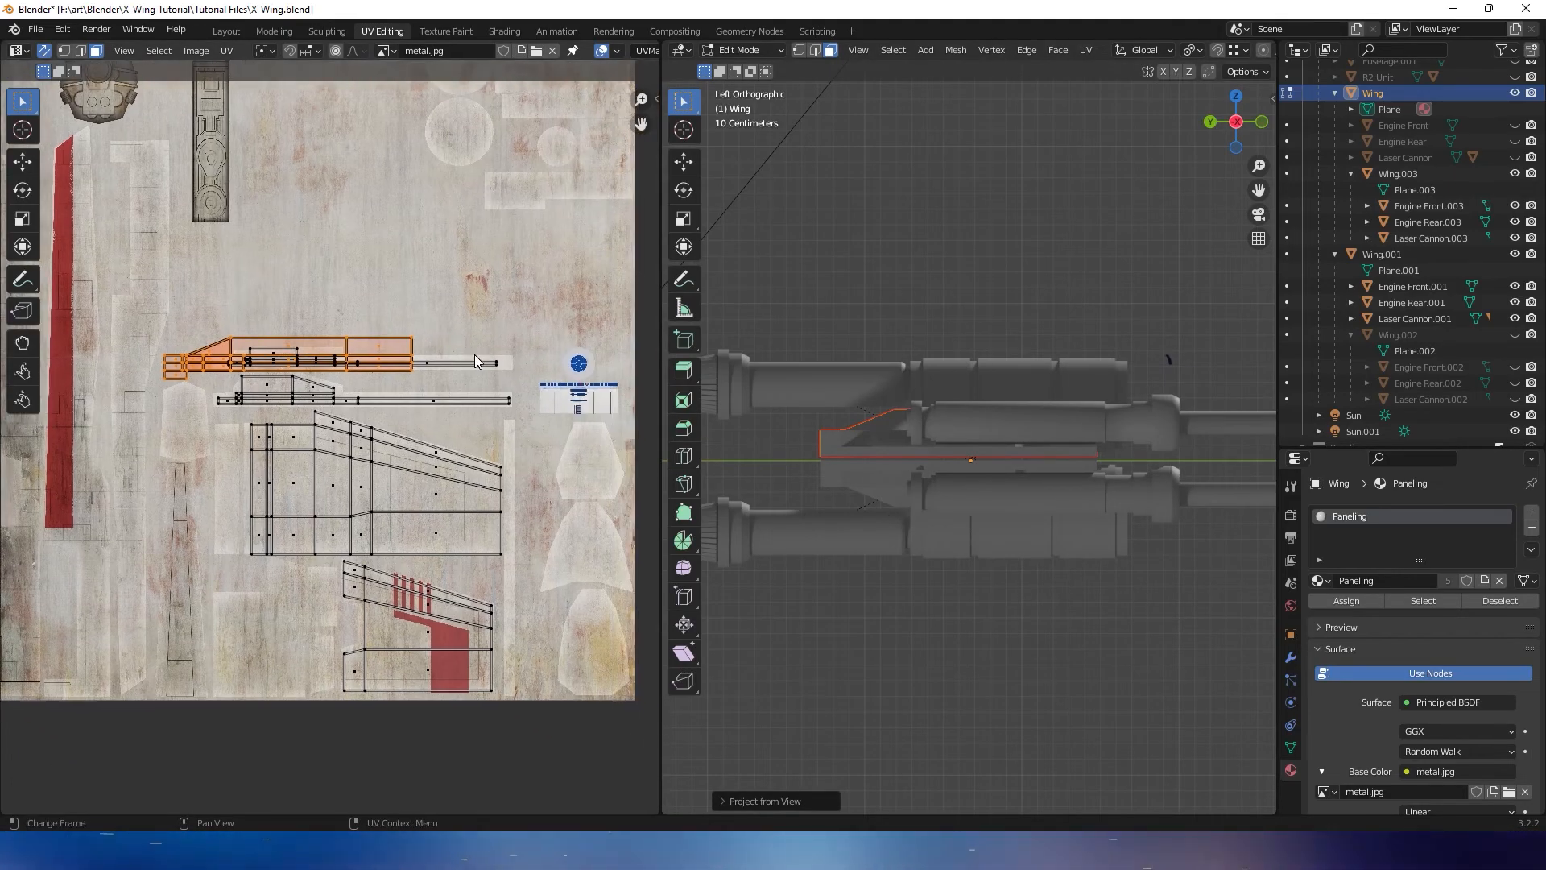
{"action": "key", "text": "s"}
{"action": "left_click", "coordinate": [465, 309]}
{"action": "key", "text": "g"}
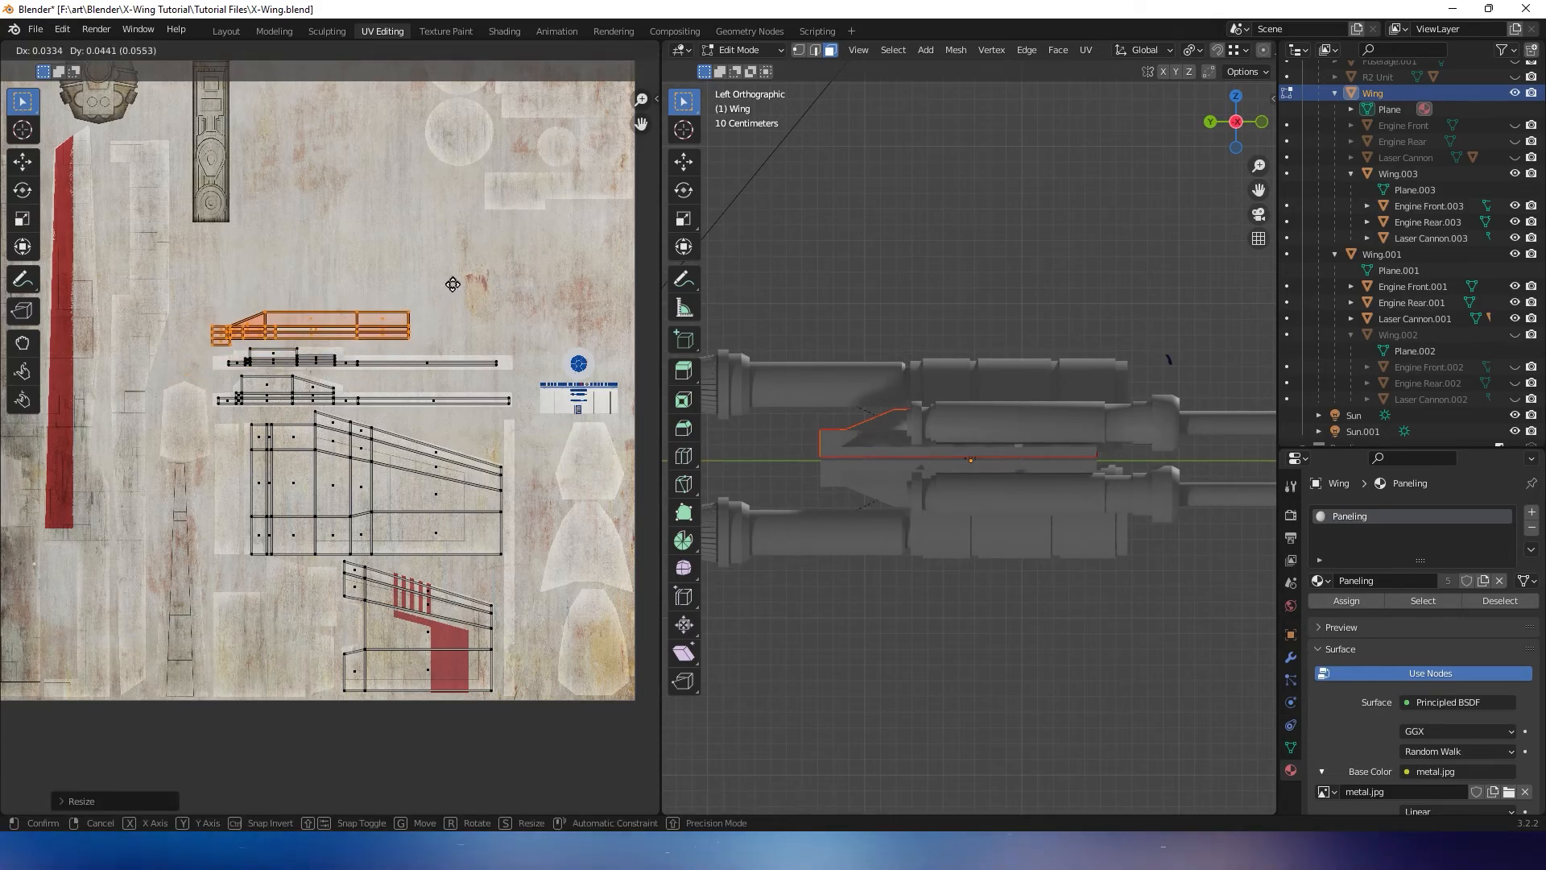
{"action": "left_click", "coordinate": [449, 294]}
Check the wing in Object Mode, then reopen Edit Mode and select the raised block's top faces
{"action": "key", "text": "Tab"}
{"action": "scroll", "coordinate": [984, 425], "scroll_direction": "up", "scroll_amount": 5}
{"action": "middle_click_drag", "start_coordinate": [984, 426], "coordinate": [968, 559]}
{"action": "key", "text": "Tab"}
{"action": "scroll", "coordinate": [965, 558], "scroll_direction": "up", "scroll_amount": 3}
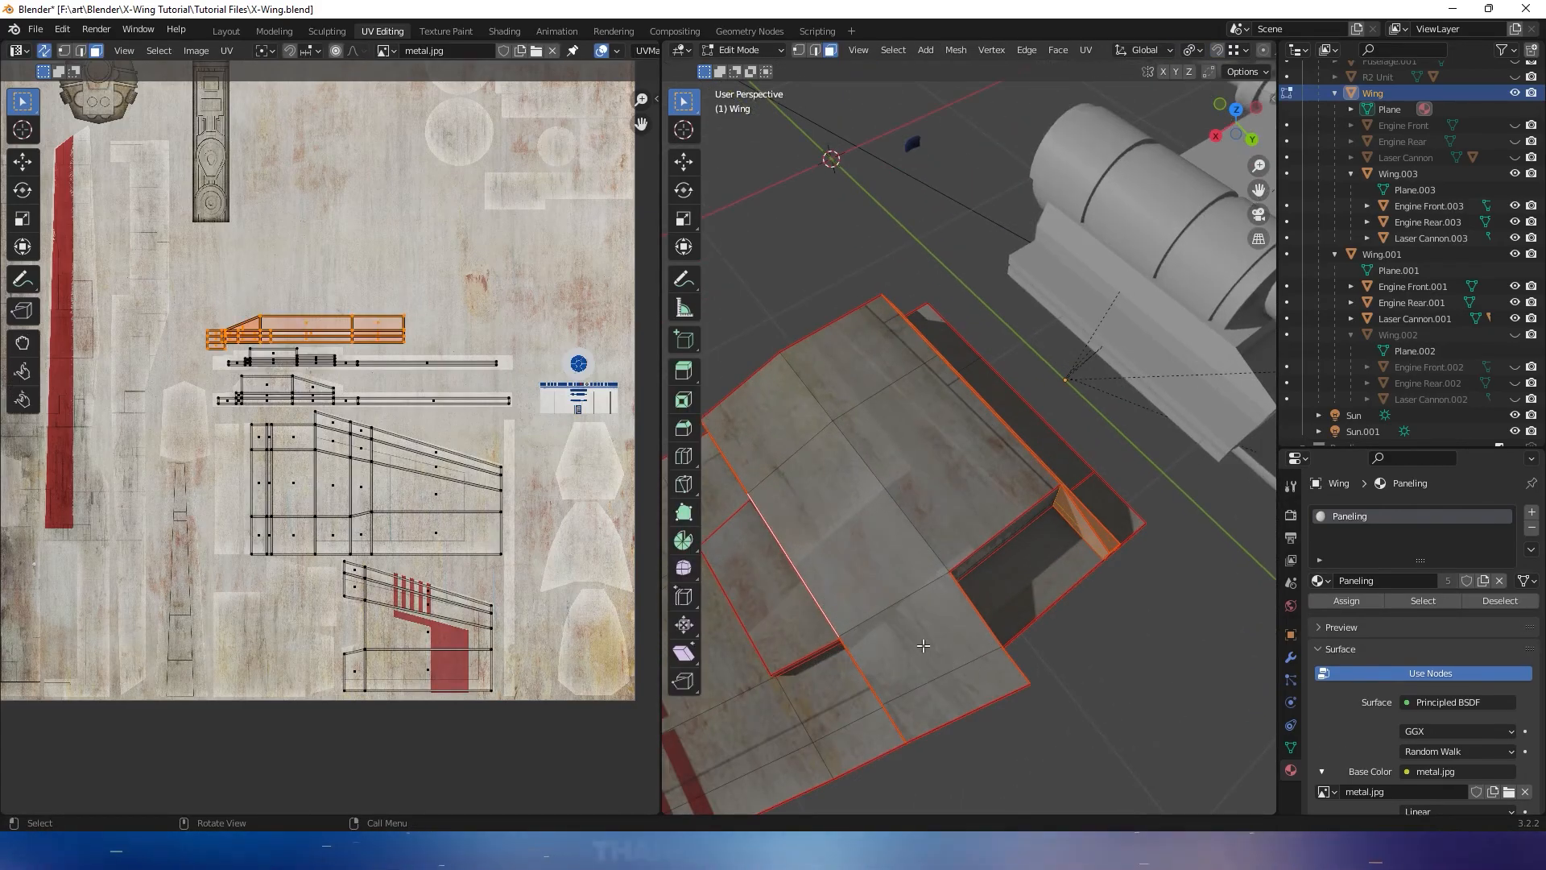
{"action": "left_click", "coordinate": [946, 689]}
{"action": "left_click_drag", "start_coordinate": [867, 579], "coordinate": [867, 578]}
{"action": "left_click", "coordinate": [811, 400], "text": "shift"}
Add the sloped faces along the raised block's wing-root side to the selection
{"action": "middle_click_drag", "start_coordinate": [811, 400], "coordinate": [881, 511]}
{"action": "left_click", "coordinate": [881, 479], "text": "shift"}
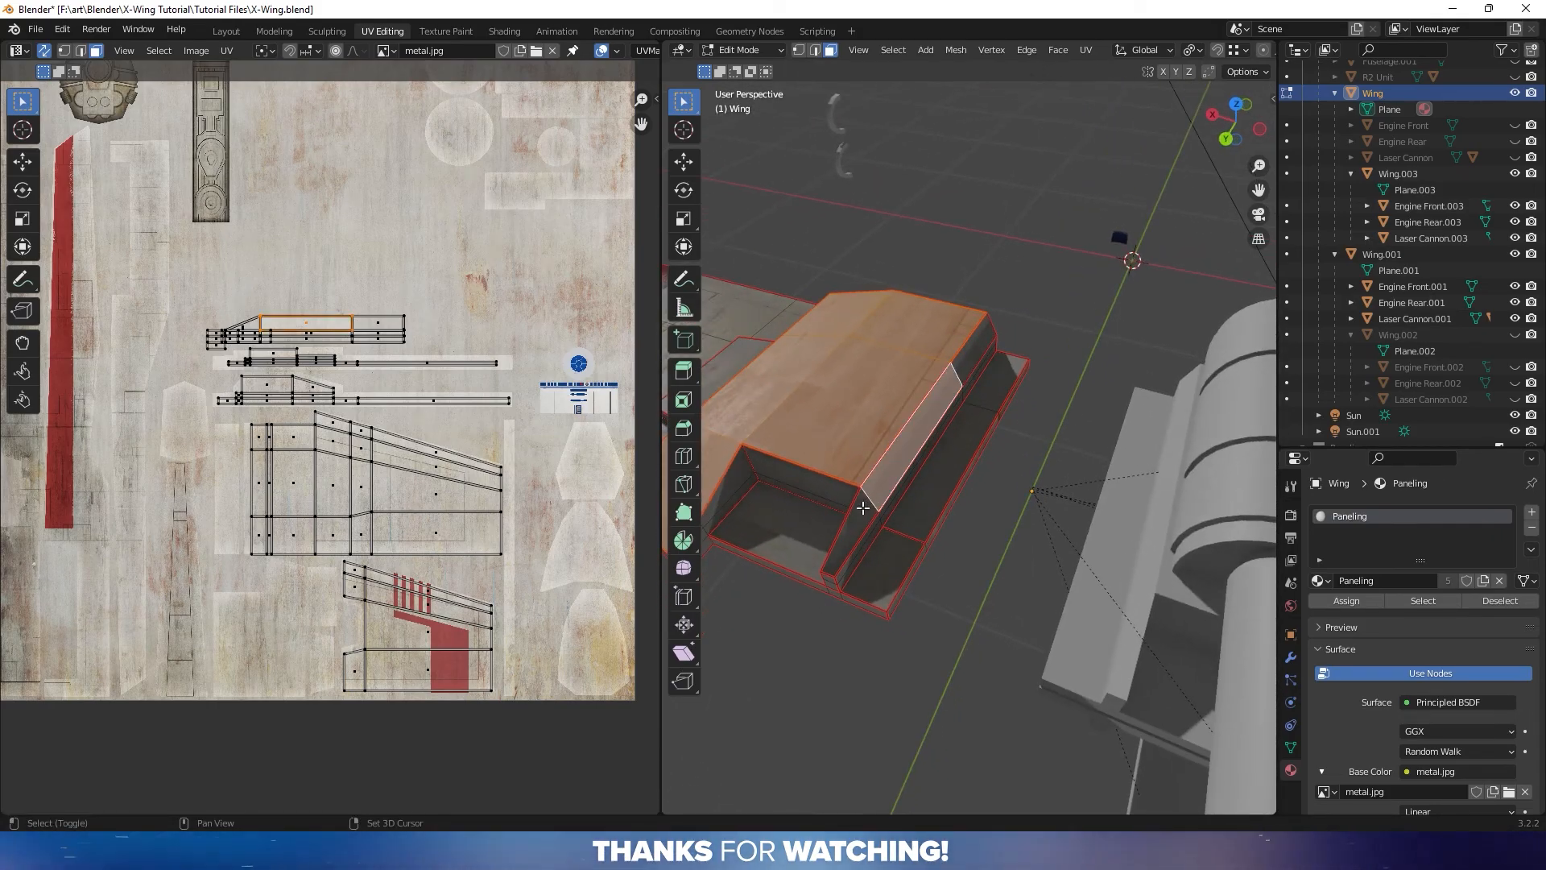
{"action": "left_click", "coordinate": [863, 507], "text": "shift"}
{"action": "left_click", "coordinate": [980, 350], "text": "shift"}
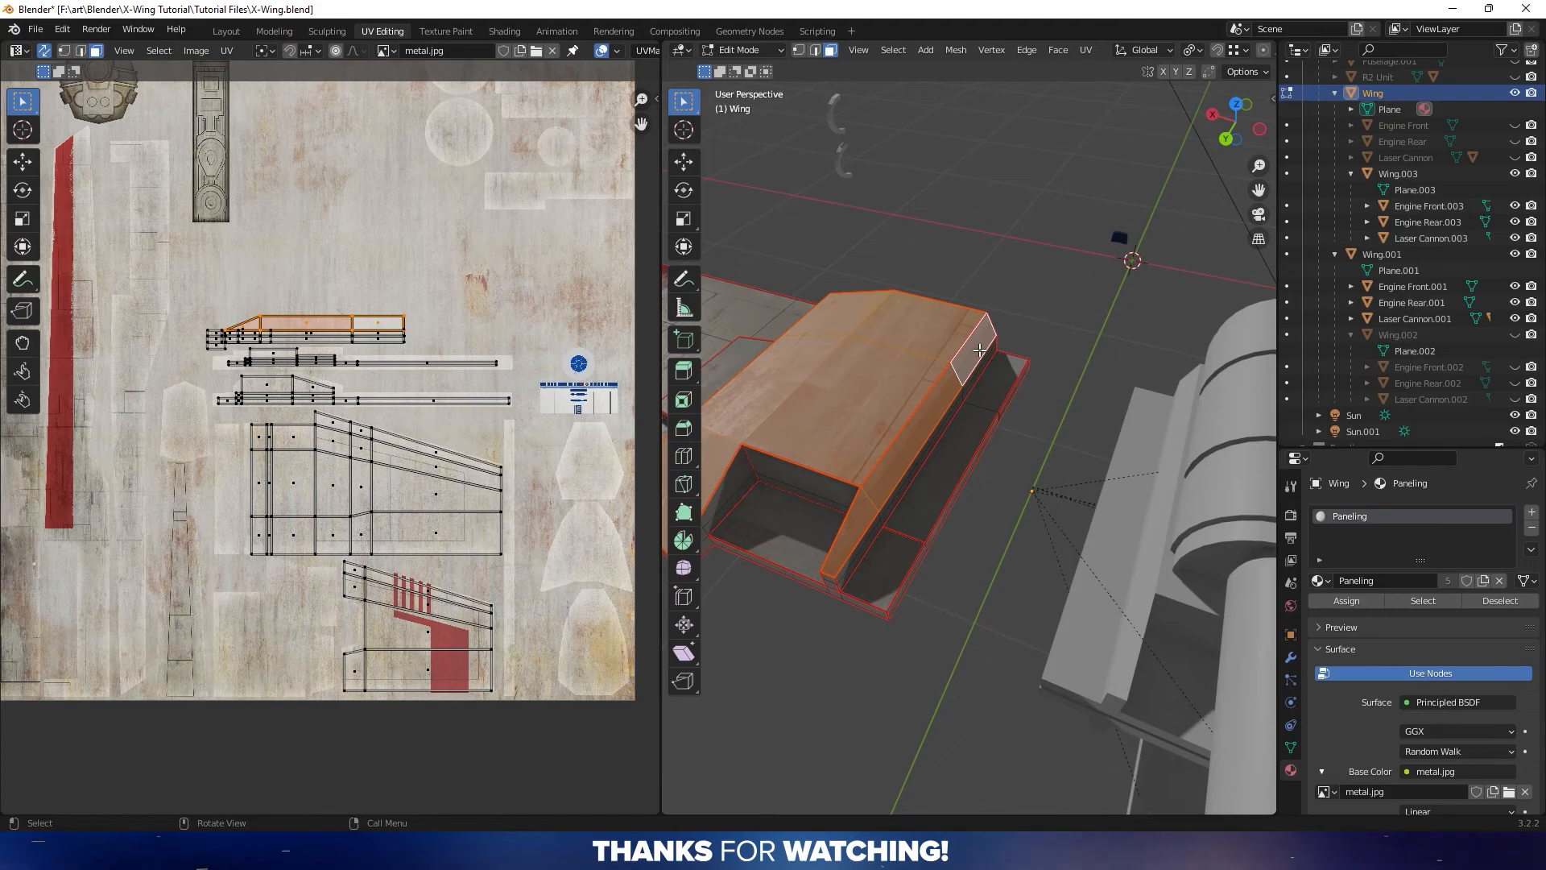
{"action": "middle_click_drag", "start_coordinate": [980, 350], "coordinate": [910, 401]}
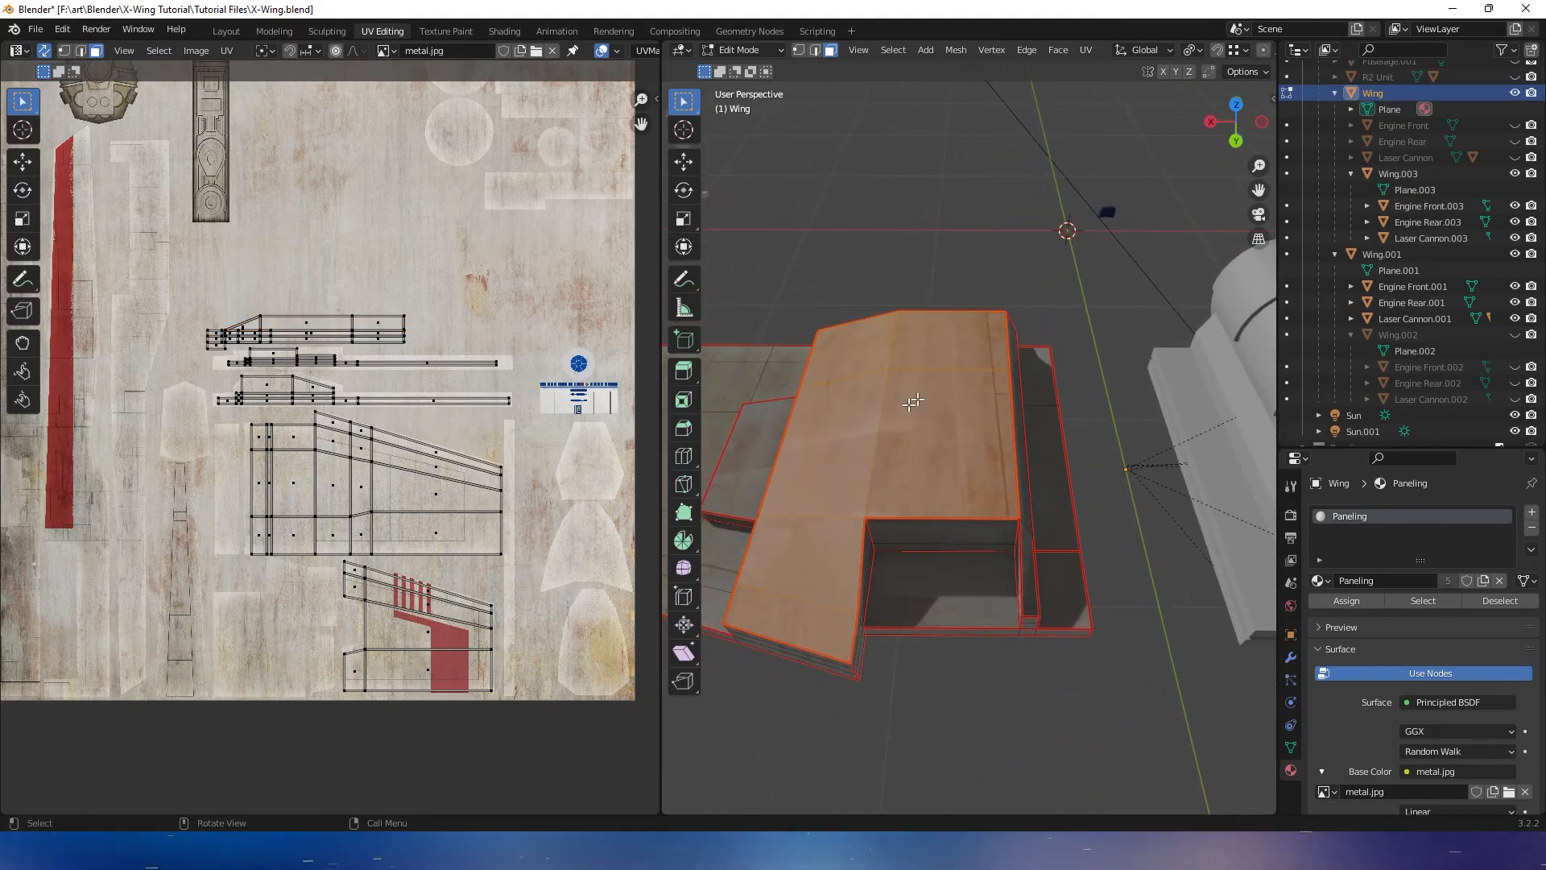
Unwrap the selected top and sloped block faces with Project from View in the top orthographic view
{"action": "left_click", "coordinate": [1234, 112]}
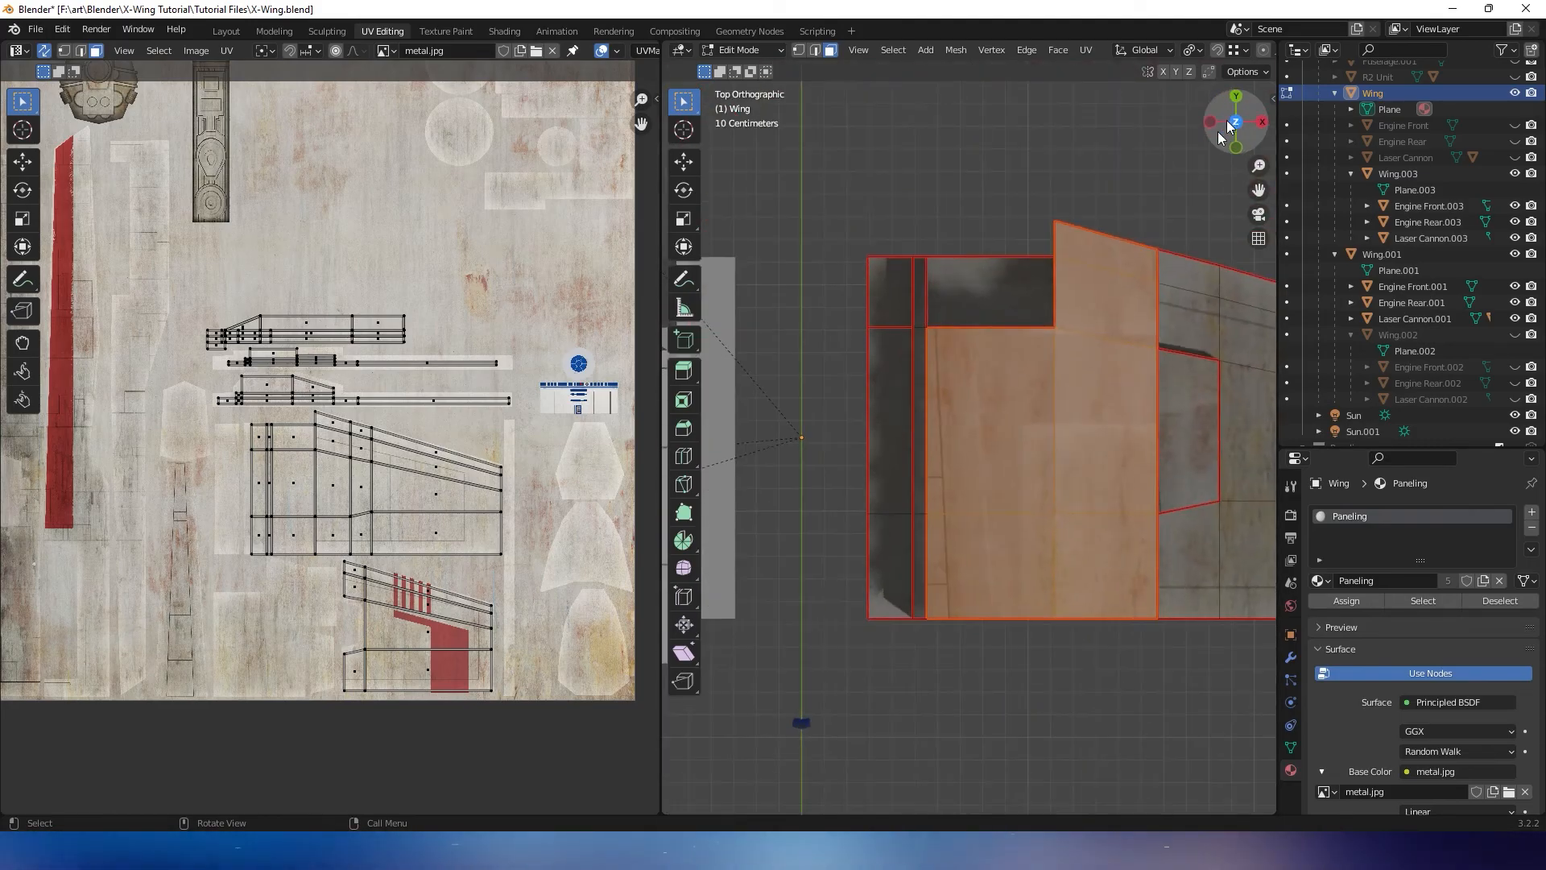
{"action": "scroll", "coordinate": [1101, 314], "scroll_direction": "down", "scroll_amount": 3}
{"action": "right_click", "coordinate": [1086, 305]}
{"action": "mouse_move", "coordinate": [1085, 305]}
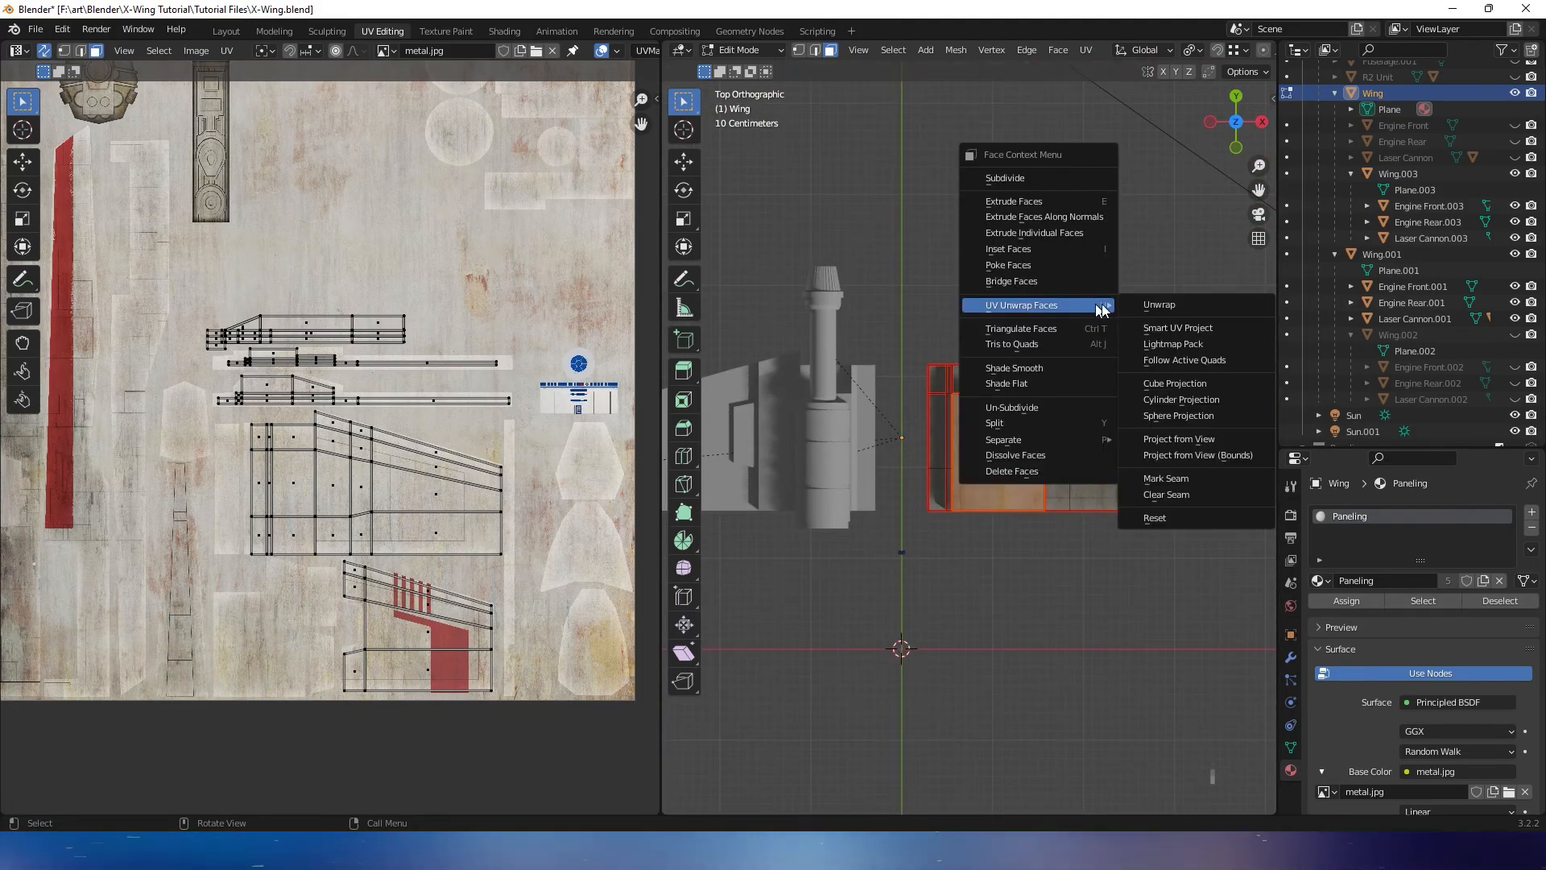
{"action": "left_click", "coordinate": [1189, 439]}
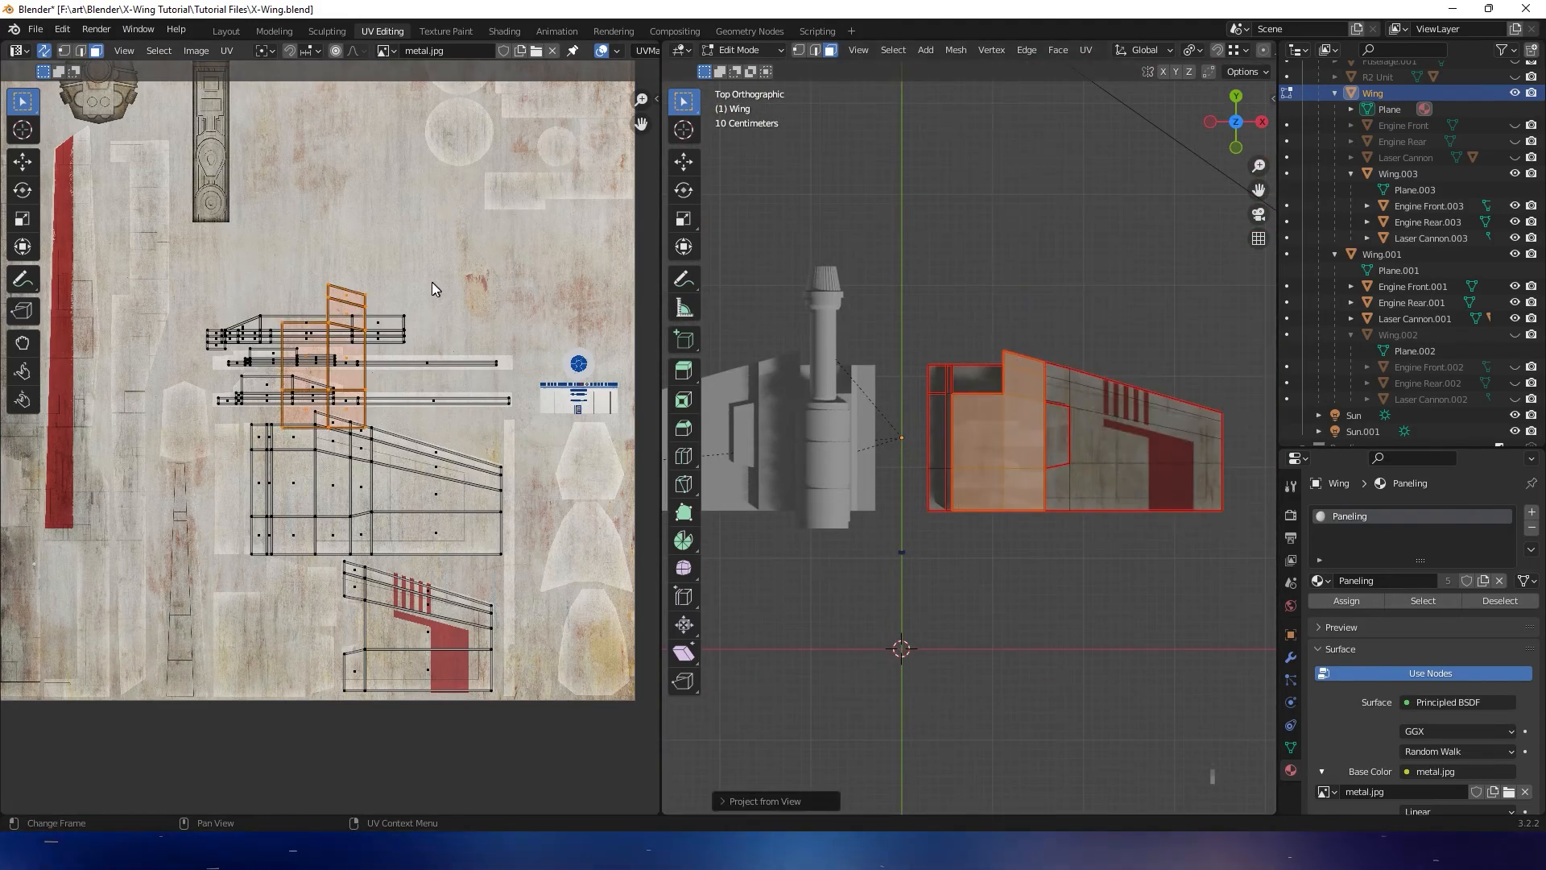
Move the block's top-face island onto the light panel beside the red-striped wing drawing and scale it down
{"action": "key", "text": "g"}
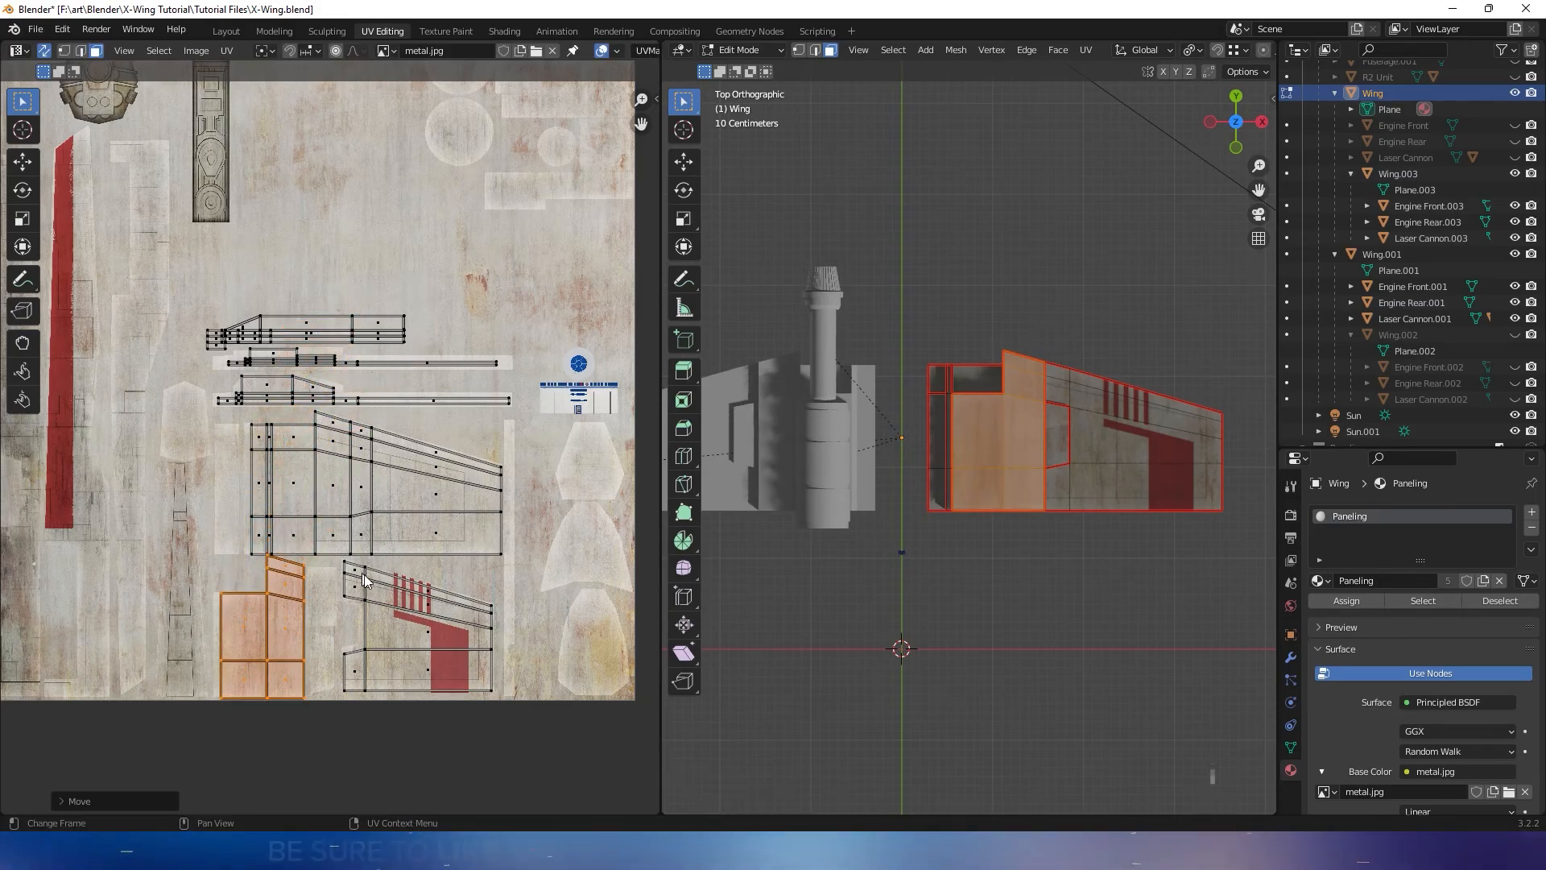
{"action": "left_click", "coordinate": [358, 591]}
{"action": "scroll", "coordinate": [379, 568], "scroll_direction": "up", "scroll_amount": 2}
{"action": "middle_click_drag", "start_coordinate": [384, 564], "coordinate": [553, 346]}
{"action": "key", "text": "s"}
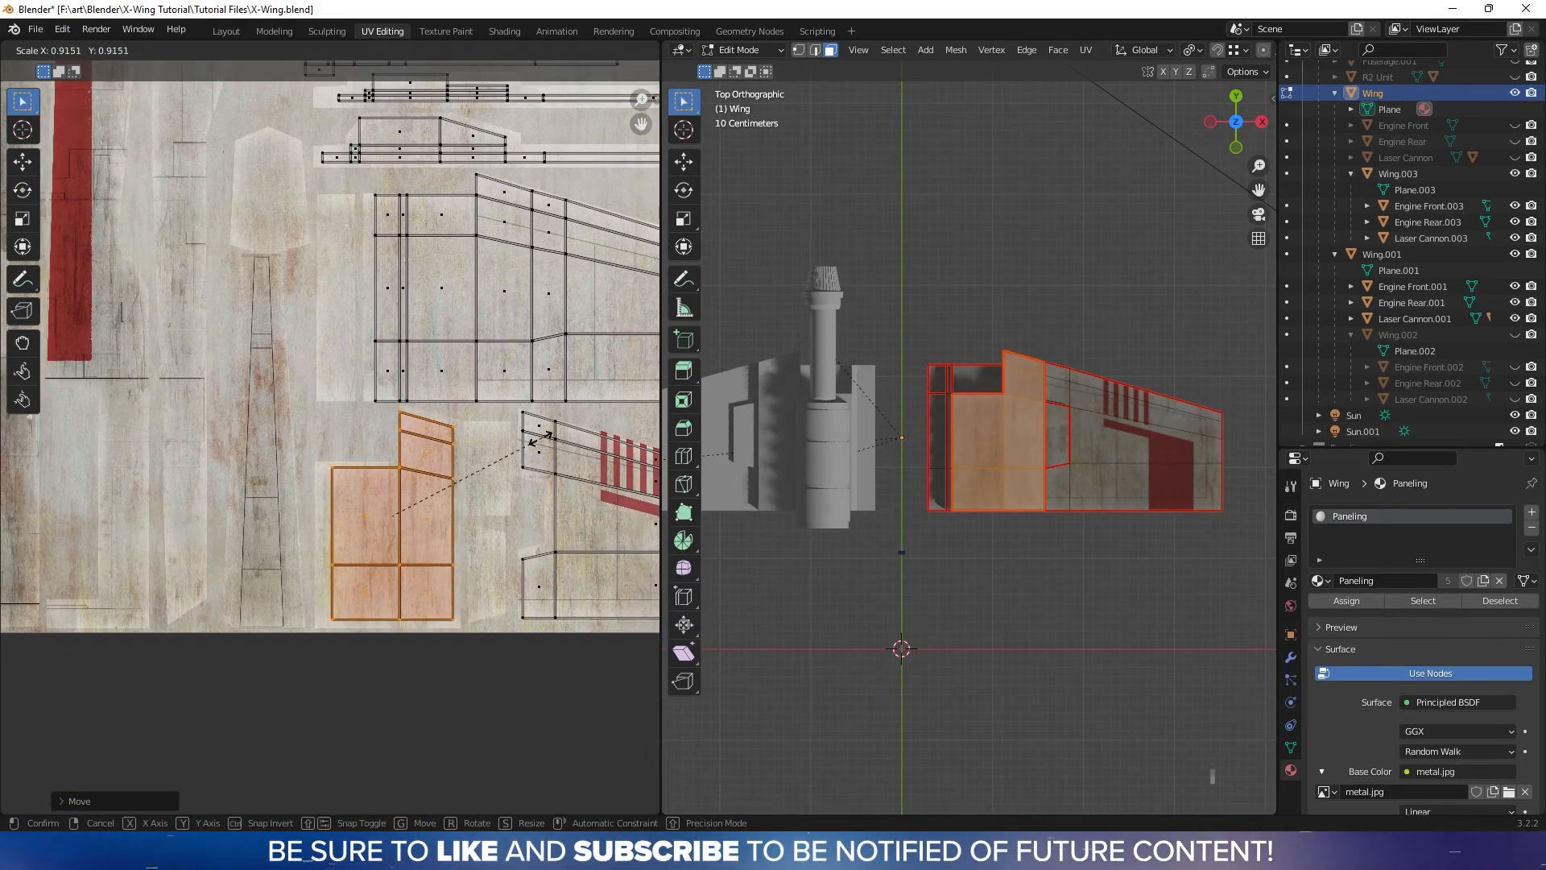
{"action": "left_click", "coordinate": [538, 448]}
{"action": "key", "text": "g"}
{"action": "left_click", "coordinate": [545, 447]}
Fine-tune the top-face island's size and position to fit the light panel
{"action": "middle_click_drag", "start_coordinate": [465, 529], "coordinate": [495, 510]}
{"action": "key", "text": "s"}
{"action": "left_click", "coordinate": [497, 511]}
{"action": "key", "text": "g"}
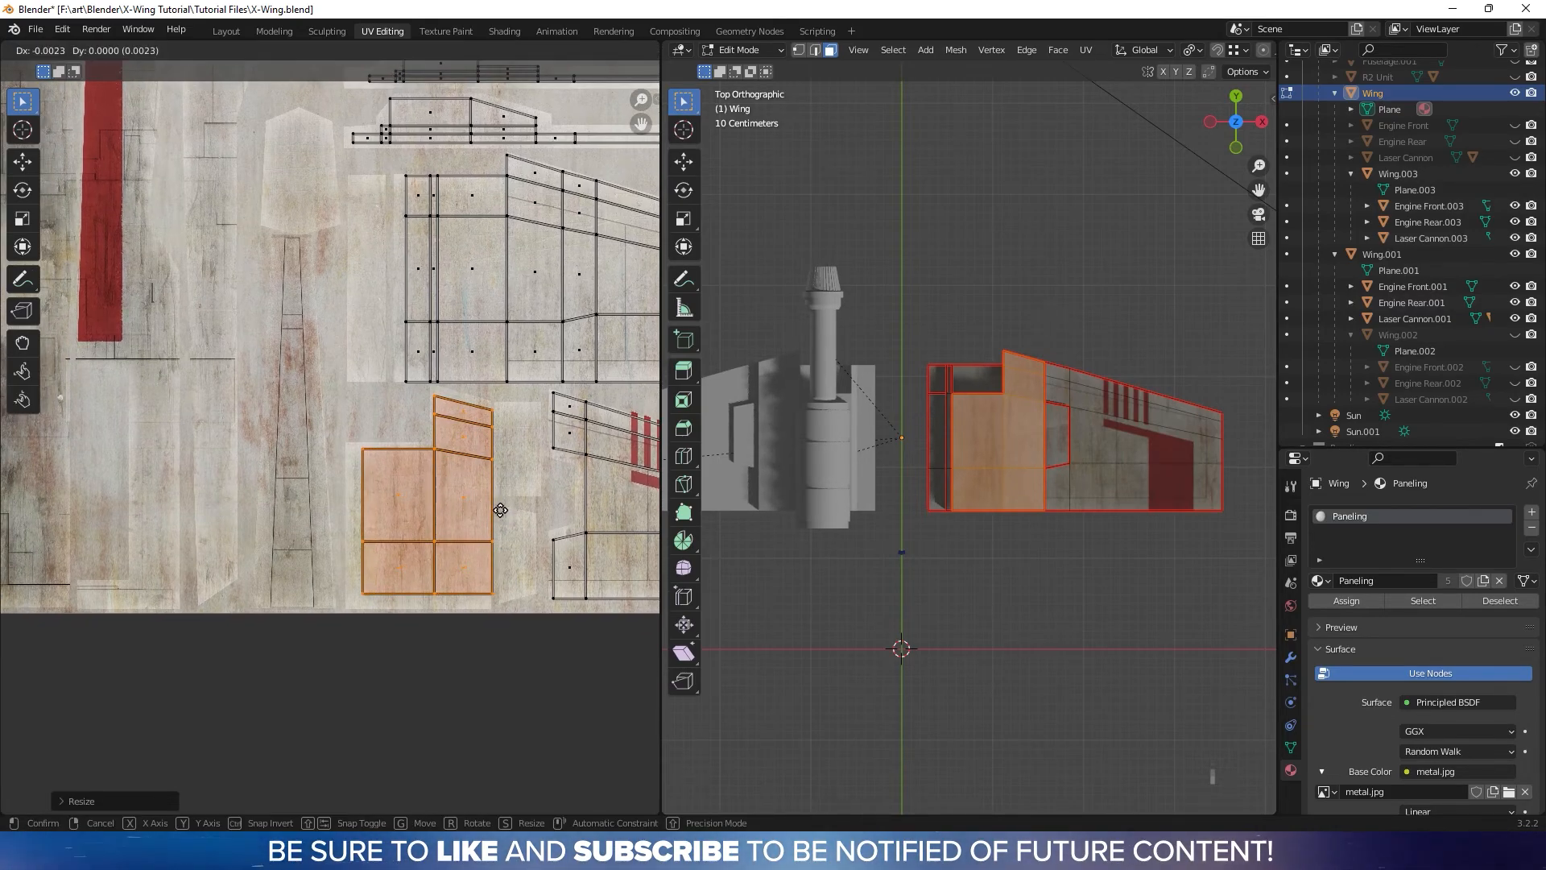
{"action": "left_click", "coordinate": [498, 512]}
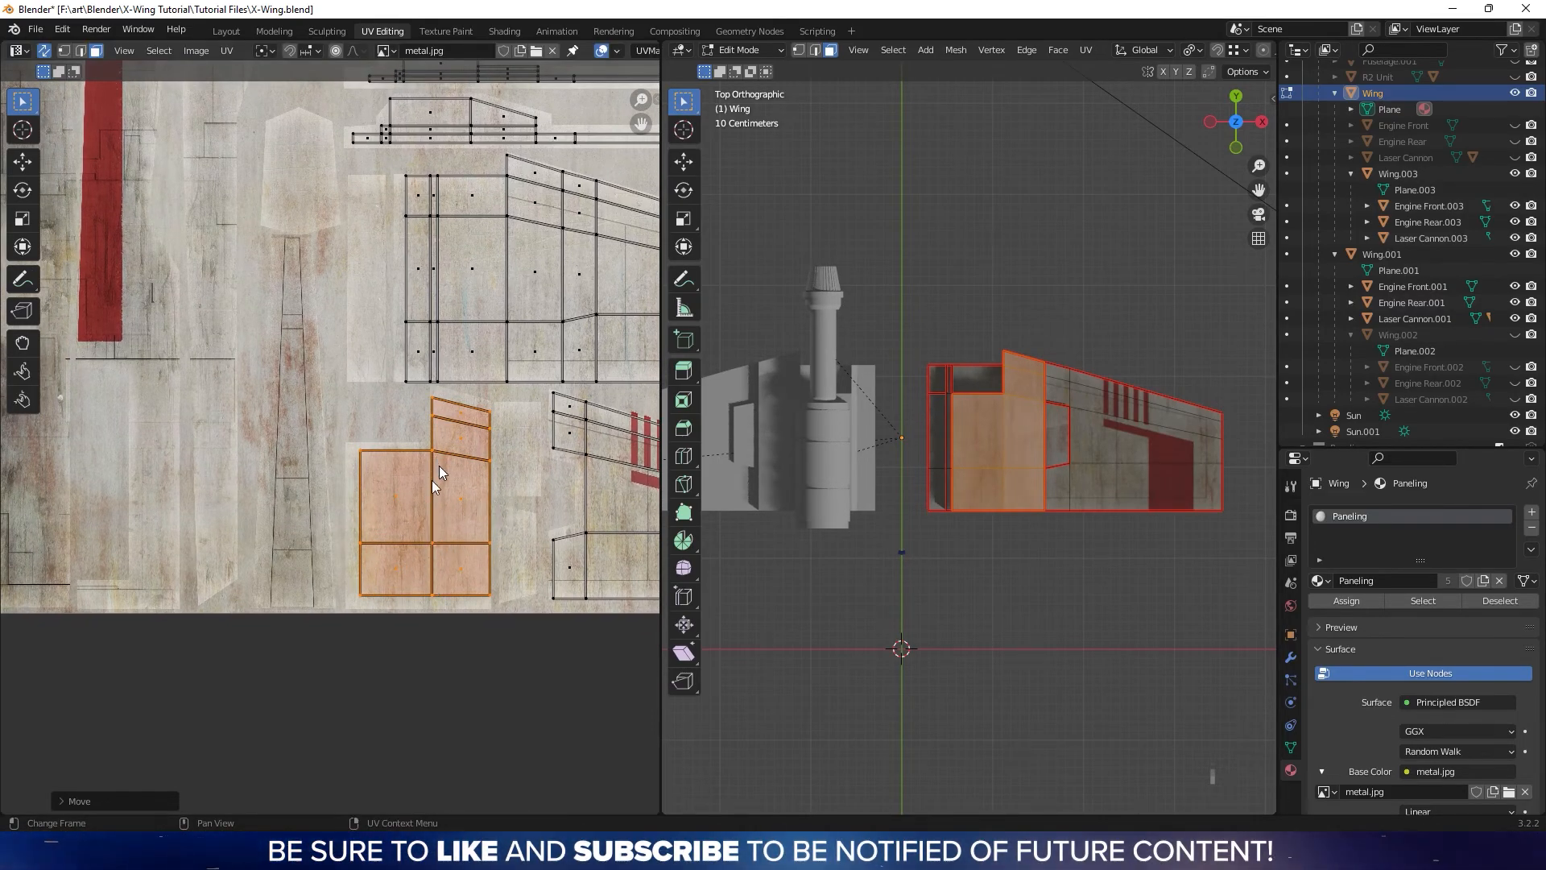
Check the wing in Object Mode, then reopen Edit Mode and select the top face of the small step beside the raised block
{"action": "key", "text": "Tab"}
{"action": "middle_click_drag", "start_coordinate": [1079, 325], "coordinate": [949, 396]}
{"action": "key", "text": "Tab"}
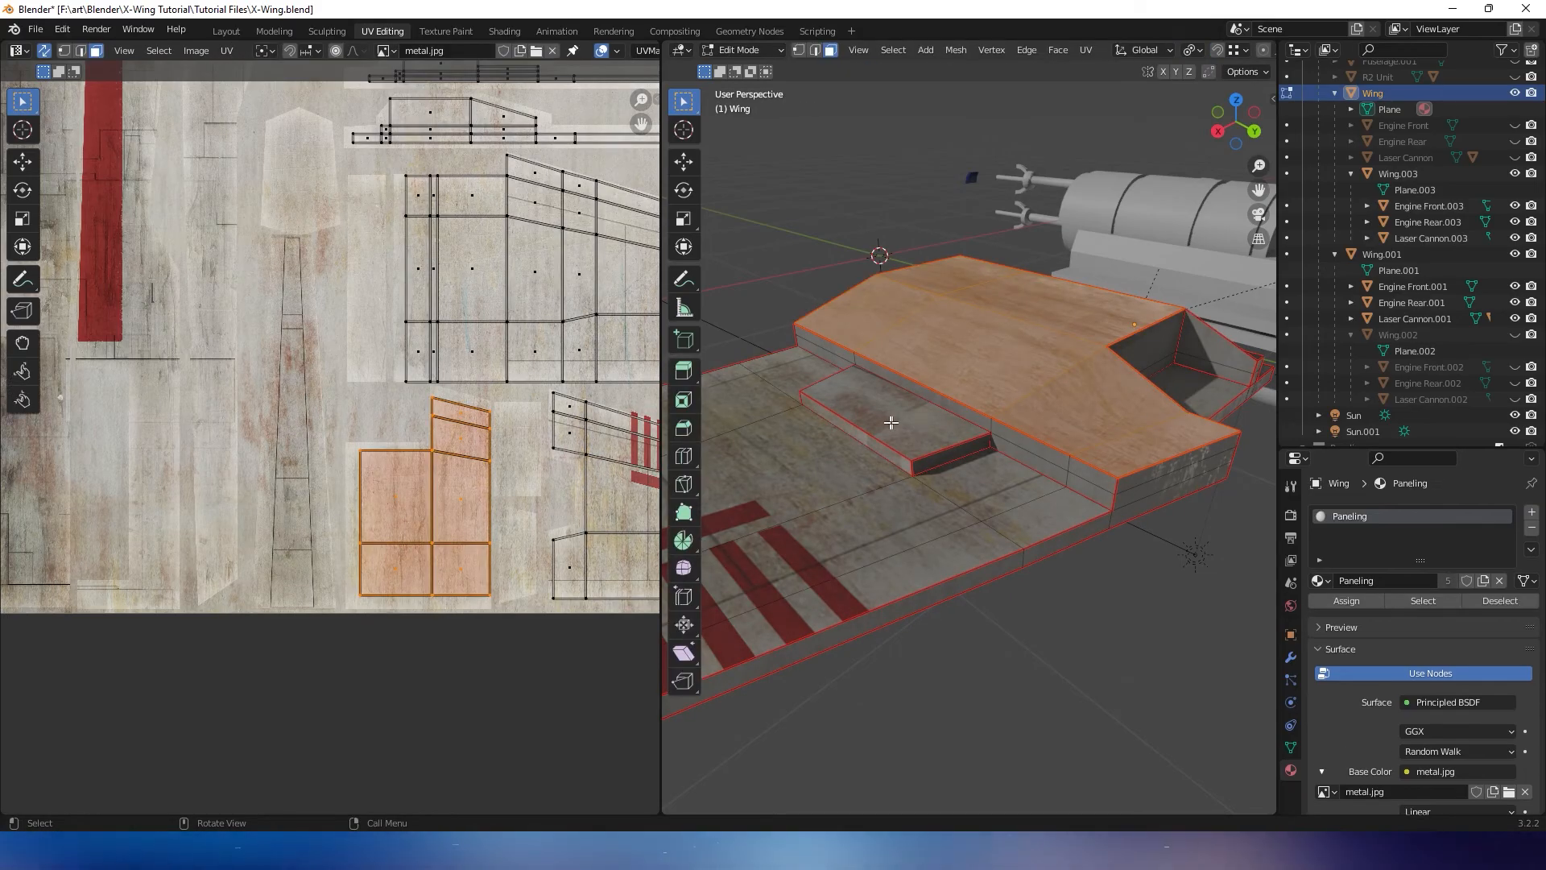
{"action": "left_click", "coordinate": [909, 442]}
{"action": "middle_click_drag", "start_coordinate": [909, 441], "coordinate": [997, 427]}
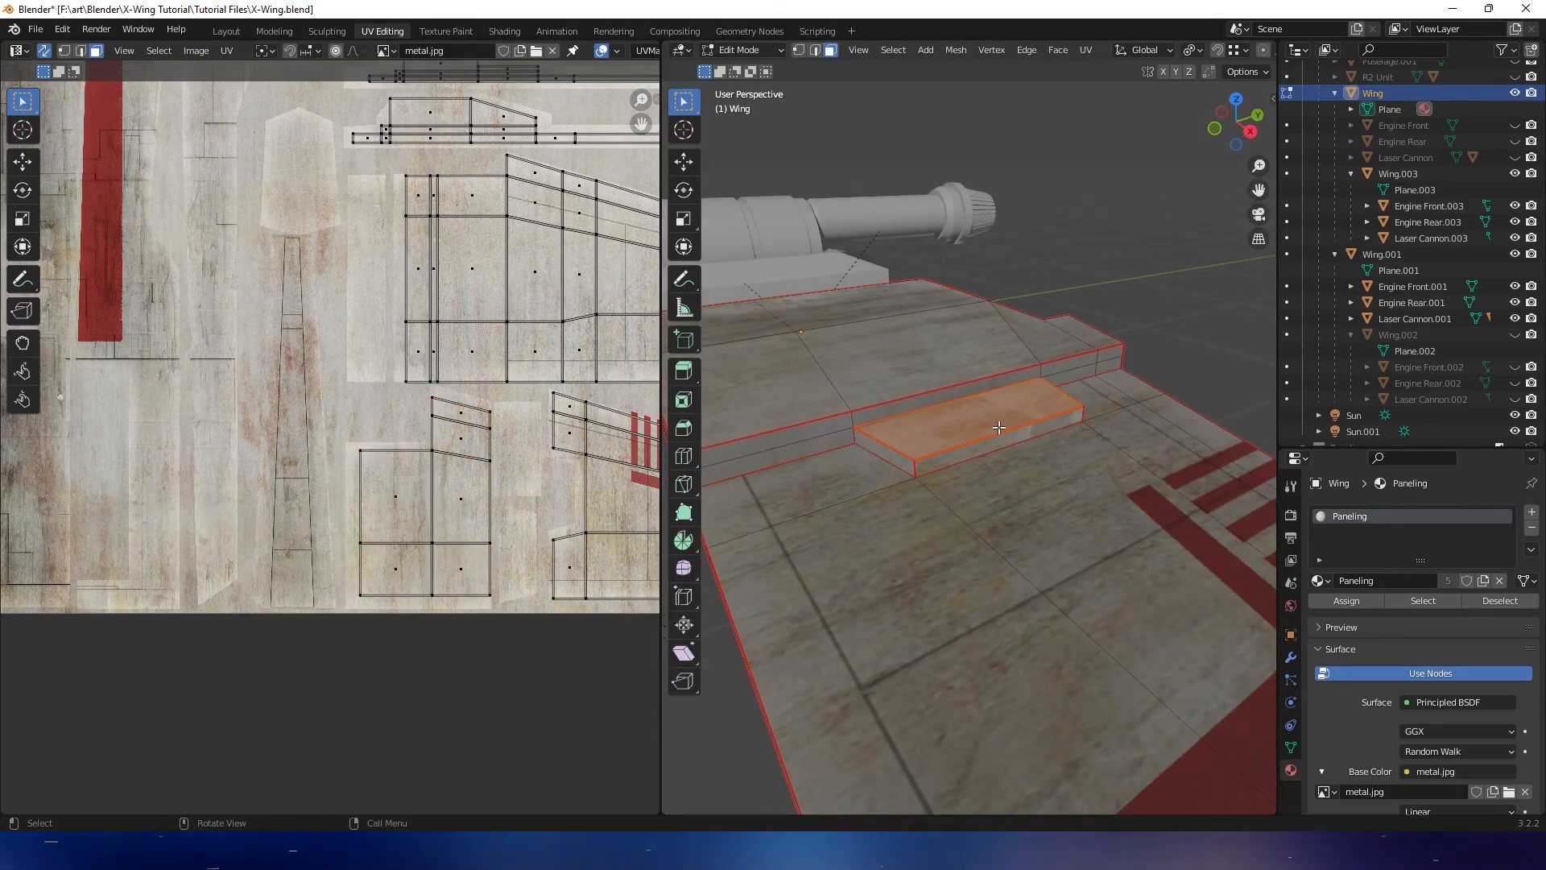
Unwrap the small step's top face with Project from View in the top orthographic view
{"action": "left_click", "coordinate": [1235, 100]}
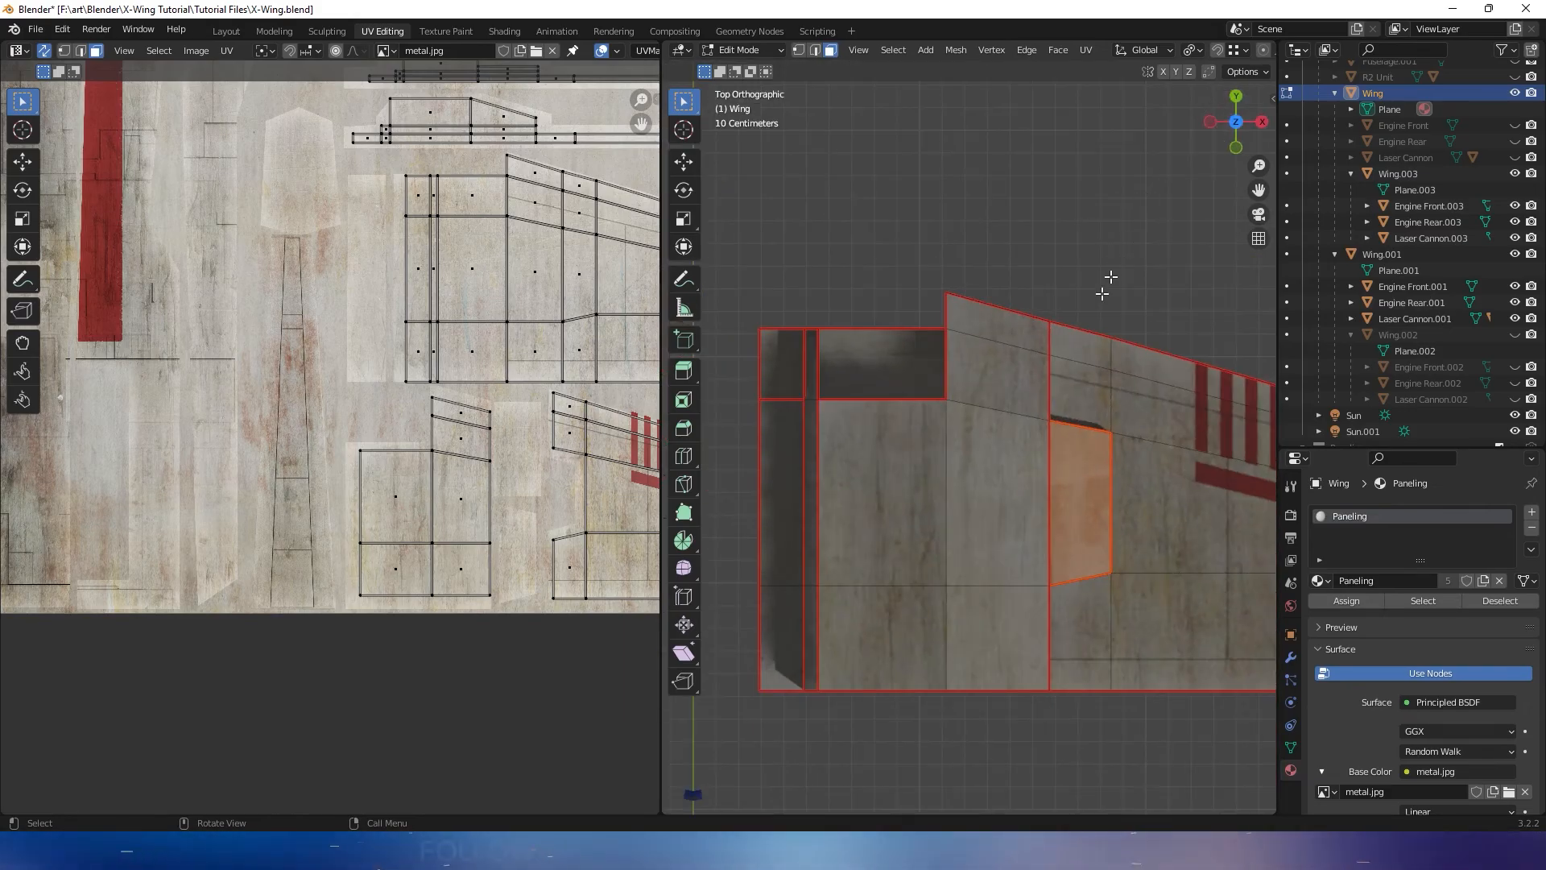
{"action": "scroll", "coordinate": [1090, 311], "scroll_direction": "down", "scroll_amount": 2}
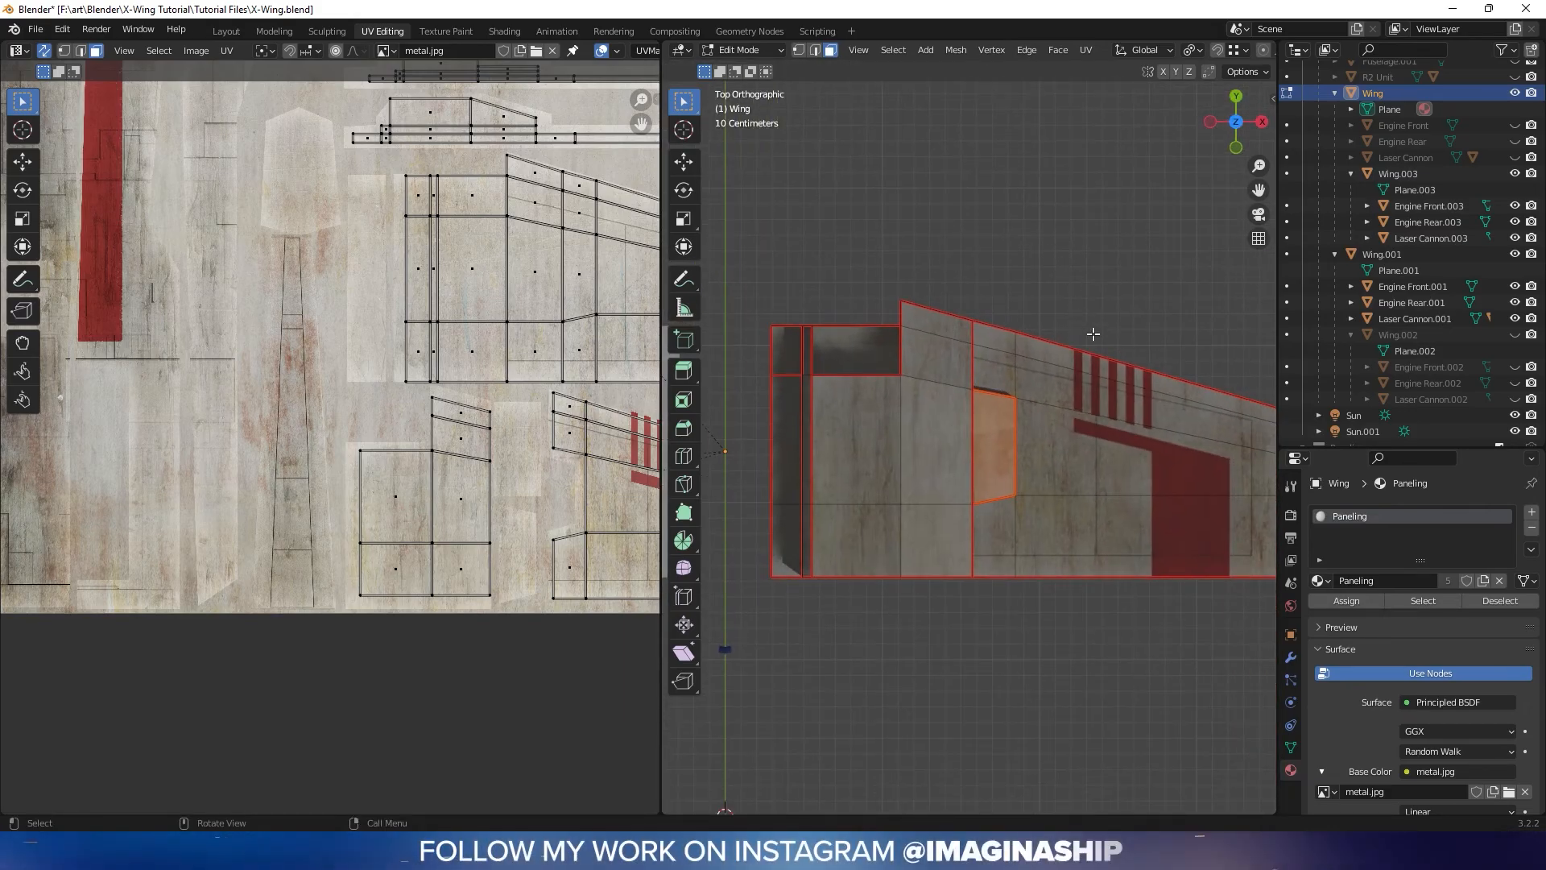
{"action": "right_click", "coordinate": [1002, 419]}
{"action": "mouse_move", "coordinate": [981, 433]}
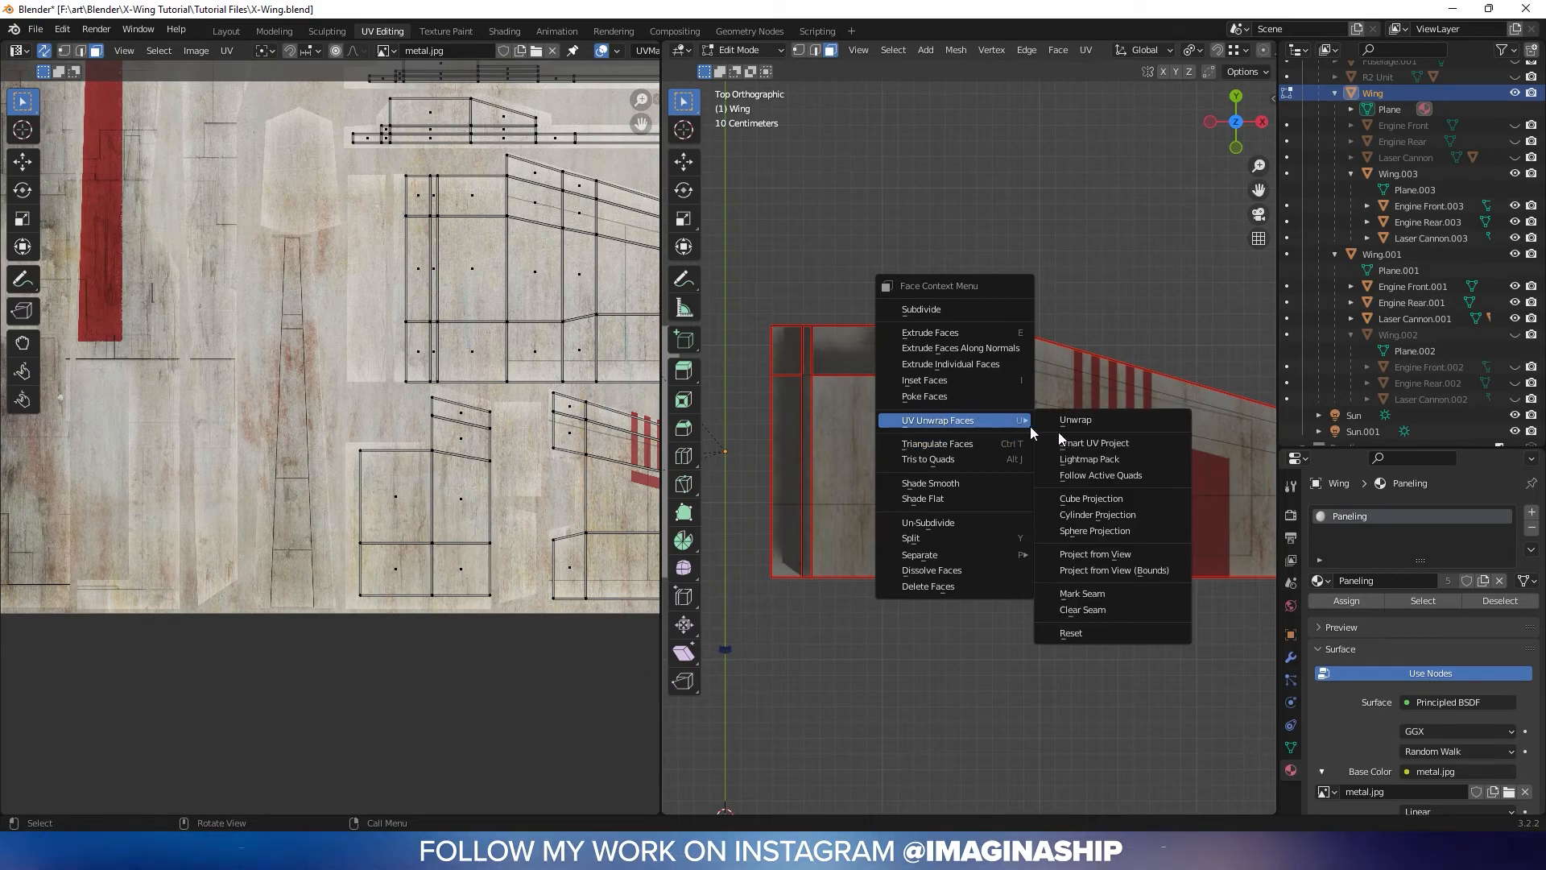
{"action": "left_click", "coordinate": [1102, 554]}
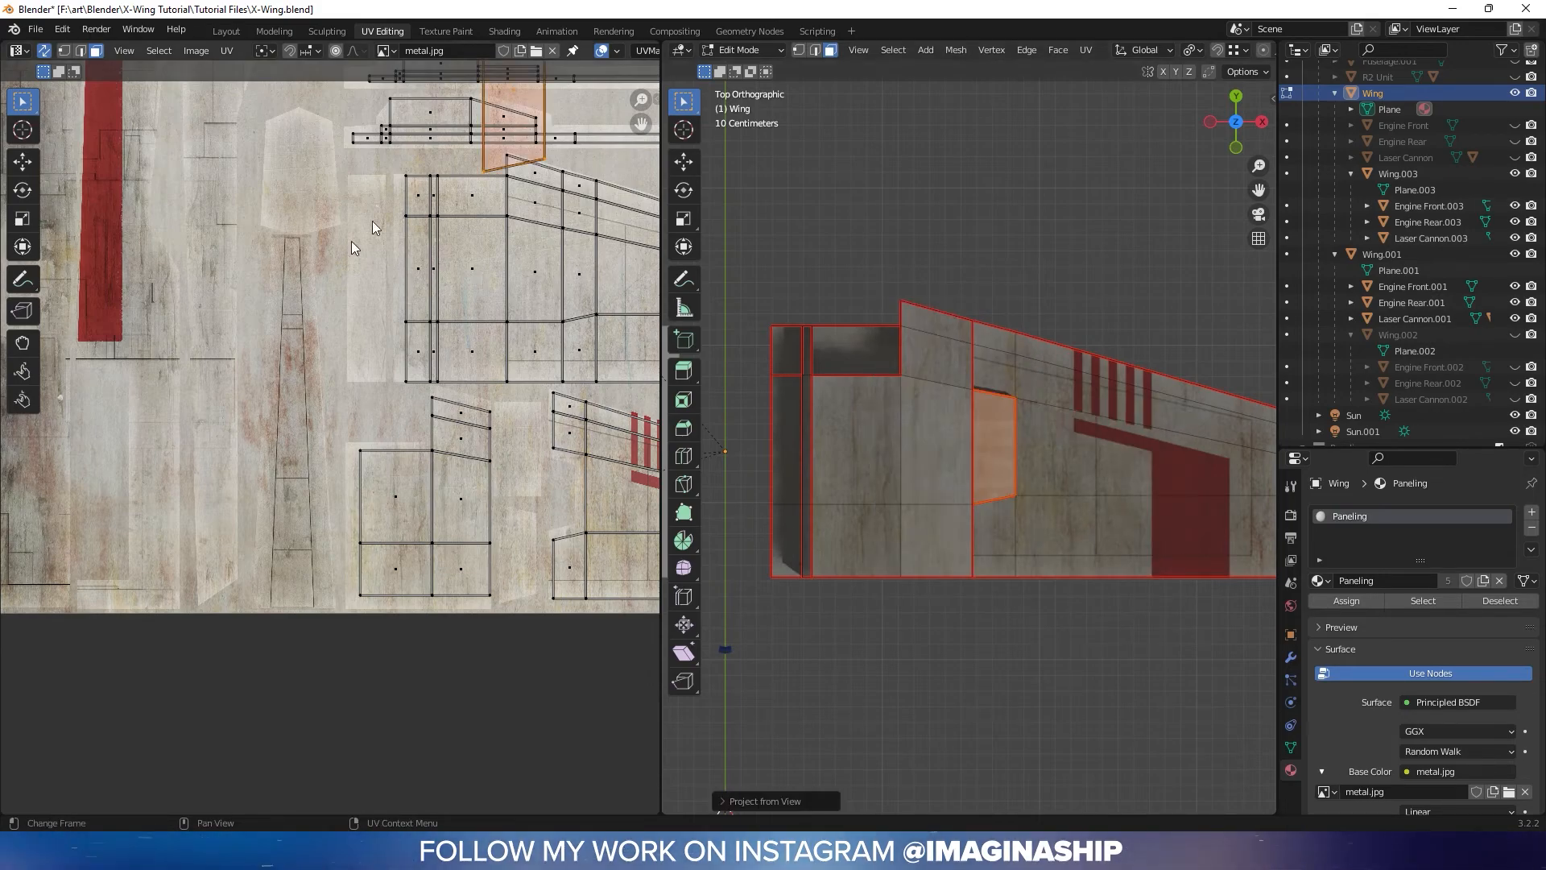
Move the small step's island between the block island and the red-striped wing drawing and scale it to about half size
{"action": "key", "text": "g"}
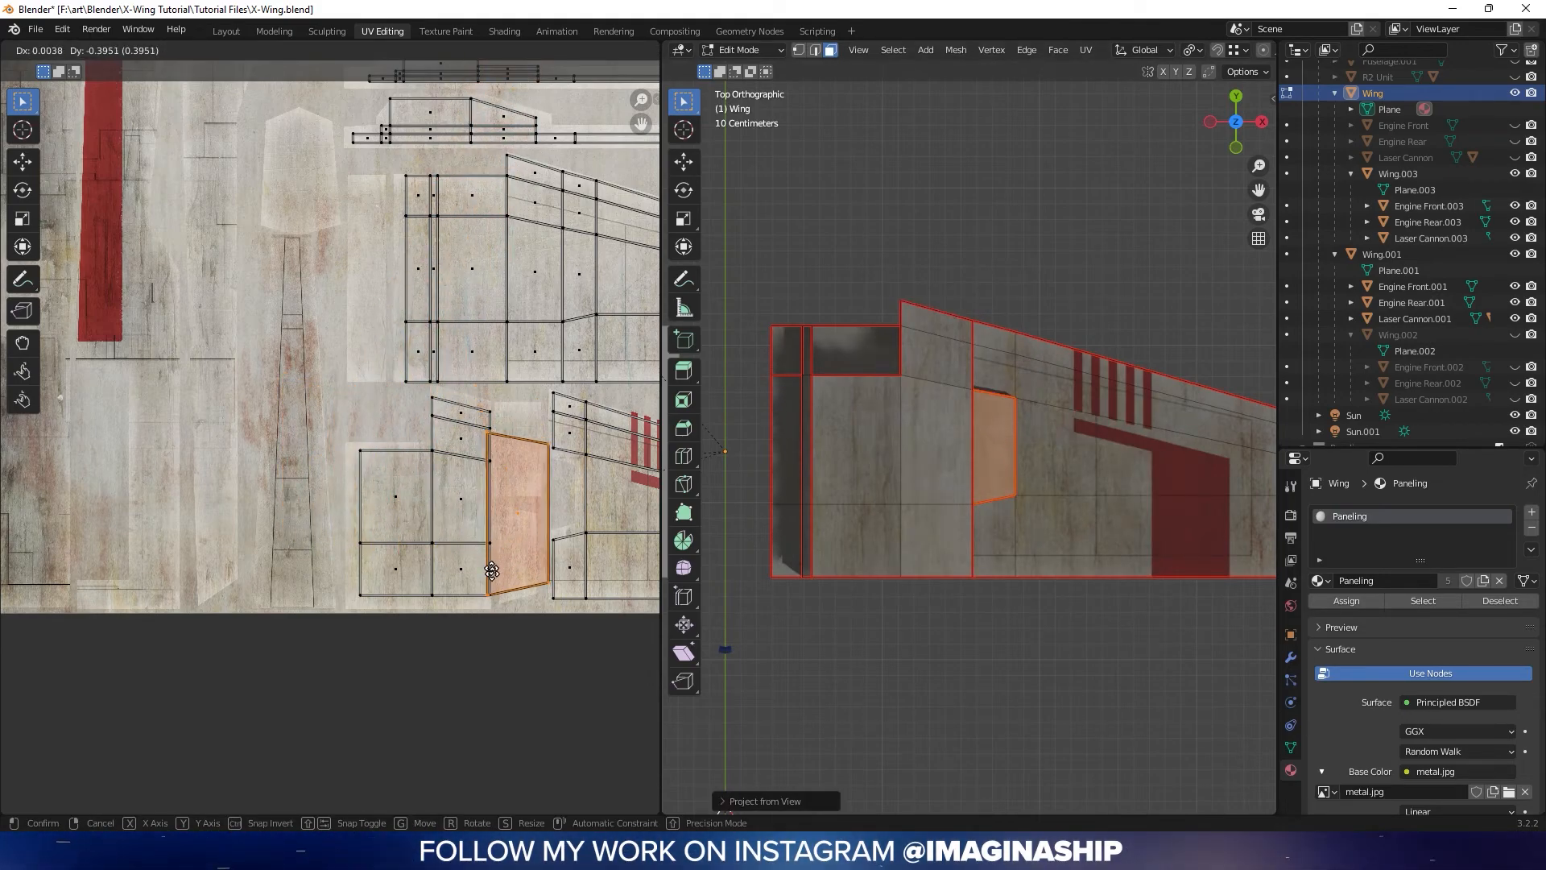
{"action": "left_click", "coordinate": [488, 608]}
{"action": "key", "text": "s"}
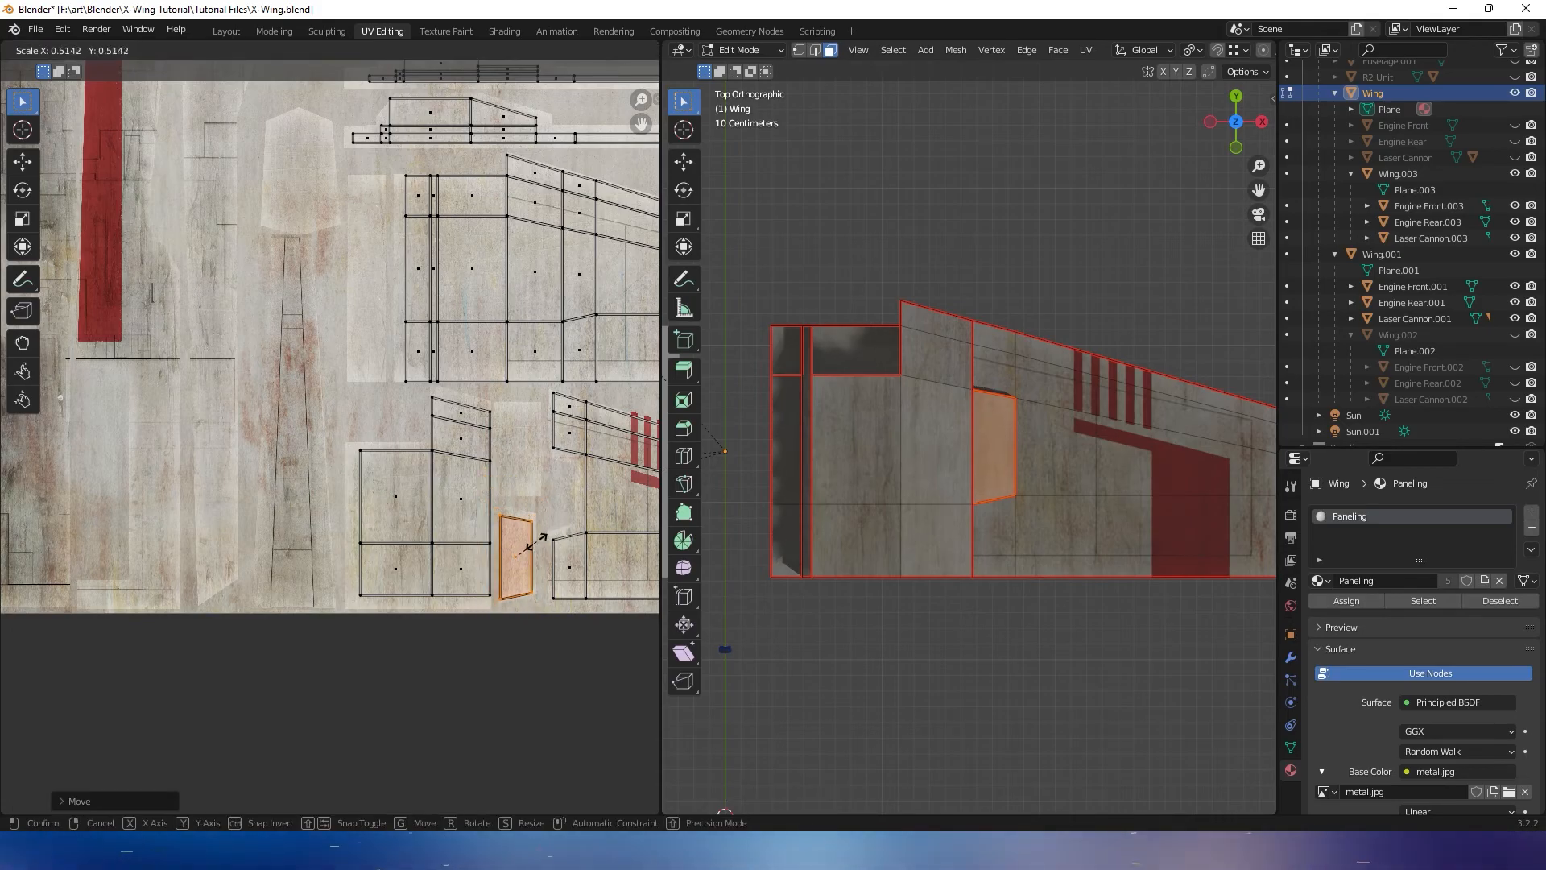
{"action": "left_click", "coordinate": [536, 541]}
{"action": "key", "text": "g"}
{"action": "left_click", "coordinate": [538, 538]}
Return to Object Mode and unhide the wing's engine parts and laser cannon, plus Wing.002 with its engine parts and cannon
{"action": "key", "text": "Tab"}
{"action": "middle_click_drag", "start_coordinate": [852, 406], "coordinate": [1021, 360]}
{"action": "scroll", "coordinate": [926, 397], "scroll_direction": "down", "scroll_amount": 2}
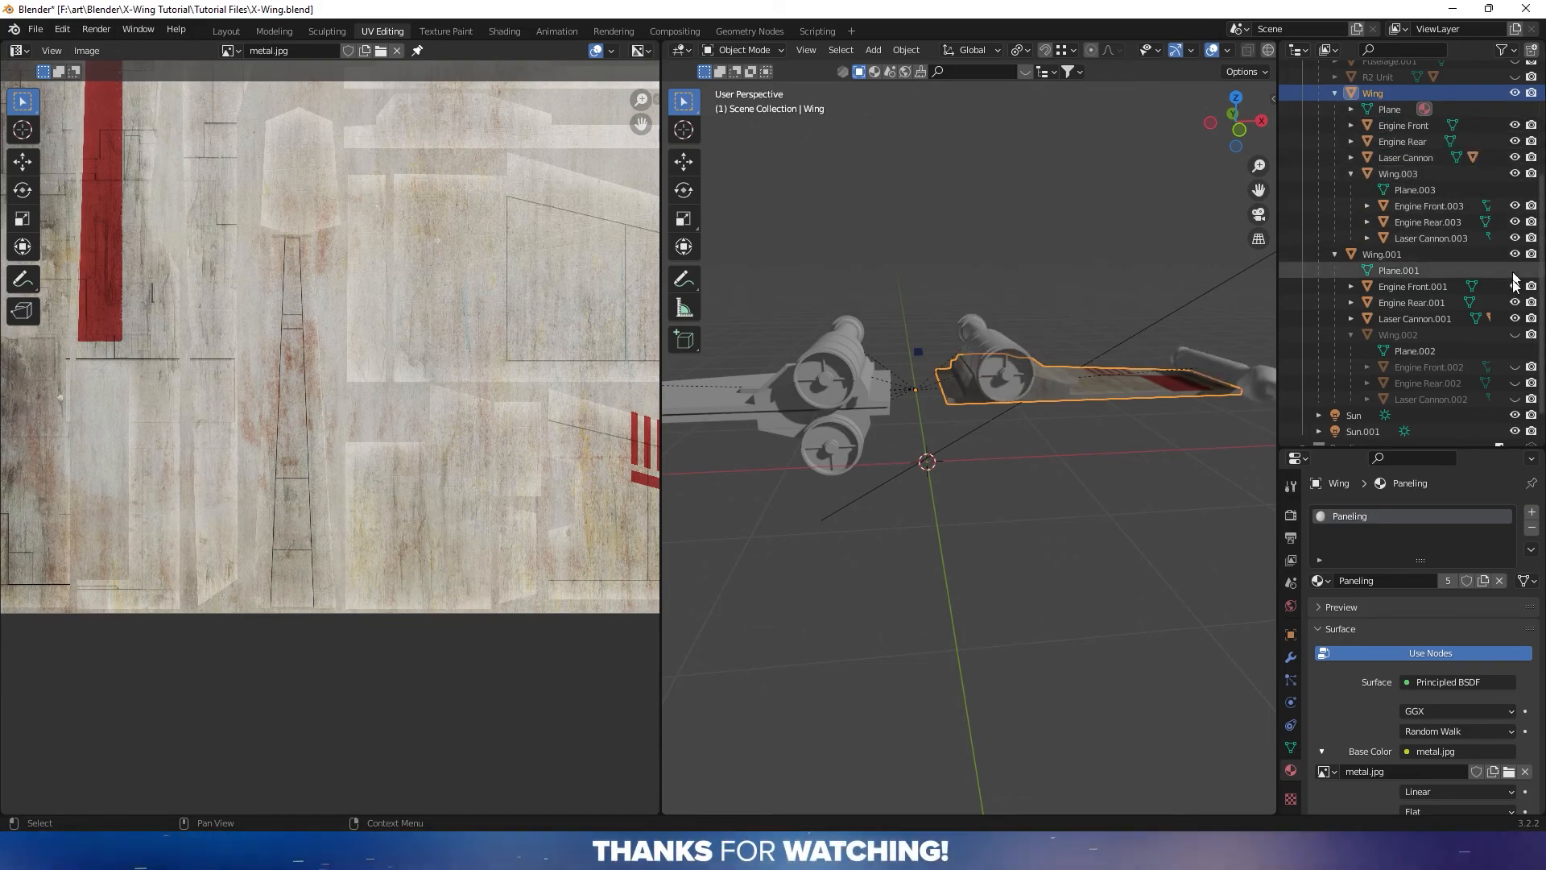
{"action": "middle_click_drag", "start_coordinate": [1090, 475], "coordinate": [1046, 502], "text": "shift"}
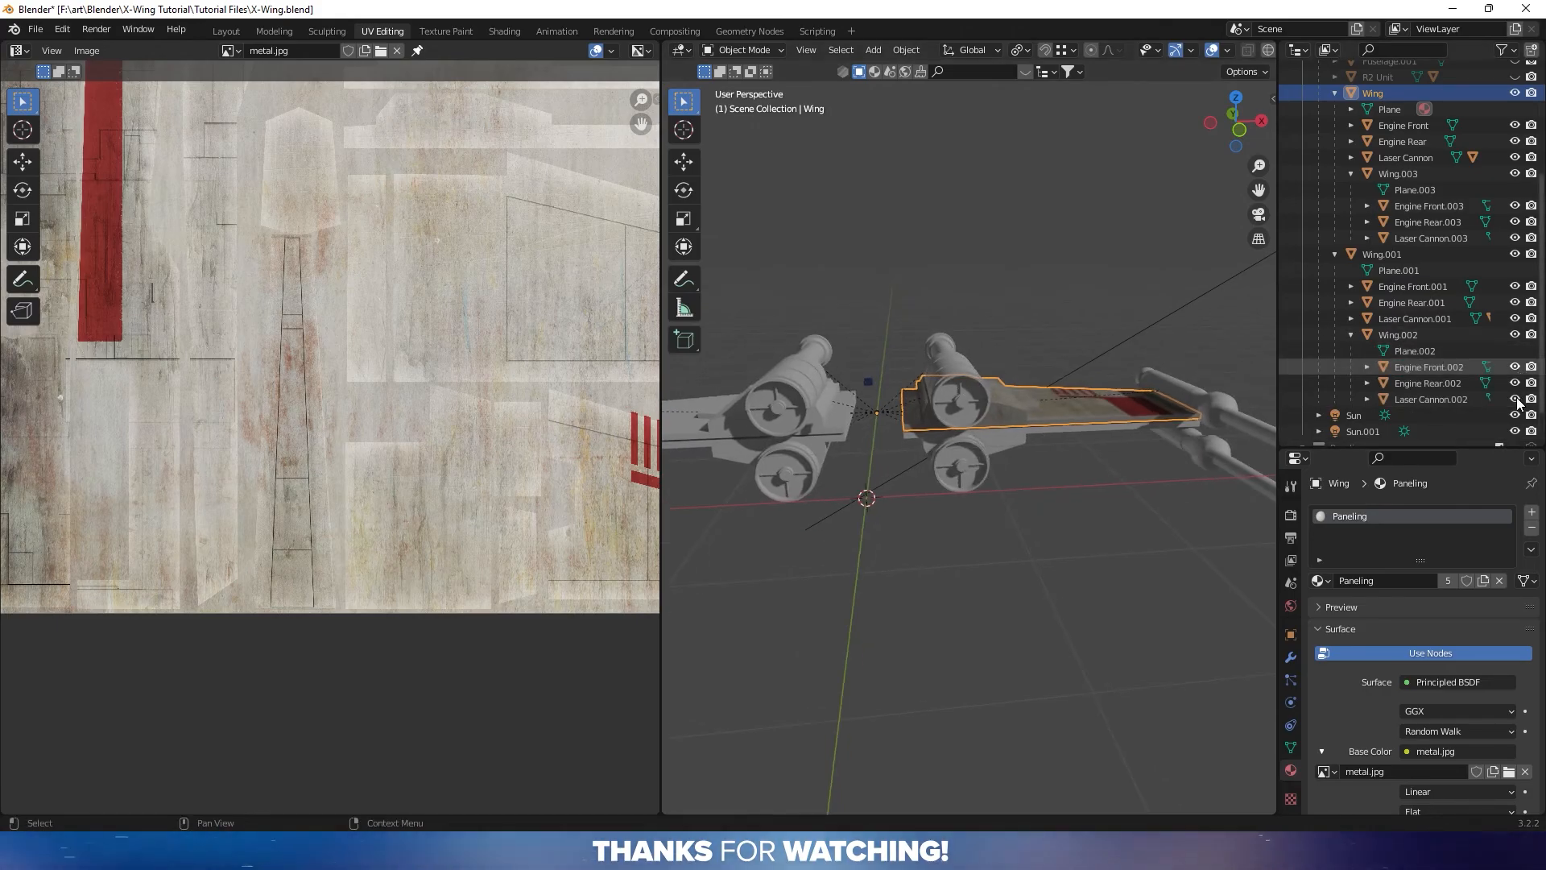
{"action": "middle_click_drag", "start_coordinate": [912, 469], "coordinate": [984, 490]}
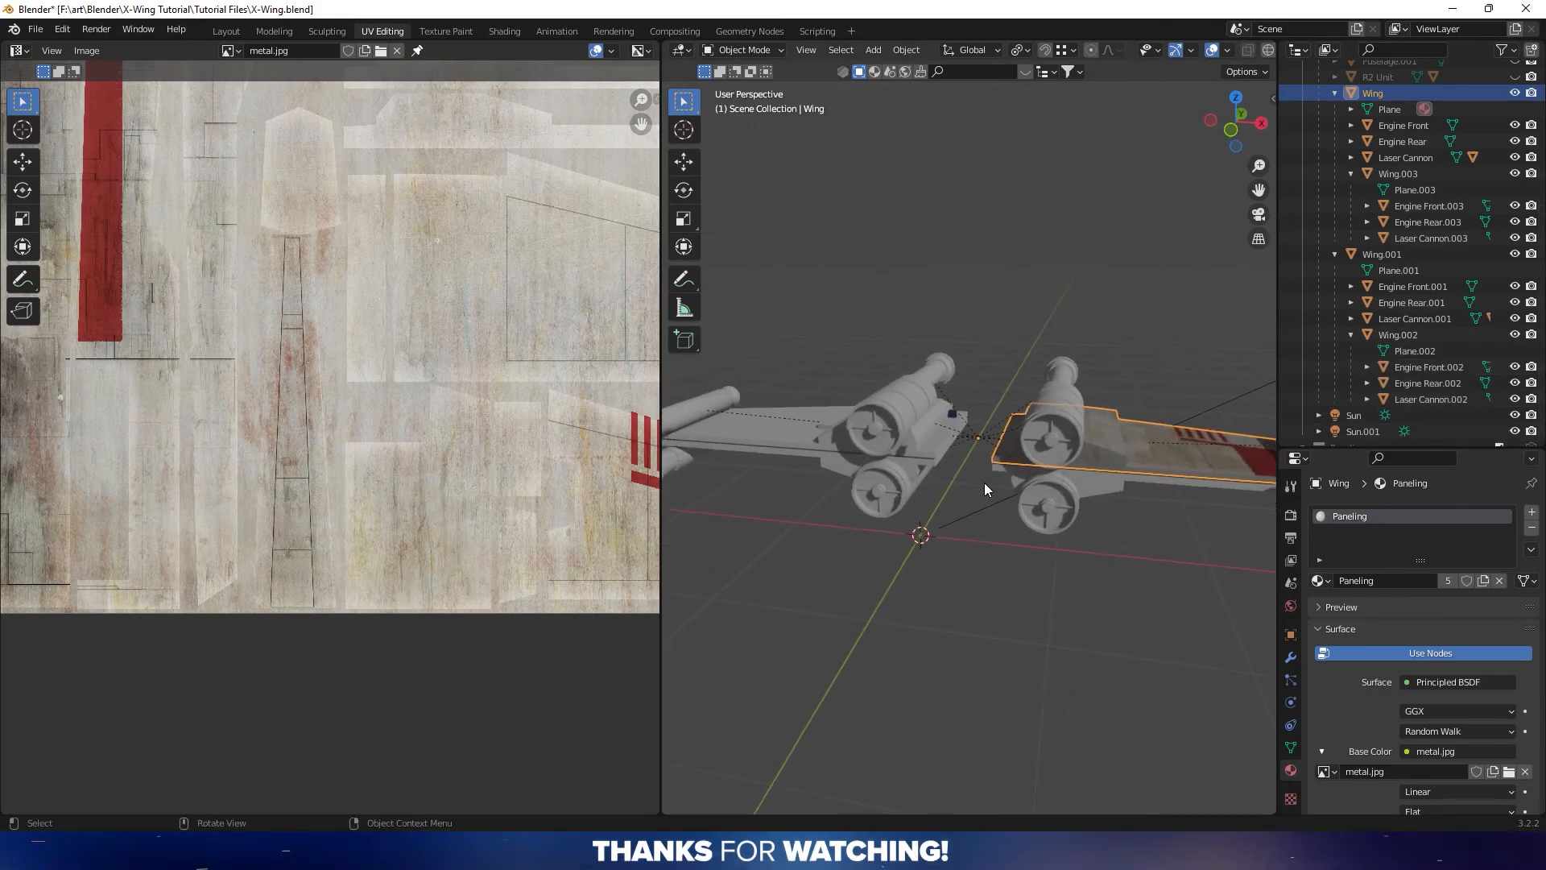
Widen the 3D viewport and clear the selection with all four wings in view
{"action": "left_click_drag", "start_coordinate": [661, 431], "coordinate": [488, 435]}
{"action": "left_click", "coordinate": [874, 487]}
{"action": "middle_click_drag", "start_coordinate": [873, 487], "coordinate": [868, 517]}
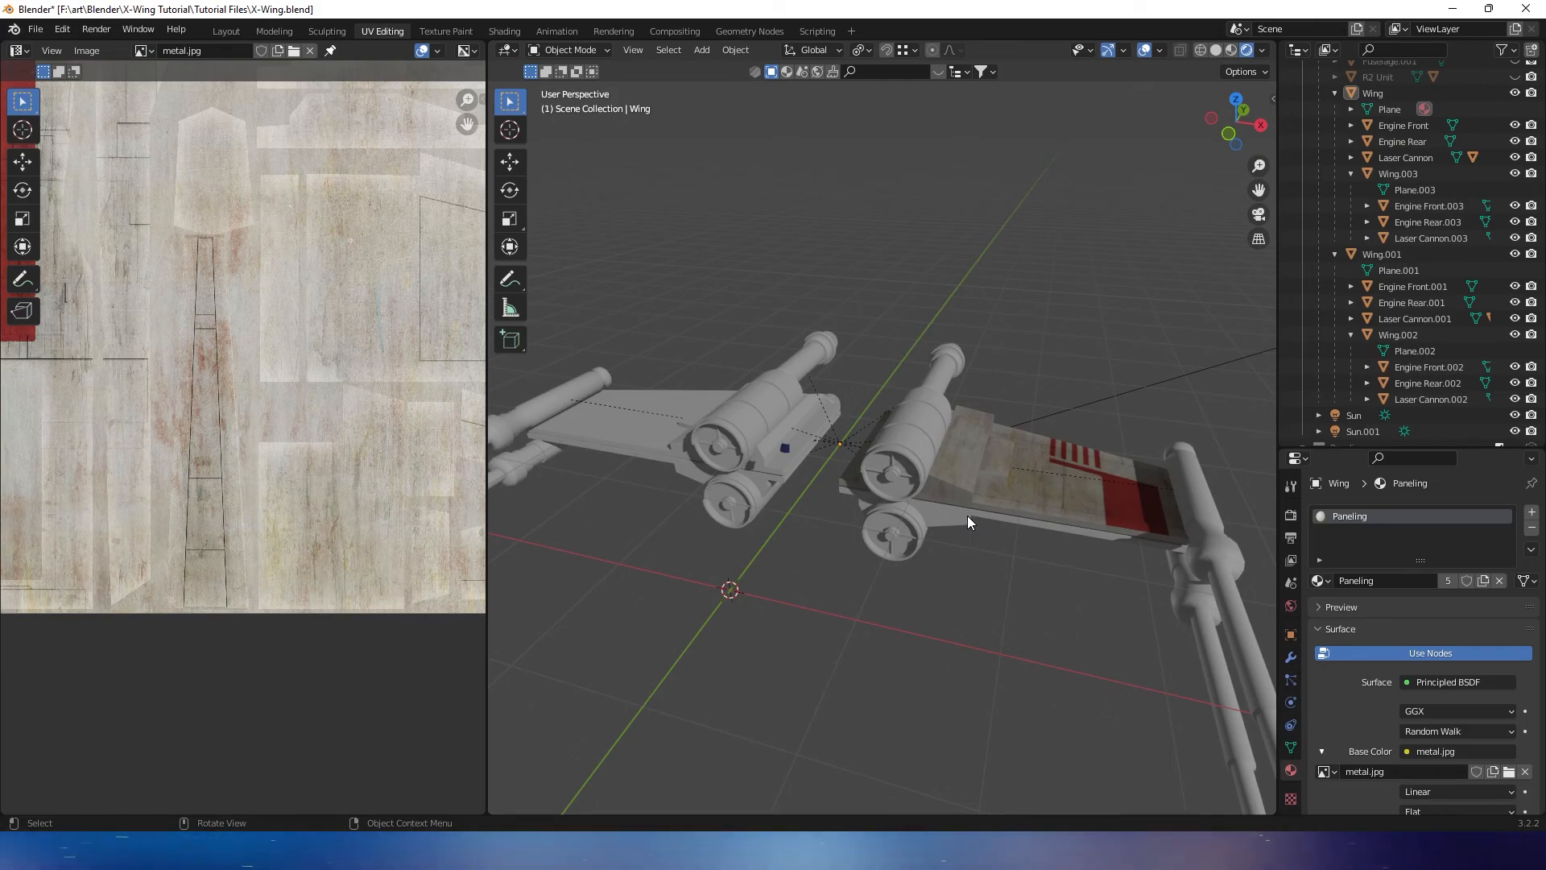
Select the three untextured wings, make the textured Wing active and apply Link Object Data to them
{"action": "left_click", "coordinate": [601, 444]}
{"action": "left_click", "coordinate": [602, 451], "text": "shift"}
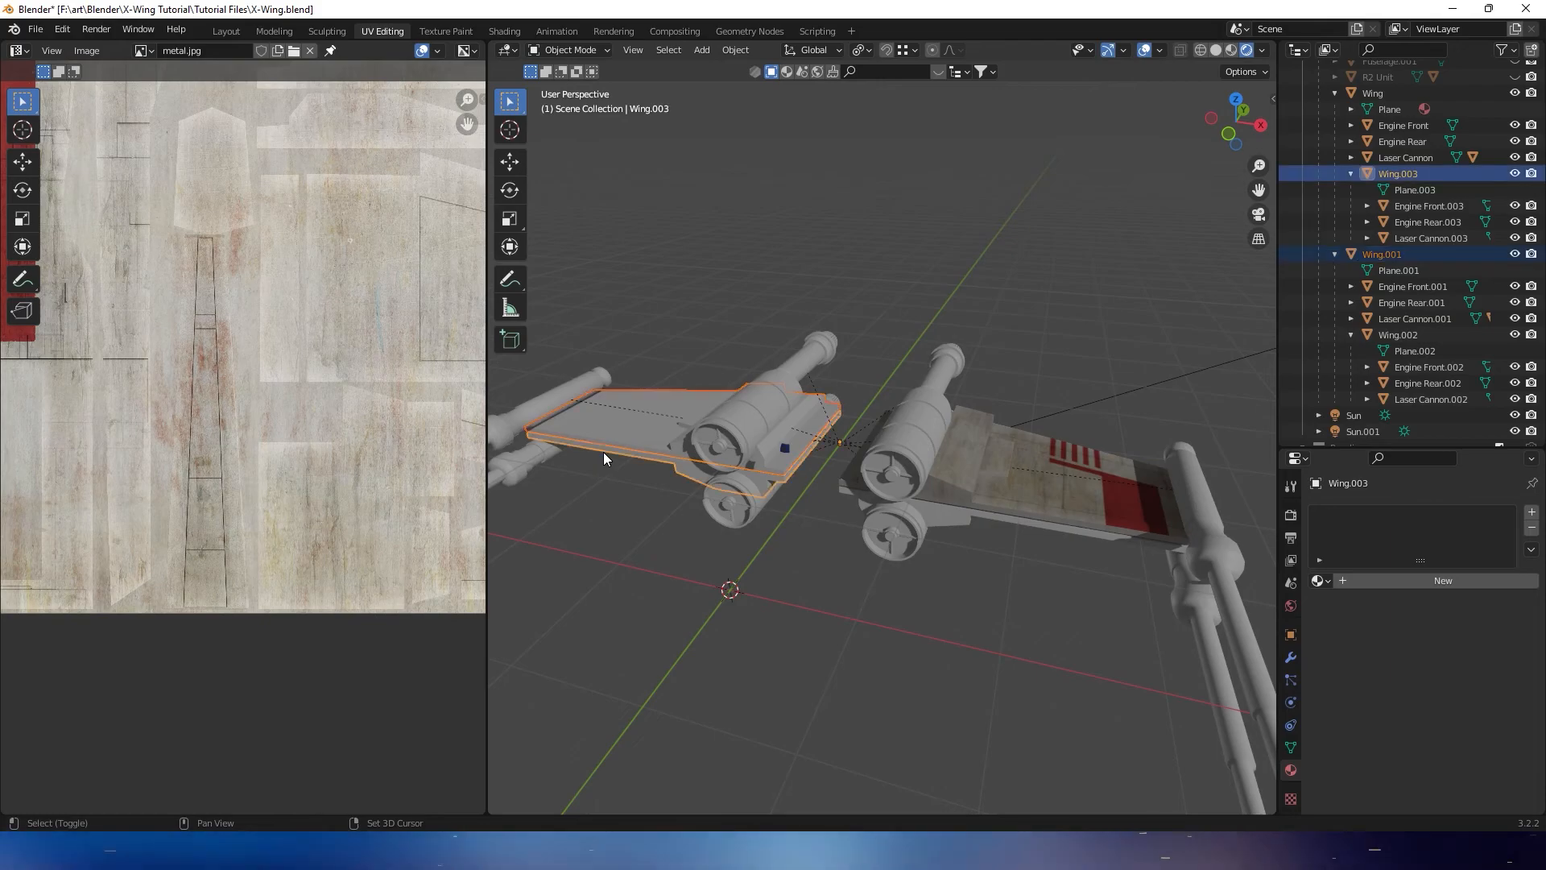
{"action": "left_click", "coordinate": [961, 528], "text": "shift"}
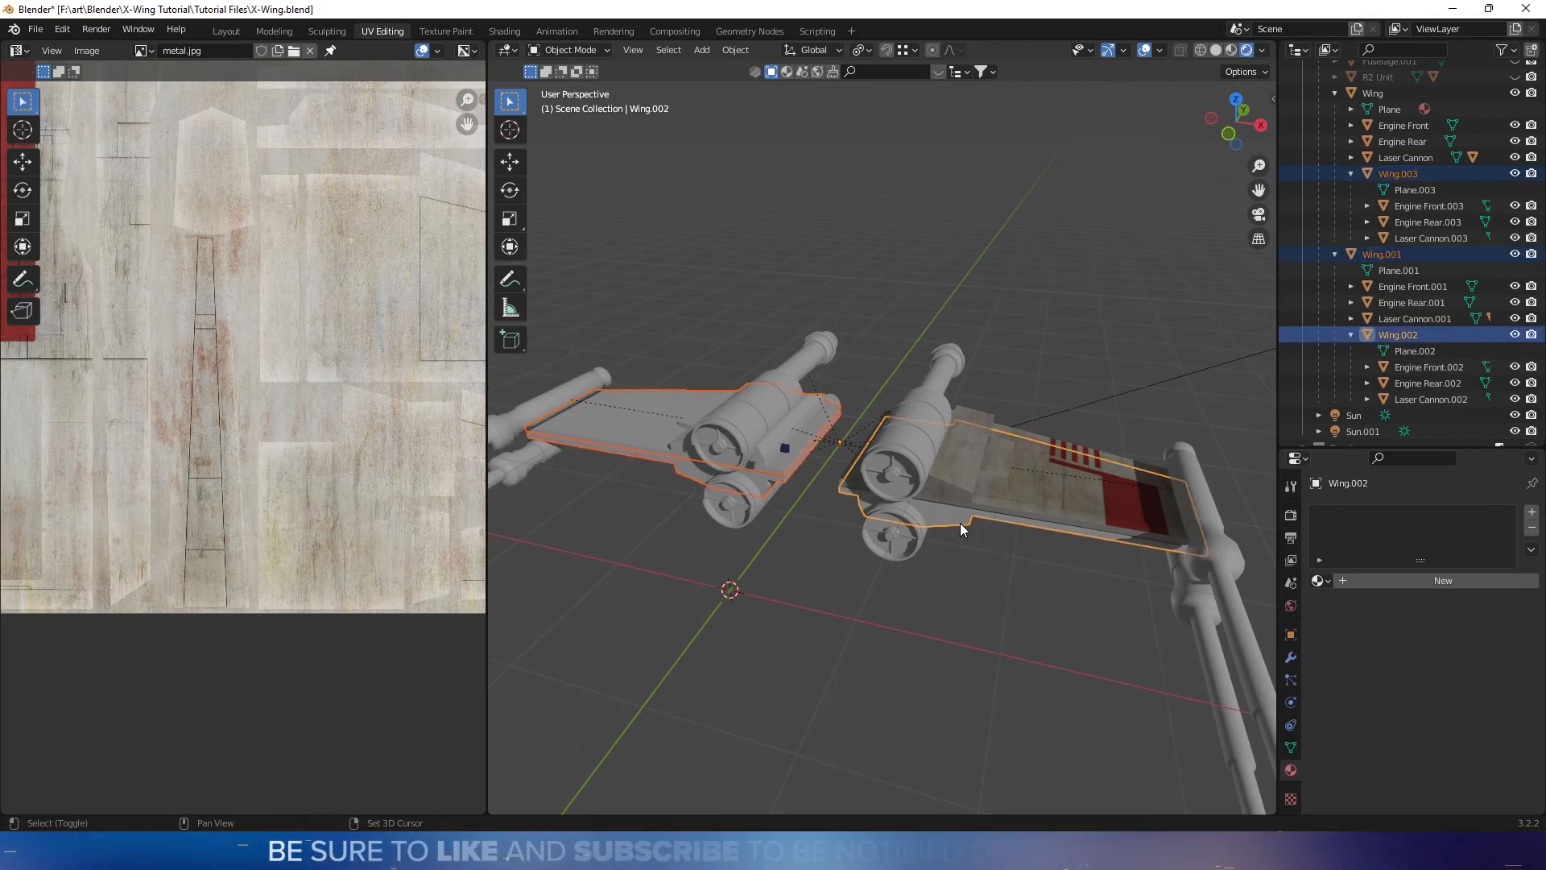
{"action": "left_click", "coordinate": [1084, 448], "text": "shift"}
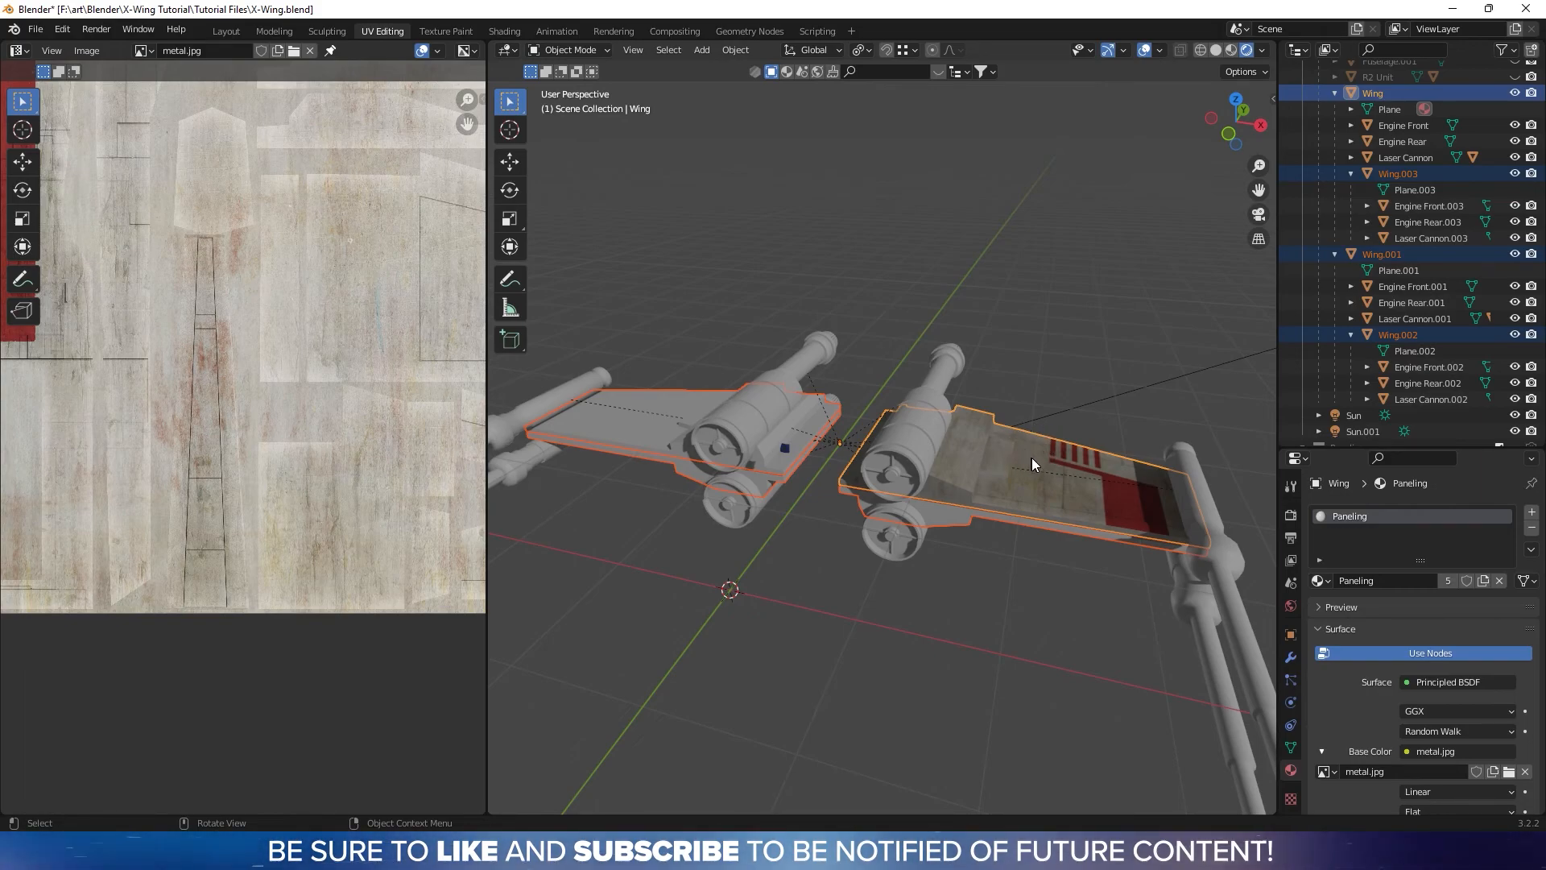
{"action": "key", "text": "ctrl+l"}
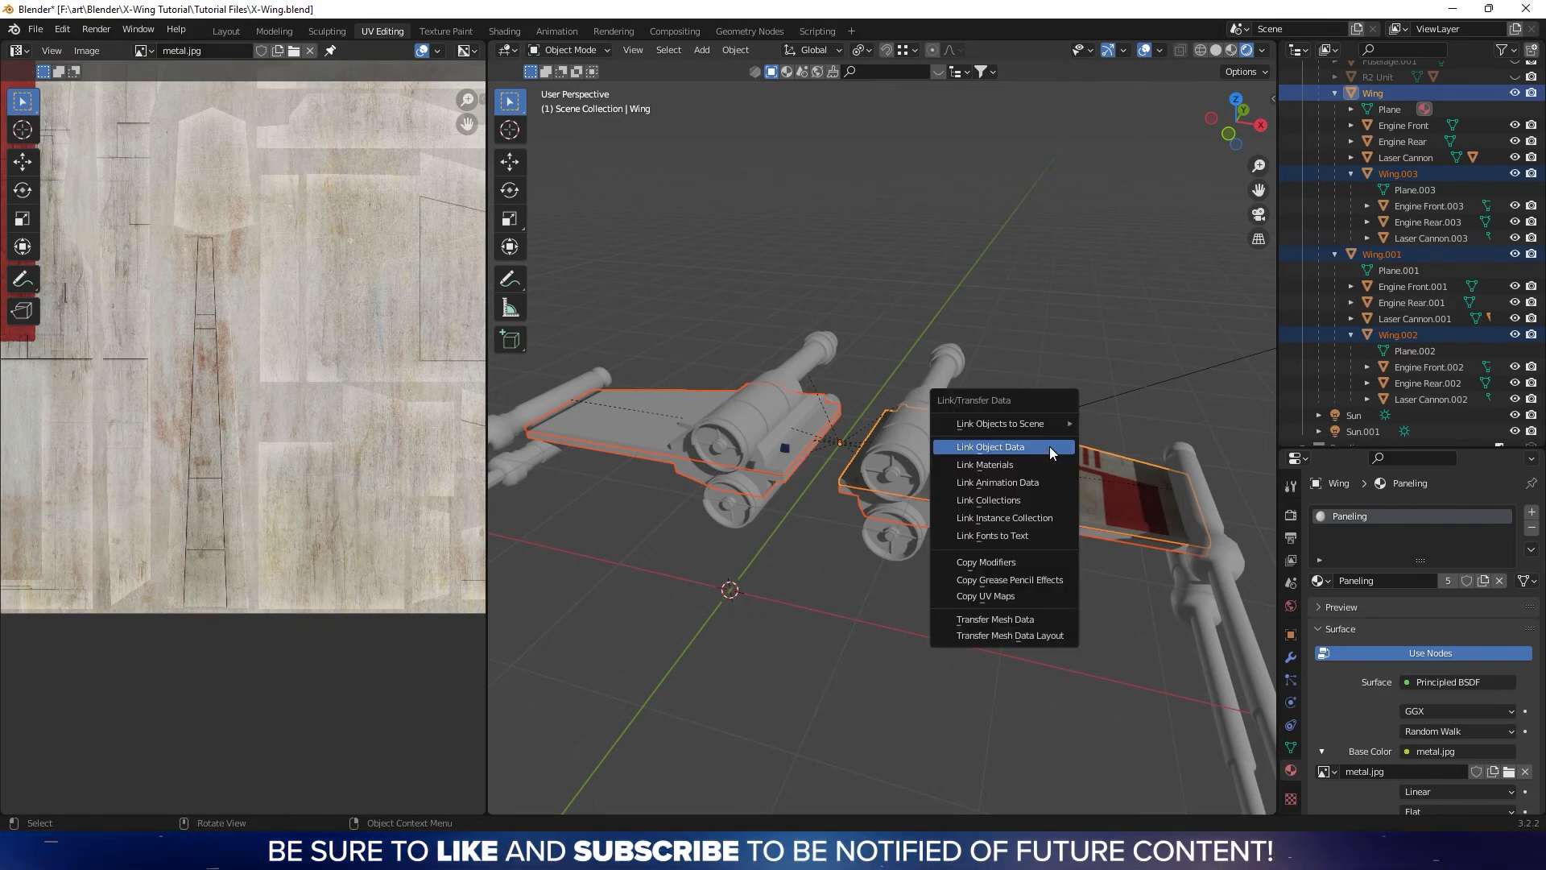
{"action": "left_click", "coordinate": [1004, 445]}
{"action": "left_click", "coordinate": [1045, 350]}
Examine the linked wings and the upper engine's front part from several angles
{"action": "middle_click_drag", "start_coordinate": [1046, 349], "coordinate": [1007, 504]}
{"action": "scroll", "coordinate": [1060, 493], "scroll_direction": "up", "scroll_amount": 4}
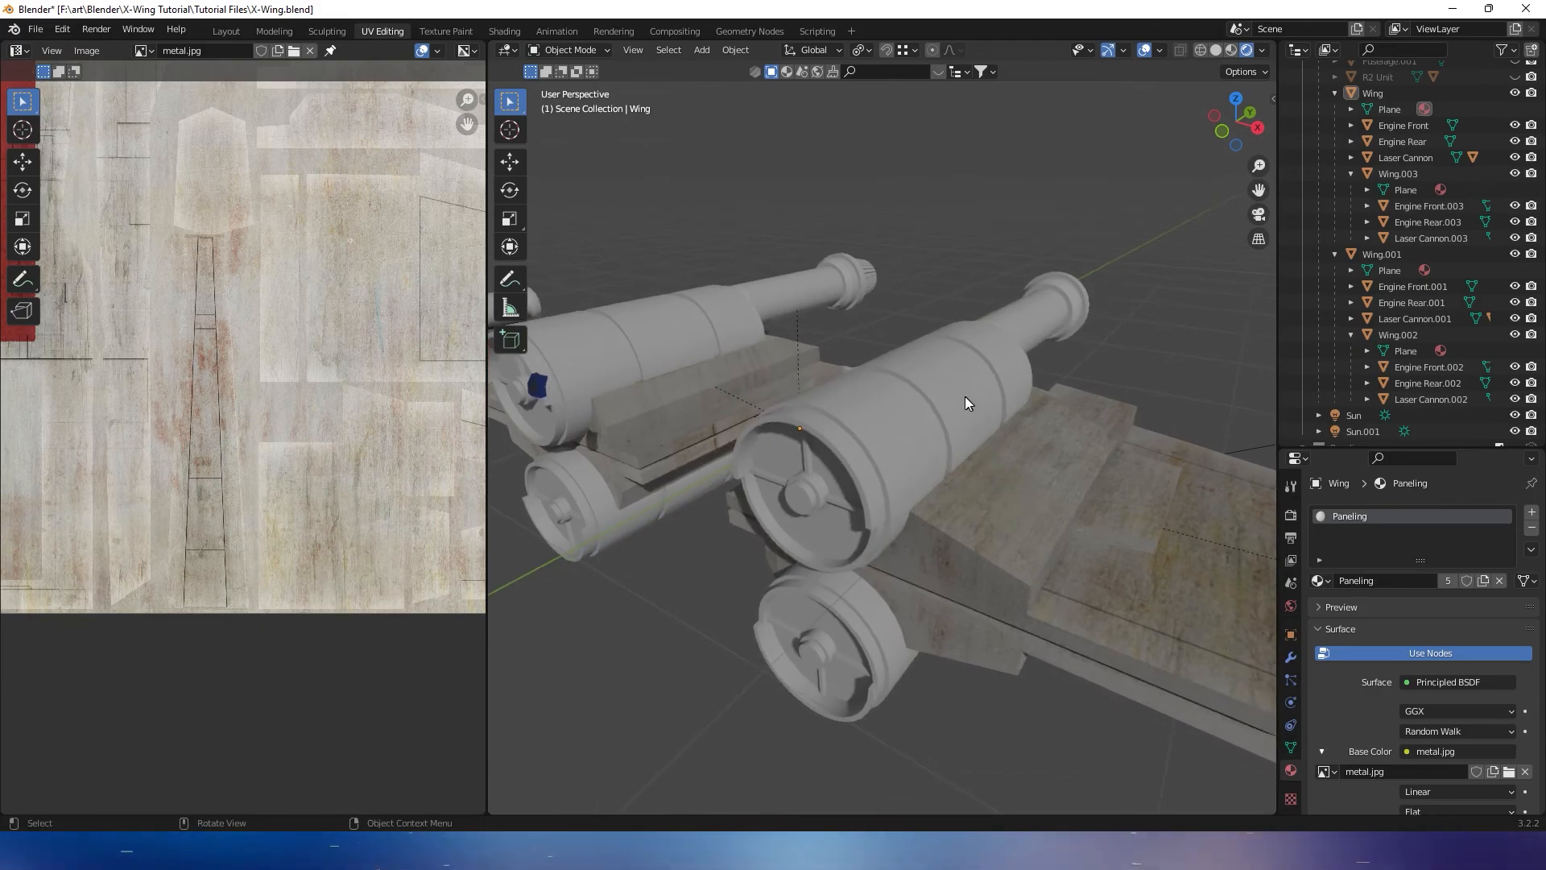
{"action": "left_click", "coordinate": [915, 411]}
{"action": "middle_click_drag", "start_coordinate": [915, 407], "coordinate": [959, 384]}
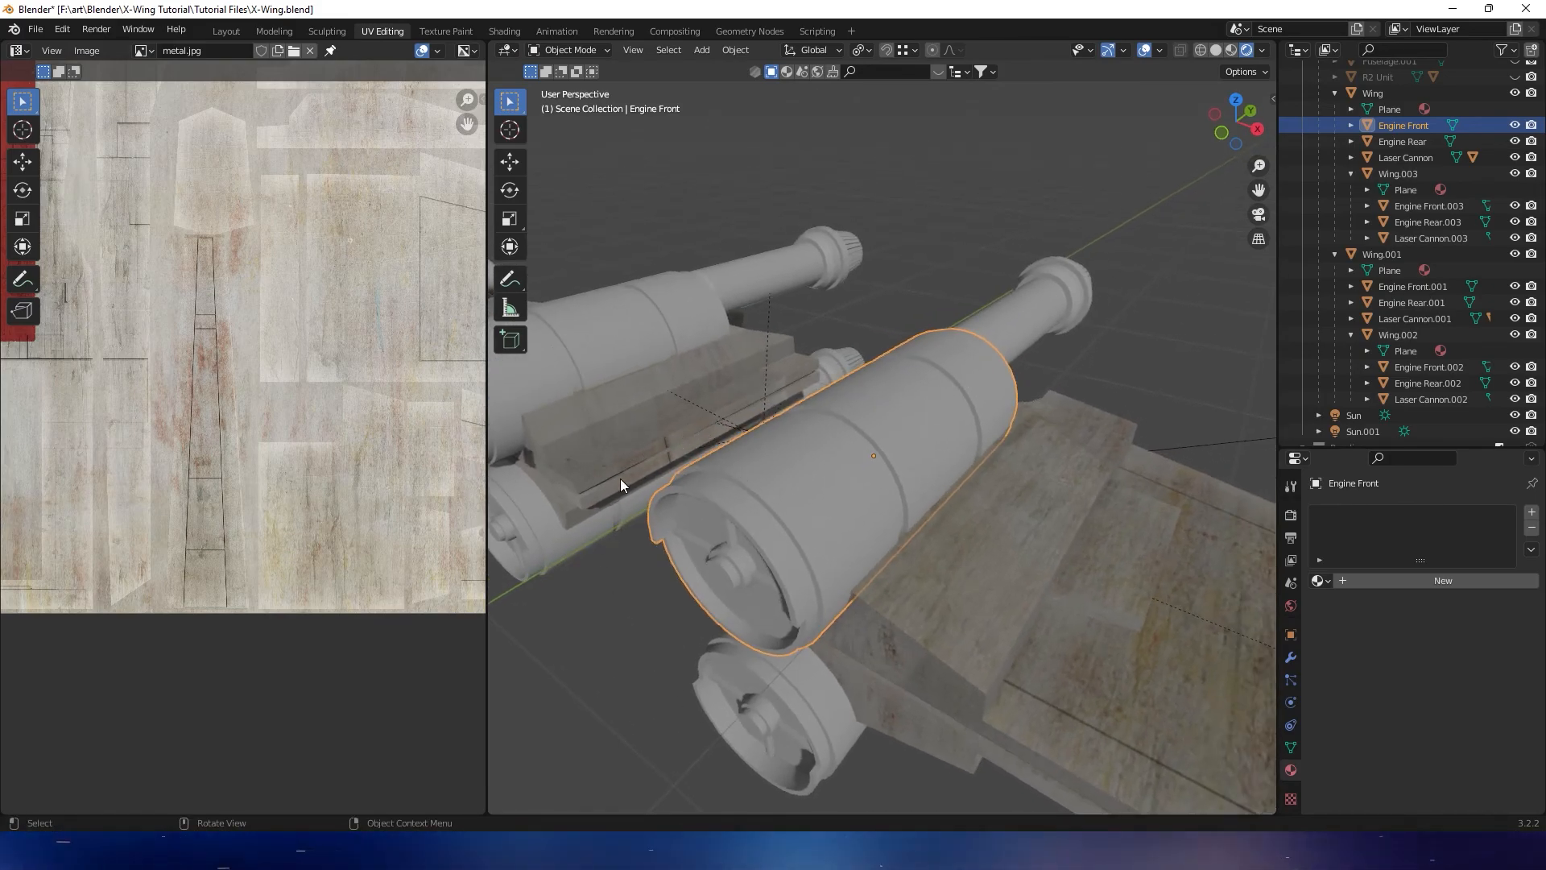
{"action": "middle_click_drag", "start_coordinate": [1018, 340], "coordinate": [987, 312]}
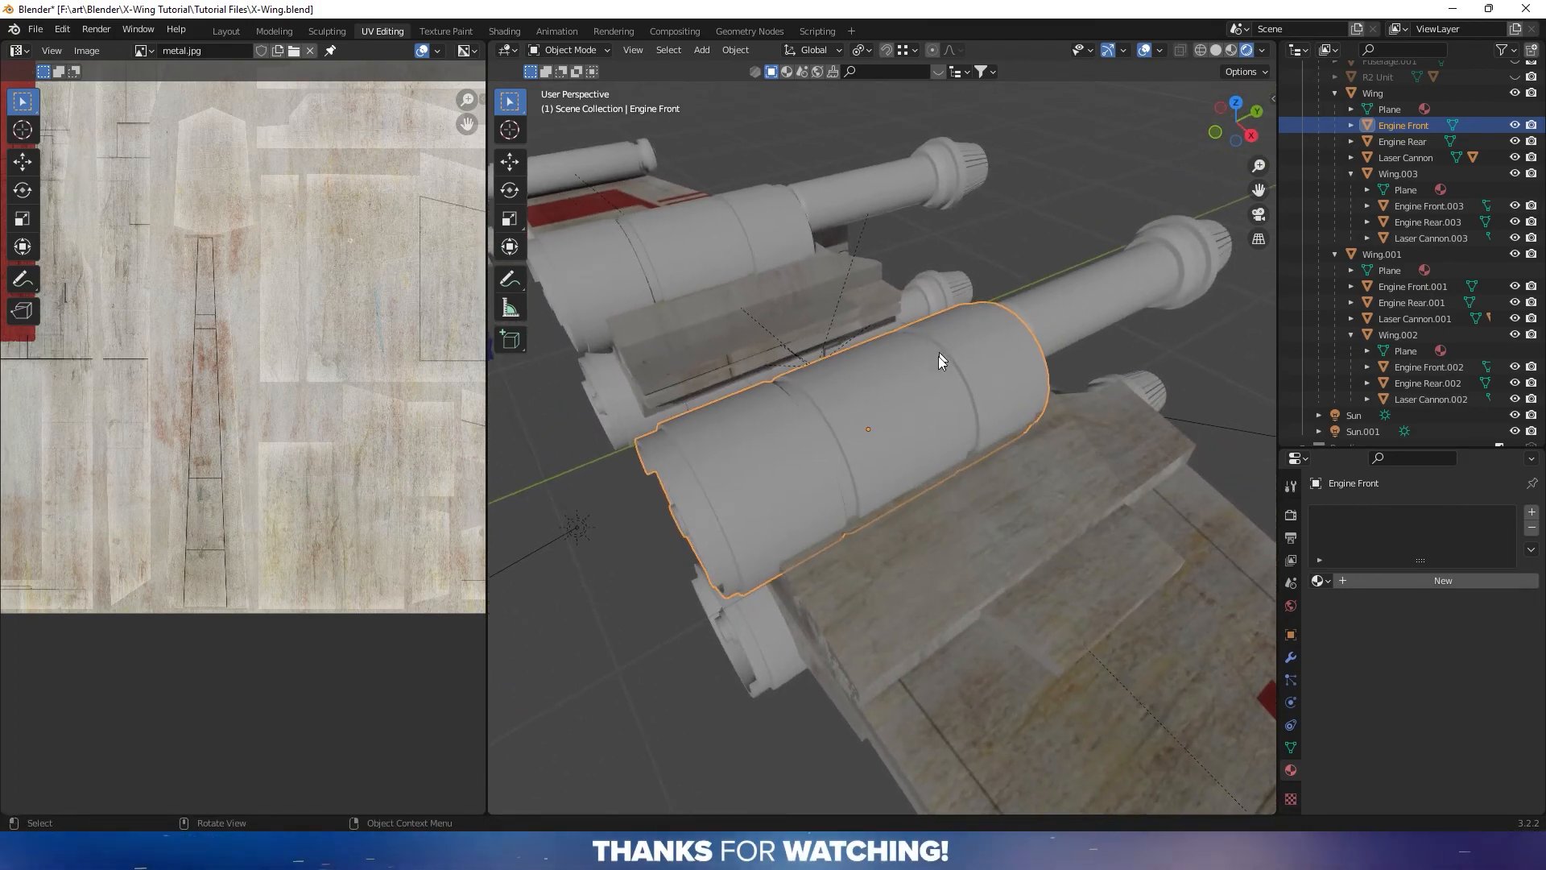
{"action": "middle_click_drag", "start_coordinate": [932, 375], "coordinate": [905, 556]}
Select the upper and lower wings on the textured side and hide Wing.002 and Wing
{"action": "left_click", "coordinate": [998, 570]}
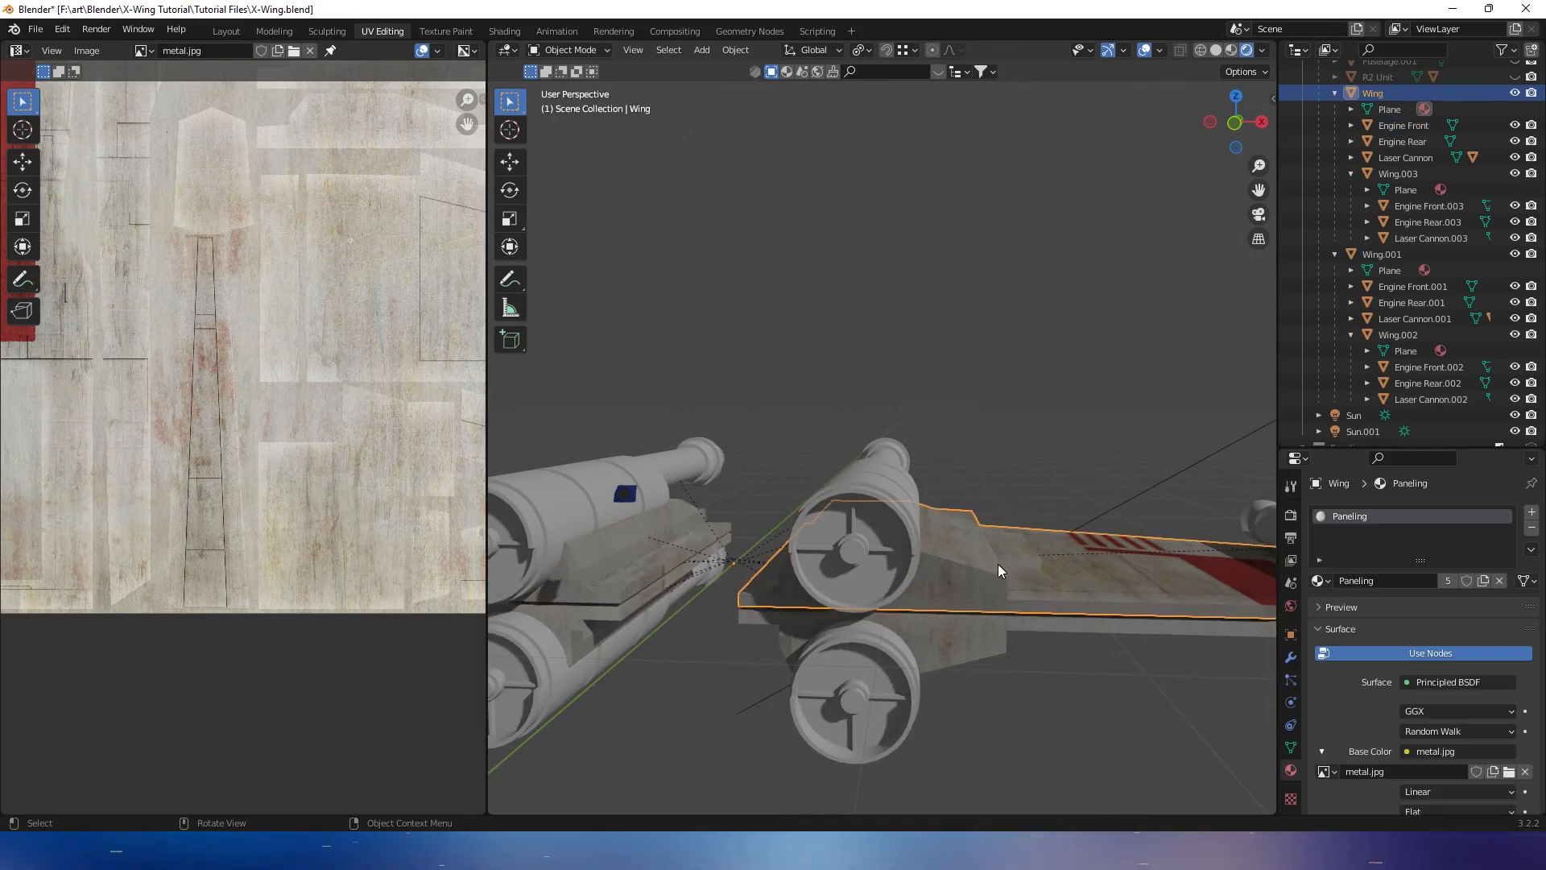
{"action": "left_click", "coordinate": [1089, 633]}
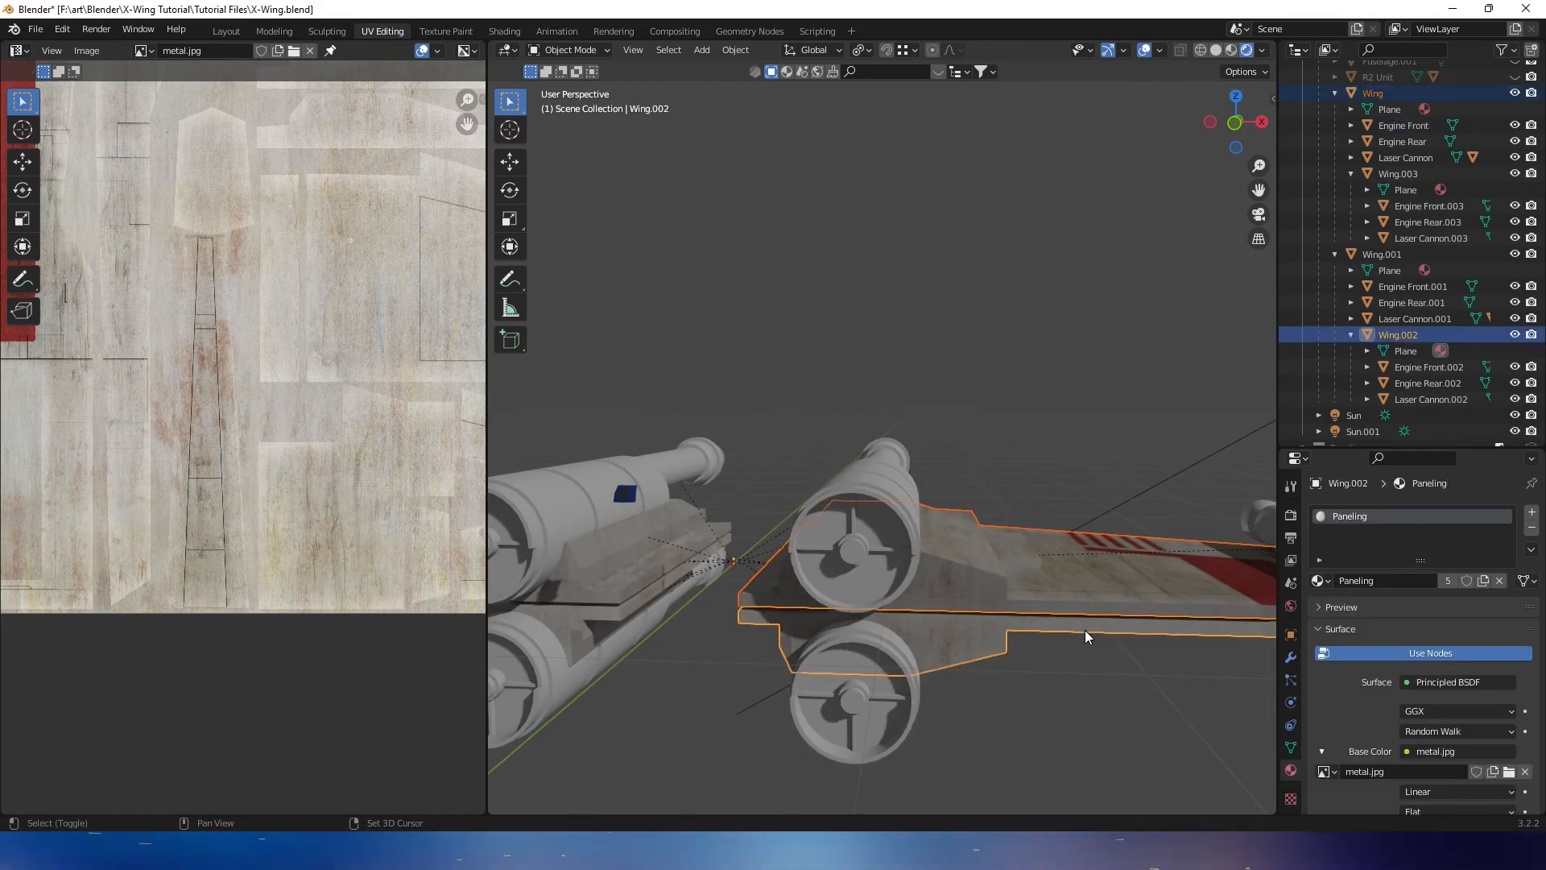
{"action": "left_click", "coordinate": [1516, 334]}
{"action": "left_click", "coordinate": [1515, 93]}
Select the lower engine's Engine Front.002 and Engine Rear.002 and hide them
{"action": "middle_click_drag", "start_coordinate": [916, 556], "coordinate": [944, 528]}
{"action": "left_click_drag", "start_coordinate": [988, 611], "coordinate": [989, 611]}
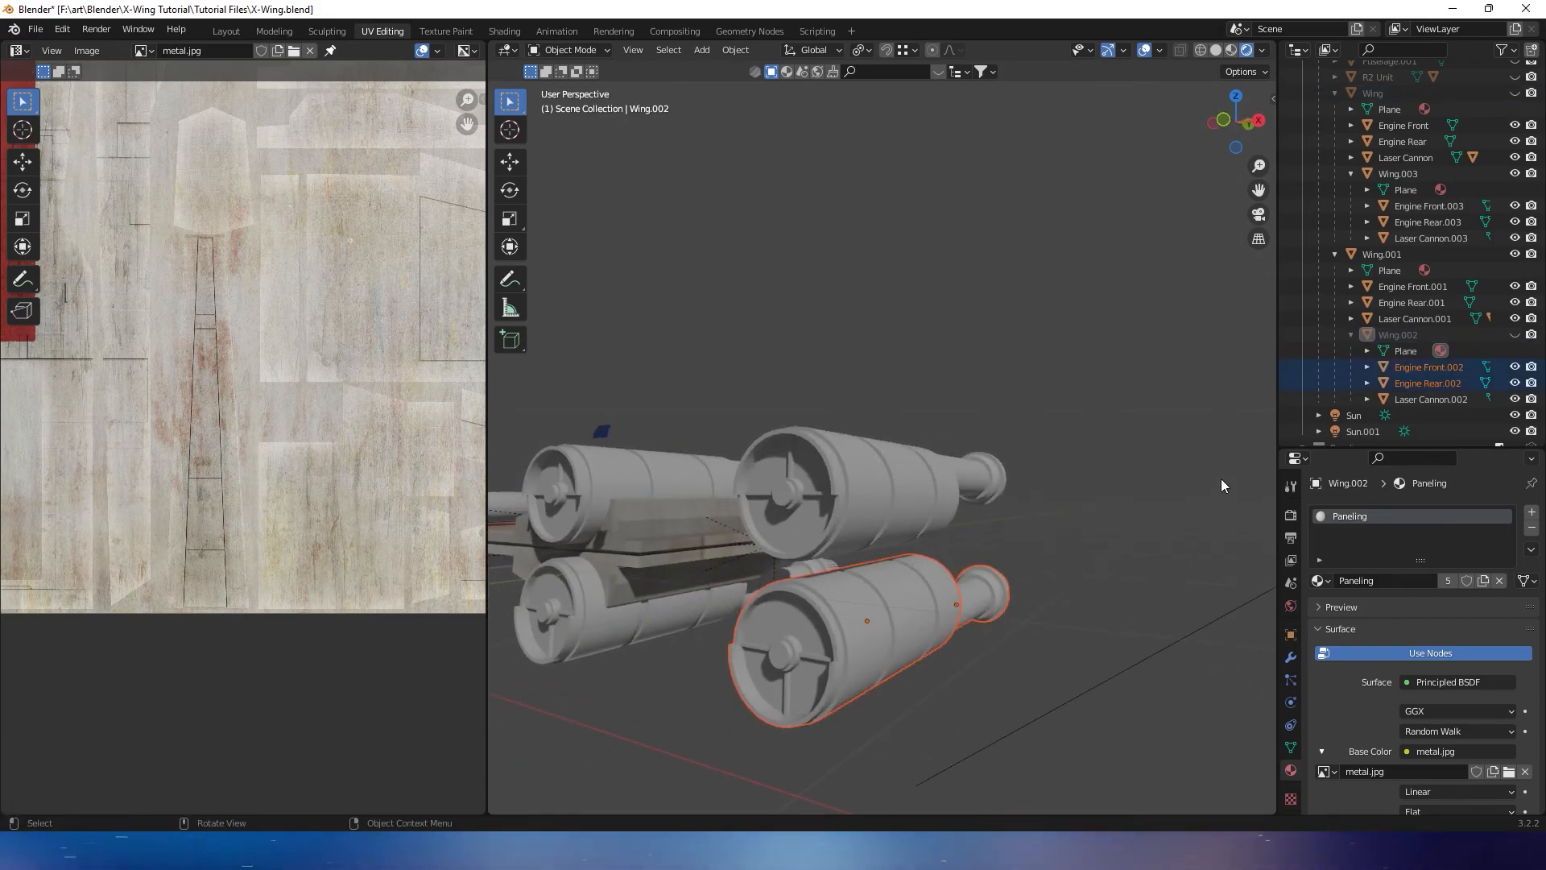
{"action": "key", "text": "h"}
{"action": "middle_click_drag", "start_coordinate": [1219, 477], "coordinate": [1146, 557]}
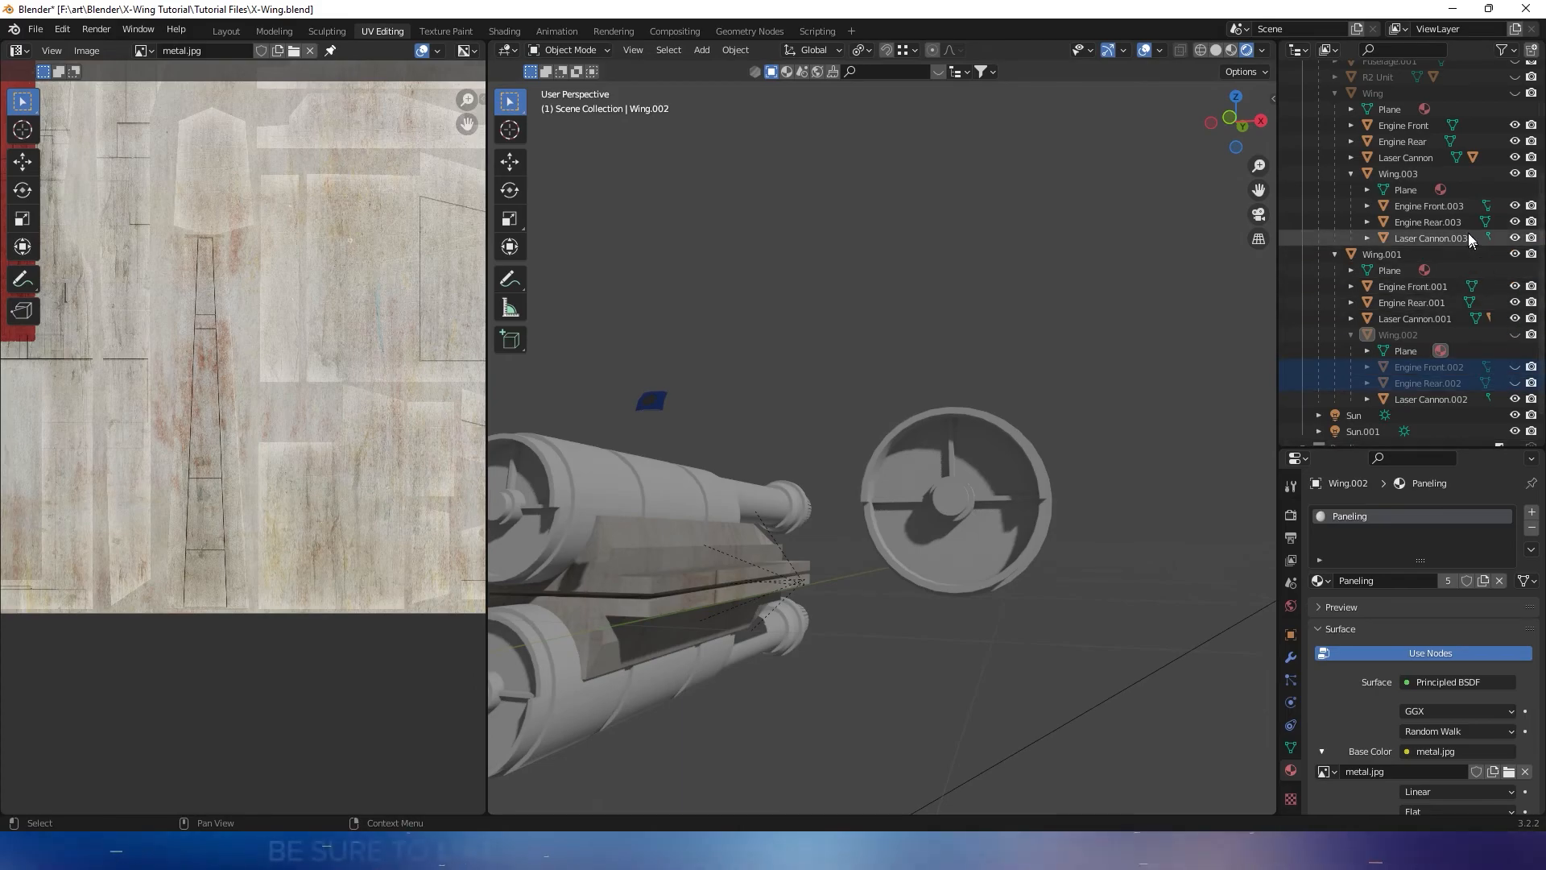
{"action": "scroll", "coordinate": [1471, 157], "scroll_direction": "up", "scroll_amount": 5}
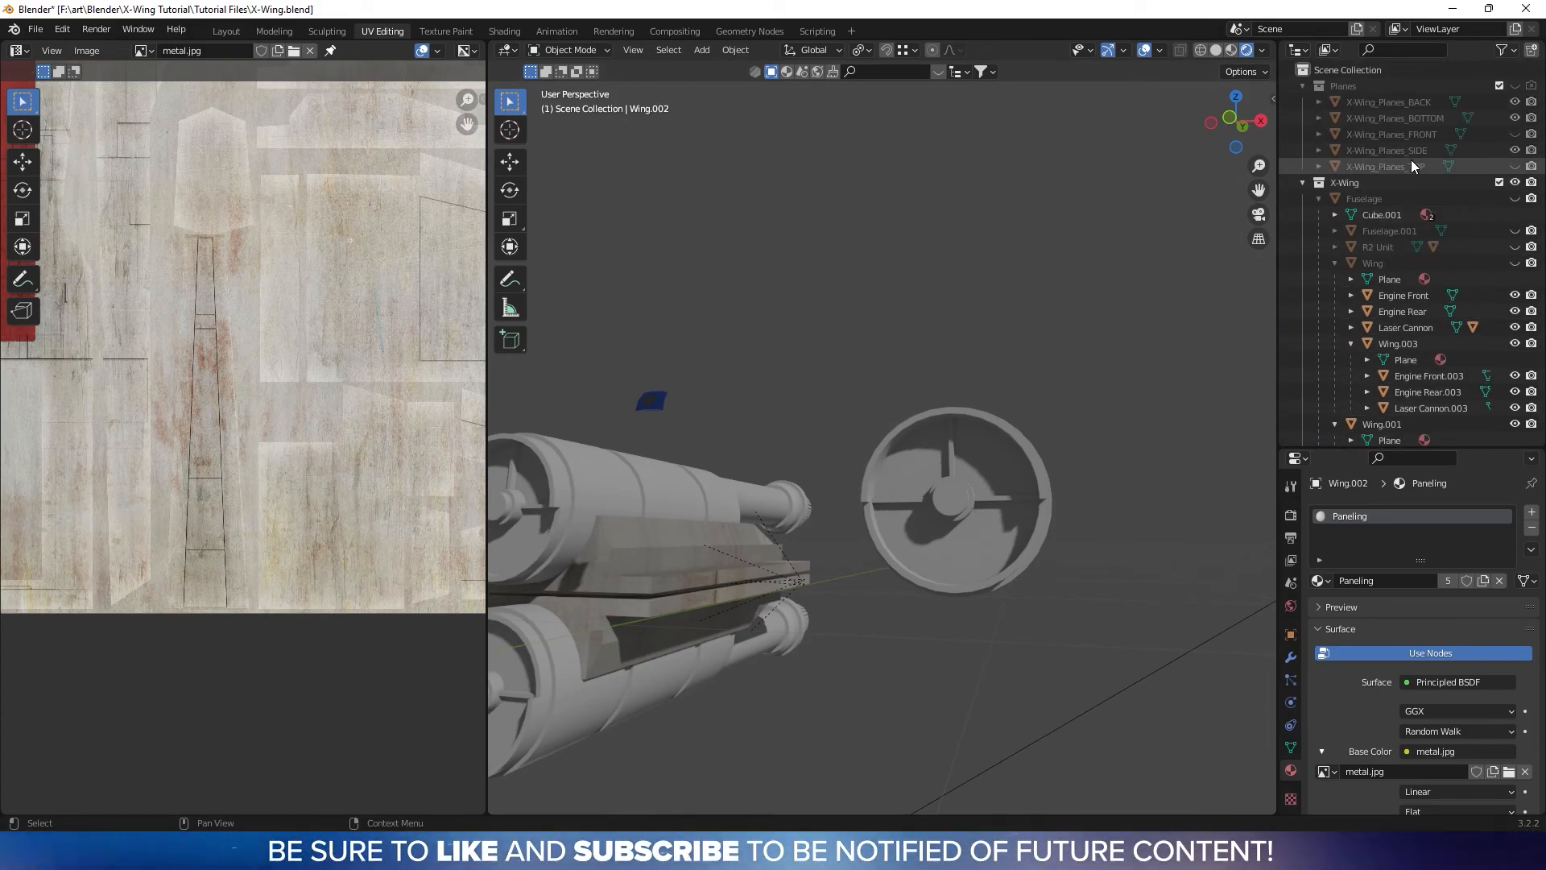
{"action": "scroll", "coordinate": [1424, 253], "scroll_direction": "down", "scroll_amount": 5}
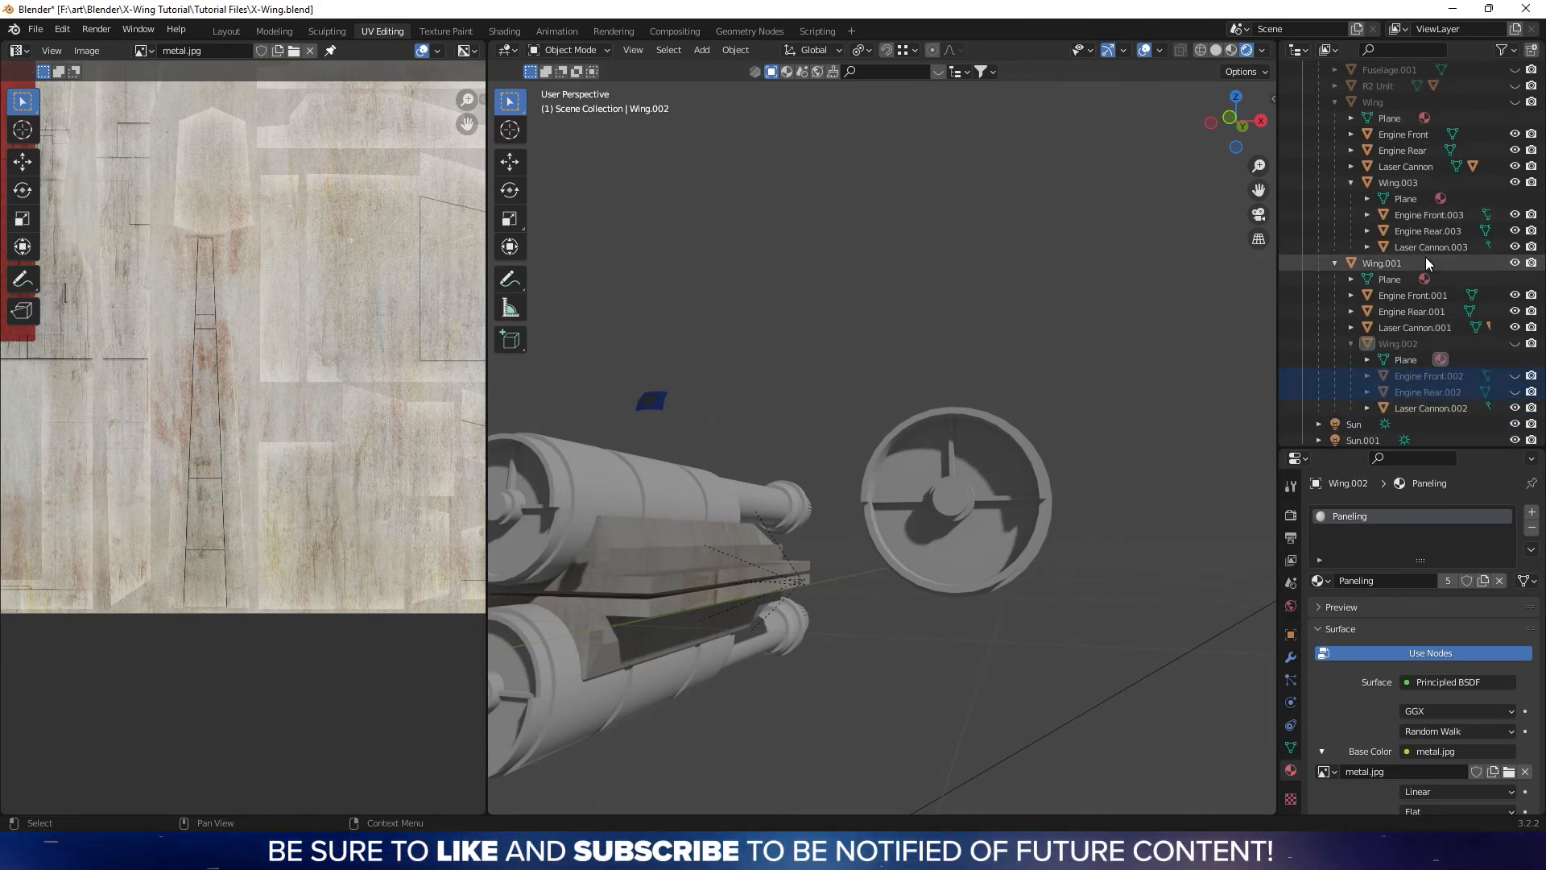
Select the upper Engine Front object and enter Edit Mode on its mesh
{"action": "middle_click_drag", "start_coordinate": [1109, 395], "coordinate": [1103, 438]}
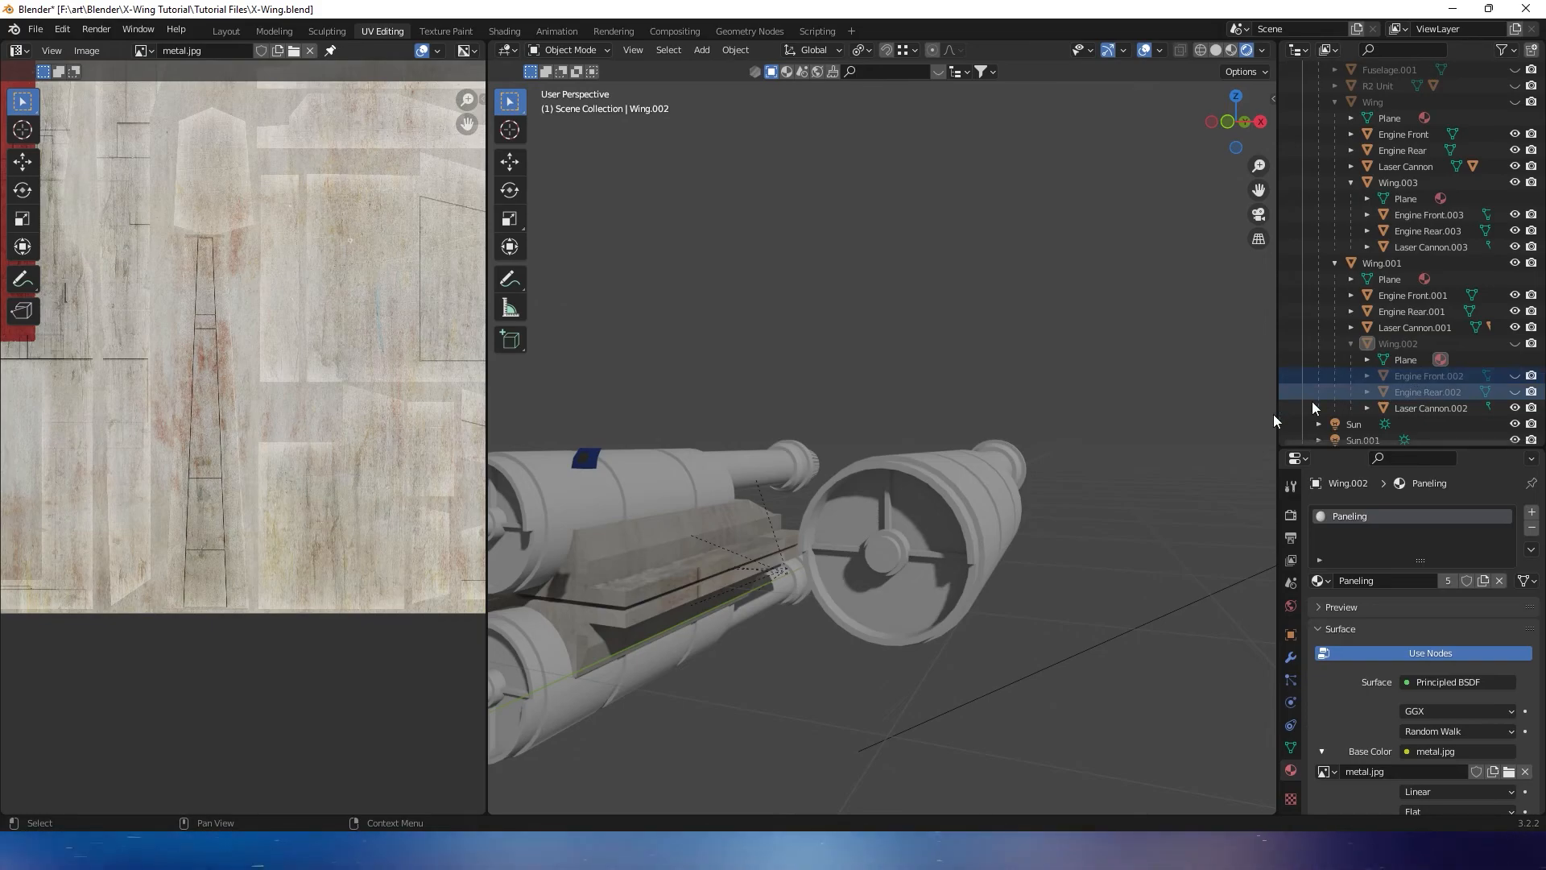
{"action": "middle_click_drag", "start_coordinate": [971, 487], "coordinate": [885, 453]}
{"action": "left_click", "coordinate": [963, 470]}
{"action": "key", "text": "Tab"}
{"action": "scroll", "coordinate": [969, 367], "scroll_direction": "up", "scroll_amount": 3}
{"action": "key", "text": "Tab"}
{"action": "key", "text": "Tab"}
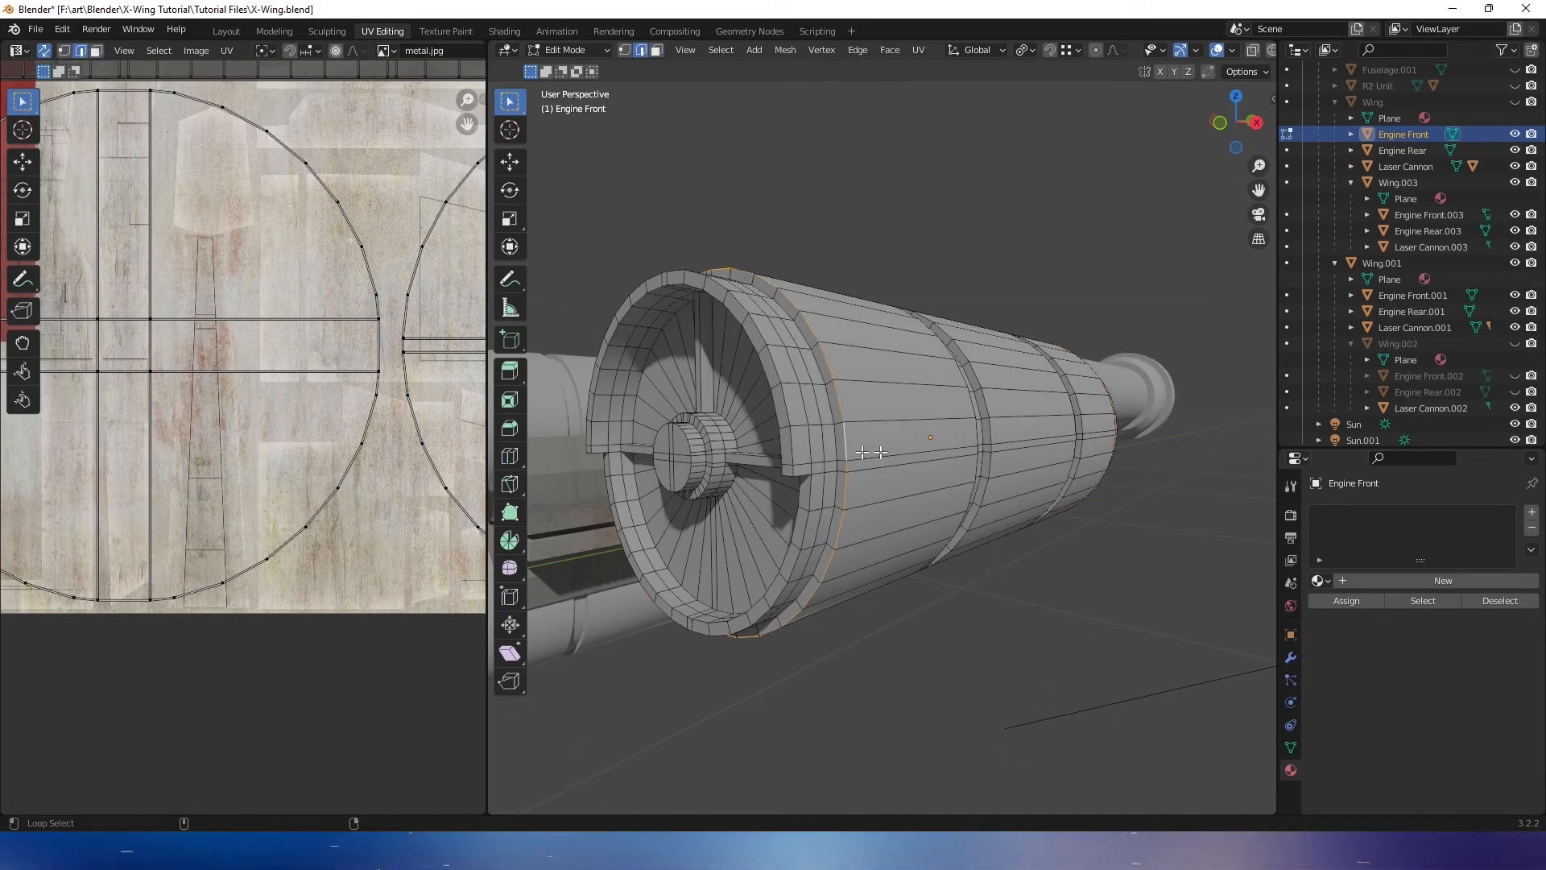
Select the edge loops on both sides of the forward and middle grooves around the engine's outer casing
{"action": "scroll", "coordinate": [812, 448], "scroll_direction": "up", "scroll_amount": 3}
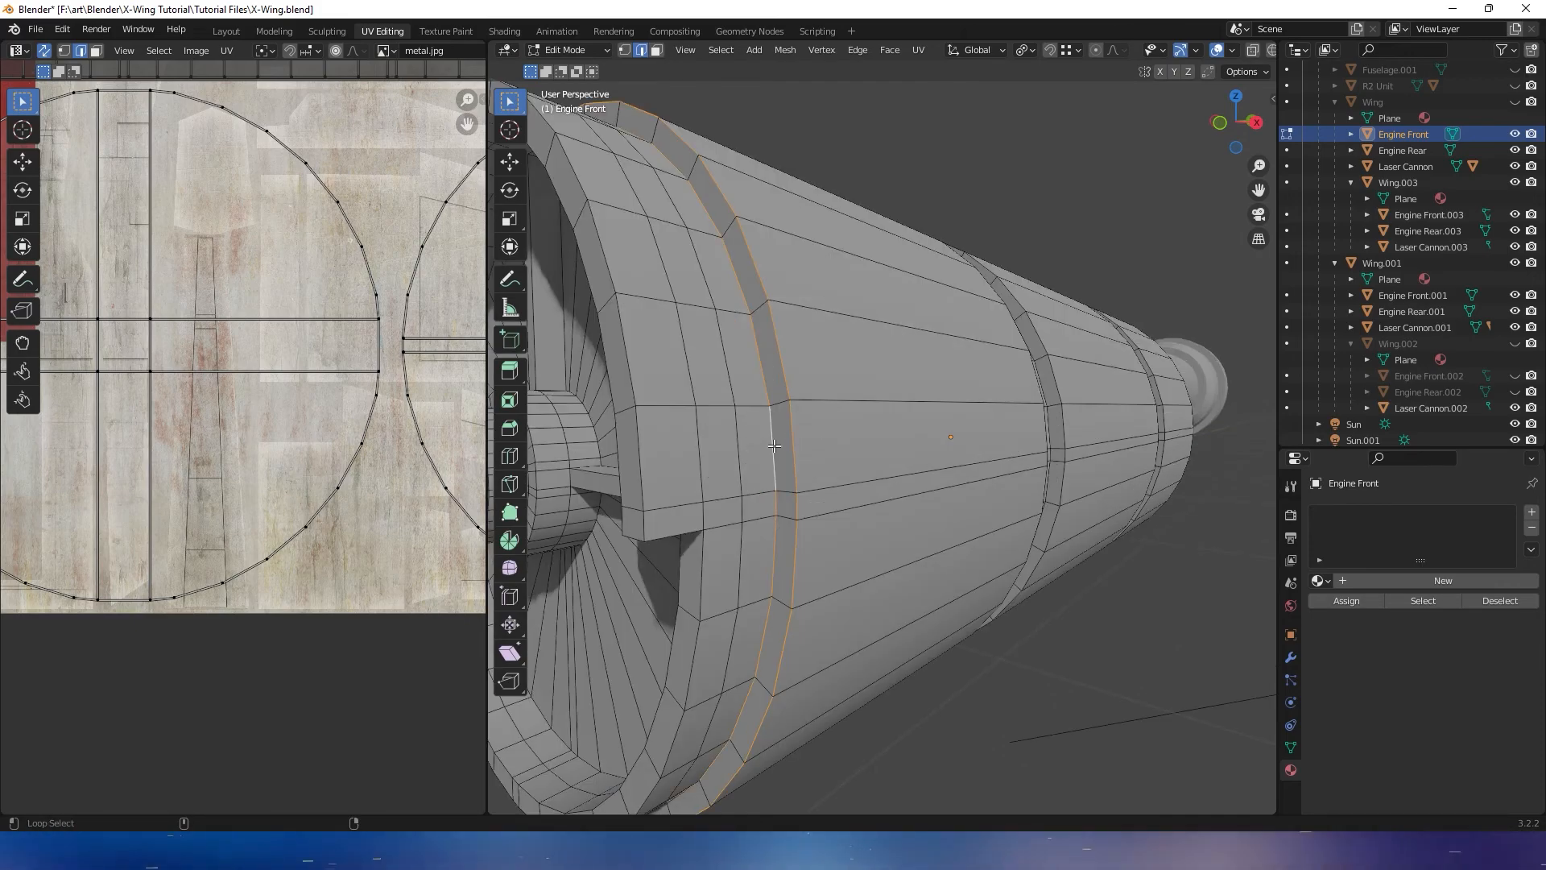
{"action": "middle_click_drag", "start_coordinate": [926, 472], "coordinate": [738, 476]}
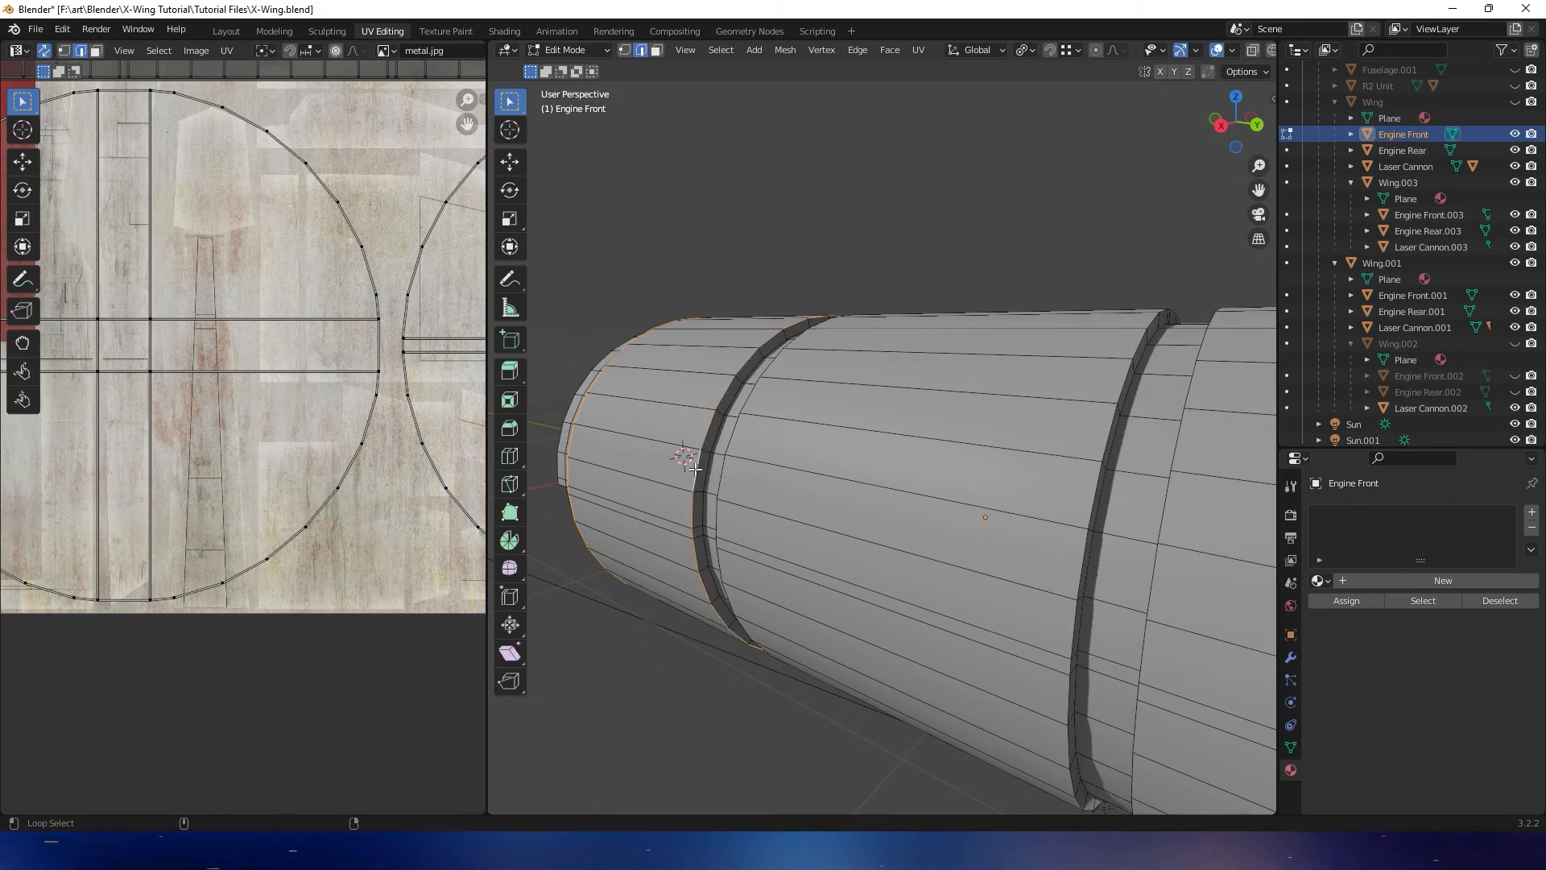
{"action": "middle_click_drag", "start_coordinate": [721, 472], "coordinate": [898, 505]}
{"action": "left_click", "coordinate": [1048, 505], "text": "alt"}
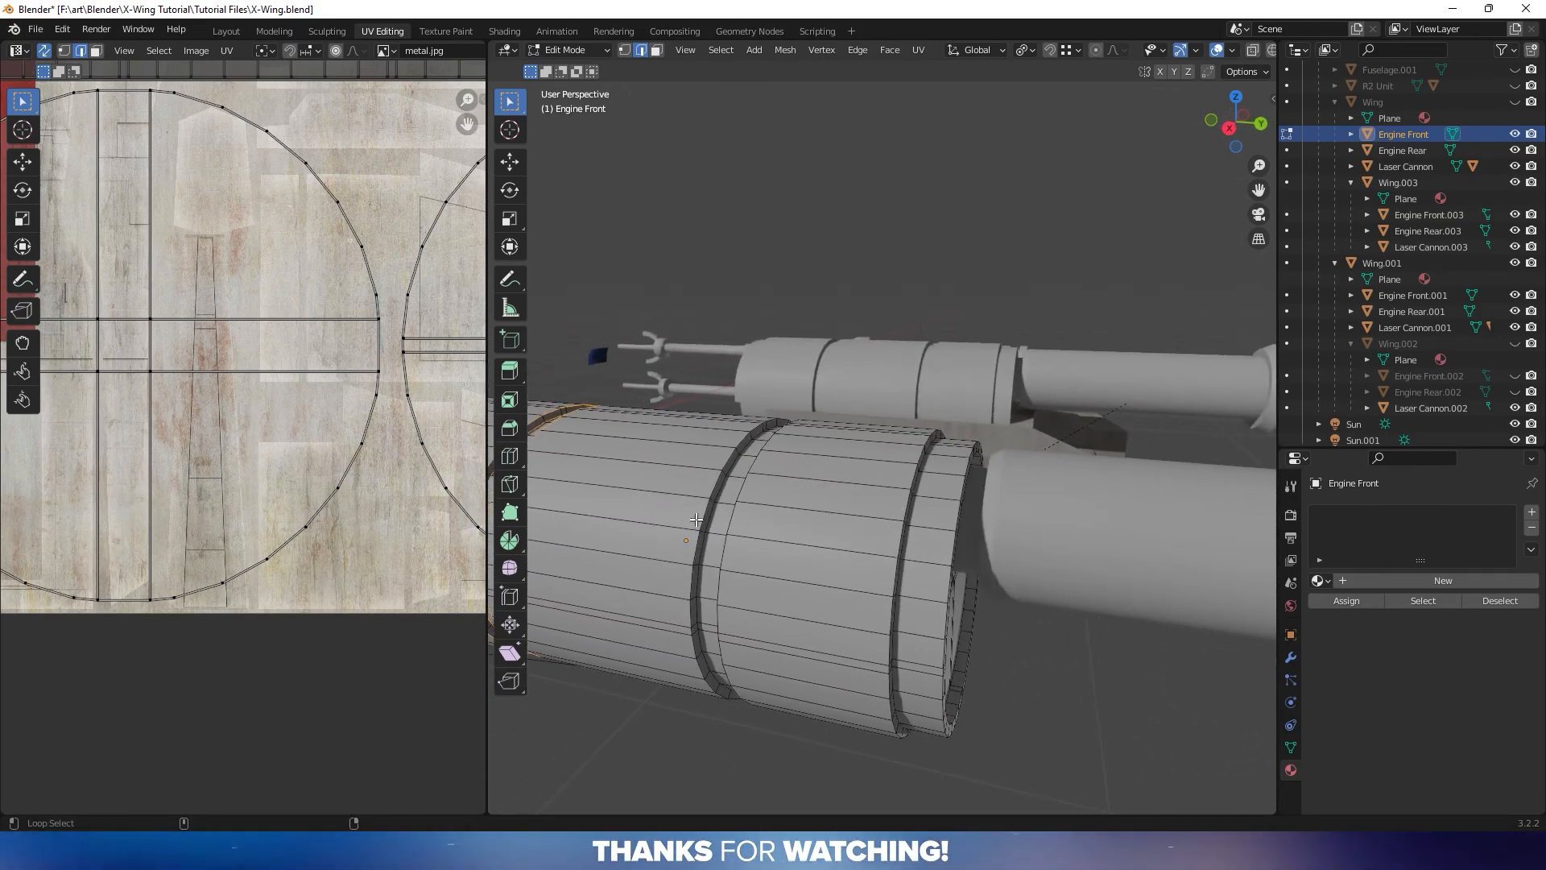
{"action": "middle_click_drag", "start_coordinate": [707, 521], "coordinate": [869, 494]}
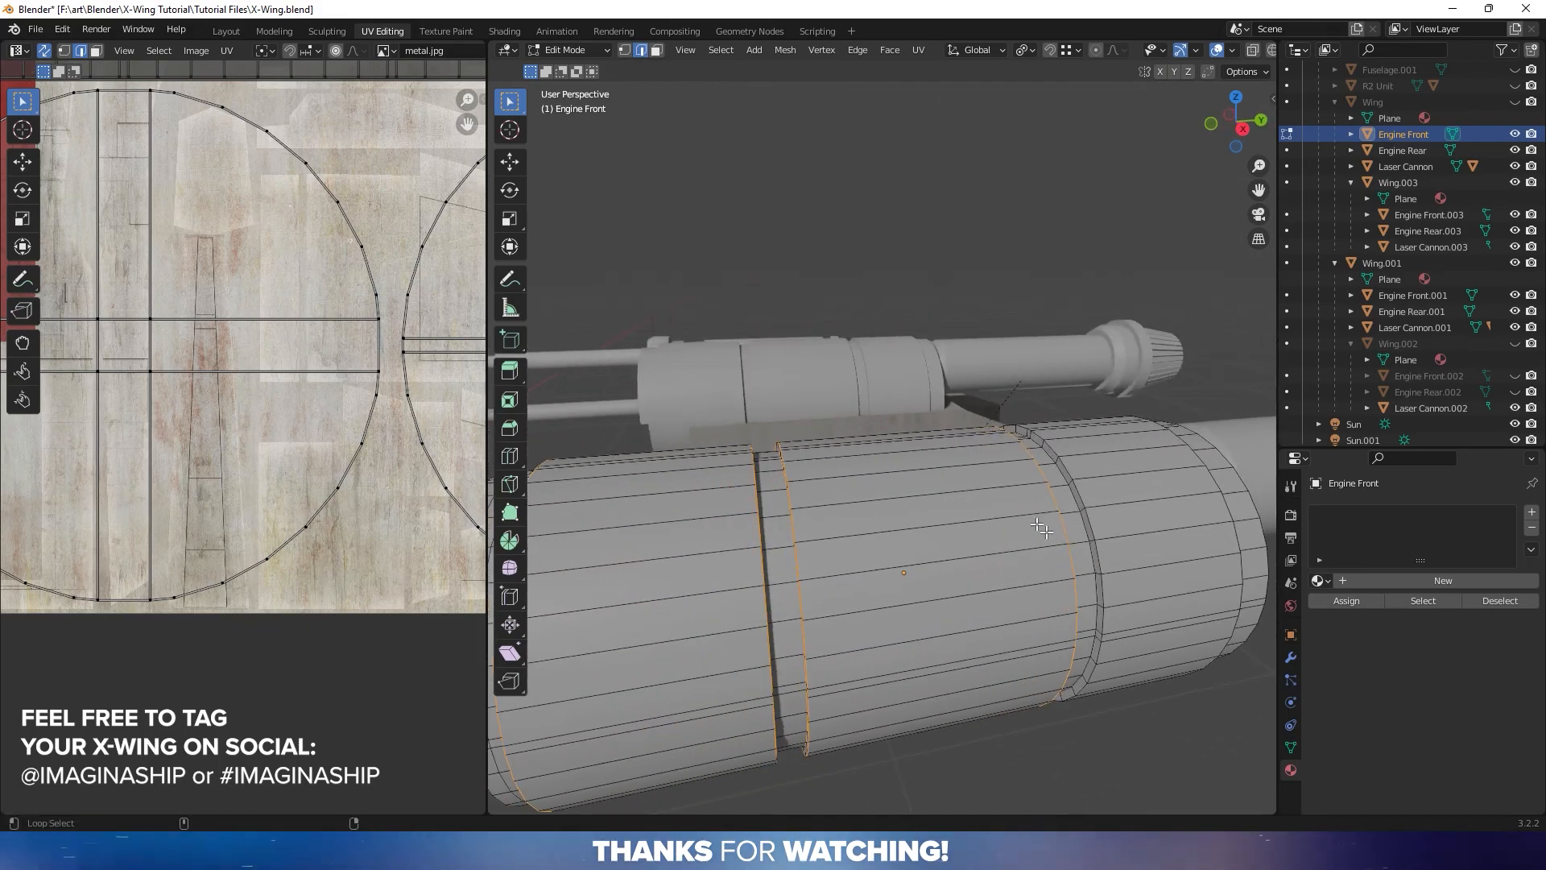
{"action": "middle_click_drag", "start_coordinate": [1087, 532], "coordinate": [910, 512]}
Add the rearmost groove's edge loops and the outer edge of the rear rim to the selection
{"action": "left_click", "coordinate": [689, 506], "text": "alt+shift"}
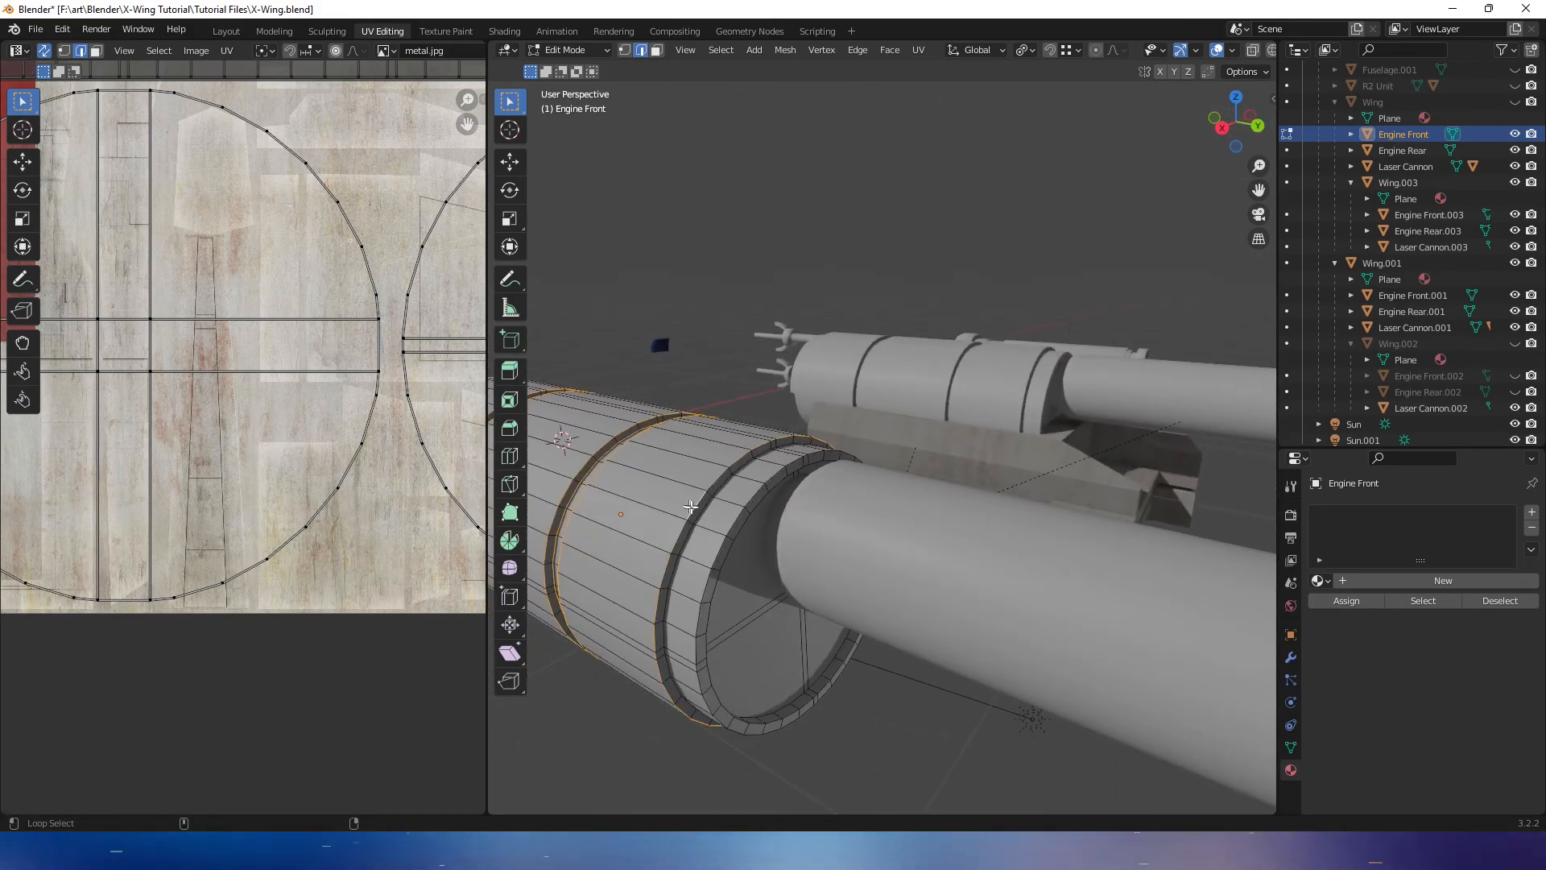
{"action": "left_click", "coordinate": [703, 513], "text": "alt+shift"}
{"action": "left_click", "coordinate": [732, 522], "text": "alt+shift"}
{"action": "middle_click_drag", "start_coordinate": [732, 521], "coordinate": [817, 579], "text": "shift"}
{"action": "left_click", "coordinate": [802, 570], "text": "alt+shift"}
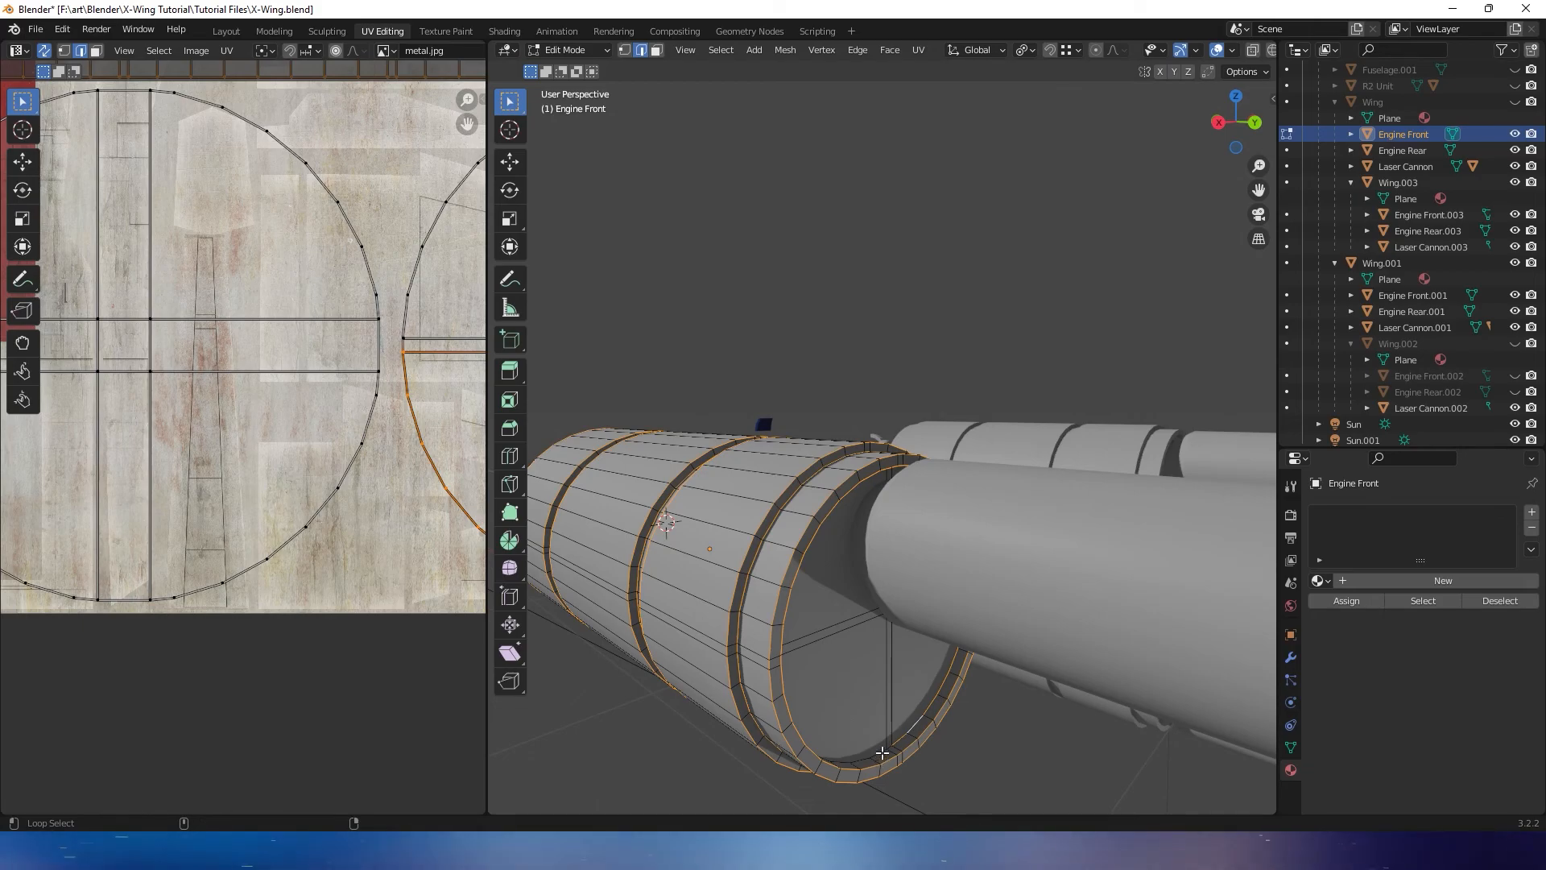
Add the complete inner edge loop around the engine's rear opening to the selection
{"action": "left_click", "coordinate": [882, 752], "text": "alt+shift"}
{"action": "middle_click_drag", "start_coordinate": [881, 753], "coordinate": [912, 621]}
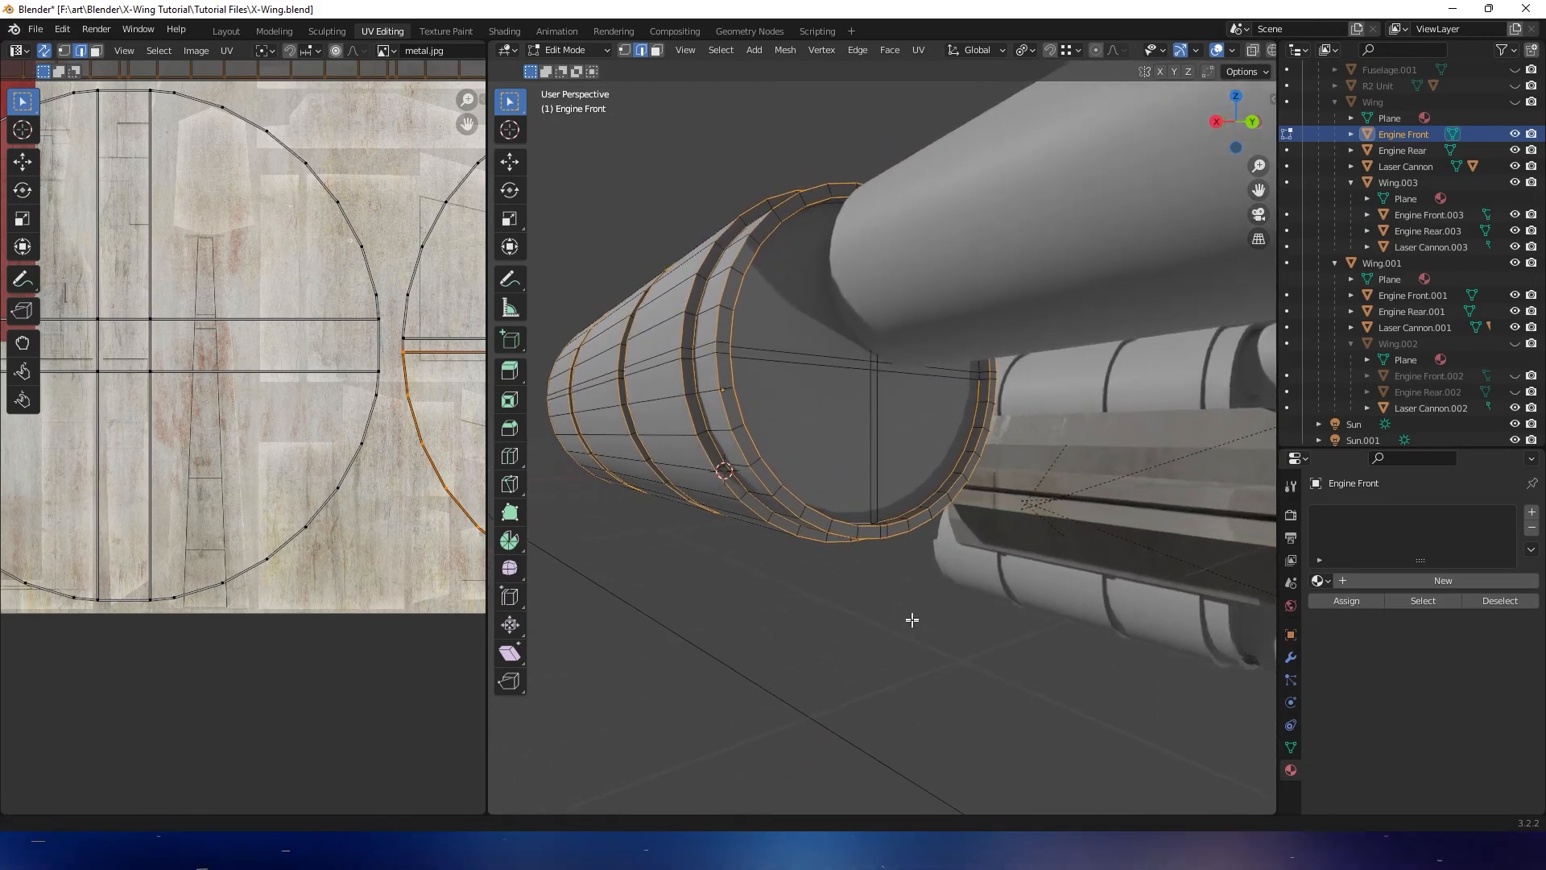
{"action": "scroll", "coordinate": [913, 621], "scroll_direction": "up", "scroll_amount": 4}
{"action": "middle_click_drag", "start_coordinate": [845, 292], "coordinate": [995, 364]}
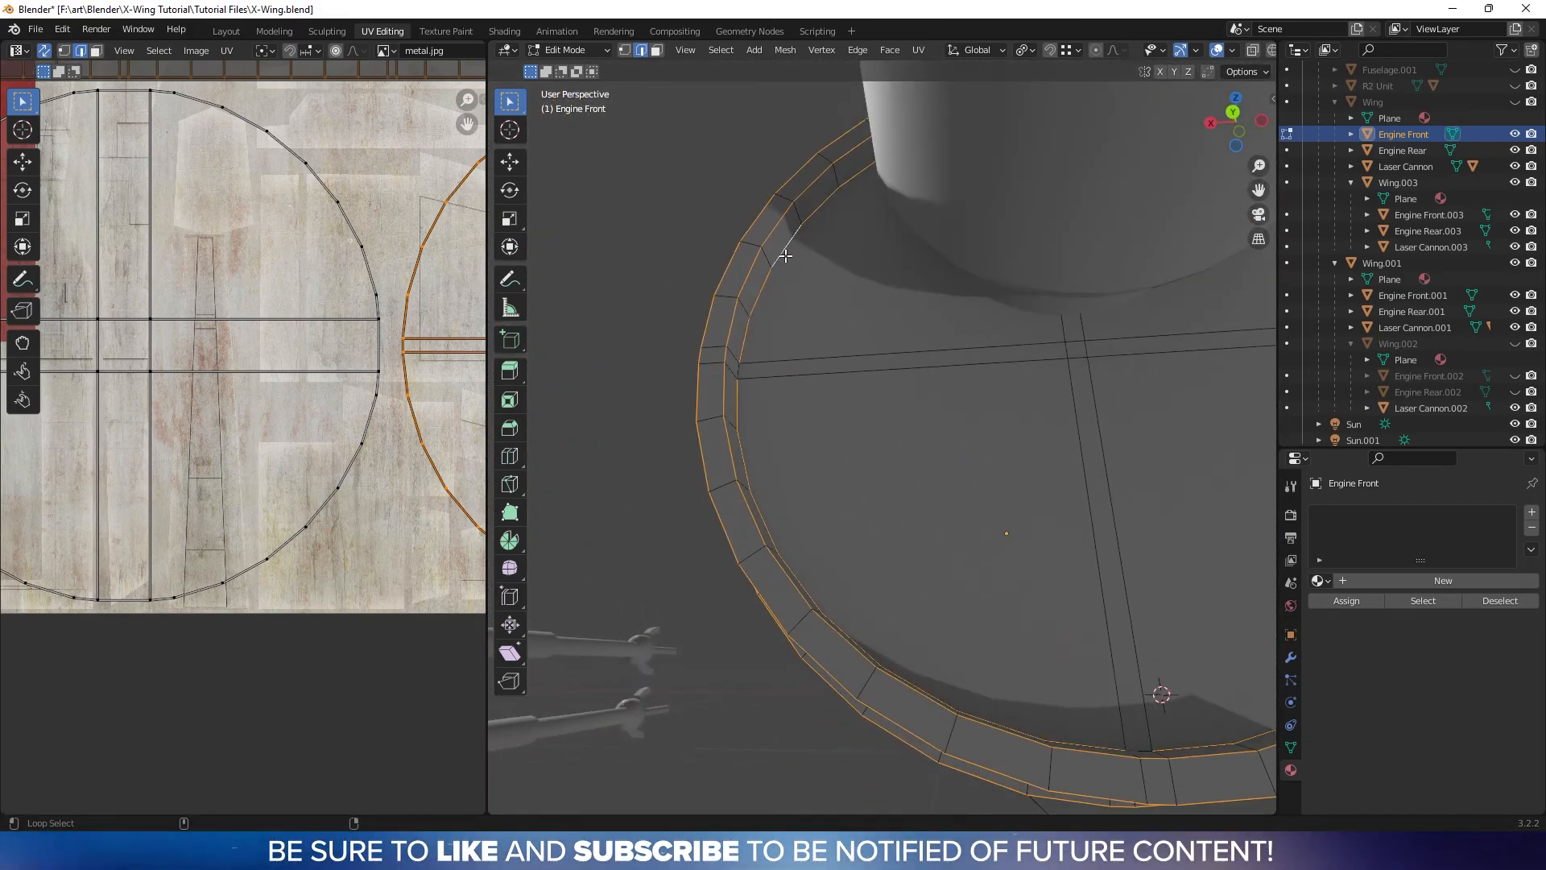
{"action": "middle_click_drag", "start_coordinate": [1034, 384], "coordinate": [1186, 463]}
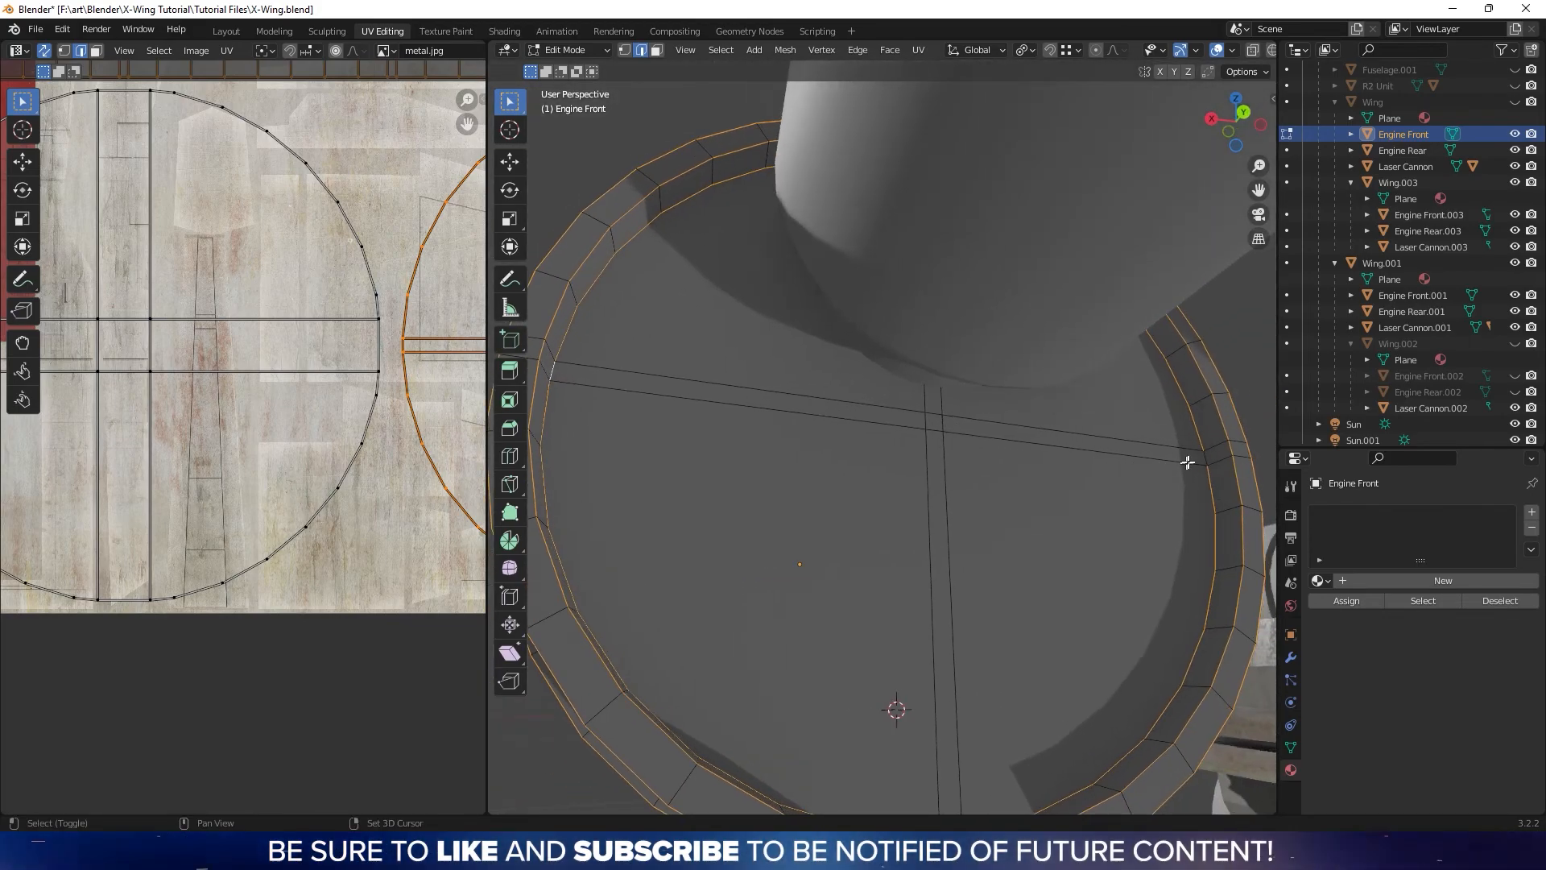
{"action": "middle_click_drag", "start_coordinate": [1085, 569], "coordinate": [1008, 522]}
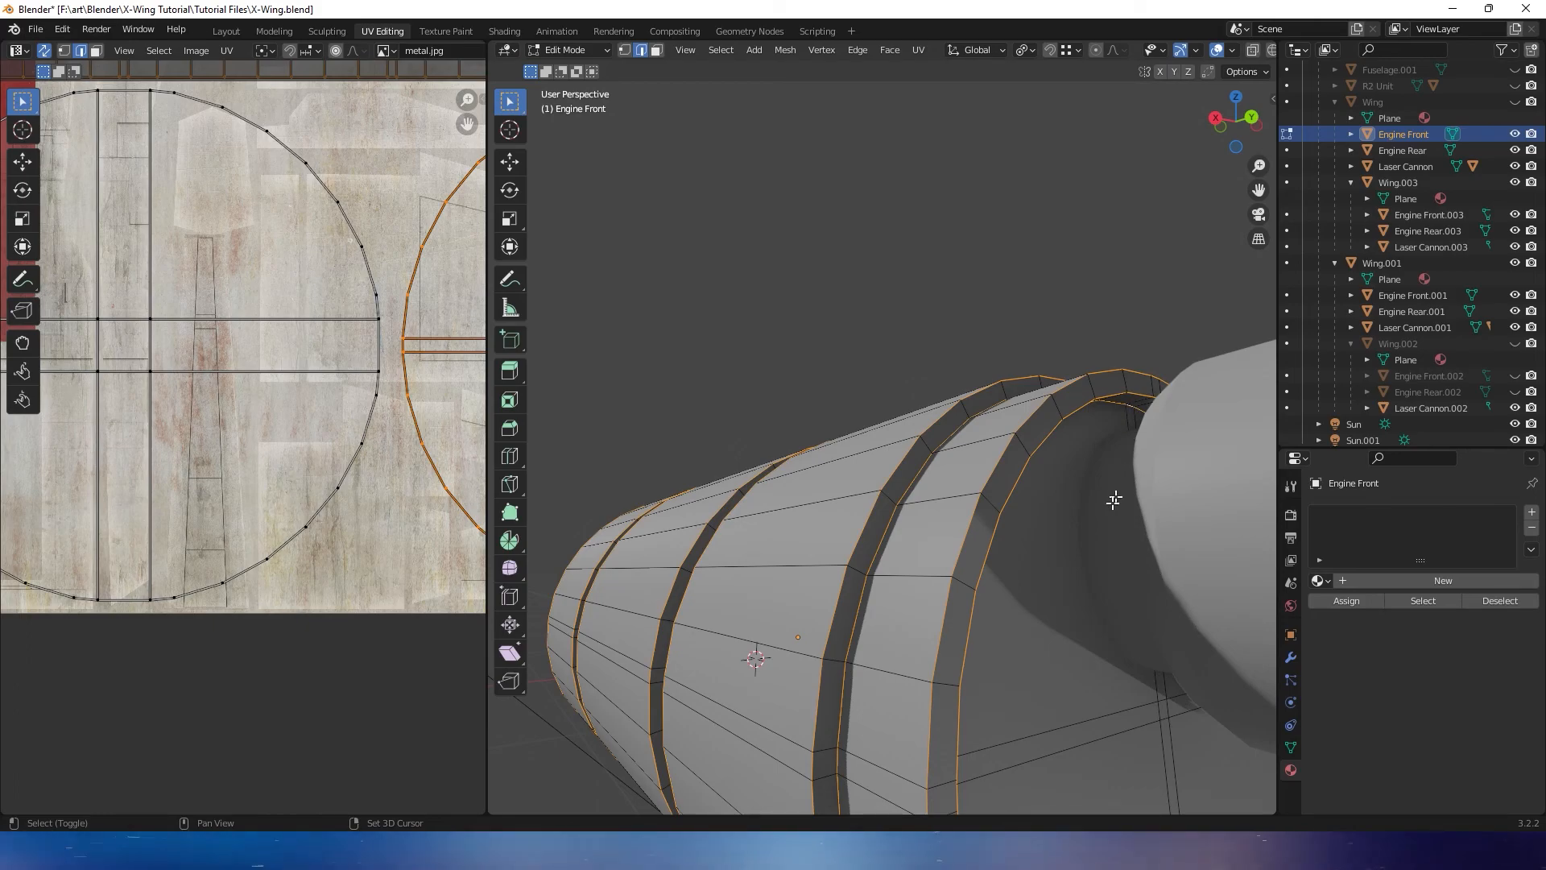
Add the outer and inner edge loops of the engine's front intake rim to the selection
{"action": "middle_click_drag", "start_coordinate": [1080, 487], "coordinate": [1014, 538]}
{"action": "middle_click_drag", "start_coordinate": [1014, 538], "coordinate": [982, 427], "text": "shift"}
{"action": "scroll", "coordinate": [982, 426], "scroll_direction": "up", "scroll_amount": 2}
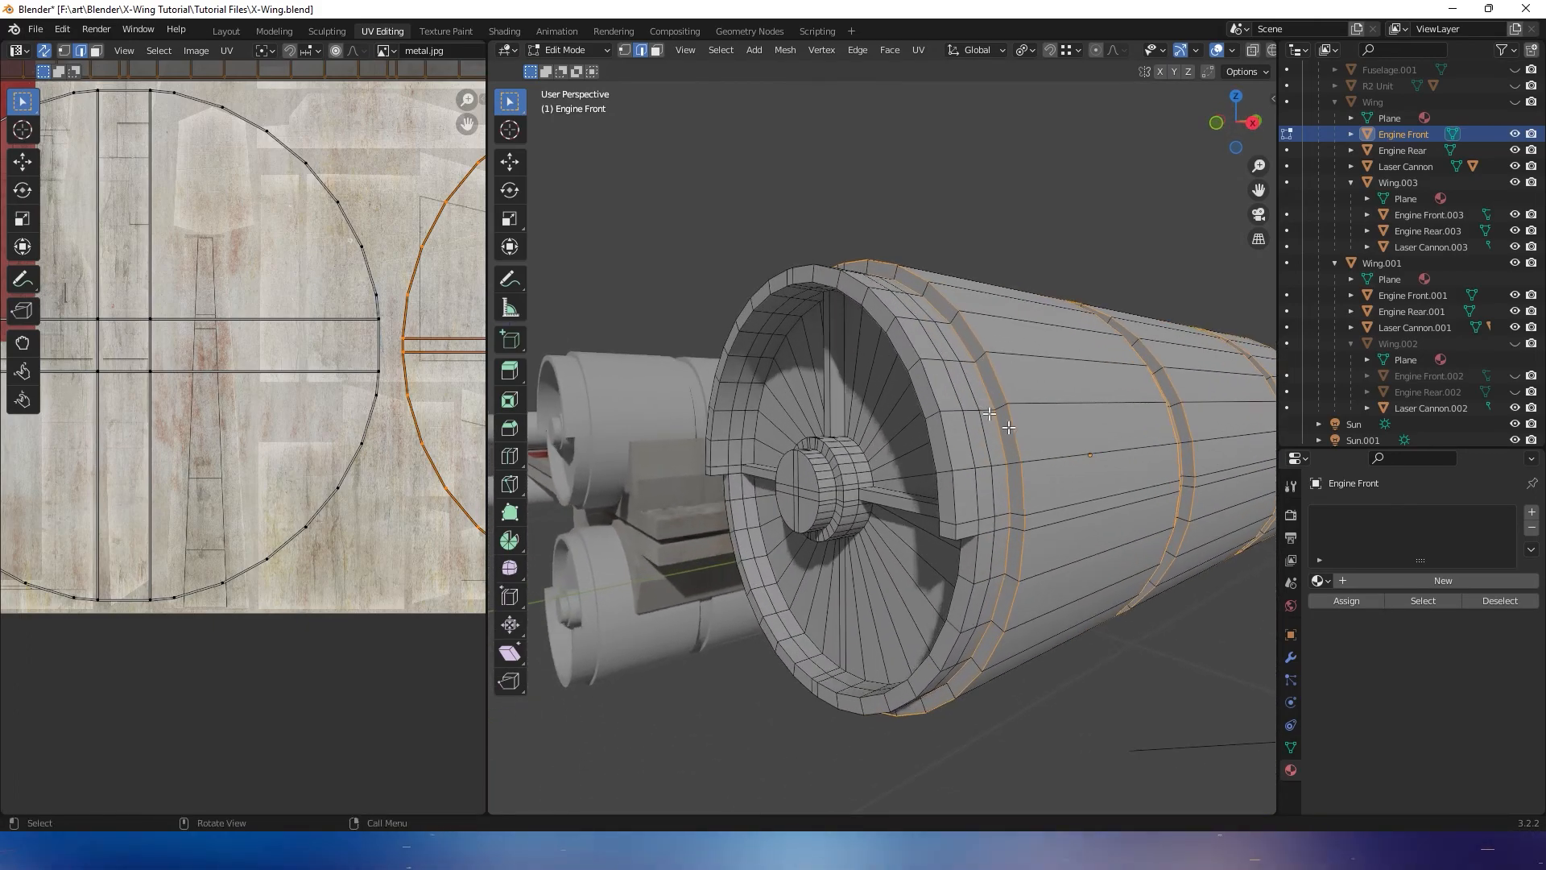
{"action": "left_click", "coordinate": [980, 550], "text": "alt+shift"}
{"action": "left_click", "coordinate": [938, 504], "text": "alt+shift"}
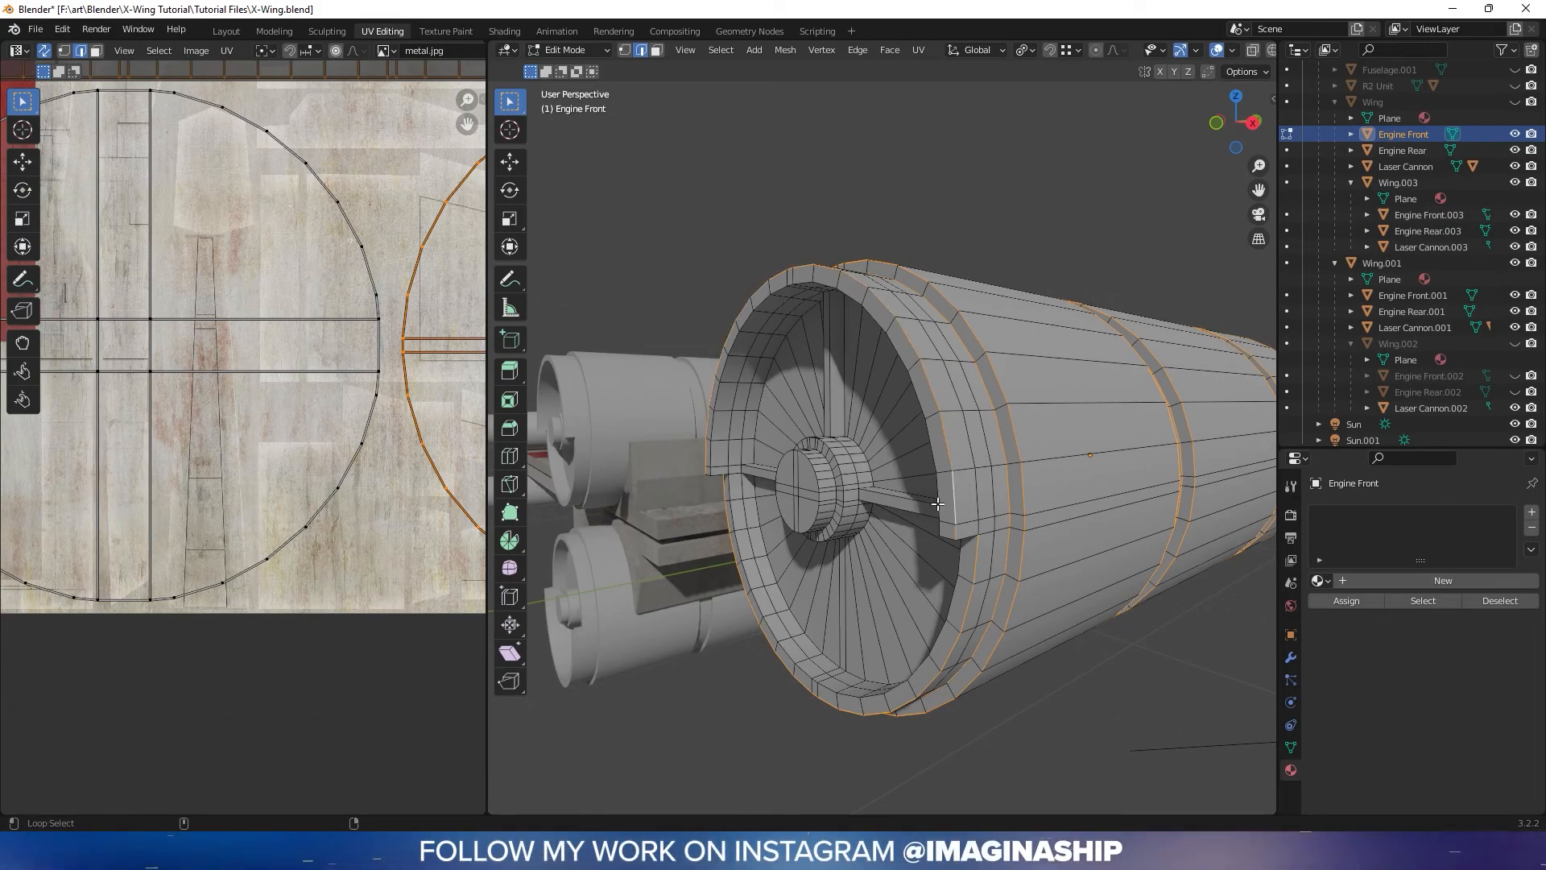
{"action": "left_click", "coordinate": [944, 507], "text": "alt+shift"}
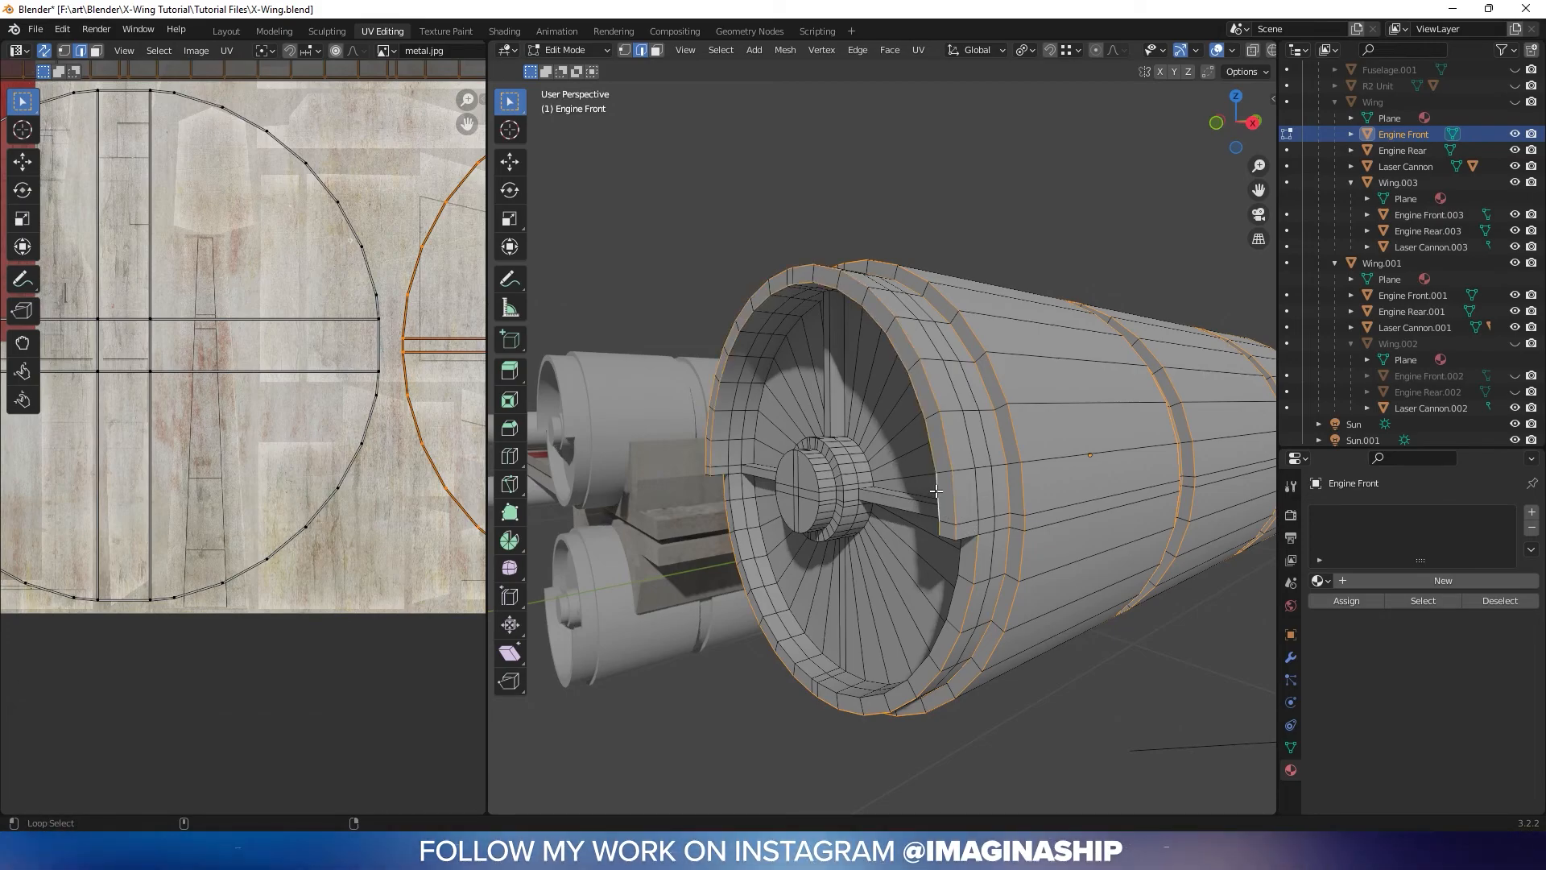
Add the edges of the step faces where the two halves of the intake rim meet to the selection
{"action": "middle_click_drag", "start_coordinate": [962, 557], "coordinate": [994, 564]}
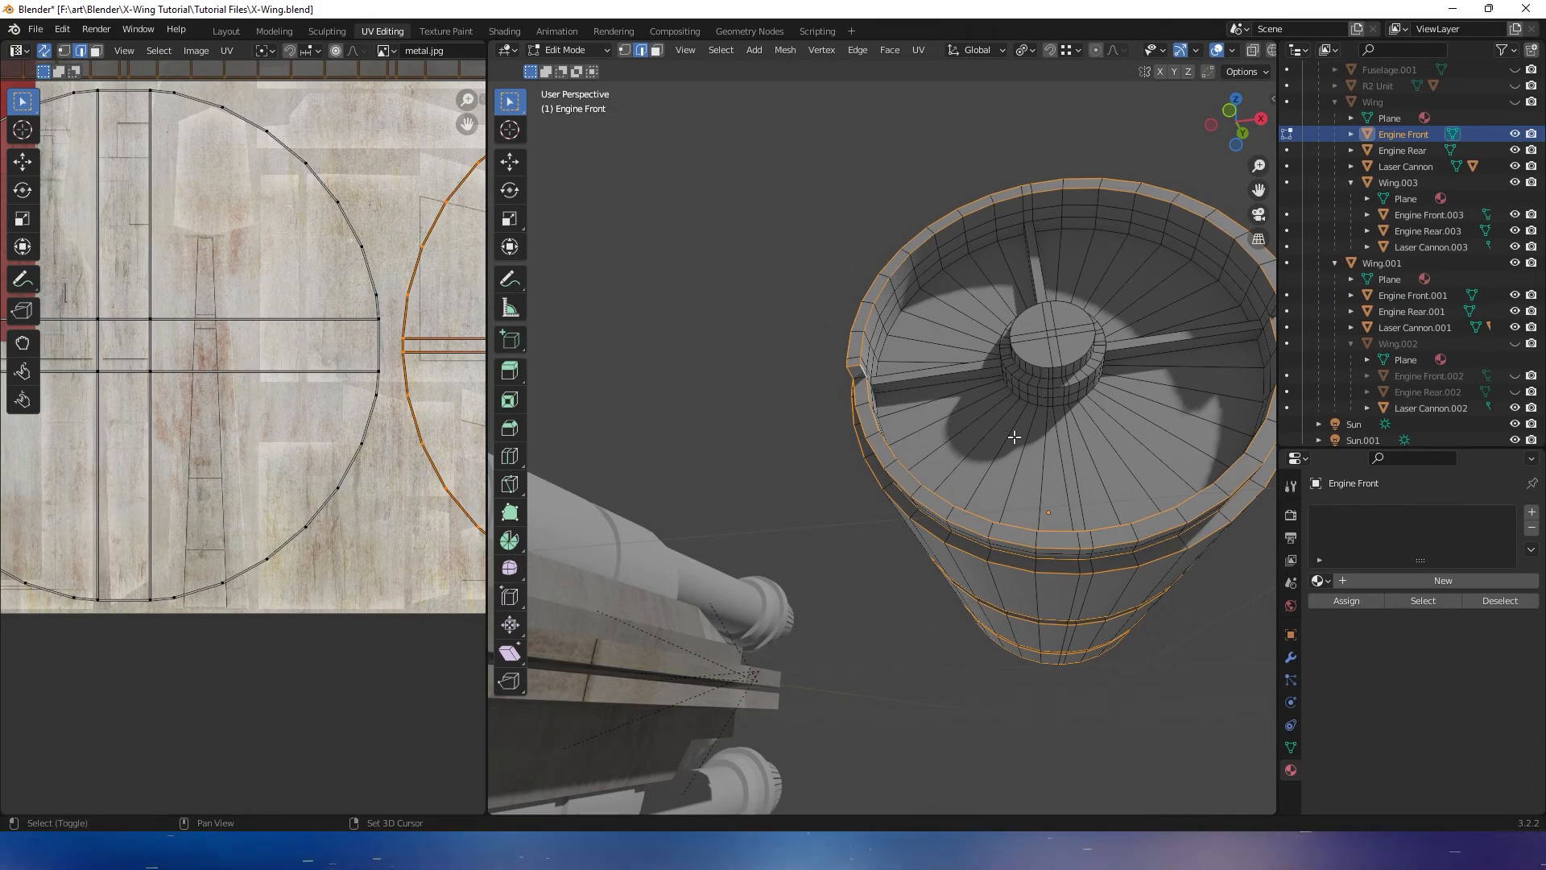
{"action": "middle_click_drag", "start_coordinate": [1091, 464], "coordinate": [1032, 434], "text": "shift"}
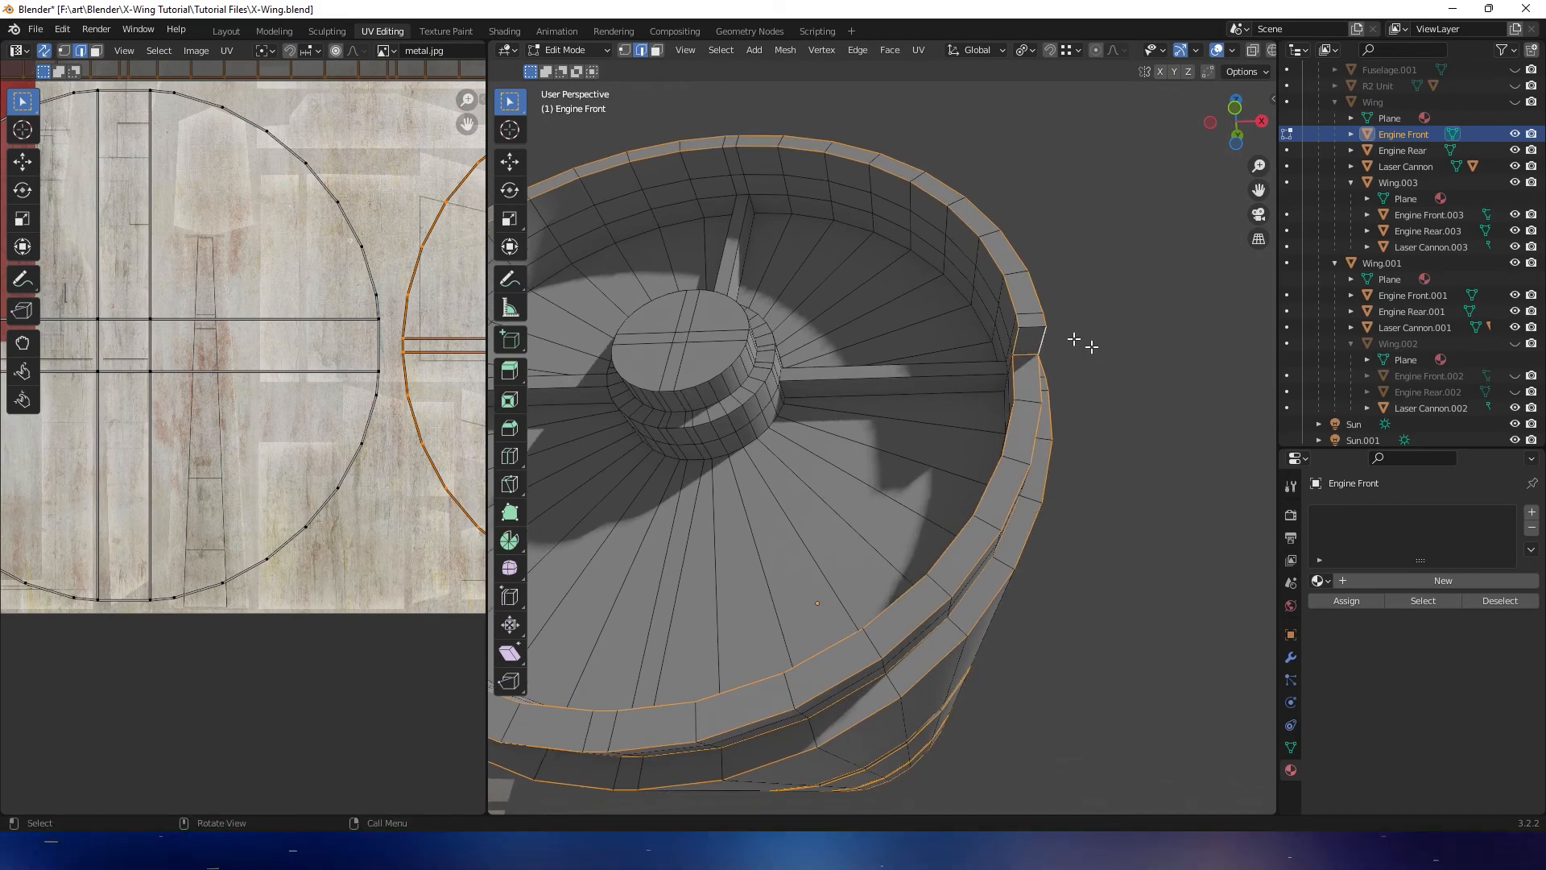
{"action": "left_click", "coordinate": [1035, 325], "text": "shift"}
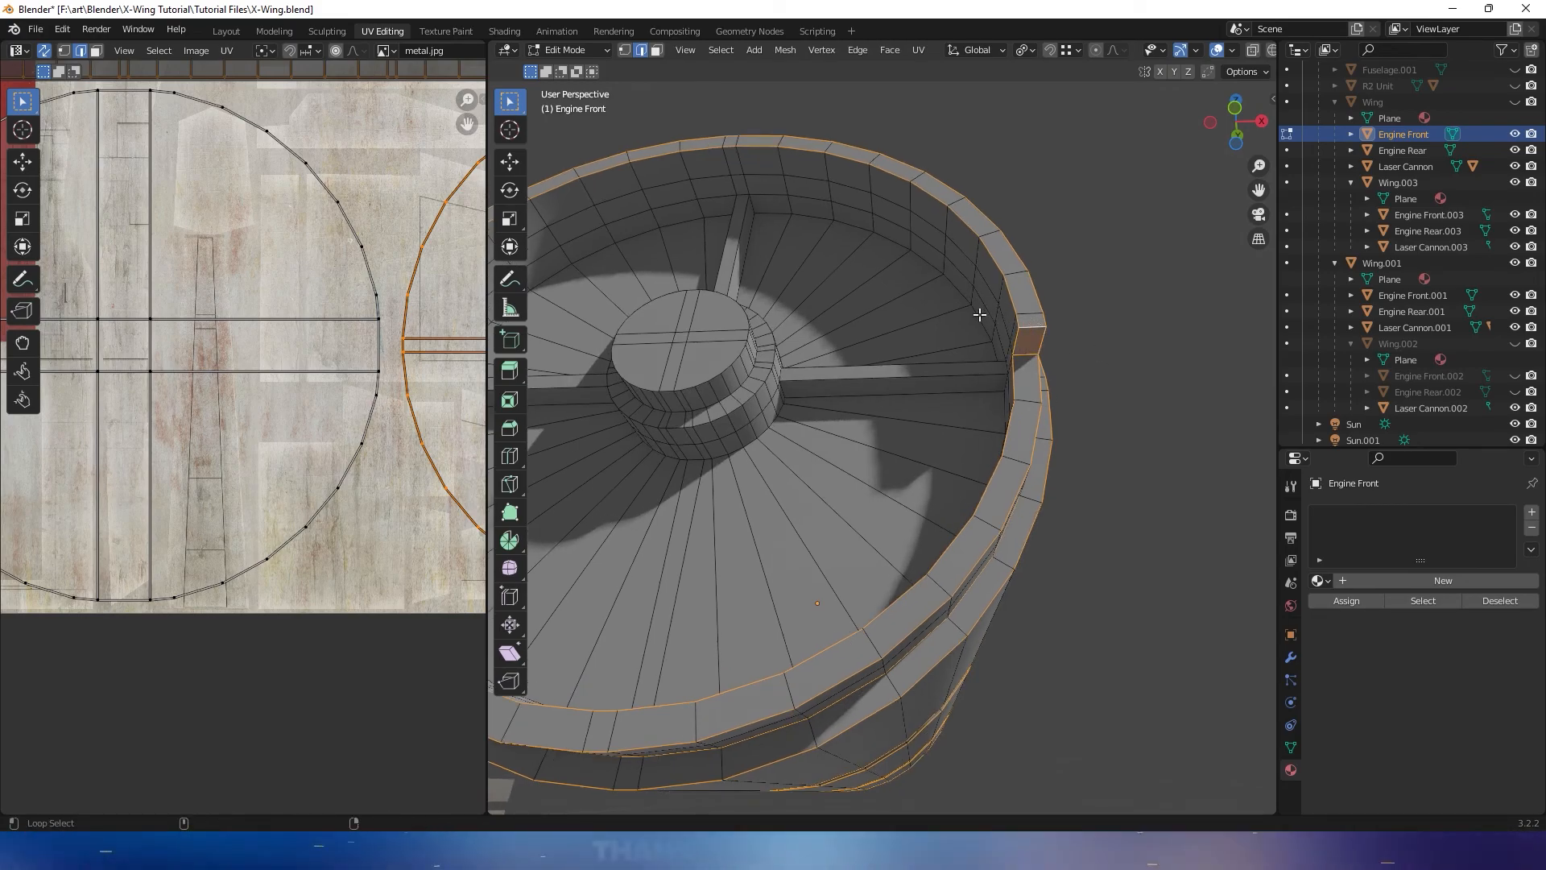
Add the edge loops where the intake's inner wall meets the recessed disc, on the upper and lower halves
{"action": "left_click", "coordinate": [980, 314], "text": "alt+shift"}
{"action": "middle_click_drag", "start_coordinate": [981, 314], "coordinate": [985, 259]}
{"action": "middle_click_drag", "start_coordinate": [984, 260], "coordinate": [1000, 375], "text": "shift"}
{"action": "left_click", "coordinate": [766, 351], "text": "alt+shift"}
{"action": "middle_click_drag", "start_coordinate": [690, 486], "coordinate": [711, 467]}
{"action": "middle_click_drag", "start_coordinate": [712, 468], "coordinate": [766, 430], "text": "shift"}
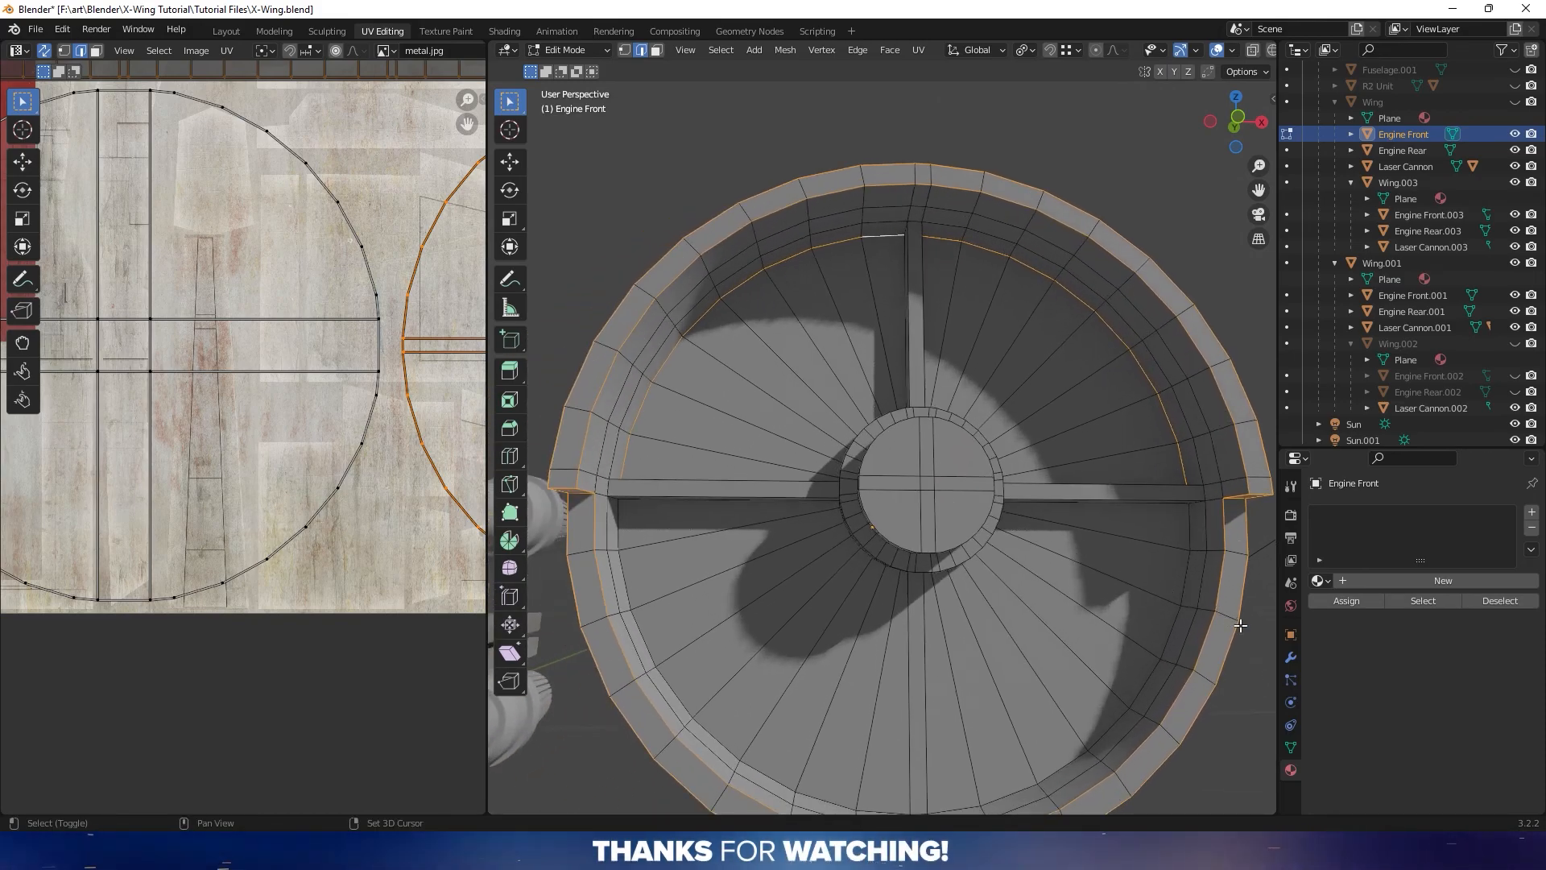
{"action": "left_click", "coordinate": [1186, 577], "text": "alt+shift"}
Add the edges where the intake spokes meet the recessed disc to the selection and save the file
{"action": "middle_click_drag", "start_coordinate": [1111, 598], "coordinate": [1126, 564]}
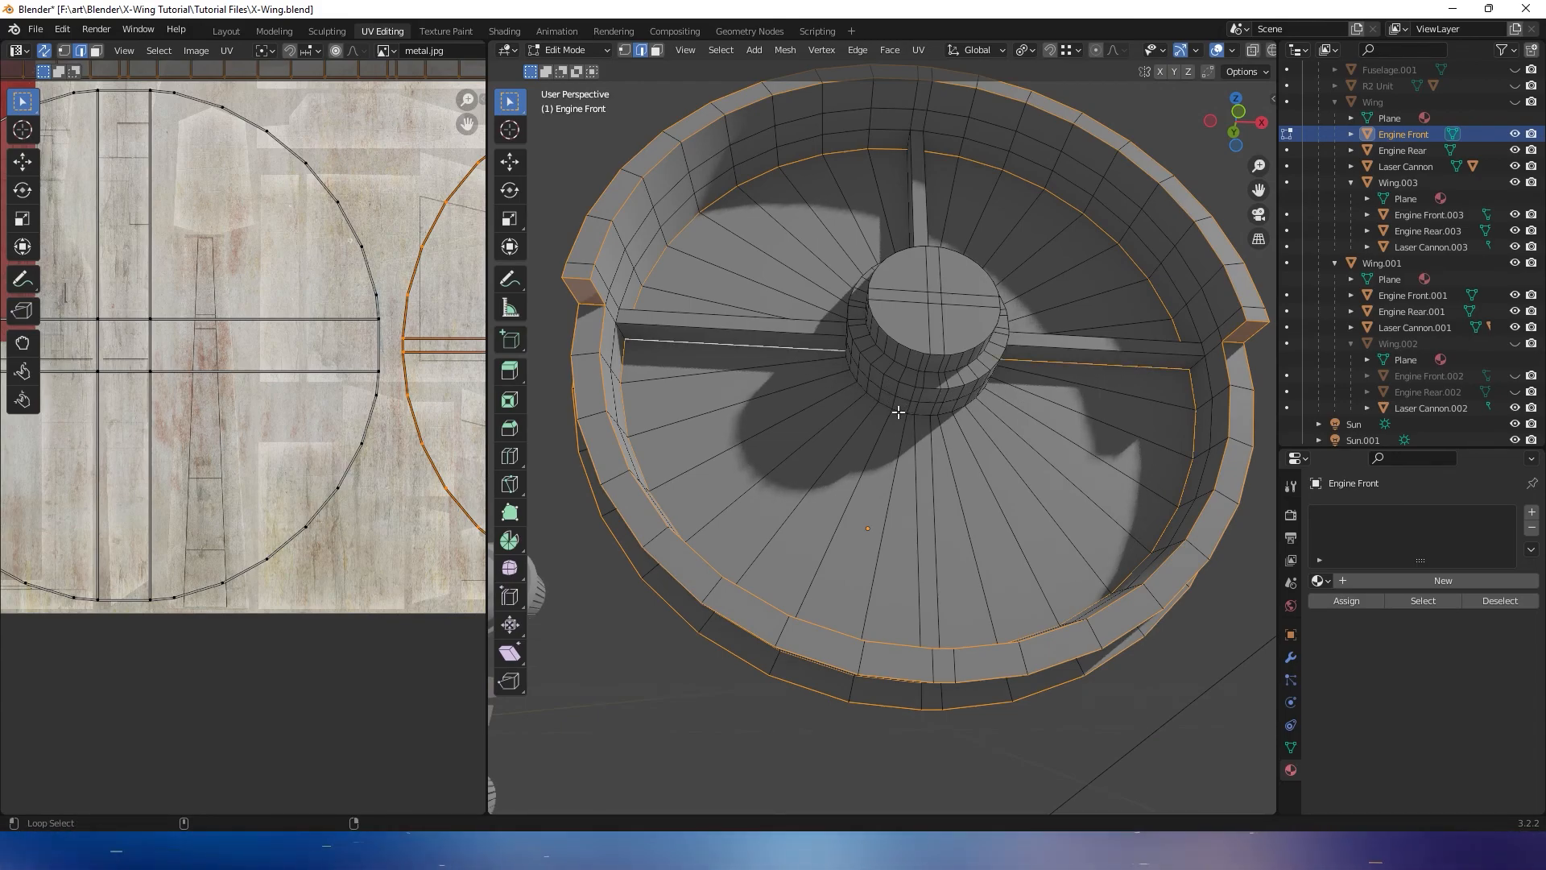
{"action": "middle_click_drag", "start_coordinate": [898, 407], "coordinate": [986, 569]}
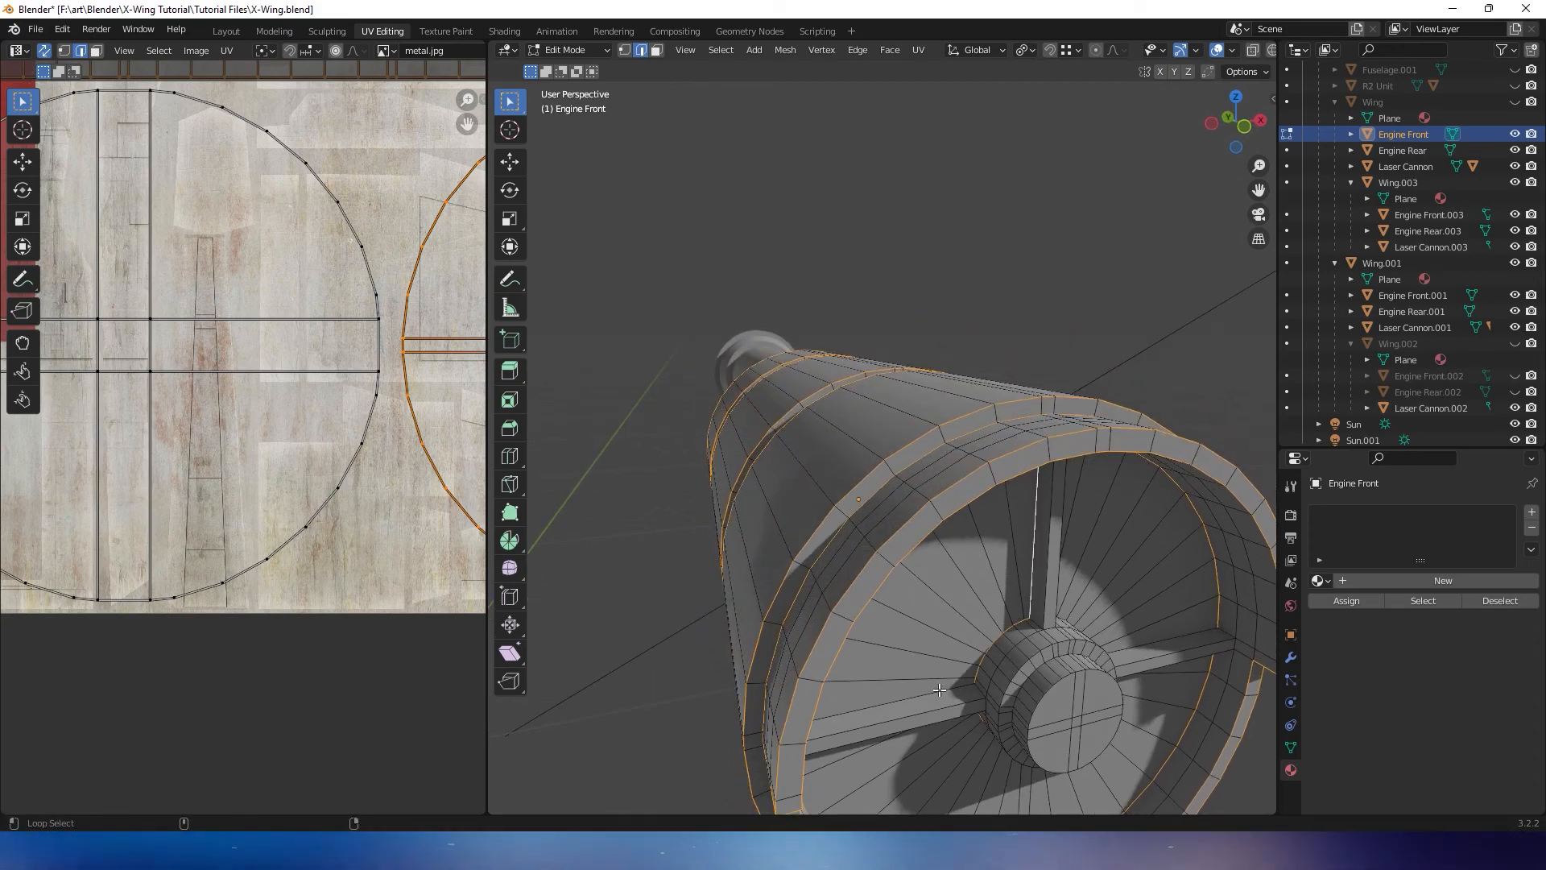
{"action": "middle_click_drag", "start_coordinate": [1150, 641], "coordinate": [934, 540]}
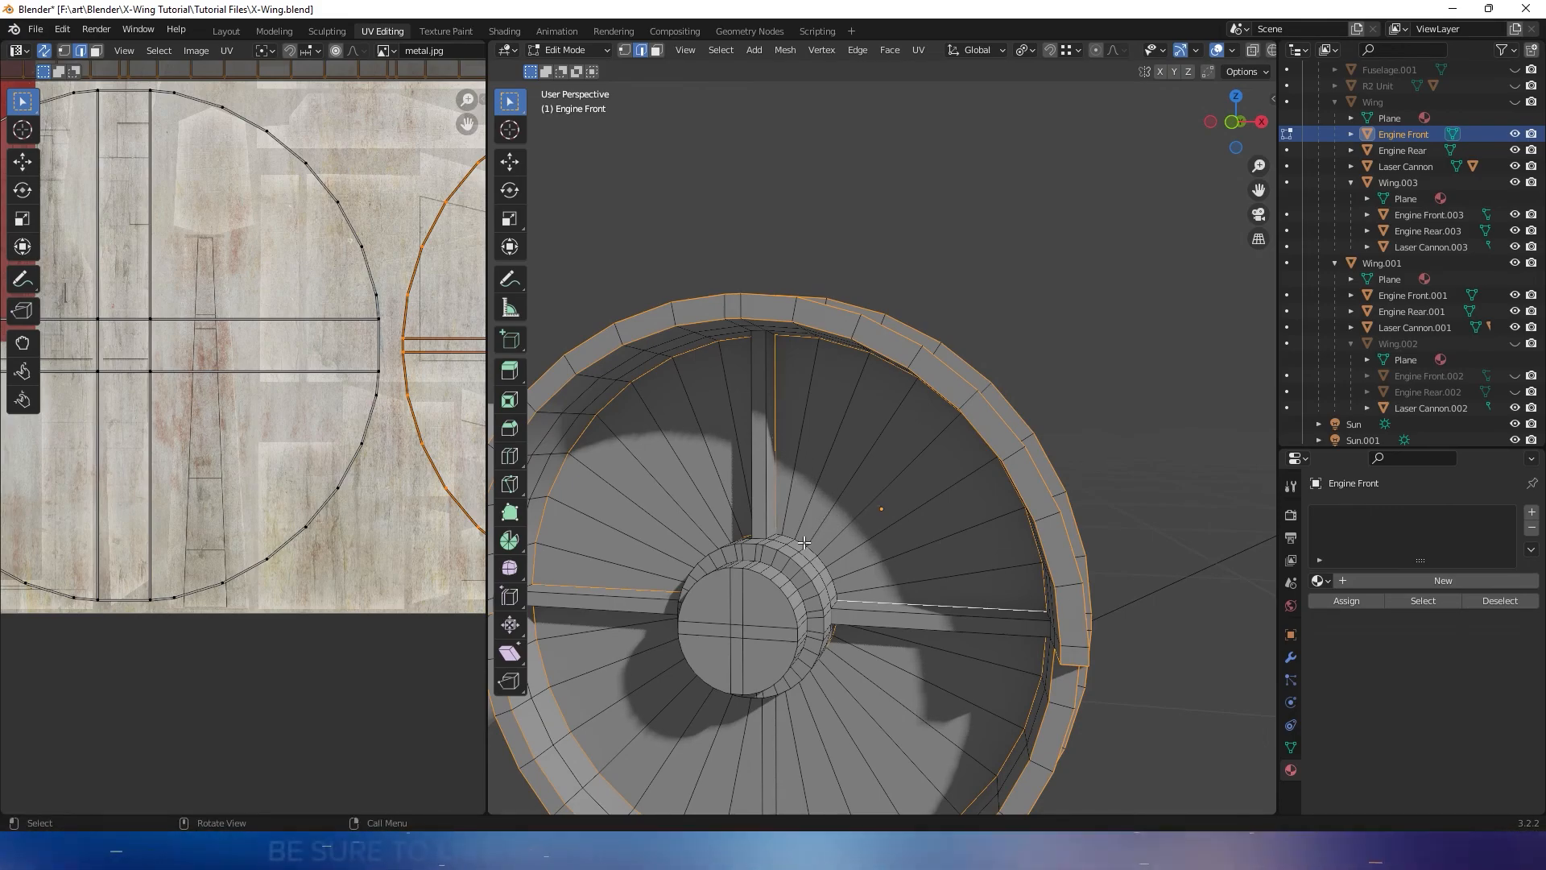
{"action": "key", "text": "ctrl+s"}
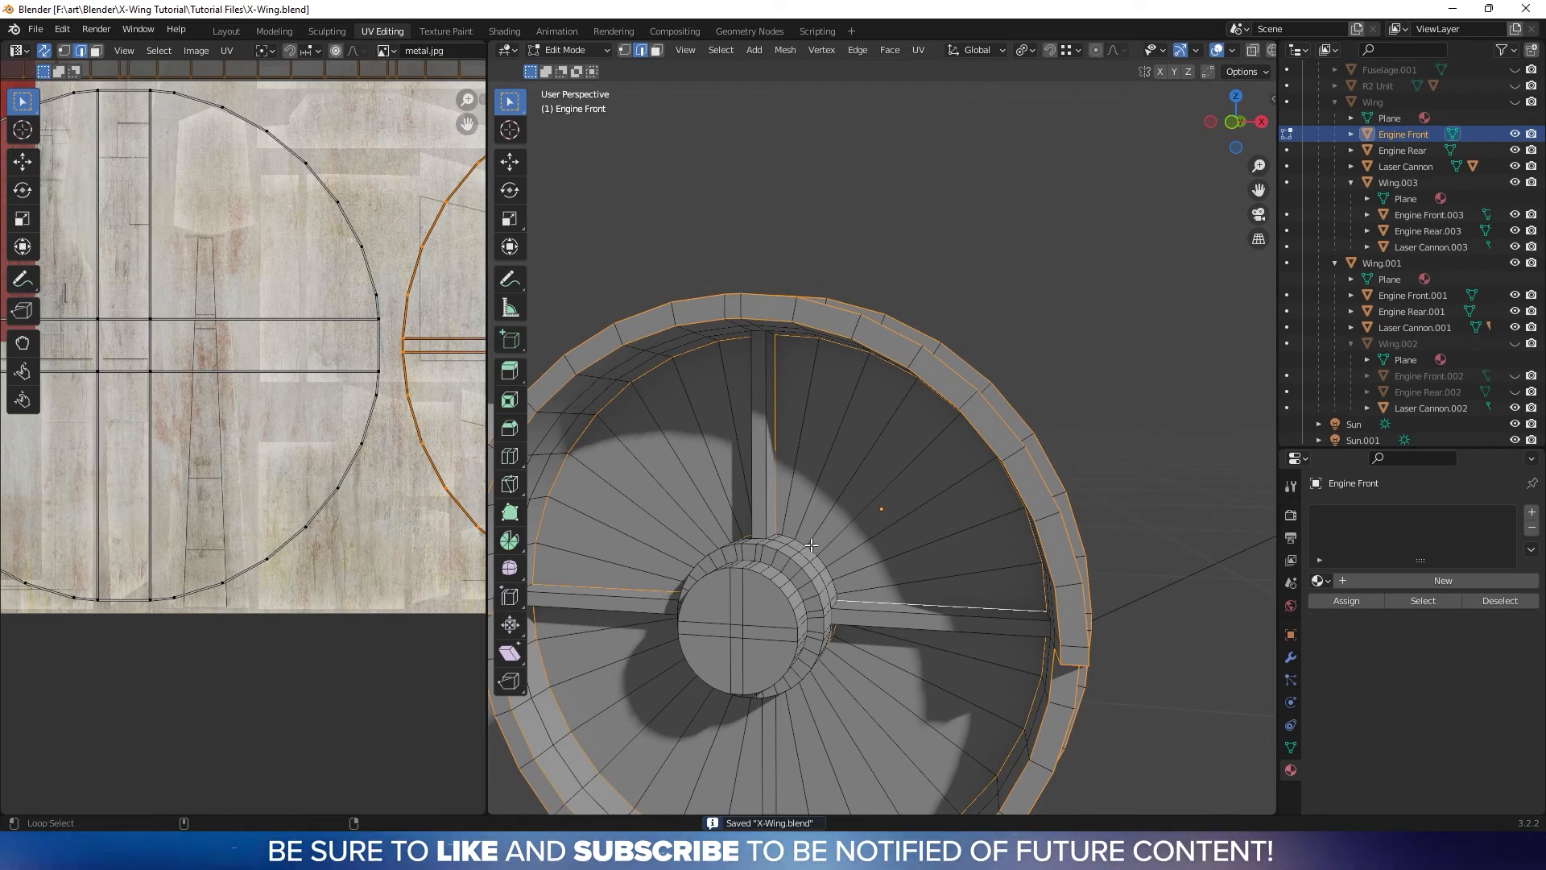
Add the central hub's base, stepped ring and front cap edge loops to the selection
{"action": "left_click", "coordinate": [803, 546], "text": "alt+shift"}
{"action": "middle_click_drag", "start_coordinate": [803, 546], "coordinate": [835, 407]}
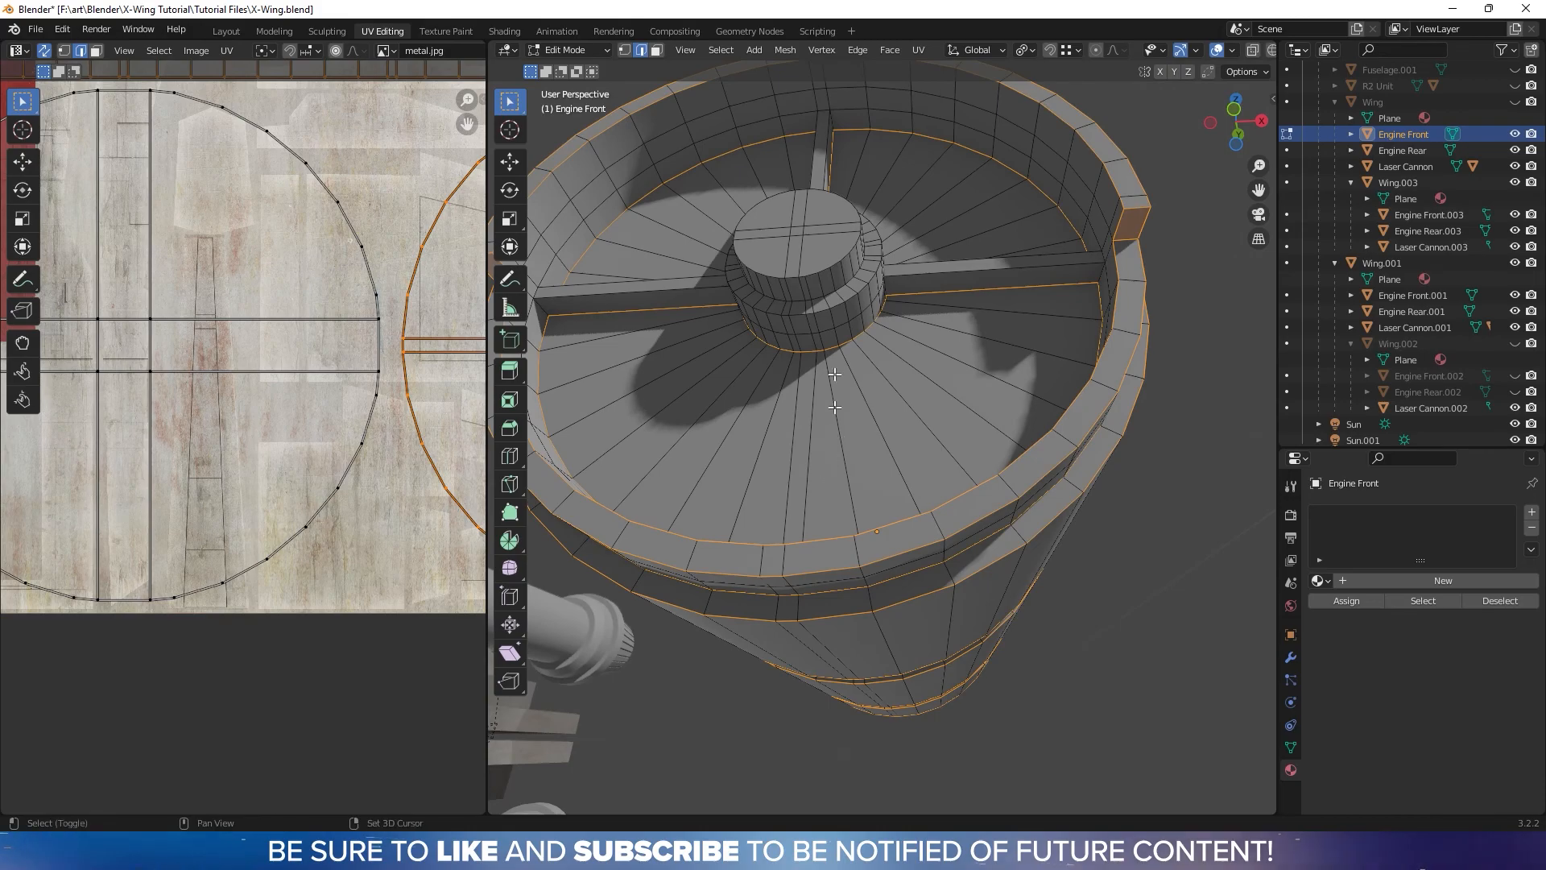
{"action": "left_click", "coordinate": [829, 269], "text": "alt+shift"}
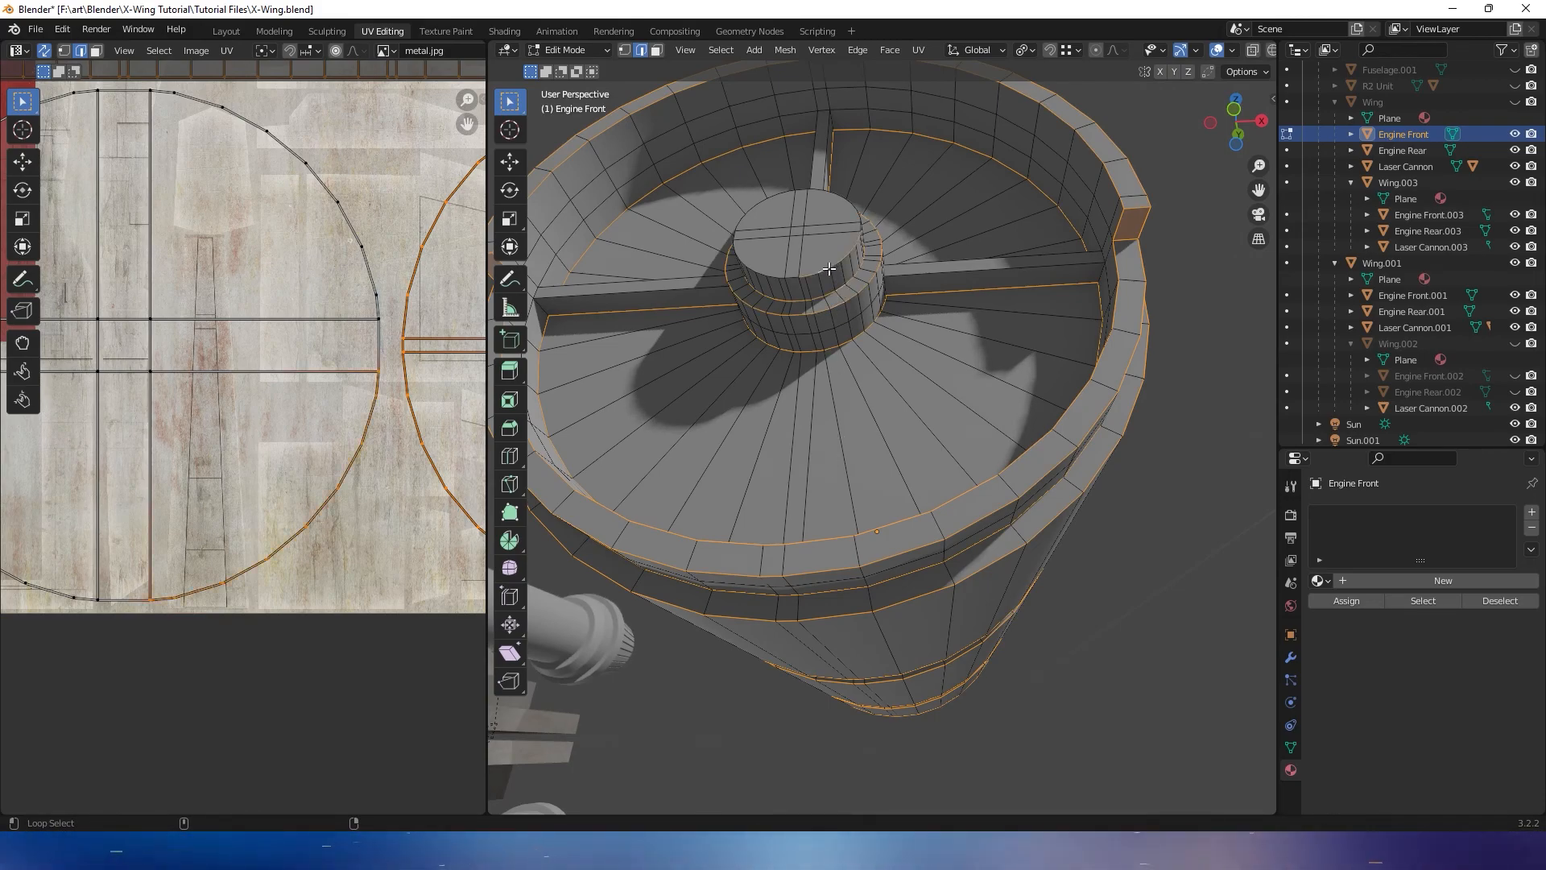
{"action": "left_click", "coordinate": [795, 277], "text": "alt+shift"}
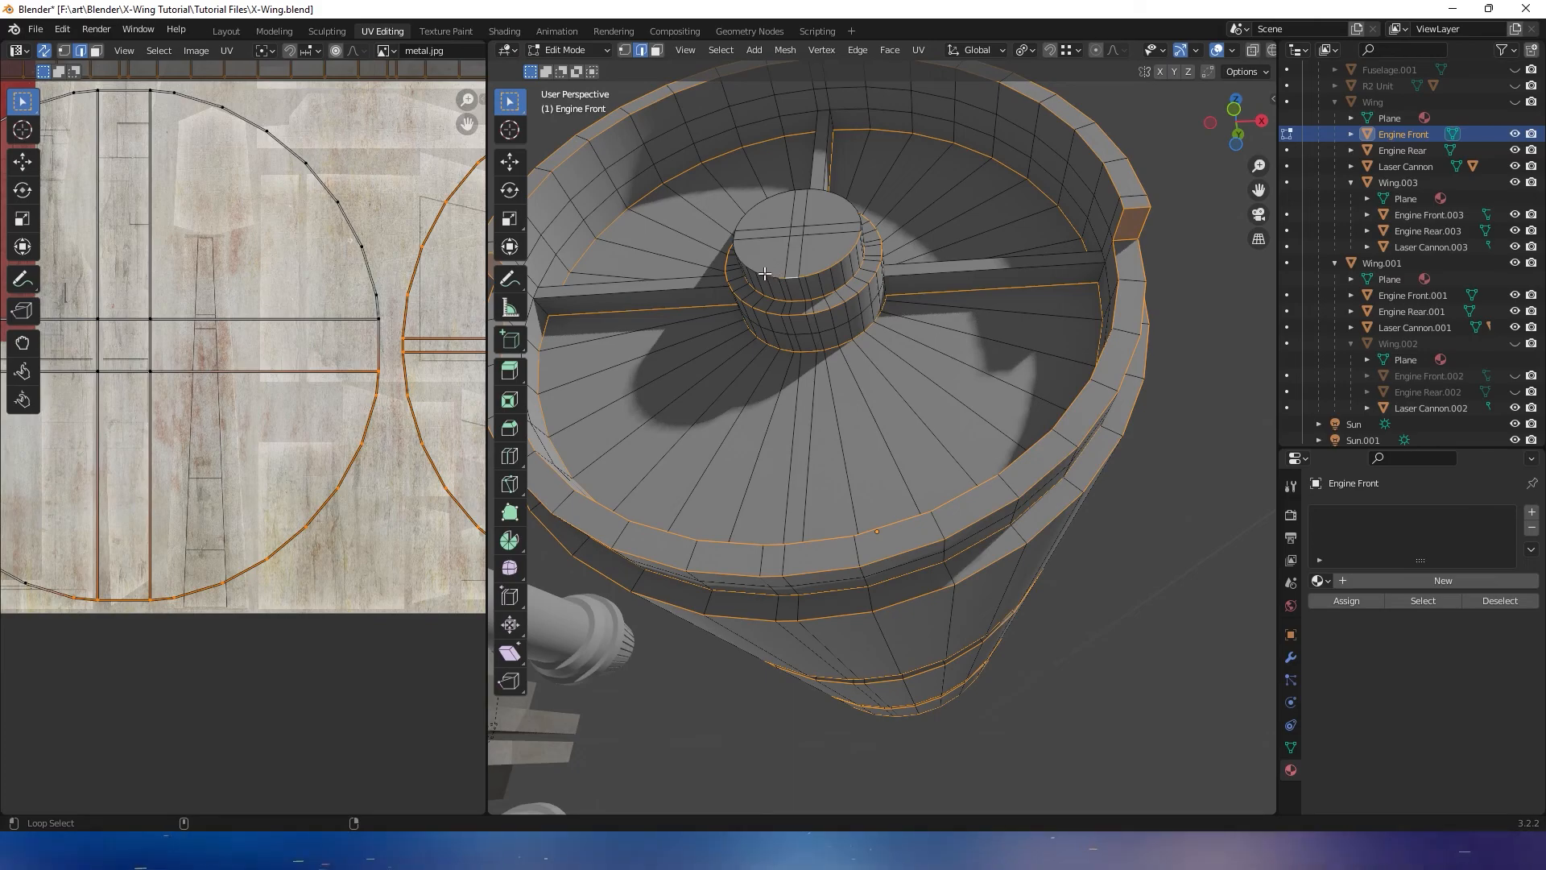
{"action": "middle_click_drag", "start_coordinate": [772, 273], "coordinate": [780, 259]}
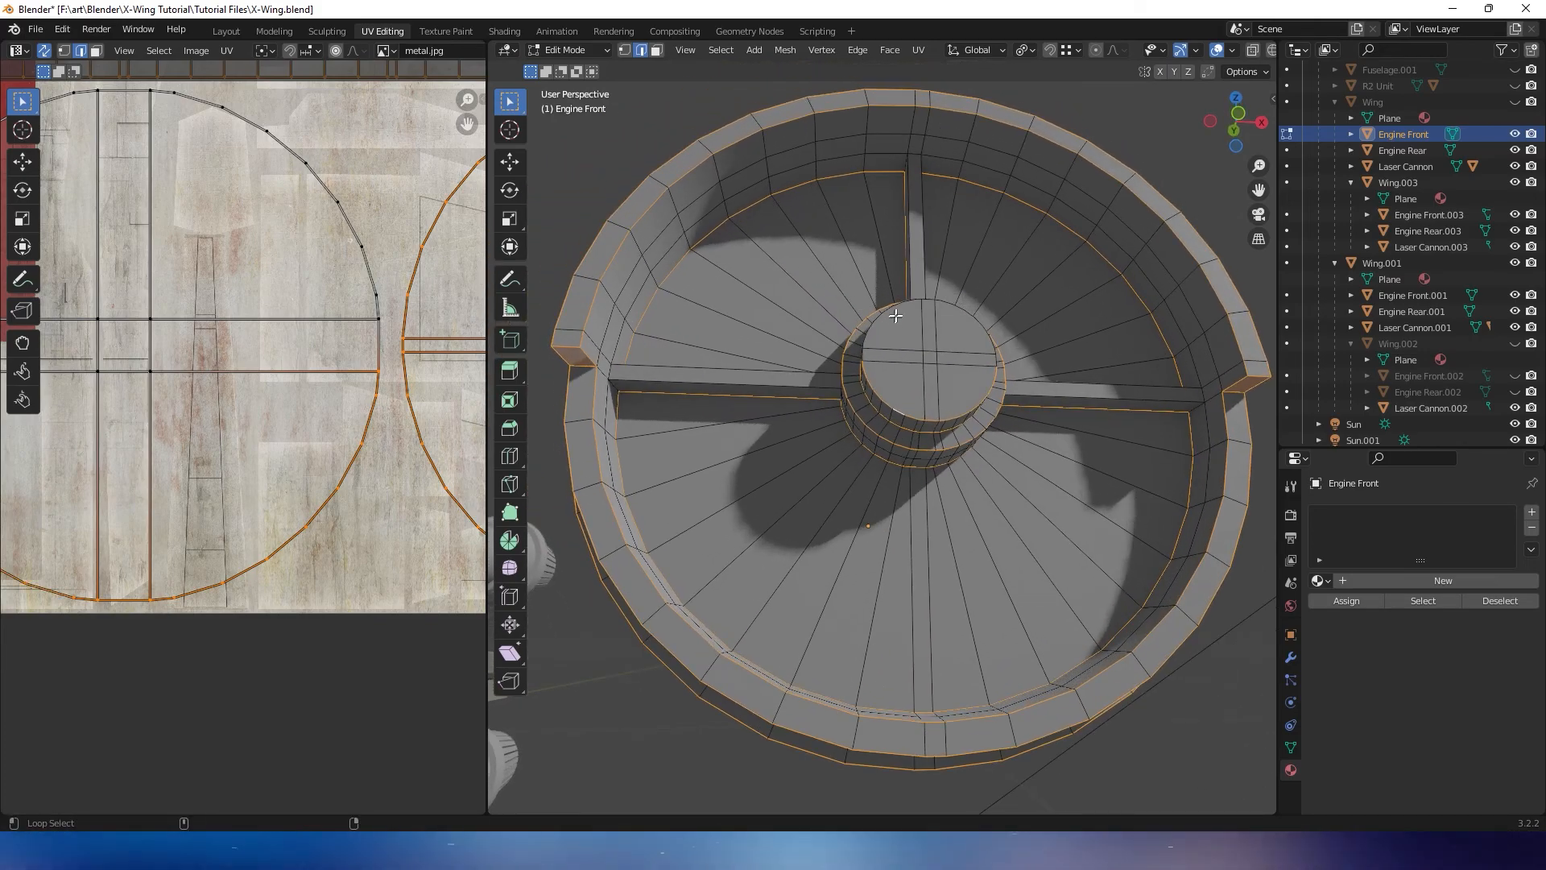
{"action": "middle_click_drag", "start_coordinate": [955, 323], "coordinate": [951, 448]}
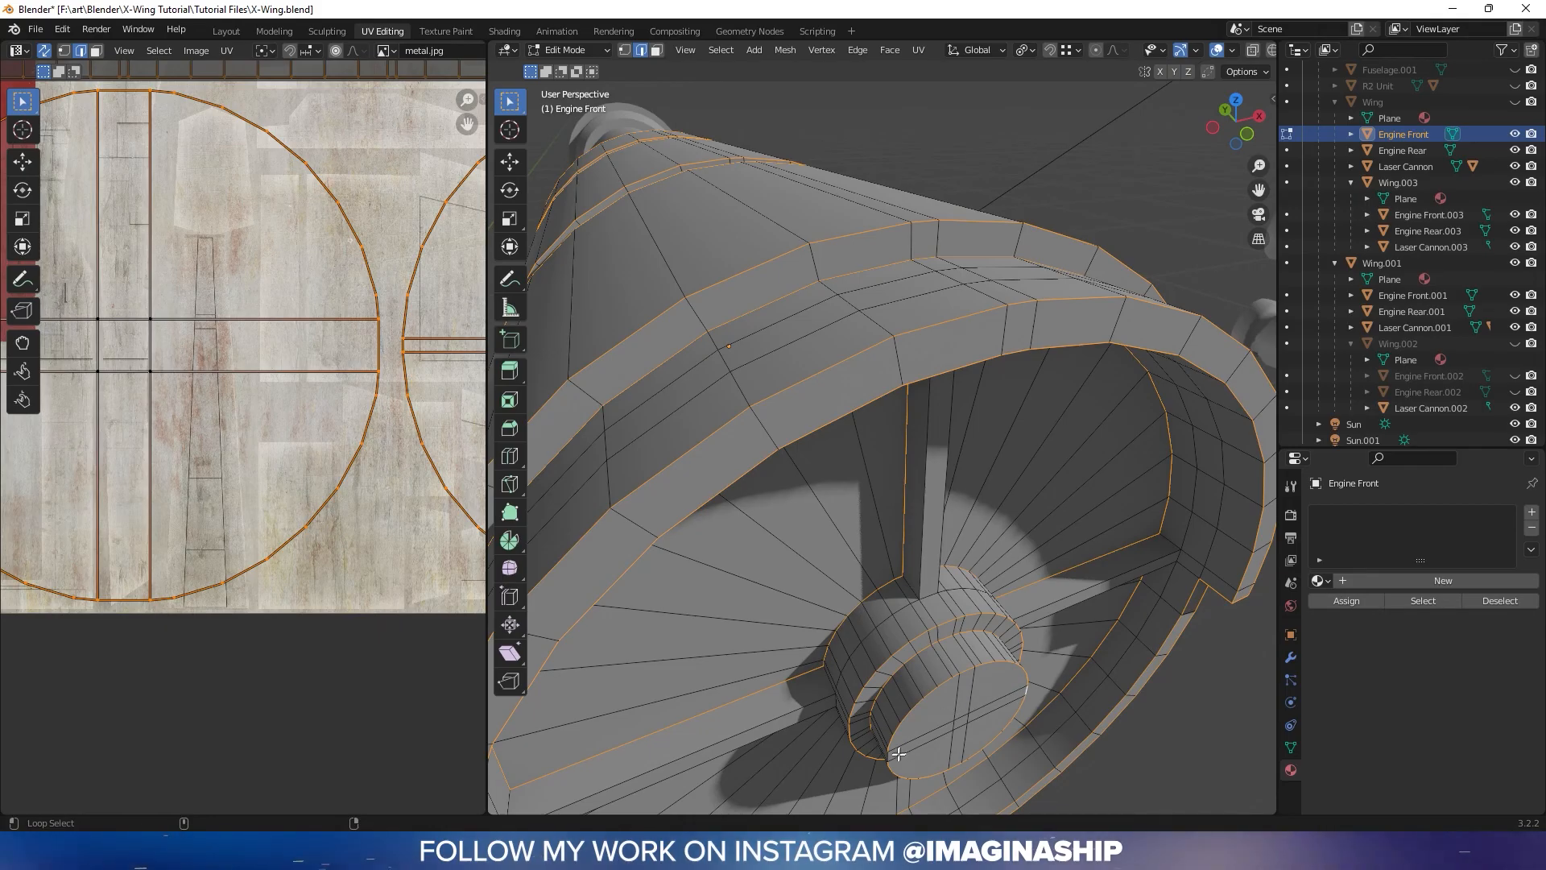
Add the end edges where a horizontal intake spoke joins the central hub to the selection, undoing the stray loop pick
{"action": "middle_click_drag", "start_coordinate": [889, 757], "coordinate": [902, 715]}
{"action": "middle_click_drag", "start_coordinate": [945, 650], "coordinate": [937, 620]}
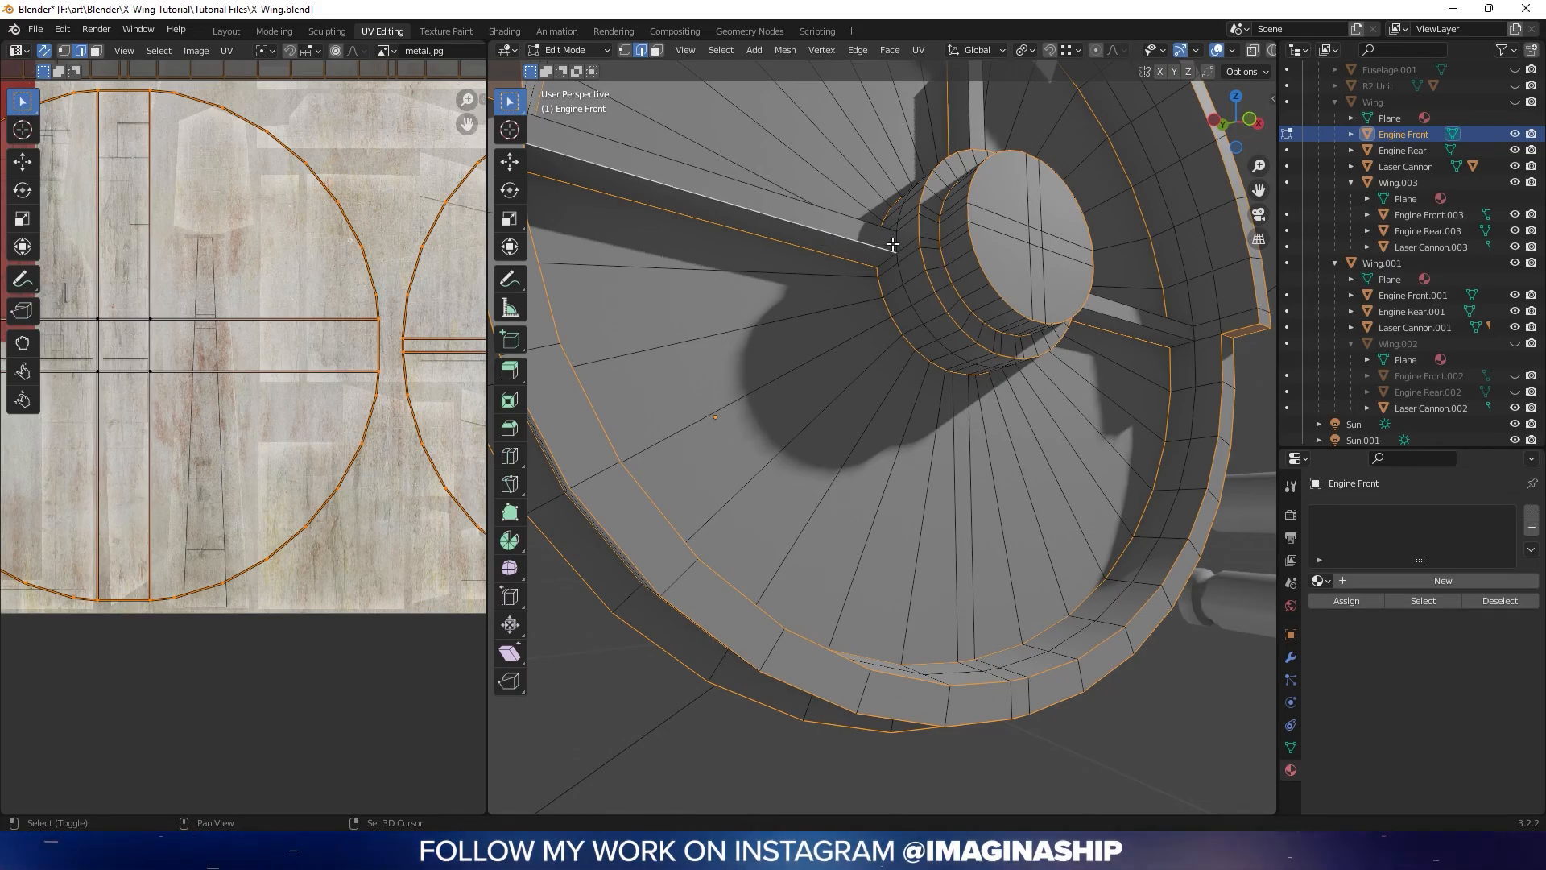
{"action": "middle_click_drag", "start_coordinate": [883, 241], "coordinate": [904, 494]}
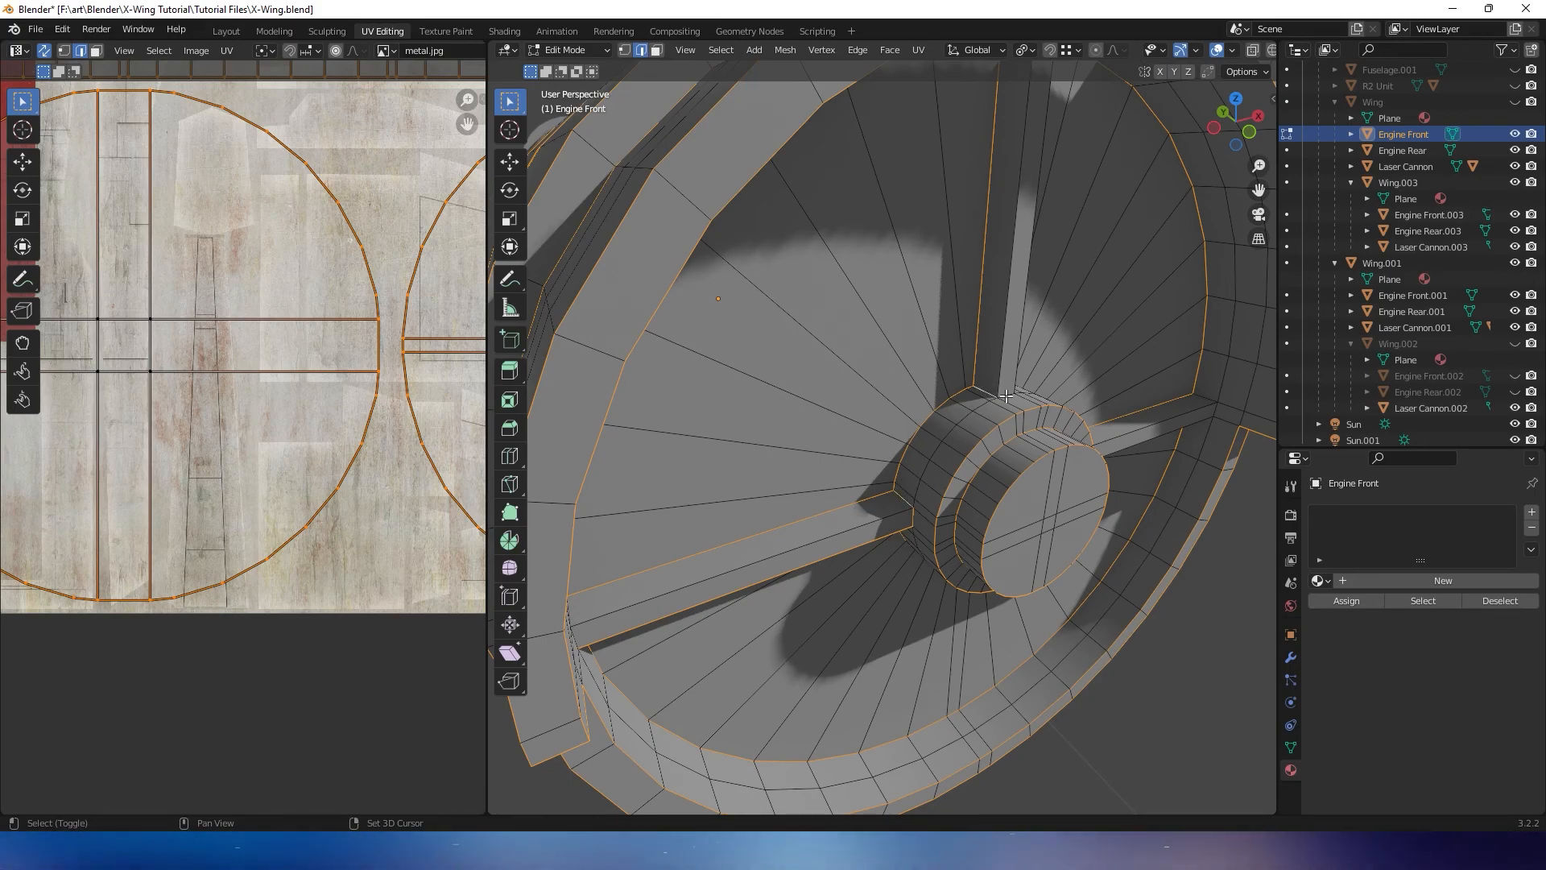
{"action": "middle_click_drag", "start_coordinate": [1007, 397], "coordinate": [893, 414]}
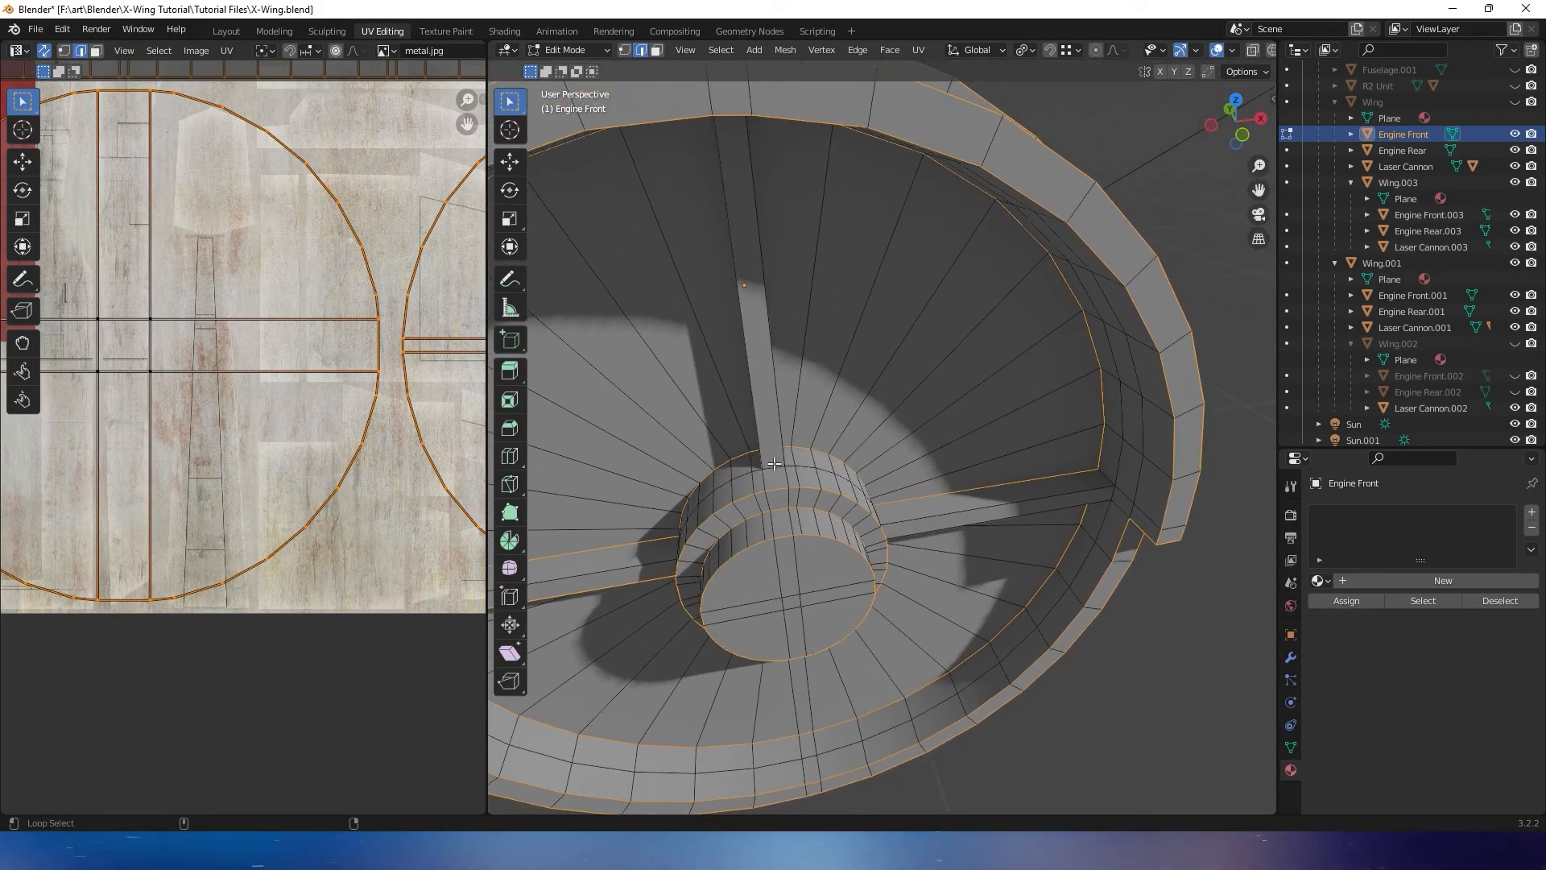
{"action": "middle_click_drag", "start_coordinate": [774, 463], "coordinate": [937, 466]}
{"action": "middle_click_drag", "start_coordinate": [759, 358], "coordinate": [1079, 534]}
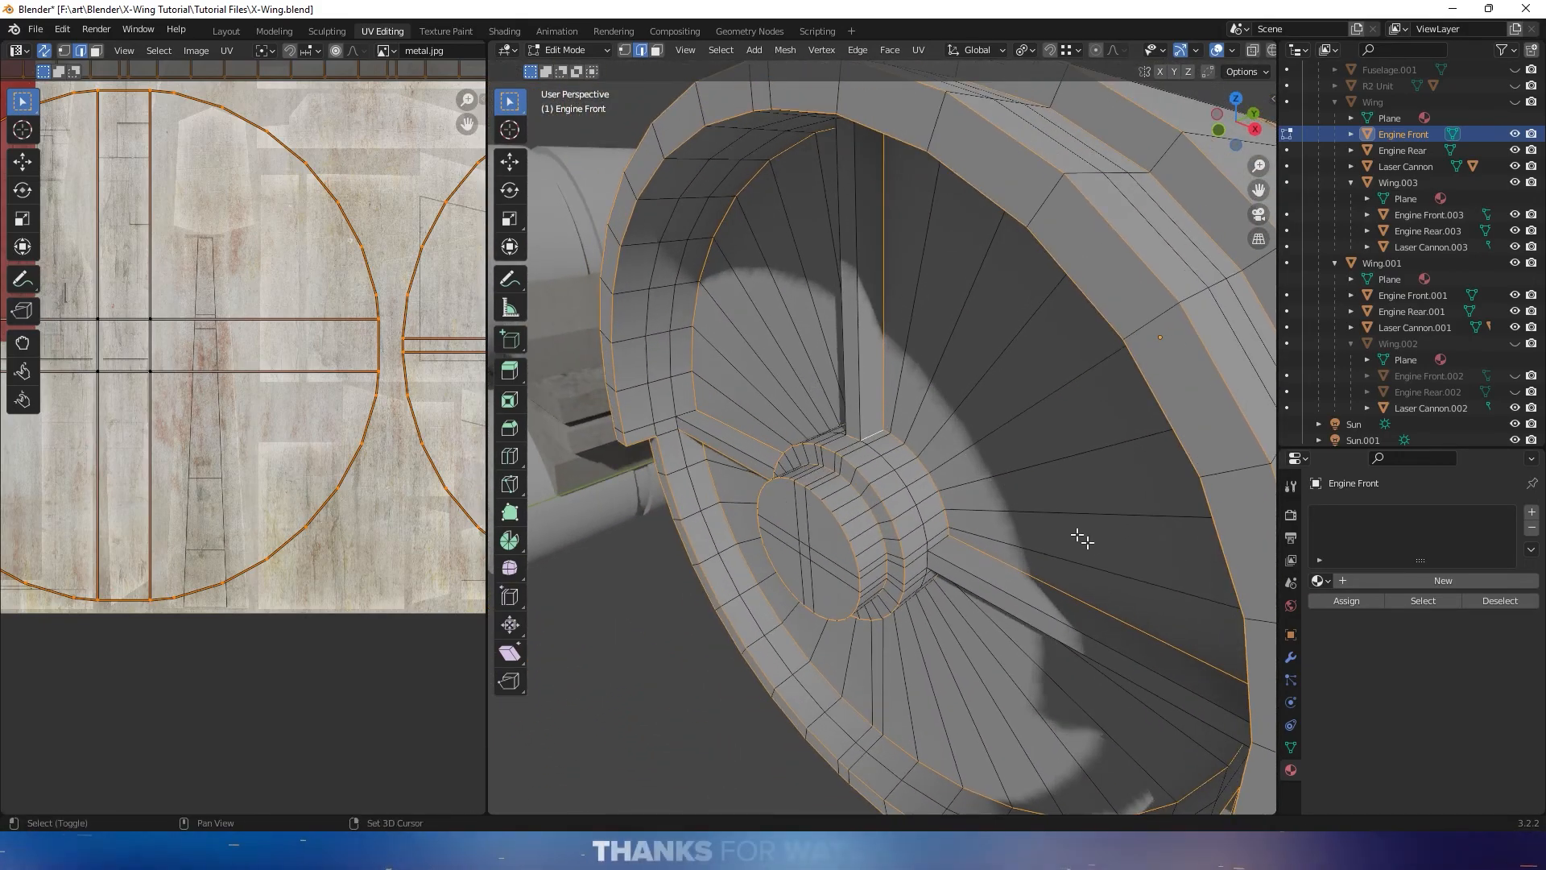
{"action": "left_click", "coordinate": [952, 558], "text": "shift"}
{"action": "middle_click_drag", "start_coordinate": [952, 558], "coordinate": [976, 657]}
{"action": "left_click", "coordinate": [984, 371], "text": "alt+shift"}
{"action": "left_click", "coordinate": [975, 381], "text": "alt+shift"}
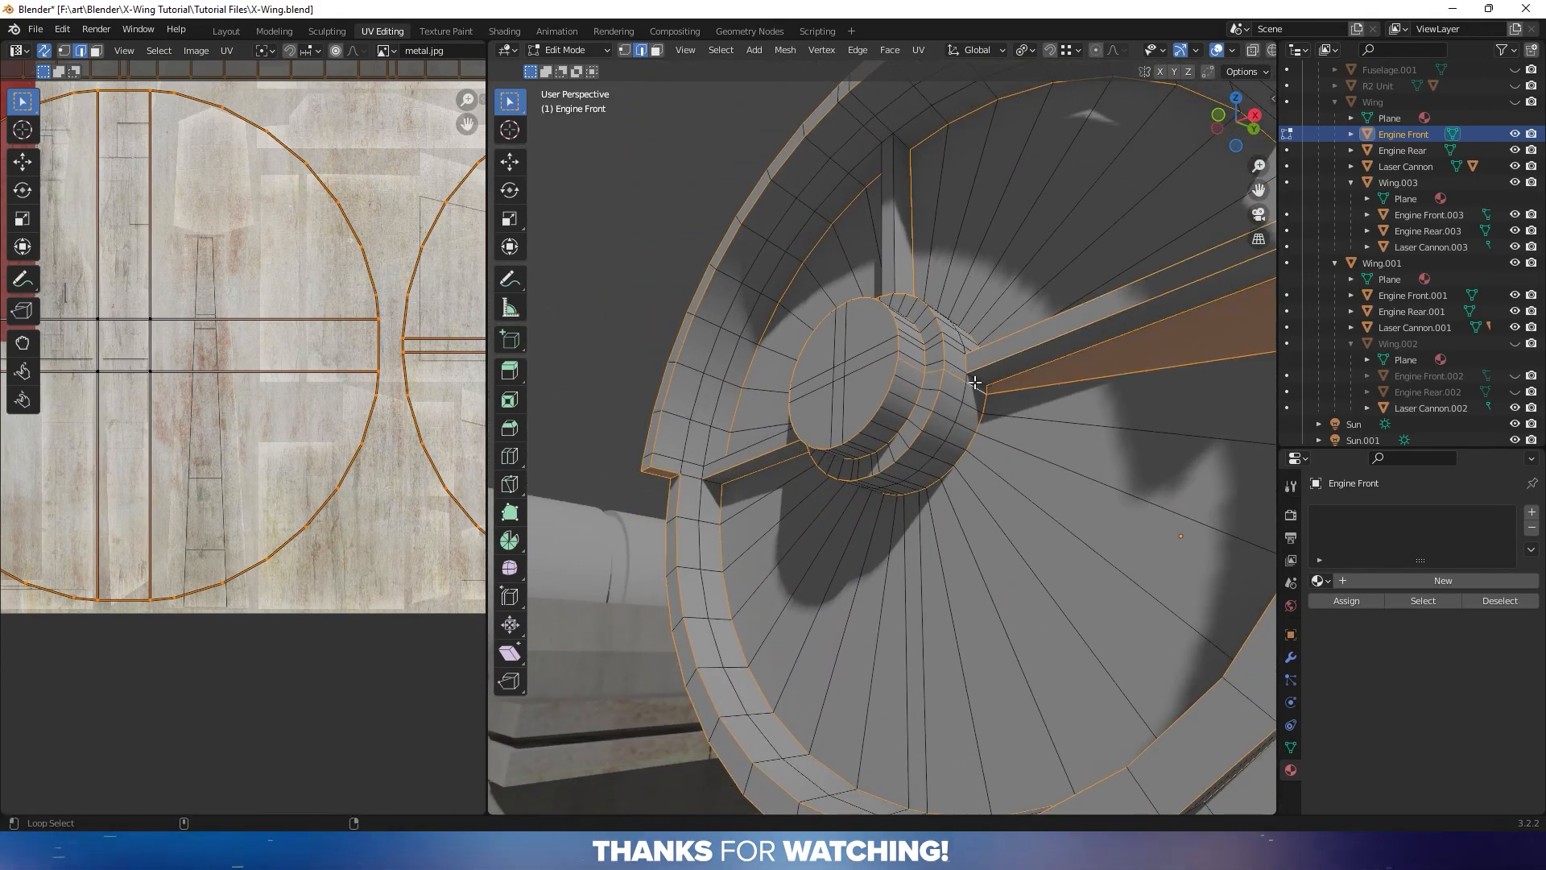
{"action": "key", "text": "ctrl+z"}
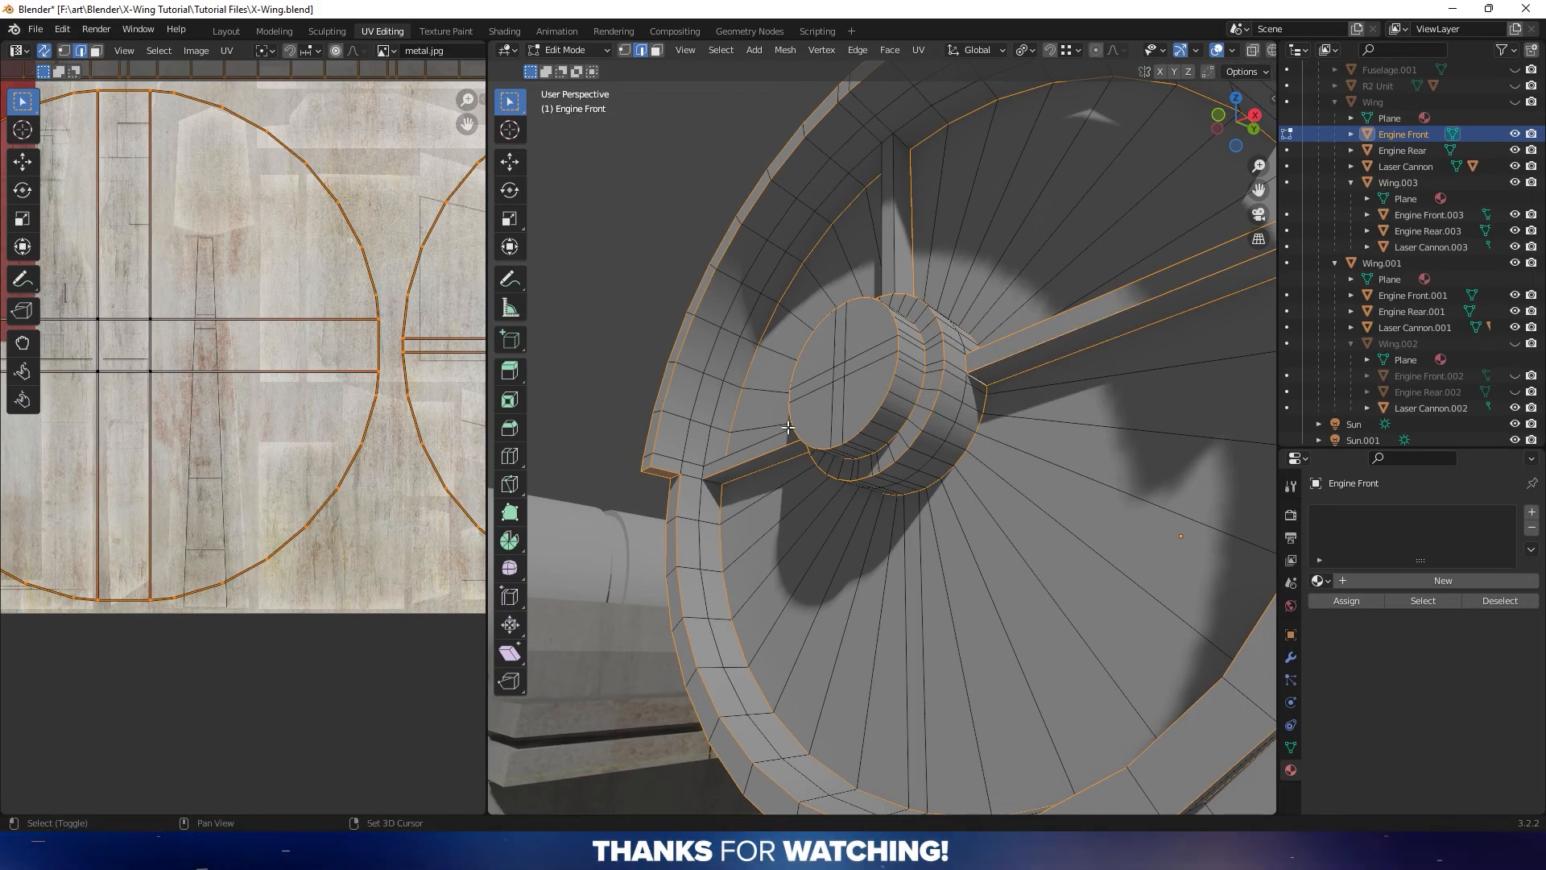
Add the outer-end edges of the horizontal spoke on the wing side to the selection
{"action": "middle_click_drag", "start_coordinate": [757, 442], "coordinate": [778, 566]}
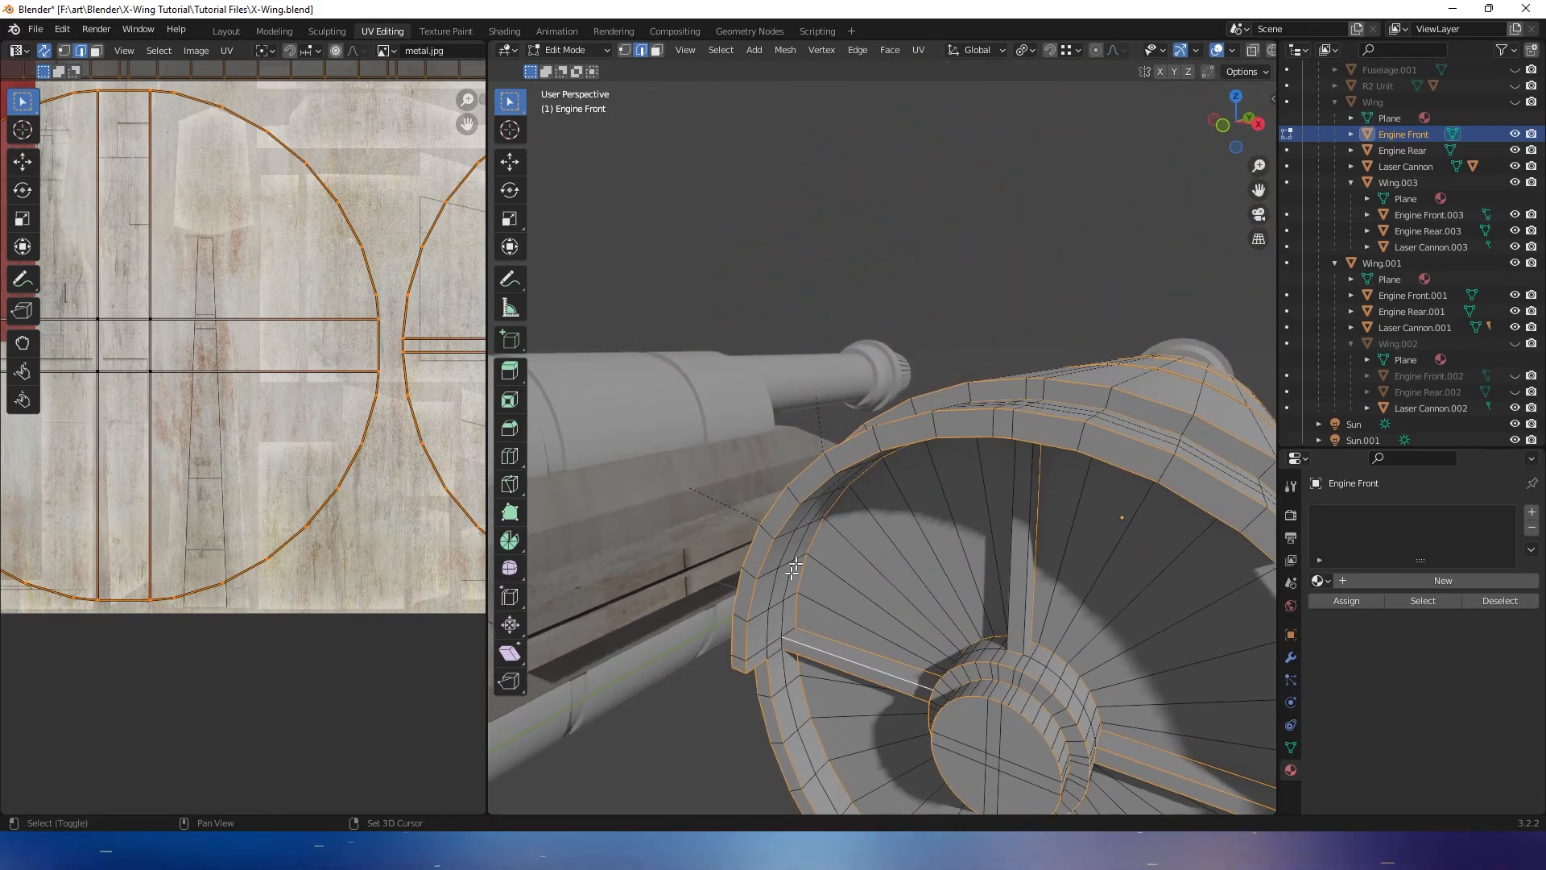
{"action": "left_click", "coordinate": [788, 629], "text": "shift"}
{"action": "middle_click_drag", "start_coordinate": [781, 644], "coordinate": [788, 439]}
{"action": "left_click", "coordinate": [780, 440], "text": "shift"}
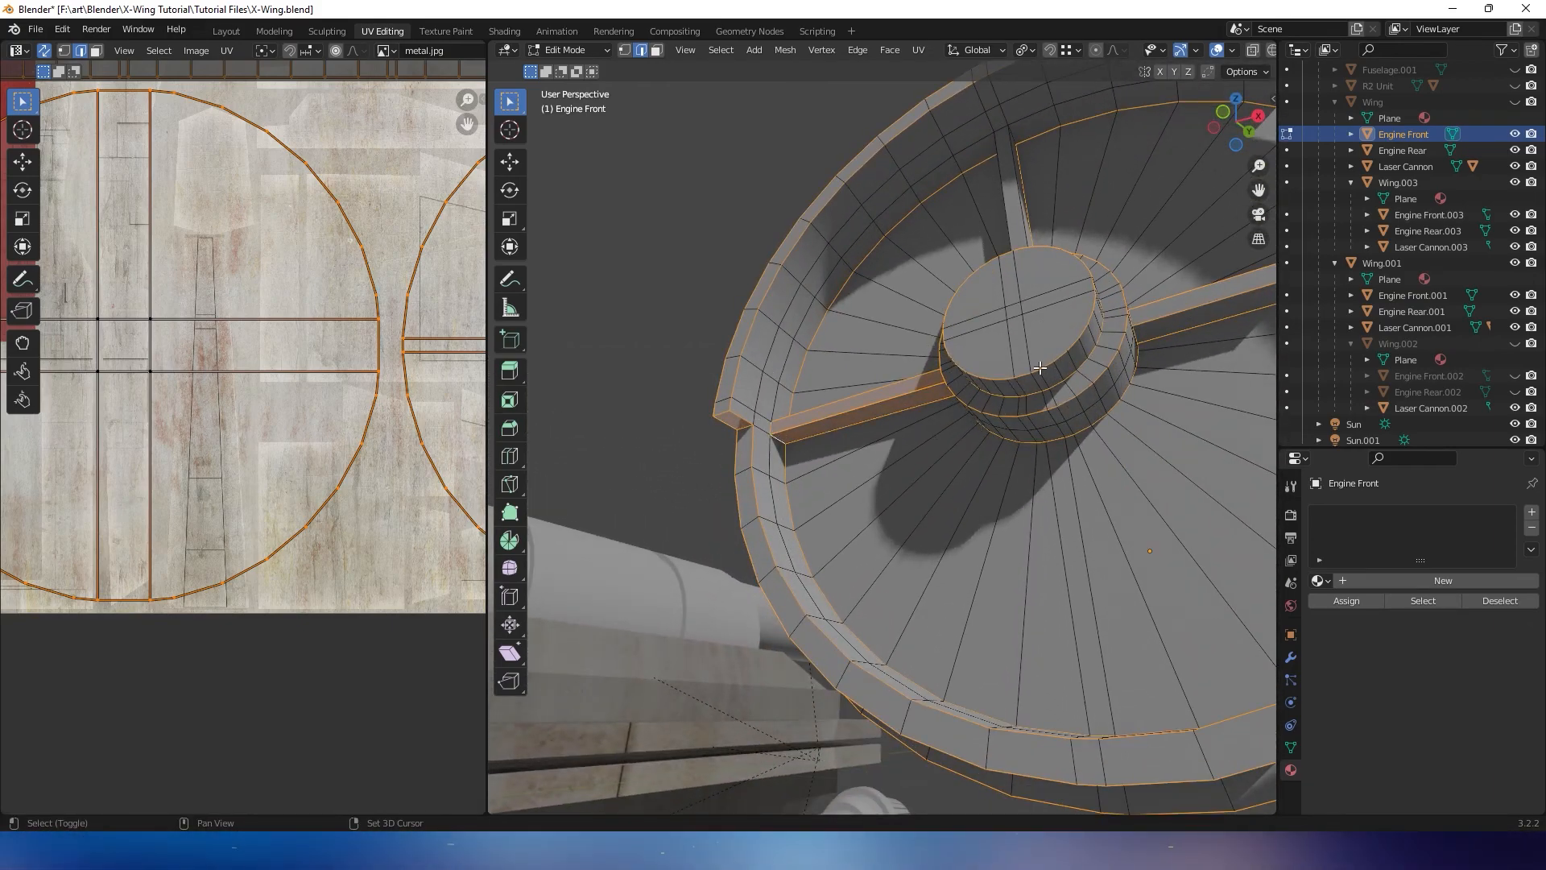
{"action": "middle_click_drag", "start_coordinate": [1029, 391], "coordinate": [949, 458], "text": "shift"}
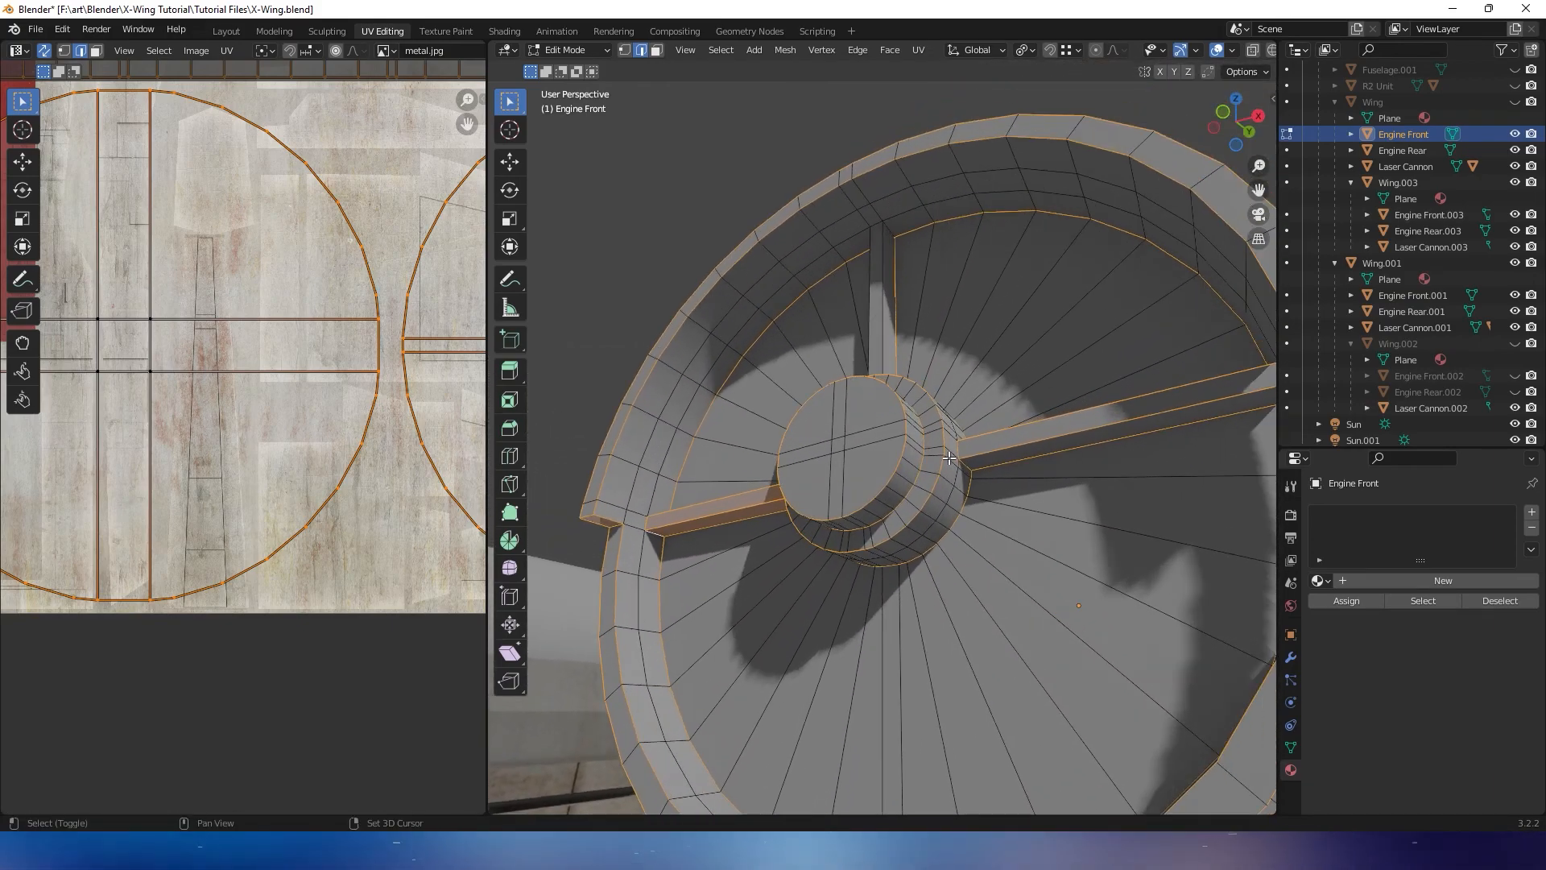
Add the vertical spoke's remaining long and end edges and the opposite horizontal spoke's end edges to the selection
{"action": "left_click", "coordinate": [870, 296], "text": "shift"}
{"action": "left_click", "coordinate": [886, 235], "text": "shift"}
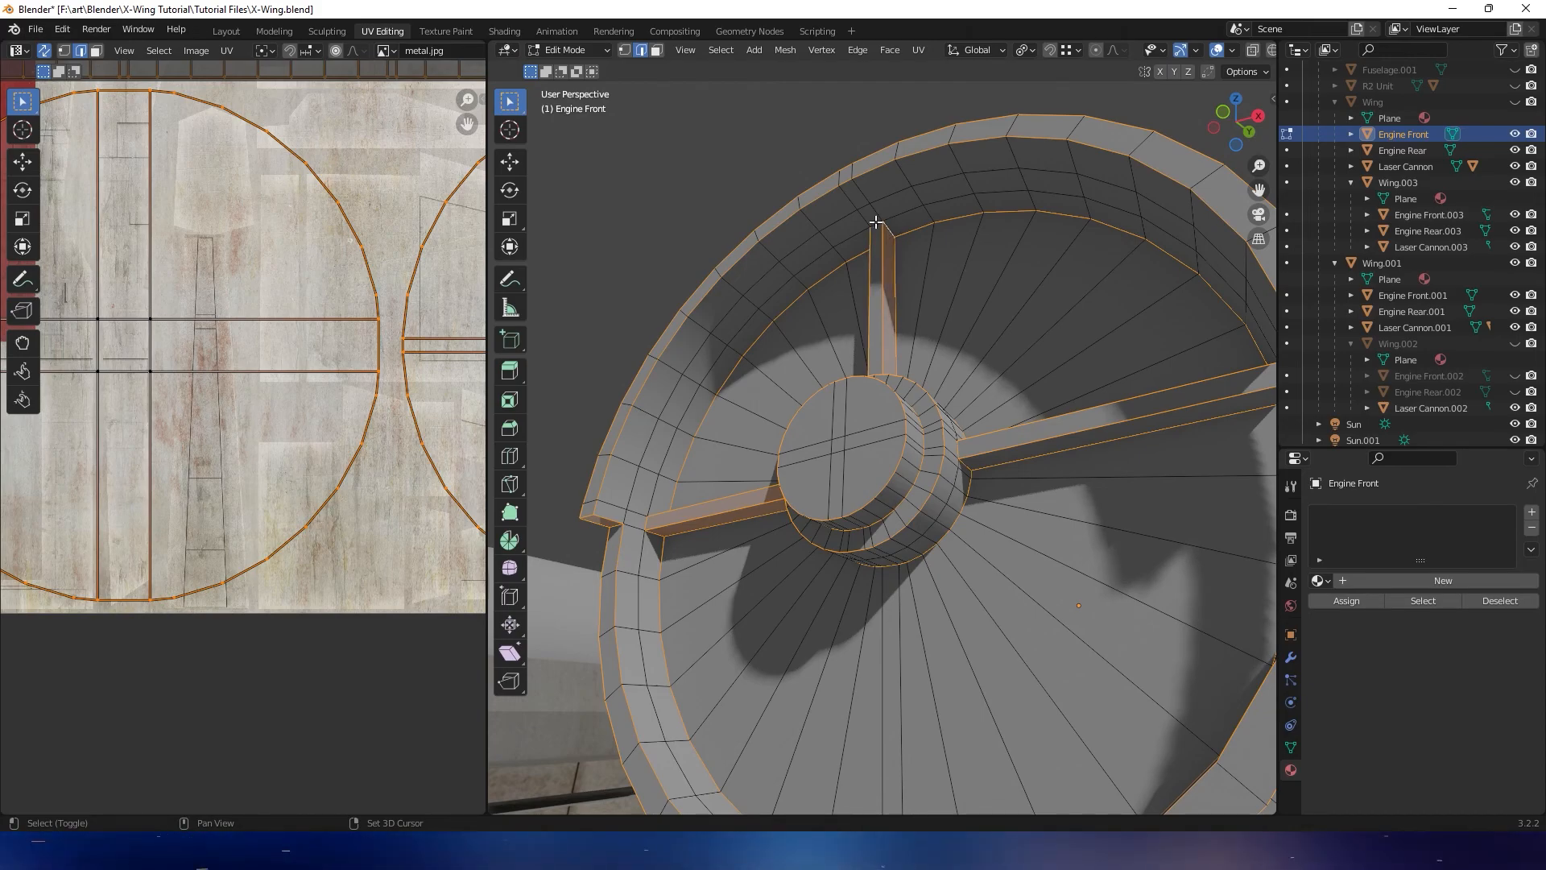
{"action": "middle_click_drag", "start_coordinate": [876, 223], "coordinate": [935, 456]}
{"action": "left_click", "coordinate": [937, 274], "text": "shift"}
{"action": "scroll", "coordinate": [882, 399], "scroll_direction": "up", "scroll_amount": 3}
{"action": "left_click", "coordinate": [950, 437], "text": "shift"}
{"action": "left_click", "coordinate": [1138, 346], "text": "shift"}
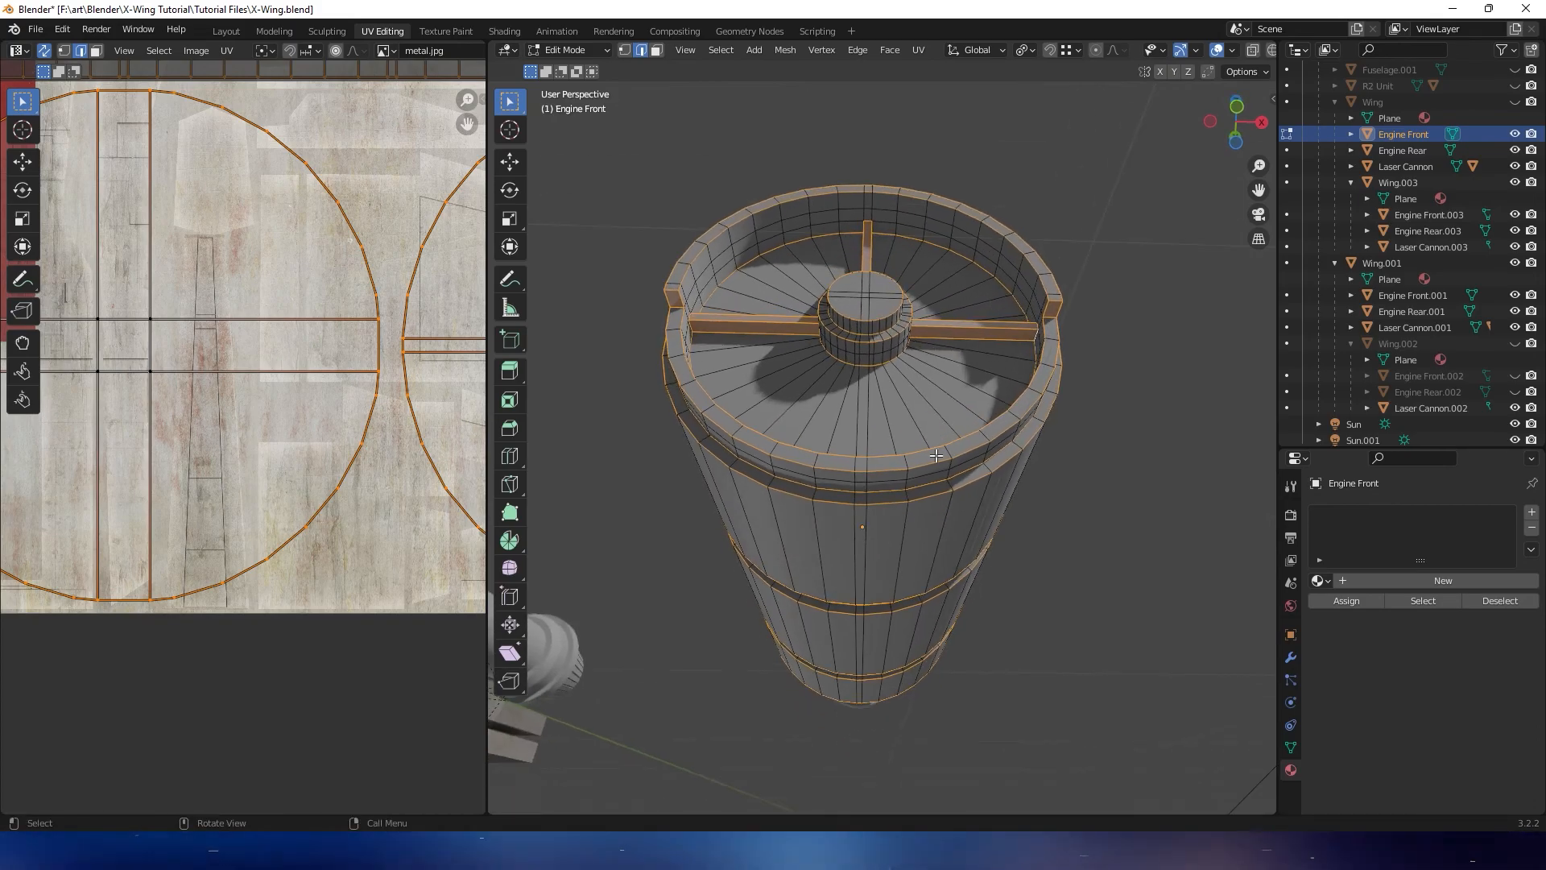
Mark the selected Engine Front edges as seams and clear the selection
{"action": "right_click", "coordinate": [865, 471]}
{"action": "left_click", "coordinate": [838, 628]}
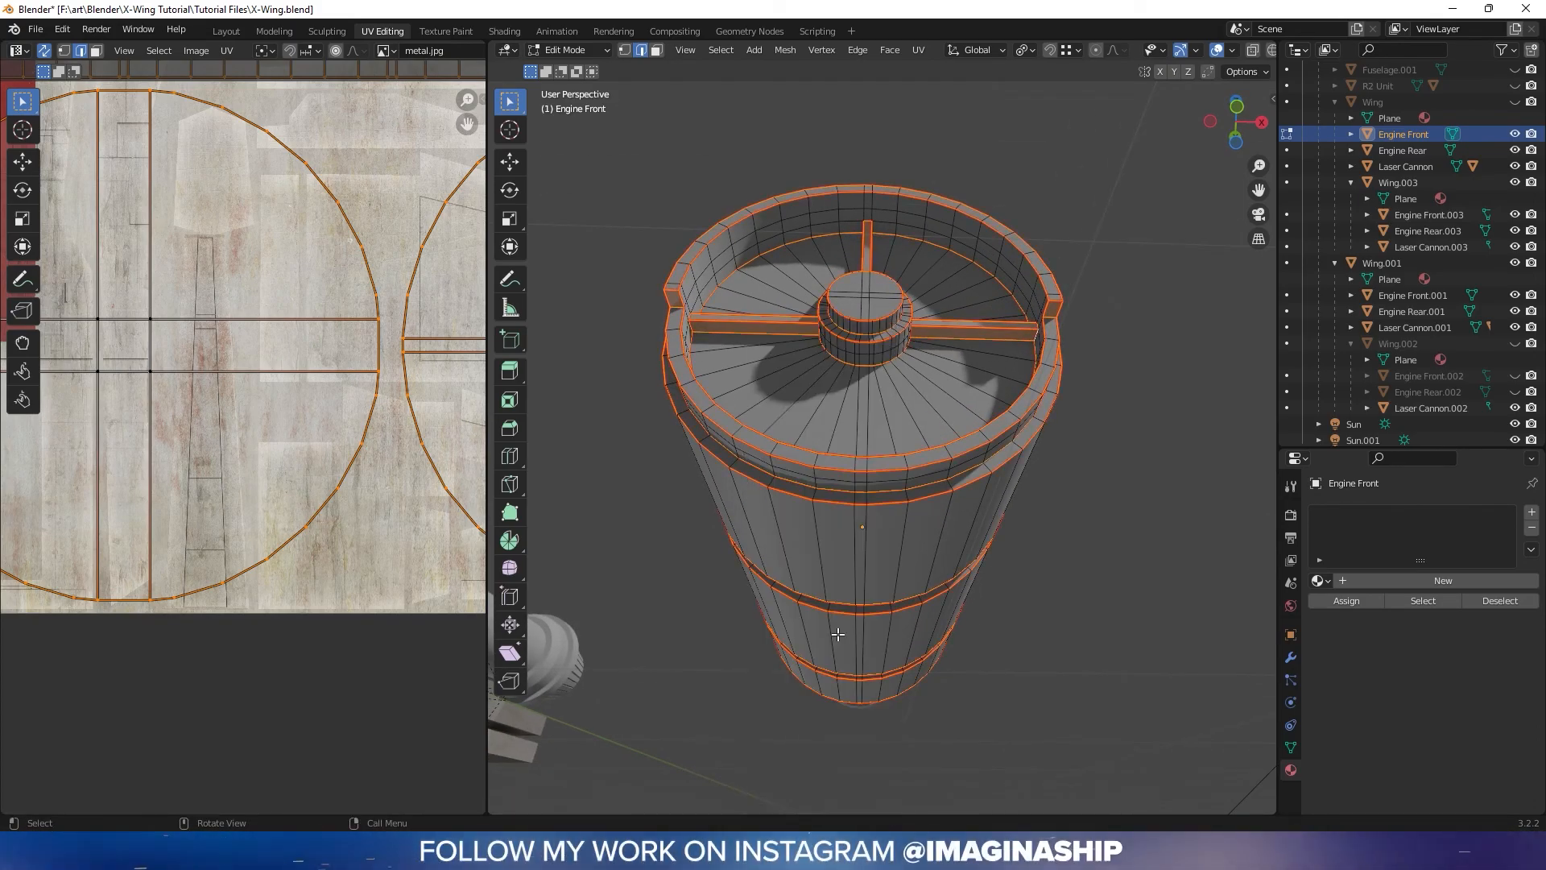
{"action": "middle_click_drag", "start_coordinate": [894, 515], "coordinate": [902, 451]}
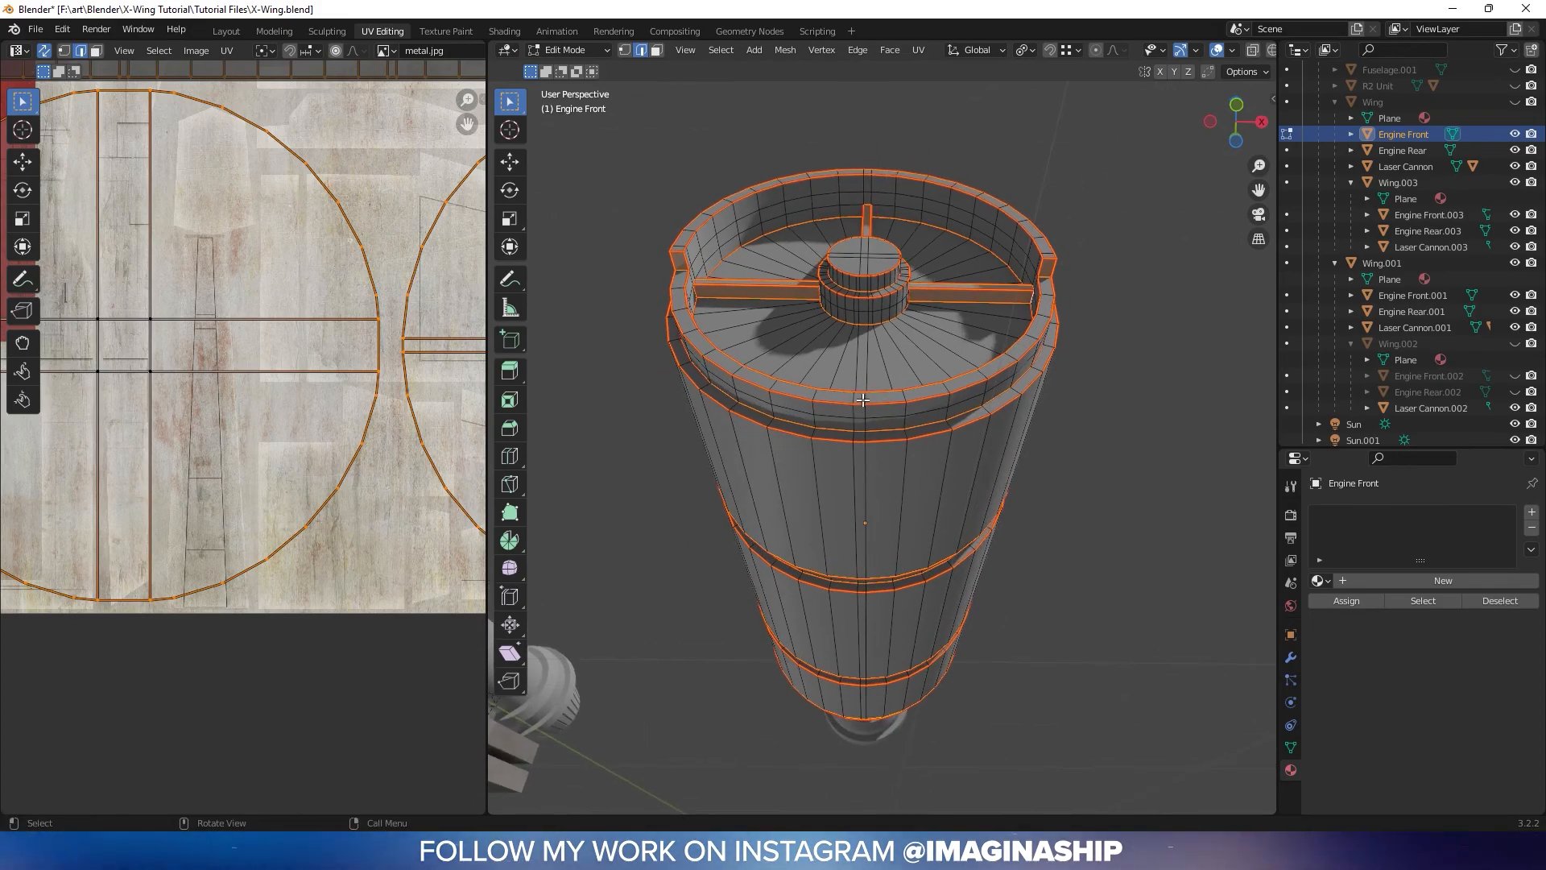
{"action": "key", "text": "alt+a"}
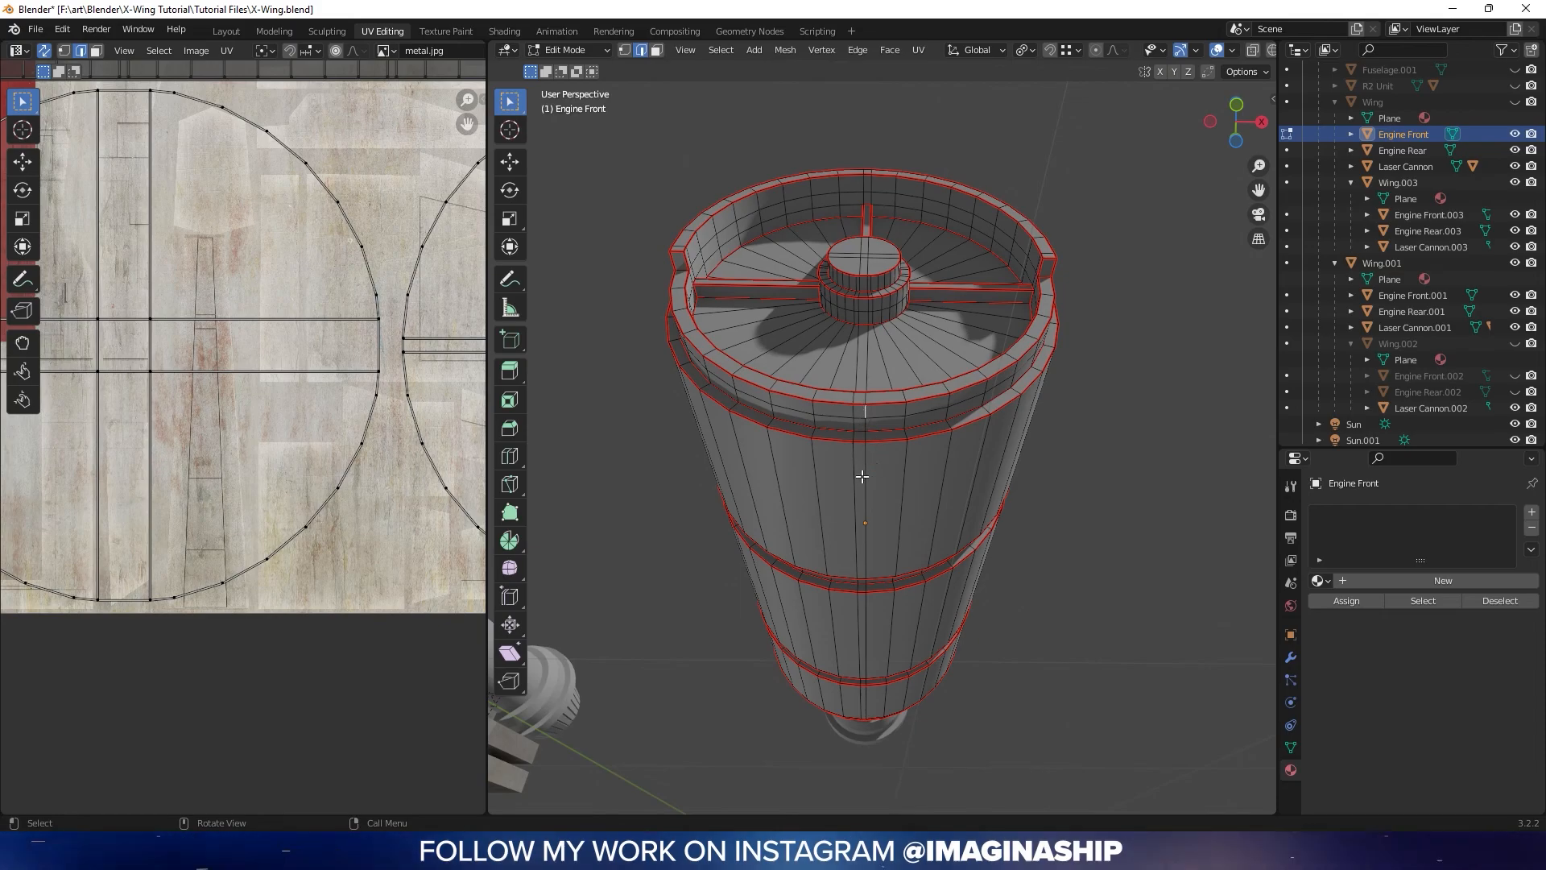
Select the lengthwise edge path along the underside of the engine body, from intake rim to rear end, and mark it as a seam
{"action": "middle_click_drag", "start_coordinate": [861, 476], "coordinate": [697, 552]}
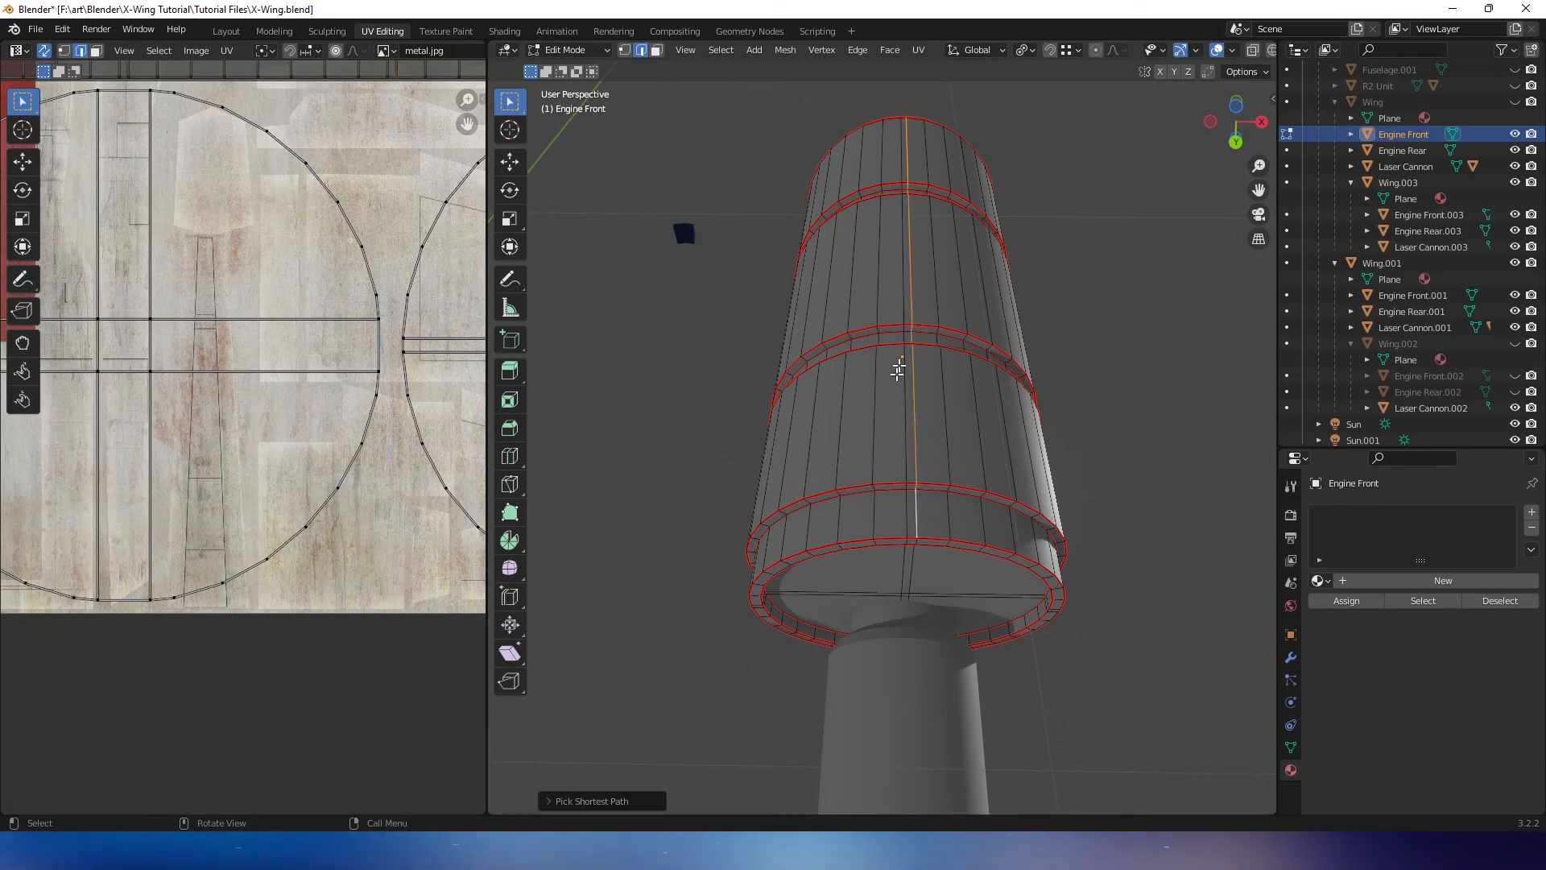
{"action": "middle_click_drag", "start_coordinate": [923, 534], "coordinate": [905, 491]}
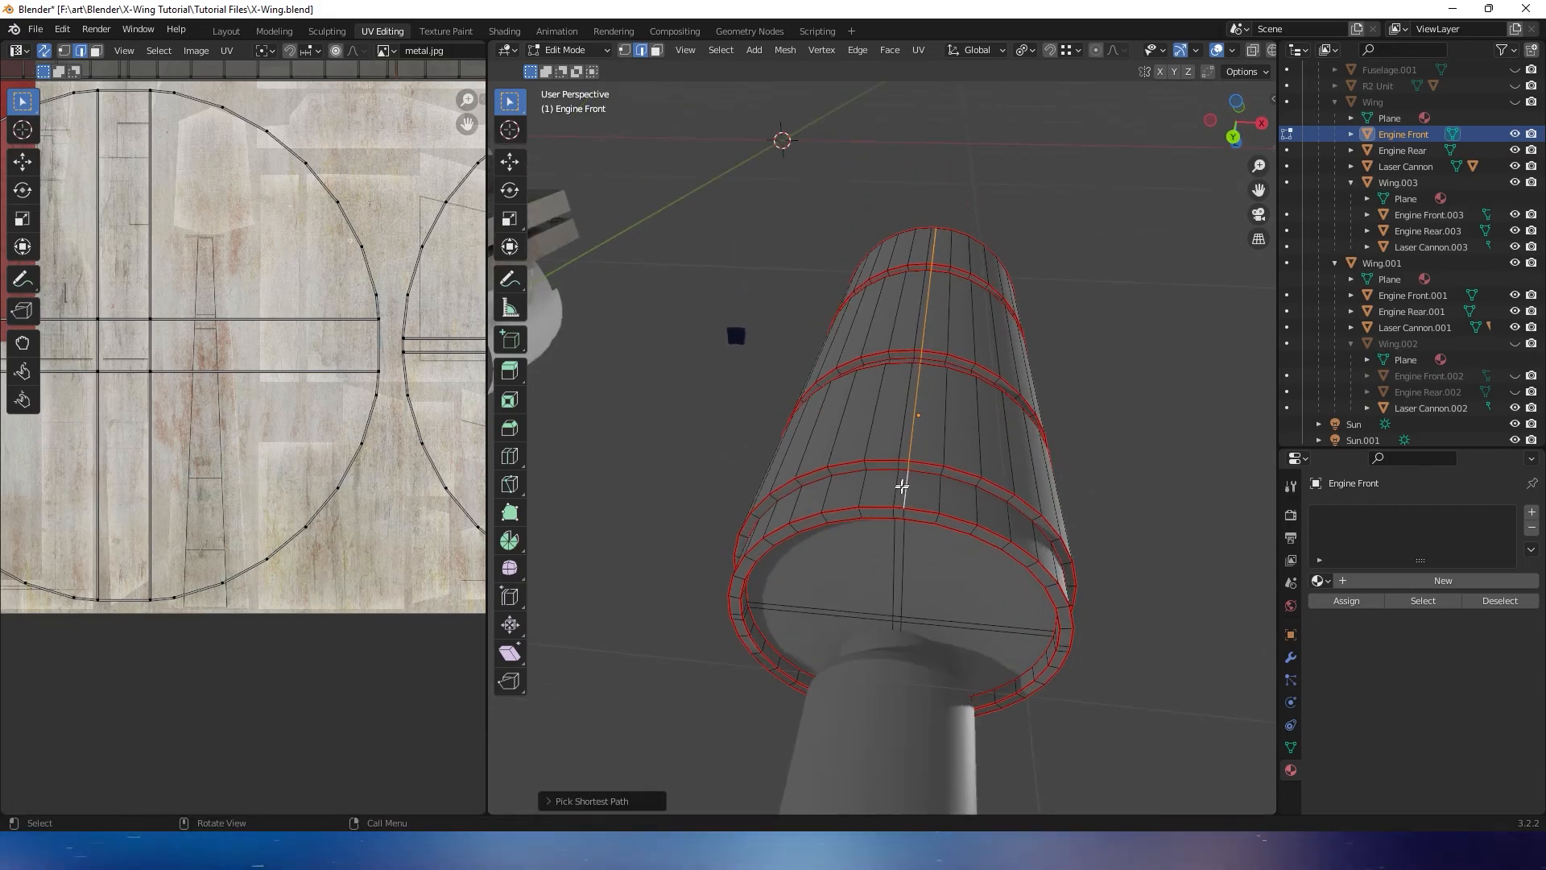
{"action": "middle_click_drag", "start_coordinate": [928, 403], "coordinate": [949, 355]}
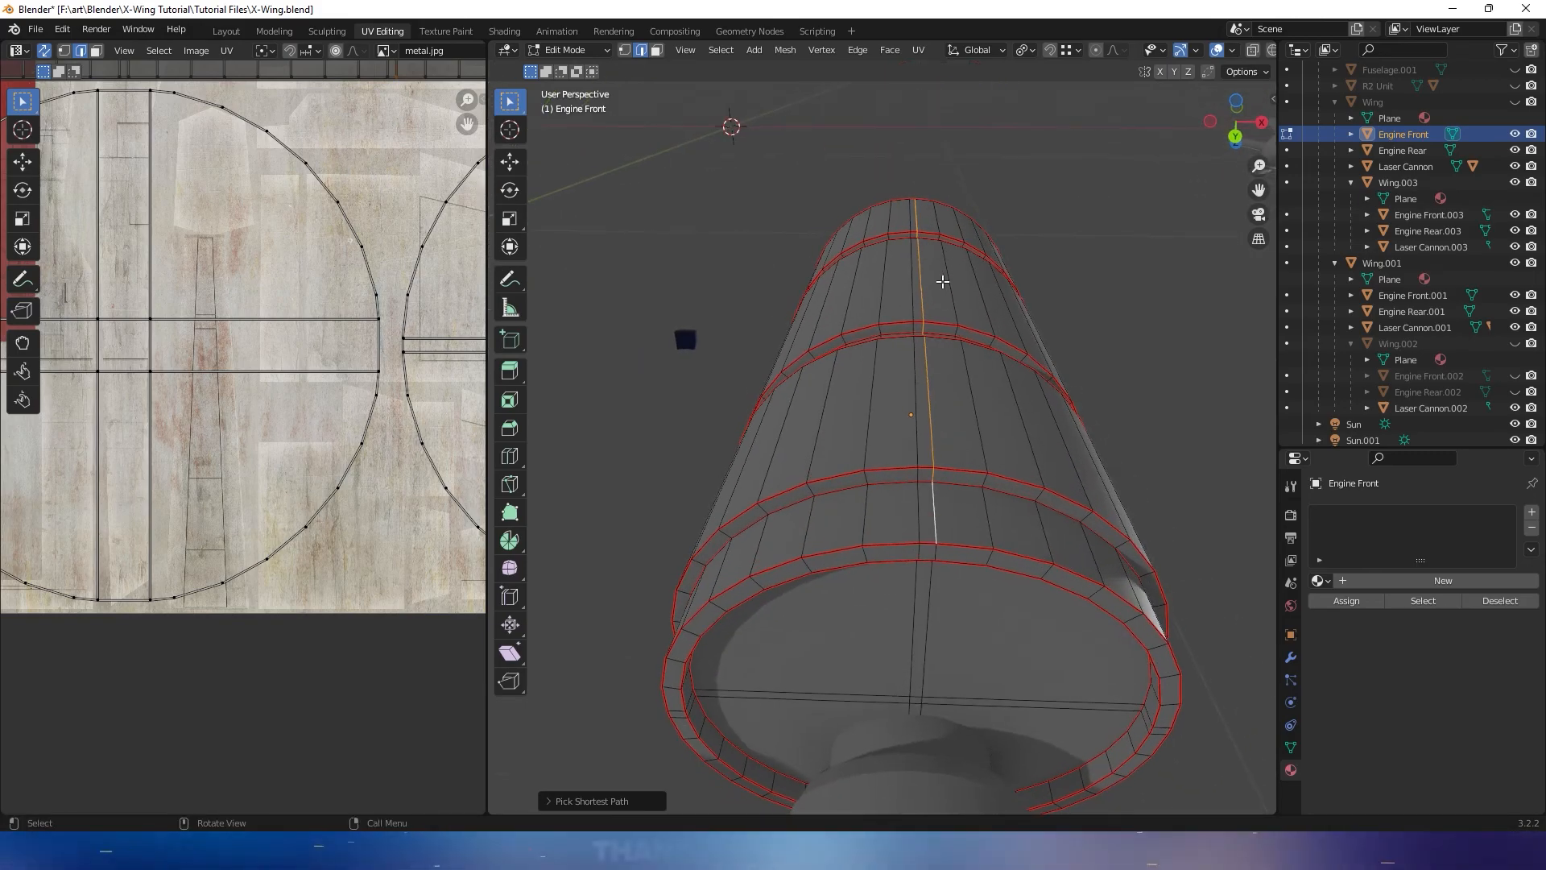
{"action": "middle_click_drag", "start_coordinate": [939, 269], "coordinate": [914, 351]}
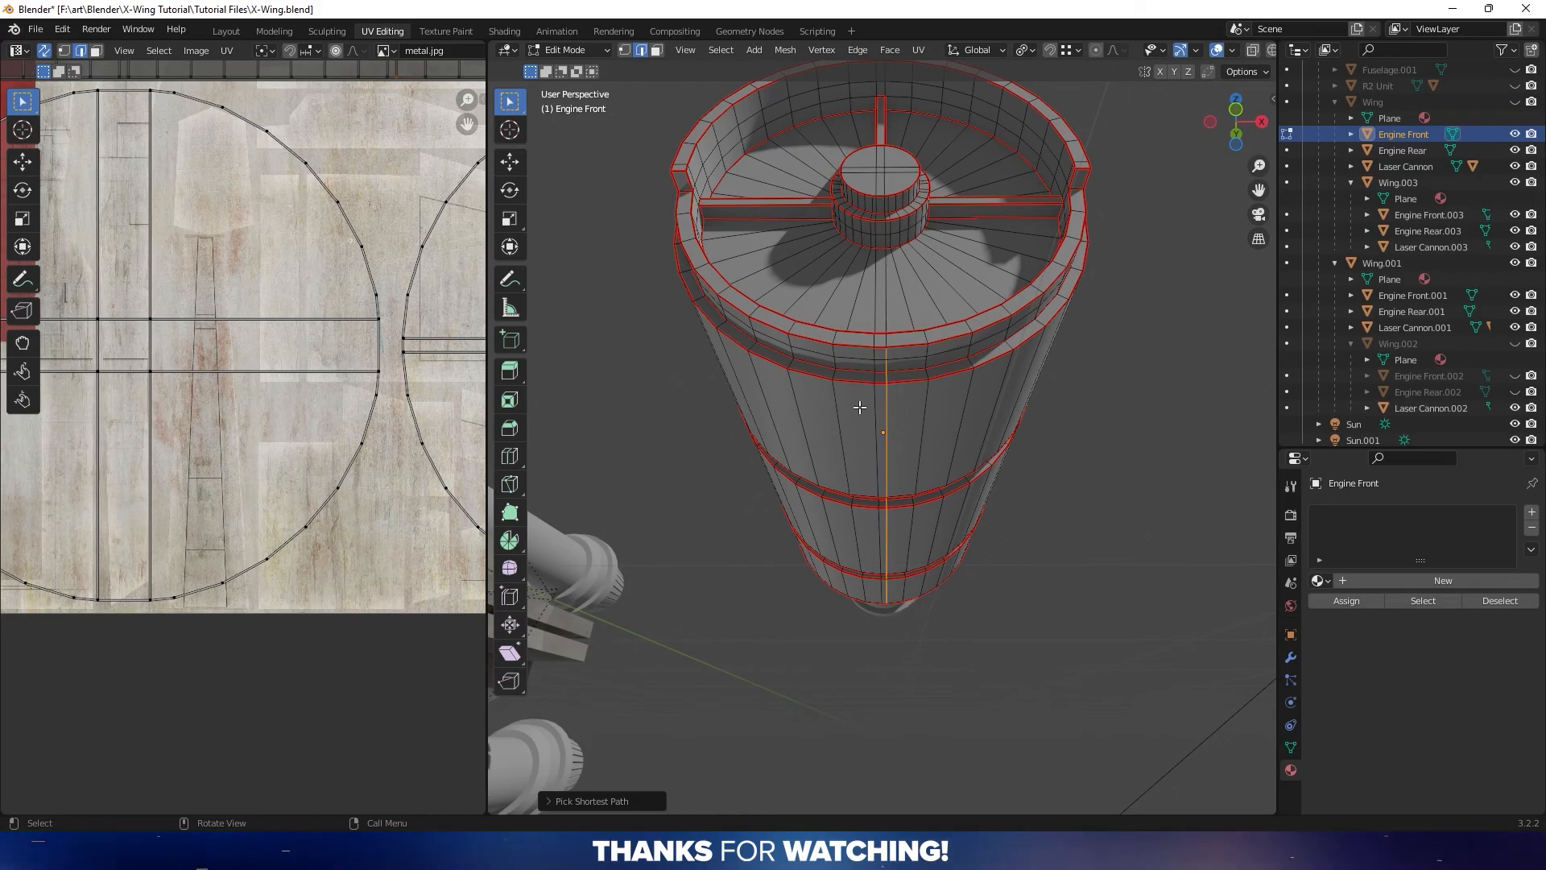
{"action": "right_click", "coordinate": [895, 417]}
{"action": "left_click", "coordinate": [895, 417]}
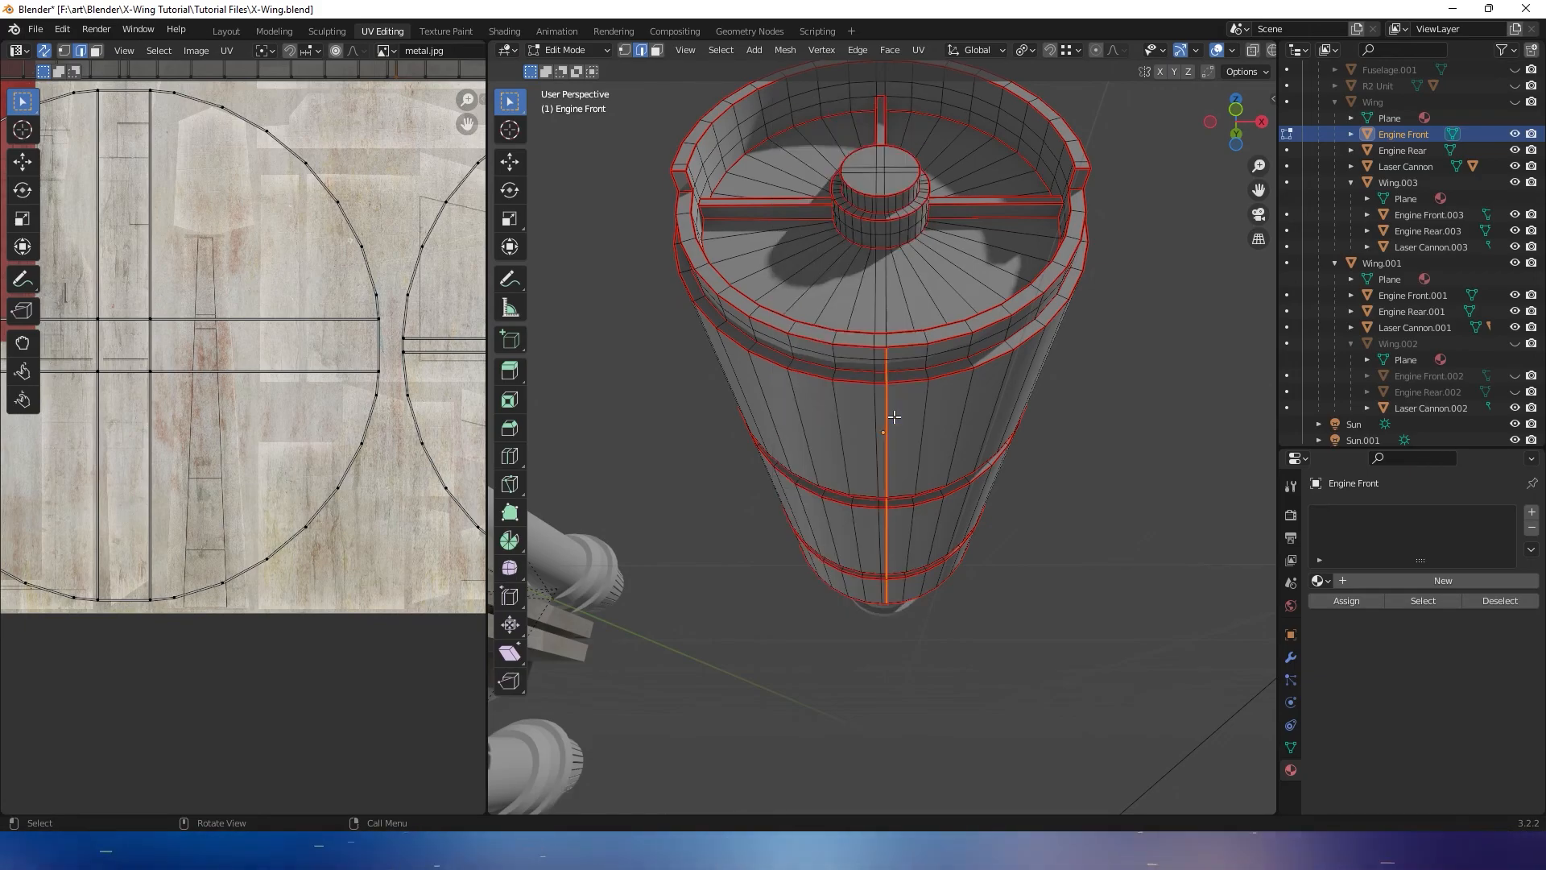
Select all of Engine Front's faces, give the object the Paneling material, and check it in Object Mode
{"action": "mouse_move", "coordinate": [895, 416]}
{"action": "middle_mouse_down"}
{"action": "mouse_move", "coordinate": [892, 403]}
{"action": "mouse_move", "coordinate": [882, 430]}
{"action": "middle_mouse_up"}
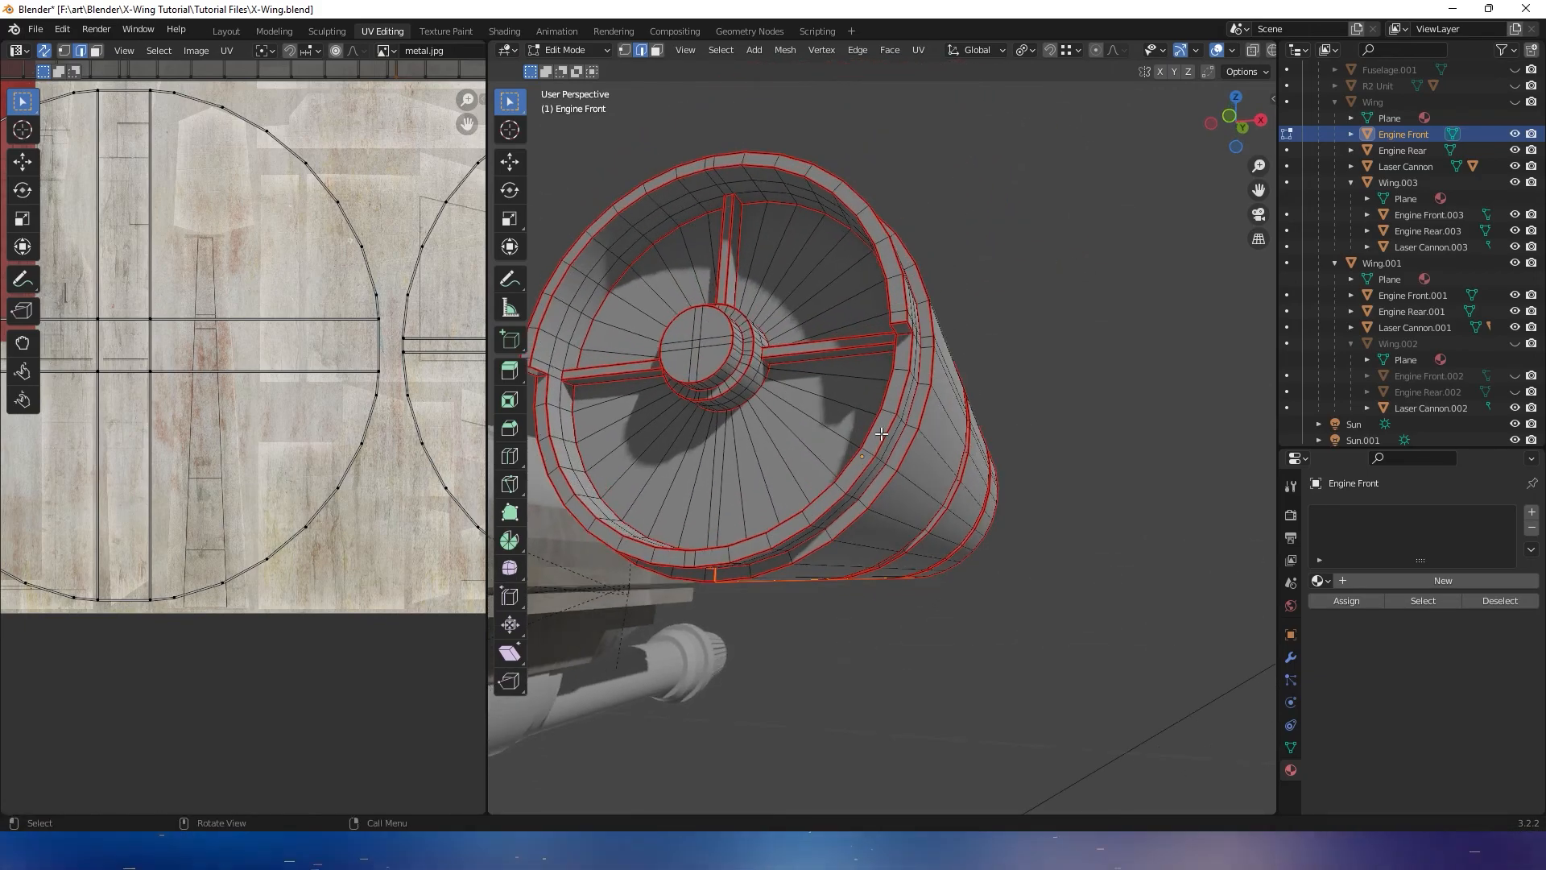
{"action": "key", "text": "3"}
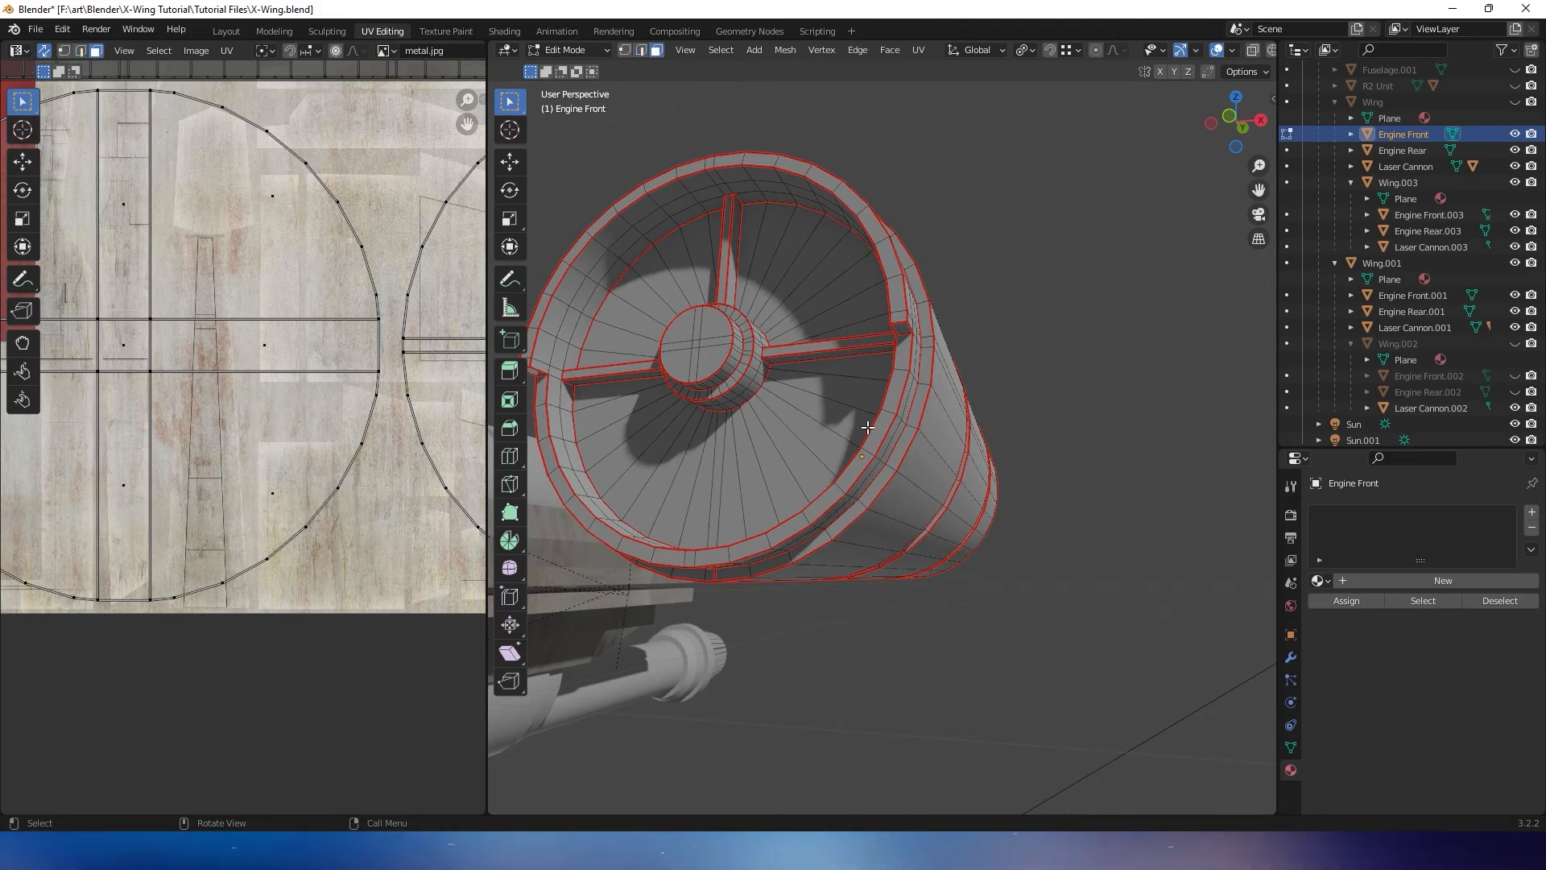
{"action": "middle_click_drag", "start_coordinate": [899, 432], "coordinate": [1055, 494]}
{"action": "key", "text": "a"}
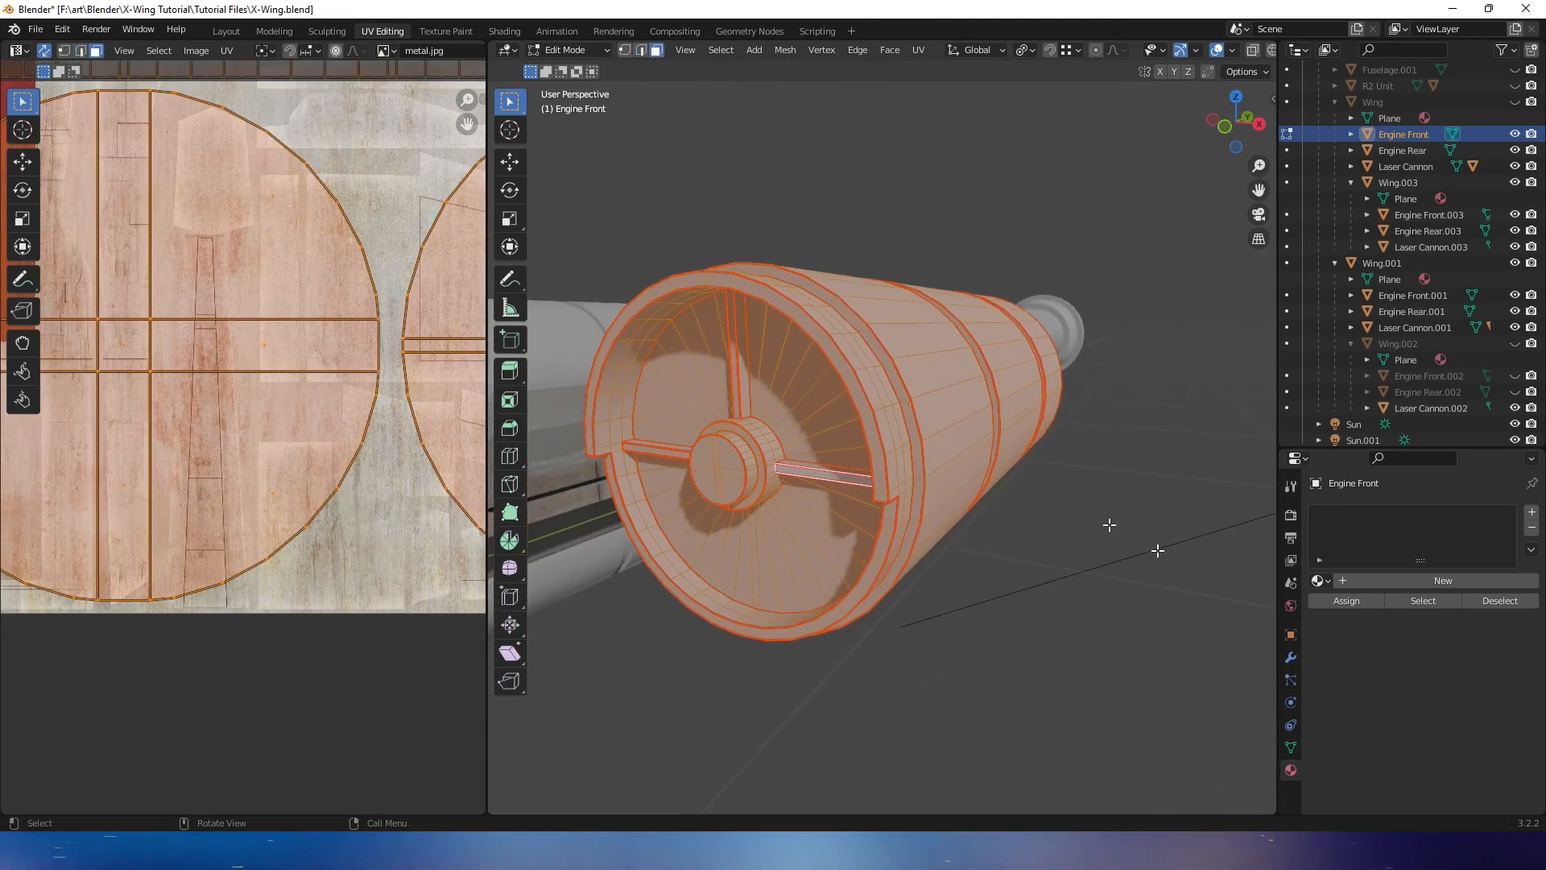
{"action": "left_click", "coordinate": [1319, 581]}
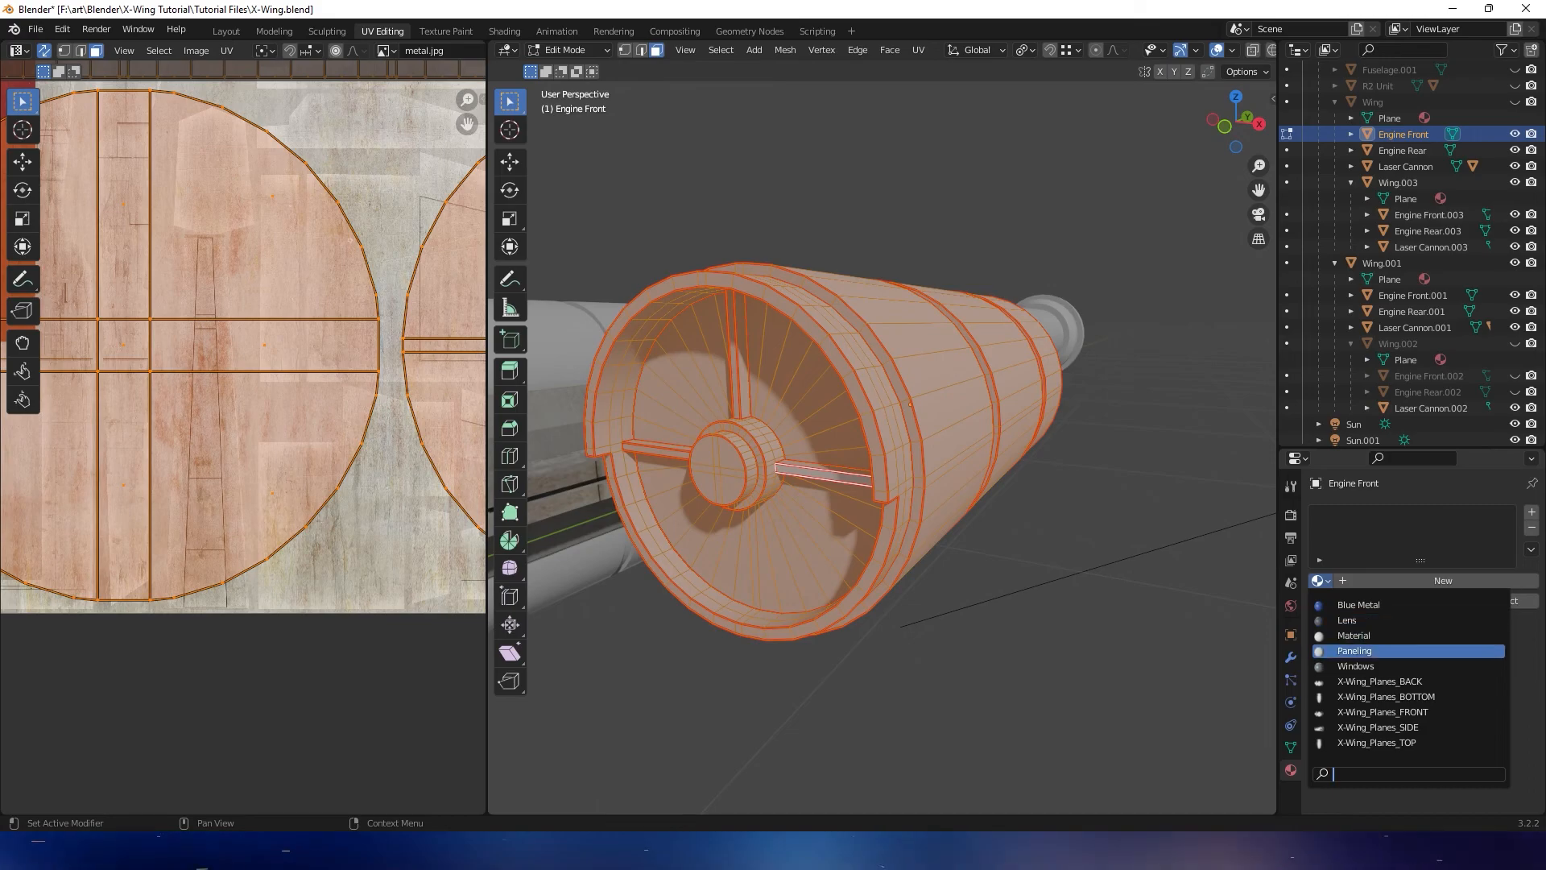
{"action": "left_click", "coordinate": [1355, 651]}
{"action": "middle_click_drag", "start_coordinate": [1174, 579], "coordinate": [1123, 554]}
{"action": "key", "text": "Tab"}
{"action": "mouse_move", "coordinate": [1068, 505]}
{"action": "middle_mouse_down"}
{"action": "mouse_move", "coordinate": [897, 500]}
{"action": "mouse_move", "coordinate": [1042, 502]}
{"action": "middle_mouse_up"}
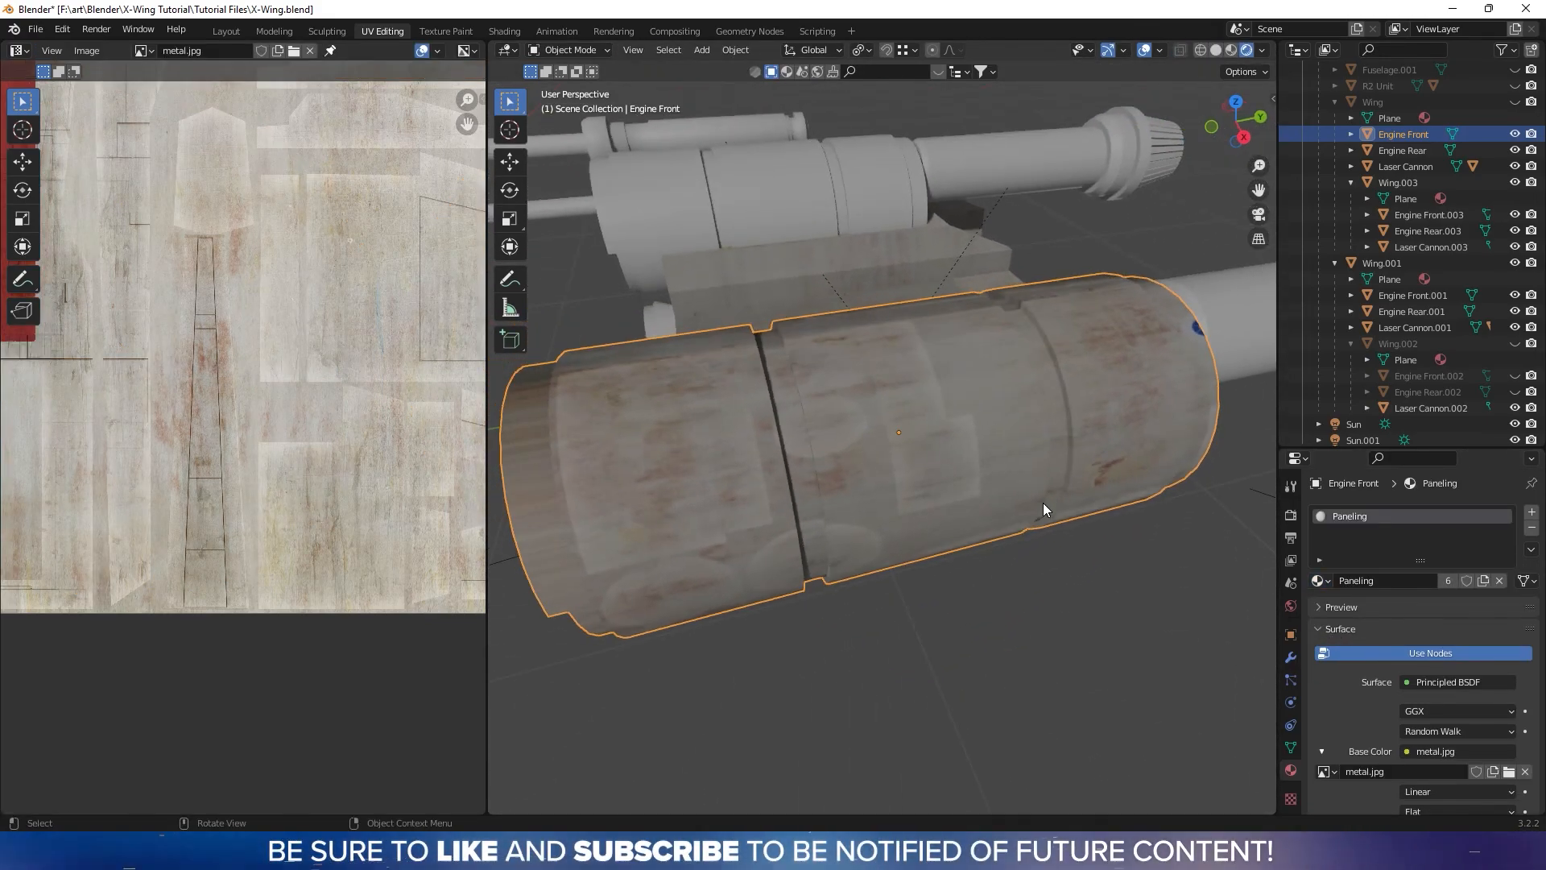
Unwrap all of Engine Front's faces along the marked seams in Edit Mode
{"action": "key", "text": "Tab"}
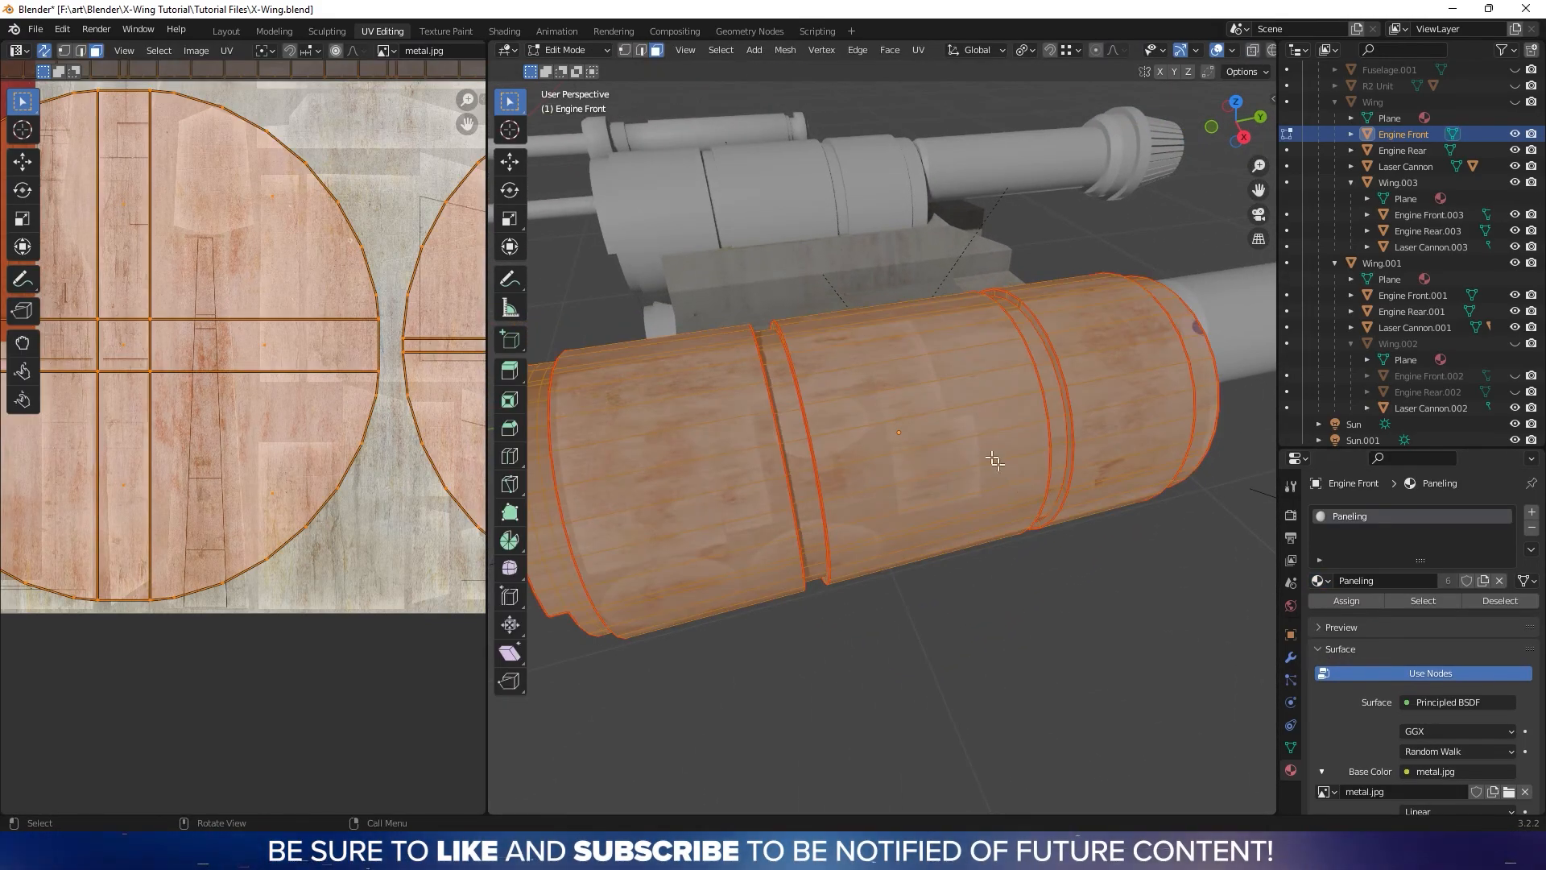
{"action": "right_click", "coordinate": [932, 432]}
{"action": "mouse_move", "coordinate": [907, 557]}
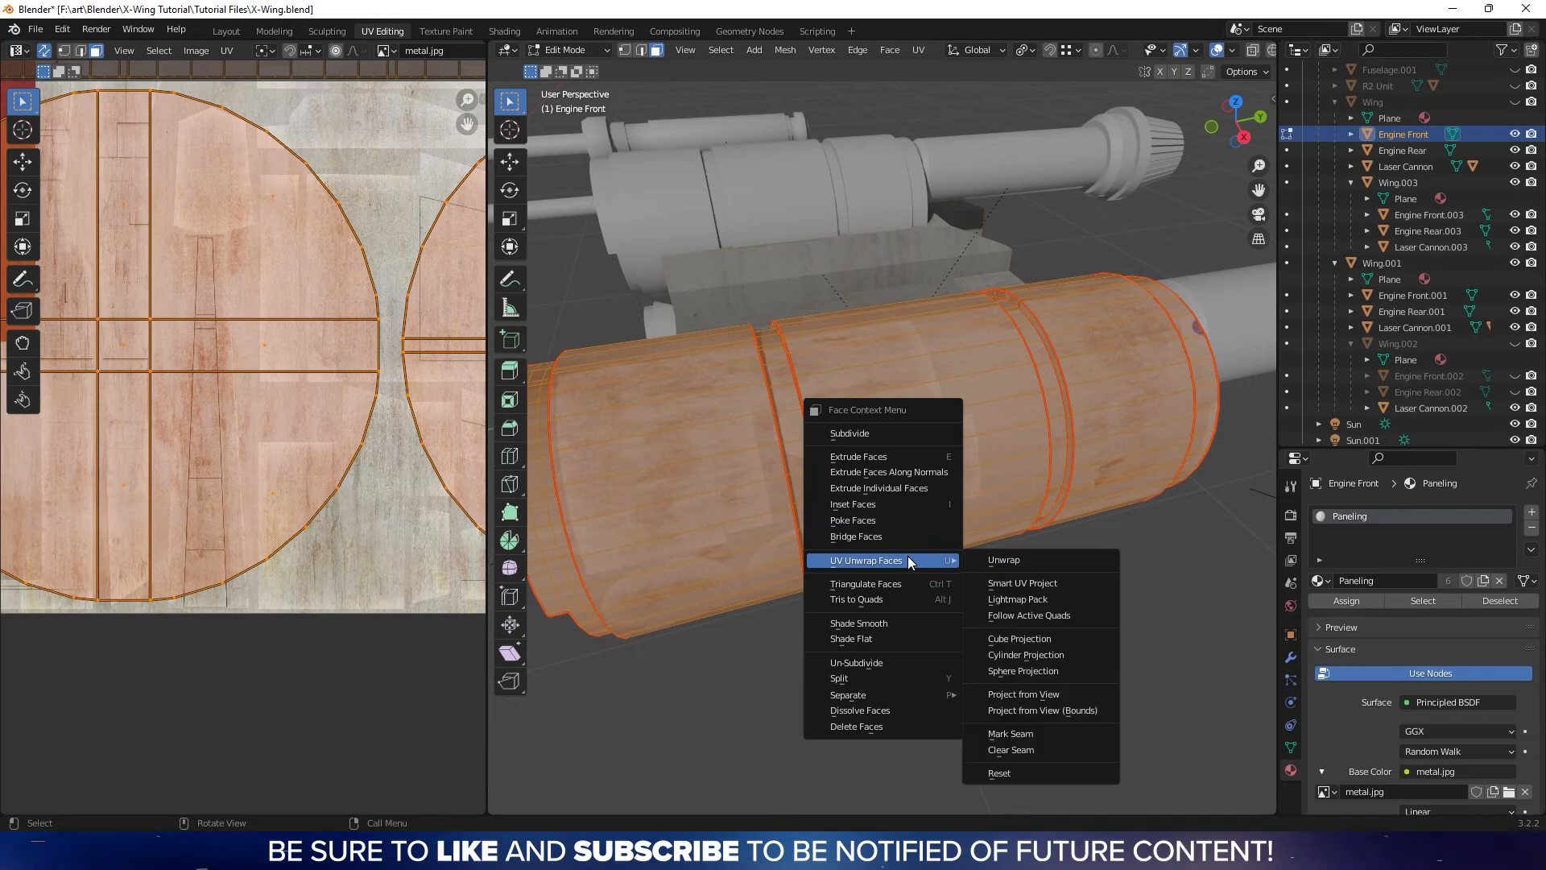
{"action": "left_click", "coordinate": [1019, 563]}
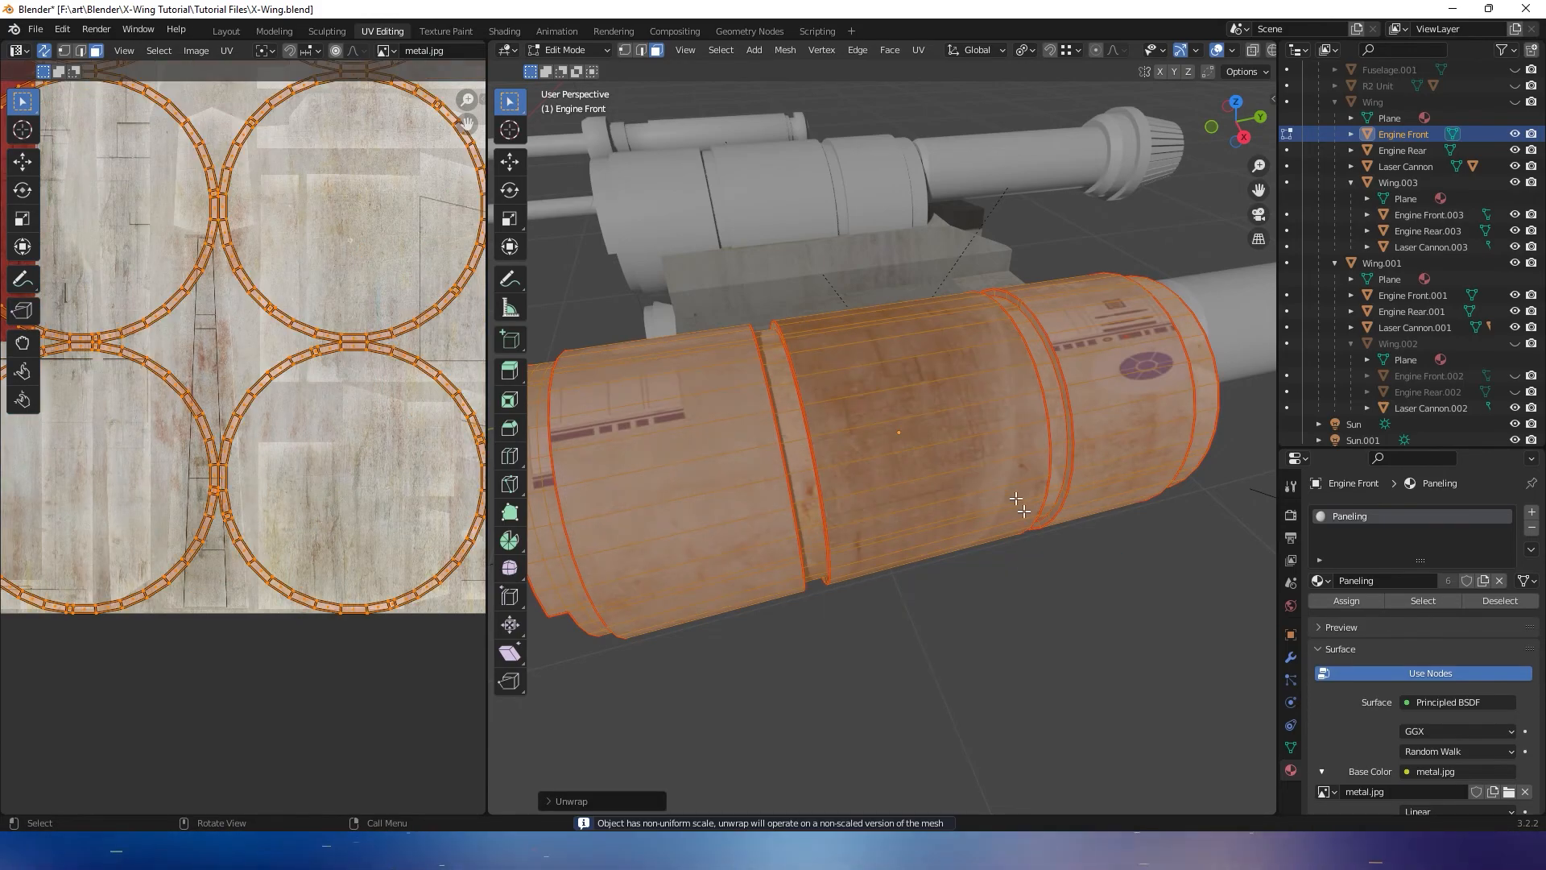
Shrink Engine Front's entire UV layout and move it off the texture, just beyond the image's upper right corner
{"action": "scroll", "coordinate": [364, 337], "scroll_direction": "down", "scroll_amount": 6}
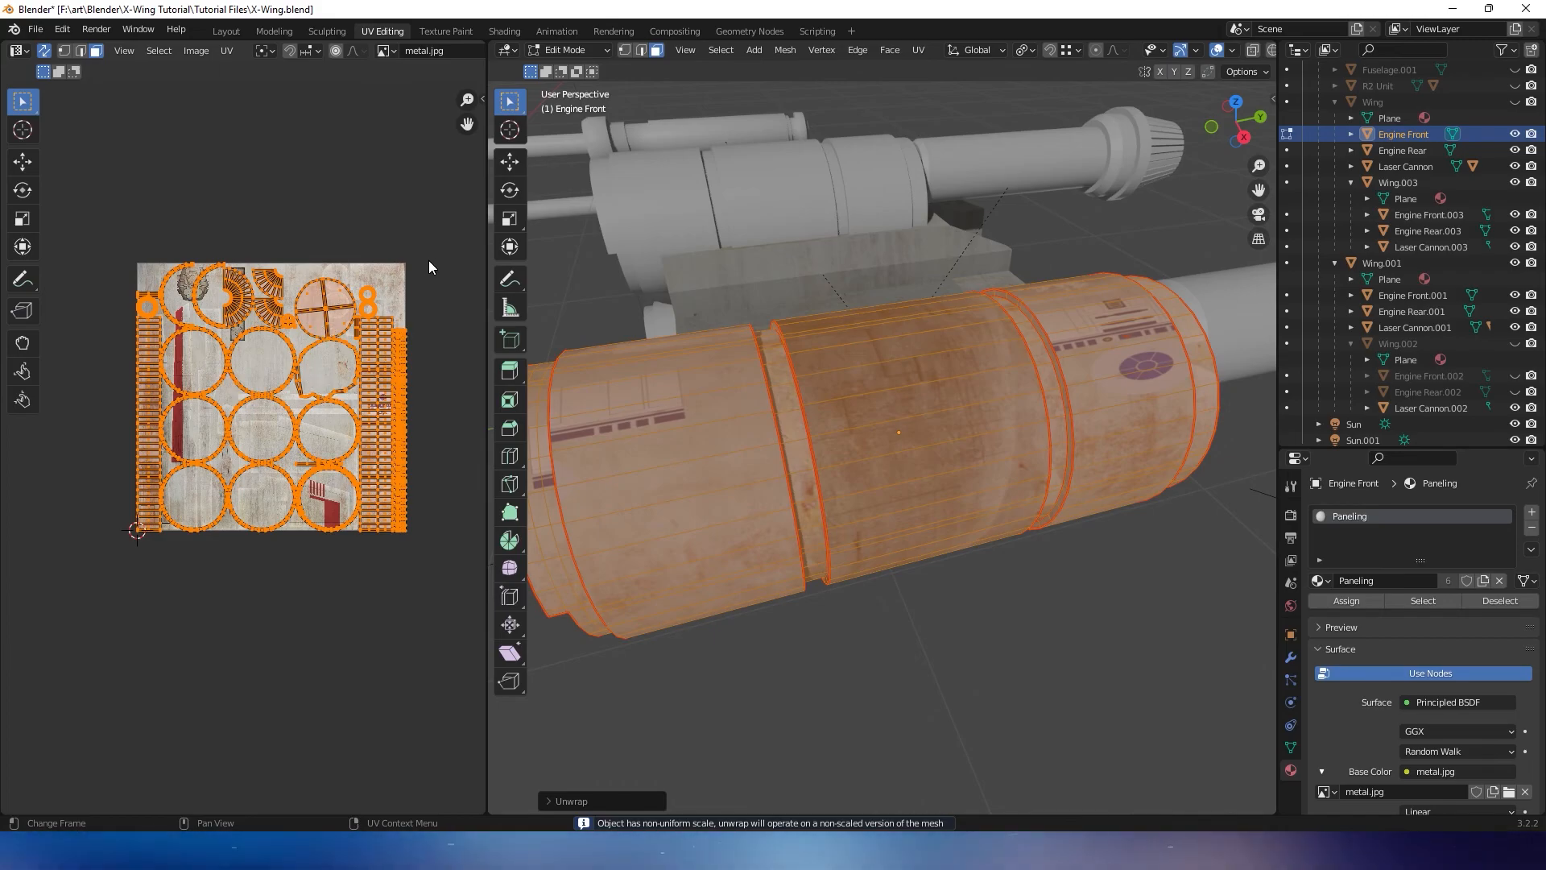
{"action": "key", "text": "s"}
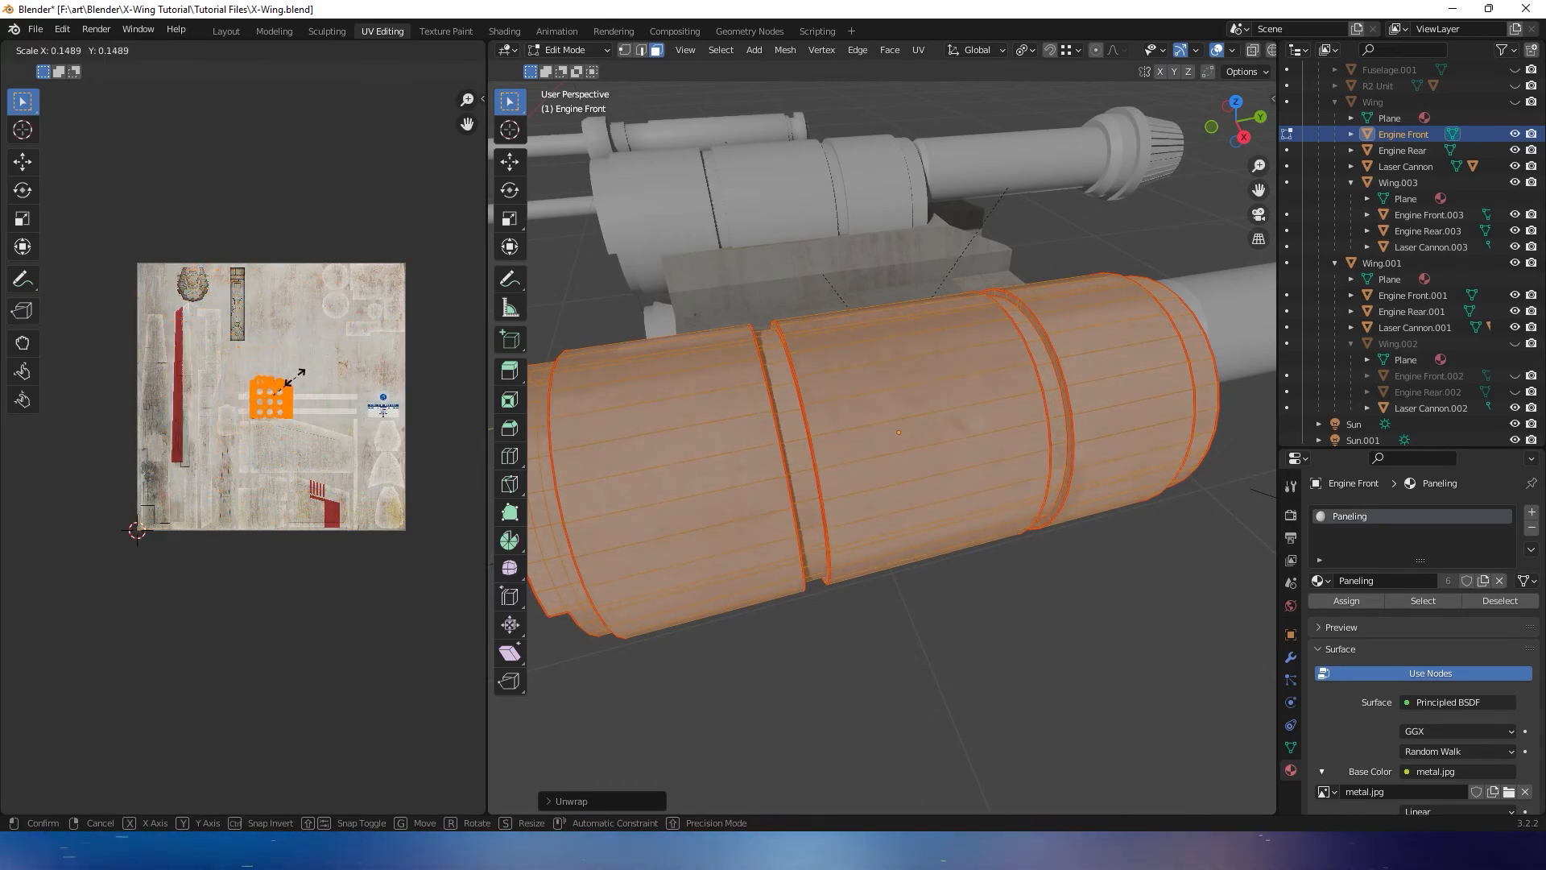
{"action": "left_click", "coordinate": [298, 358]}
{"action": "key", "text": "g"}
{"action": "left_click", "coordinate": [452, 223]}
{"action": "scroll", "coordinate": [419, 242], "scroll_direction": "up", "scroll_amount": 4}
{"action": "middle_click_drag", "start_coordinate": [374, 269], "coordinate": [412, 435]}
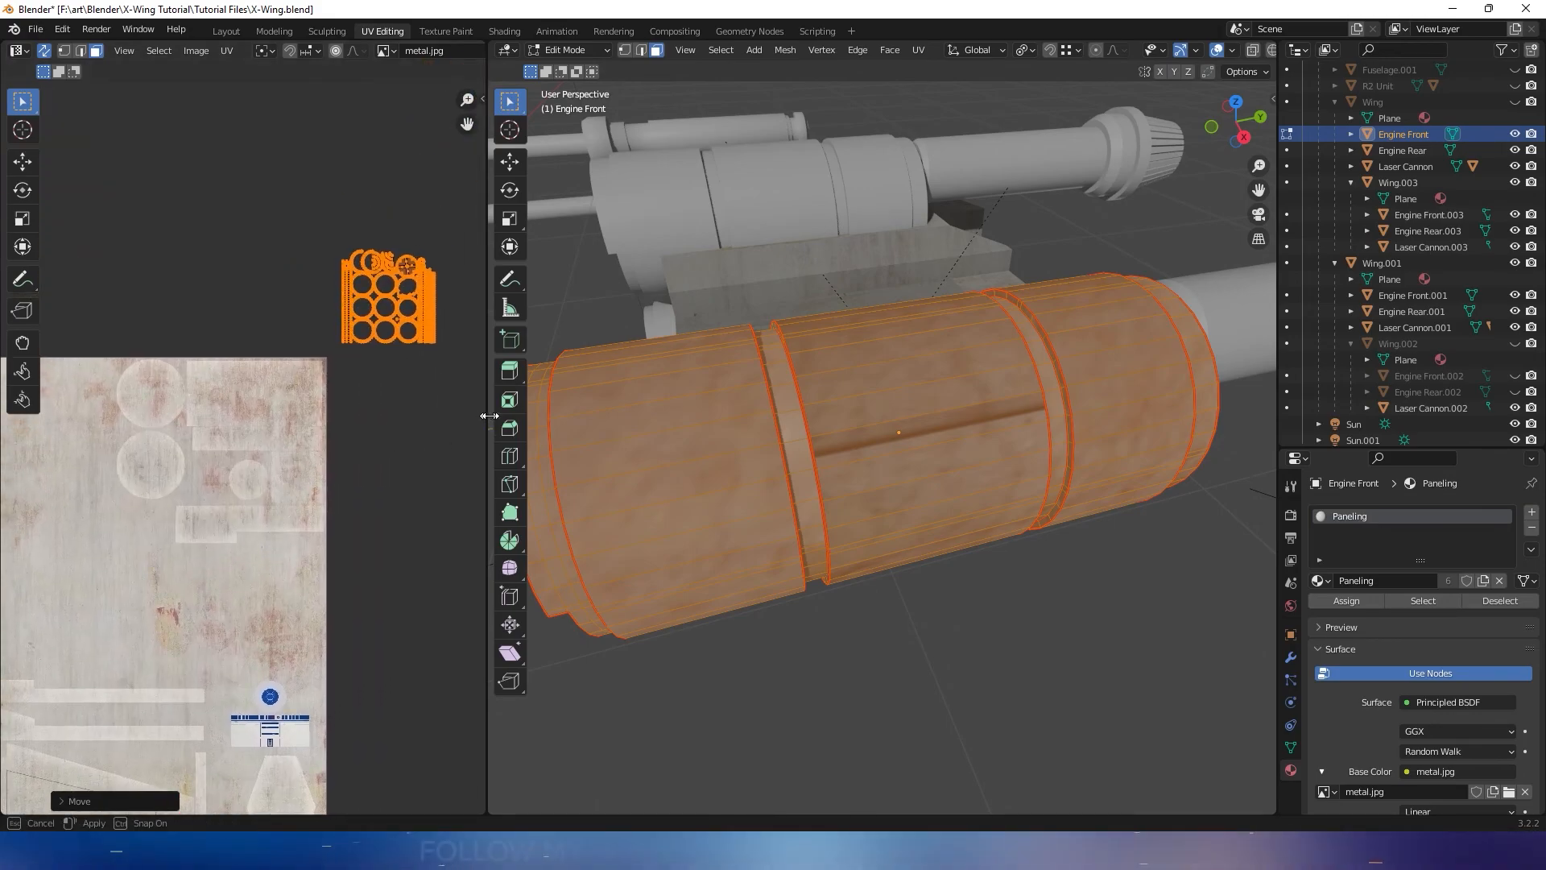
Widen the UV editor and box-select faces in the long strip islands along the right edge of Engine Front's UV layout
{"action": "left_click_drag", "start_coordinate": [488, 416], "coordinate": [602, 338]}
{"action": "scroll", "coordinate": [508, 335], "scroll_direction": "down", "scroll_amount": 2}
{"action": "scroll", "coordinate": [417, 359], "scroll_direction": "up", "scroll_amount": 5}
{"action": "scroll", "coordinate": [417, 359], "scroll_direction": "up", "scroll_amount": 2}
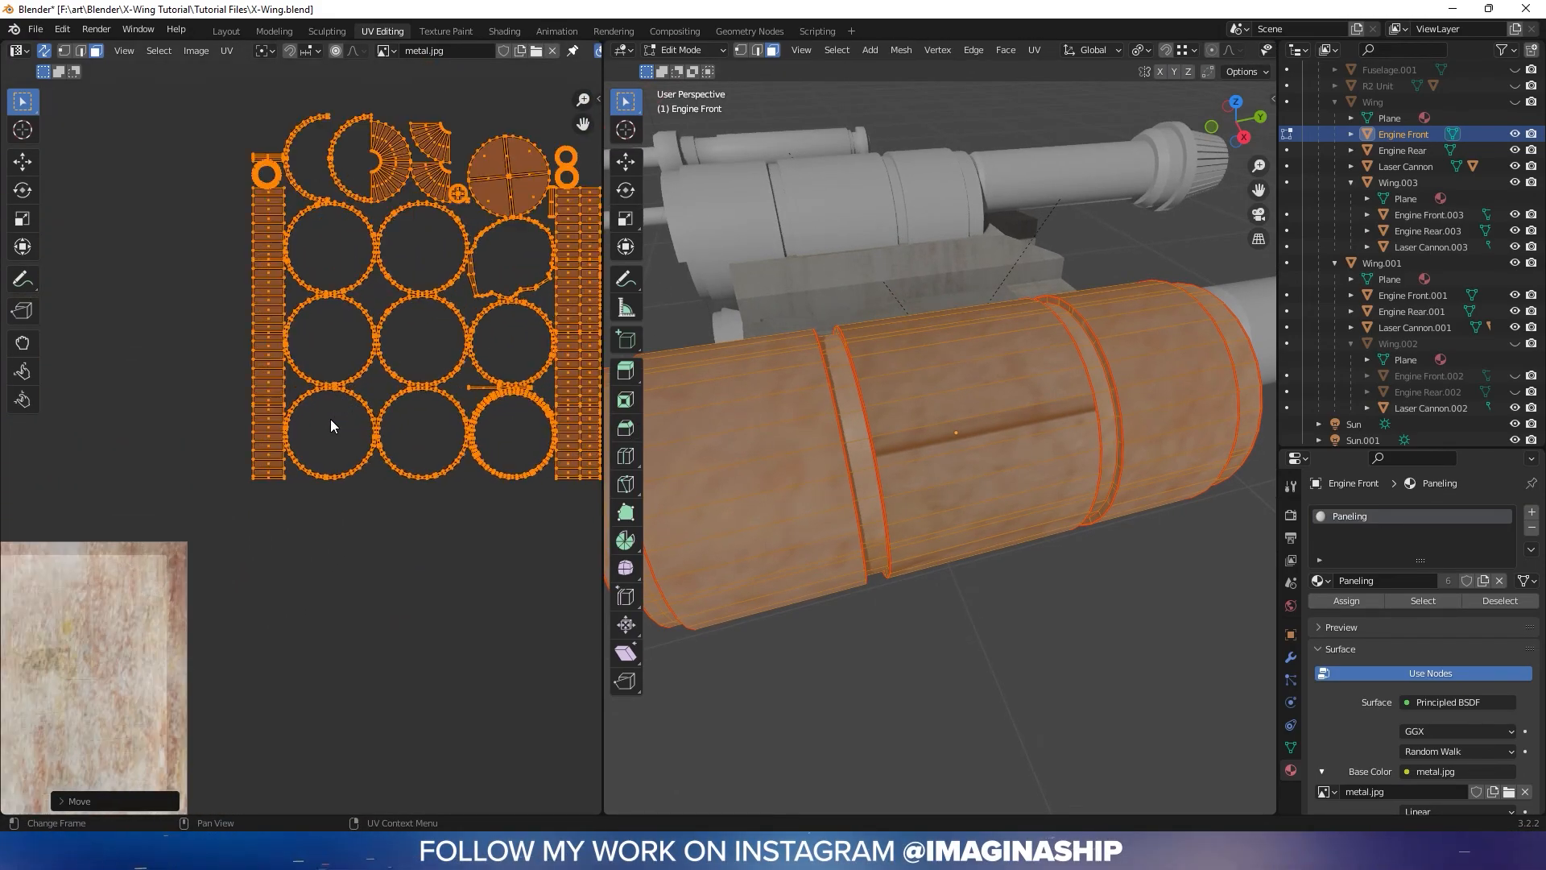
{"action": "middle_click_drag", "start_coordinate": [493, 188], "coordinate": [414, 195]}
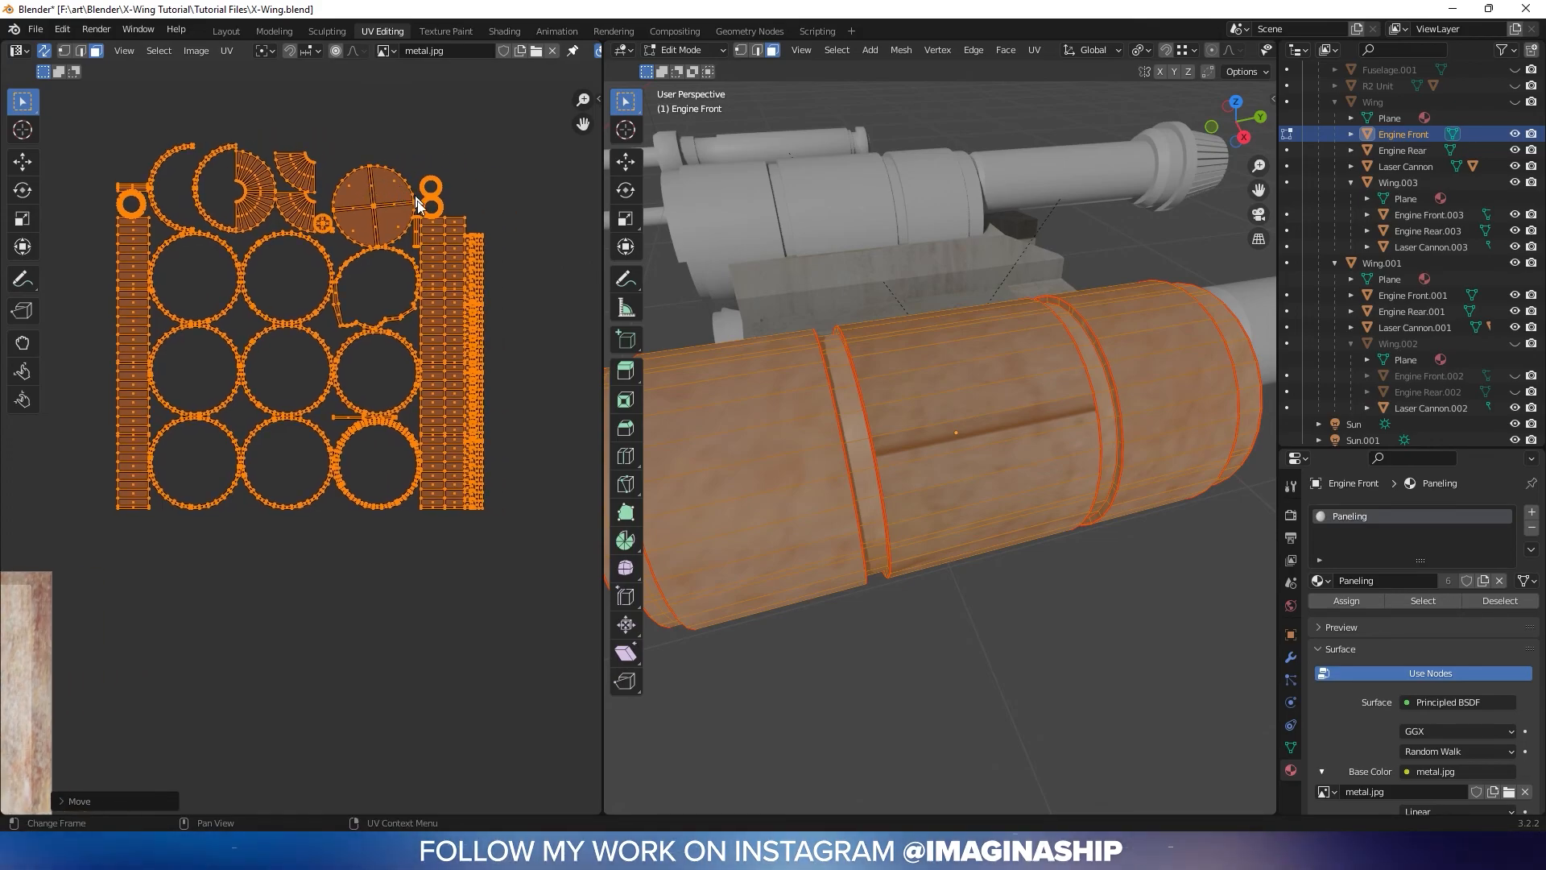
{"action": "left_click_drag", "start_coordinate": [500, 235], "coordinate": [479, 244]}
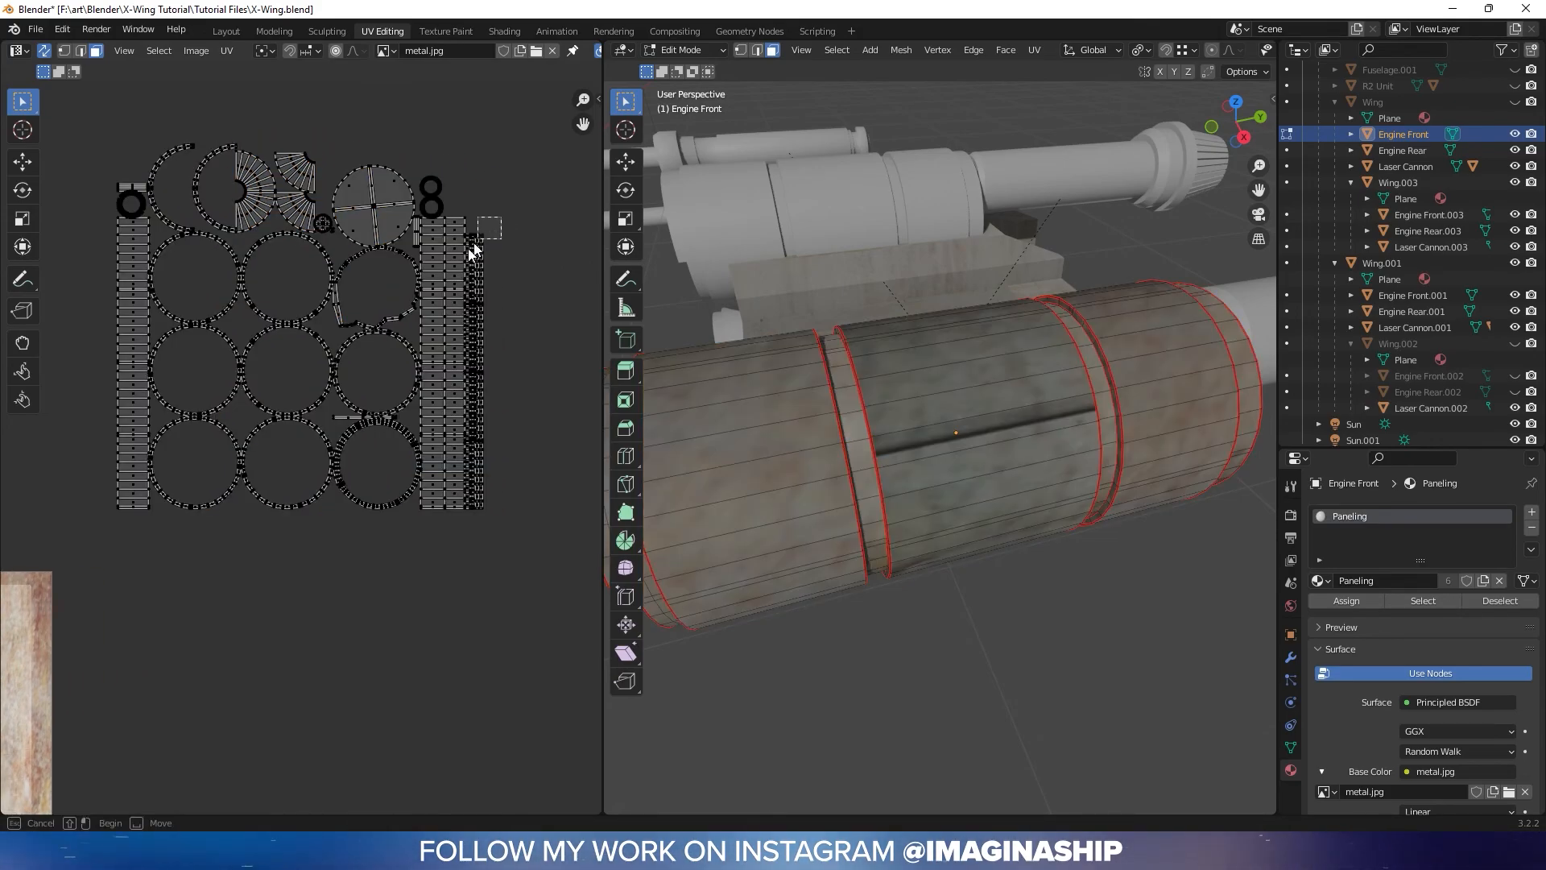
{"action": "left_click_drag", "start_coordinate": [438, 338], "coordinate": [490, 298]}
{"action": "left_click_drag", "start_coordinate": [492, 219], "coordinate": [507, 310]}
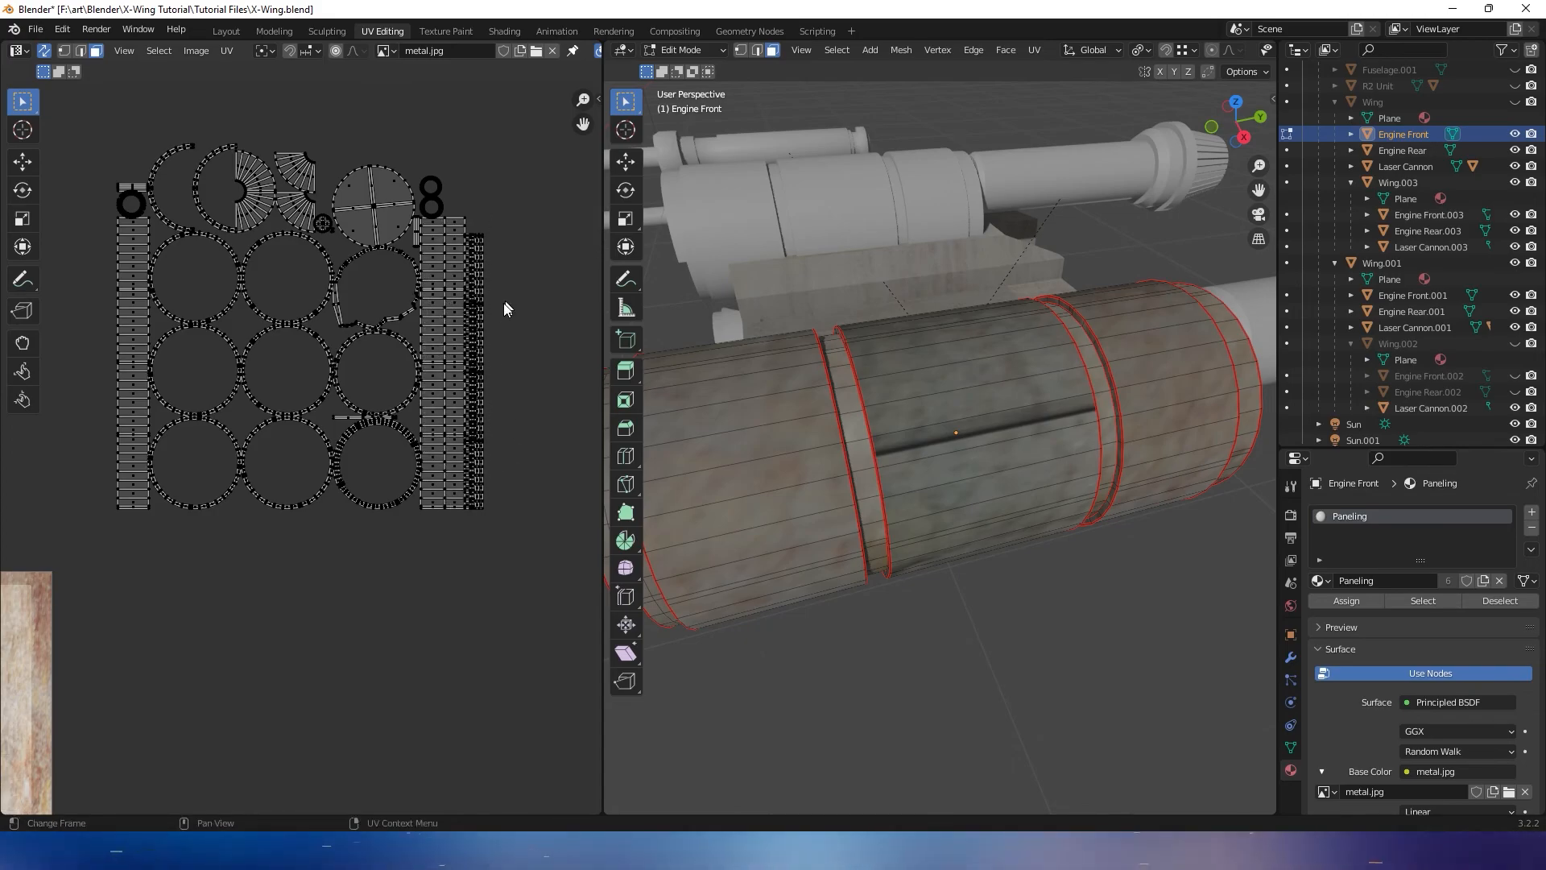
{"action": "scroll", "coordinate": [468, 353], "scroll_direction": "up", "scroll_amount": 3}
{"action": "middle_click_drag", "start_coordinate": [473, 354], "coordinate": [256, 456]}
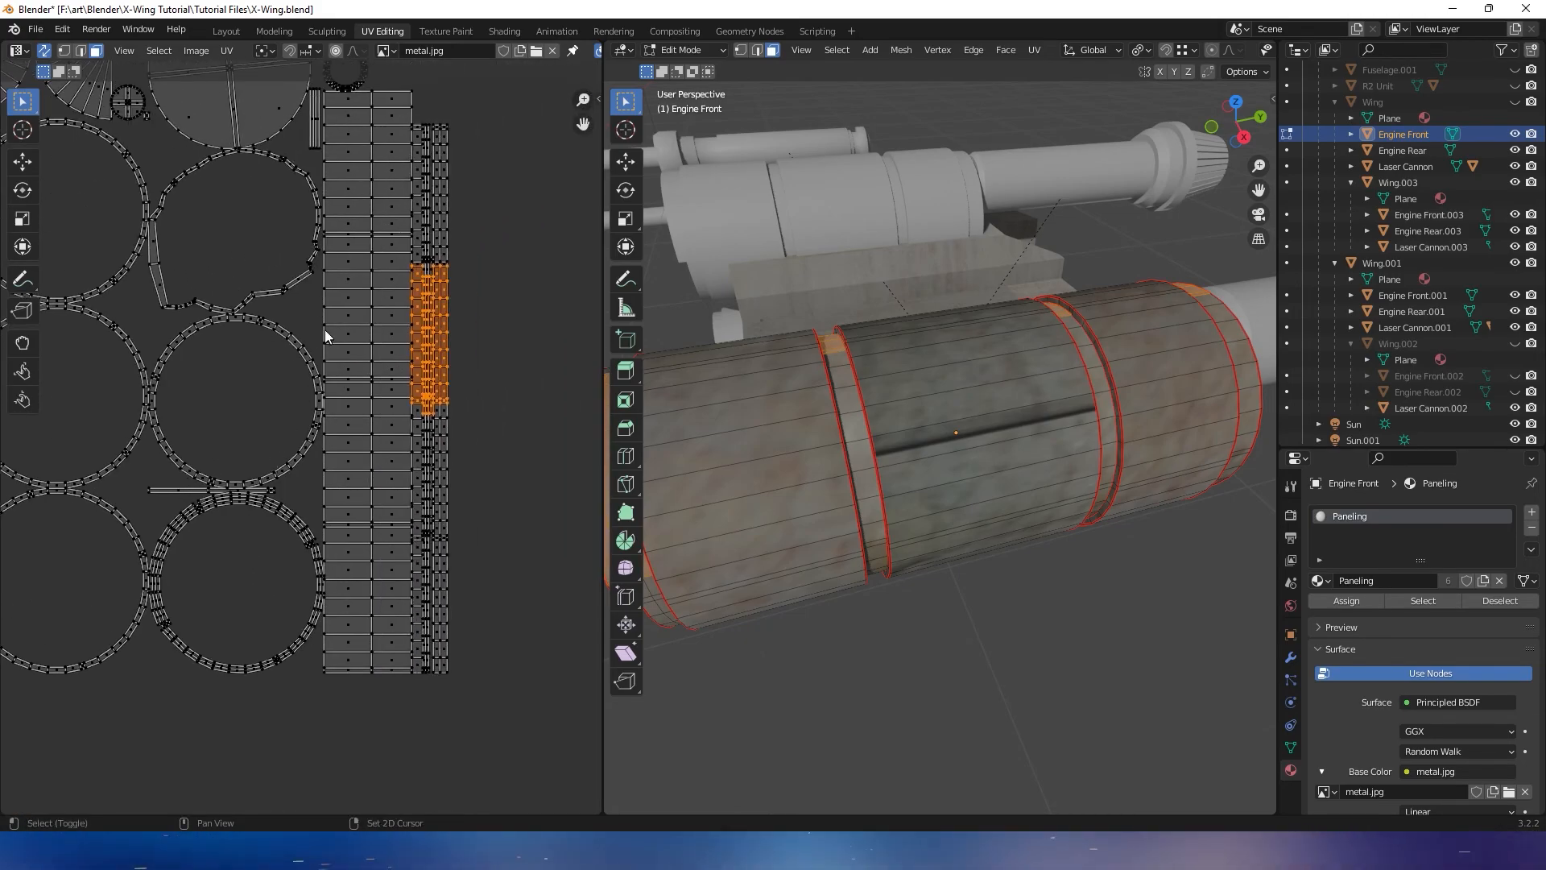
{"action": "left_click_drag", "start_coordinate": [429, 380], "coordinate": [410, 371], "text": "shift"}
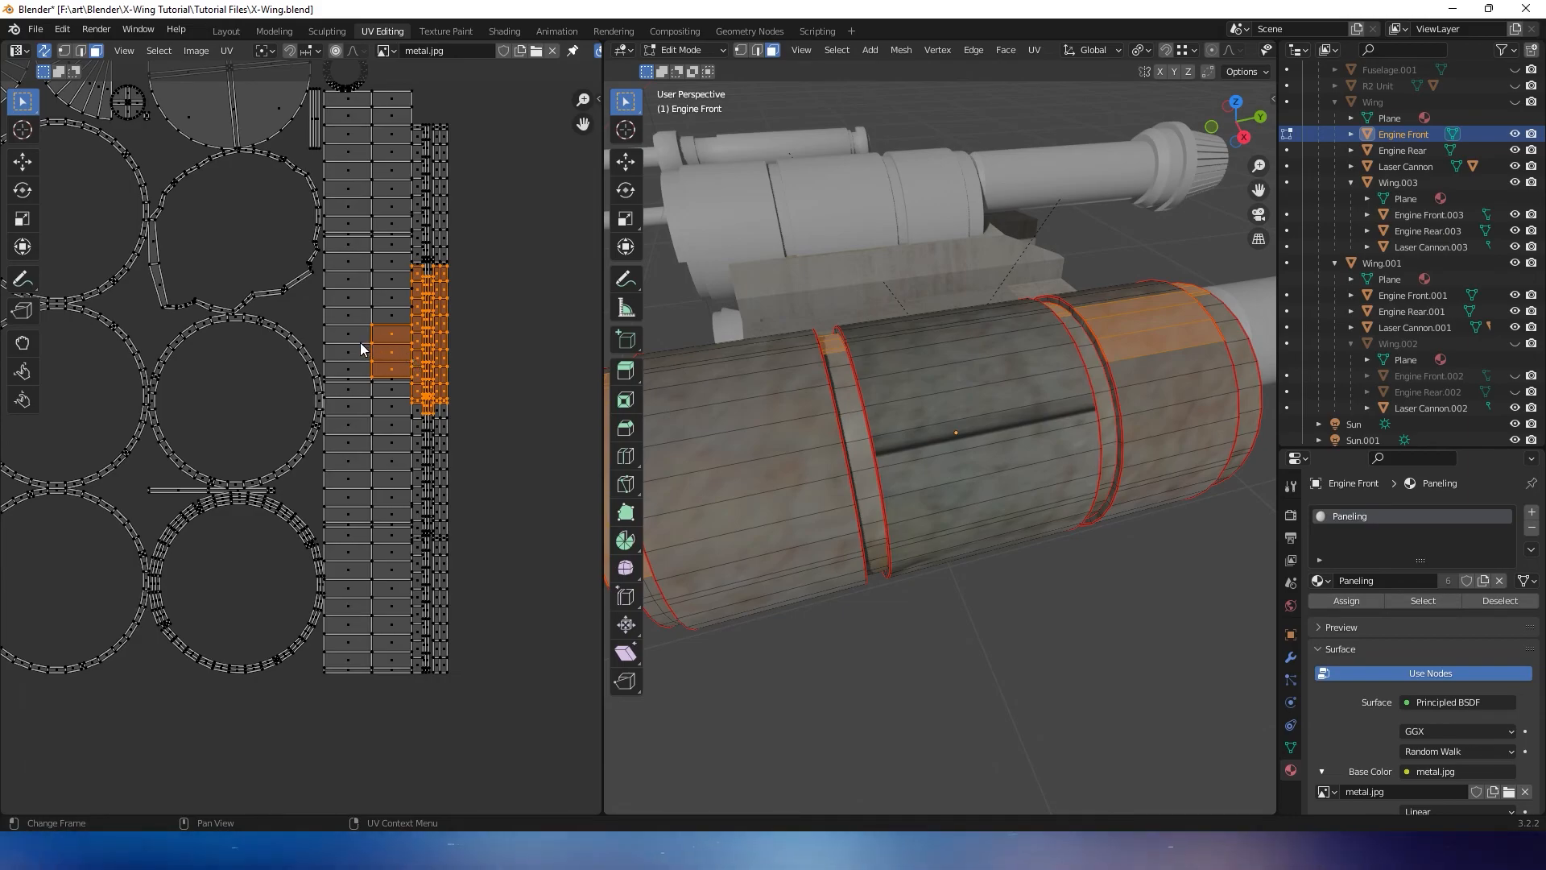
Extend the selection to every complete linked strip island along the UV layout's right edge
{"action": "scroll", "coordinate": [832, 350], "scroll_direction": "down", "scroll_amount": 2}
{"action": "middle_click_drag", "start_coordinate": [832, 413], "coordinate": [855, 365]}
{"action": "middle_click_drag", "start_coordinate": [954, 383], "coordinate": [834, 412]}
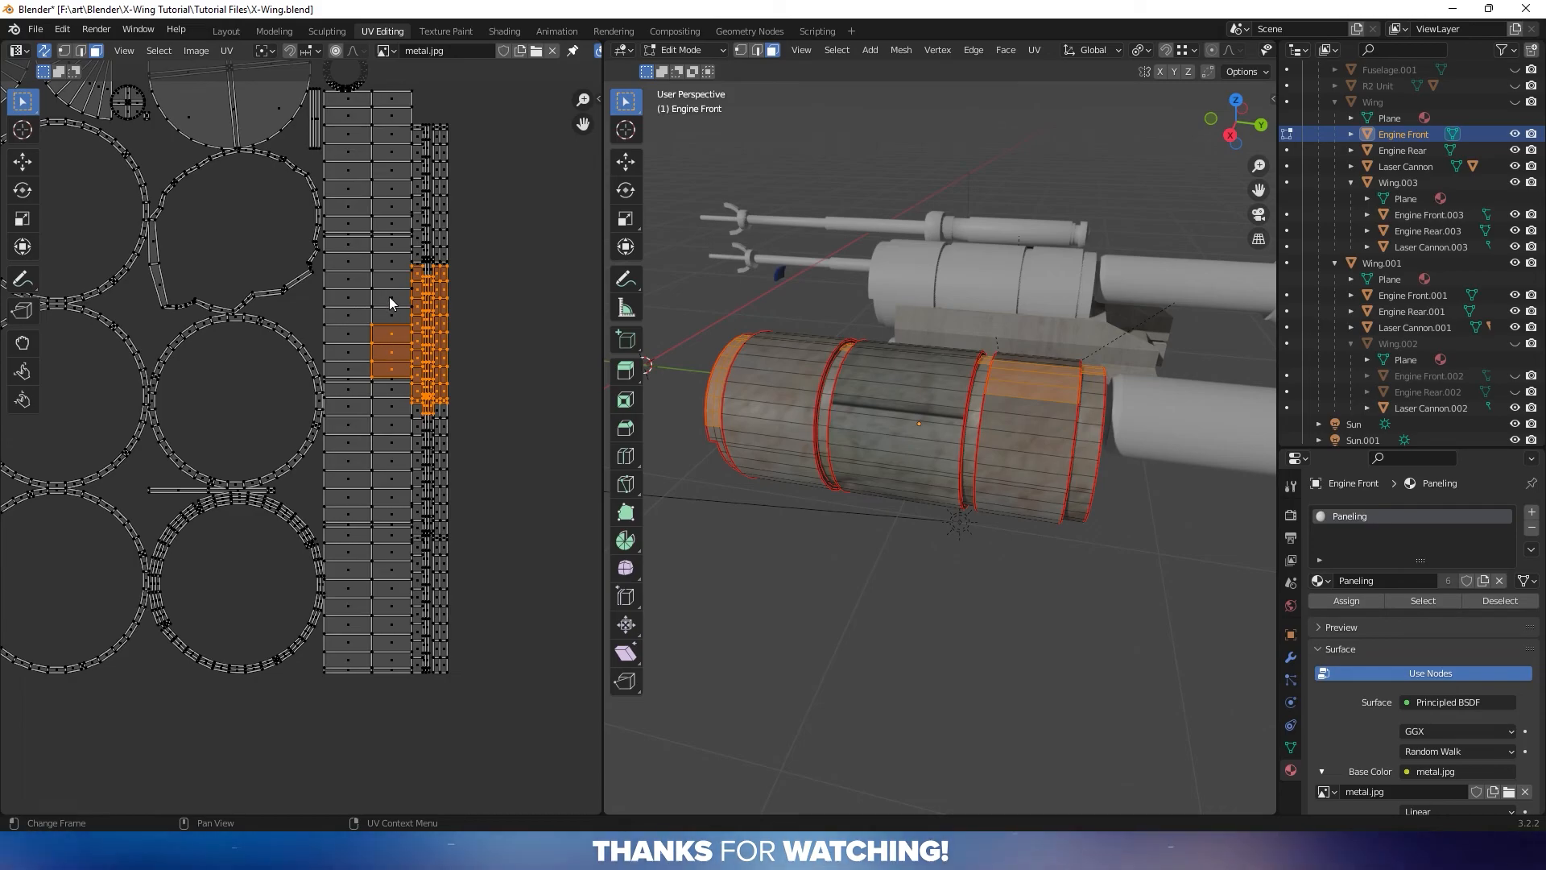
{"action": "key", "text": "l"}
{"action": "key", "text": "l"}
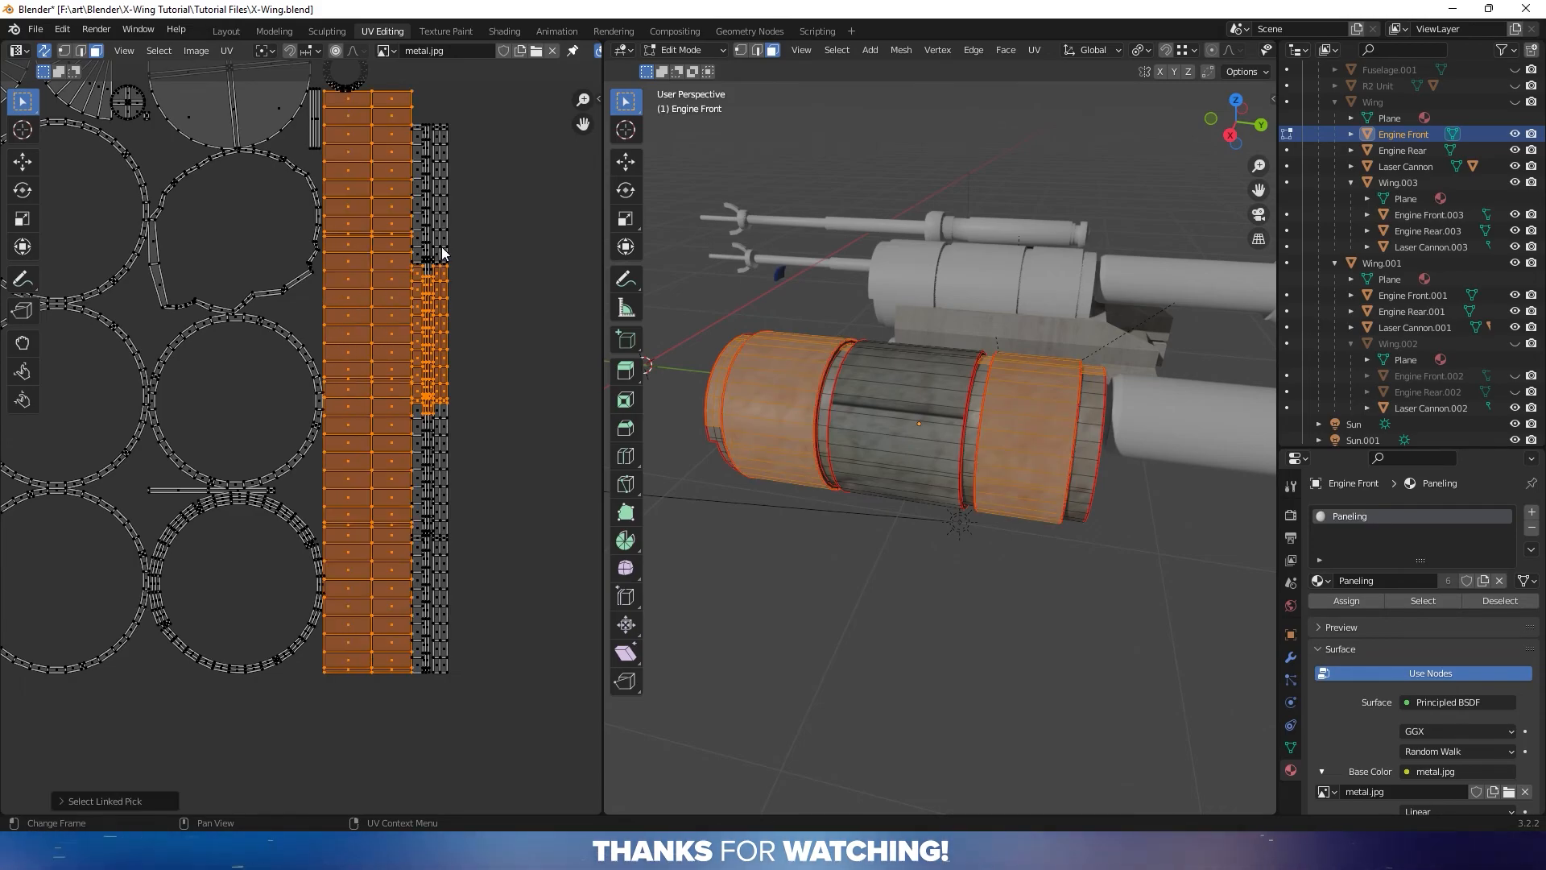
{"action": "key", "text": "l"}
{"action": "key", "text": "l"}
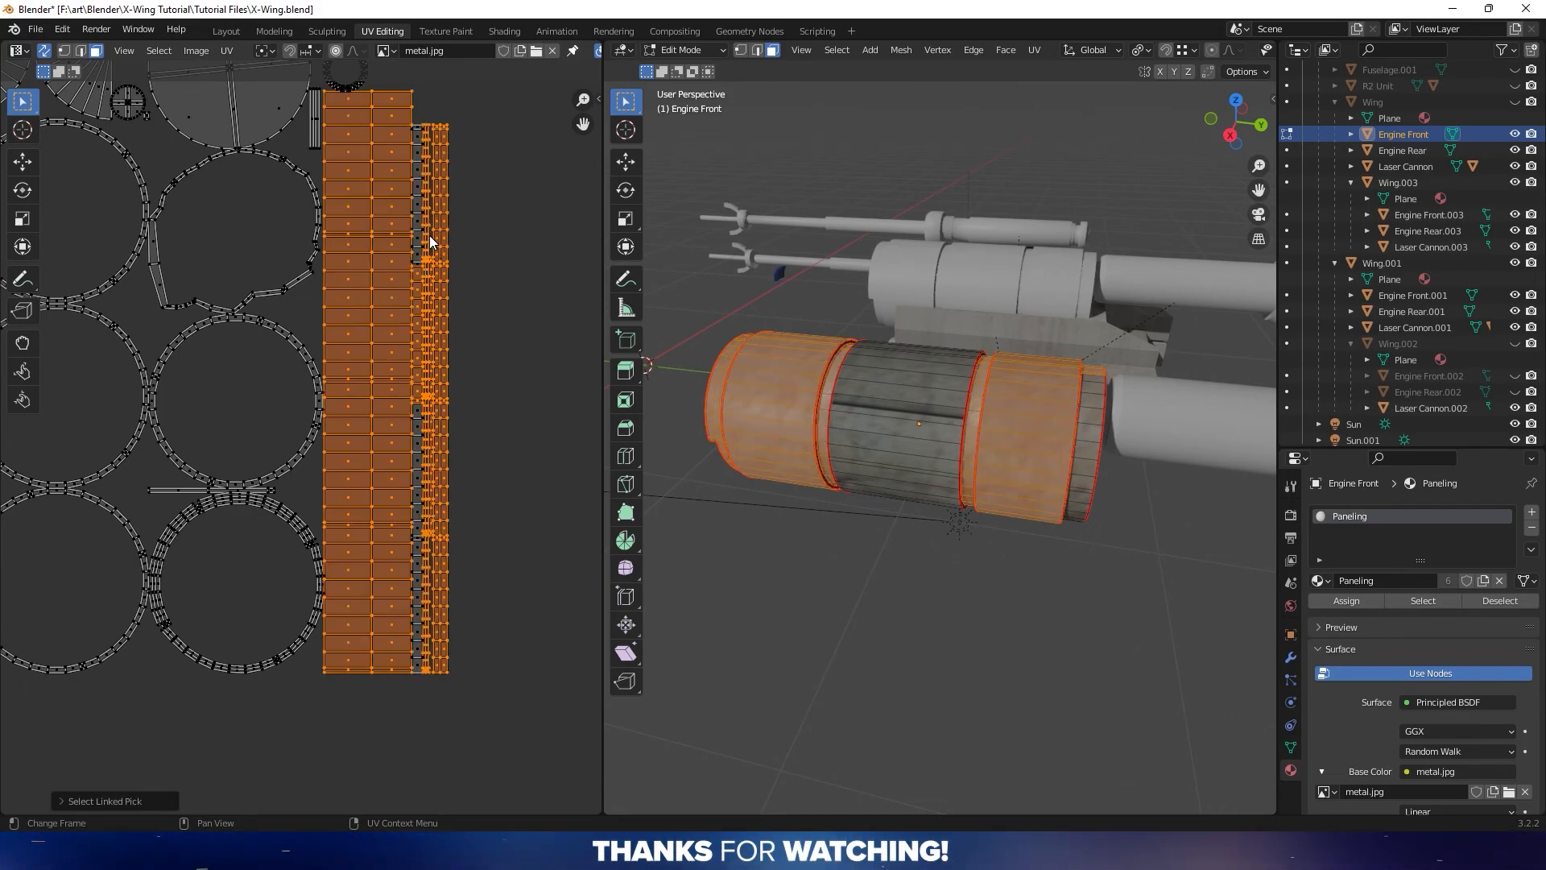
{"action": "scroll", "coordinate": [405, 210], "scroll_direction": "up", "scroll_amount": 2}
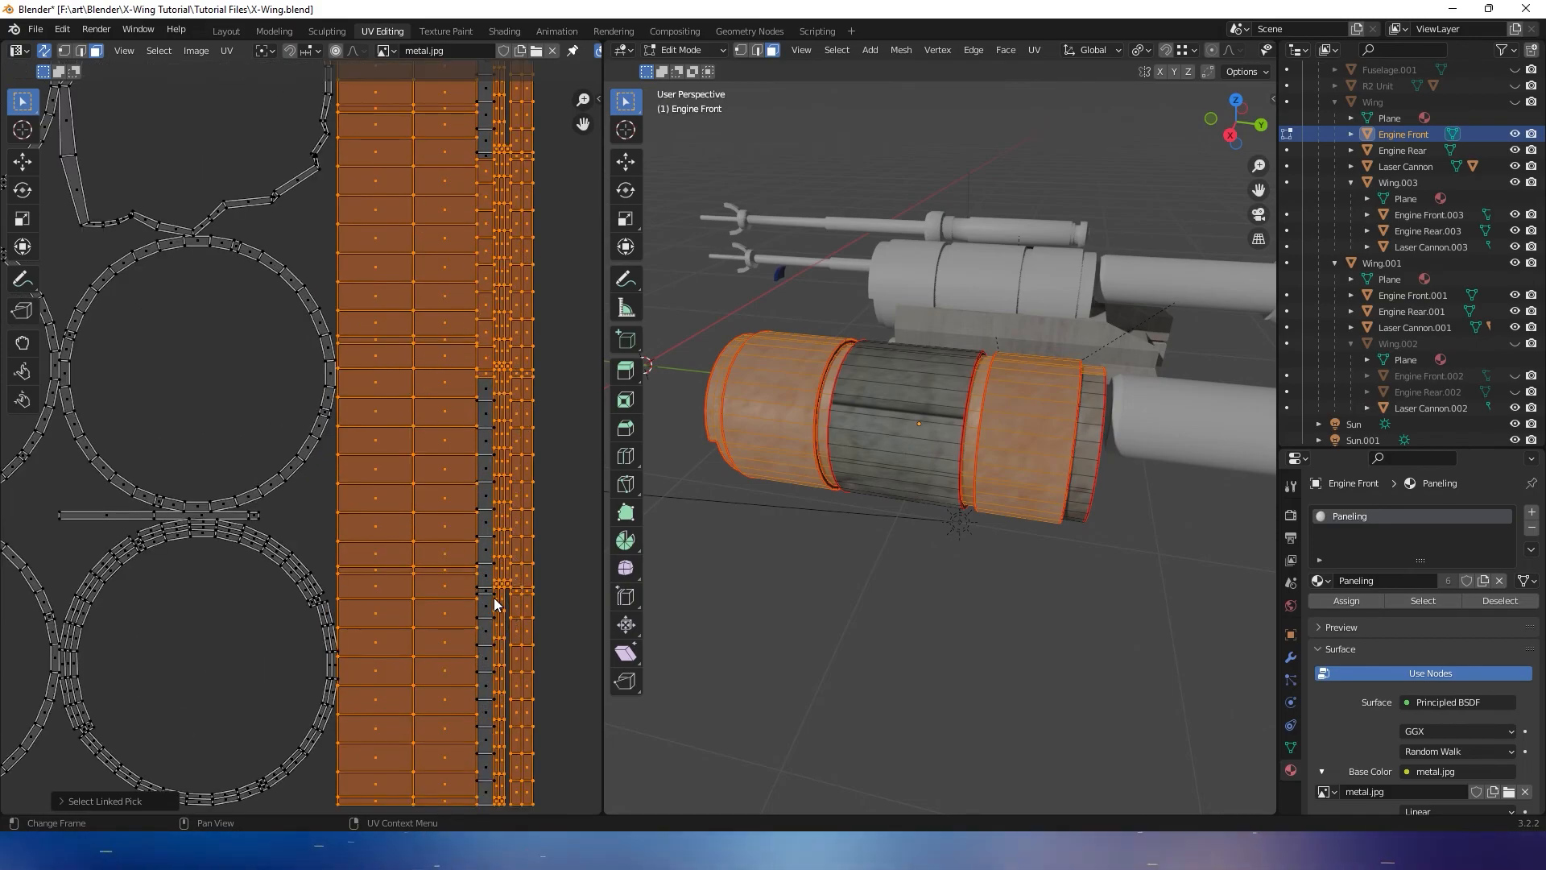
{"action": "key", "text": "l"}
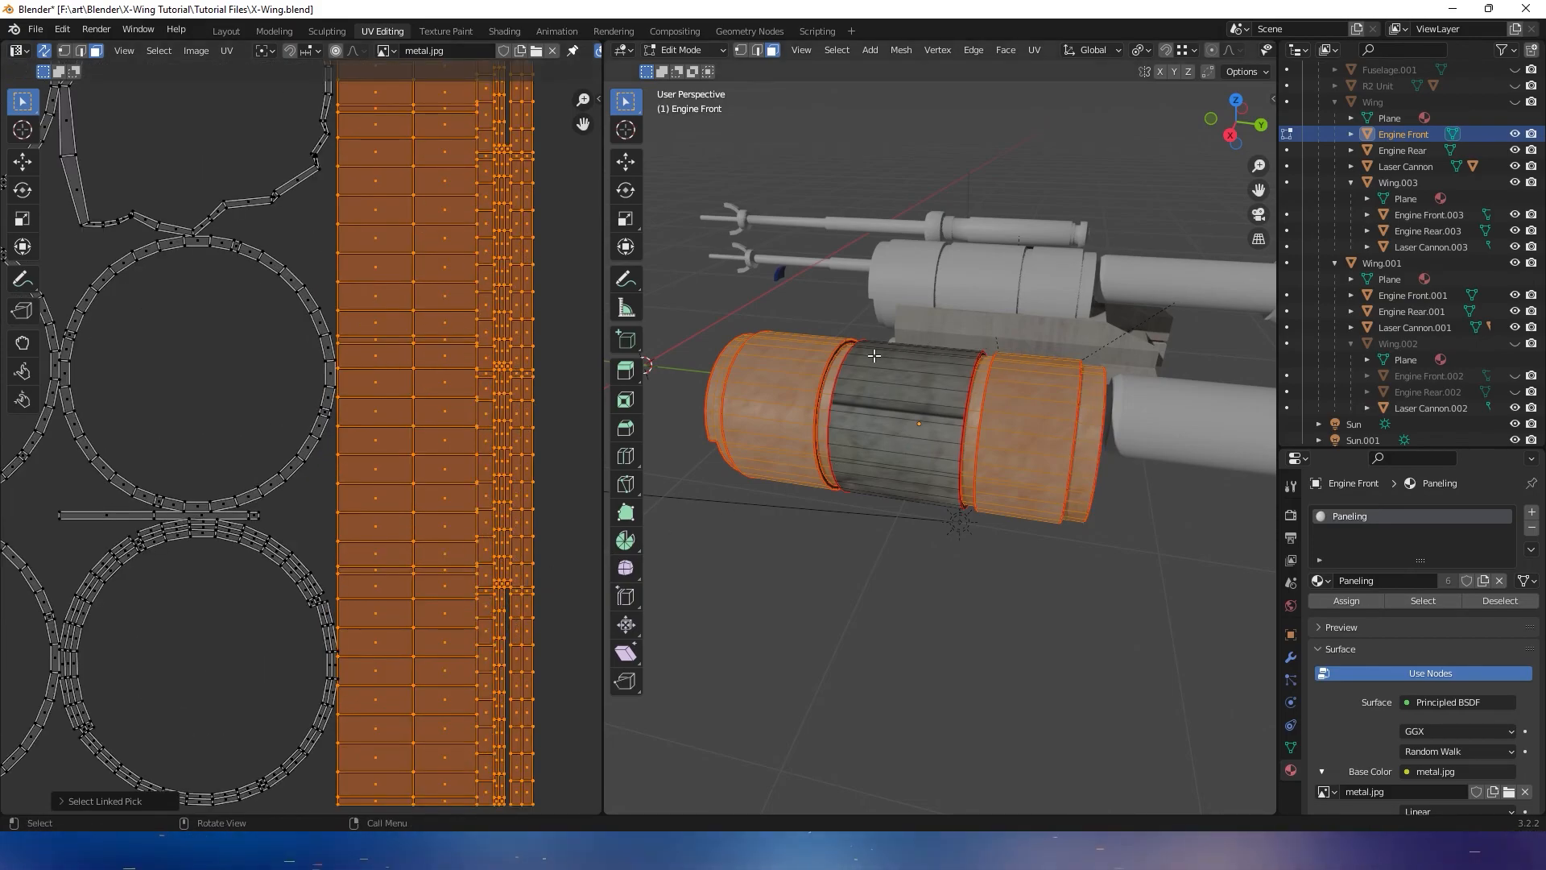
Add the entire linked strip island on the UV layout's left edge to the selection
{"action": "scroll", "coordinate": [897, 437], "scroll_direction": "down", "scroll_amount": 4}
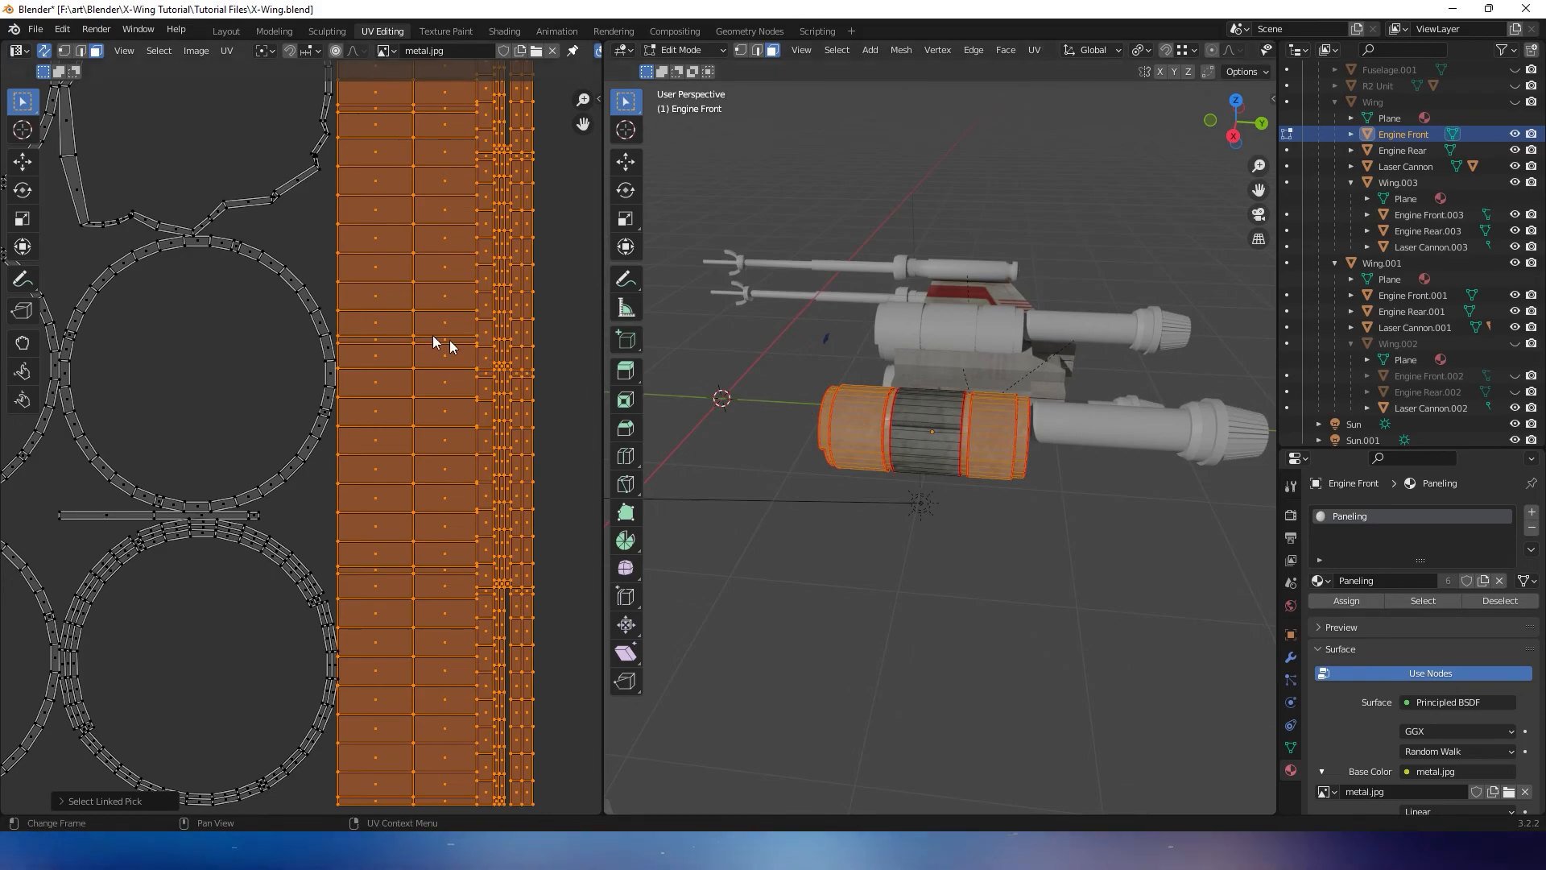
{"action": "scroll", "coordinate": [417, 332], "scroll_direction": "down", "scroll_amount": 4}
{"action": "middle_click_drag", "start_coordinate": [330, 285], "coordinate": [583, 300], "text": "shift"}
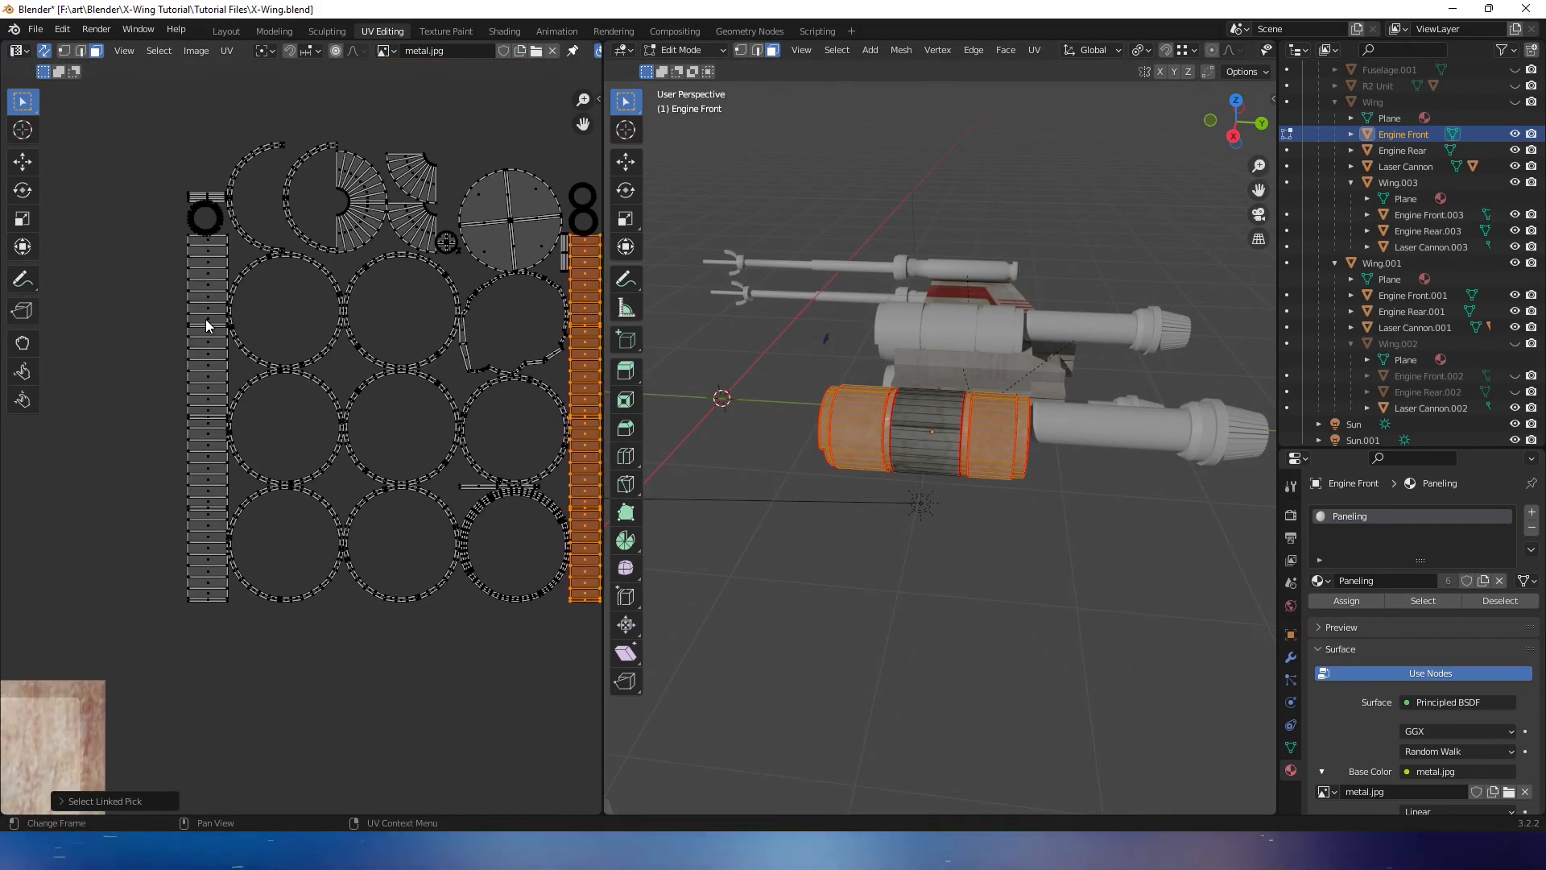
{"action": "key", "text": "l"}
Examine the engine's open rear and front intake for faces outside the selected outer shell
{"action": "middle_click_drag", "start_coordinate": [972, 374], "coordinate": [905, 557]}
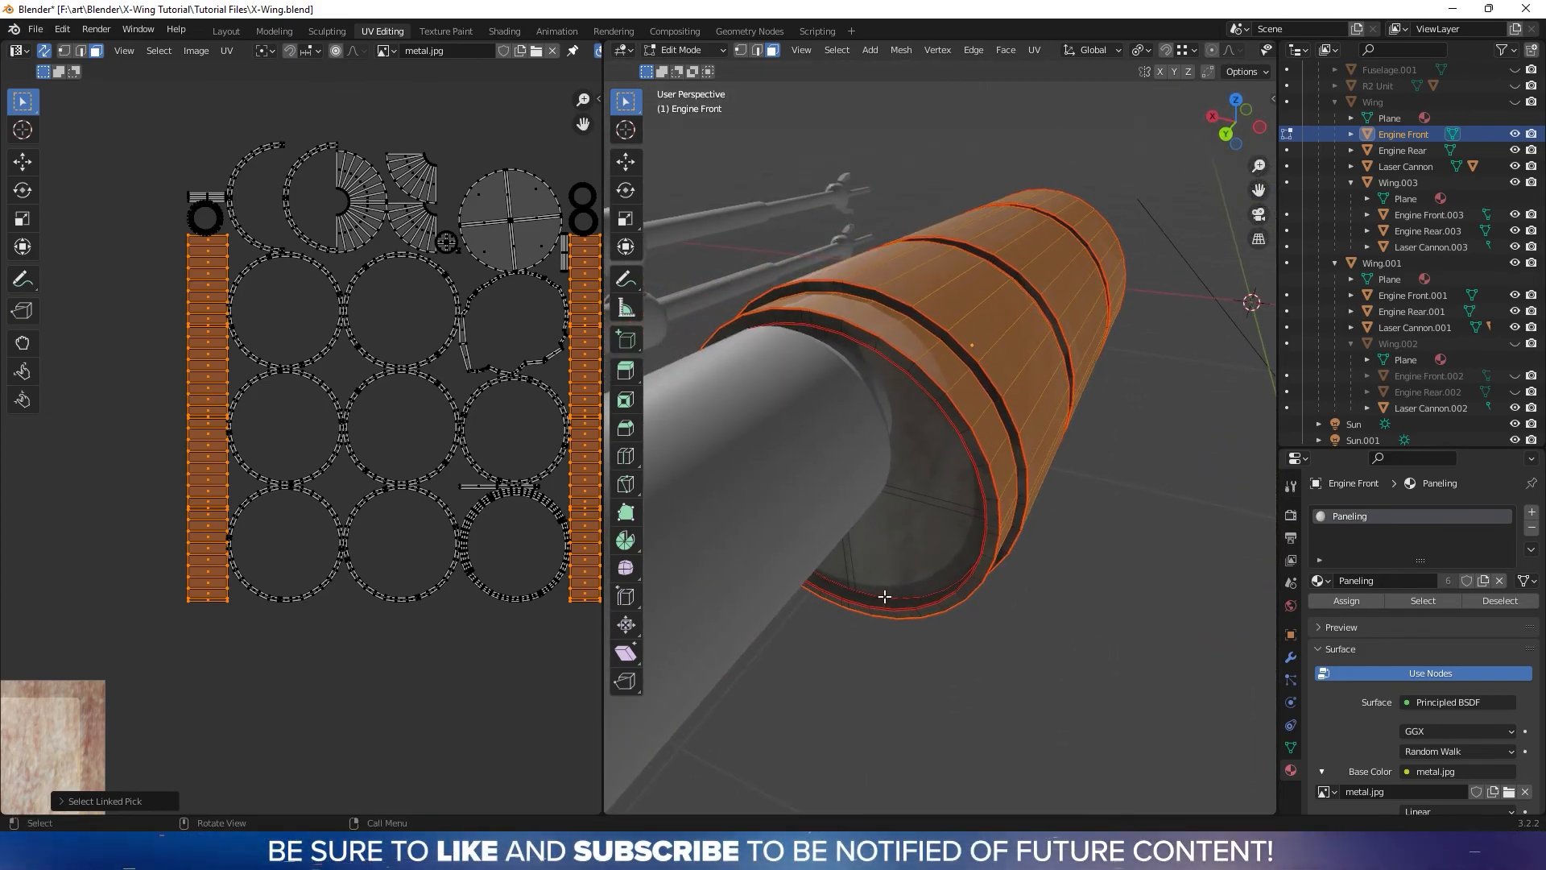
{"action": "middle_click_drag", "start_coordinate": [539, 335], "coordinate": [461, 360]}
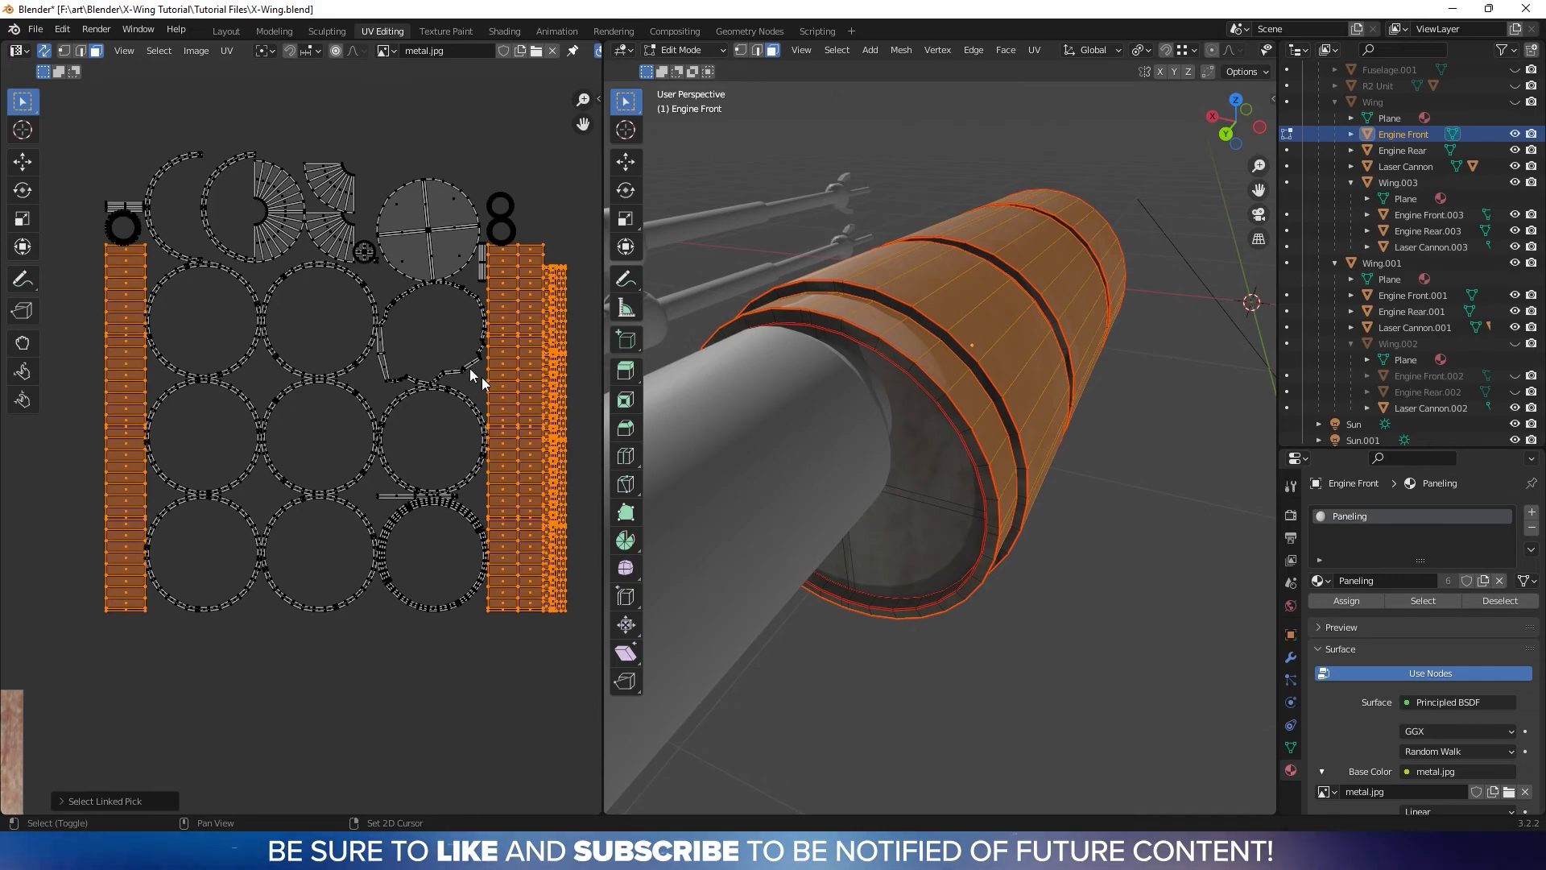
{"action": "middle_click_drag", "start_coordinate": [1005, 488], "coordinate": [905, 489]}
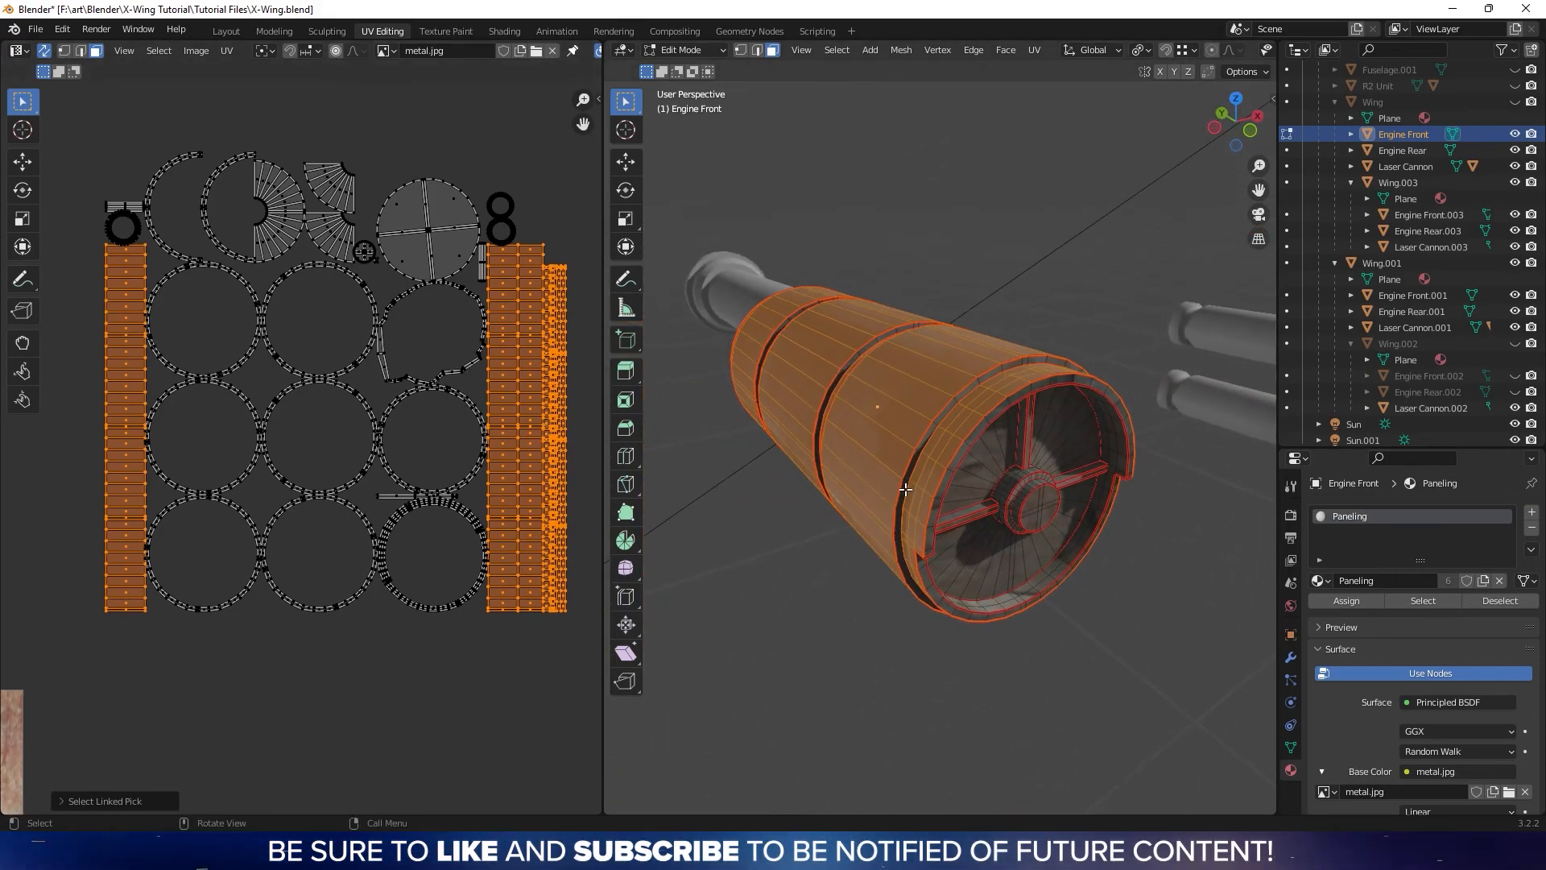
{"action": "middle_click_drag", "start_coordinate": [1081, 529], "coordinate": [984, 385], "text": "shift"}
{"action": "scroll", "coordinate": [1011, 484], "scroll_direction": "up", "scroll_amount": 3}
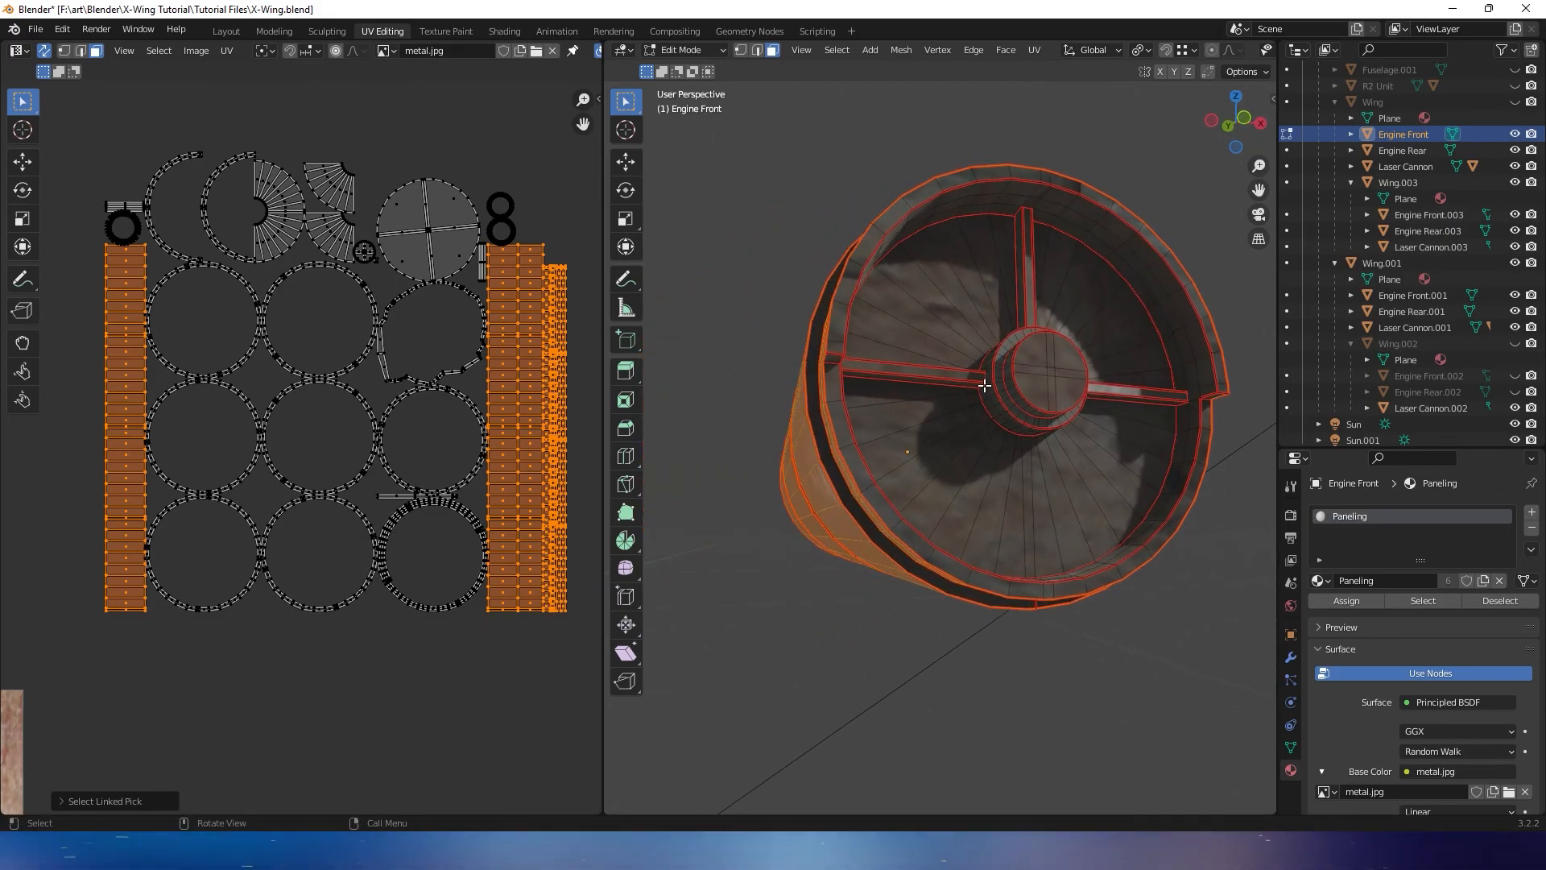
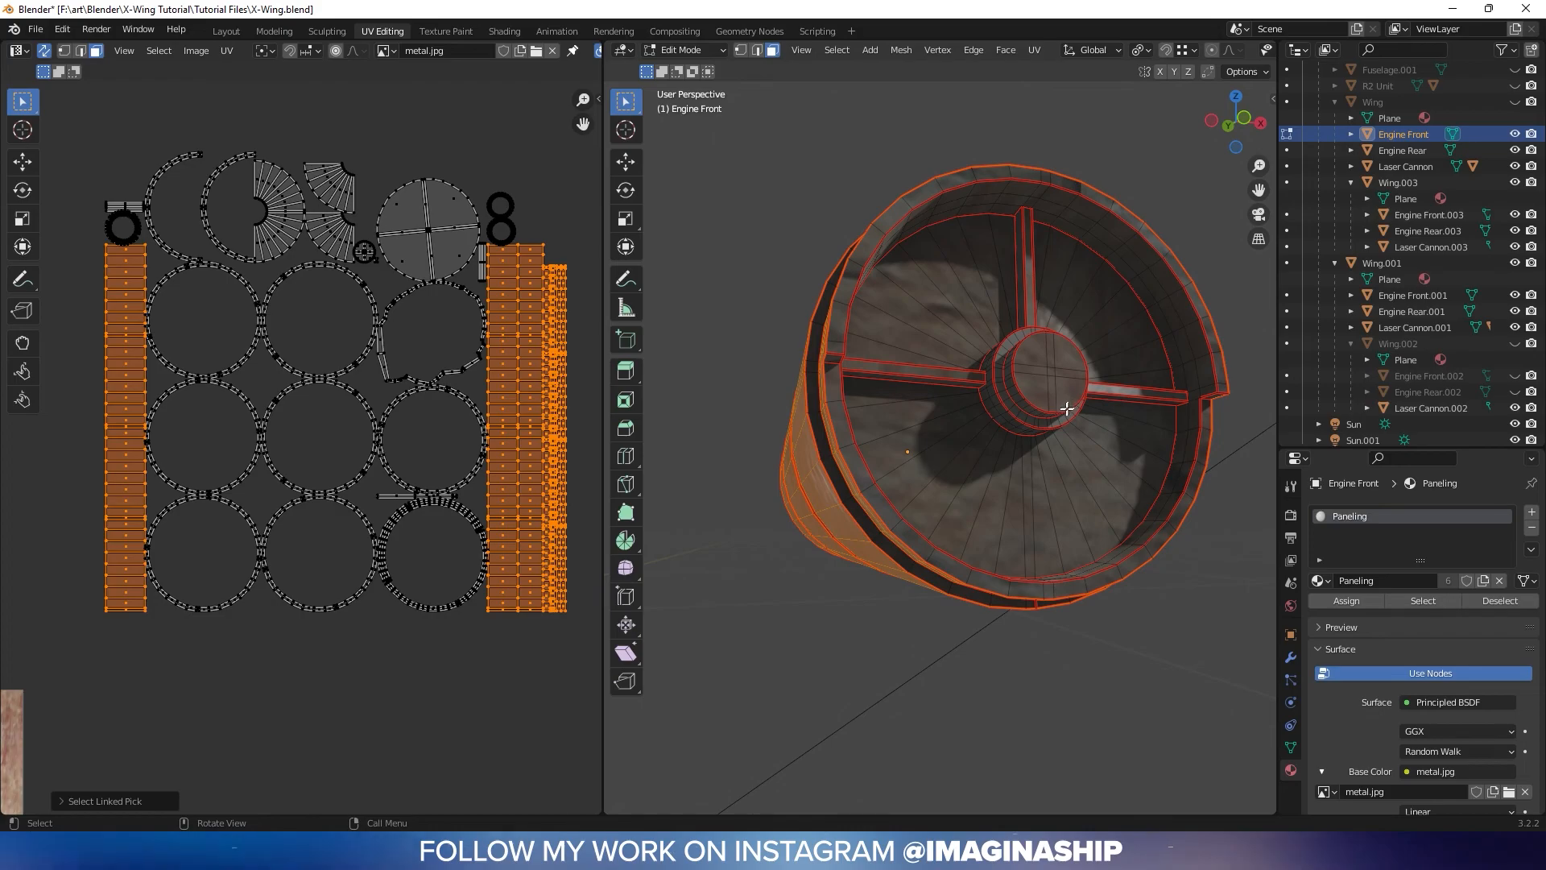
{"action": "middle_click_drag", "start_coordinate": [1060, 410], "coordinate": [1013, 400]}
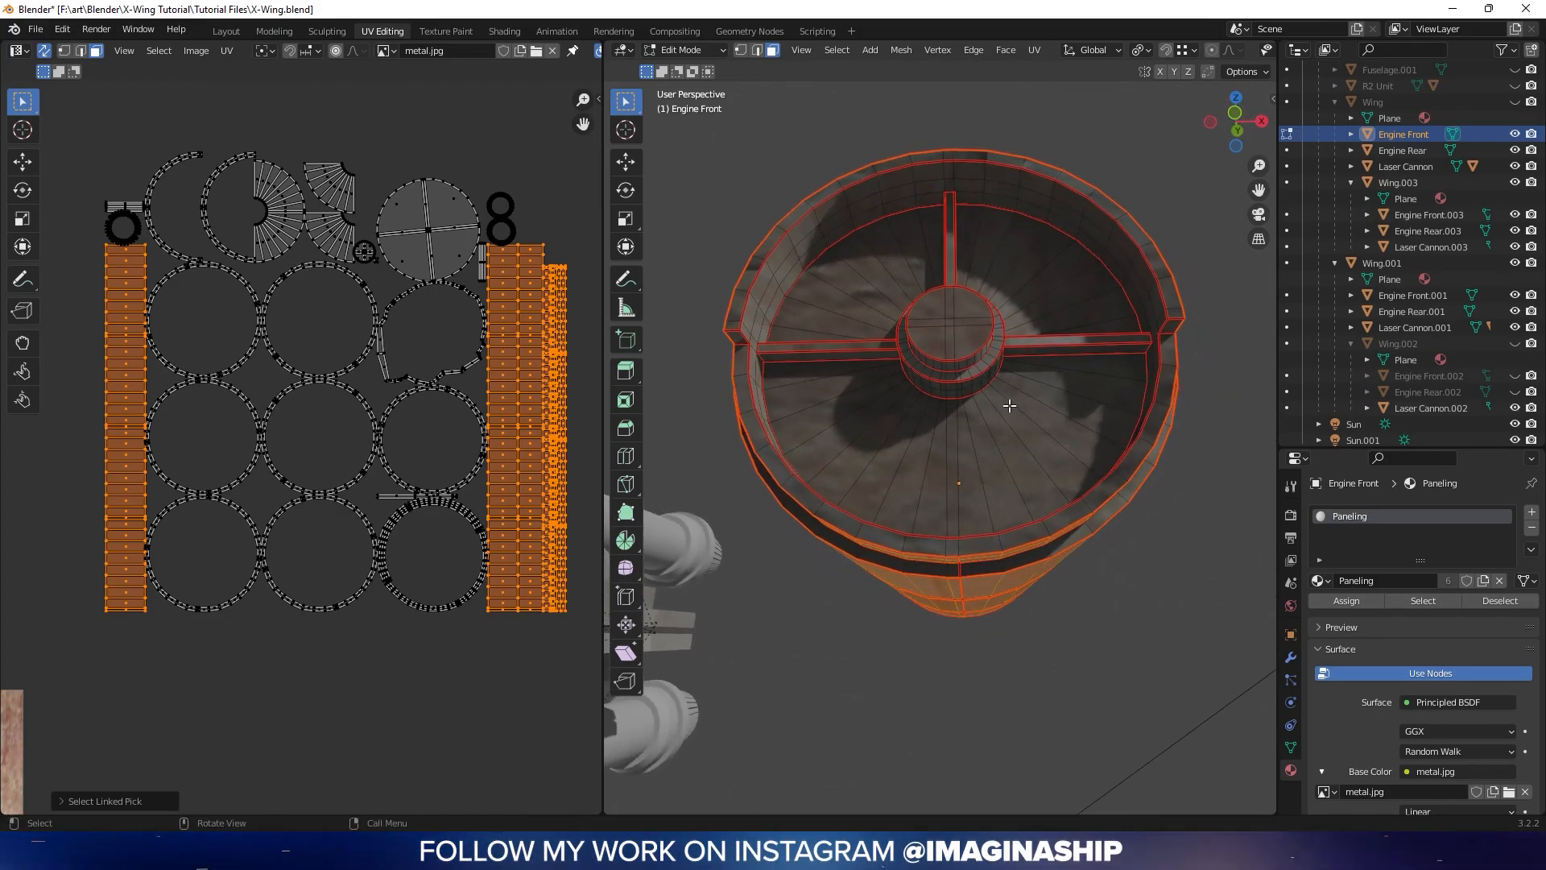
{"action": "middle_click_drag", "start_coordinate": [998, 457], "coordinate": [1025, 471]}
{"action": "scroll", "coordinate": [1025, 471], "scroll_direction": "down", "scroll_amount": 6}
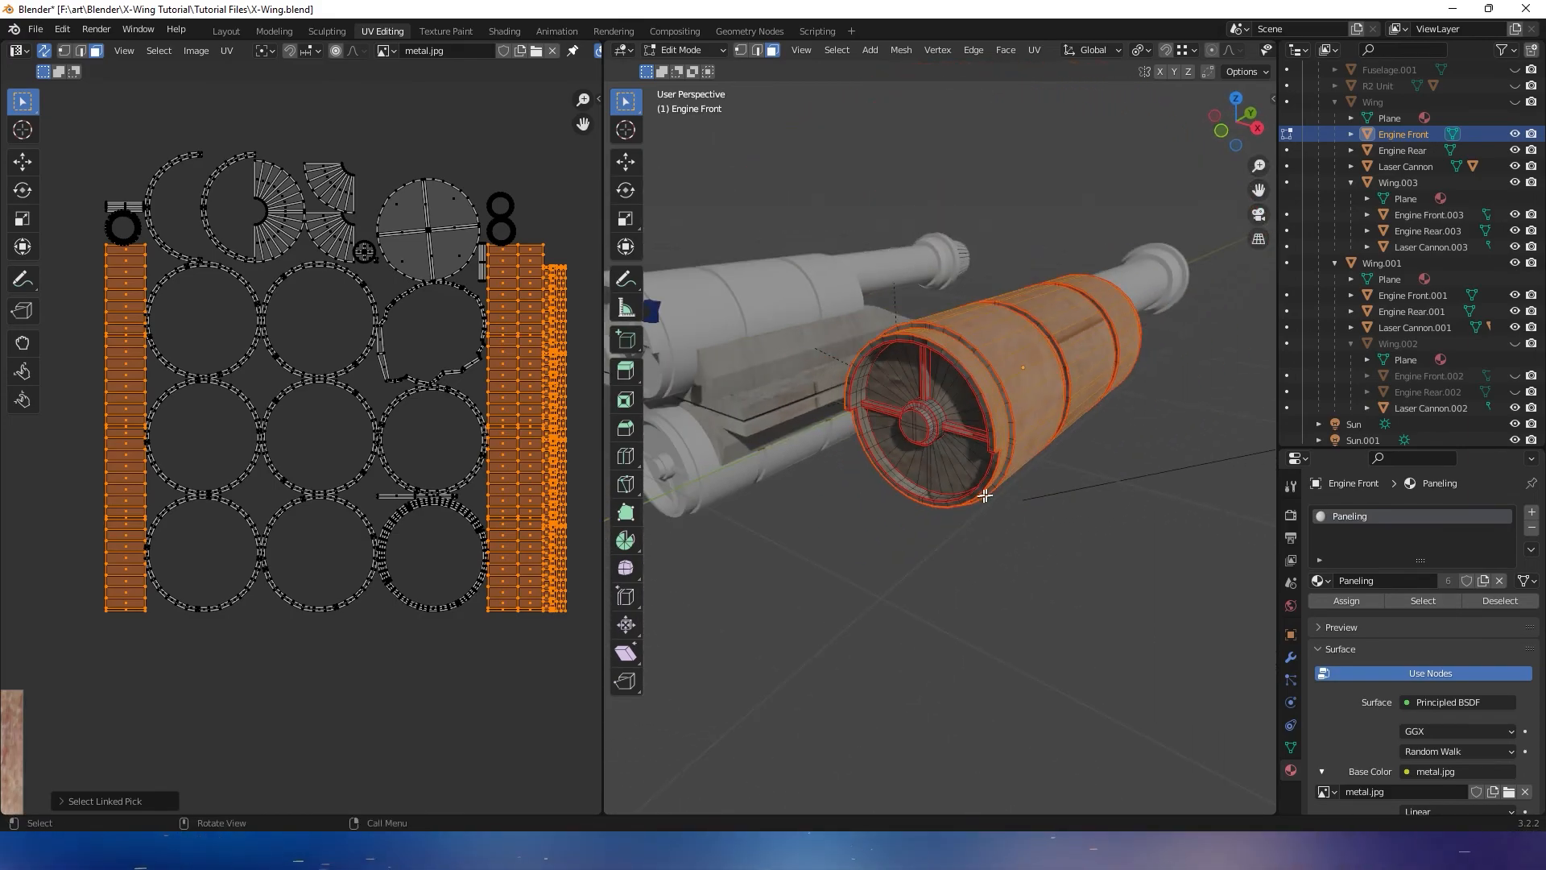
Move the selected strip islands down, clear of the ring islands
{"action": "scroll", "coordinate": [366, 539], "scroll_direction": "down", "scroll_amount": 4}
{"action": "middle_click_drag", "start_coordinate": [414, 443], "coordinate": [454, 359]}
{"action": "key", "text": "g"}
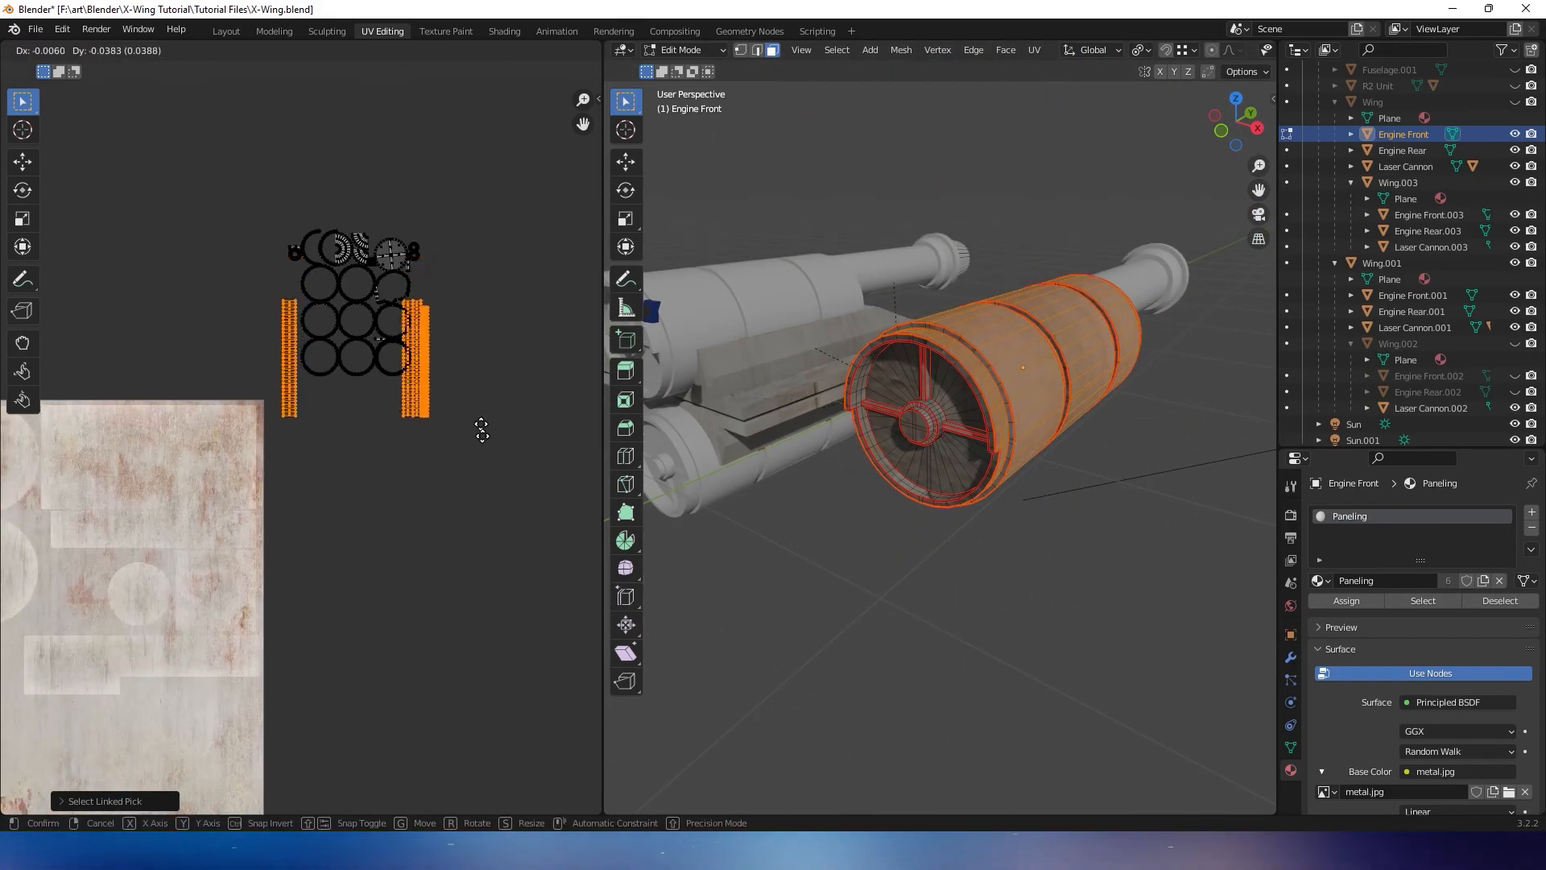
{"action": "left_click", "coordinate": [499, 570]}
Select only the right-hand group of strips and move it along X until it sits beside the left strip
{"action": "scroll", "coordinate": [499, 571], "scroll_direction": "up", "scroll_amount": 2}
{"action": "scroll", "coordinate": [499, 570], "scroll_direction": "up", "scroll_amount": 1}
{"action": "middle_click_drag", "start_coordinate": [518, 424], "coordinate": [439, 400]}
{"action": "left_click_drag", "start_coordinate": [431, 430], "coordinate": [582, 709]}
{"action": "key", "text": "g"}
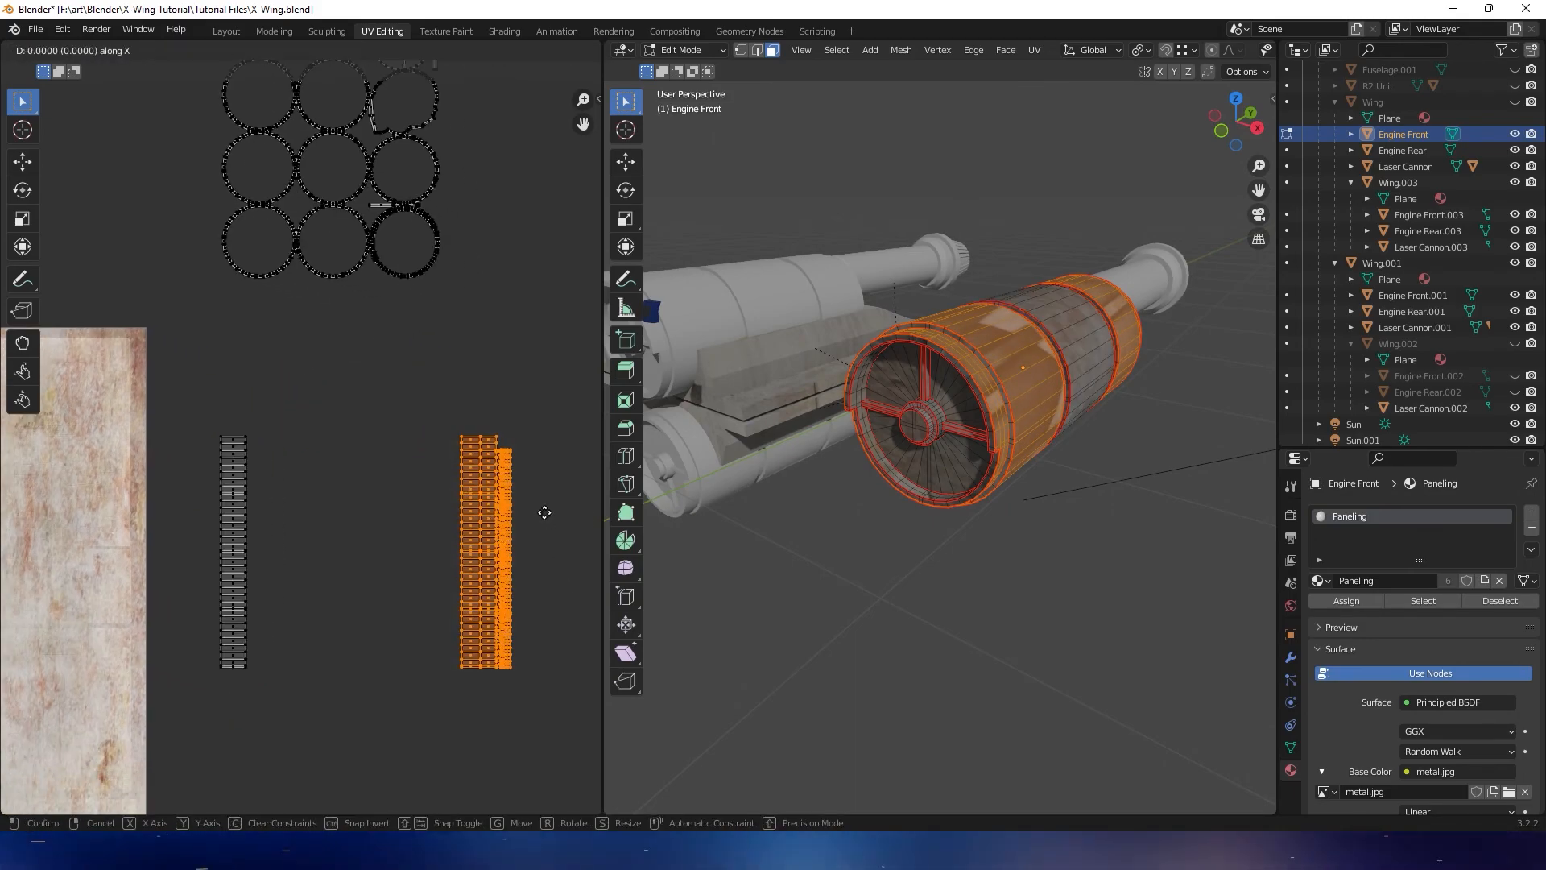
{"action": "key", "text": "x"}
{"action": "left_click", "coordinate": [334, 533]}
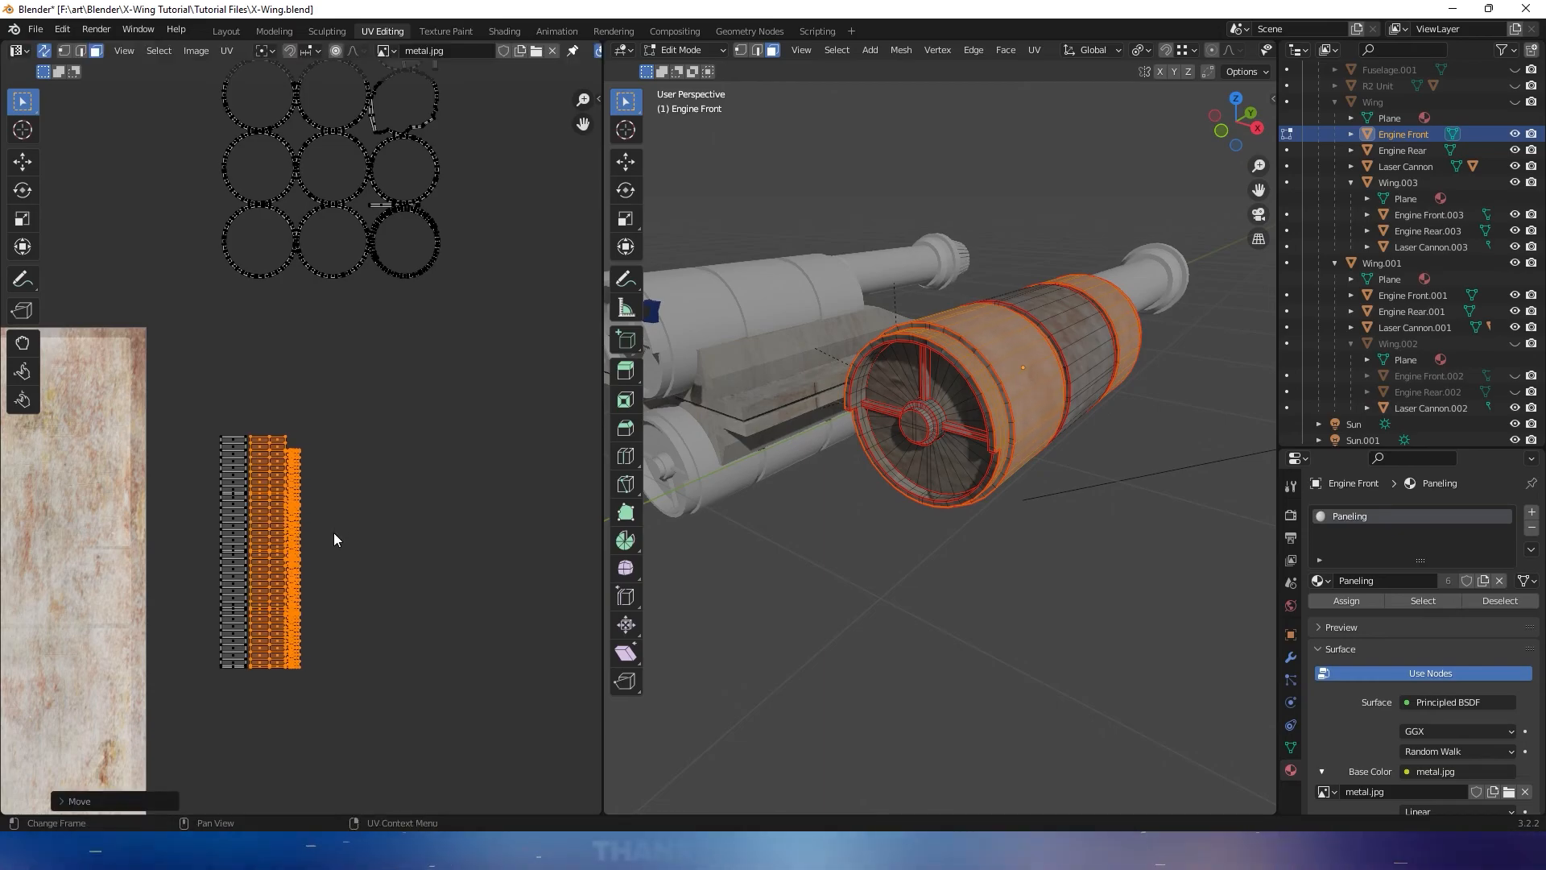
Select all the gathered strip islands and move them onto the pale panel in the texture's upper right area
{"action": "middle_click_drag", "start_coordinate": [333, 533], "coordinate": [552, 465]}
{"action": "left_click_drag", "start_coordinate": [544, 398], "coordinate": [366, 700]}
{"action": "middle_click_drag", "start_coordinate": [462, 521], "coordinate": [622, 538]}
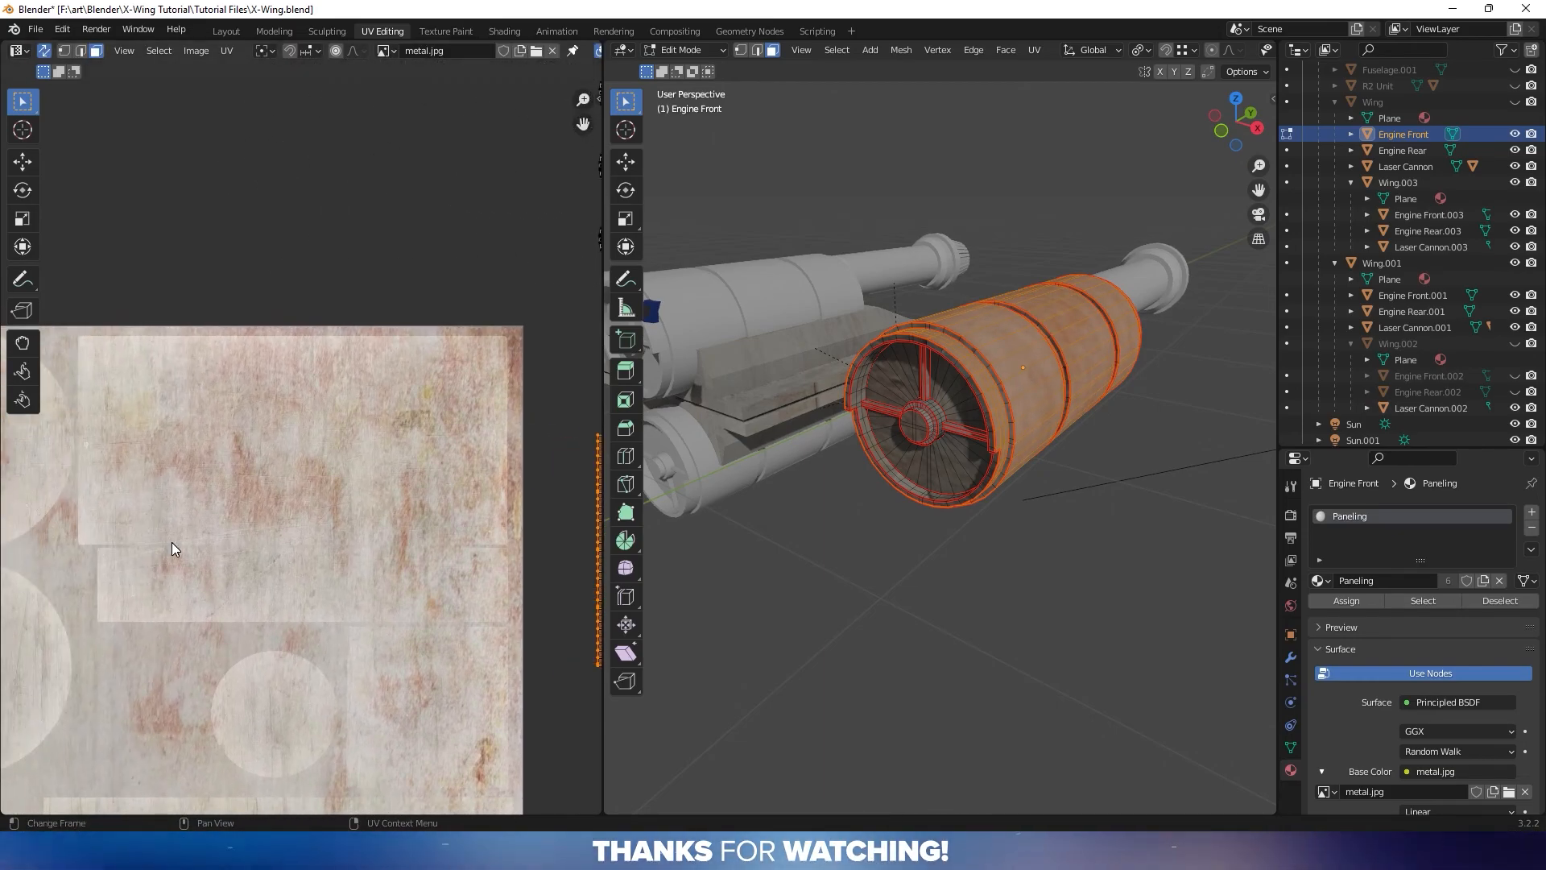
{"action": "key", "text": "g"}
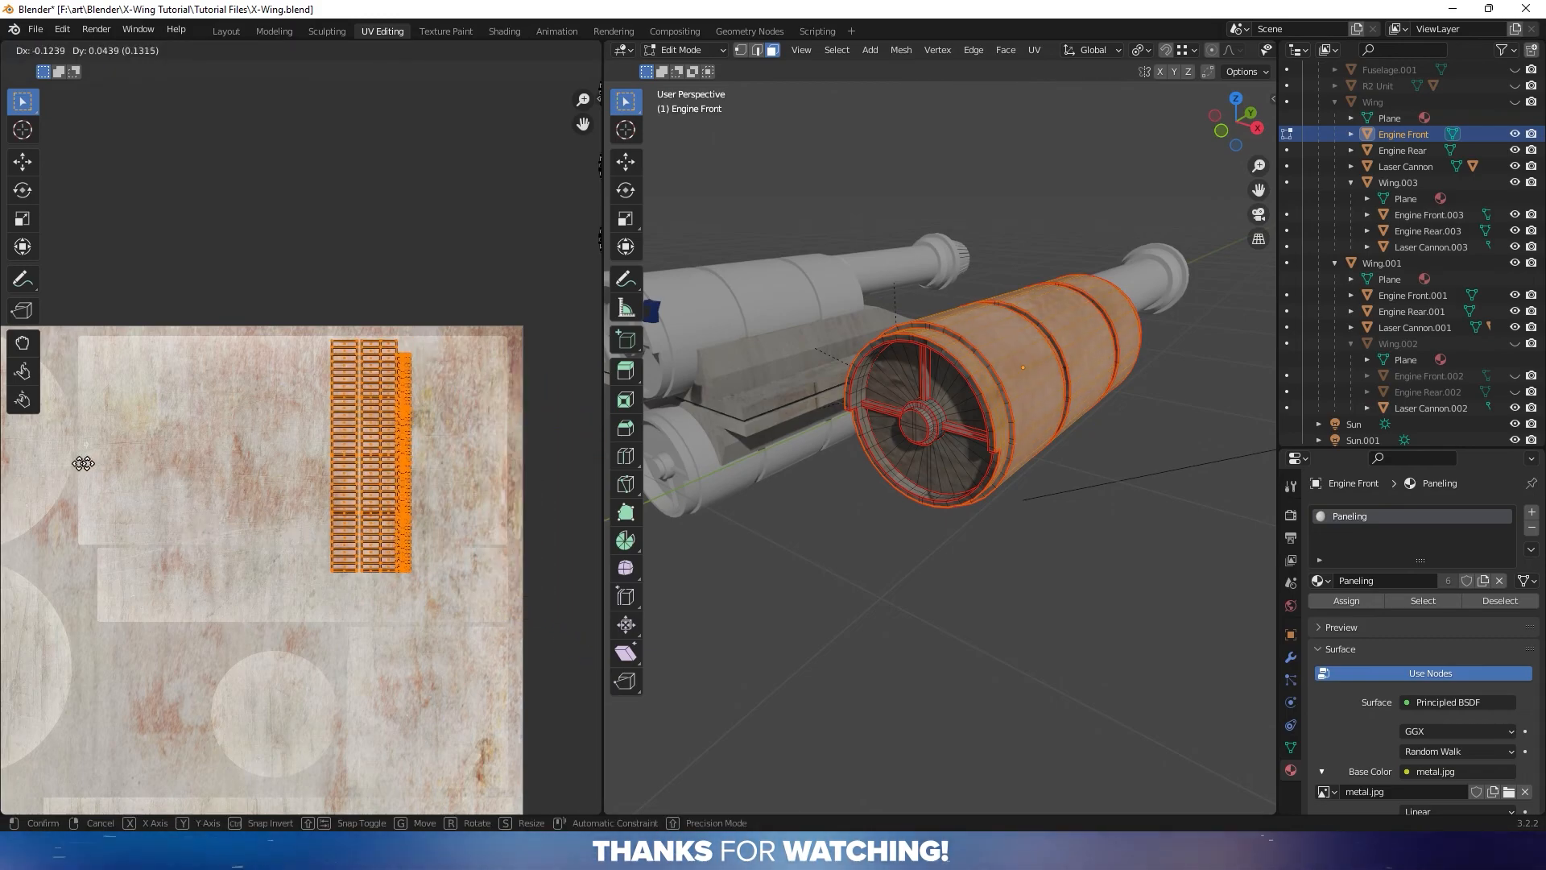
{"action": "left_click", "coordinate": [17, 475]}
Turn the strips a quarter turn to lie horizontally, enlarge them to the pale panel's width, and align them with its upper edge
{"action": "key", "text": "r"}
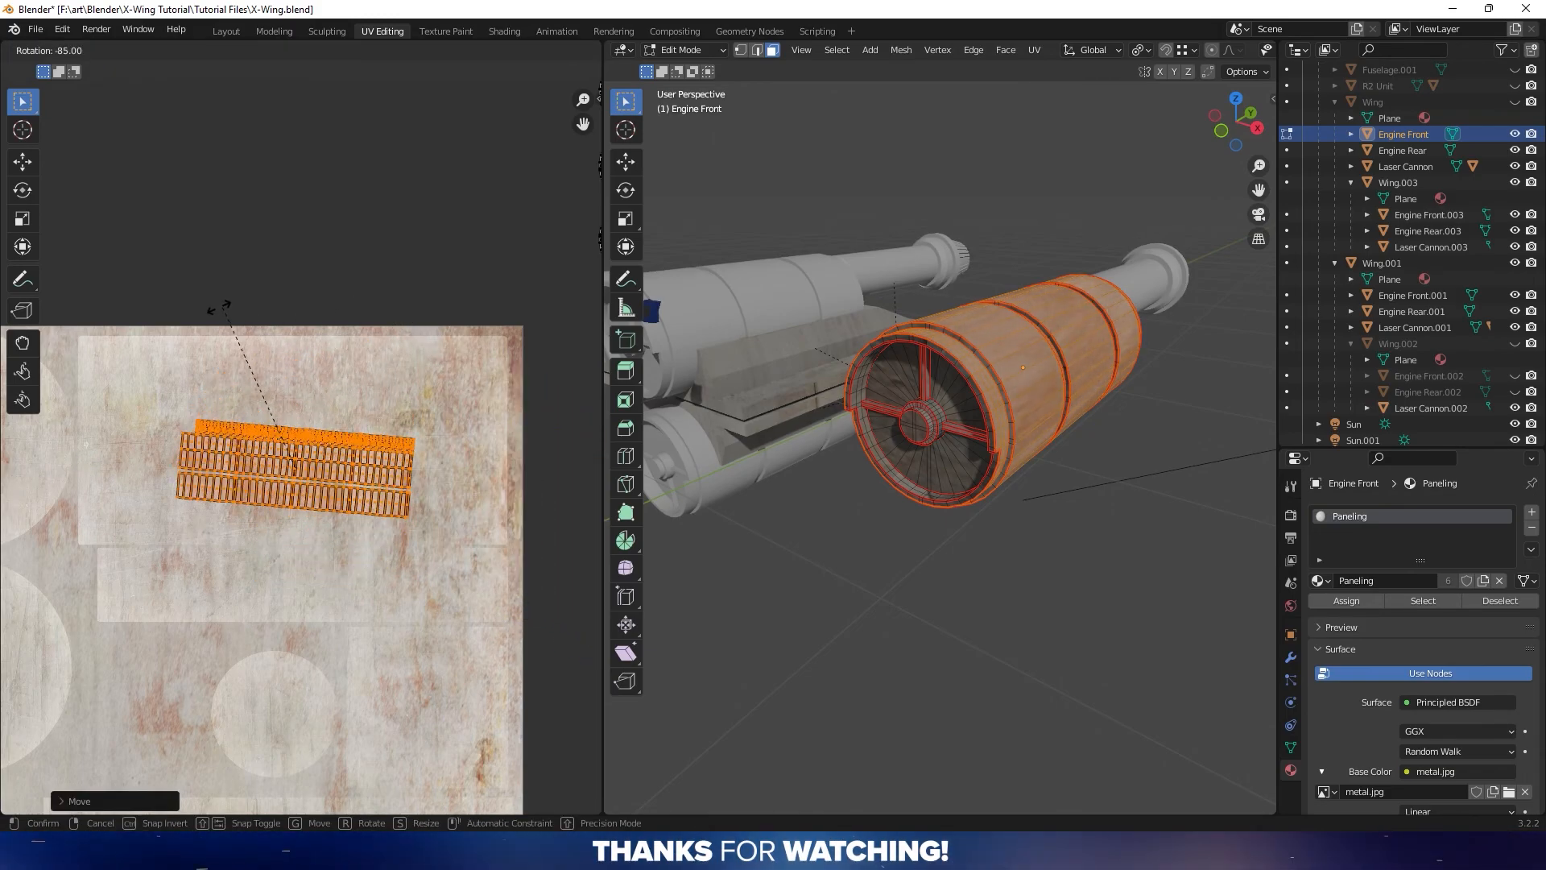
{"action": "left_click", "coordinate": [239, 327]}
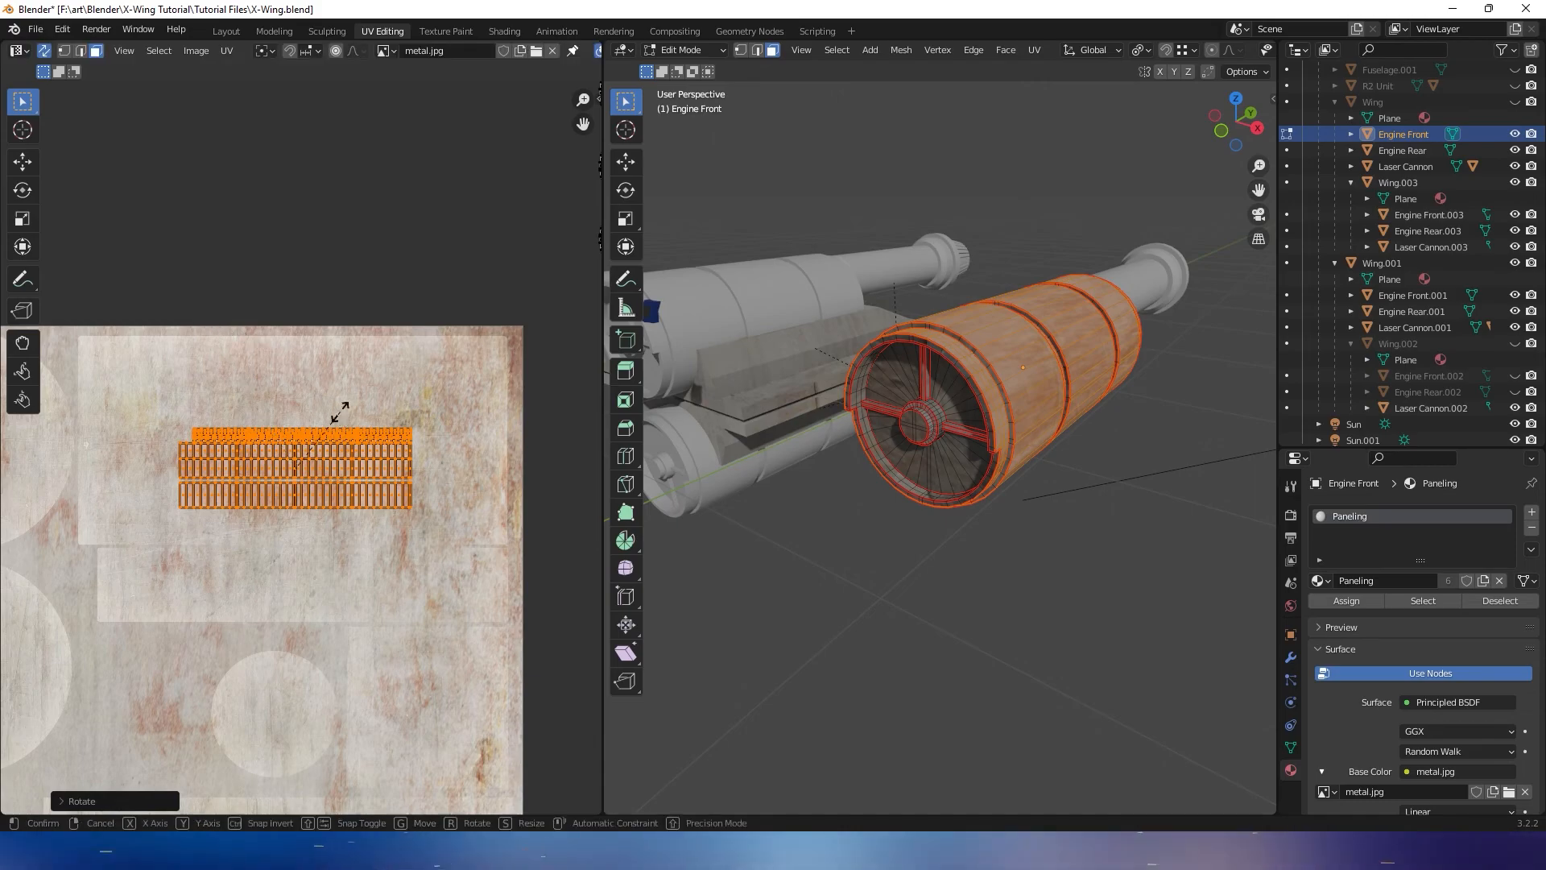
{"action": "key", "text": "s"}
{"action": "left_click", "coordinate": [403, 390]}
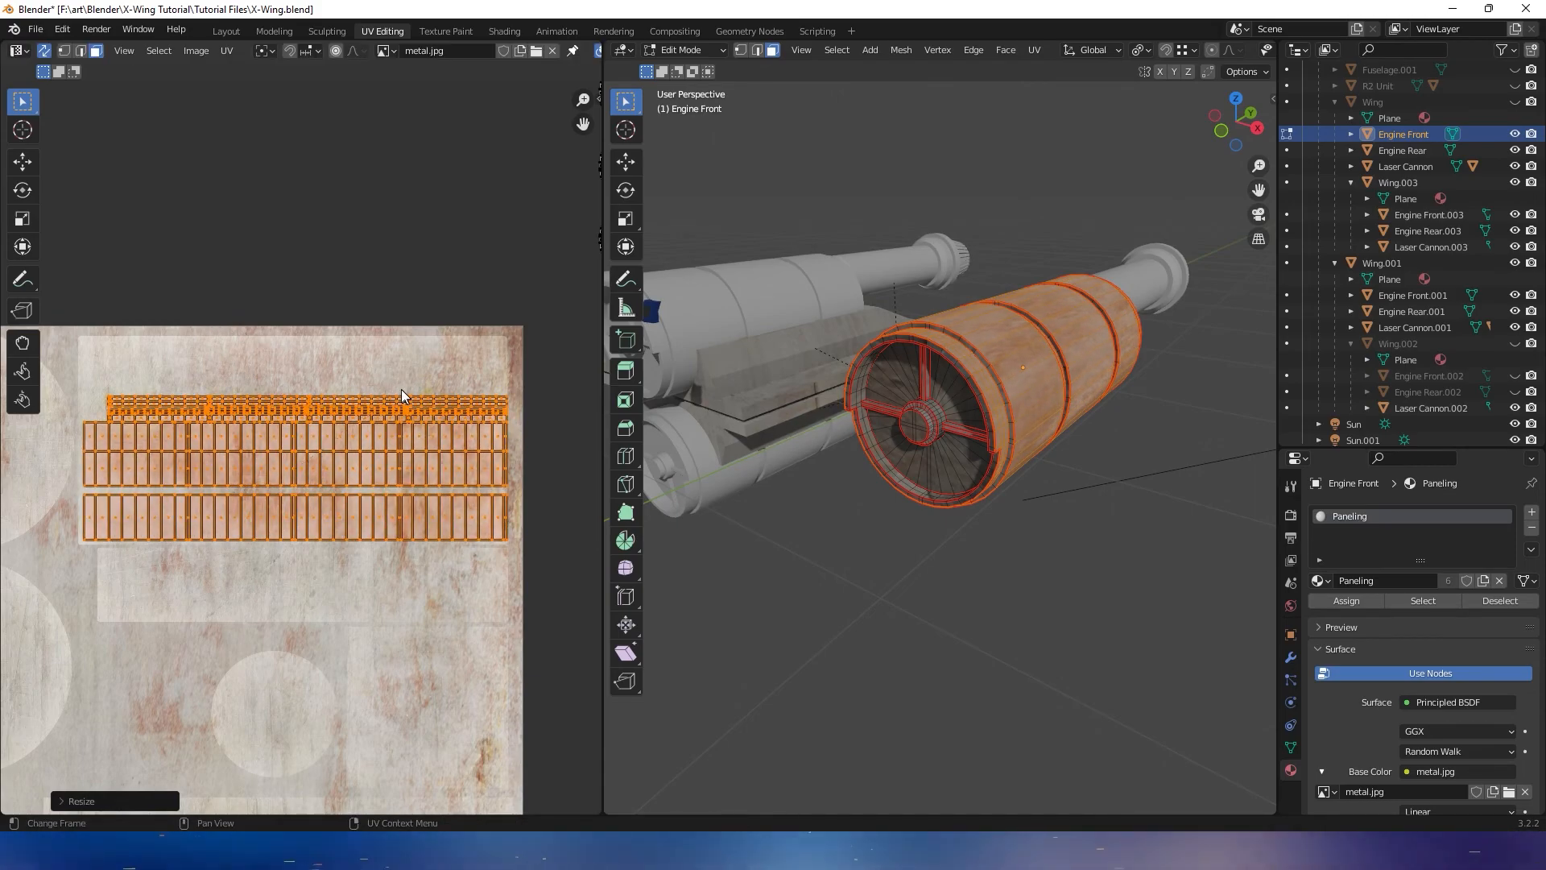
{"action": "key", "text": "g"}
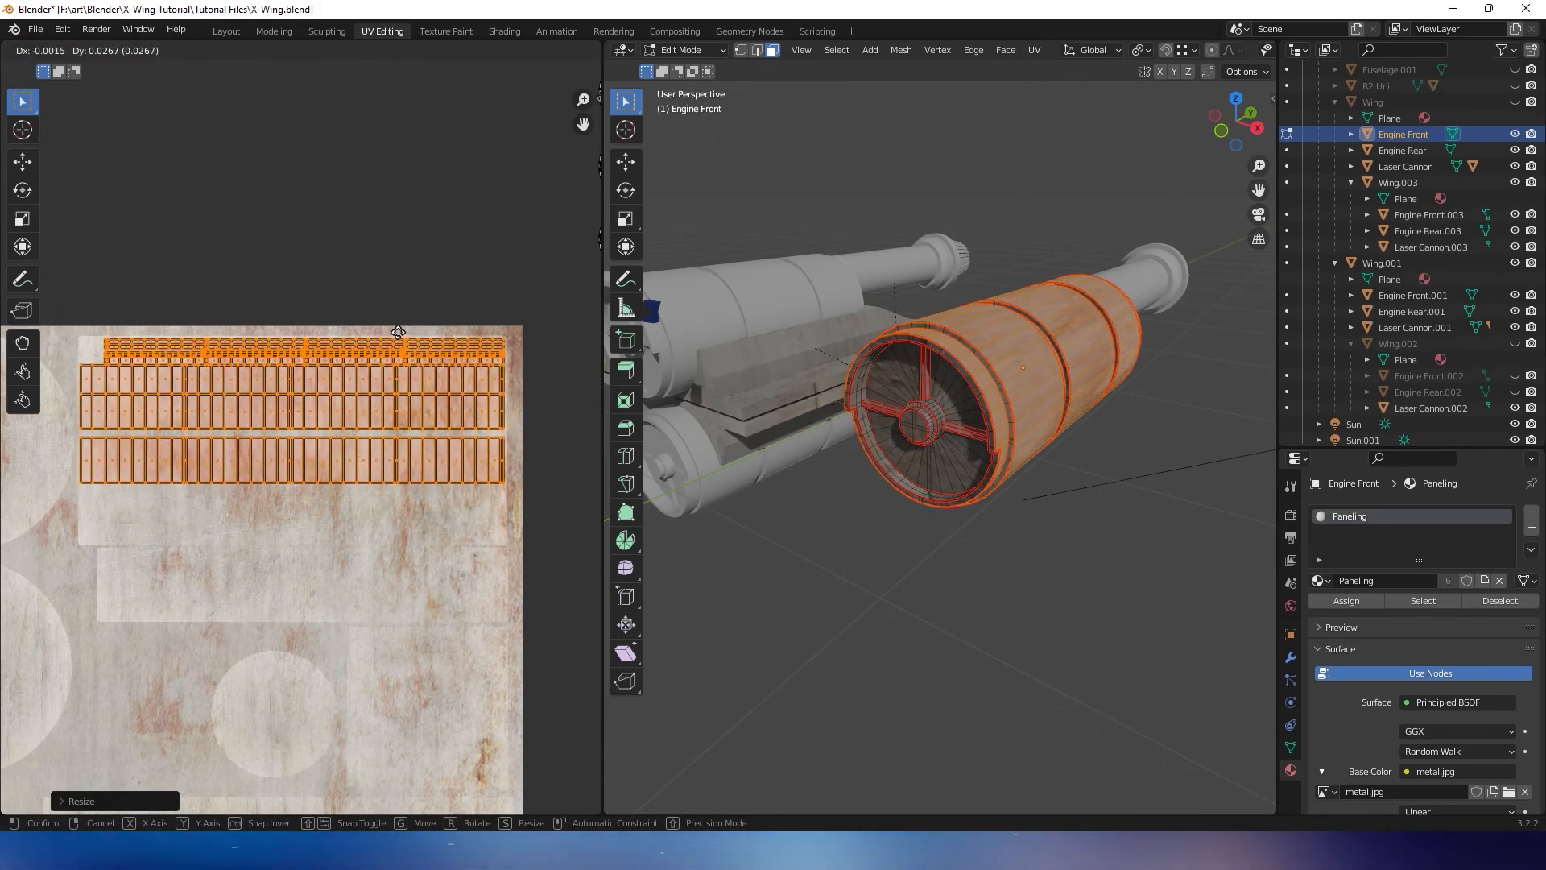
{"action": "left_click", "coordinate": [393, 336]}
Check the textured Engine Front from its intake side in Object Mode
{"action": "key", "text": "Tab"}
{"action": "middle_click_drag", "start_coordinate": [897, 372], "coordinate": [858, 340]}
{"action": "scroll", "coordinate": [498, 322], "scroll_direction": "down", "scroll_amount": 10}
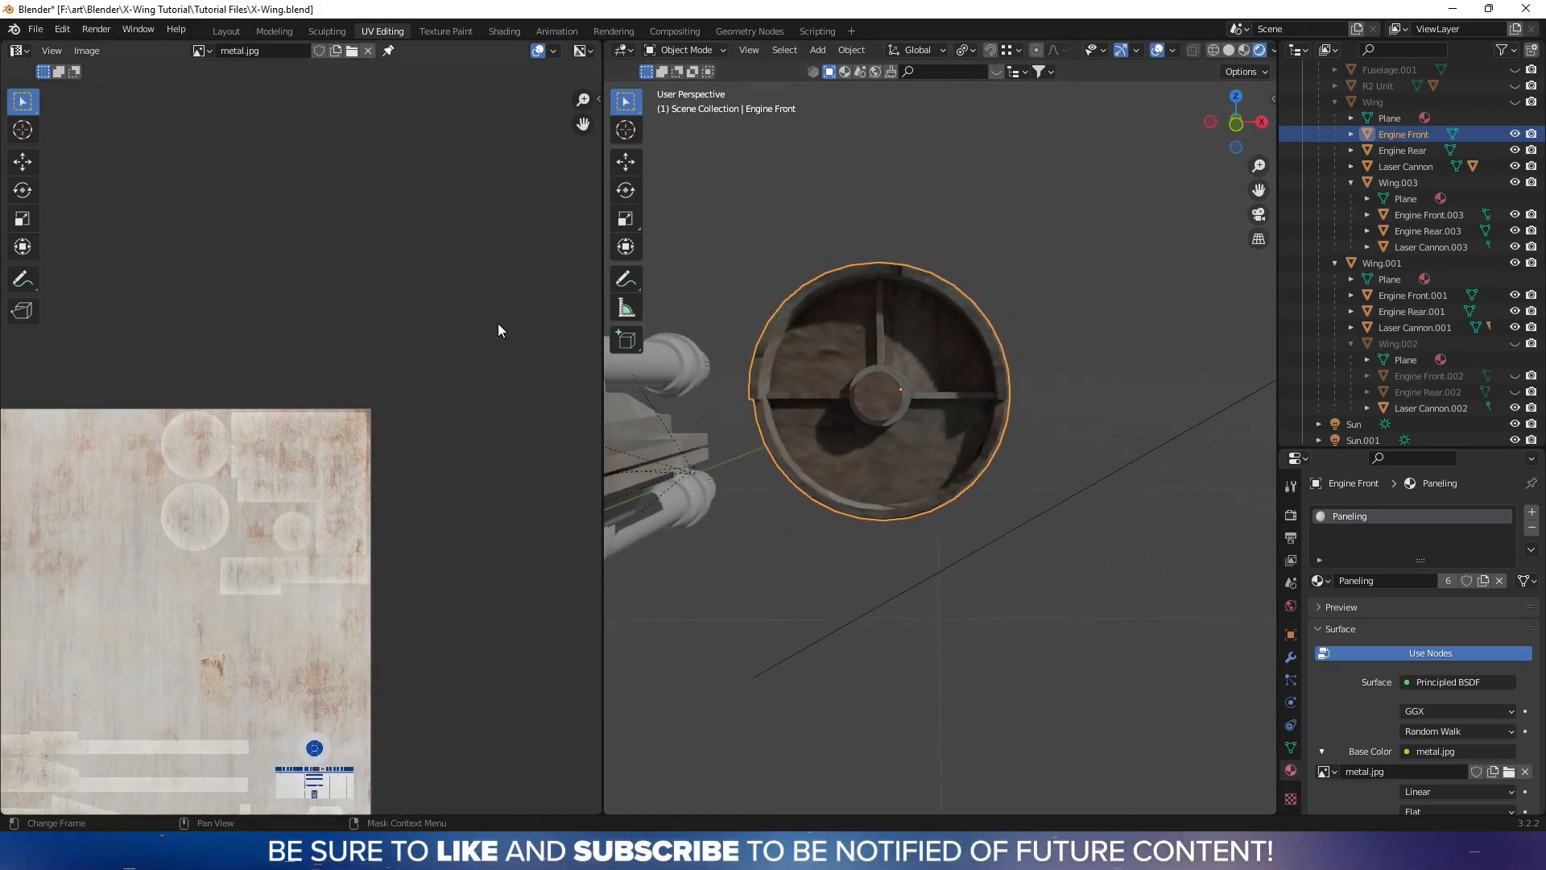
Return to Edit Mode and select all the remaining ring, fan and disc UV islands lying off the texture
{"action": "key", "text": "Tab"}
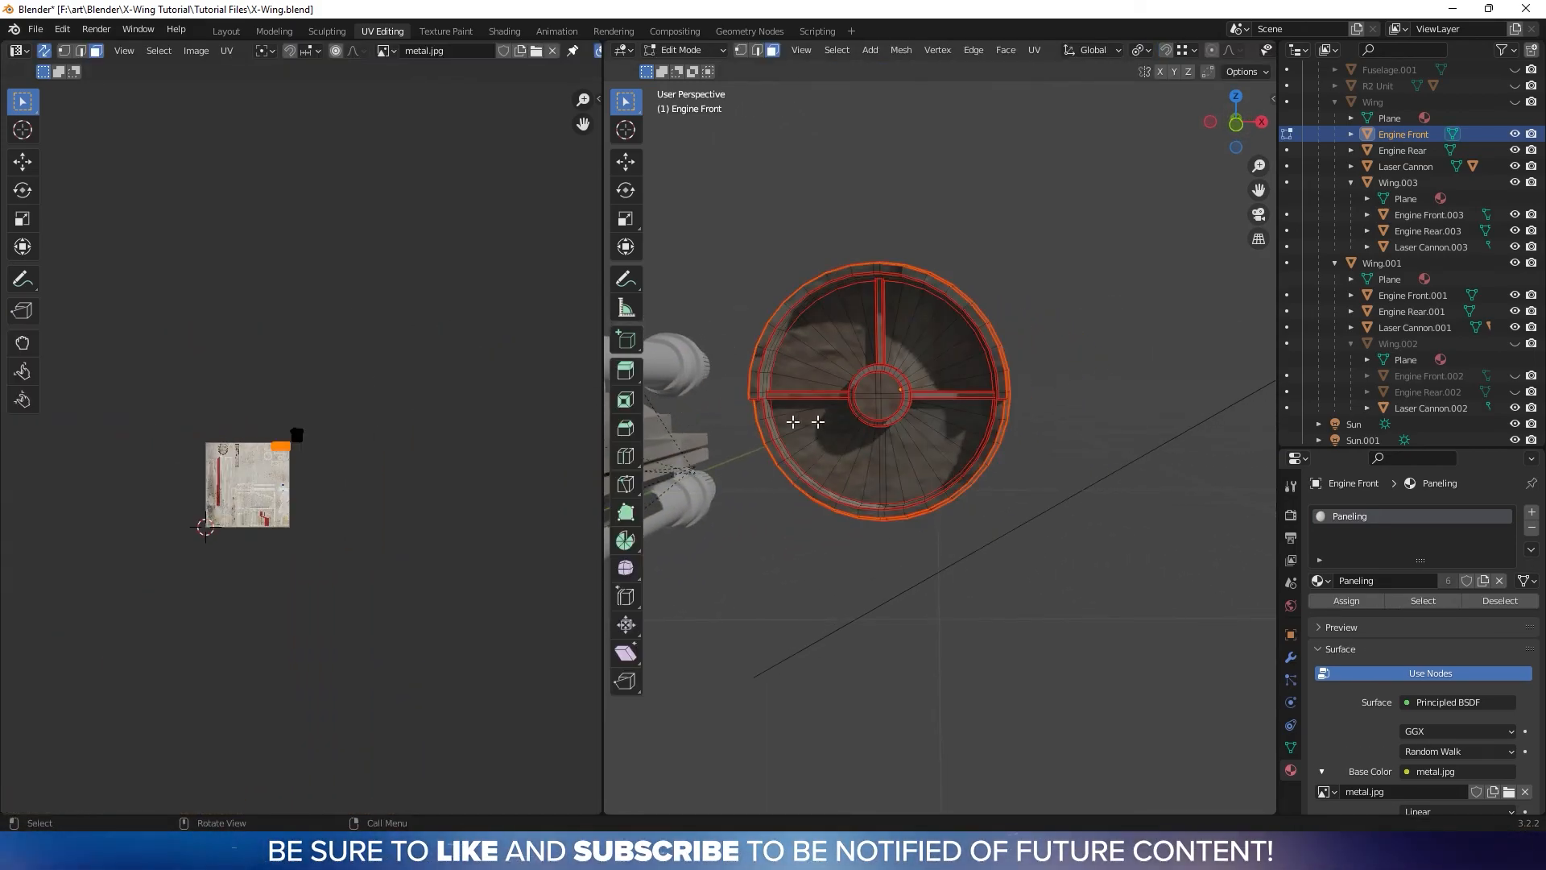
{"action": "scroll", "coordinate": [335, 330], "scroll_direction": "up", "scroll_amount": 12}
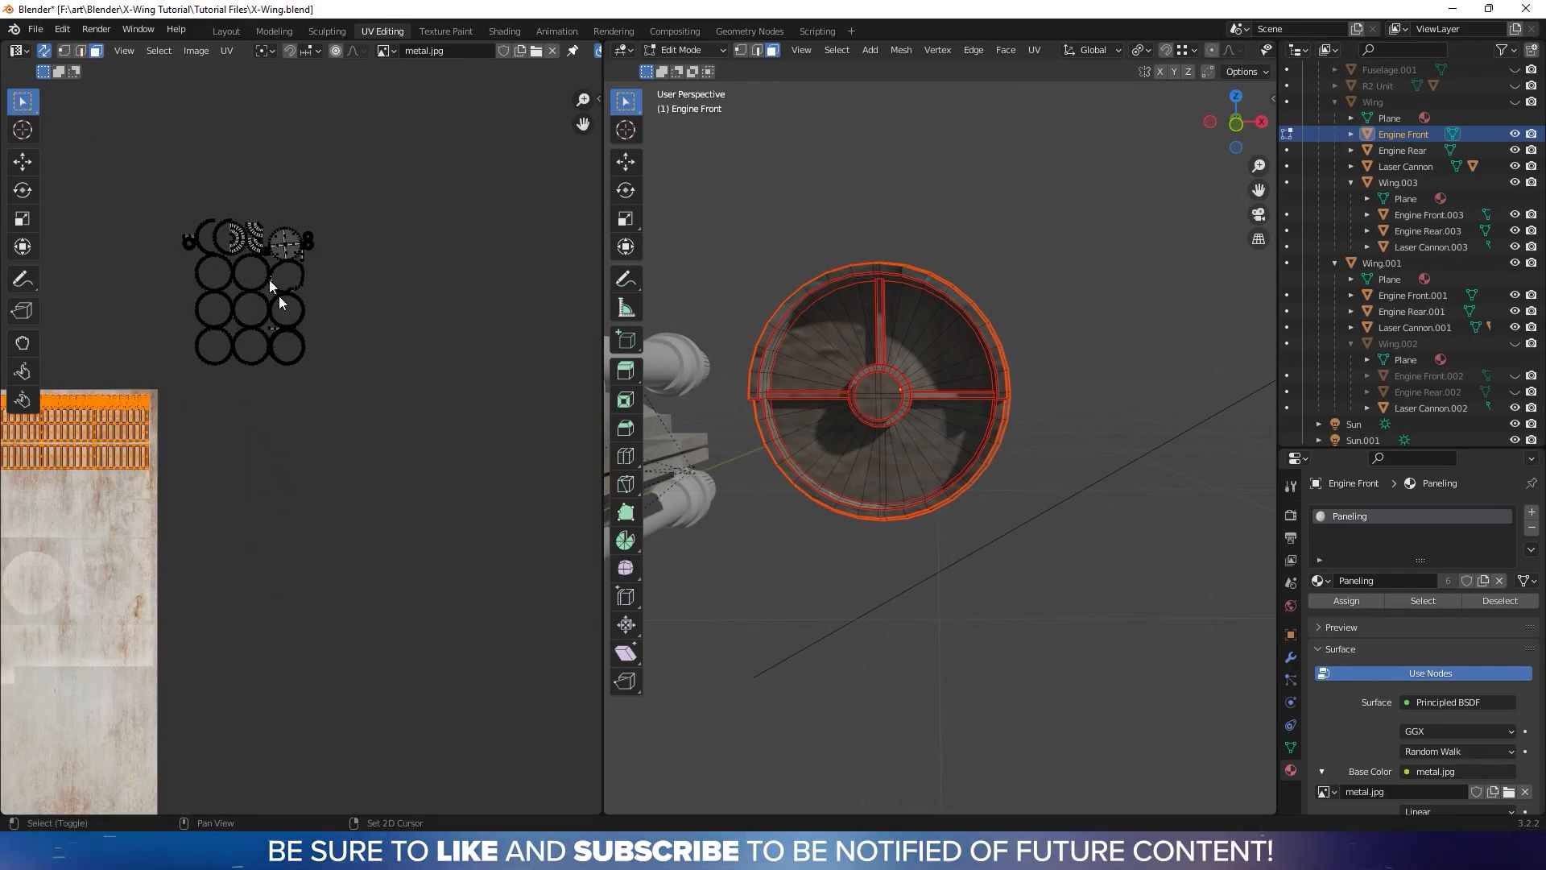
{"action": "scroll", "coordinate": [337, 331], "scroll_direction": "down", "scroll_amount": 3}
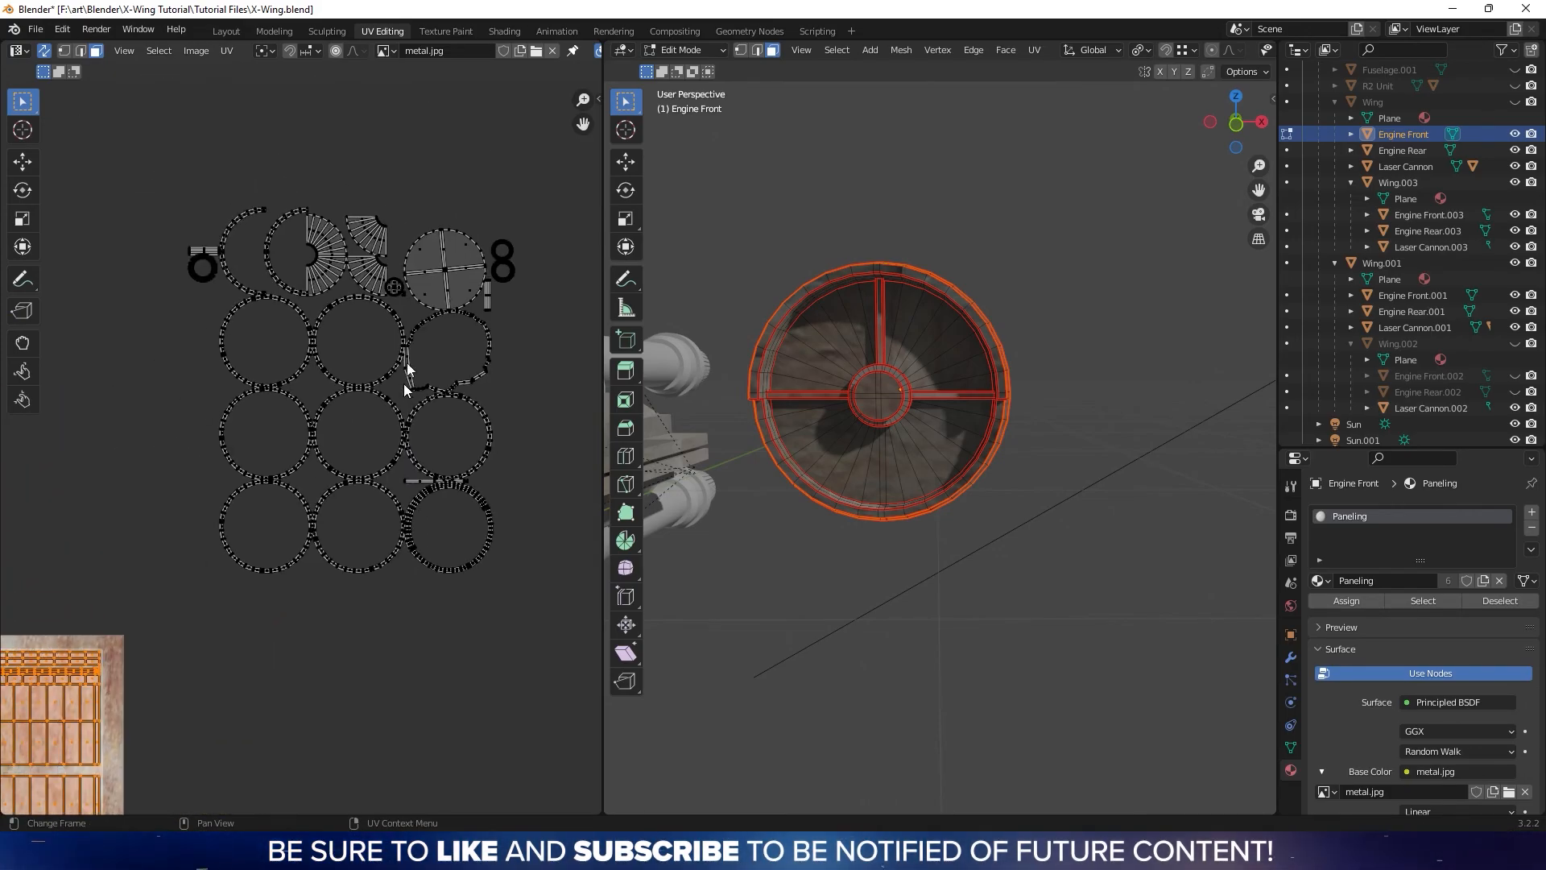
{"action": "left_click_drag", "start_coordinate": [131, 139], "coordinate": [569, 604]}
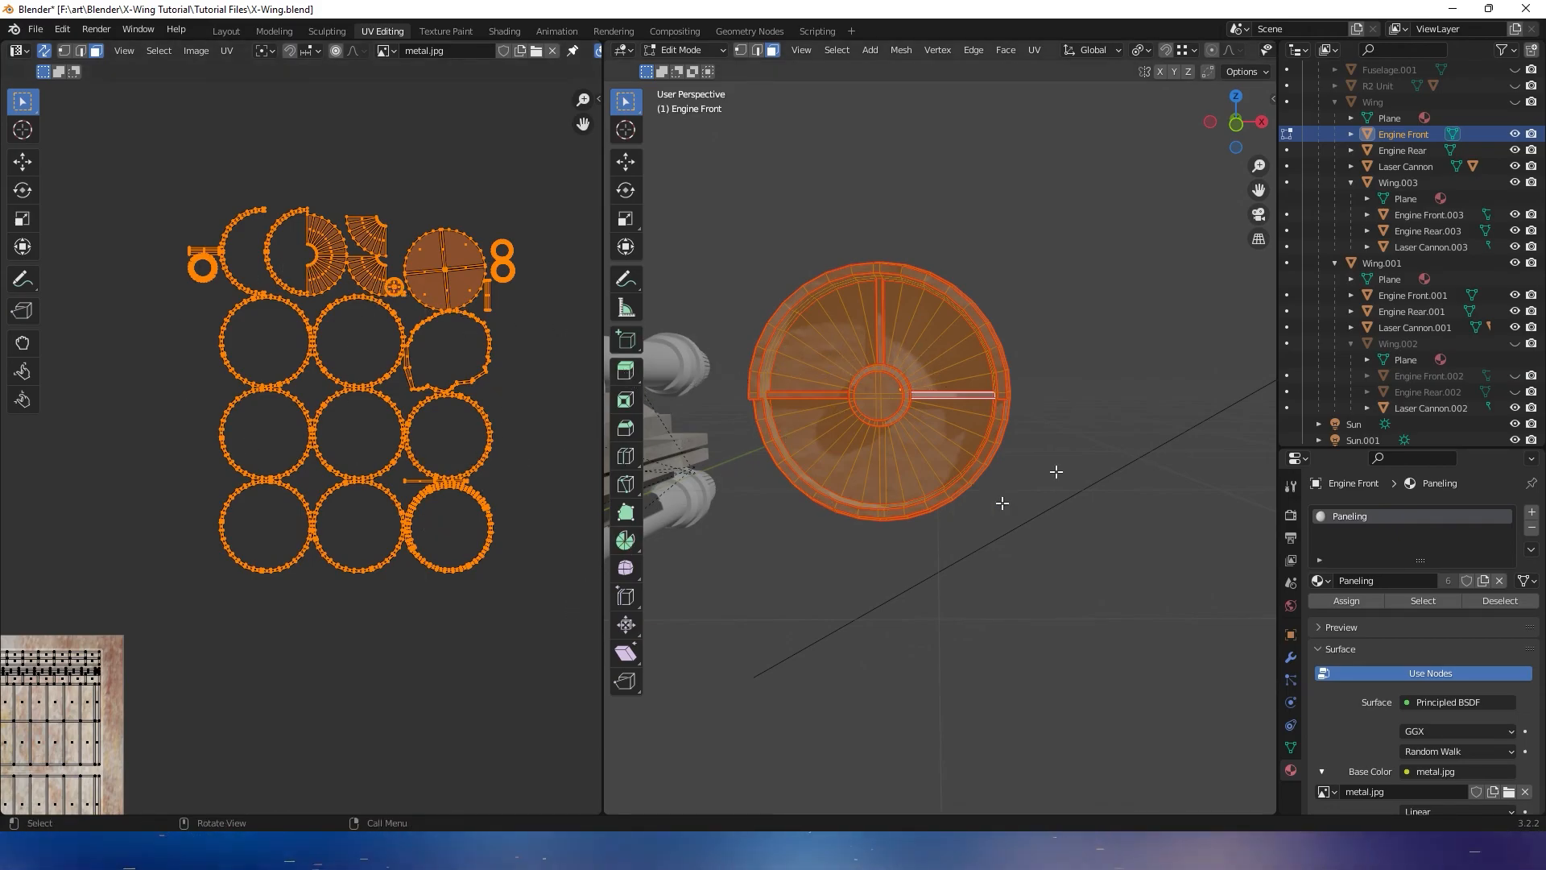
{"action": "middle_click_drag", "start_coordinate": [1037, 359], "coordinate": [998, 390]}
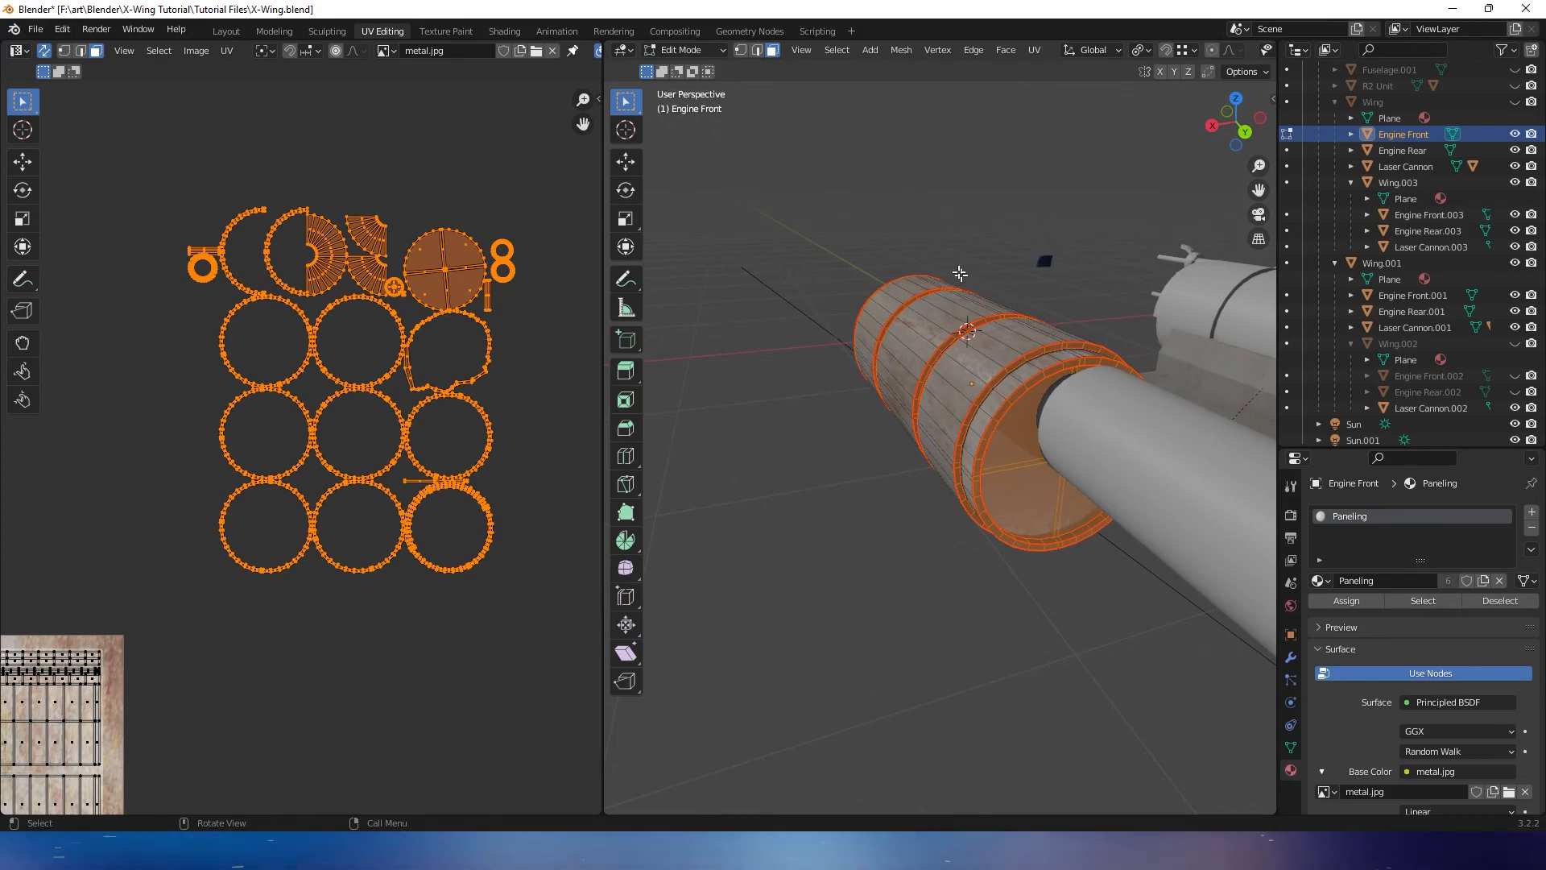
Re-unwrap the selected ring, fan and disc faces with Project from View in the front orthographic view
{"action": "middle_click_drag", "start_coordinate": [1034, 395], "coordinate": [671, 372]}
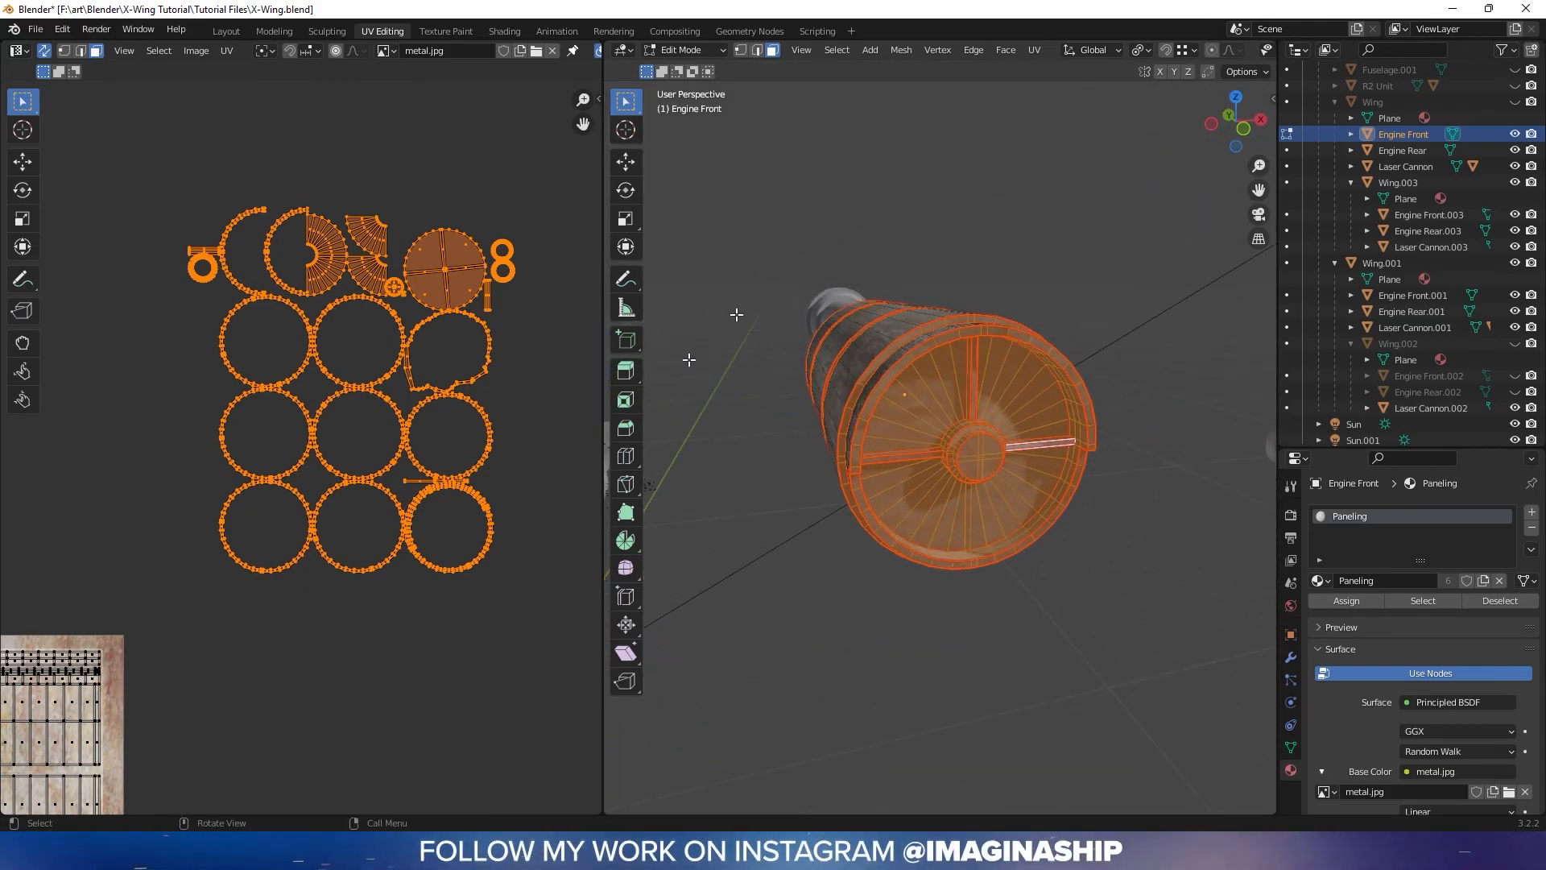
{"action": "left_click", "coordinate": [1241, 133]}
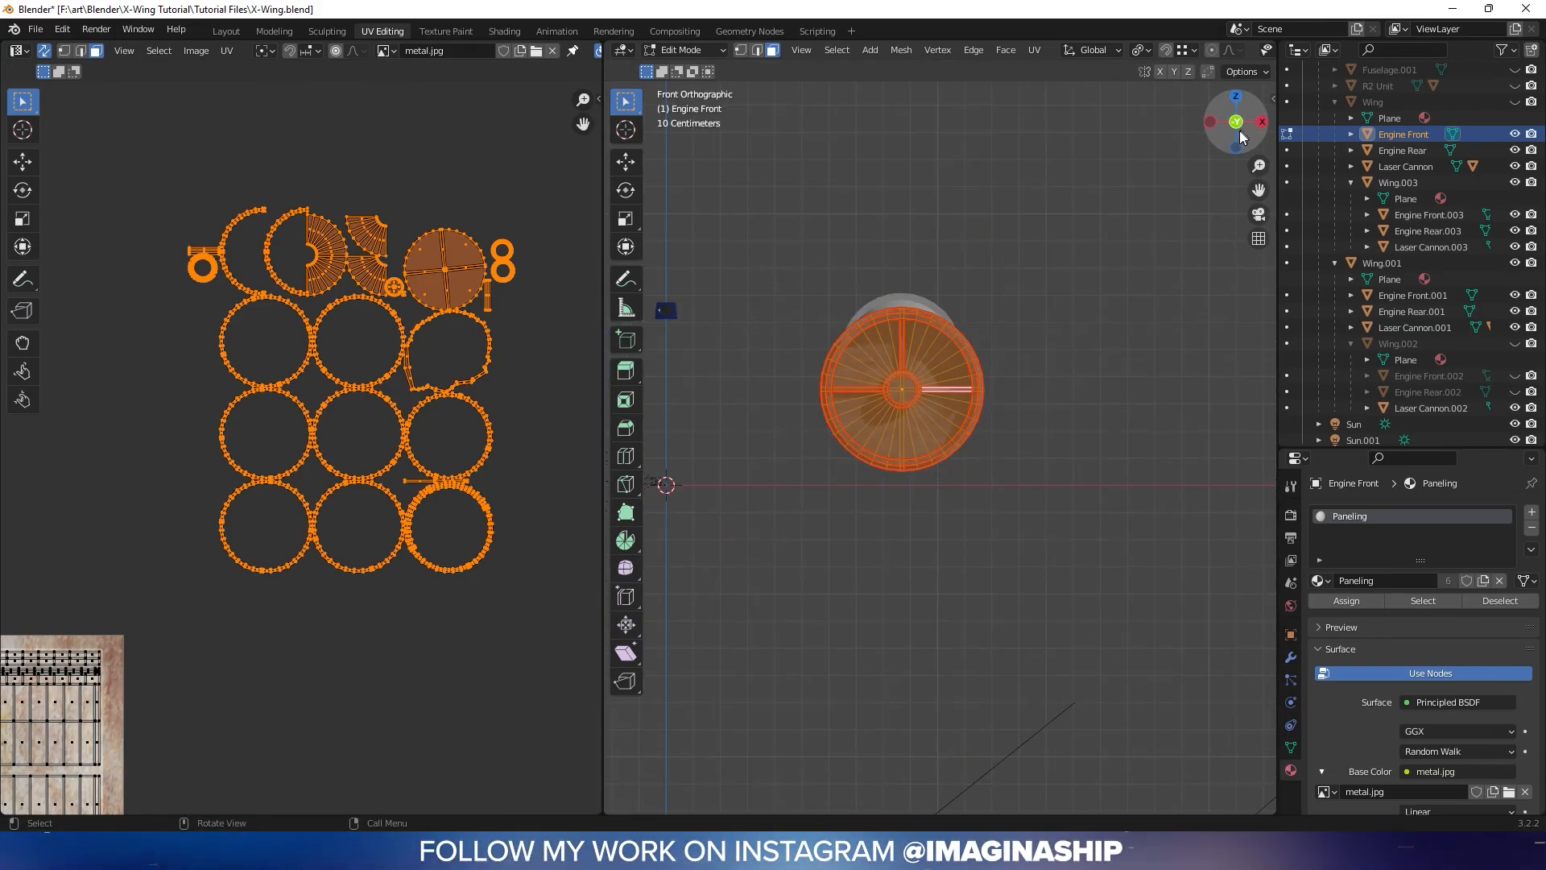
{"action": "right_click", "coordinate": [944, 383]}
{"action": "mouse_move", "coordinate": [935, 386]}
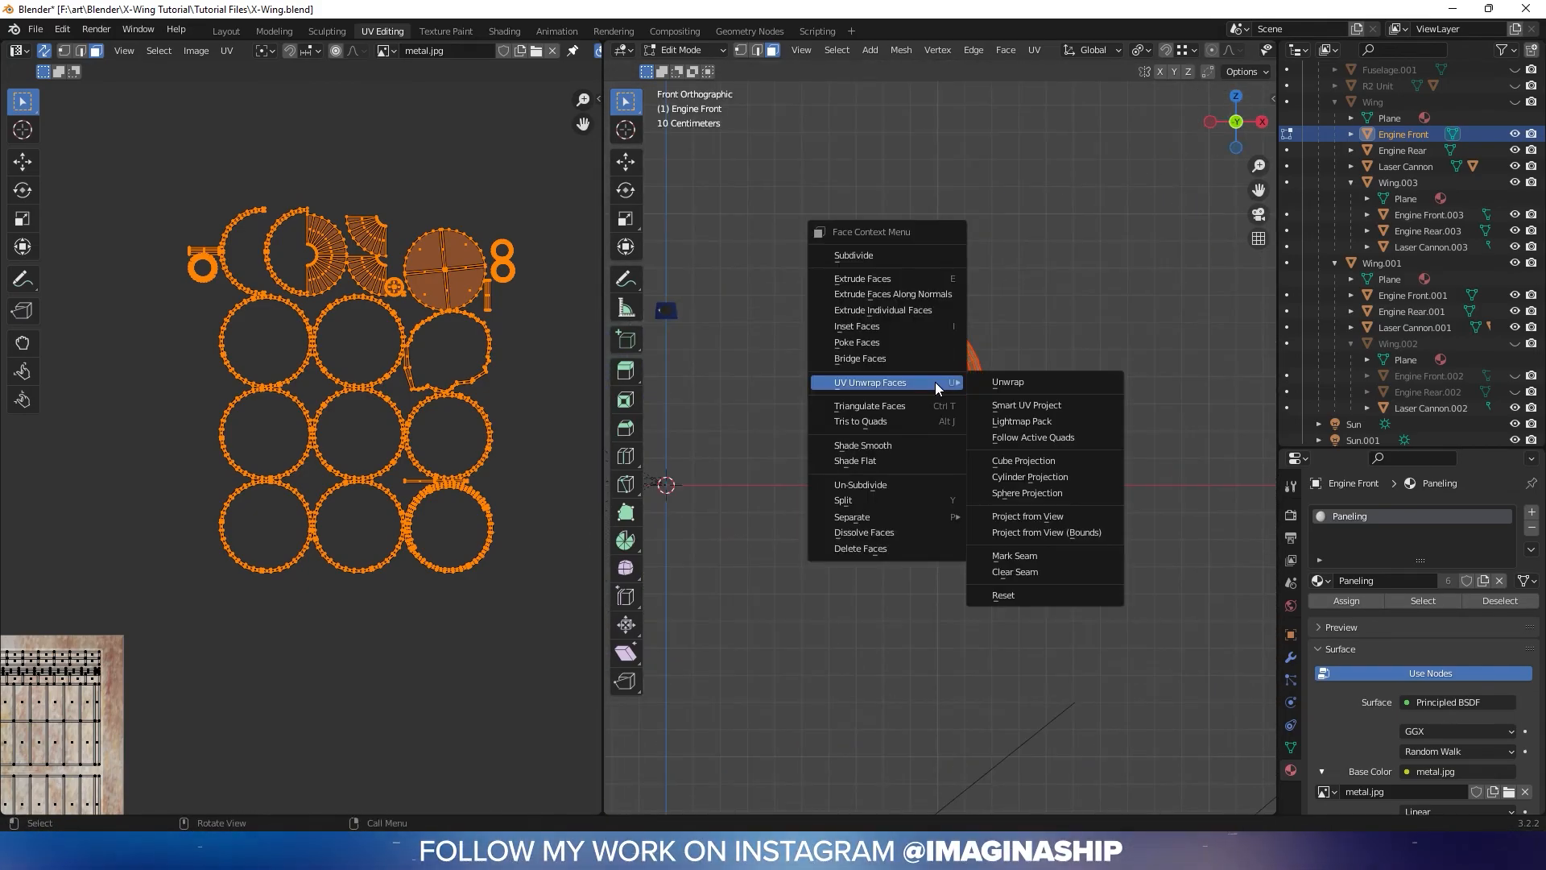
{"action": "left_click", "coordinate": [1040, 517]}
Scale down the projected circular UV island and fit it over the lower of the two large pale circles in the texture's upper right area
{"action": "middle_click_drag", "start_coordinate": [850, 354], "coordinate": [910, 400]}
{"action": "scroll", "coordinate": [370, 397], "scroll_direction": "down", "scroll_amount": 4}
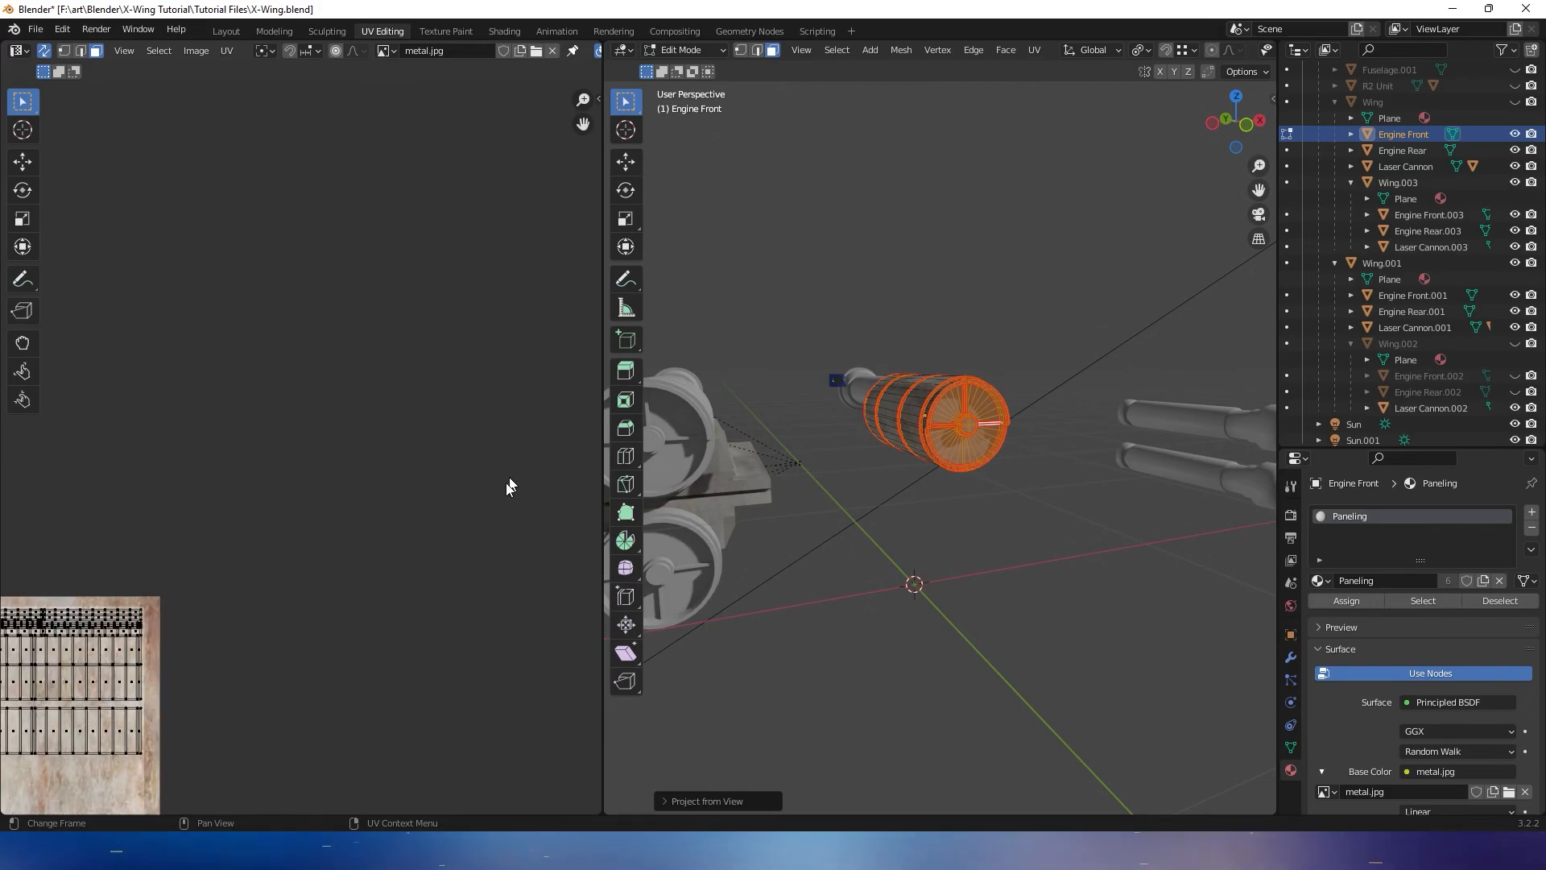
{"action": "middle_click_drag", "start_coordinate": [198, 492], "coordinate": [399, 398]}
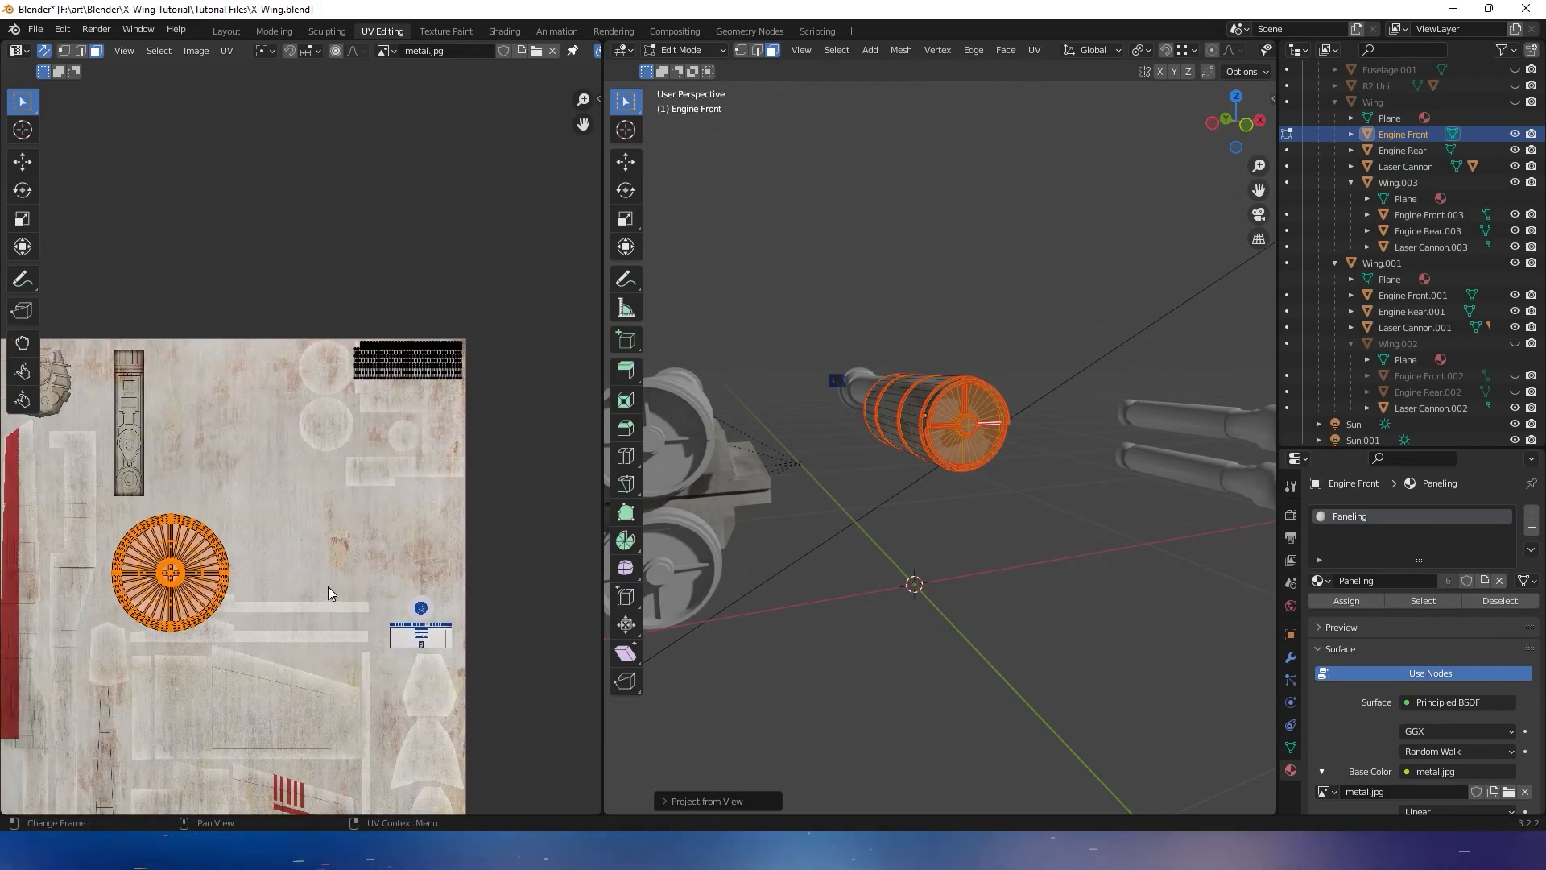
{"action": "key", "text": "s"}
{"action": "left_click", "coordinate": [244, 594]}
{"action": "key", "text": "g"}
{"action": "left_click", "coordinate": [398, 451]}
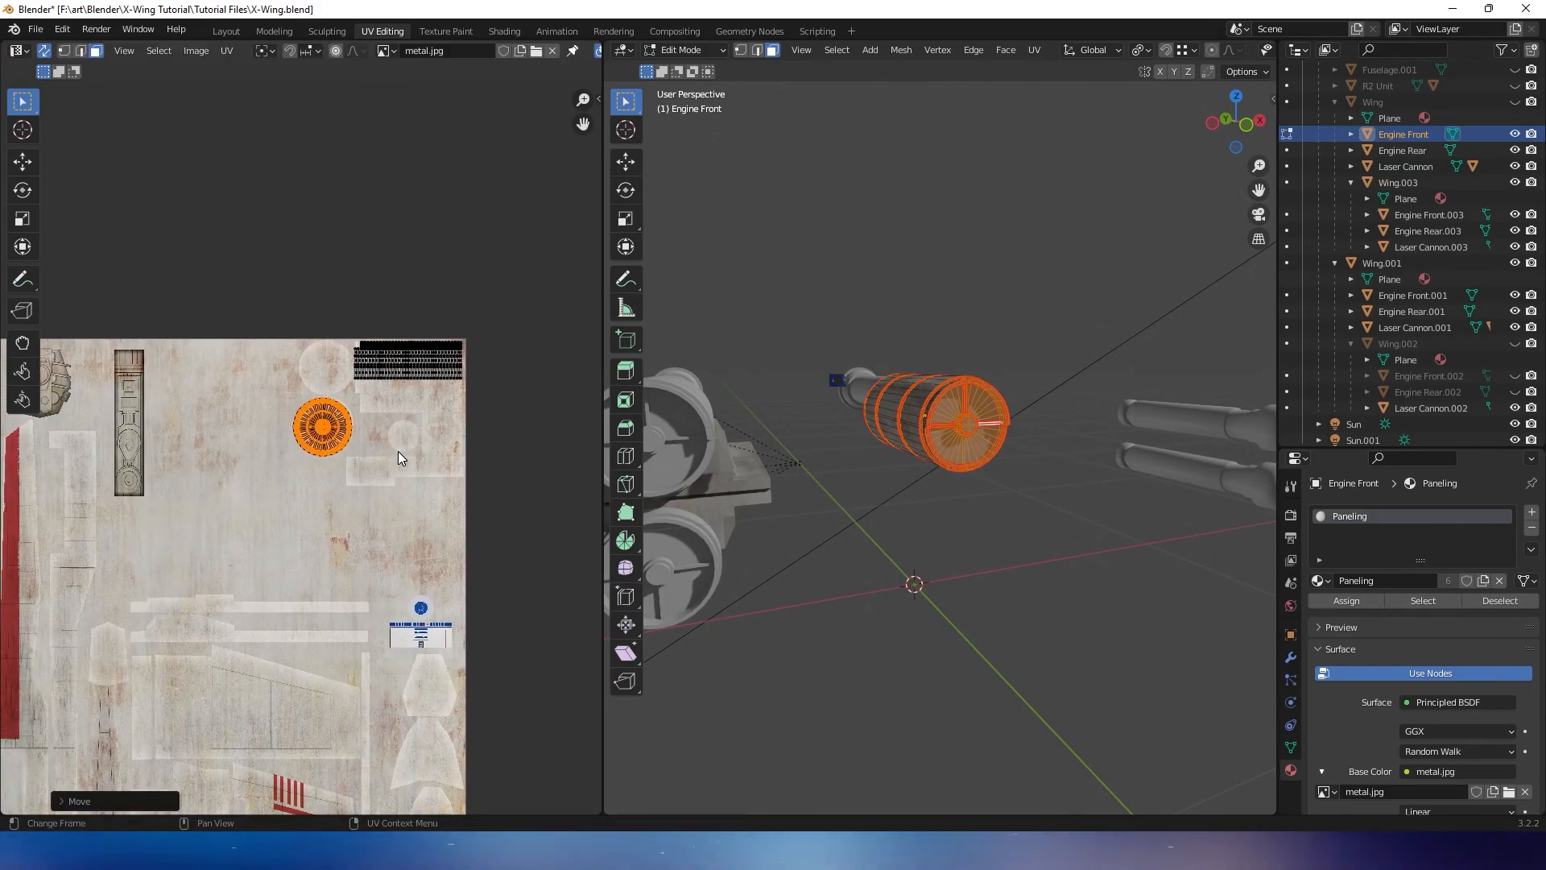
{"action": "scroll", "coordinate": [398, 451], "scroll_direction": "up", "scroll_amount": 5}
{"action": "key", "text": "s"}
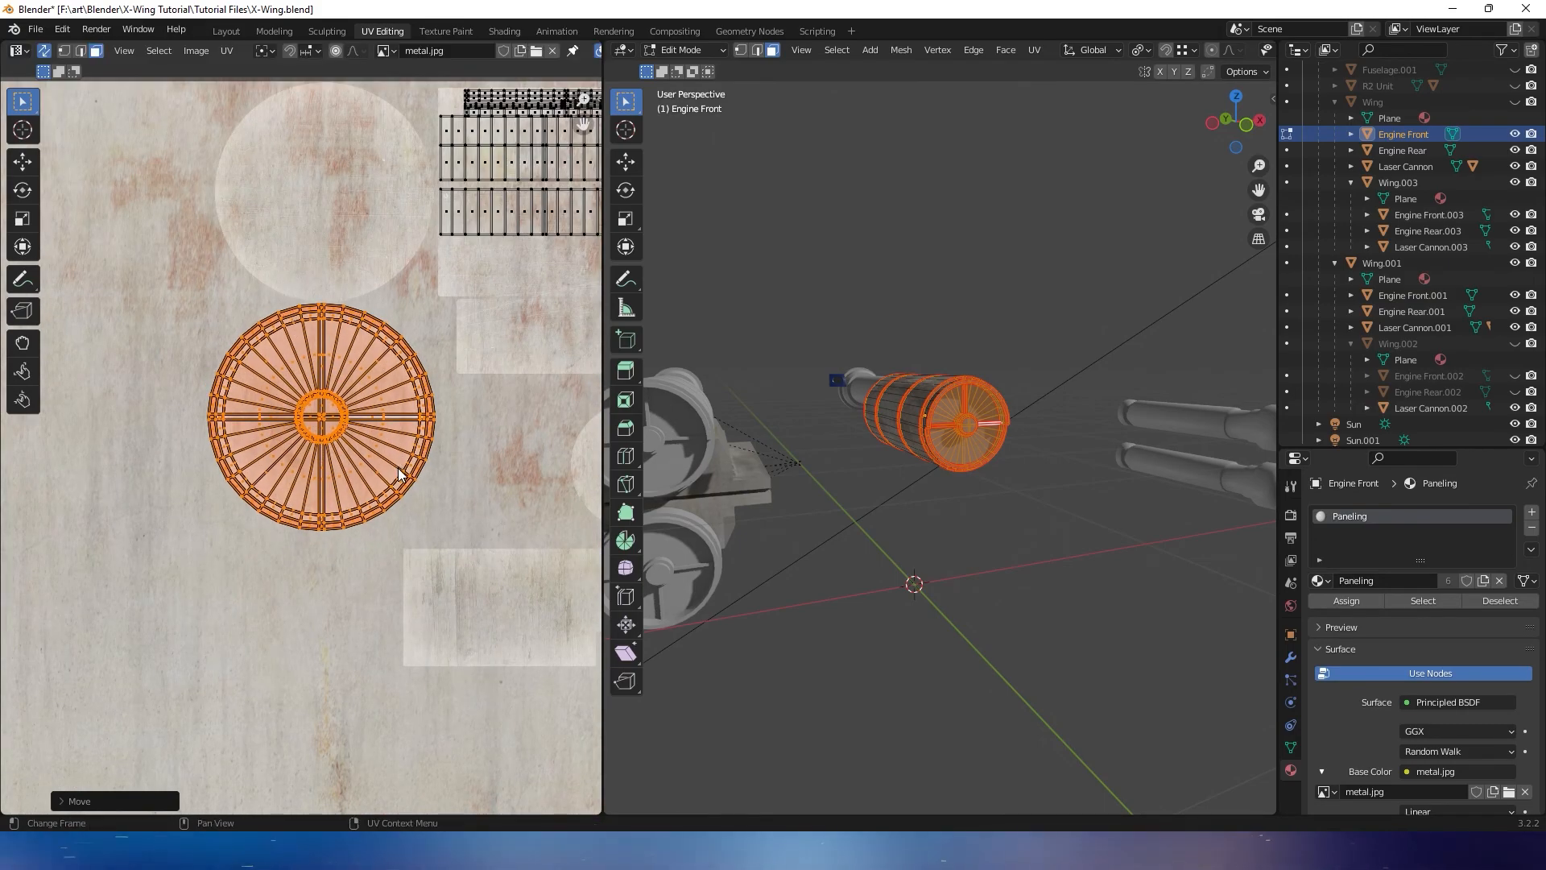
Scale and move the engine front's circular UV island so it fits inside the pale disc on the metal texture
{"action": "left_click", "coordinate": [415, 457]}
{"action": "key", "text": "g"}
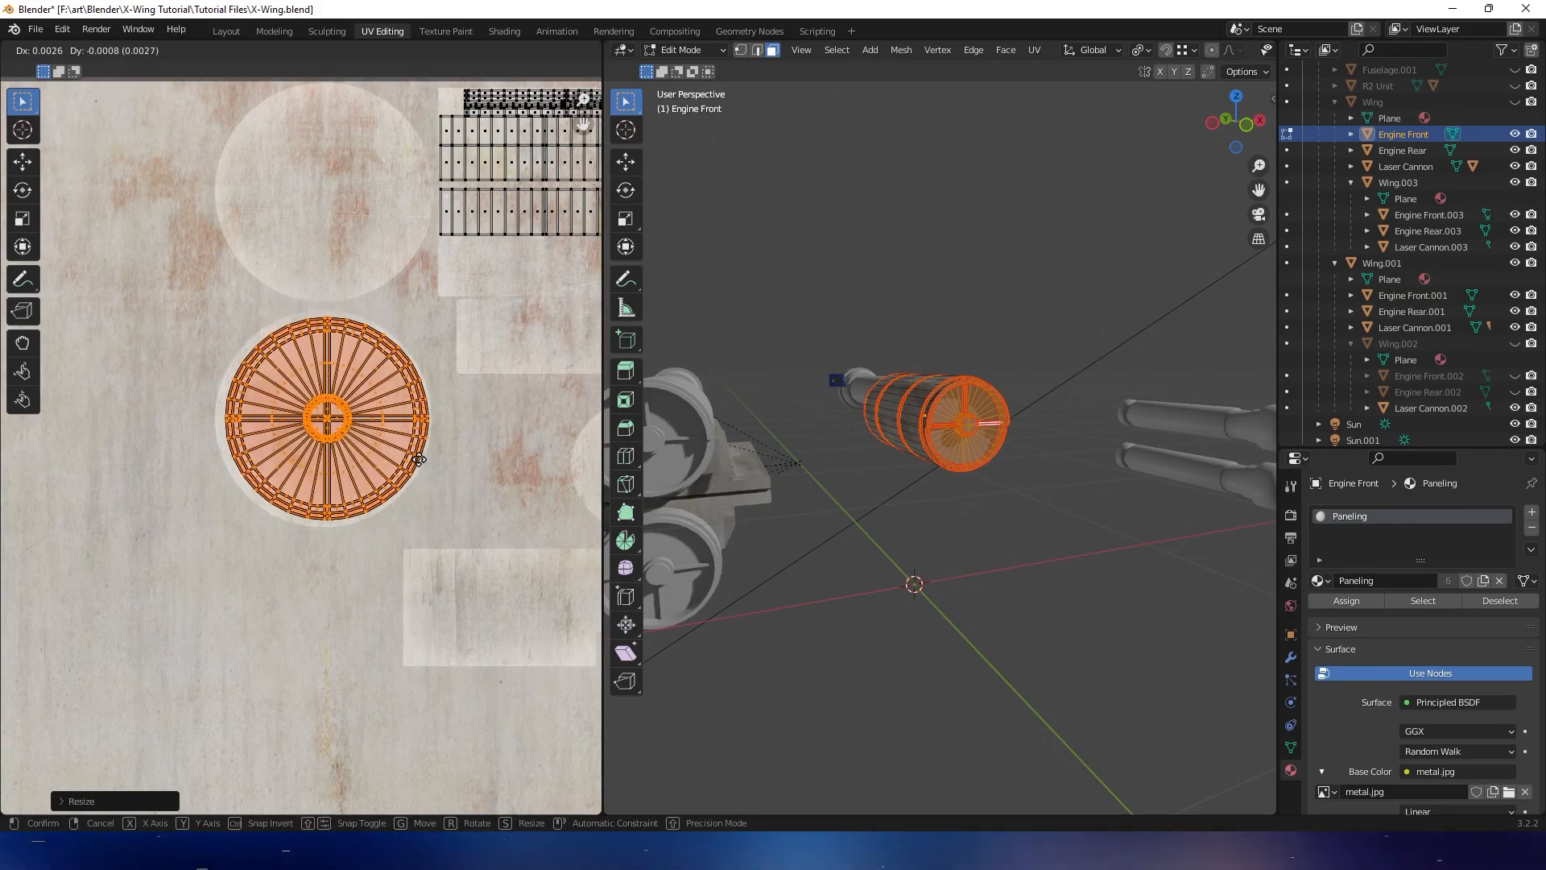
{"action": "left_click", "coordinate": [418, 458]}
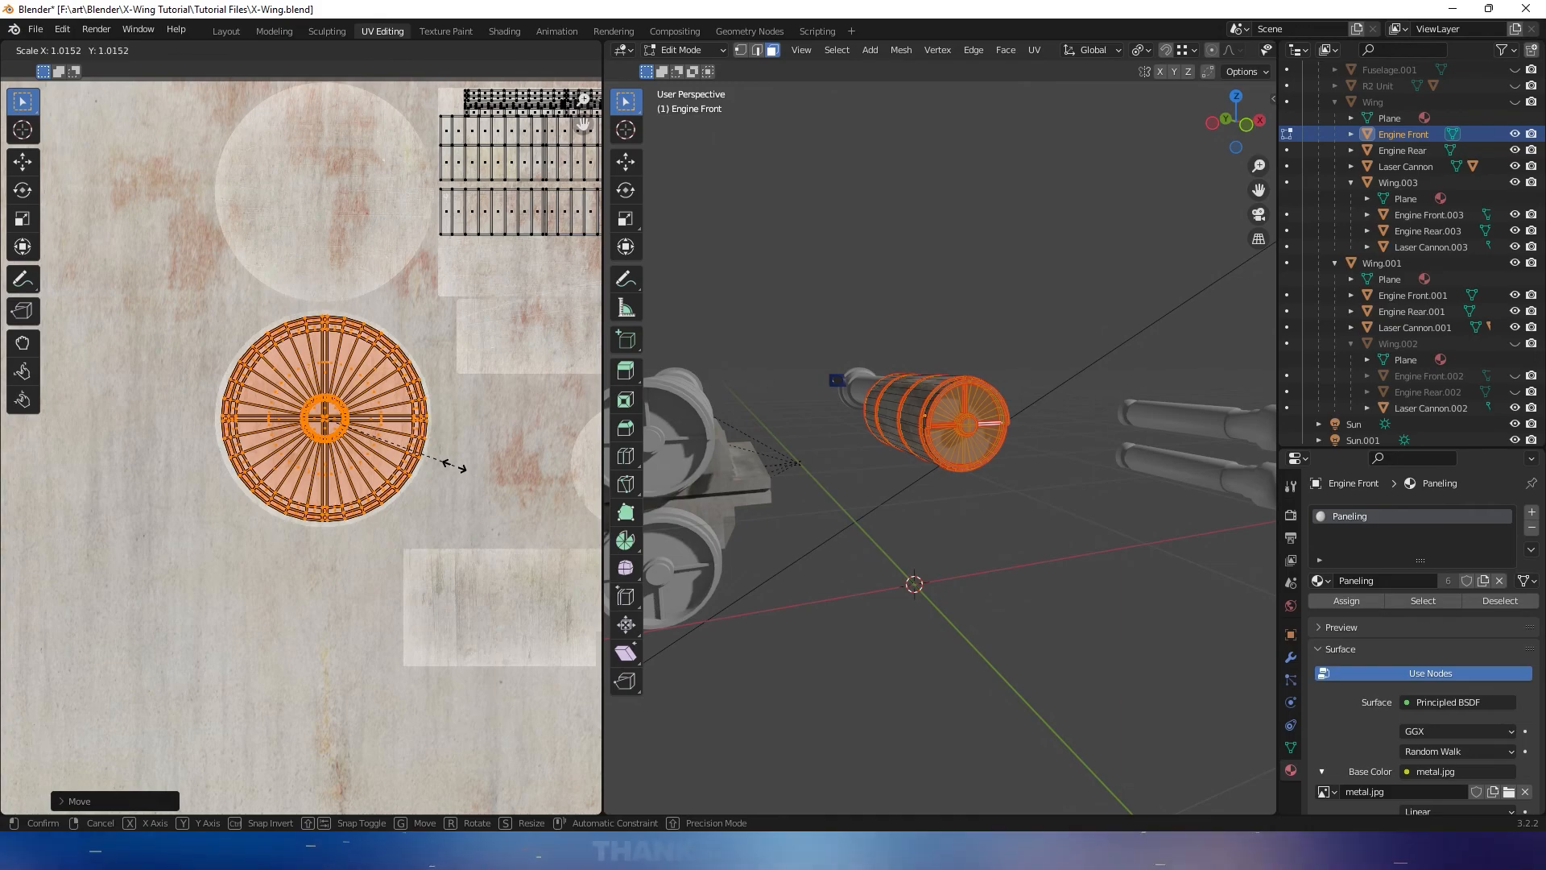
Mark a seam on Engine Front along the inner rim wall edges beside the upper vertical spoke
{"action": "key", "text": "Tab"}
{"action": "scroll", "coordinate": [837, 470], "scroll_direction": "up", "scroll_amount": 2}
{"action": "middle_click_drag", "start_coordinate": [898, 471], "coordinate": [935, 472]}
{"action": "scroll", "coordinate": [786, 462], "scroll_direction": "up", "scroll_amount": 4}
{"action": "key", "text": "Tab"}
{"action": "key", "text": "Tab"}
{"action": "key", "text": "Tab"}
{"action": "key", "text": "2"}
{"action": "scroll", "coordinate": [975, 201], "scroll_direction": "up", "scroll_amount": 3}
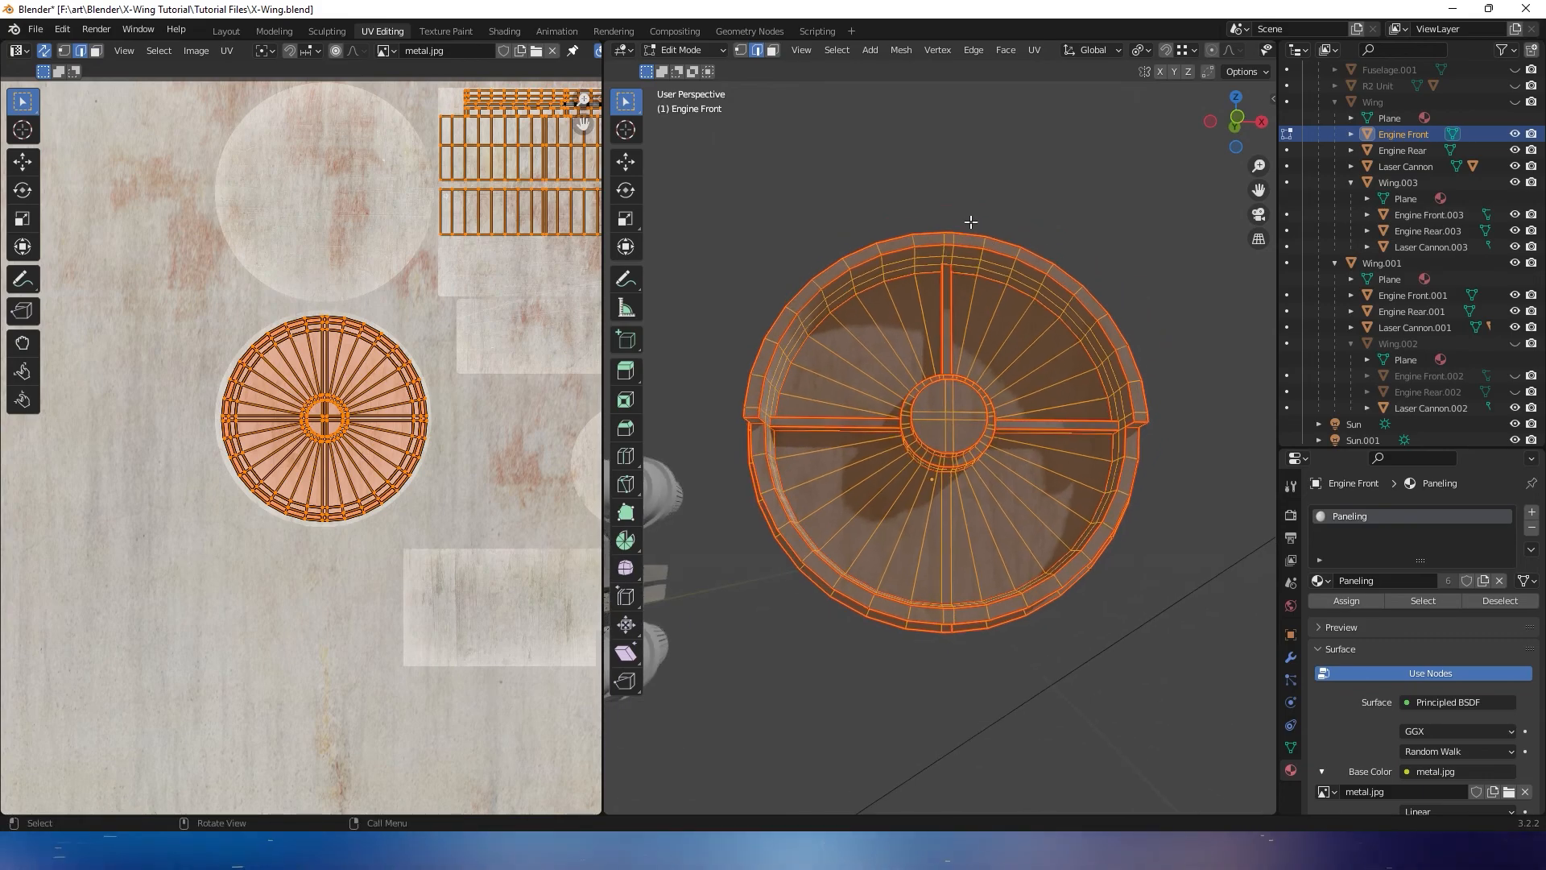
{"action": "left_click", "coordinate": [961, 142]}
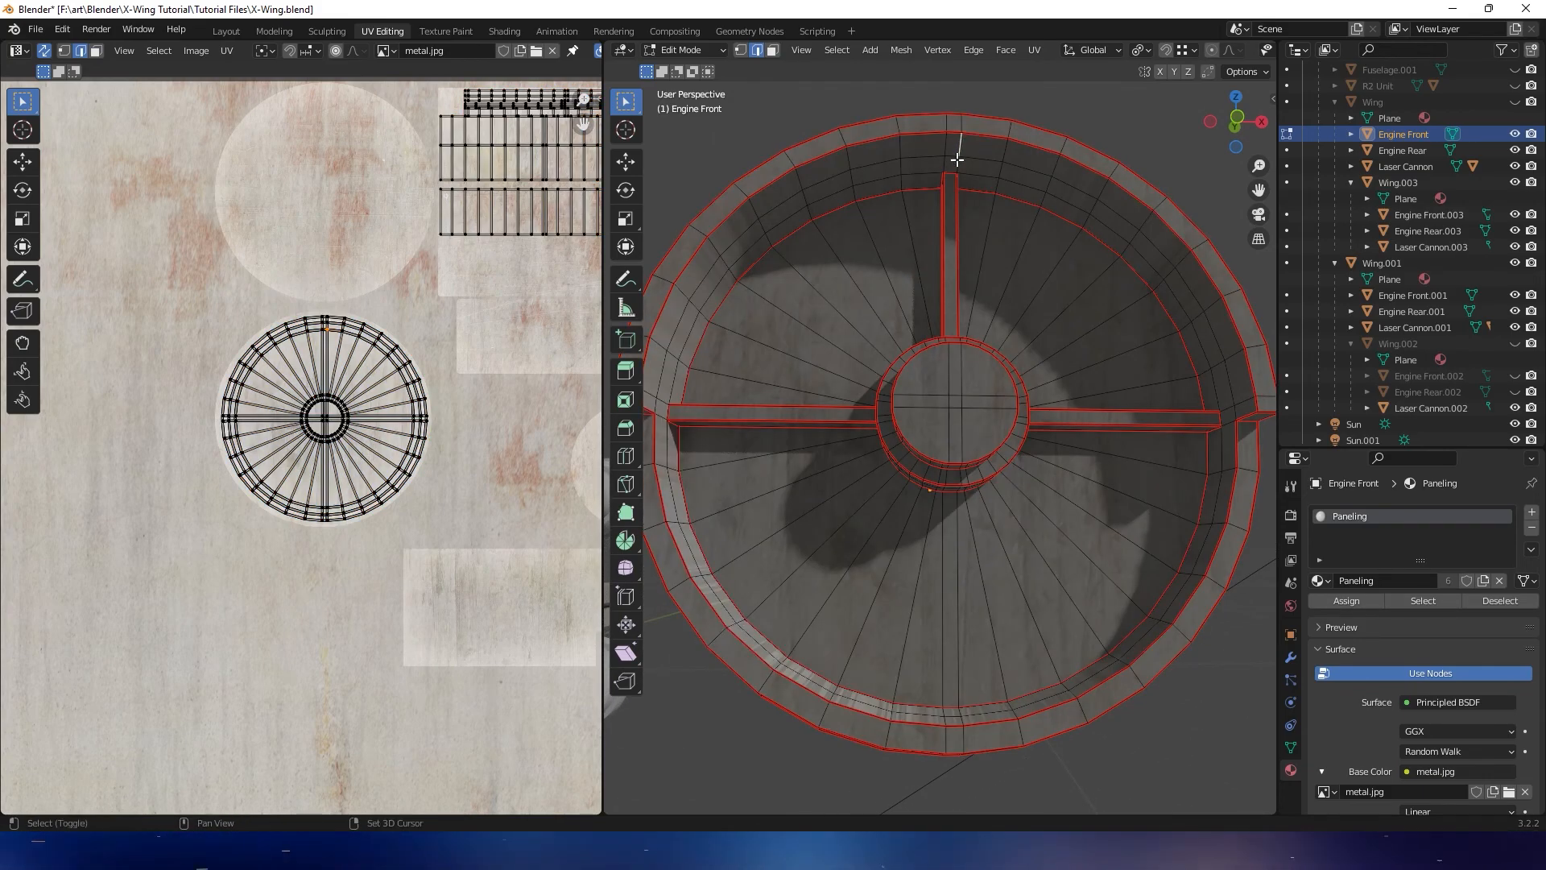
{"action": "left_click", "coordinate": [960, 164], "text": "shift"}
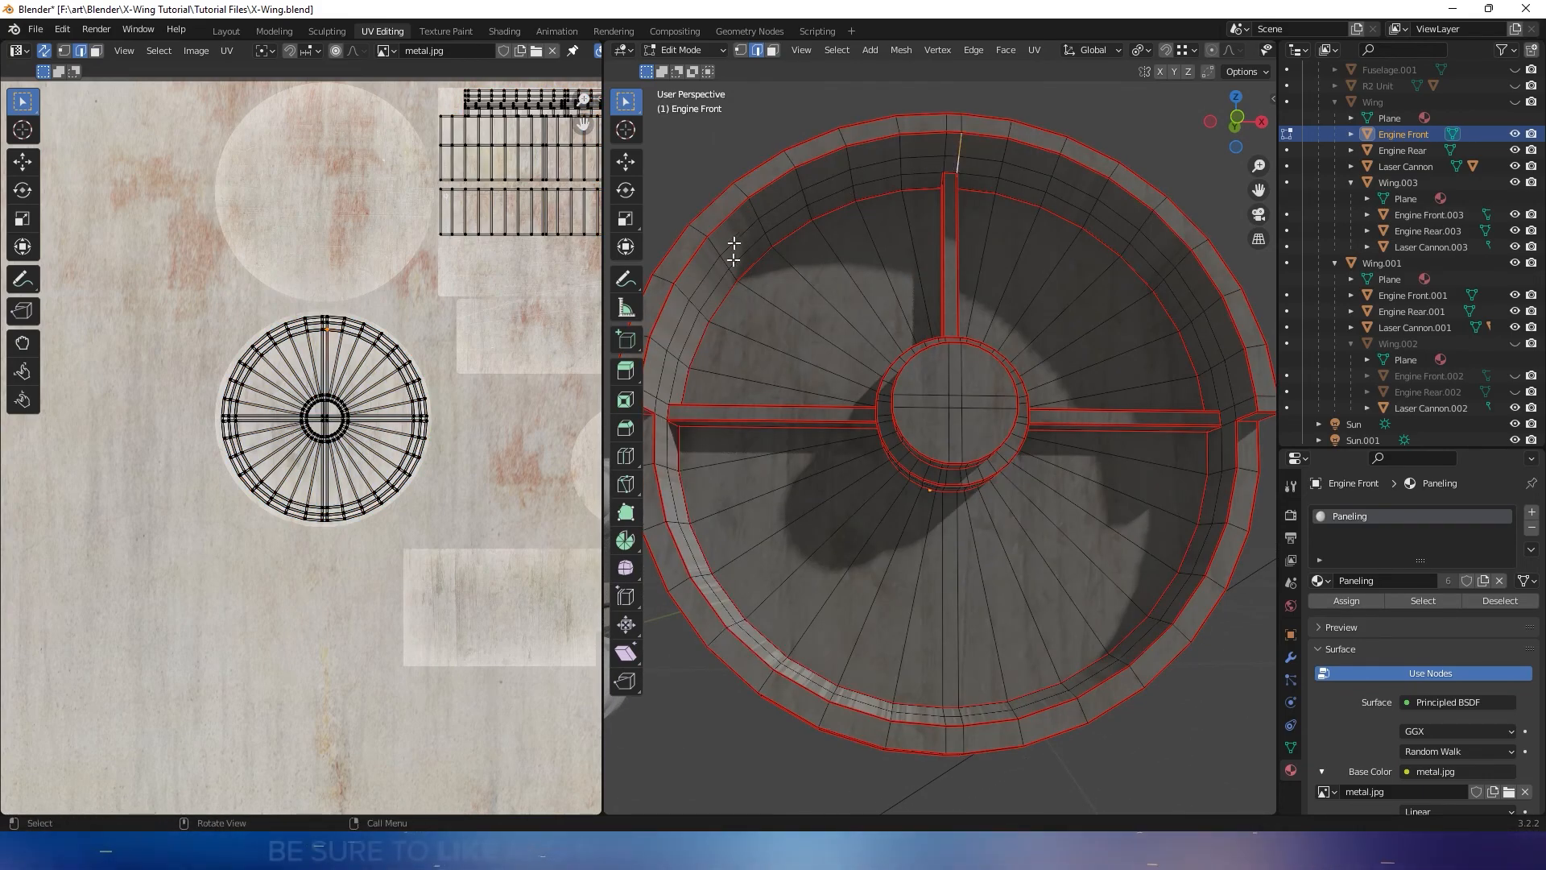
{"action": "right_click", "coordinate": [972, 166]}
{"action": "left_click", "coordinate": [948, 449]}
Mark a seam on the vertical edge of the central hub's wide lower cylinder
{"action": "middle_click_drag", "start_coordinate": [948, 449], "coordinate": [996, 411]}
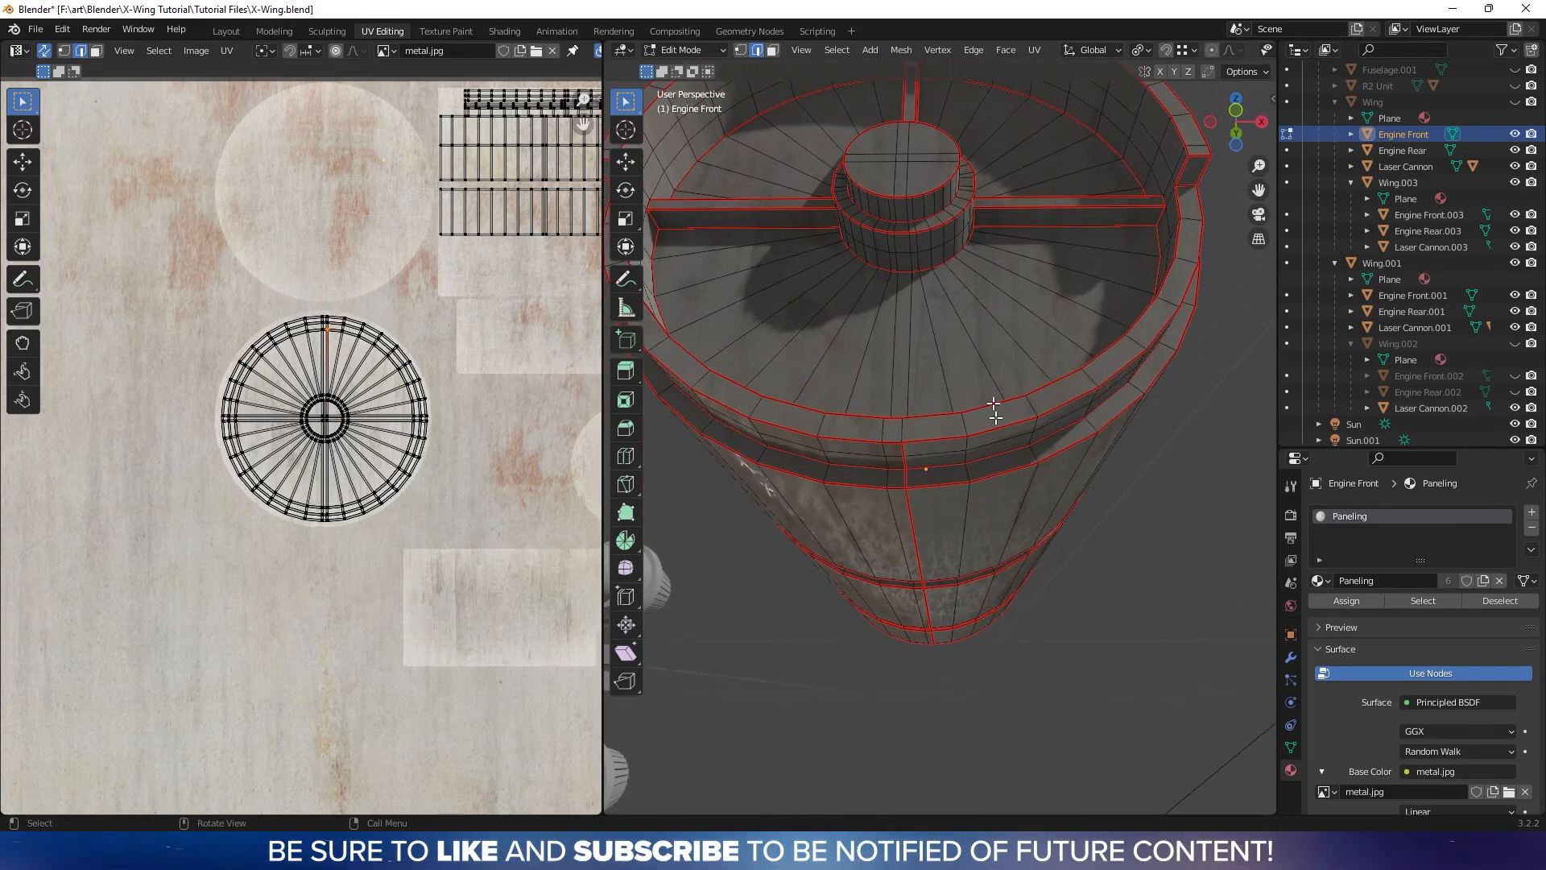
{"action": "right_click", "coordinate": [910, 260]}
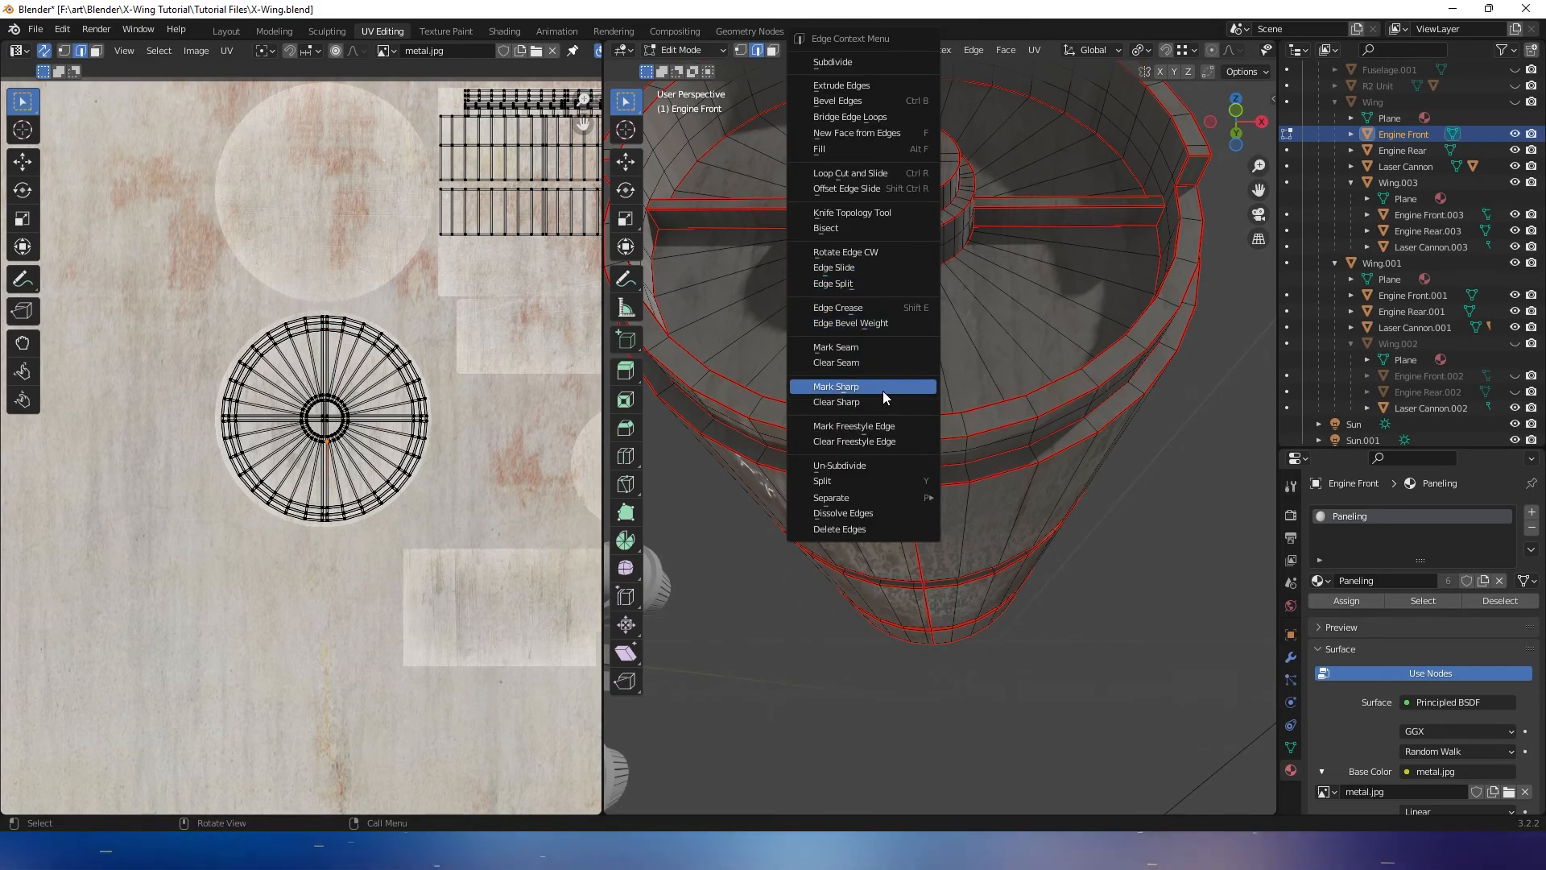
{"action": "left_click", "coordinate": [884, 346]}
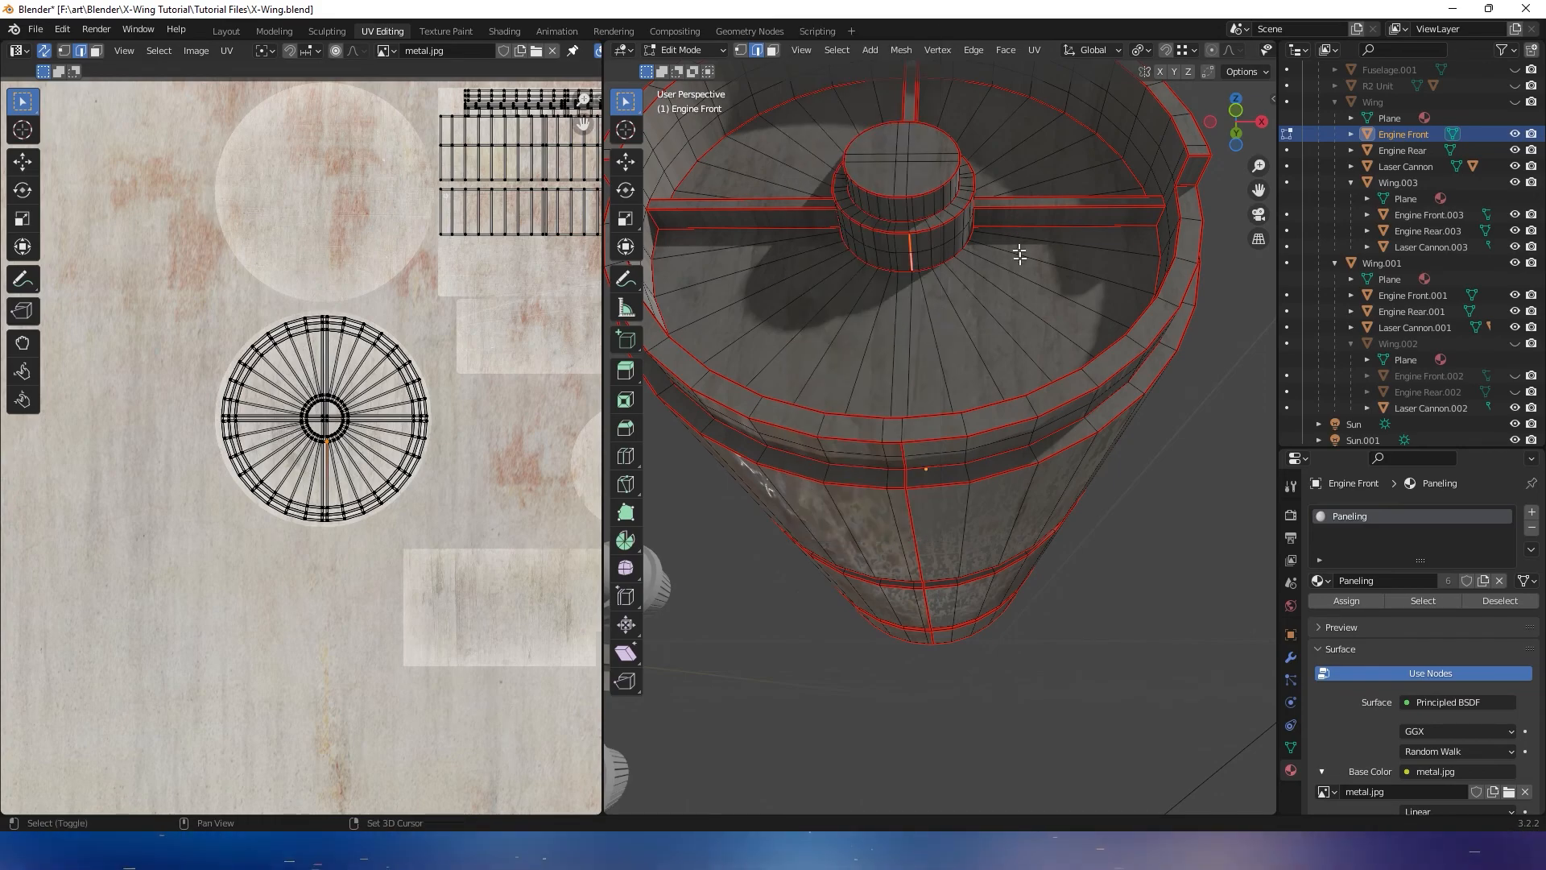
Try to select the face loops around the hub's lower cylinder and the inner rim wall, undoing the stray spoke selections
{"action": "middle_click_drag", "start_coordinate": [1015, 244], "coordinate": [1021, 309]}
{"action": "key", "text": "3"}
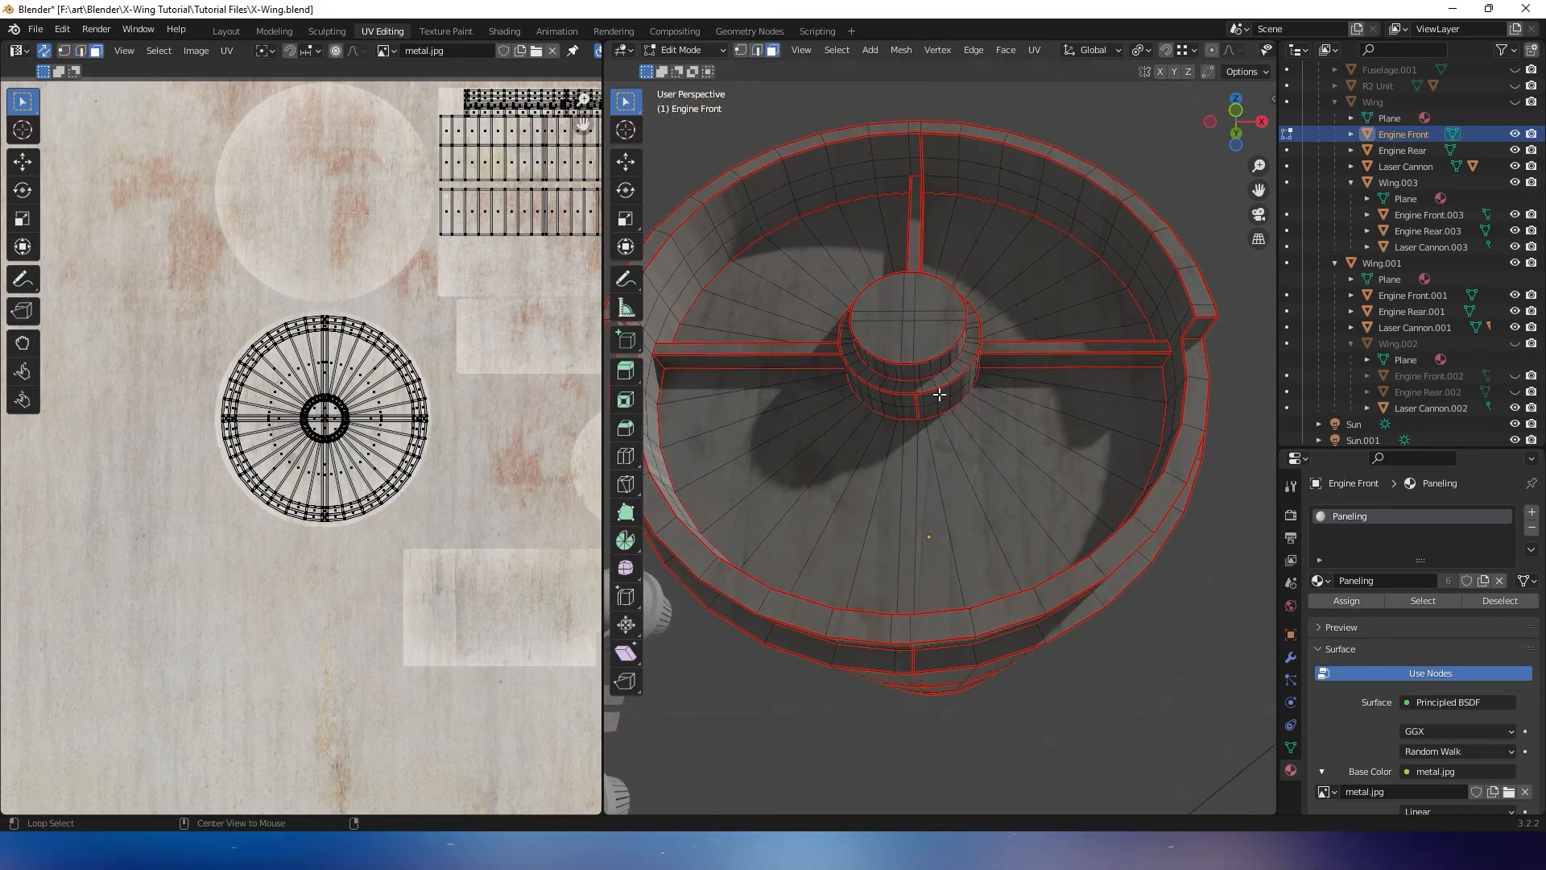
{"action": "middle_click_drag", "start_coordinate": [935, 395], "coordinate": [915, 382]}
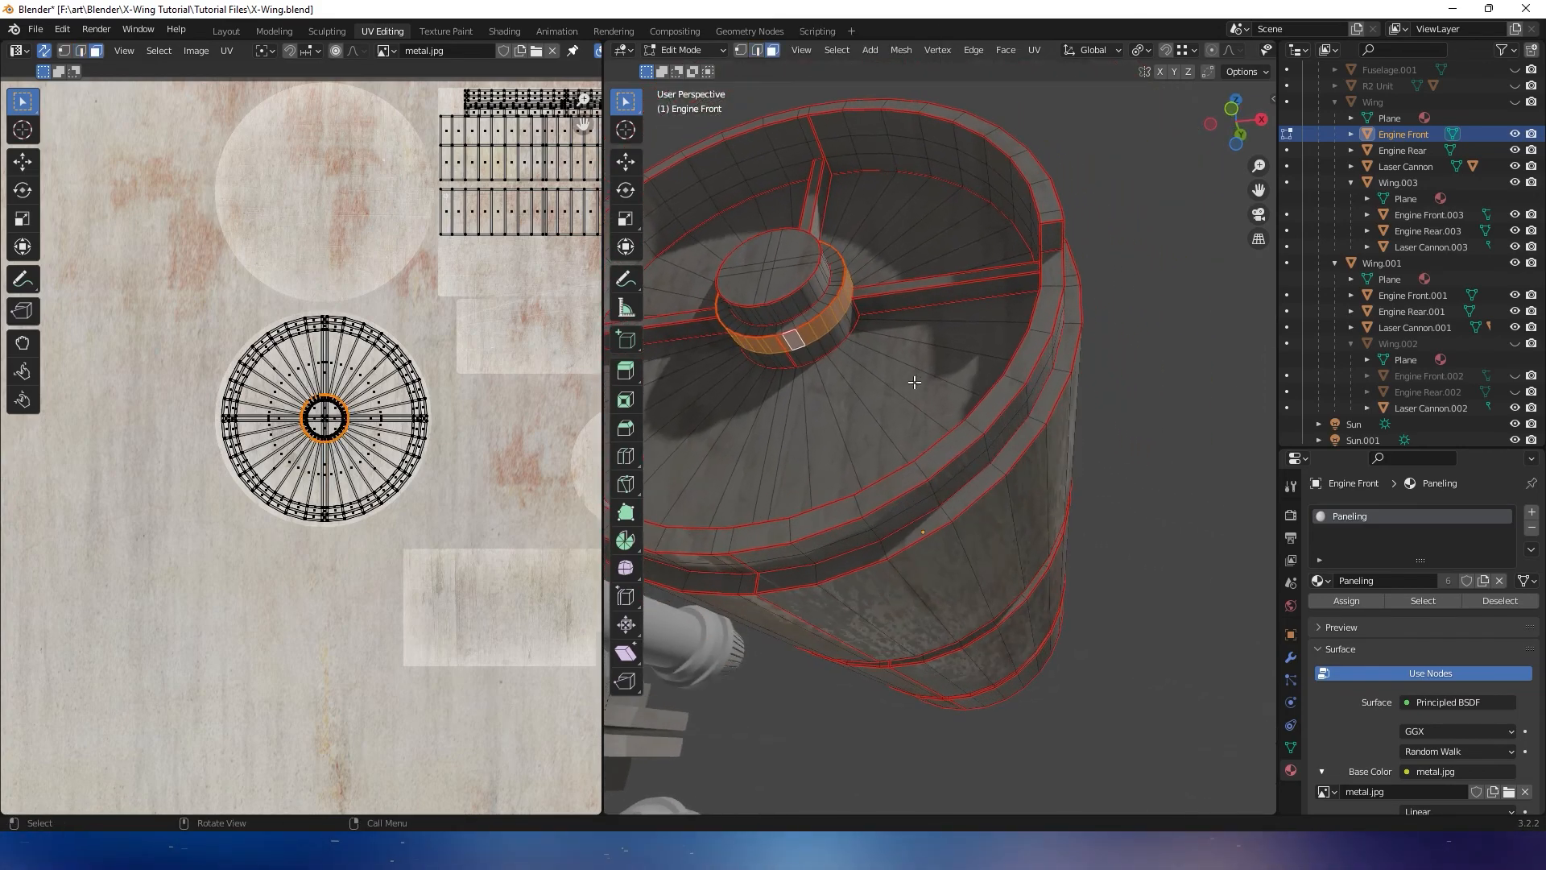
{"action": "left_click", "coordinate": [841, 333], "text": "alt+shift"}
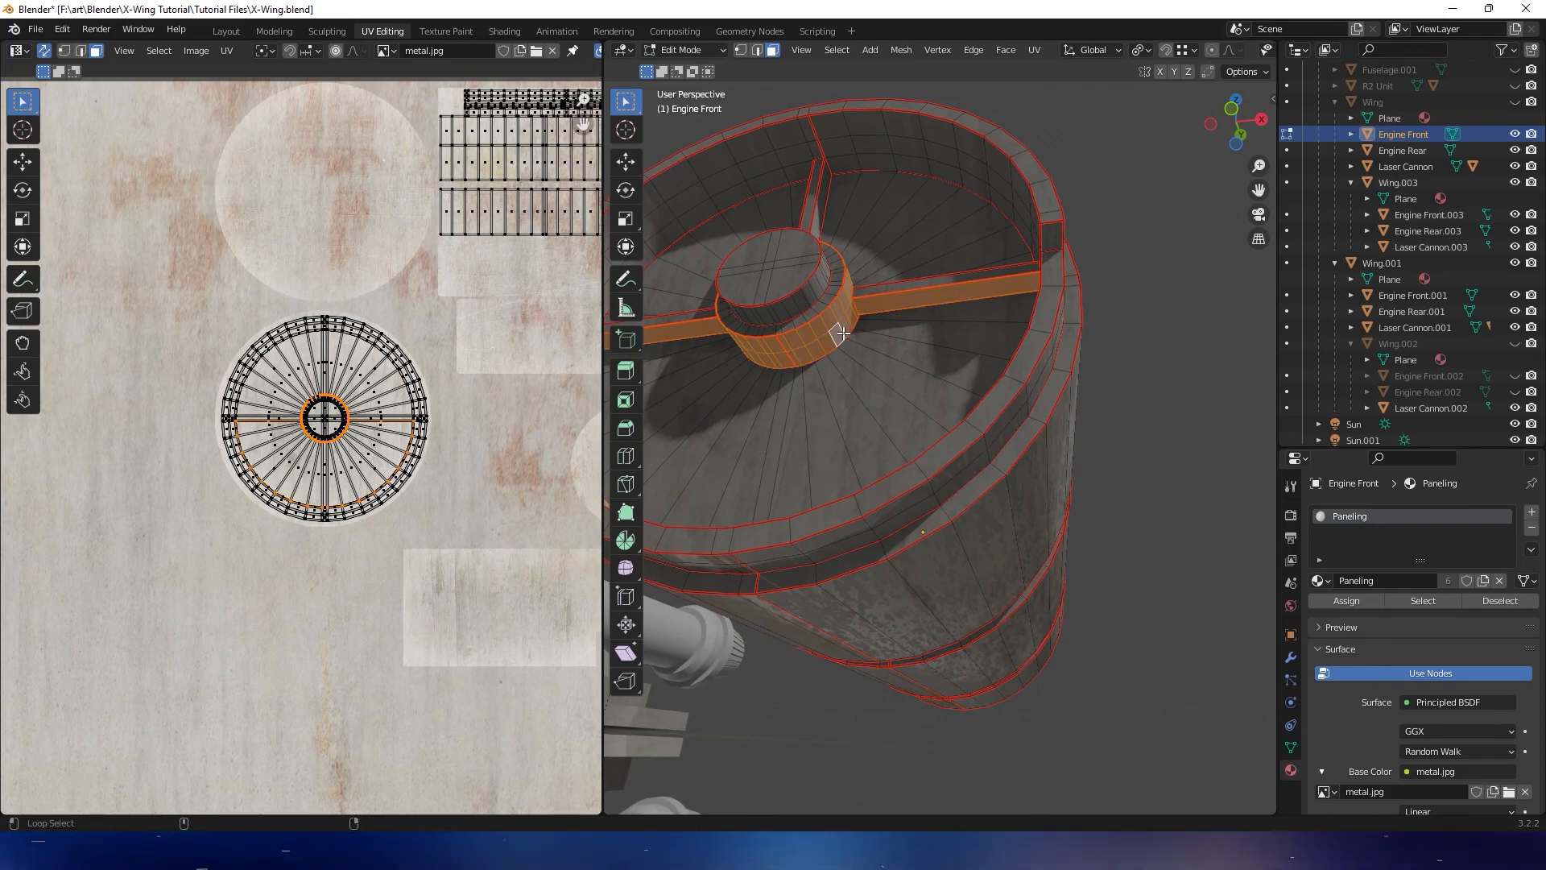
{"action": "middle_click_drag", "start_coordinate": [837, 288], "coordinate": [880, 318]}
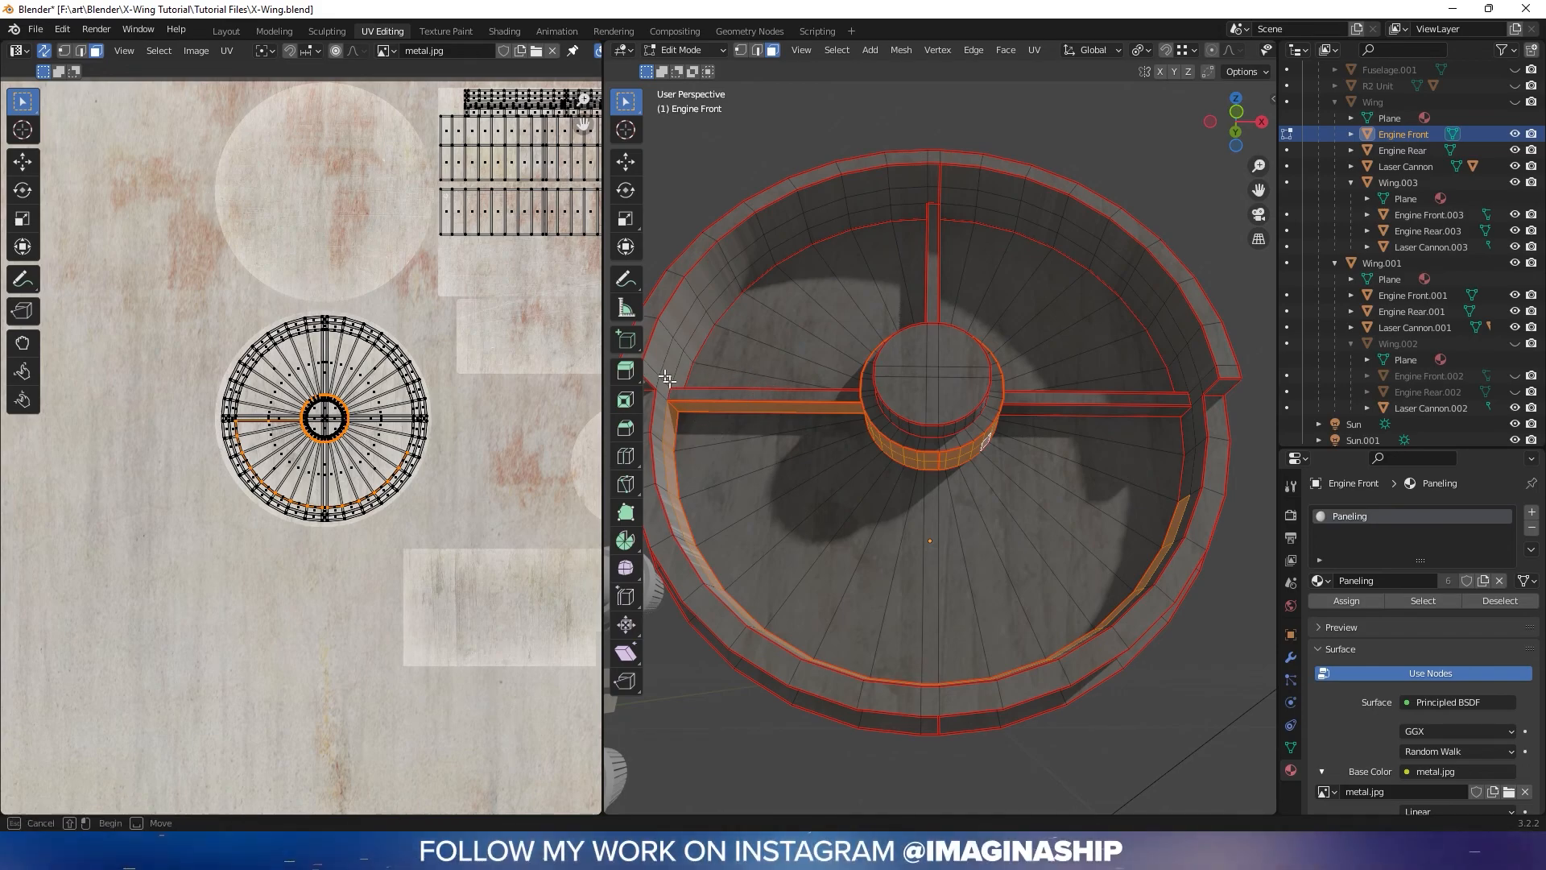
{"action": "key", "text": "ctrl+z"}
{"action": "key", "text": "ctrl+z"}
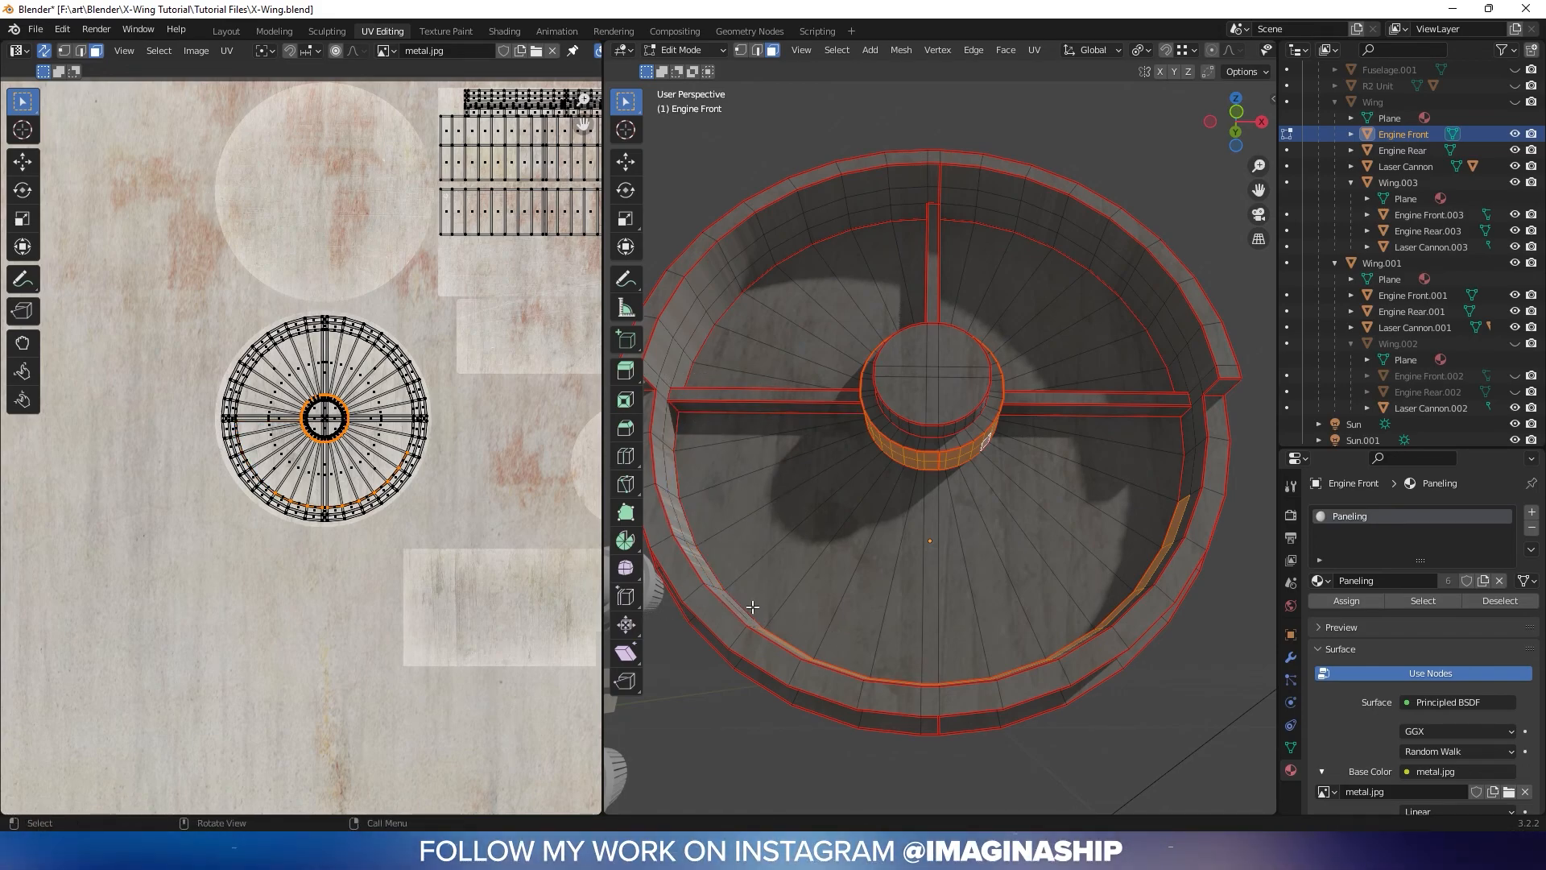
{"action": "middle_click_drag", "start_coordinate": [753, 607], "coordinate": [766, 626]}
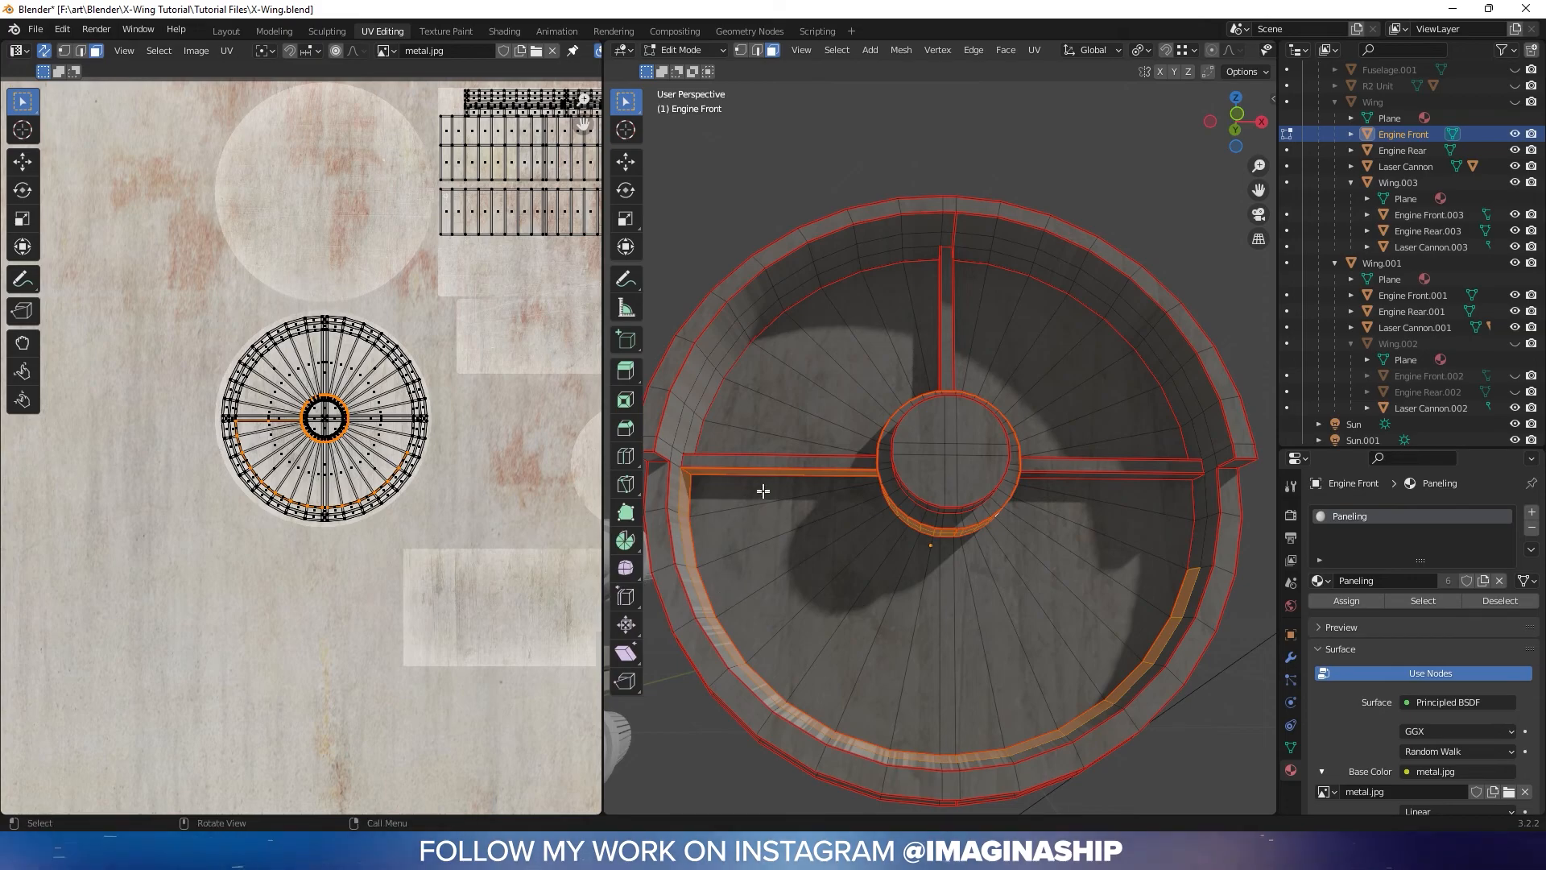
{"action": "key", "text": "ctrl+z"}
Extend the face selection around the inner rim wall and remove the spoke faces from it
{"action": "middle_click_drag", "start_coordinate": [786, 485], "coordinate": [1136, 476]}
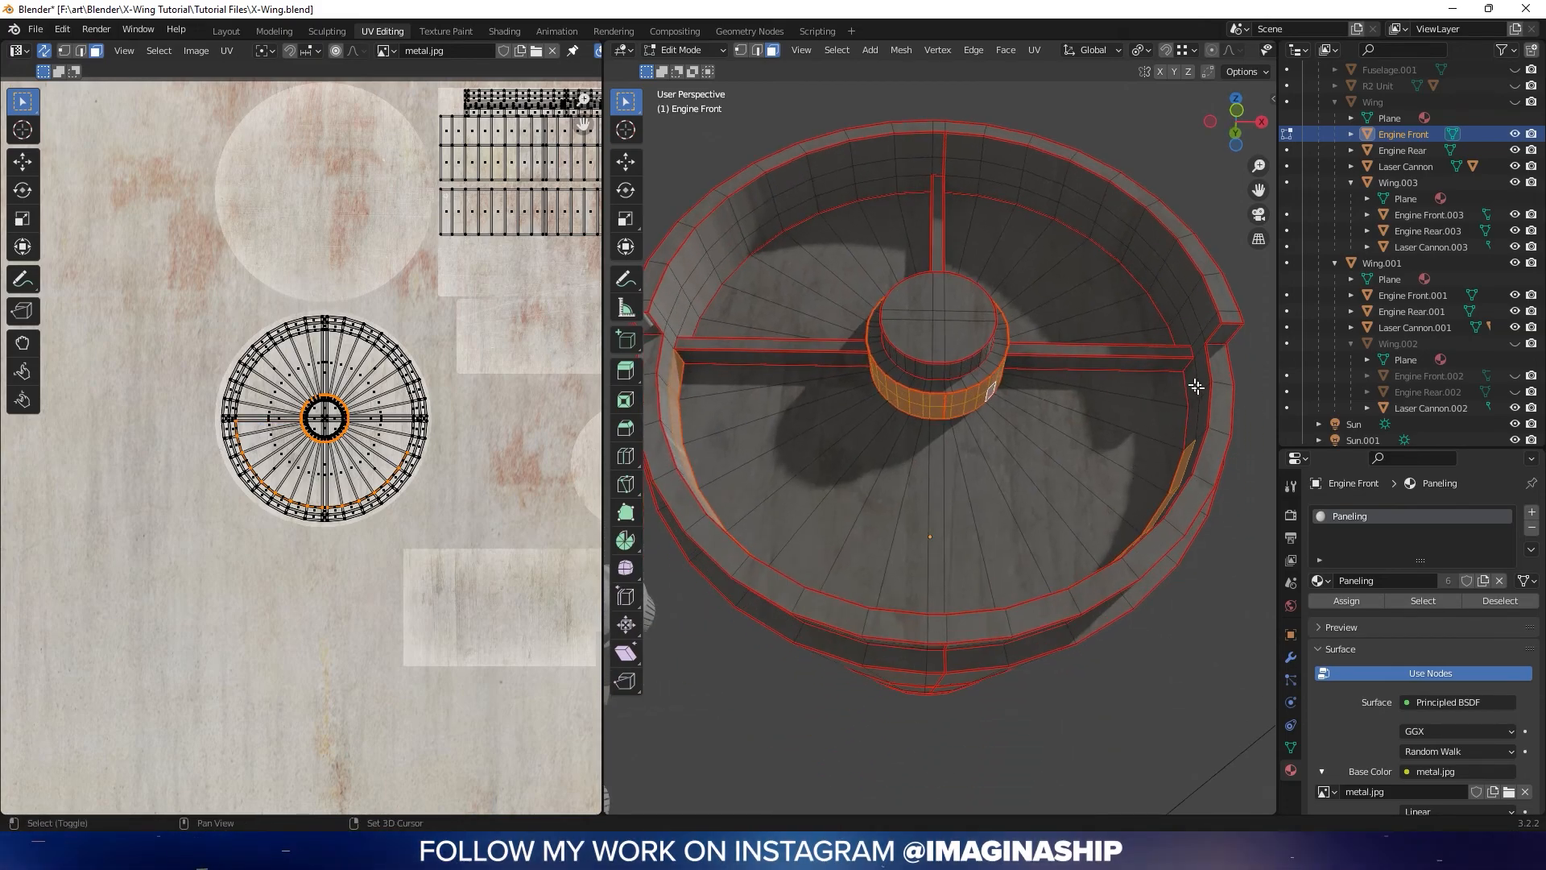
{"action": "middle_click_drag", "start_coordinate": [1080, 266], "coordinate": [1059, 359]}
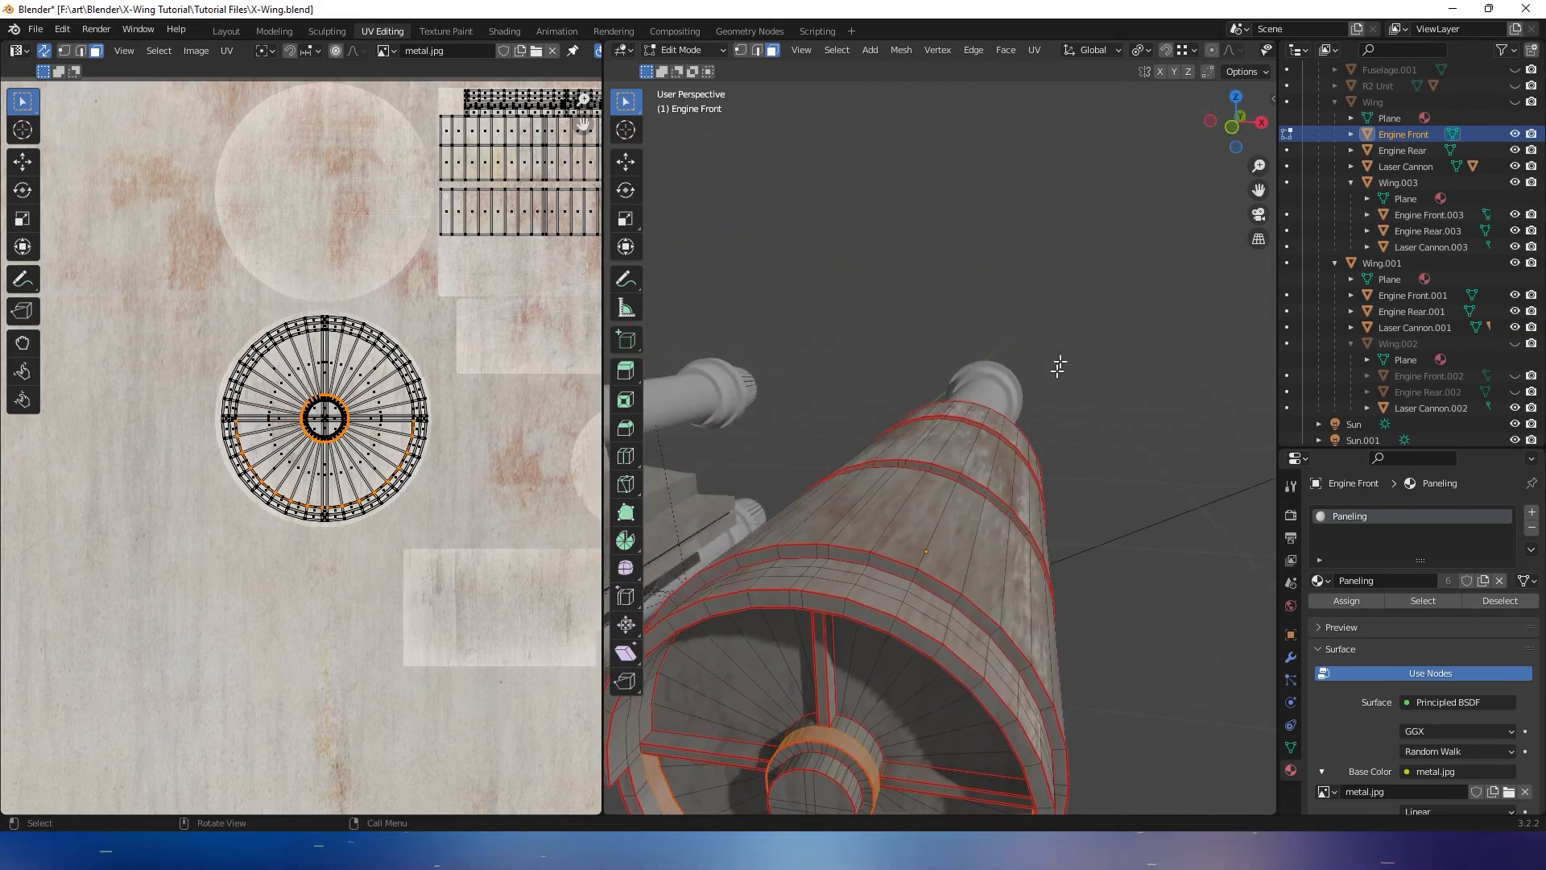
{"action": "left_click", "coordinate": [857, 733], "text": "alt+shift"}
{"action": "middle_click_drag", "start_coordinate": [856, 733], "coordinate": [982, 670]}
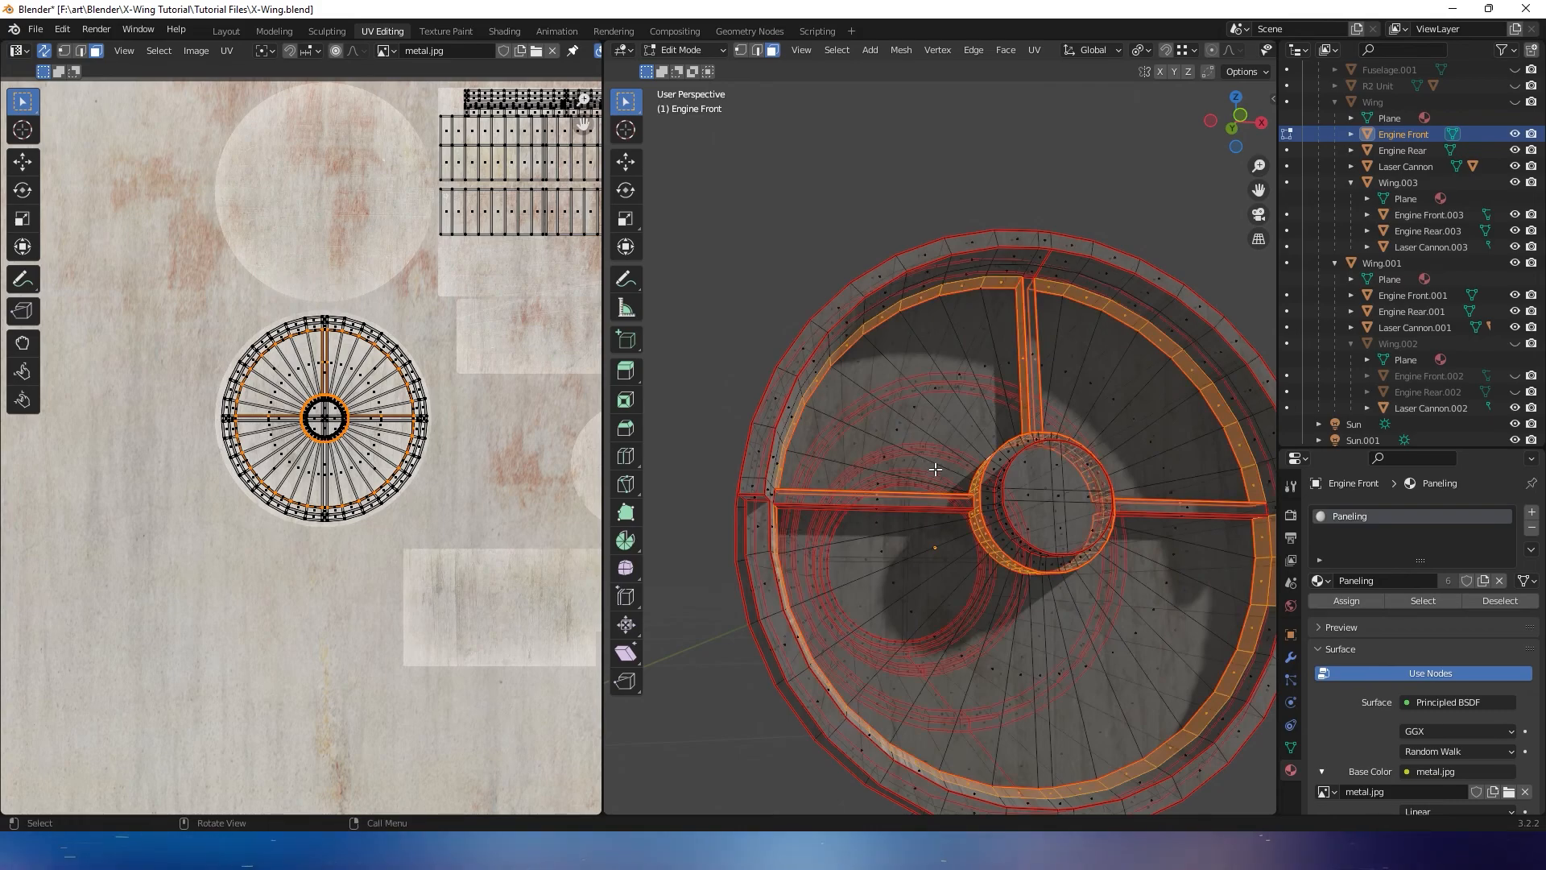
{"action": "middle_click_drag", "start_coordinate": [936, 469], "coordinate": [1124, 478]}
{"action": "key", "text": "alt+z"}
{"action": "left_click_drag", "start_coordinate": [1134, 494], "coordinate": [1178, 594], "text": "ctrl"}
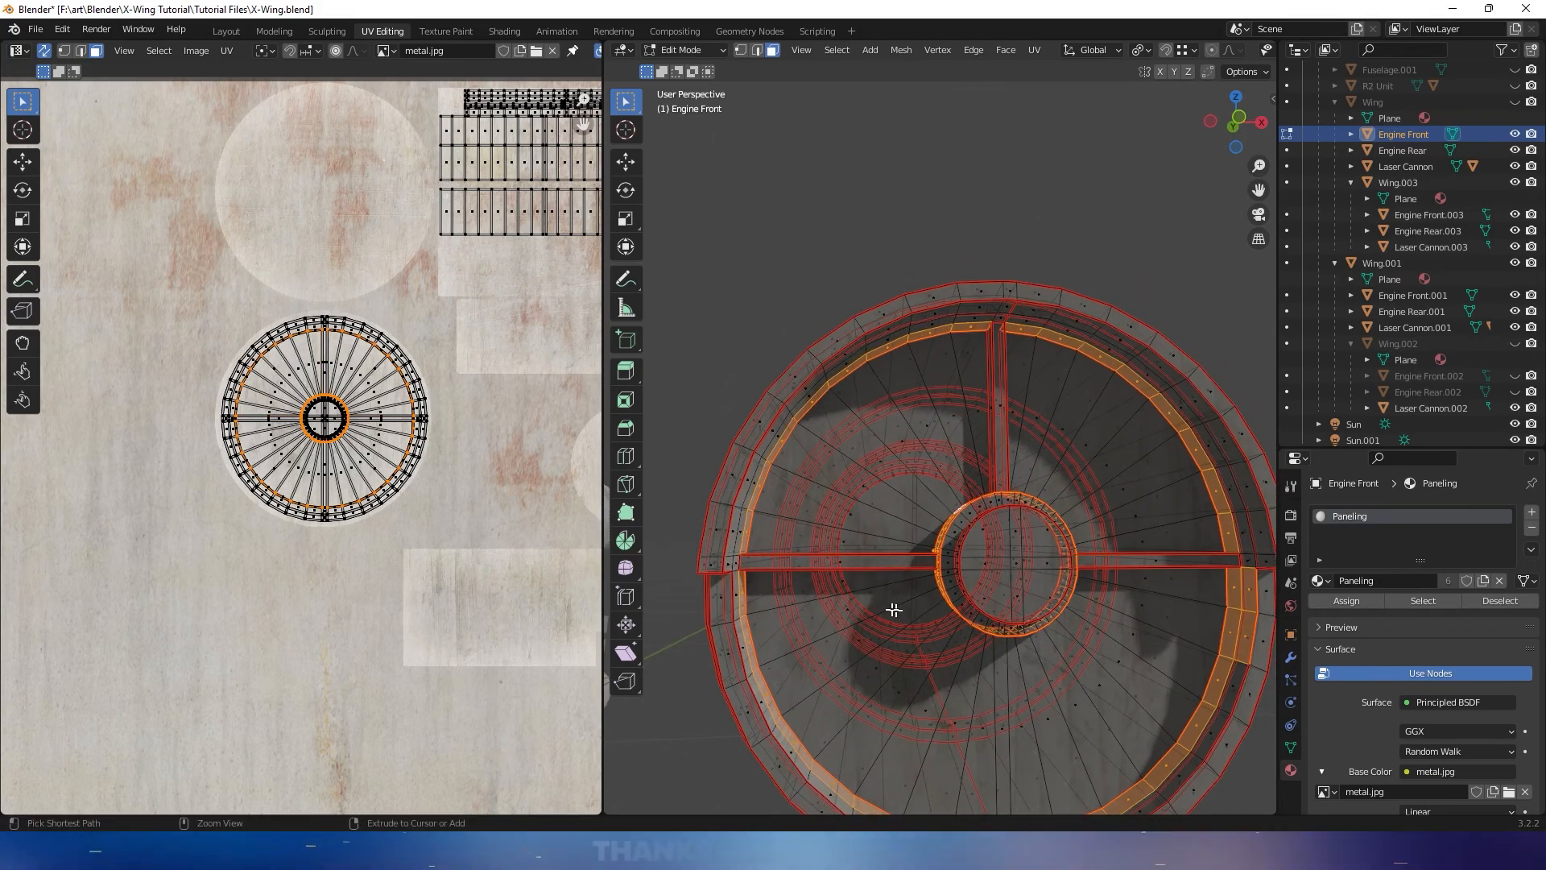
{"action": "middle_click", "coordinate": [882, 581], "text": "alt"}
{"action": "key", "text": "alt+z"}
Mark a seam on the vertical edge of the central hub's narrower upper cylinder
{"action": "middle_click_drag", "start_coordinate": [861, 530], "coordinate": [964, 574]}
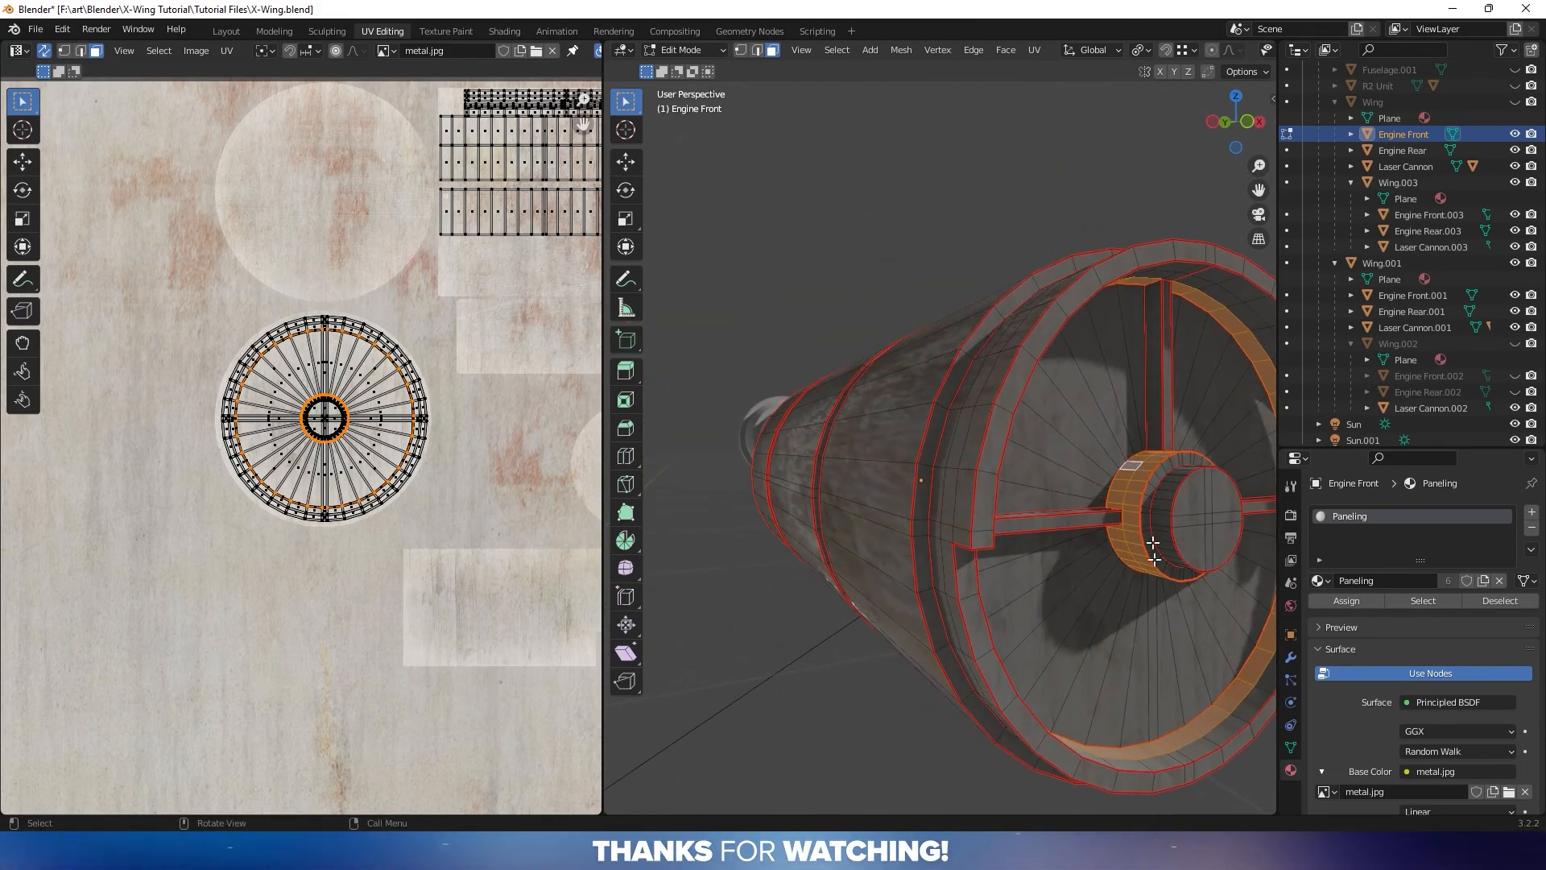
{"action": "middle_click_drag", "start_coordinate": [1160, 507], "coordinate": [1122, 465]}
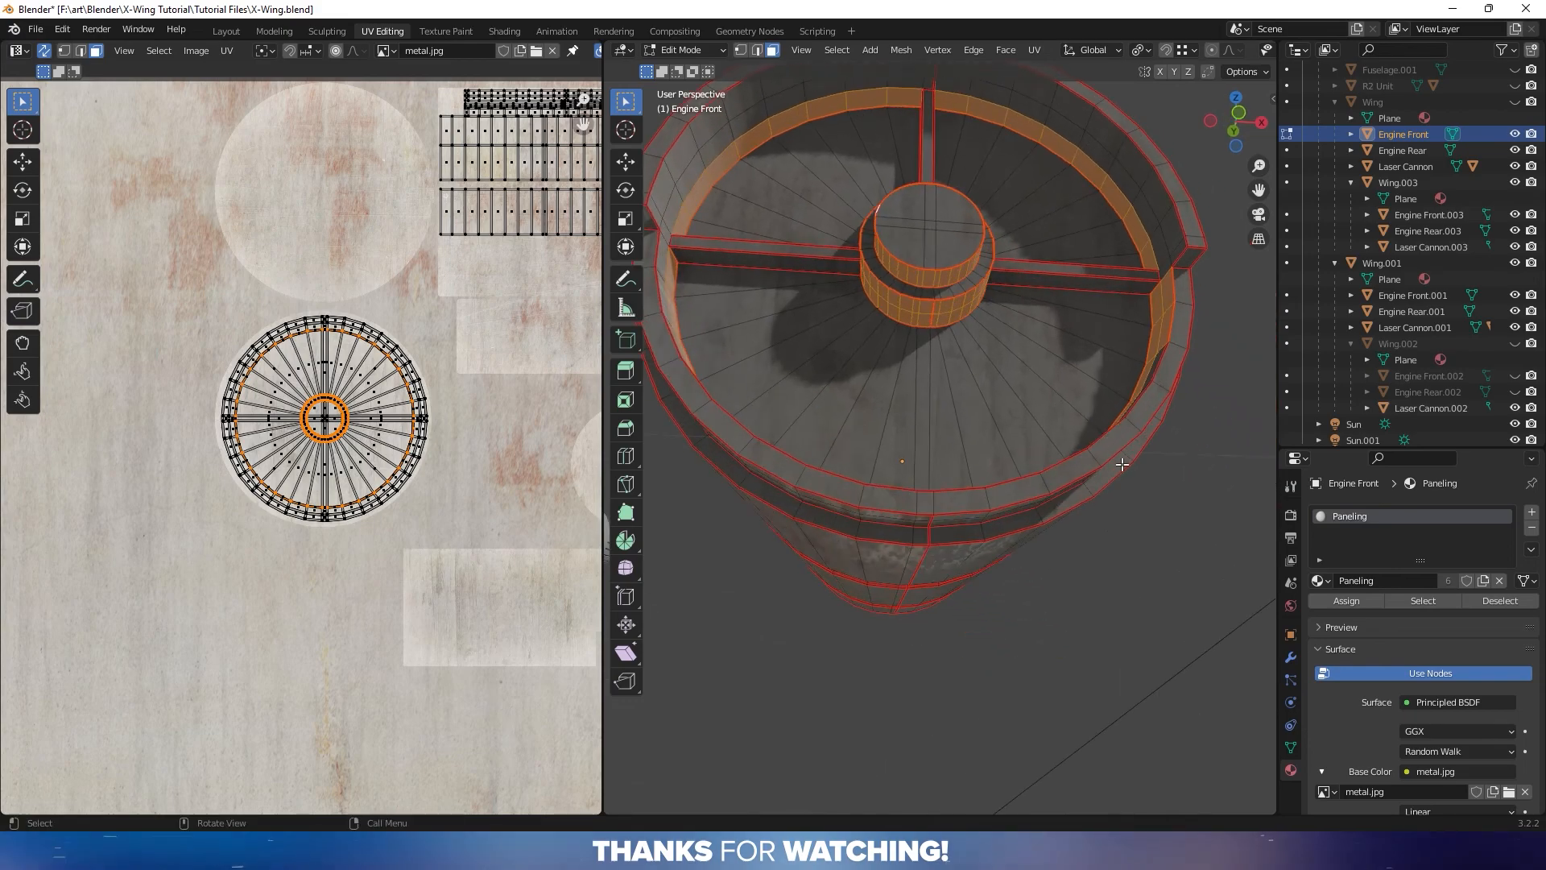
{"action": "mouse_move", "coordinate": [957, 338]}
{"action": "middle_mouse_down"}
{"action": "mouse_move", "coordinate": [953, 386]}
{"action": "mouse_move", "coordinate": [977, 442]}
{"action": "mouse_move", "coordinate": [983, 332]}
{"action": "middle_mouse_up"}
{"action": "key", "text": "2"}
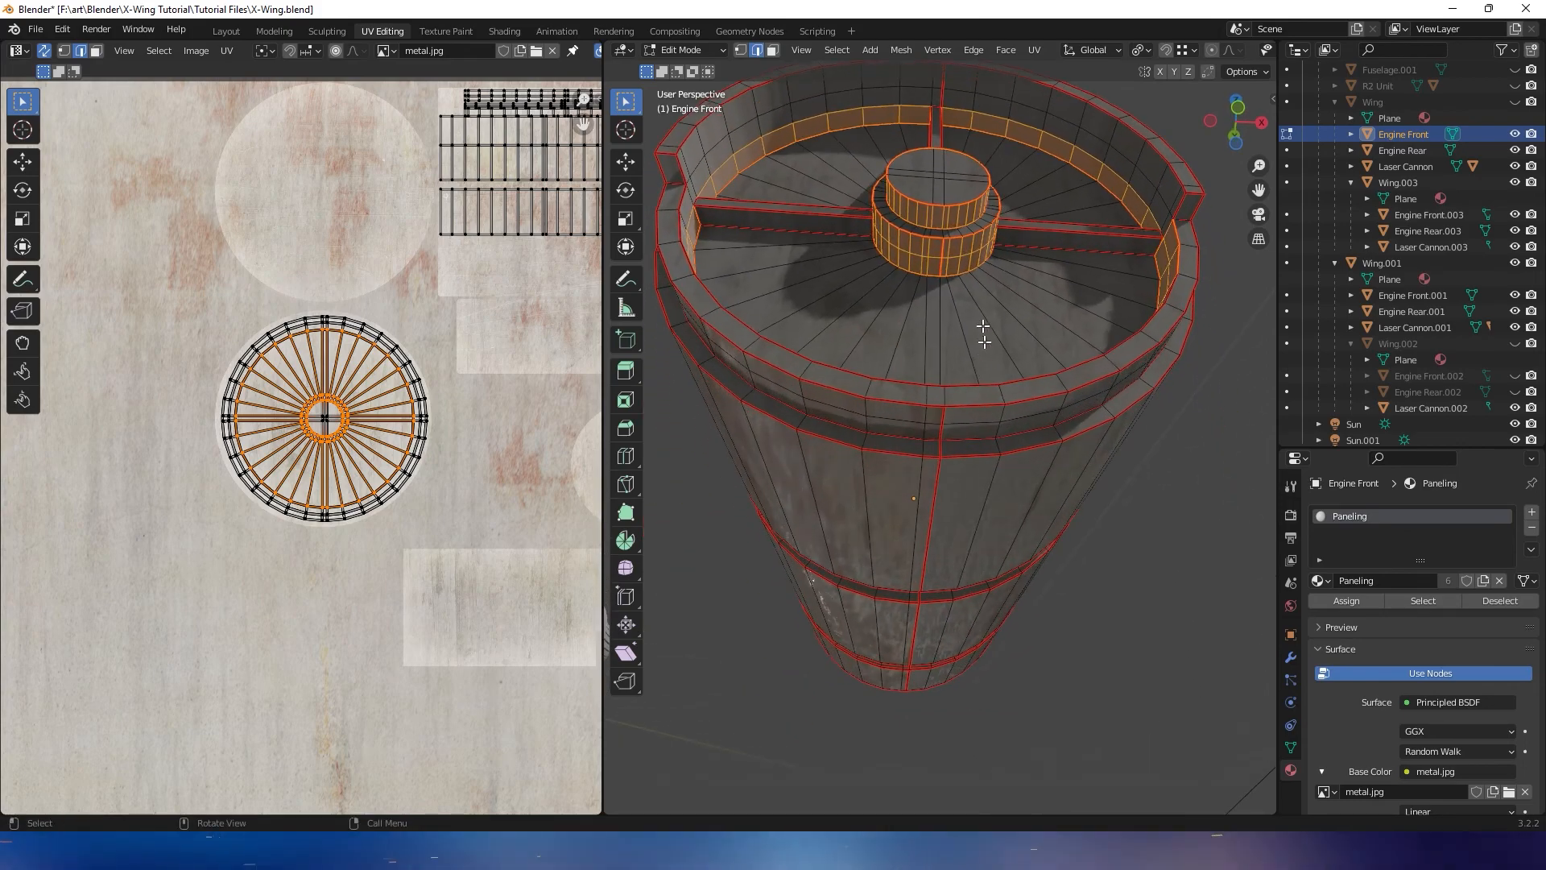
{"action": "left_click", "coordinate": [944, 211]}
{"action": "right_click", "coordinate": [944, 210]}
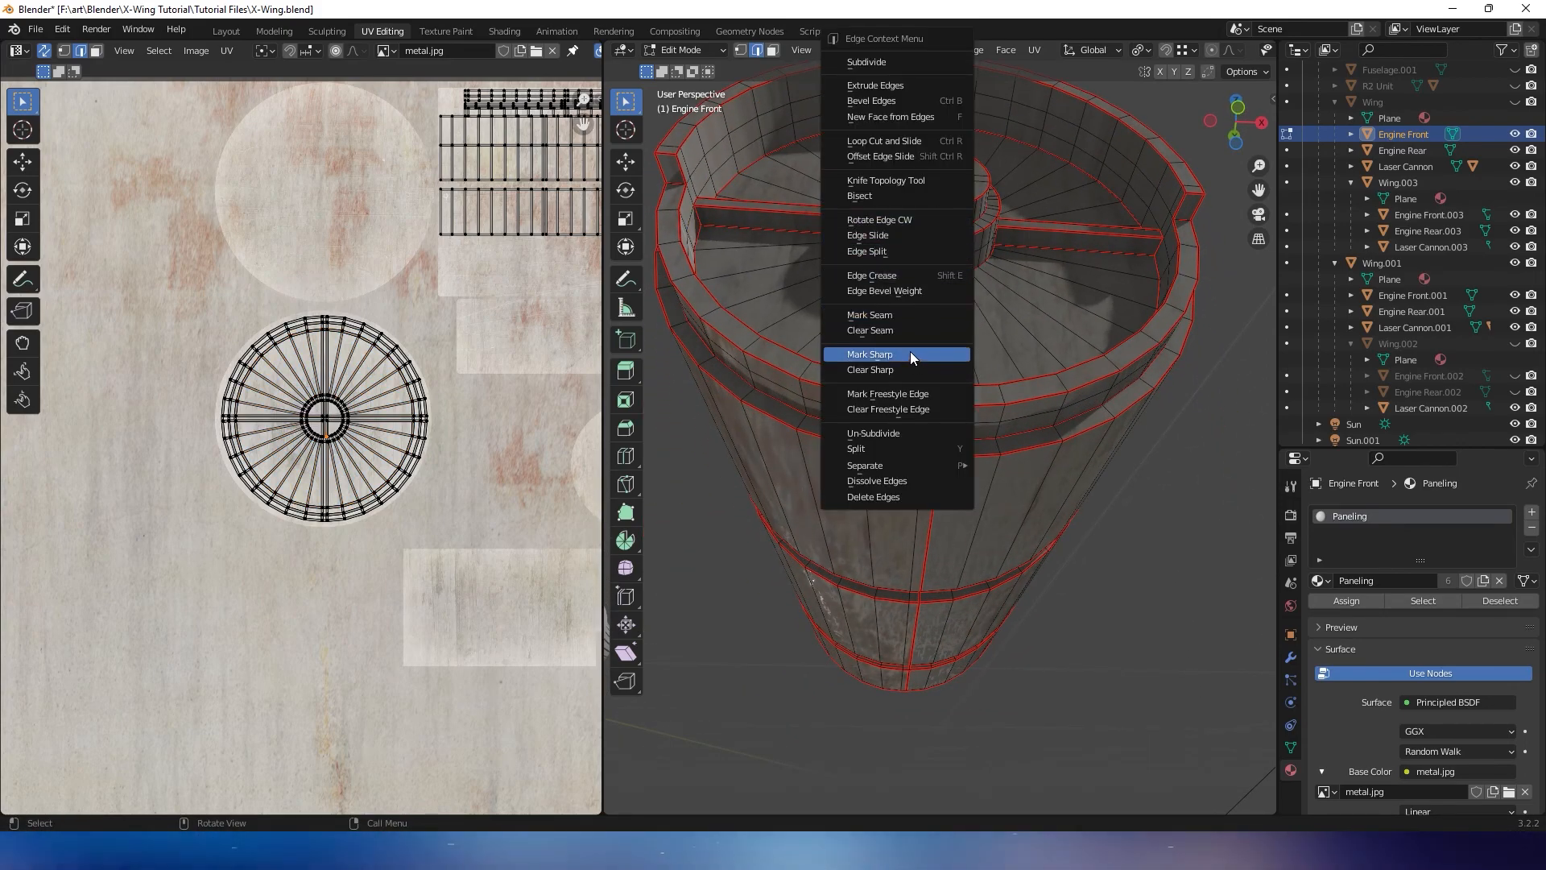
{"action": "left_click", "coordinate": [901, 316]}
Select the face loops around both hub cylinders and the inner rim wall
{"action": "middle_click_drag", "start_coordinate": [1002, 222], "coordinate": [1018, 260]}
{"action": "key", "text": "3"}
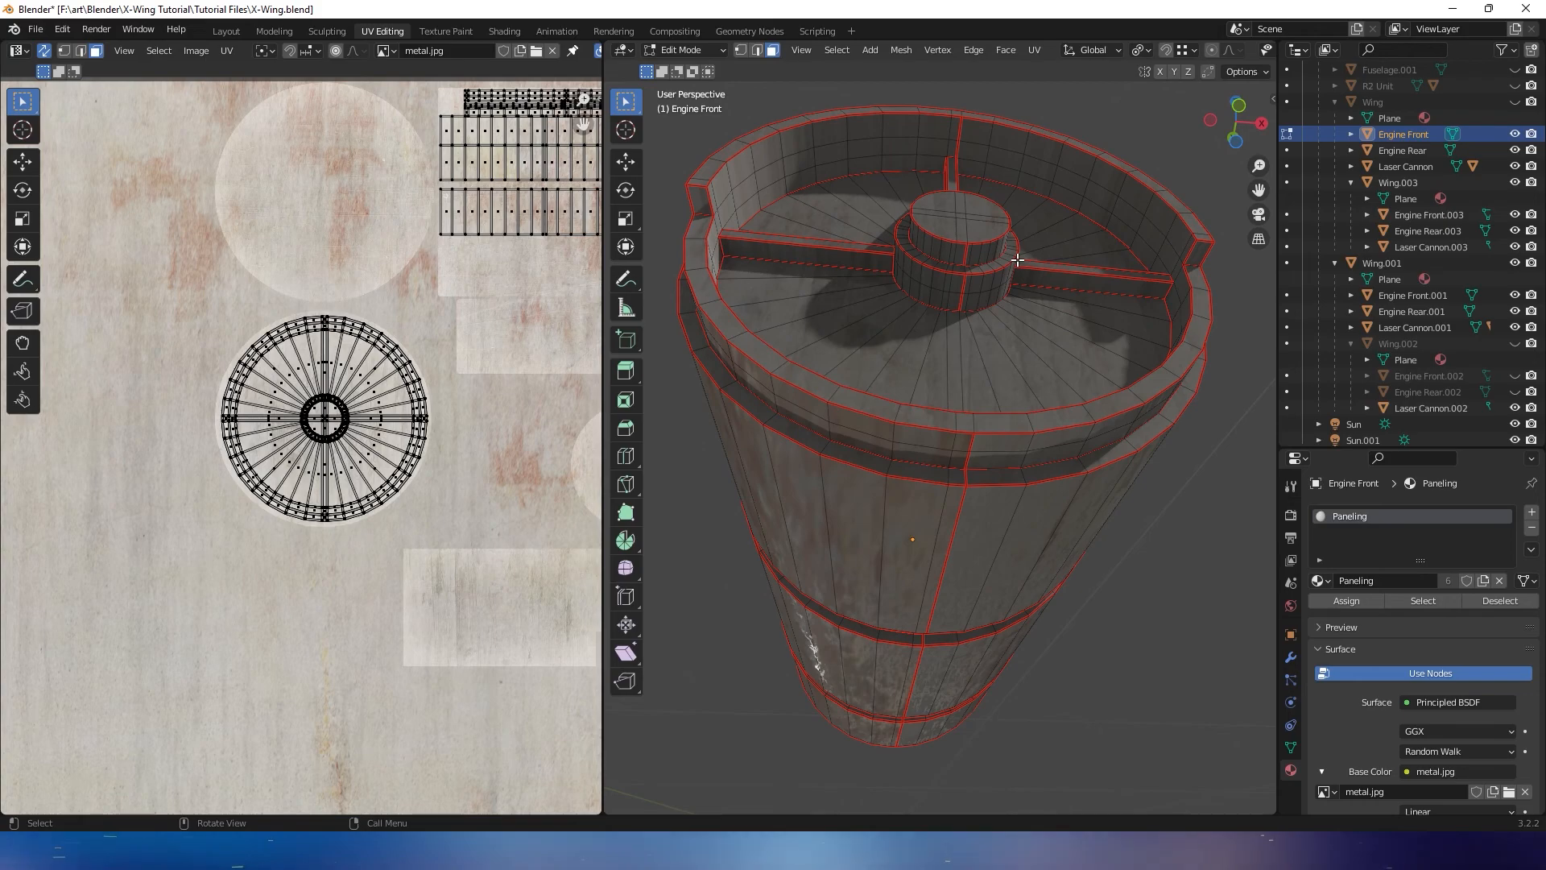
{"action": "left_click", "coordinate": [963, 252], "text": "alt"}
{"action": "left_click", "coordinate": [967, 285], "text": "alt+shift"}
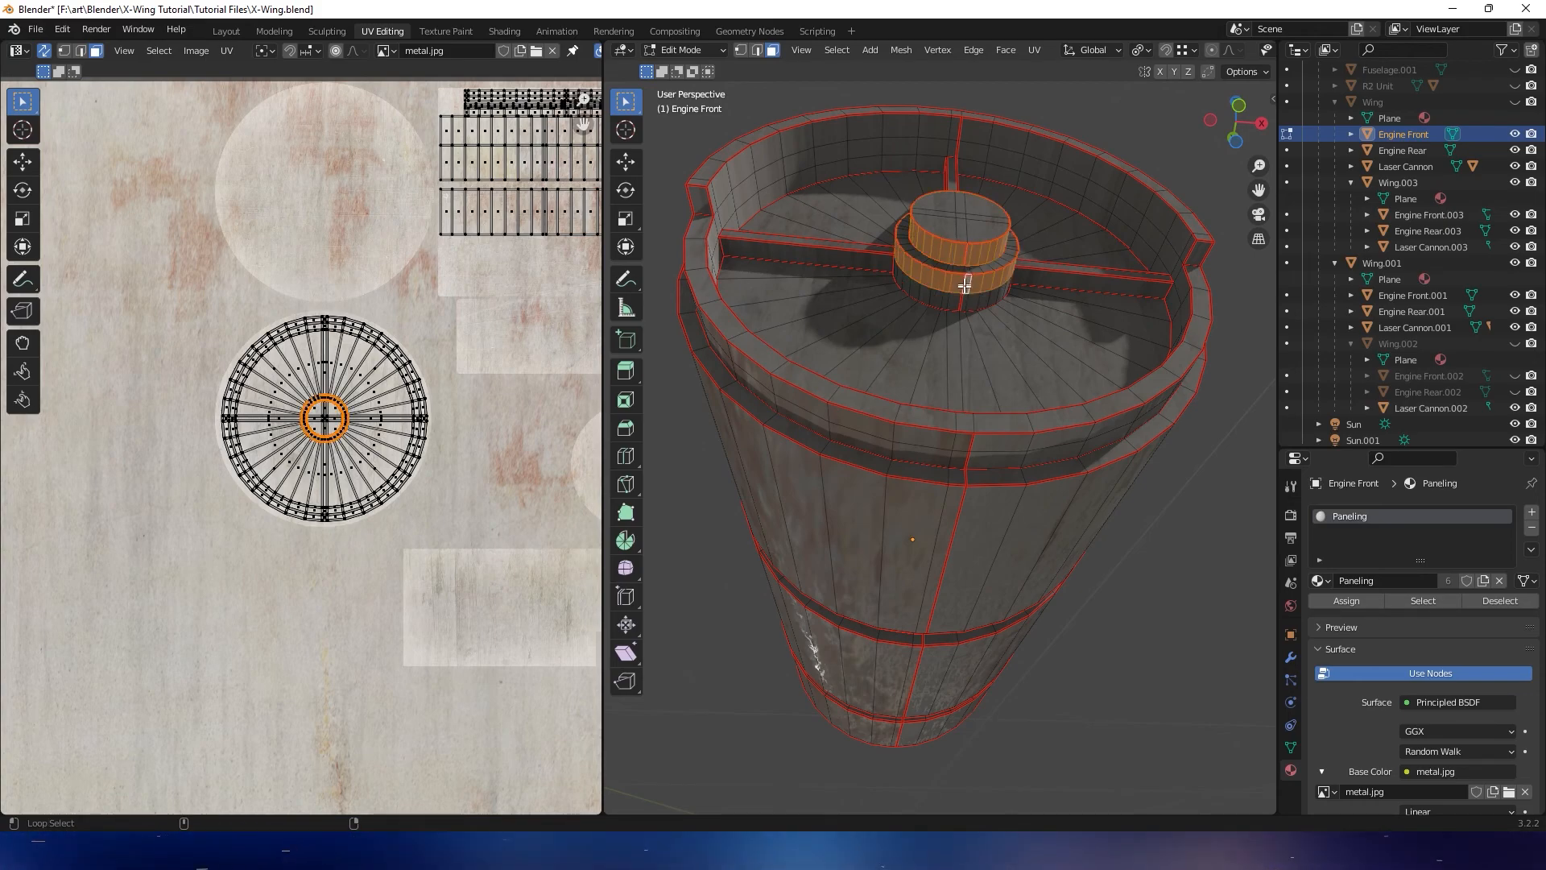
{"action": "left_click", "coordinate": [959, 304], "text": "alt+shift"}
{"action": "left_click", "coordinate": [1050, 190], "text": "alt+shift"}
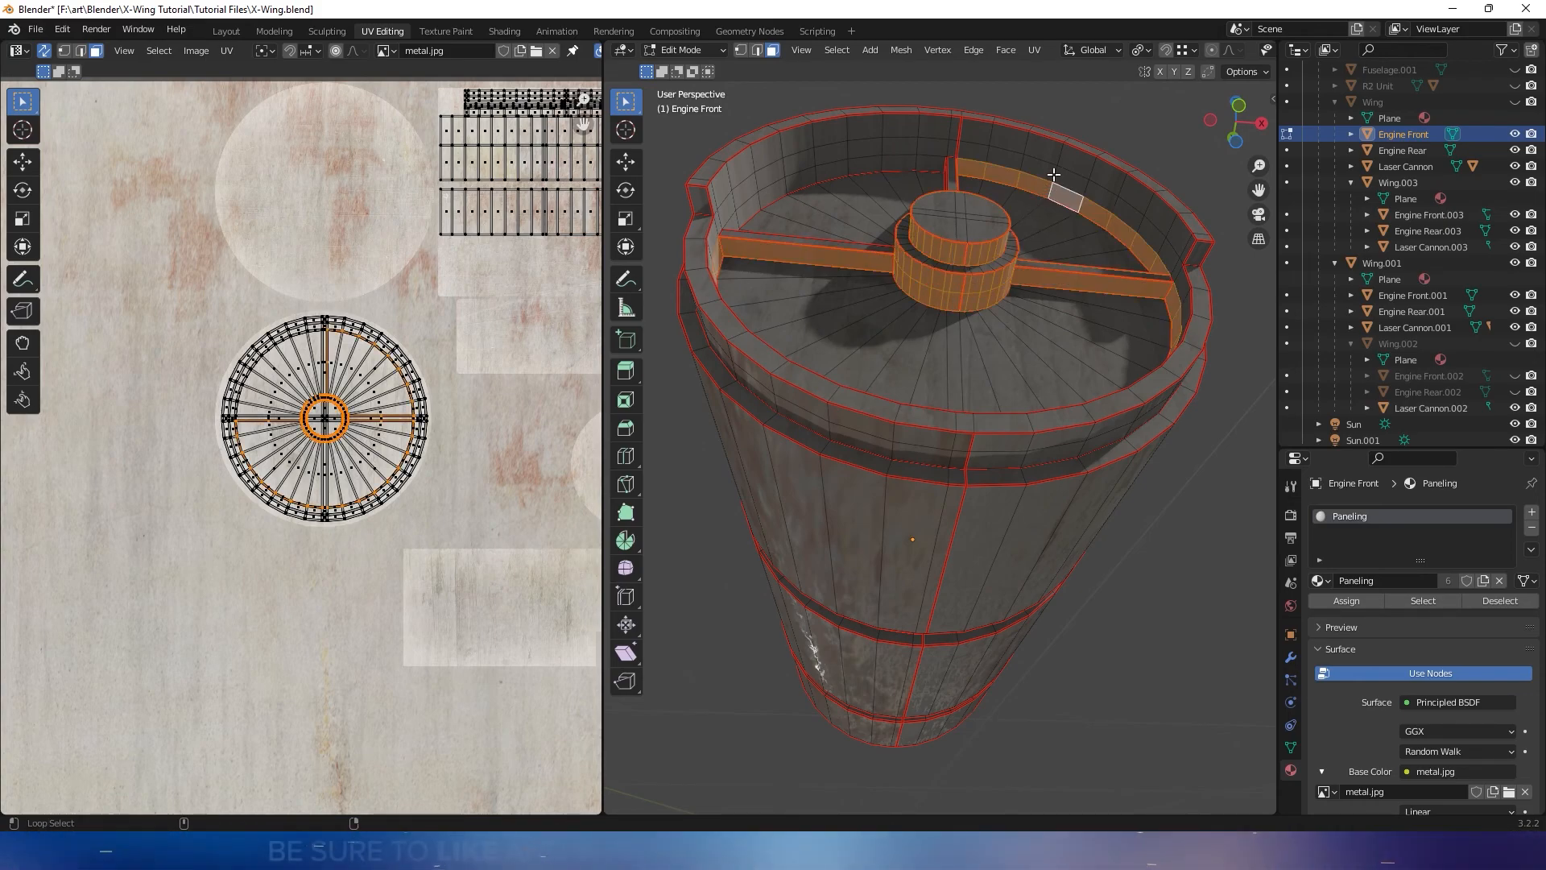
{"action": "left_click", "coordinate": [1054, 174], "text": "alt+shift"}
Remove the stray faces on the outside of the front rim from the selection
{"action": "middle_click_drag", "start_coordinate": [1039, 149], "coordinate": [1077, 271]}
{"action": "left_click_drag", "start_coordinate": [963, 517], "coordinate": [964, 518], "text": "ctrl"}
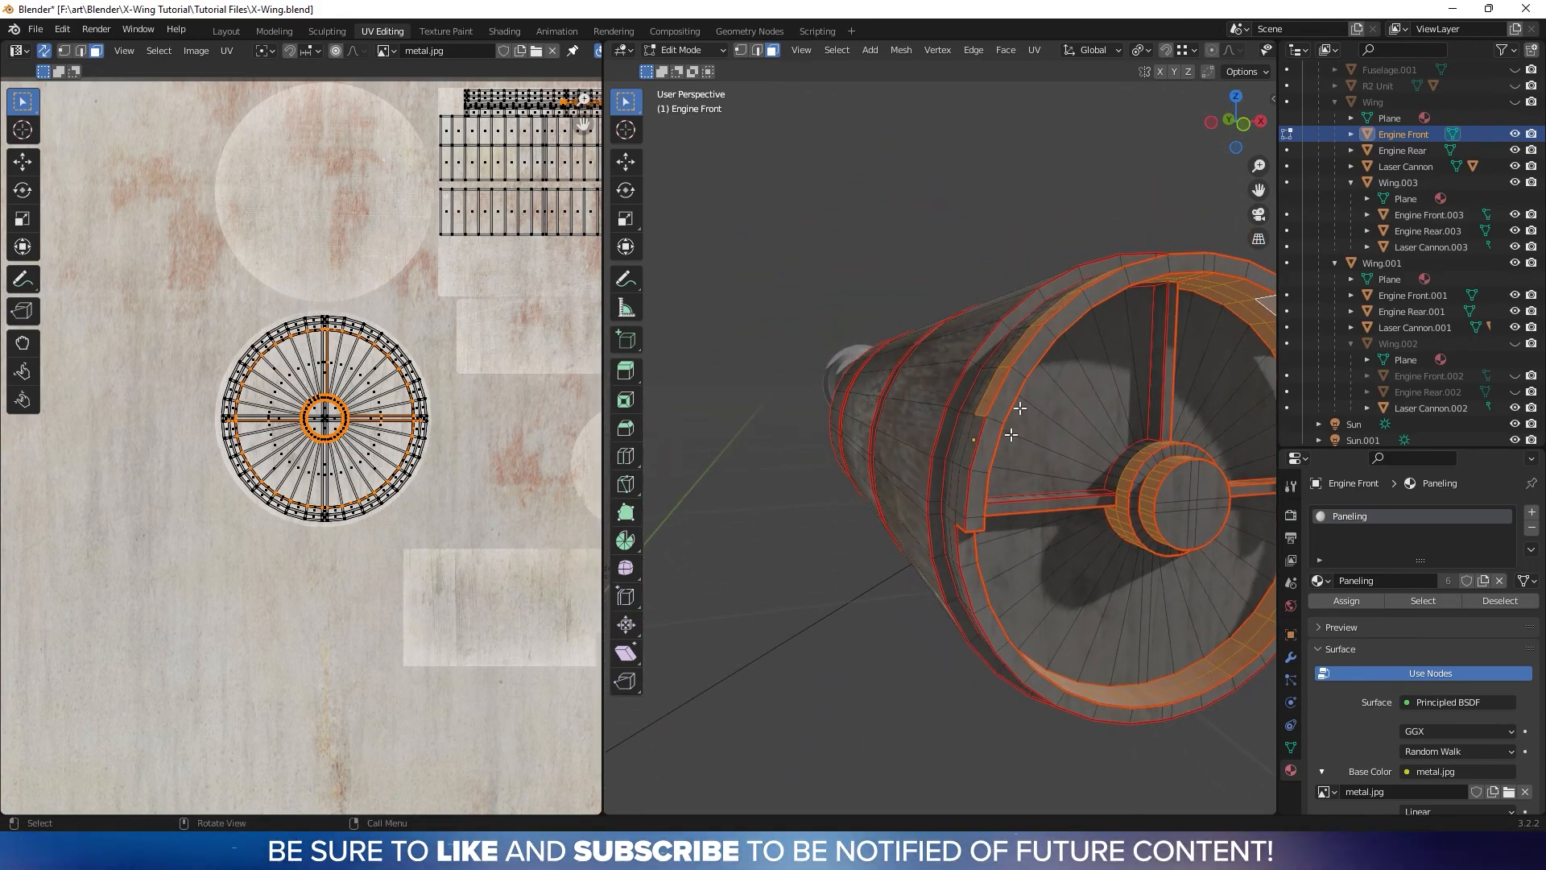
{"action": "left_click_drag", "start_coordinate": [1017, 393], "coordinate": [1019, 396], "text": "ctrl"}
{"action": "middle_click_drag", "start_coordinate": [1025, 406], "coordinate": [939, 360]}
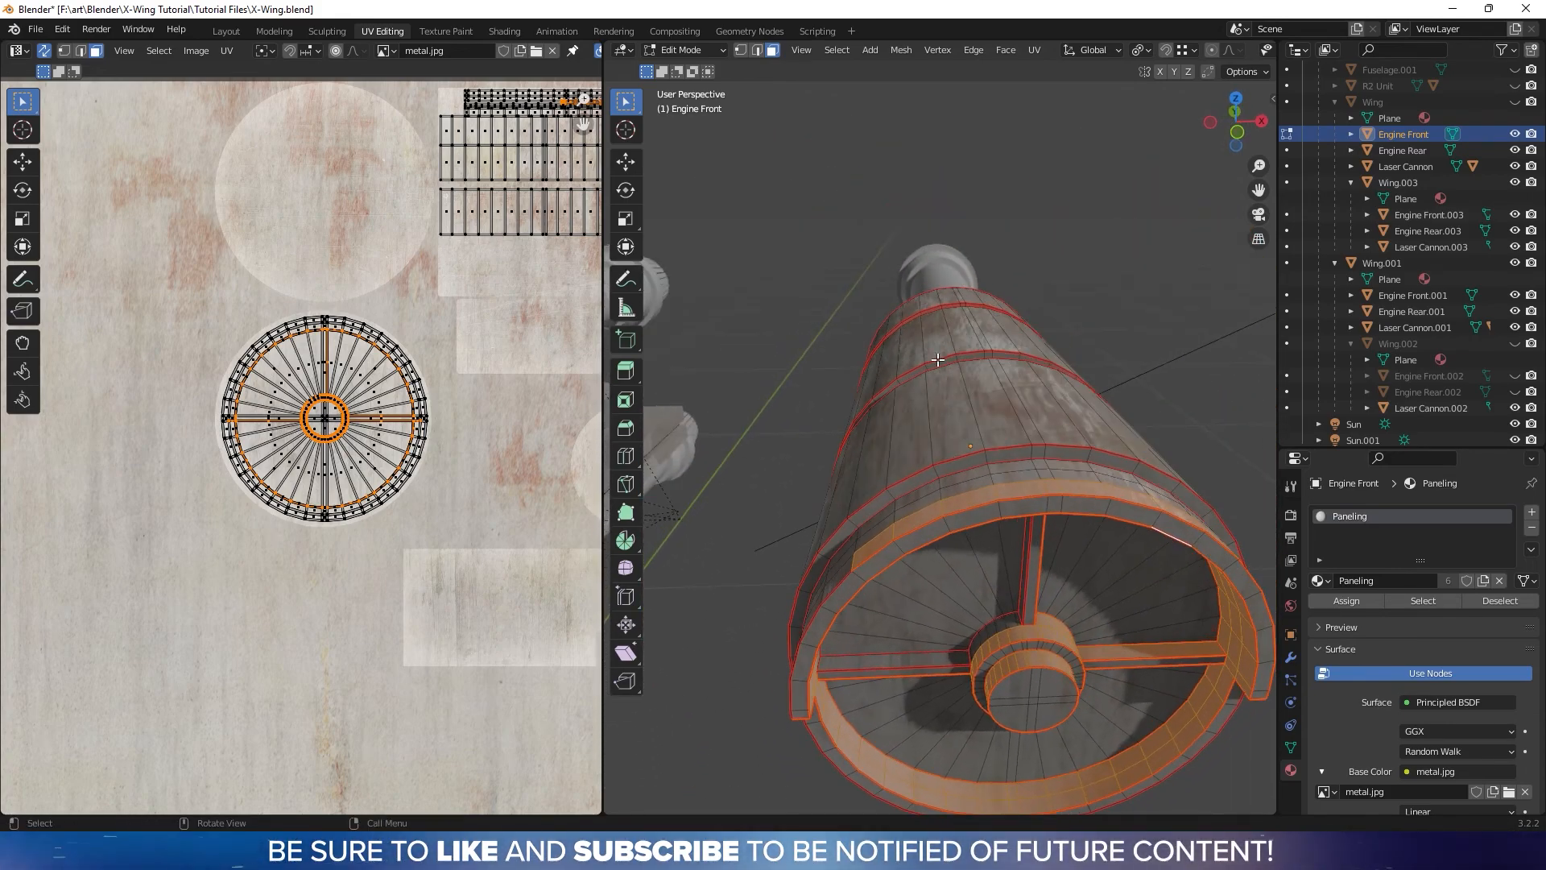
{"action": "middle_click_drag", "start_coordinate": [900, 413], "coordinate": [945, 439]}
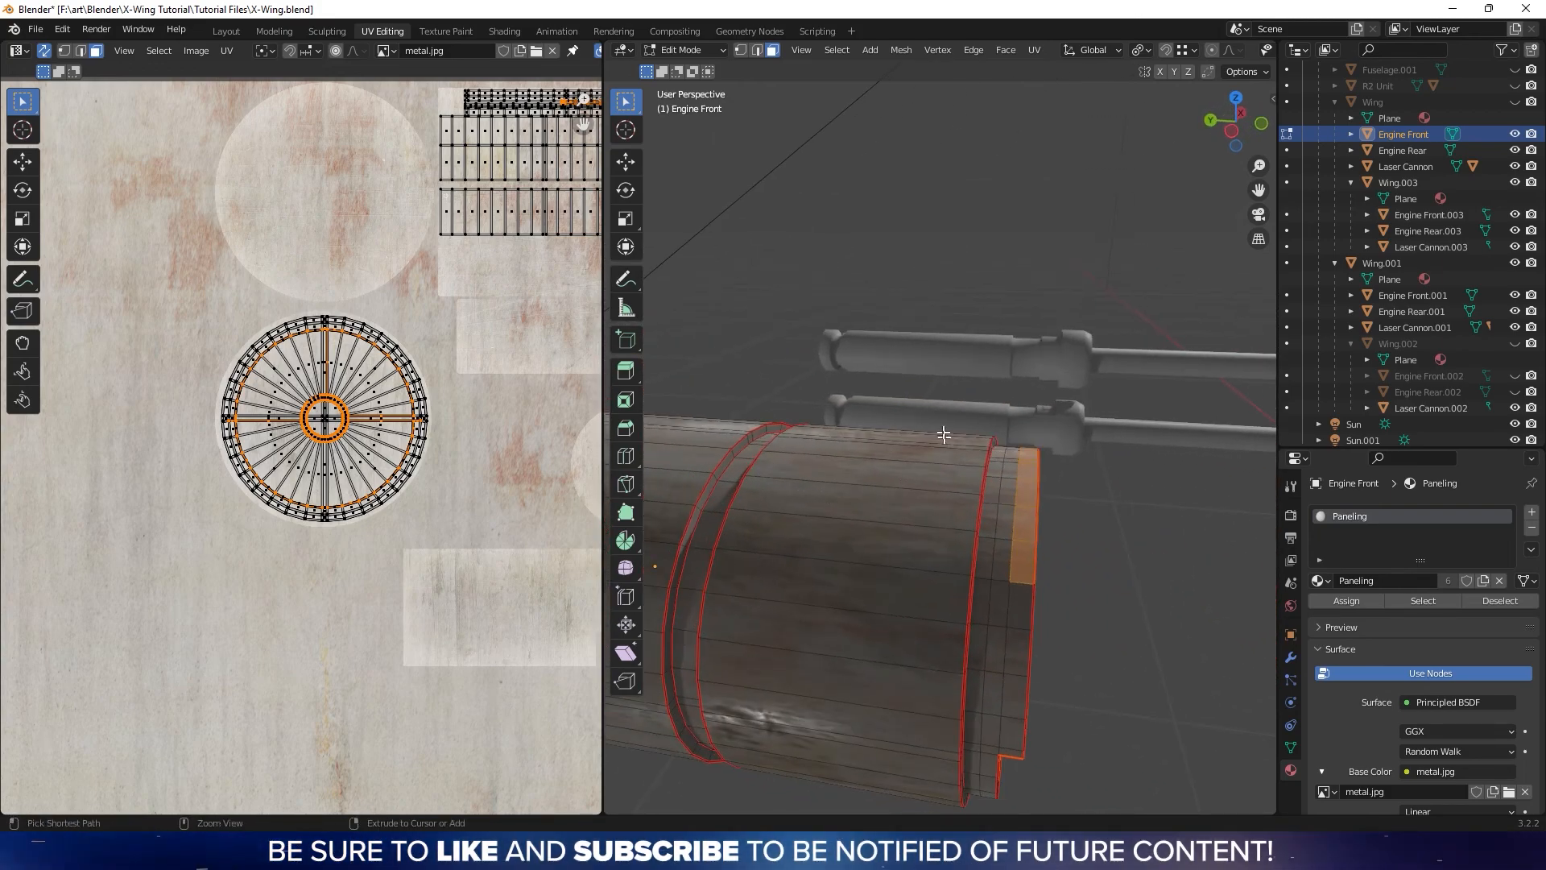
{"action": "left_click_drag", "start_coordinate": [1022, 563], "coordinate": [1023, 565], "text": "ctrl"}
{"action": "middle_click_drag", "start_coordinate": [1022, 580], "coordinate": [867, 624]}
{"action": "scroll", "coordinate": [962, 505], "scroll_direction": "up", "scroll_amount": 2}
{"action": "left_click_drag", "start_coordinate": [927, 634], "coordinate": [927, 640], "text": "ctrl"}
{"action": "middle_click_drag", "start_coordinate": [911, 660], "coordinate": [1120, 504]}
{"action": "scroll", "coordinate": [1108, 514], "scroll_direction": "up", "scroll_amount": 3}
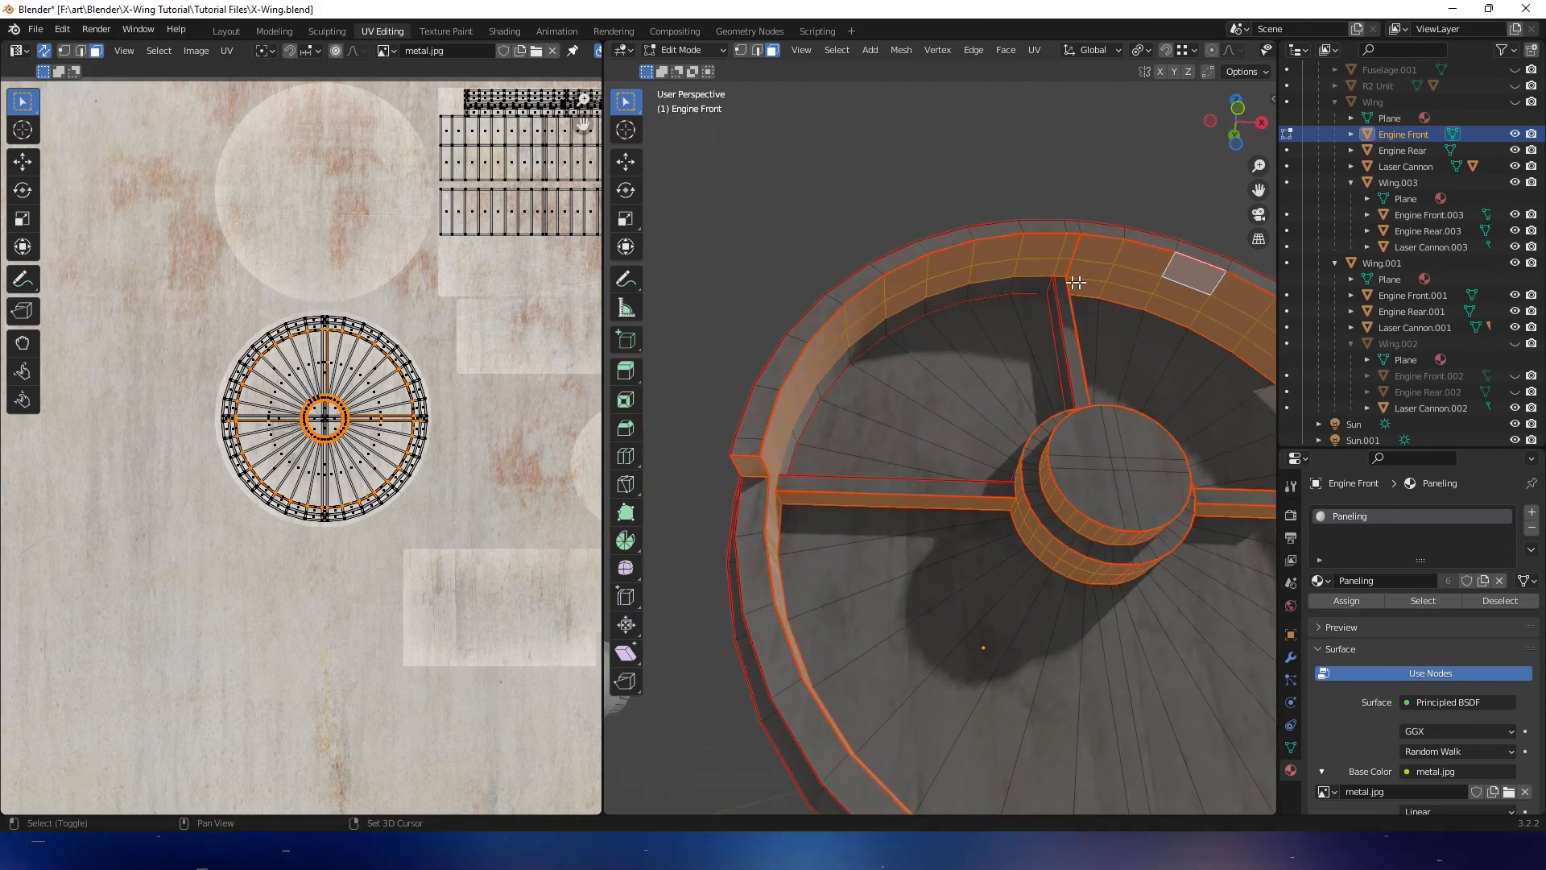
Deselect the spoke side faces, keeping only the hub cylinders and inner rim wall selected
{"action": "middle_click_drag", "start_coordinate": [1031, 283], "coordinate": [821, 368]}
{"action": "left_click", "coordinate": [758, 504], "text": "ctrl"}
{"action": "key", "text": "alt+z"}
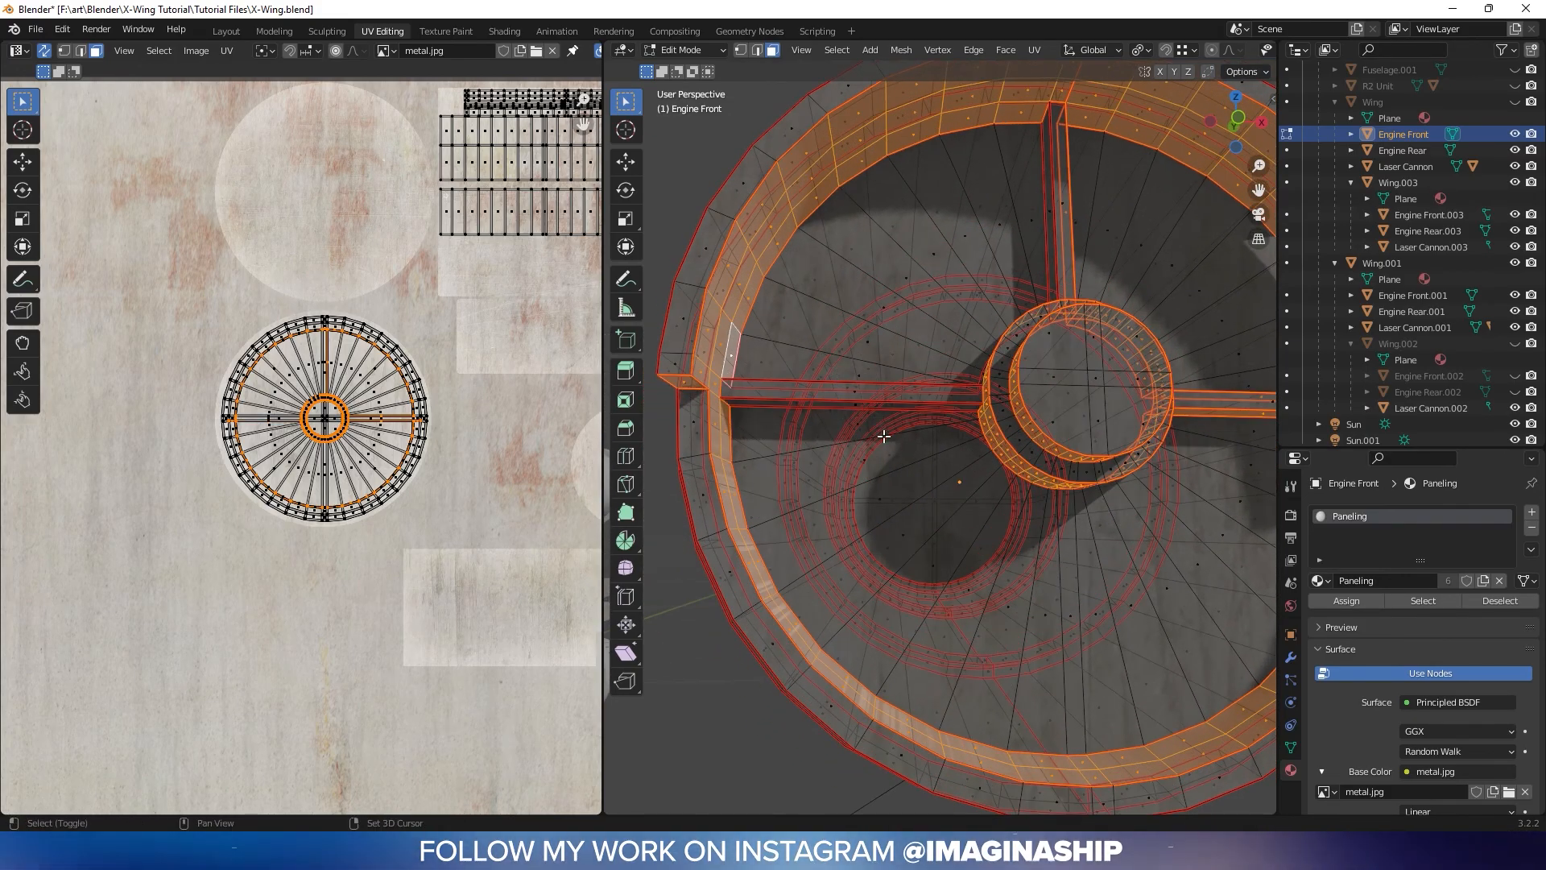
{"action": "middle_click_drag", "start_coordinate": [883, 435], "coordinate": [704, 427]}
{"action": "middle_click_drag", "start_coordinate": [1014, 416], "coordinate": [1019, 366], "text": "shift"}
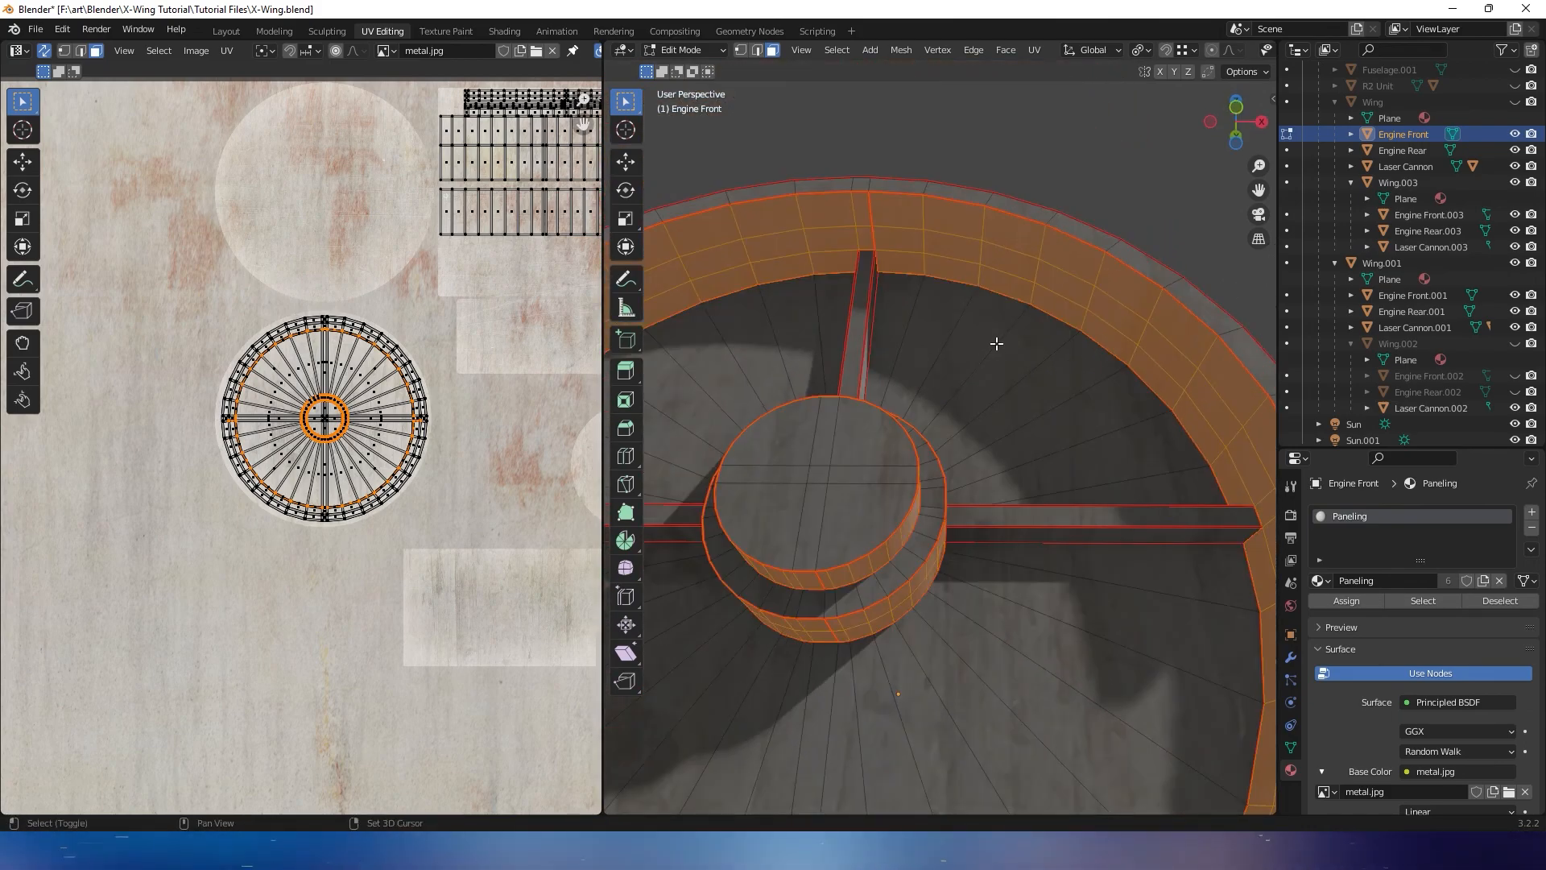
Unwrap the selected hub and inner rim wall faces along their seams
{"action": "middle_click_drag", "start_coordinate": [953, 407], "coordinate": [1079, 312]}
{"action": "right_click", "coordinate": [1079, 313]}
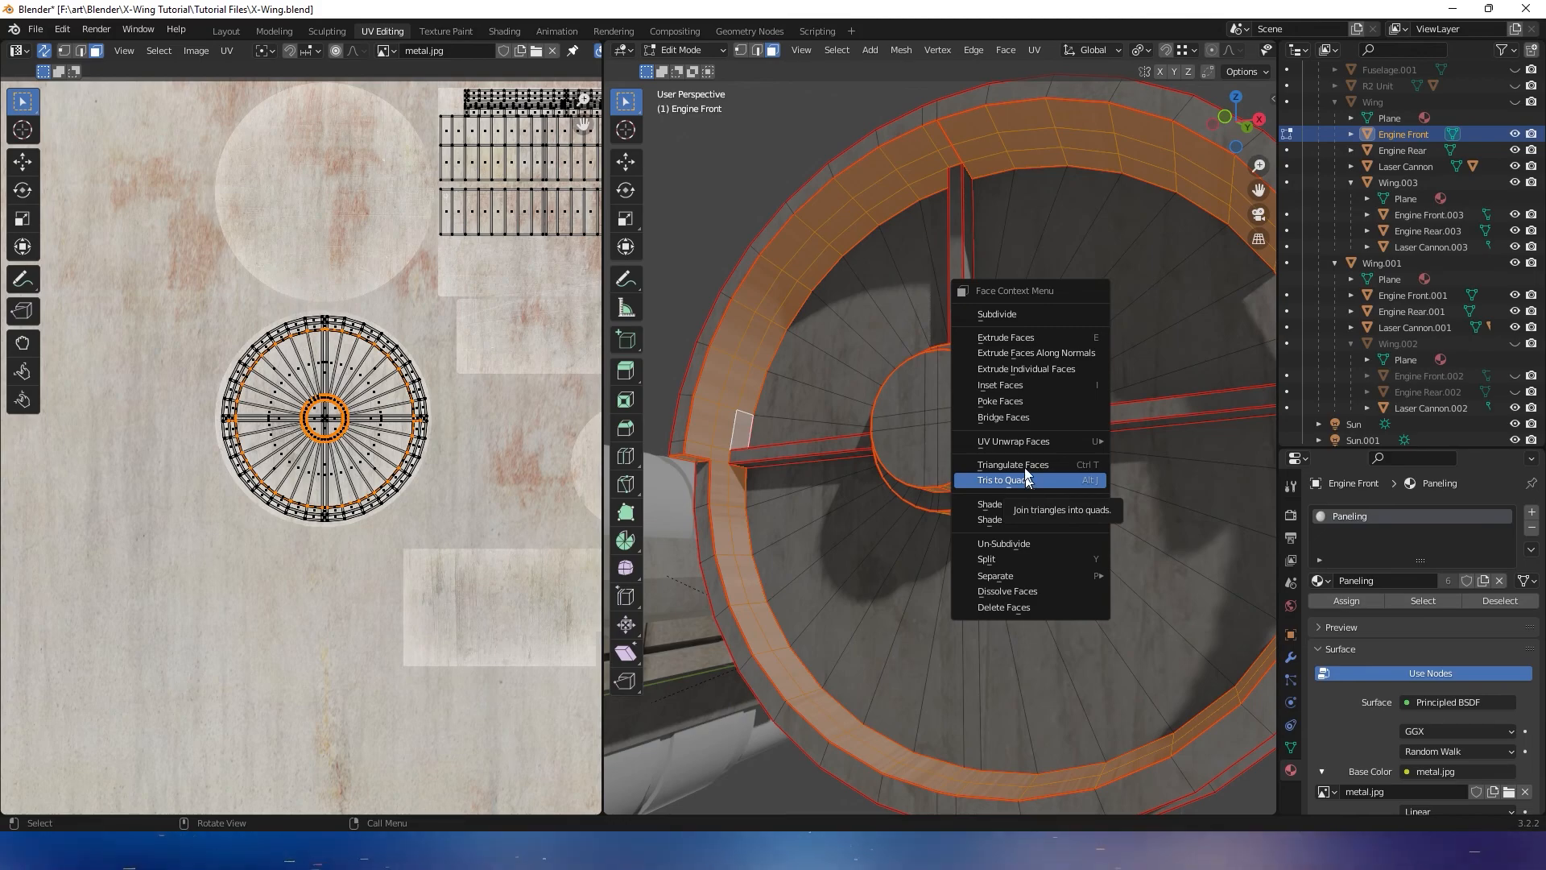
{"action": "mouse_move", "coordinate": [1025, 445]}
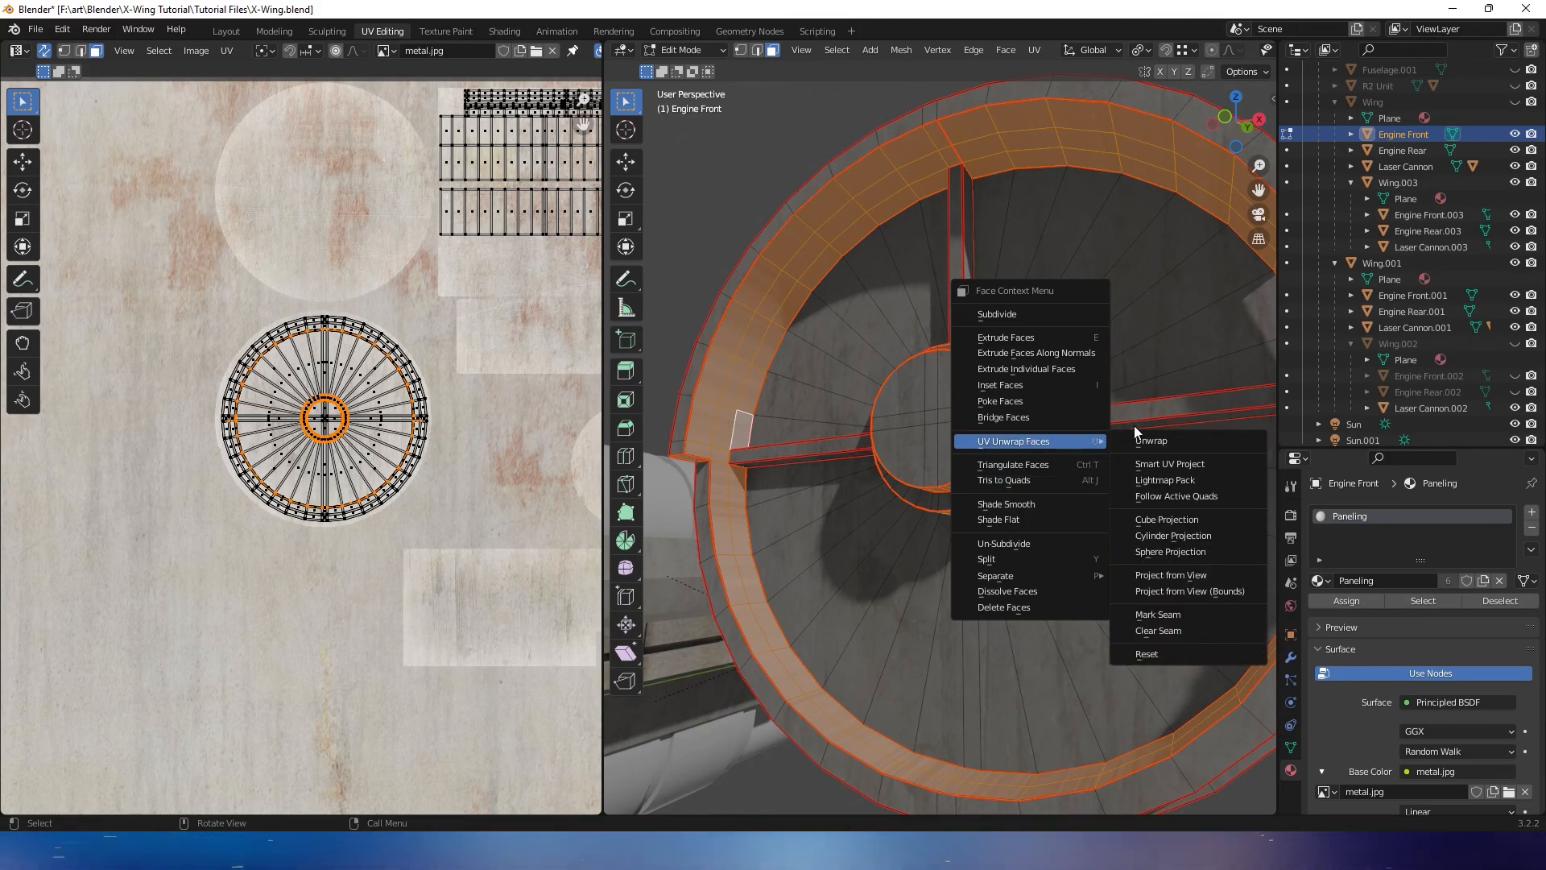
{"action": "right_click", "coordinate": [899, 446]}
{"action": "mouse_move", "coordinate": [852, 577]}
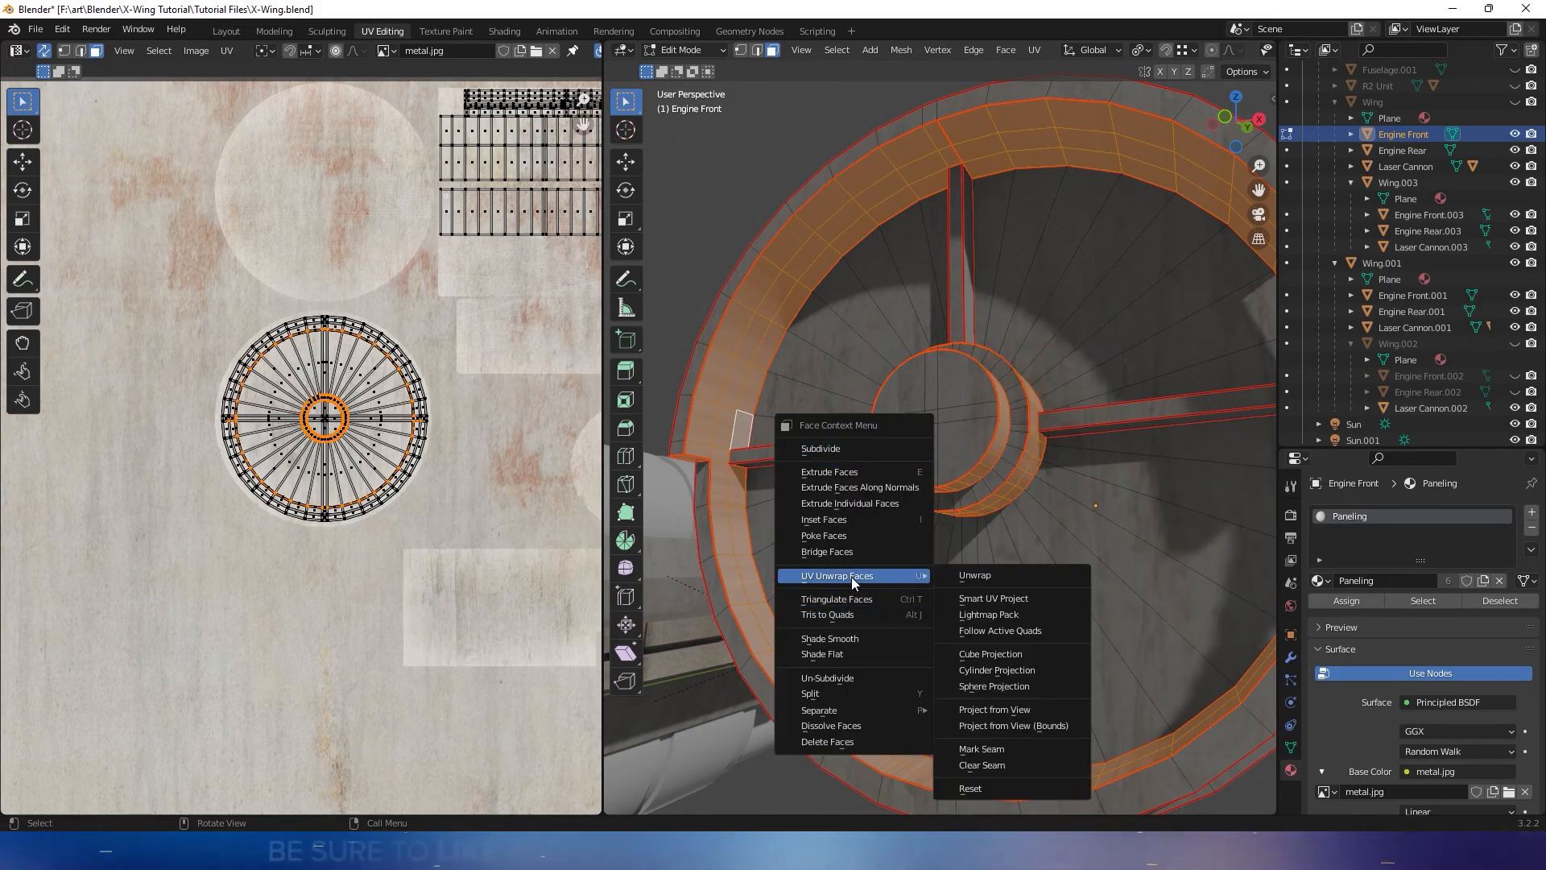
{"action": "left_click", "coordinate": [980, 578]}
{"action": "scroll", "coordinate": [476, 440], "scroll_direction": "down", "scroll_amount": 5}
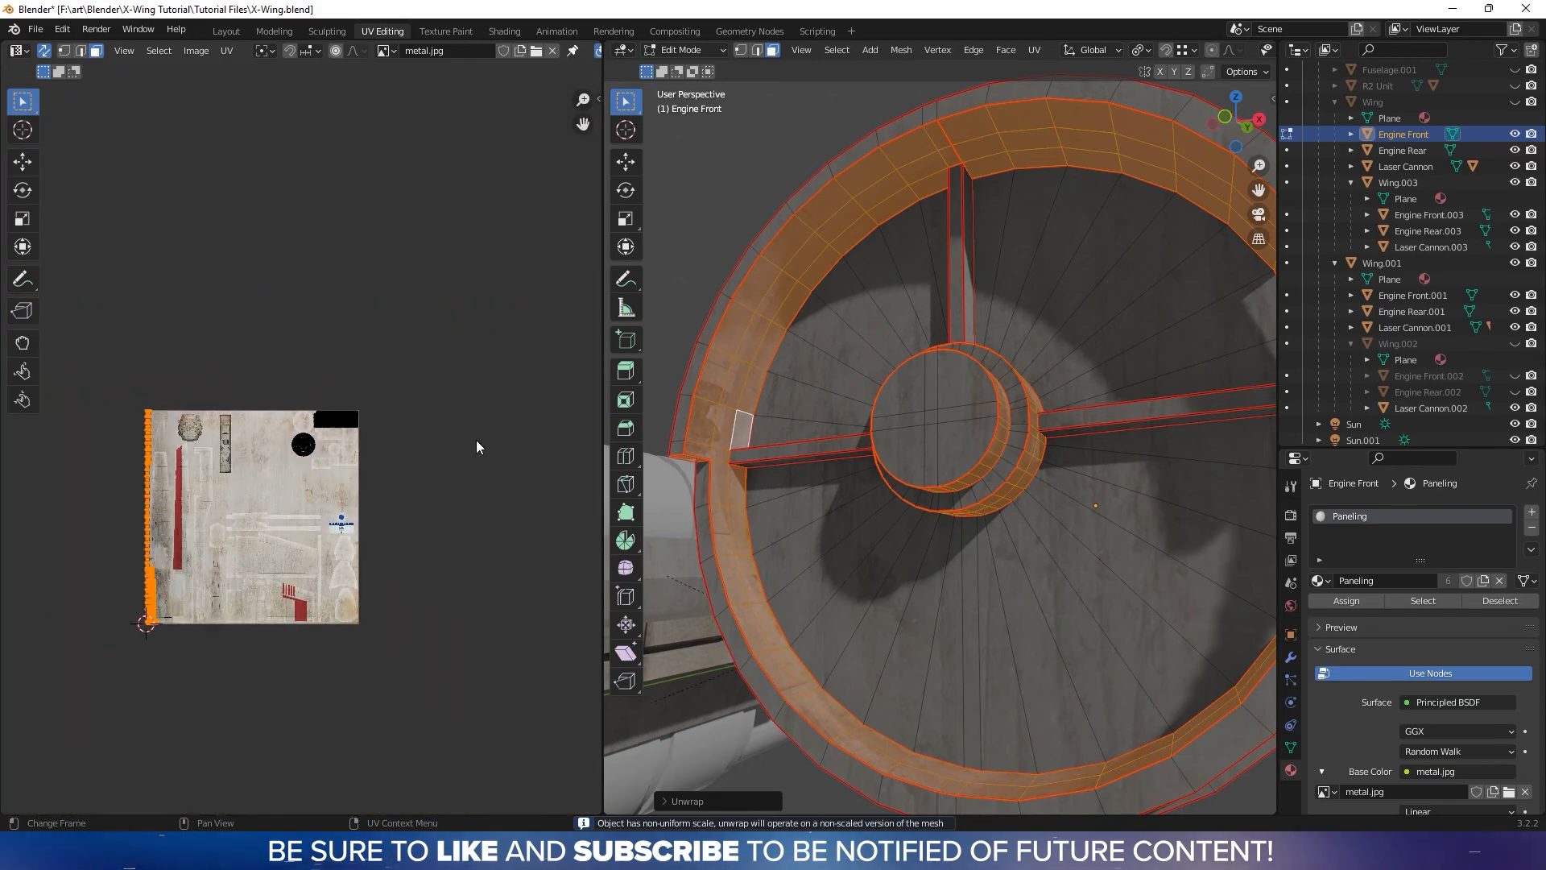
Shrink the unwrapped hub and inner rim UV islands, turn them horizontal and move them beside the circular island on the metal texture
{"action": "scroll", "coordinate": [476, 440], "scroll_direction": "up", "scroll_amount": 5}
{"action": "scroll", "coordinate": [408, 458], "scroll_direction": "up", "scroll_amount": 1}
{"action": "middle_click_drag", "start_coordinate": [408, 458], "coordinate": [443, 364]}
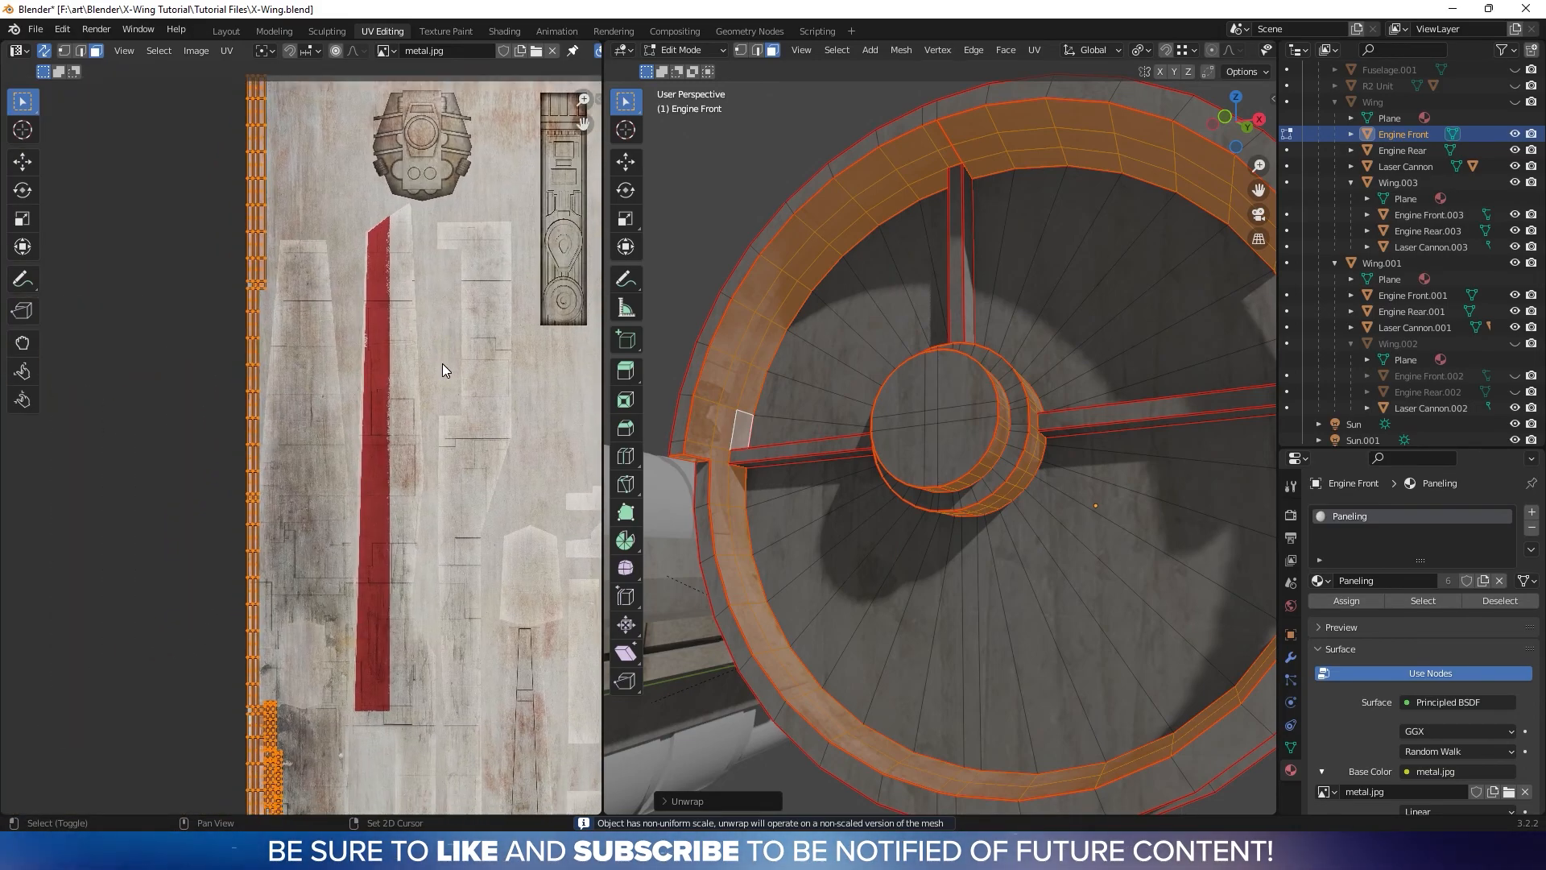
{"action": "scroll", "coordinate": [383, 322], "scroll_direction": "down", "scroll_amount": 4}
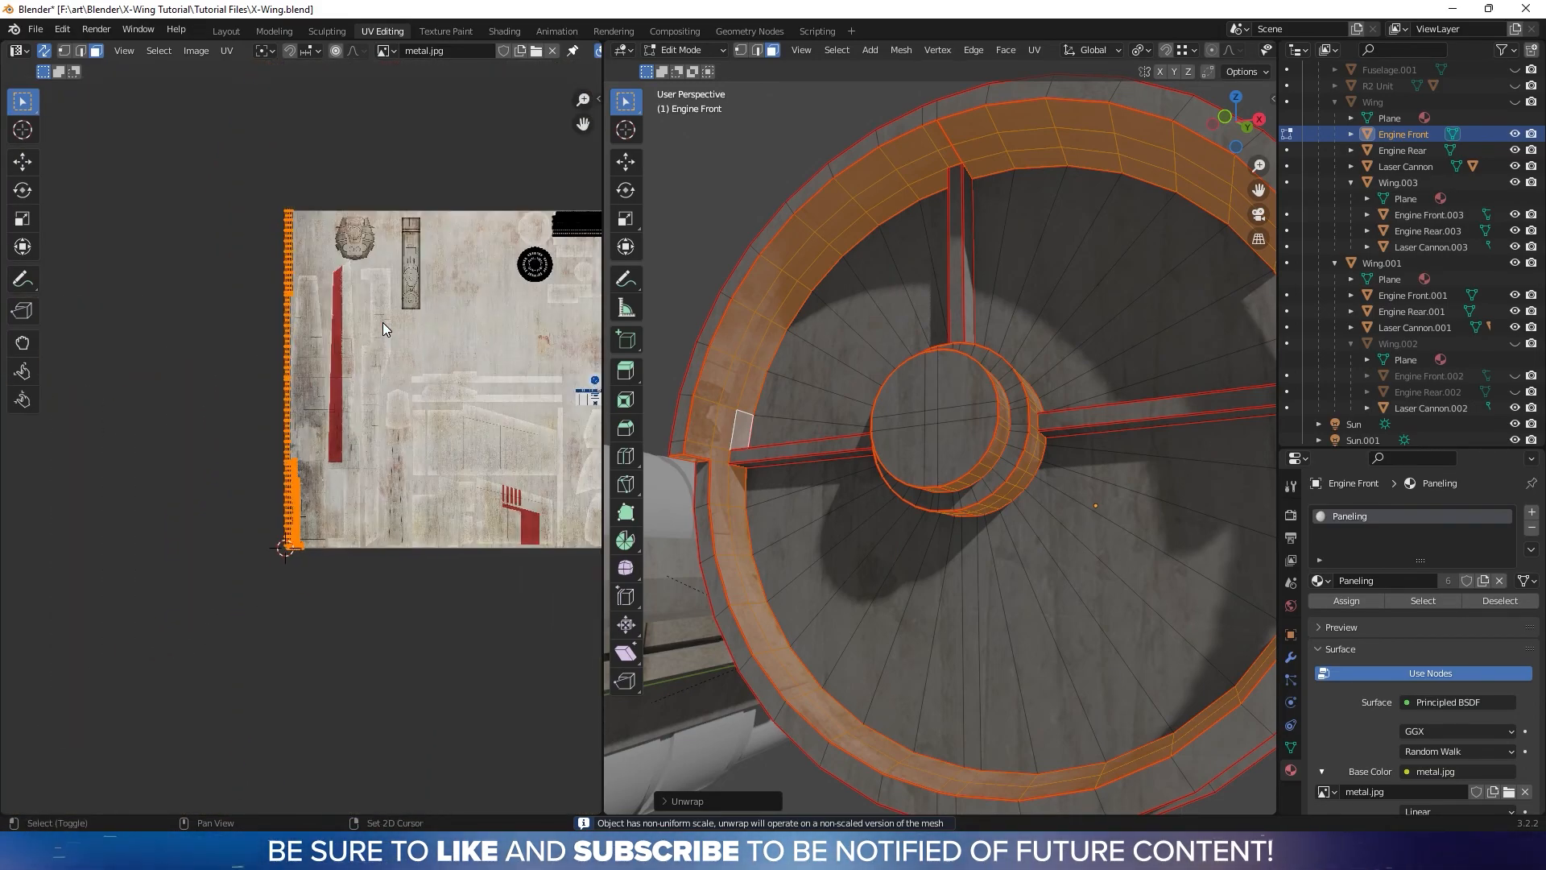
{"action": "key", "text": "r"}
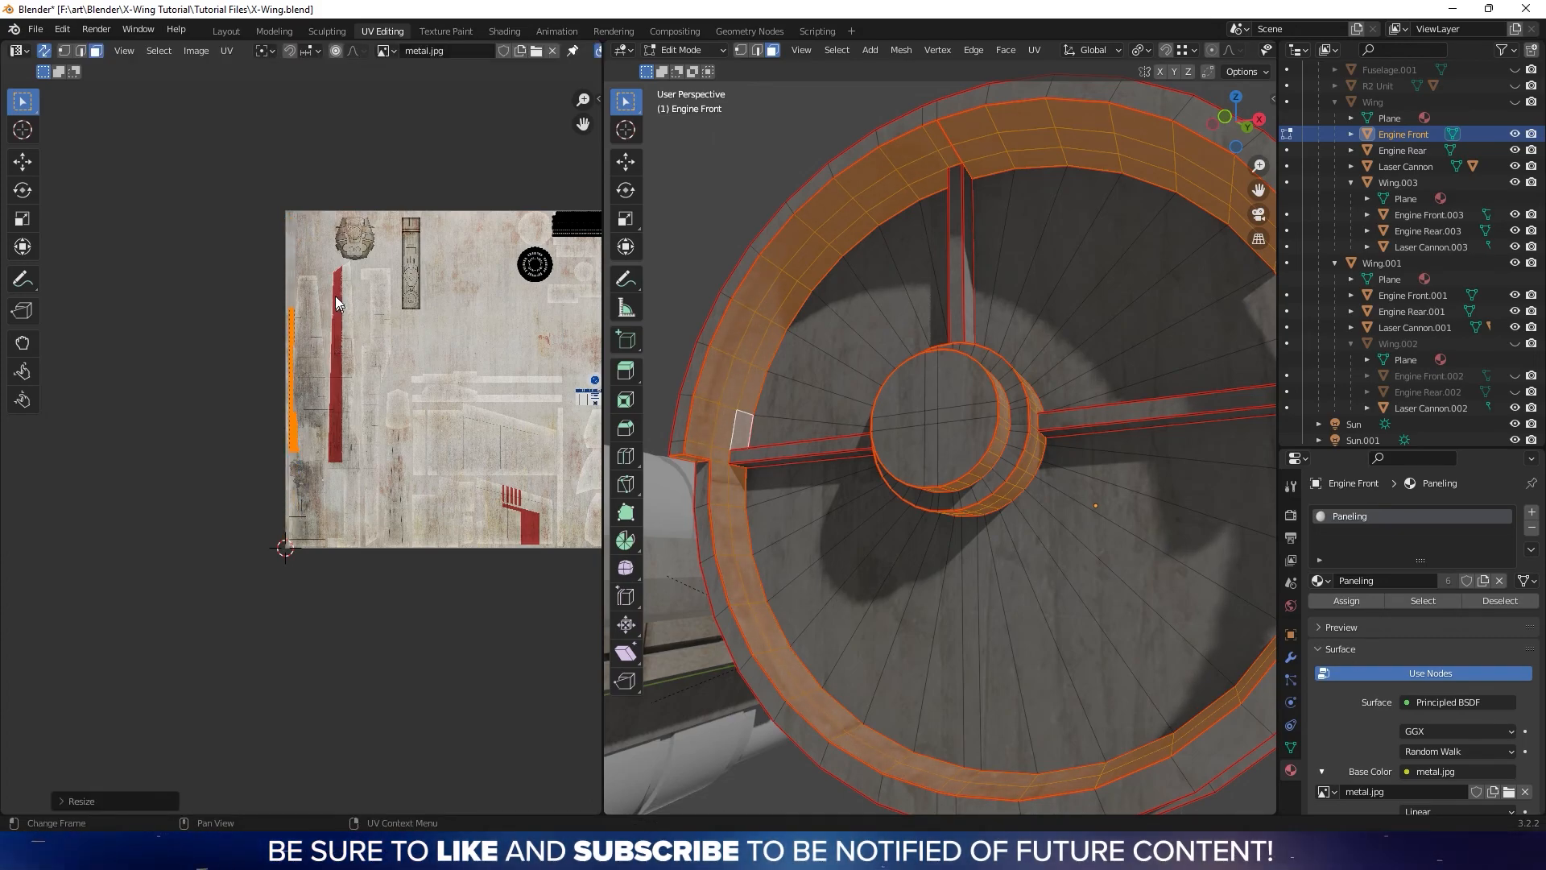
{"action": "left_click", "coordinate": [369, 415], "text": "ctrl"}
{"action": "key", "text": "g"}
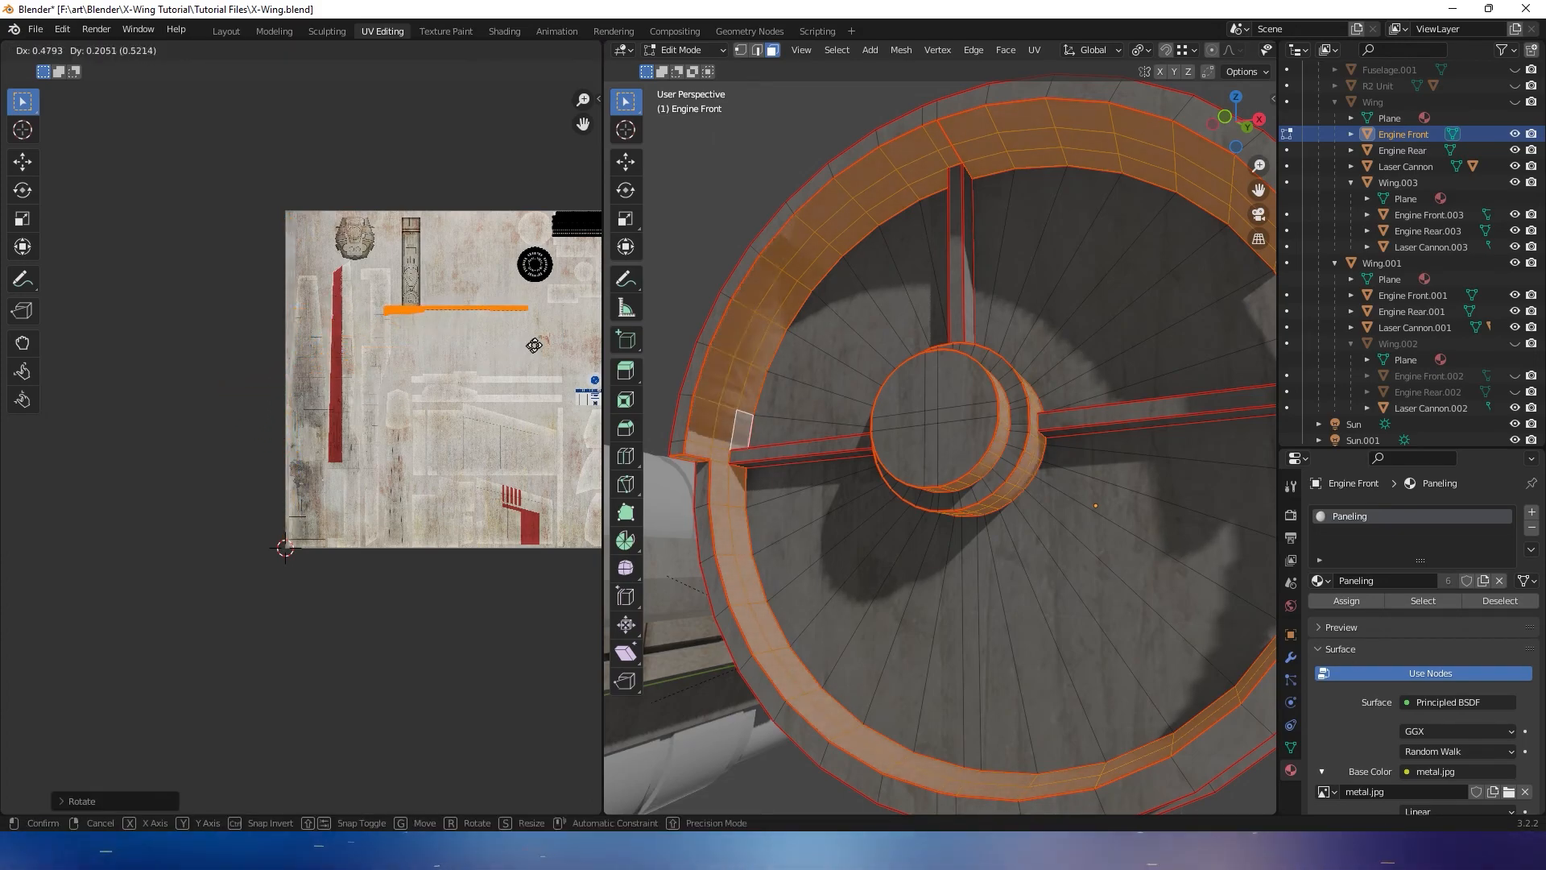
{"action": "left_click", "coordinate": [535, 348]}
{"action": "middle_click_drag", "start_coordinate": [535, 348], "coordinate": [366, 455]}
{"action": "key", "text": "g"}
{"action": "left_click", "coordinate": [516, 389]}
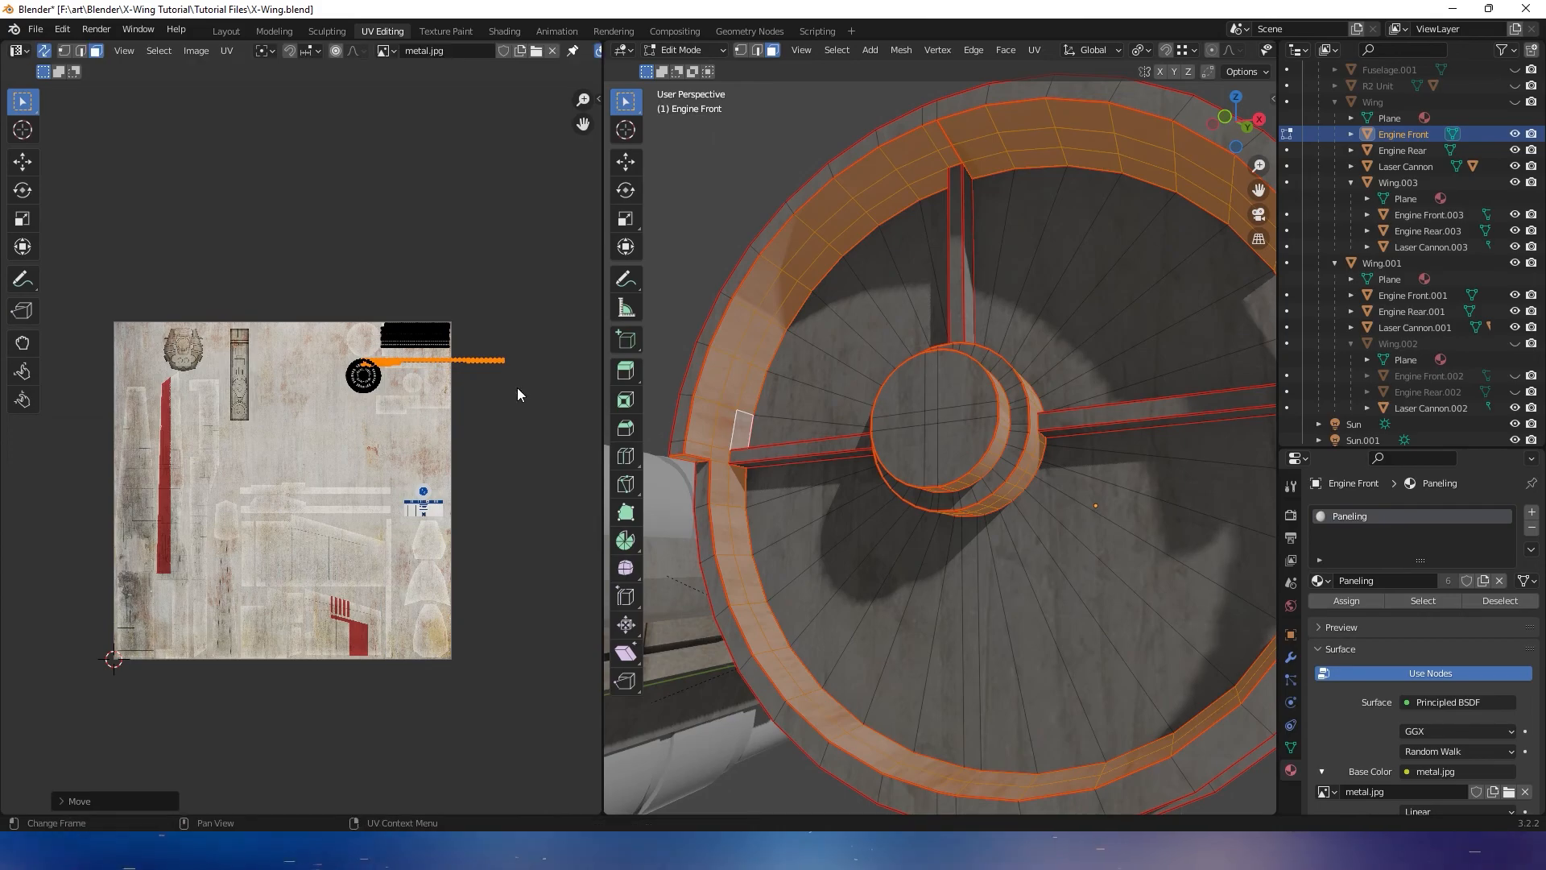
Resize the horizontal hub and inner rim islands to about the width of the existing strips and place them directly beneath those strips
{"action": "scroll", "coordinate": [517, 388], "scroll_direction": "up", "scroll_amount": 3}
{"action": "middle_click_drag", "start_coordinate": [517, 385], "coordinate": [387, 551]}
{"action": "scroll", "coordinate": [538, 456], "scroll_direction": "up", "scroll_amount": 3}
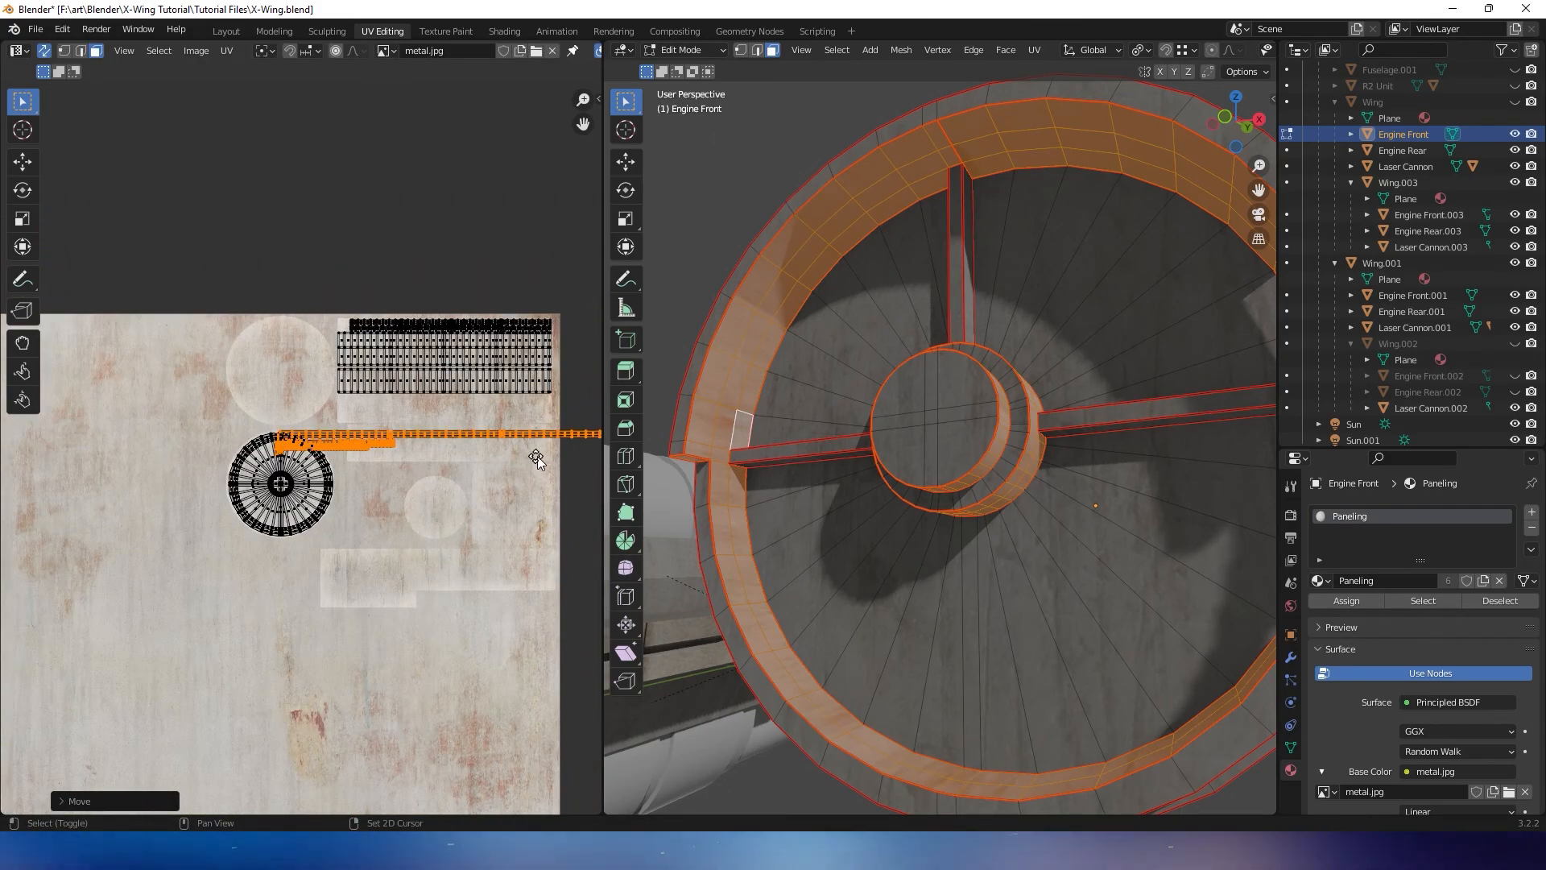
{"action": "scroll", "coordinate": [405, 461], "scroll_direction": "up", "scroll_amount": 1}
{"action": "middle_click_drag", "start_coordinate": [405, 442], "coordinate": [318, 396]}
{"action": "scroll", "coordinate": [429, 439], "scroll_direction": "down", "scroll_amount": 1}
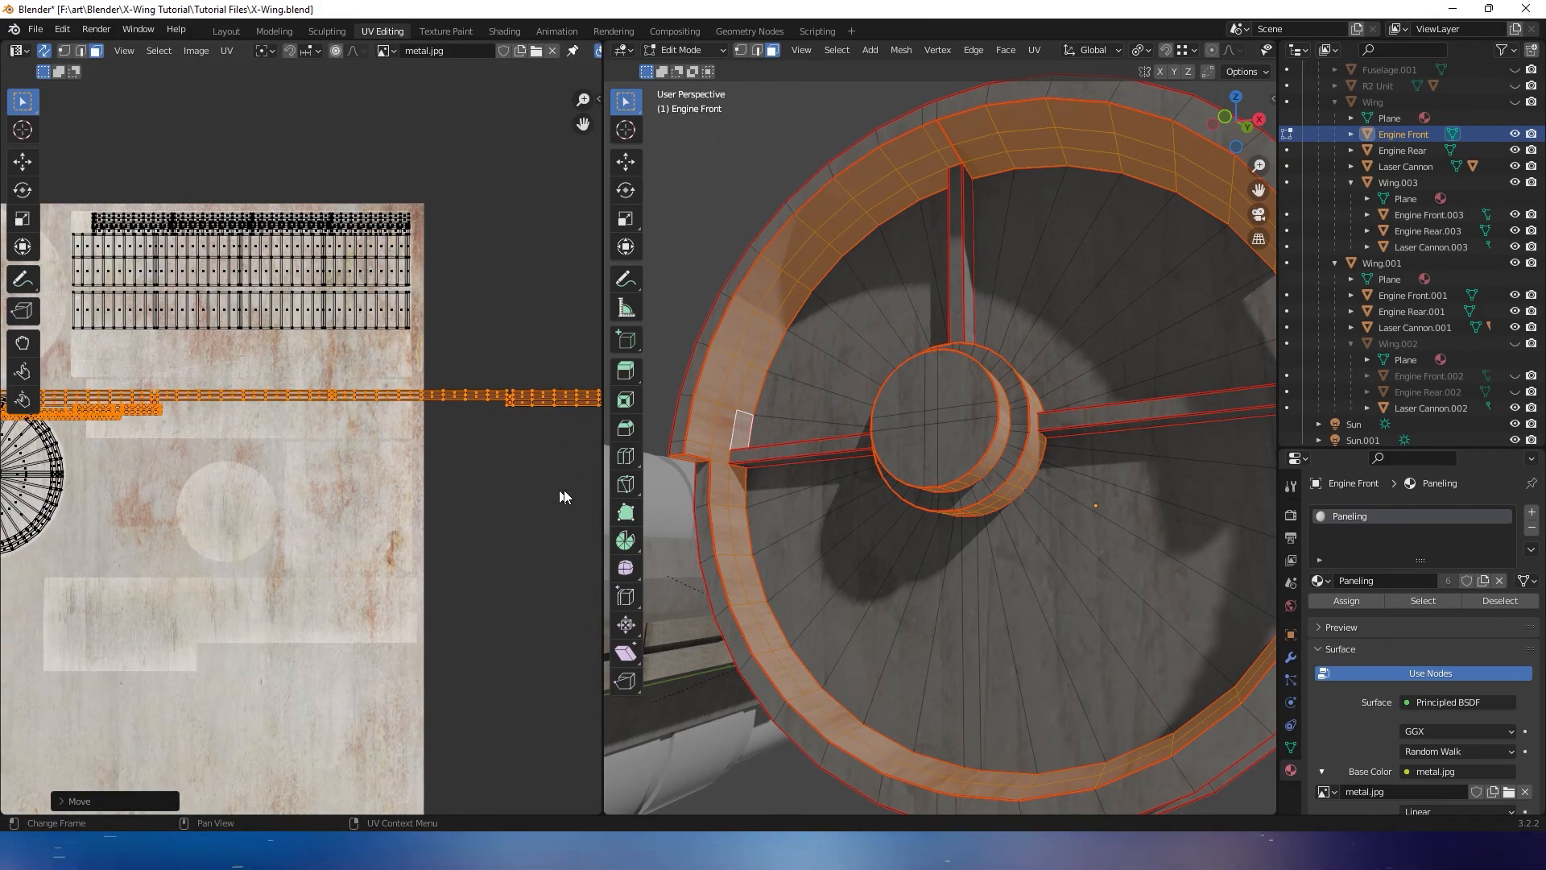
{"action": "key", "text": "s"}
{"action": "left_click", "coordinate": [431, 458]}
{"action": "key", "text": "g"}
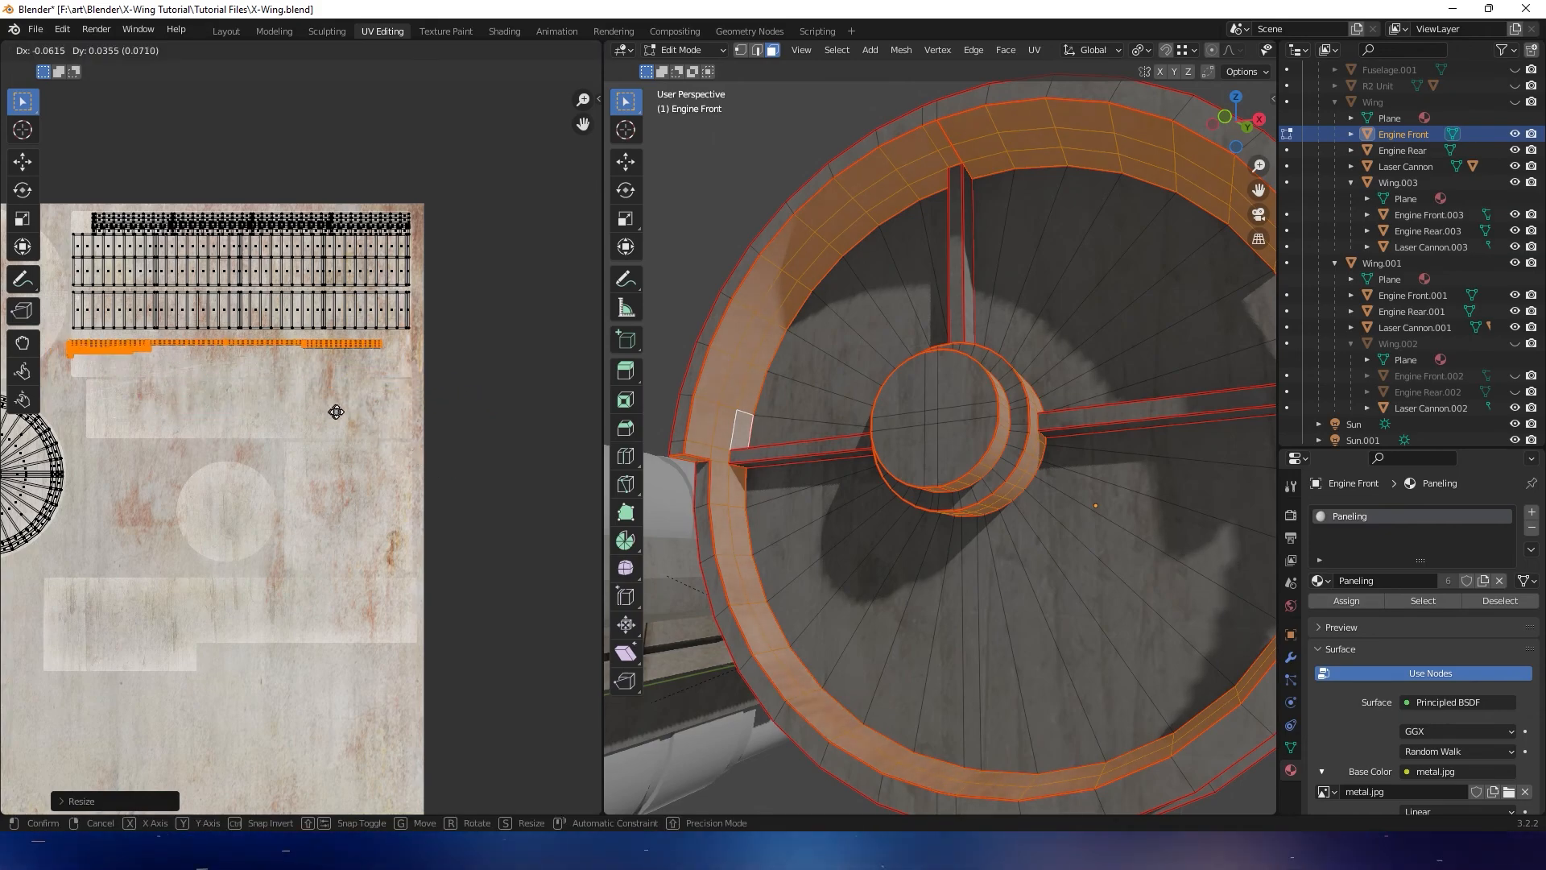
{"action": "left_click", "coordinate": [346, 409]}
{"action": "key", "text": "s"}
{"action": "left_click", "coordinate": [367, 418]}
Select the recessed disc faces in the upper-right quadrant between the engine's spokes
{"action": "key", "text": "Tab"}
{"action": "middle_click_drag", "start_coordinate": [848, 464], "coordinate": [819, 477]}
{"action": "scroll", "coordinate": [820, 477], "scroll_direction": "up", "scroll_amount": 3}
{"action": "key", "text": "Tab"}
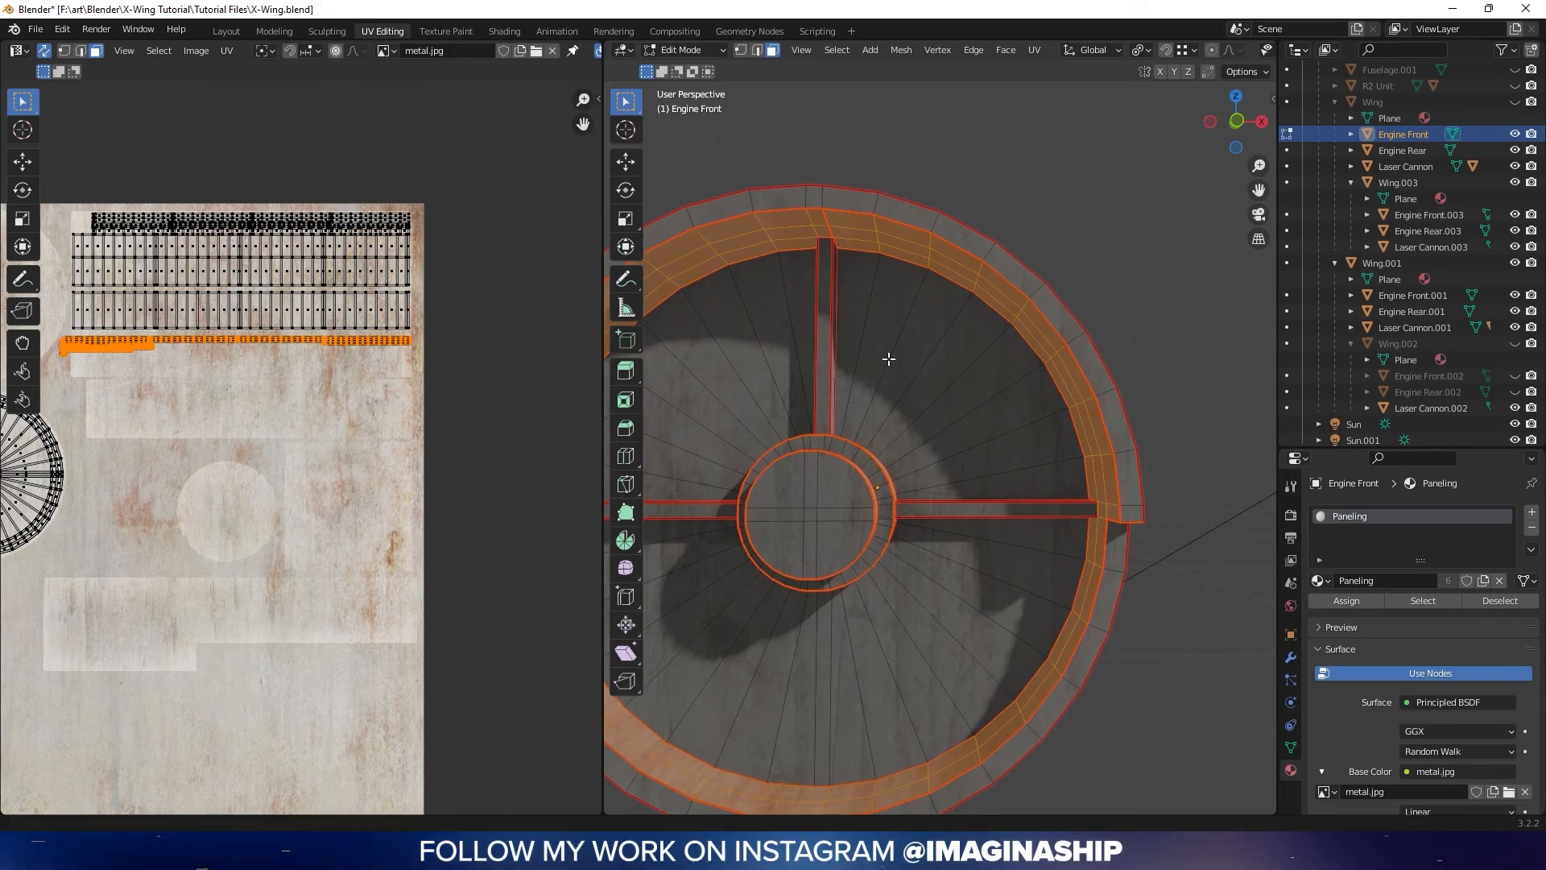
{"action": "left_click_drag", "start_coordinate": [854, 322], "coordinate": [889, 340]}
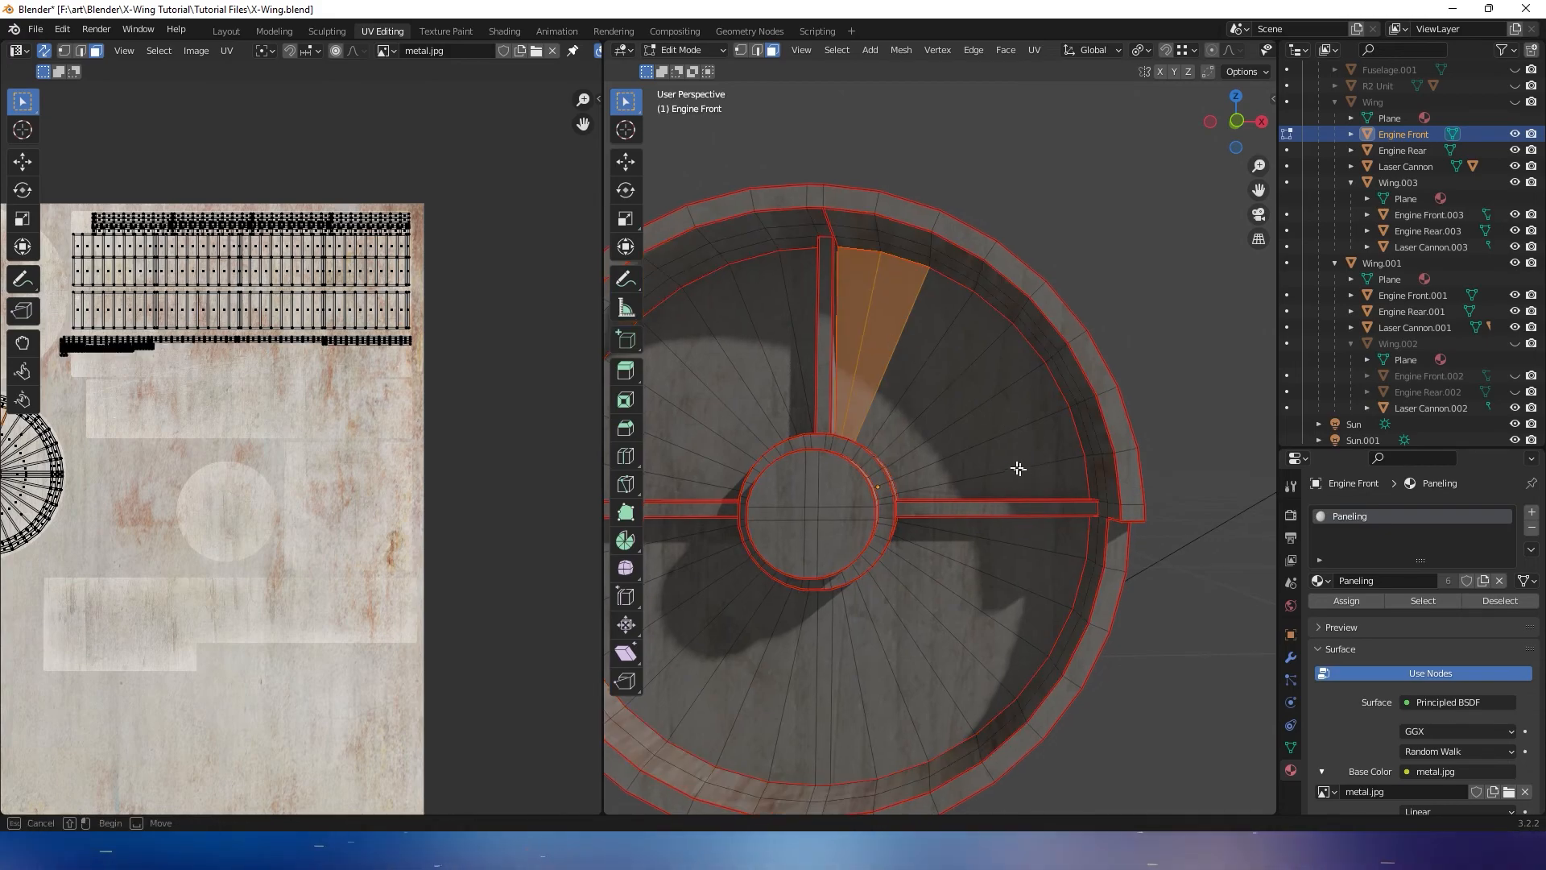
{"action": "left_click_drag", "start_coordinate": [1026, 470], "coordinate": [972, 424]}
{"action": "left_click_drag", "start_coordinate": [908, 363], "coordinate": [1021, 480]}
{"action": "middle_click_drag", "start_coordinate": [902, 464], "coordinate": [1042, 451], "text": "shift"}
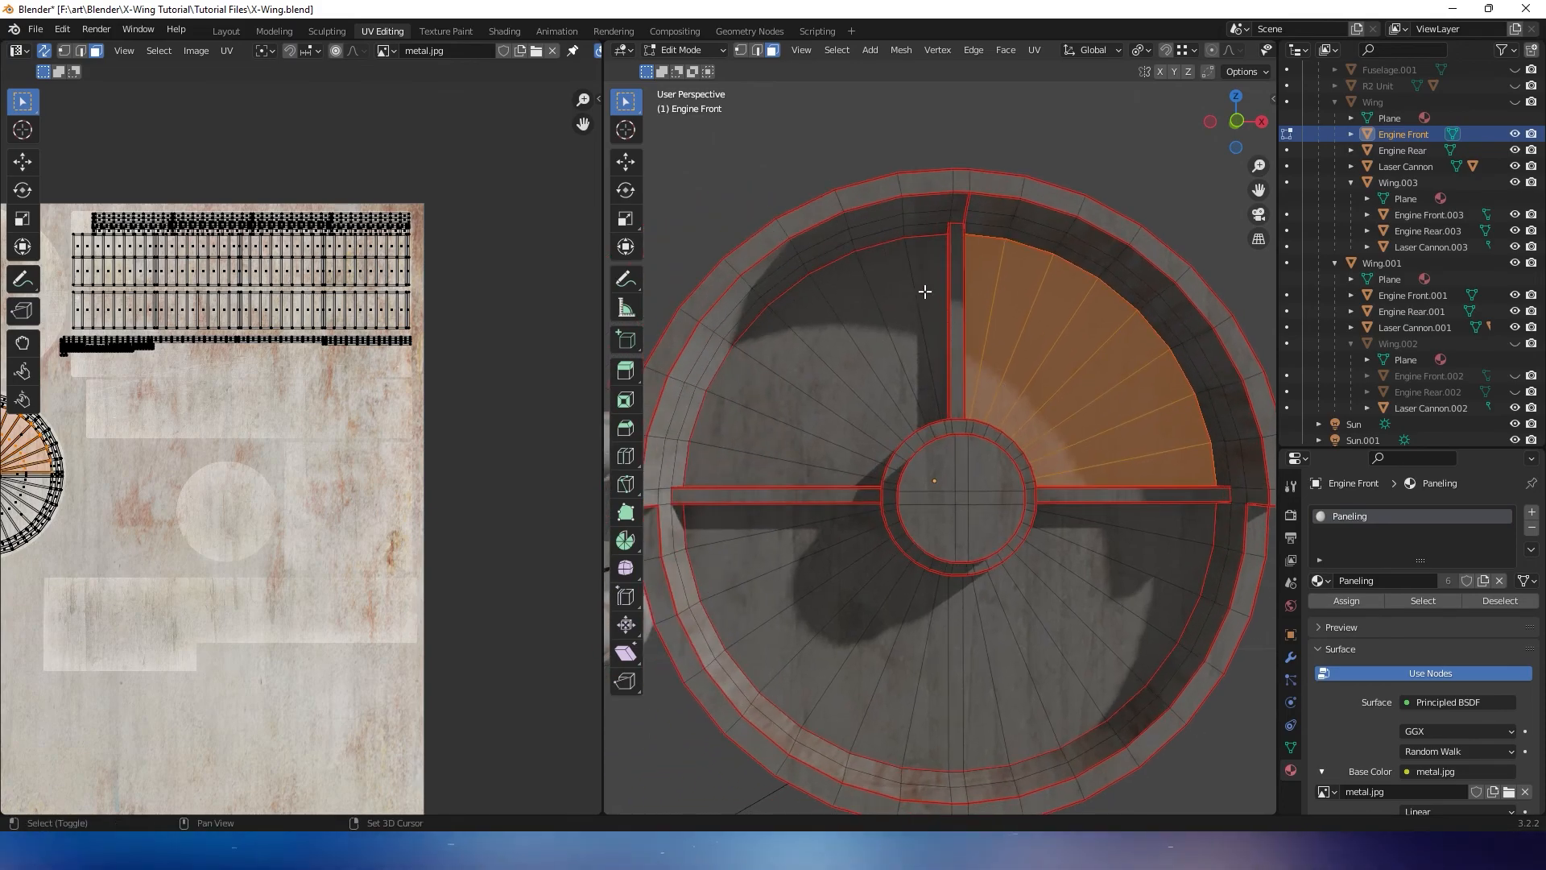
Add the recessed disc faces of the remaining three quadrants between the spokes to the selection
{"action": "left_click_drag", "start_coordinate": [825, 380], "coordinate": [824, 382], "text": "shift"}
{"action": "left_click_drag", "start_coordinate": [823, 388], "coordinate": [770, 469], "text": "shift"}
{"action": "left_click_drag", "start_coordinate": [771, 525], "coordinate": [1092, 681], "text": "shift"}
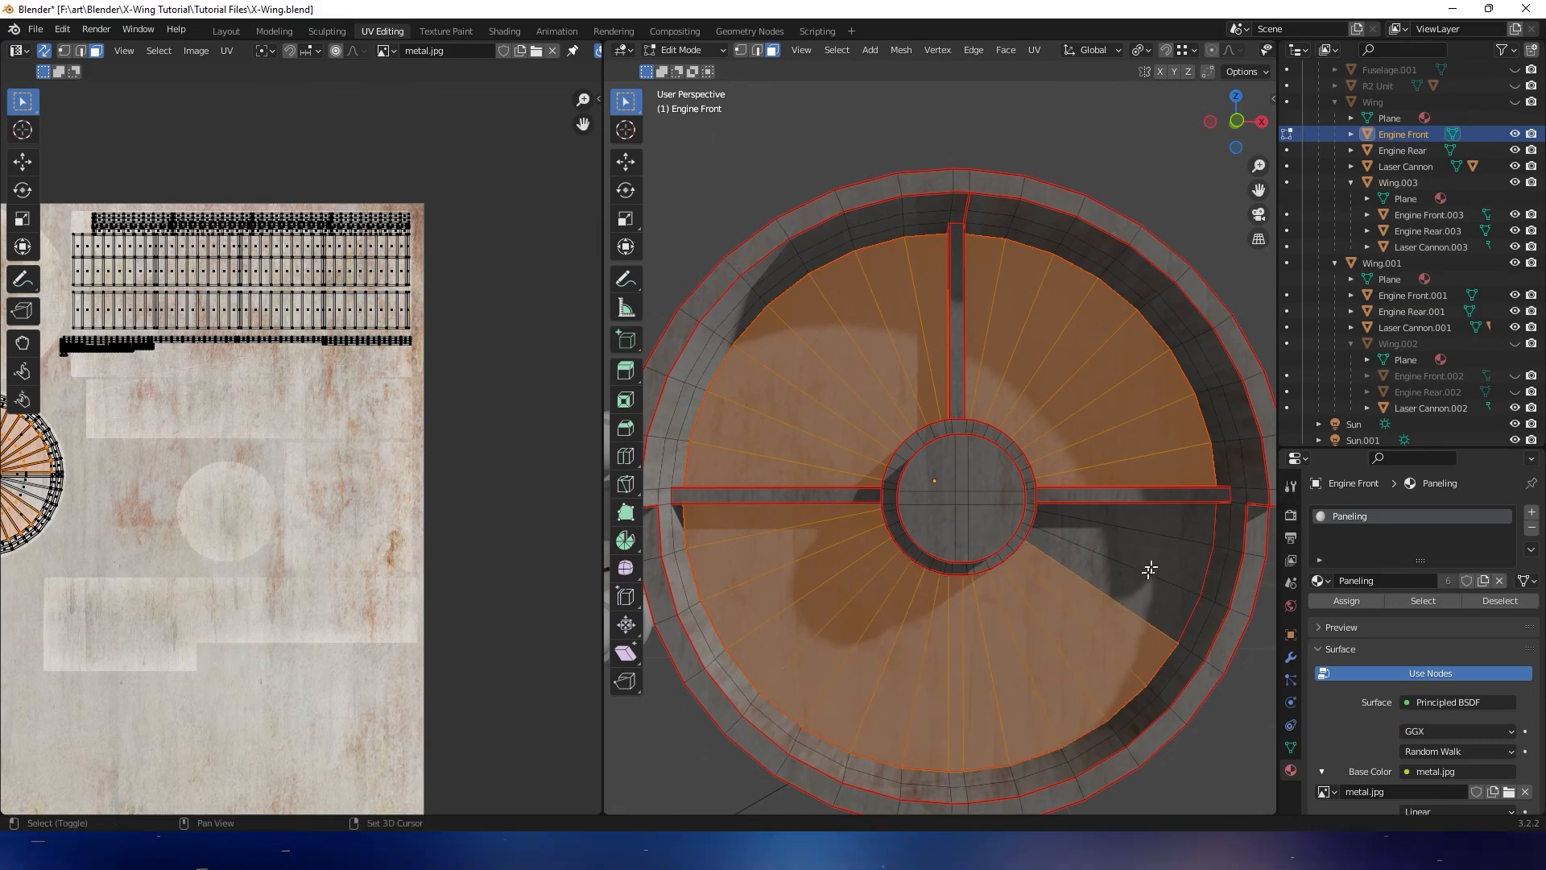
{"action": "left_click_drag", "start_coordinate": [1135, 572], "coordinate": [1089, 637], "text": "shift"}
{"action": "middle_click_drag", "start_coordinate": [1089, 636], "coordinate": [999, 581]}
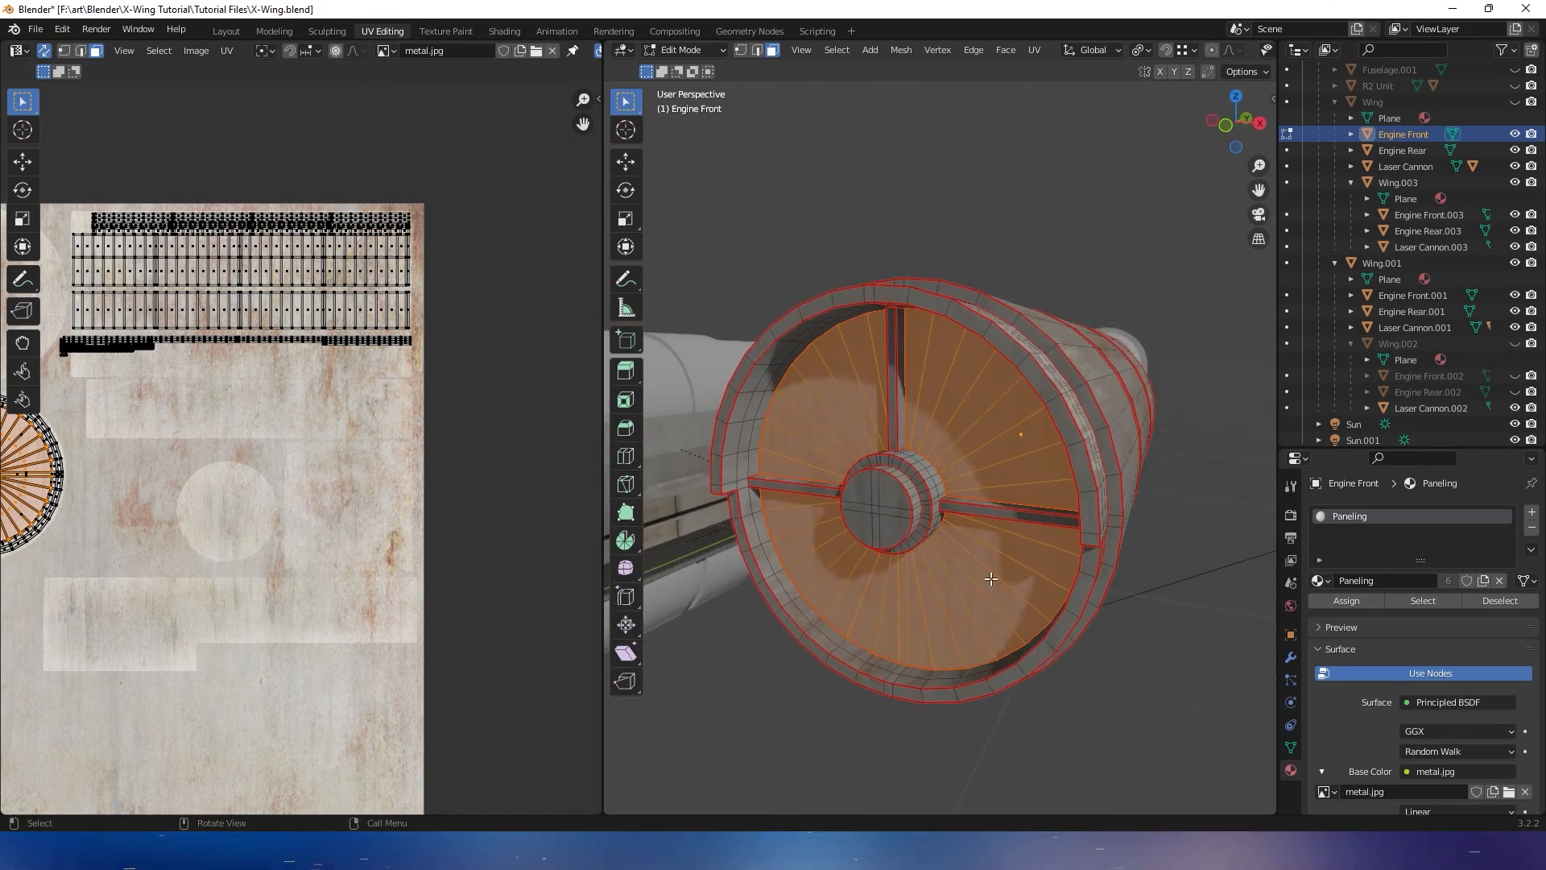
{"action": "middle_click_drag", "start_coordinate": [972, 468], "coordinate": [998, 445]}
{"action": "right_click", "coordinate": [997, 446]}
{"action": "mouse_move", "coordinate": [1005, 450]}
{"action": "key", "text": "Escape"}
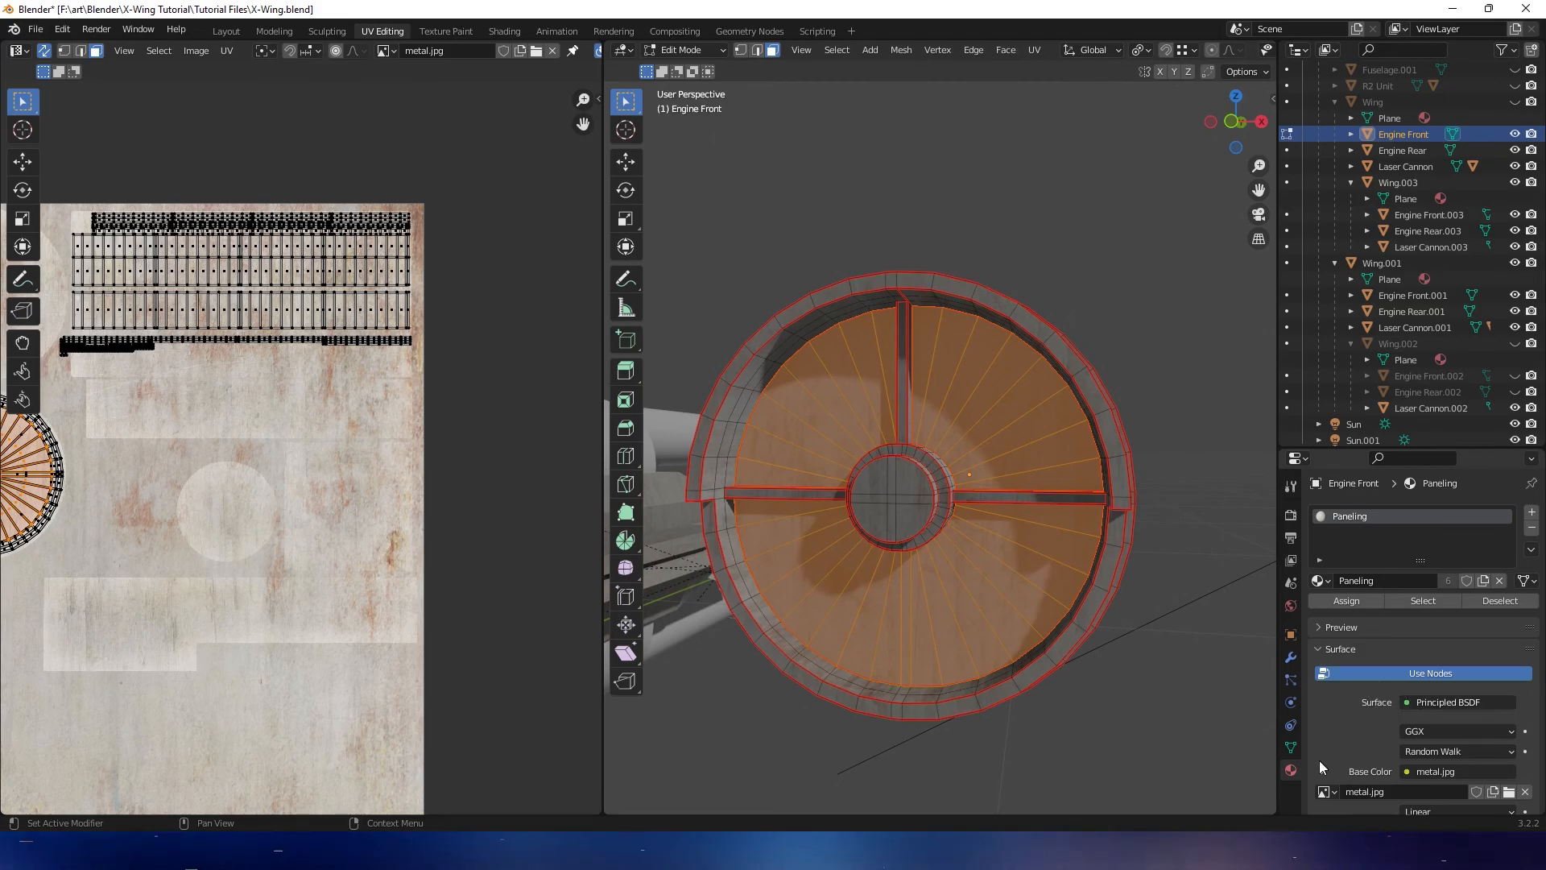
Add a second material slot to Engine Front with a new material named "black out"
{"action": "left_click", "coordinate": [1532, 512]}
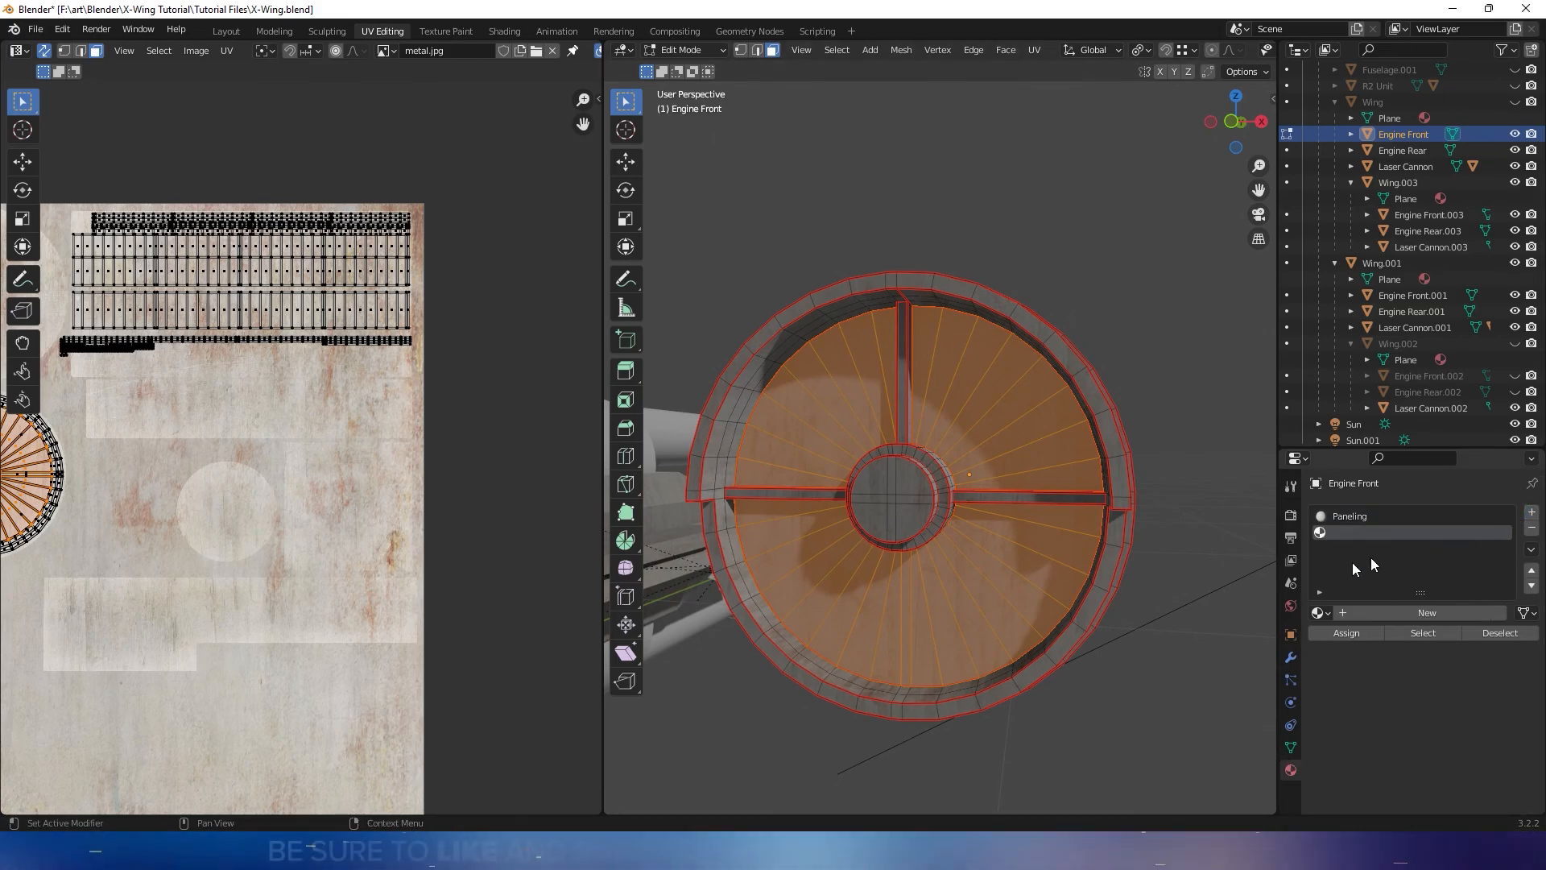
{"action": "left_click", "coordinate": [1341, 613]}
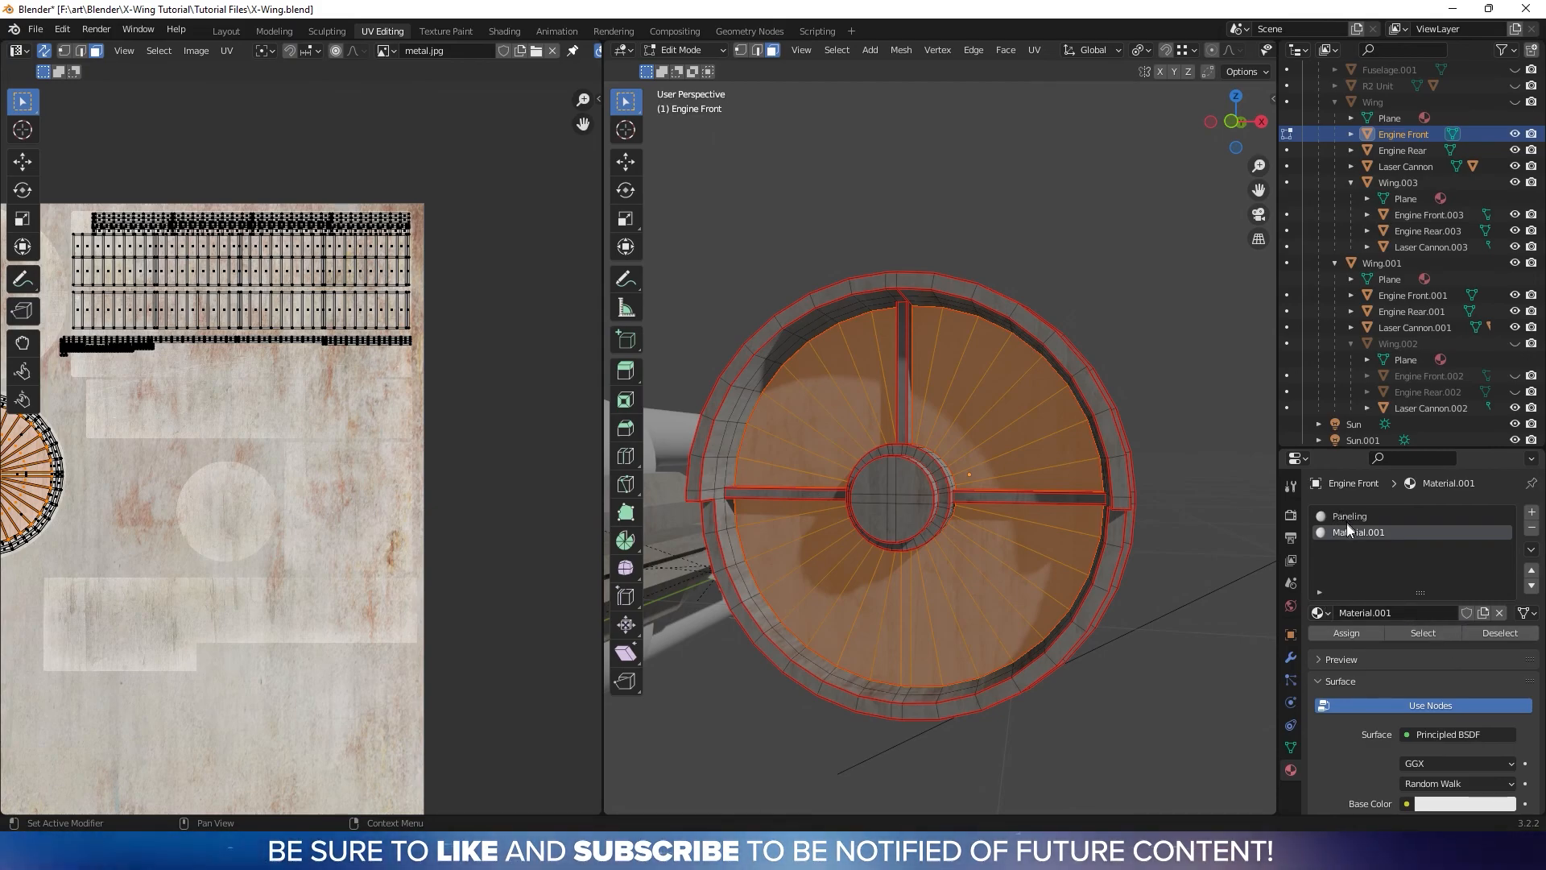
{"action": "type", "text": "bl"}
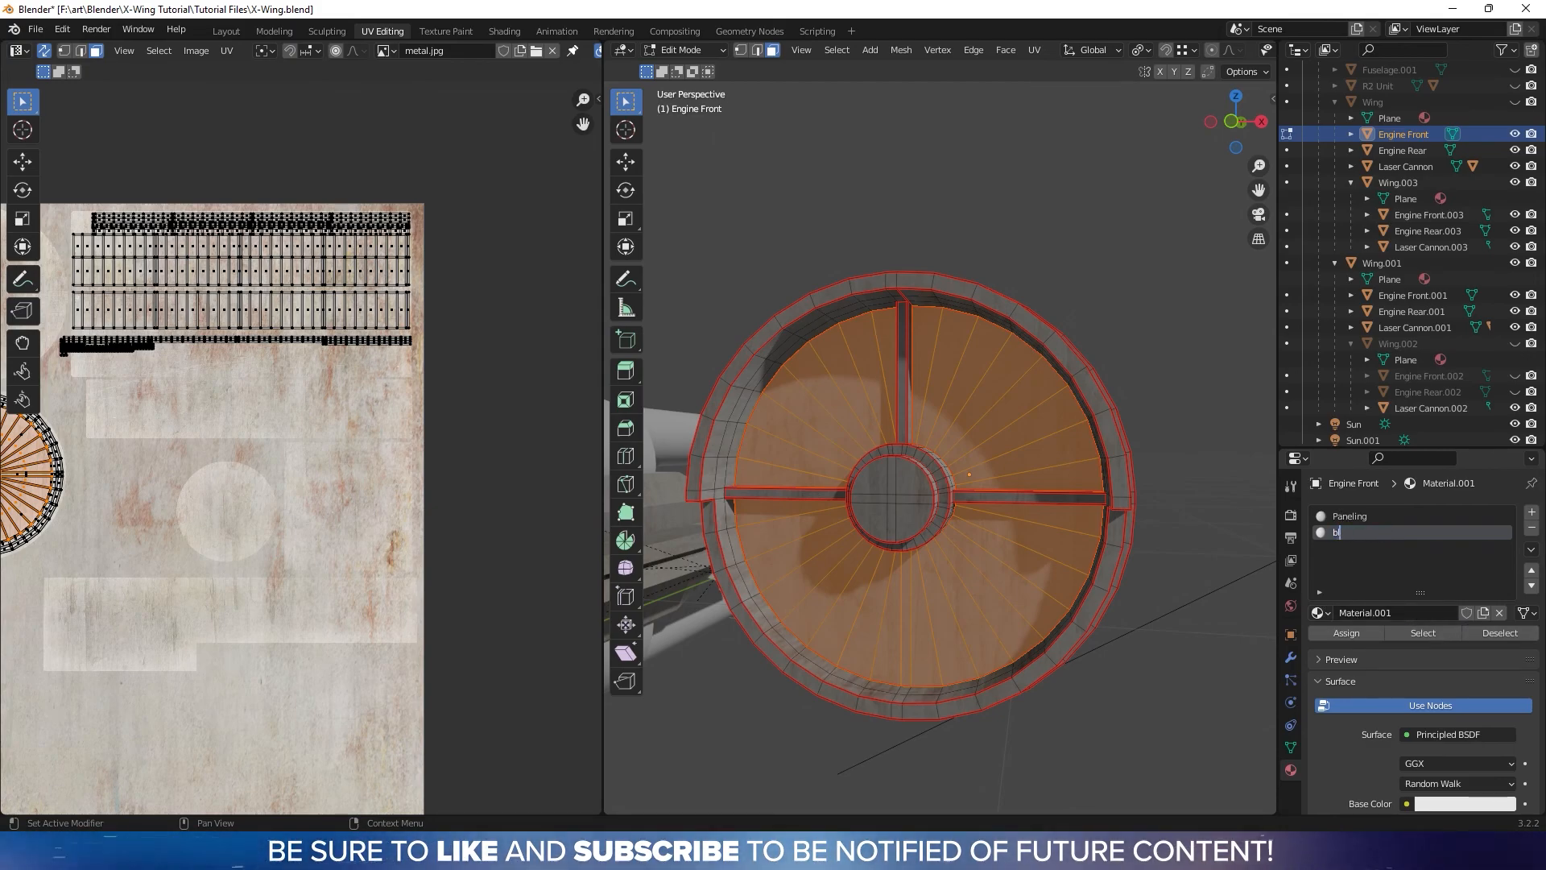
{"action": "type", "text": "ack out"}
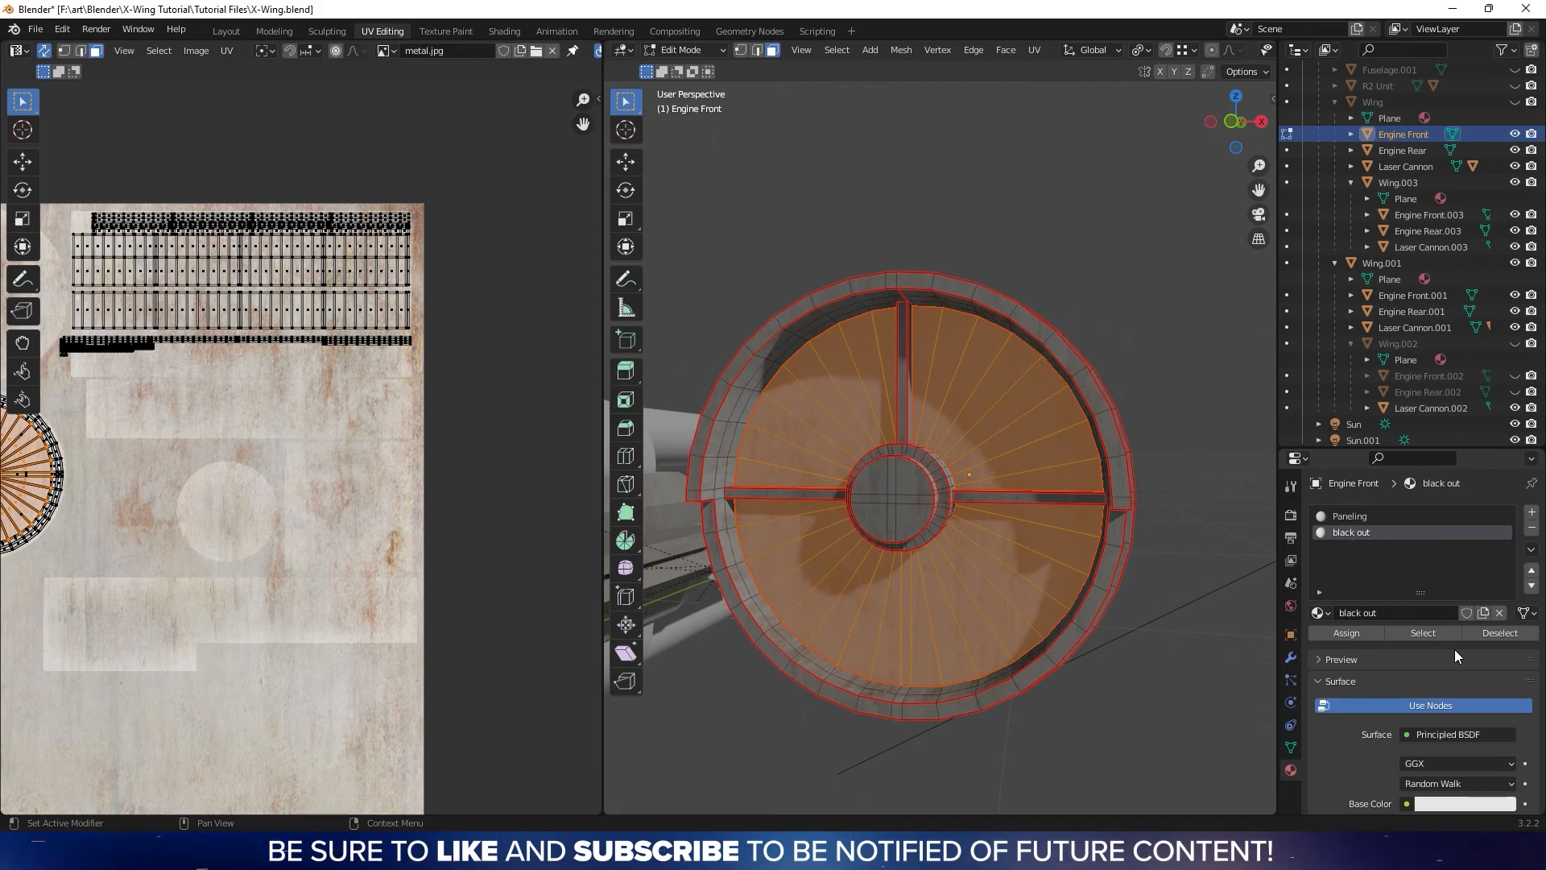
Change the black out material's surface shader to Emission and set its color to black (000000)
{"action": "scroll", "coordinate": [1441, 652], "scroll_direction": "down", "scroll_amount": 3}
{"action": "left_click", "coordinate": [1429, 638]}
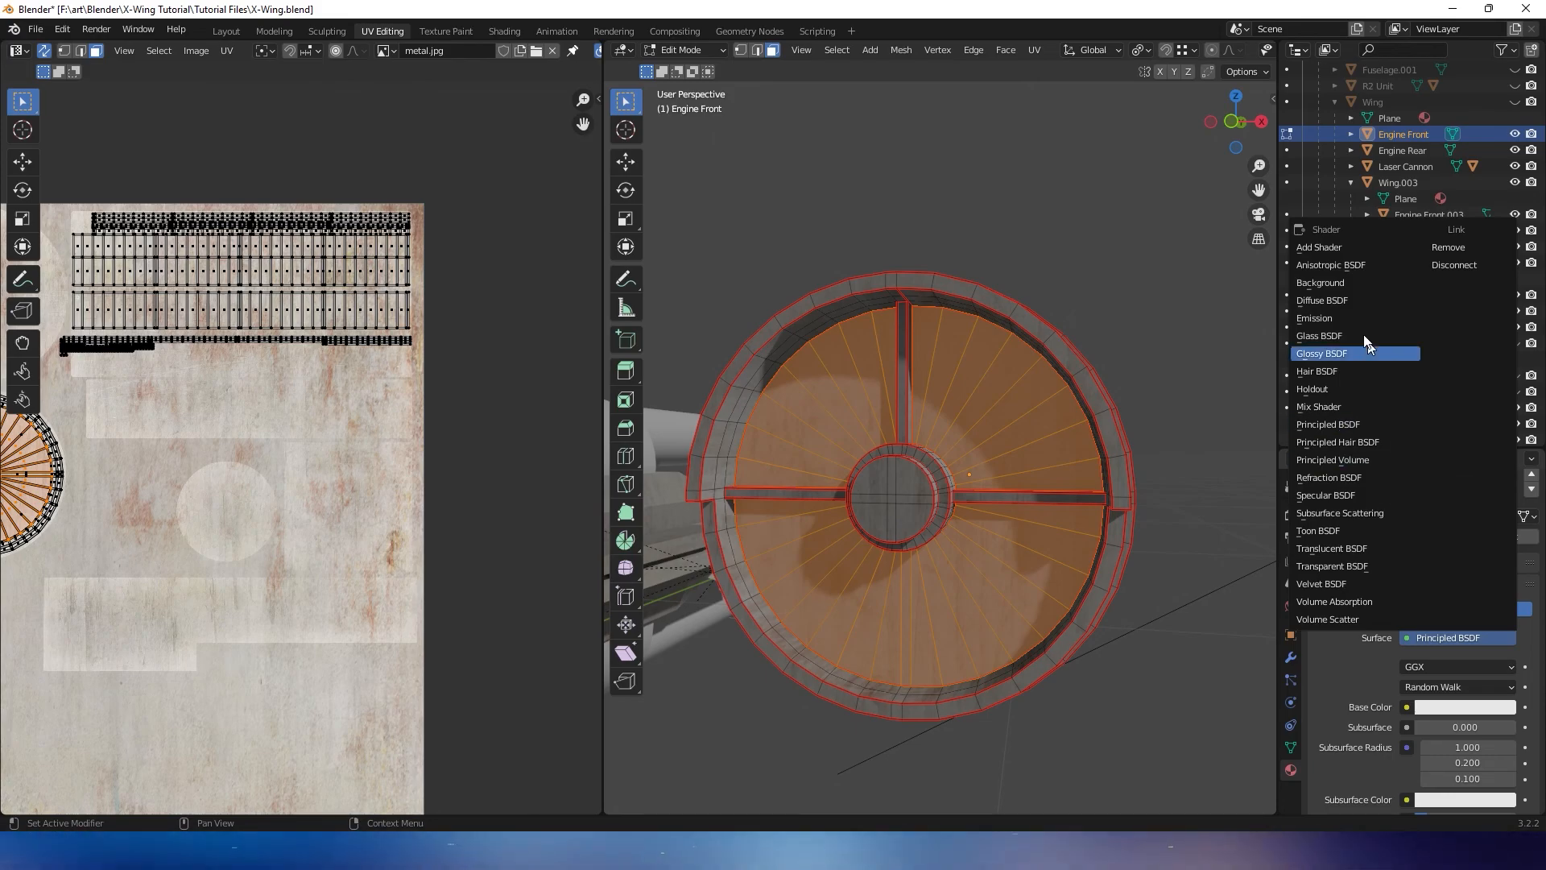
{"action": "left_click", "coordinate": [1342, 317]}
{"action": "scroll", "coordinate": [1384, 664], "scroll_direction": "down", "scroll_amount": 1}
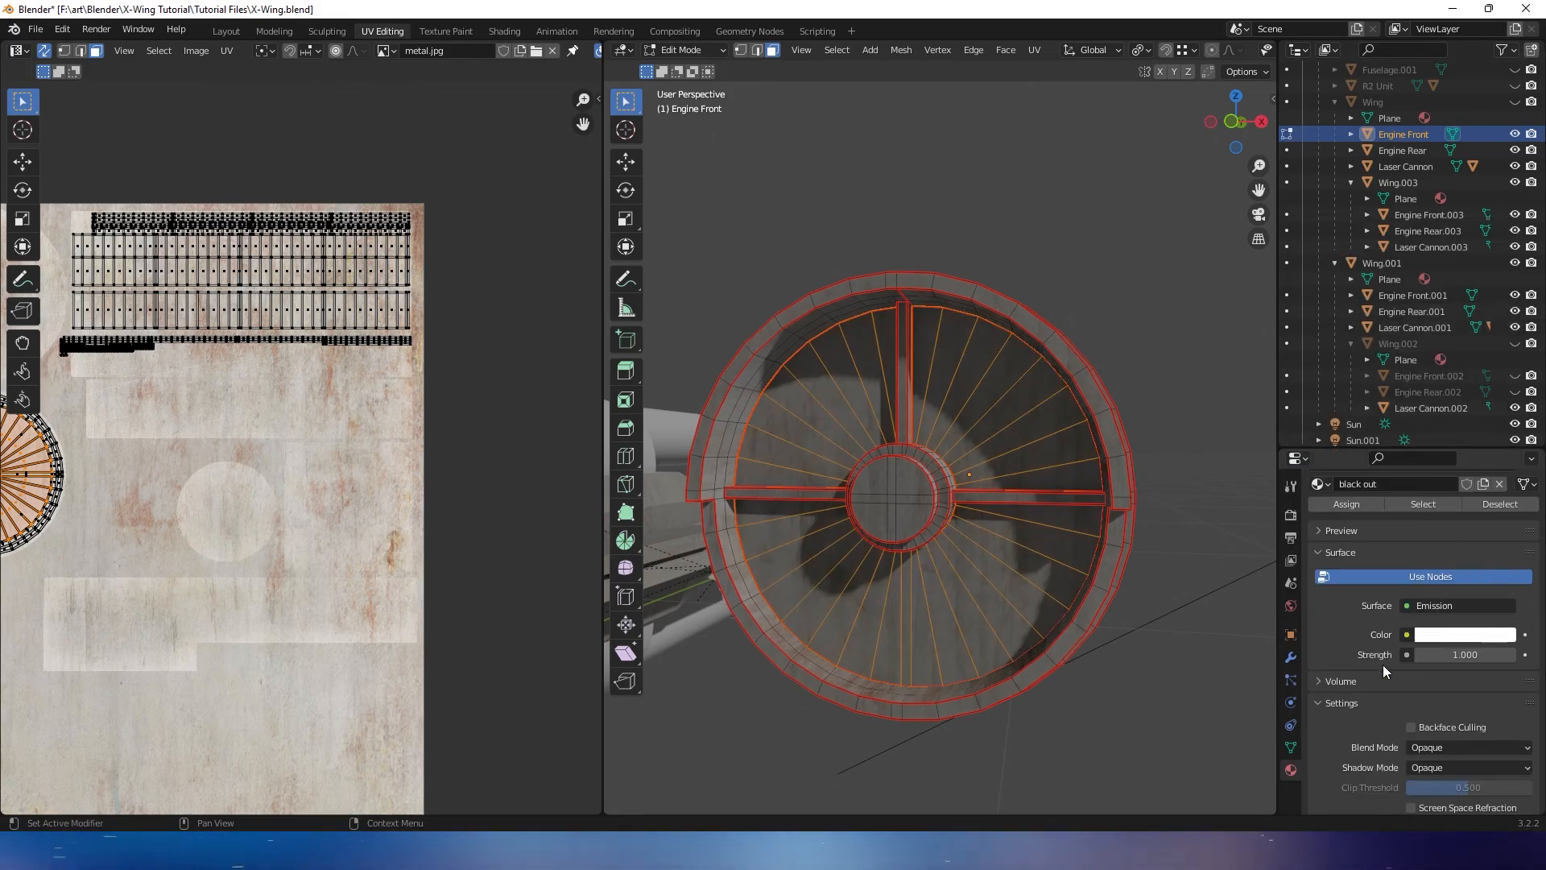
{"action": "left_click", "coordinate": [1430, 638]}
{"action": "left_click_drag", "start_coordinate": [1505, 432], "coordinate": [1504, 522]}
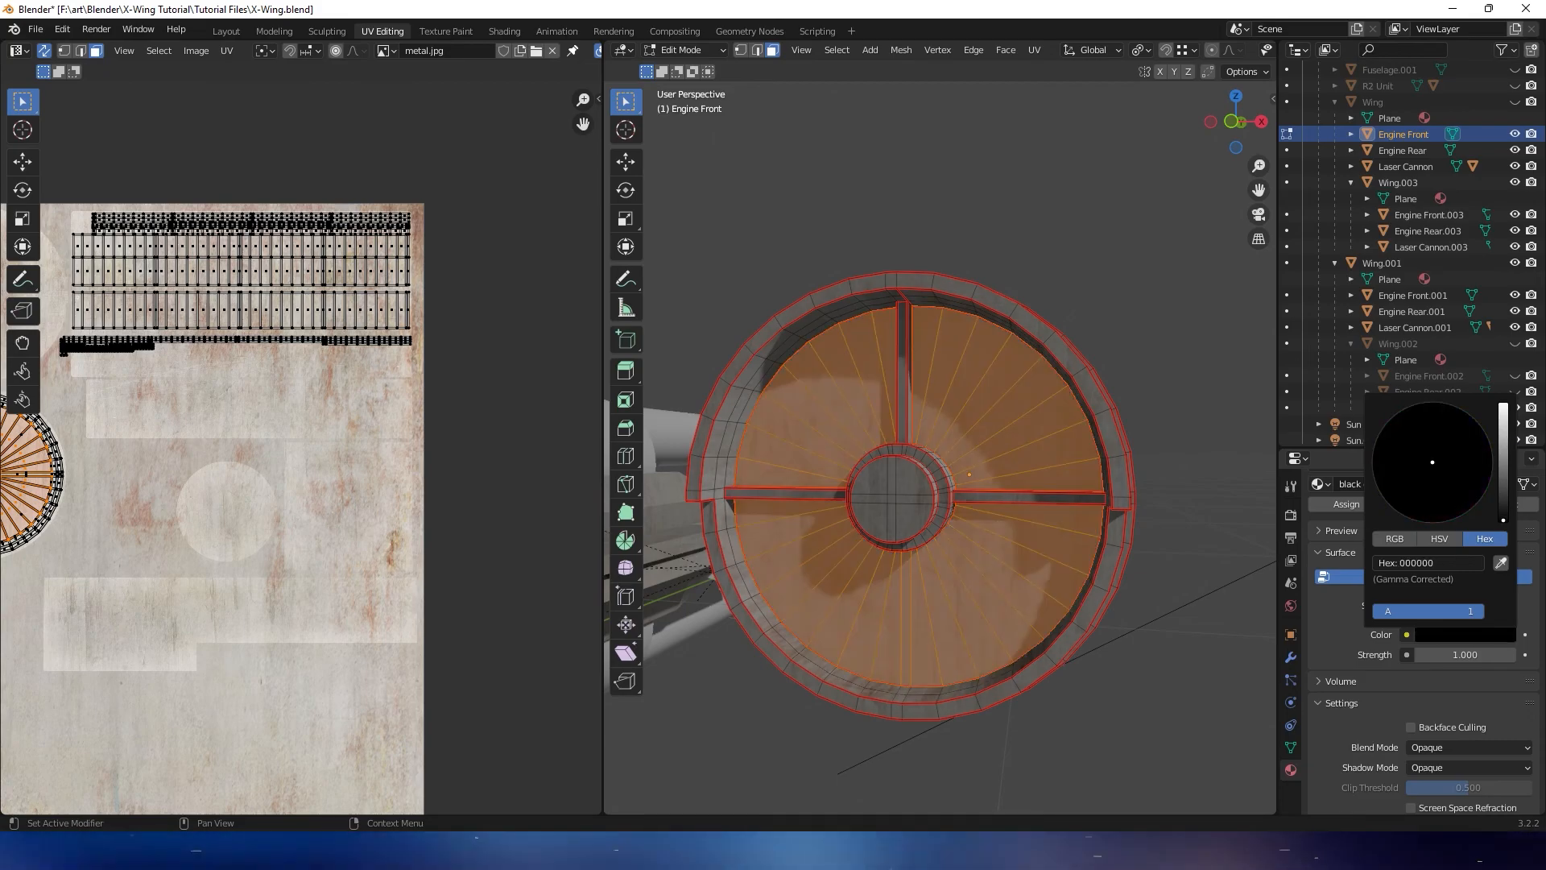
Assign the black out material to the selected disc faces and inspect the engine in Object Mode
{"action": "left_click", "coordinate": [1340, 501]}
{"action": "key", "text": "Tab"}
{"action": "middle_click_drag", "start_coordinate": [1142, 446], "coordinate": [911, 466]}
{"action": "middle_click_drag", "start_coordinate": [961, 419], "coordinate": [820, 415]}
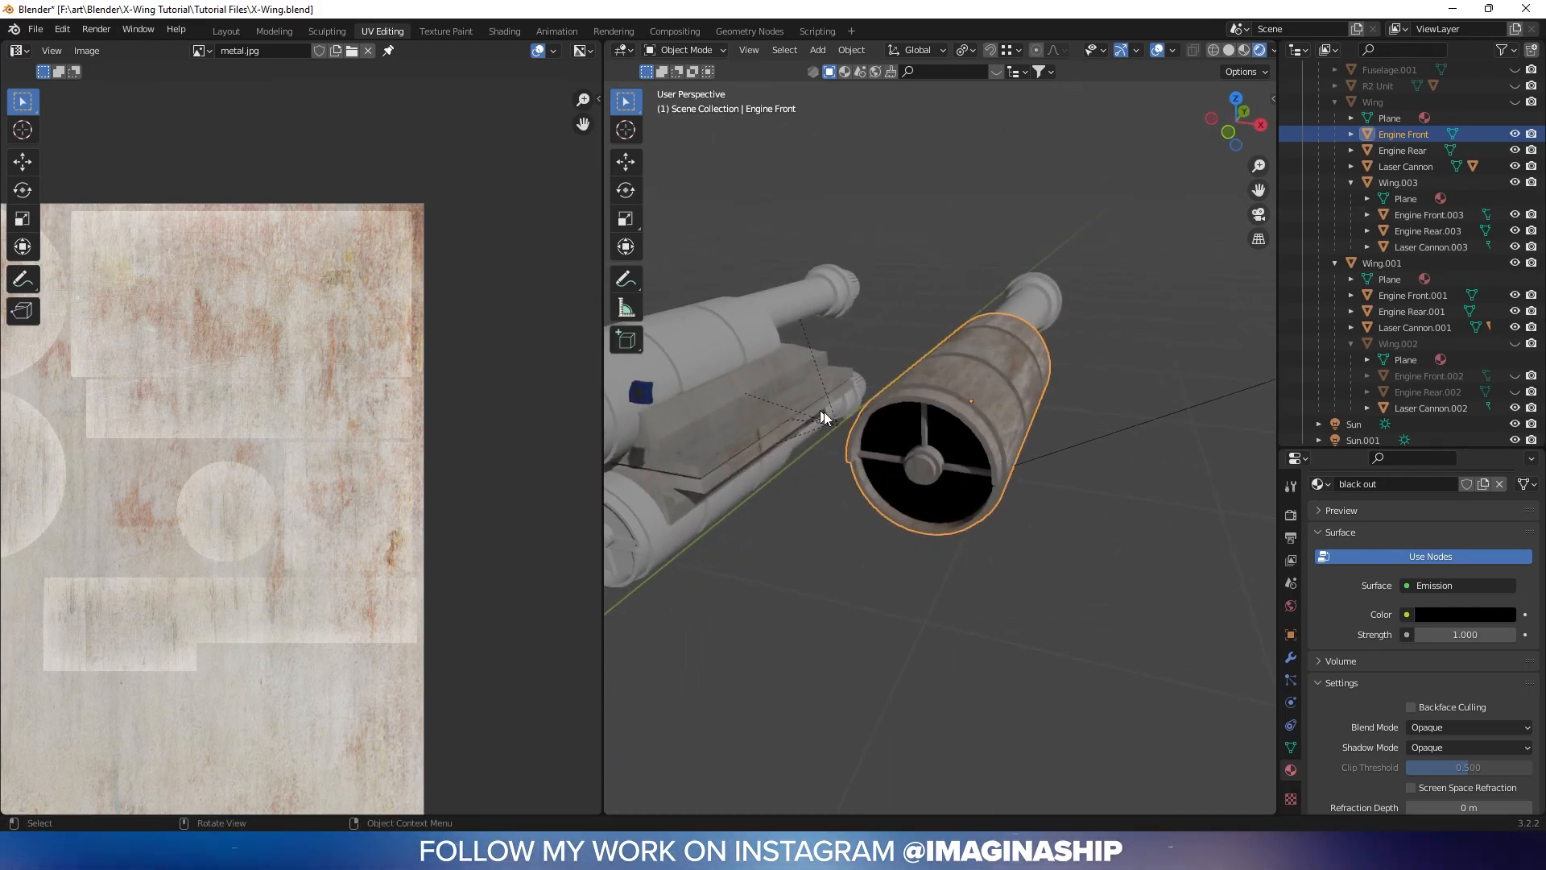
{"action": "middle_click_drag", "start_coordinate": [914, 452], "coordinate": [879, 434]}
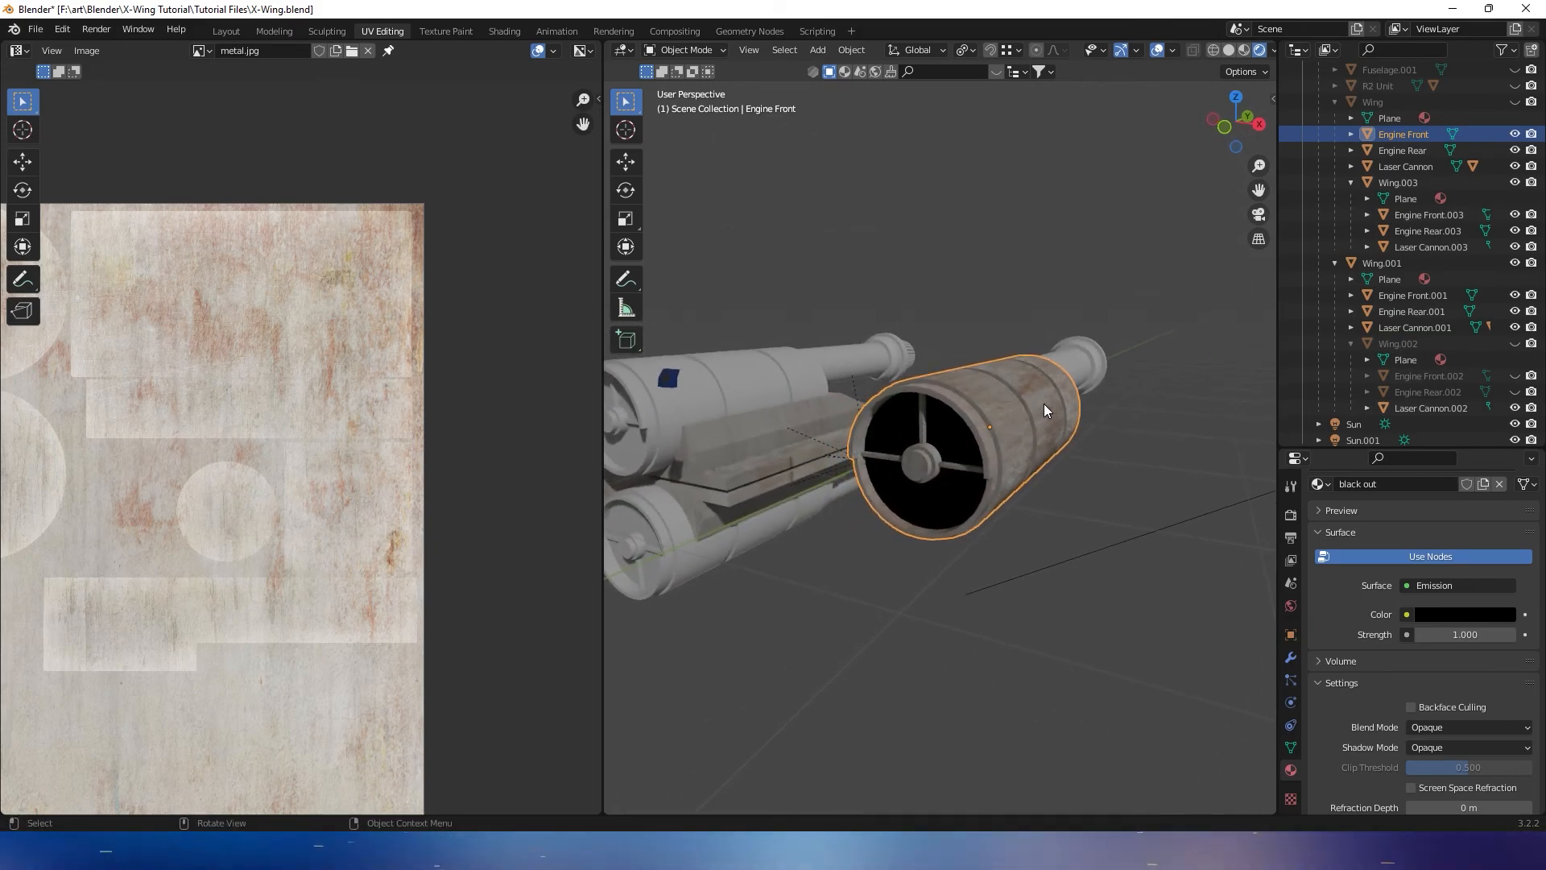
{"action": "middle_click_drag", "start_coordinate": [1029, 456], "coordinate": [956, 499]}
{"action": "left_click", "coordinate": [1032, 423]}
{"action": "key", "text": "Tab"}
{"action": "key", "text": "Tab"}
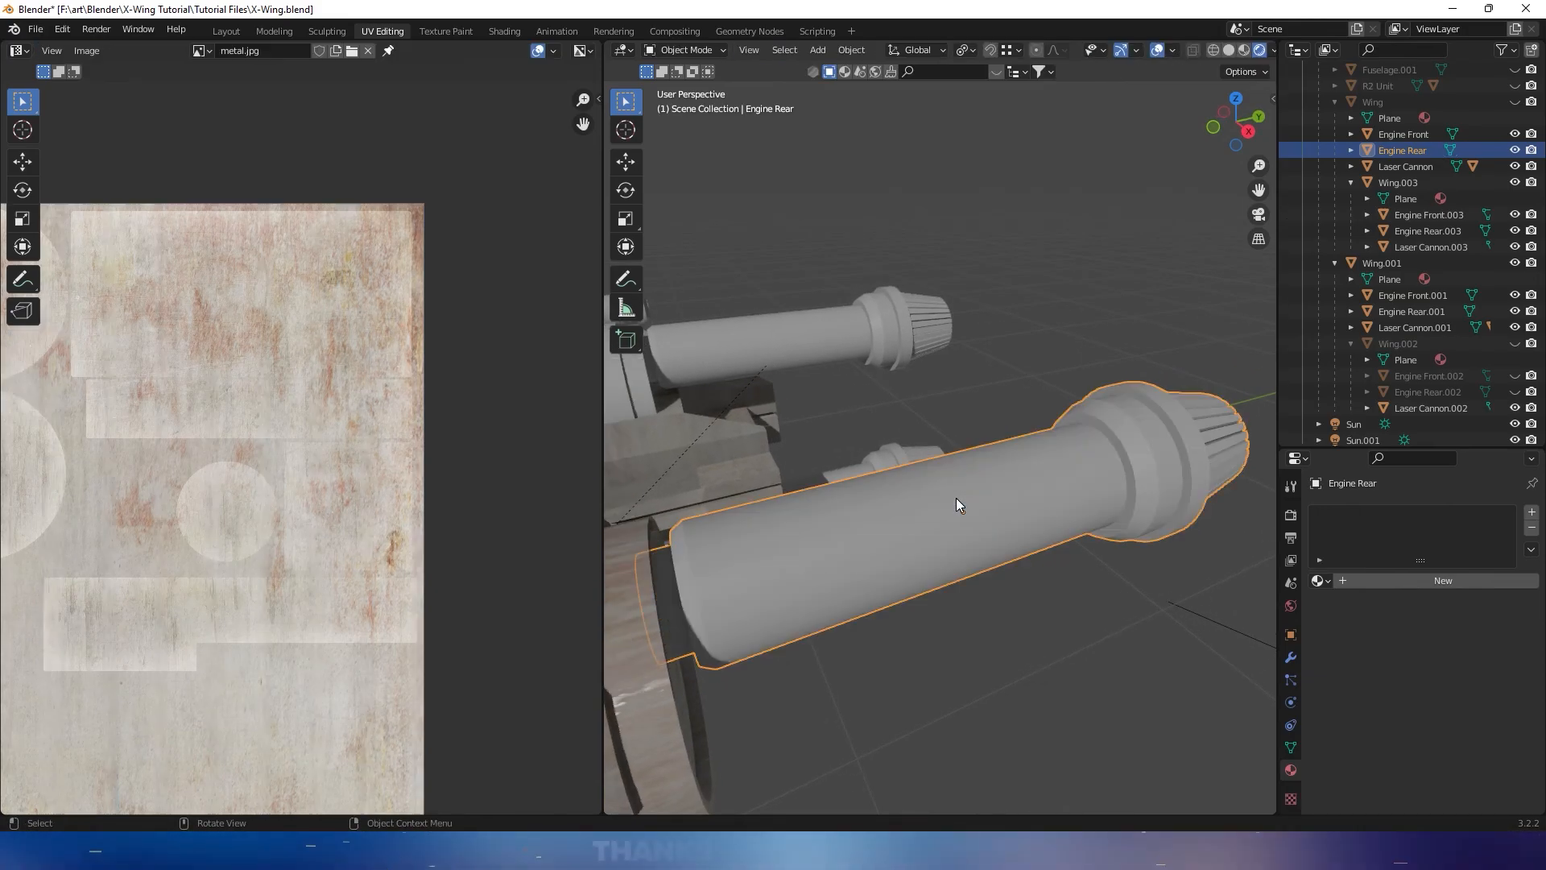
{"action": "key", "text": "Tab"}
{"action": "middle_click_drag", "start_coordinate": [955, 497], "coordinate": [1047, 487]}
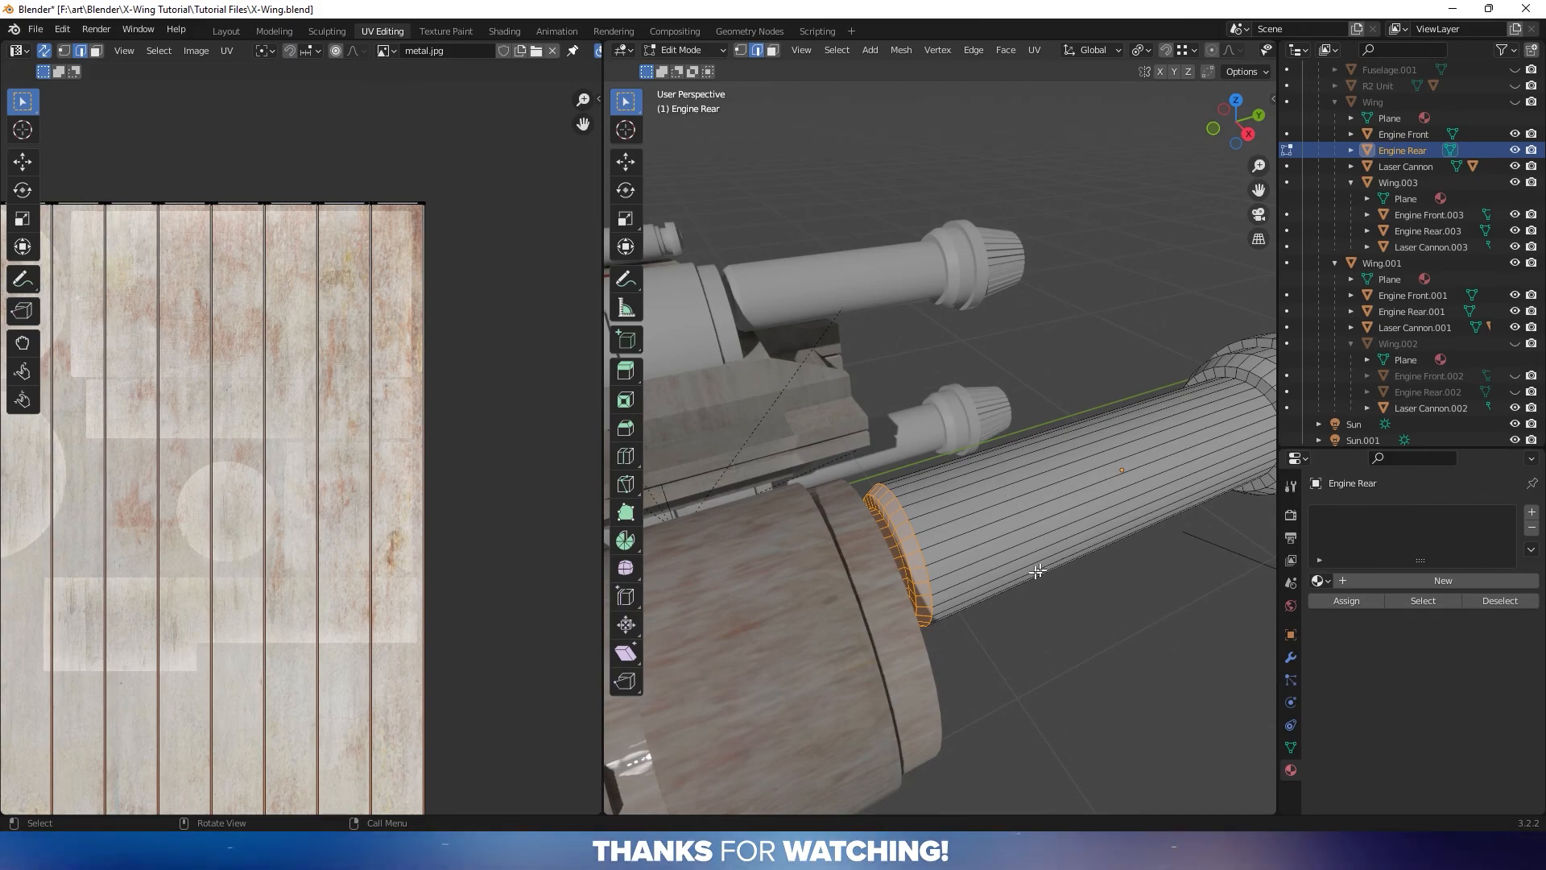
{"action": "key", "text": "Tab"}
Hide the Engine Front object to expose the covered front end of Engine Rear
{"action": "left_click", "coordinate": [828, 640]}
{"action": "middle_click_drag", "start_coordinate": [828, 639], "coordinate": [1081, 542]}
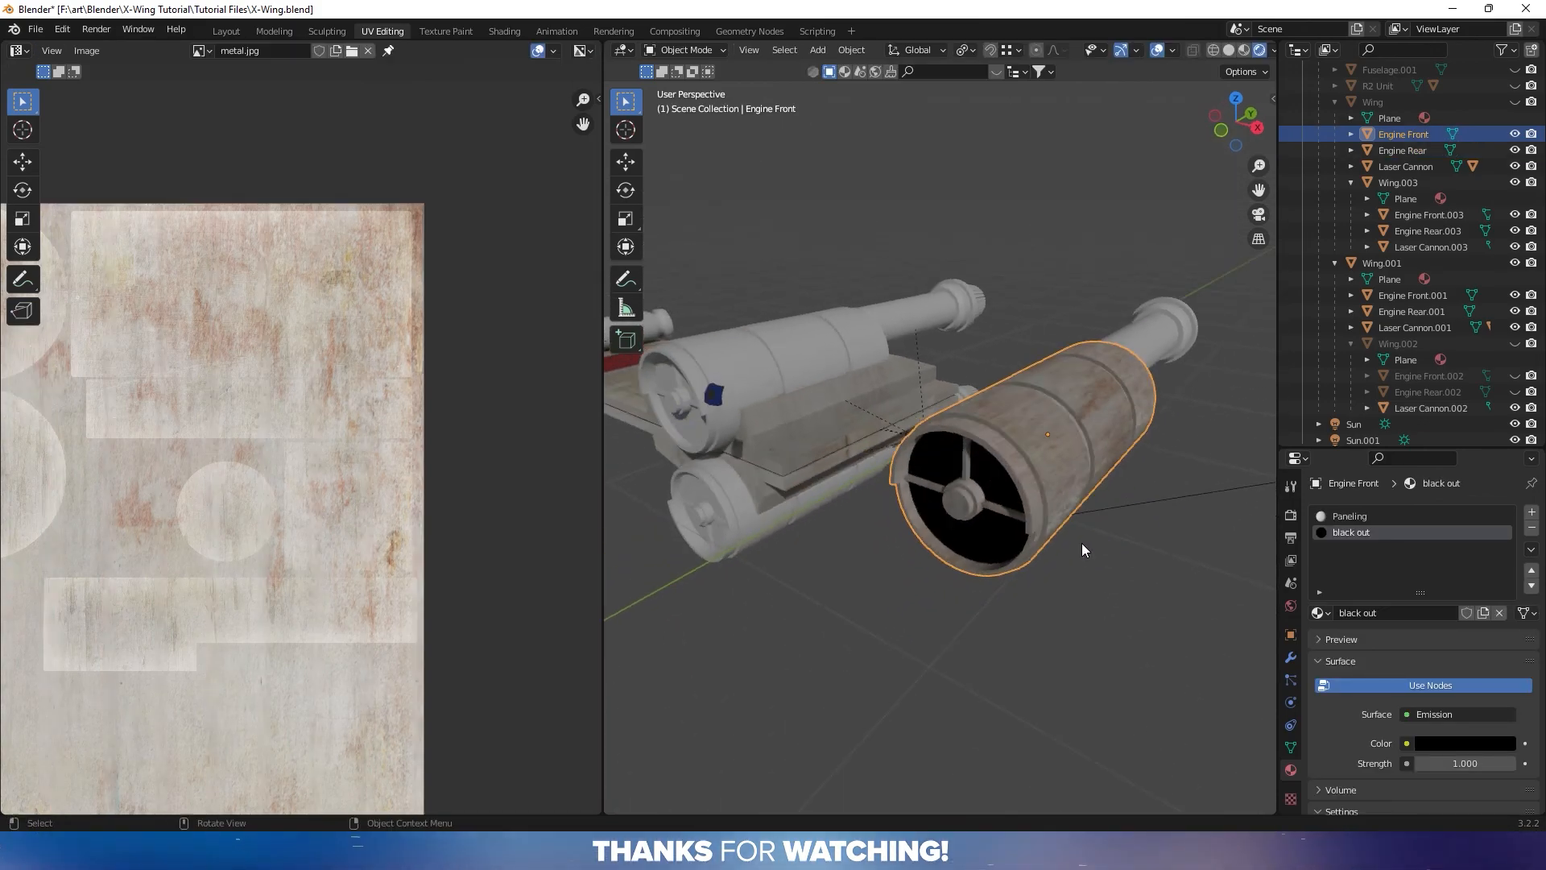
{"action": "left_click", "coordinate": [1516, 135]}
{"action": "middle_click_drag", "start_coordinate": [1181, 306], "coordinate": [1021, 428]}
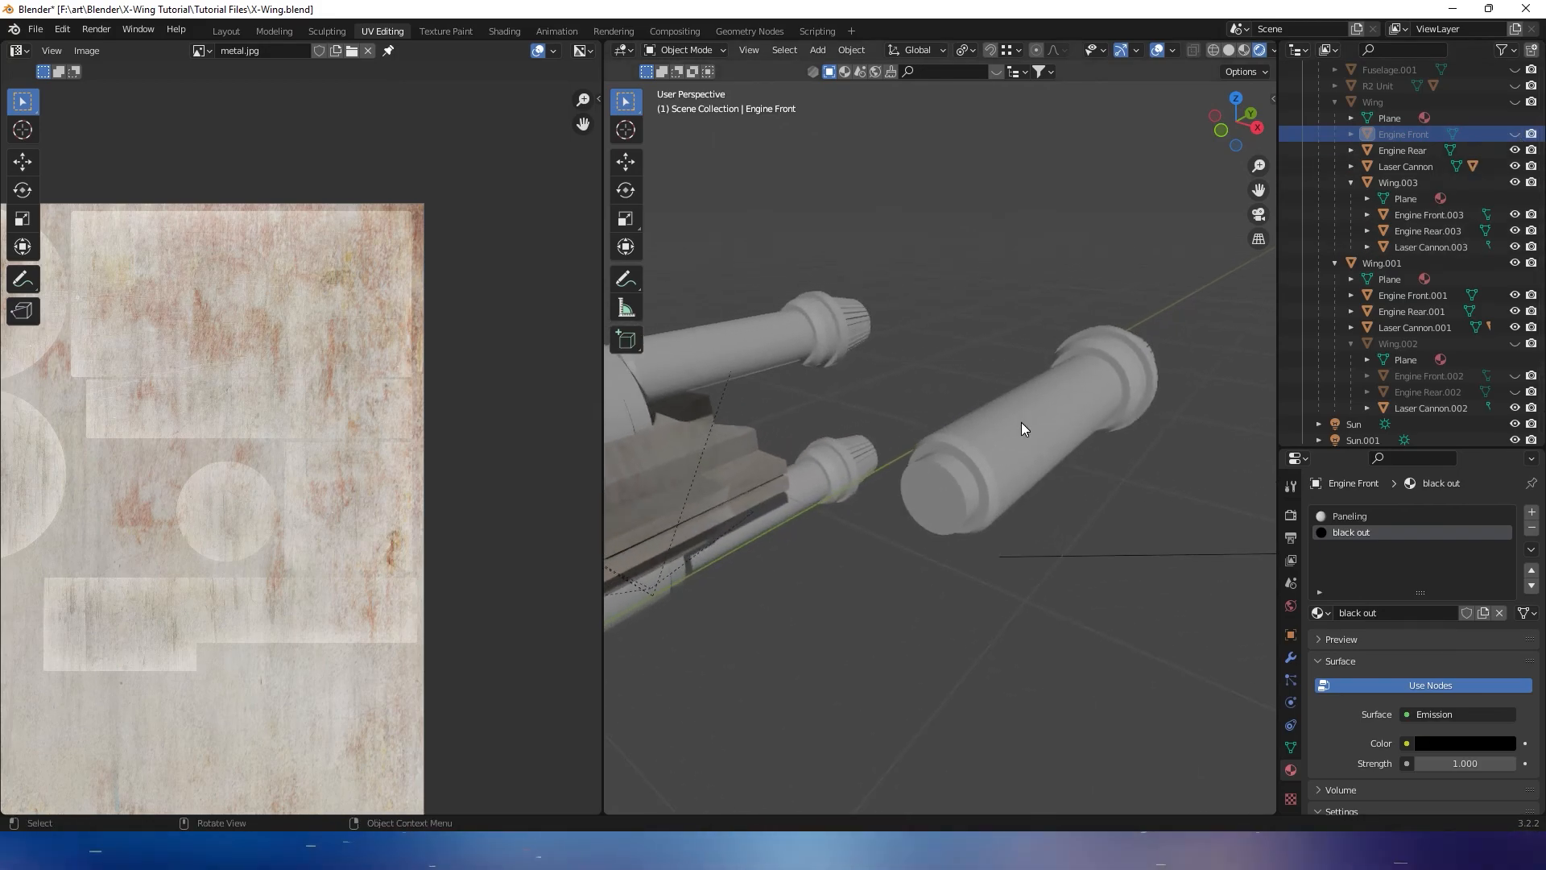
Open Engine Rear in Edit Mode, clear its selection and select the edge loops around its stepped front end
{"action": "left_click", "coordinate": [1021, 429]}
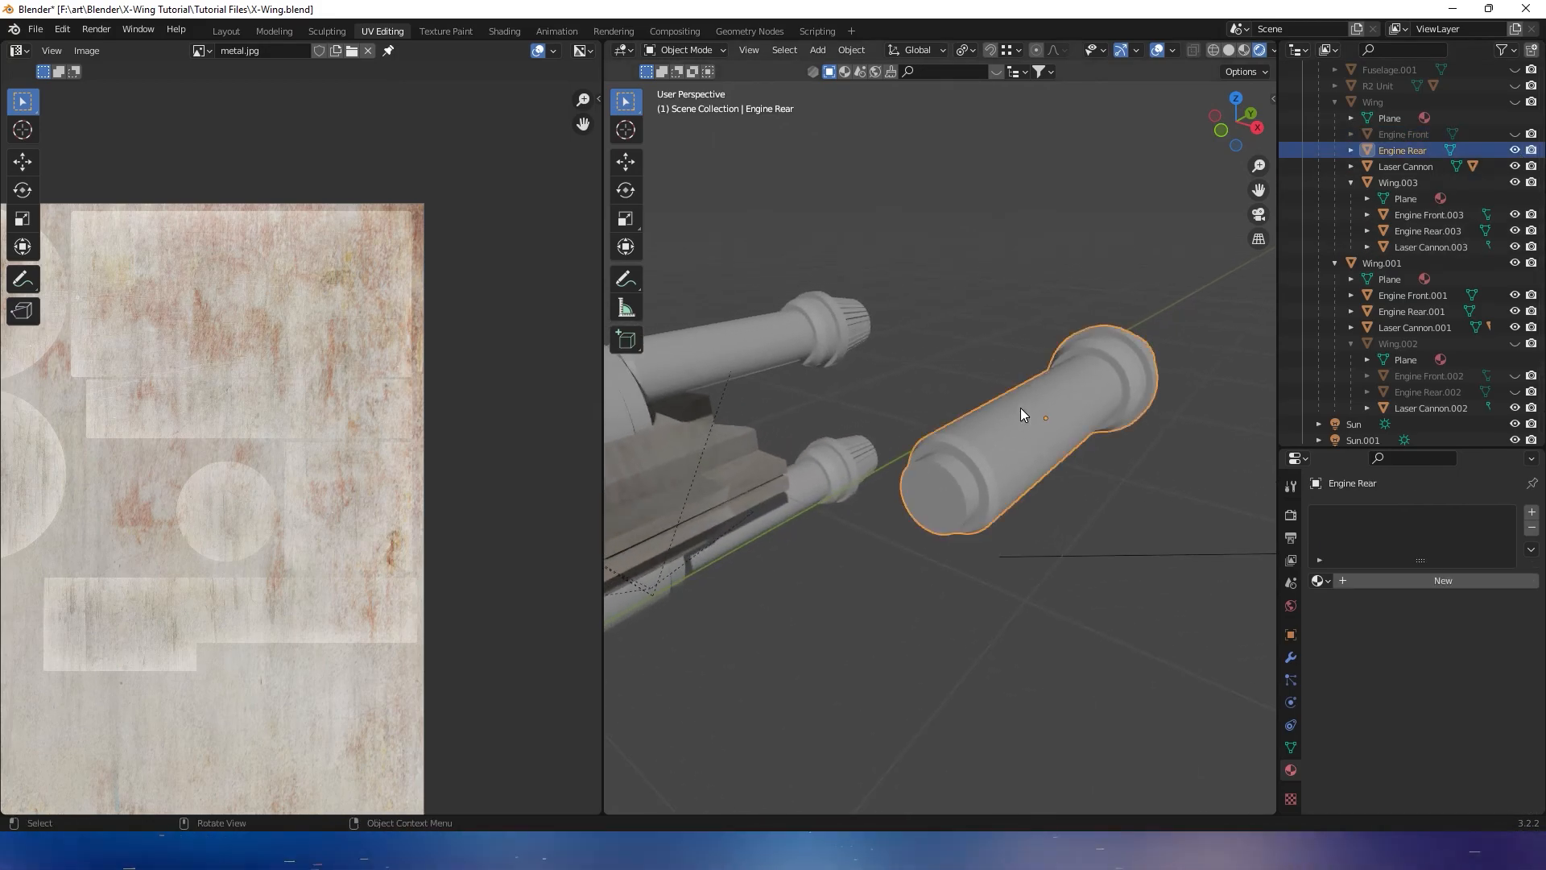
{"action": "key", "text": "Tab"}
{"action": "scroll", "coordinate": [1015, 419], "scroll_direction": "up", "scroll_amount": 3}
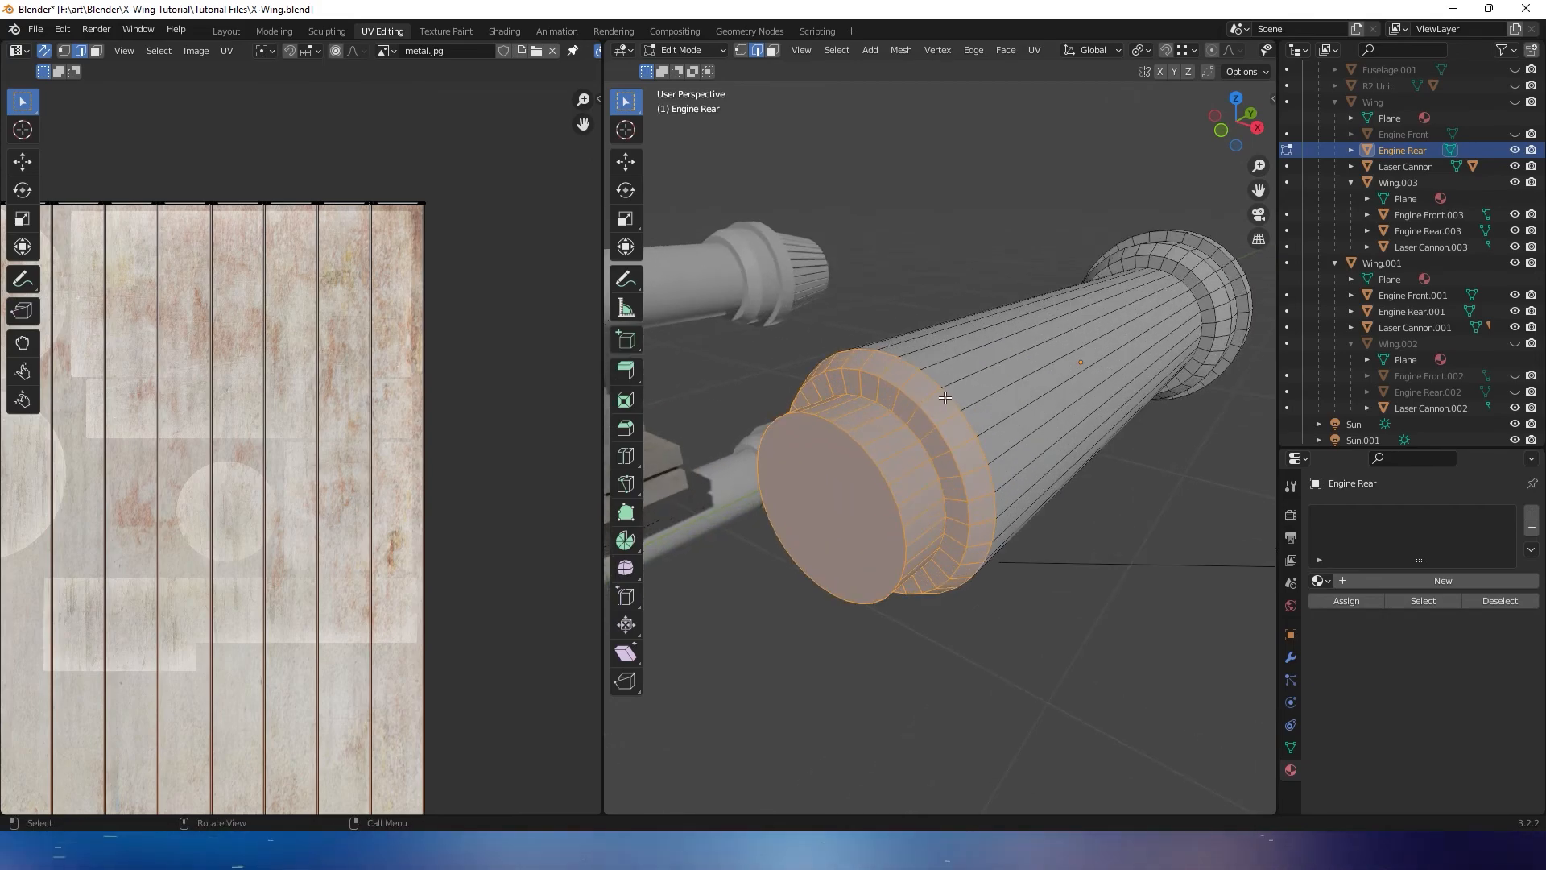
{"action": "key", "text": "alt+a"}
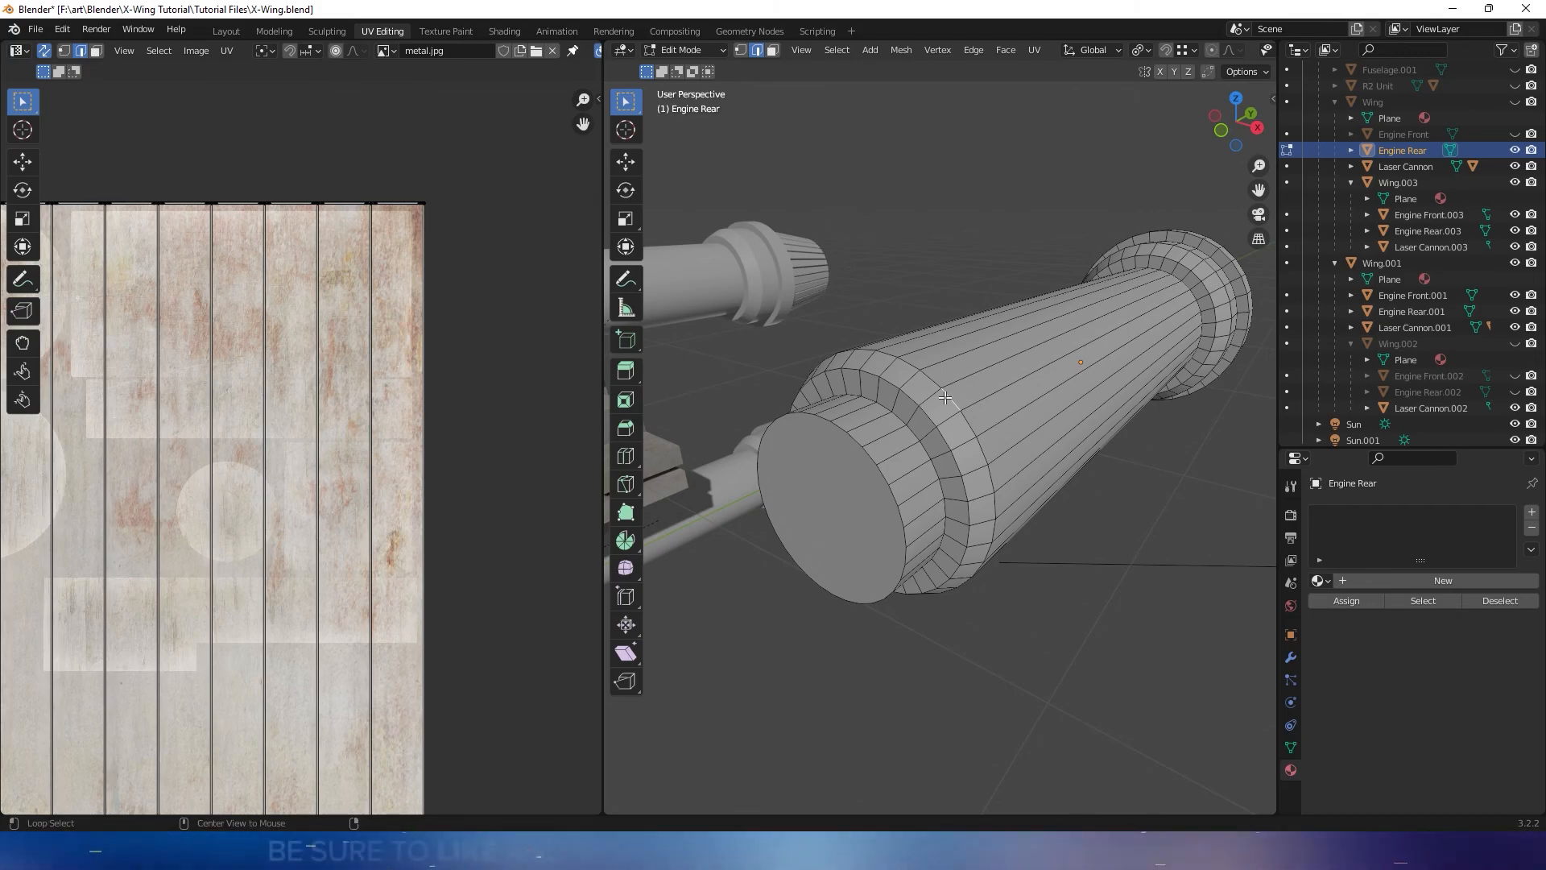
{"action": "left_click", "coordinate": [945, 398], "text": "alt"}
{"action": "left_click", "coordinate": [918, 427], "text": "alt+shift"}
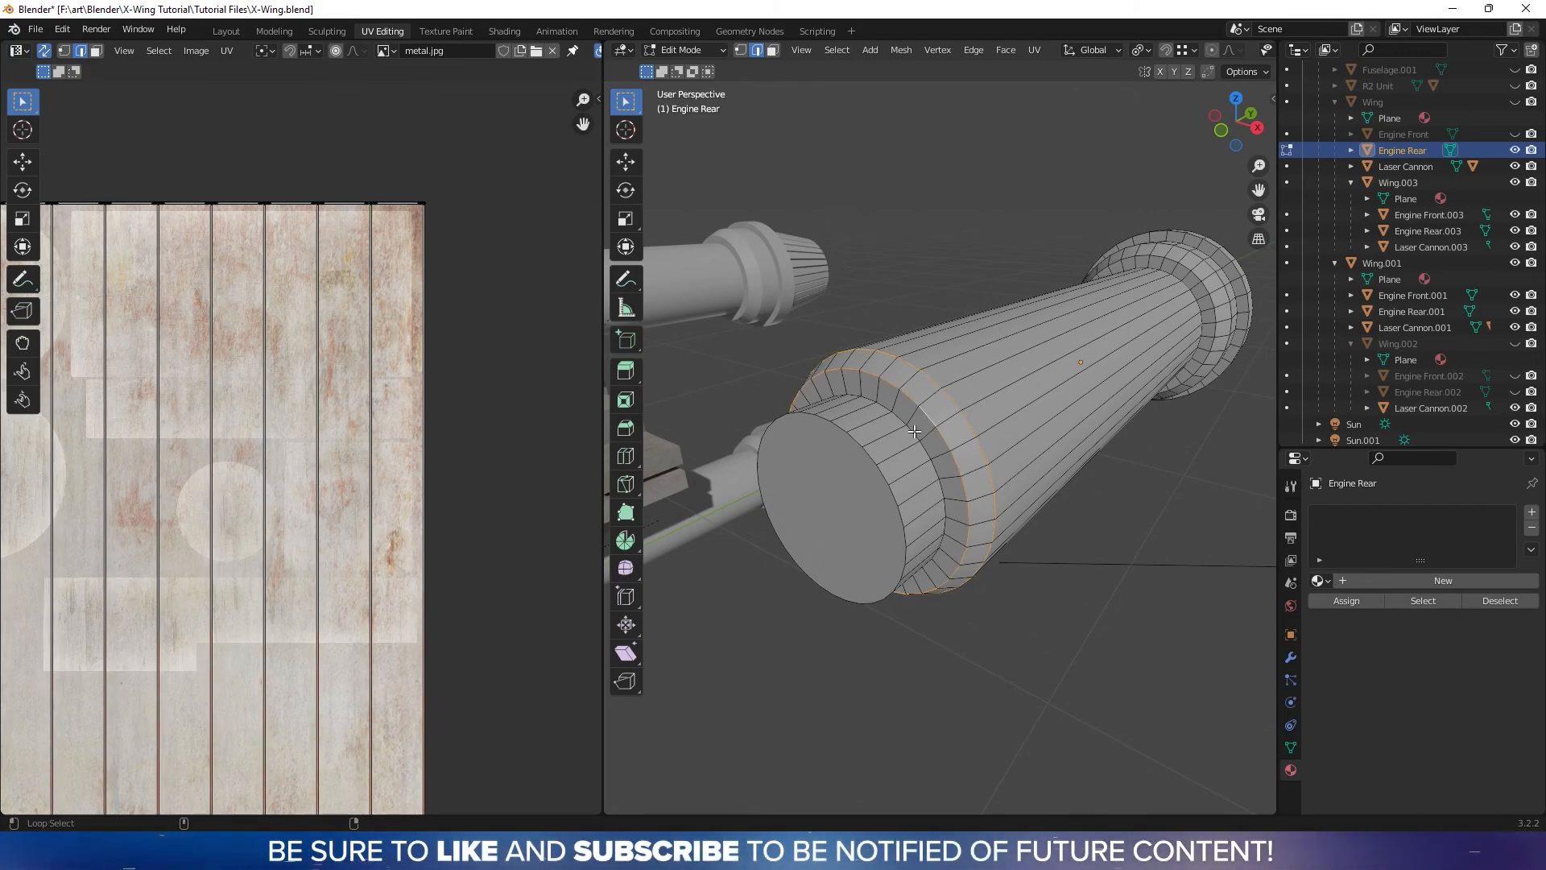
Add the edge loops around Engine Rear's flared rear collar to the selection and mark all selected loops as seams
{"action": "middle_click_drag", "start_coordinate": [870, 456], "coordinate": [1038, 424]}
{"action": "left_click", "coordinate": [1062, 410], "text": "alt+shift"}
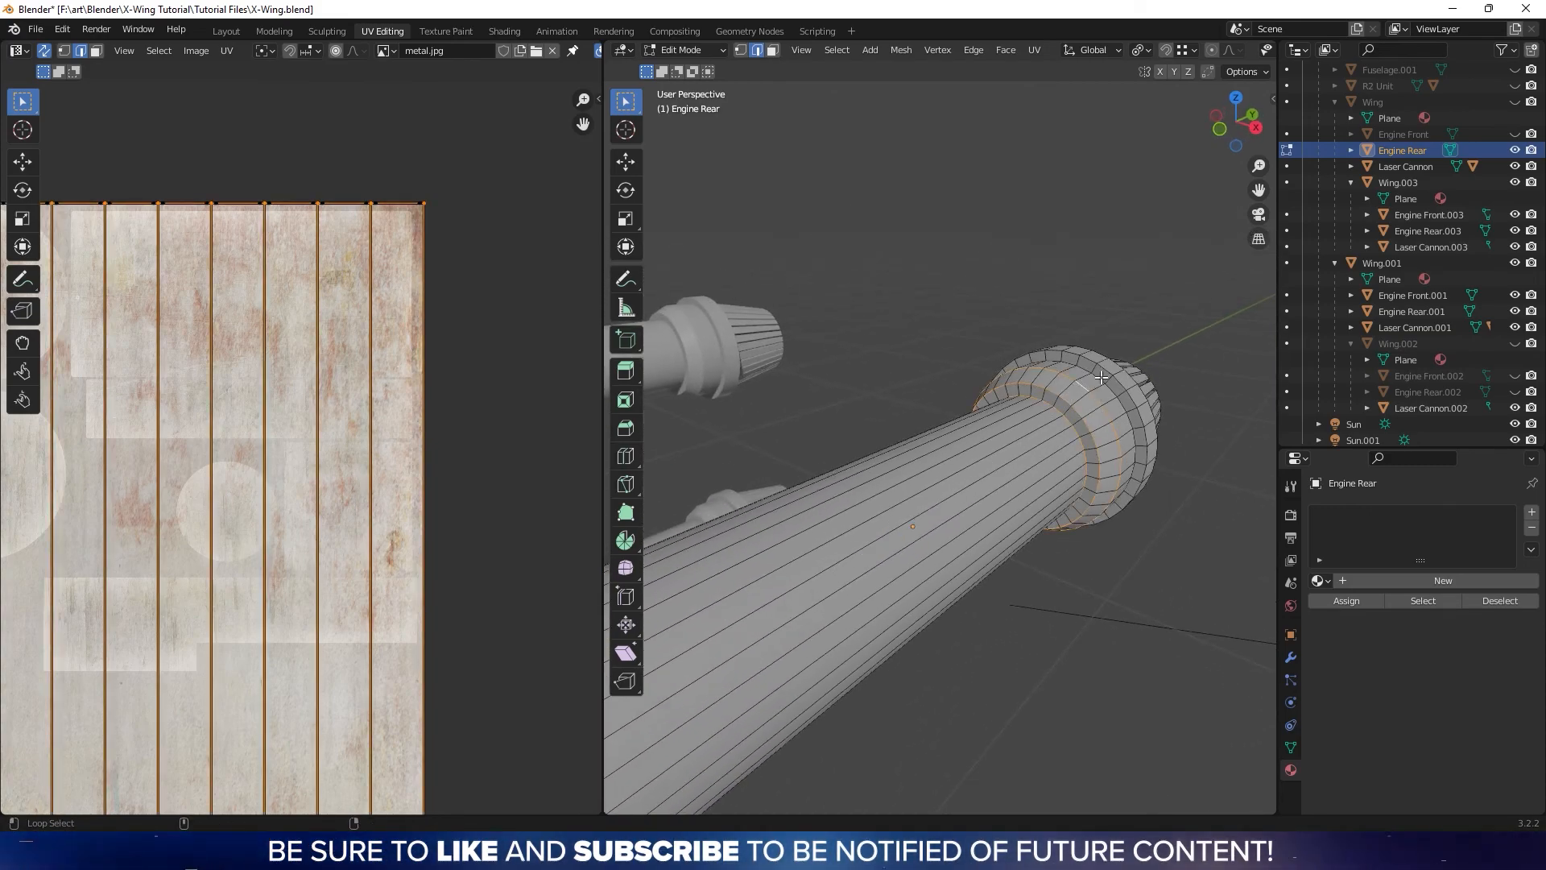
{"action": "middle_click_drag", "start_coordinate": [1106, 375], "coordinate": [902, 391]}
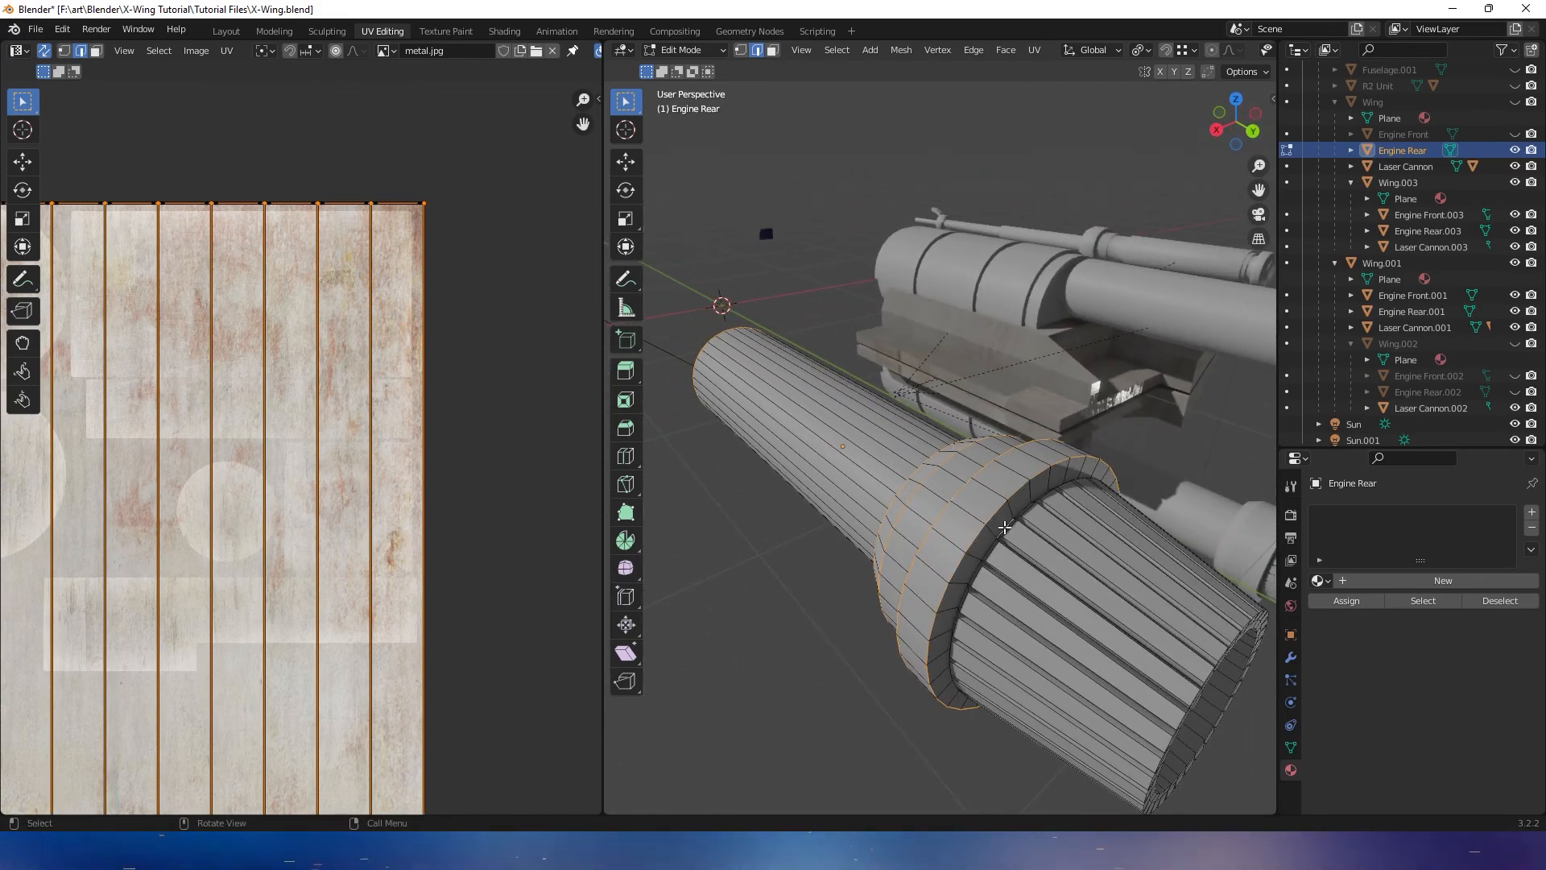
{"action": "middle_click_drag", "start_coordinate": [1005, 528], "coordinate": [1071, 484]}
{"action": "scroll", "coordinate": [918, 459], "scroll_direction": "up", "scroll_amount": 3}
{"action": "middle_click_drag", "start_coordinate": [918, 459], "coordinate": [874, 454]}
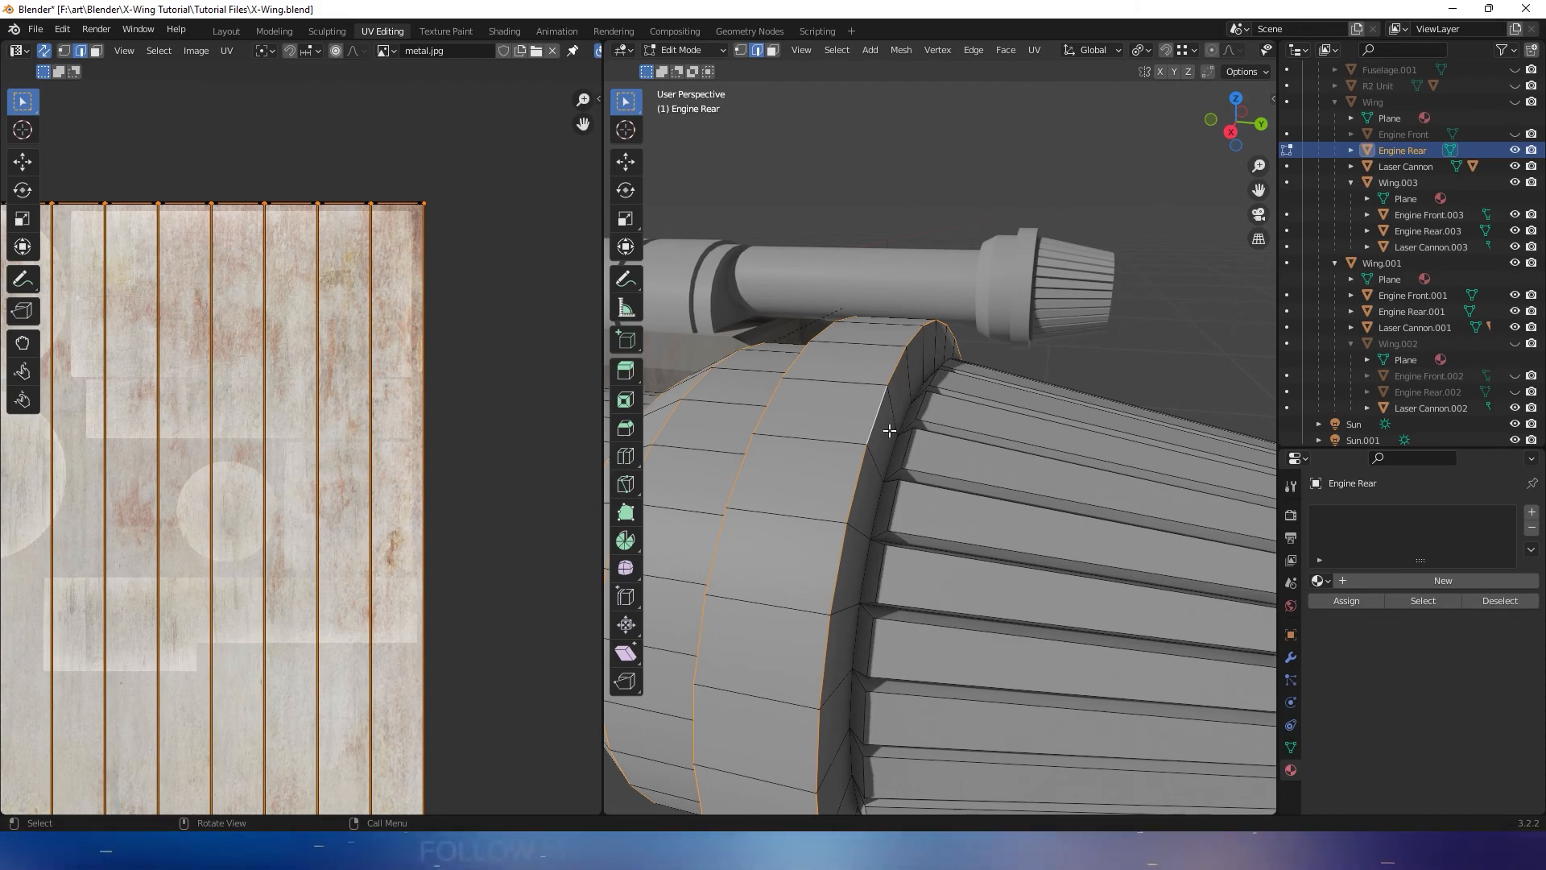
{"action": "scroll", "coordinate": [874, 423], "scroll_direction": "down", "scroll_amount": 4}
{"action": "middle_click_drag", "start_coordinate": [875, 421], "coordinate": [851, 419]}
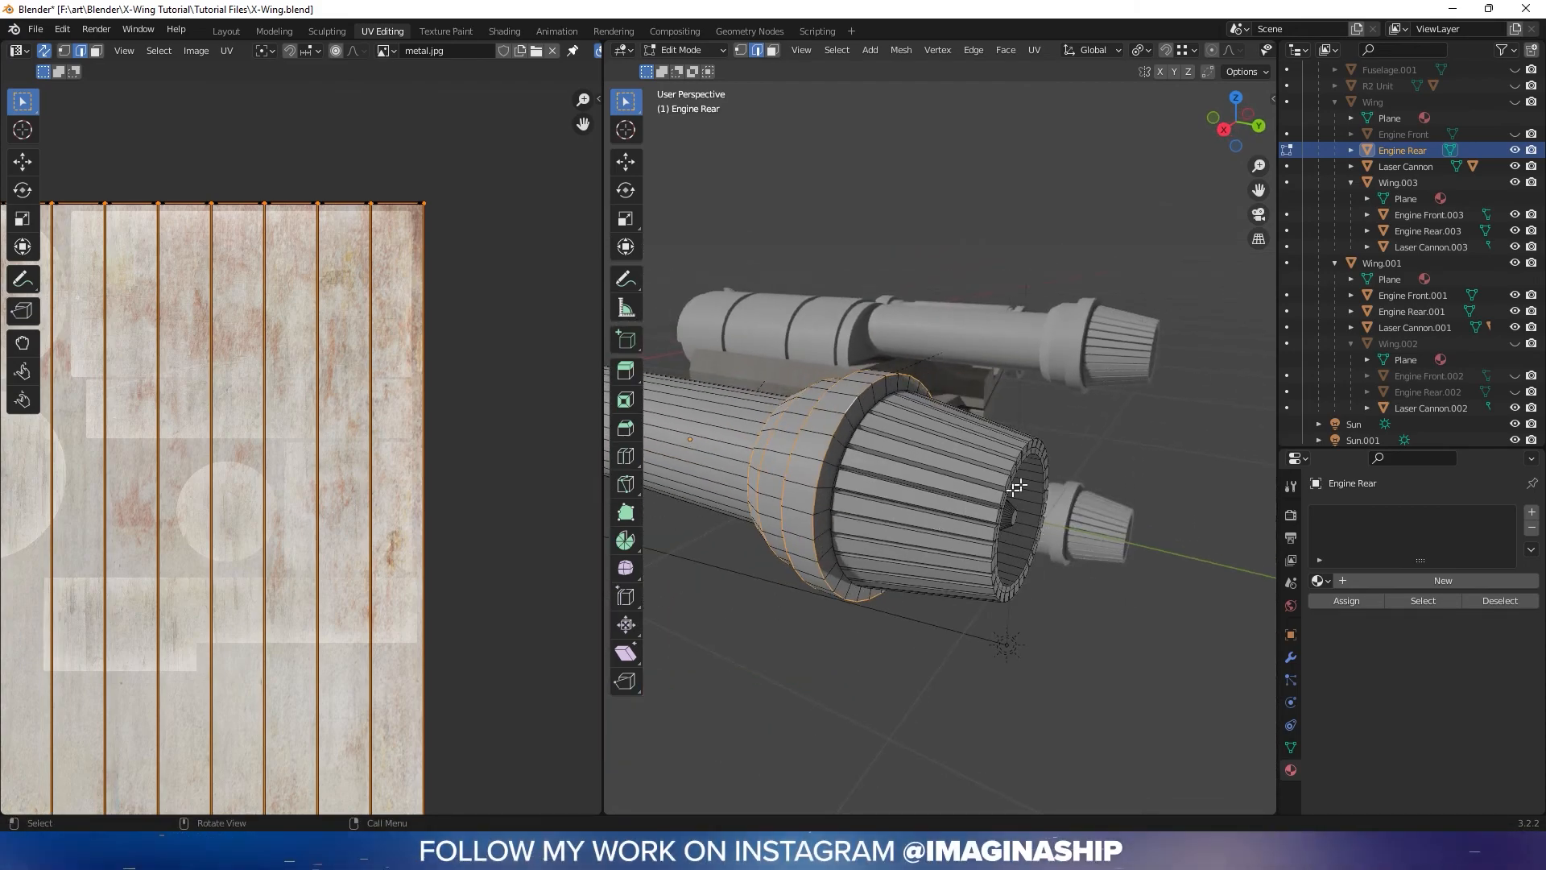
{"action": "middle_click_drag", "start_coordinate": [983, 483], "coordinate": [1034, 483]}
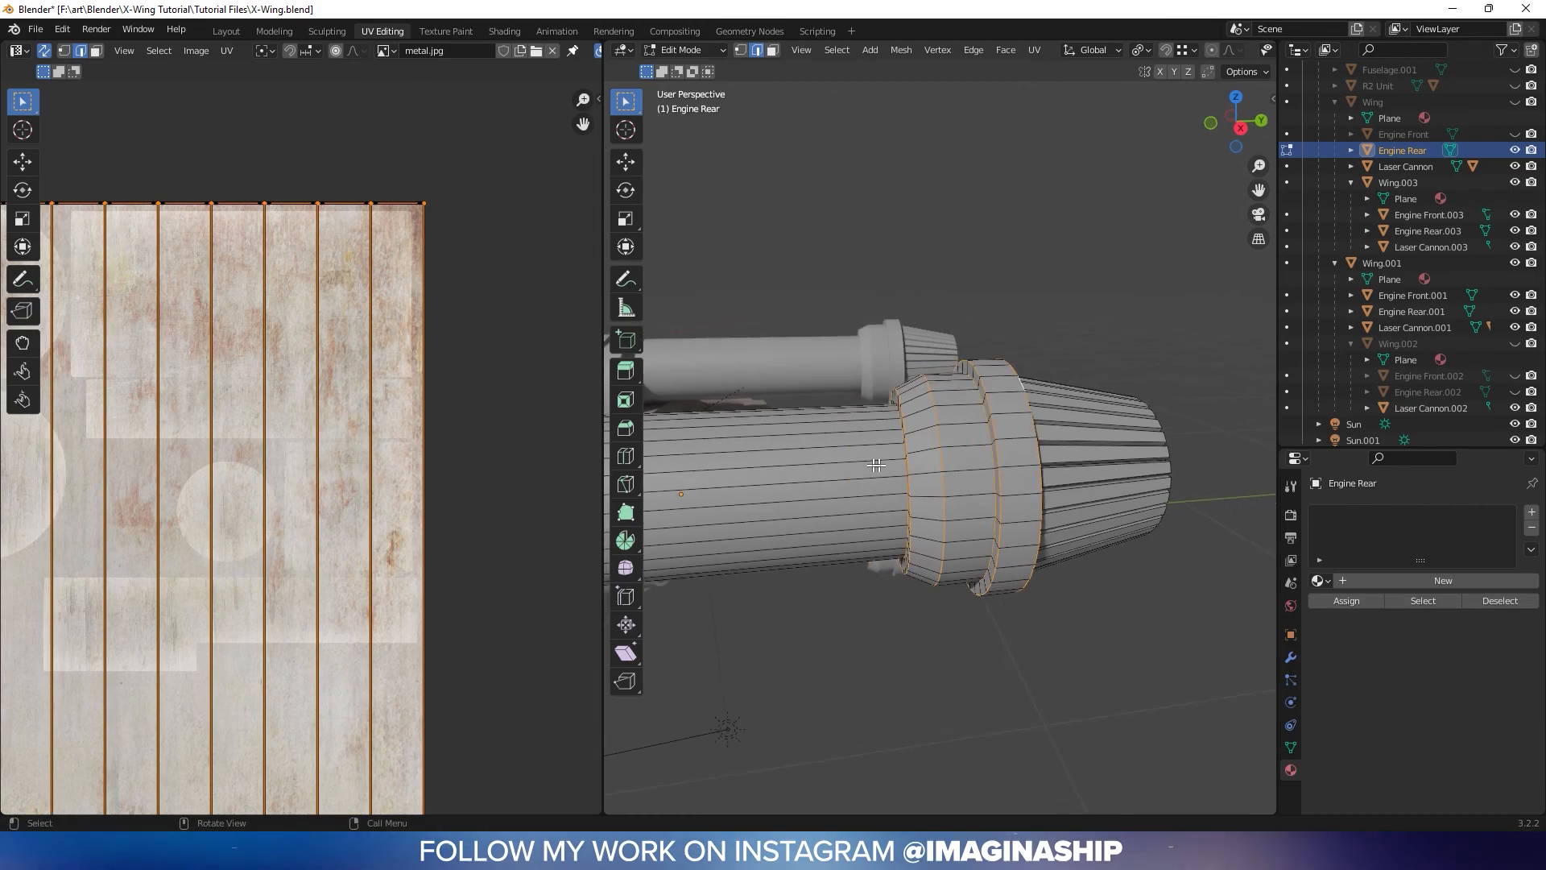
{"action": "right_click", "coordinate": [876, 471]}
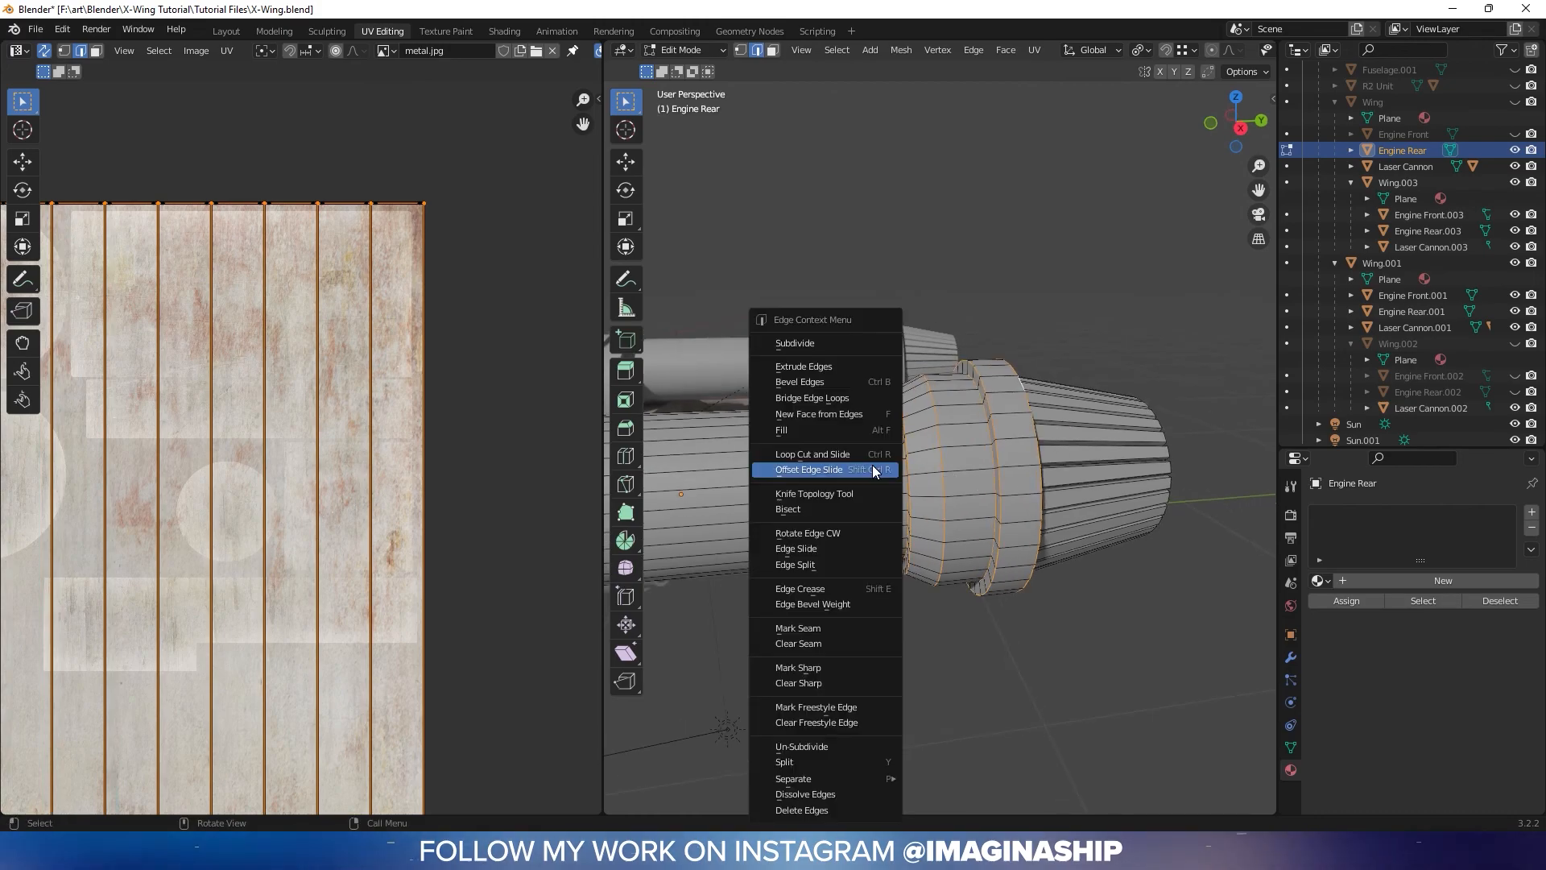
{"action": "left_click", "coordinate": [863, 630]}
Select the lengthwise edge path running from Engine Rear's front end through its rear collar and mark it as a seam
{"action": "middle_click_drag", "start_coordinate": [863, 631], "coordinate": [832, 436]}
{"action": "left_click", "coordinate": [819, 447]}
{"action": "middle_click_drag", "start_coordinate": [817, 545], "coordinate": [981, 477]}
{"action": "middle_click_drag", "start_coordinate": [1019, 196], "coordinate": [1058, 503]}
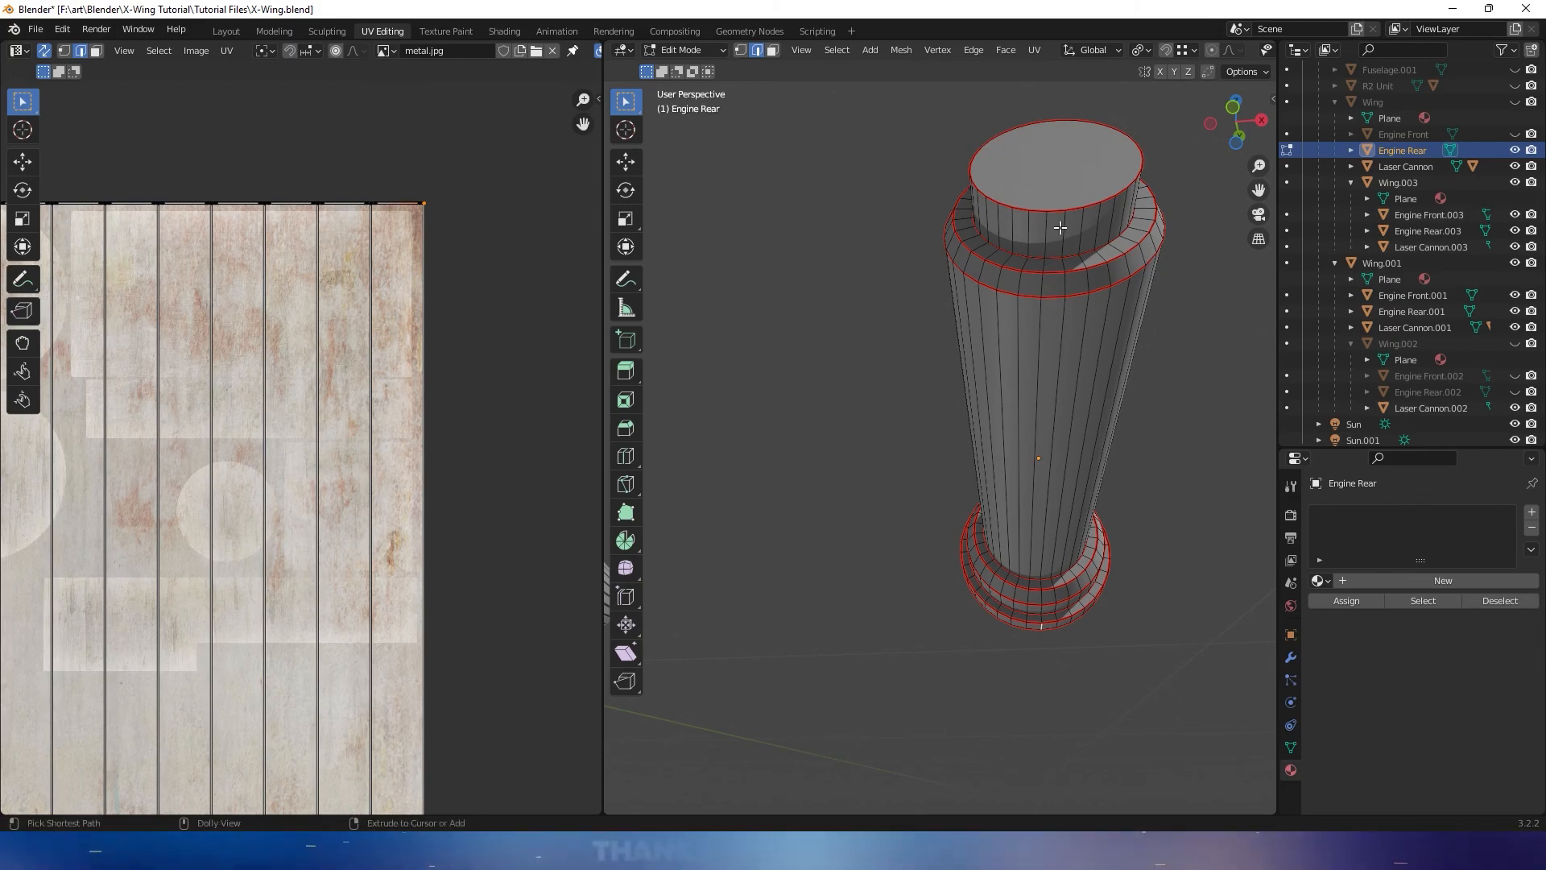
{"action": "middle_click_drag", "start_coordinate": [1066, 228], "coordinate": [1030, 354]}
{"action": "right_click", "coordinate": [1029, 359]}
{"action": "left_click", "coordinate": [1029, 353]}
{"action": "key", "text": "Tab"}
{"action": "key", "text": "Tab"}
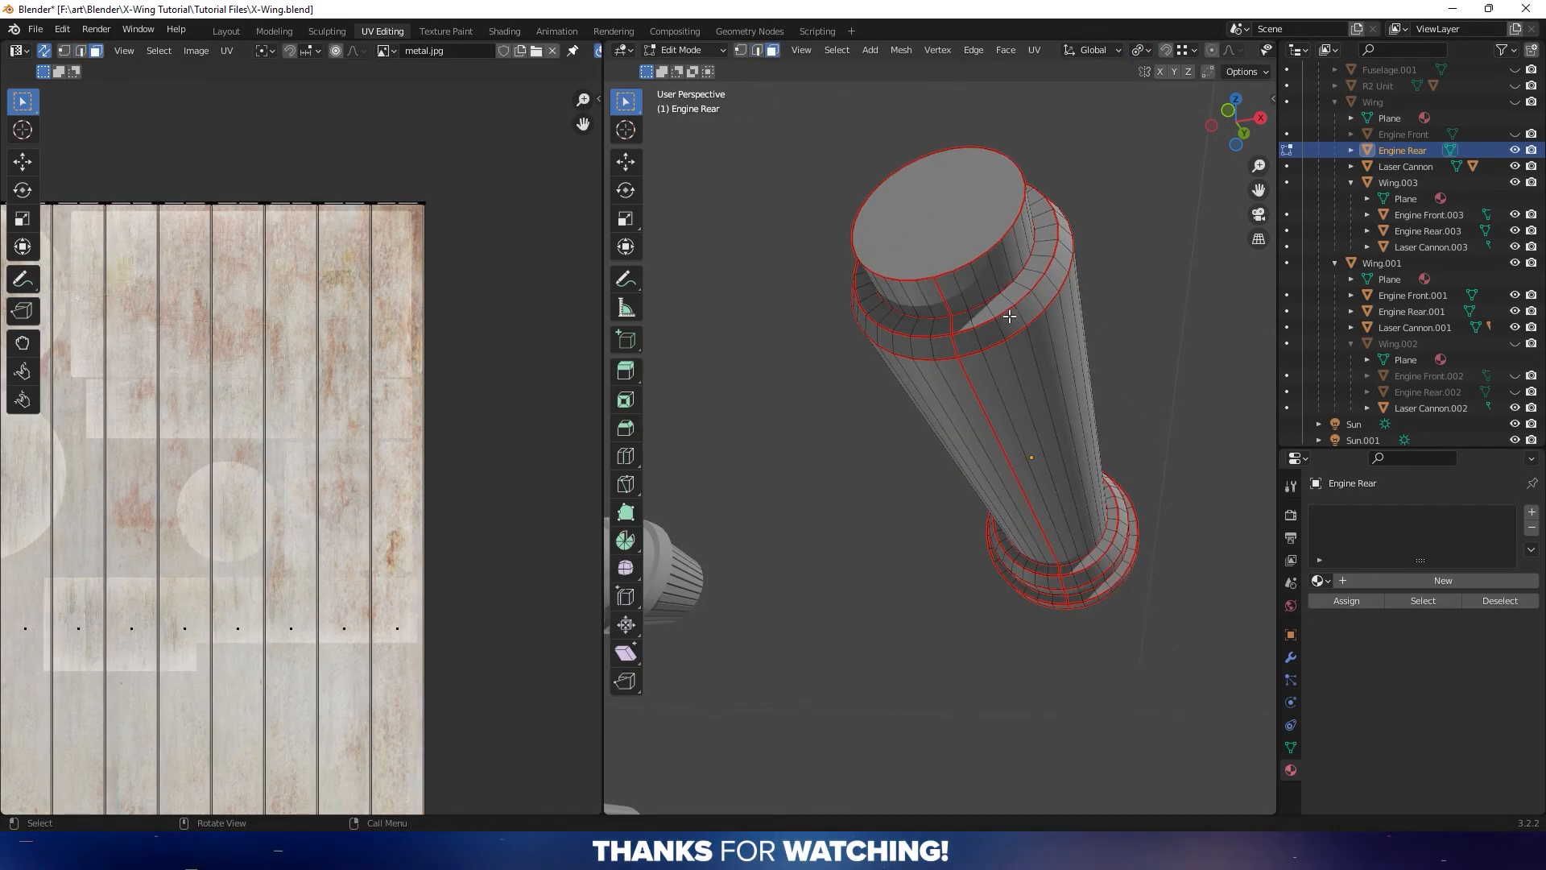
Select all of Engine Rear's faces and unwrap them with the standard Unwrap method
{"action": "middle_click_drag", "start_coordinate": [1005, 319], "coordinate": [1057, 293]}
{"action": "key", "text": "a"}
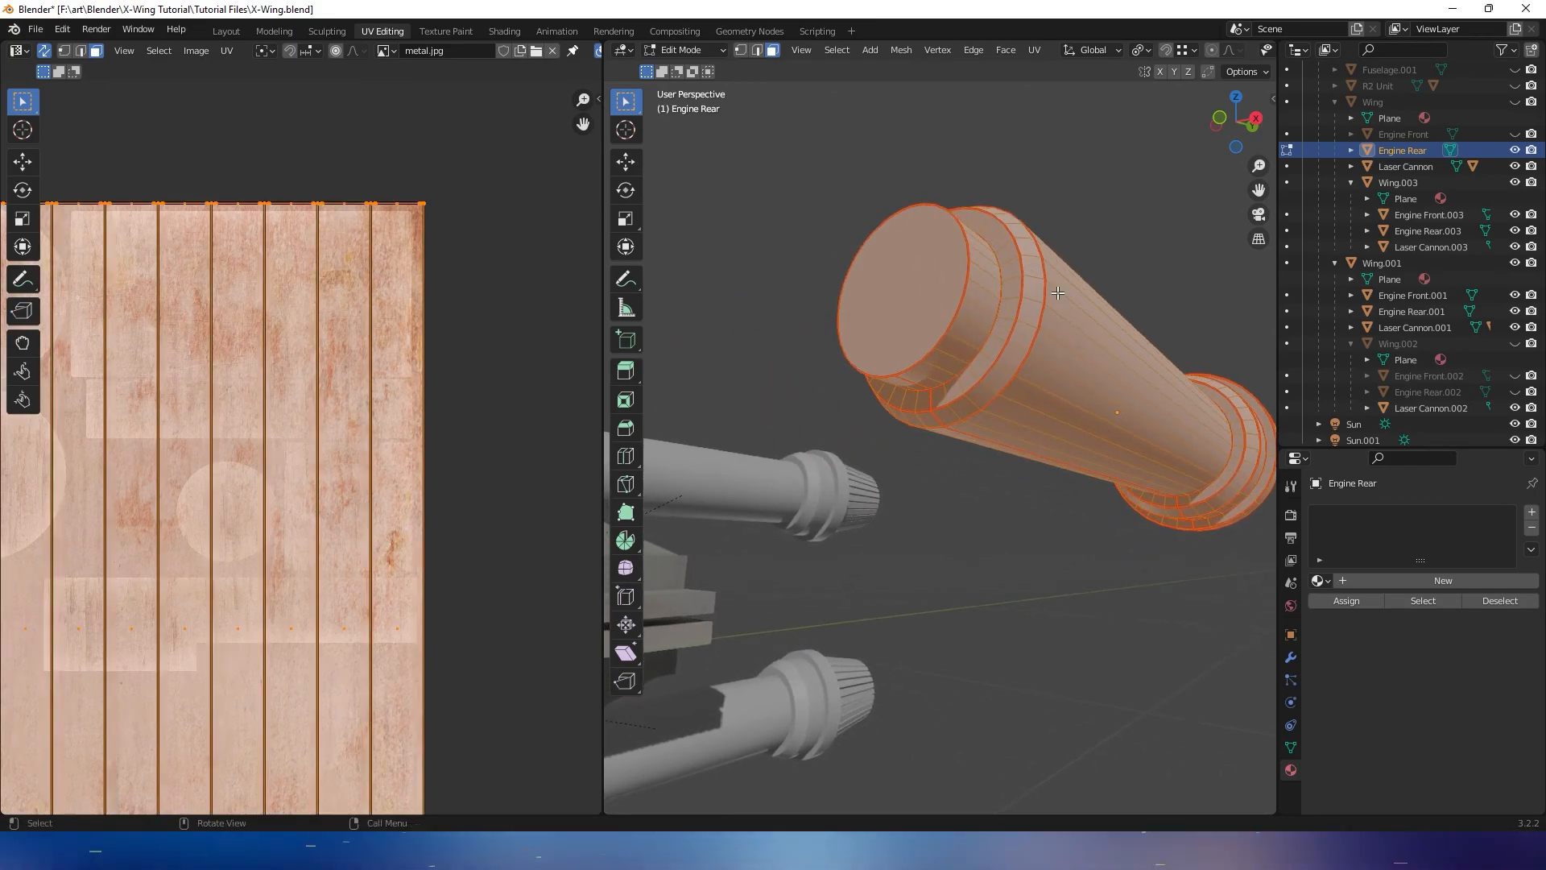
{"action": "right_click", "coordinate": [1089, 253]}
{"action": "mouse_move", "coordinate": [1039, 384]}
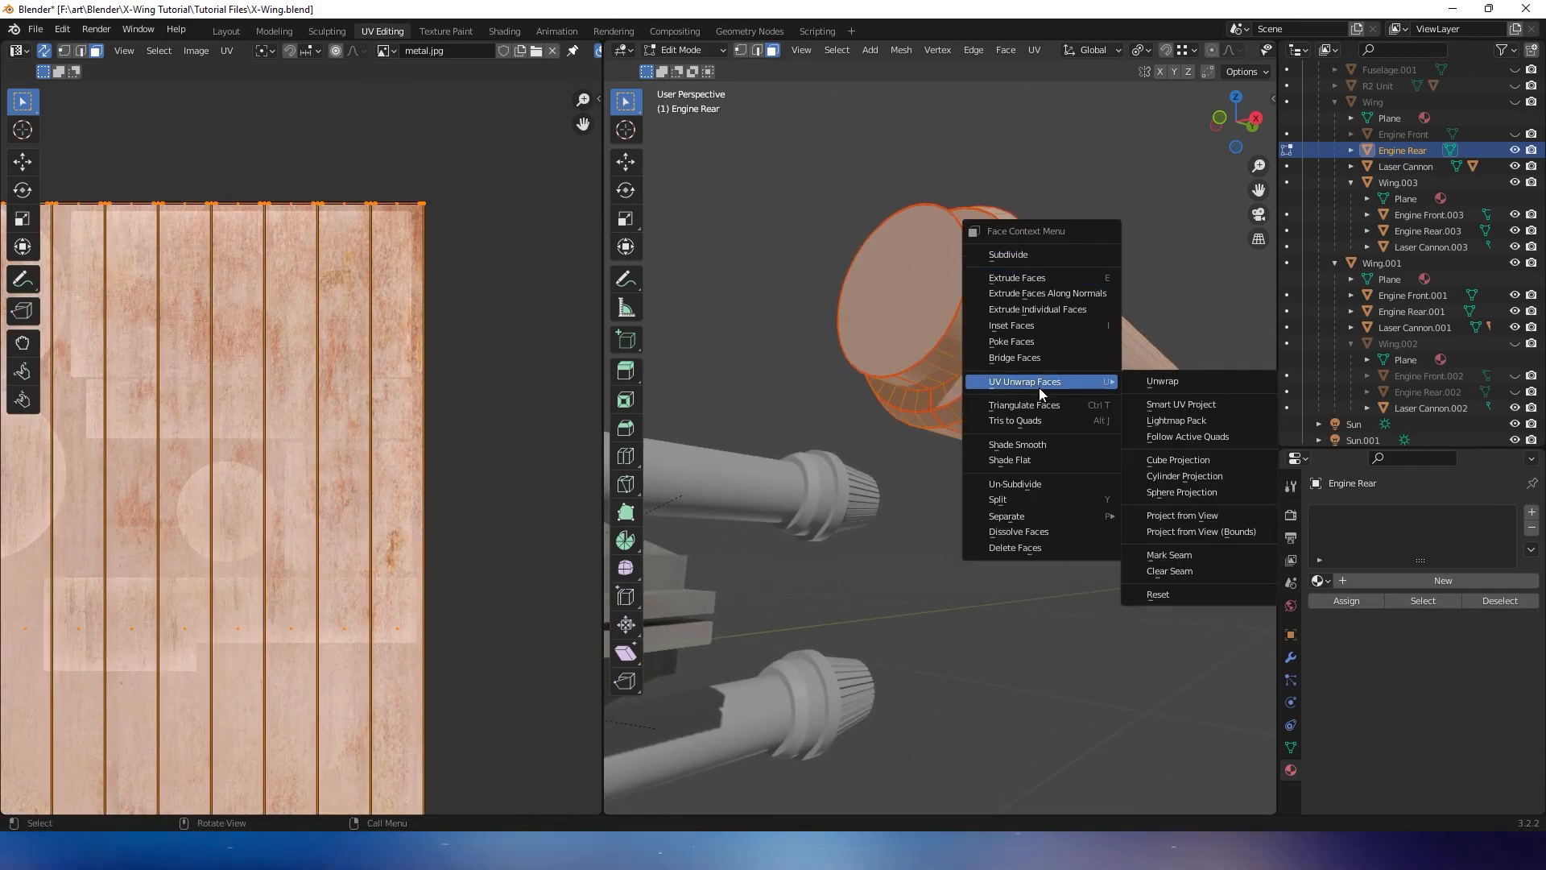
{"action": "left_click", "coordinate": [1163, 382]}
Scale down all of Engine Rear's UV islands and move them just outside the metal.jpg texture's upper-right corner
{"action": "scroll", "coordinate": [361, 417], "scroll_direction": "down", "scroll_amount": 3}
{"action": "scroll", "coordinate": [419, 312], "scroll_direction": "up", "scroll_amount": 2}
{"action": "scroll", "coordinate": [478, 354], "scroll_direction": "down", "scroll_amount": 4}
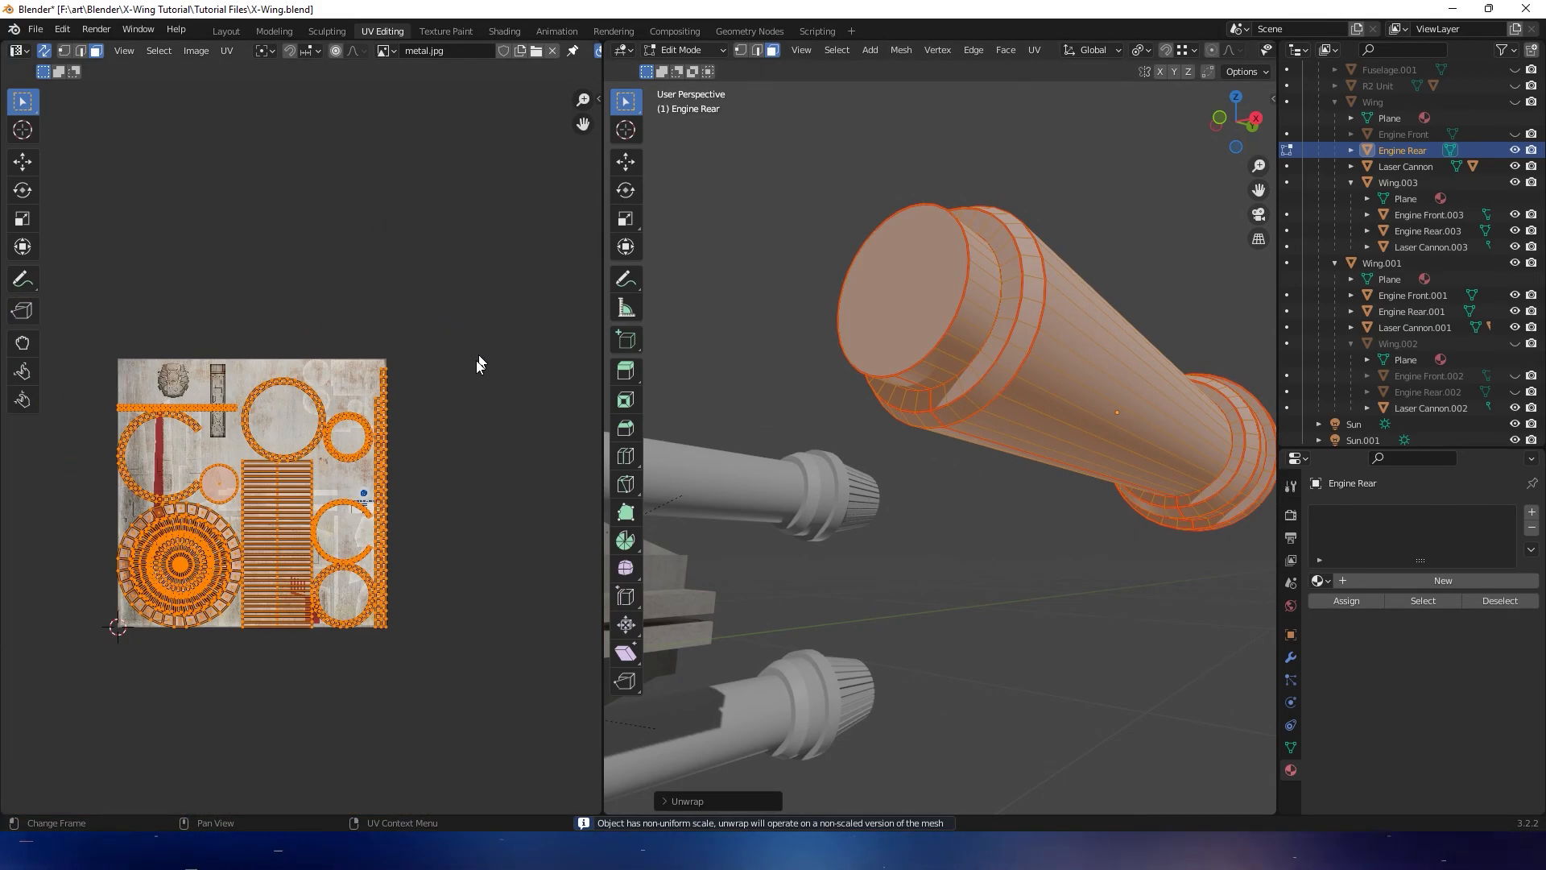
{"action": "middle_click_drag", "start_coordinate": [369, 430], "coordinate": [438, 375]}
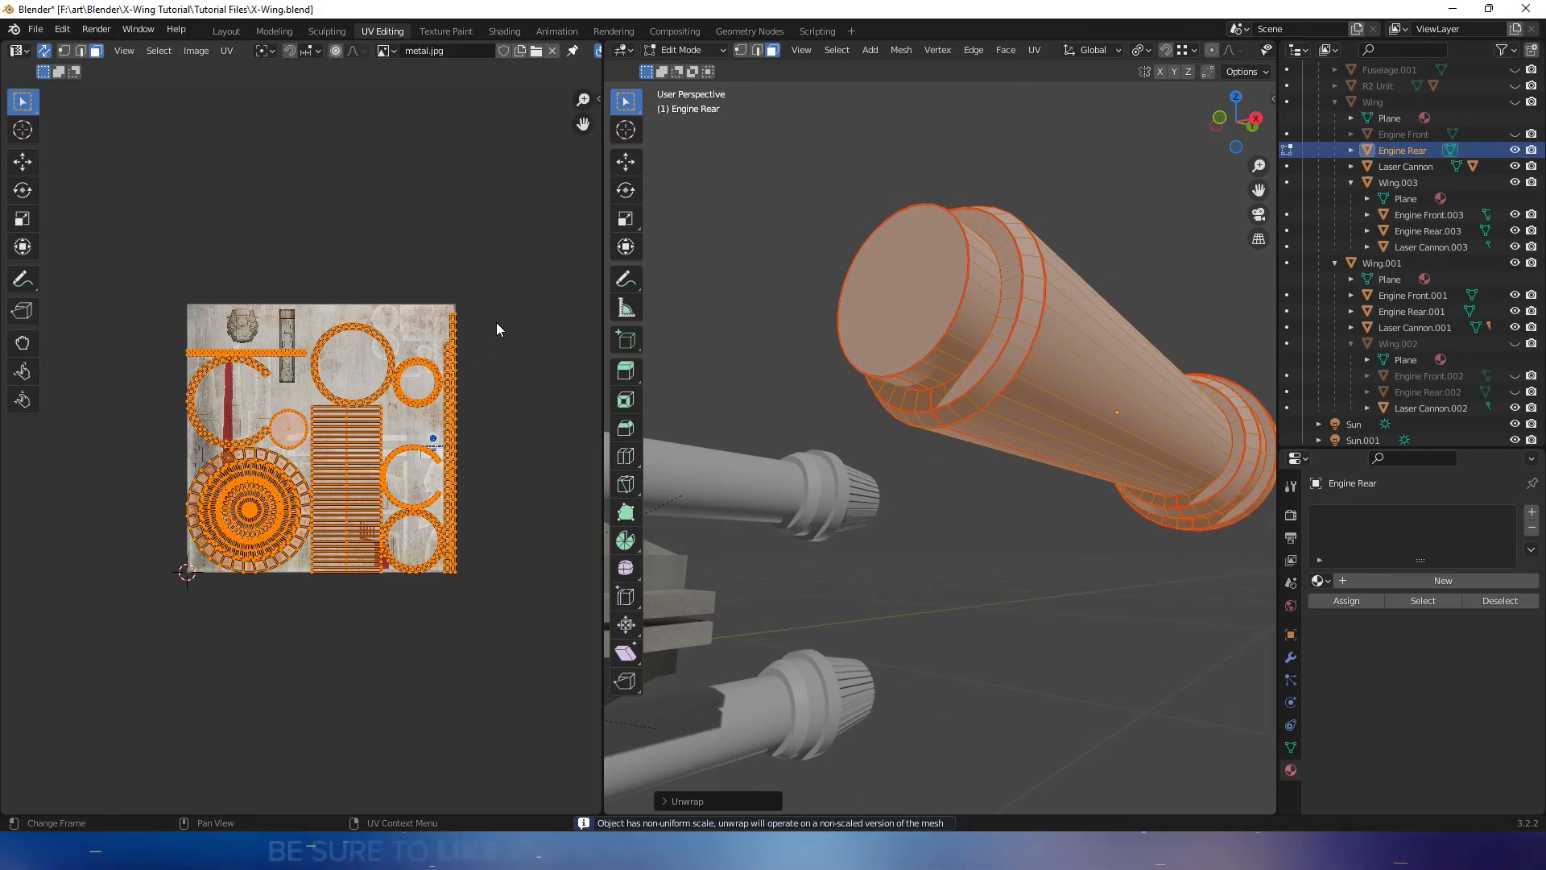
{"action": "key", "text": "s"}
{"action": "left_click", "coordinate": [343, 438]}
{"action": "key", "text": "g"}
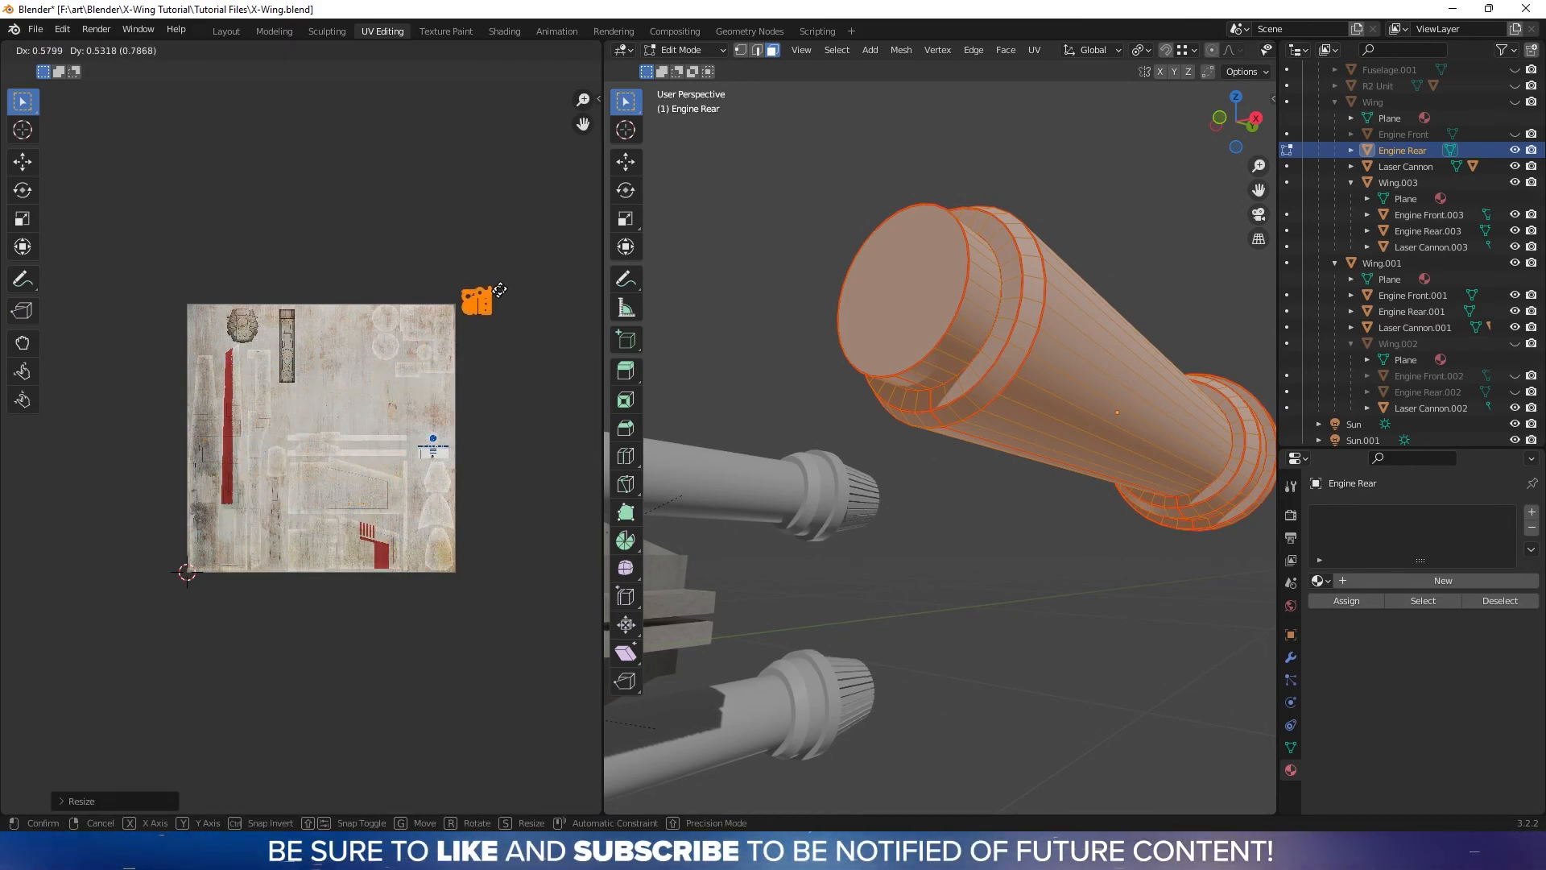
{"action": "left_click", "coordinate": [503, 274]}
Nudge the shrunken UV islands slightly closer to the upper-right corner of the metal.jpg texture
{"action": "scroll", "coordinate": [450, 314], "scroll_direction": "down", "scroll_amount": 1}
{"action": "scroll", "coordinate": [398, 350], "scroll_direction": "up", "scroll_amount": 6}
{"action": "scroll", "coordinate": [435, 379], "scroll_direction": "down", "scroll_amount": 1}
{"action": "middle_click_drag", "start_coordinate": [501, 408], "coordinate": [511, 353], "text": "shift"}
{"action": "scroll", "coordinate": [418, 463], "scroll_direction": "up", "scroll_amount": 2}
{"action": "scroll", "coordinate": [511, 353], "scroll_direction": "down", "scroll_amount": 5}
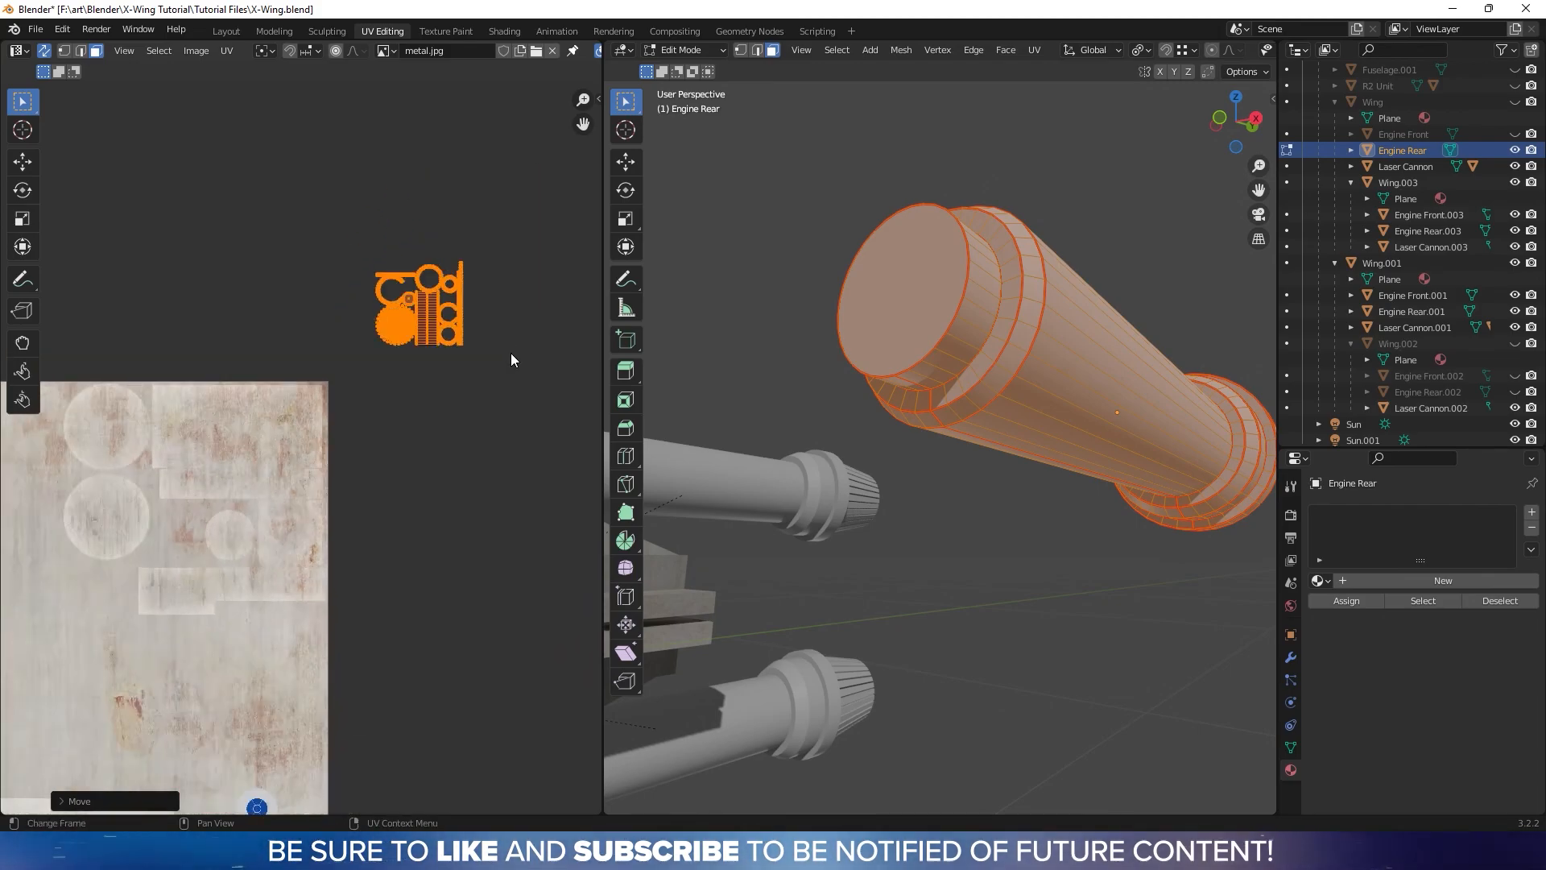
{"action": "middle_click_drag", "start_coordinate": [363, 455], "coordinate": [513, 386], "text": "shift"}
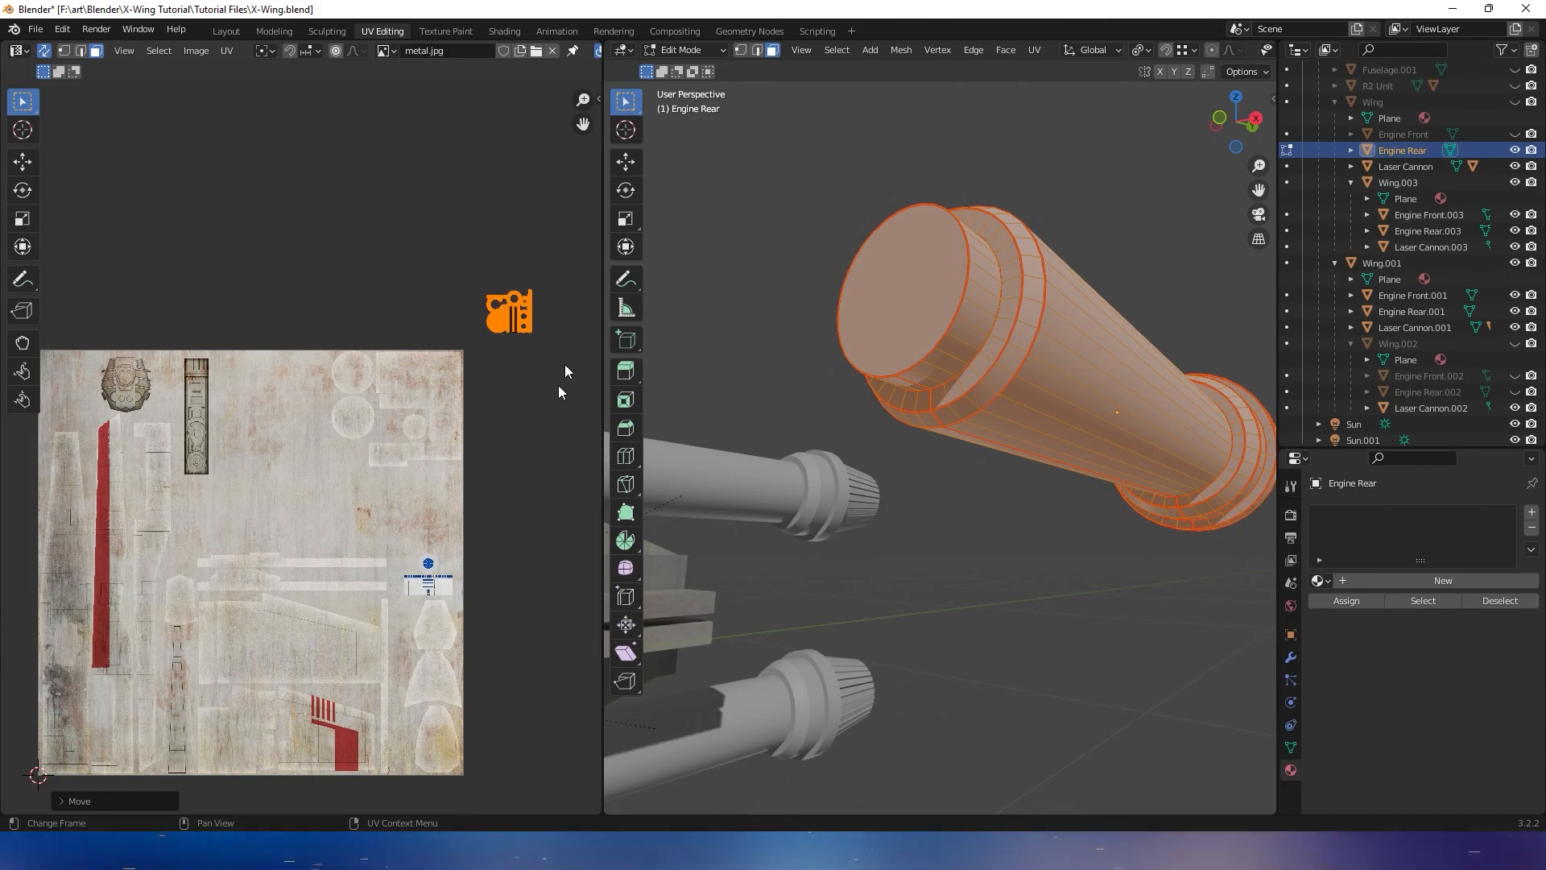
{"action": "scroll", "coordinate": [497, 316], "scroll_direction": "up", "scroll_amount": 3}
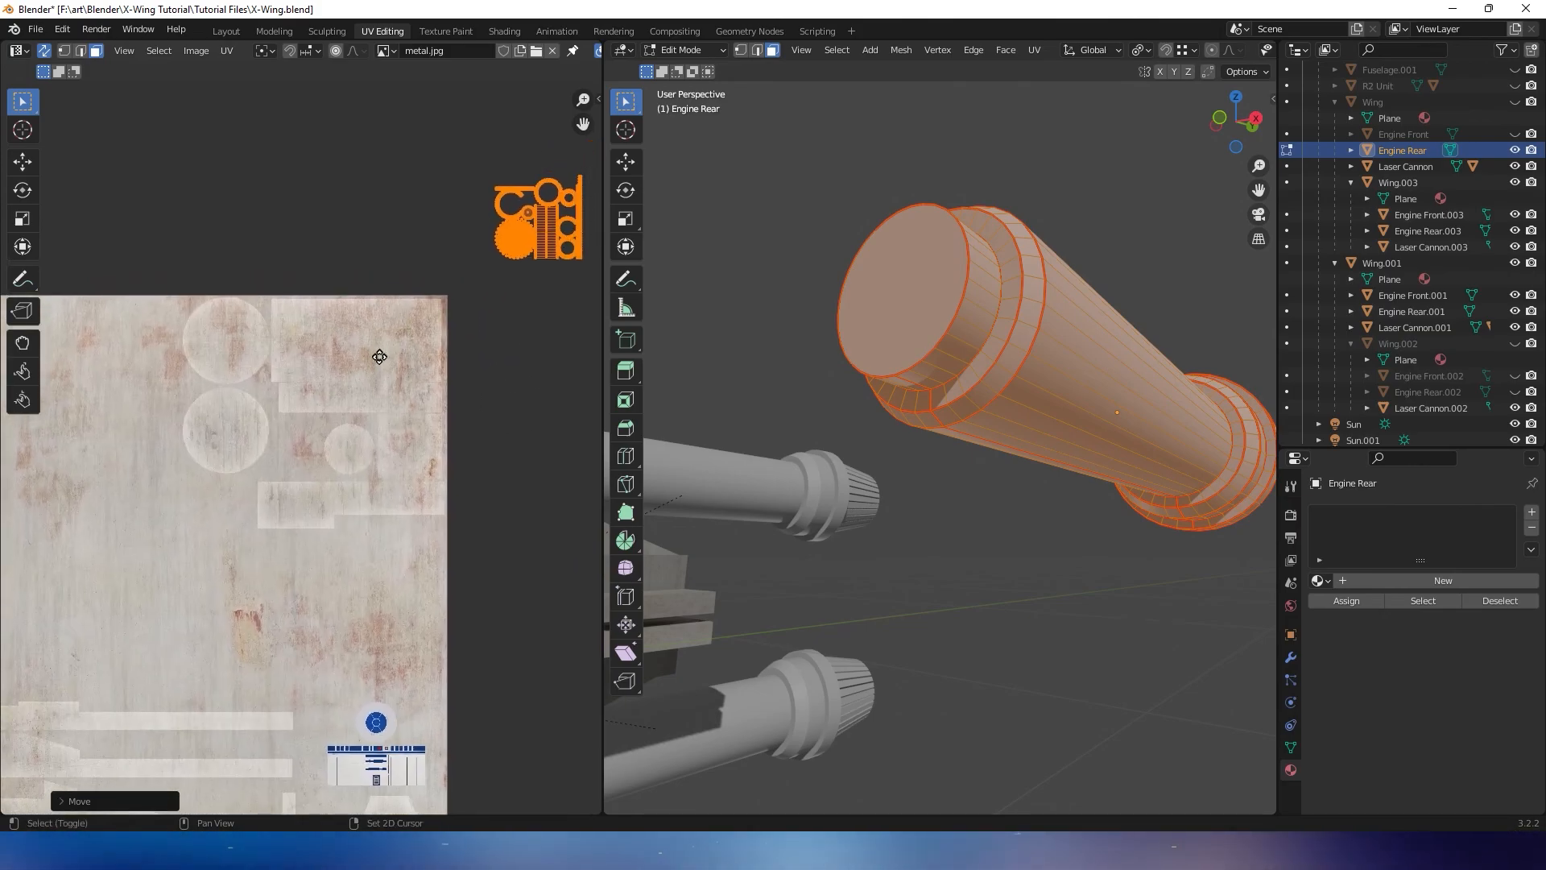
{"action": "key", "text": "g"}
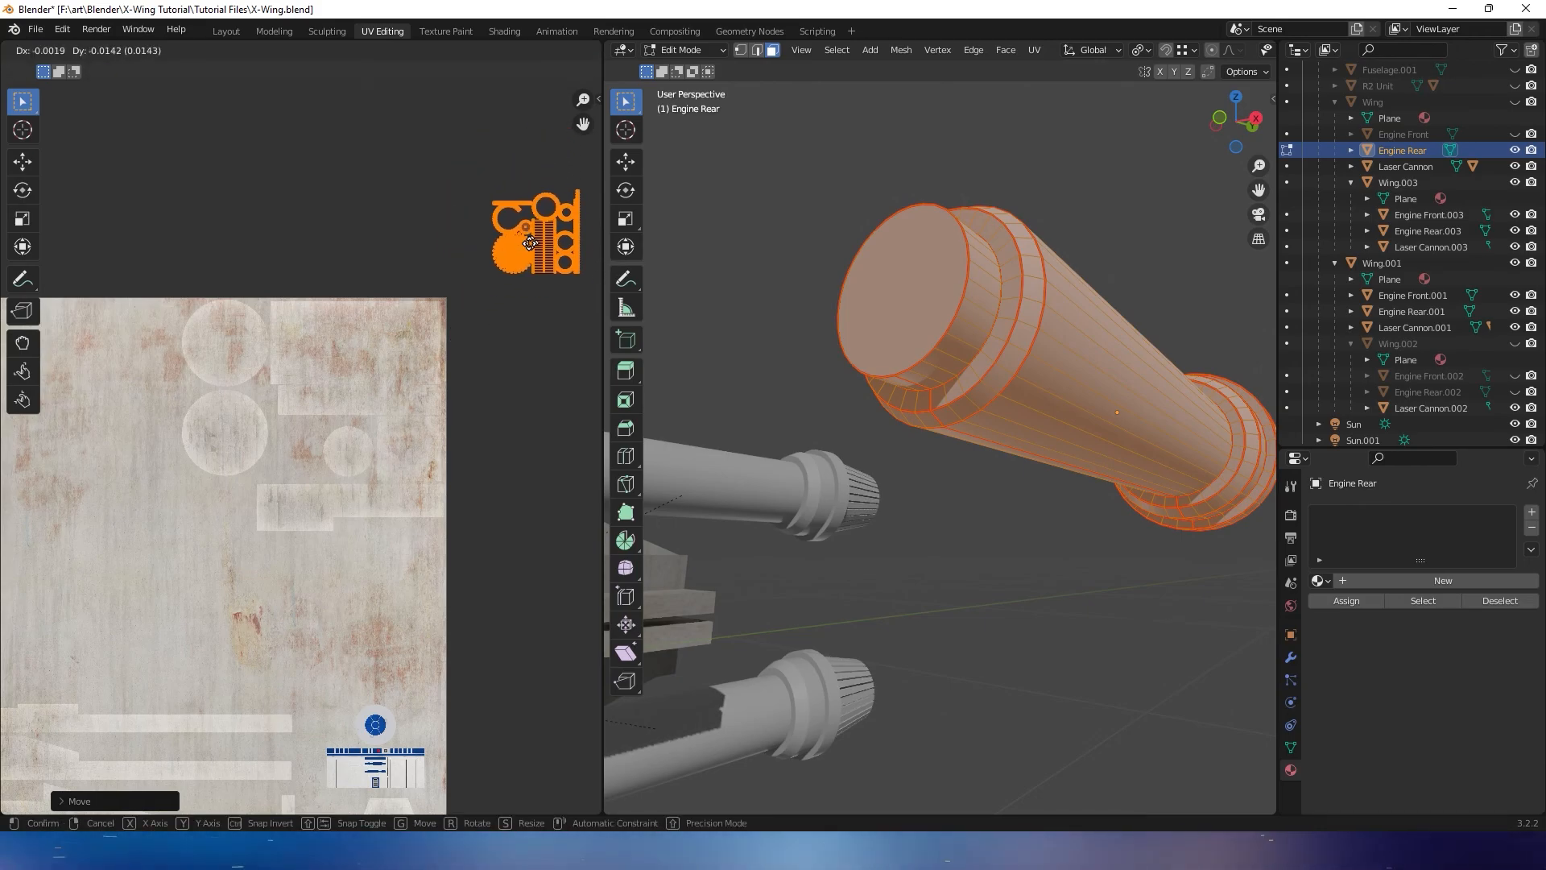
{"action": "left_click", "coordinate": [510, 252]}
{"action": "key", "text": "Tab"}
{"action": "key", "text": "Tab"}
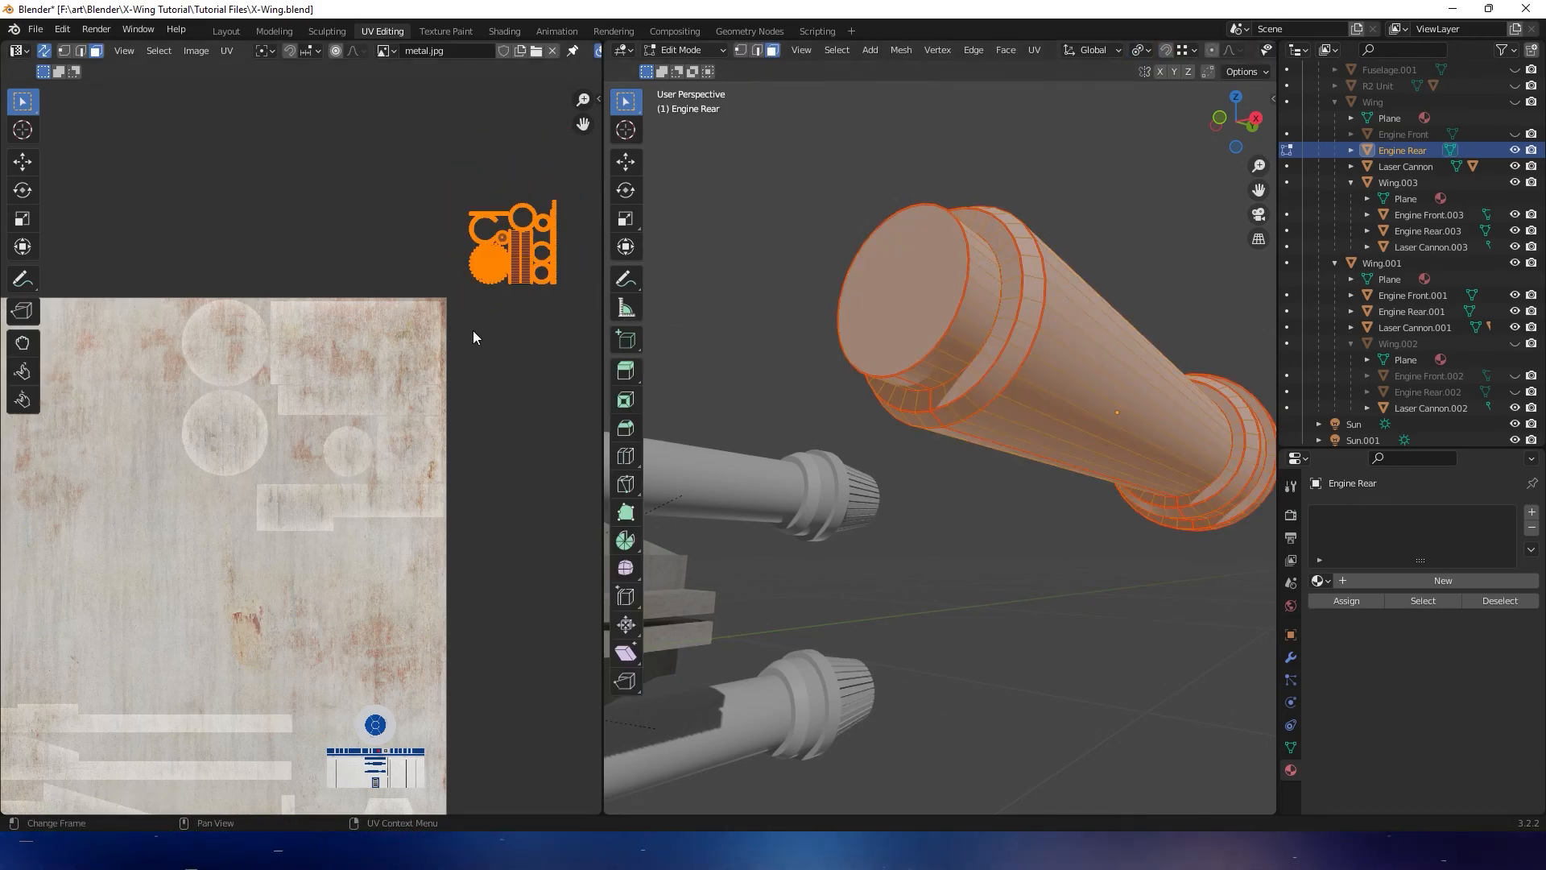
{"action": "key", "text": "Tab"}
{"action": "key", "text": "Tab"}
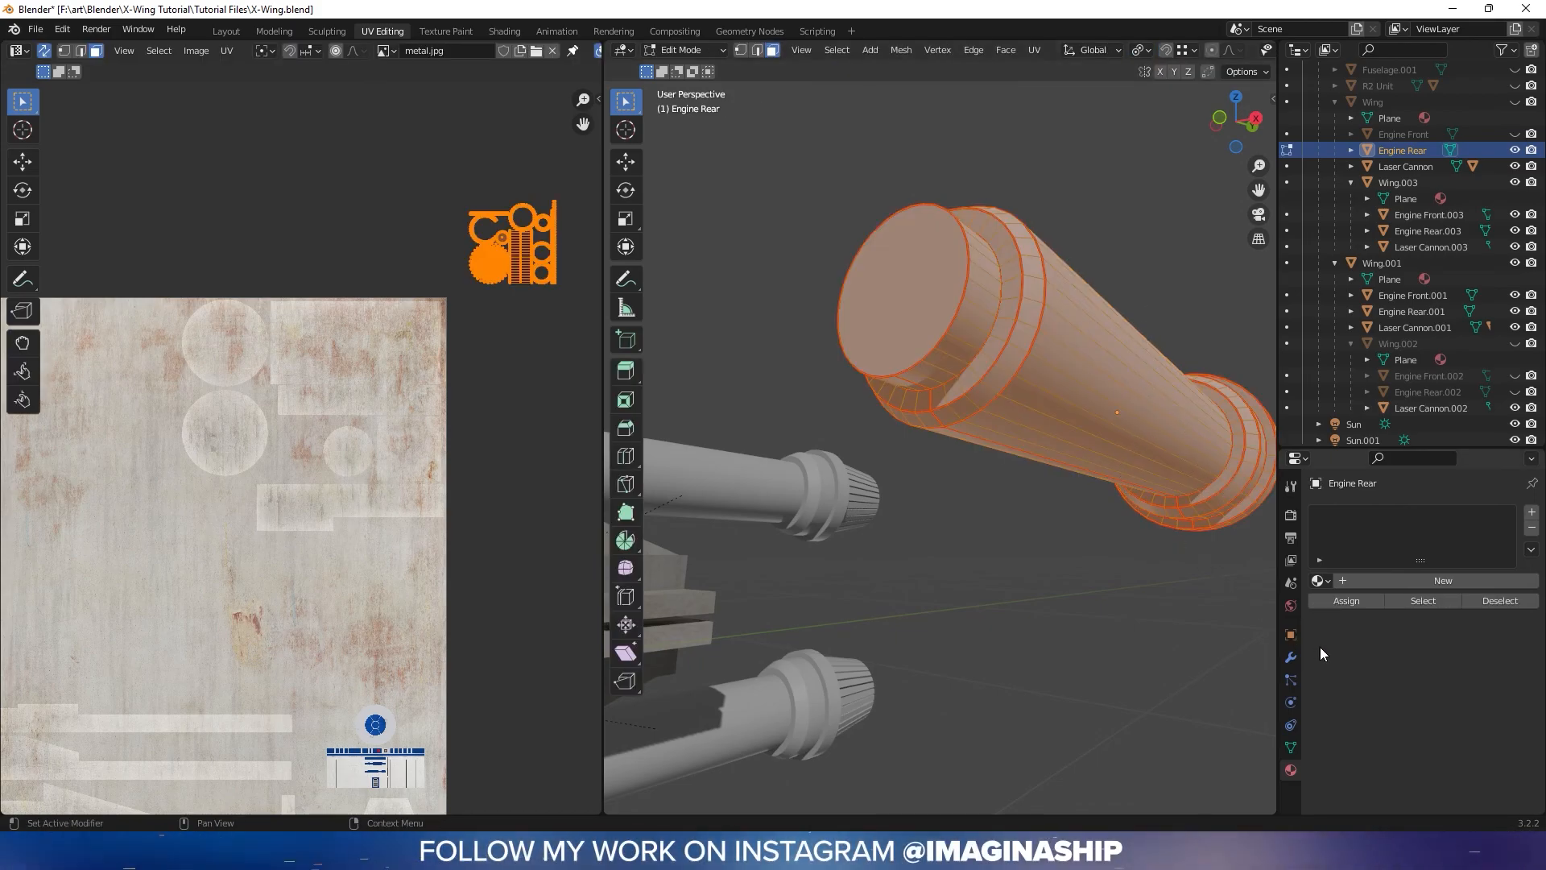
Give Engine Rear the existing Paneling material and inspect the textured engine in Object Mode
{"action": "left_click", "coordinate": [1321, 581]}
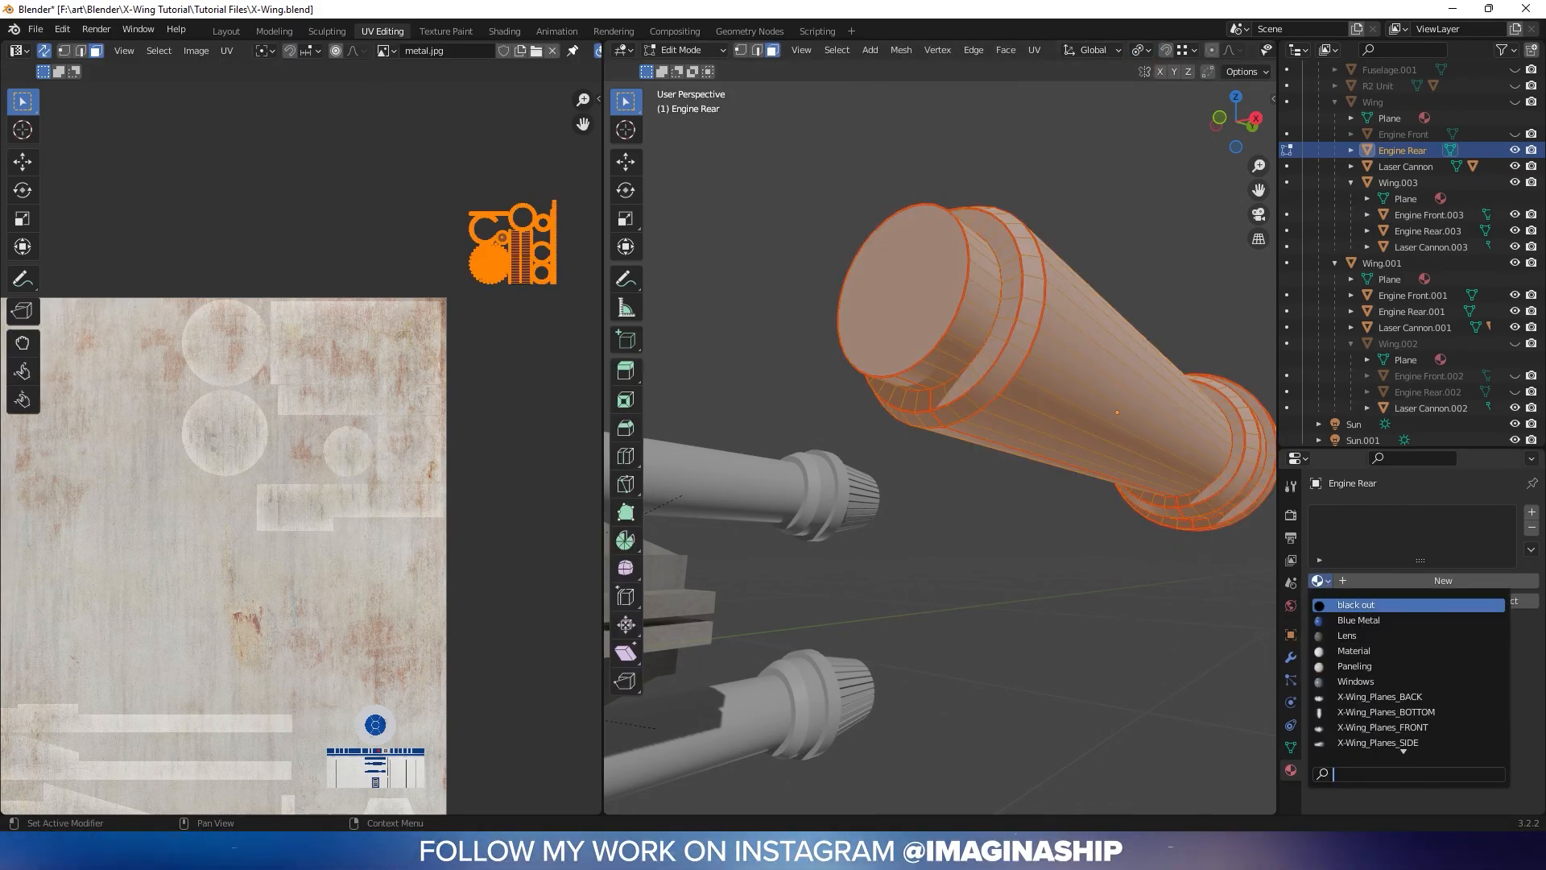
{"action": "left_click", "coordinate": [1321, 581]}
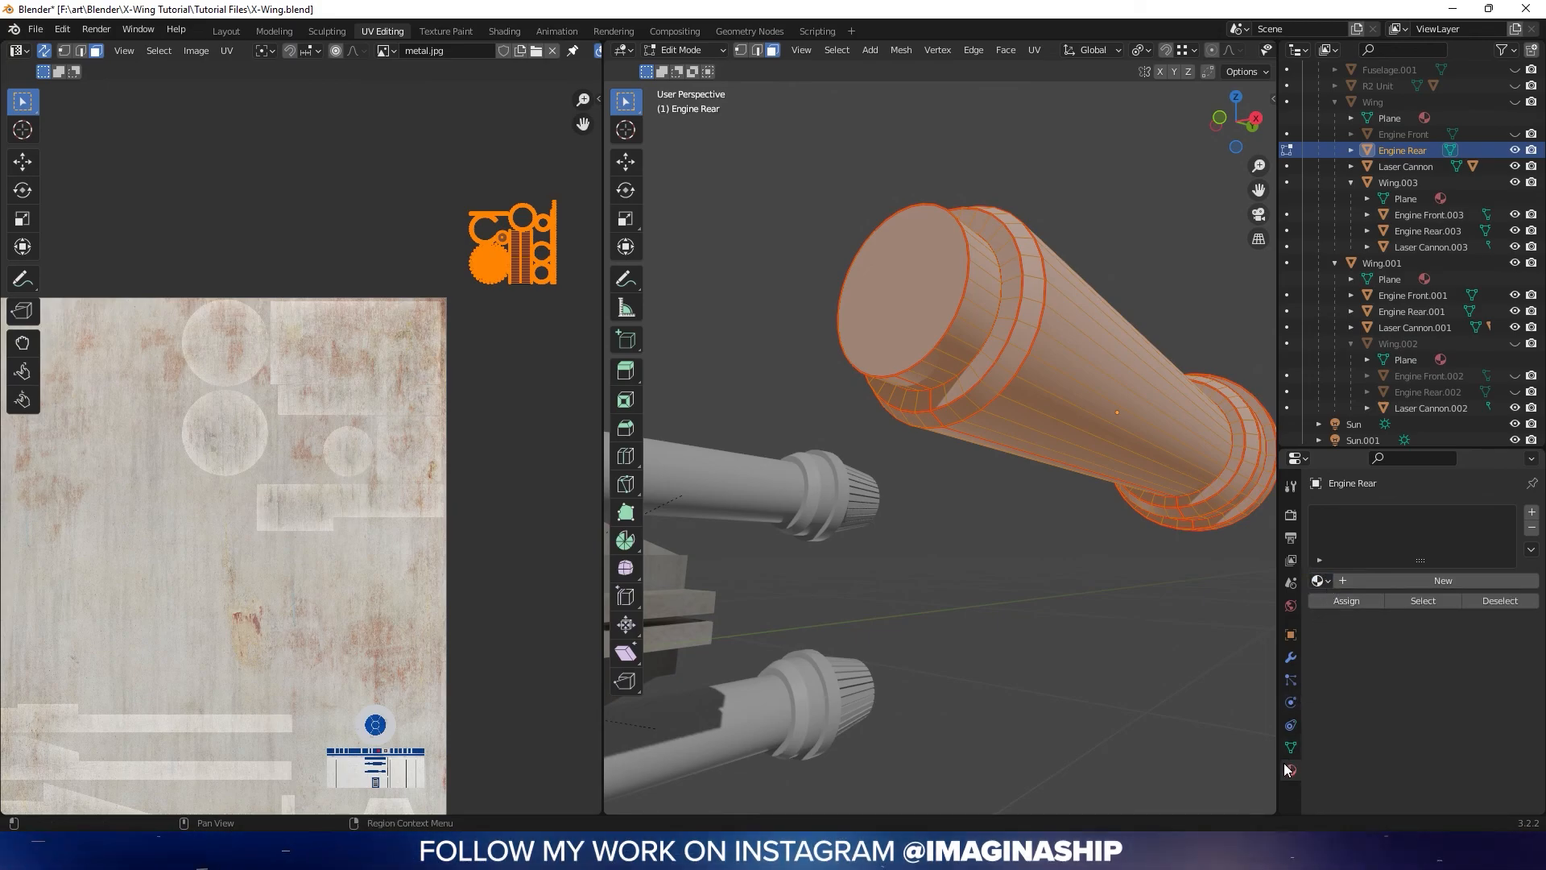
{"action": "left_click", "coordinate": [1321, 580]}
{"action": "left_click", "coordinate": [1354, 666]}
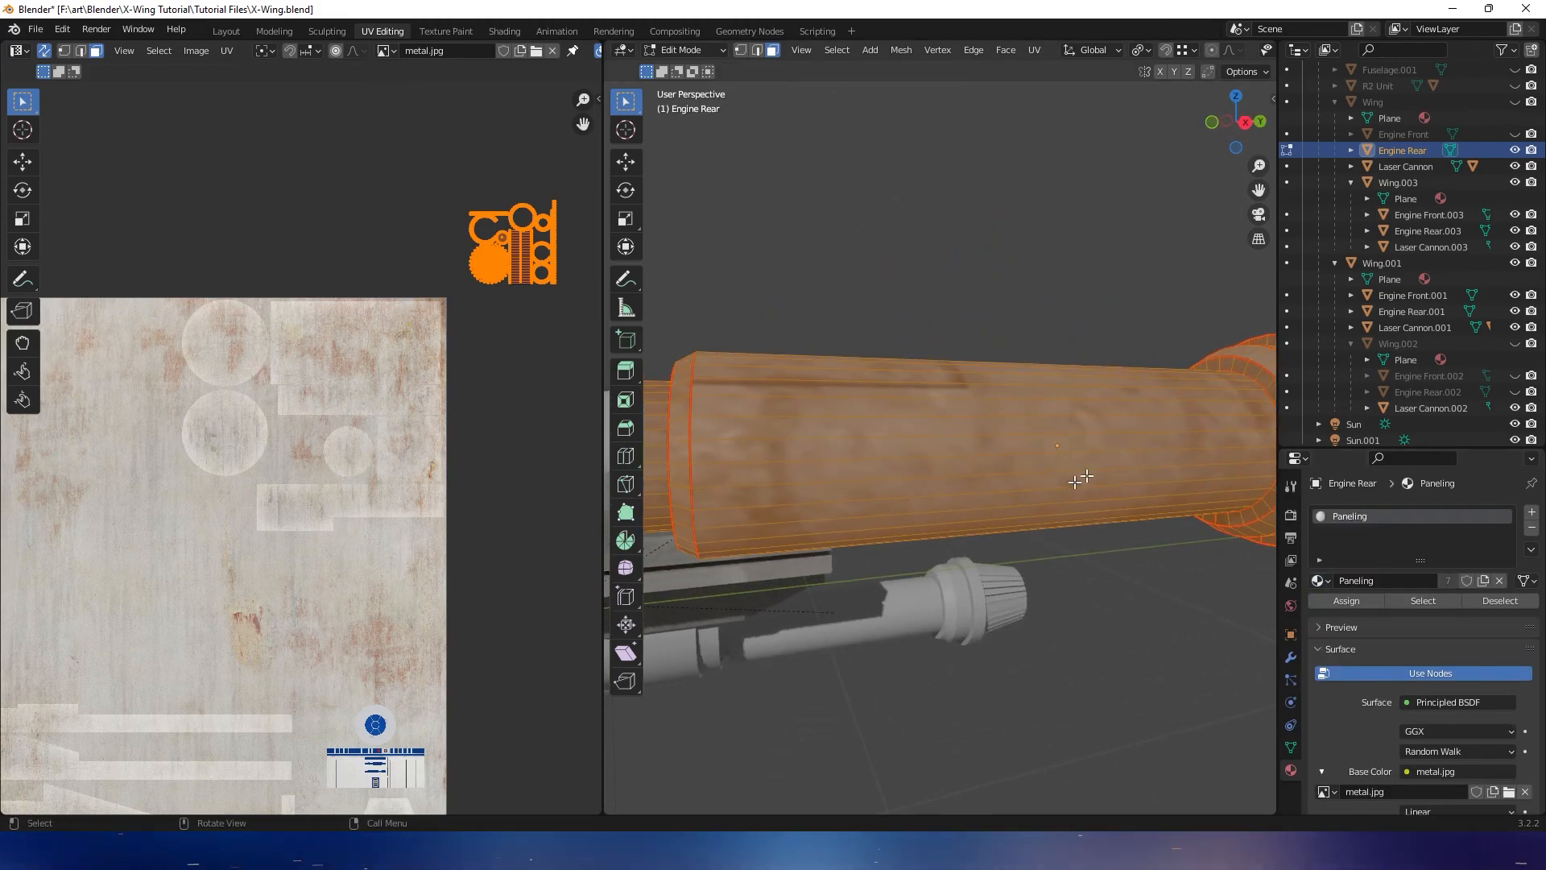
{"action": "key", "text": "Tab"}
{"action": "middle_click_drag", "start_coordinate": [1102, 470], "coordinate": [1030, 502]}
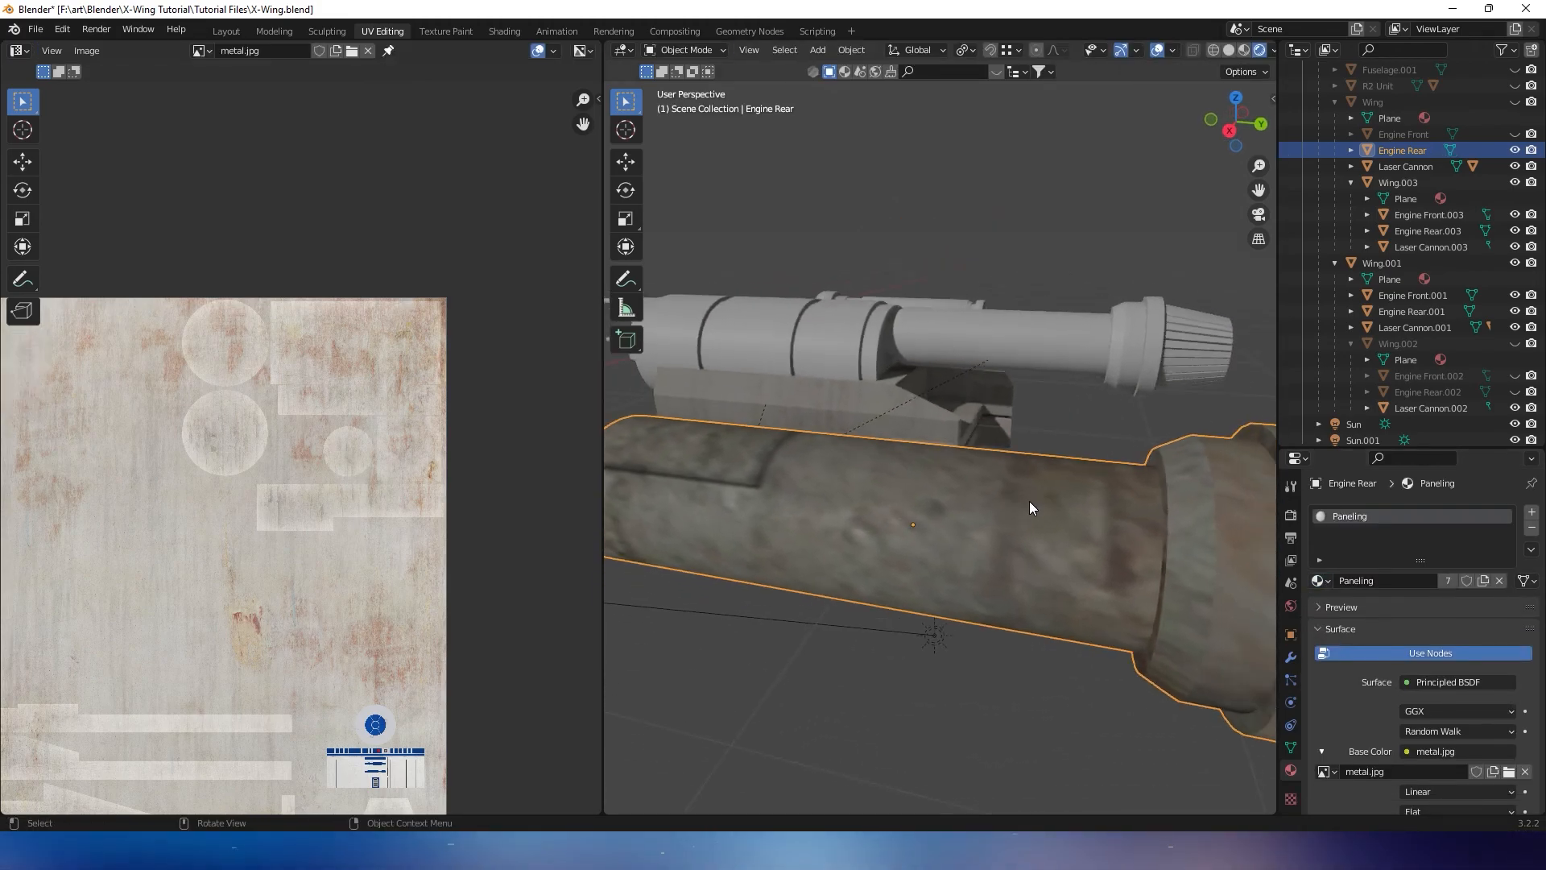
Return to Edit Mode and shift all of Engine Rear's UV islands slightly outward from the texture's corner
{"action": "key", "text": "Tab"}
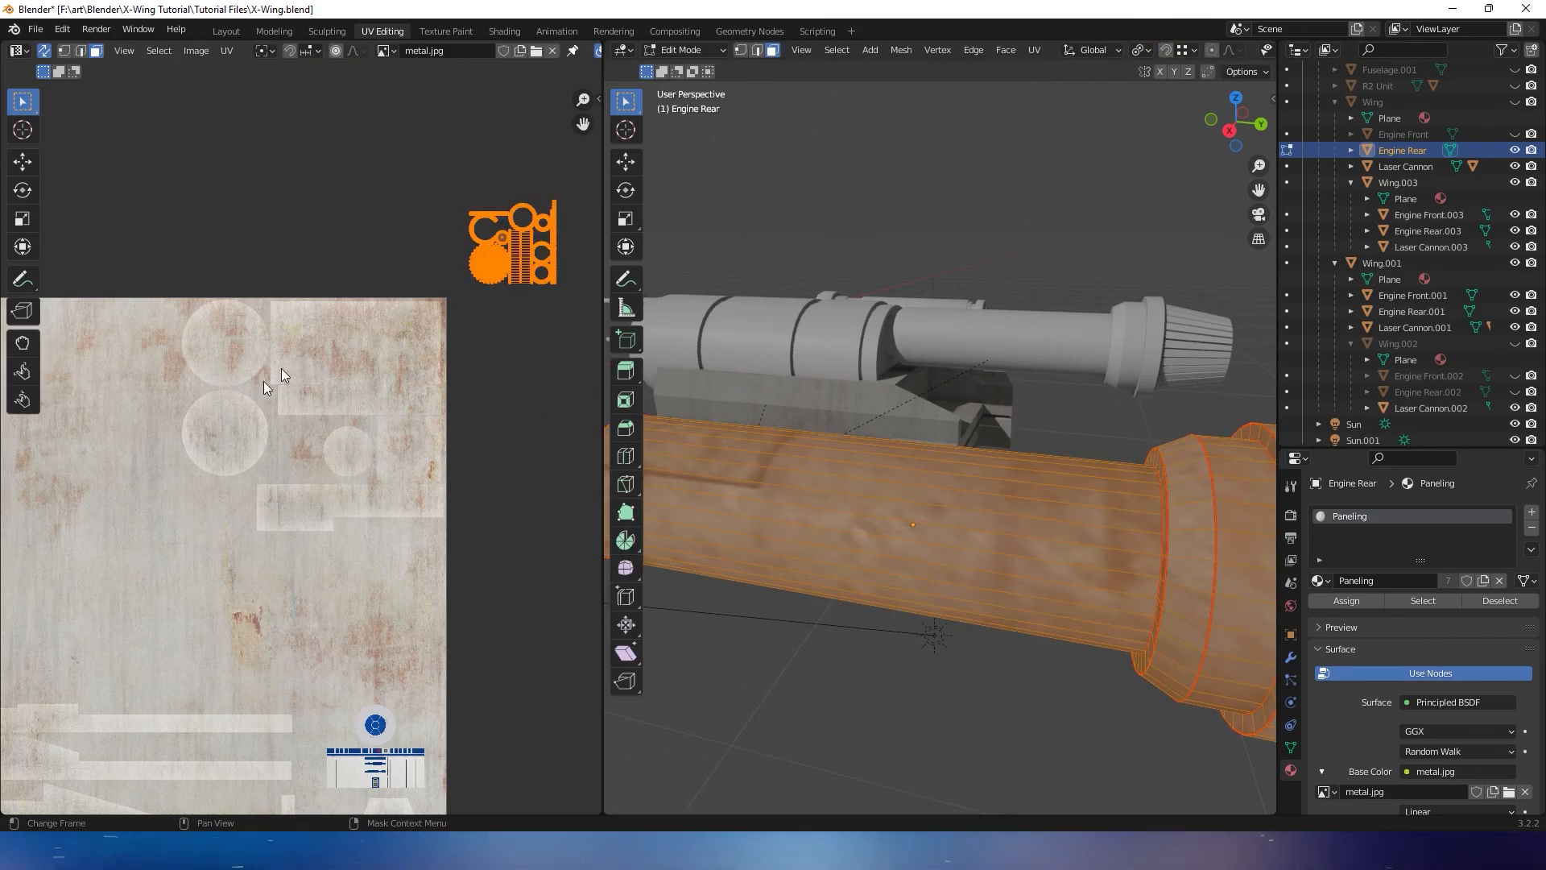
{"action": "key", "text": "g"}
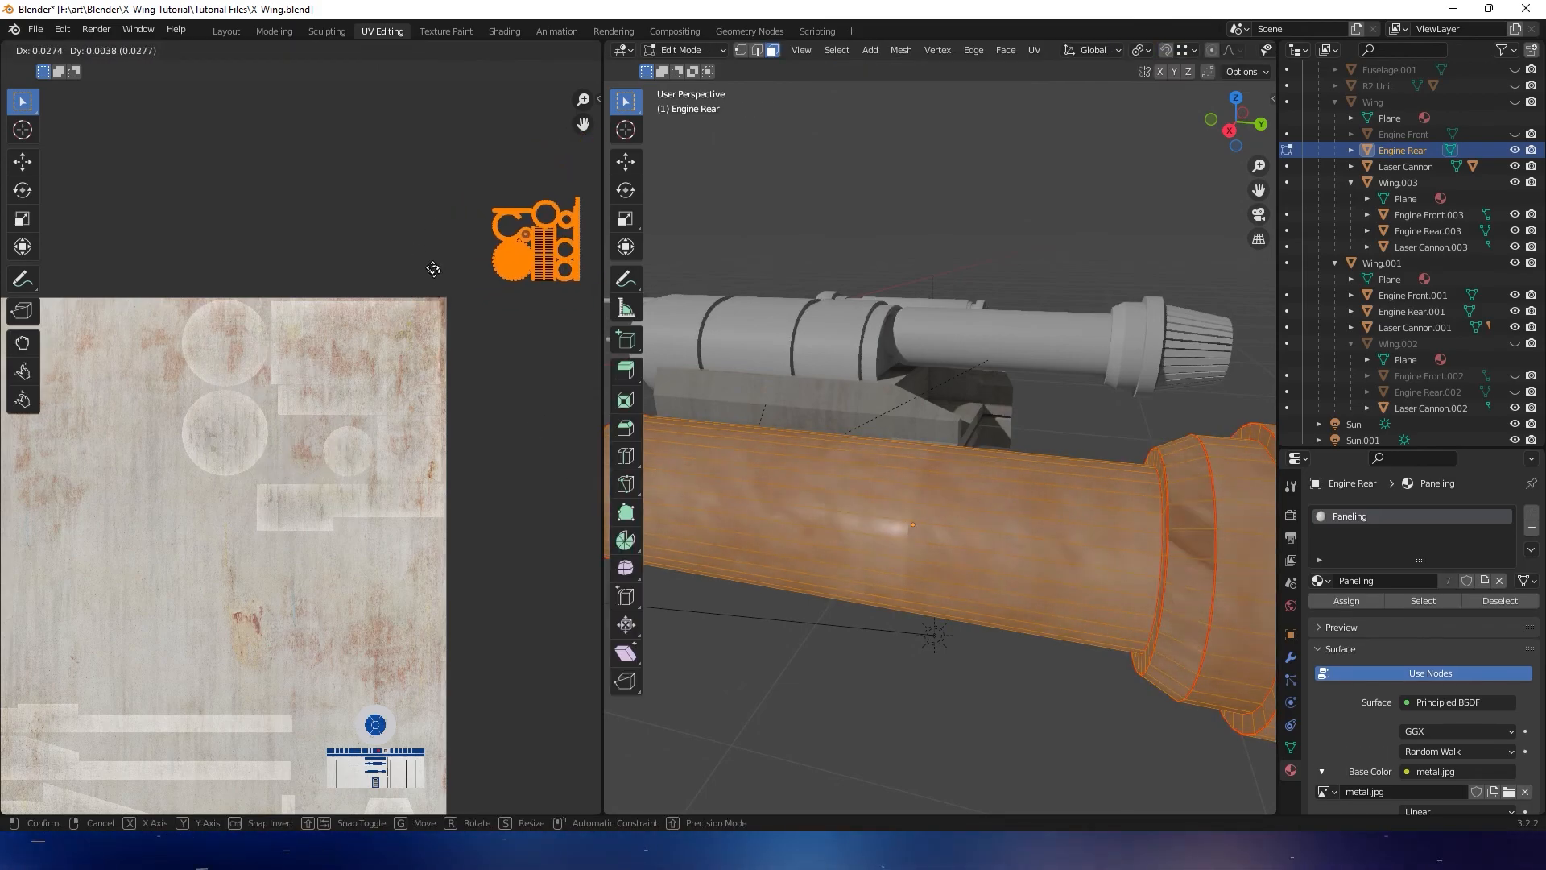
{"action": "left_click", "coordinate": [422, 268]}
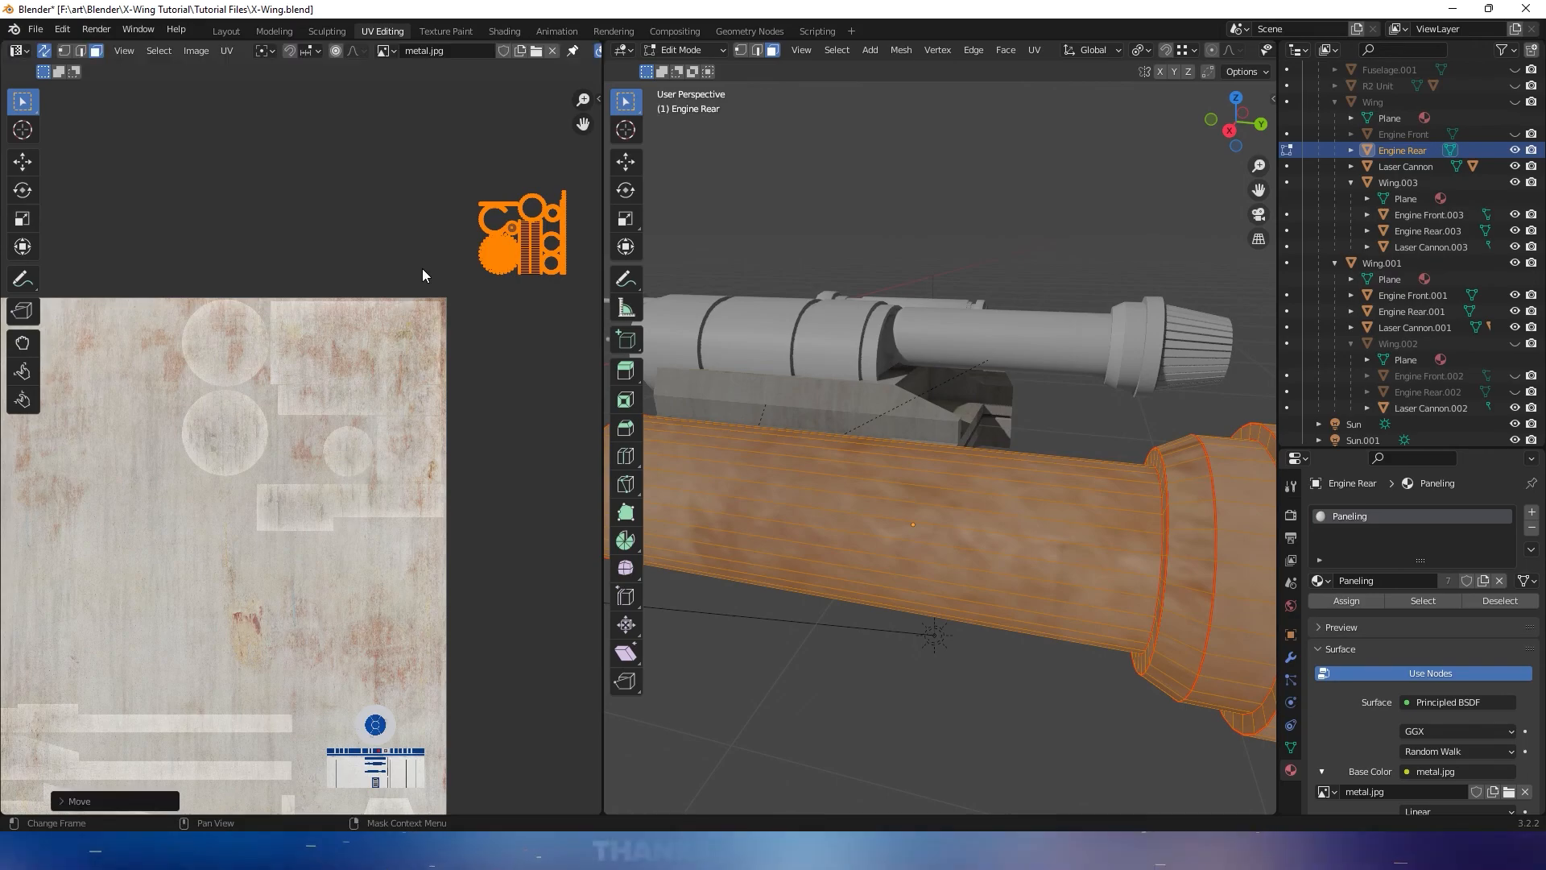
Select the entire rectangular UV island of Engine Rear's main cylinder
{"action": "scroll", "coordinate": [422, 268], "scroll_direction": "down", "scroll_amount": 4}
{"action": "middle_click_drag", "start_coordinate": [428, 262], "coordinate": [503, 189]}
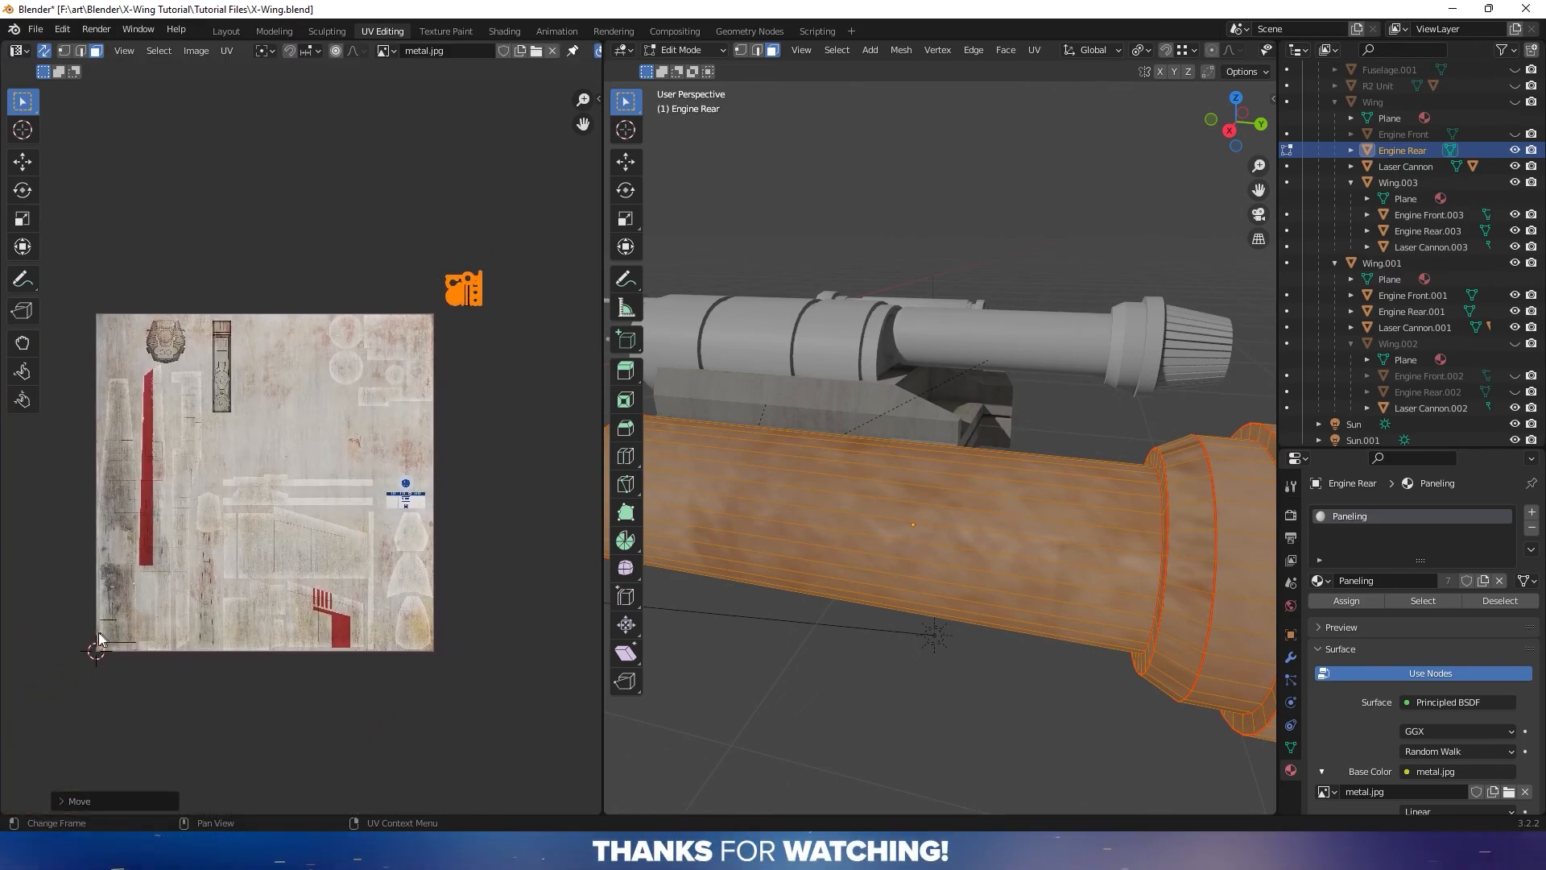
{"action": "scroll", "coordinate": [474, 249], "scroll_direction": "up", "scroll_amount": 3}
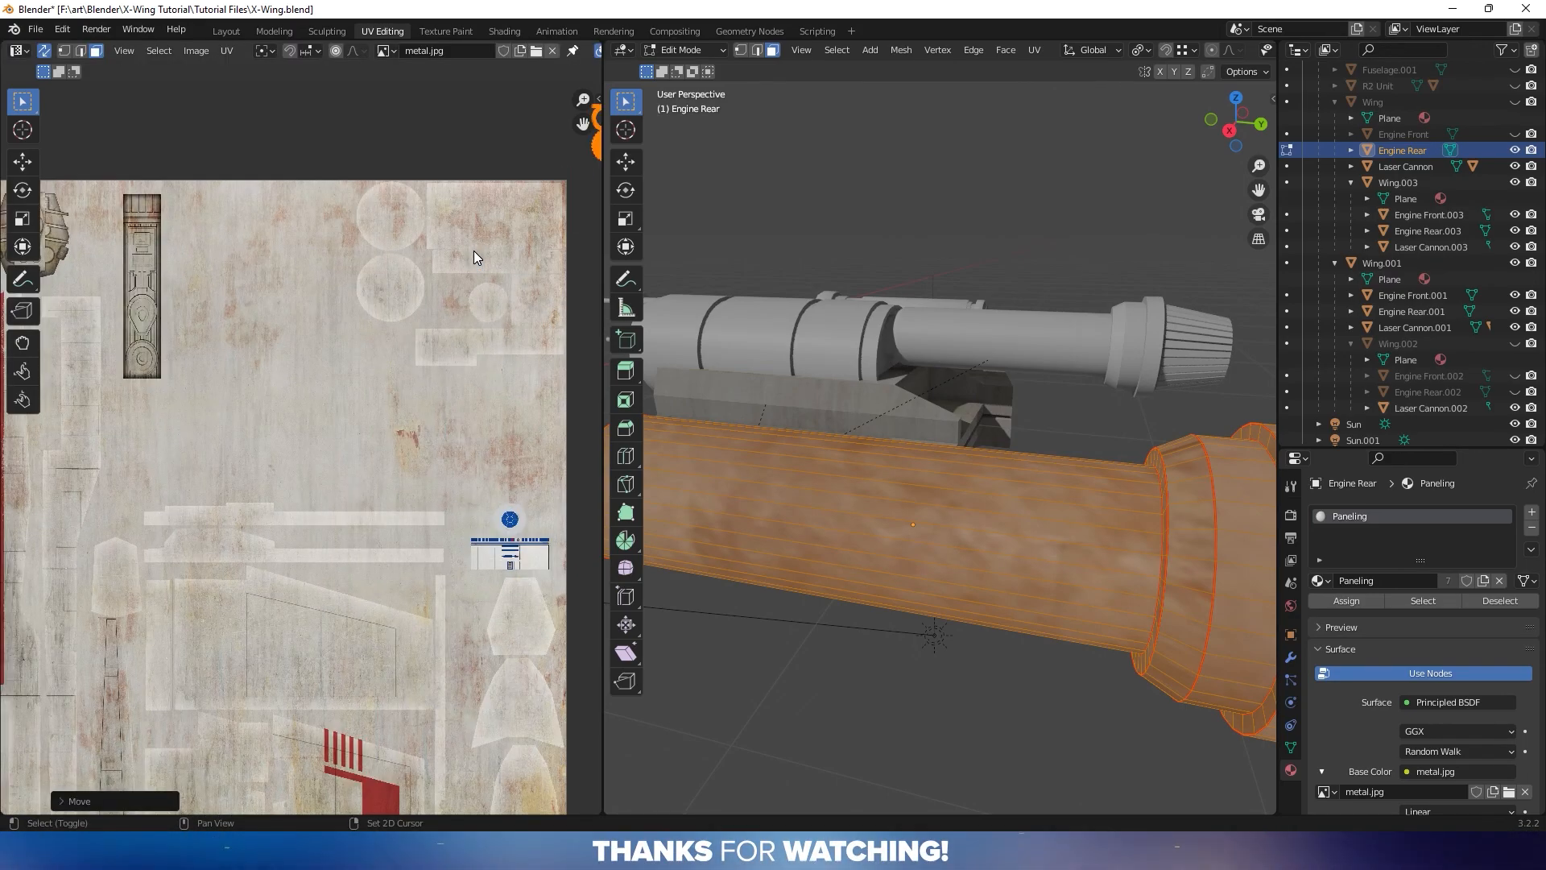
{"action": "middle_click_drag", "start_coordinate": [473, 250], "coordinate": [214, 421]}
{"action": "scroll", "coordinate": [370, 321], "scroll_direction": "up", "scroll_amount": 4}
{"action": "middle_click_drag", "start_coordinate": [370, 321], "coordinate": [317, 543]}
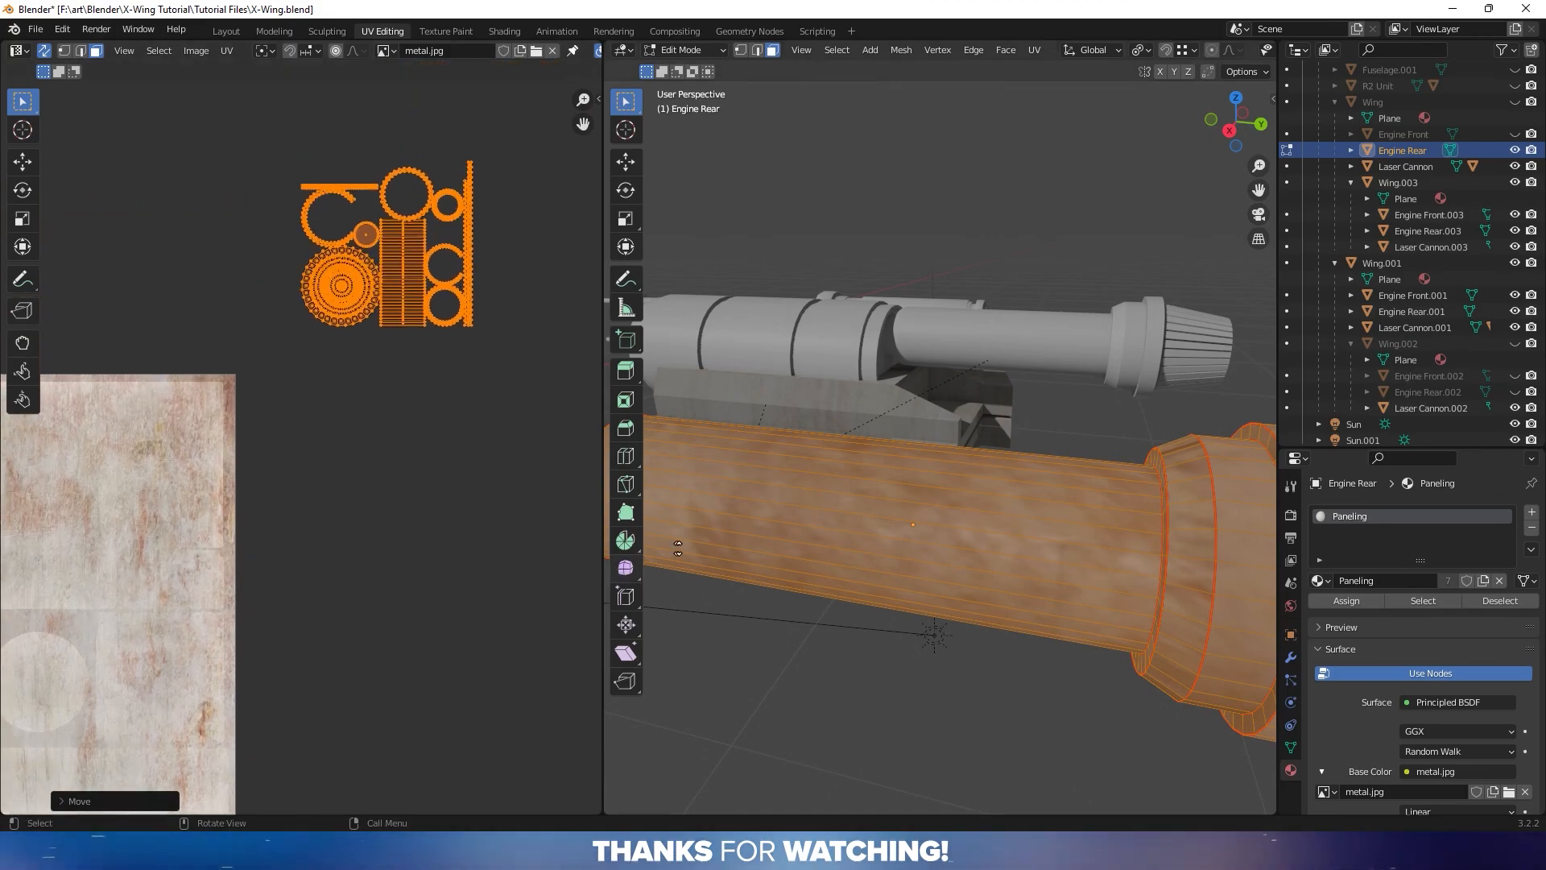
{"action": "middle_click_drag", "start_coordinate": [781, 529], "coordinate": [895, 518]}
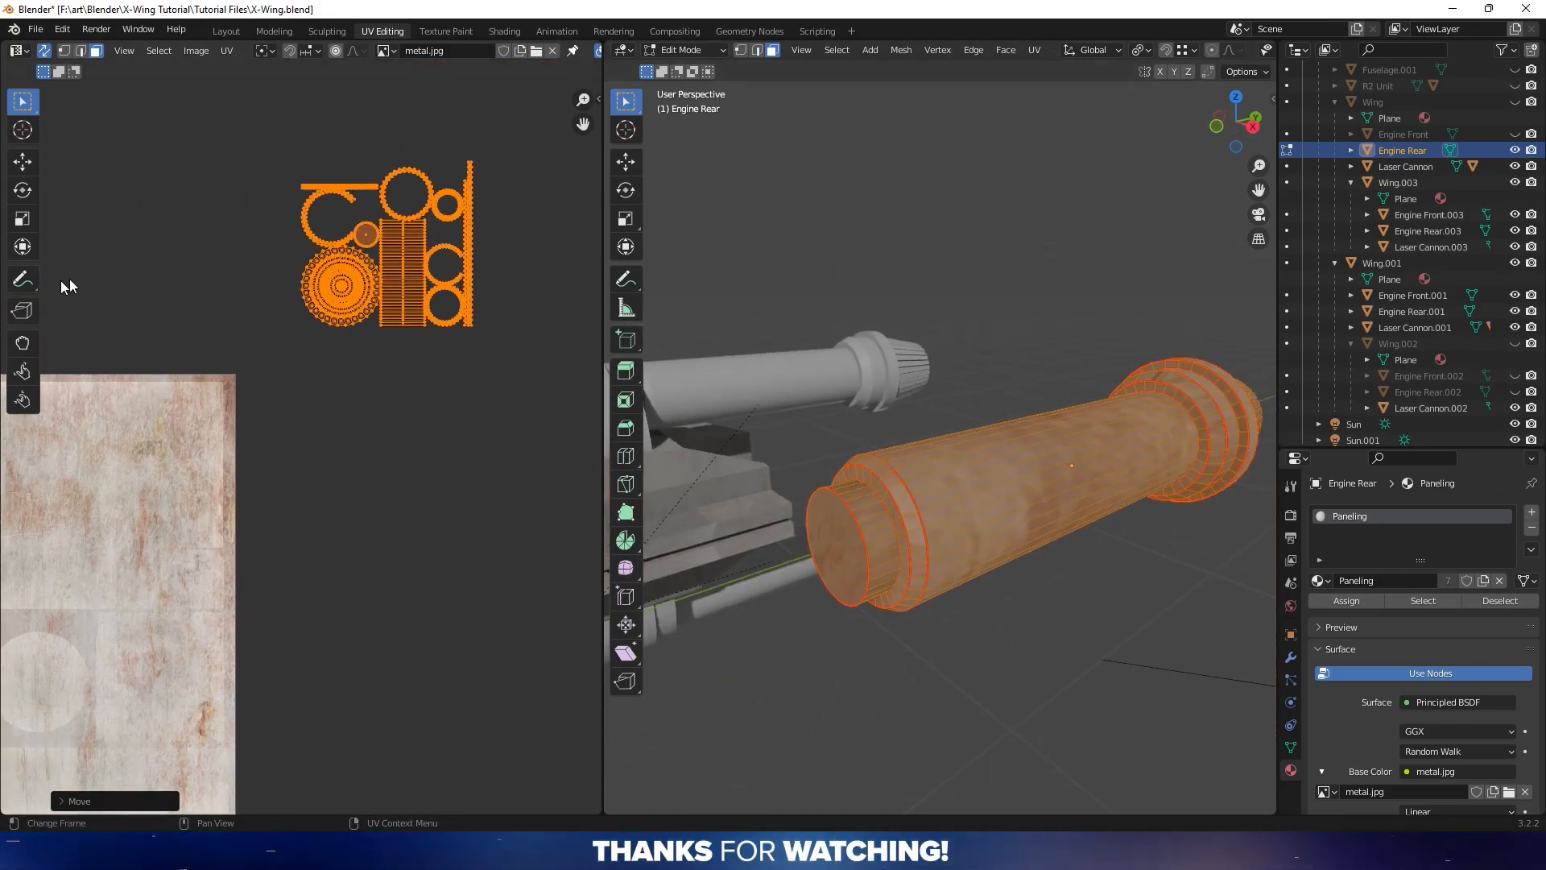
{"action": "scroll", "coordinate": [355, 318], "scroll_direction": "up", "scroll_amount": 4}
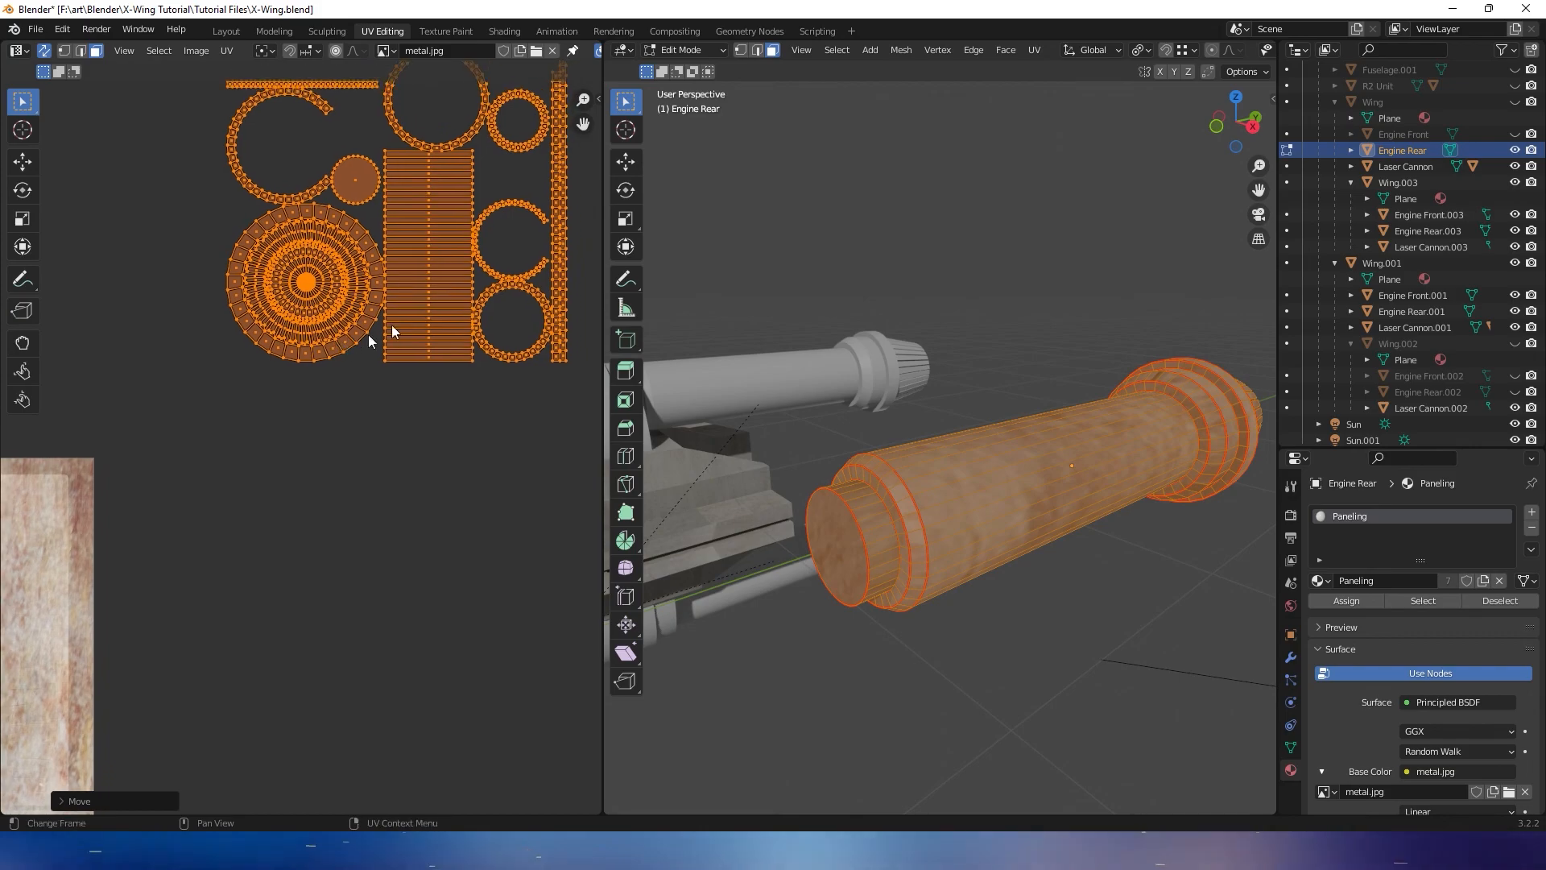
{"action": "left_click", "coordinate": [416, 425]}
{"action": "left_click", "coordinate": [454, 335]}
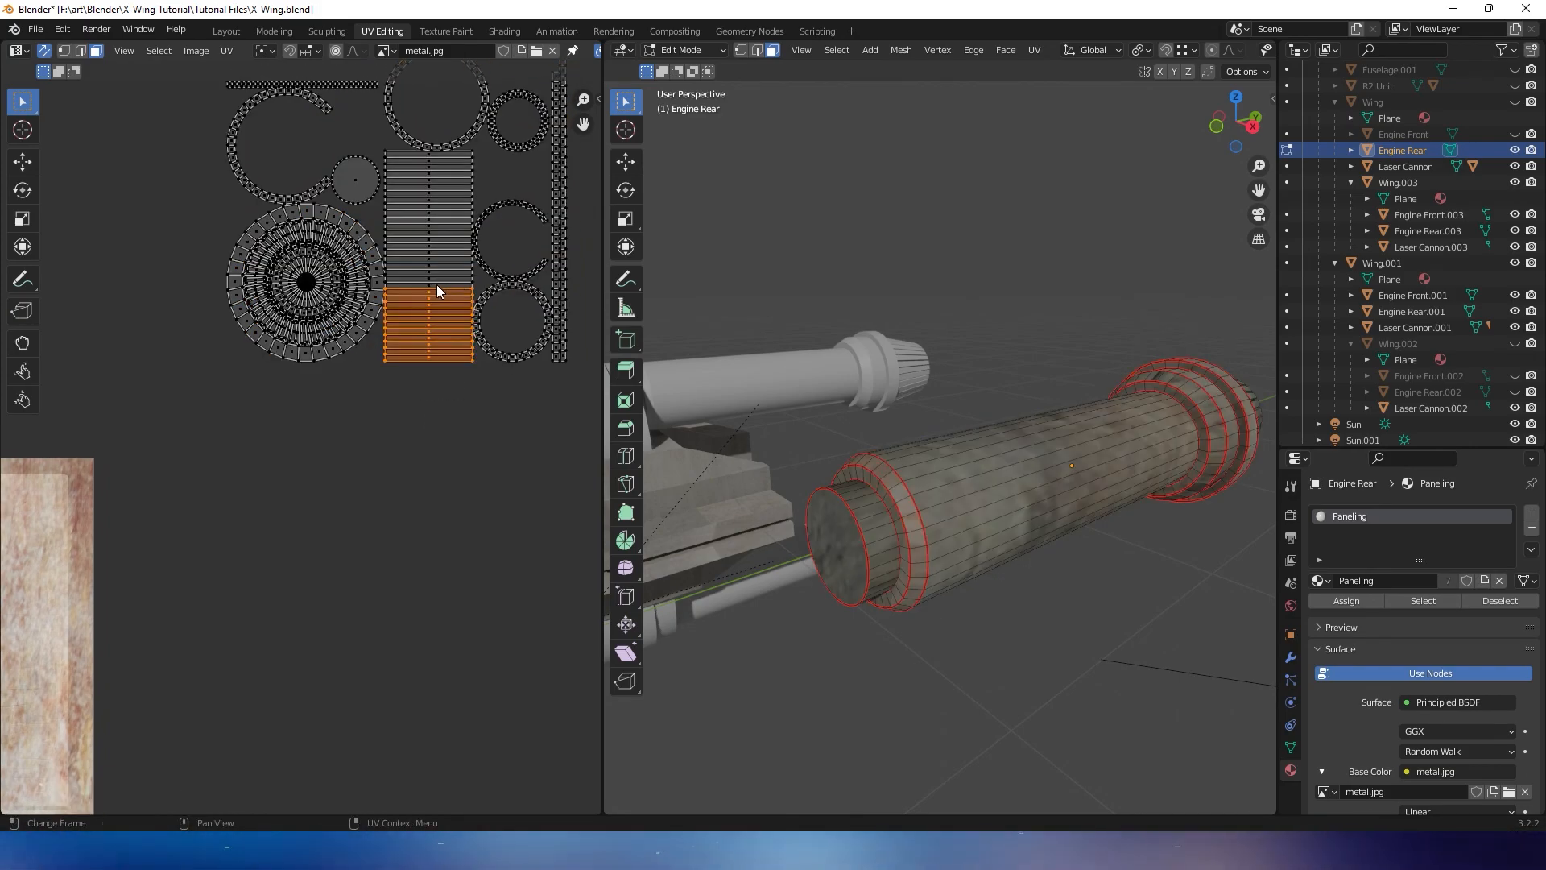
{"action": "key", "text": "l"}
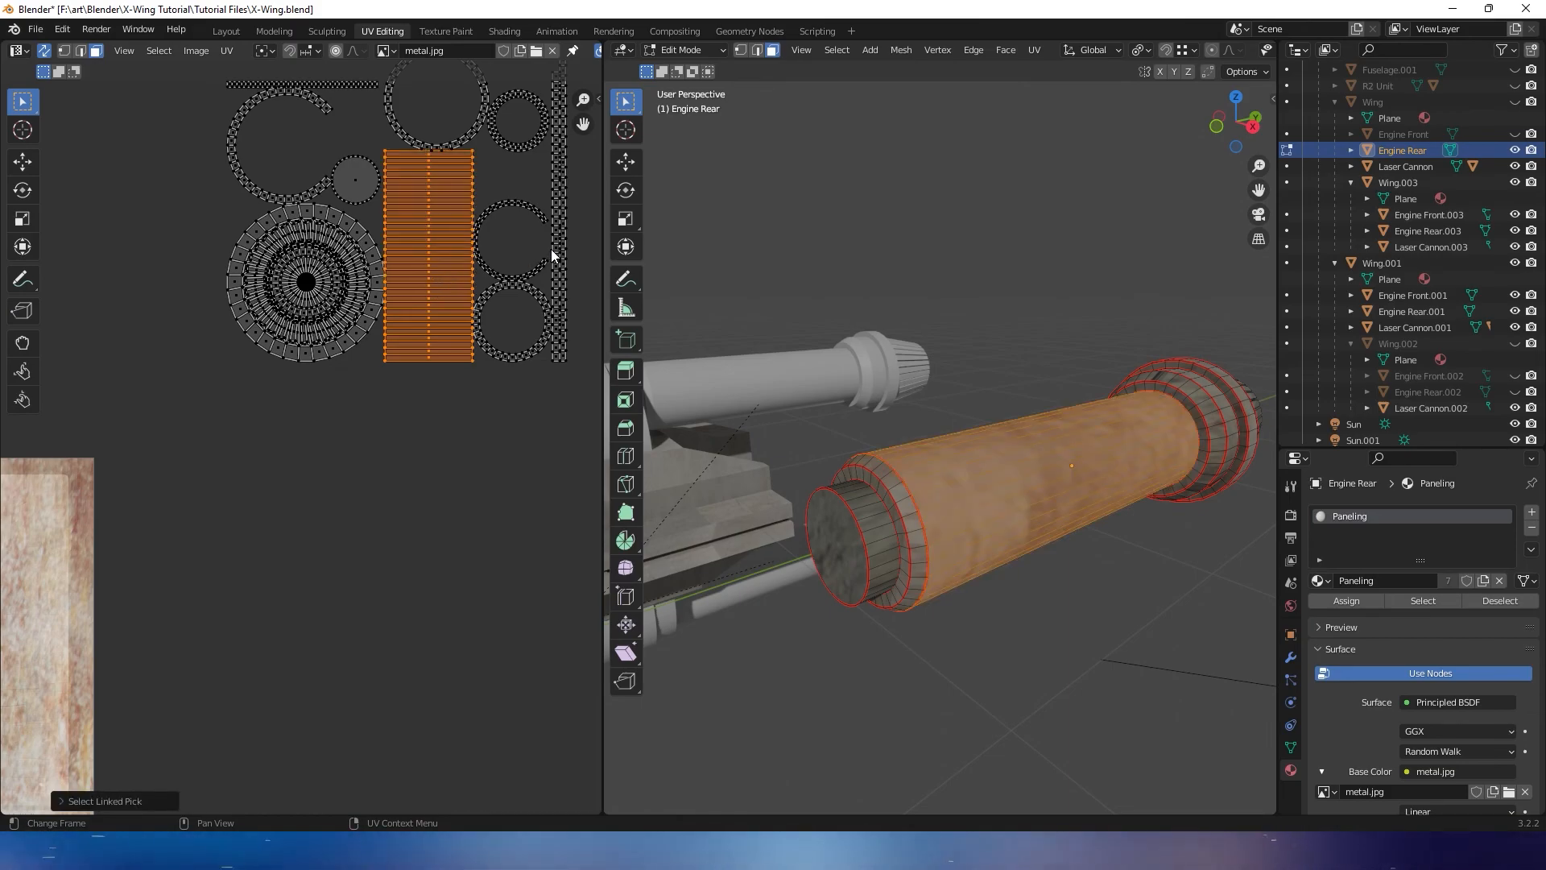
Add the narrow vertical strips and the thin horizontal strip to the UV island selection, and check the selected faces on the engine
{"action": "key", "text": "shift+l"}
{"action": "key", "text": "shift+l"}
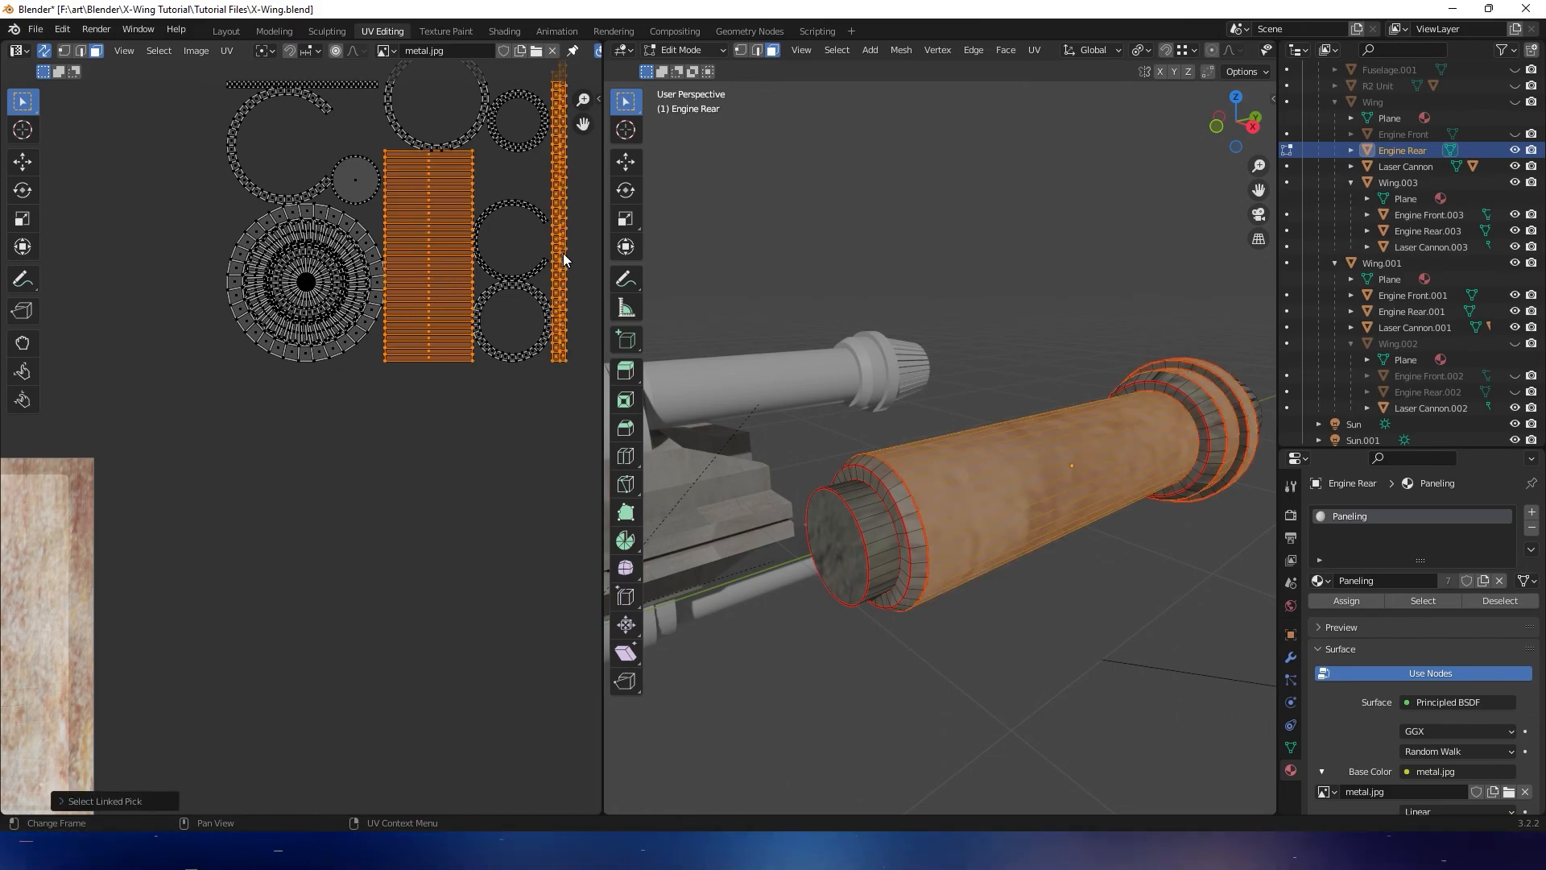
{"action": "scroll", "coordinate": [403, 166], "scroll_direction": "up", "scroll_amount": 3}
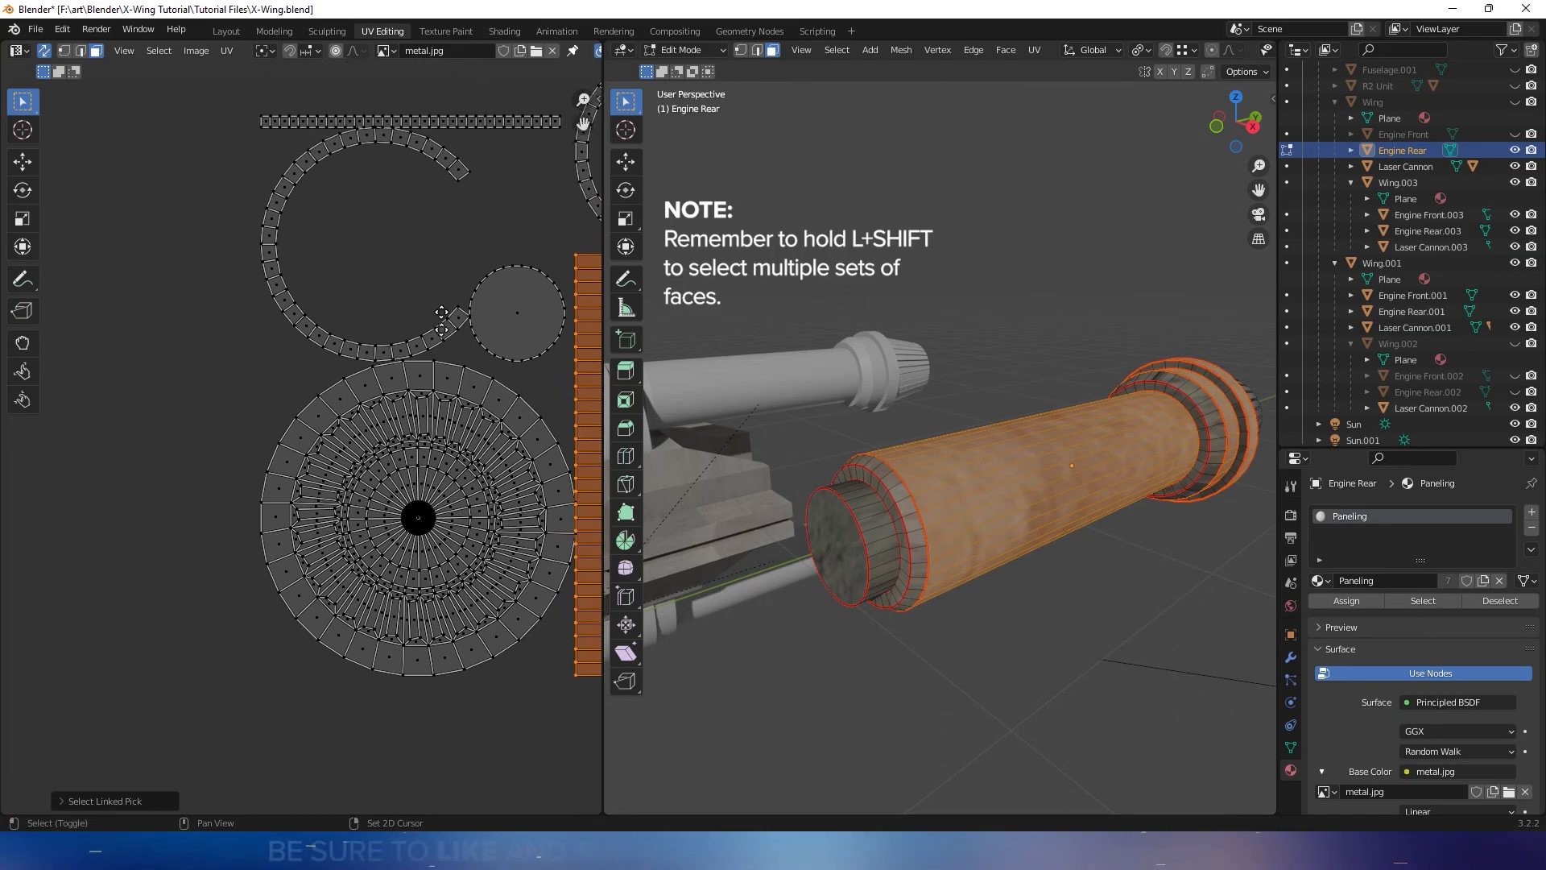
{"action": "middle_click_drag", "start_coordinate": [555, 334], "coordinate": [515, 411]}
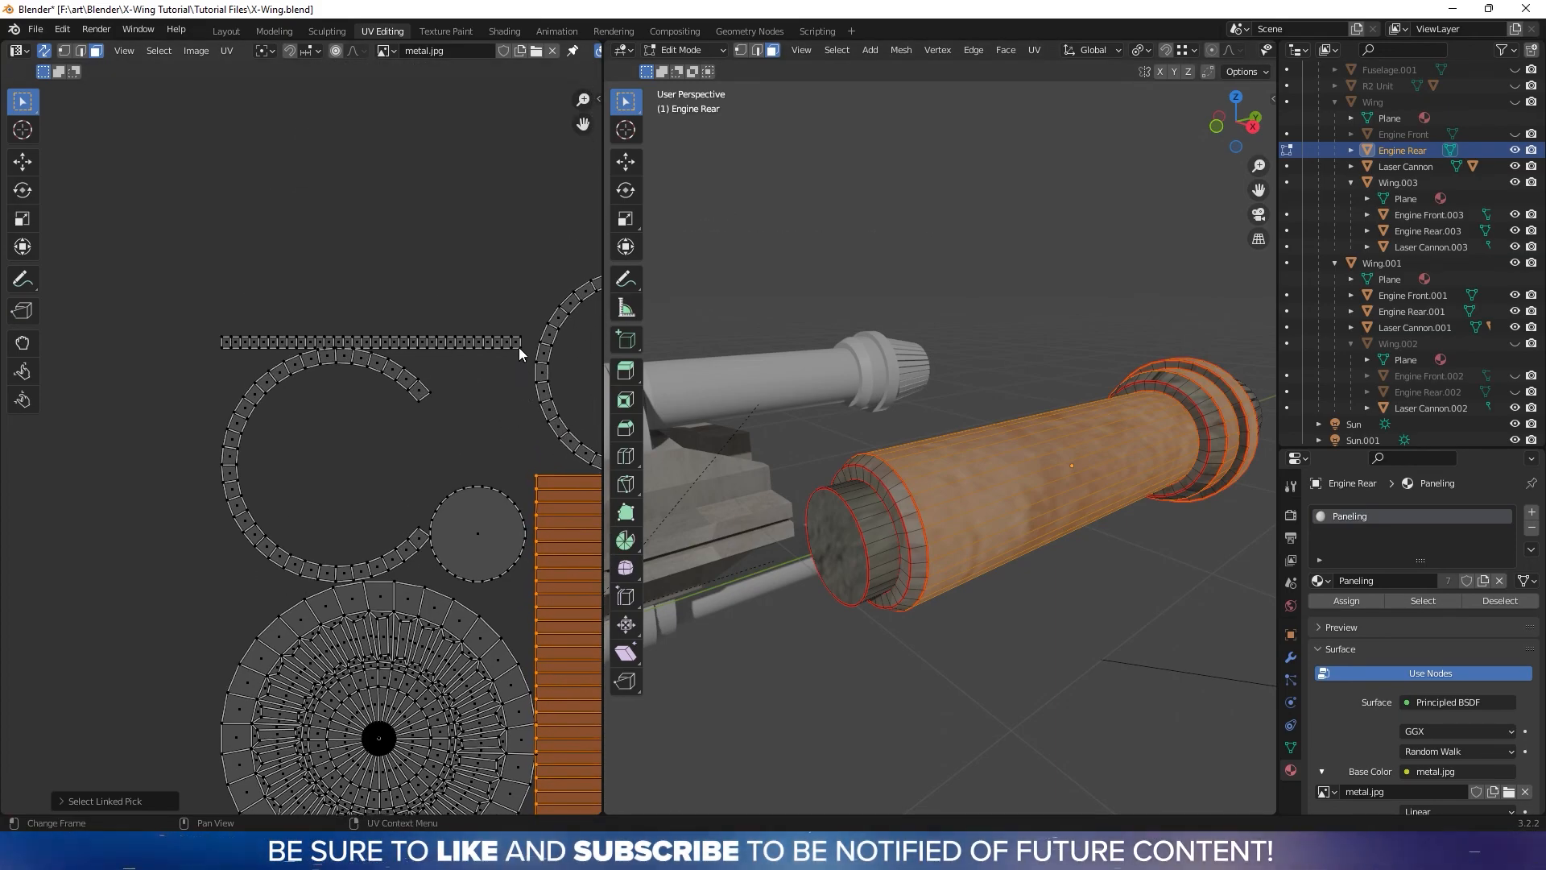
{"action": "key", "text": "l"}
{"action": "middle_click_drag", "start_coordinate": [974, 408], "coordinate": [973, 470]}
{"action": "middle_click_drag", "start_coordinate": [1139, 475], "coordinate": [1064, 443]}
{"action": "scroll", "coordinate": [1030, 493], "scroll_direction": "up", "scroll_amount": 4}
{"action": "scroll", "coordinate": [1071, 525], "scroll_direction": "down", "scroll_amount": 3}
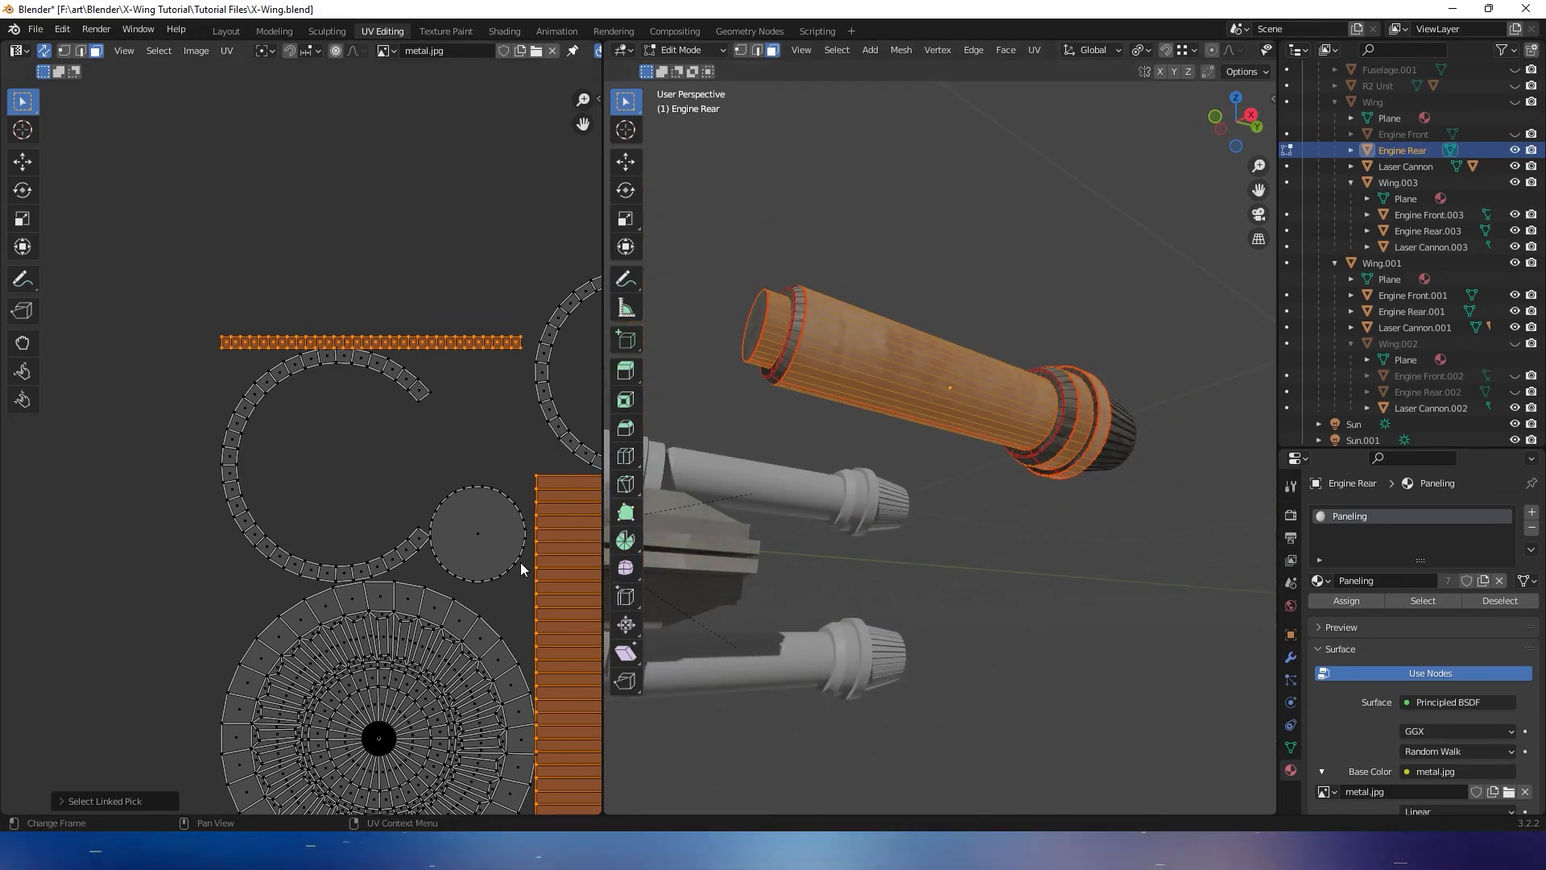
Move the selected rectangular and strip islands down, clear of the circular islands and beside the metal.jpg texture
{"action": "scroll", "coordinate": [494, 570], "scroll_direction": "down", "scroll_amount": 2}
{"action": "middle_click_drag", "start_coordinate": [494, 570], "coordinate": [525, 456], "text": "shift"}
{"action": "scroll", "coordinate": [391, 529], "scroll_direction": "down", "scroll_amount": 1}
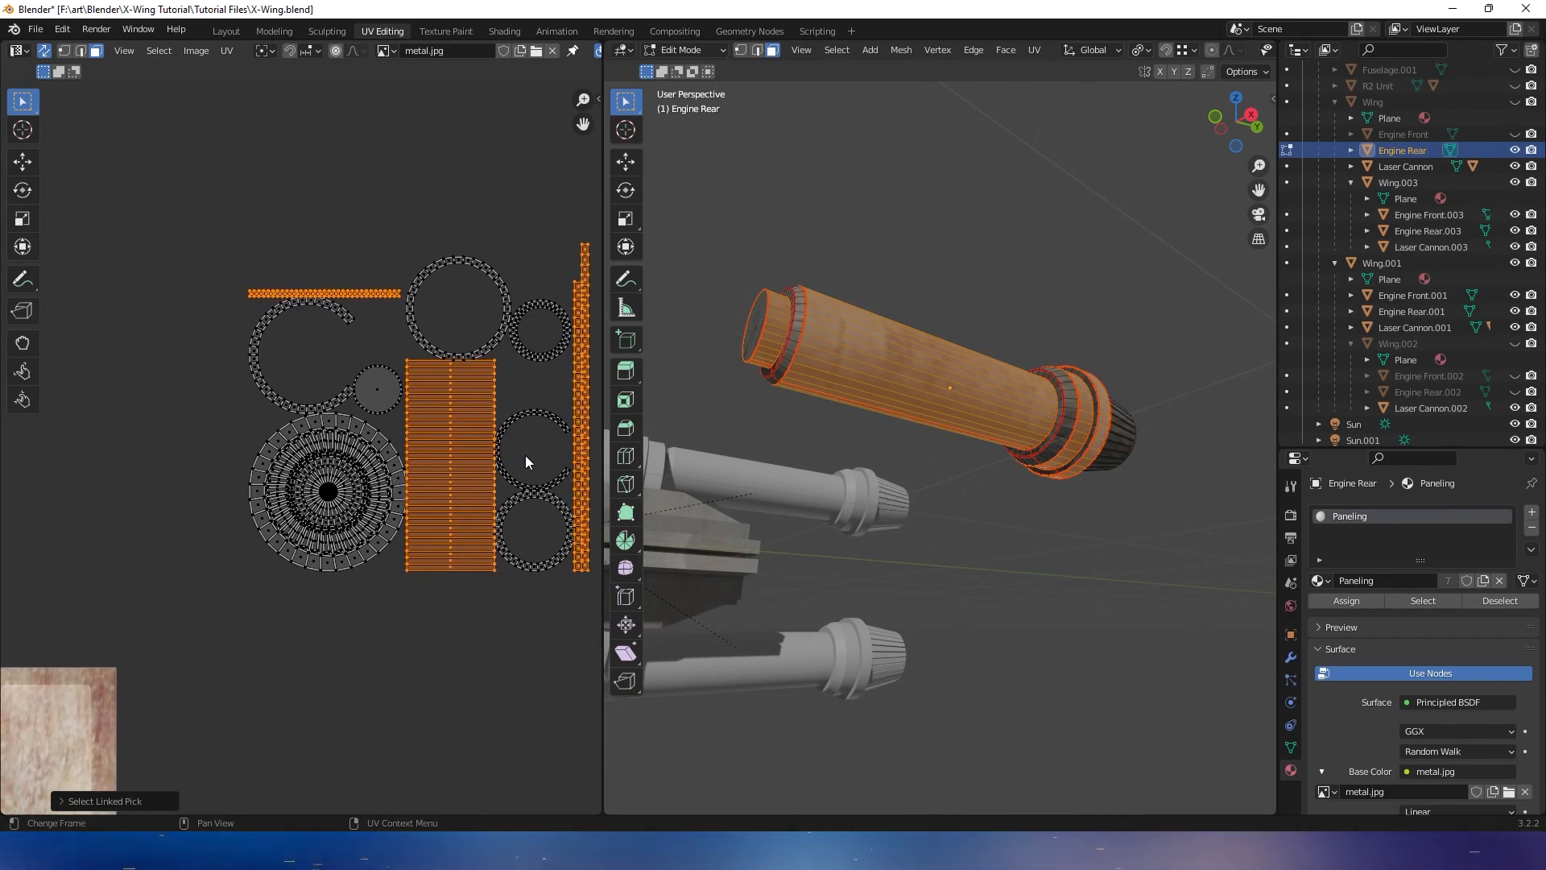
{"action": "scroll", "coordinate": [517, 433], "scroll_direction": "down", "scroll_amount": 3}
{"action": "key", "text": "g"}
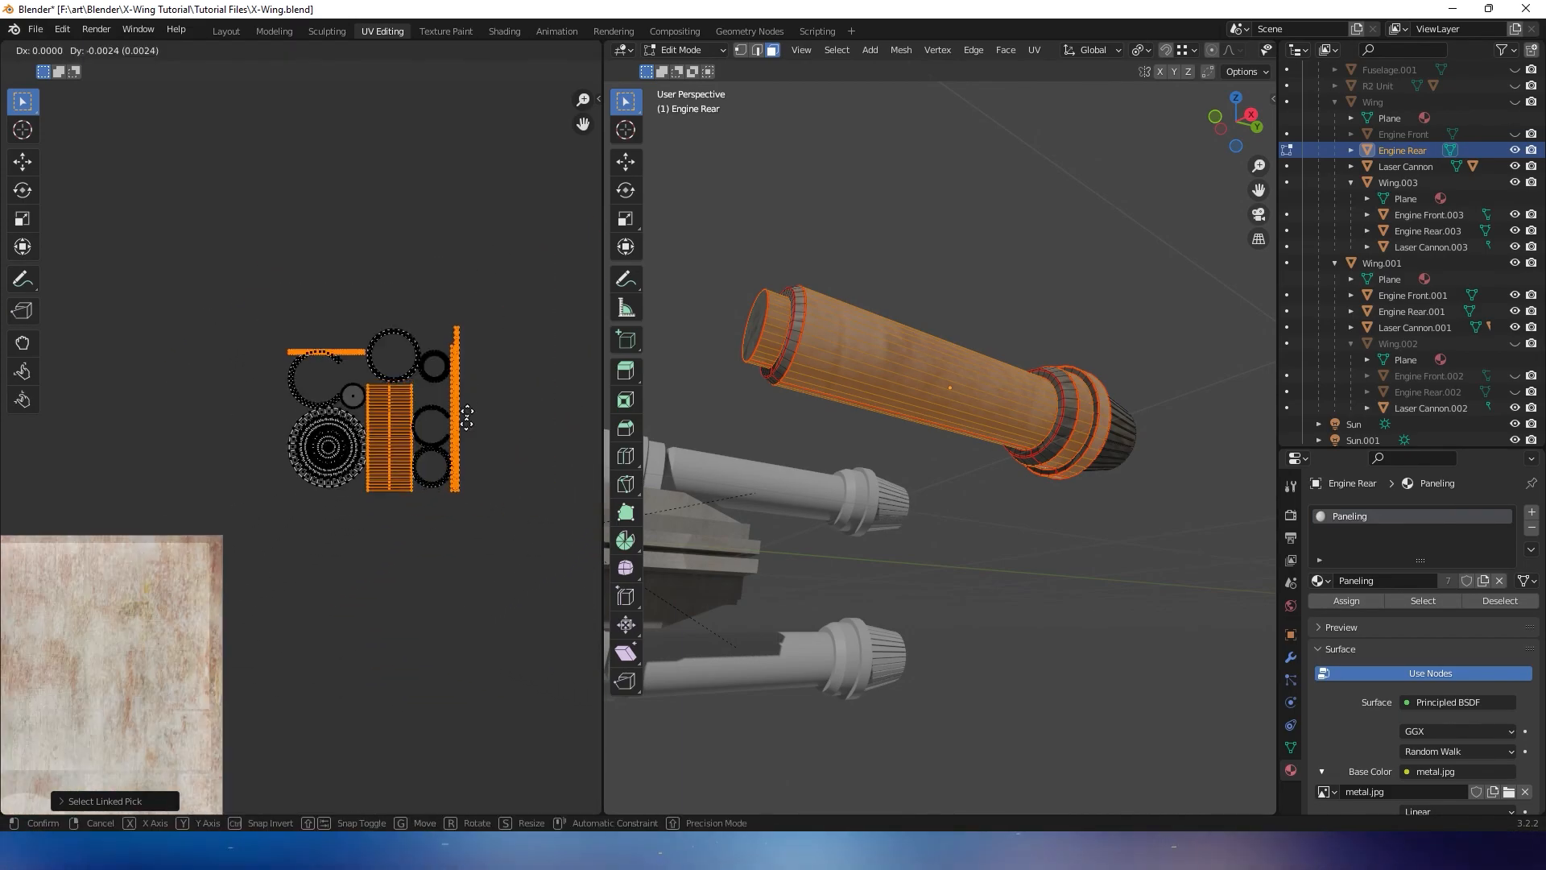
{"action": "left_click", "coordinate": [448, 598]}
{"action": "middle_click_drag", "start_coordinate": [448, 598], "coordinate": [438, 466]}
{"action": "scroll", "coordinate": [438, 465], "scroll_direction": "up", "scroll_amount": 2}
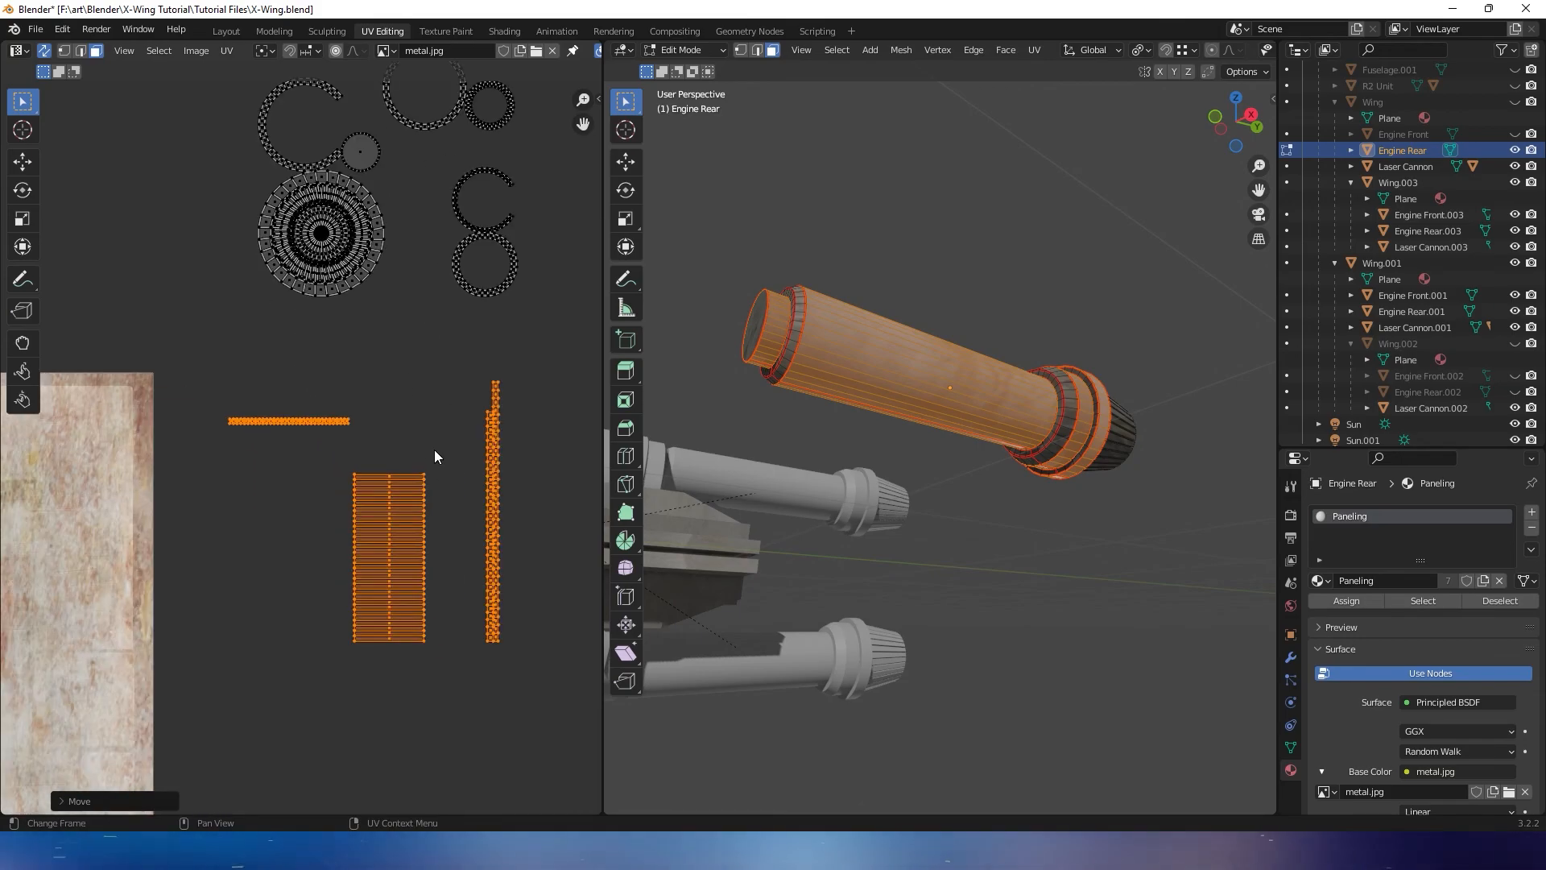
{"action": "left_click_drag", "start_coordinate": [363, 422], "coordinate": [458, 515]}
{"action": "key", "text": "r"}
{"action": "right_click", "coordinate": [400, 422]}
Rotate the main cylinder's island and the long vertical strips to horizontal, and place them under the thin horizontal strip
{"action": "left_click_drag", "start_coordinate": [477, 356], "coordinate": [568, 648]}
{"action": "left_click_drag", "start_coordinate": [438, 451], "coordinate": [316, 702], "text": "shift"}
{"action": "key", "text": "r"}
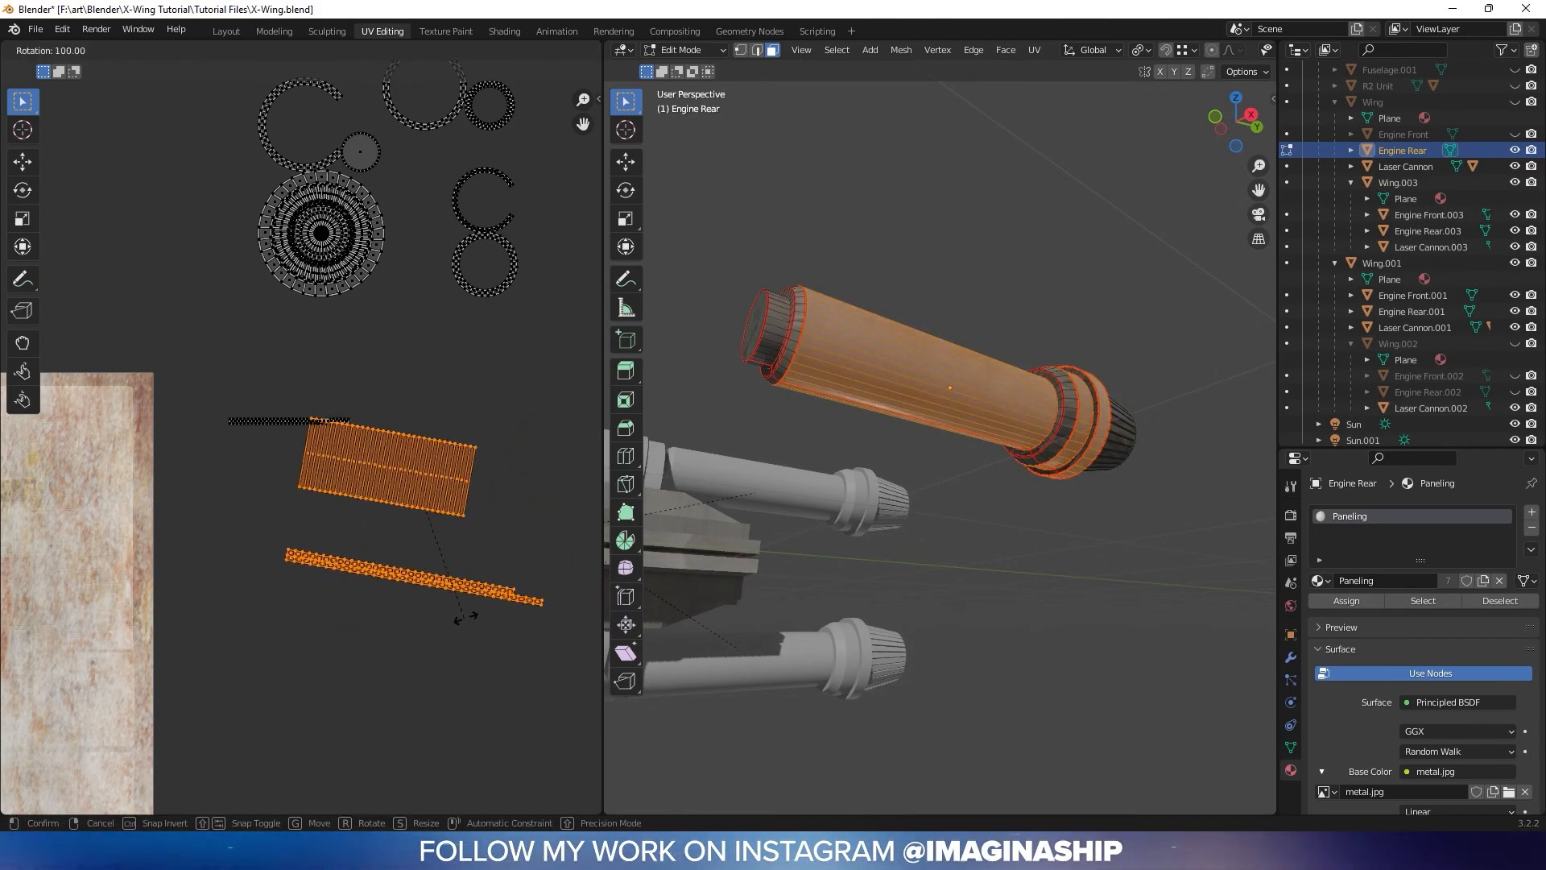
{"action": "left_click", "coordinate": [483, 610]}
{"action": "key", "text": "g"}
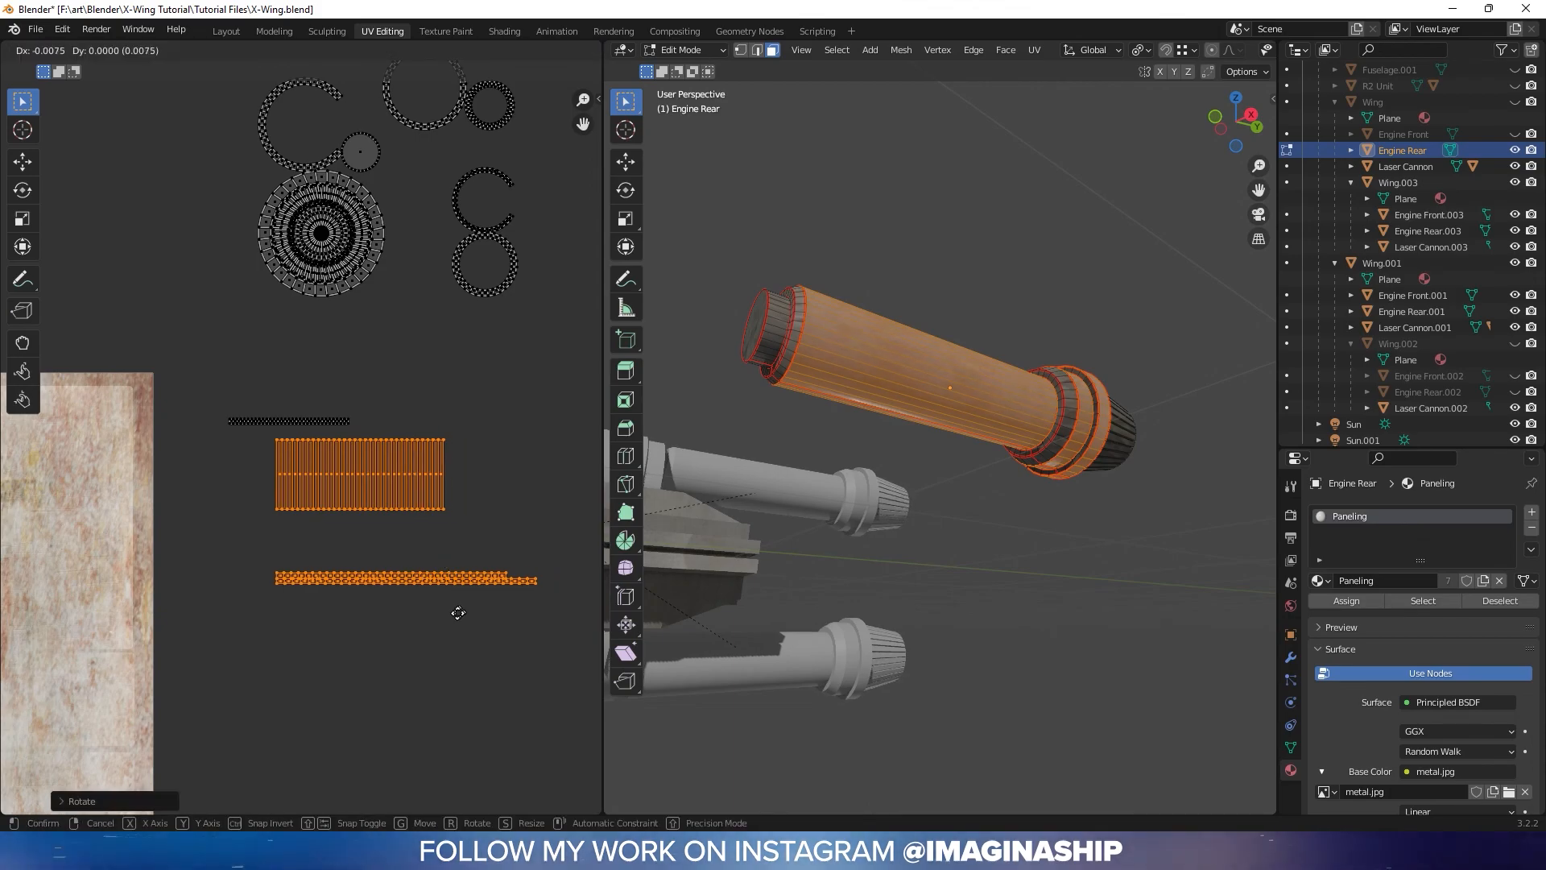
{"action": "left_click", "coordinate": [415, 604]}
Move the long strip islands up to sit directly beneath the main cylinder's island
{"action": "left_click_drag", "start_coordinate": [191, 524], "coordinate": [507, 632]}
{"action": "key", "text": "g"}
{"action": "left_click", "coordinate": [451, 562]}
{"action": "scroll", "coordinate": [451, 562], "scroll_direction": "down", "scroll_amount": 2}
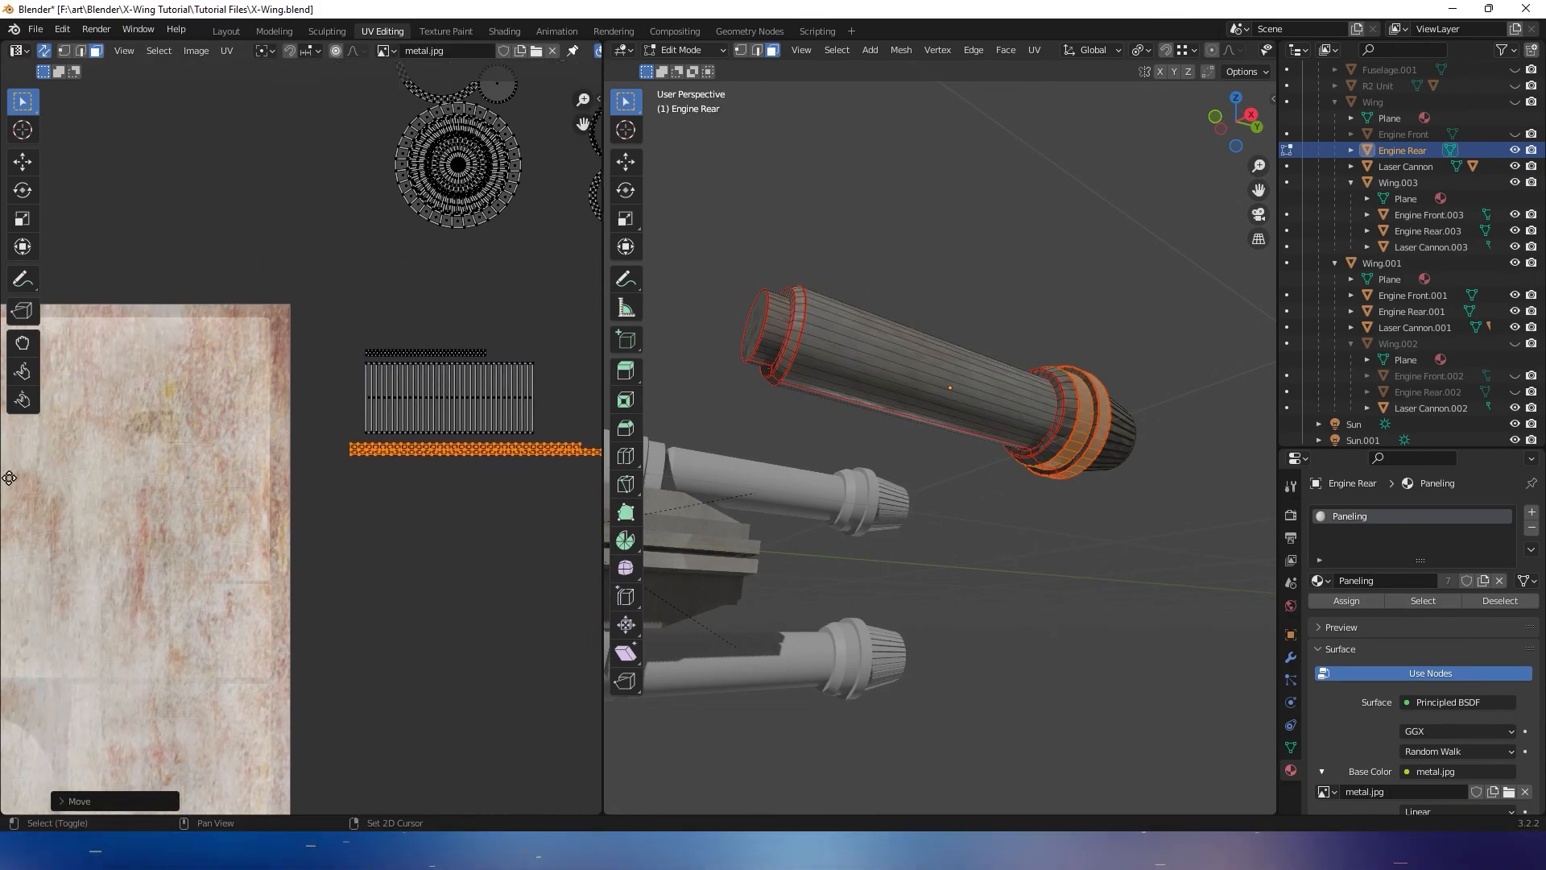
Select the stacked cylinder and strip islands and move them together onto the upper-right area of the metal.jpg texture
{"action": "left_click_drag", "start_coordinate": [304, 375], "coordinate": [528, 488]}
{"action": "middle_click_drag", "start_coordinate": [529, 490], "coordinate": [600, 485]}
{"action": "key", "text": "g"}
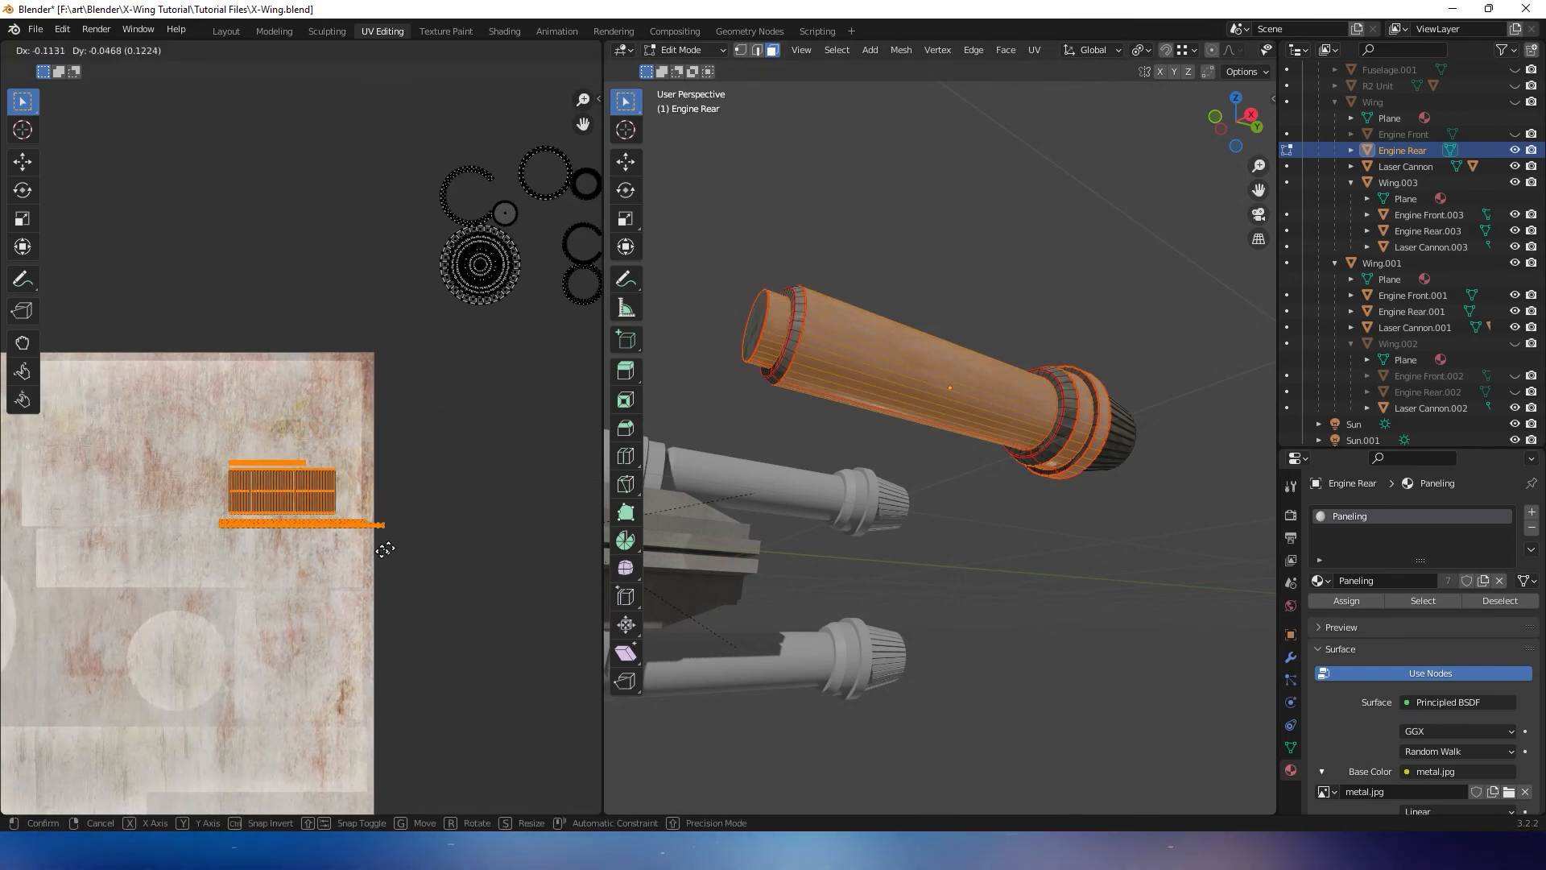
{"action": "left_click", "coordinate": [234, 601]}
Scale up the stacked cylinder and strip islands slightly and adjust their position on the texture
{"action": "scroll", "coordinate": [234, 601], "scroll_direction": "up", "scroll_amount": 3}
{"action": "scroll", "coordinate": [424, 469], "scroll_direction": "down", "scroll_amount": 5}
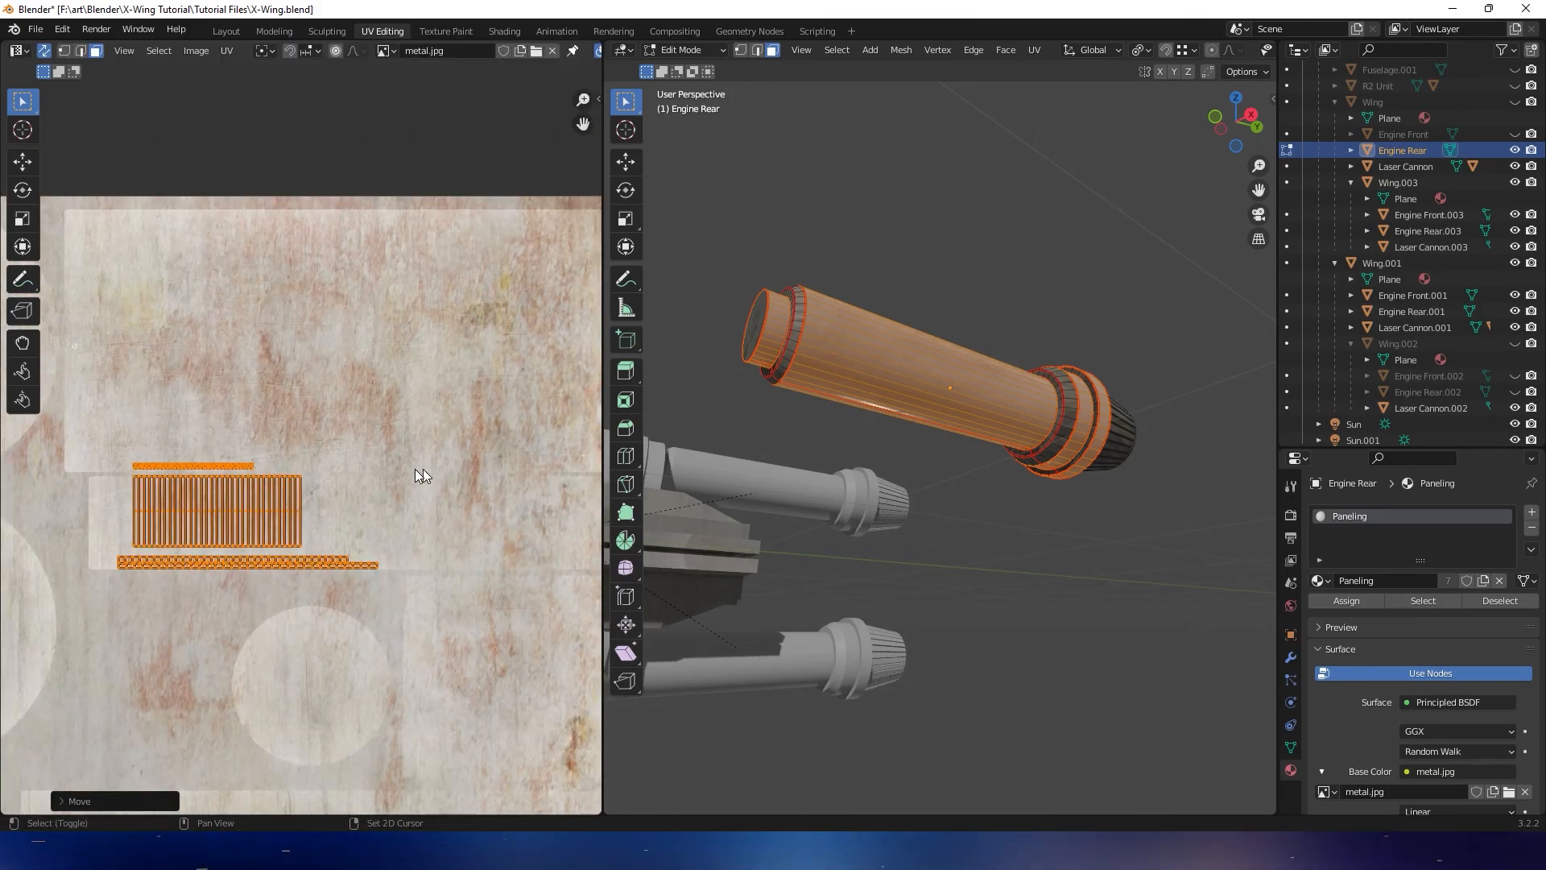
{"action": "key", "text": "s"}
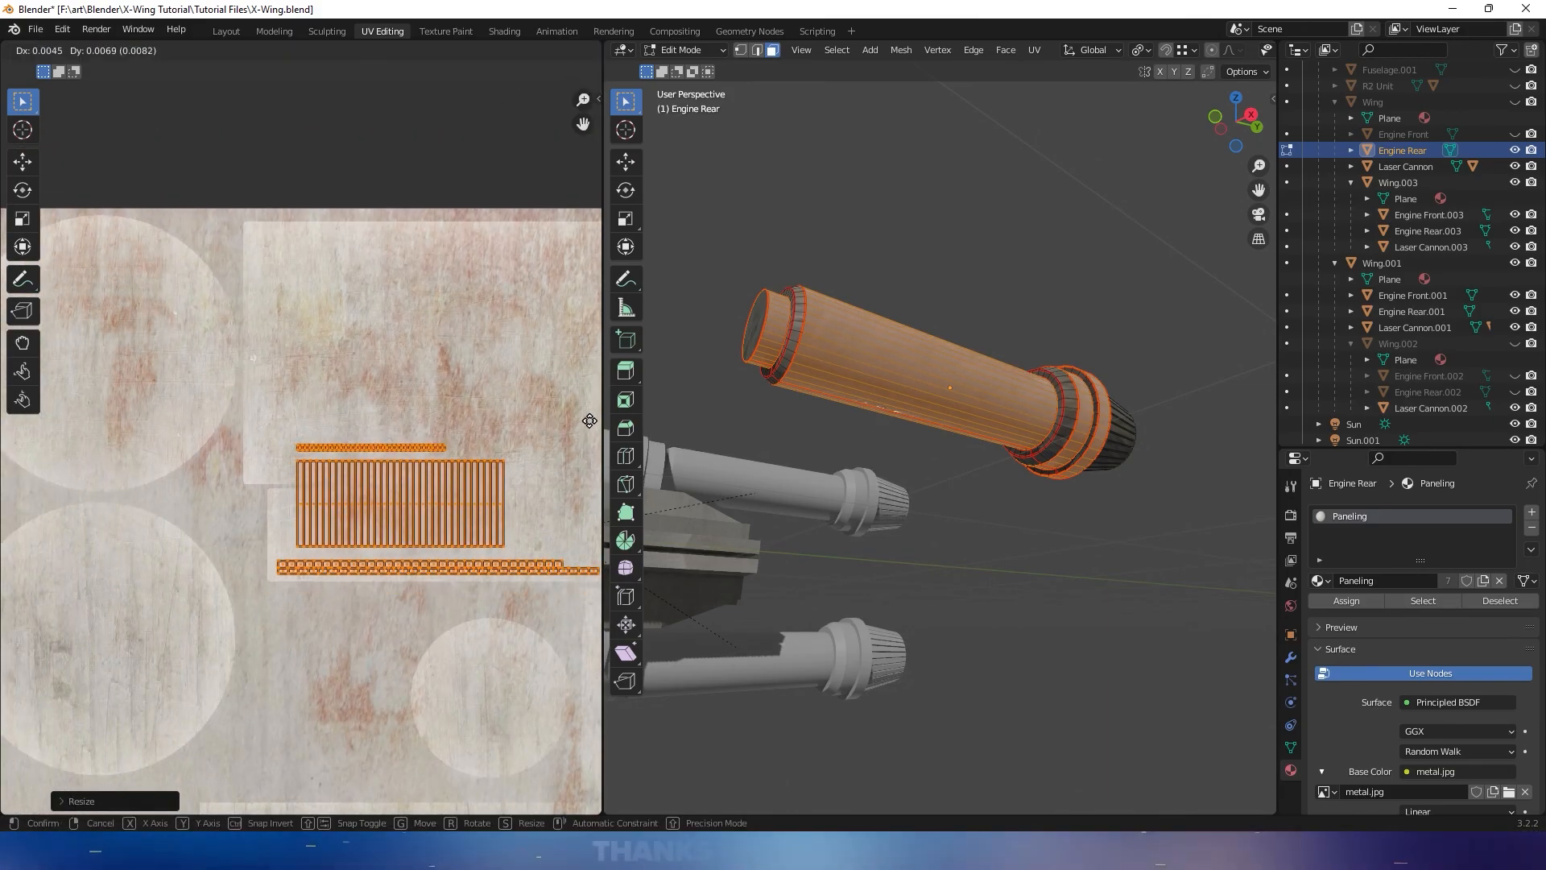
{"action": "left_click", "coordinate": [306, 435]}
Select the main cylinder's island and inspect the engine's texture in Object Mode before returning to Edit Mode
{"action": "left_click_drag", "start_coordinate": [285, 461], "coordinate": [553, 560]}
{"action": "key", "text": "Tab"}
{"action": "middle_click_drag", "start_coordinate": [722, 411], "coordinate": [908, 438]}
{"action": "middle_click_drag", "start_coordinate": [777, 445], "coordinate": [970, 438]}
{"action": "key", "text": "Tab"}
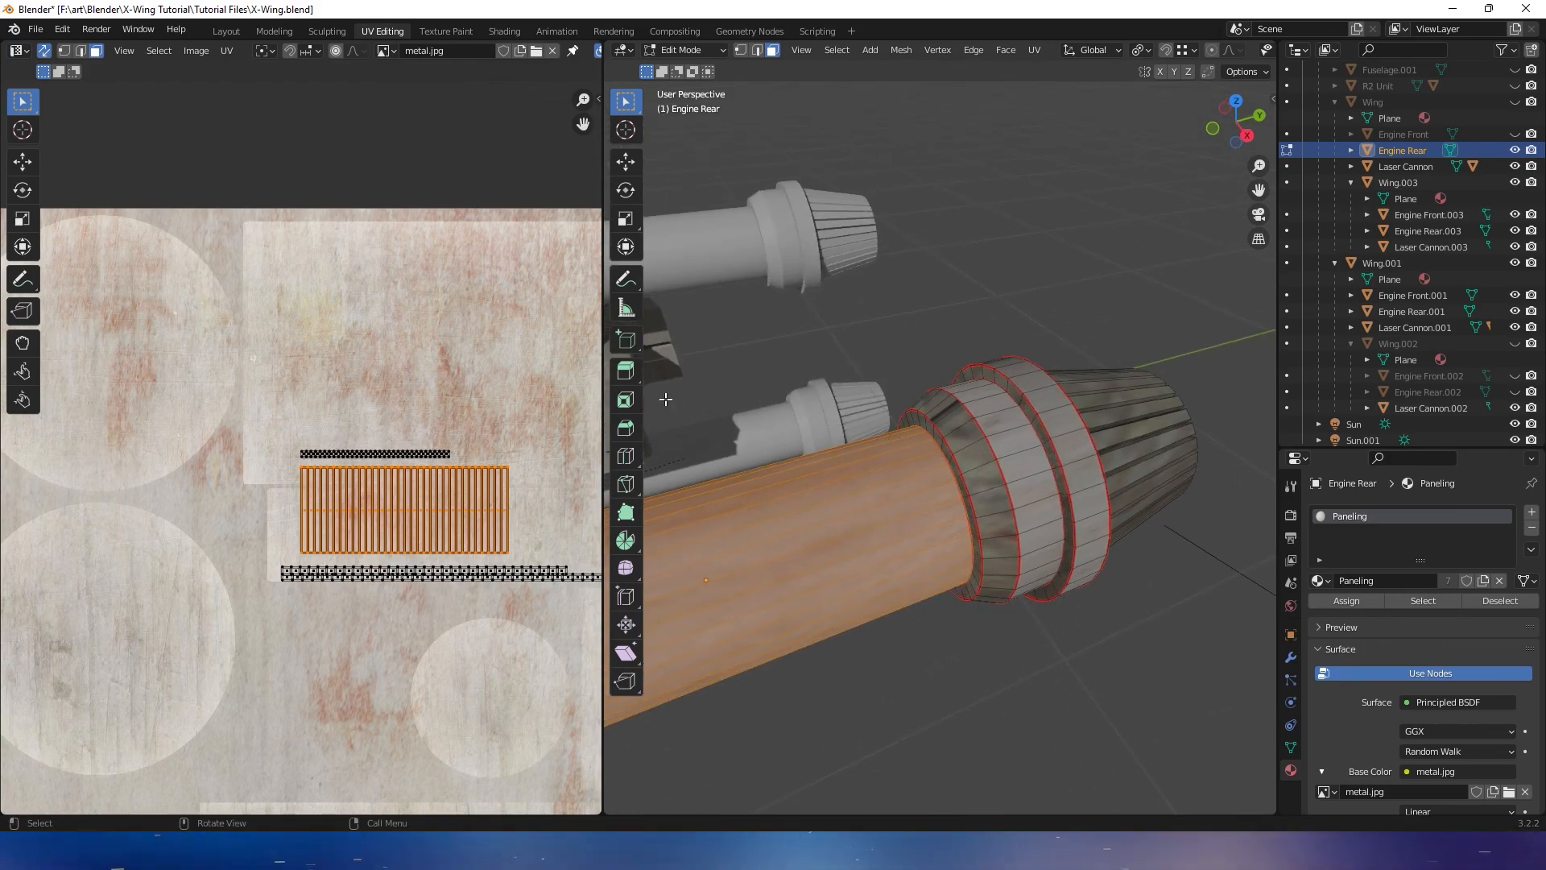
{"action": "scroll", "coordinate": [489, 327], "scroll_direction": "down", "scroll_amount": 5}
{"action": "key", "text": "Tab"}
{"action": "key", "text": "Tab"}
Select all the circular islands outside the texture and reproject their faces with Project from View in the front orthographic view
{"action": "left_click_drag", "start_coordinate": [459, 237], "coordinate": [599, 381]}
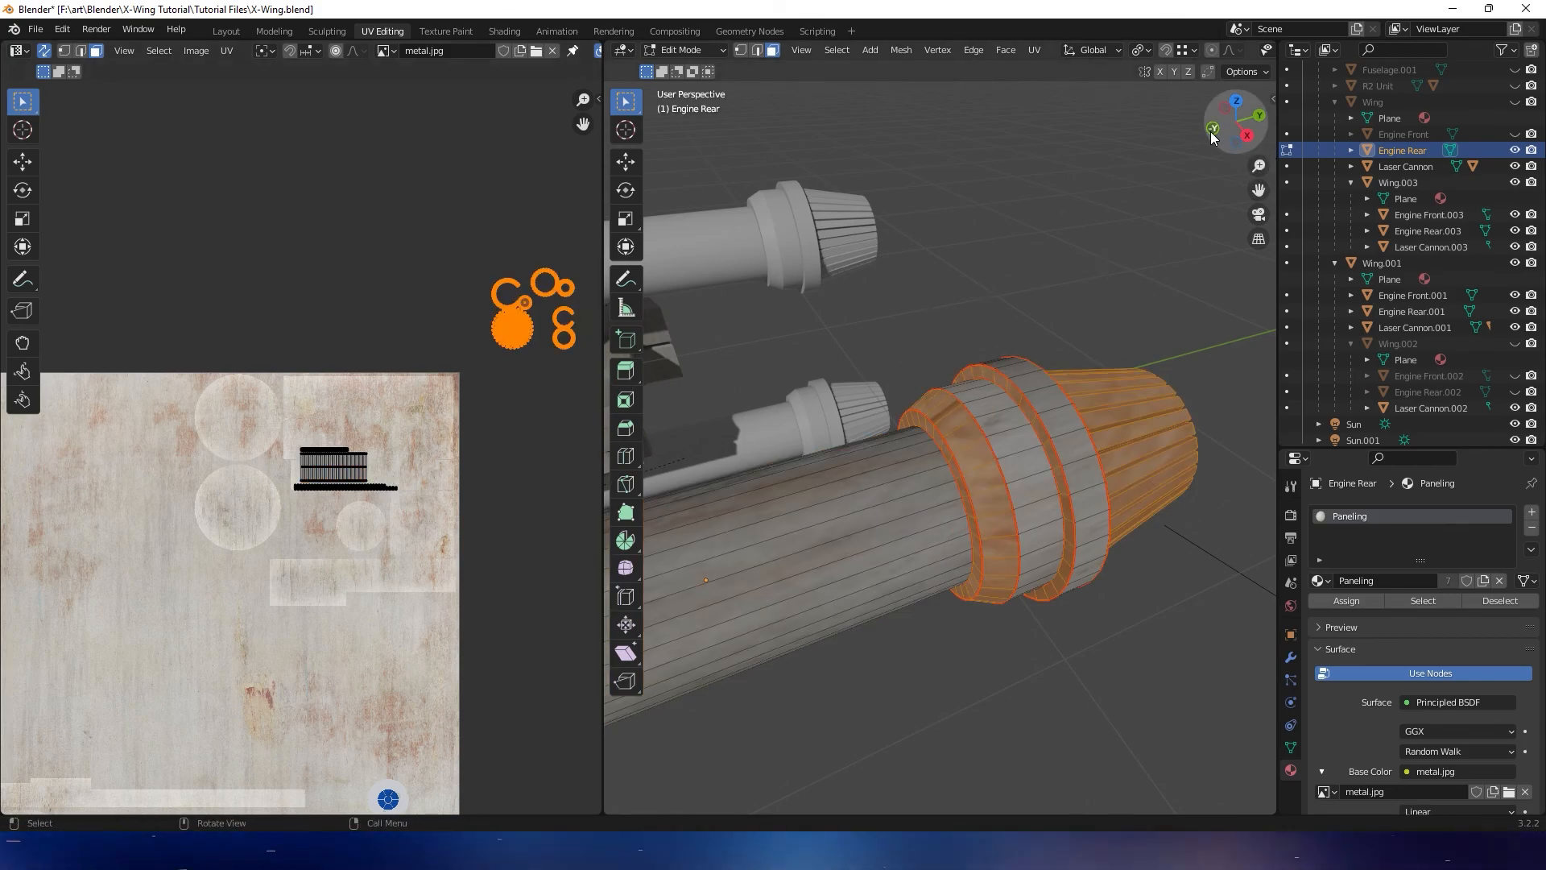
{"action": "middle_click_drag", "start_coordinate": [473, 334], "coordinate": [387, 317]}
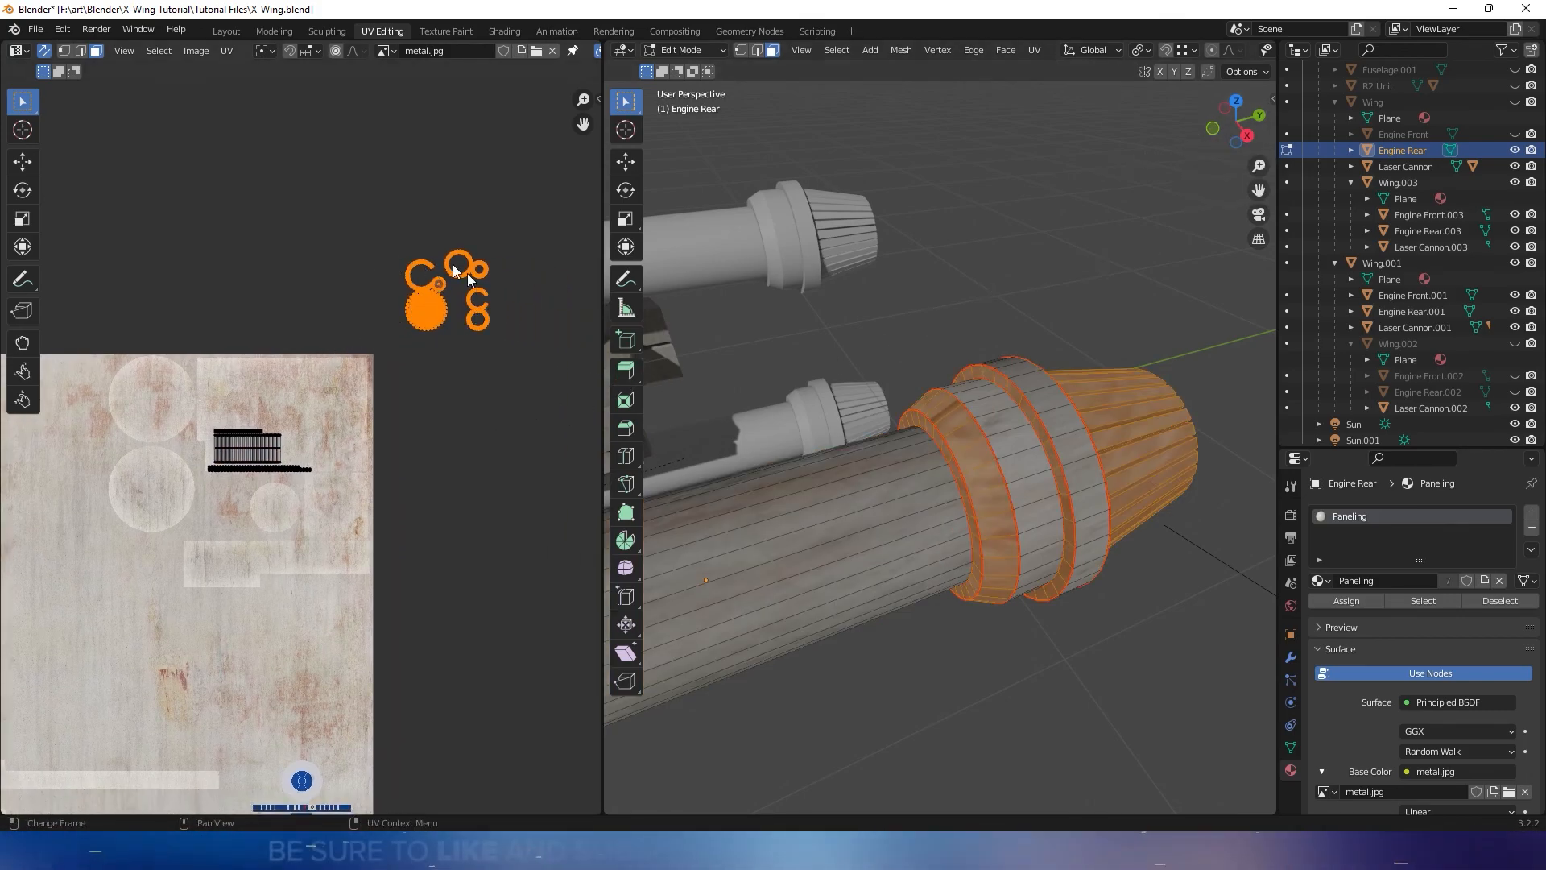
{"action": "scroll", "coordinate": [882, 405], "scroll_direction": "down", "scroll_amount": 6}
{"action": "middle_click_drag", "start_coordinate": [950, 403], "coordinate": [1010, 399]}
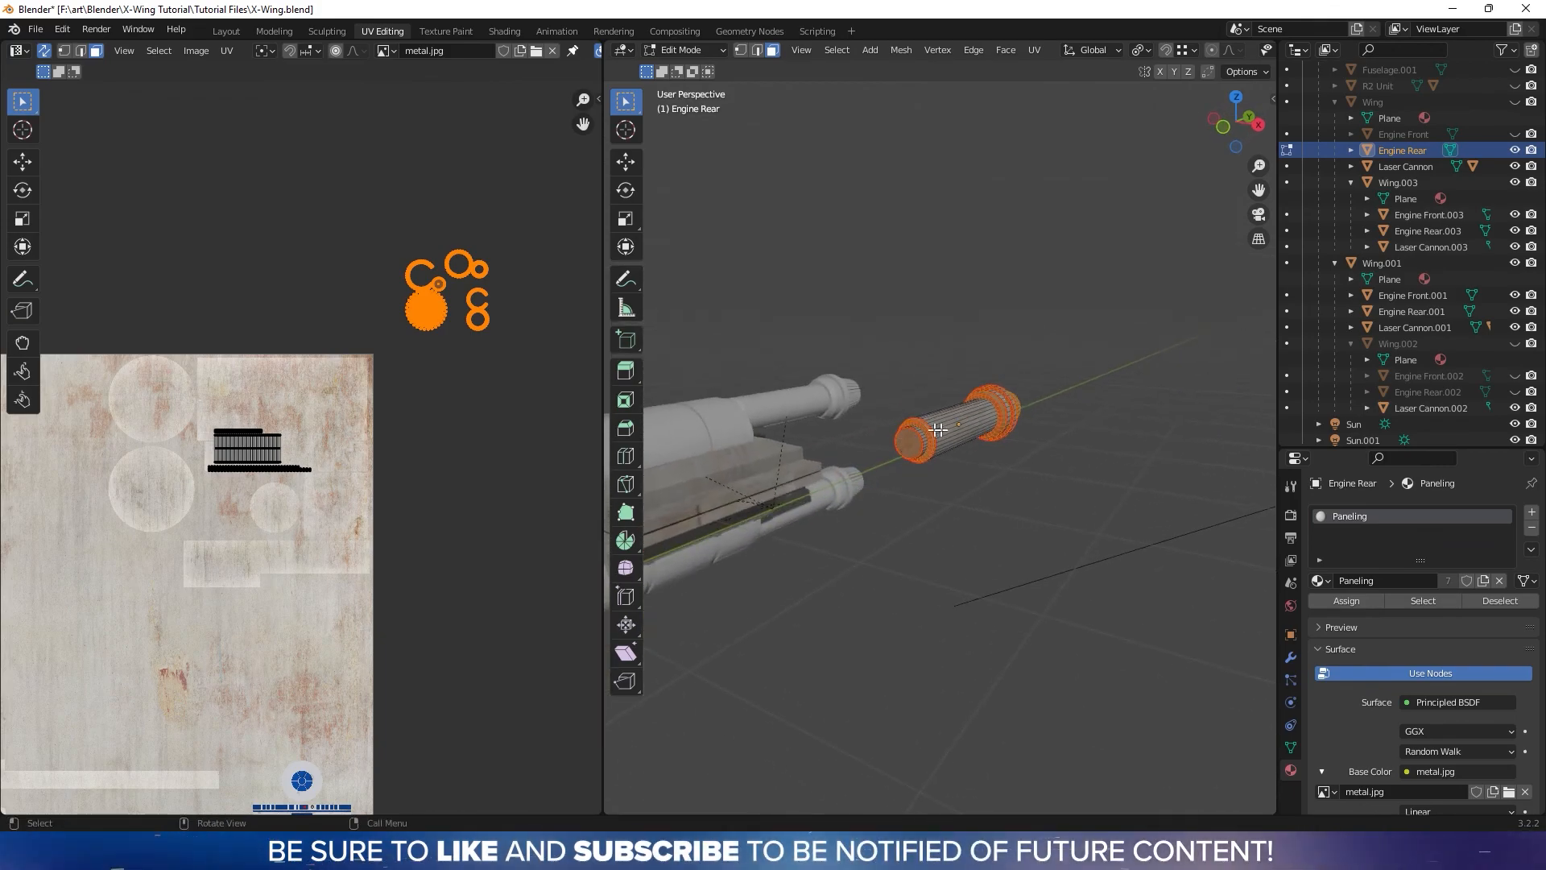
{"action": "left_click", "coordinate": [1223, 129]}
{"action": "key", "text": "KP_Decimal"}
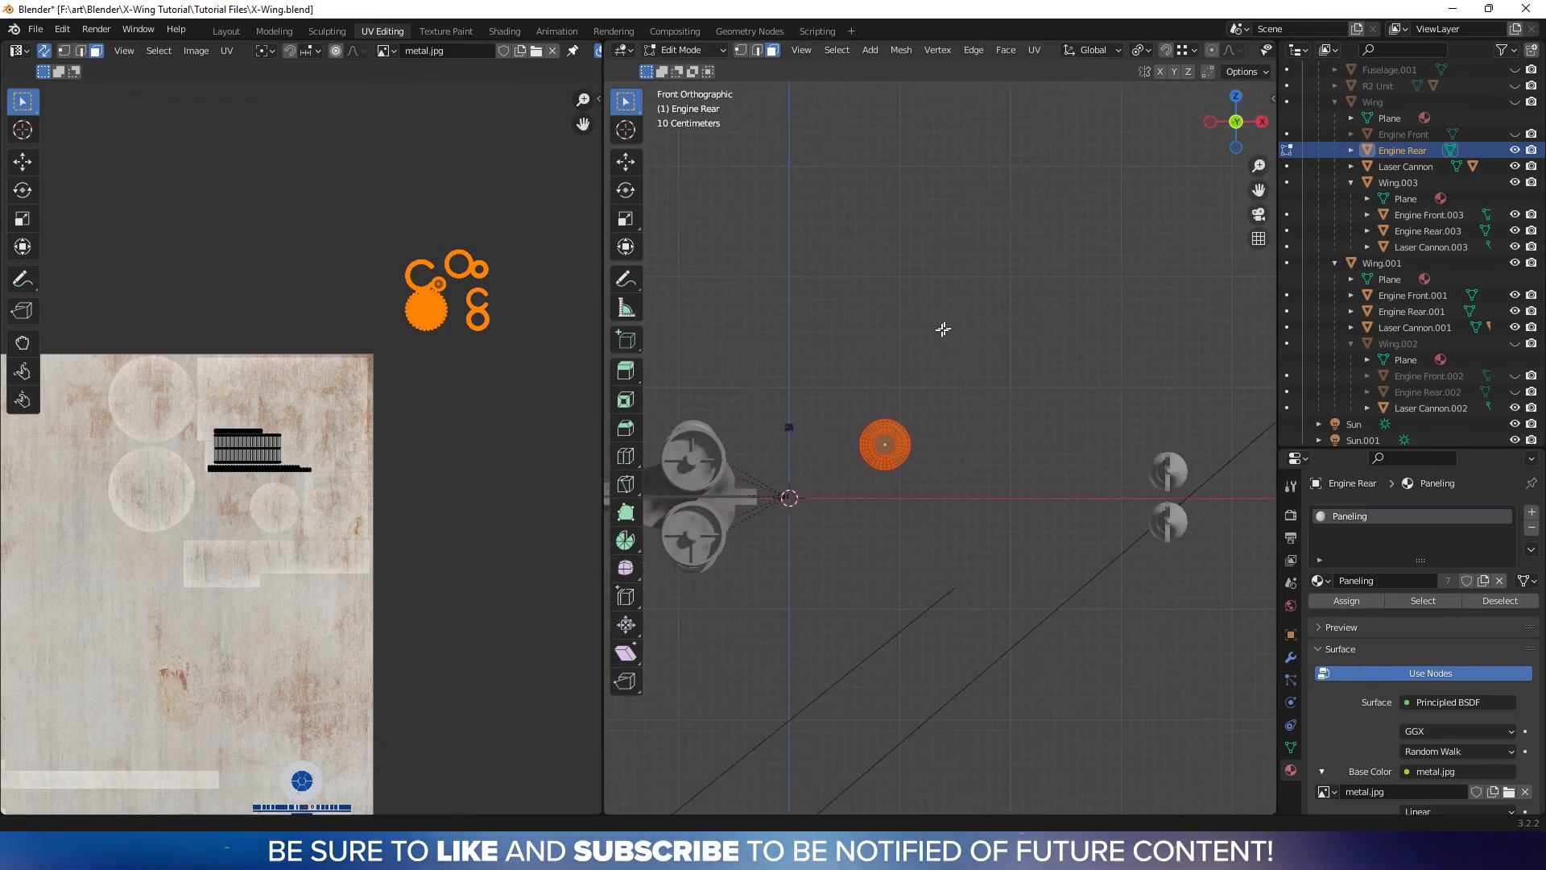
{"action": "right_click", "coordinate": [878, 422]}
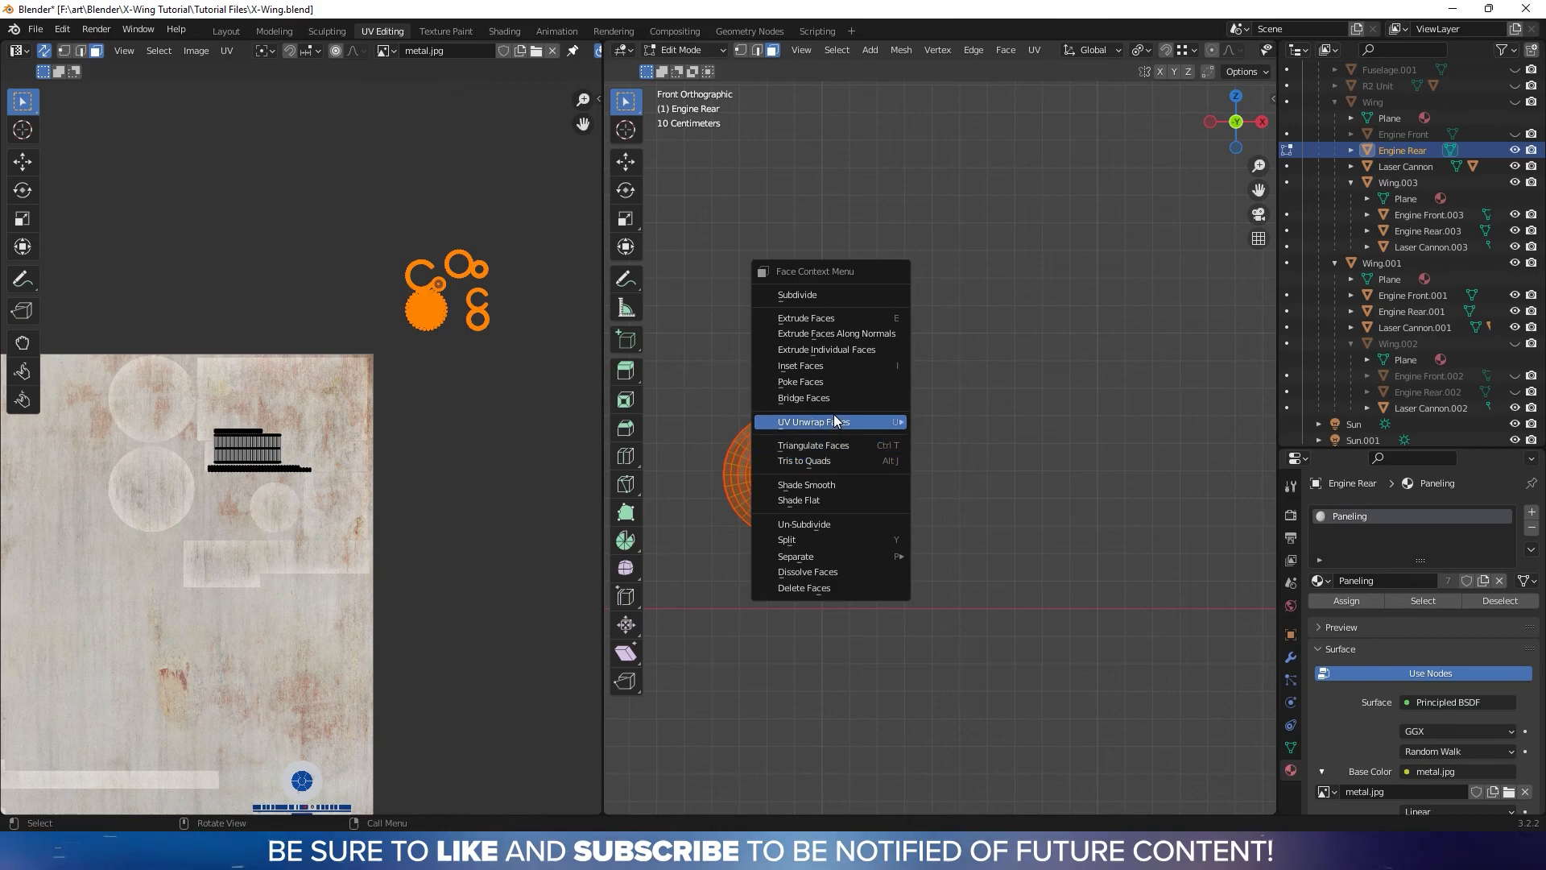
{"action": "mouse_move", "coordinate": [870, 422]}
{"action": "left_click", "coordinate": [1003, 557]}
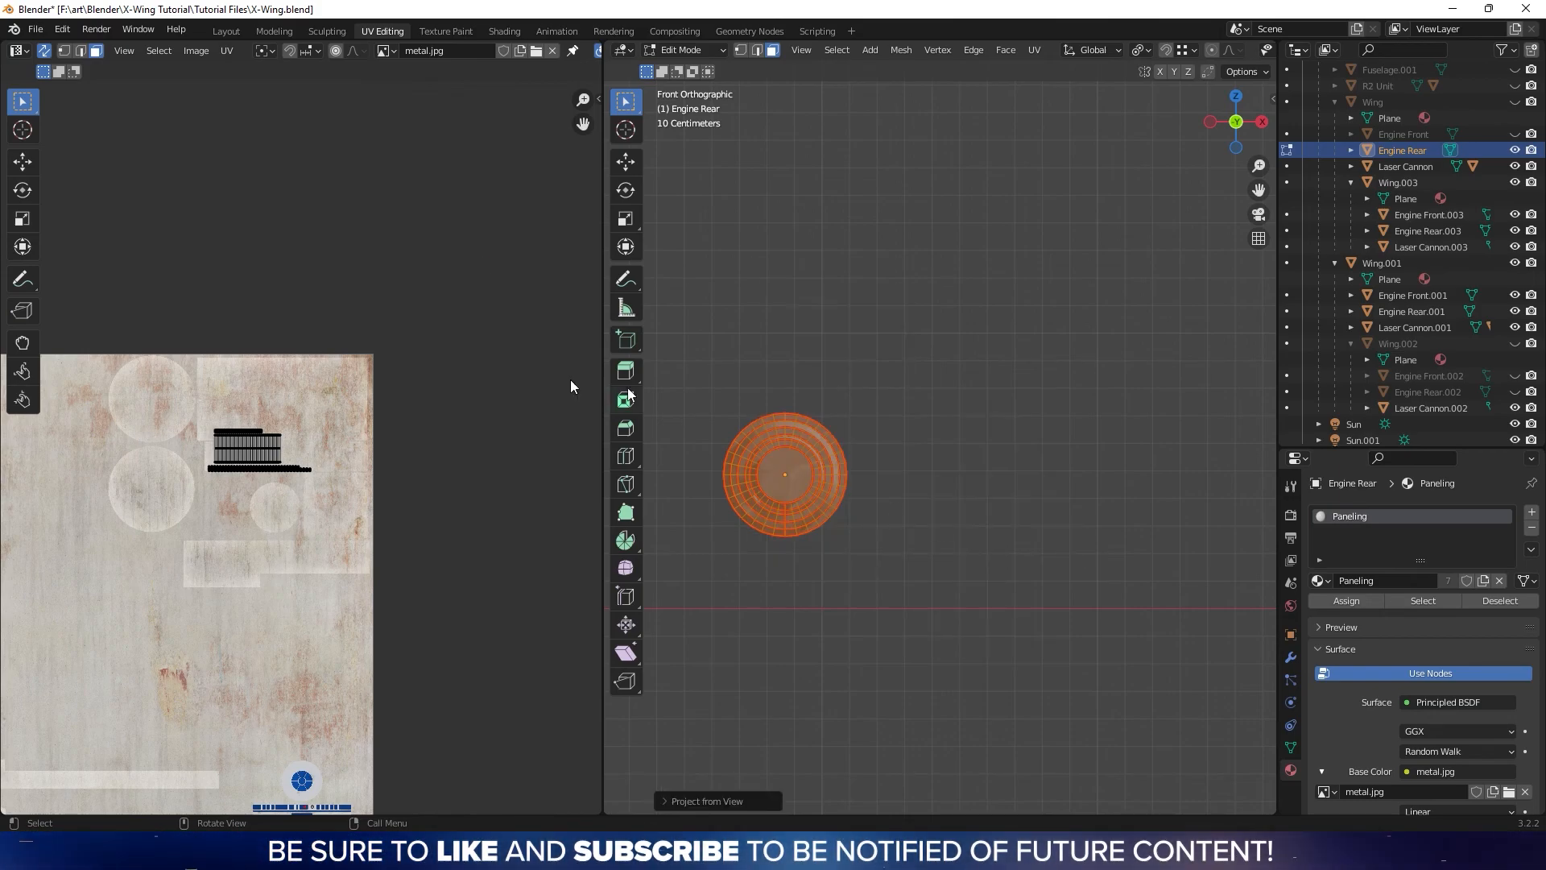
Move the projected circular island to the texture's upper-right area and scale it down
{"action": "middle_click_drag", "start_coordinate": [387, 437], "coordinate": [652, 317]}
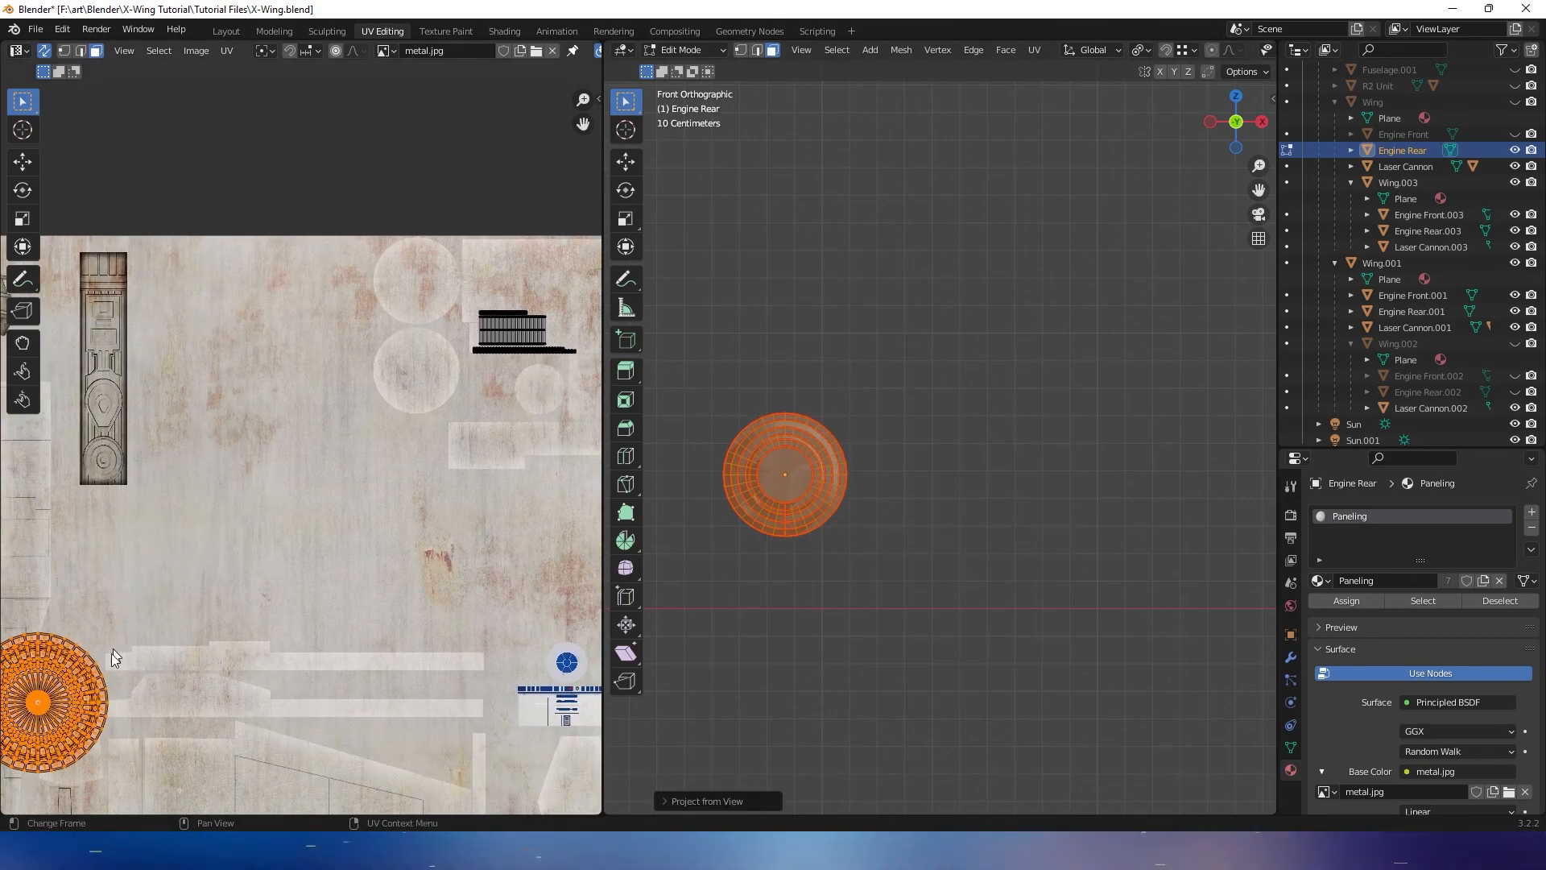
{"action": "key", "text": "g"}
{"action": "left_click", "coordinate": [525, 361]}
{"action": "scroll", "coordinate": [508, 355], "scroll_direction": "up", "scroll_amount": 4}
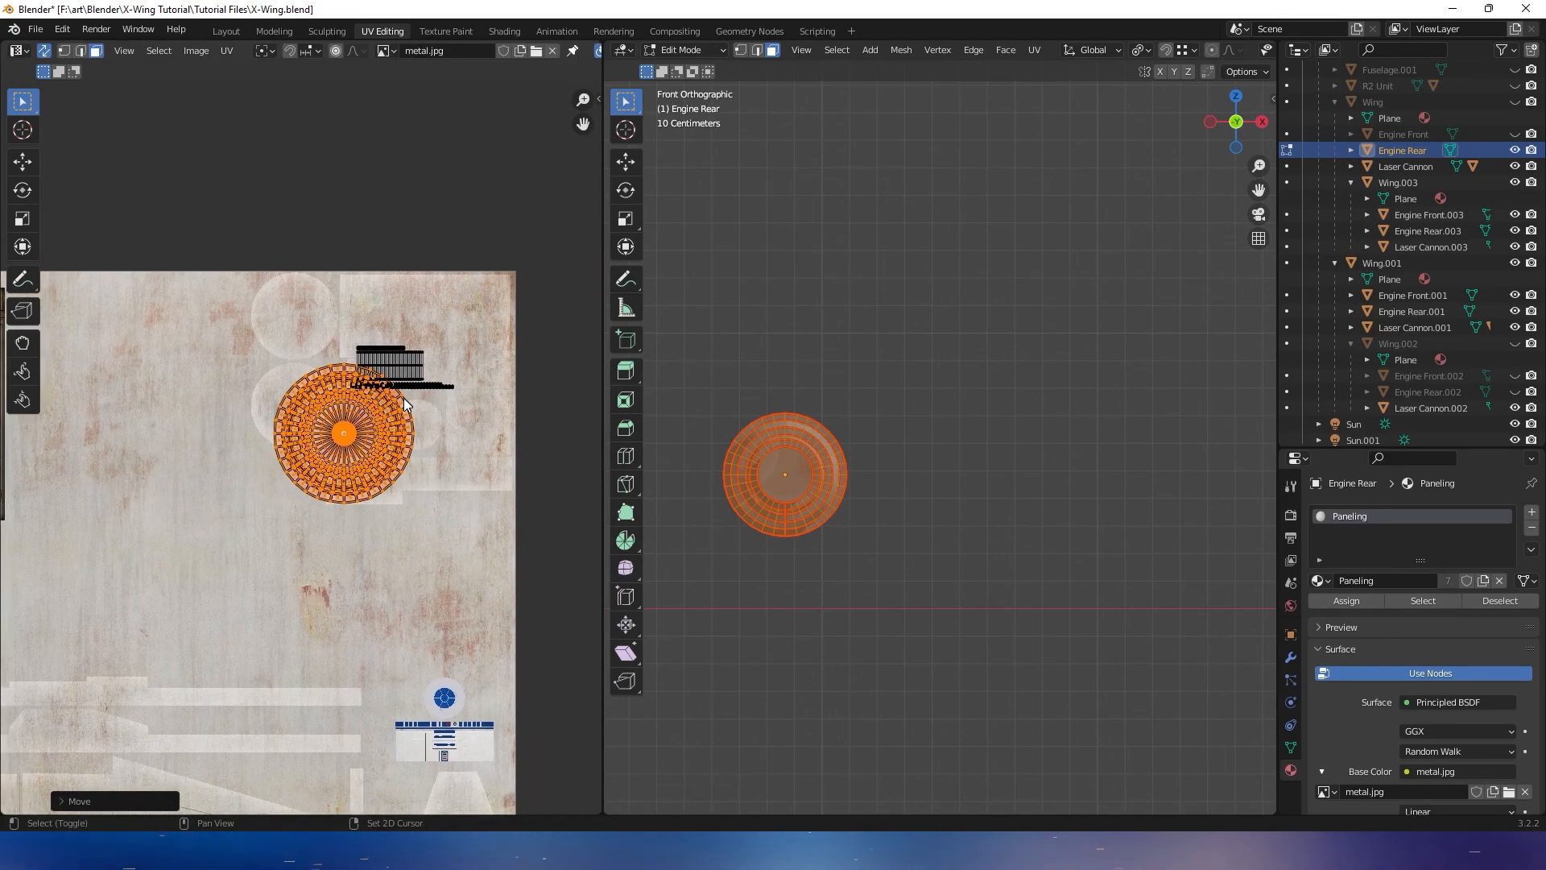
{"action": "key", "text": "s"}
{"action": "left_click", "coordinate": [364, 423]}
Center the circular island on the texture's small pale circle and enlarge it to nearly fill that circle
{"action": "key", "text": "g"}
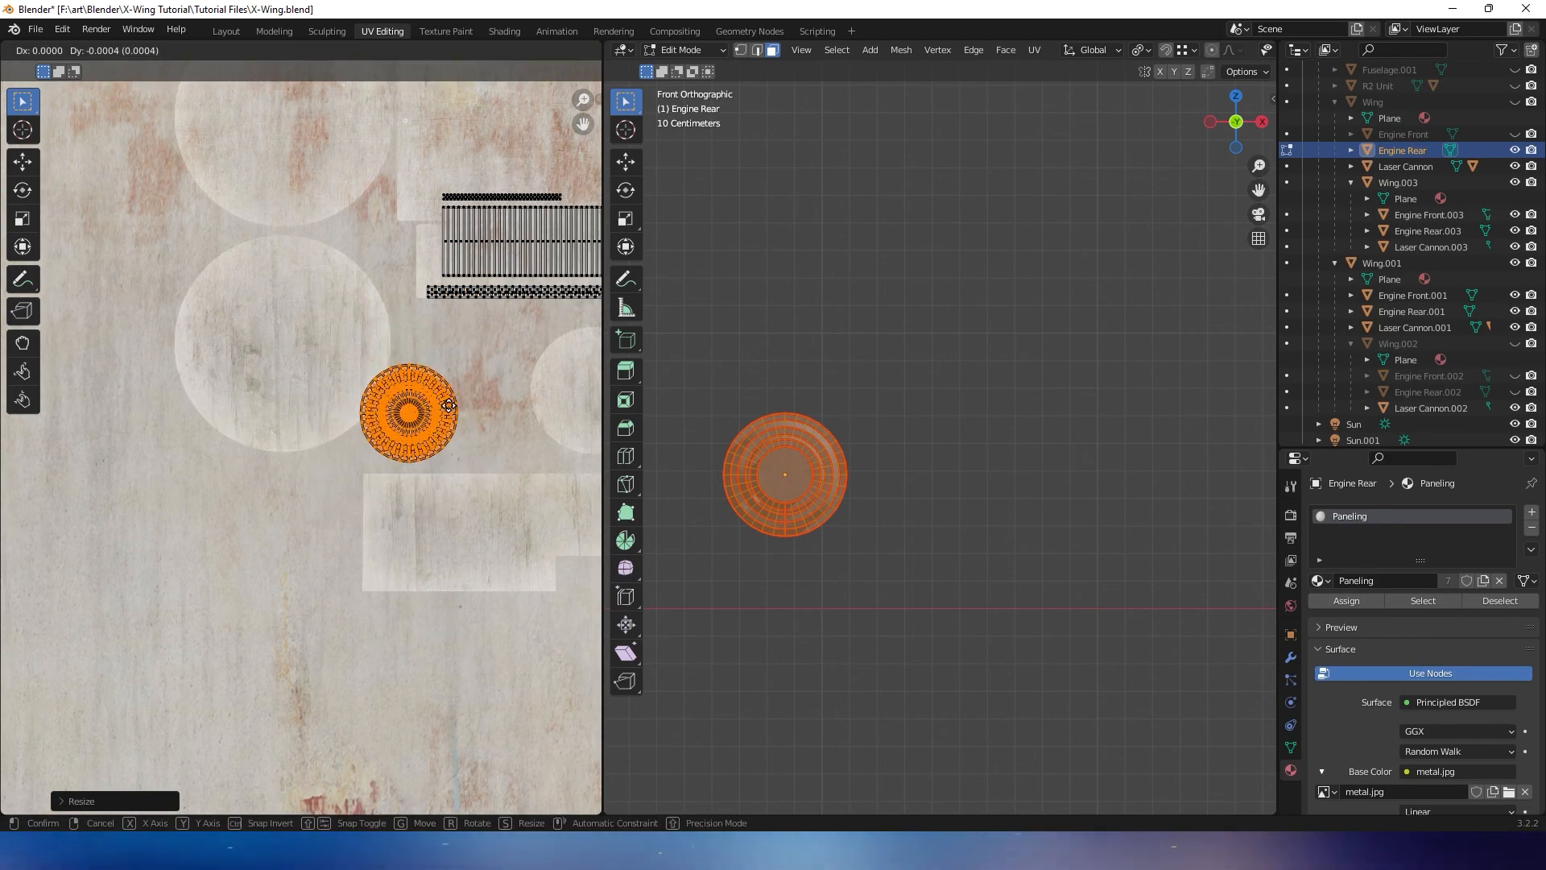
{"action": "left_click", "coordinate": [535, 397]}
{"action": "middle_click_drag", "start_coordinate": [535, 397], "coordinate": [383, 417]}
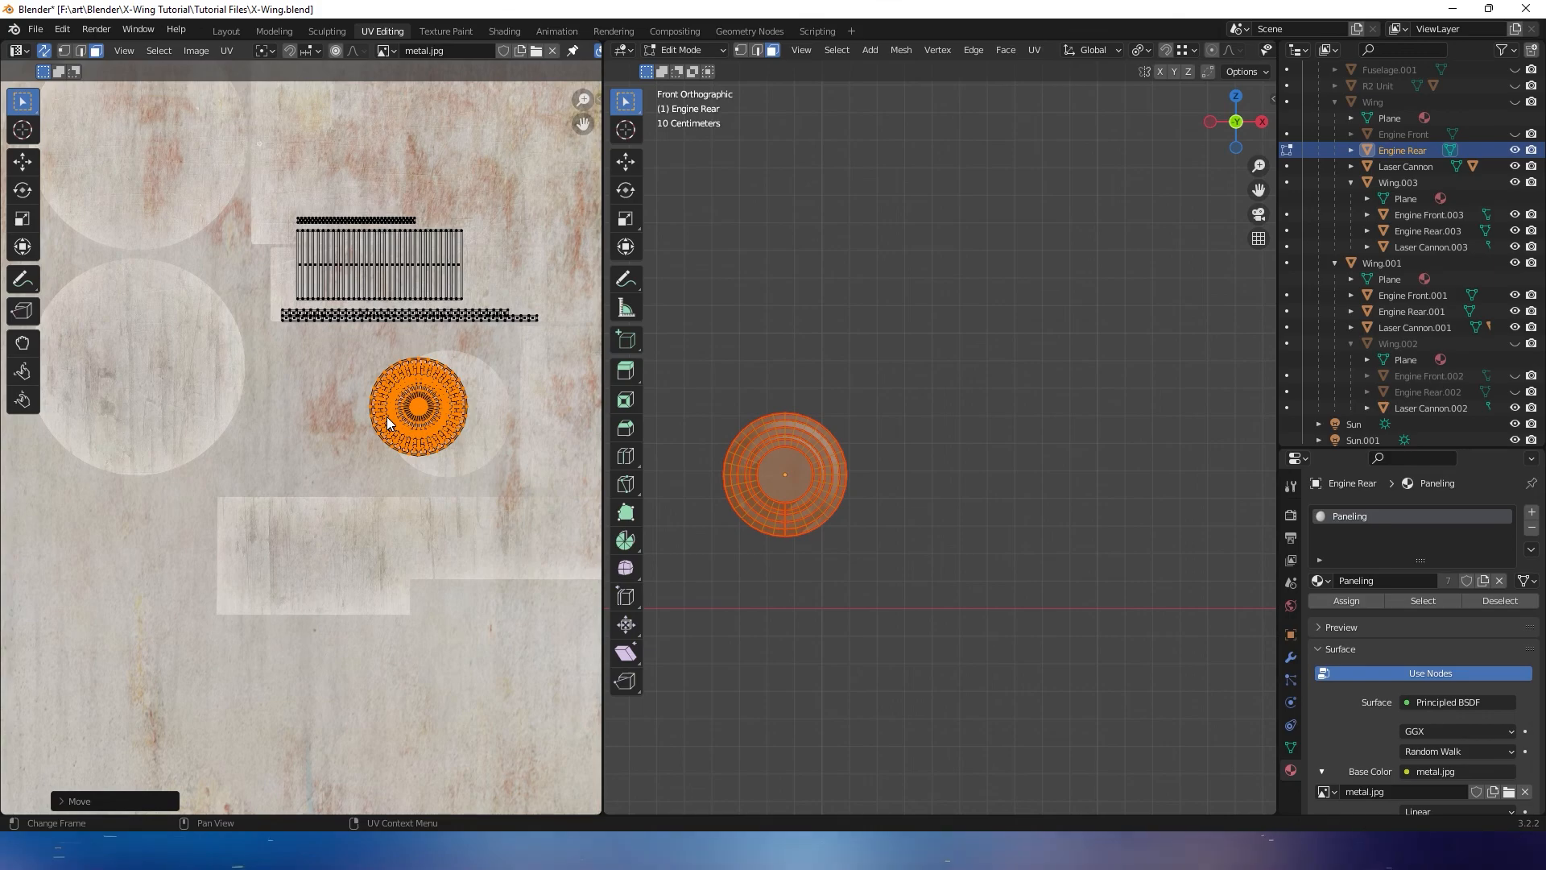
{"action": "key", "text": "g"}
{"action": "left_click", "coordinate": [444, 420]}
{"action": "key", "text": "s"}
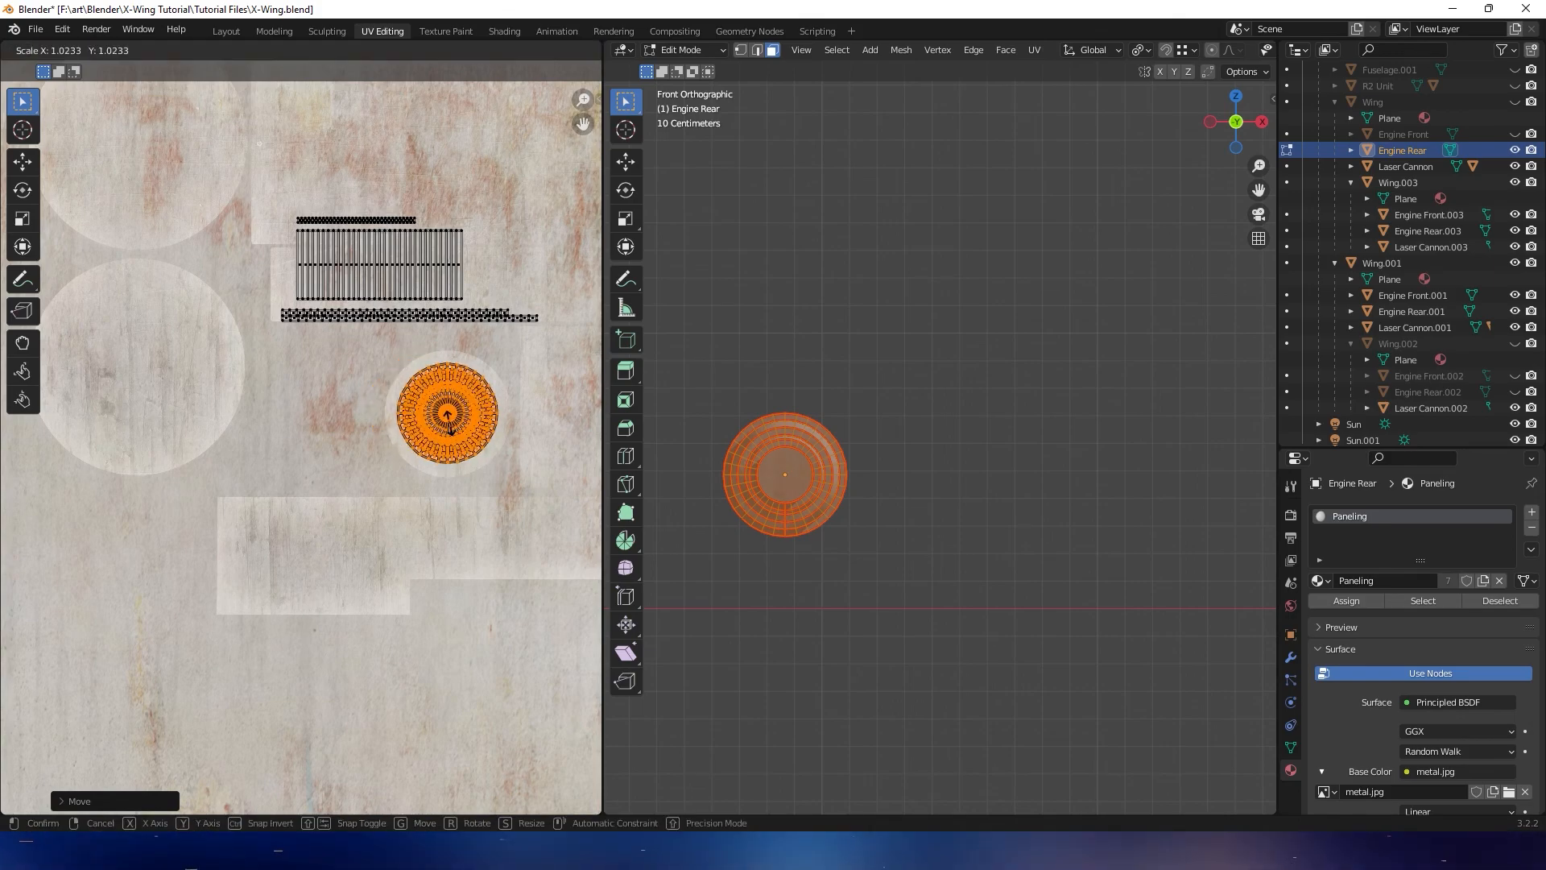
{"action": "left_click", "coordinate": [453, 431]}
Inspect the reprojected texture on the engine's rear nozzle in Object Mode and return to Edit Mode
{"action": "key", "text": "Tab"}
{"action": "middle_click_drag", "start_coordinate": [937, 482], "coordinate": [1231, 138]}
{"action": "key", "text": "Tab"}
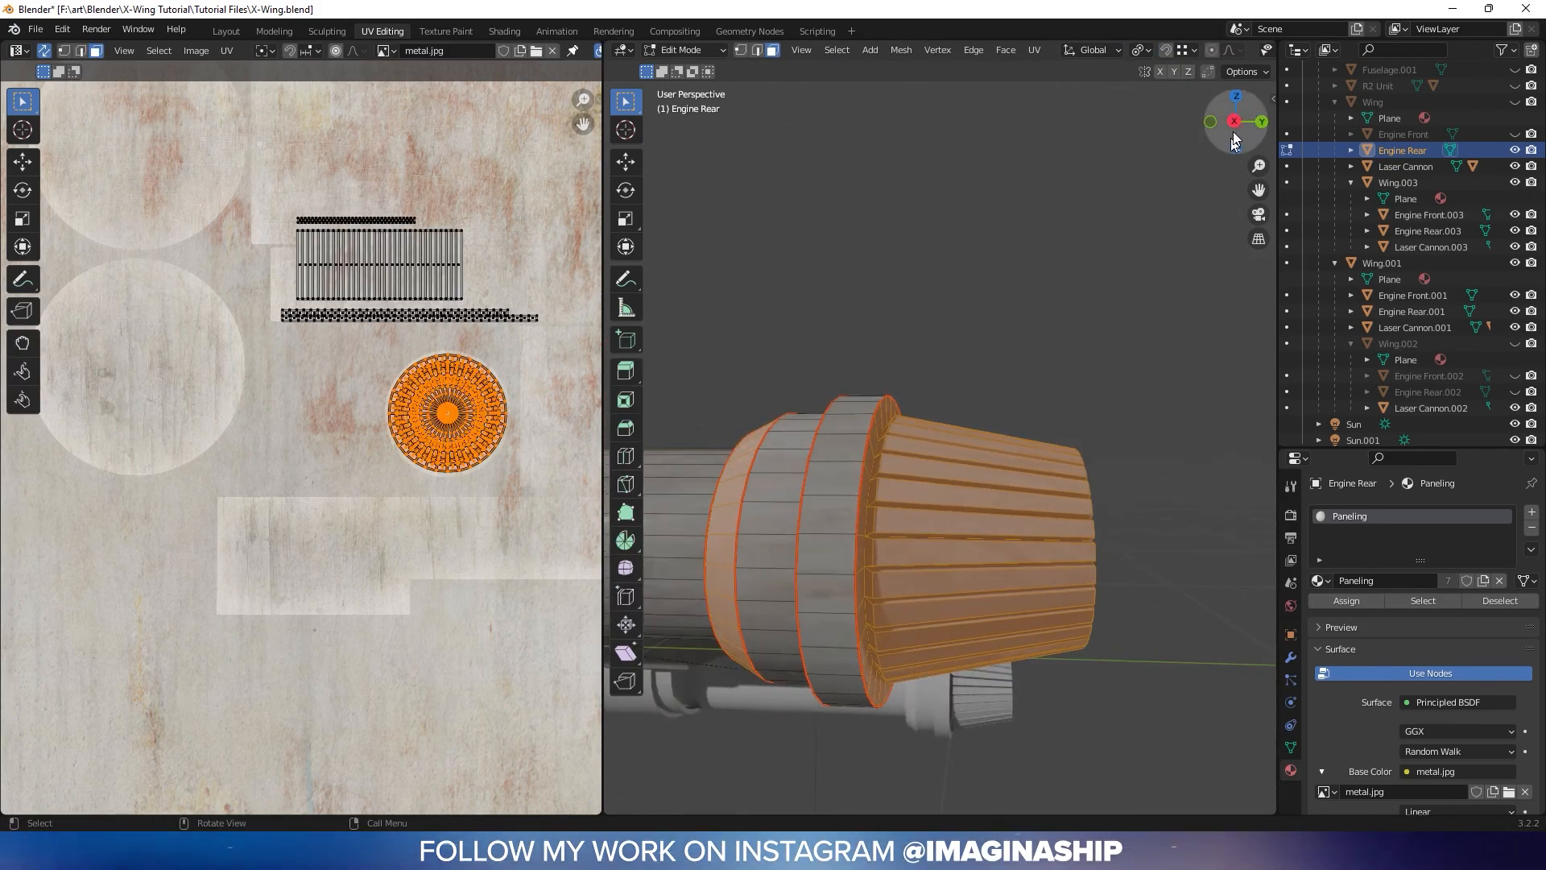
Select all of the rear nozzle's ribbed faces, including hidden ones, using X-ray in the right orthographic view
{"action": "left_click", "coordinate": [1236, 125]}
{"action": "middle_click_drag", "start_coordinate": [1052, 380], "coordinate": [954, 390], "text": "shift"}
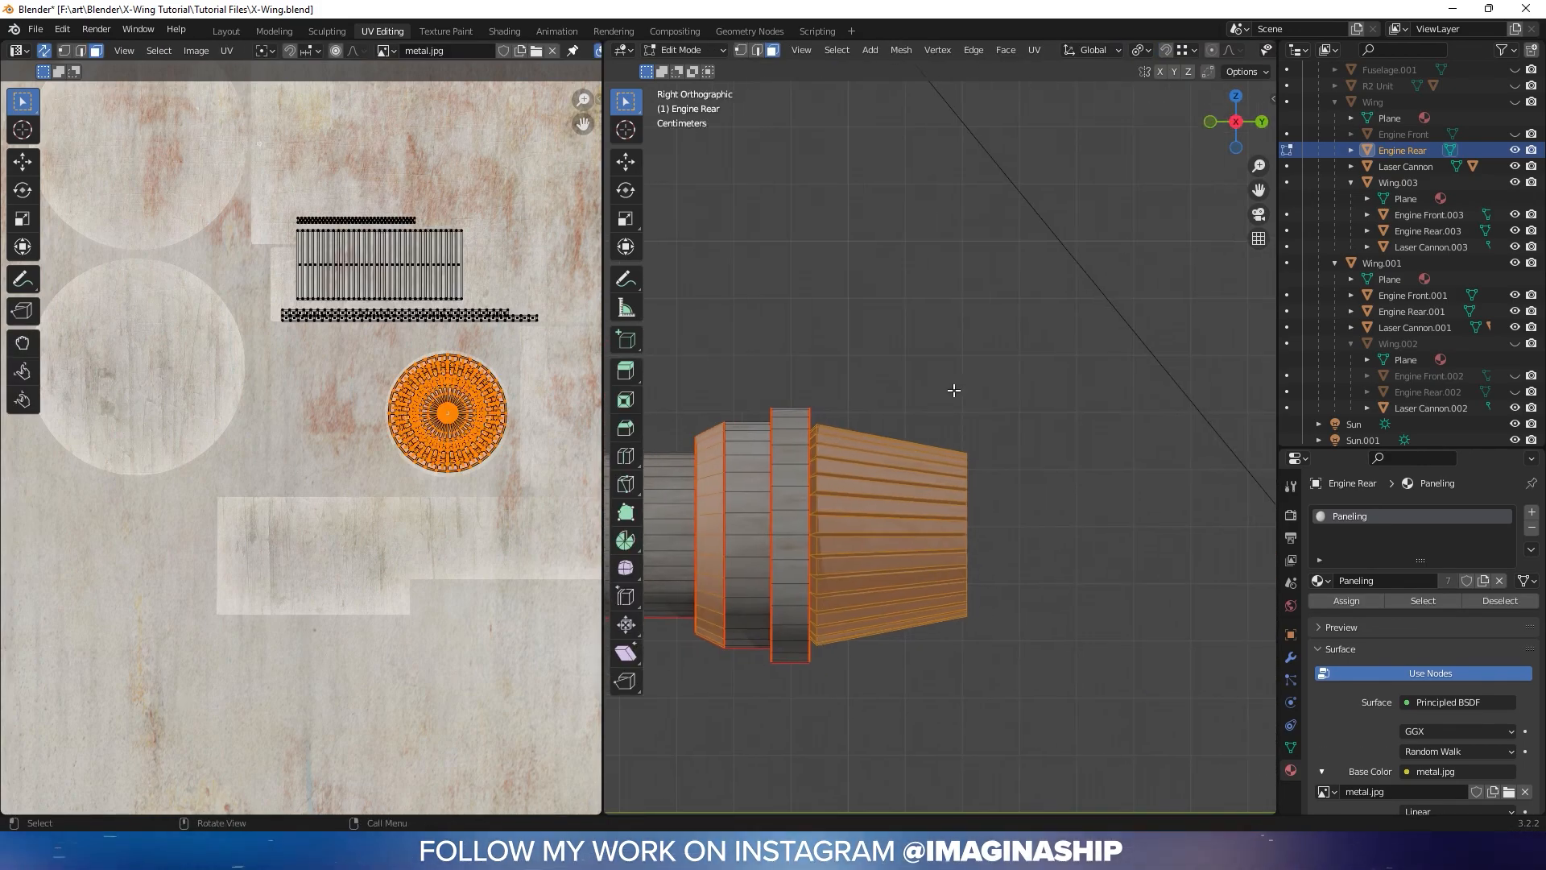
{"action": "key", "text": "alt+z"}
{"action": "scroll", "coordinate": [966, 392], "scroll_direction": "up", "scroll_amount": 3}
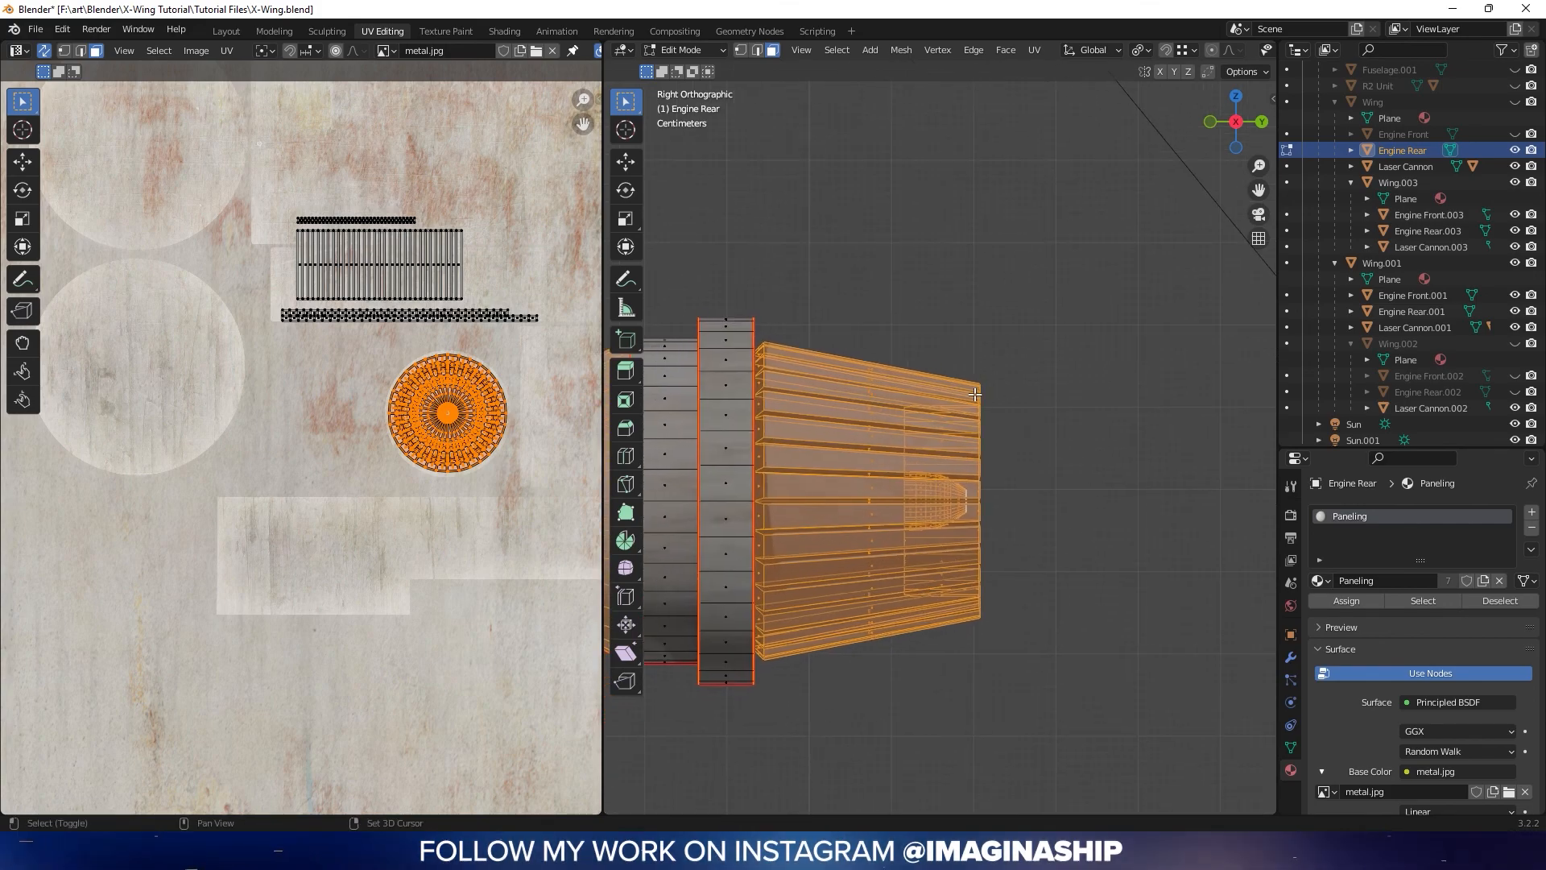
{"action": "left_click_drag", "start_coordinate": [1049, 294], "coordinate": [757, 683]}
{"action": "key", "text": "alt+z"}
{"action": "middle_click_drag", "start_coordinate": [773, 660], "coordinate": [1135, 468]}
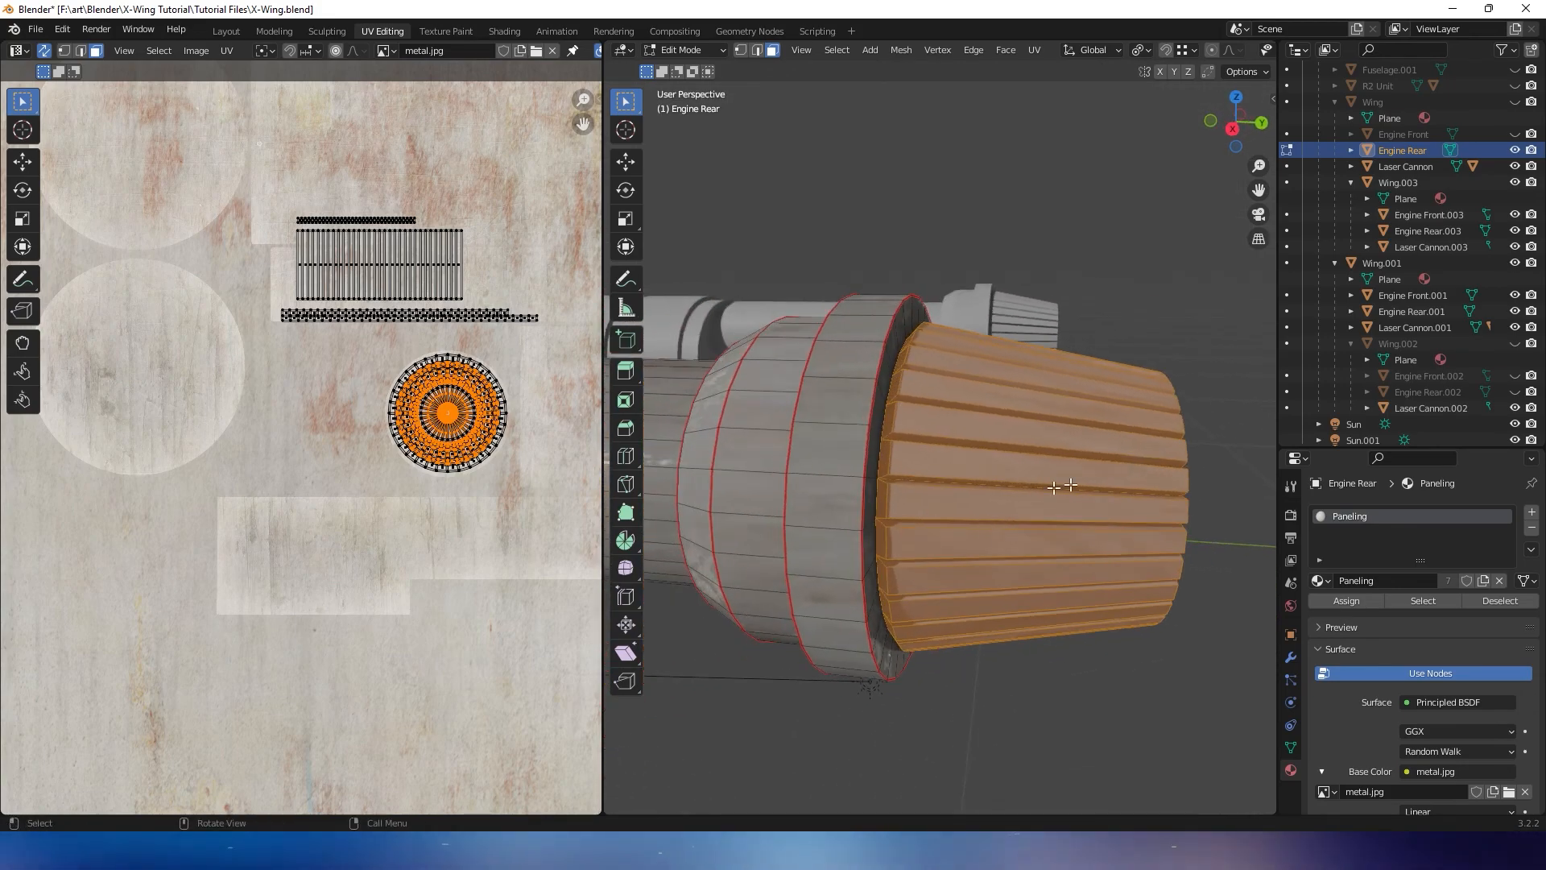
{"action": "middle_click_drag", "start_coordinate": [836, 531], "coordinate": [879, 524]}
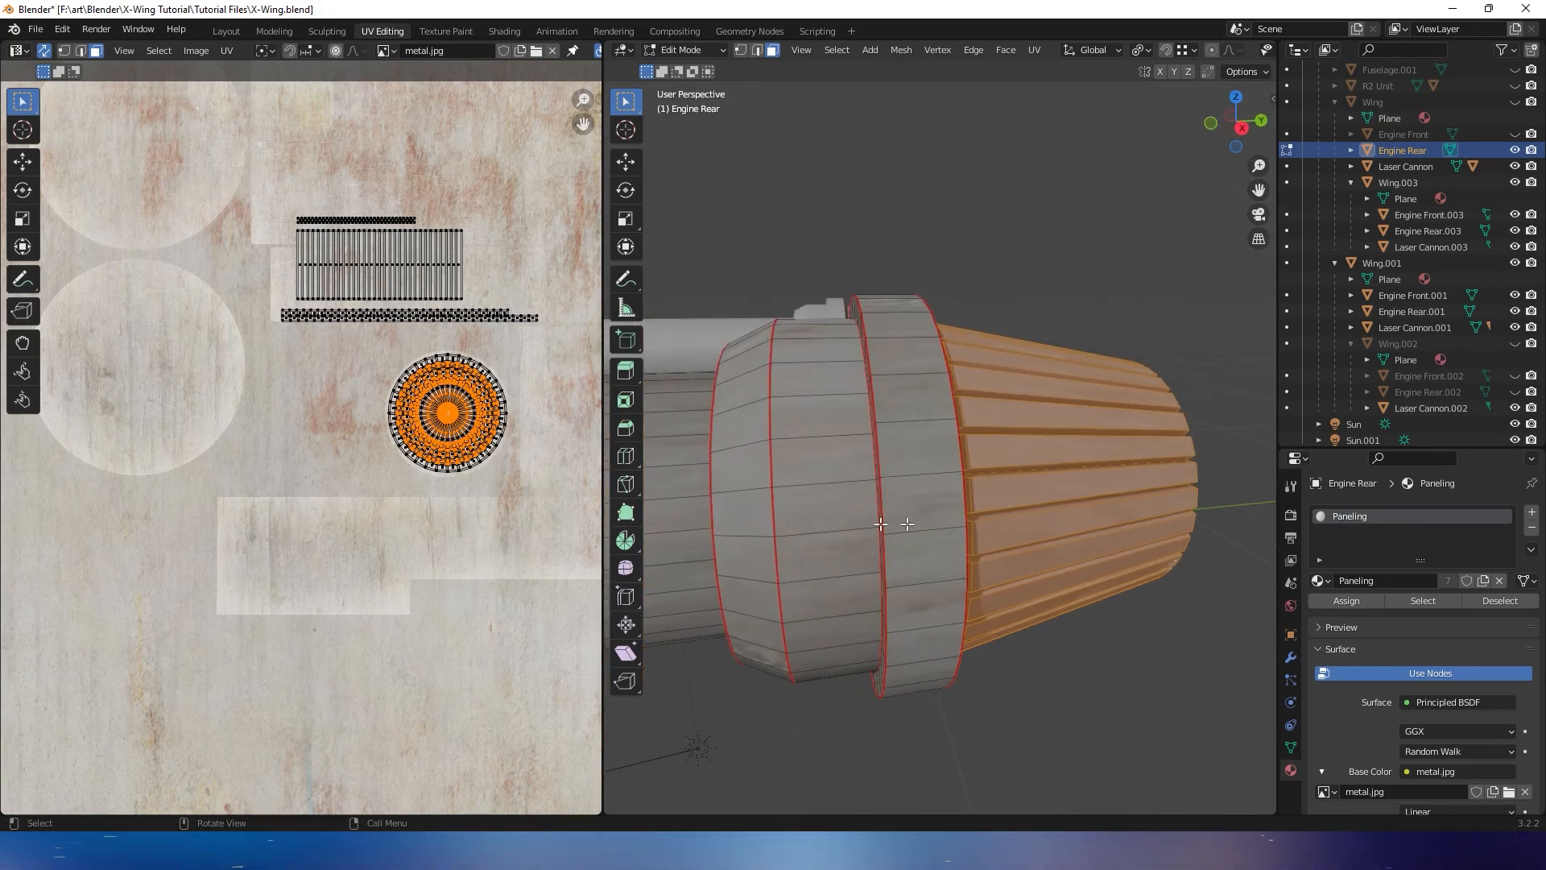
{"action": "middle_click_drag", "start_coordinate": [1006, 490], "coordinate": [1047, 418]}
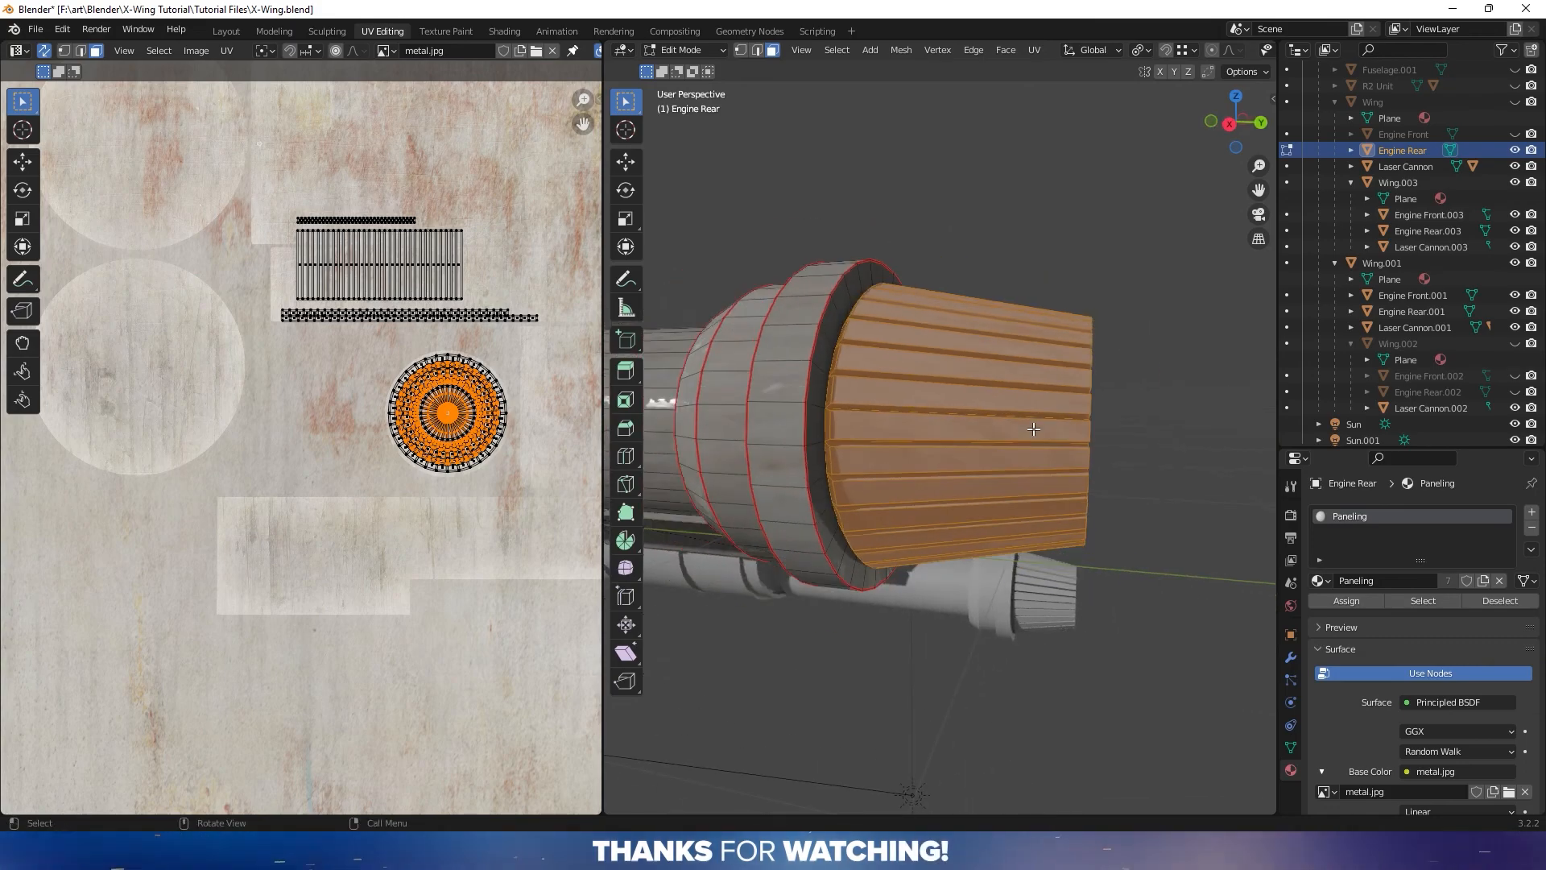
Add a new material named Metallic to Engine Rear and assign it to the selected nozzle faces
{"action": "left_click", "coordinate": [1532, 512]}
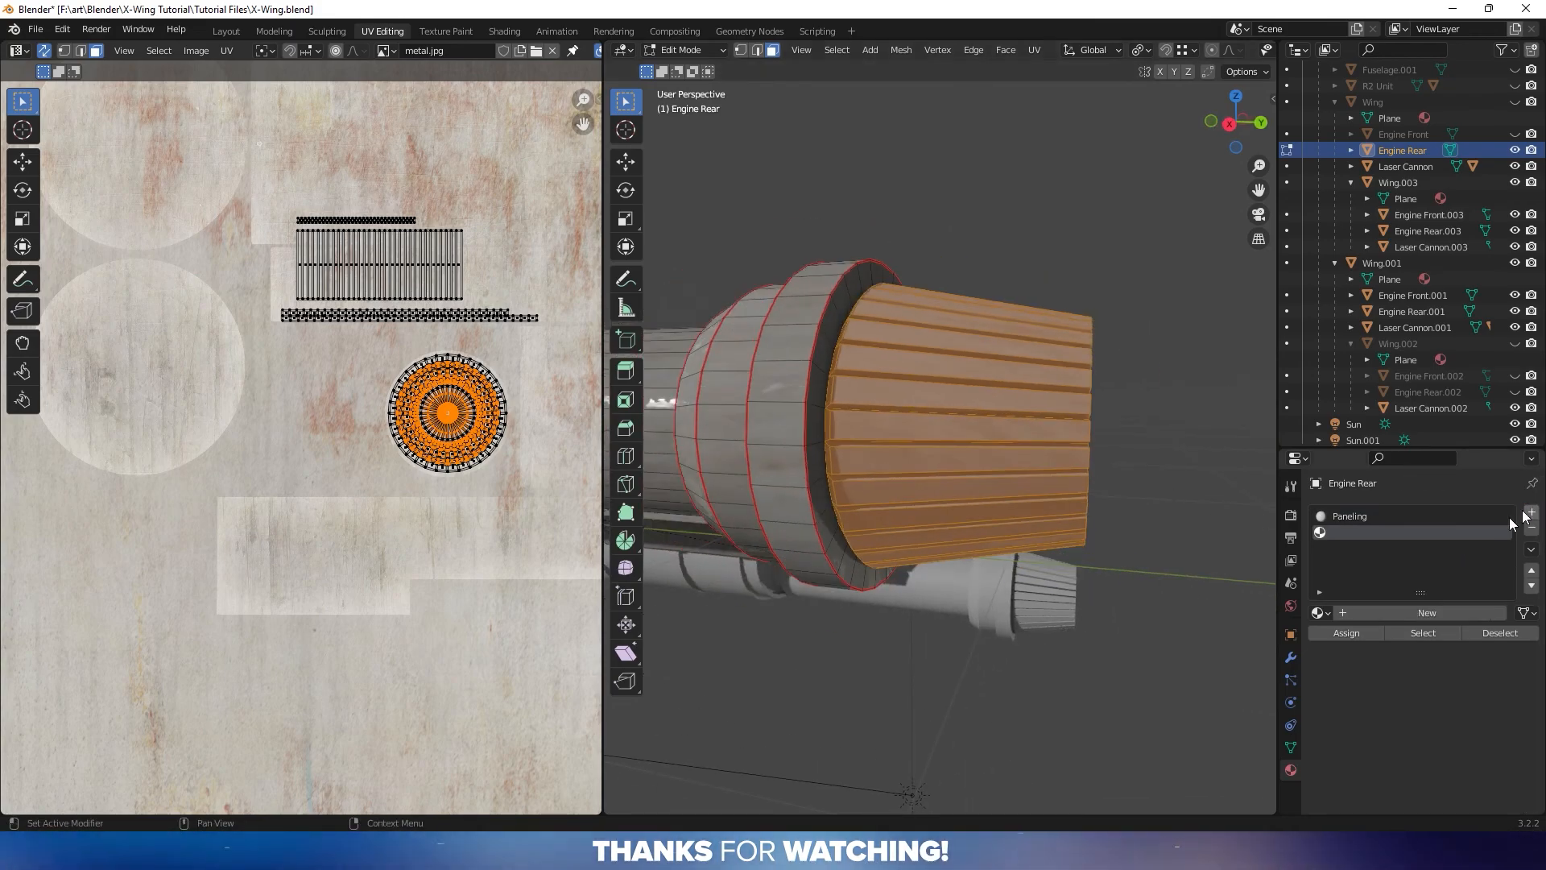
{"action": "left_click", "coordinate": [1345, 611]}
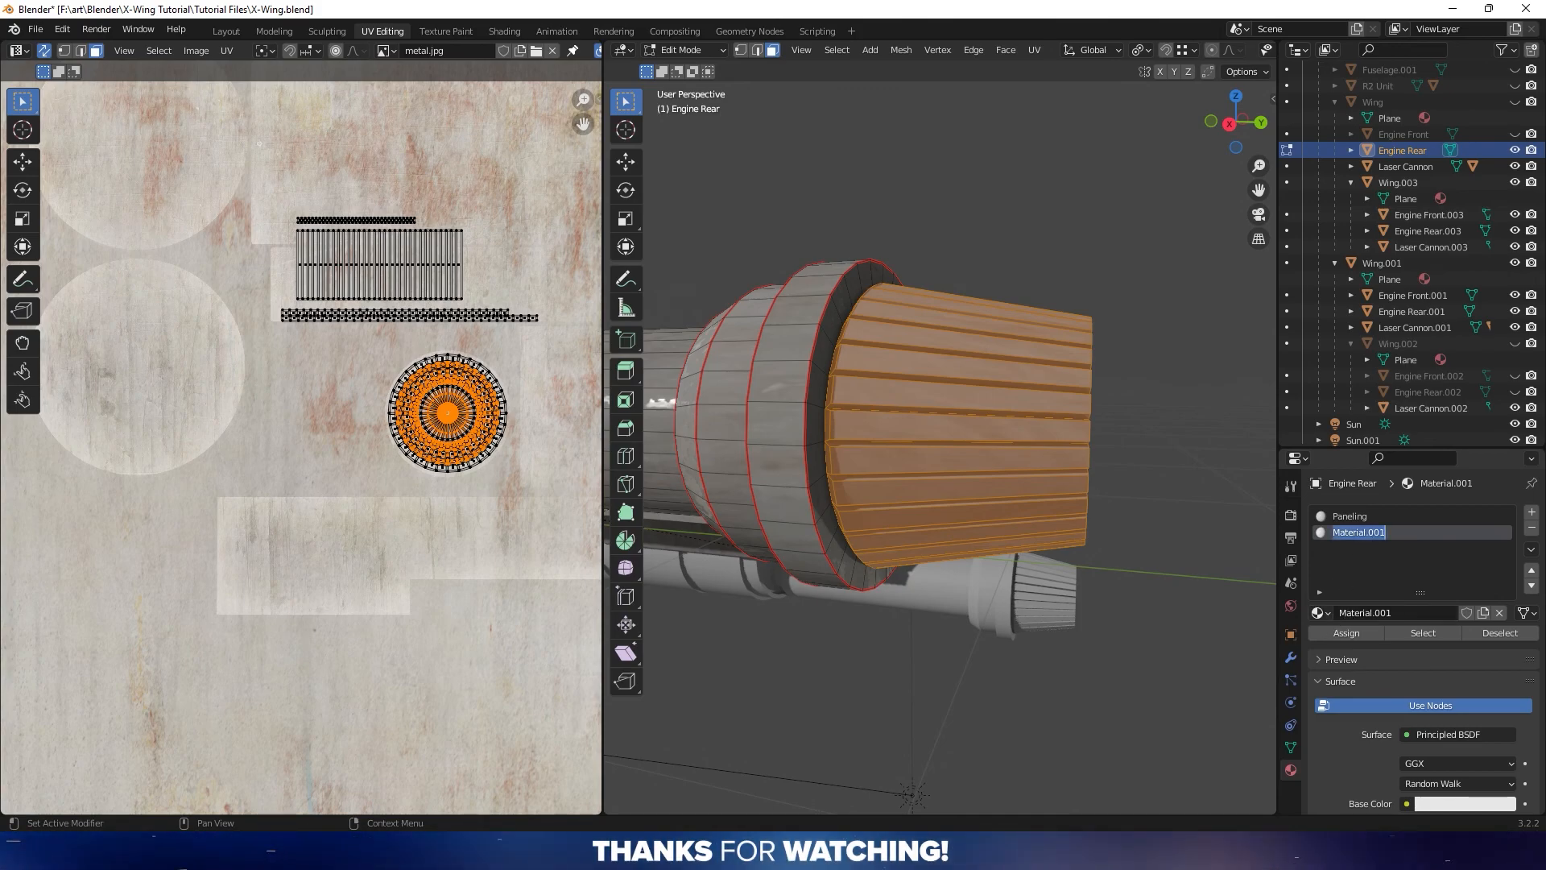
{"action": "type", "text": "Metallic"}
{"action": "key", "text": "Return"}
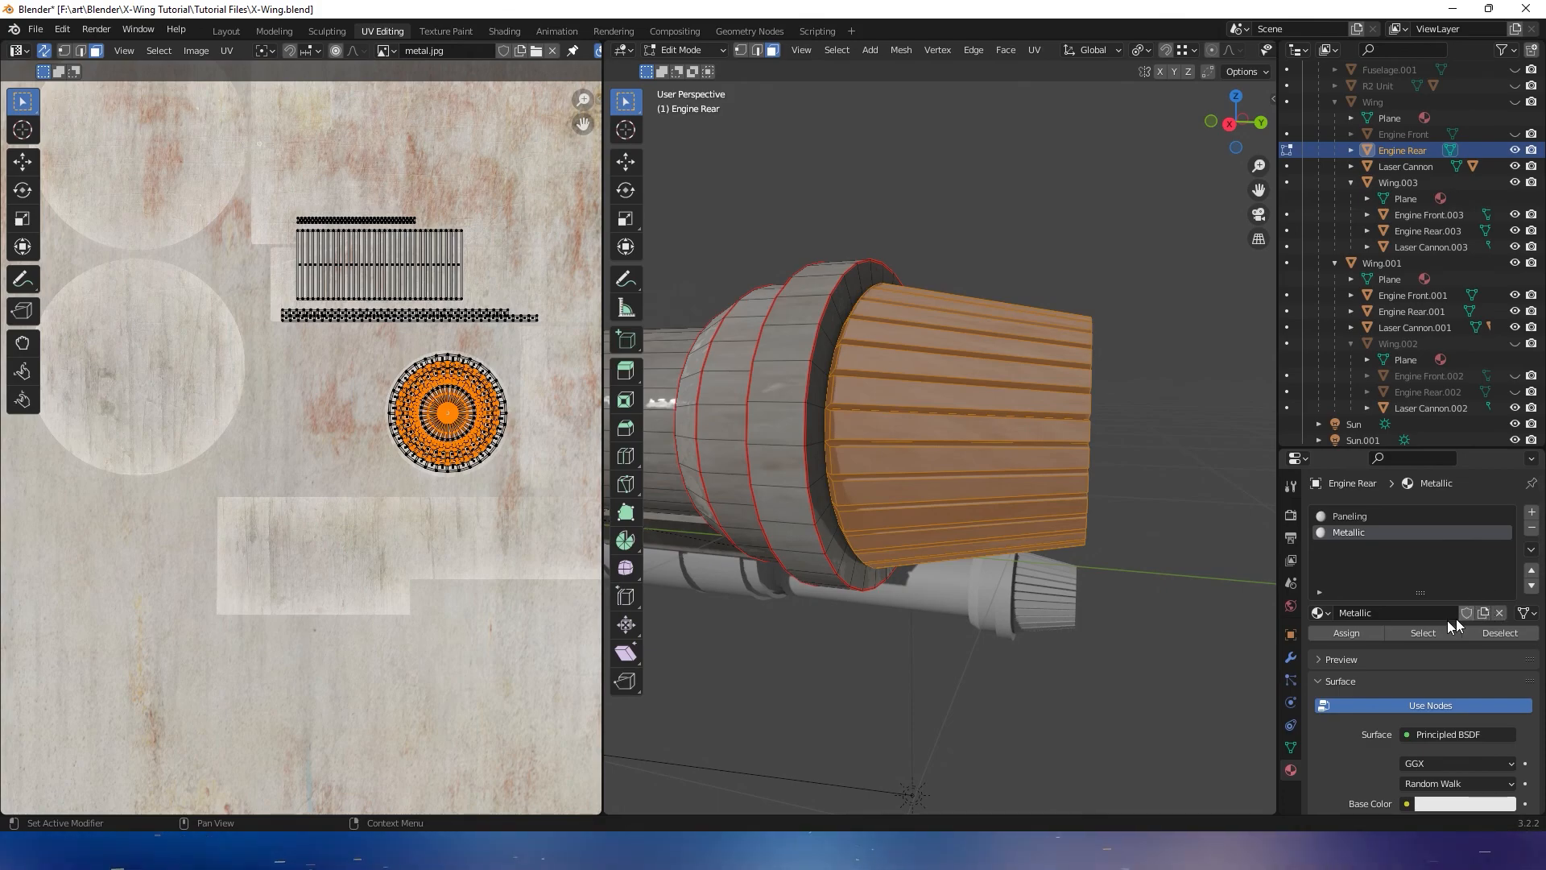
{"action": "left_click", "coordinate": [1336, 633]}
Set the Metallic material's metallic value to 0.409 and roughness to 0.272, and check the nozzle in Object Mode
{"action": "scroll", "coordinate": [1389, 680], "scroll_direction": "down", "scroll_amount": 9}
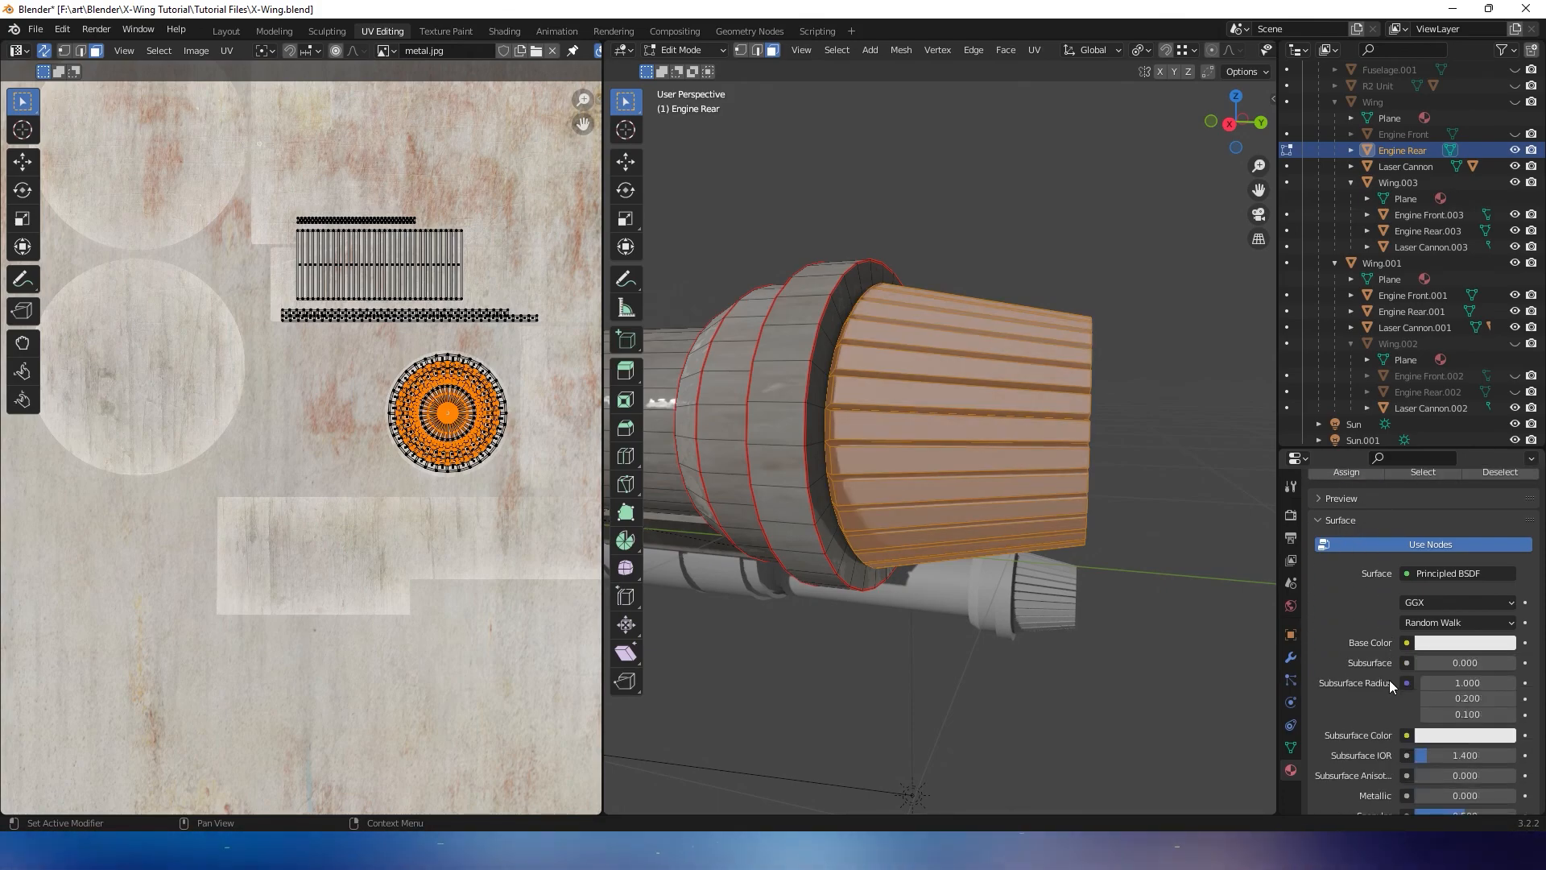
{"action": "left_click_drag", "start_coordinate": [1441, 667], "coordinate": [1476, 666]}
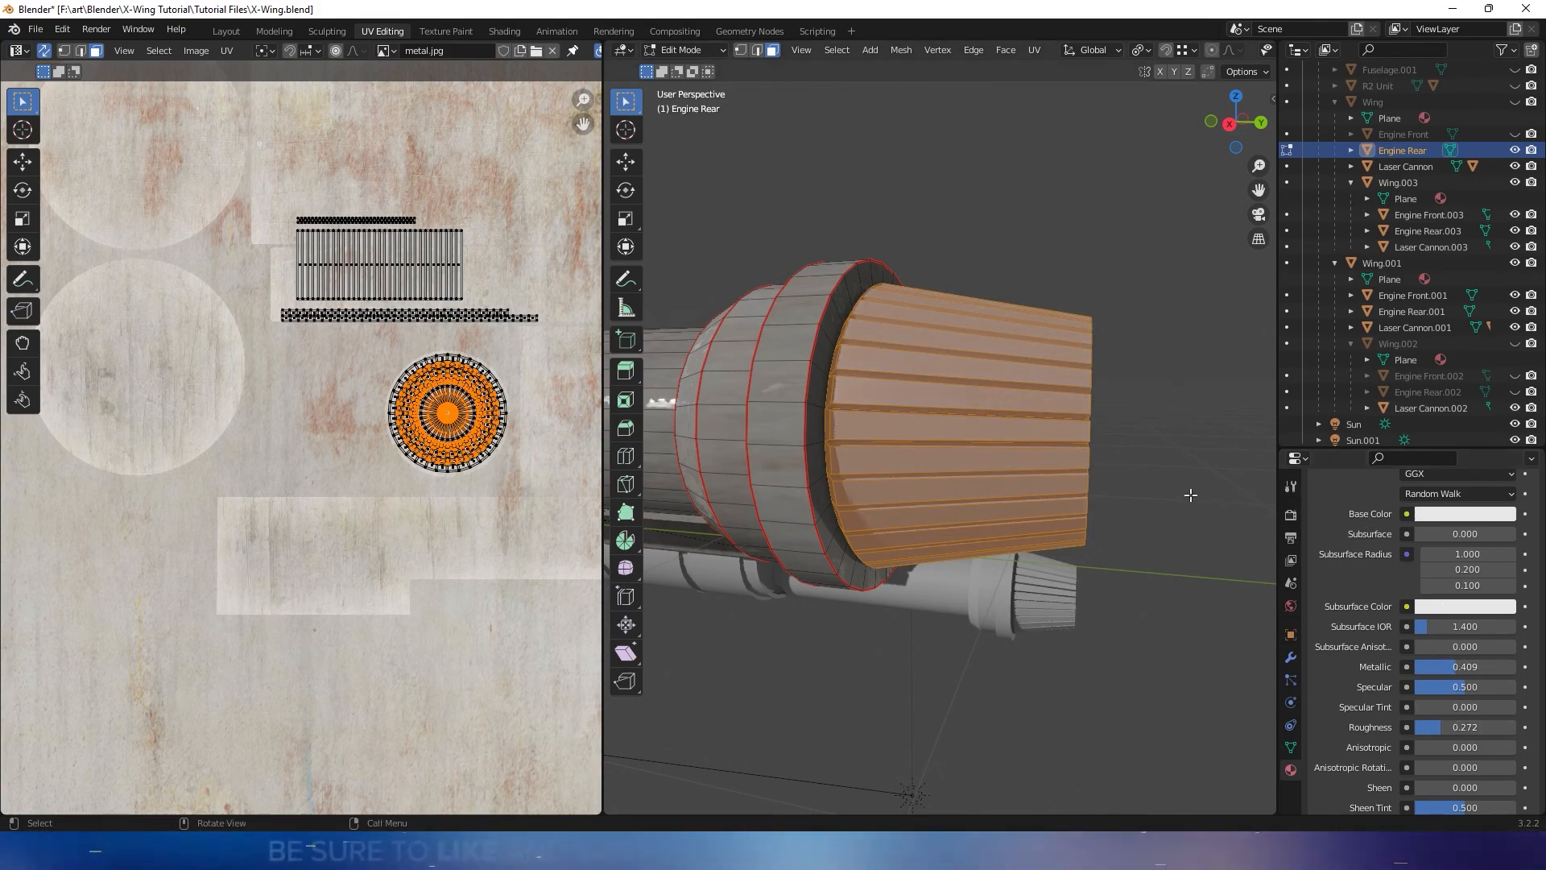
{"action": "key", "text": "Tab"}
{"action": "middle_click_drag", "start_coordinate": [1171, 496], "coordinate": [1116, 533]}
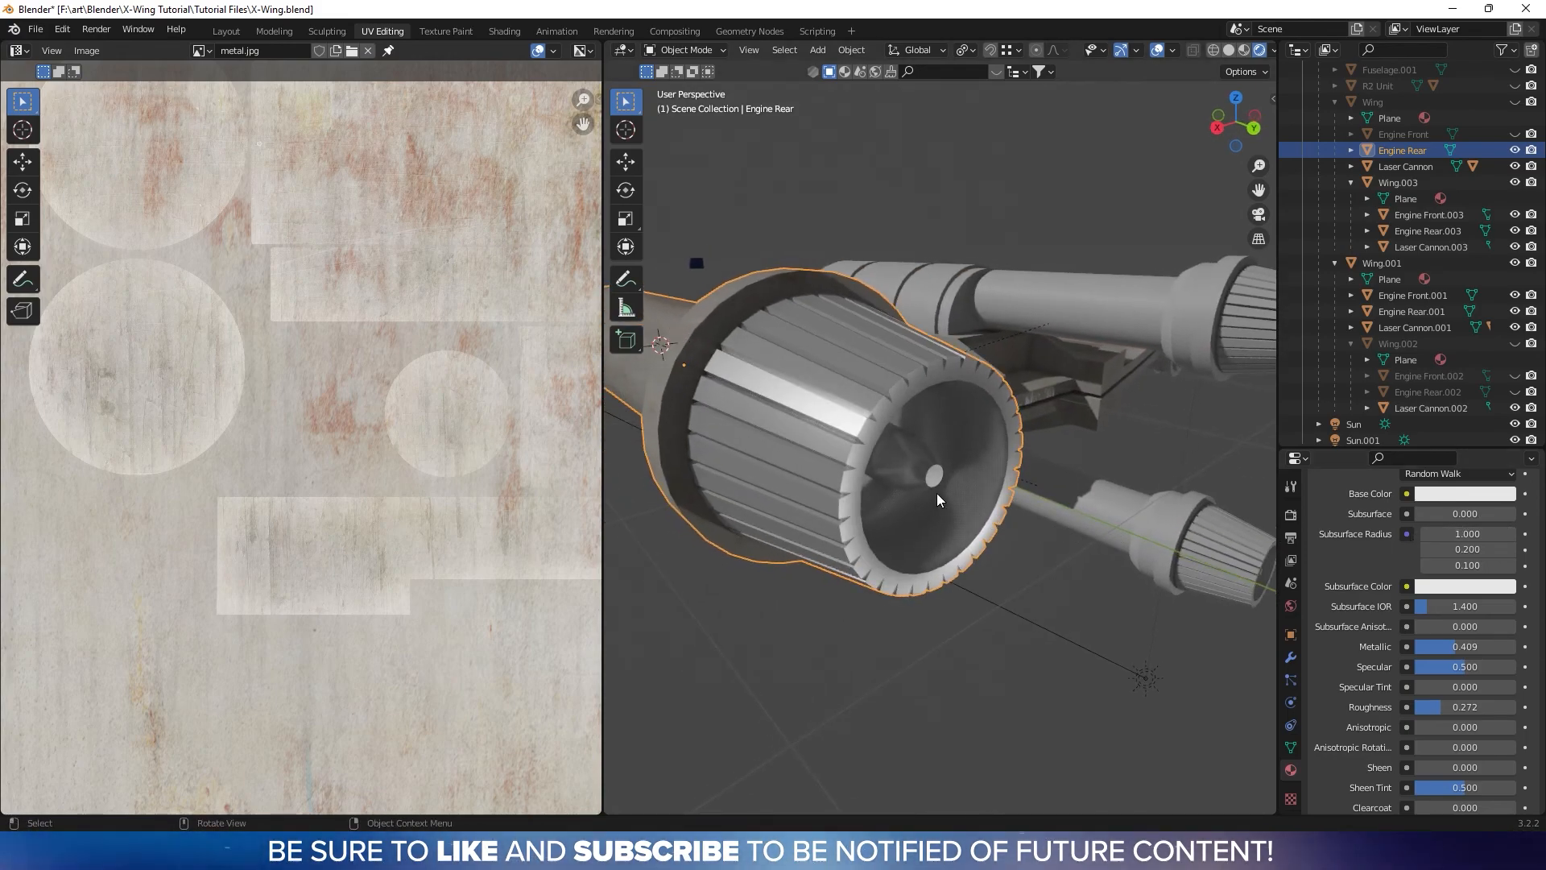
{"action": "middle_click_drag", "start_coordinate": [936, 493], "coordinate": [985, 493]}
{"action": "key", "text": "Tab"}
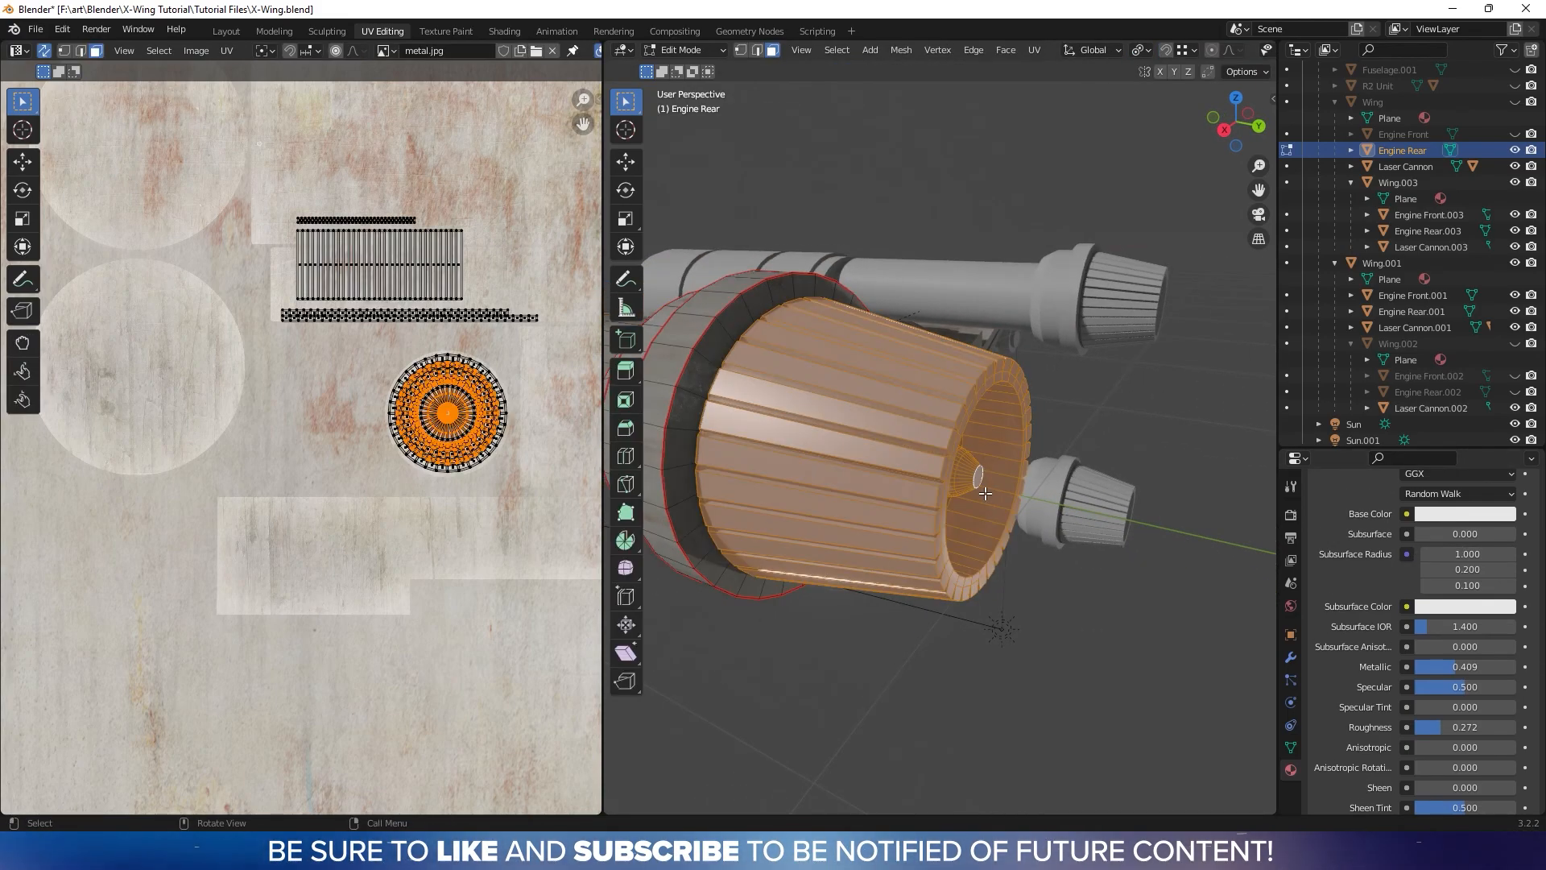
Darken the Metallic material's base color to grey, about hex A5A5A5, and inspect the nozzle in Object Mode
{"action": "left_click", "coordinate": [1085, 423]}
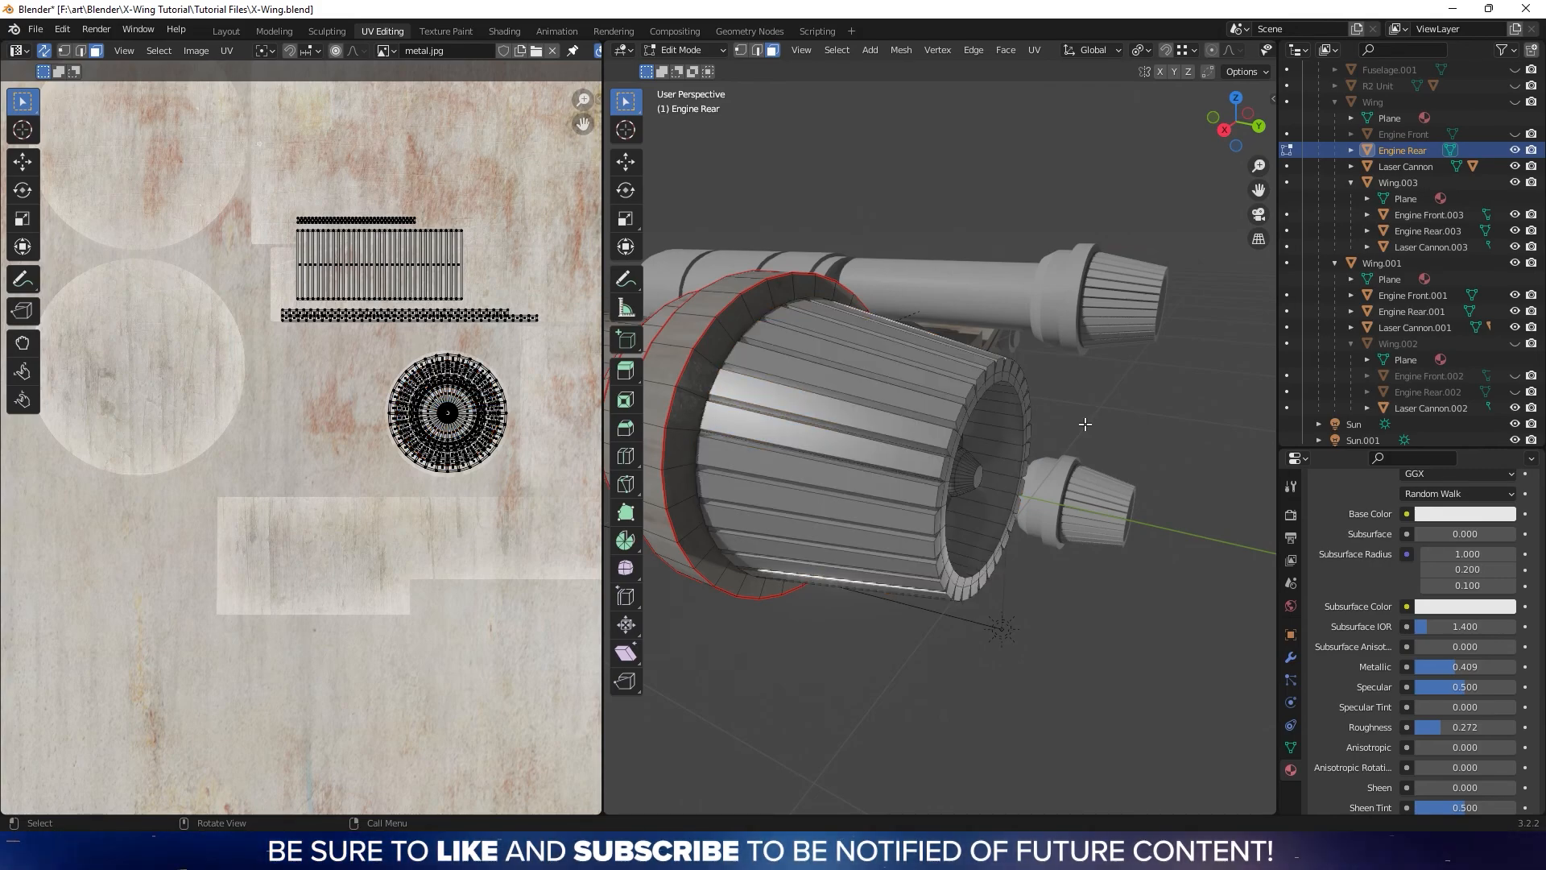
{"action": "middle_click_drag", "start_coordinate": [1168, 405], "coordinate": [1047, 469]}
{"action": "scroll", "coordinate": [1429, 532], "scroll_direction": "up", "scroll_amount": 4}
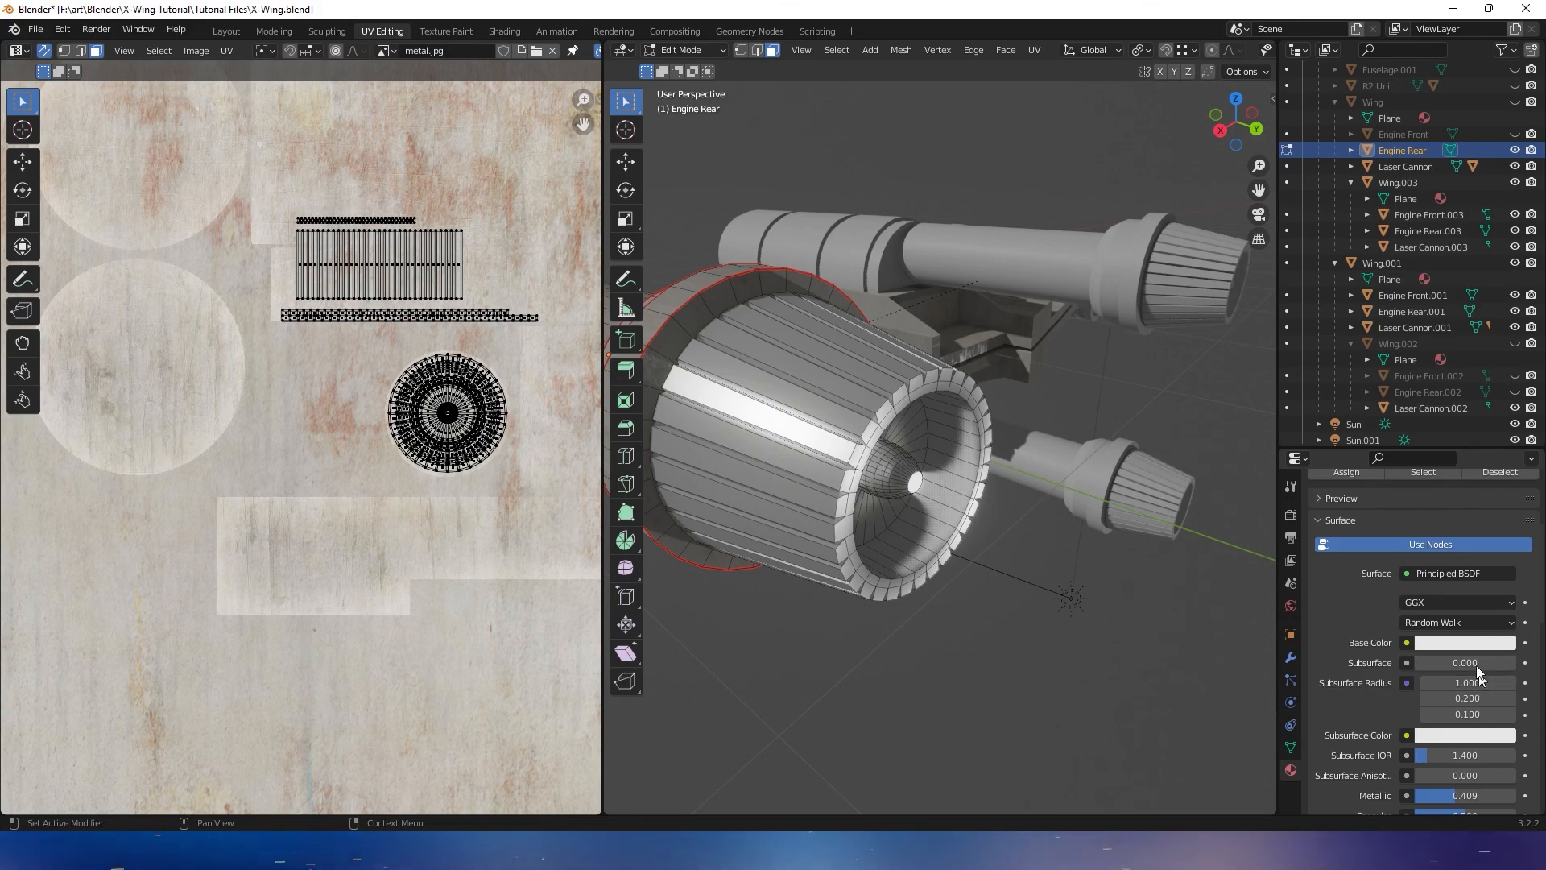
{"action": "left_click", "coordinate": [1475, 642]}
{"action": "left_click_drag", "start_coordinate": [1506, 443], "coordinate": [1503, 440]}
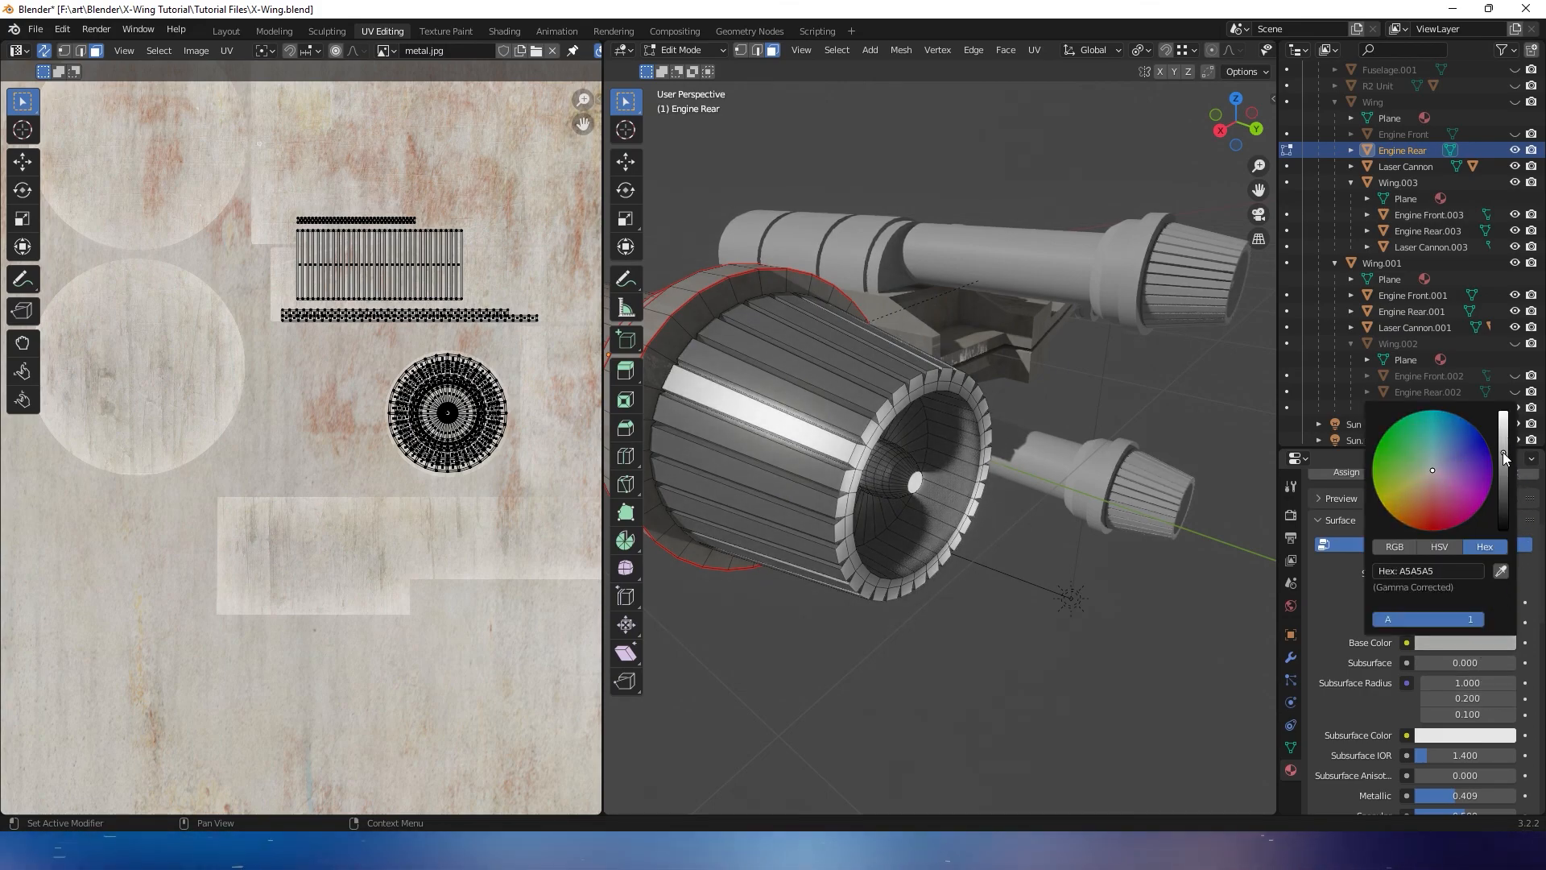
{"action": "key", "text": "Tab"}
{"action": "key", "text": "Tab"}
{"action": "key", "text": "Tab"}
{"action": "middle_click_drag", "start_coordinate": [1066, 472], "coordinate": [1180, 528]}
{"action": "key", "text": "Tab"}
Select the ring of wedge-shaped faces inside the nozzle around its central cone
{"action": "left_click", "coordinate": [967, 393], "text": "alt"}
{"action": "middle_click_drag", "start_coordinate": [1026, 440], "coordinate": [943, 418]}
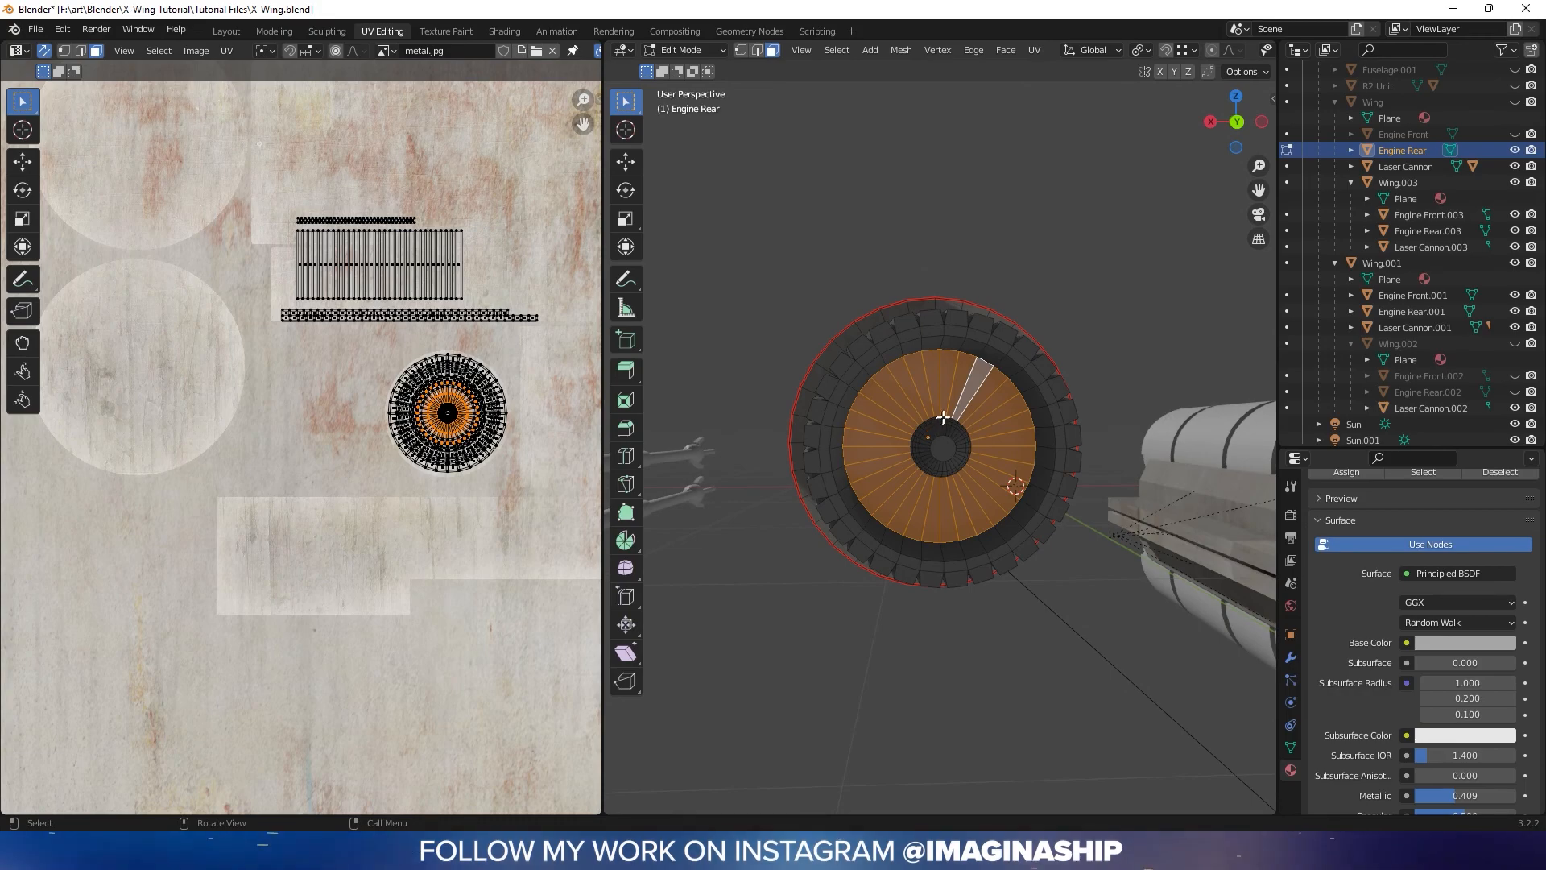
{"action": "left_click", "coordinate": [995, 405]}
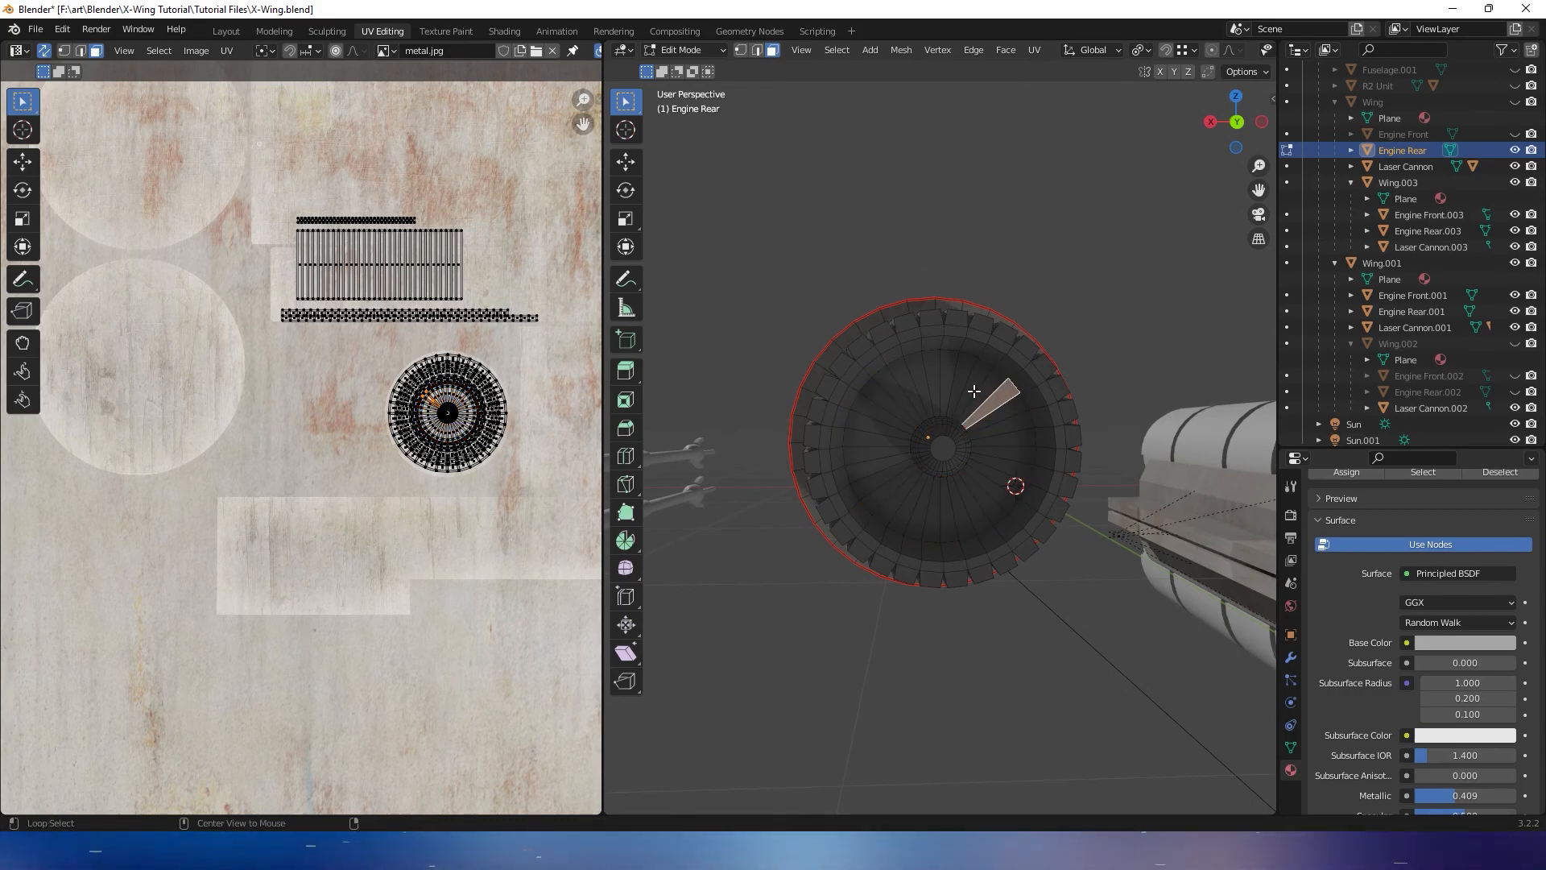
{"action": "left_click", "coordinate": [974, 392], "text": "alt"}
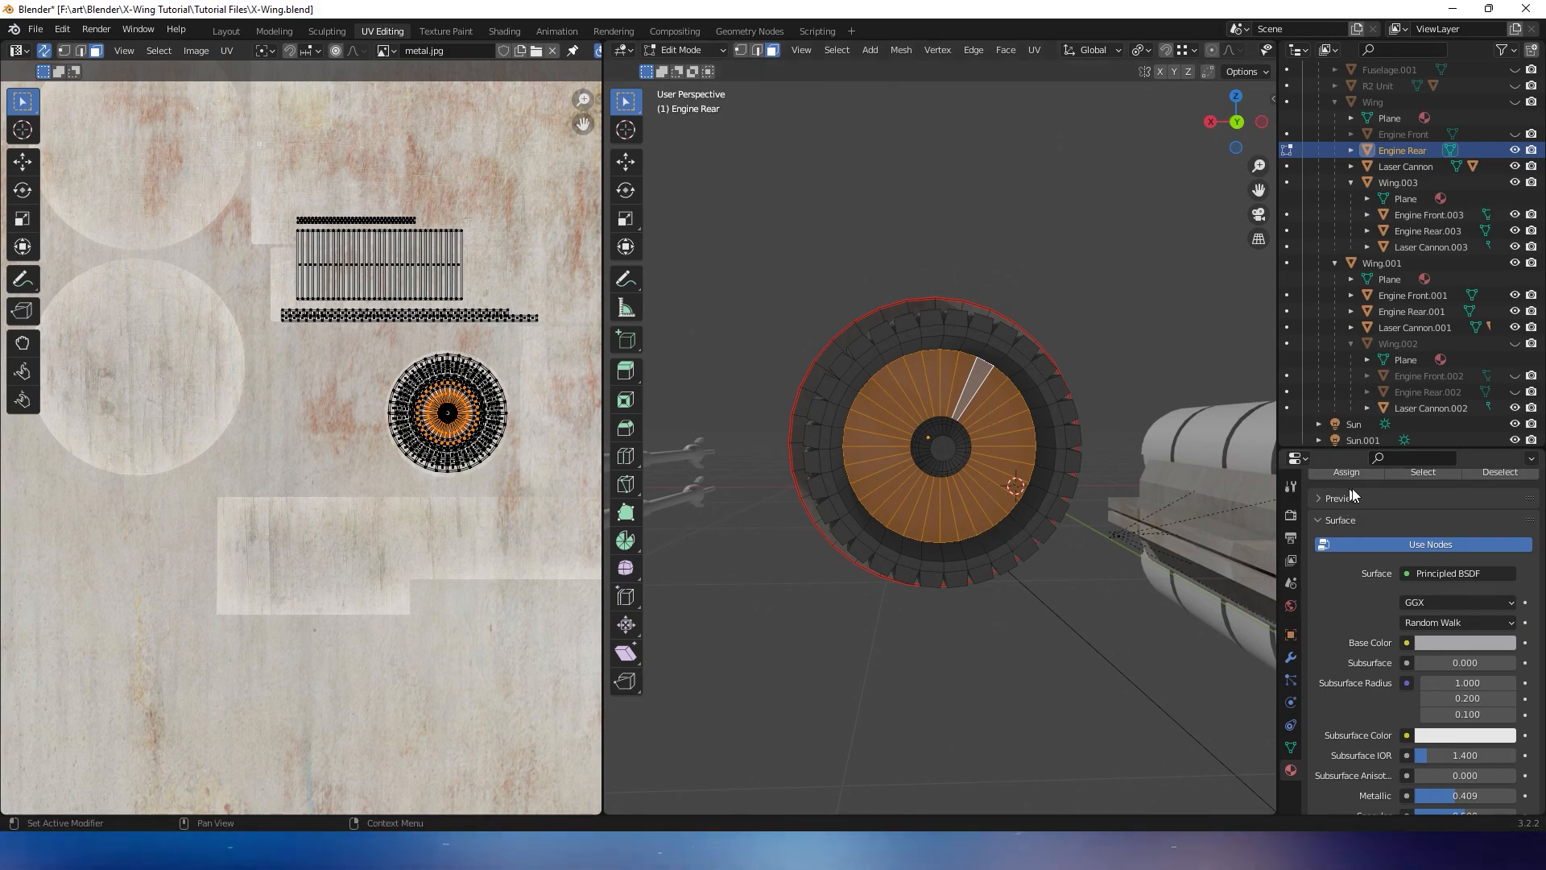
Add a third material named Engine Glow and assign it to the selected inner ring of faces
{"action": "scroll", "coordinate": [1361, 507], "scroll_direction": "up", "scroll_amount": 5}
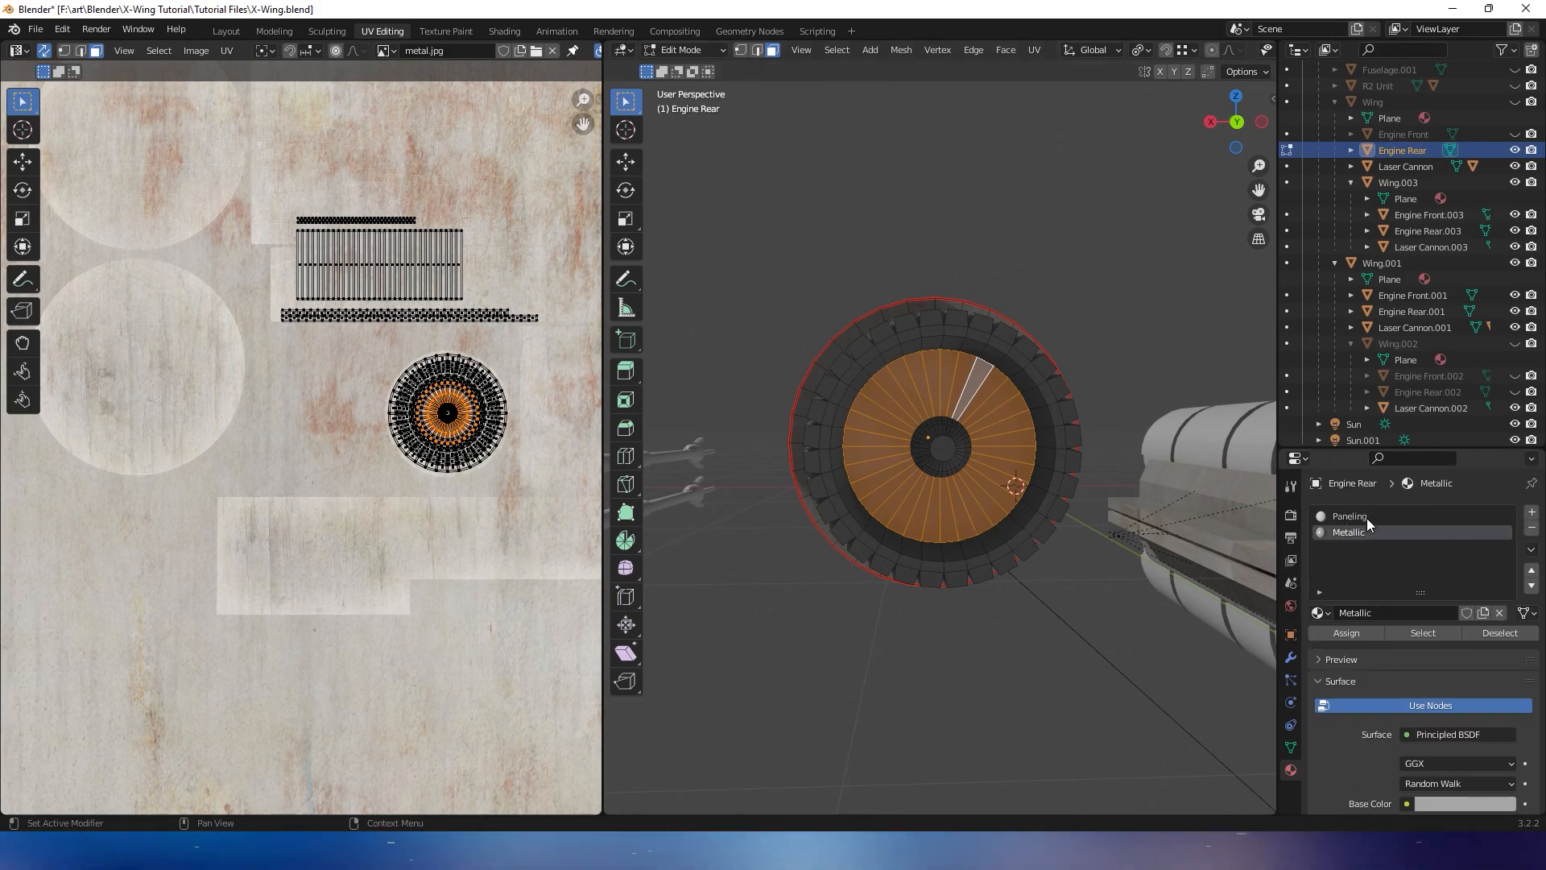
{"action": "left_click", "coordinate": [1533, 516]}
{"action": "left_click", "coordinate": [1340, 614]}
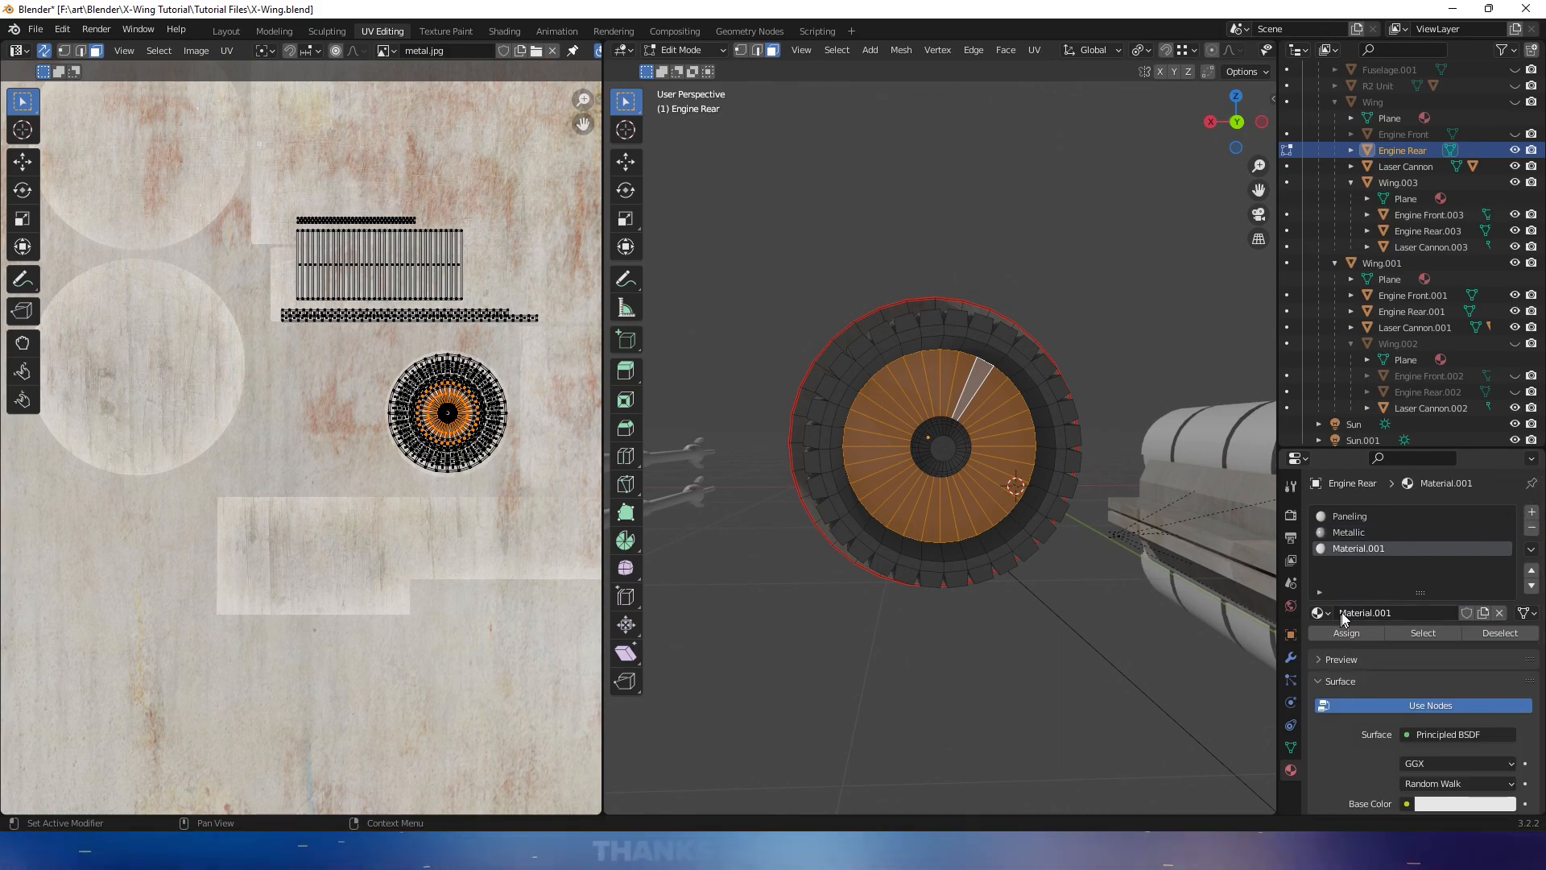
{"action": "double_click", "coordinate": [1361, 549]}
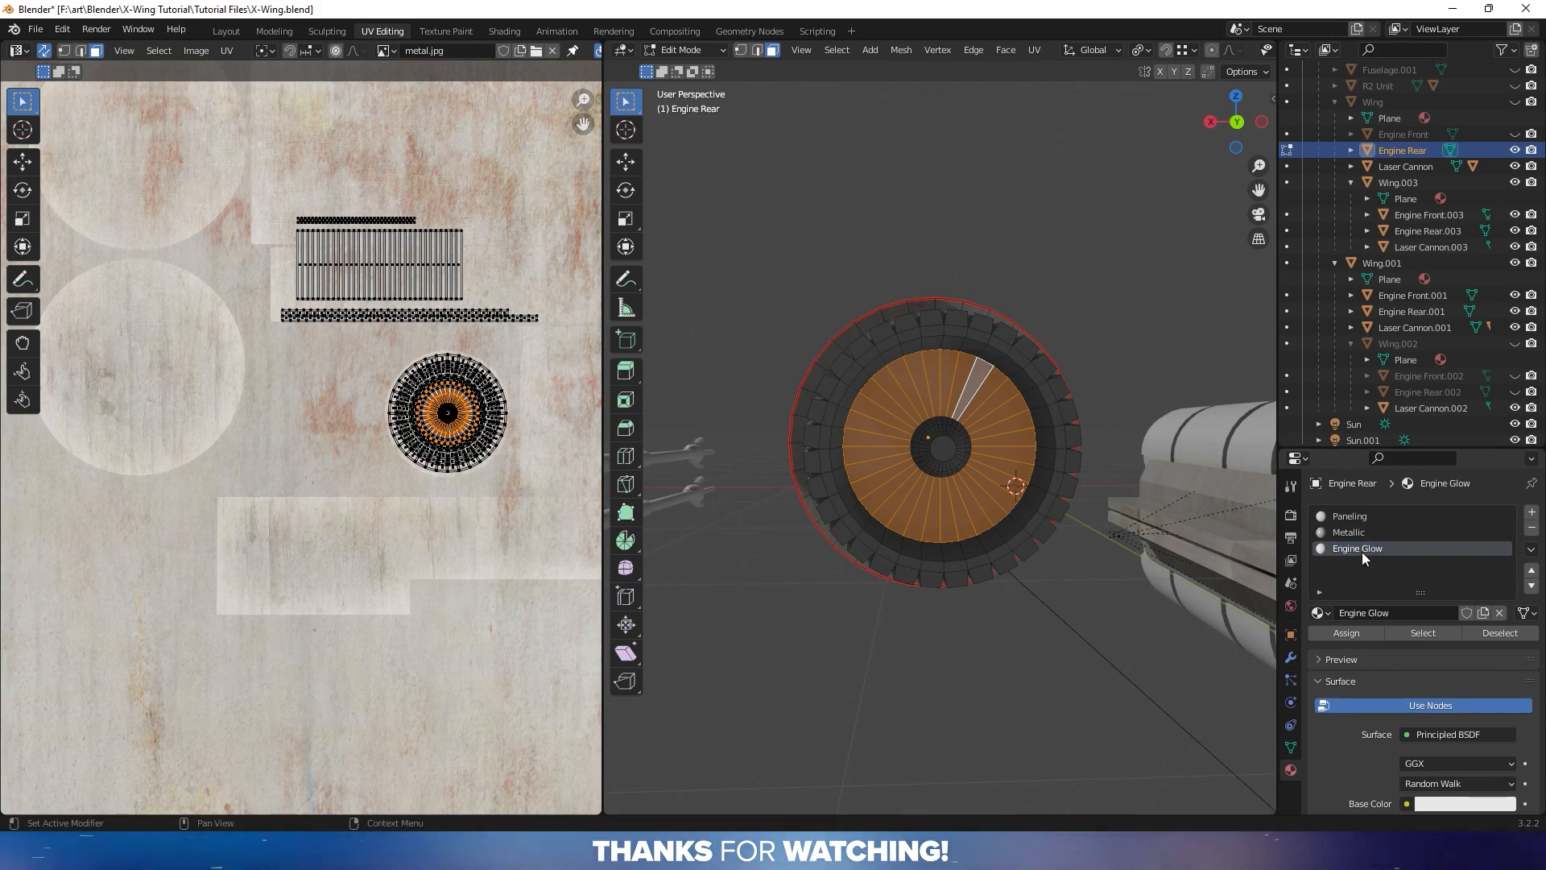
{"action": "left_click", "coordinate": [1356, 634]}
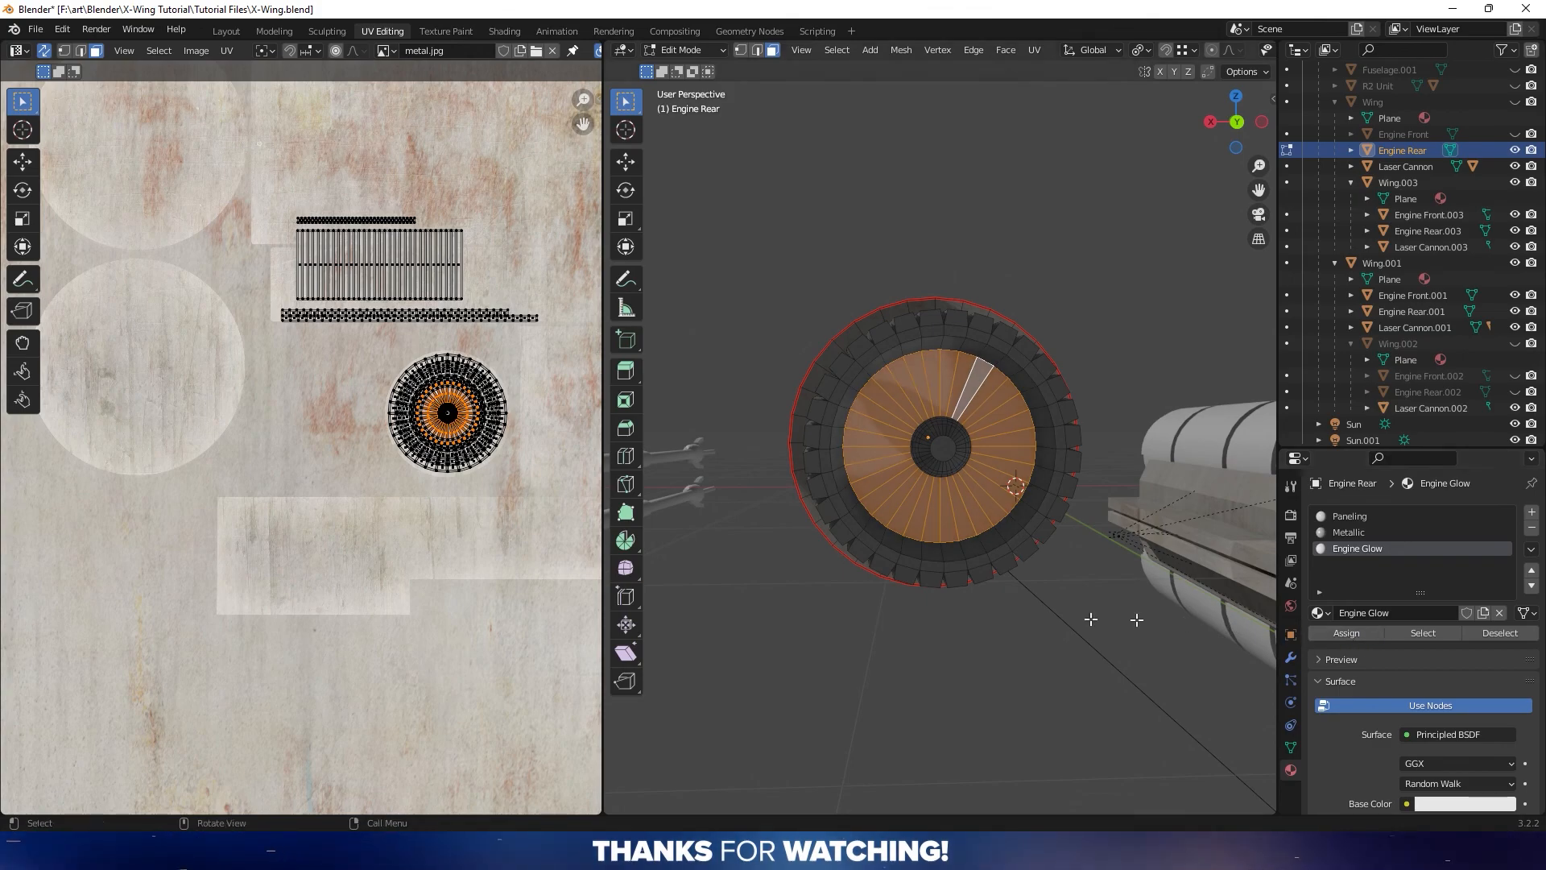
{"action": "key", "text": "Tab"}
{"action": "key", "text": "Tab"}
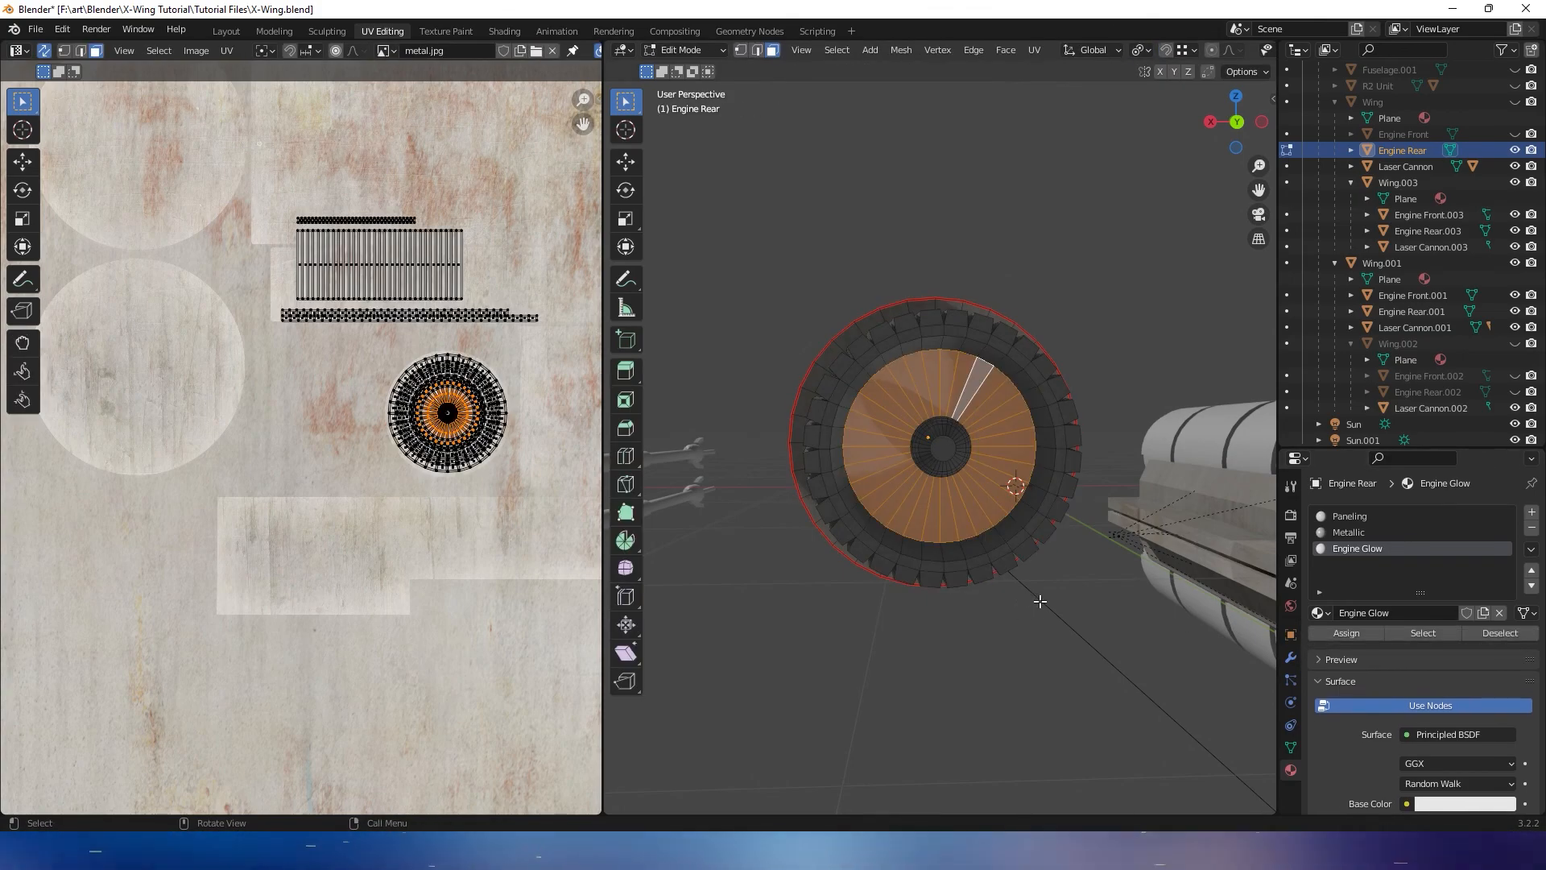
Switch Engine Glow's surface shader to Emission and tint its color light red, hex FF7073
{"action": "left_click", "coordinate": [1039, 602]}
{"action": "mouse_move", "coordinate": [1039, 602]}
{"action": "middle_mouse_down"}
{"action": "mouse_move", "coordinate": [987, 609]}
{"action": "mouse_move", "coordinate": [1016, 624]}
{"action": "middle_mouse_up"}
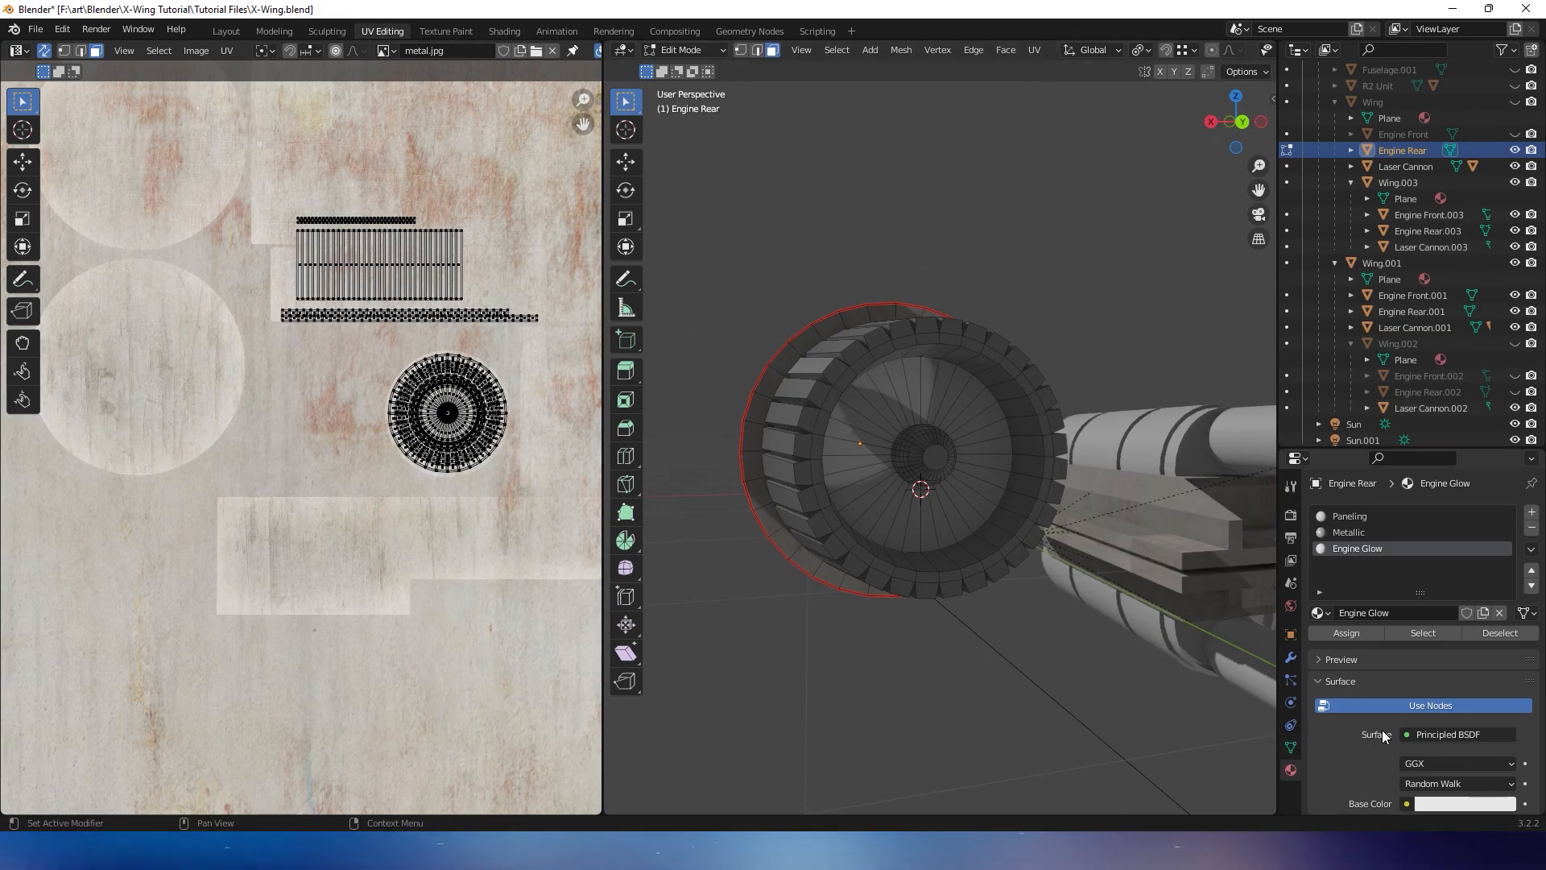
{"action": "scroll", "coordinate": [1384, 735], "scroll_direction": "down", "scroll_amount": 4}
{"action": "left_click", "coordinate": [1436, 605]}
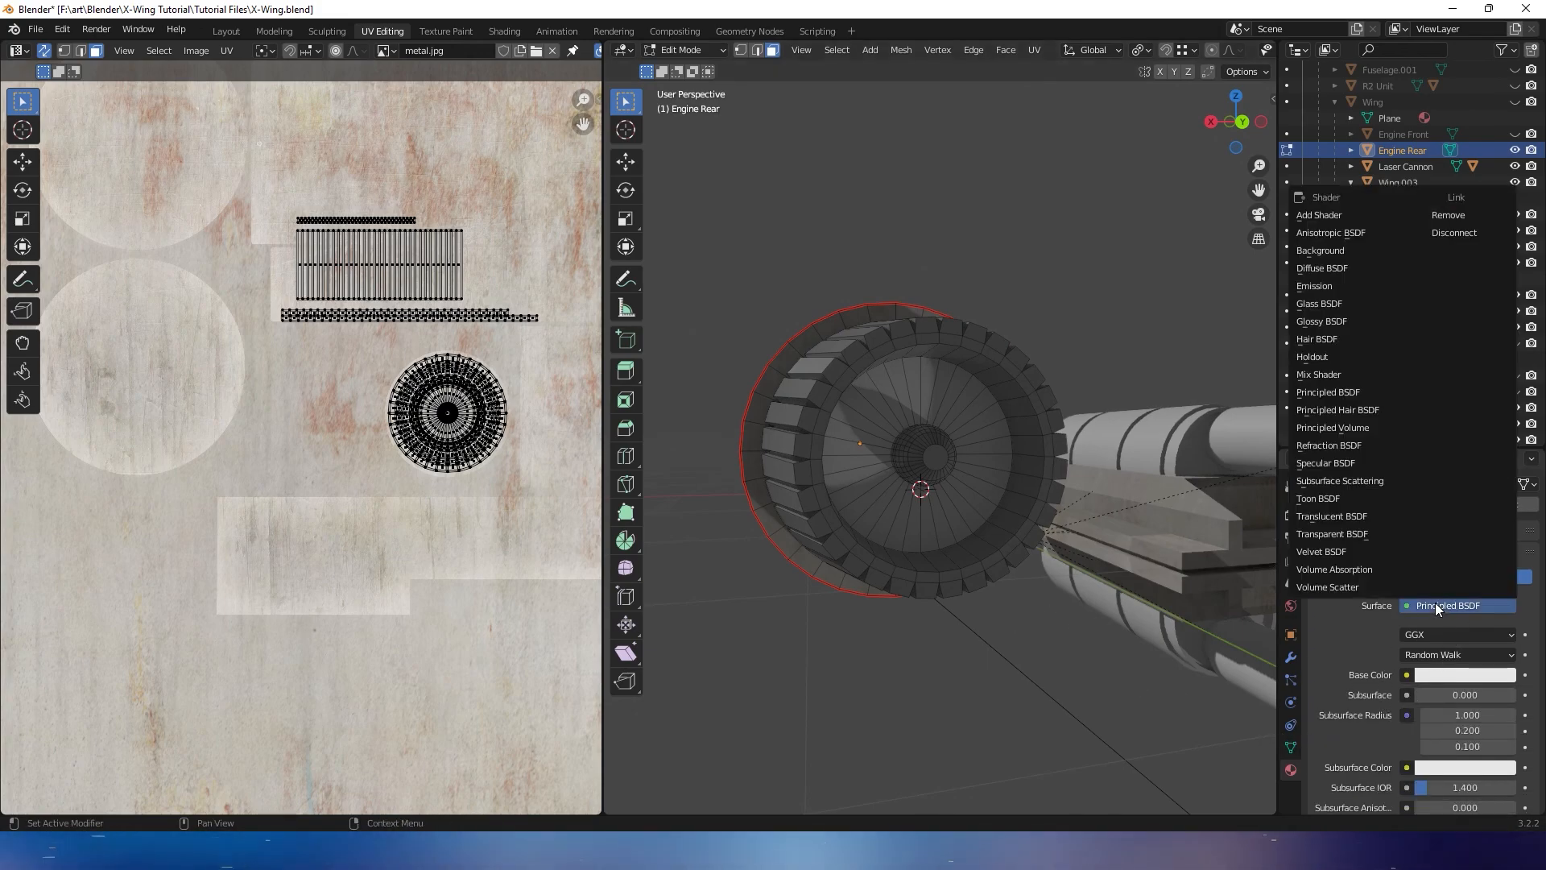
{"action": "left_click", "coordinate": [1331, 287]}
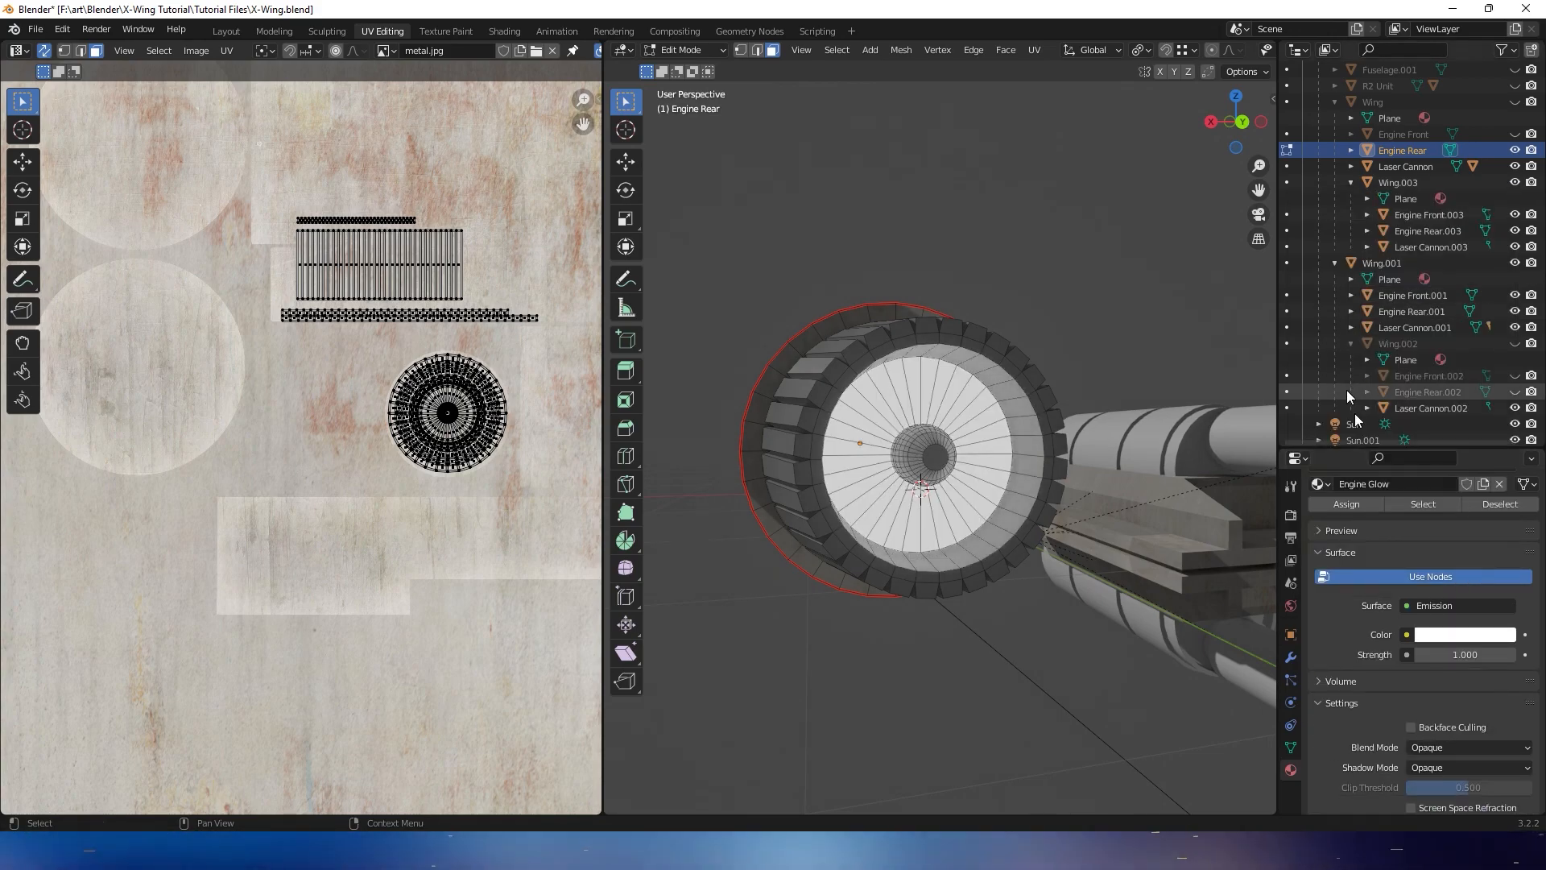
{"action": "left_click", "coordinate": [1455, 635]}
{"action": "left_click", "coordinate": [1434, 472]}
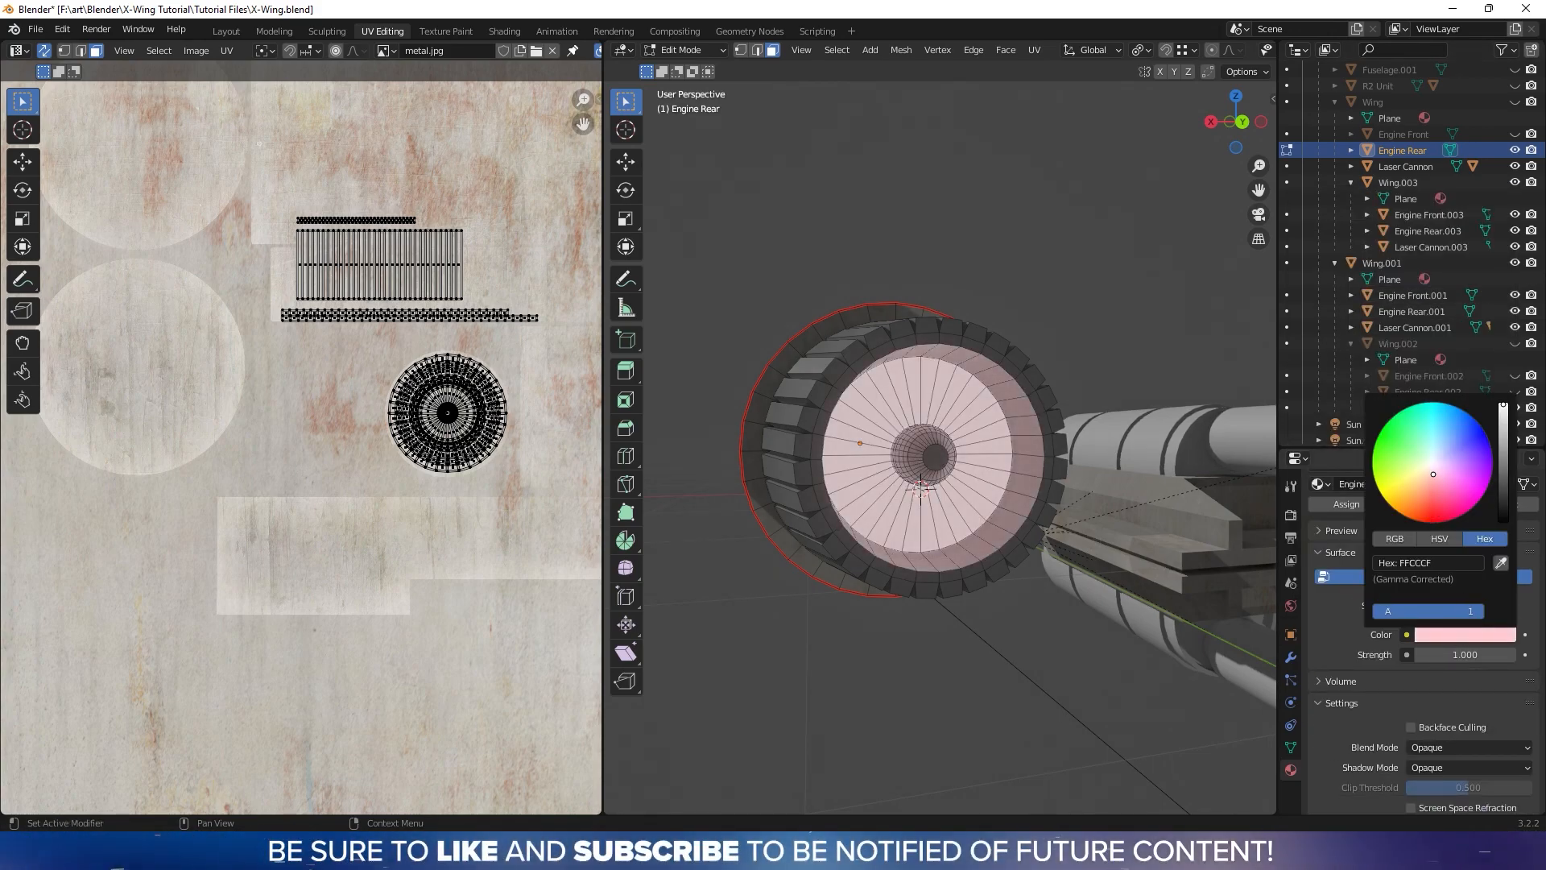
{"action": "left_click_drag", "start_coordinate": [1434, 474], "coordinate": [1437, 493]}
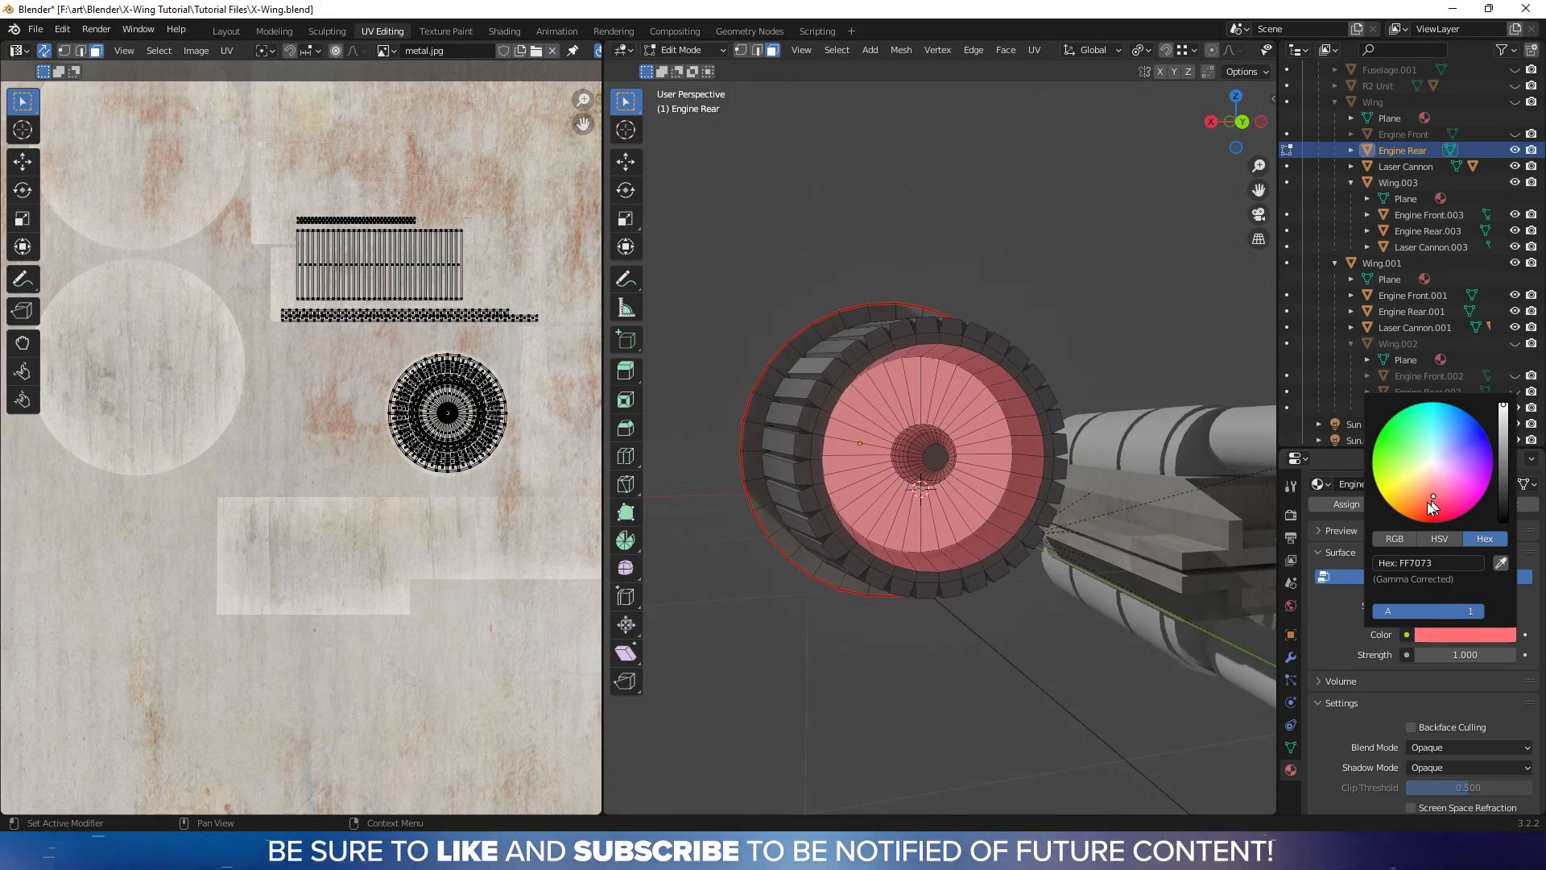
{"action": "key", "text": "Tab"}
{"action": "middle_click_drag", "start_coordinate": [1103, 511], "coordinate": [1007, 514]}
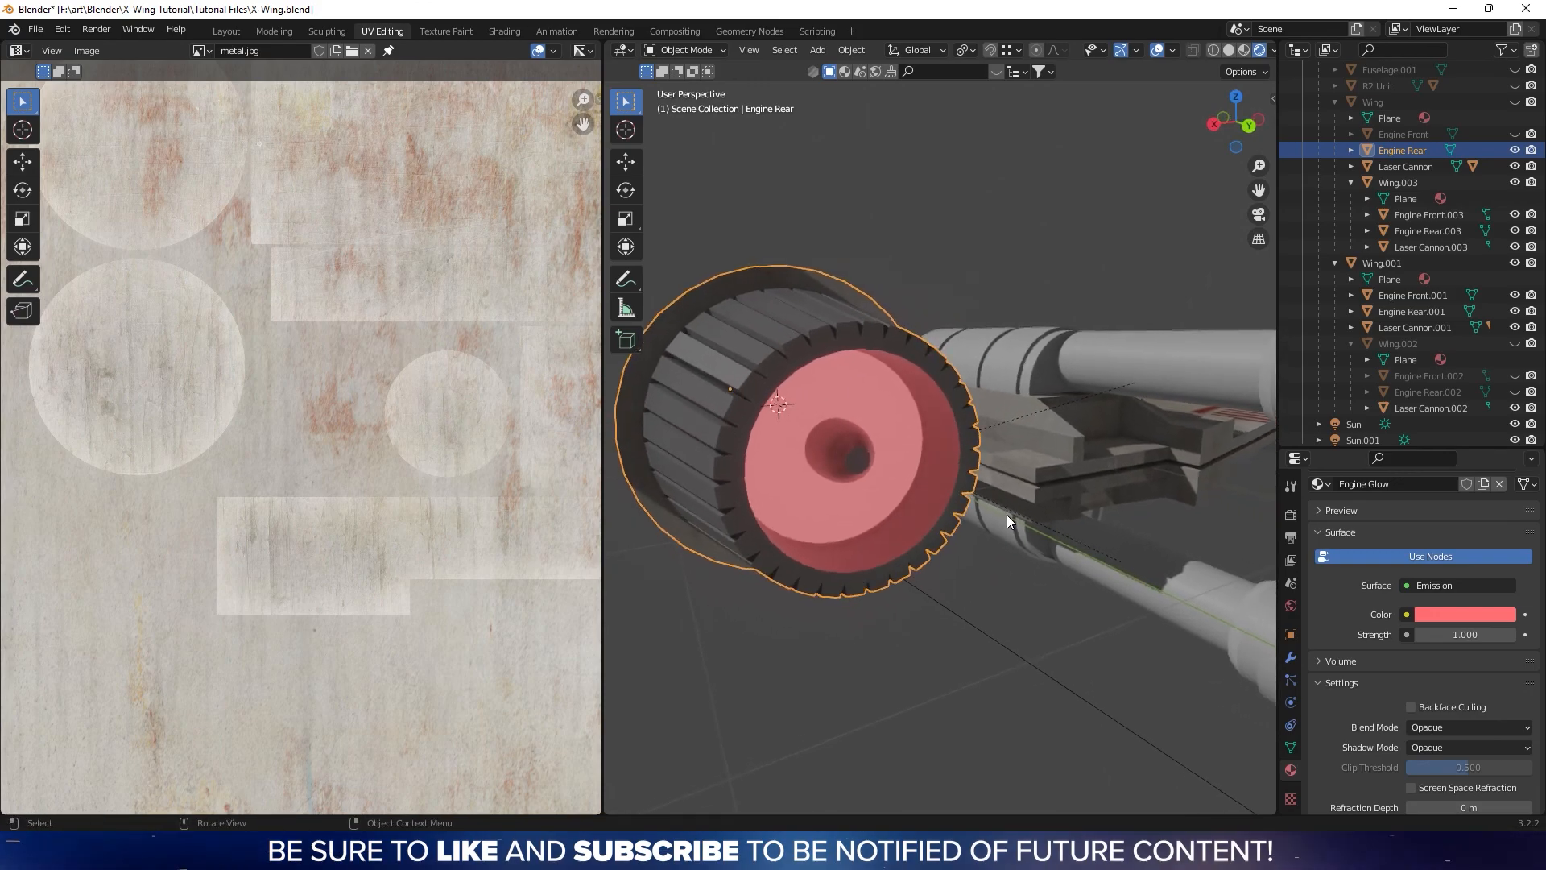
Set the Engine Glow material's emission strength to 10
{"action": "left_click", "coordinate": [1466, 636]}
{"action": "type", "text": "1"}
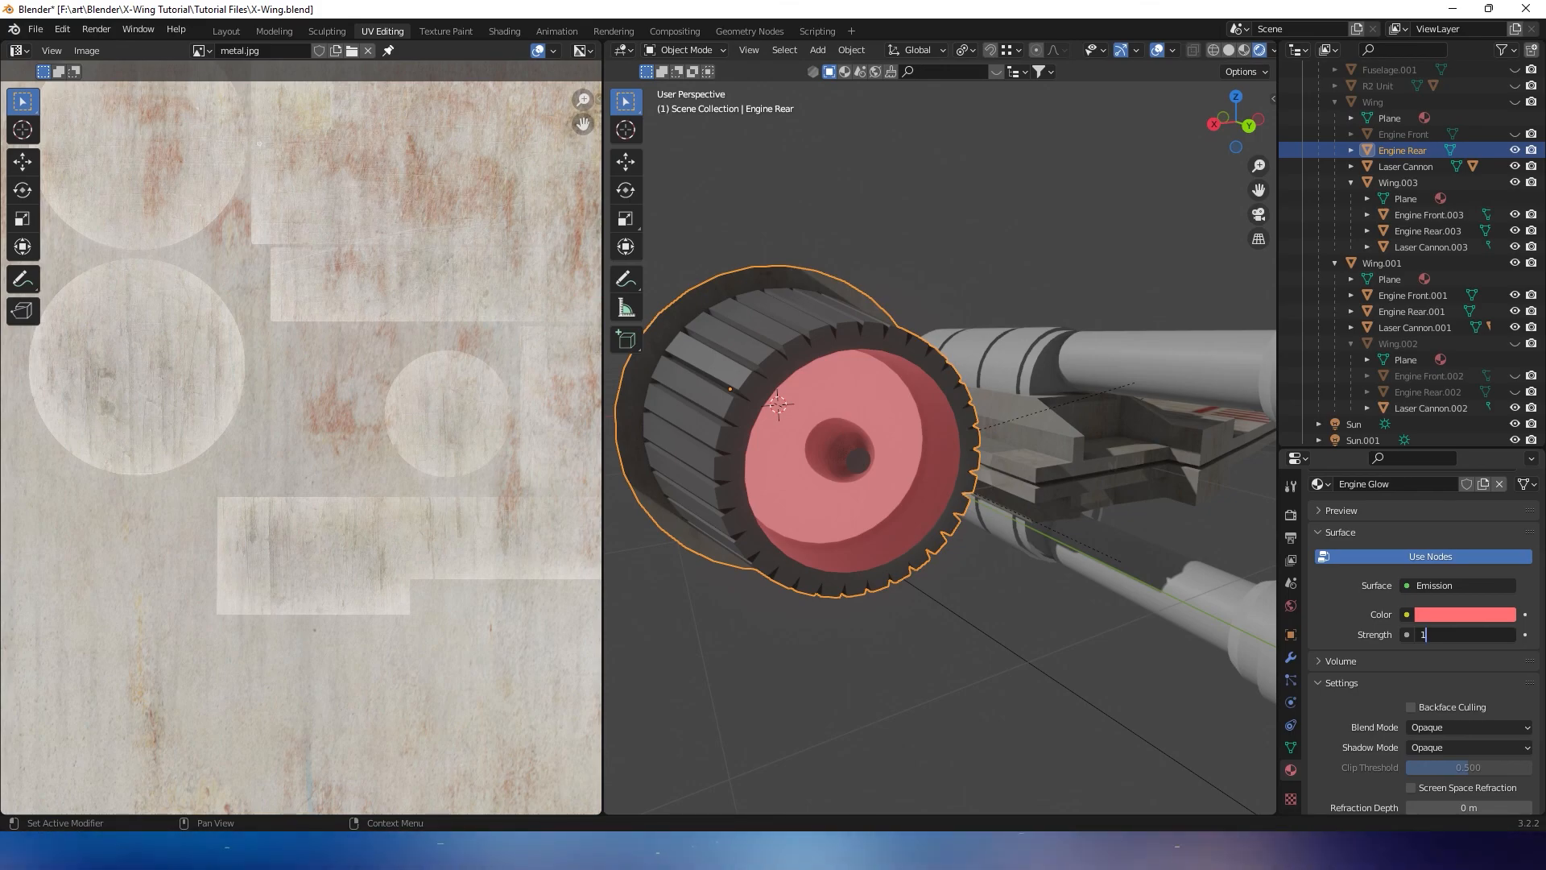
{"action": "type", "text": "0"}
{"action": "key", "text": "Return"}
{"action": "scroll", "coordinate": [1023, 473], "scroll_direction": "down", "scroll_amount": 4}
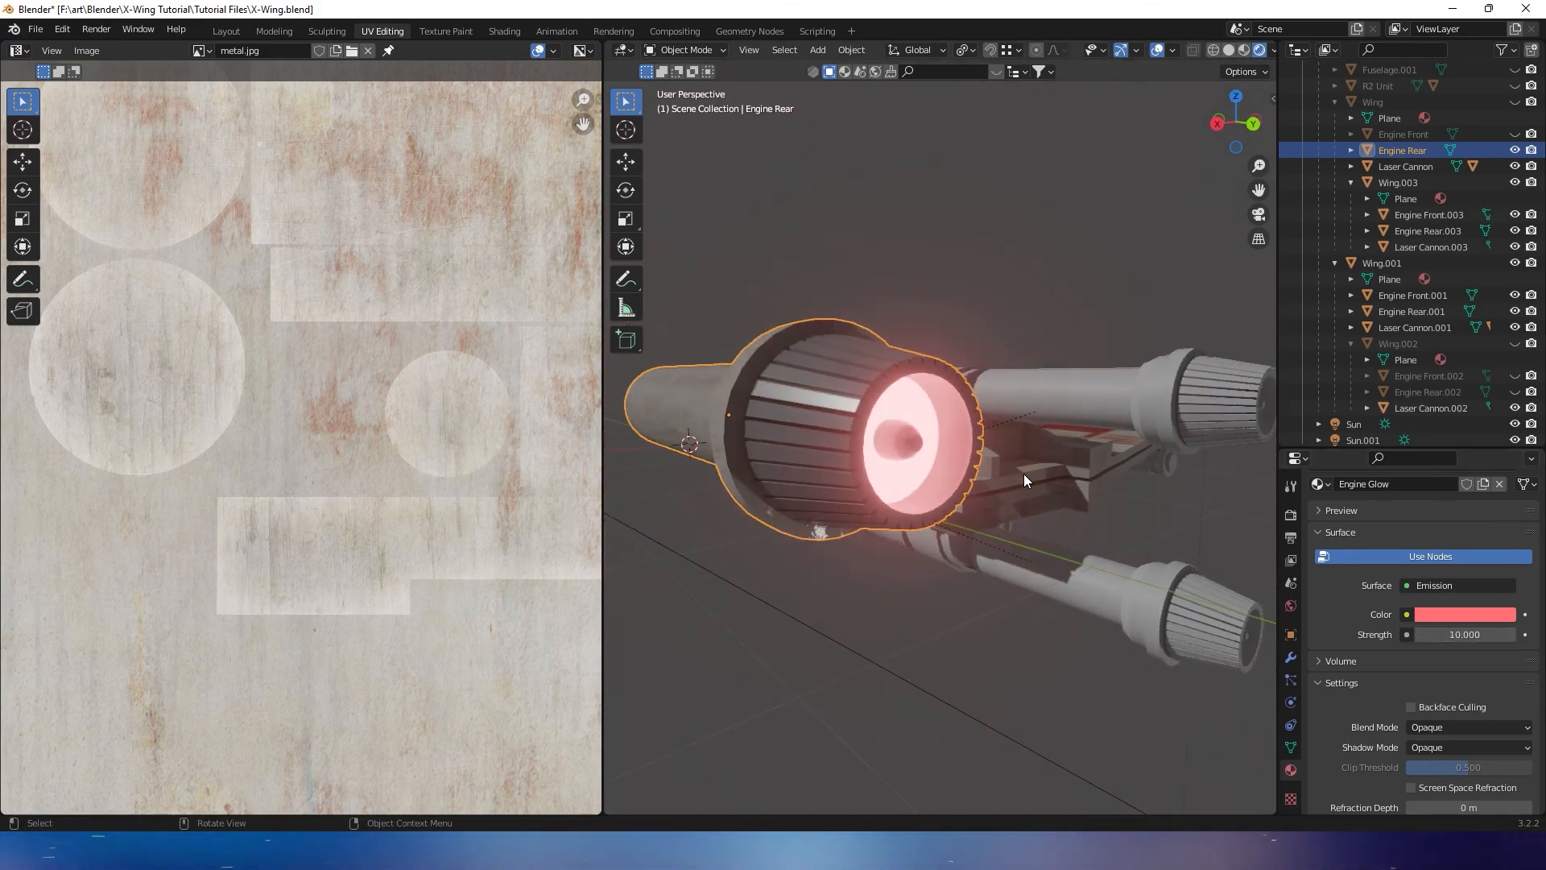
Shift Engine Glow's emission color to a more saturated red and view the glowing nozzle from behind
{"action": "left_click", "coordinate": [1462, 615]}
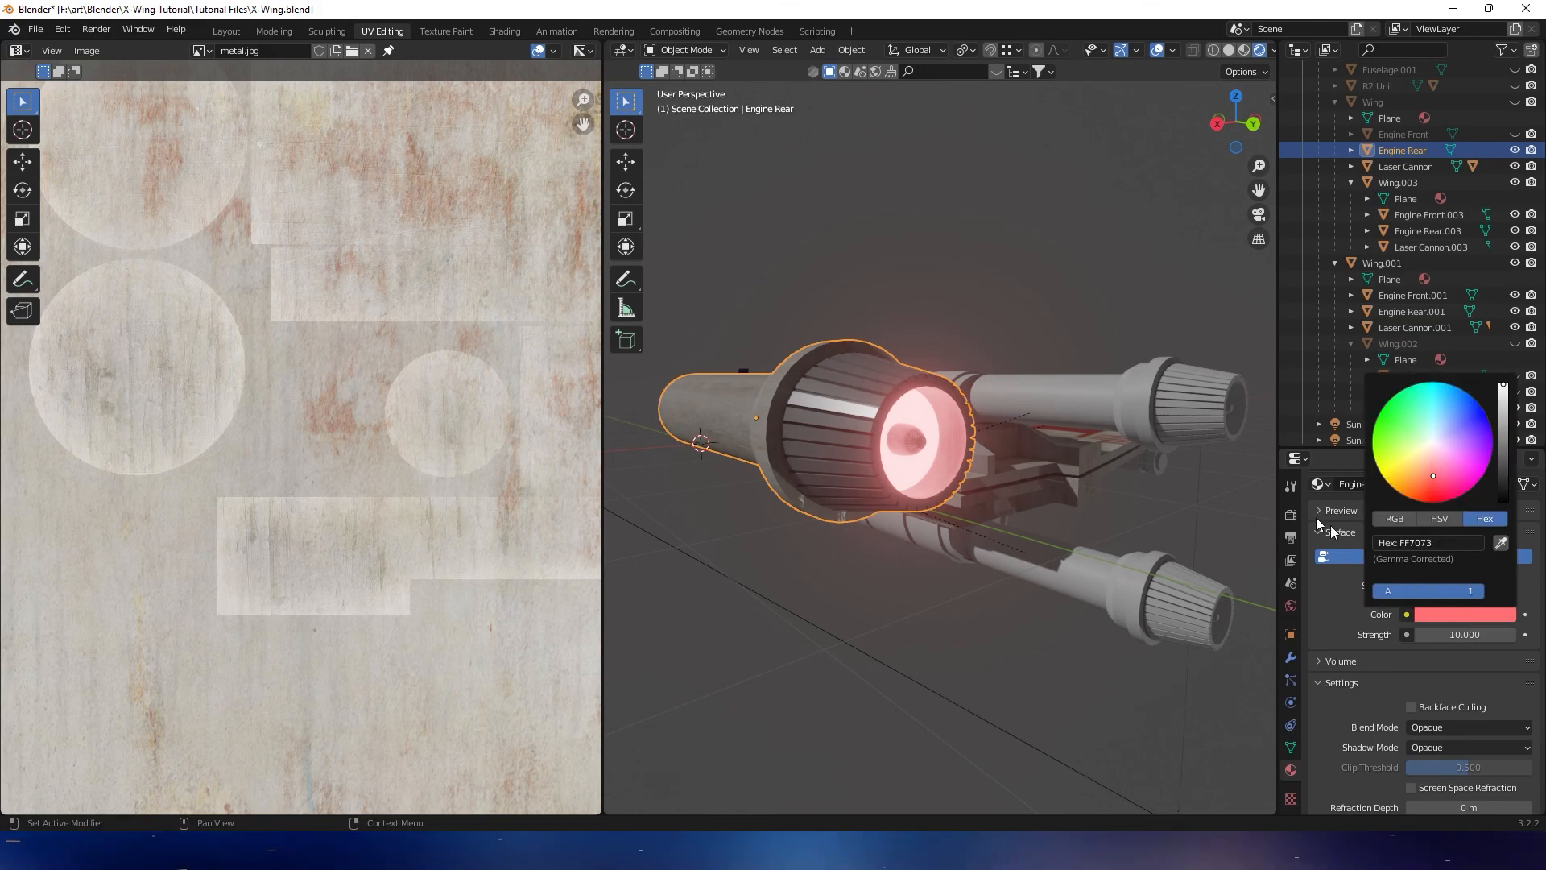
{"action": "left_click", "coordinate": [1468, 612]}
{"action": "left_click_drag", "start_coordinate": [1436, 476], "coordinate": [1437, 490]}
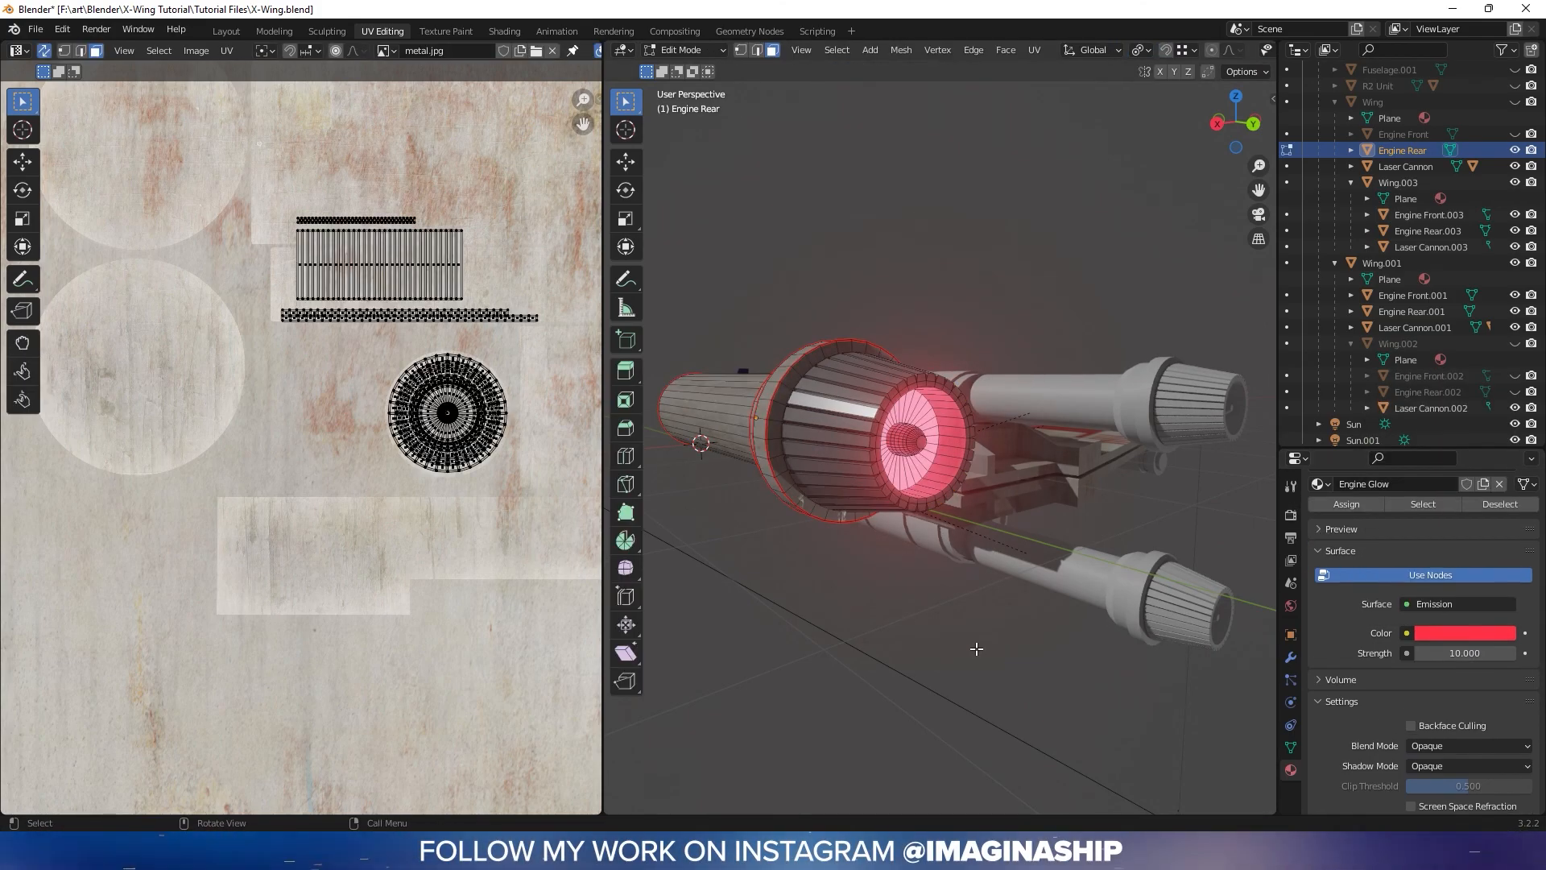
{"action": "left_click", "coordinate": [976, 649]}
{"action": "middle_click_drag", "start_coordinate": [976, 649], "coordinate": [983, 562]}
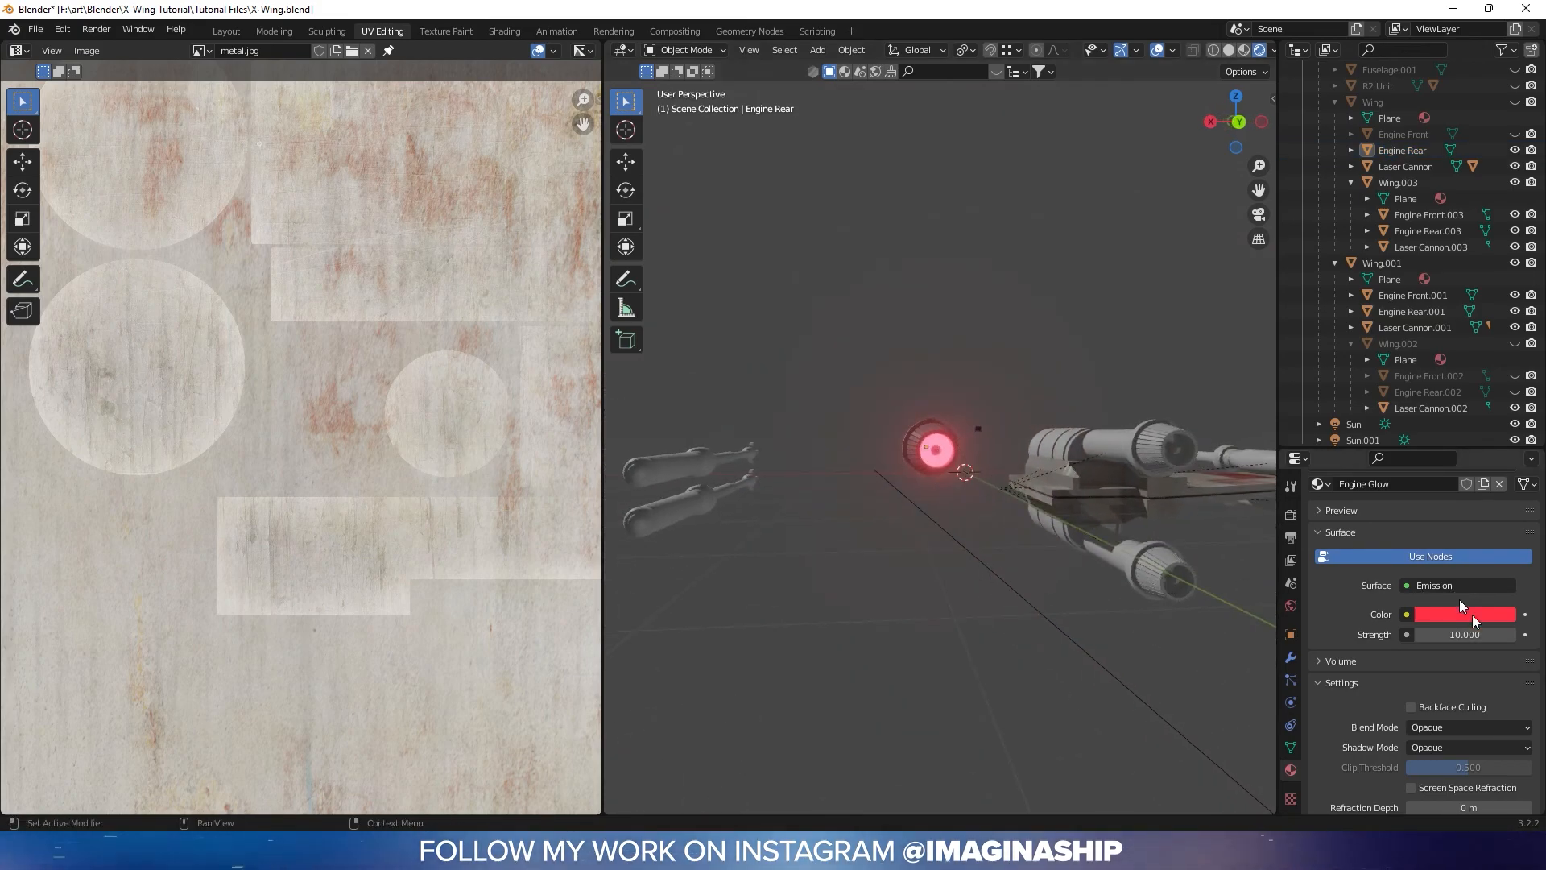
Set the Engine Glow material's emission strength to 30
{"action": "left_click", "coordinate": [1475, 641]}
{"action": "type", "text": "3"}
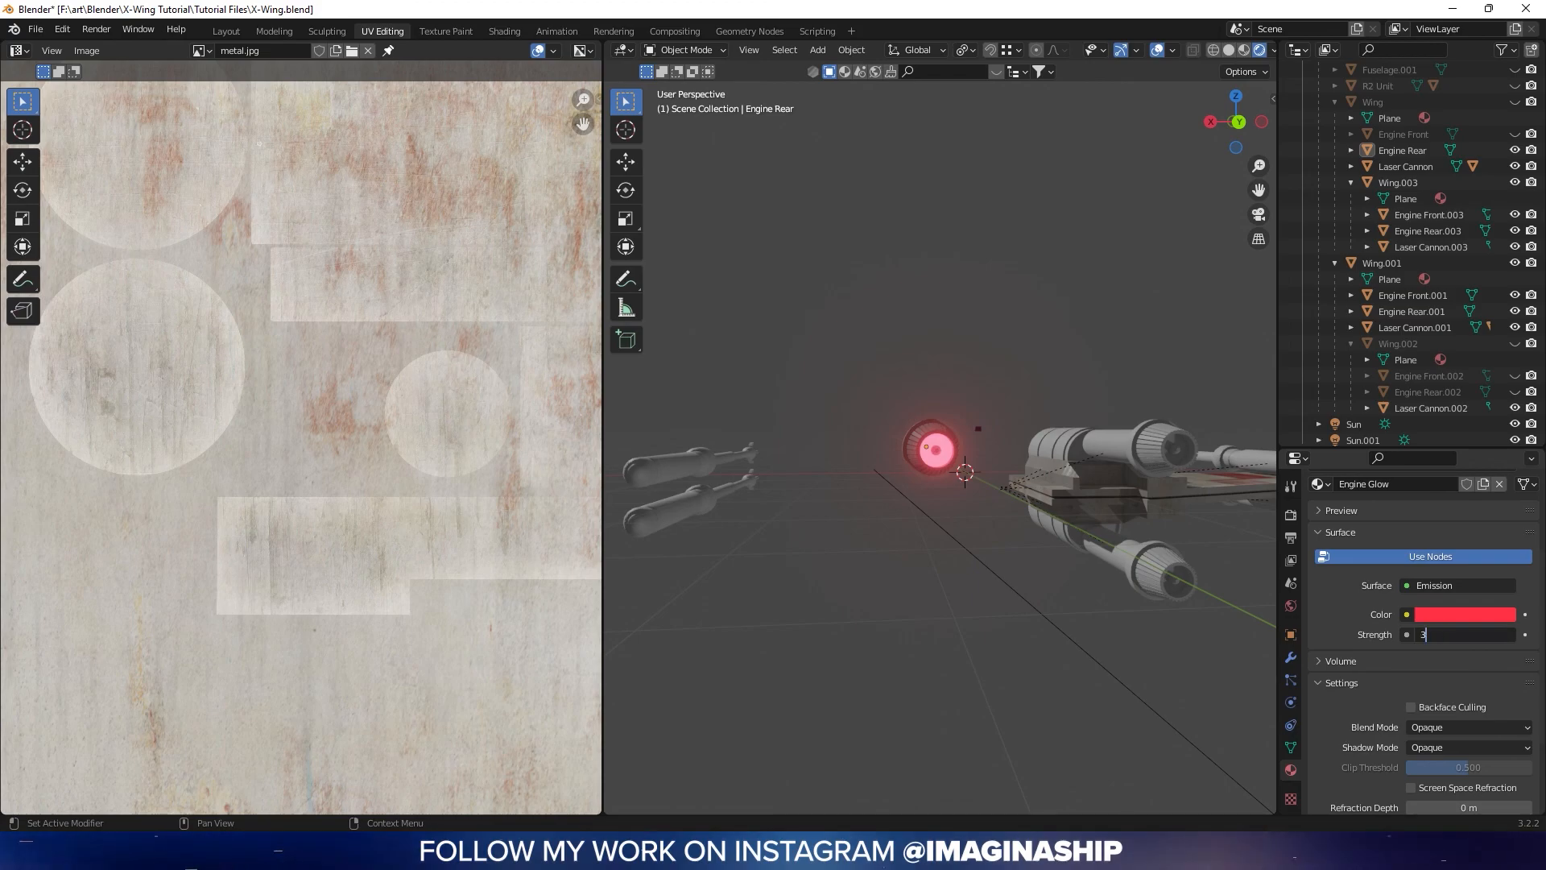
{"action": "type", "text": "0"}
{"action": "key", "text": "Return"}
{"action": "middle_click_drag", "start_coordinate": [1028, 398], "coordinate": [984, 438]}
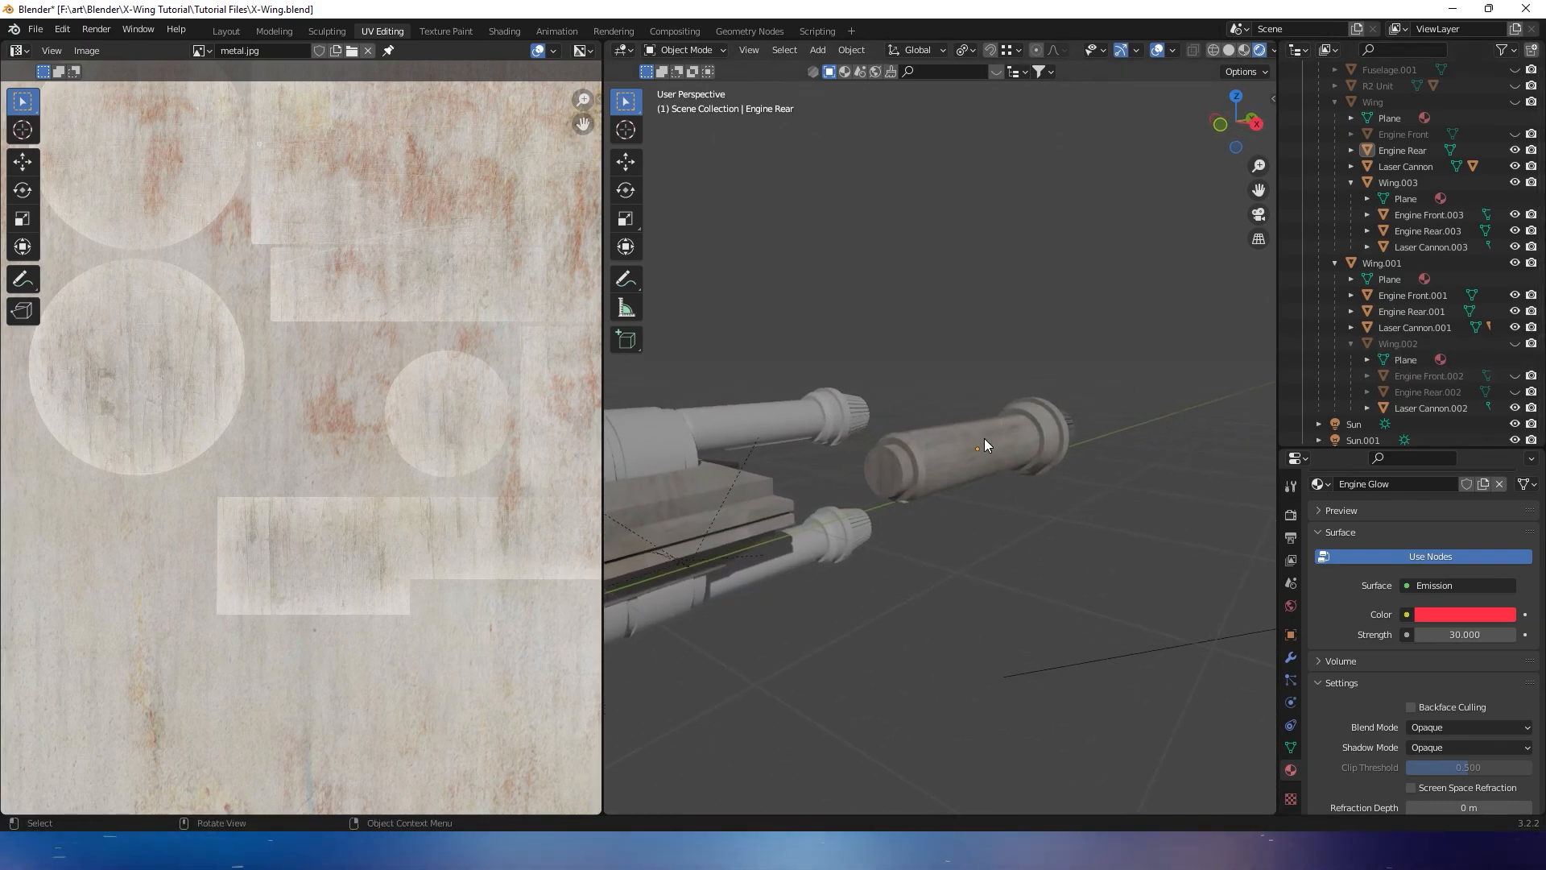
Unhide Wing.002 together with its front and rear engine parts
{"action": "left_click", "coordinate": [1515, 344]}
{"action": "left_click", "coordinate": [1515, 392]}
{"action": "middle_click_drag", "start_coordinate": [997, 456], "coordinate": [1226, 422]}
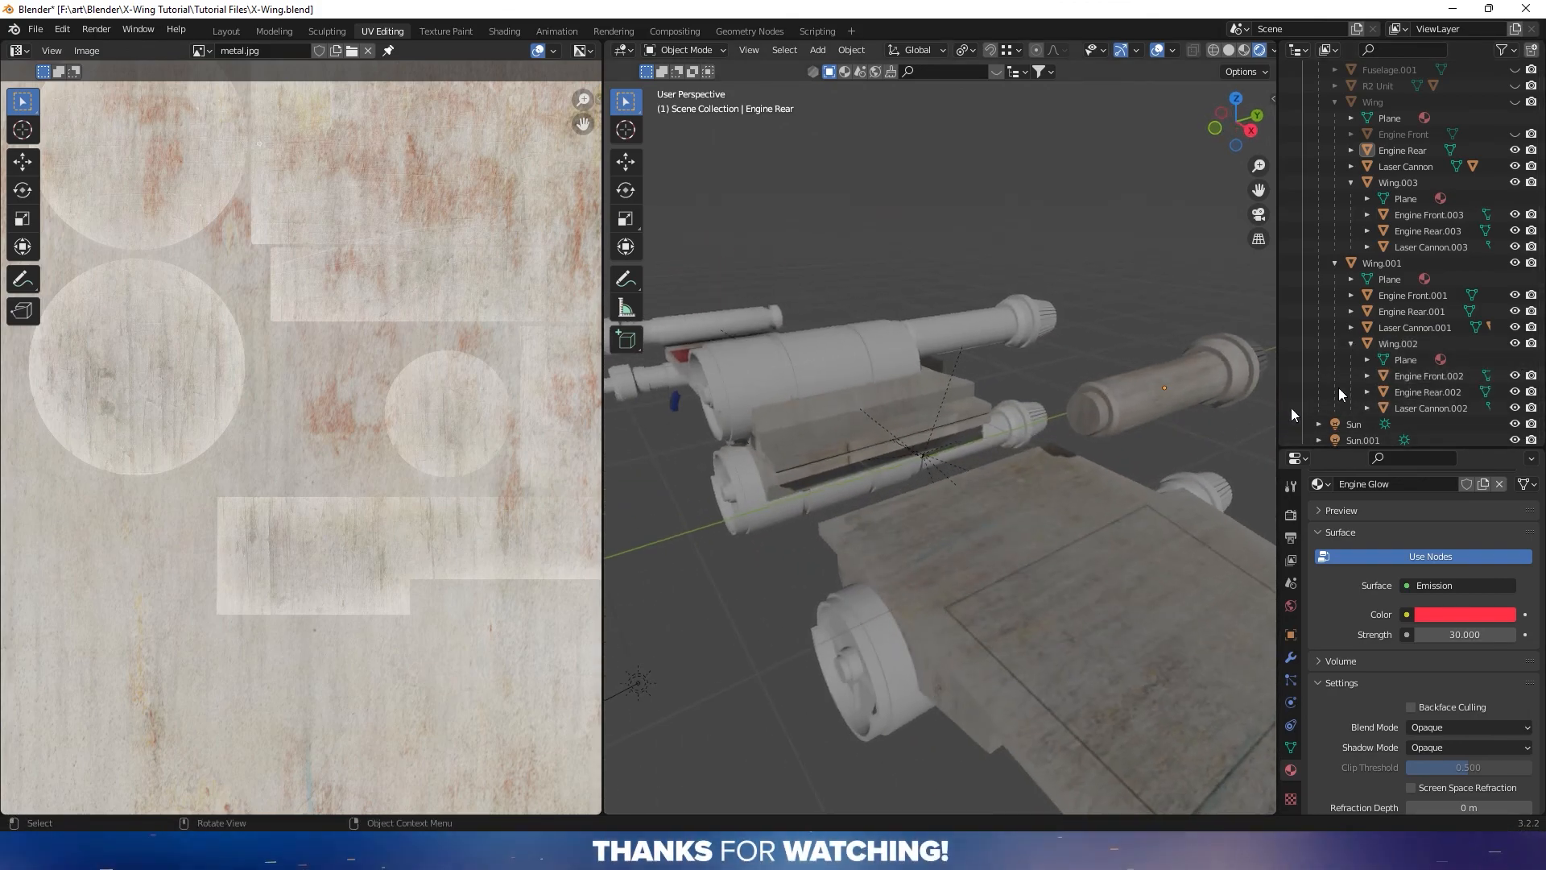
{"action": "scroll", "coordinate": [1519, 201], "scroll_direction": "down", "scroll_amount": 2}
{"action": "scroll", "coordinate": [1519, 201], "scroll_direction": "up", "scroll_amount": 3}
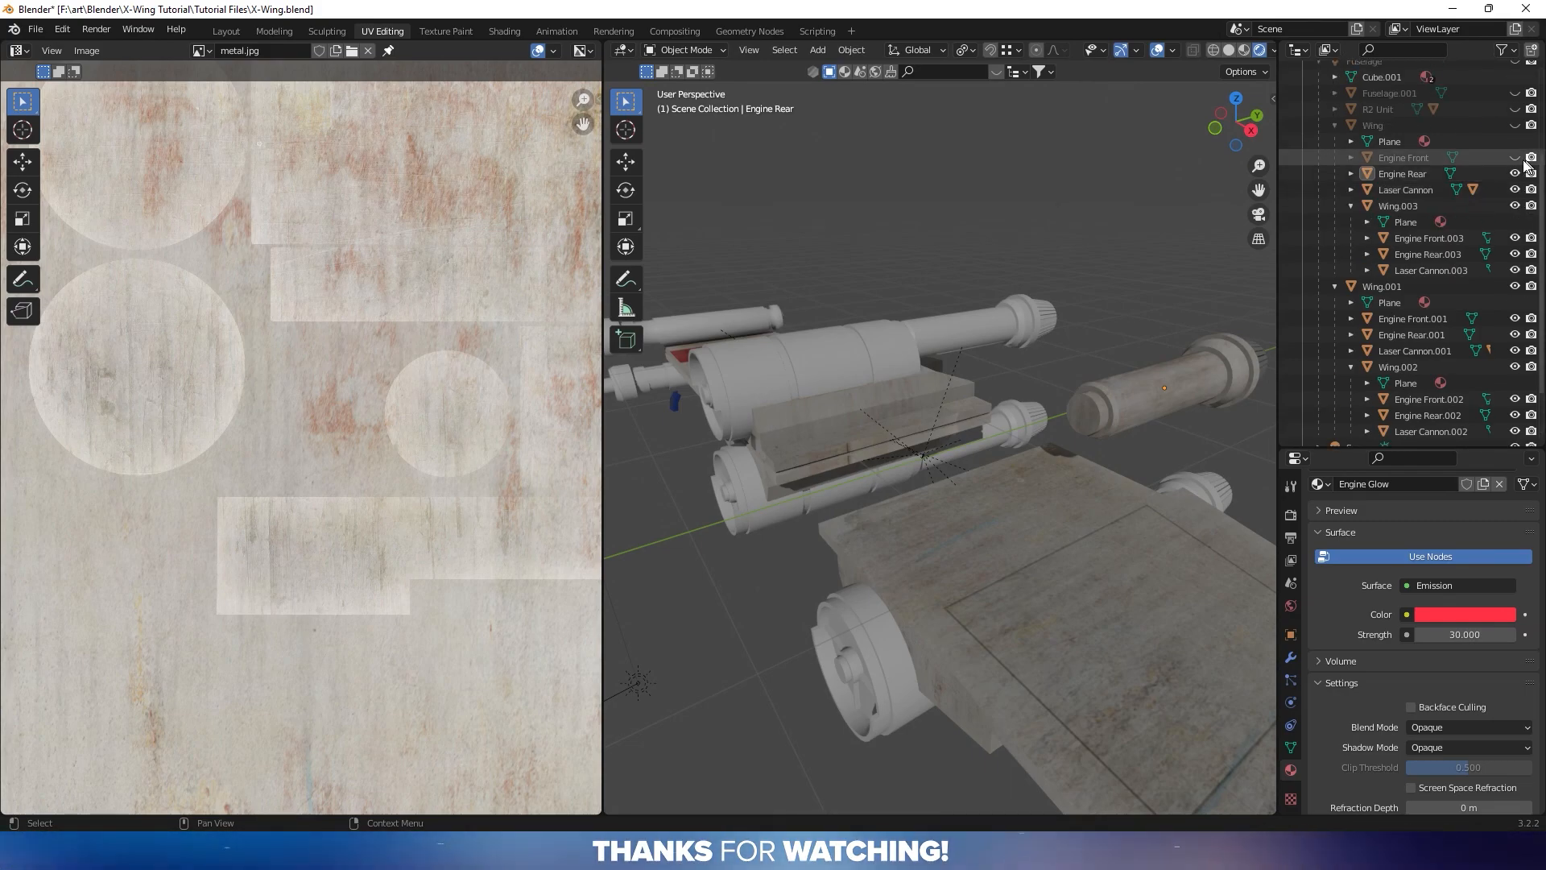
Unhide Engine Front, Wing, R2 Unit, Fuselage.001 and Fuselage so the whole X-Wing shows again
{"action": "left_click", "coordinate": [1515, 157]}
{"action": "left_click_drag", "start_coordinate": [1515, 95], "coordinate": [1515, 125]}
{"action": "middle_click_drag", "start_coordinate": [952, 362], "coordinate": [968, 362]}
{"action": "scroll", "coordinate": [1531, 91], "scroll_direction": "up", "scroll_amount": 1}
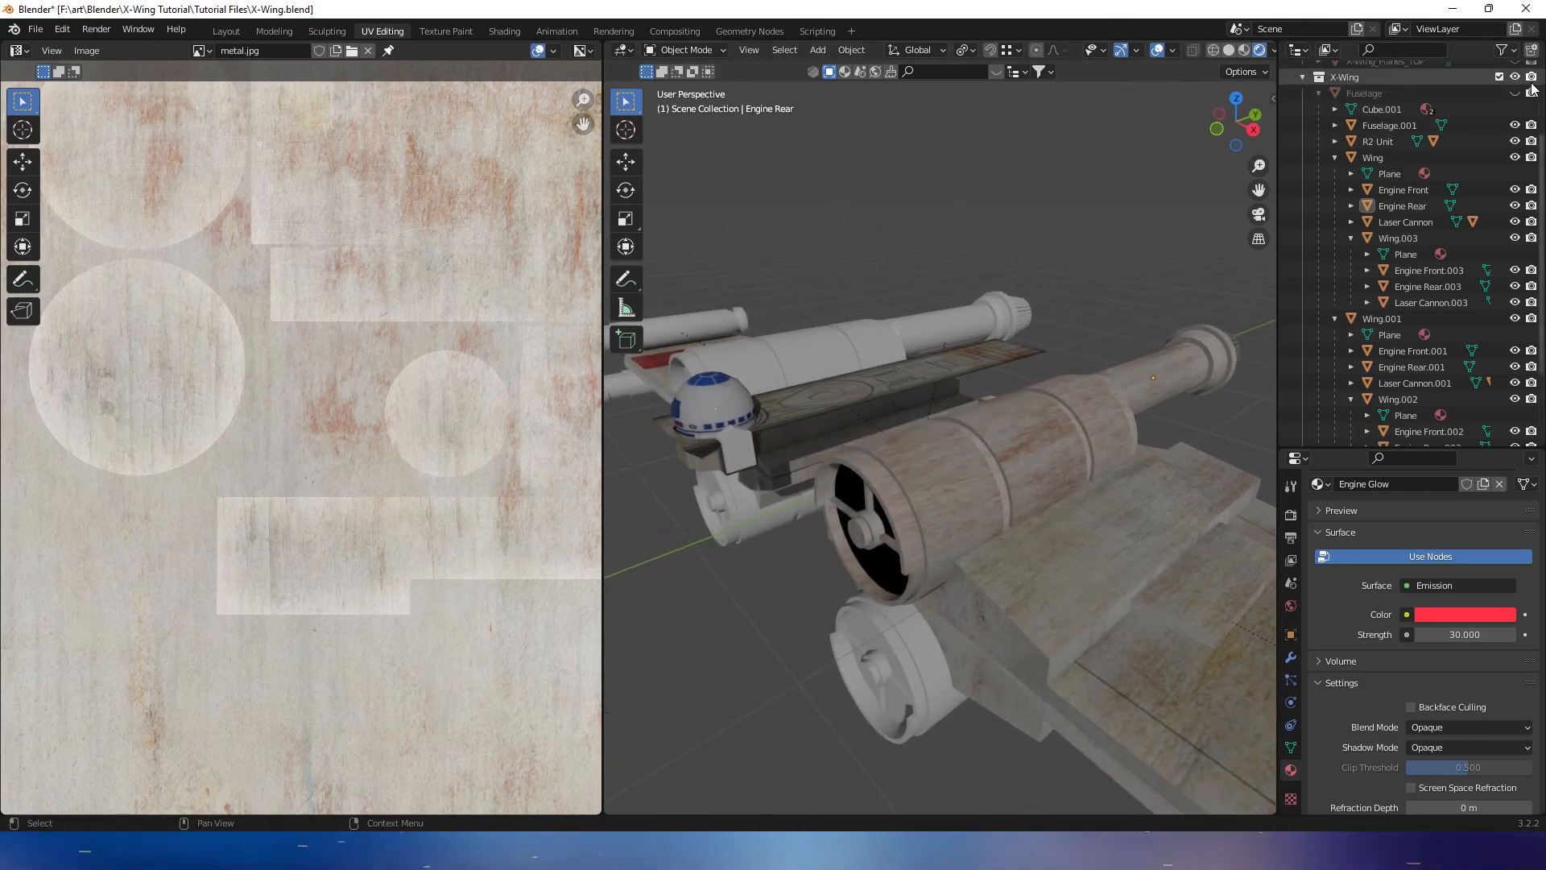
{"action": "left_click", "coordinate": [1515, 93]}
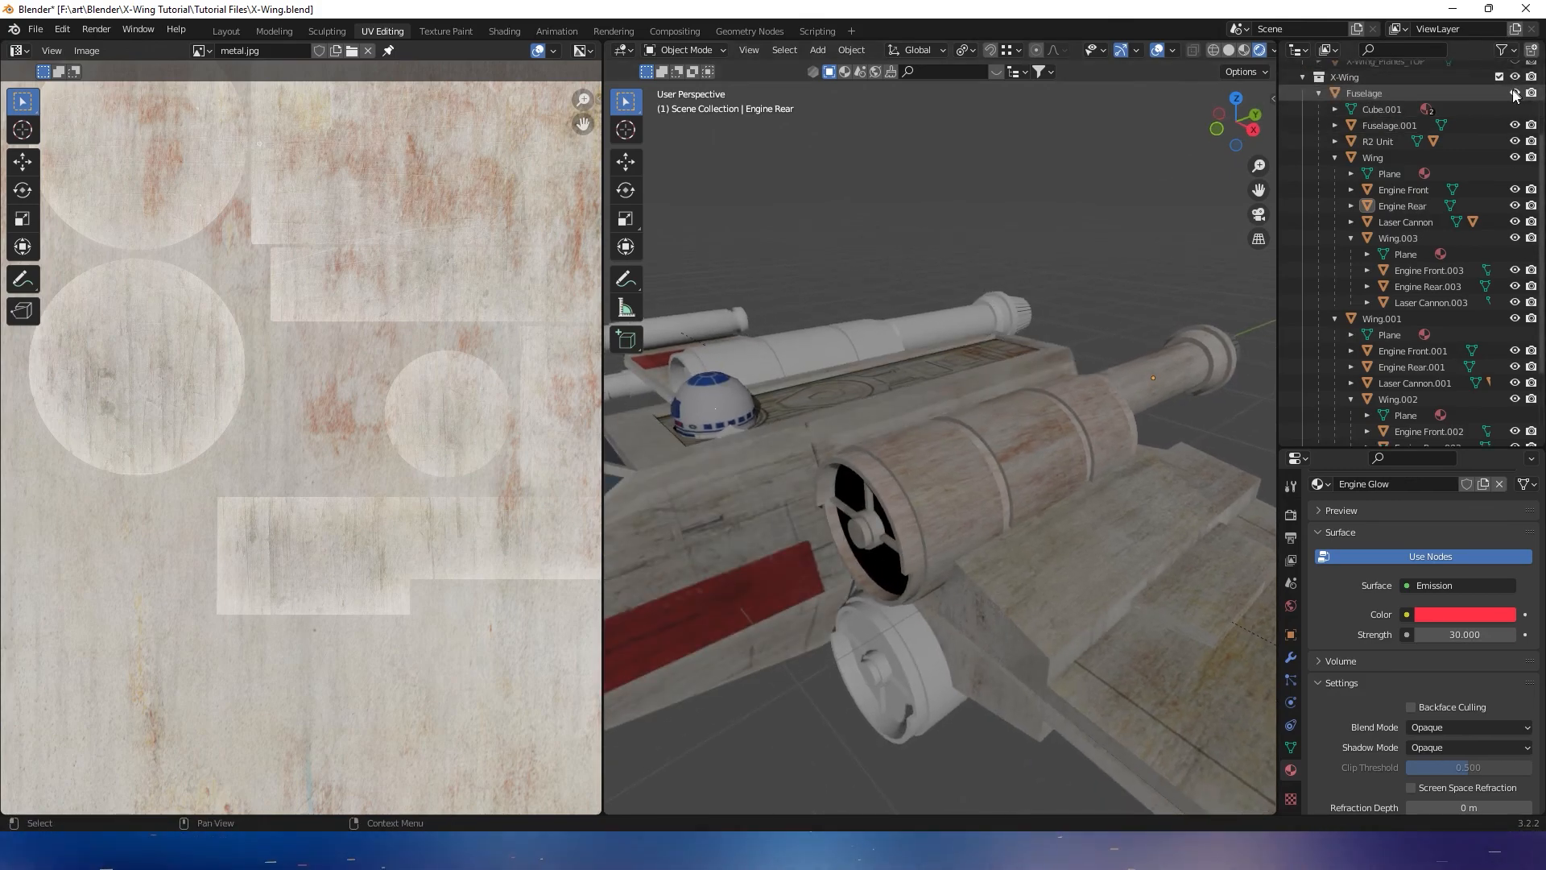
{"action": "mouse_move", "coordinate": [921, 406]}
{"action": "middle_mouse_down"}
{"action": "mouse_move", "coordinate": [899, 380]}
{"action": "mouse_move", "coordinate": [947, 375]}
{"action": "mouse_move", "coordinate": [934, 417]}
{"action": "mouse_move", "coordinate": [906, 395]}
{"action": "mouse_move", "coordinate": [910, 364]}
{"action": "mouse_move", "coordinate": [923, 422]}
{"action": "middle_mouse_up"}
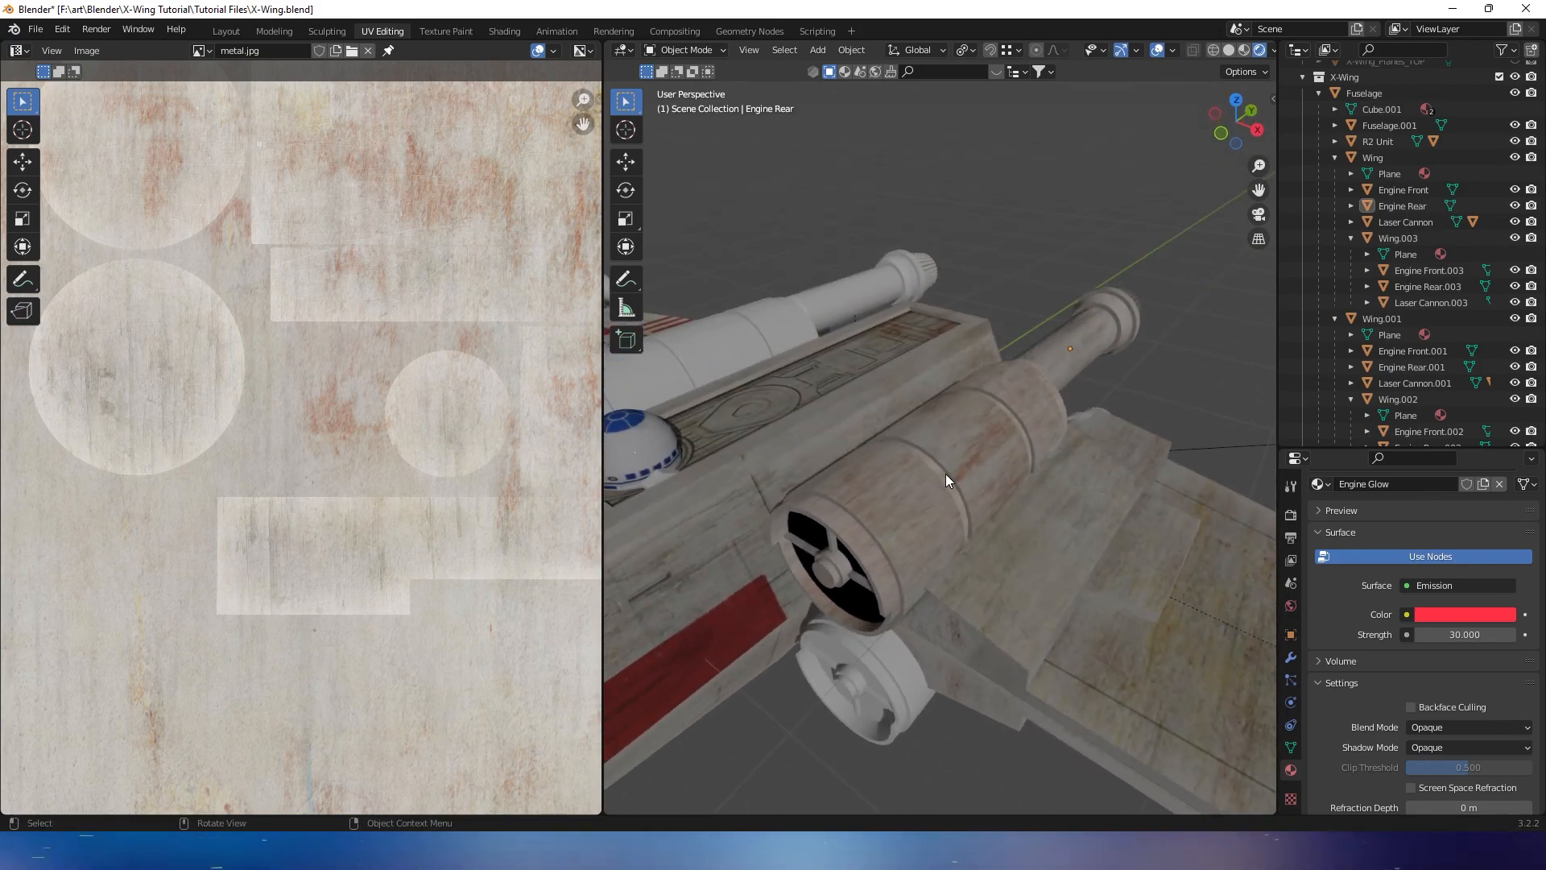
Link the textured Engine Front's object data to Engine Front.001, Engine Front.002 and Engine Front.003
{"action": "middle_click_drag", "start_coordinate": [891, 514], "coordinate": [1050, 408]}
{"action": "left_click", "coordinate": [989, 481]}
{"action": "left_click", "coordinate": [828, 359]}
{"action": "middle_click_drag", "start_coordinate": [828, 359], "coordinate": [896, 345]}
{"action": "left_click", "coordinate": [898, 448], "text": "shift"}
{"action": "middle_click_drag", "start_coordinate": [898, 449], "coordinate": [749, 475]}
{"action": "left_click", "coordinate": [983, 495], "text": "shift"}
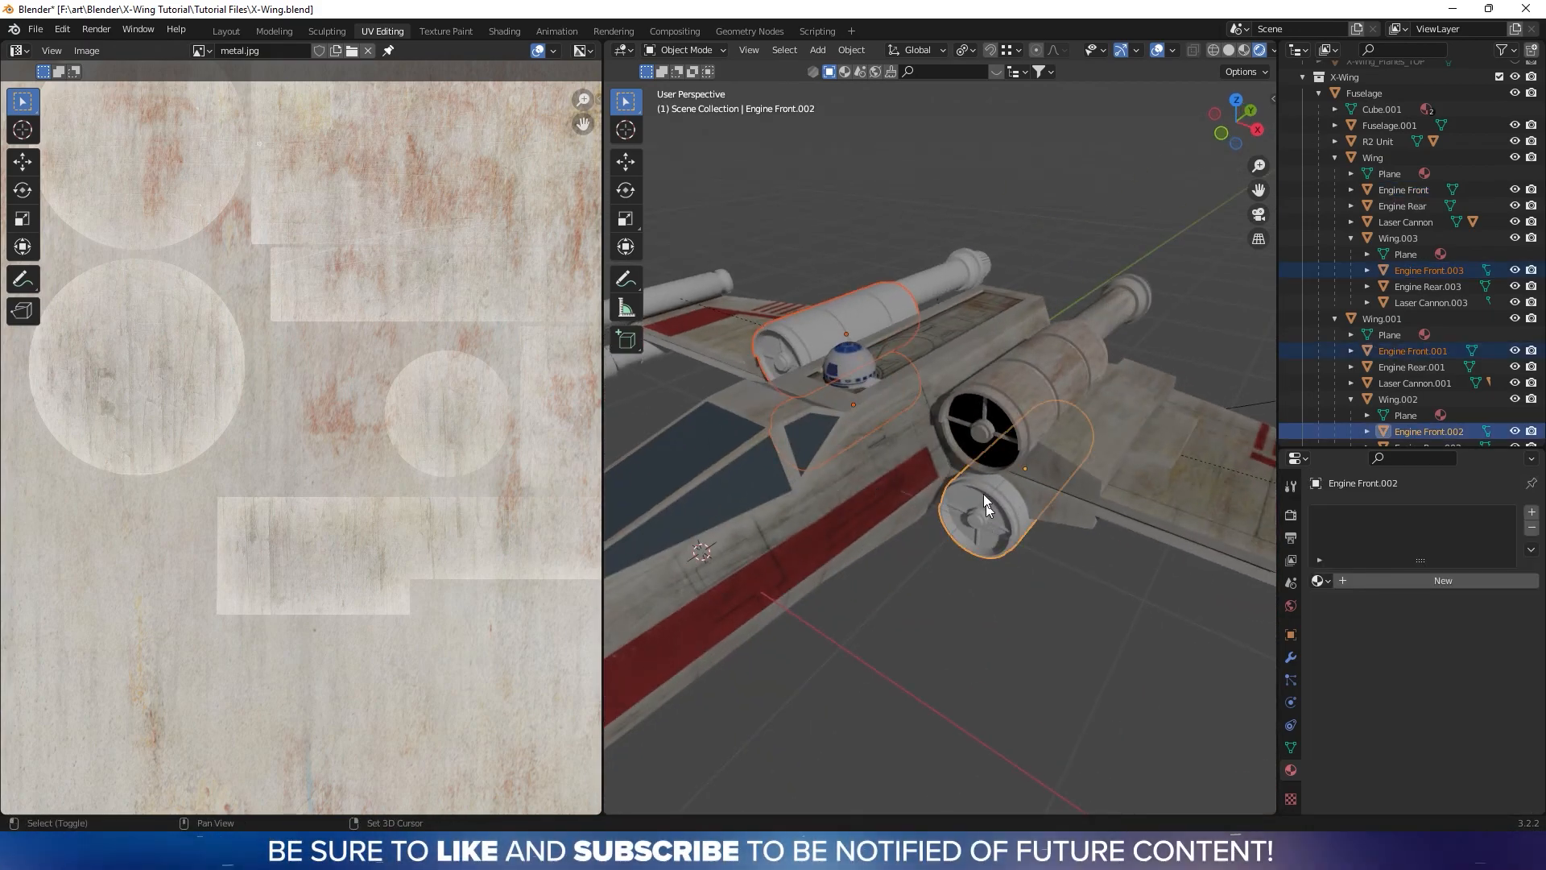
{"action": "left_click", "coordinate": [1002, 411], "text": "shift"}
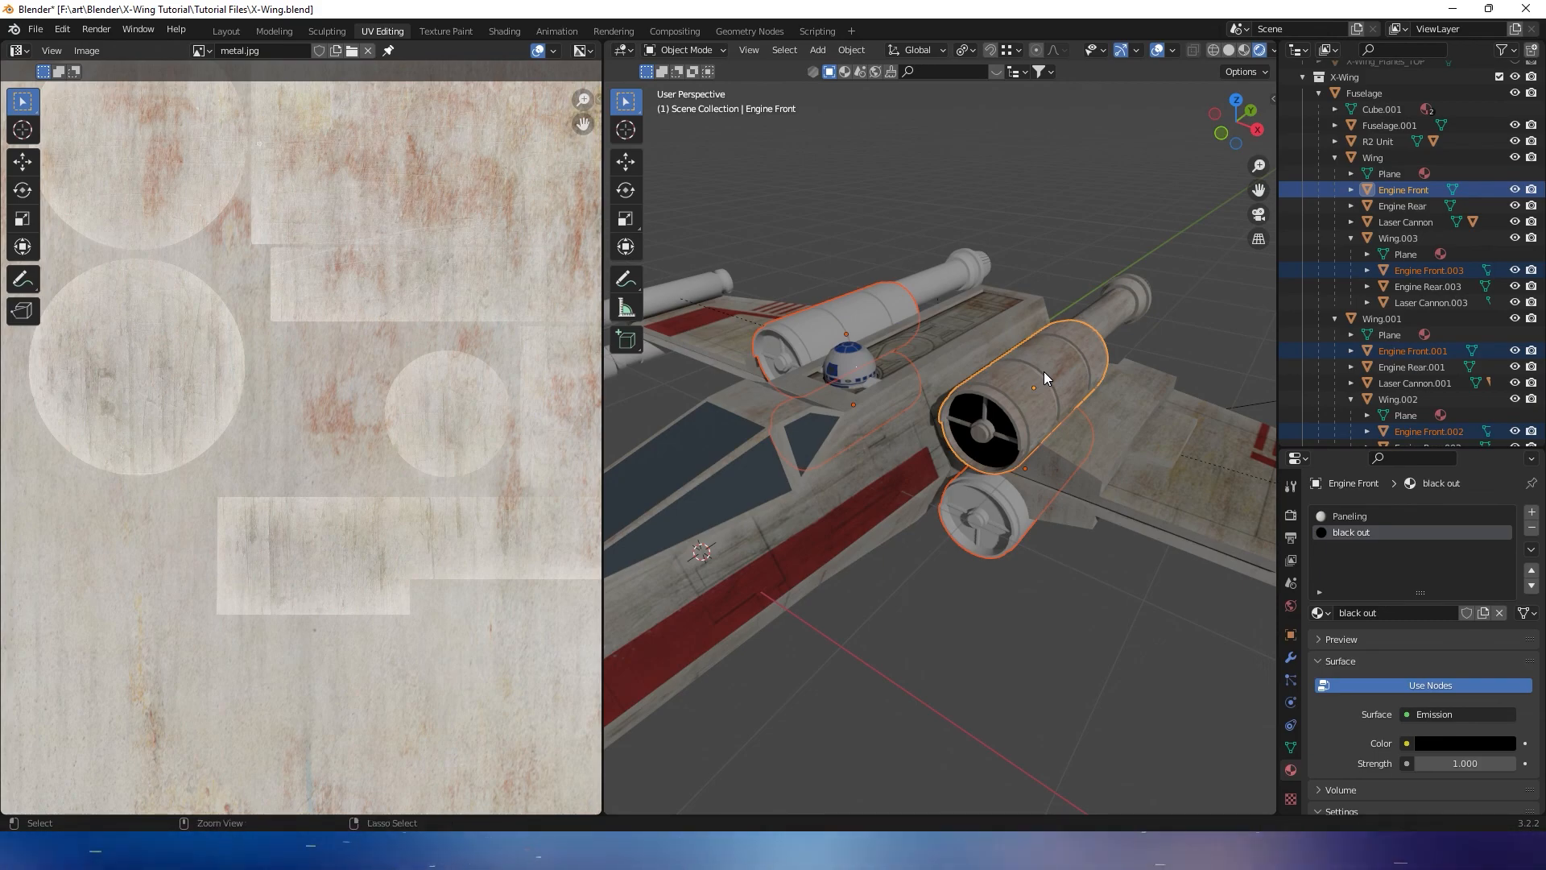
{"action": "key", "text": "ctrl+l"}
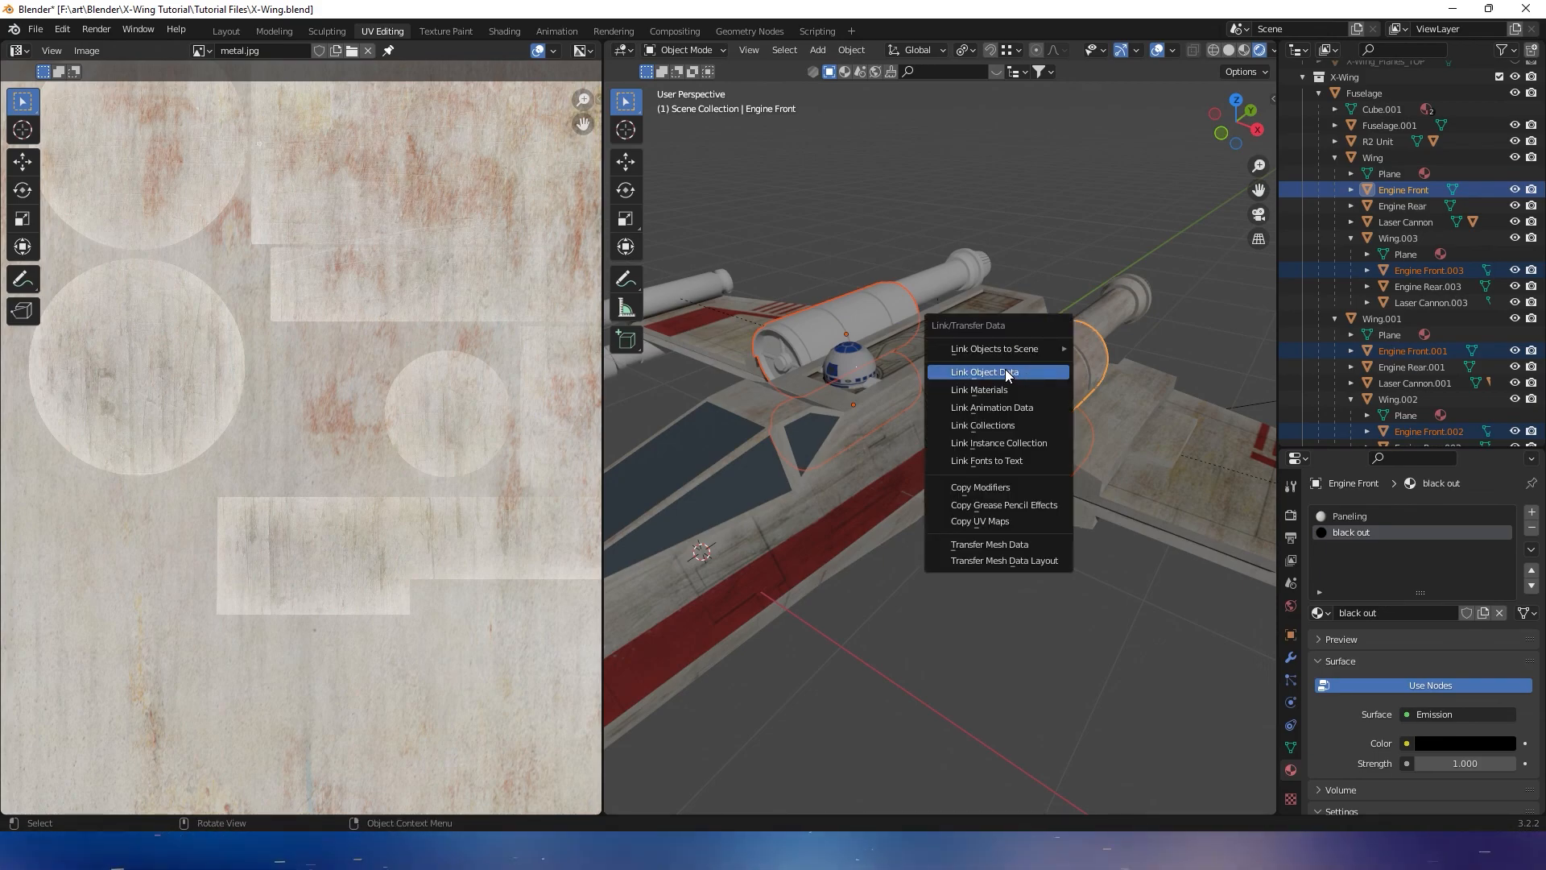
{"action": "left_click", "coordinate": [1005, 369]}
{"action": "left_click", "coordinate": [1055, 258]}
Link the textured Engine Rear's object data to Engine Rear.001, Engine Rear.002 and Engine Rear.003
{"action": "middle_click_drag", "start_coordinate": [1056, 259], "coordinate": [854, 466]}
{"action": "left_click", "coordinate": [839, 470]}
{"action": "left_click", "coordinate": [1033, 390]}
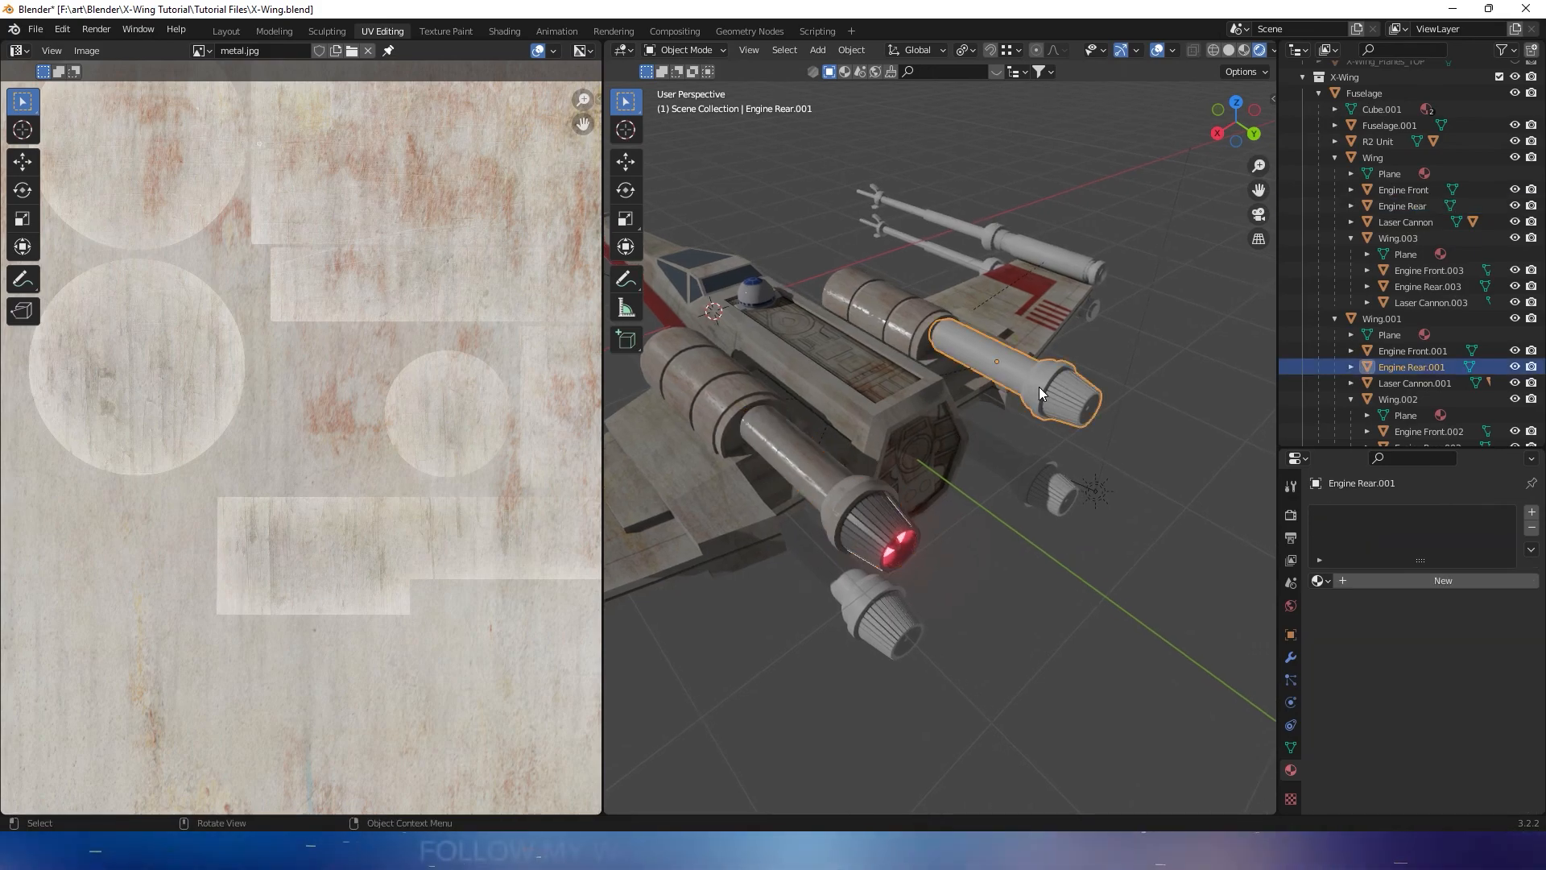
{"action": "left_click", "coordinate": [1062, 486], "text": "shift"}
{"action": "left_click", "coordinate": [863, 615], "text": "shift"}
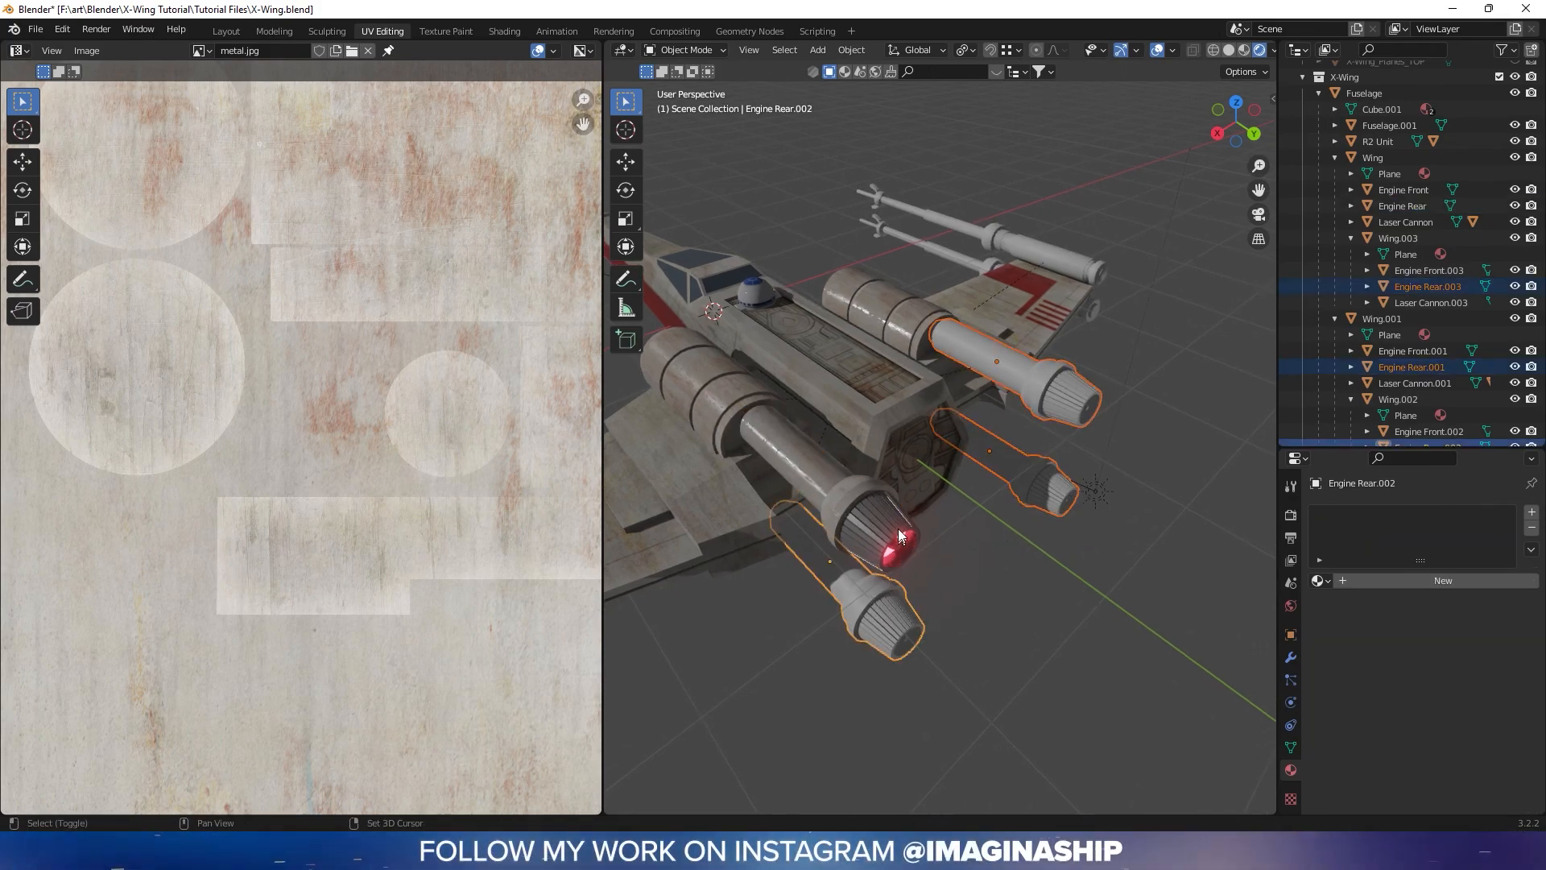
{"action": "left_click", "coordinate": [883, 527], "text": "shift"}
{"action": "middle_click_drag", "start_coordinate": [883, 526], "coordinate": [1095, 494]}
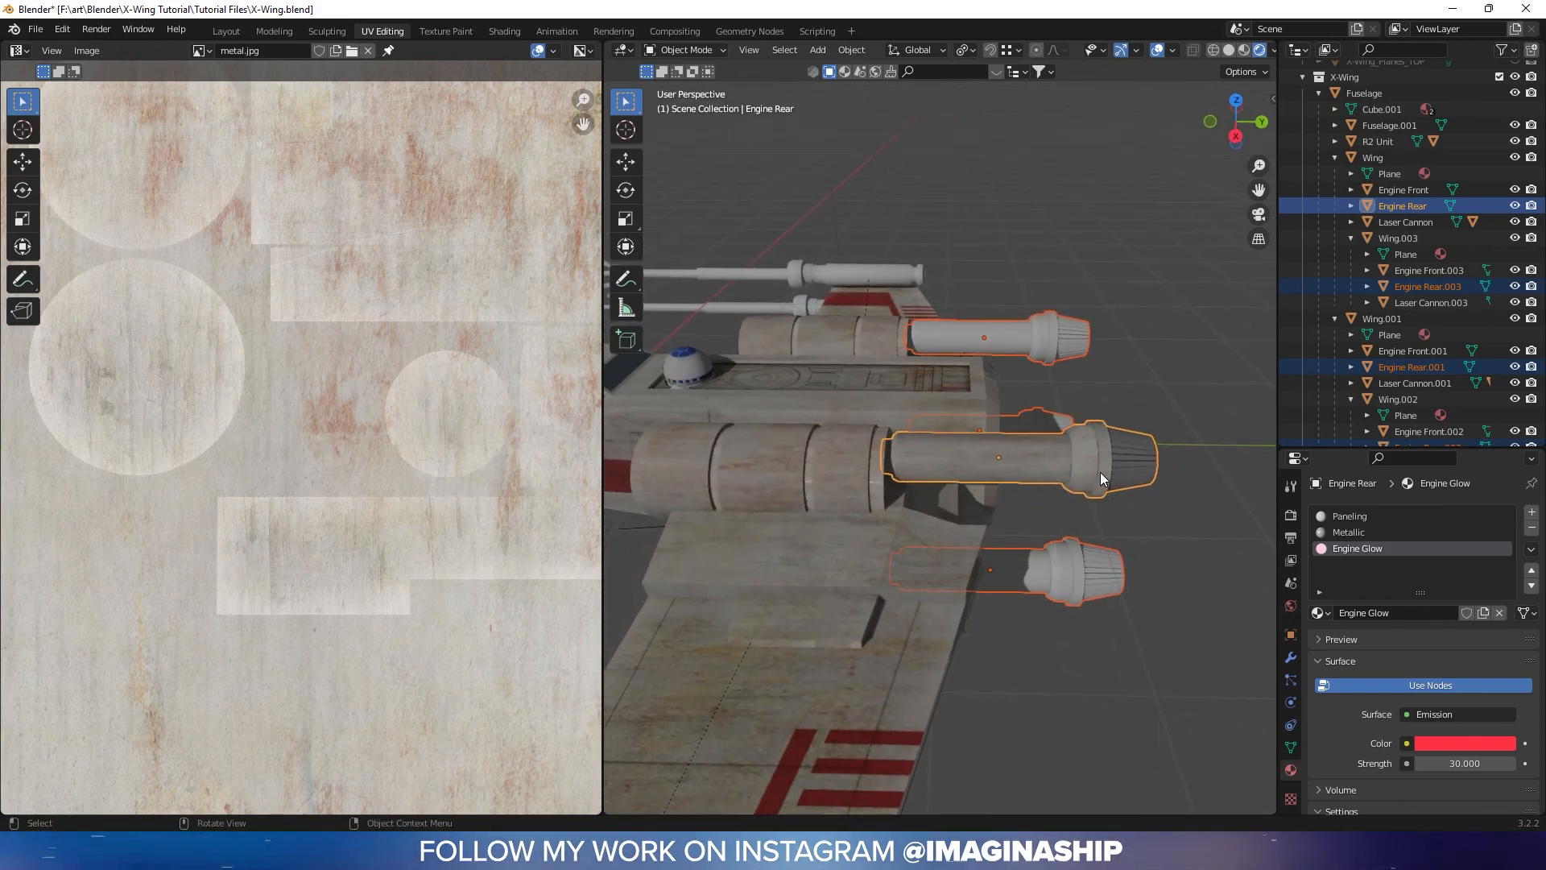
{"action": "key", "text": "ctrl+l"}
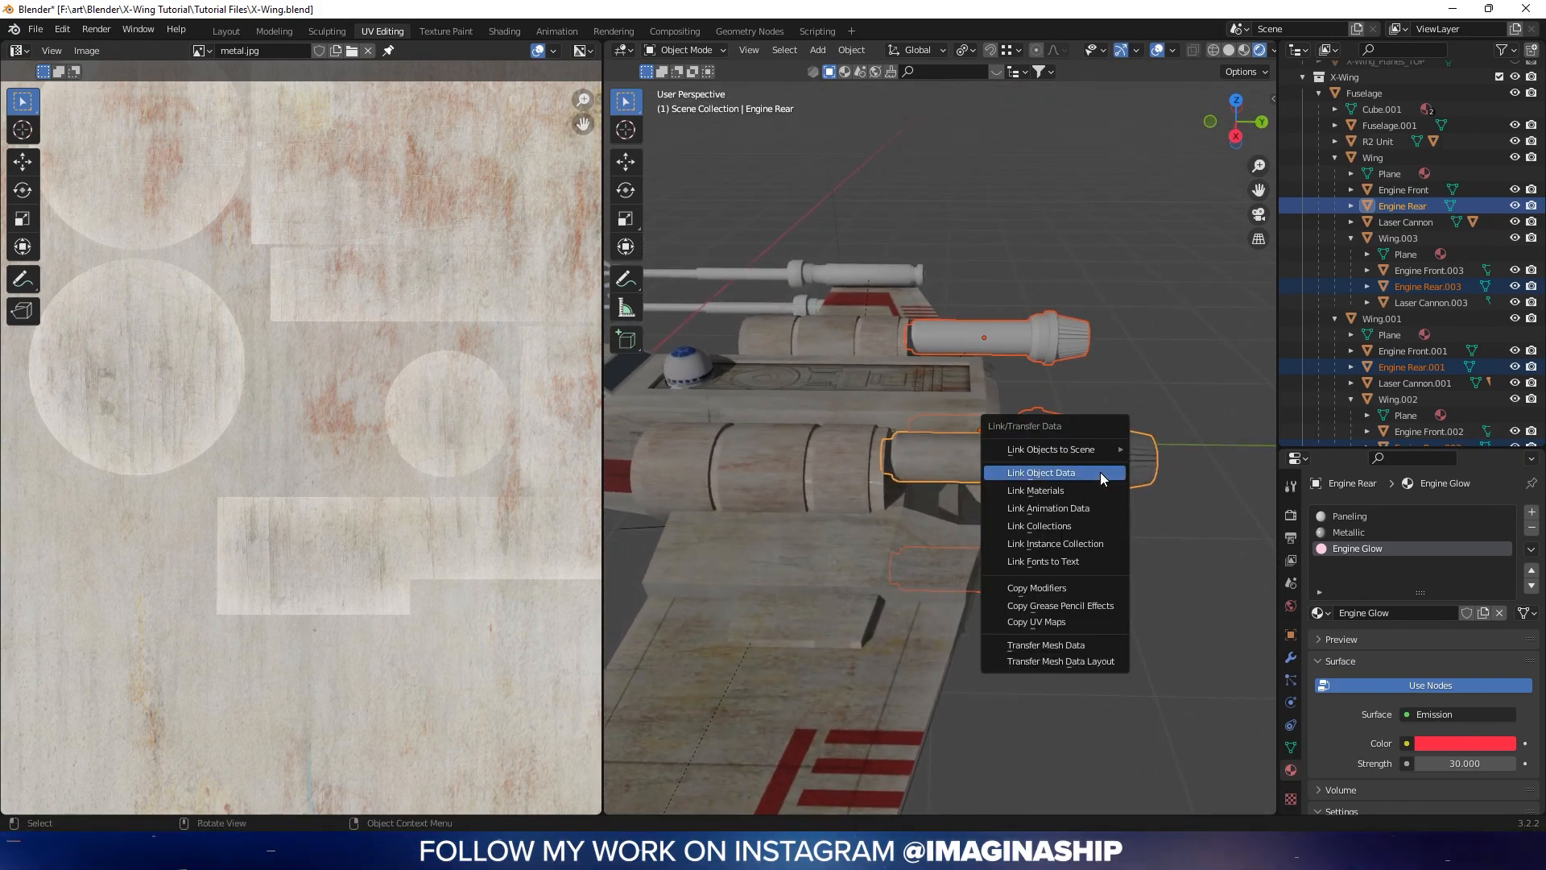
{"action": "left_click", "coordinate": [1100, 471]}
{"action": "middle_click_drag", "start_coordinate": [1100, 470], "coordinate": [1158, 282]}
{"action": "left_click", "coordinate": [1107, 577]}
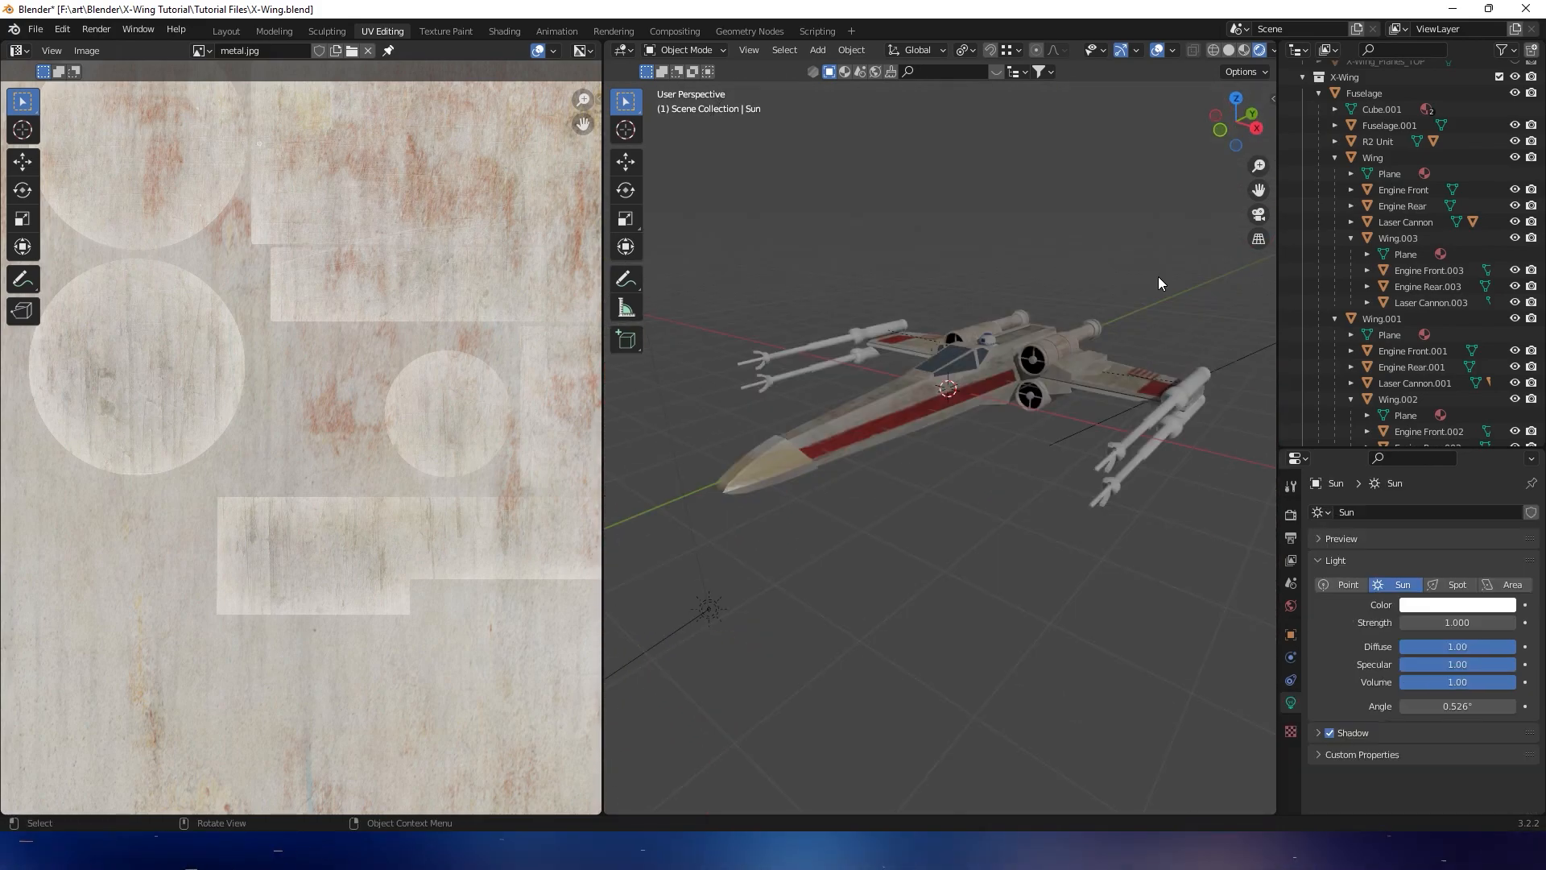
Select the Laser Cannon and examine its seams and mesh in Edit Mode
{"action": "middle_click_drag", "start_coordinate": [1172, 385], "coordinate": [936, 324]}
{"action": "scroll", "coordinate": [1124, 366], "scroll_direction": "up", "scroll_amount": 4}
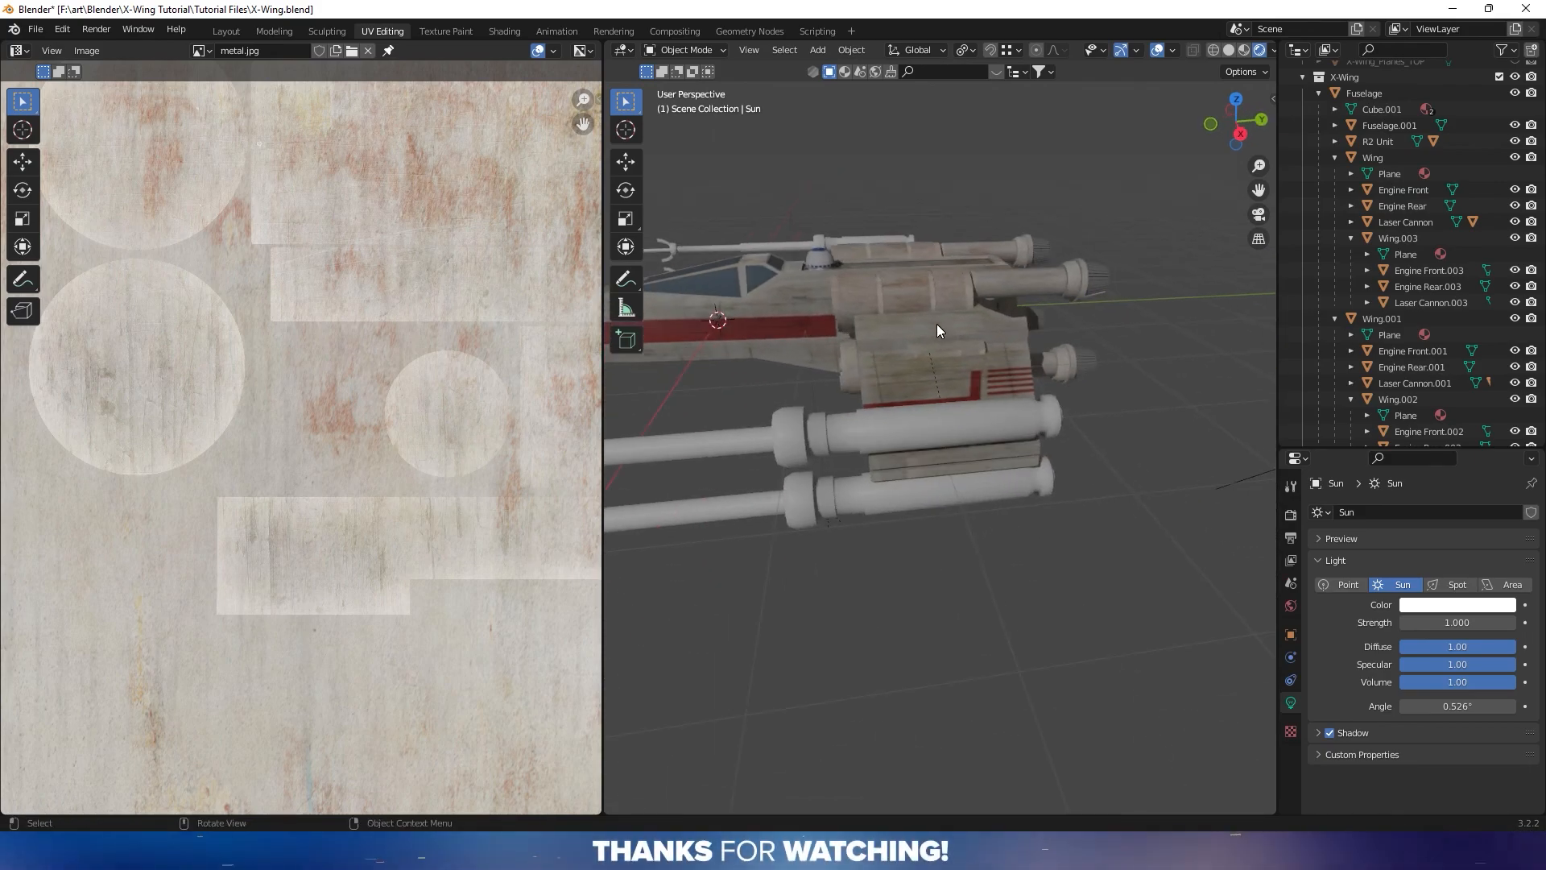
{"action": "left_click", "coordinate": [900, 422]}
{"action": "key", "text": "KP_Decimal"}
{"action": "middle_click_drag", "start_coordinate": [911, 443], "coordinate": [968, 451]}
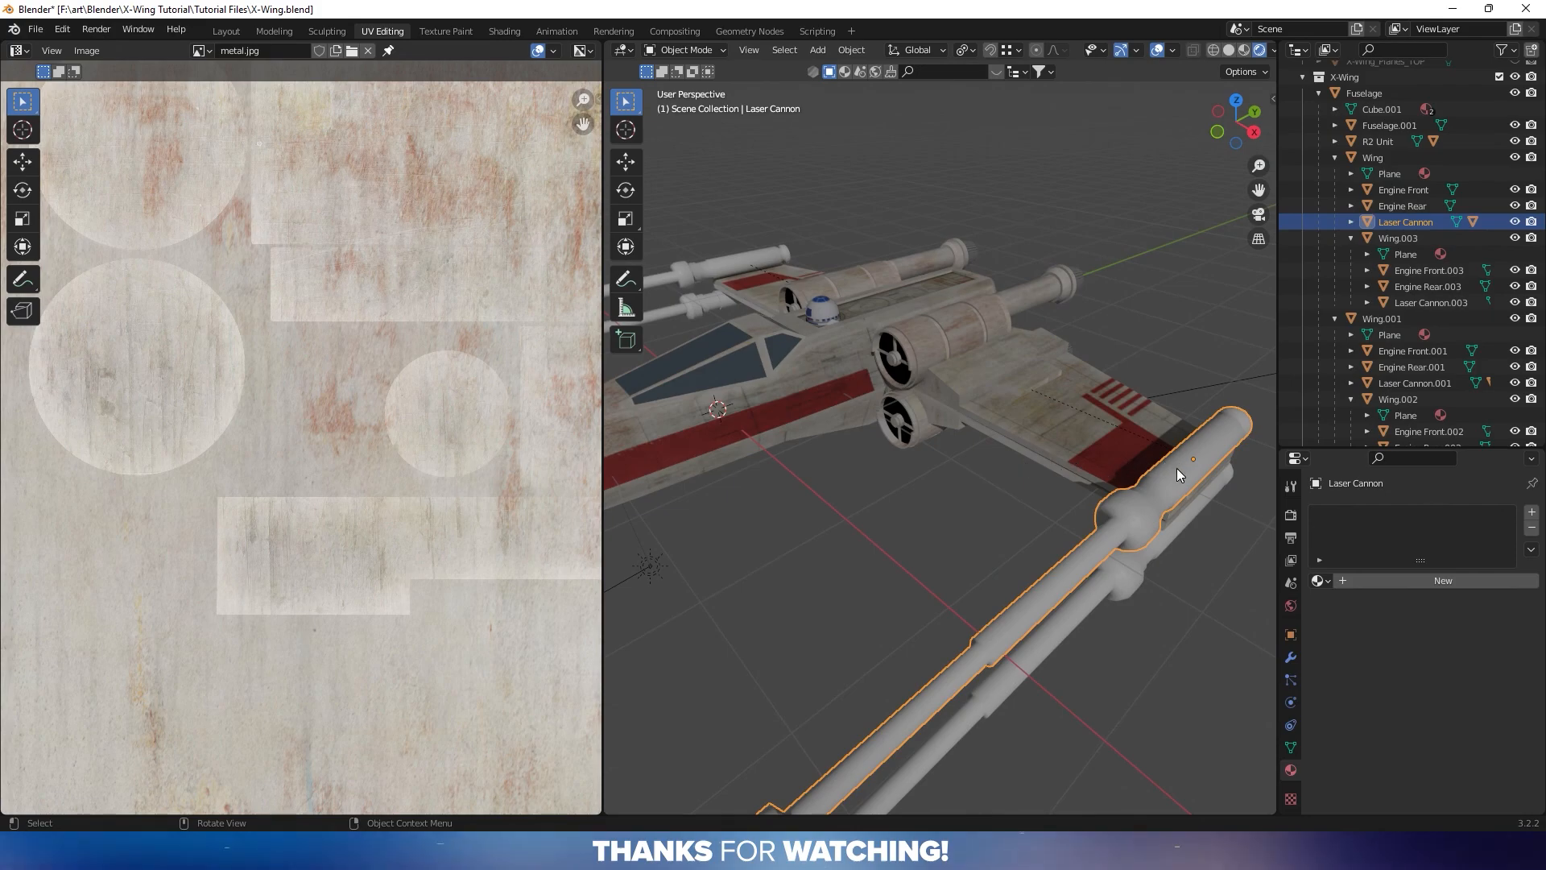
{"action": "key", "text": "Tab"}
{"action": "middle_click_drag", "start_coordinate": [1177, 467], "coordinate": [1152, 421]}
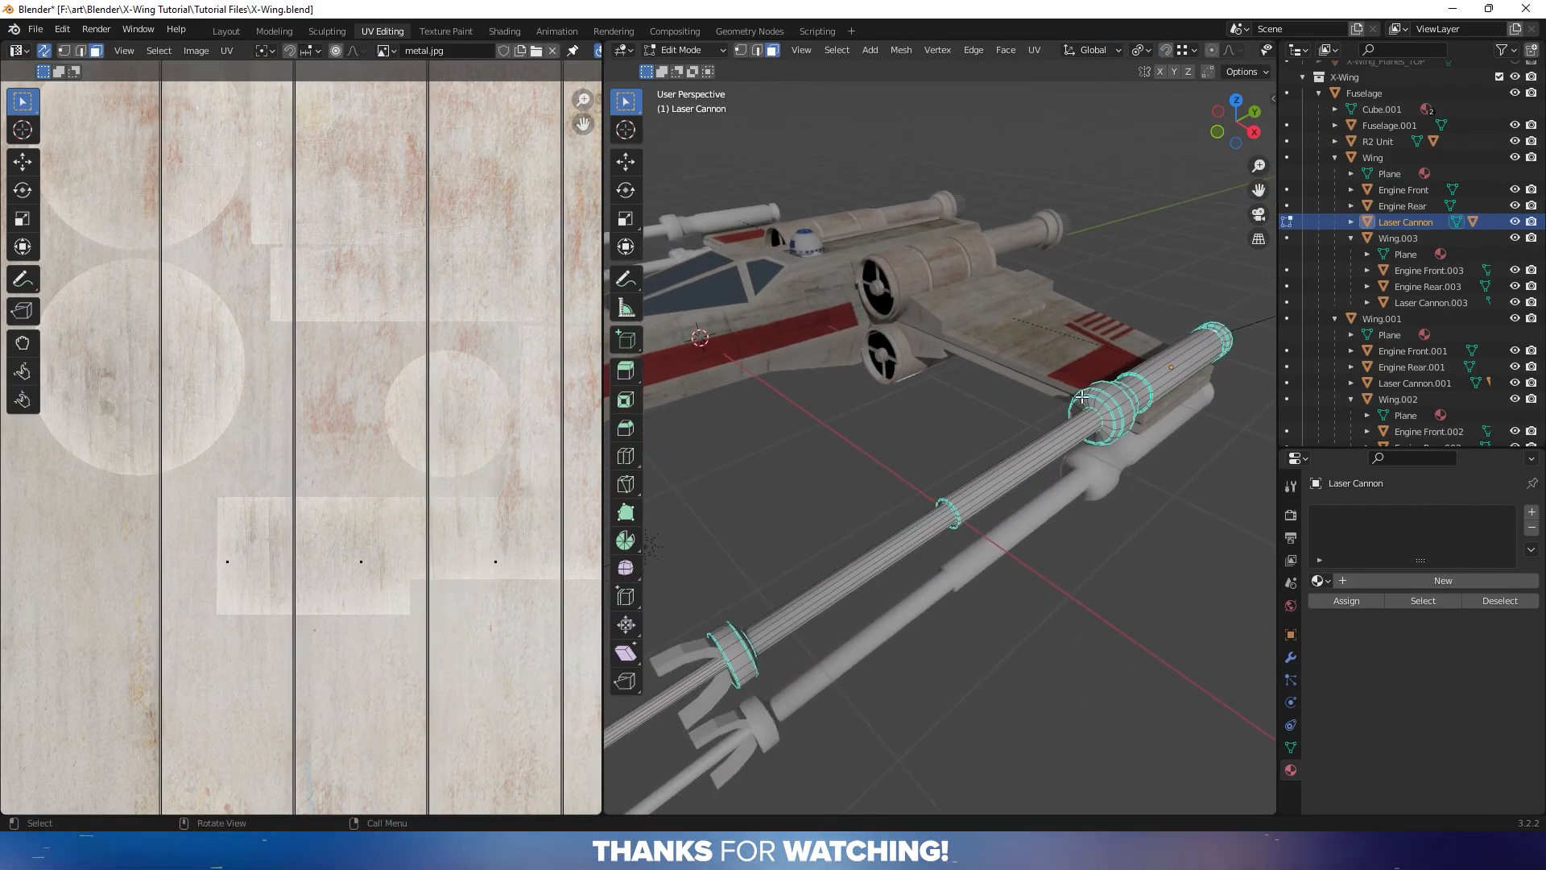
{"action": "mouse_move", "coordinate": [1038, 442]}
{"action": "middle_mouse_down"}
{"action": "mouse_move", "coordinate": [999, 447]}
{"action": "mouse_move", "coordinate": [1048, 412]}
{"action": "mouse_move", "coordinate": [1017, 439]}
{"action": "middle_mouse_up"}
{"action": "middle_click_drag", "start_coordinate": [1083, 356], "coordinate": [929, 356], "text": "shift"}
{"action": "key", "text": "Tab"}
Hide Wing, Wing.002 and the Laser Cannon.002 body to clear the area around the Laser Cannon
{"action": "left_click_drag", "start_coordinate": [926, 366], "coordinate": [973, 470]}
{"action": "left_click", "coordinate": [1515, 399]}
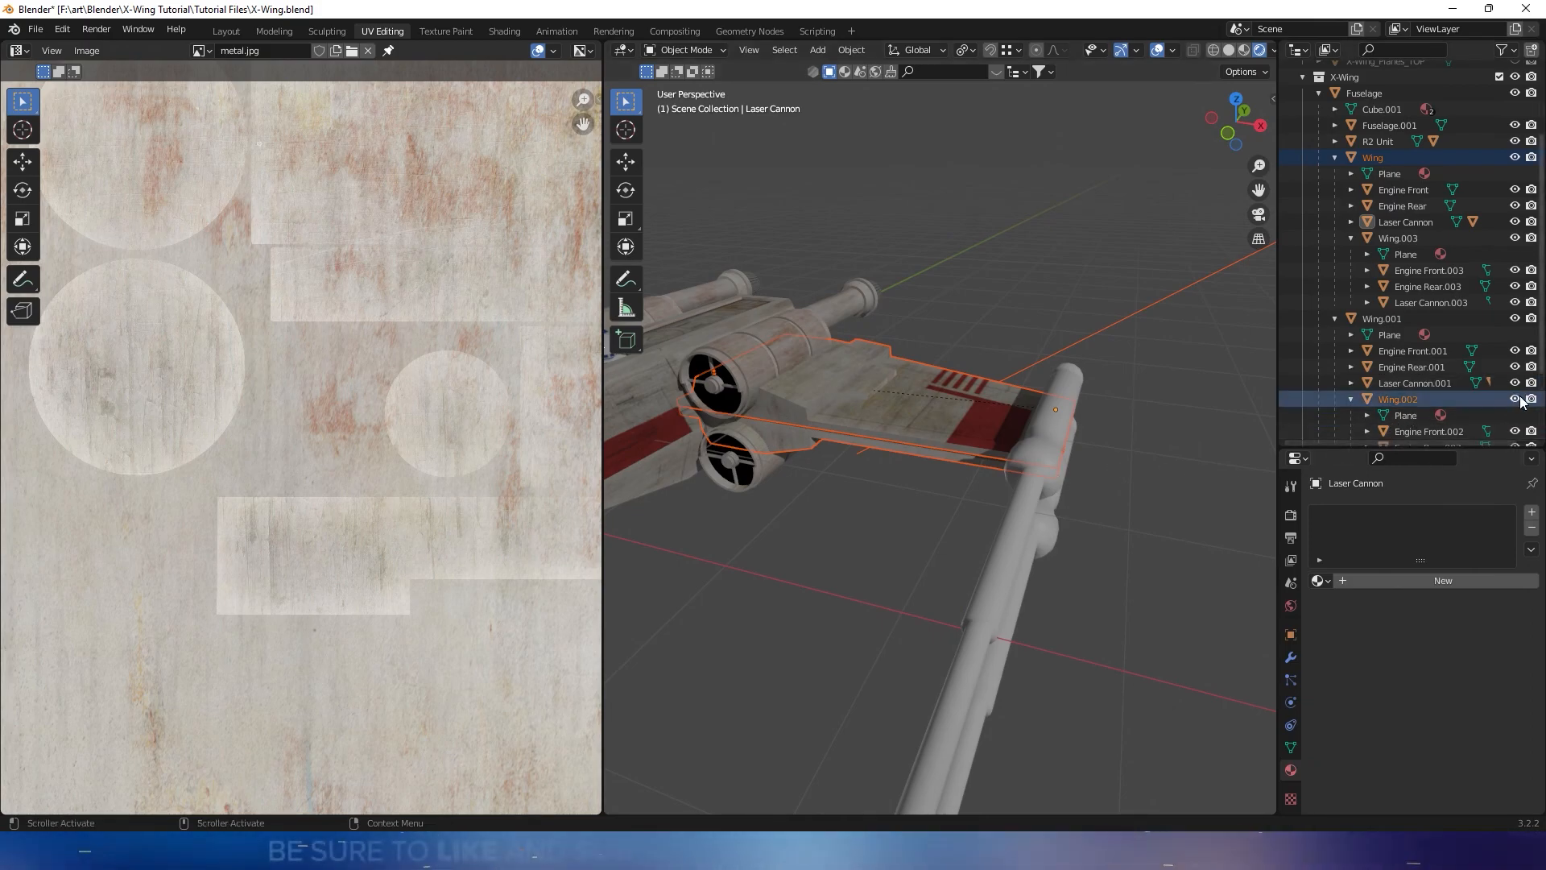
{"action": "left_click", "coordinate": [1515, 157]}
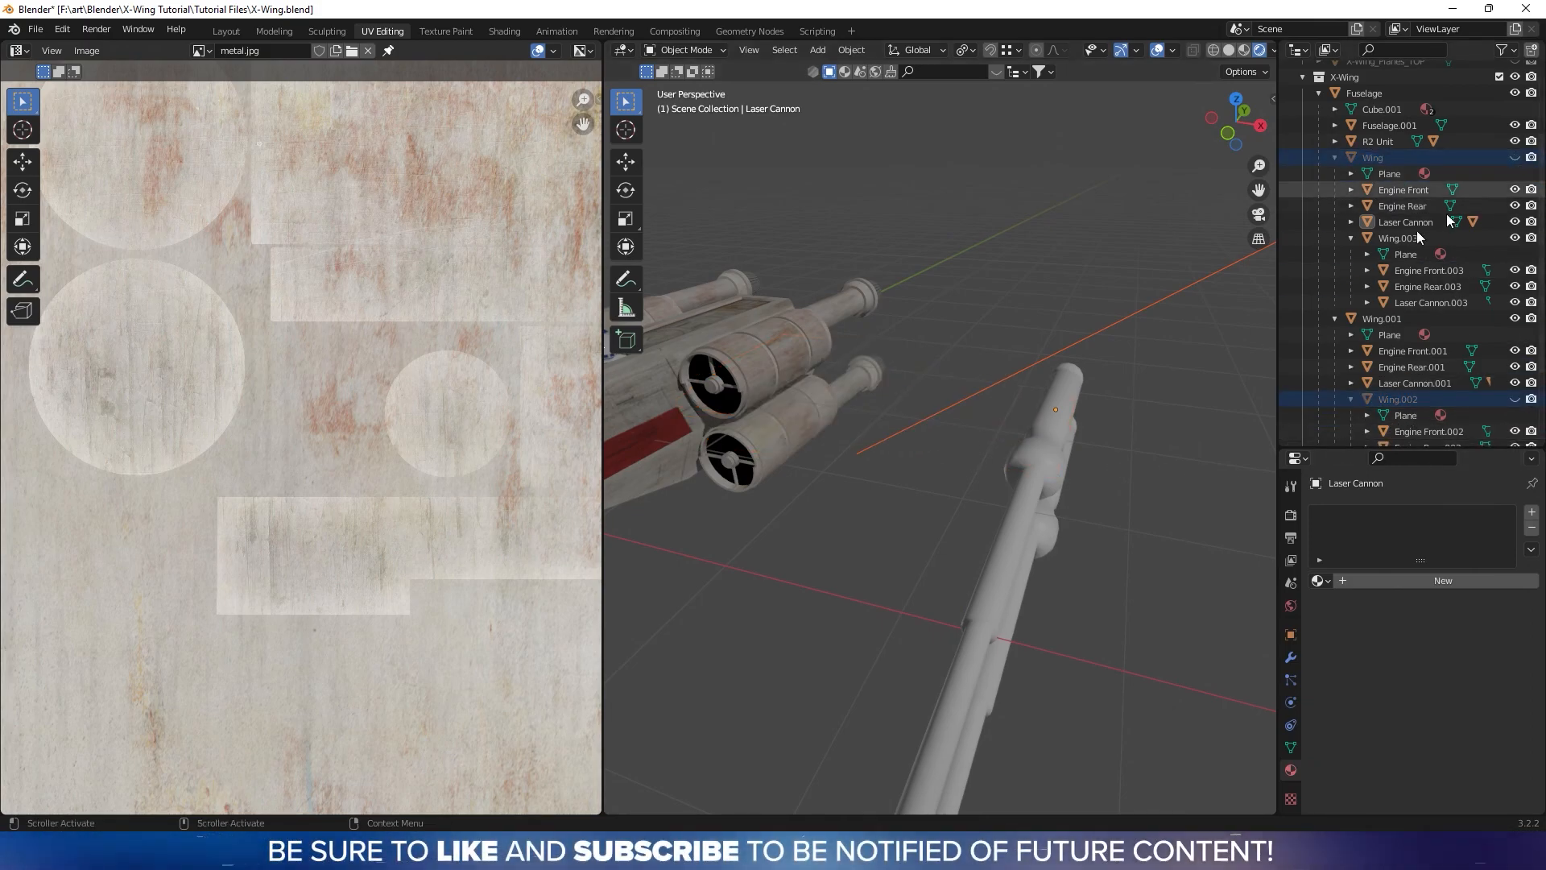
{"action": "left_click", "coordinate": [1061, 520]}
{"action": "scroll", "coordinate": [1419, 379], "scroll_direction": "down", "scroll_amount": 3}
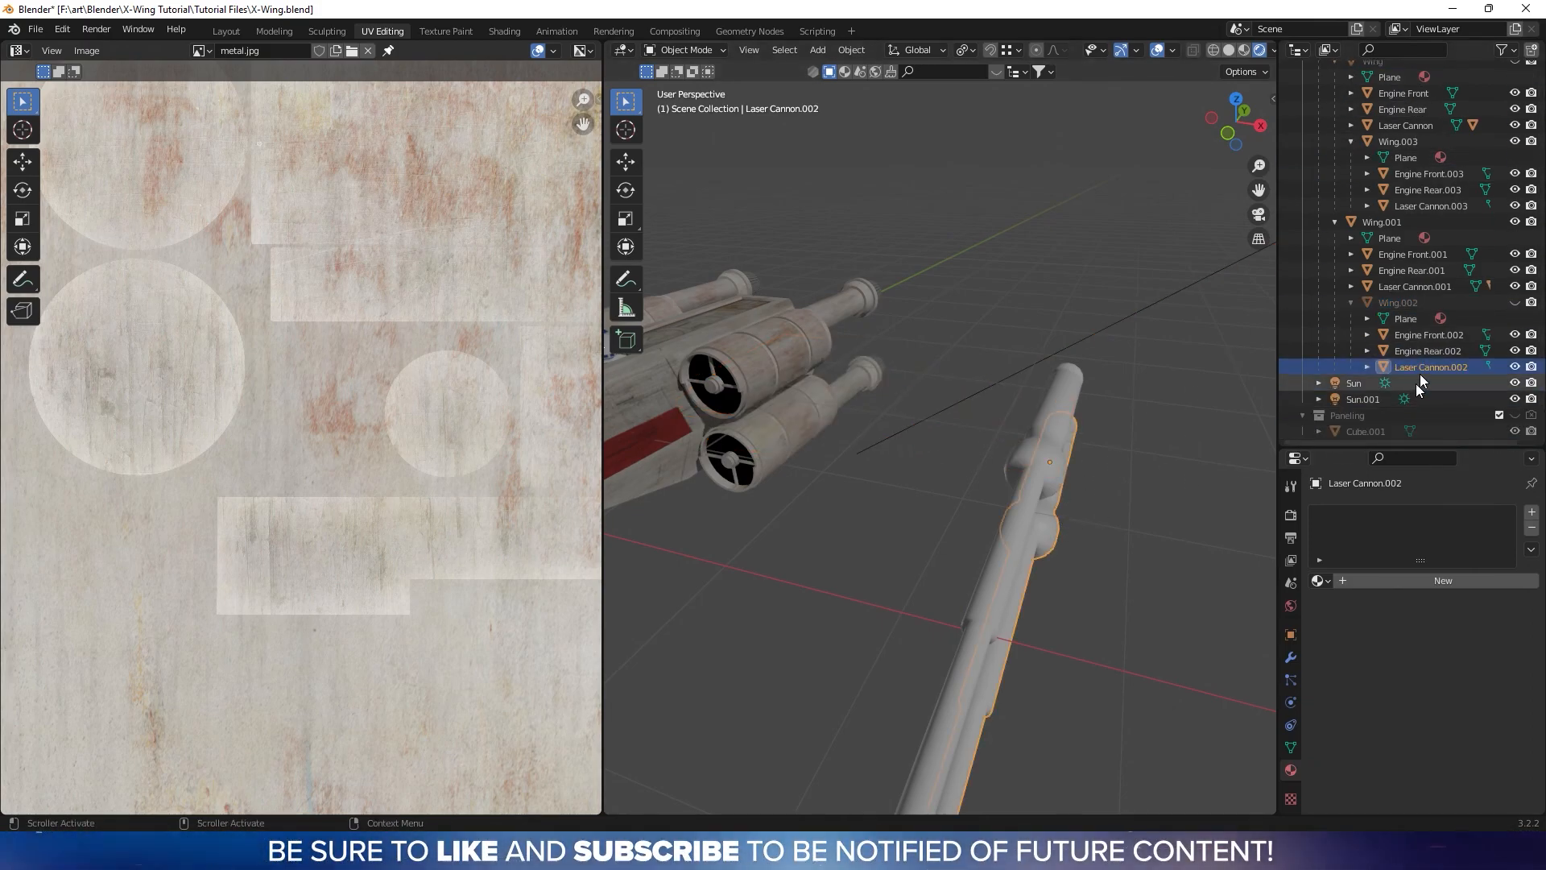
{"action": "left_click", "coordinate": [1515, 366]}
Hide Laser Cannon.002's curved child piece, Cylinder.003, and keep the cannon itself hidden
{"action": "middle_click_drag", "start_coordinate": [1113, 432], "coordinate": [1093, 456]}
{"action": "left_click", "coordinate": [1060, 434]}
{"action": "left_click", "coordinate": [920, 439]}
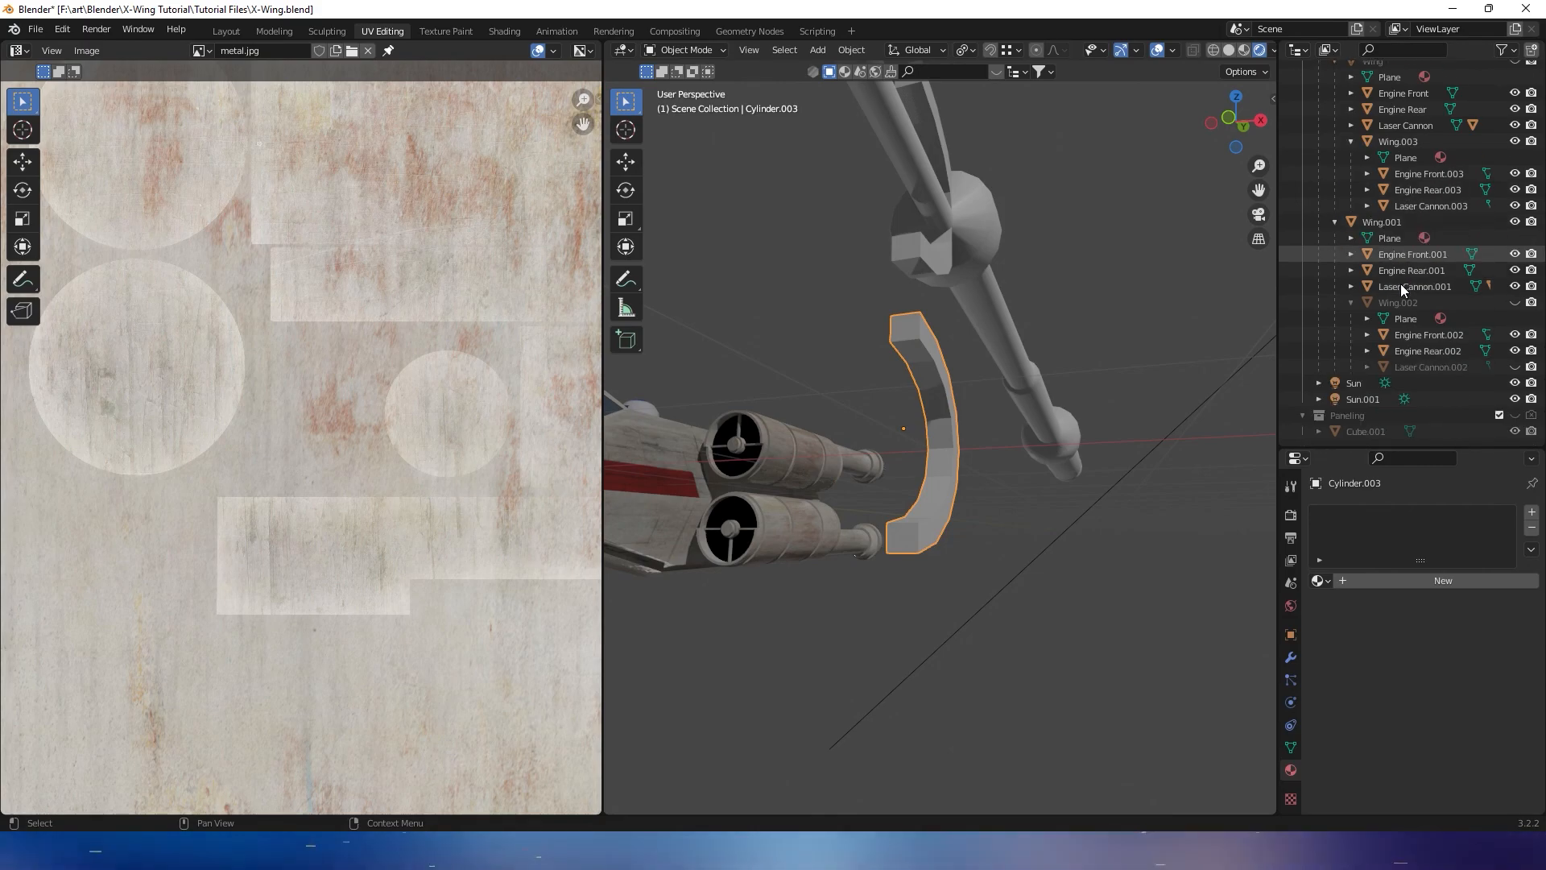
{"action": "scroll", "coordinate": [1466, 370], "scroll_direction": "up", "scroll_amount": 4}
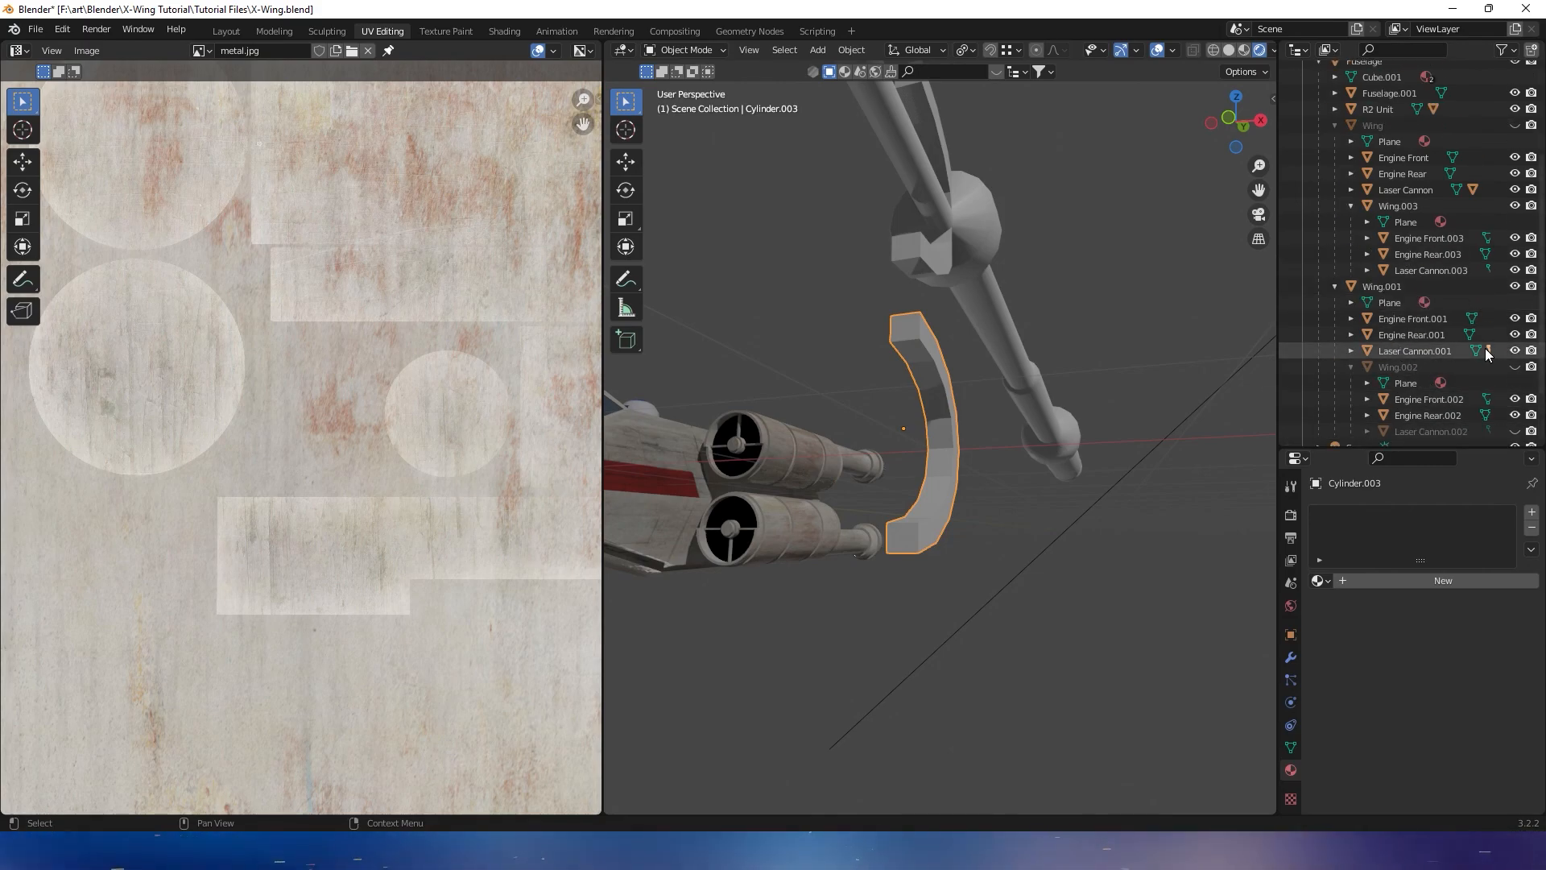
{"action": "scroll", "coordinate": [1493, 350], "scroll_direction": "down", "scroll_amount": 3}
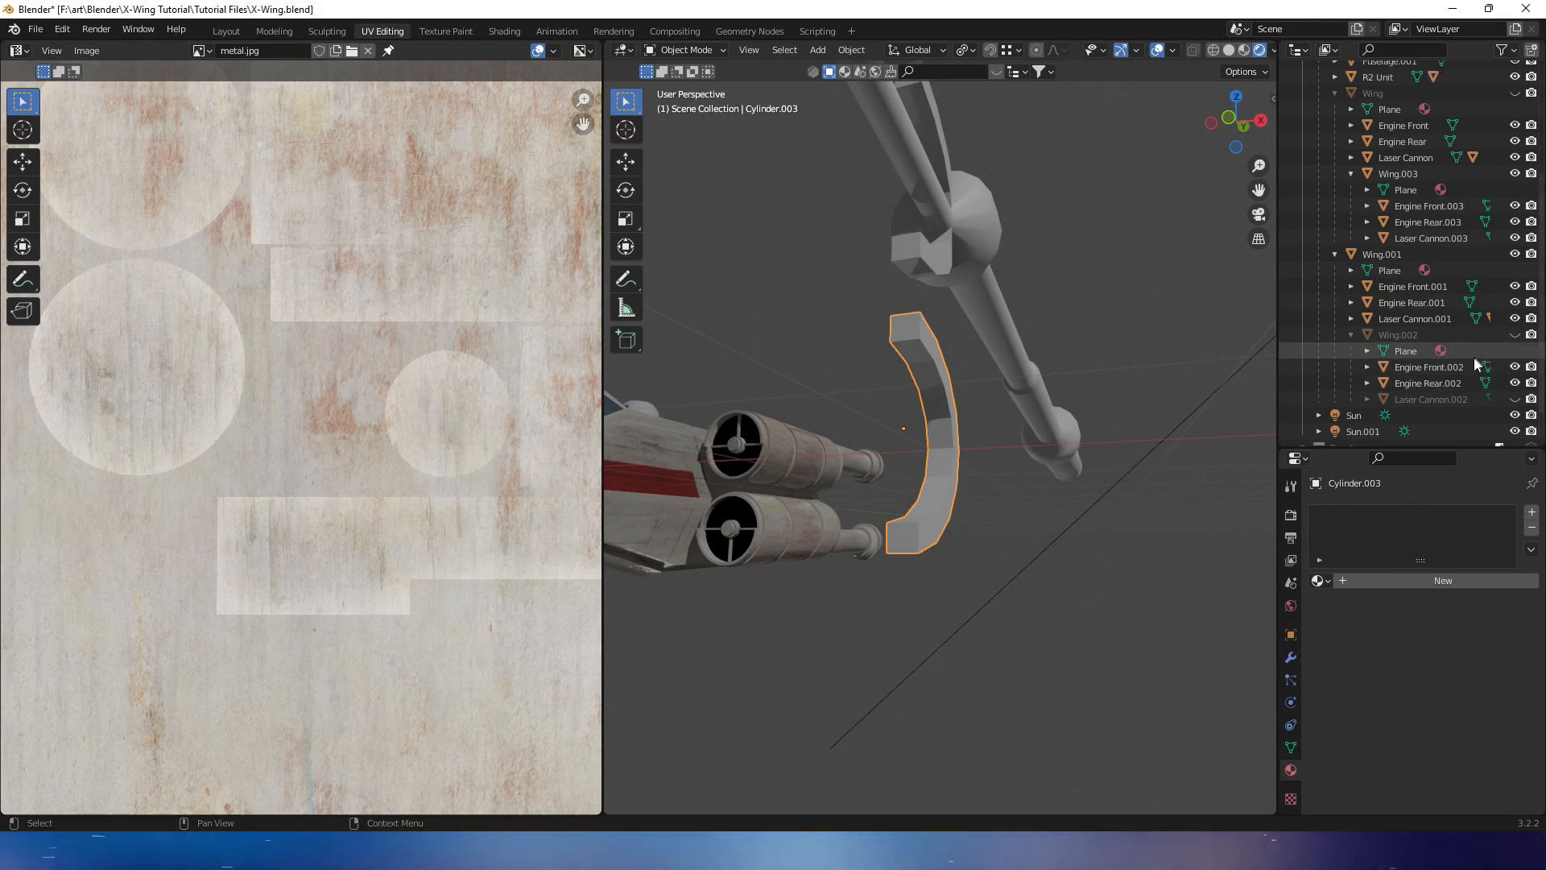
{"action": "left_click", "coordinate": [1515, 400]}
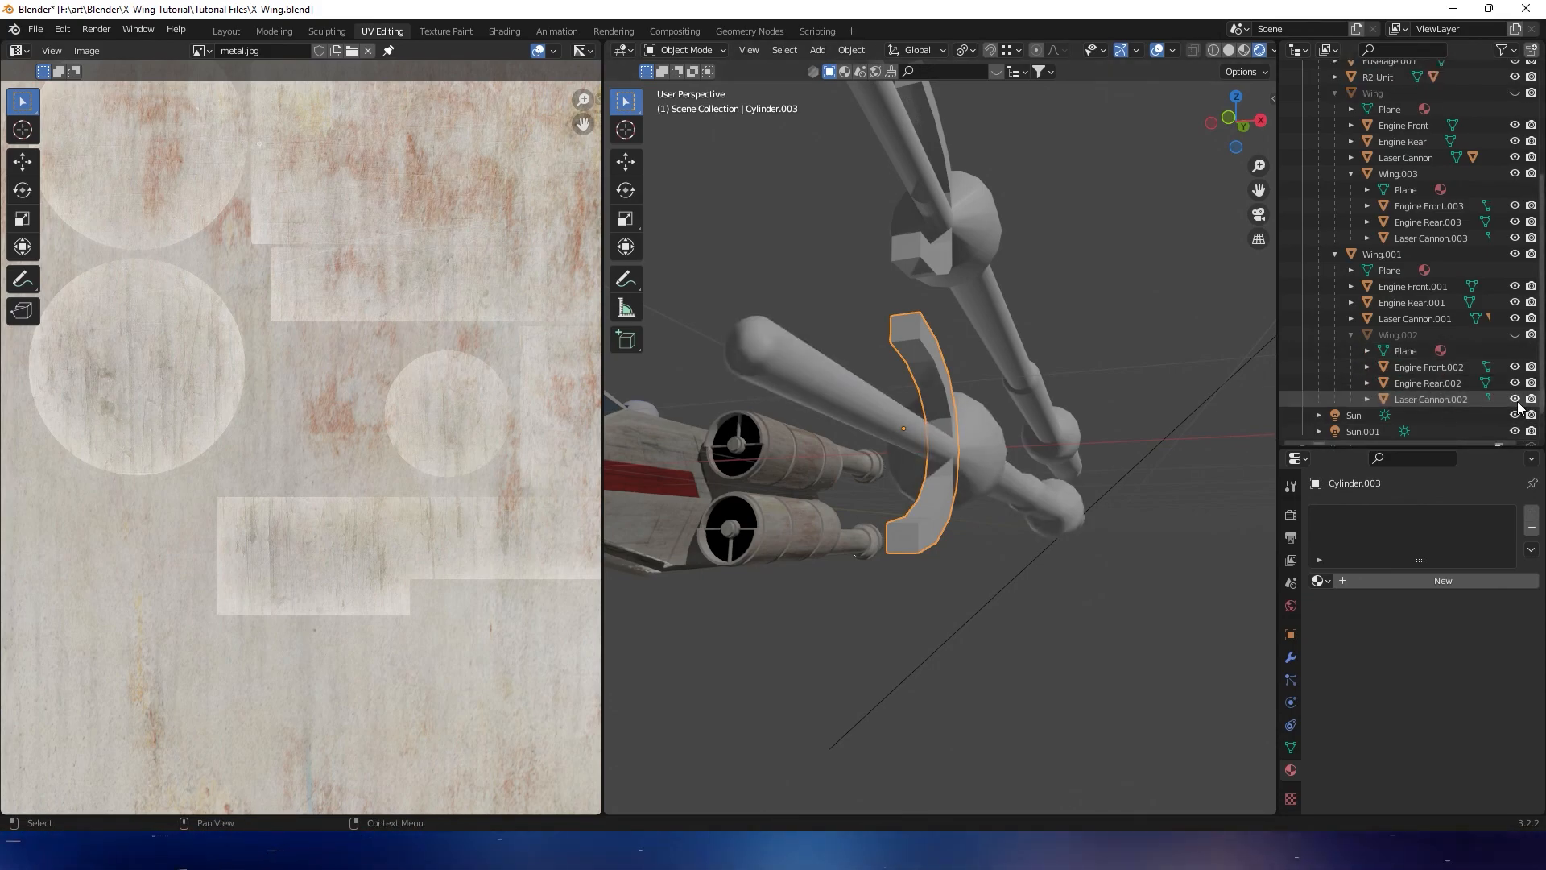
{"action": "left_click", "coordinate": [1367, 400]}
{"action": "scroll", "coordinate": [1398, 399], "scroll_direction": "down", "scroll_amount": 1}
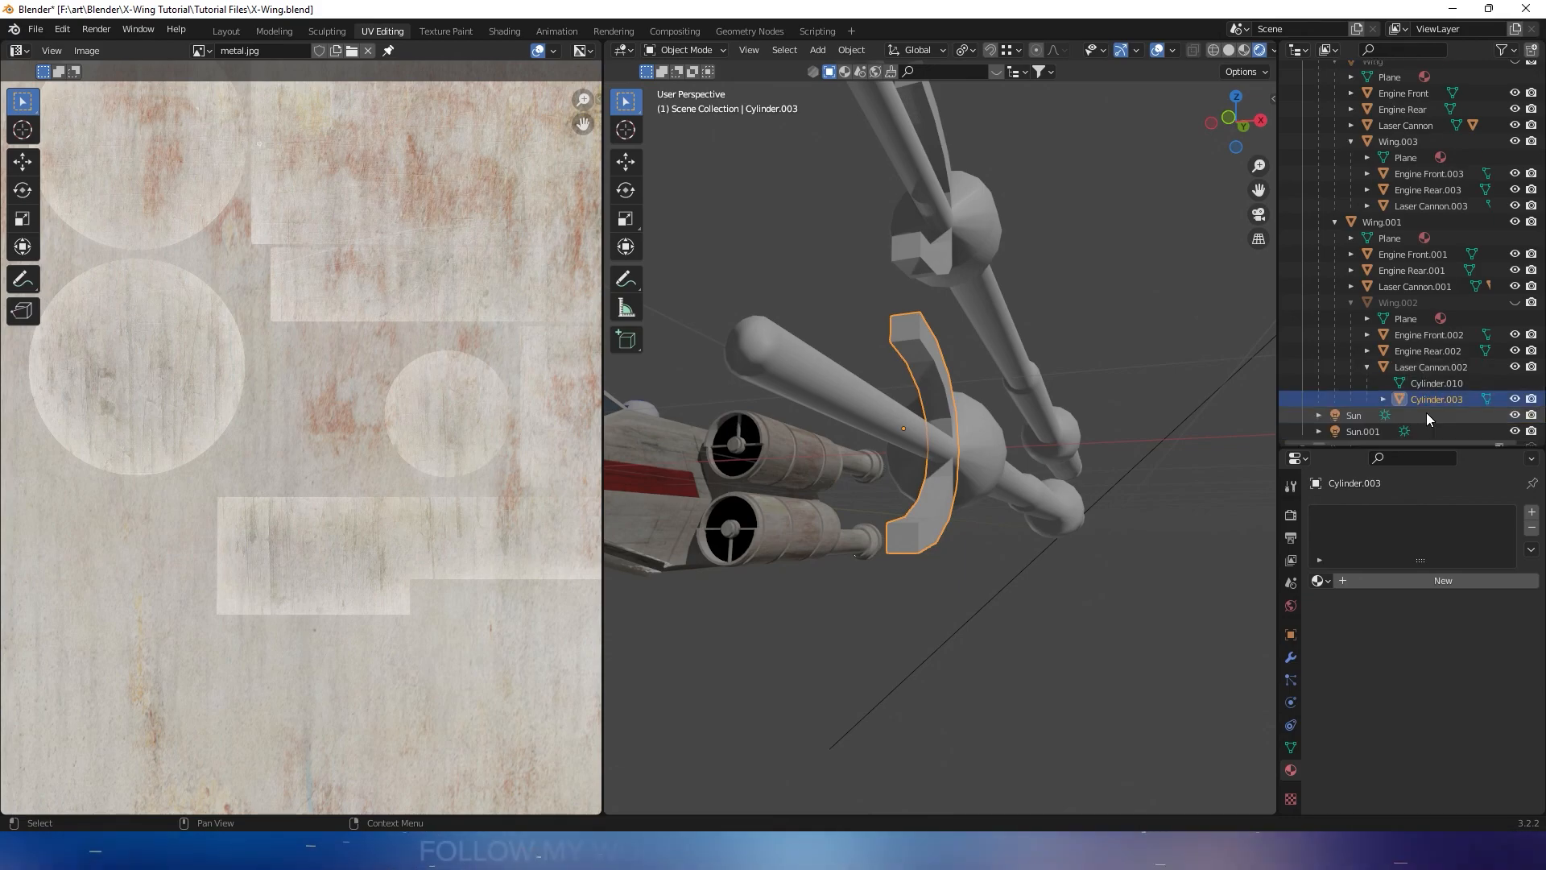
{"action": "left_click", "coordinate": [1514, 398]}
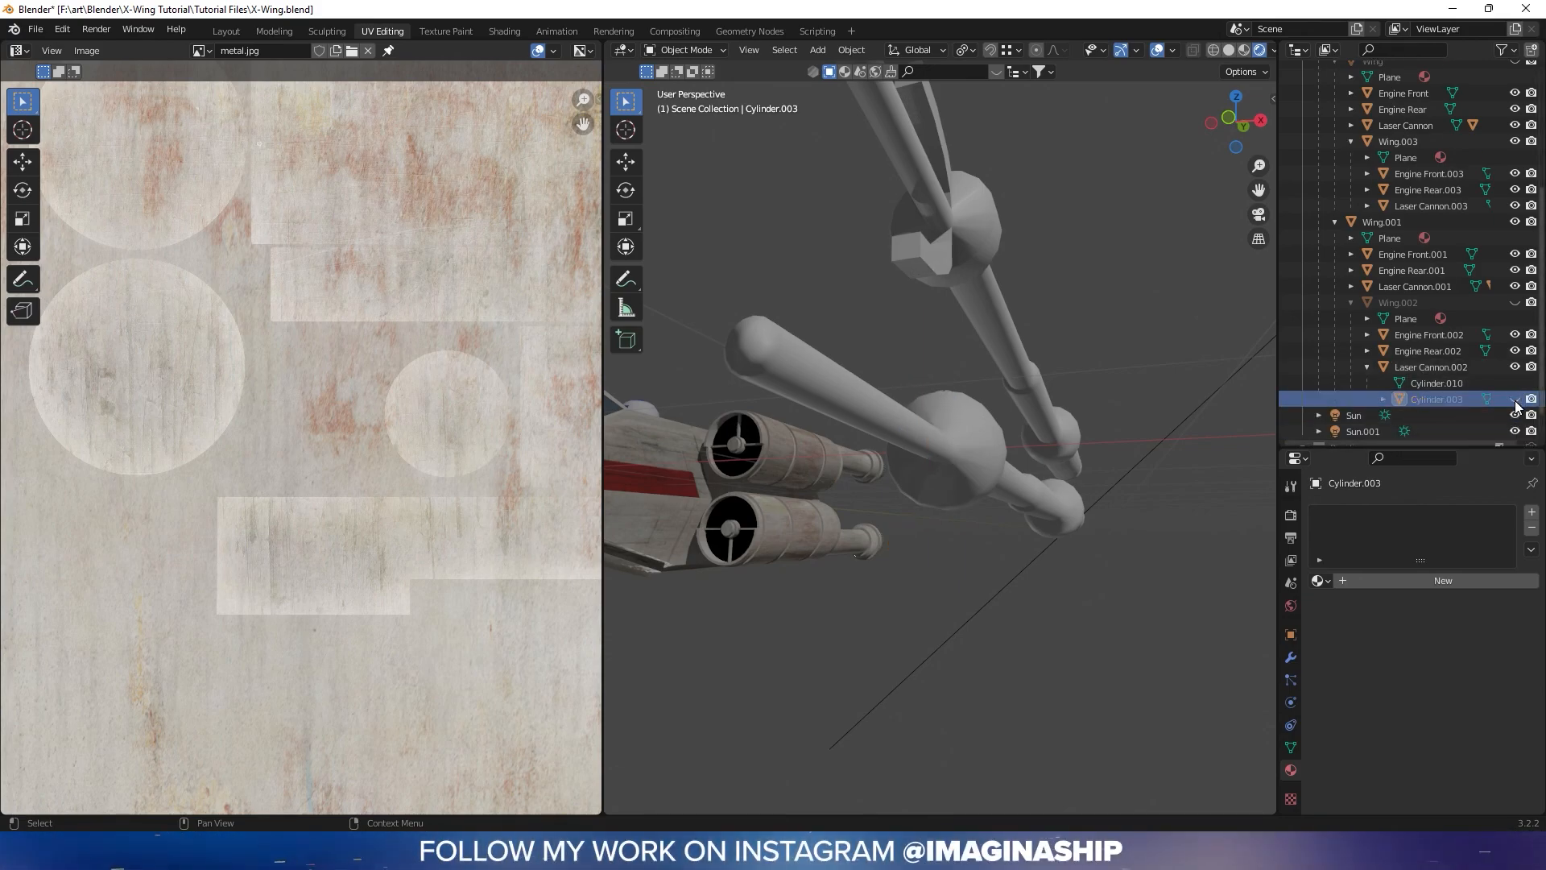
{"action": "left_click", "coordinate": [1514, 367]}
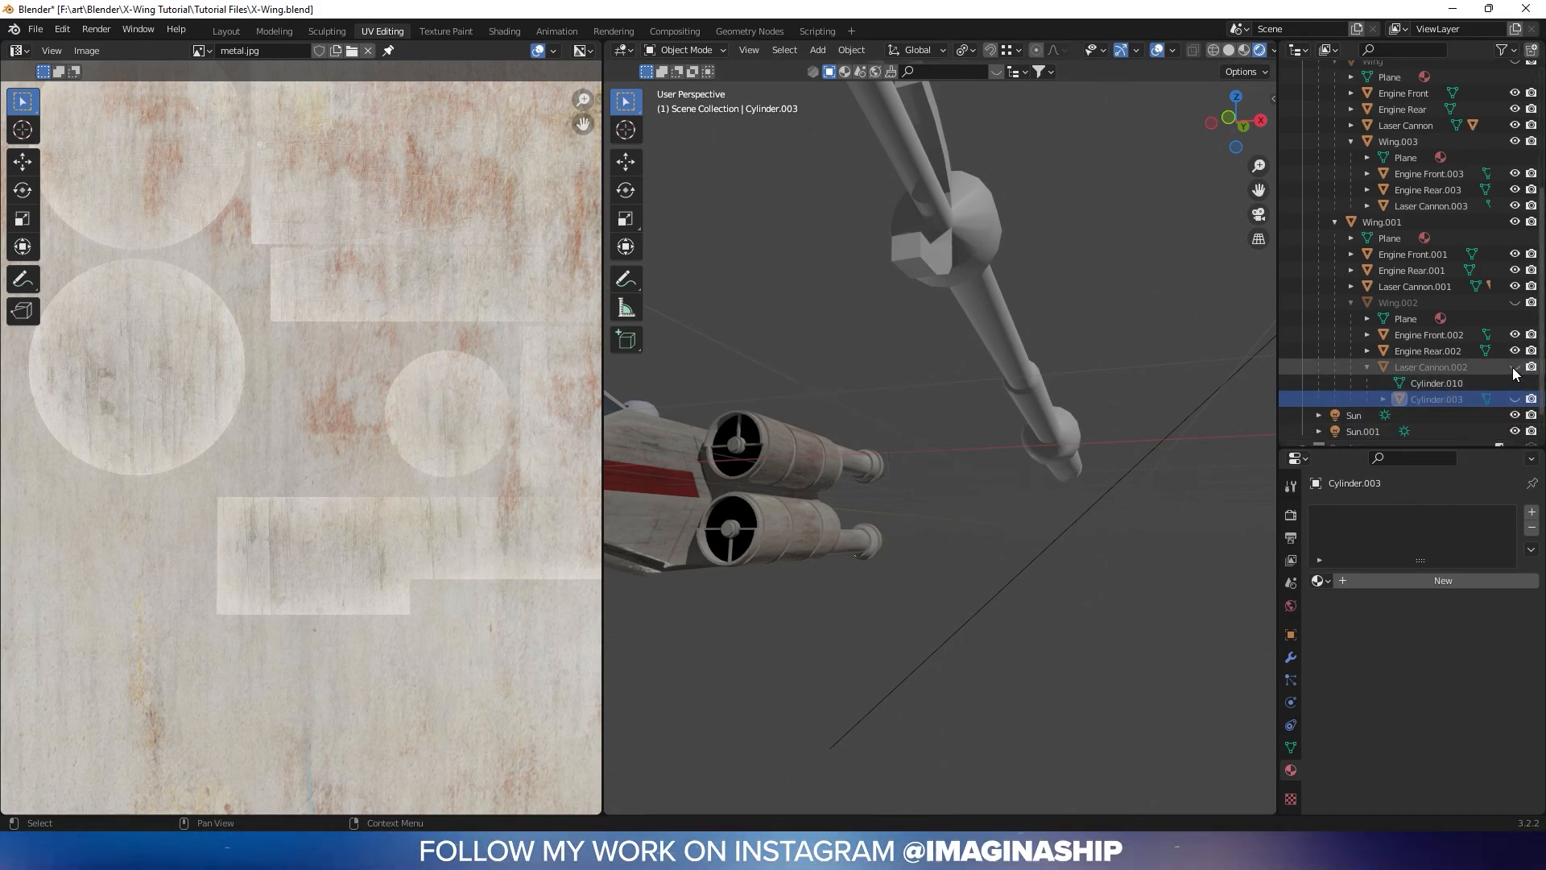
Hide the Laser Cannon's curved child piece, Cylinder.001, leaving only the cannon body
{"action": "mouse_move", "coordinate": [1062, 457]}
{"action": "middle_mouse_down"}
{"action": "mouse_move", "coordinate": [1030, 445]}
{"action": "mouse_move", "coordinate": [1080, 437]}
{"action": "middle_mouse_up"}
{"action": "left_click", "coordinate": [1040, 449]}
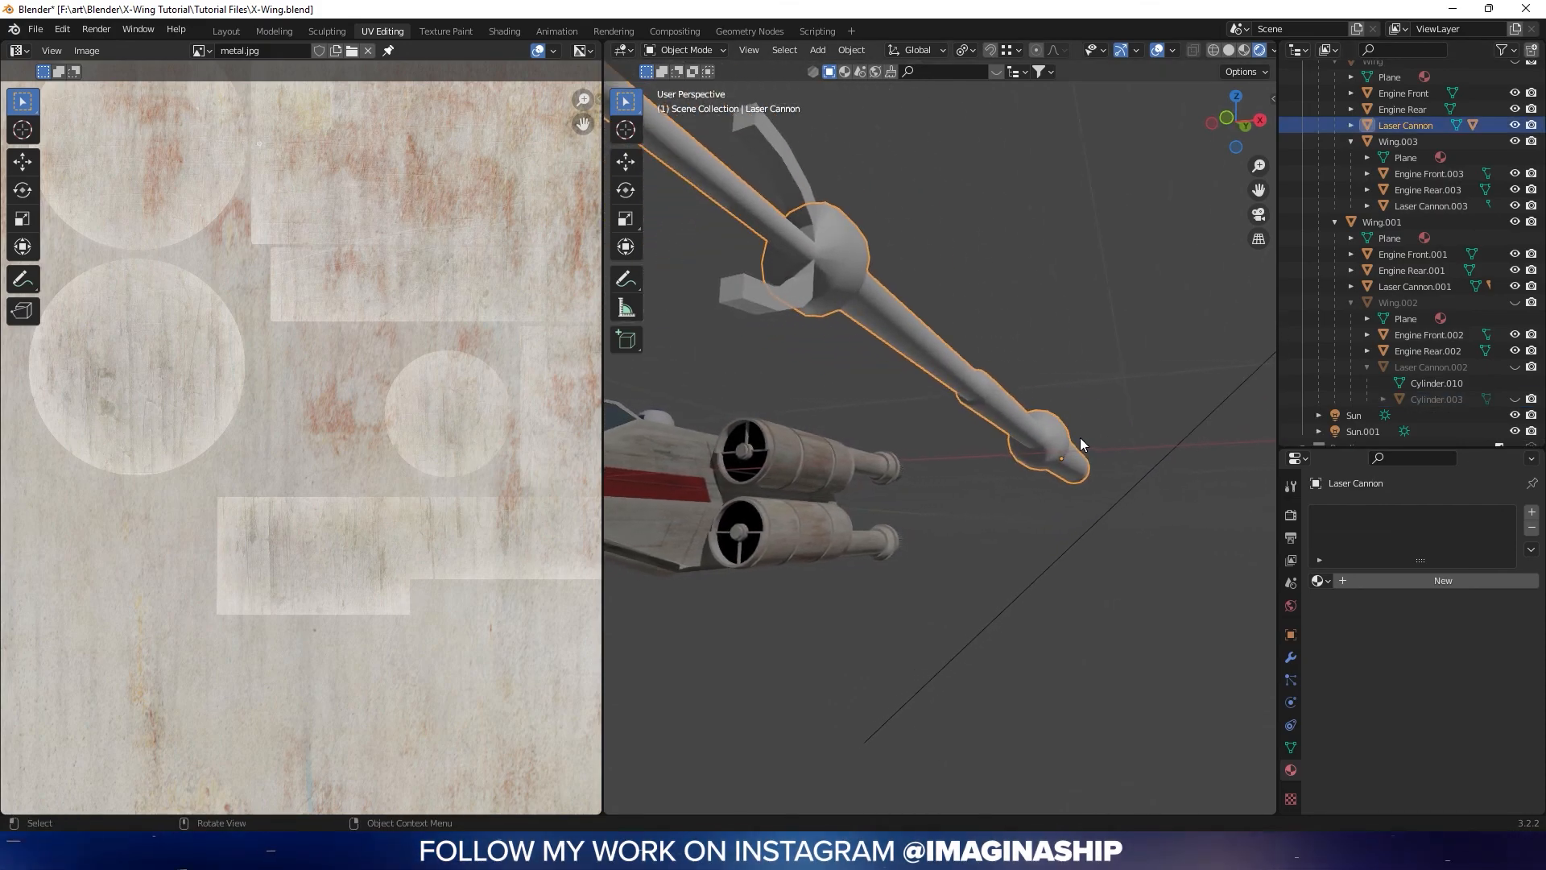
{"action": "key", "text": "Tab"}
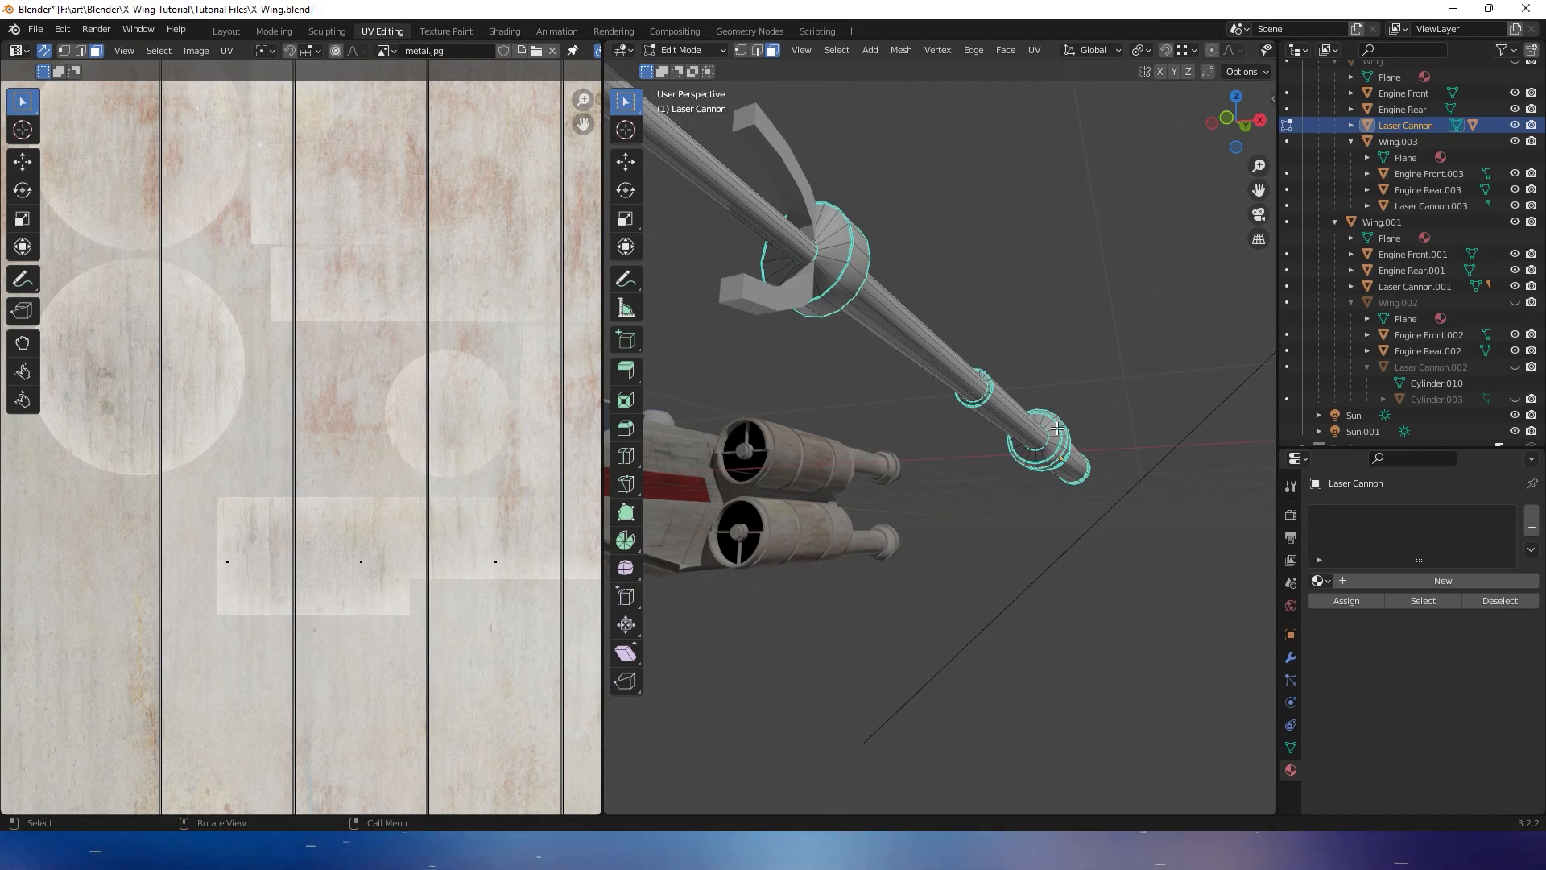
{"action": "key", "text": "Tab"}
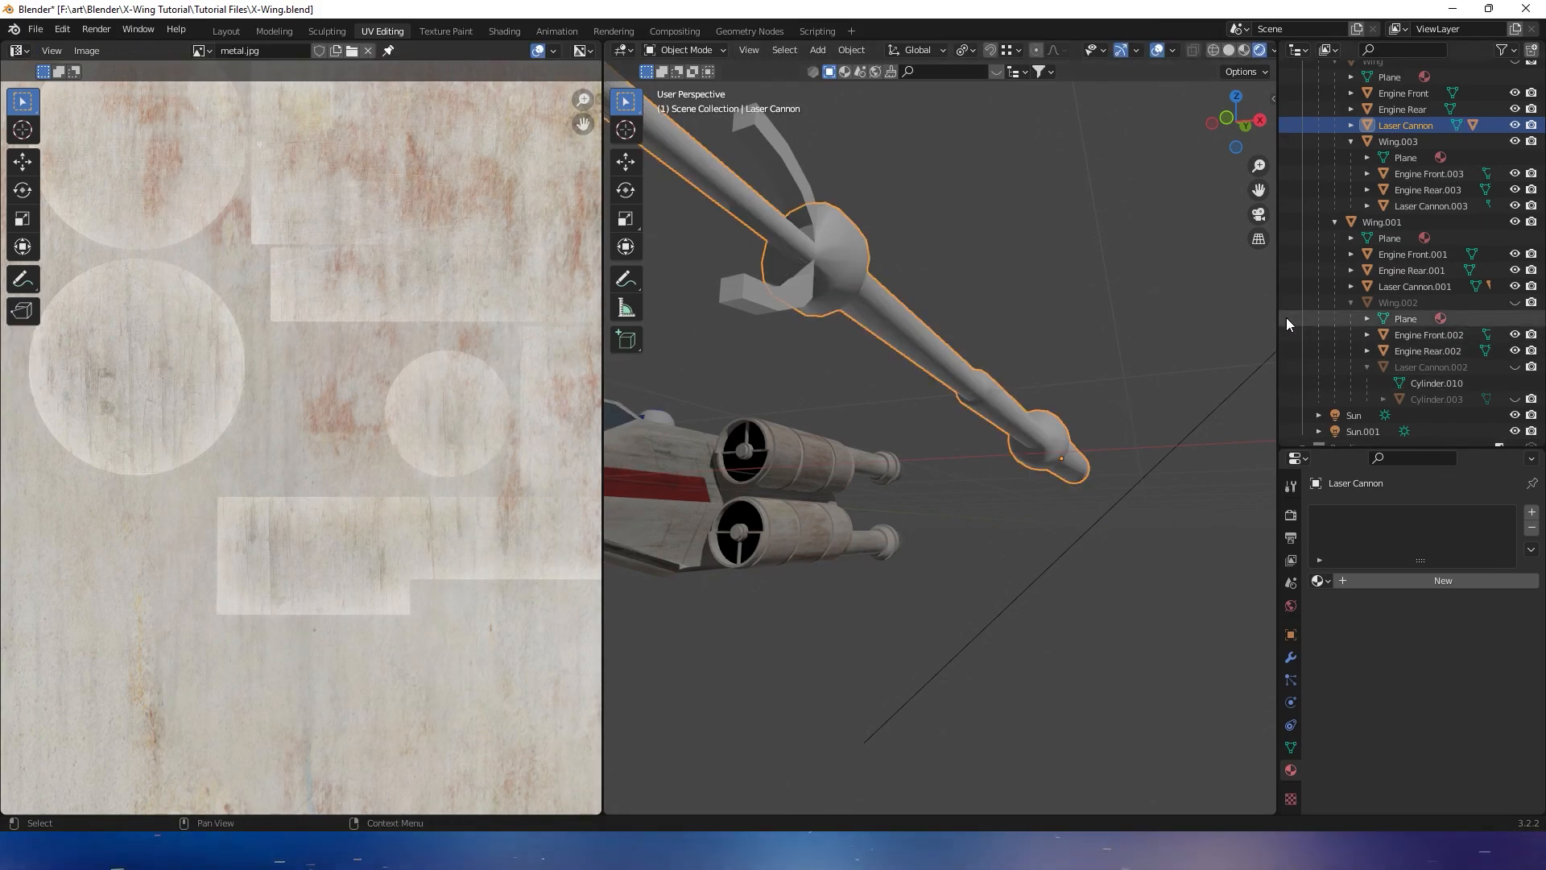
{"action": "left_click", "coordinate": [1351, 126]}
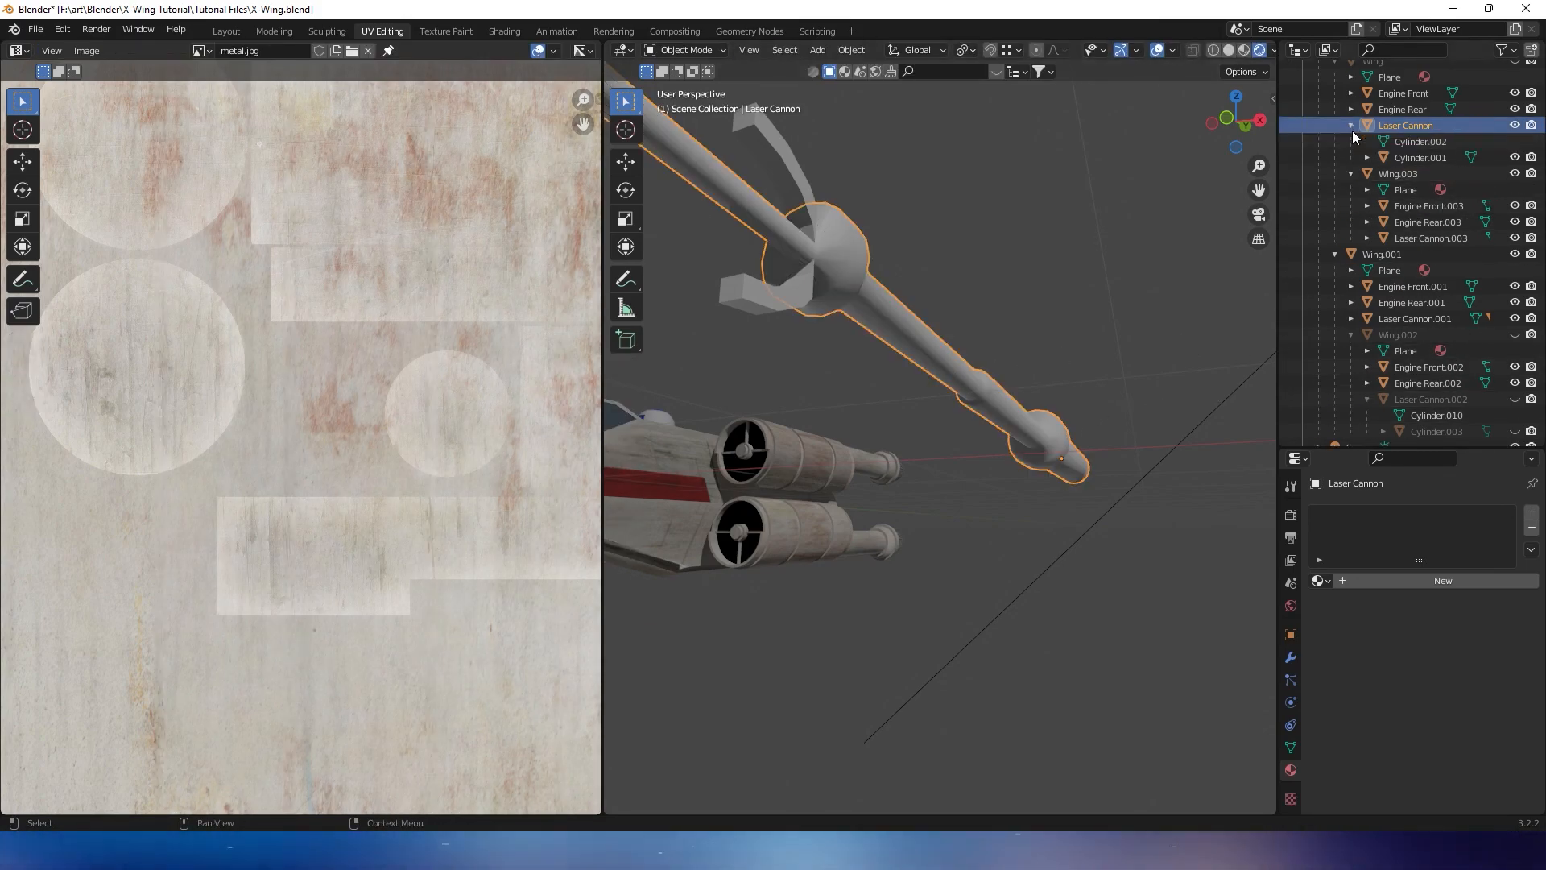
{"action": "left_click", "coordinate": [1515, 157]}
{"action": "mouse_move", "coordinate": [995, 318]}
{"action": "middle_mouse_down"}
{"action": "mouse_move", "coordinate": [1017, 336]}
{"action": "mouse_move", "coordinate": [1021, 315]}
{"action": "middle_mouse_up"}
Enter Edit Mode on the Laser Cannon and select the edge loop where the front barrel meets the disc
{"action": "key", "text": "Tab"}
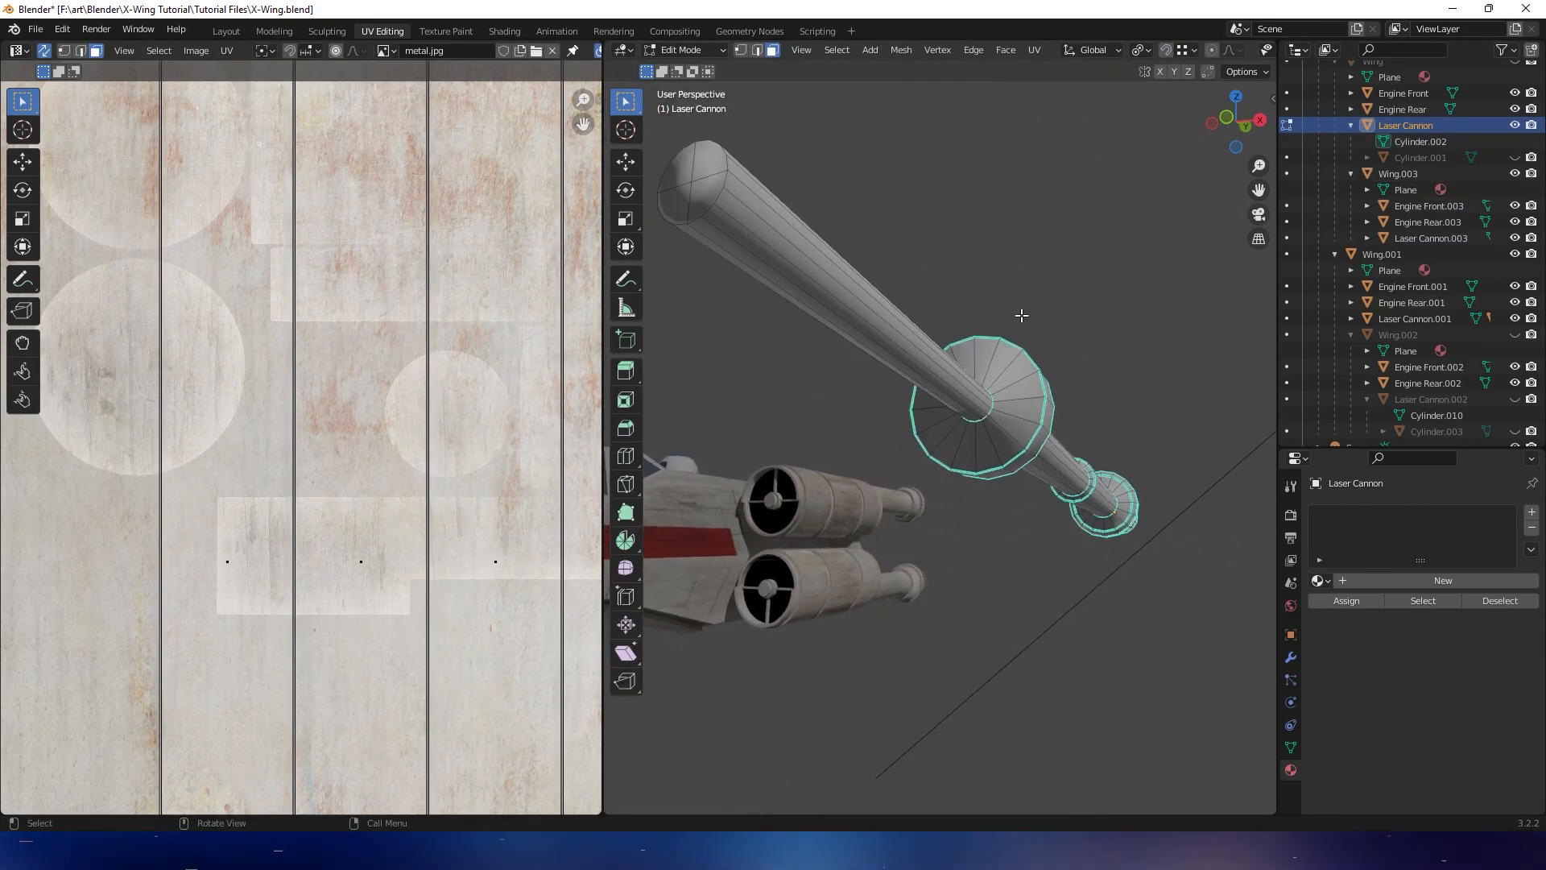
{"action": "key", "text": "2"}
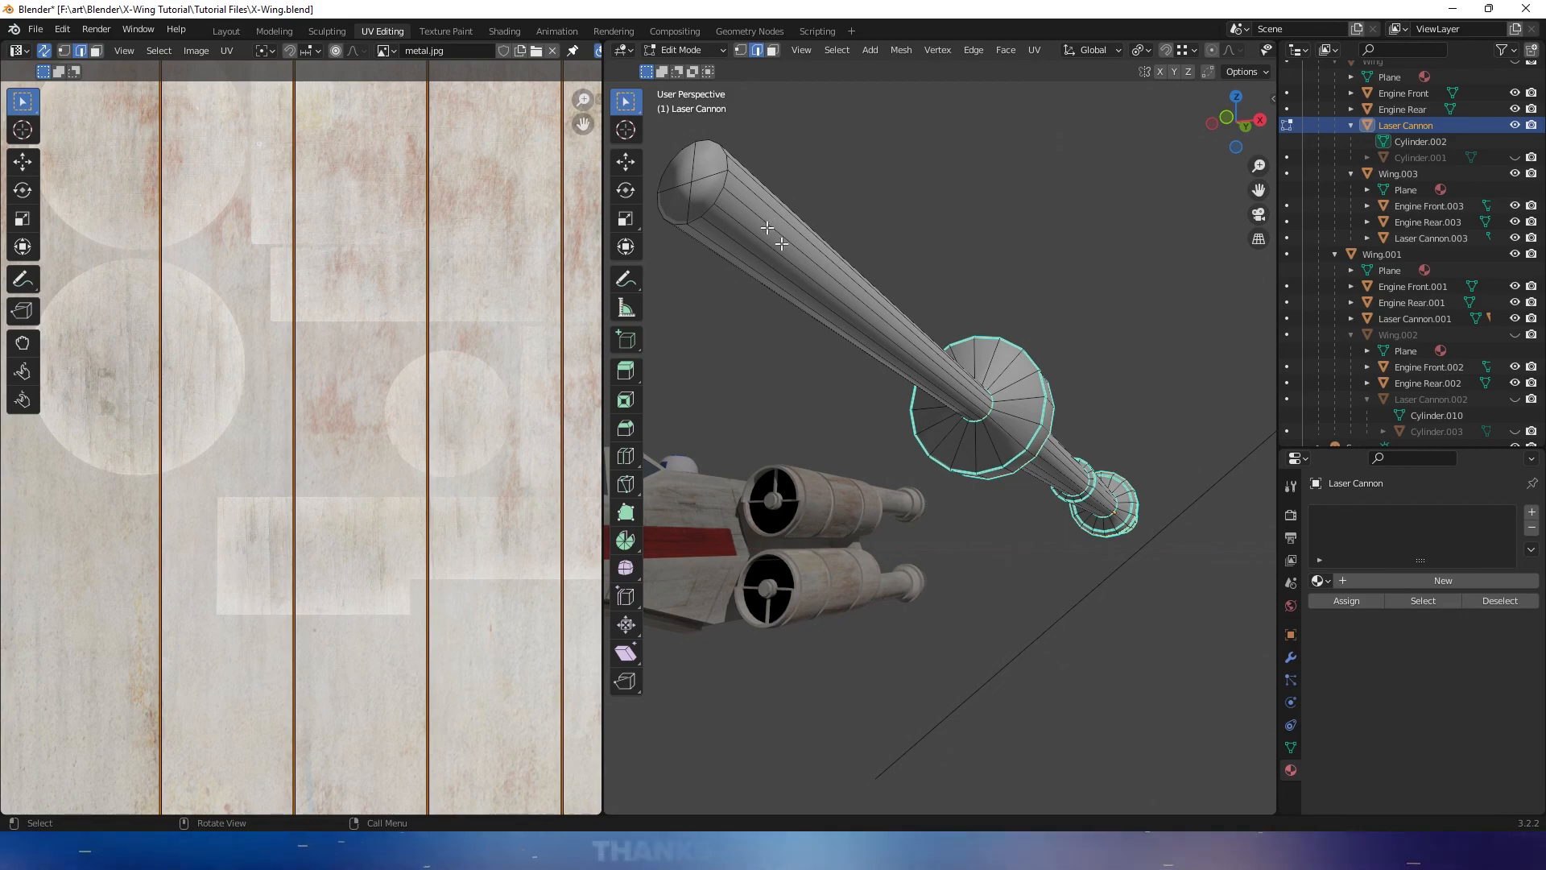
{"action": "middle_click_drag", "start_coordinate": [992, 412], "coordinate": [980, 414]}
{"action": "scroll", "coordinate": [980, 414], "scroll_direction": "up", "scroll_amount": 6}
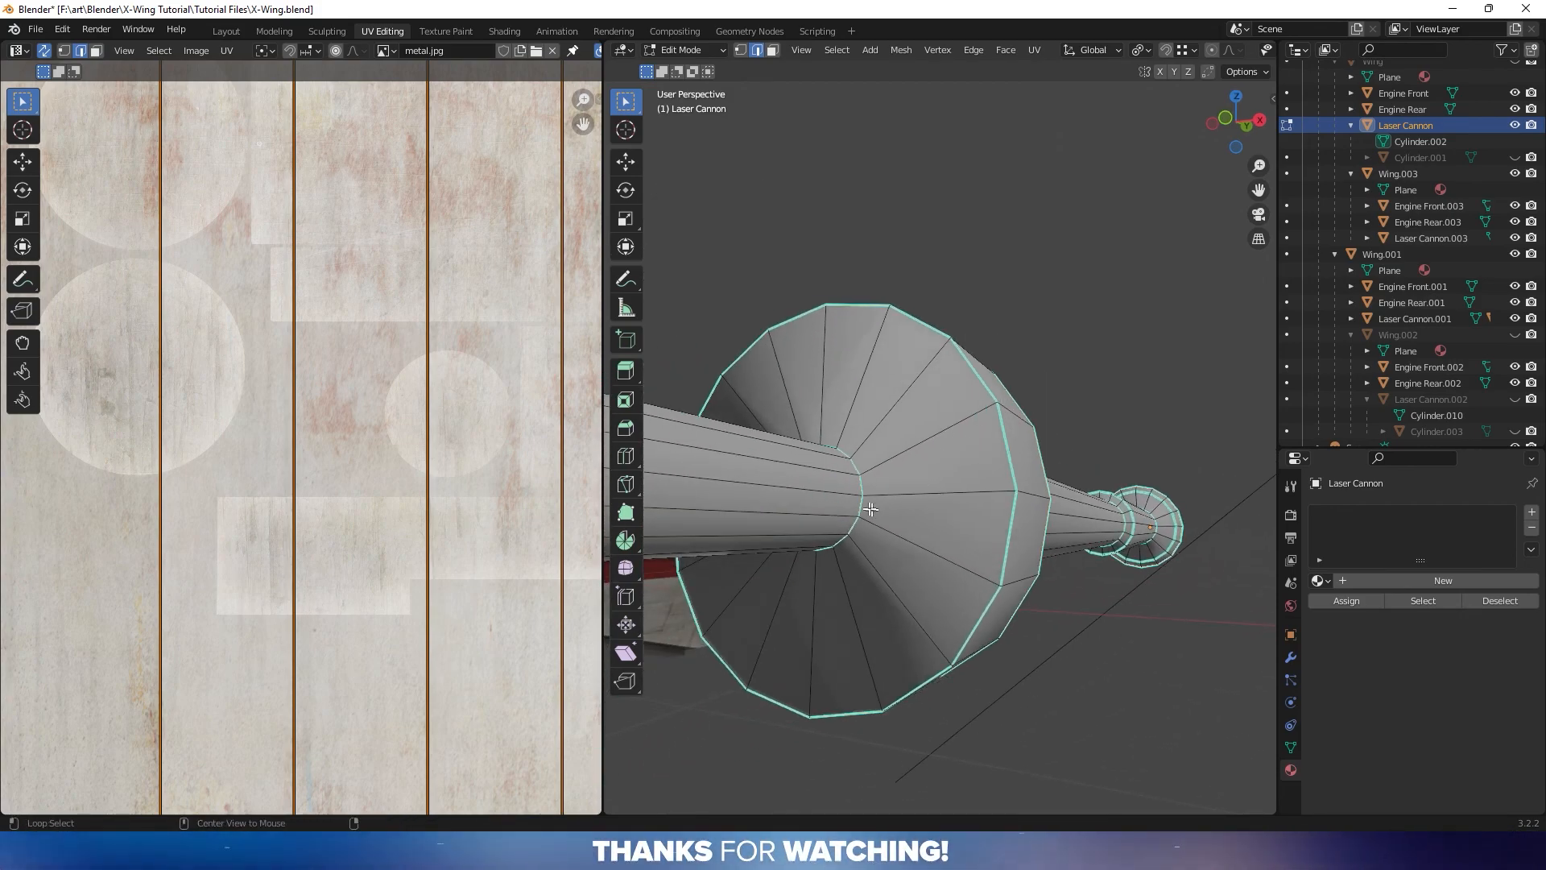
{"action": "left_click", "coordinate": [864, 506], "text": "alt"}
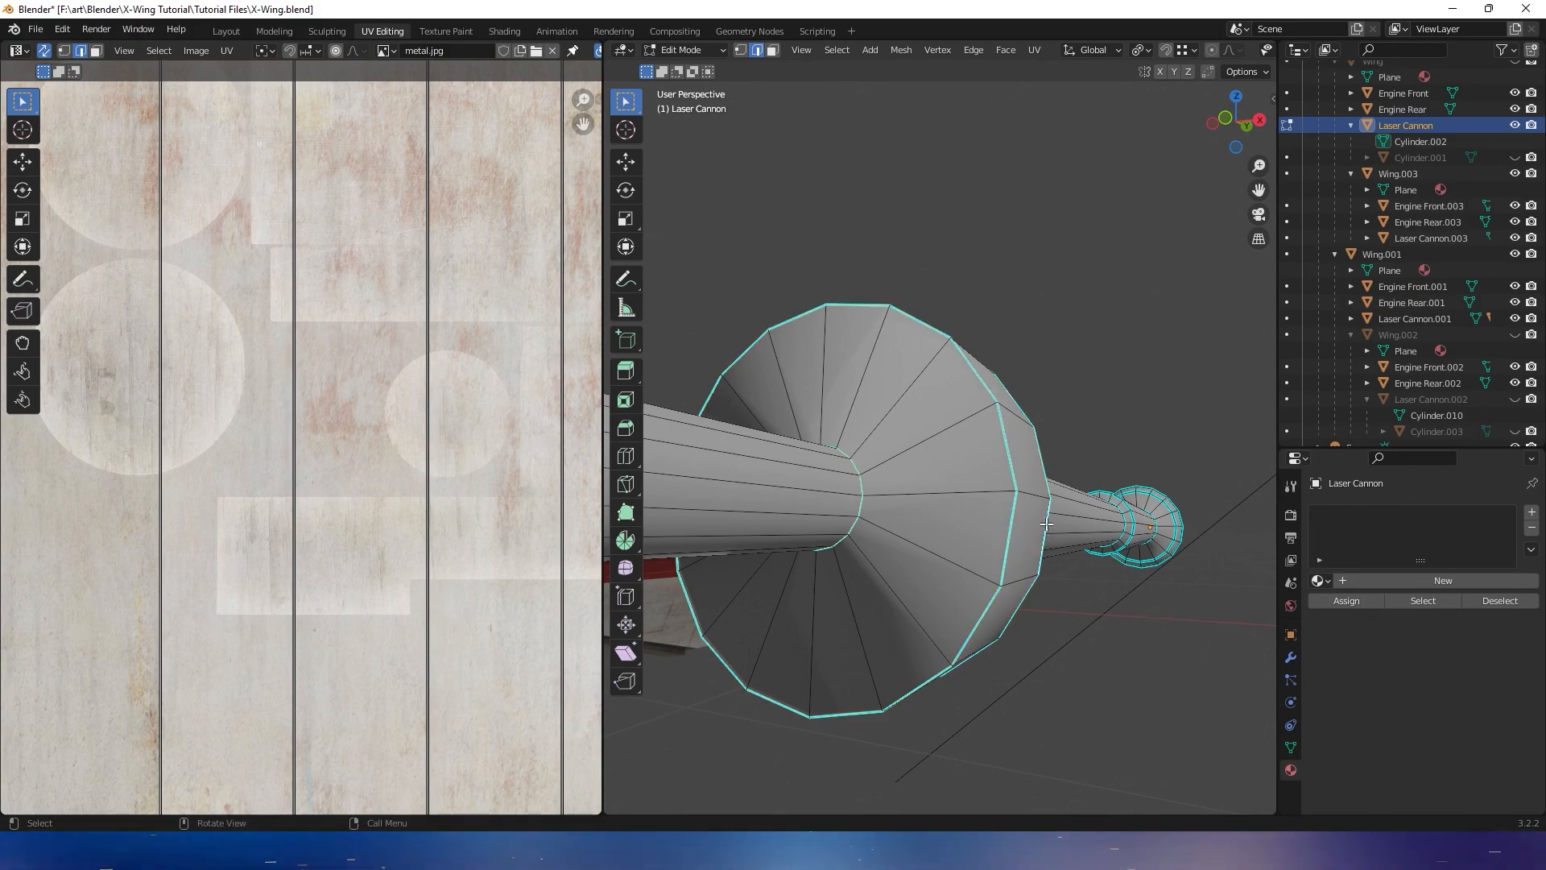
Add the edge loops behind the disc and at the barrel's diameter step to the selection
{"action": "scroll", "coordinate": [966, 564], "scroll_direction": "down", "scroll_amount": 10}
{"action": "middle_click_drag", "start_coordinate": [998, 541], "coordinate": [1126, 532]}
{"action": "middle_click_drag", "start_coordinate": [907, 555], "coordinate": [987, 538], "text": "shift"}
{"action": "scroll", "coordinate": [932, 462], "scroll_direction": "up", "scroll_amount": 3}
{"action": "middle_click_drag", "start_coordinate": [1082, 696], "coordinate": [1100, 577], "text": "shift"}
{"action": "middle_click_drag", "start_coordinate": [1099, 576], "coordinate": [1056, 600]}
{"action": "scroll", "coordinate": [983, 480], "scroll_direction": "up", "scroll_amount": 2}
{"action": "middle_click_drag", "start_coordinate": [983, 480], "coordinate": [1087, 473], "text": "shift"}
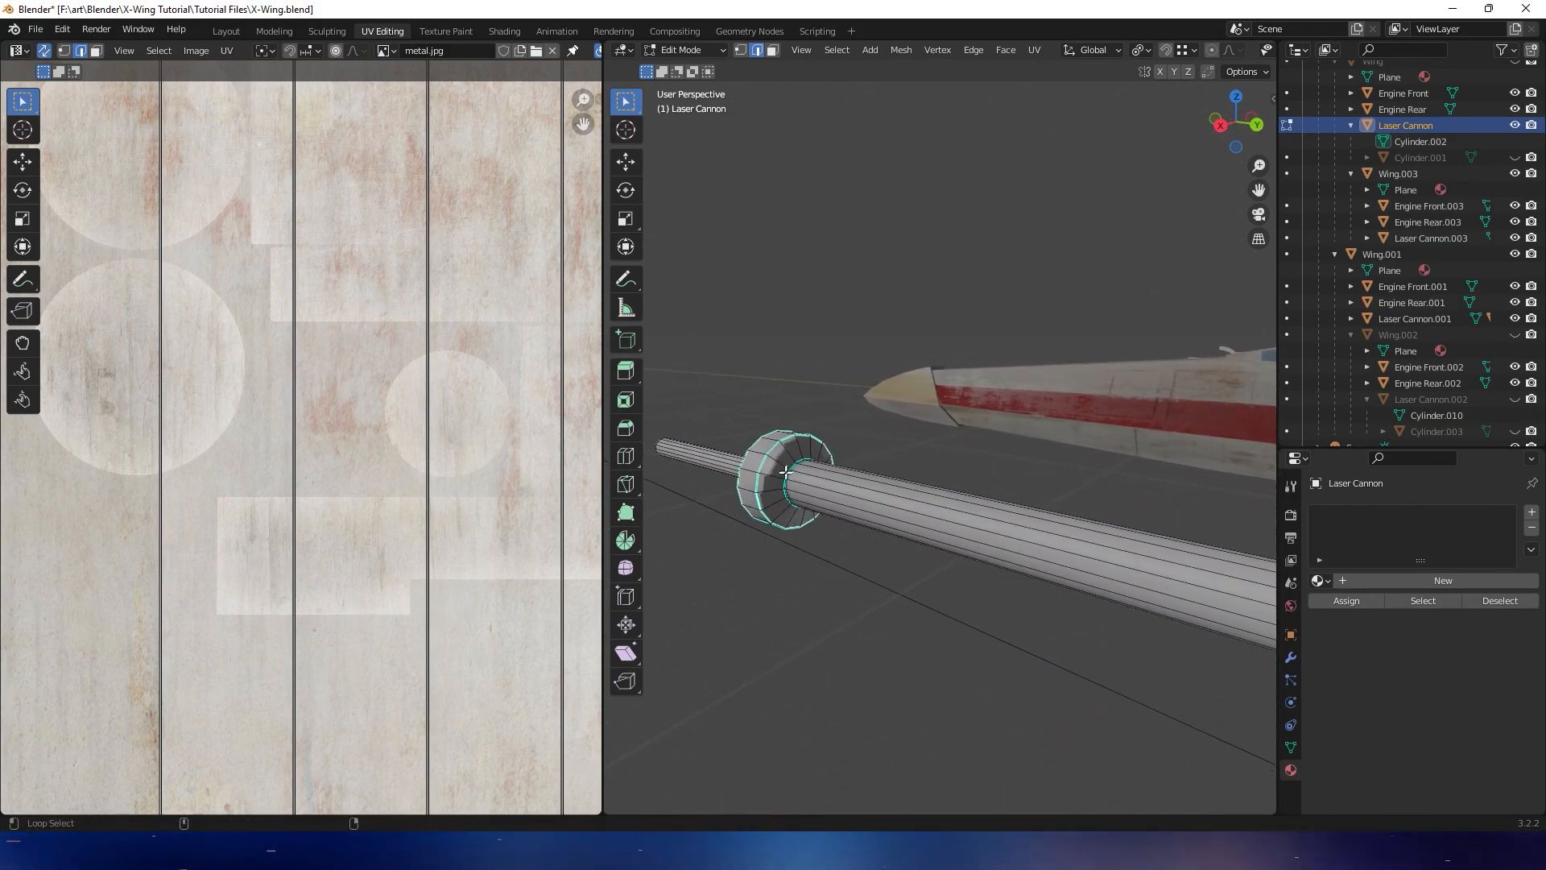
{"action": "middle_click_drag", "start_coordinate": [946, 507], "coordinate": [780, 495], "text": "shift"}
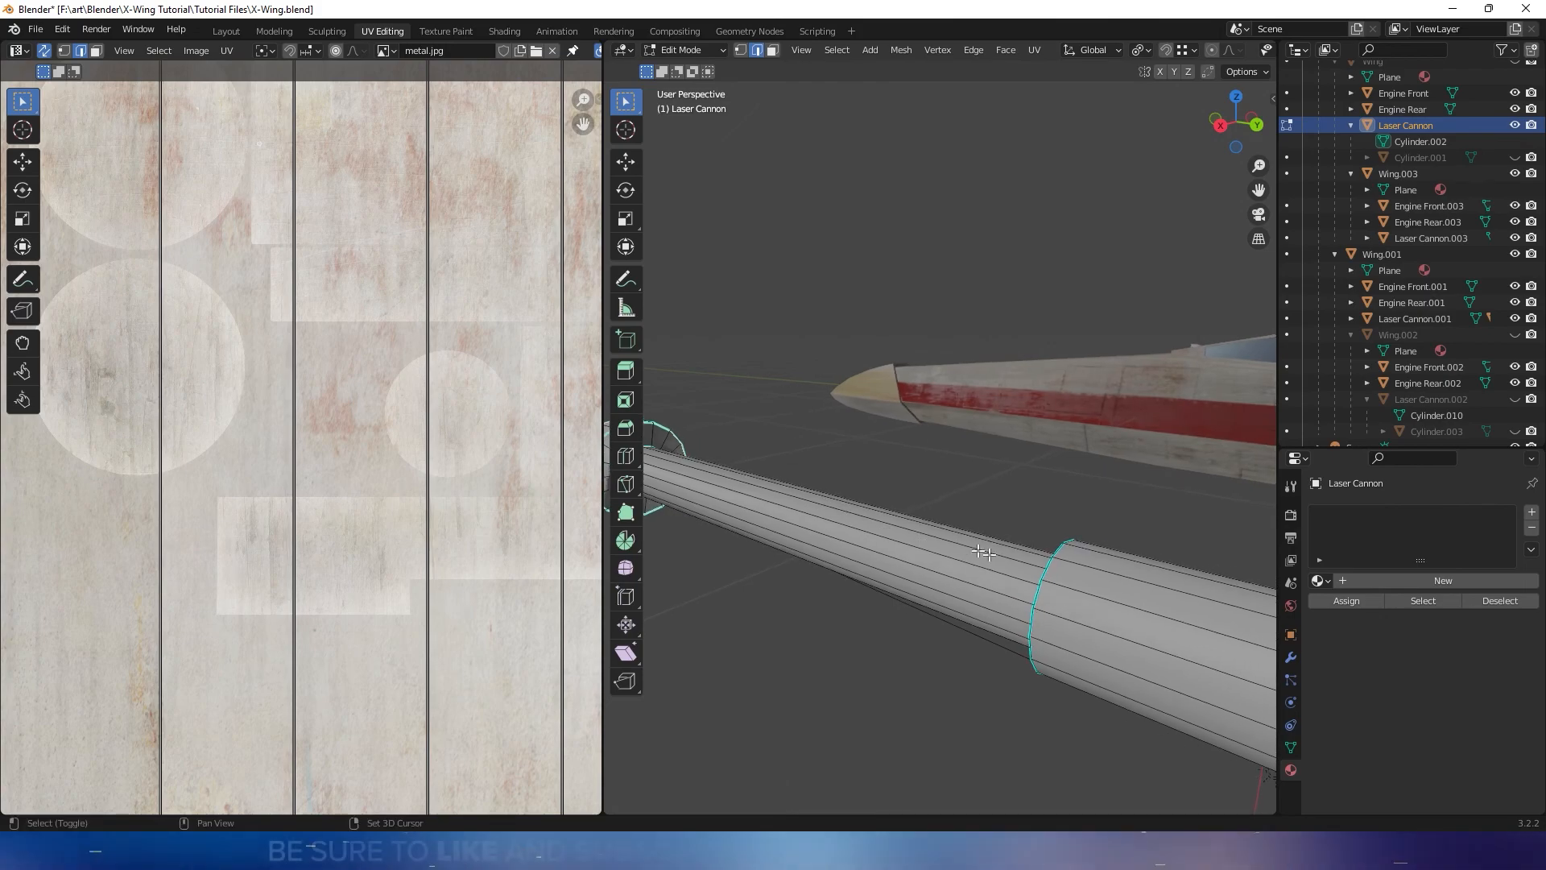
Add the edge loops of the large rounded collar around the middle of the cannon to the selection
{"action": "middle_click_drag", "start_coordinate": [1037, 594], "coordinate": [803, 591]}
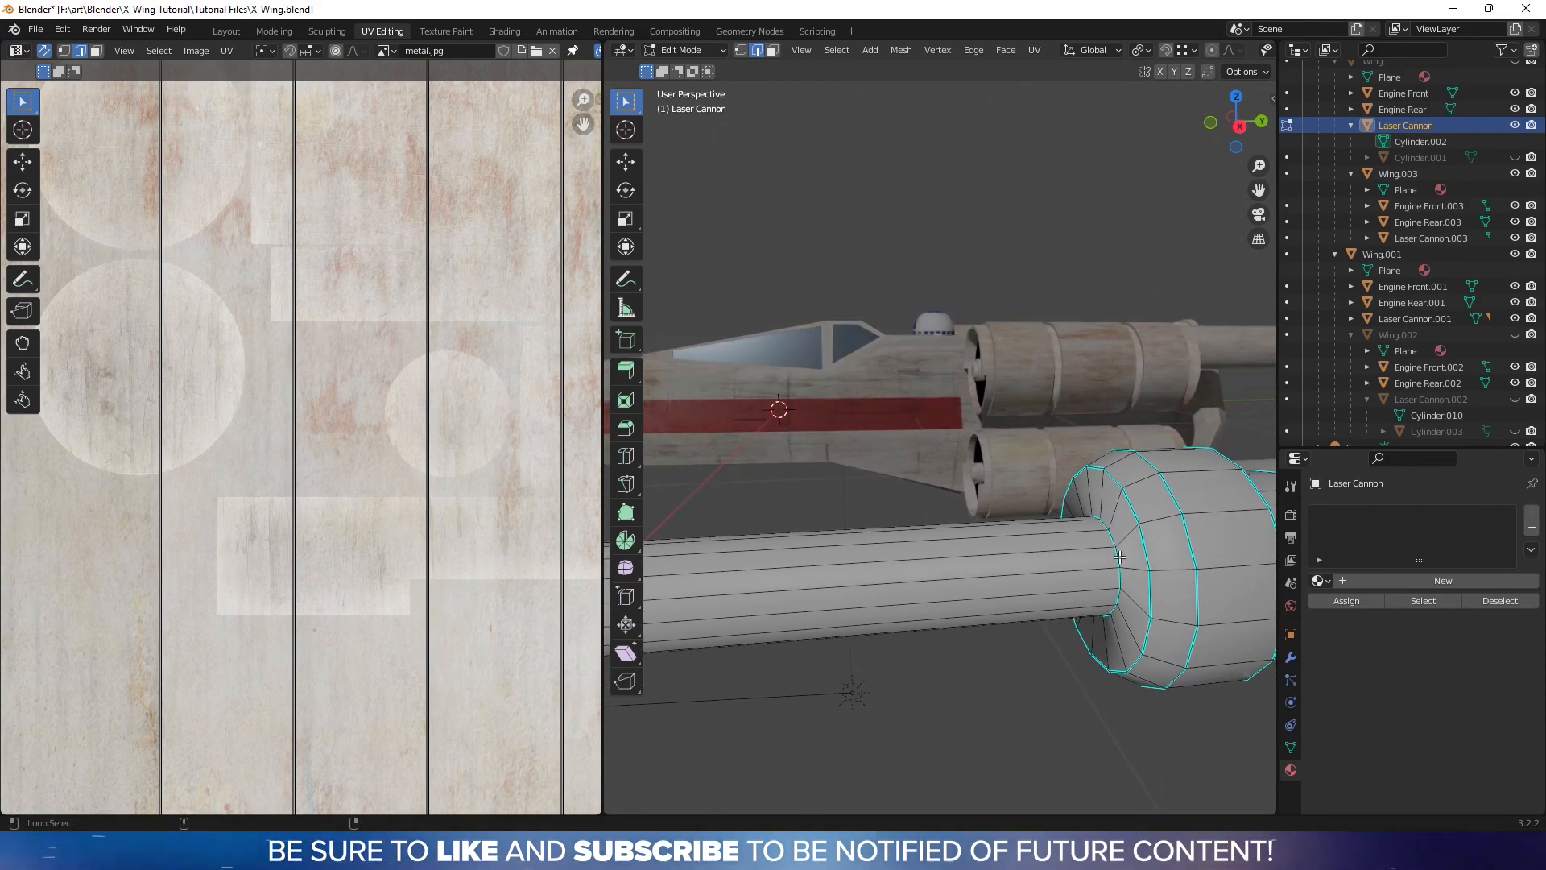
{"action": "middle_click_drag", "start_coordinate": [1184, 539], "coordinate": [943, 566]}
{"action": "left_click", "coordinate": [833, 544], "text": "alt+shift"}
{"action": "left_click", "coordinate": [847, 551], "text": "alt+shift"}
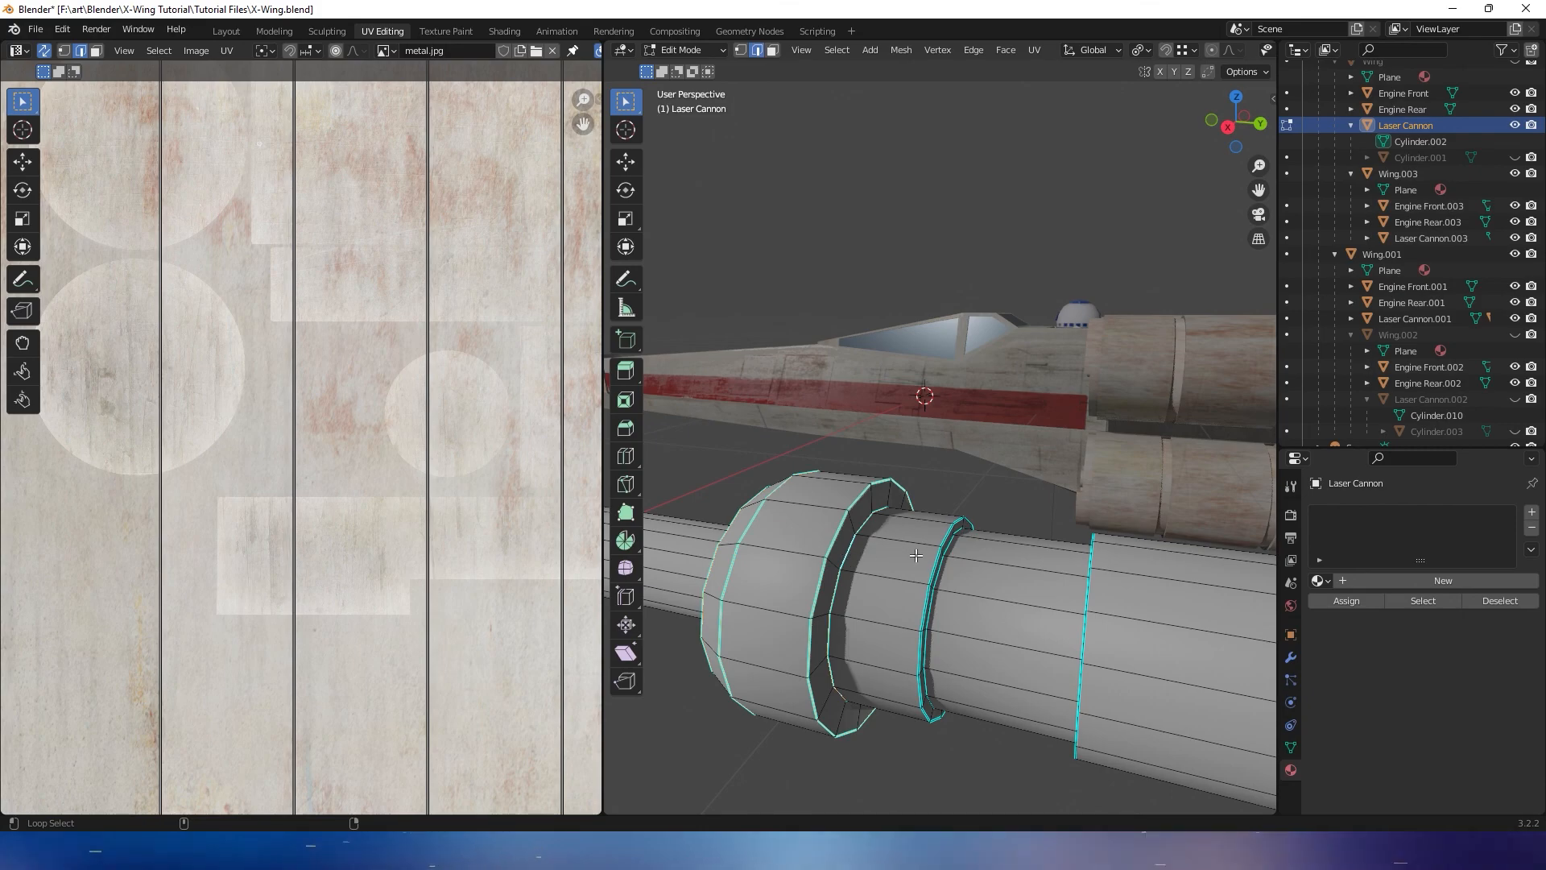
Add the edge loops of the narrow ring behind the collar and of the groove near the rear end
{"action": "middle_click_drag", "start_coordinate": [1085, 587], "coordinate": [898, 603]}
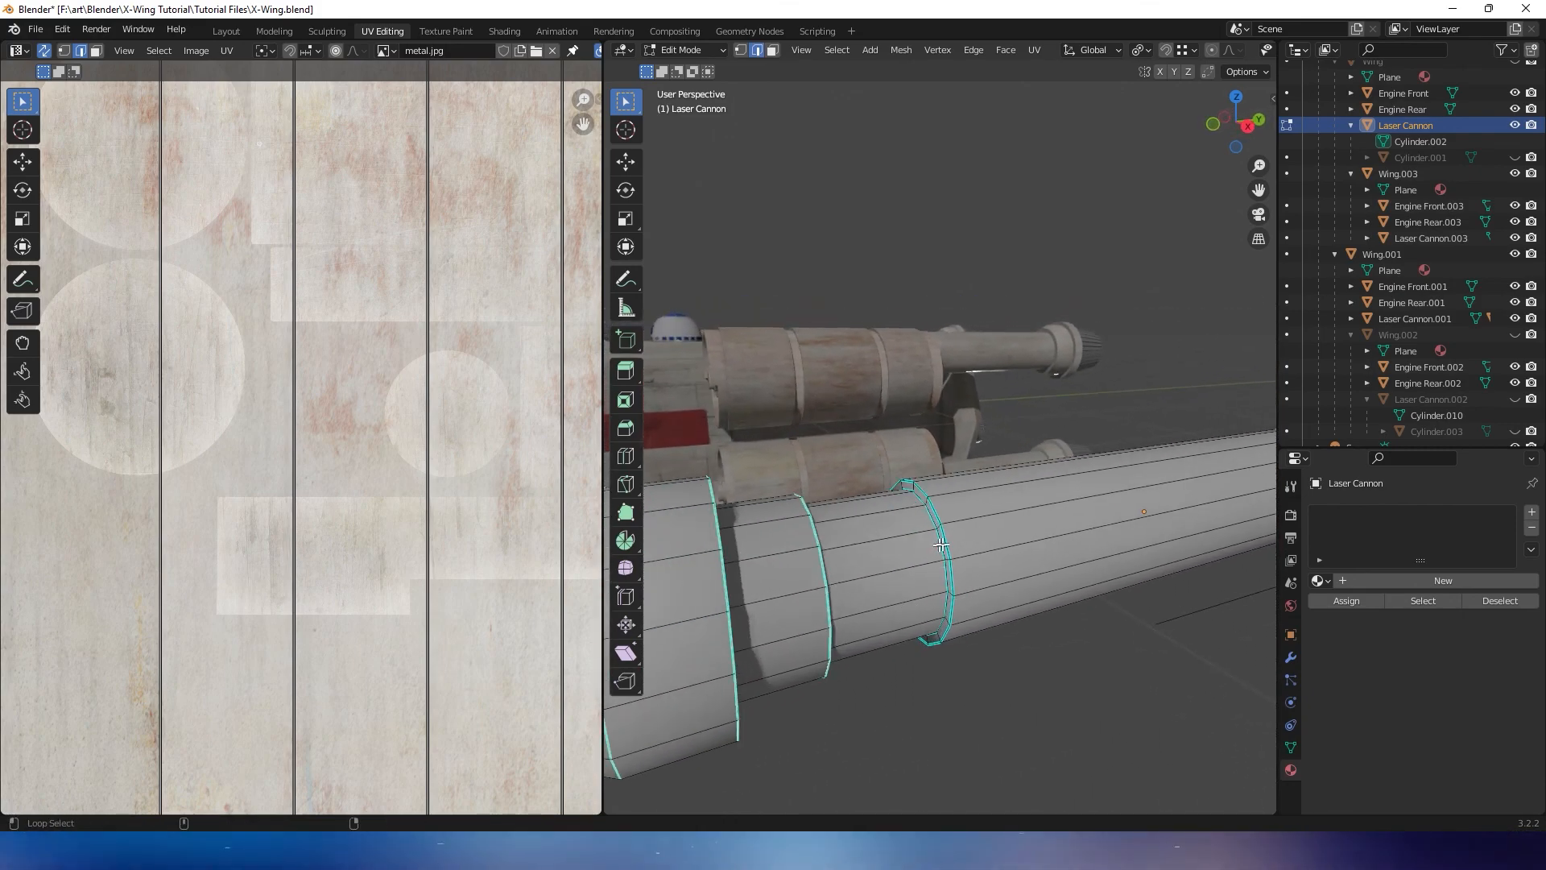
{"action": "middle_click_drag", "start_coordinate": [938, 548], "coordinate": [704, 580], "text": "shift"}
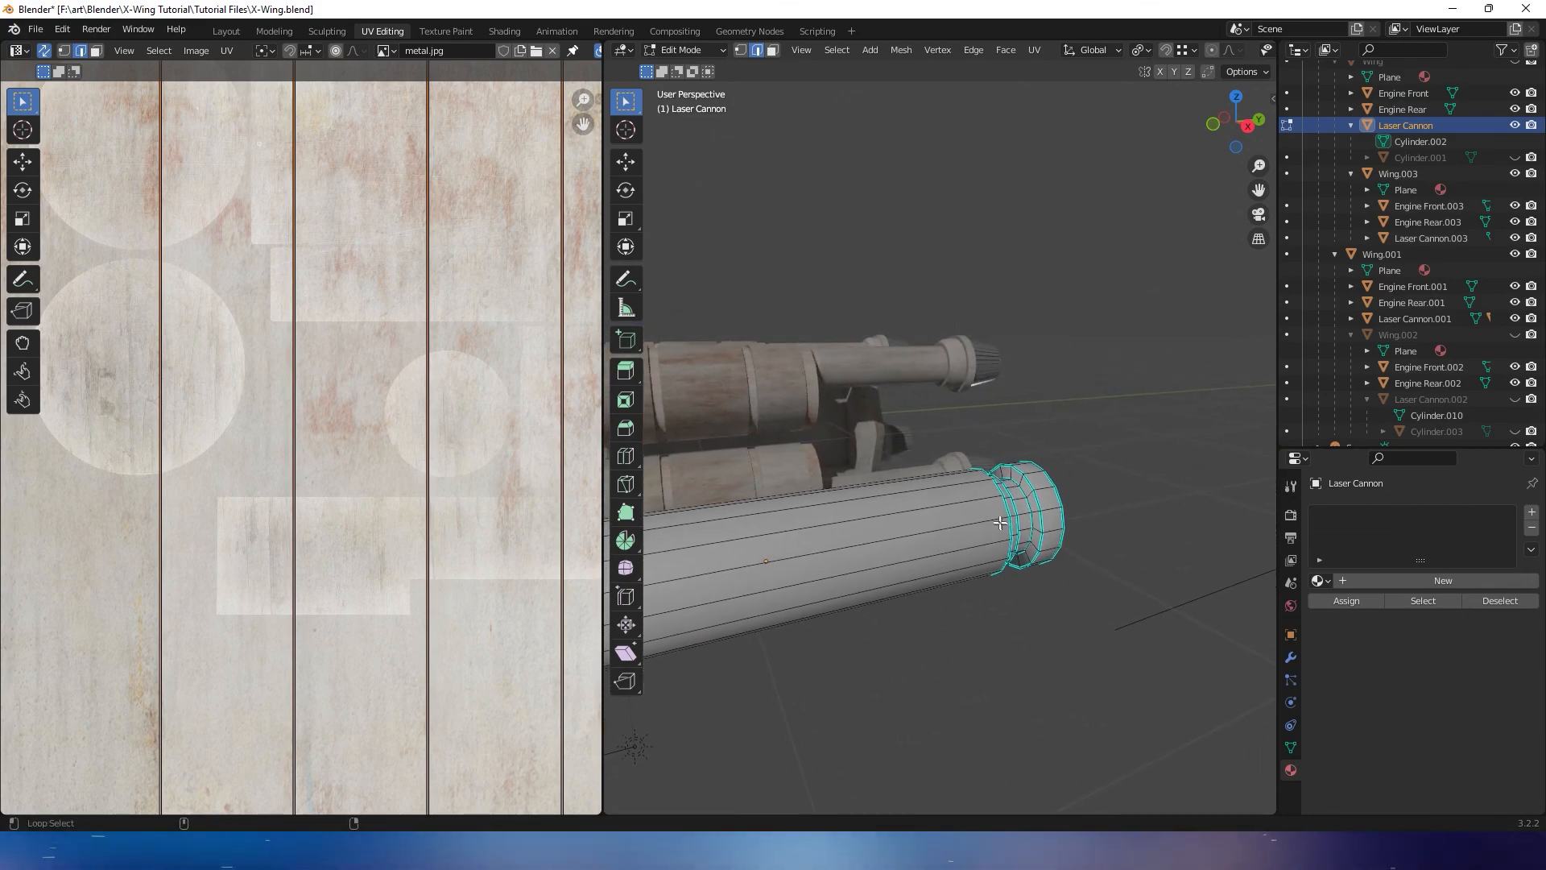
{"action": "middle_click_drag", "start_coordinate": [1000, 508], "coordinate": [904, 520]}
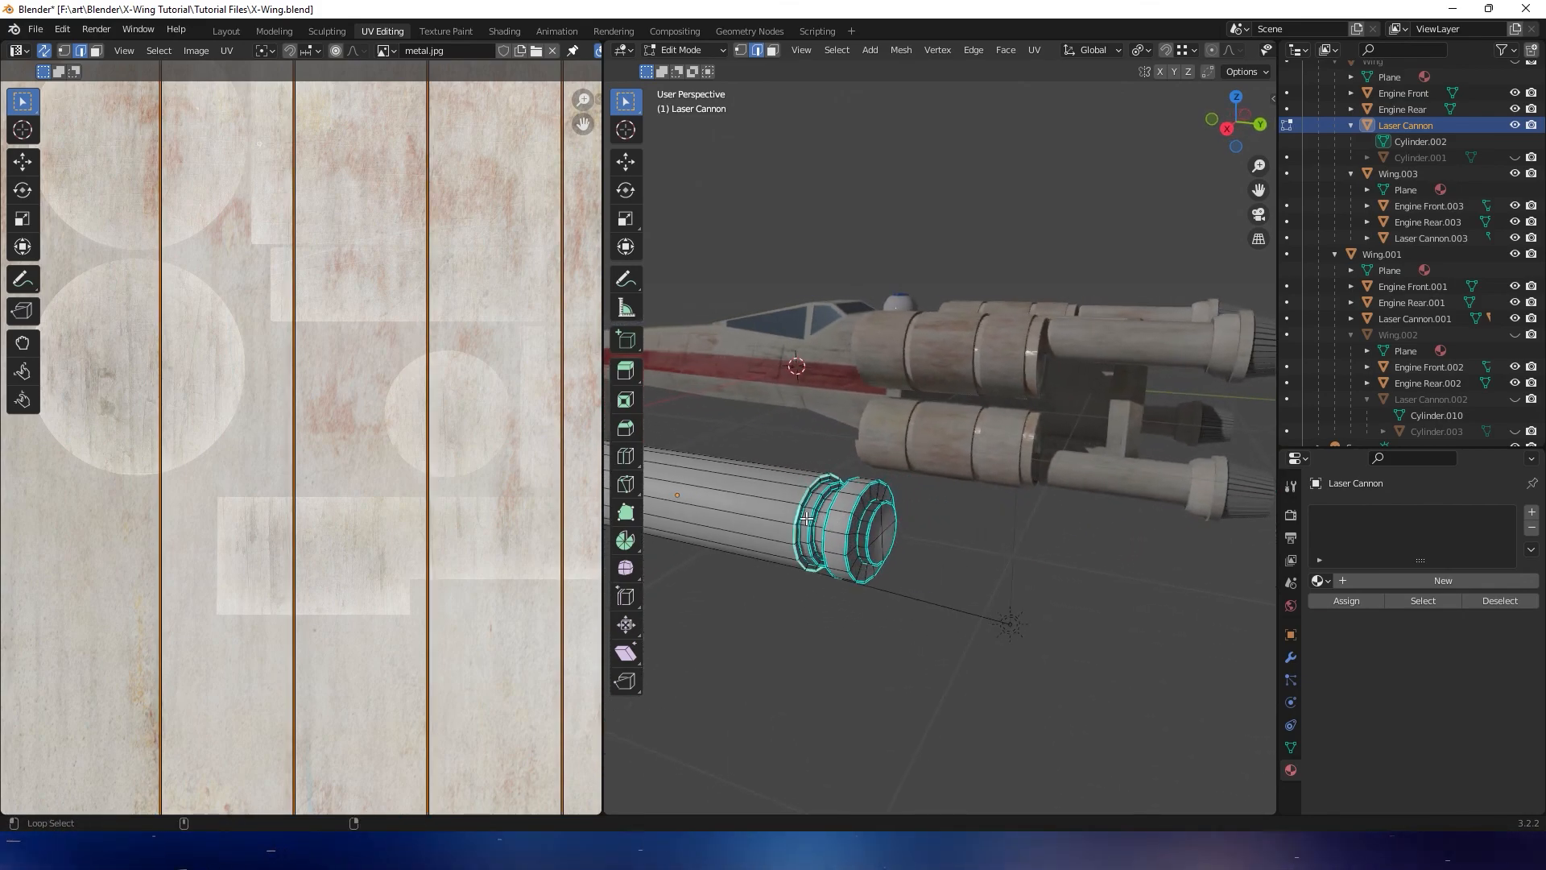
{"action": "scroll", "coordinate": [804, 516], "scroll_direction": "up", "scroll_amount": 5}
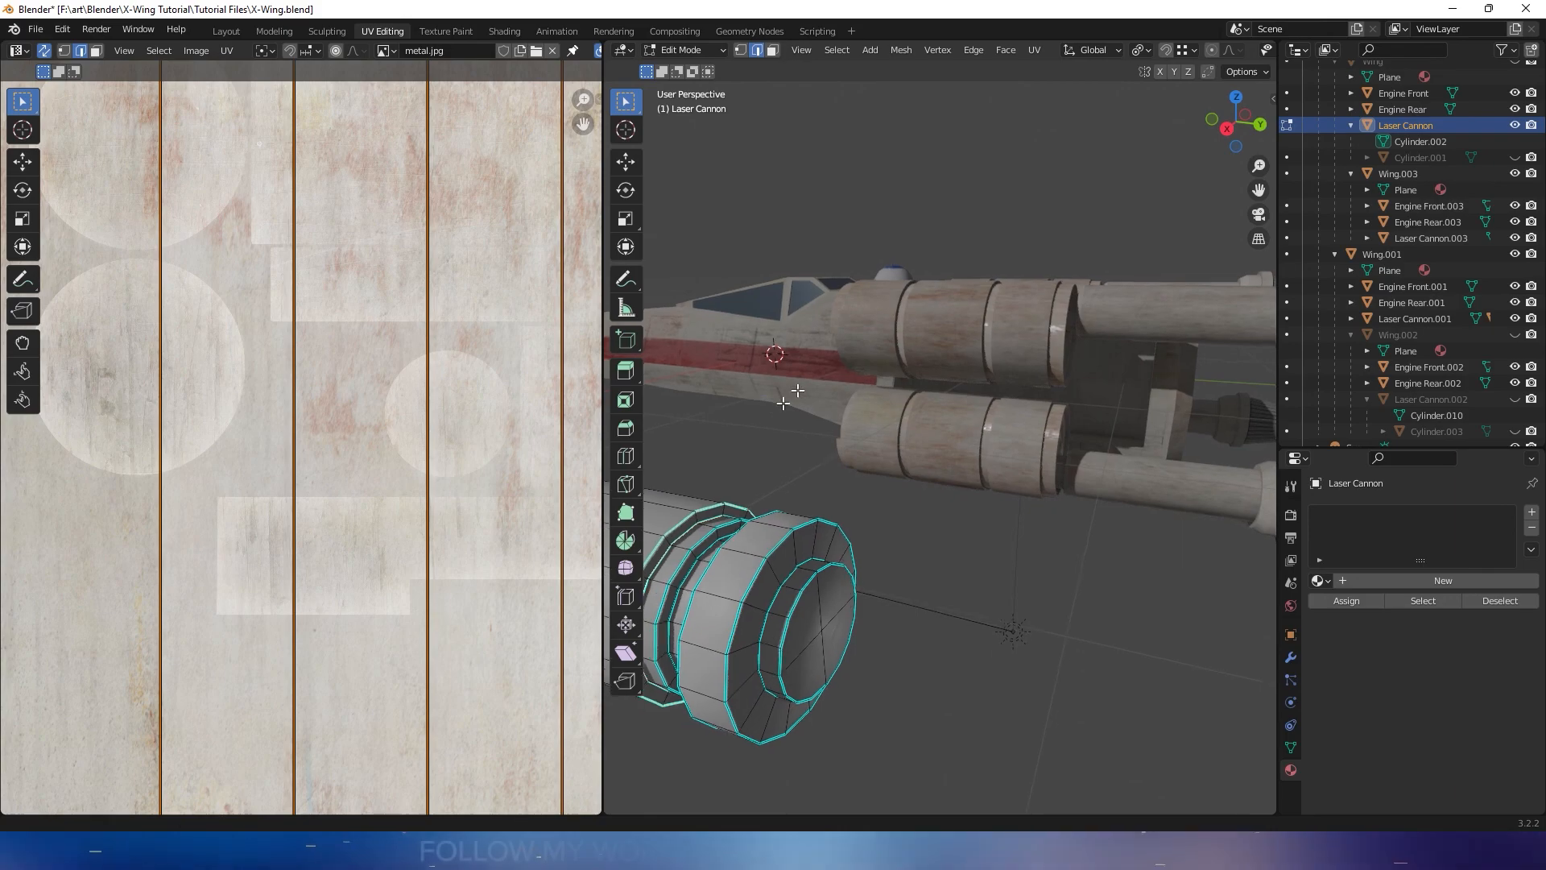
{"action": "middle_click_drag", "start_coordinate": [874, 467], "coordinate": [1022, 477]}
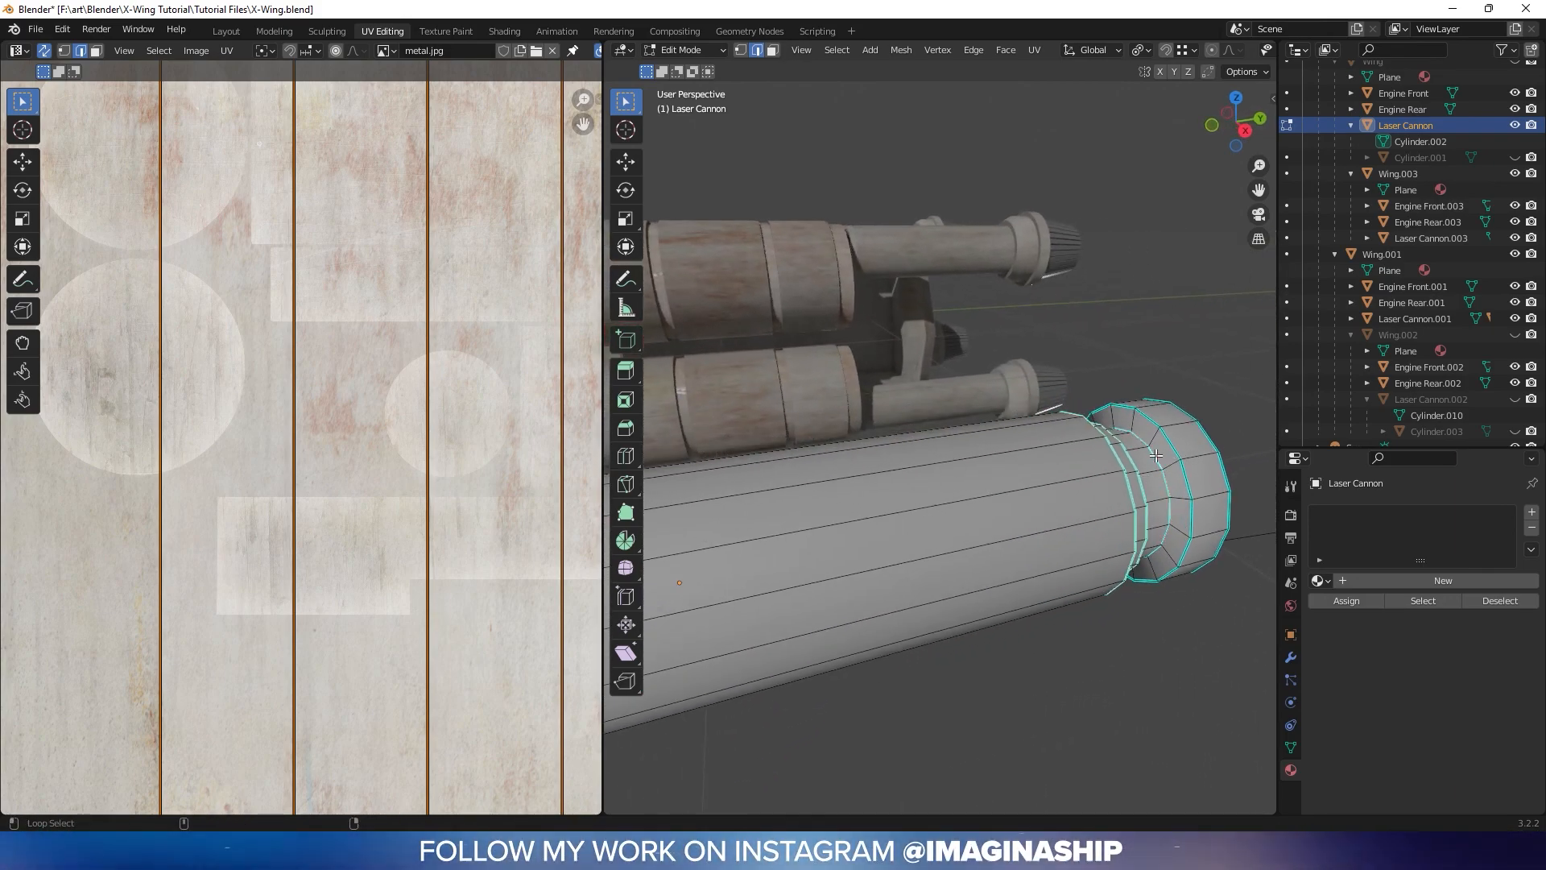
Add the rear cap's edge loops, mark all selected loops as seams, and clear the selection
{"action": "middle_click_drag", "start_coordinate": [1176, 448], "coordinate": [962, 440]}
{"action": "left_click", "coordinate": [762, 432], "text": "alt+shift"}
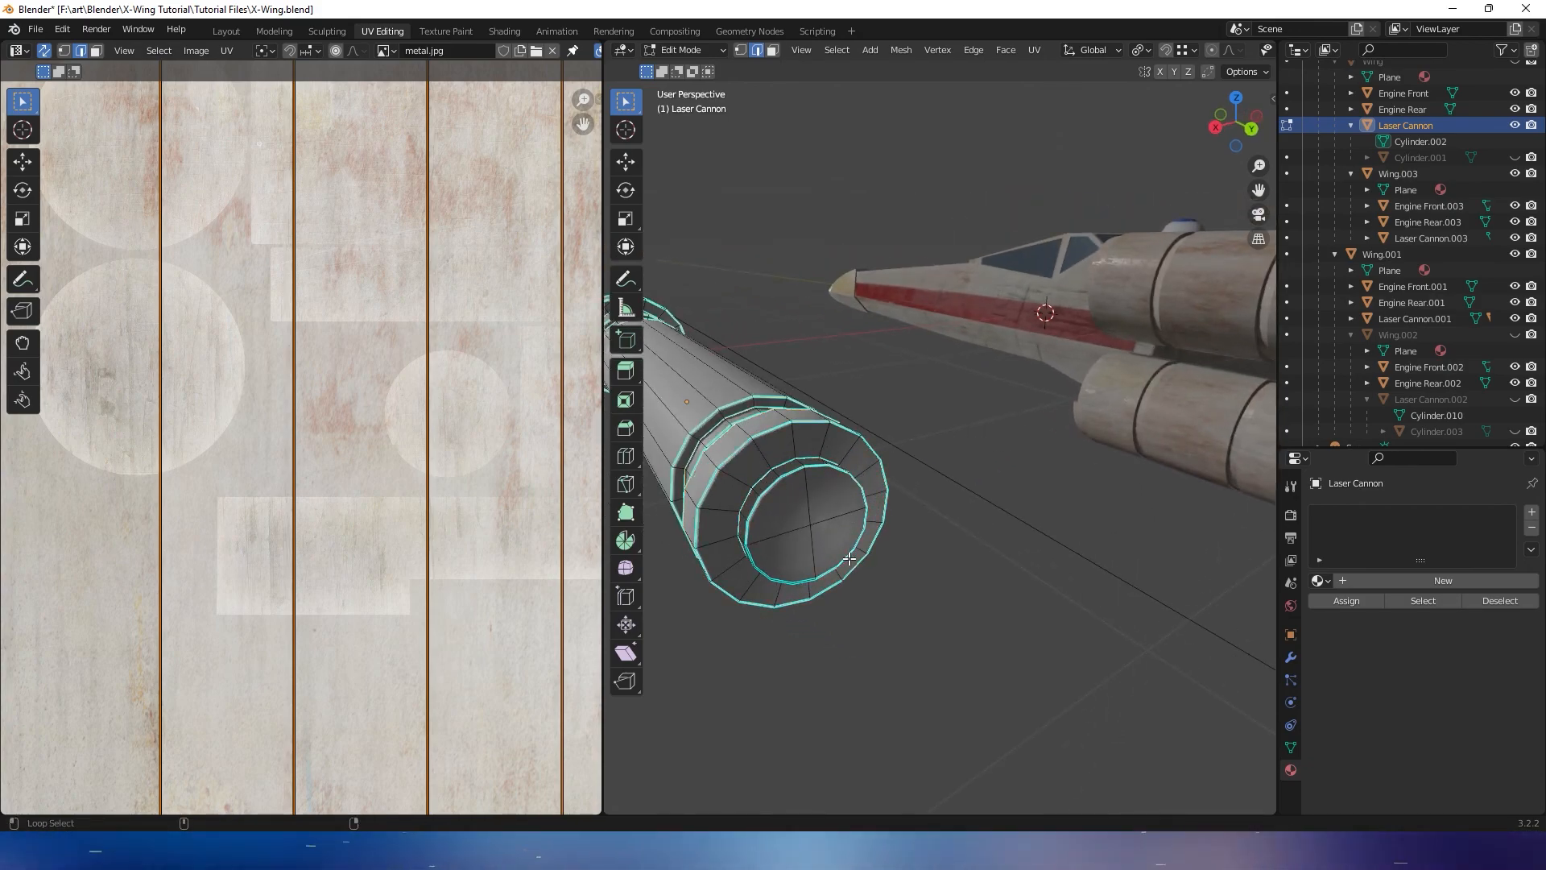
{"action": "left_click", "coordinate": [789, 581], "text": "alt+shift"}
{"action": "right_click", "coordinate": [795, 542]}
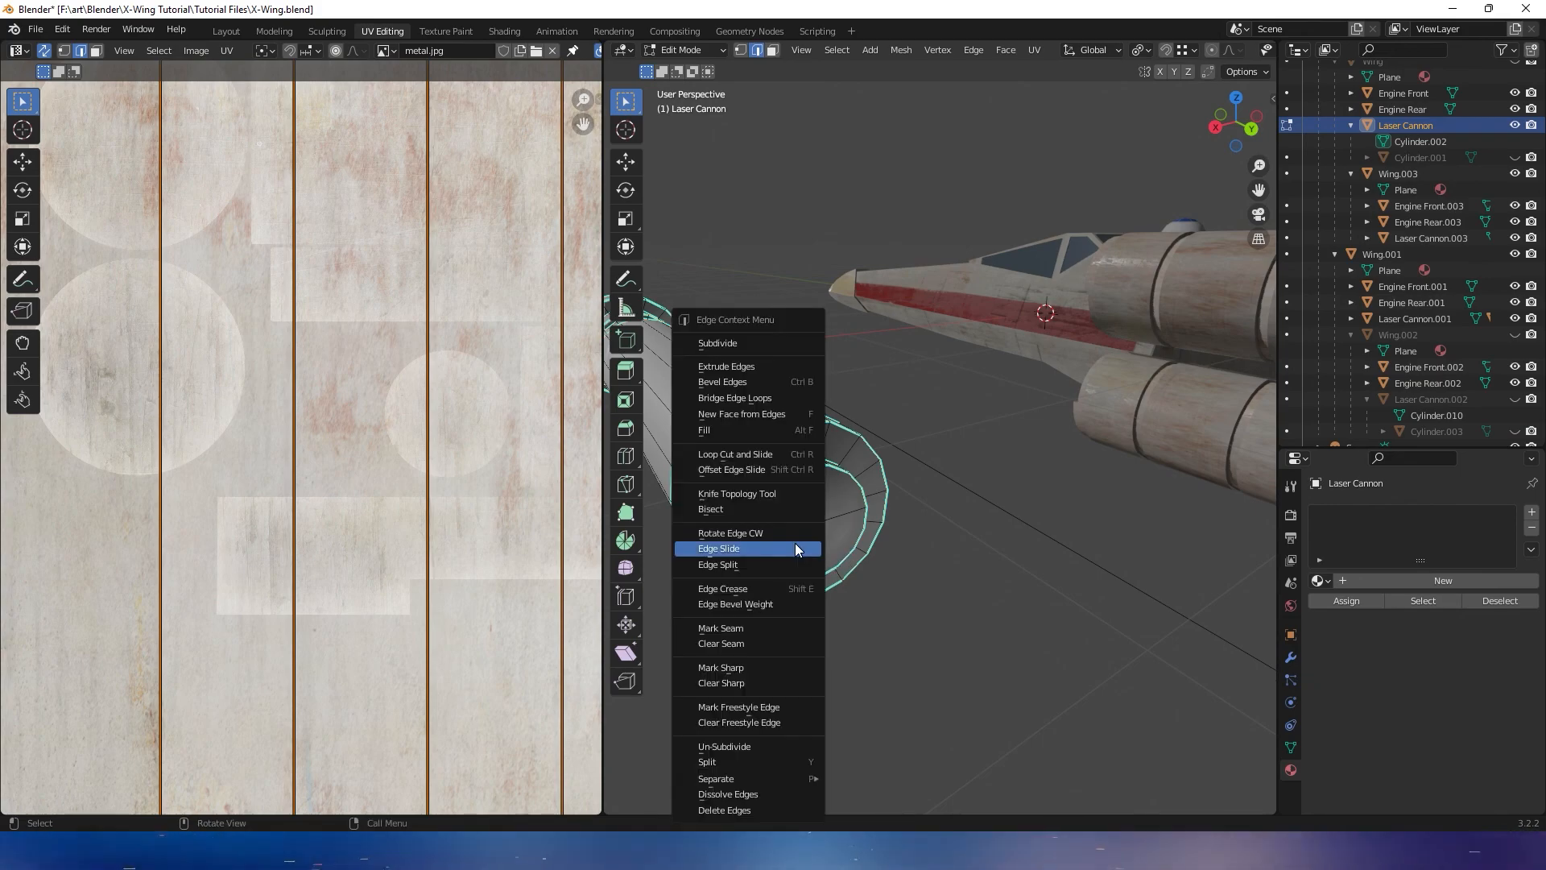
{"action": "left_click", "coordinate": [764, 628]}
{"action": "middle_click_drag", "start_coordinate": [909, 595], "coordinate": [1144, 430]}
{"action": "middle_click_drag", "start_coordinate": [1075, 505], "coordinate": [1084, 439]}
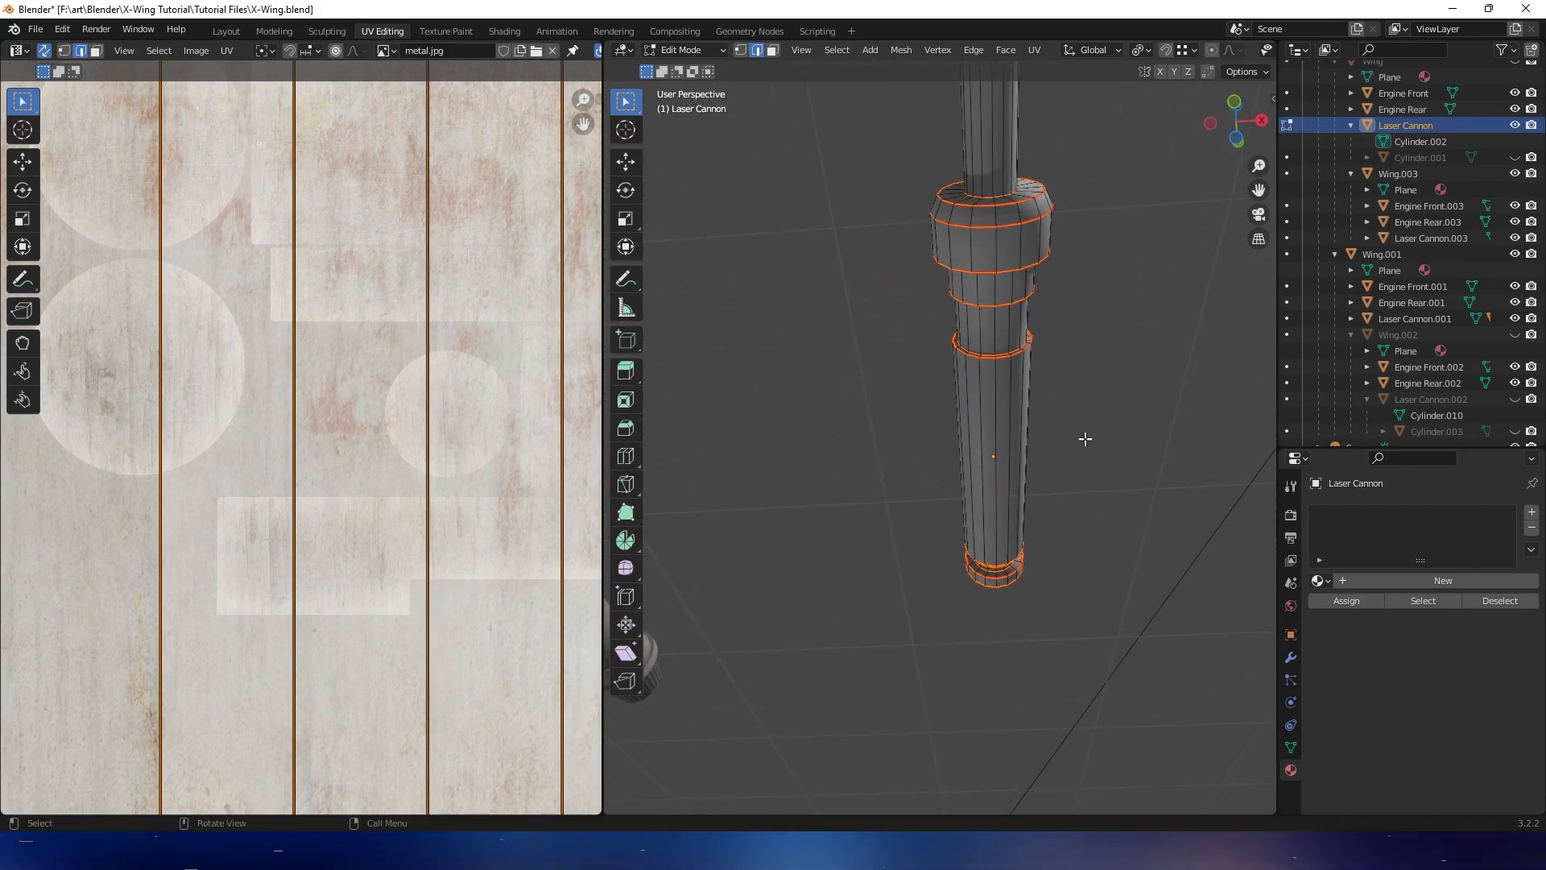
{"action": "scroll", "coordinate": [1111, 396], "scroll_direction": "up", "scroll_amount": 2}
{"action": "middle_click_drag", "start_coordinate": [1024, 524], "coordinate": [909, 413]}
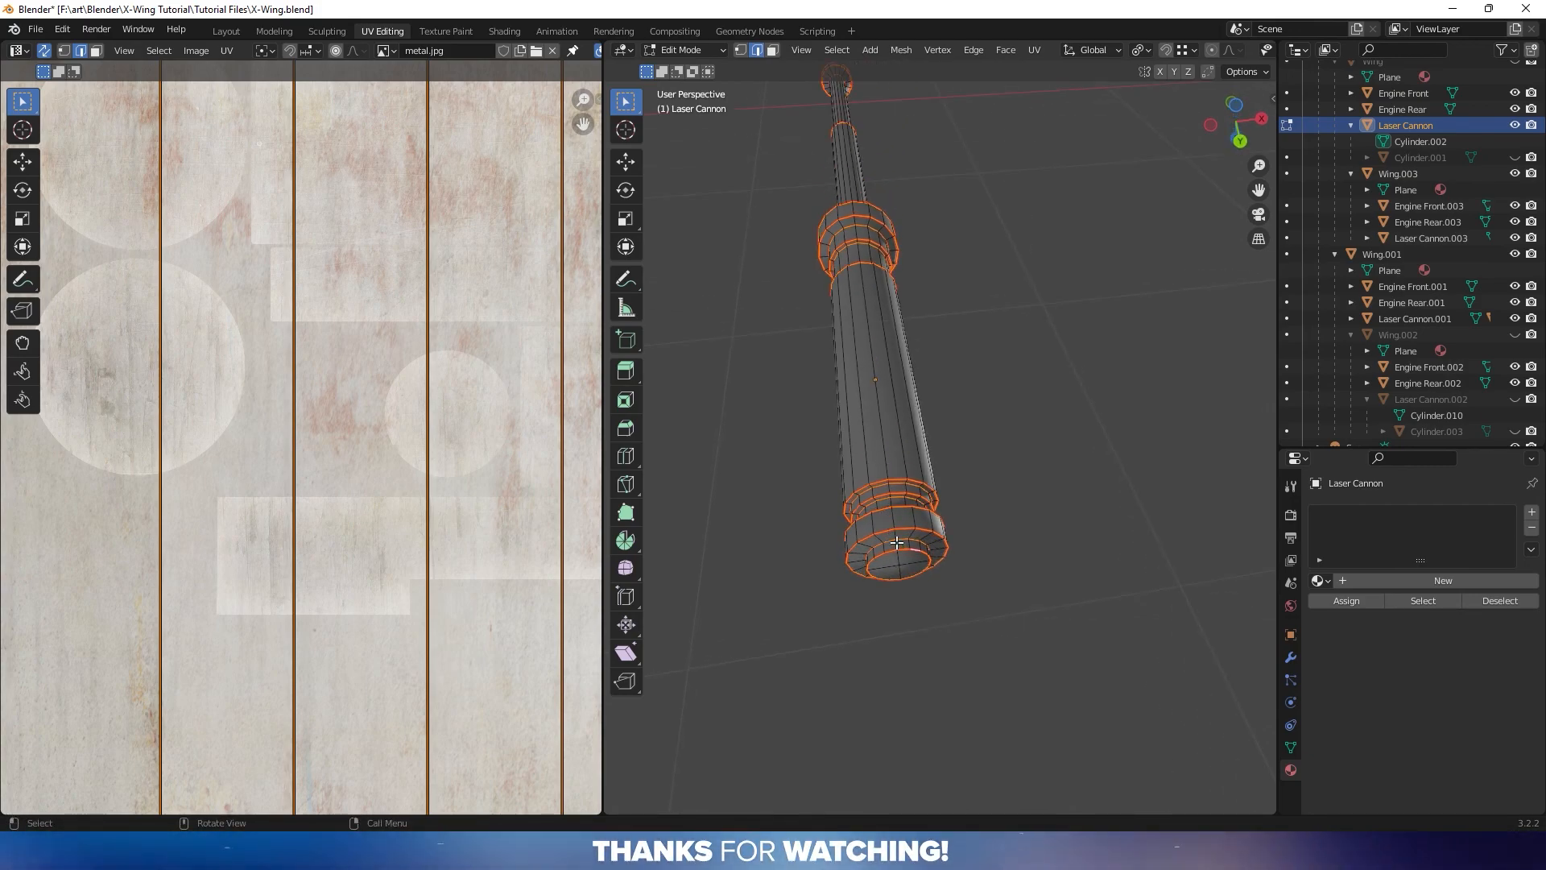
{"action": "key", "text": "alt+a"}
Select a straight lengthwise path of edges along the whole cannon and mark it as a seam
{"action": "mouse_move", "coordinate": [887, 275]}
{"action": "middle_mouse_down"}
{"action": "mouse_move", "coordinate": [897, 363]}
{"action": "mouse_move", "coordinate": [908, 293]}
{"action": "middle_mouse_up"}
{"action": "scroll", "coordinate": [908, 293], "scroll_direction": "up", "scroll_amount": 5}
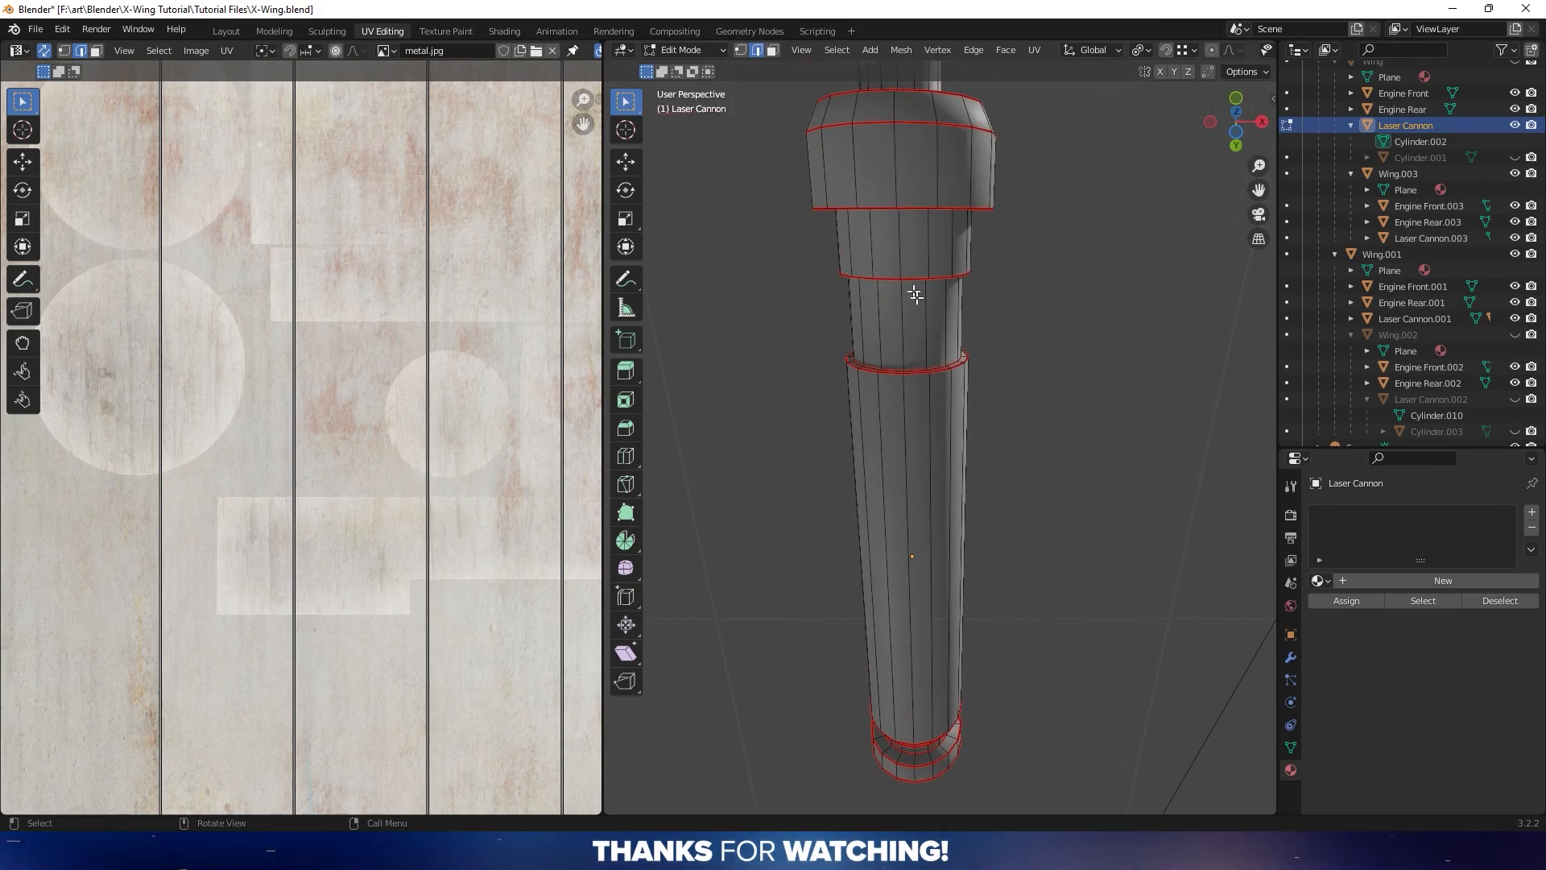
{"action": "scroll", "coordinate": [912, 288], "scroll_direction": "down", "scroll_amount": 1}
{"action": "middle_click_drag", "start_coordinate": [974, 196], "coordinate": [992, 811], "text": "shift"}
{"action": "scroll", "coordinate": [992, 134], "scroll_direction": "down", "scroll_amount": 3}
{"action": "scroll", "coordinate": [991, 134], "scroll_direction": "down", "scroll_amount": 3}
{"action": "middle_click_drag", "start_coordinate": [991, 134], "coordinate": [985, 280], "text": "shift"}
{"action": "scroll", "coordinate": [992, 396], "scroll_direction": "up", "scroll_amount": 5}
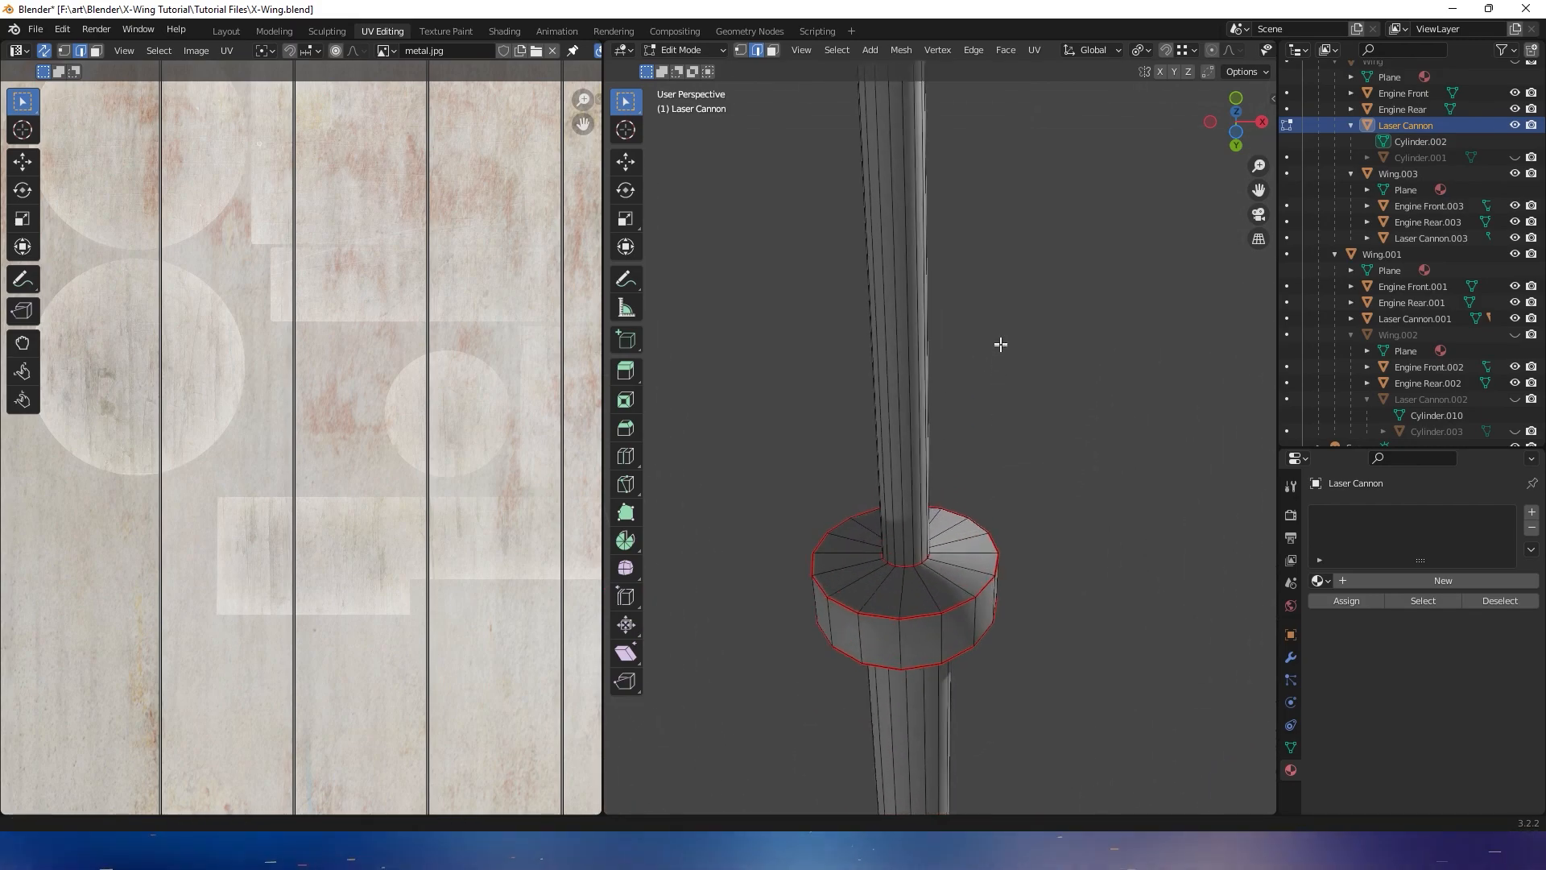
{"action": "middle_click_drag", "start_coordinate": [1001, 346], "coordinate": [920, 427]}
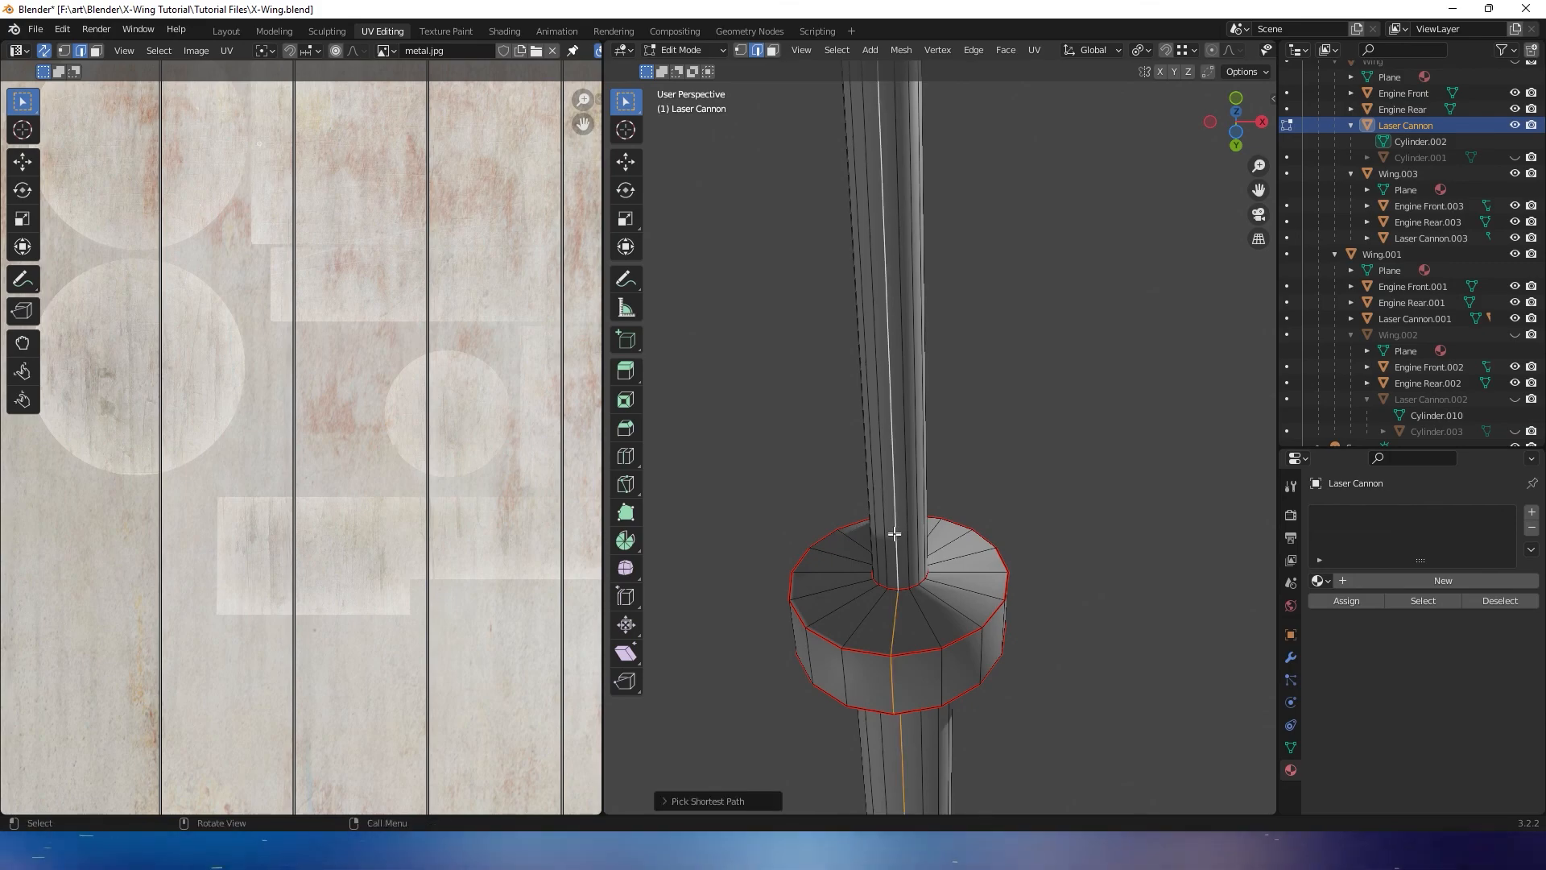
{"action": "scroll", "coordinate": [894, 532], "scroll_direction": "down", "scroll_amount": 2}
{"action": "middle_click_drag", "start_coordinate": [862, 440], "coordinate": [872, 345]}
{"action": "middle_click_drag", "start_coordinate": [883, 414], "coordinate": [906, 436]}
{"action": "middle_click_drag", "start_coordinate": [984, 481], "coordinate": [1067, 544]}
{"action": "right_click", "coordinate": [1017, 548]}
{"action": "left_click", "coordinate": [1018, 548]}
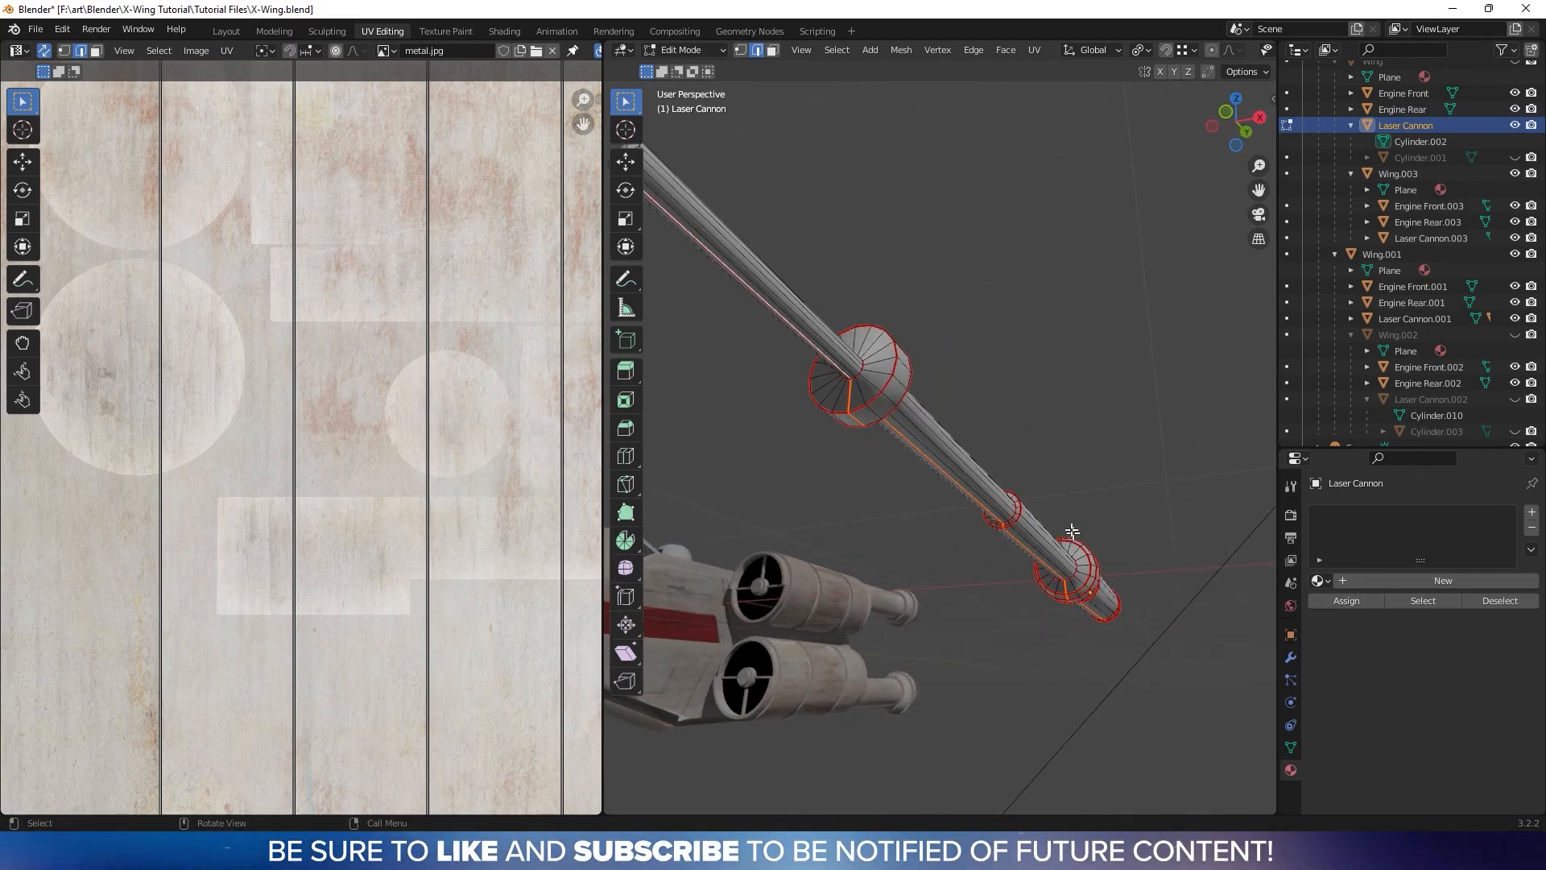
Select the edge loop around the front tip of the barrel and mark it as a seam
{"action": "middle_click_drag", "start_coordinate": [990, 481], "coordinate": [1063, 530]}
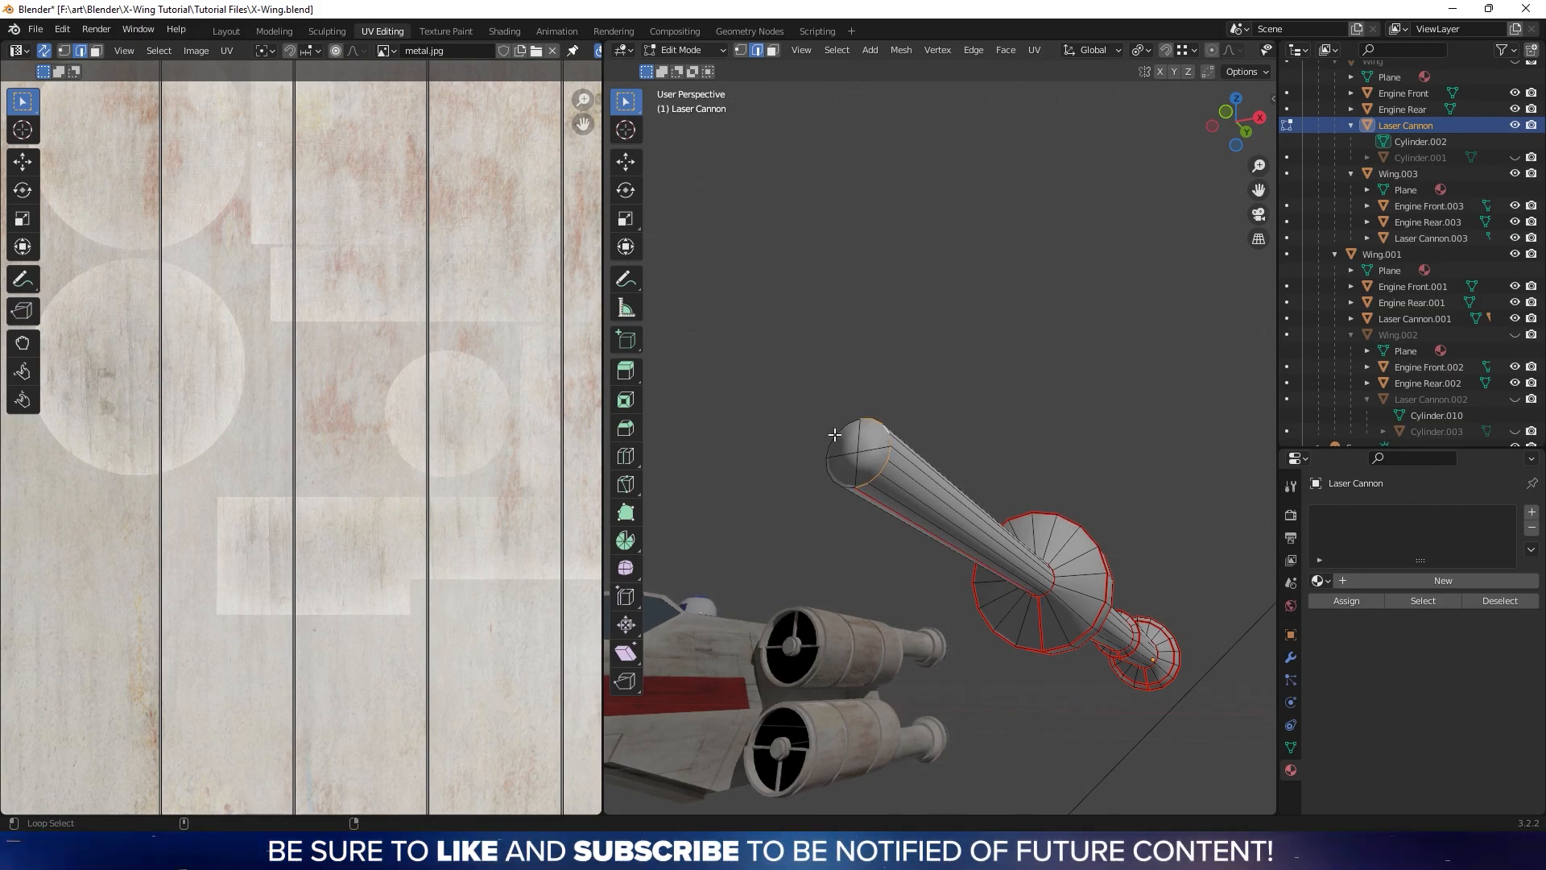
{"action": "right_click", "coordinate": [844, 464]}
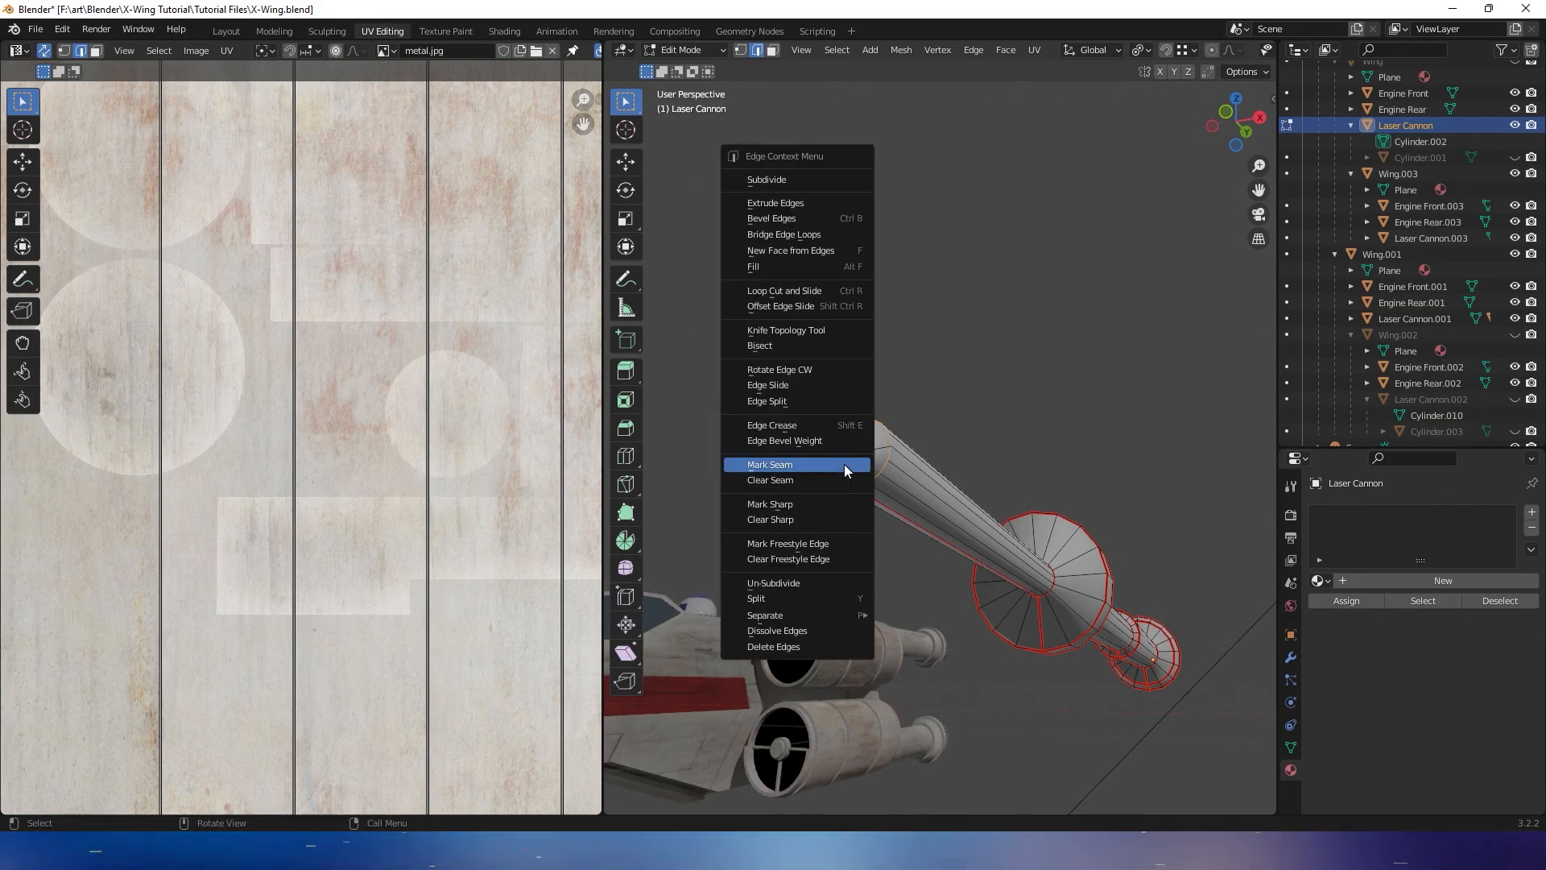
{"action": "left_click", "coordinate": [844, 464]}
{"action": "middle_click_drag", "start_coordinate": [970, 456], "coordinate": [980, 523]}
Select all faces of the Laser Cannon and unwrap them along the marked seams
{"action": "key", "text": "Tab"}
{"action": "key", "text": "Tab"}
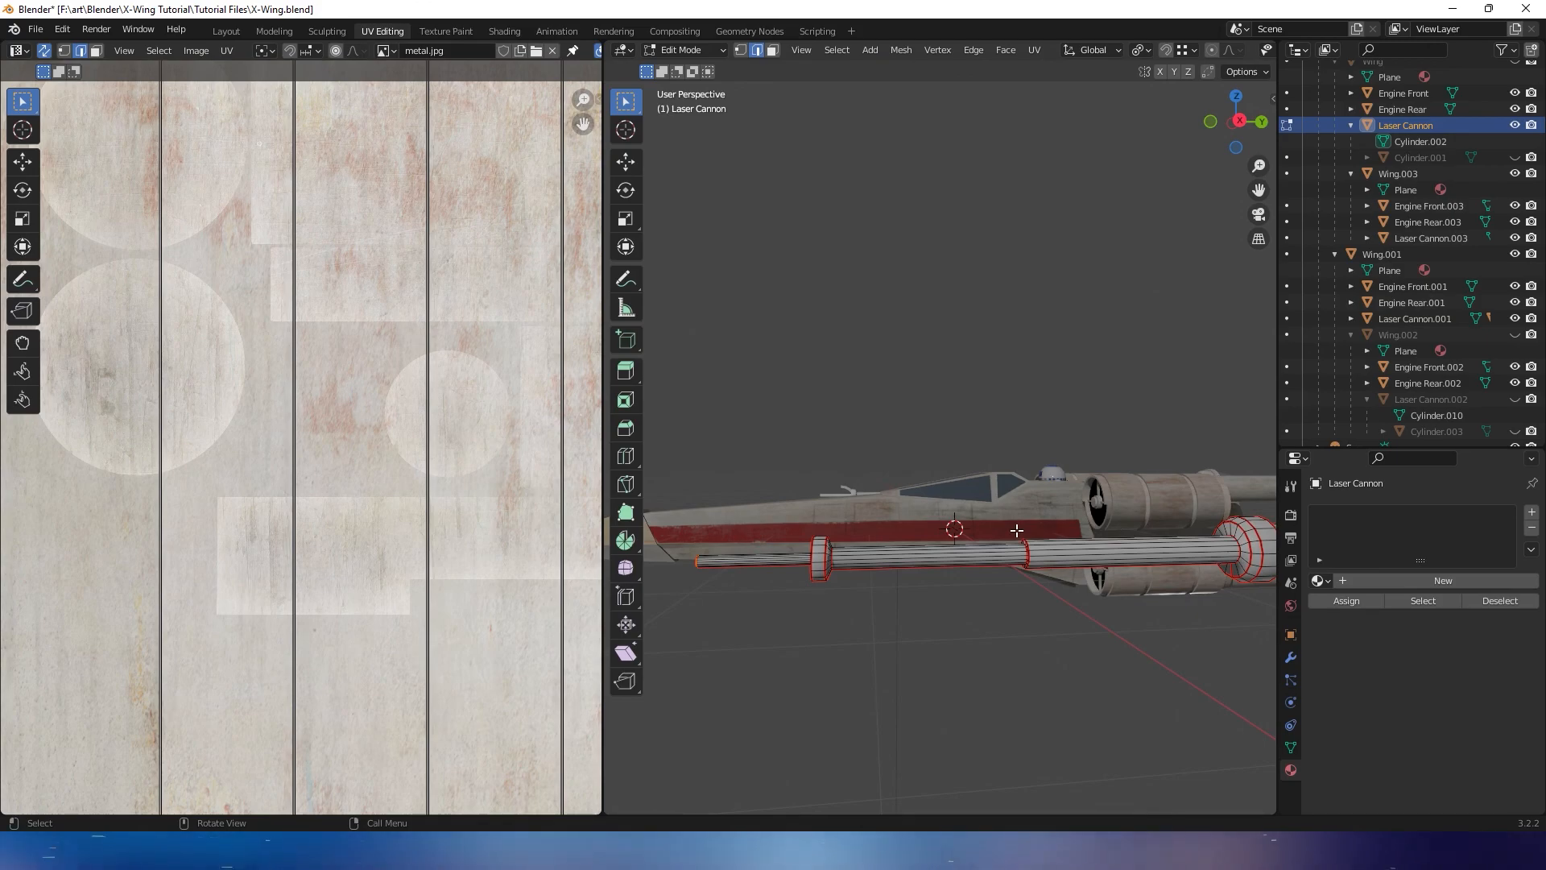
{"action": "key", "text": "3"}
{"action": "key", "text": "a"}
{"action": "middle_click_drag", "start_coordinate": [1024, 532], "coordinate": [932, 523]}
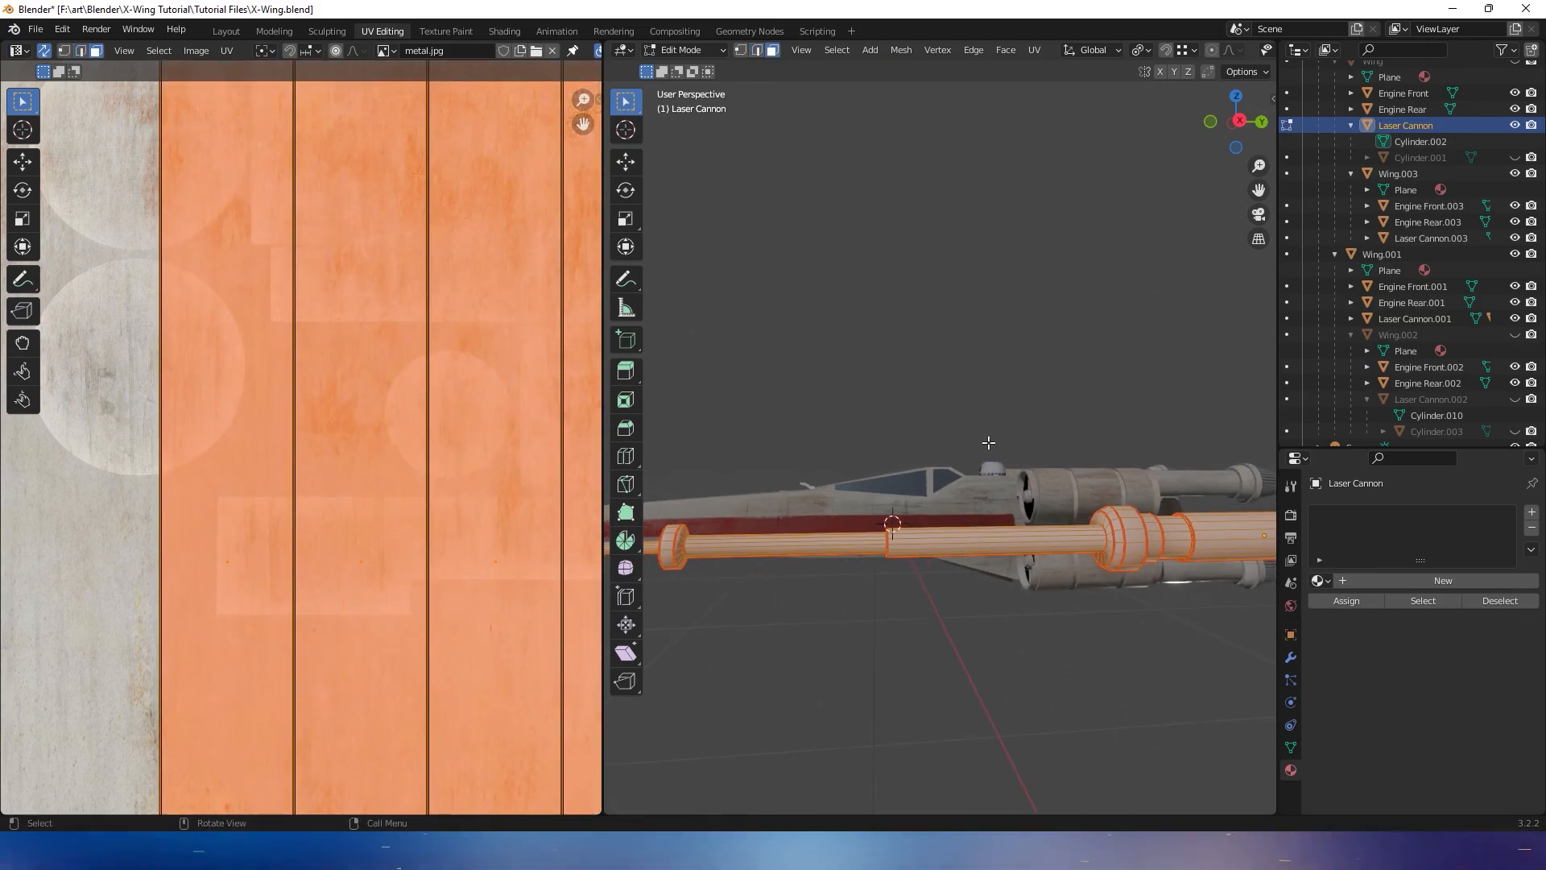
{"action": "right_click", "coordinate": [964, 520]}
{"action": "mouse_move", "coordinate": [918, 648]}
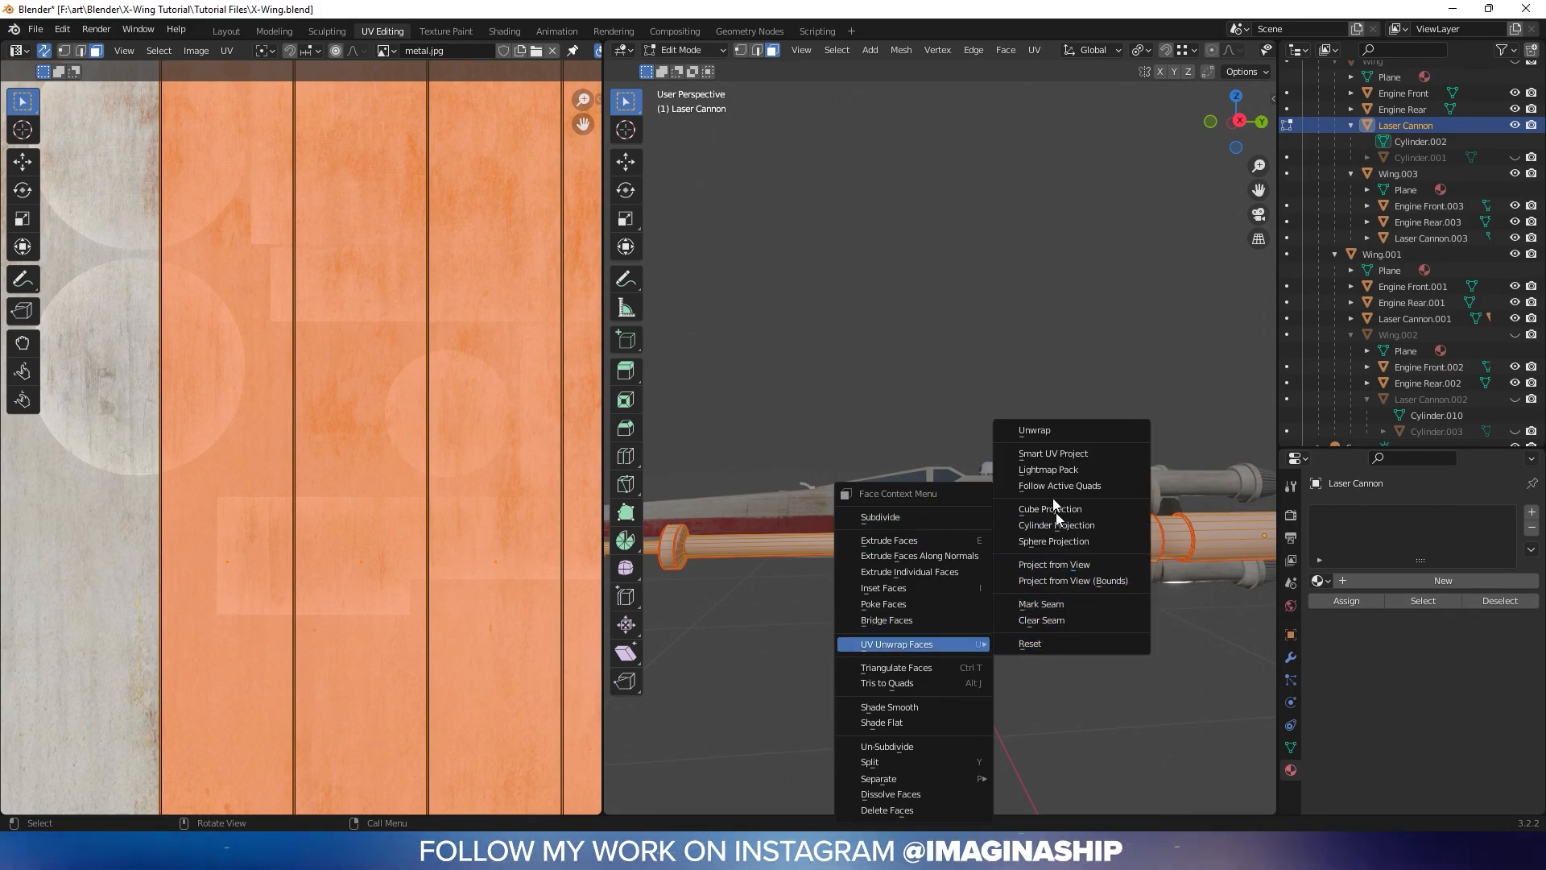
{"action": "left_click", "coordinate": [1034, 430]}
{"action": "scroll", "coordinate": [350, 522], "scroll_direction": "down", "scroll_amount": 5}
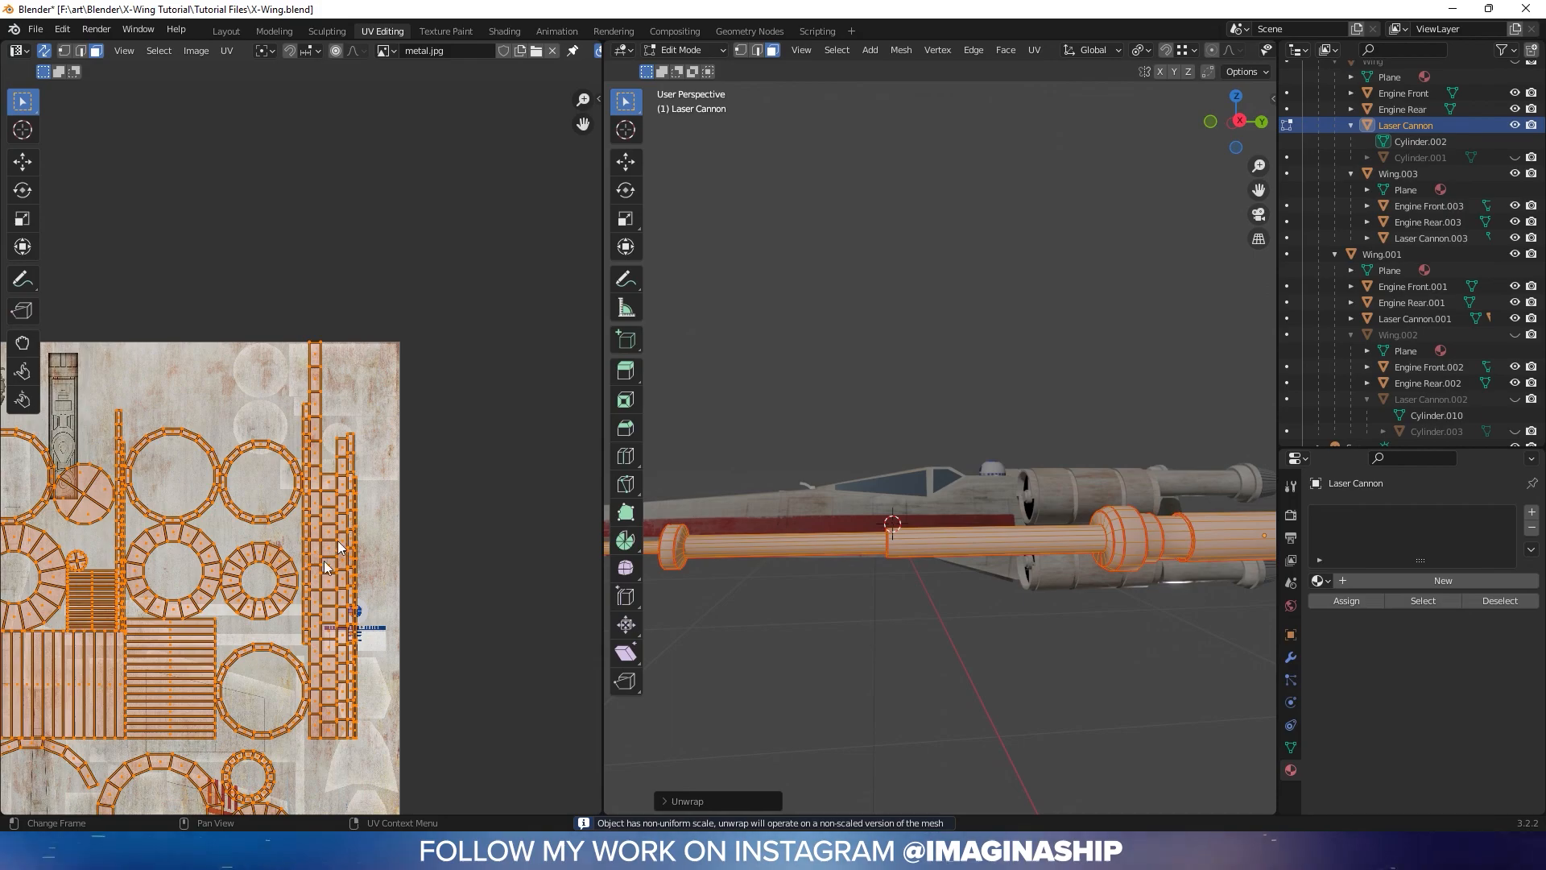
{"action": "middle_click_drag", "start_coordinate": [338, 538], "coordinate": [428, 514]}
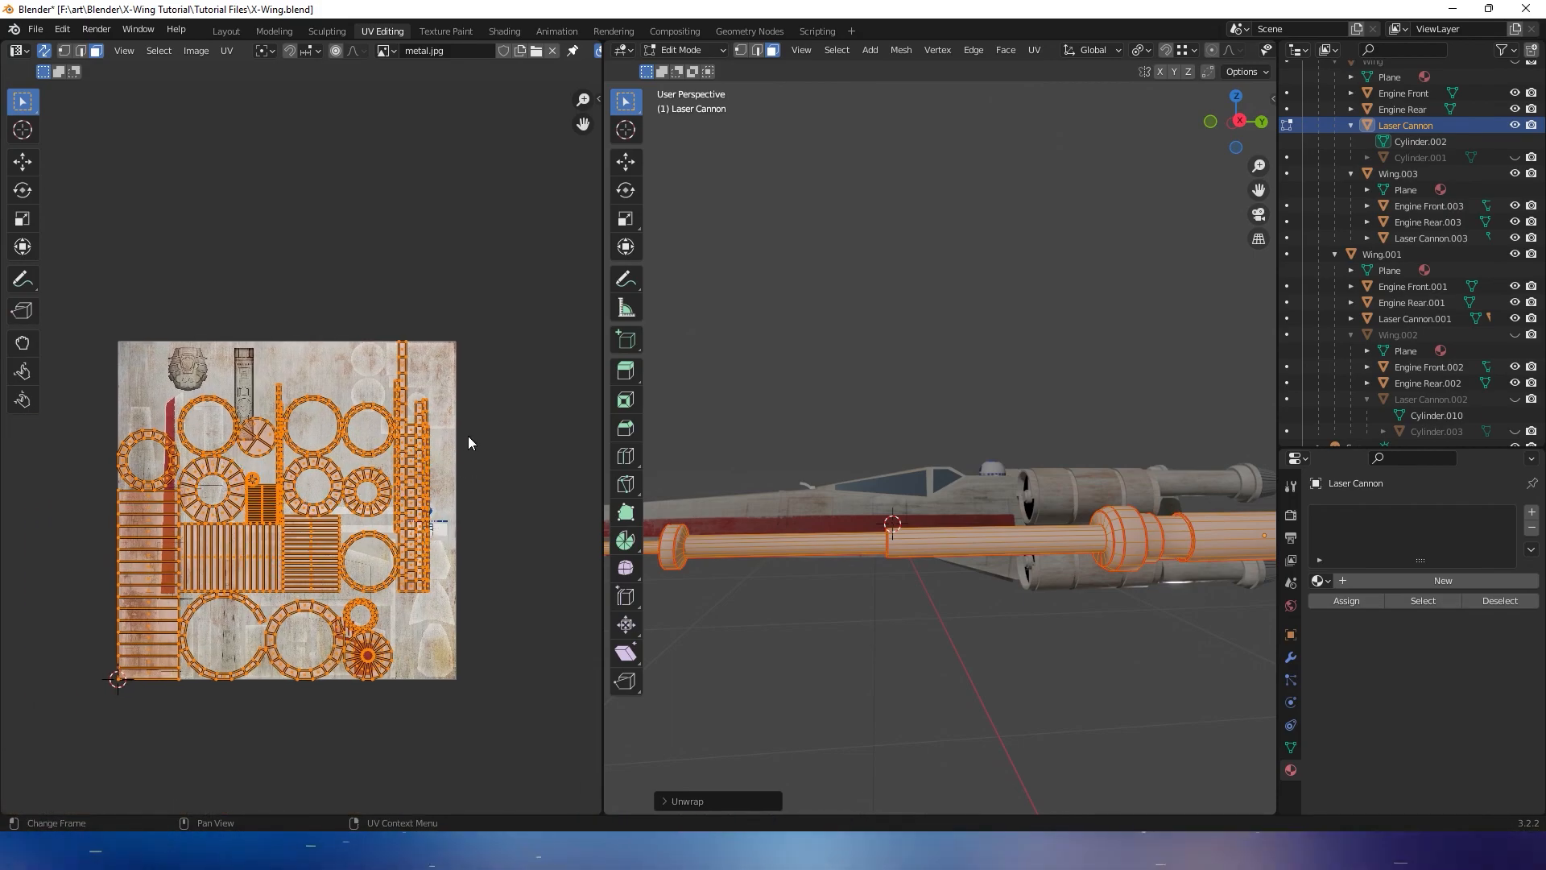
Move the cannon's UV islands off the metal.jpg texture and scale them down beside its upper corner
{"action": "key", "text": "g"}
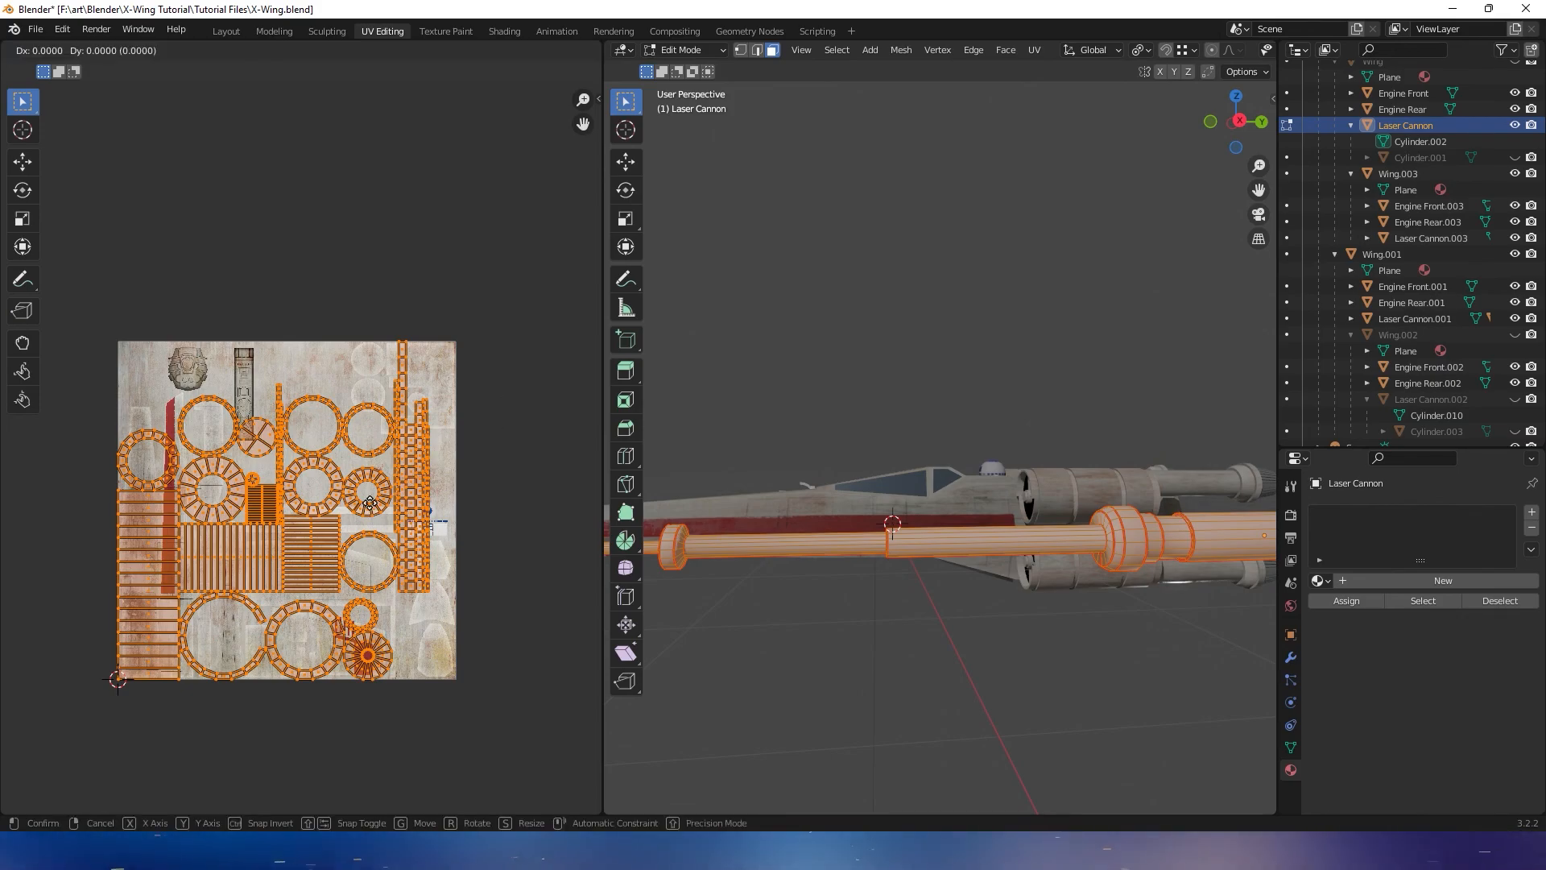
{"action": "left_click", "coordinate": [523, 333]}
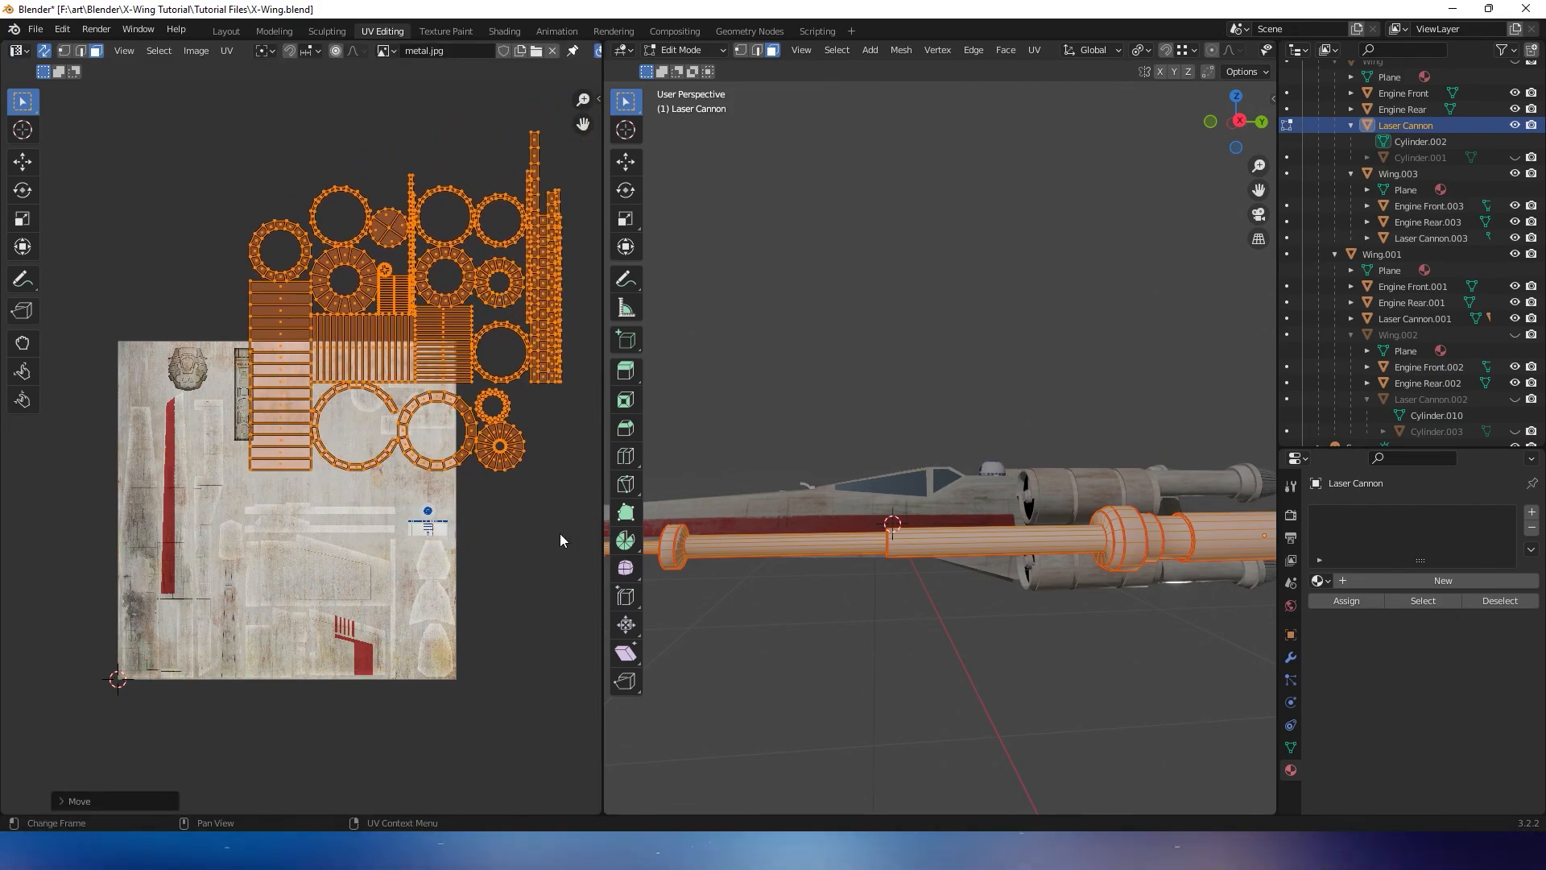
{"action": "key", "text": "s"}
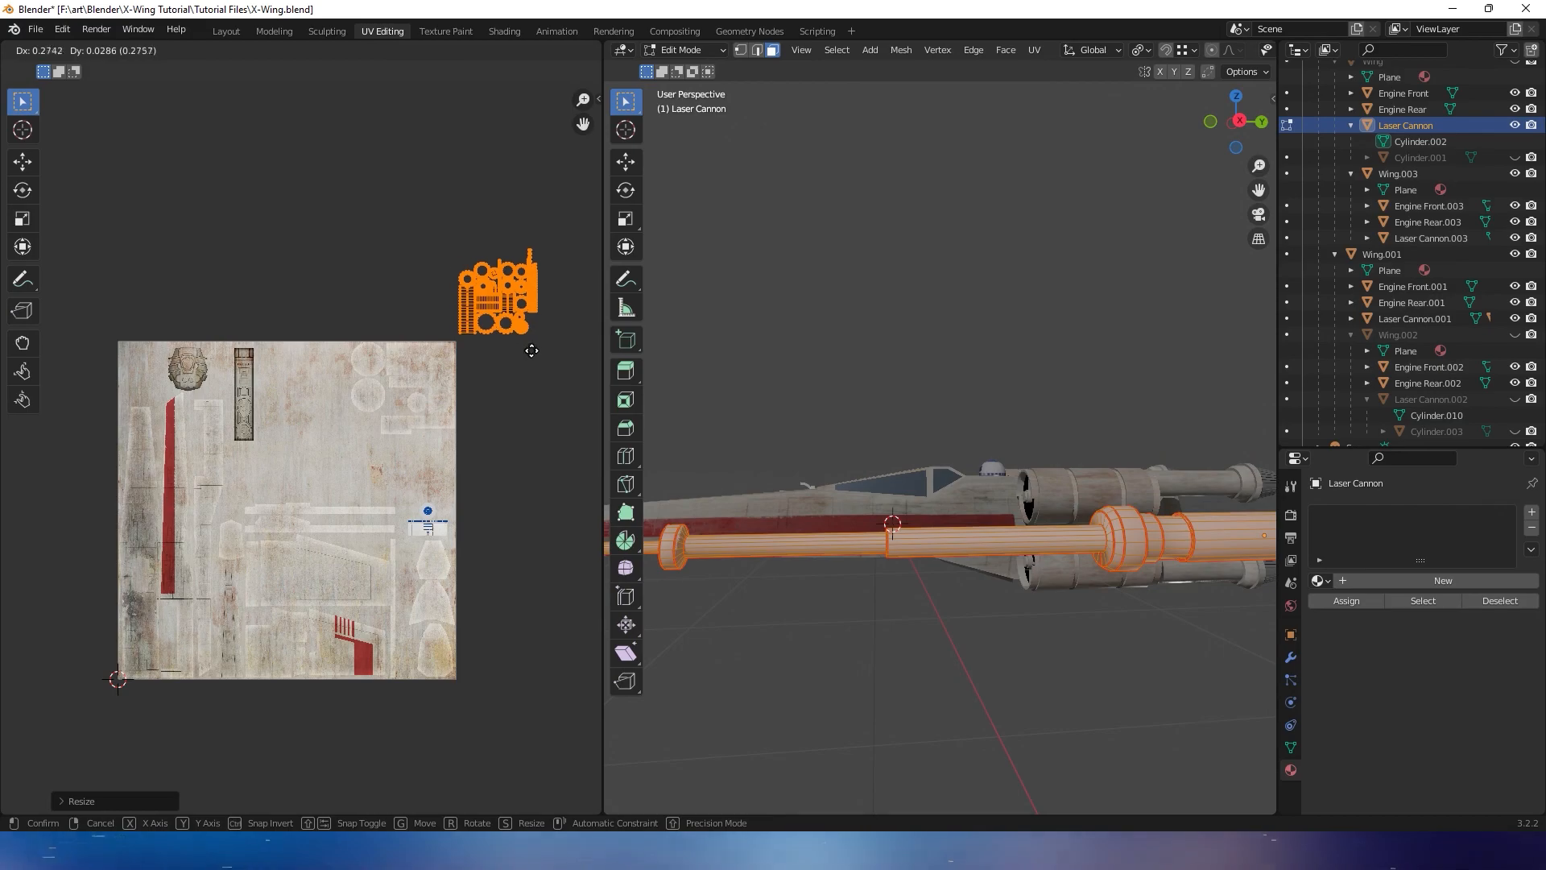
{"action": "left_click", "coordinate": [542, 342]}
{"action": "scroll", "coordinate": [511, 349], "scroll_direction": "up", "scroll_amount": 2}
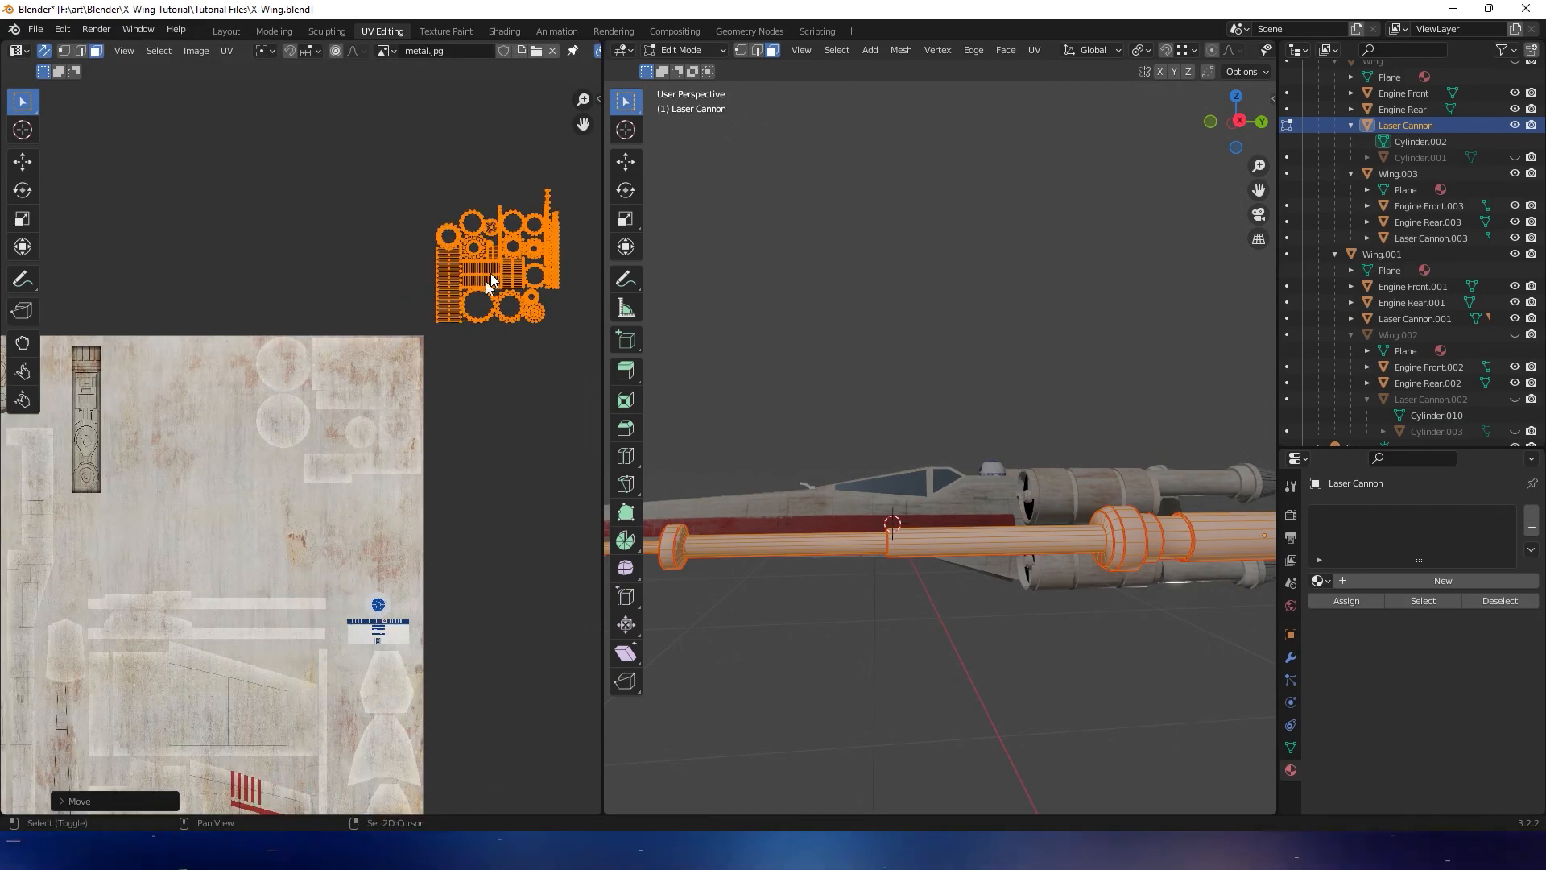
{"action": "scroll", "coordinate": [403, 378], "scroll_direction": "up", "scroll_amount": 4}
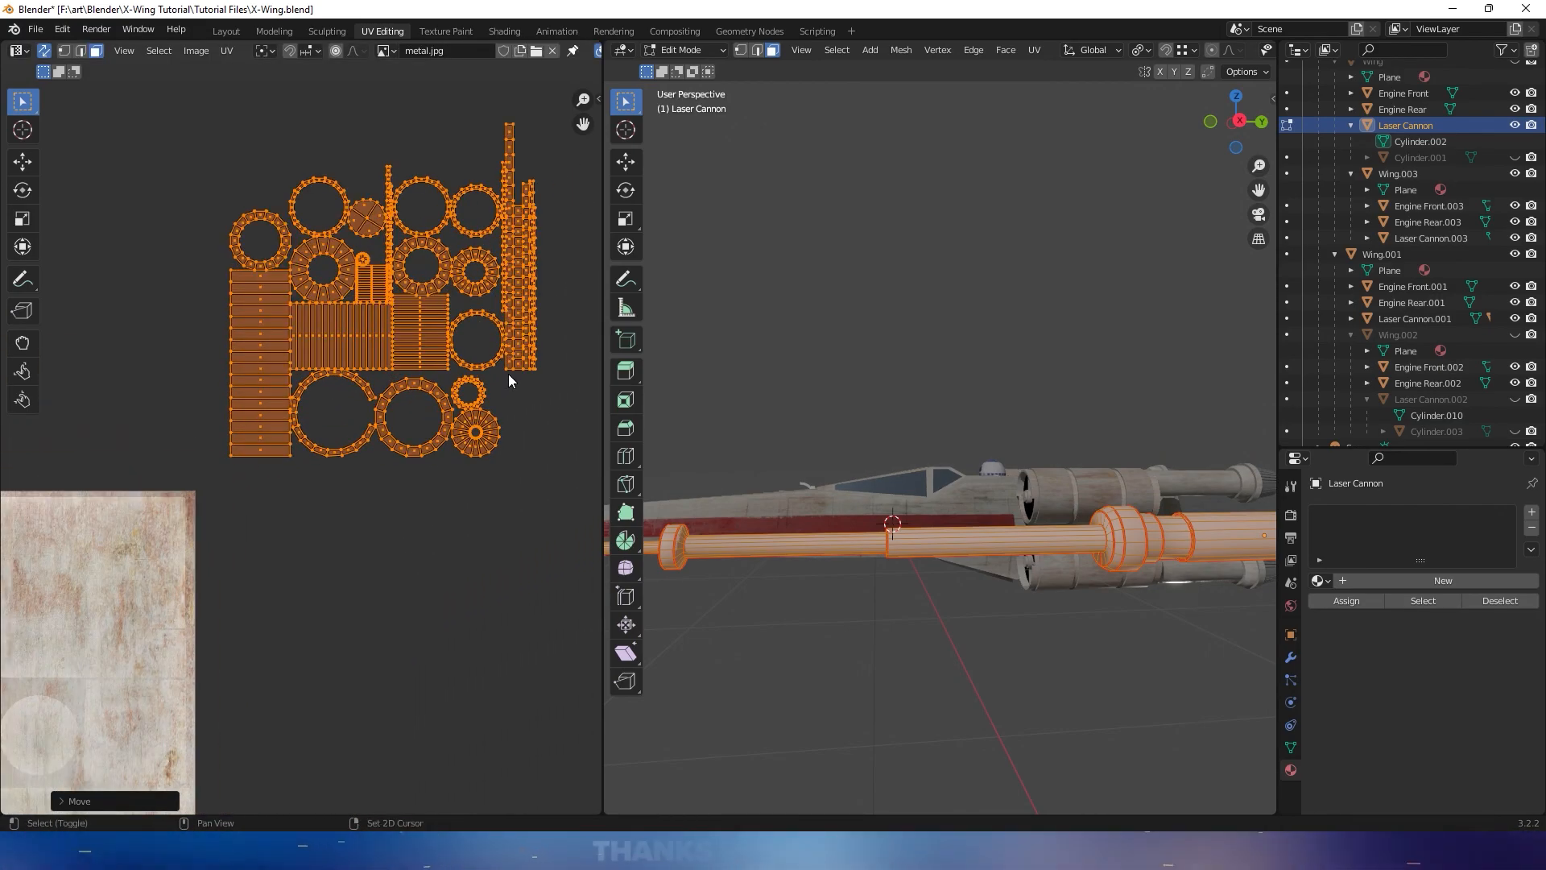
Select the rear barrel section's tall striped UV island and move it below the other islands, beside the texture
{"action": "middle_click_drag", "start_coordinate": [509, 379], "coordinate": [469, 405]}
{"action": "left_click_drag", "start_coordinate": [179, 507], "coordinate": [245, 288]}
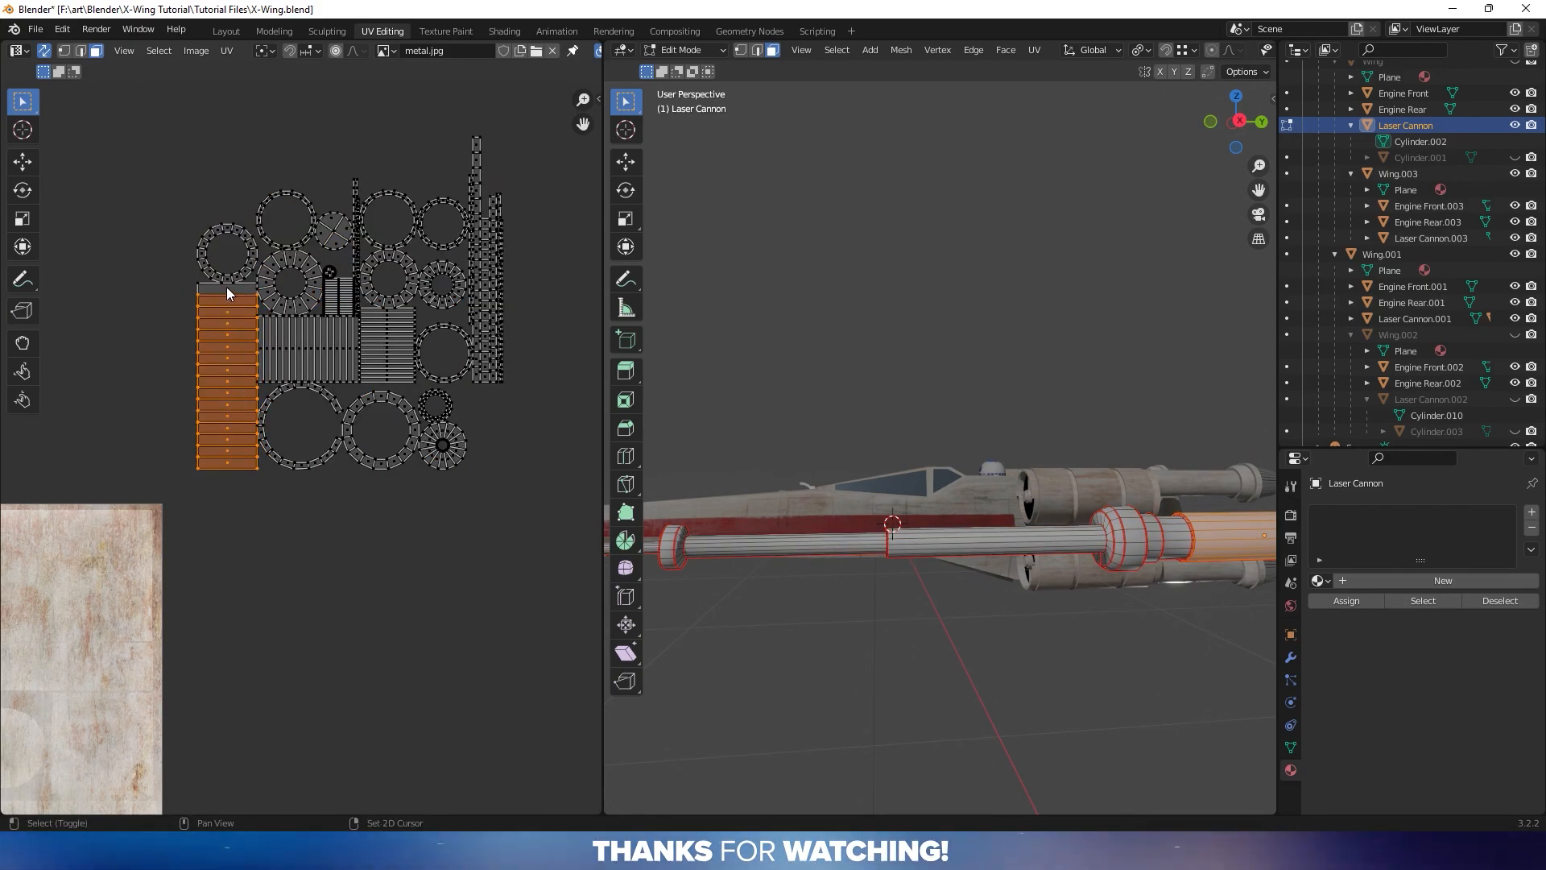
{"action": "key", "text": "g"}
{"action": "left_click", "coordinate": [329, 675]}
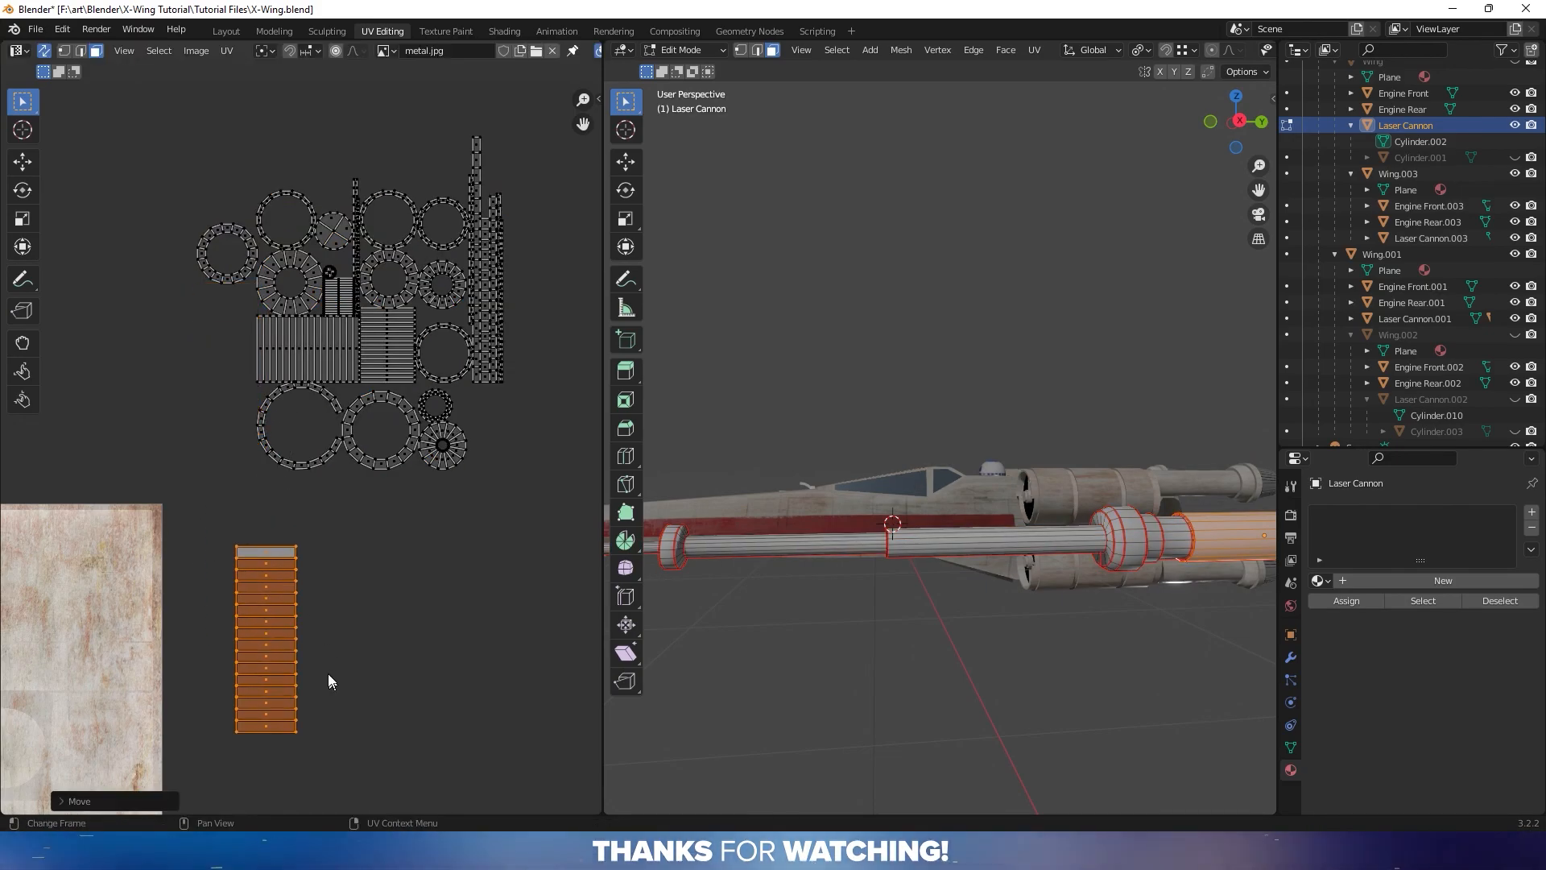
Select the remaining striped and narrow strip UV islands, leaving out the ring-shaped ones, and move them below the rings beside the tall striped island
{"action": "left_click", "coordinate": [403, 354]}
{"action": "key", "text": "l"}
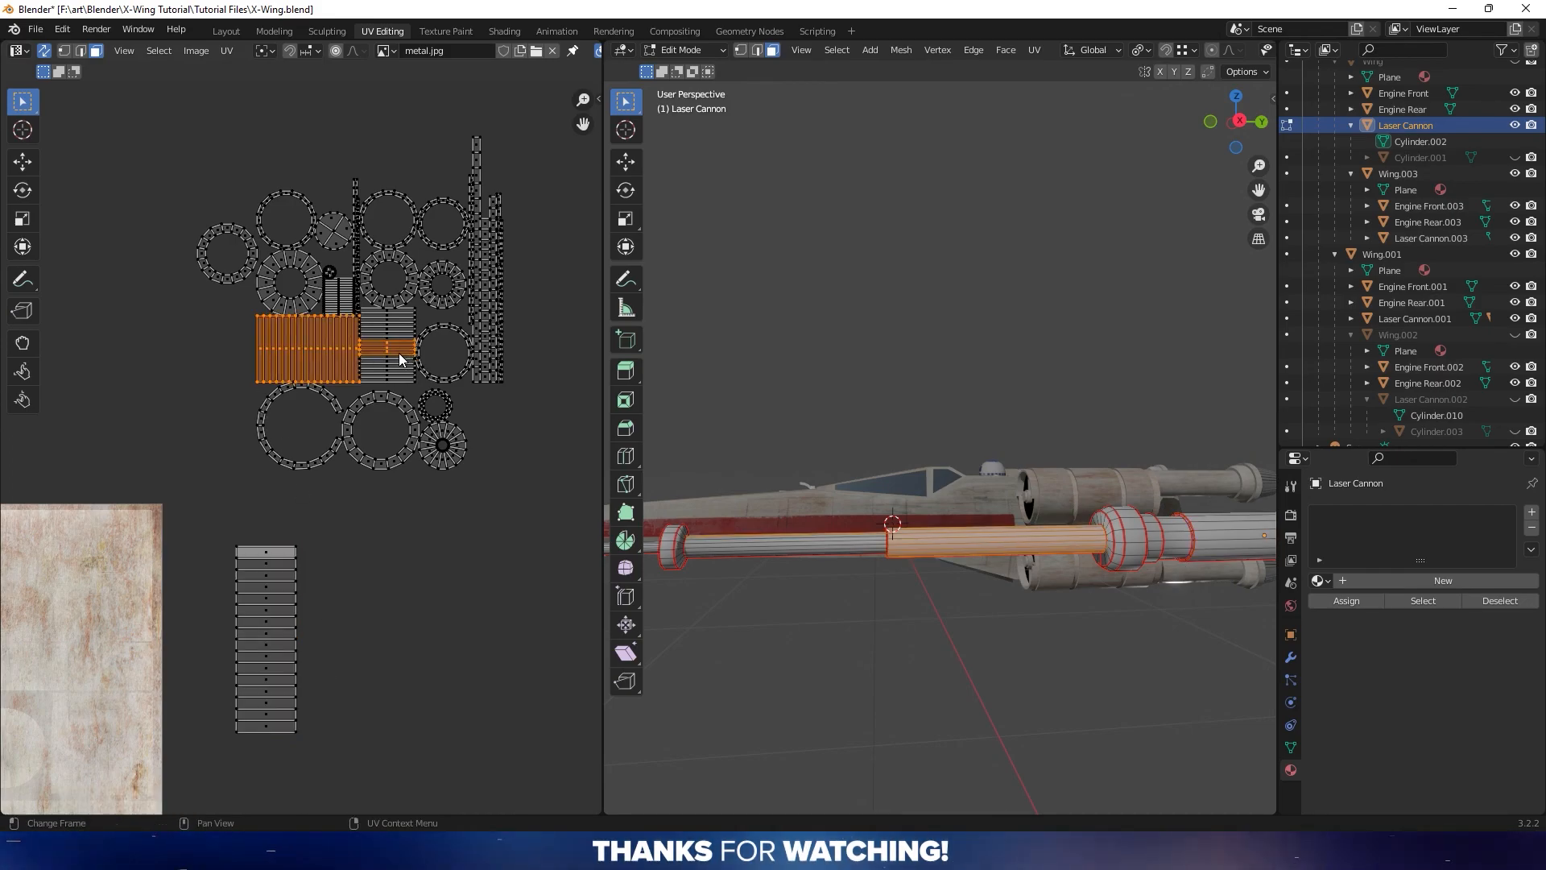
{"action": "key", "text": "l"}
{"action": "key", "text": "l"}
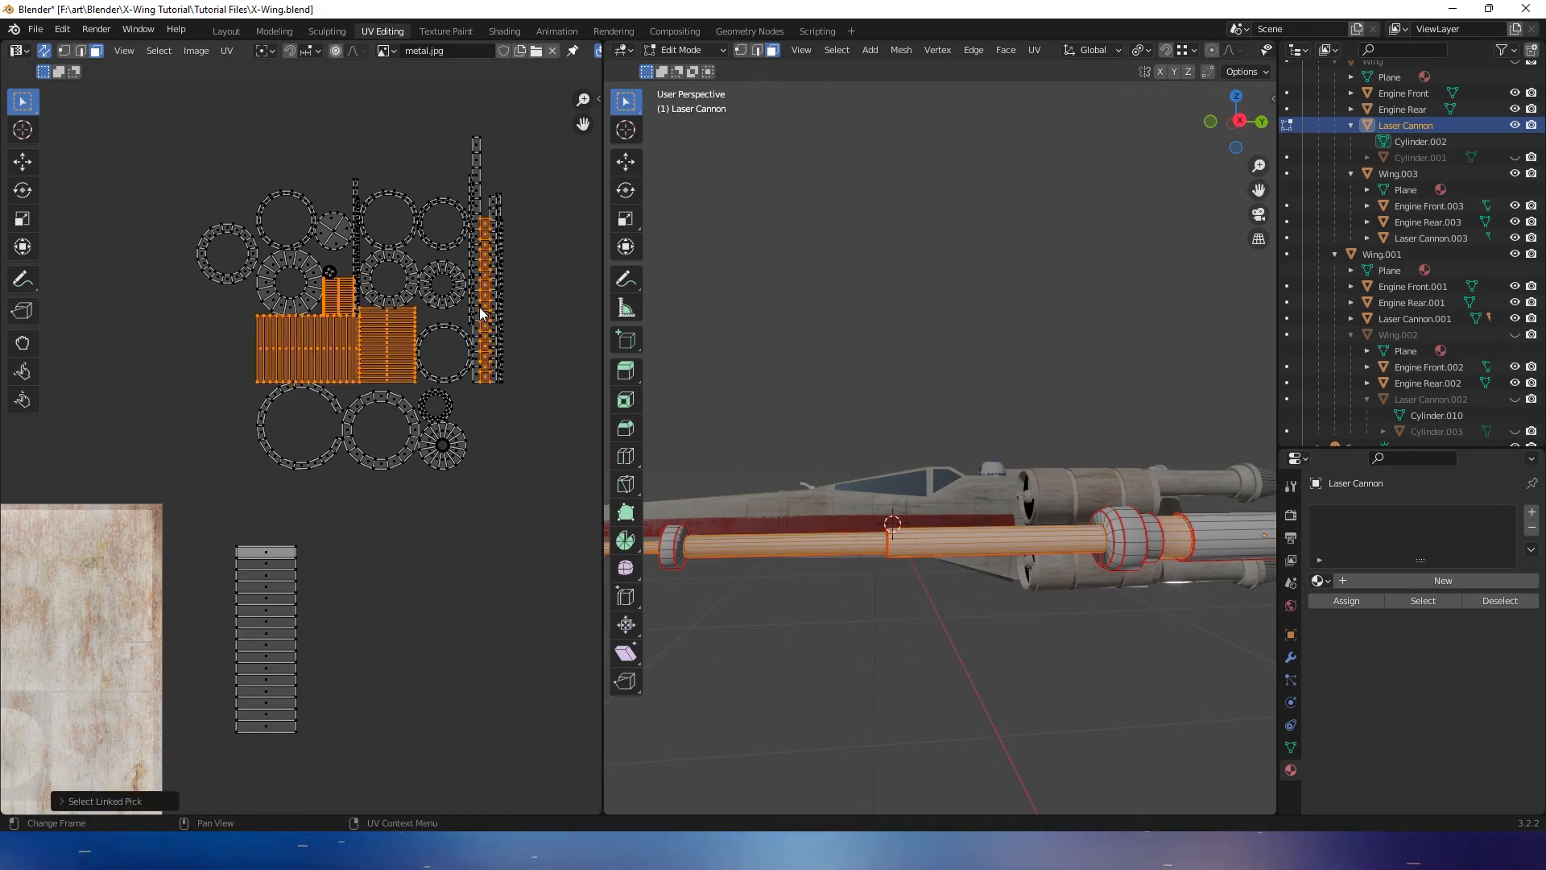
{"action": "key", "text": "l"}
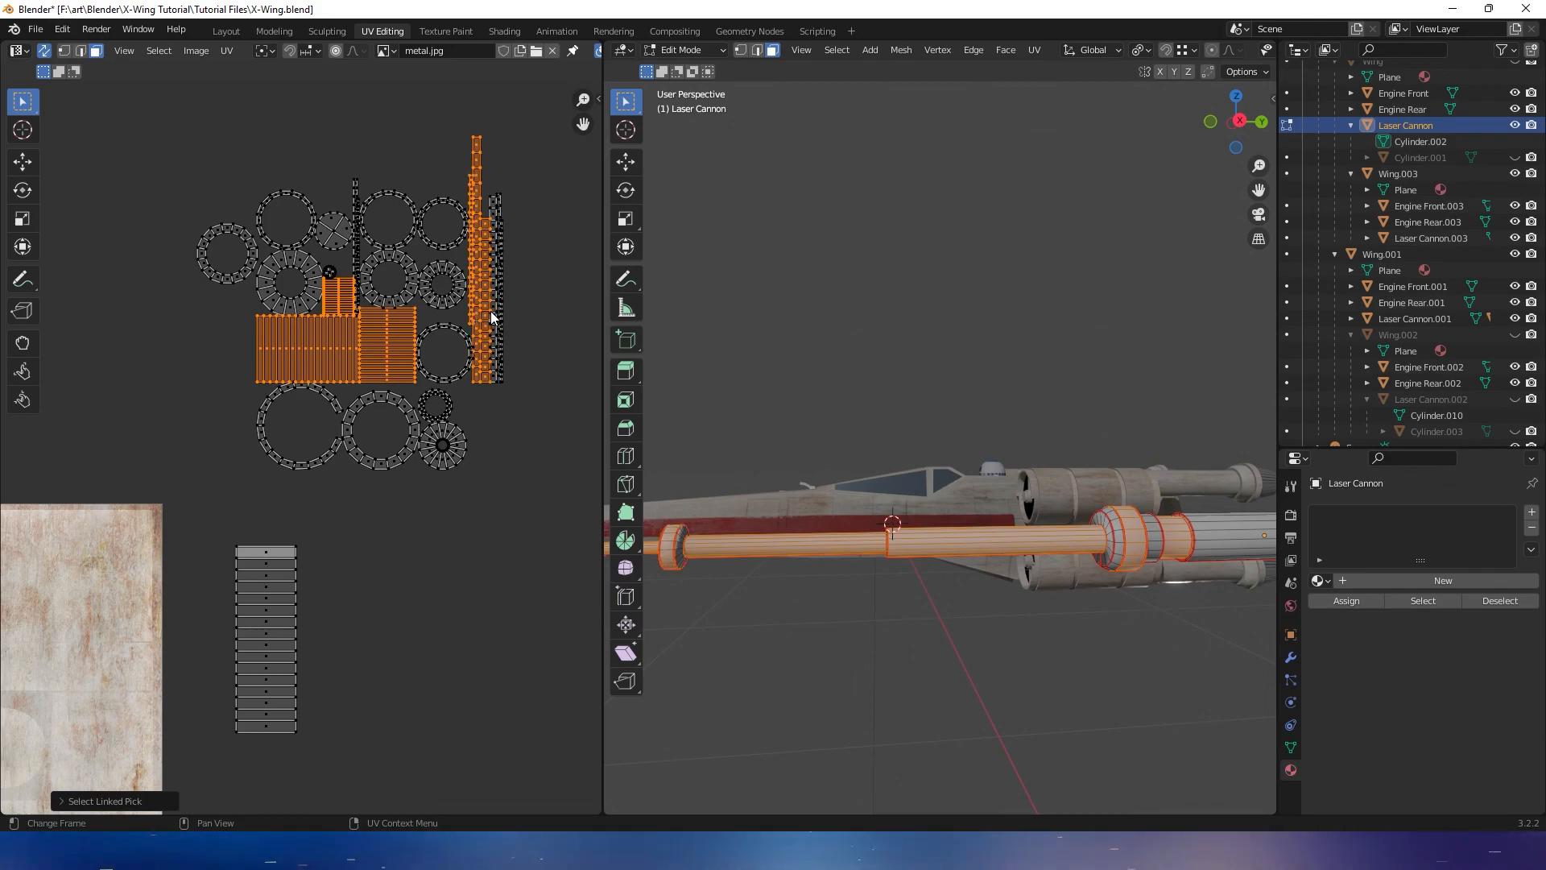
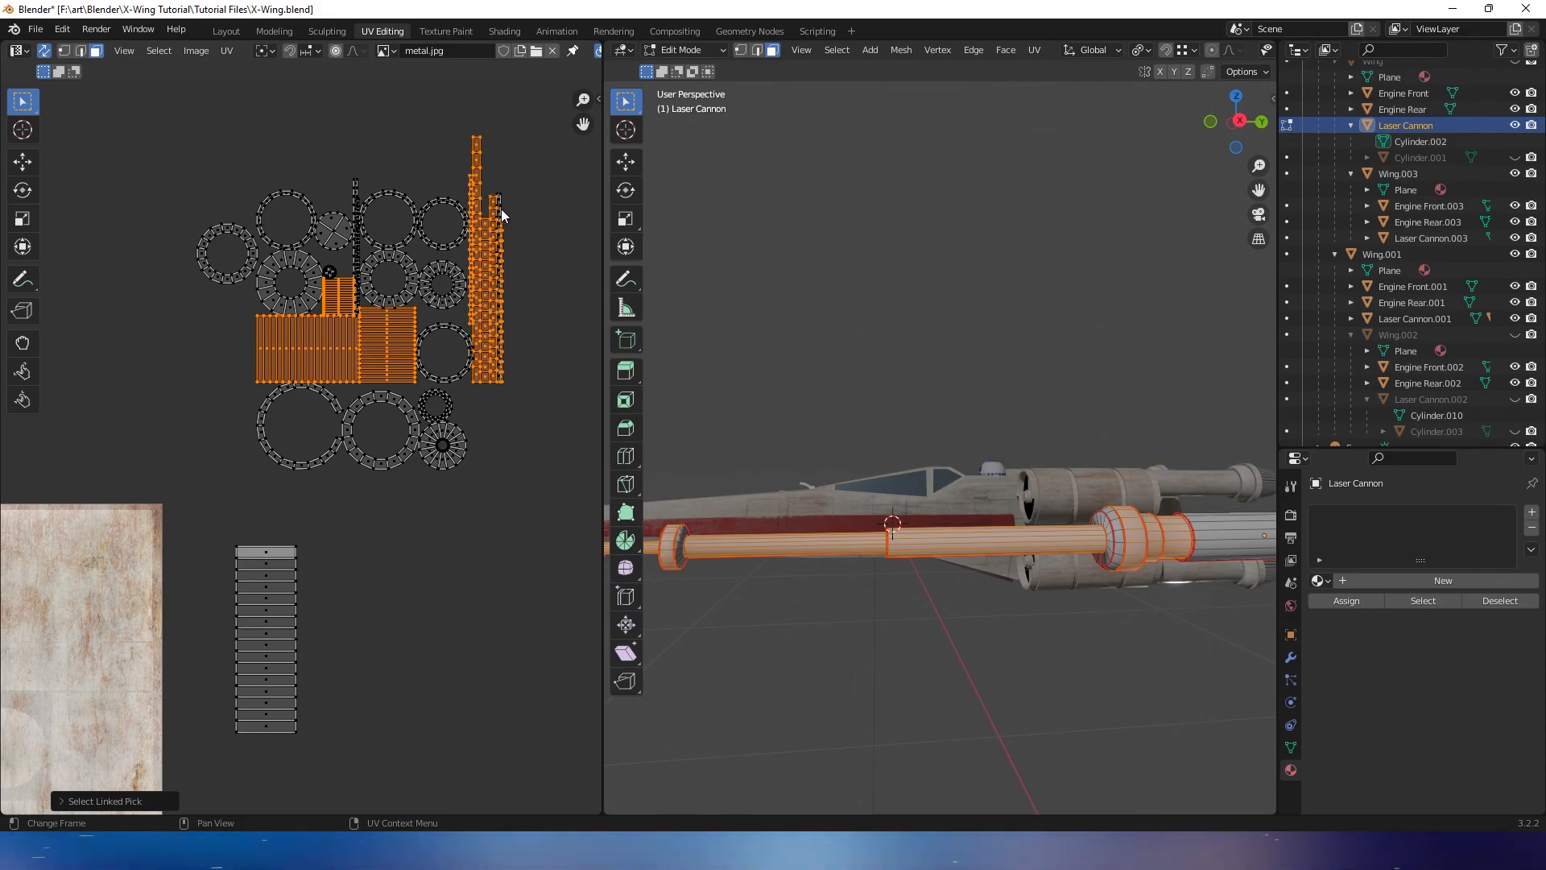
{"action": "scroll", "coordinate": [348, 198], "scroll_direction": "up", "scroll_amount": 5}
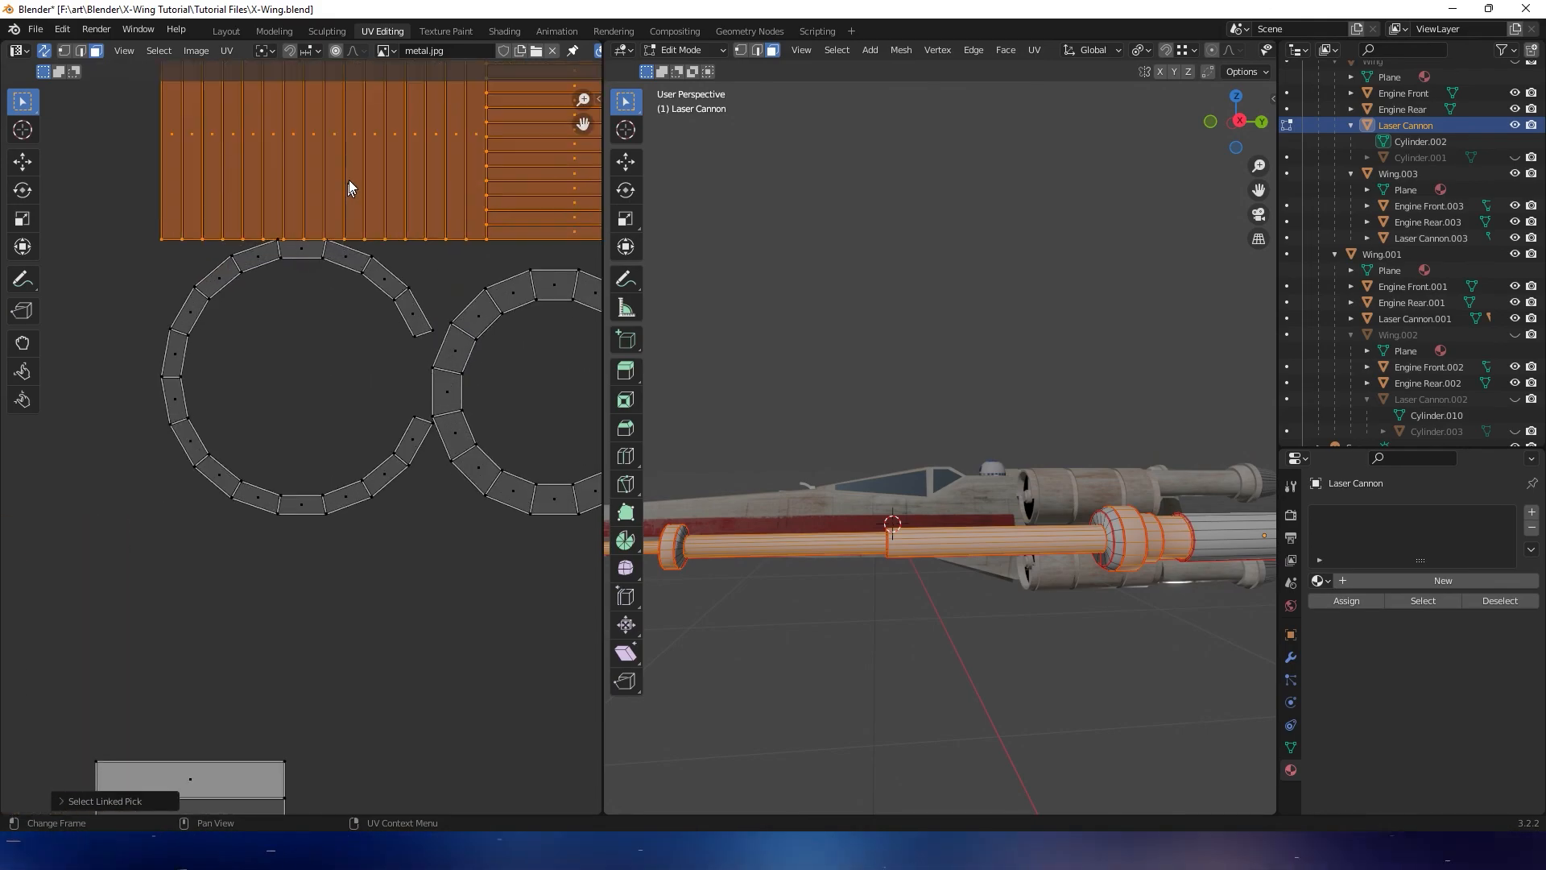
{"action": "scroll", "coordinate": [348, 185], "scroll_direction": "down", "scroll_amount": 5}
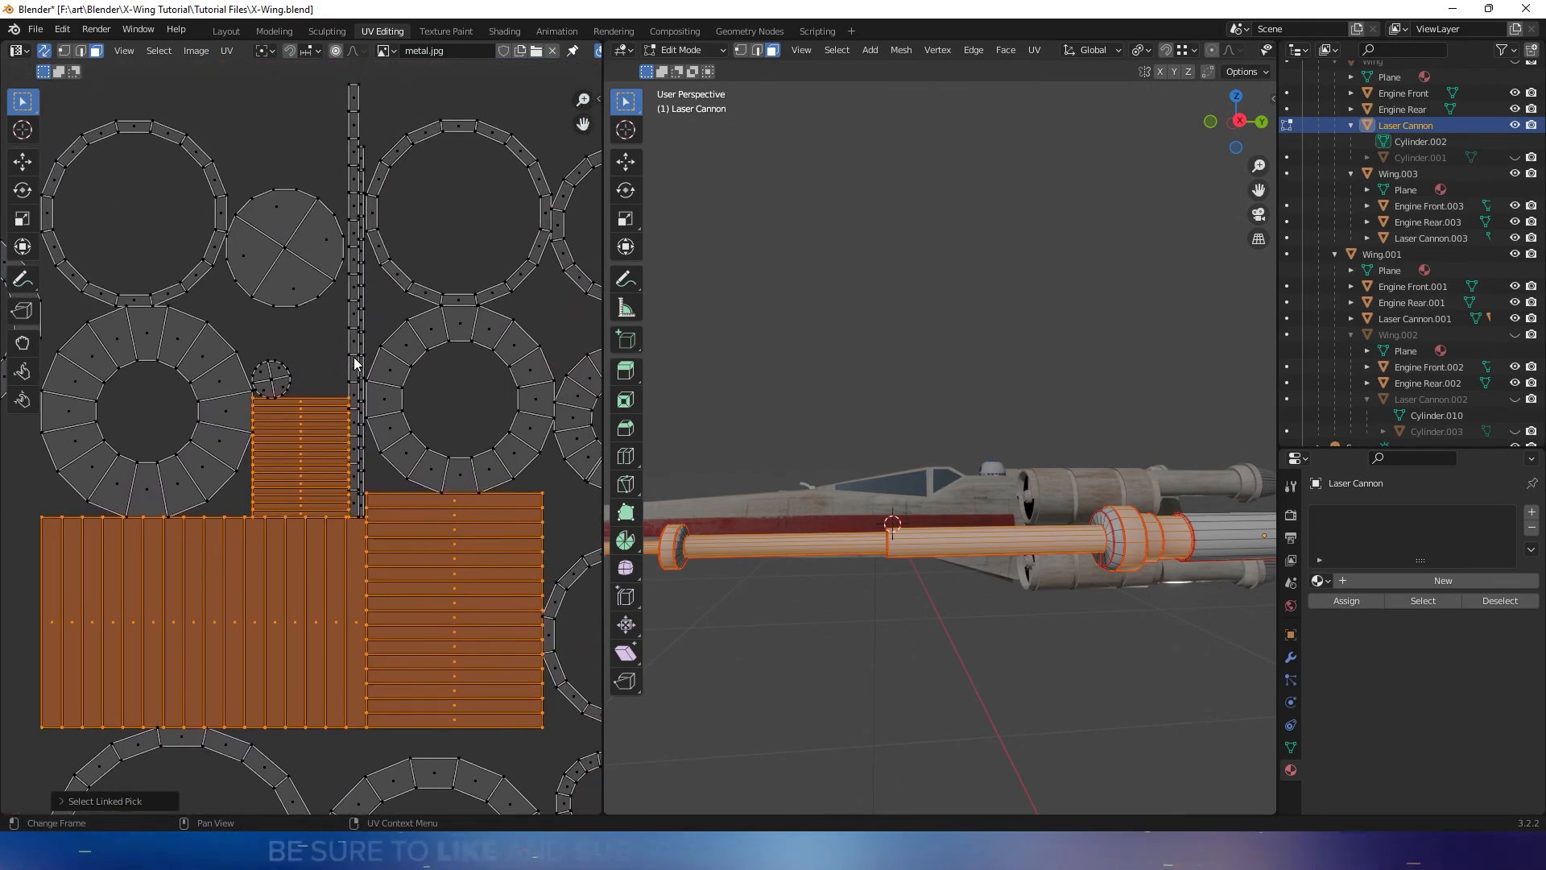
{"action": "key", "text": "l"}
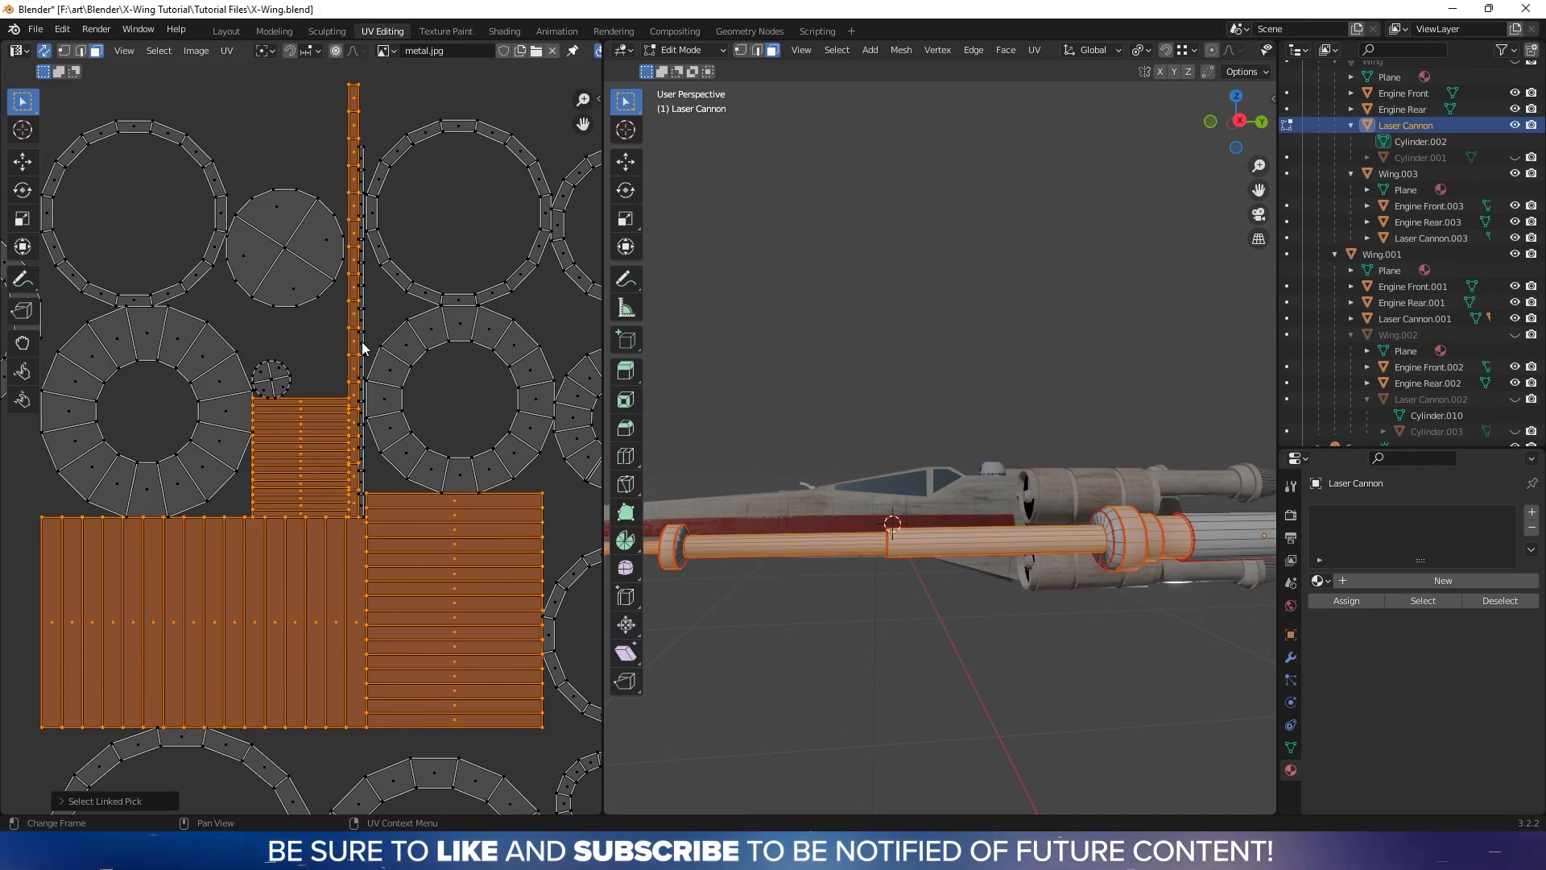
{"action": "key", "text": "l"}
{"action": "scroll", "coordinate": [377, 335], "scroll_direction": "down", "scroll_amount": 4}
{"action": "middle_click_drag", "start_coordinate": [377, 335], "coordinate": [404, 153]}
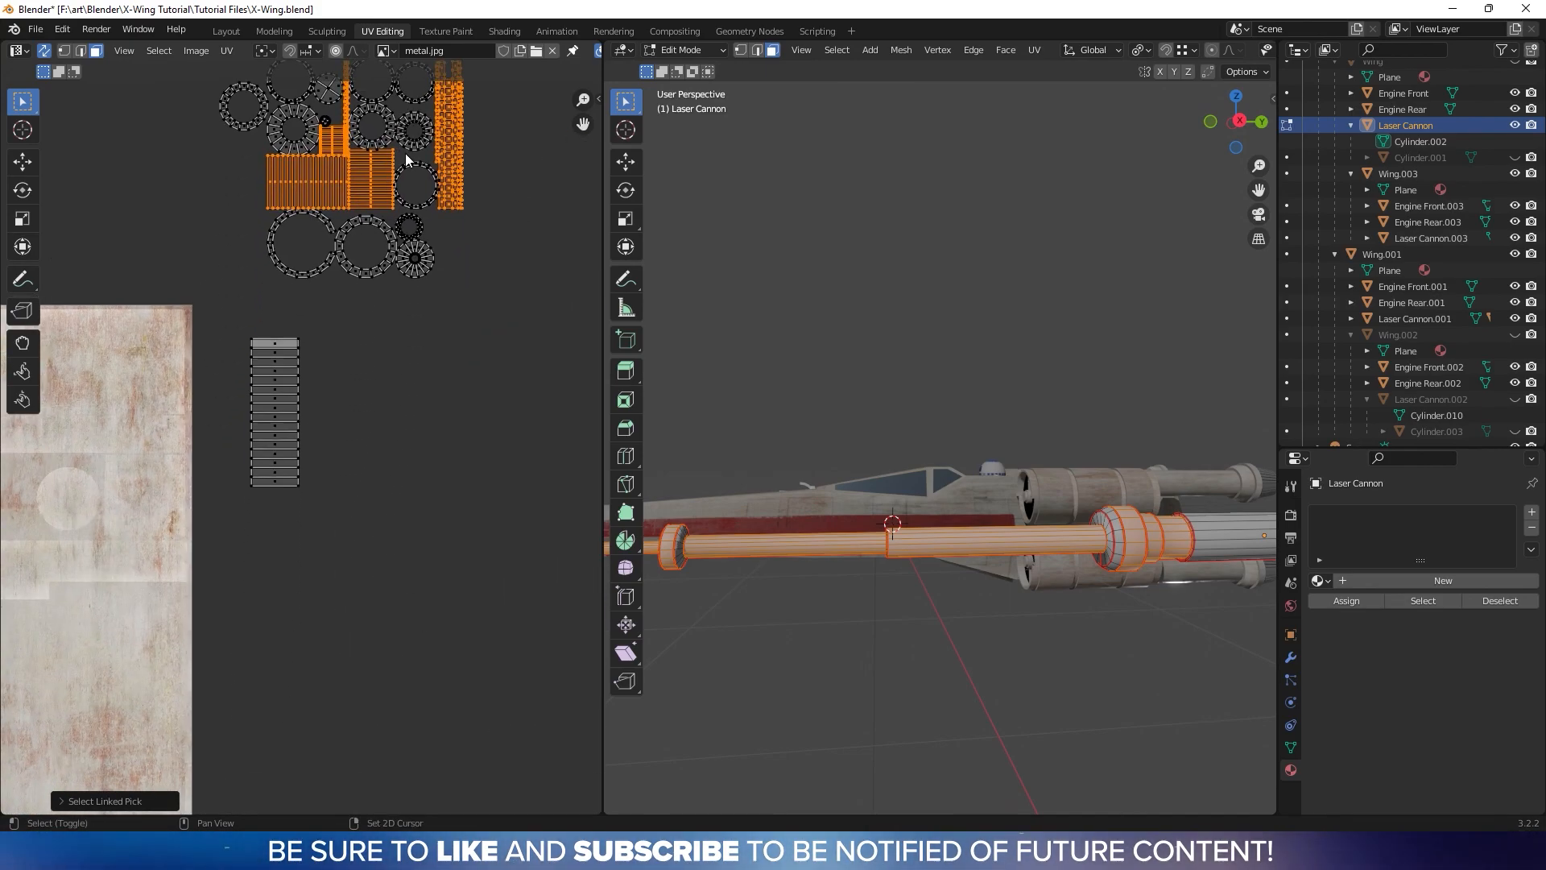
{"action": "key", "text": "g"}
{"action": "left_click", "coordinate": [467, 475]}
{"action": "middle_click_drag", "start_coordinate": [467, 475], "coordinate": [448, 437]}
{"action": "scroll", "coordinate": [448, 437], "scroll_direction": "up", "scroll_amount": 2}
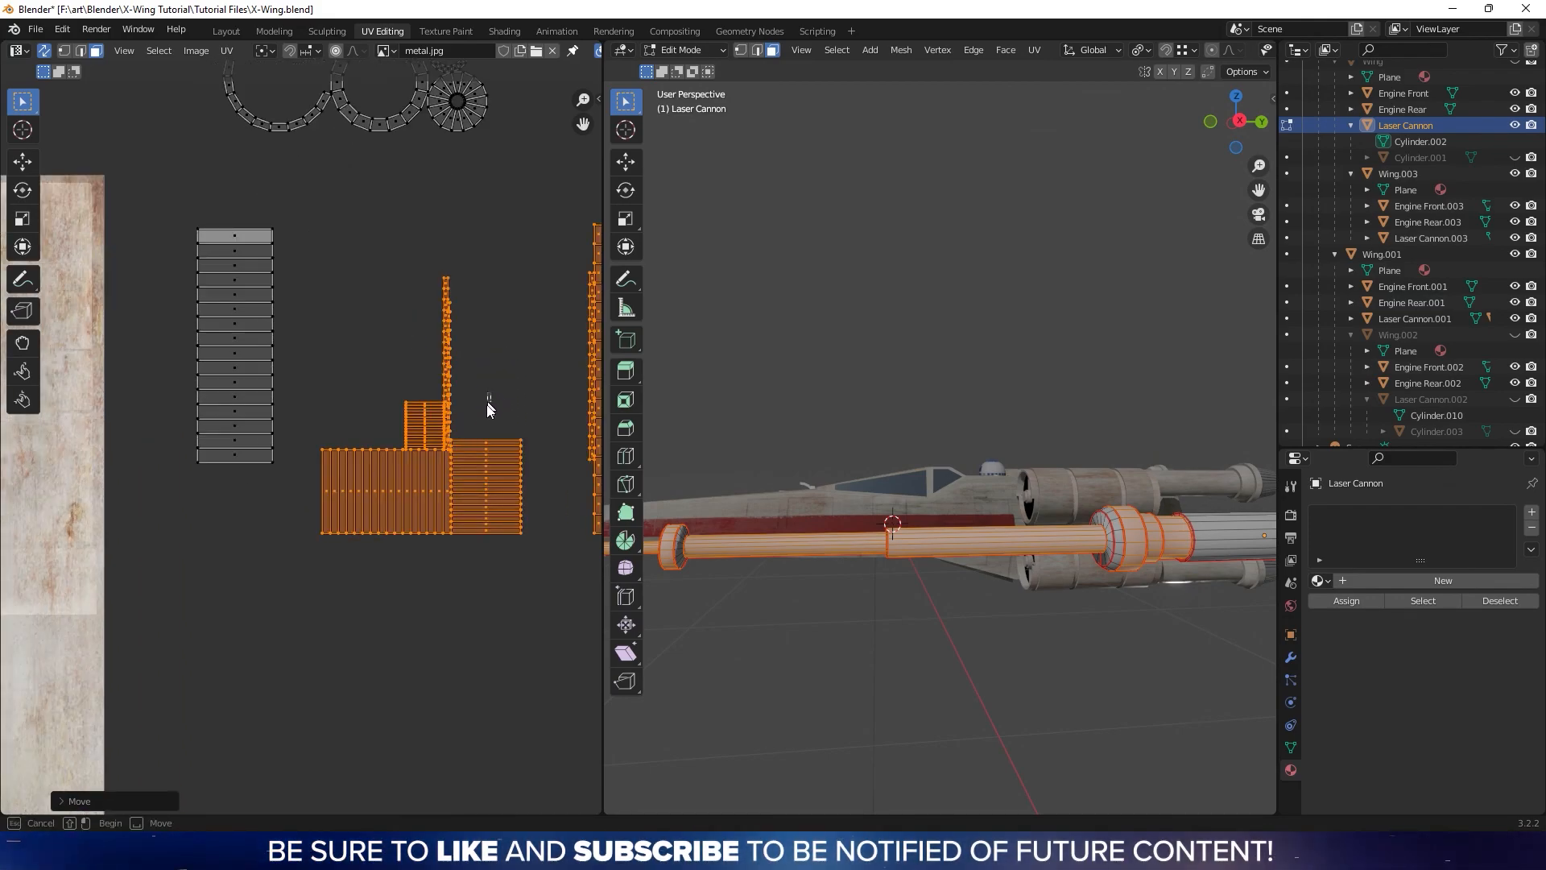
Move the front barrel section's striped UV island against the upper side of the tall striped island
{"action": "left_click_drag", "start_coordinate": [454, 542], "coordinate": [455, 543]}
{"action": "key", "text": "r"}
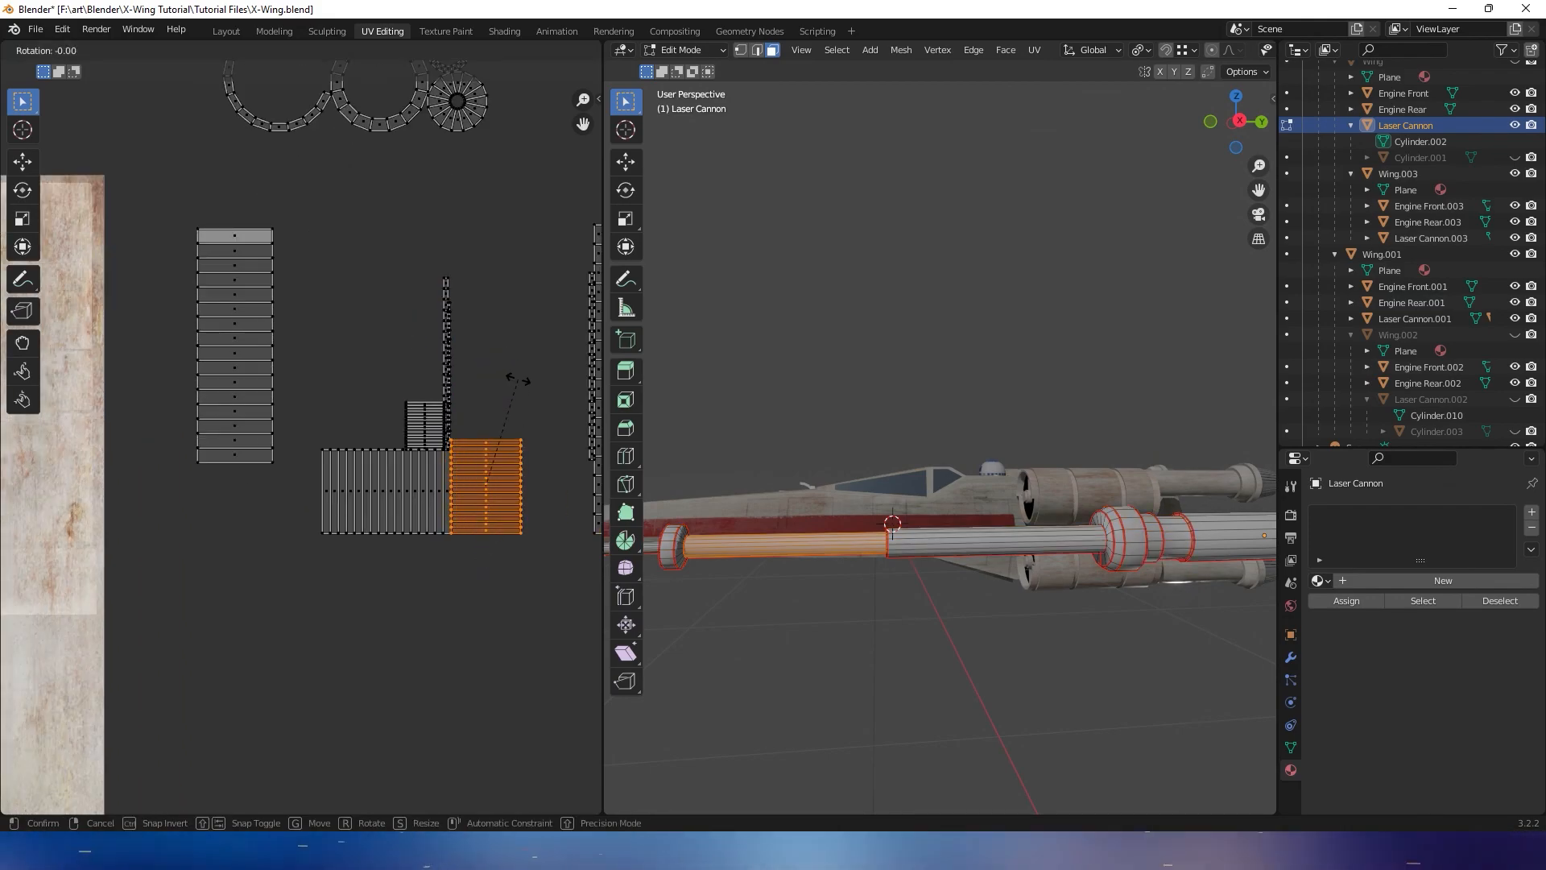
{"action": "left_click", "coordinate": [525, 385]}
{"action": "key", "text": "g"}
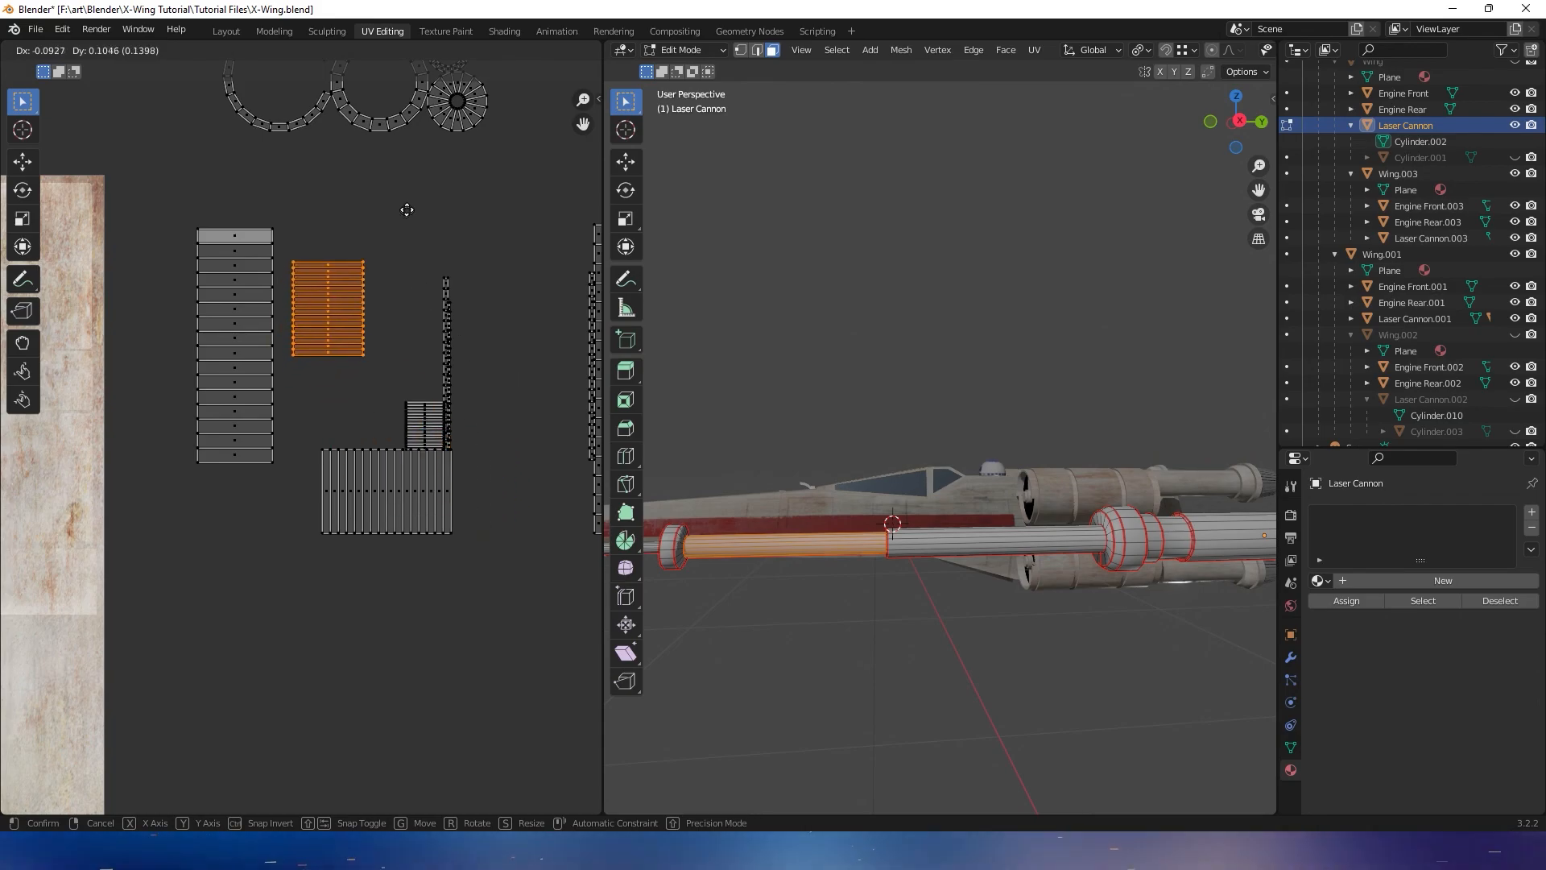
{"action": "left_click", "coordinate": [393, 183]}
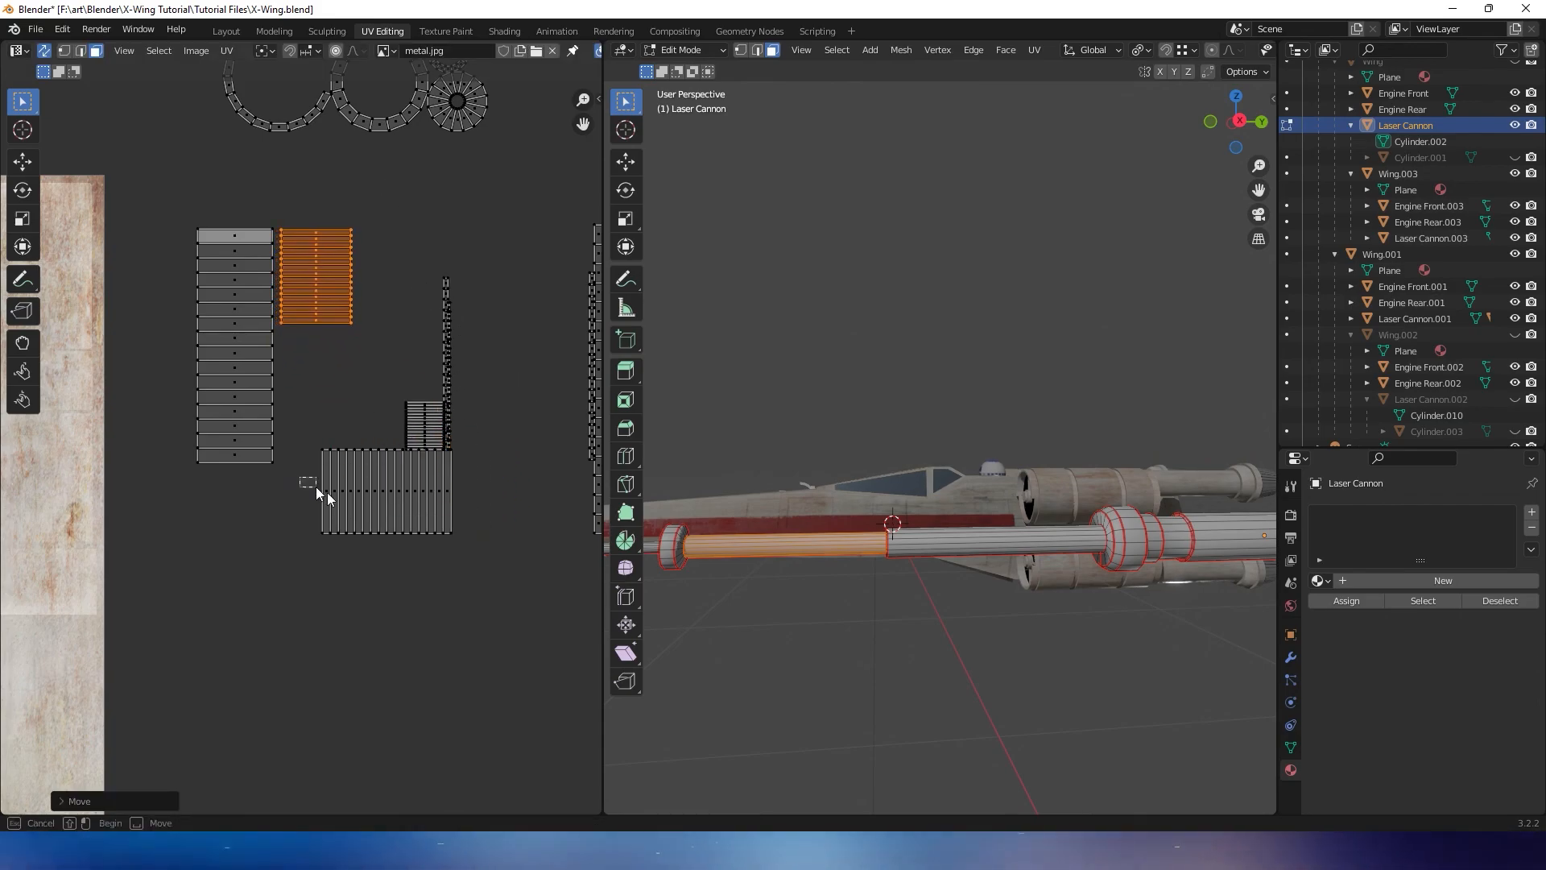
Rotate the middle barrel section's striped UV island by -90 degrees and place it directly below the front section's island
{"action": "left_click_drag", "start_coordinate": [308, 483], "coordinate": [487, 562]}
{"action": "key", "text": "r"}
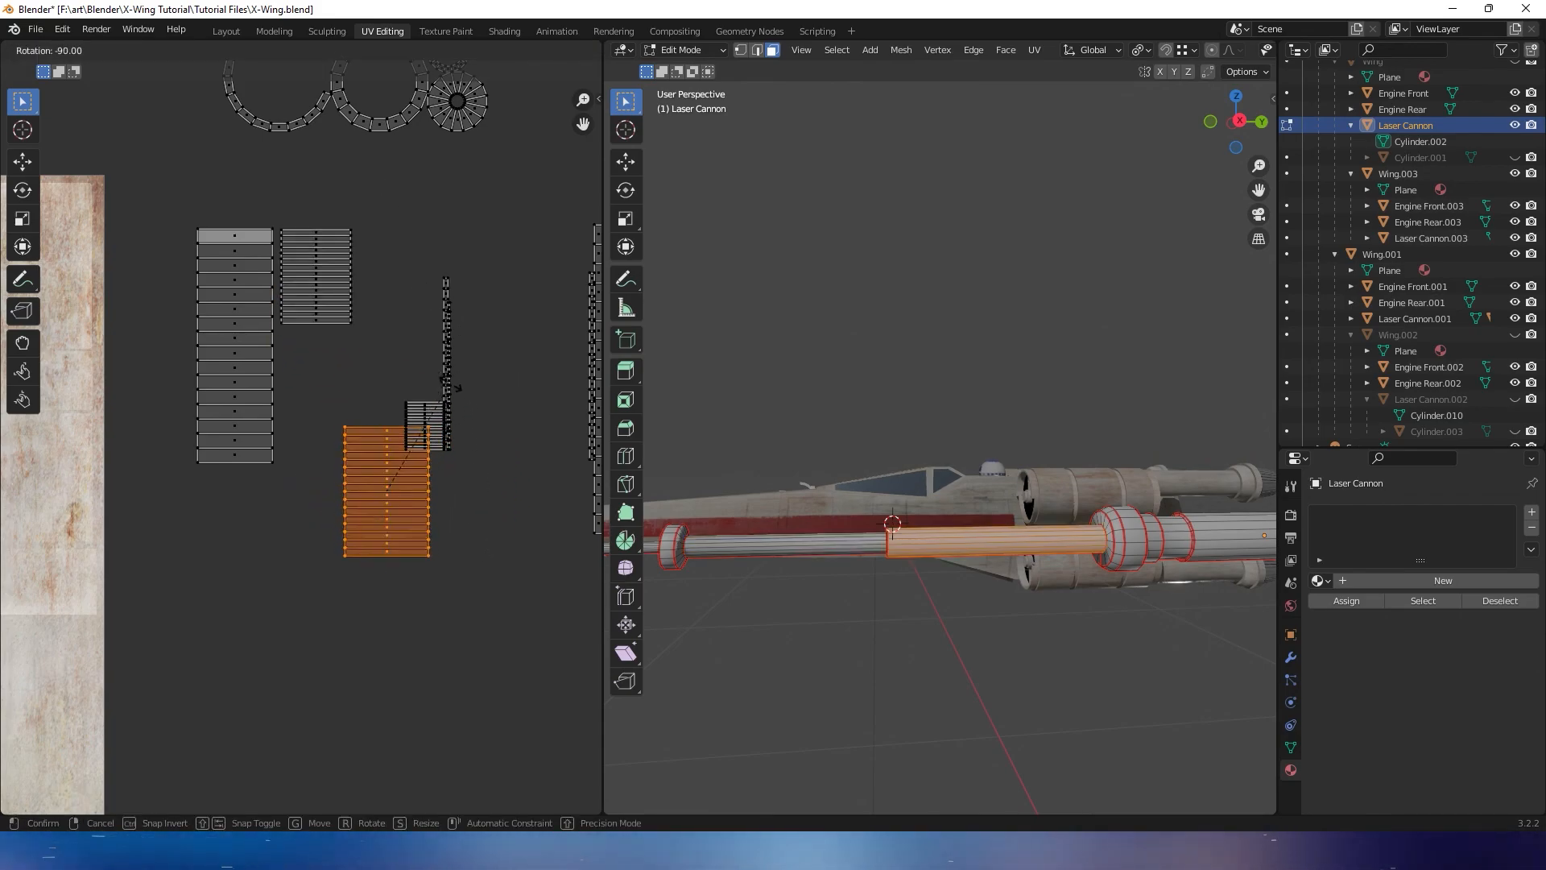
{"action": "key", "text": "g"}
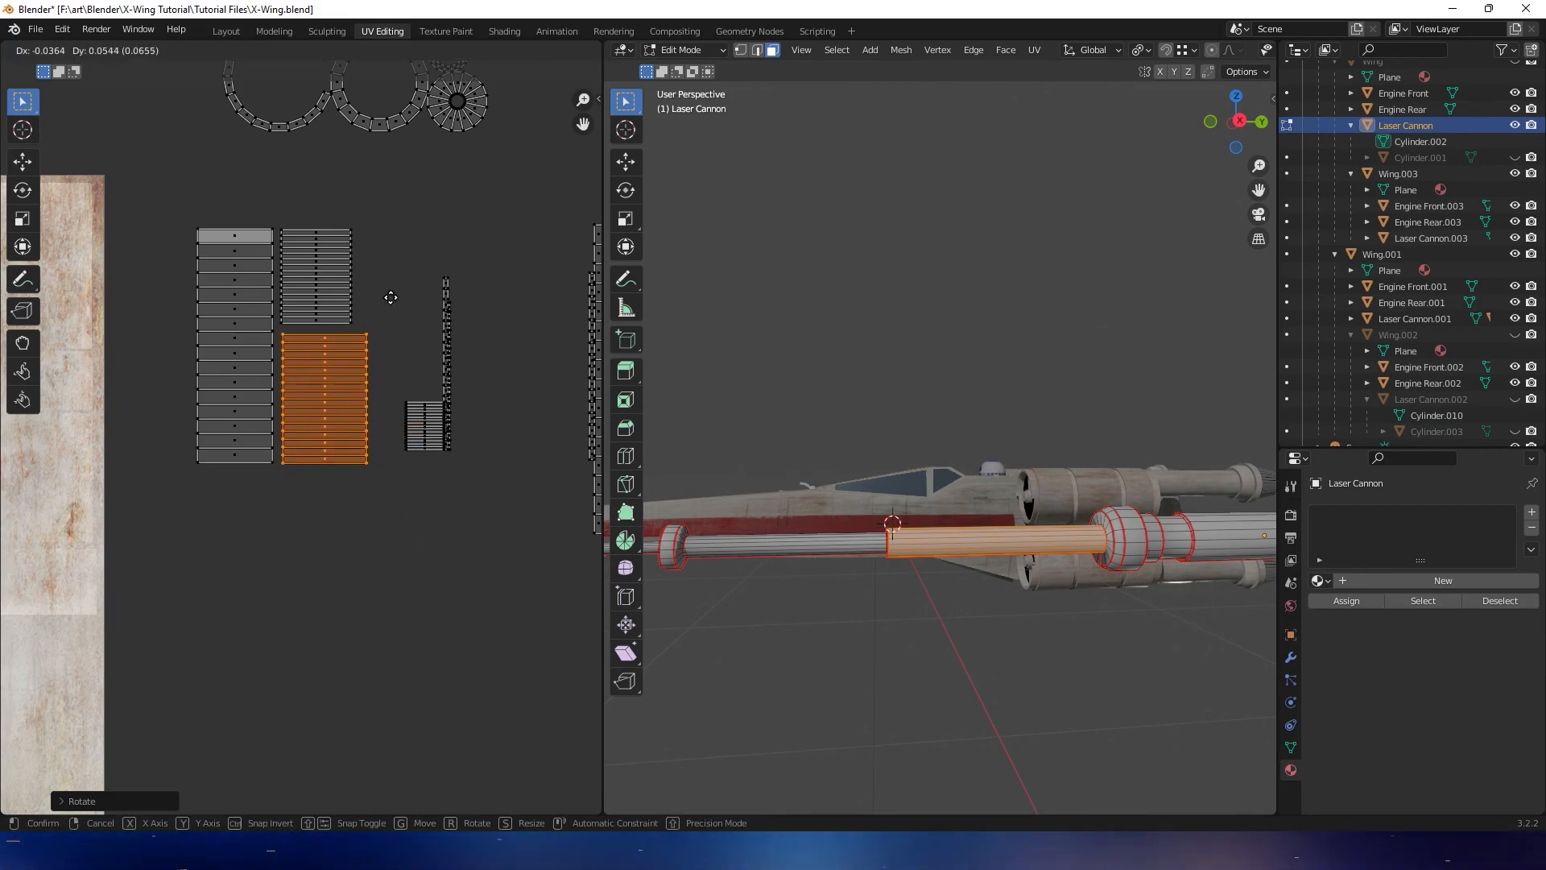
{"action": "left_click", "coordinate": [424, 359]}
Place the small striped UV island beneath the tall one and the pair of thin strips beside the two stacked barrel islands
{"action": "left_click", "coordinate": [413, 448]}
{"action": "key", "text": "g"}
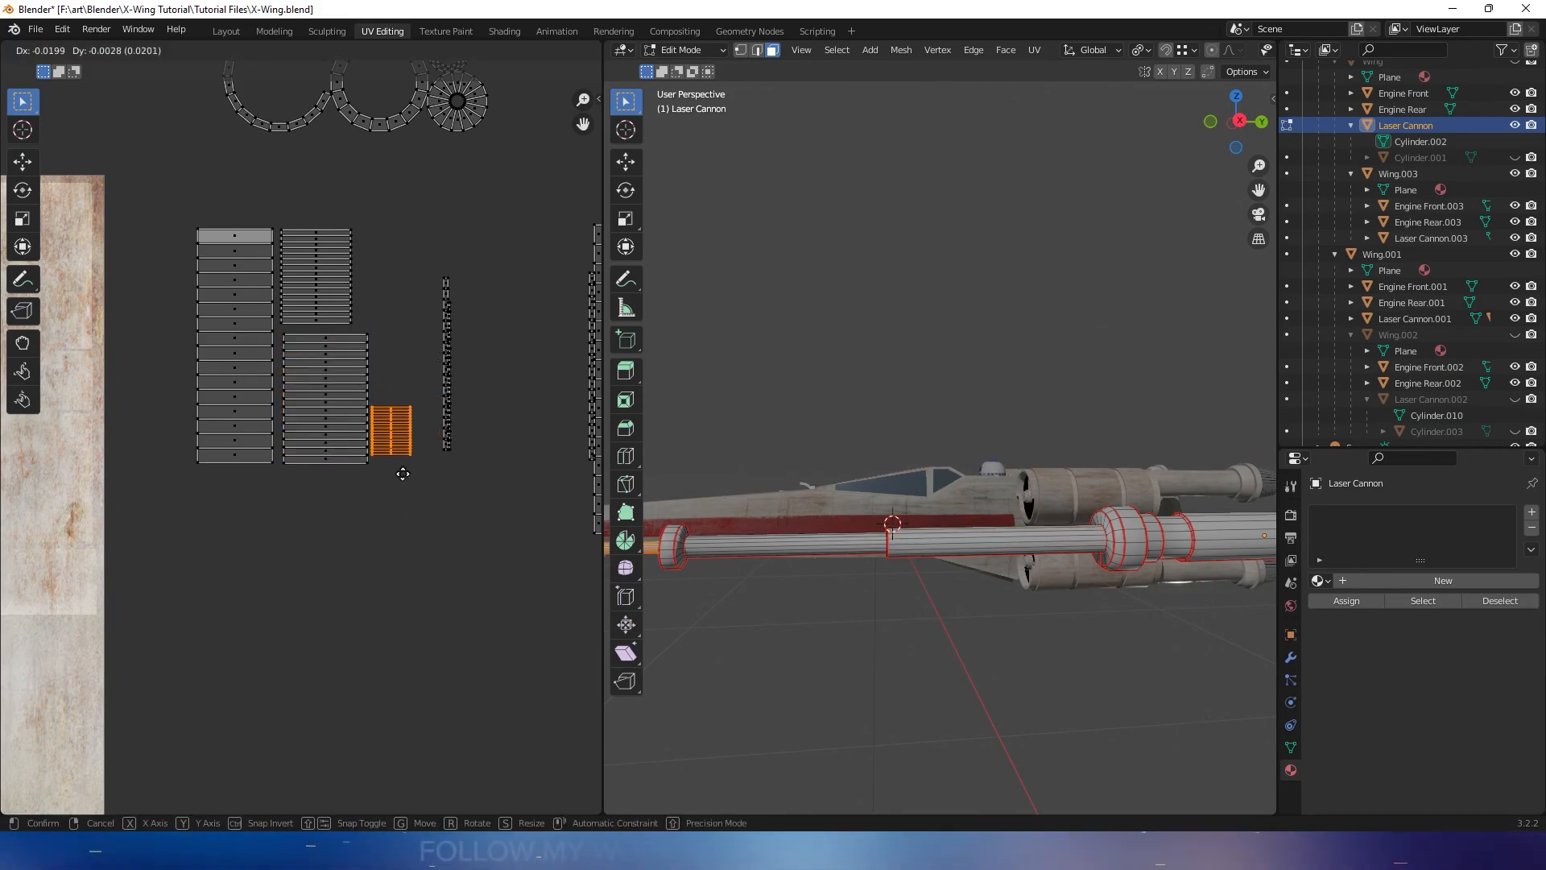
{"action": "left_click", "coordinate": [231, 531]}
{"action": "left_click_drag", "start_coordinate": [422, 269], "coordinate": [473, 458]}
{"action": "key", "text": "g"}
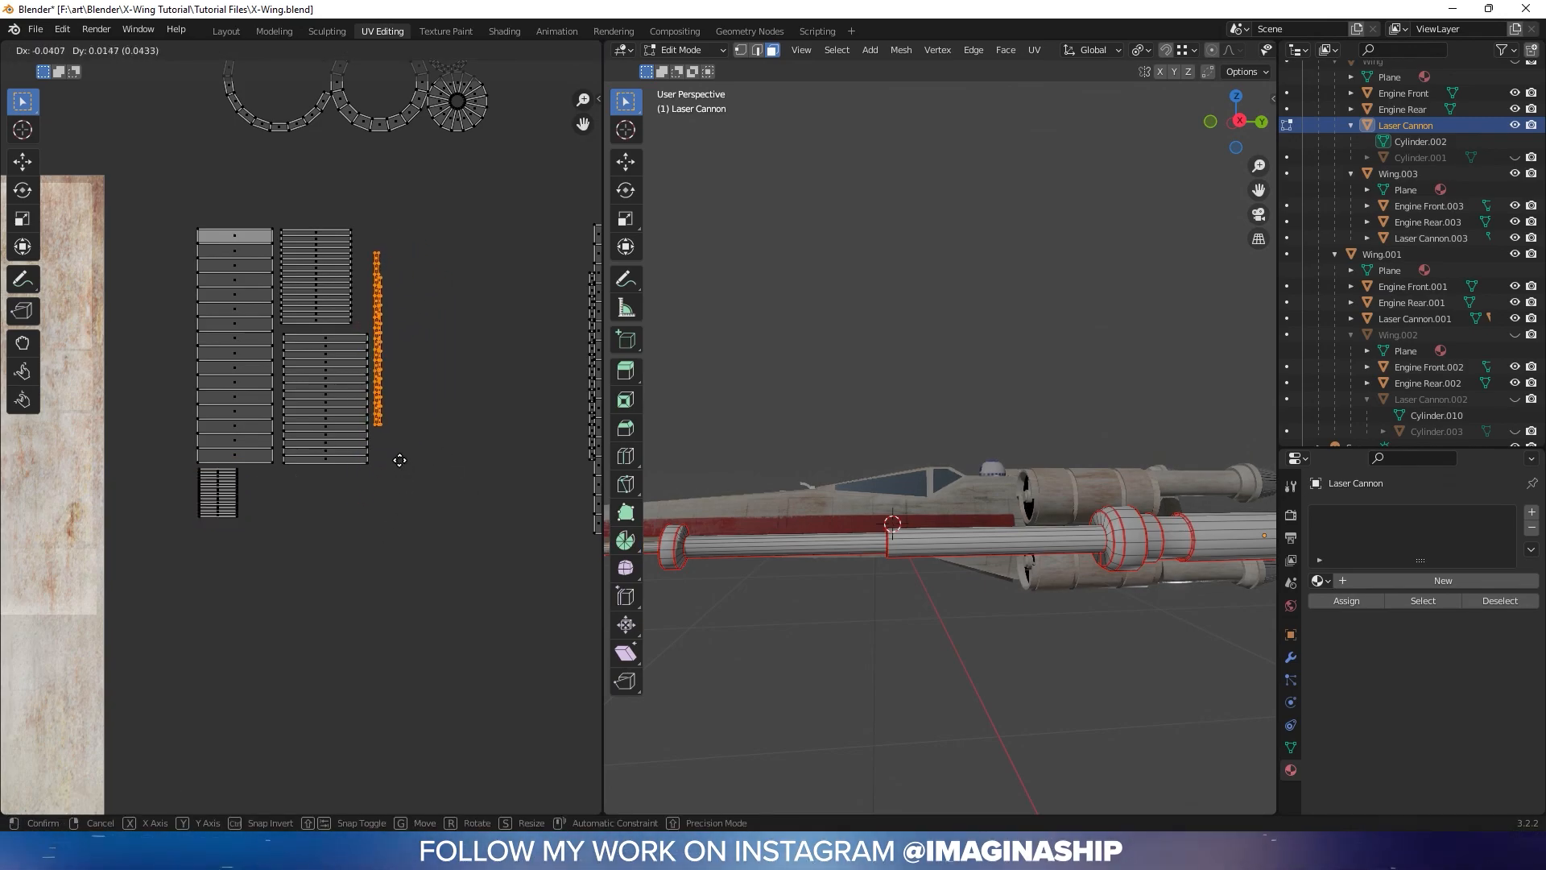
{"action": "left_click", "coordinate": [399, 456]}
Select the whole remaining group of narrow strip UV islands and move it next to the packed islands
{"action": "middle_click_drag", "start_coordinate": [400, 449], "coordinate": [234, 439]}
{"action": "left_click_drag", "start_coordinate": [348, 201], "coordinate": [533, 487]}
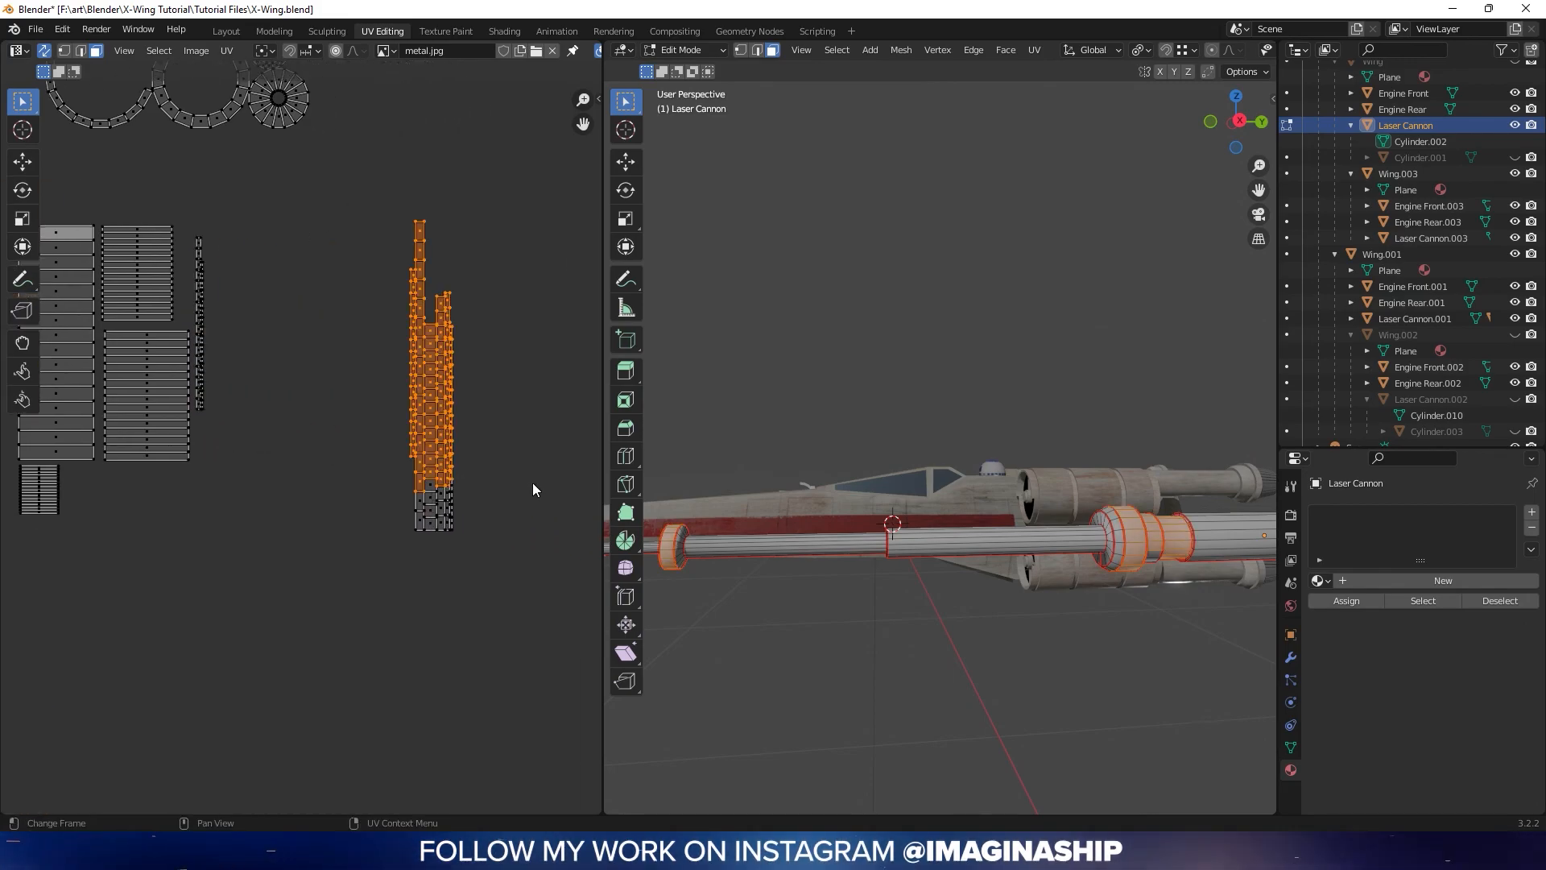
{"action": "left_click_drag", "start_coordinate": [368, 202], "coordinate": [500, 636]}
{"action": "key", "text": "g"}
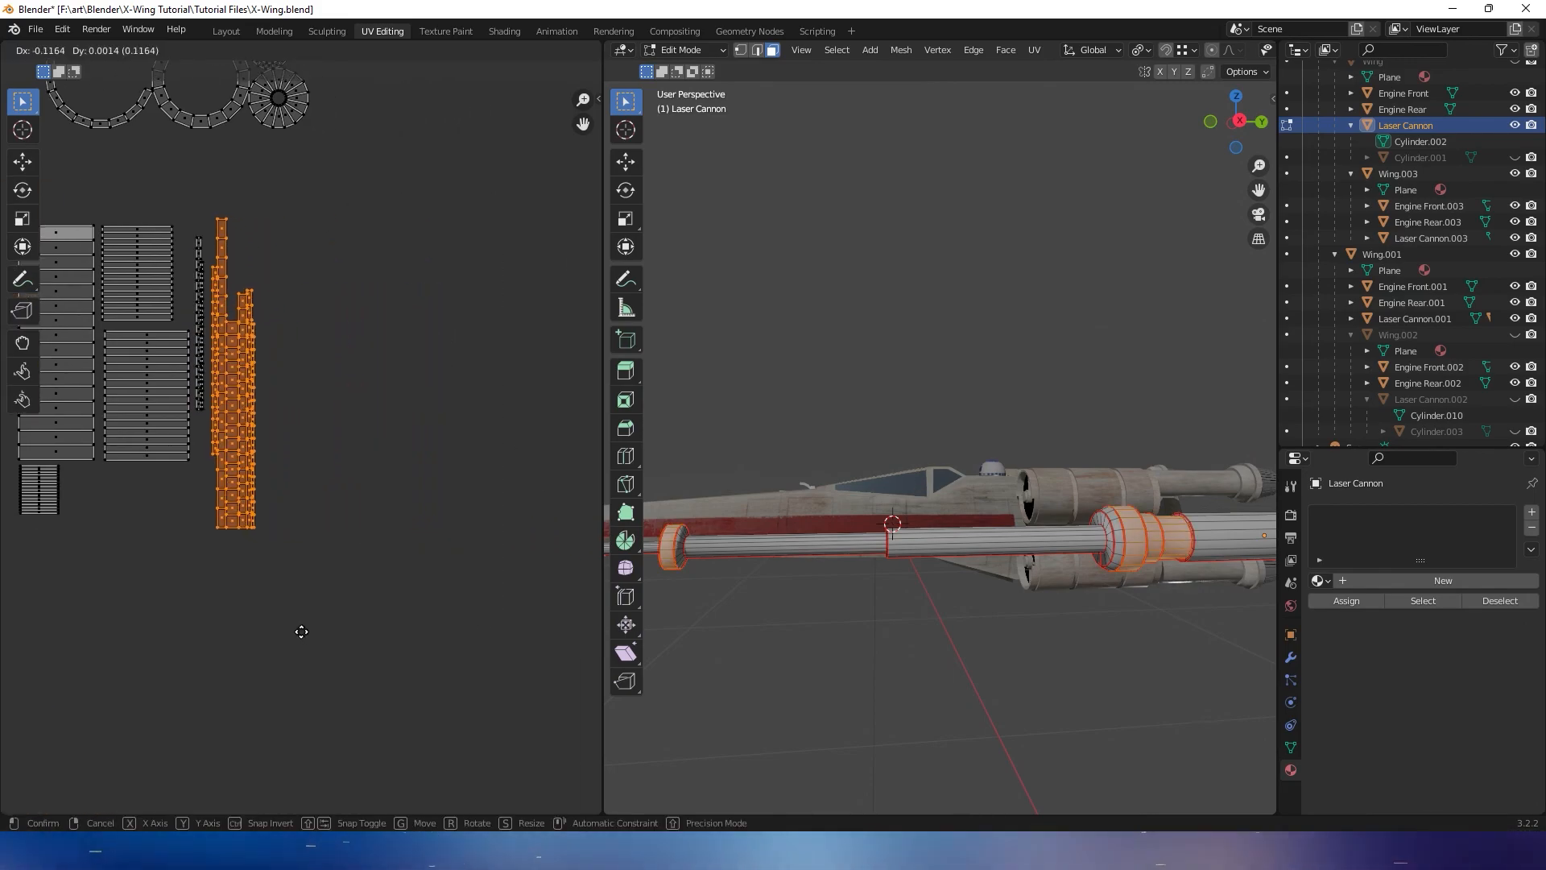
{"action": "left_click", "coordinate": [299, 633]}
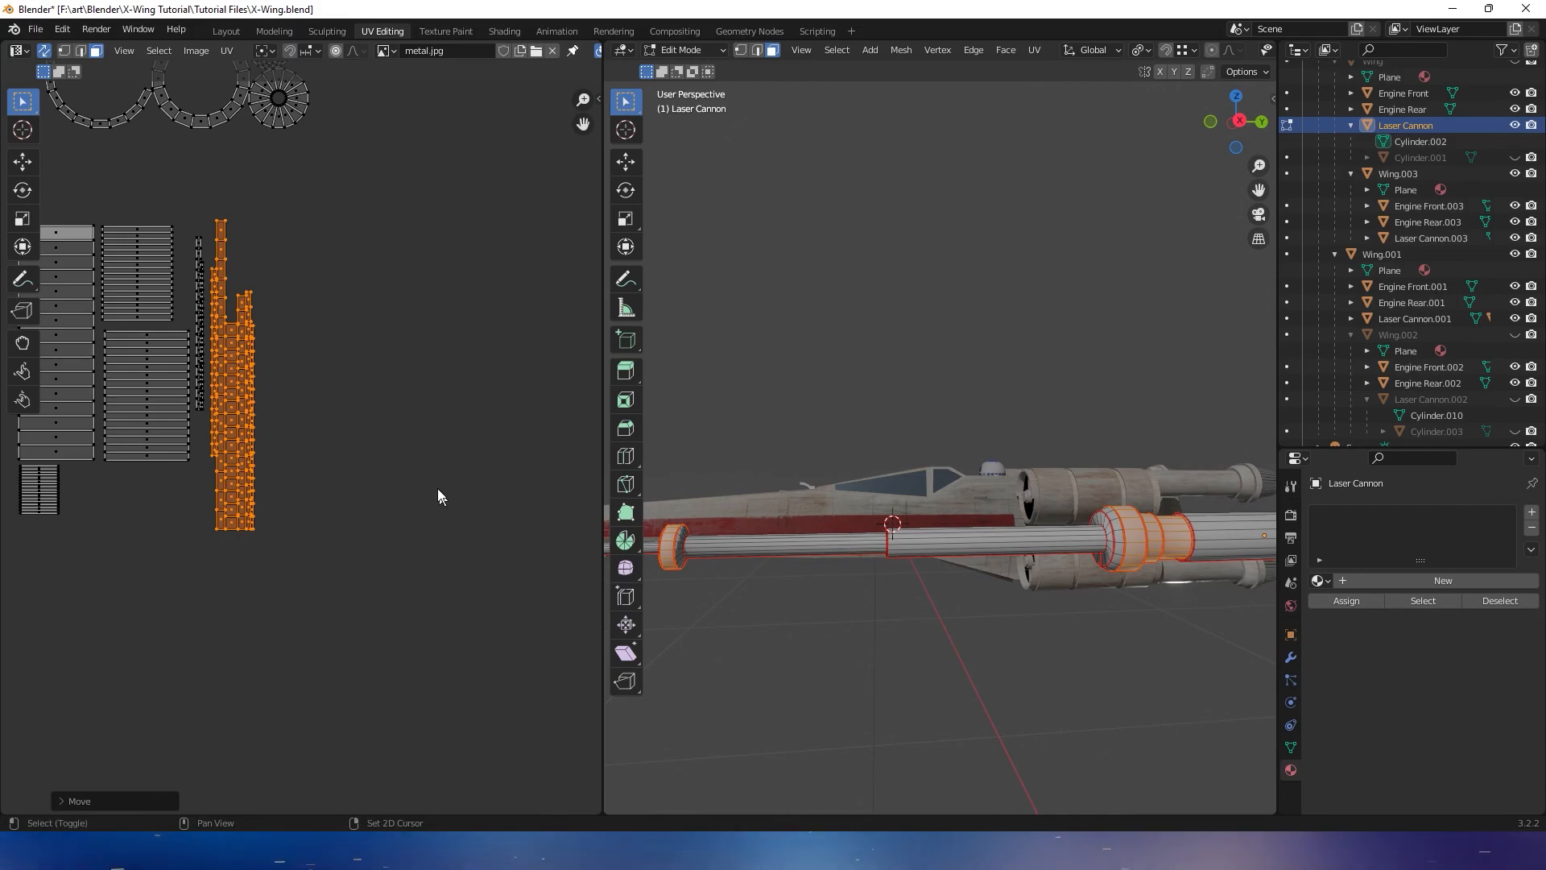
Select all packed striped and strip UV islands, rotate them a quarter turn clockwise, and move them onto the metal.jpg texture
{"action": "scroll", "coordinate": [587, 495], "scroll_direction": "up", "scroll_amount": 2}
{"action": "left_click_drag", "start_coordinate": [144, 215], "coordinate": [490, 619]}
{"action": "scroll", "coordinate": [472, 517], "scroll_direction": "down", "scroll_amount": 4}
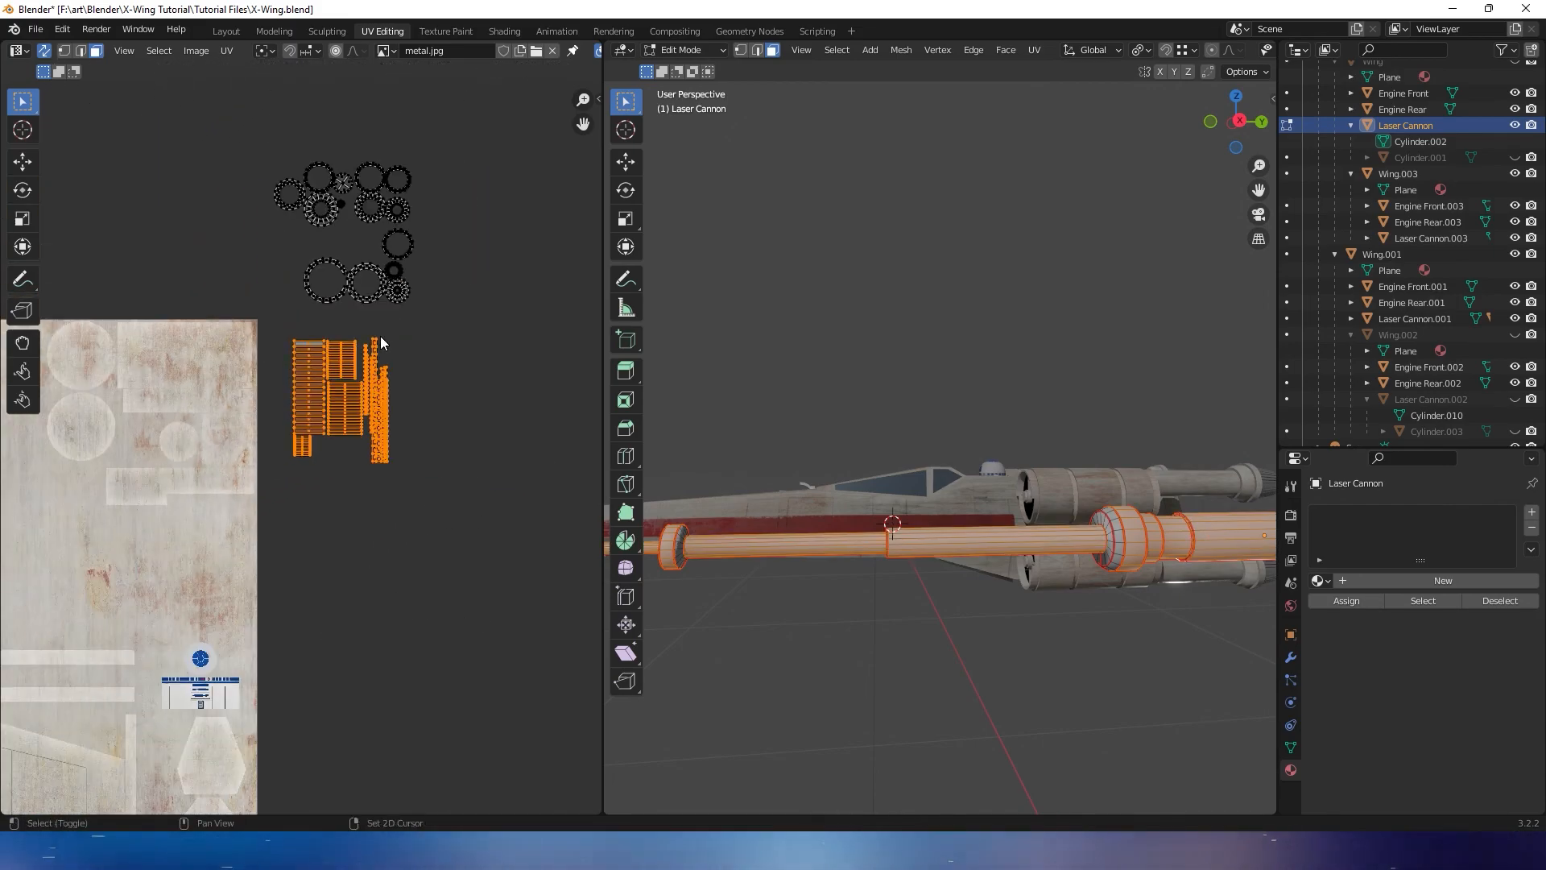
{"action": "middle_click_drag", "start_coordinate": [380, 335], "coordinate": [386, 354]}
{"action": "middle_click_drag", "start_coordinate": [1016, 581], "coordinate": [1088, 604]}
{"action": "scroll", "coordinate": [1125, 635], "scroll_direction": "down", "scroll_amount": 2}
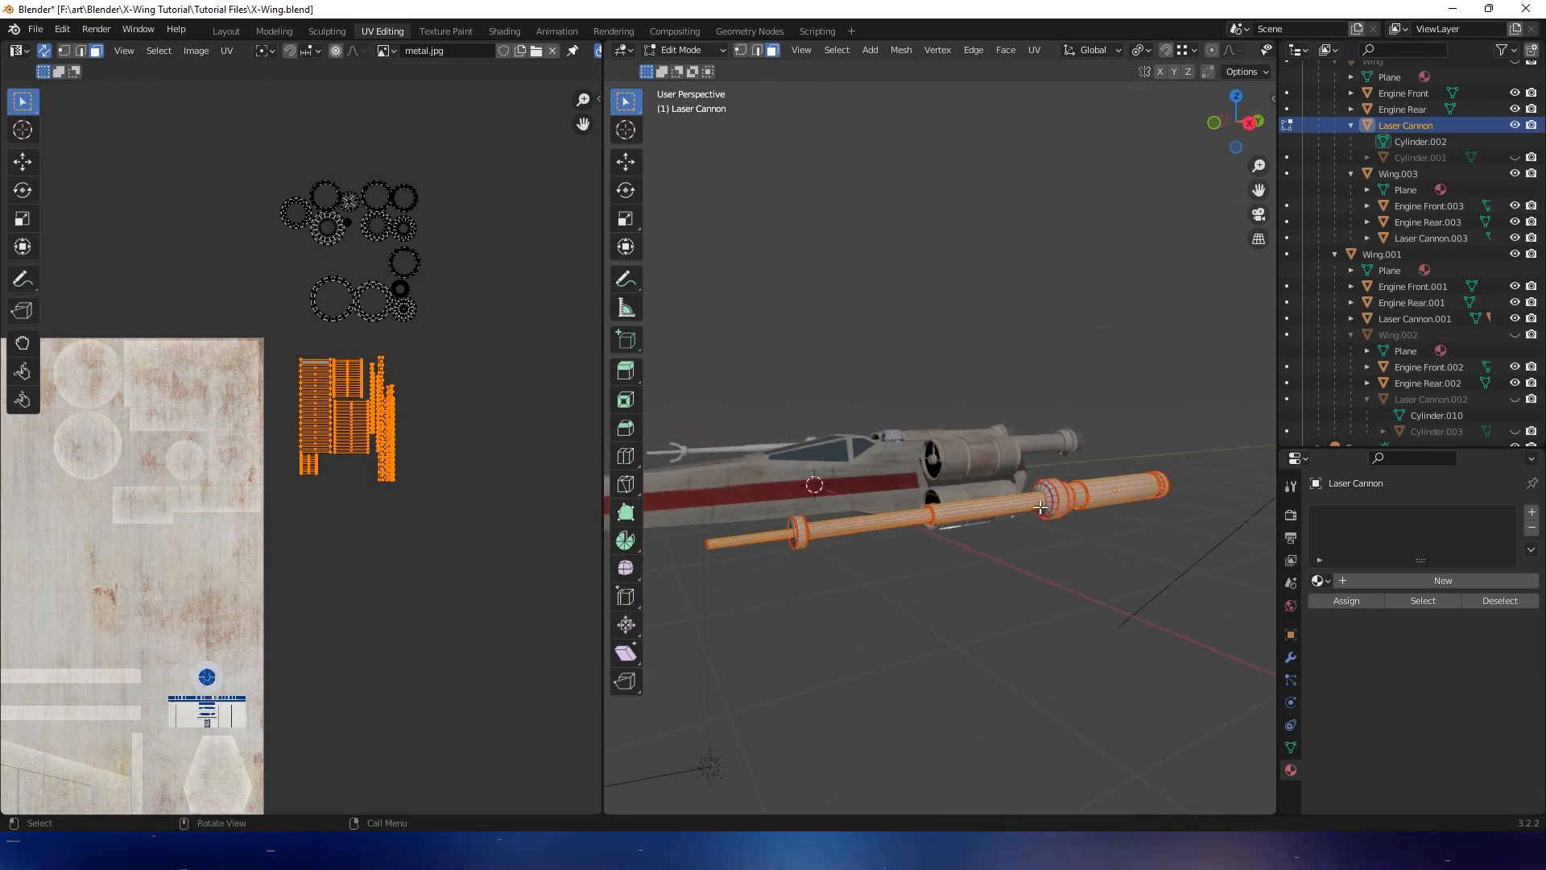
{"action": "key", "text": "r"}
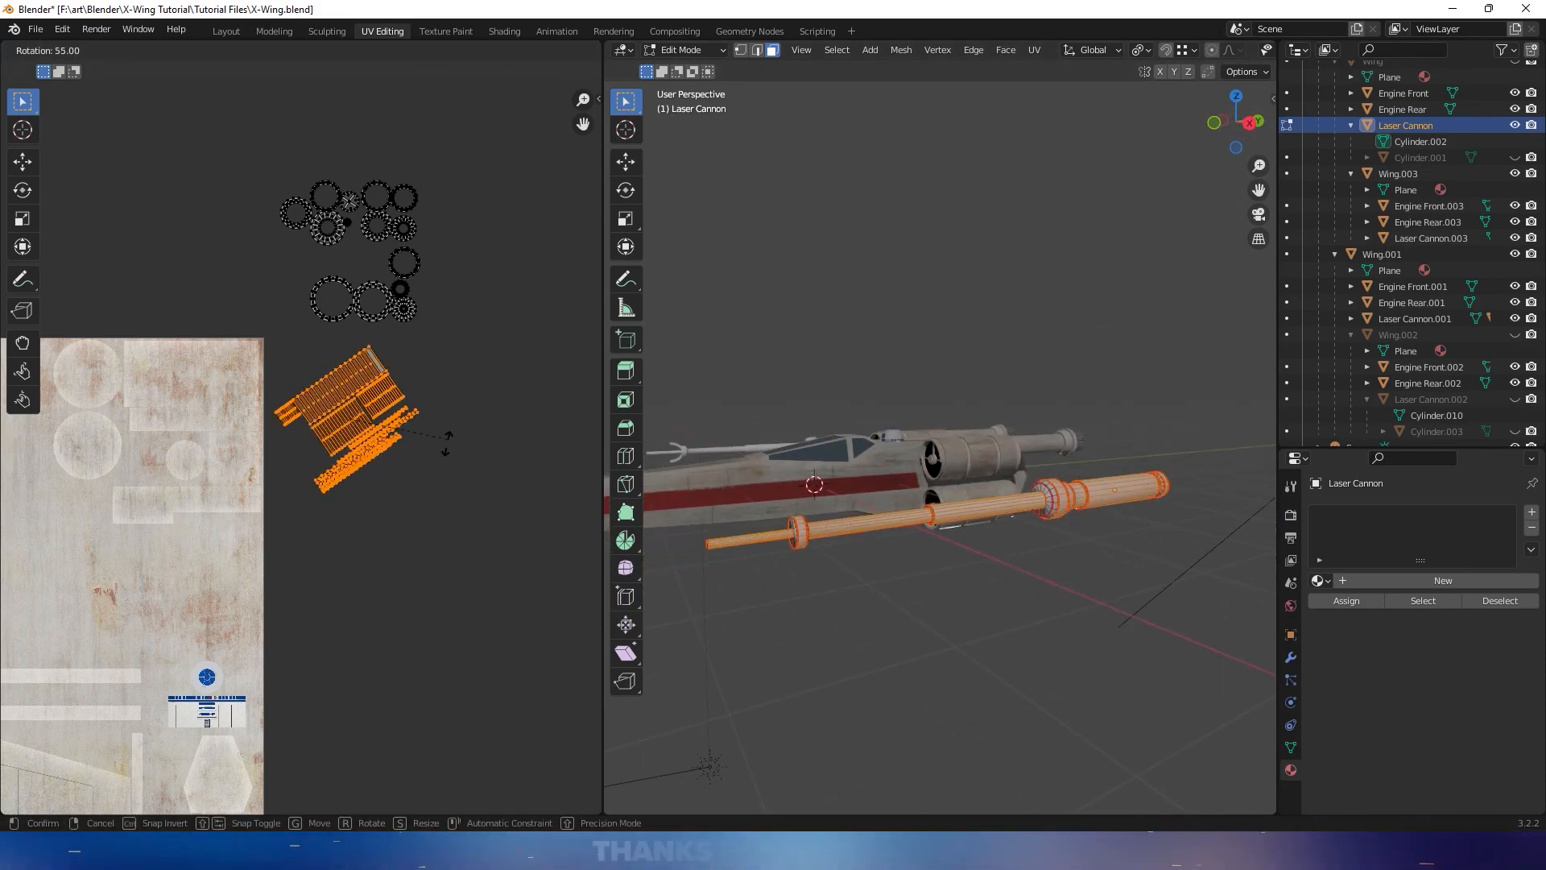
{"action": "left_click", "coordinate": [417, 499]}
{"action": "key", "text": "g"}
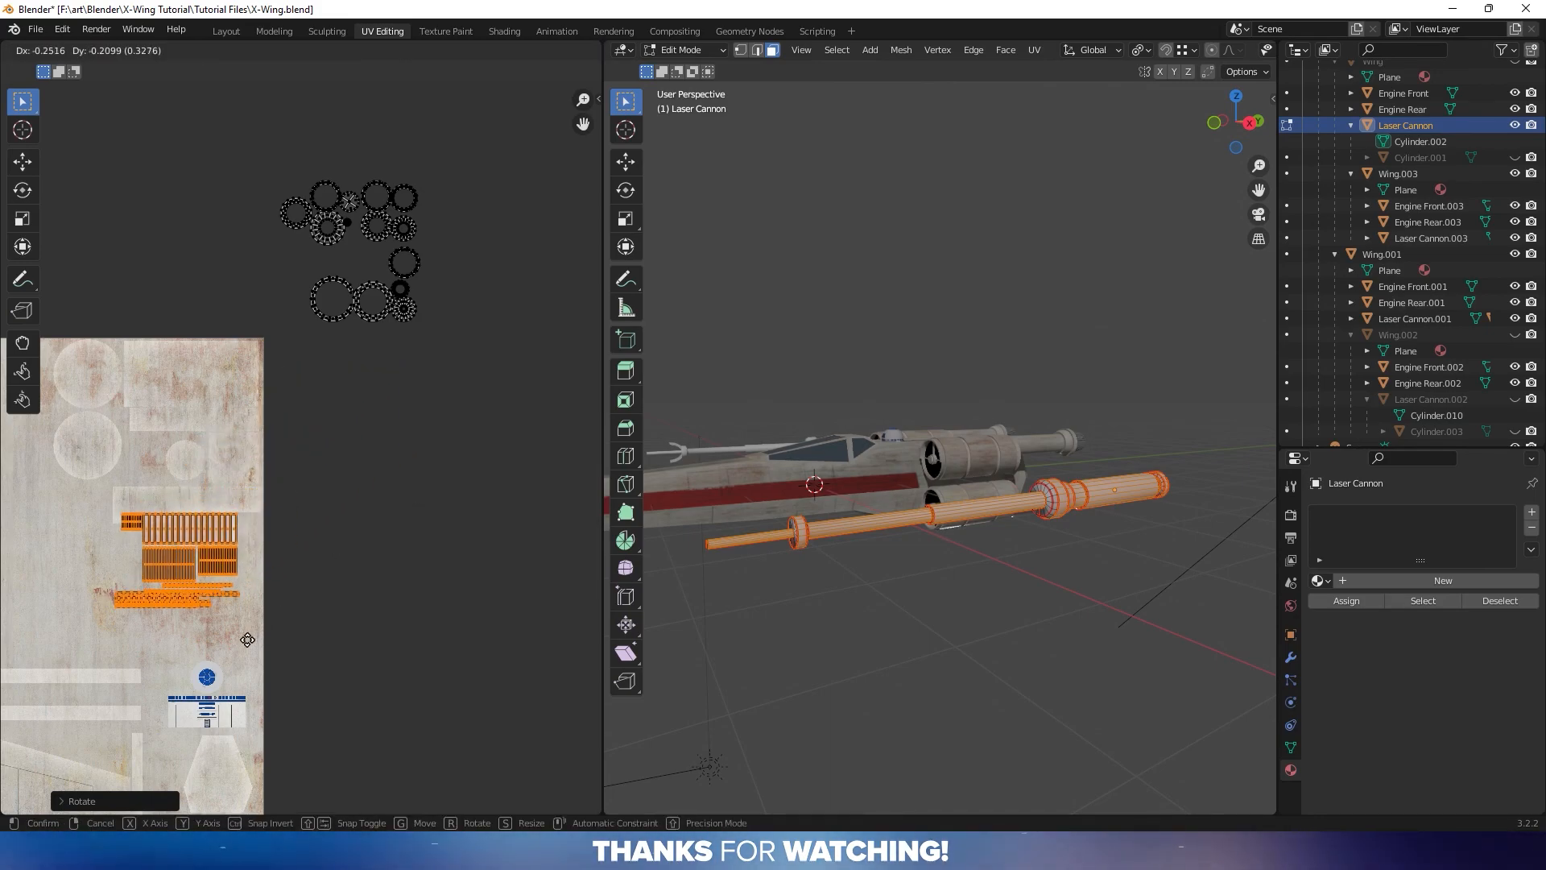
{"action": "left_click", "coordinate": [244, 648]}
Shift the packed UV islands to the plain weathered area of the texture, clear of the light rectangle above them
{"action": "scroll", "coordinate": [239, 600], "scroll_direction": "up", "scroll_amount": 2}
{"action": "scroll", "coordinate": [240, 600], "scroll_direction": "up", "scroll_amount": 1}
{"action": "middle_click_drag", "start_coordinate": [302, 568], "coordinate": [578, 444]}
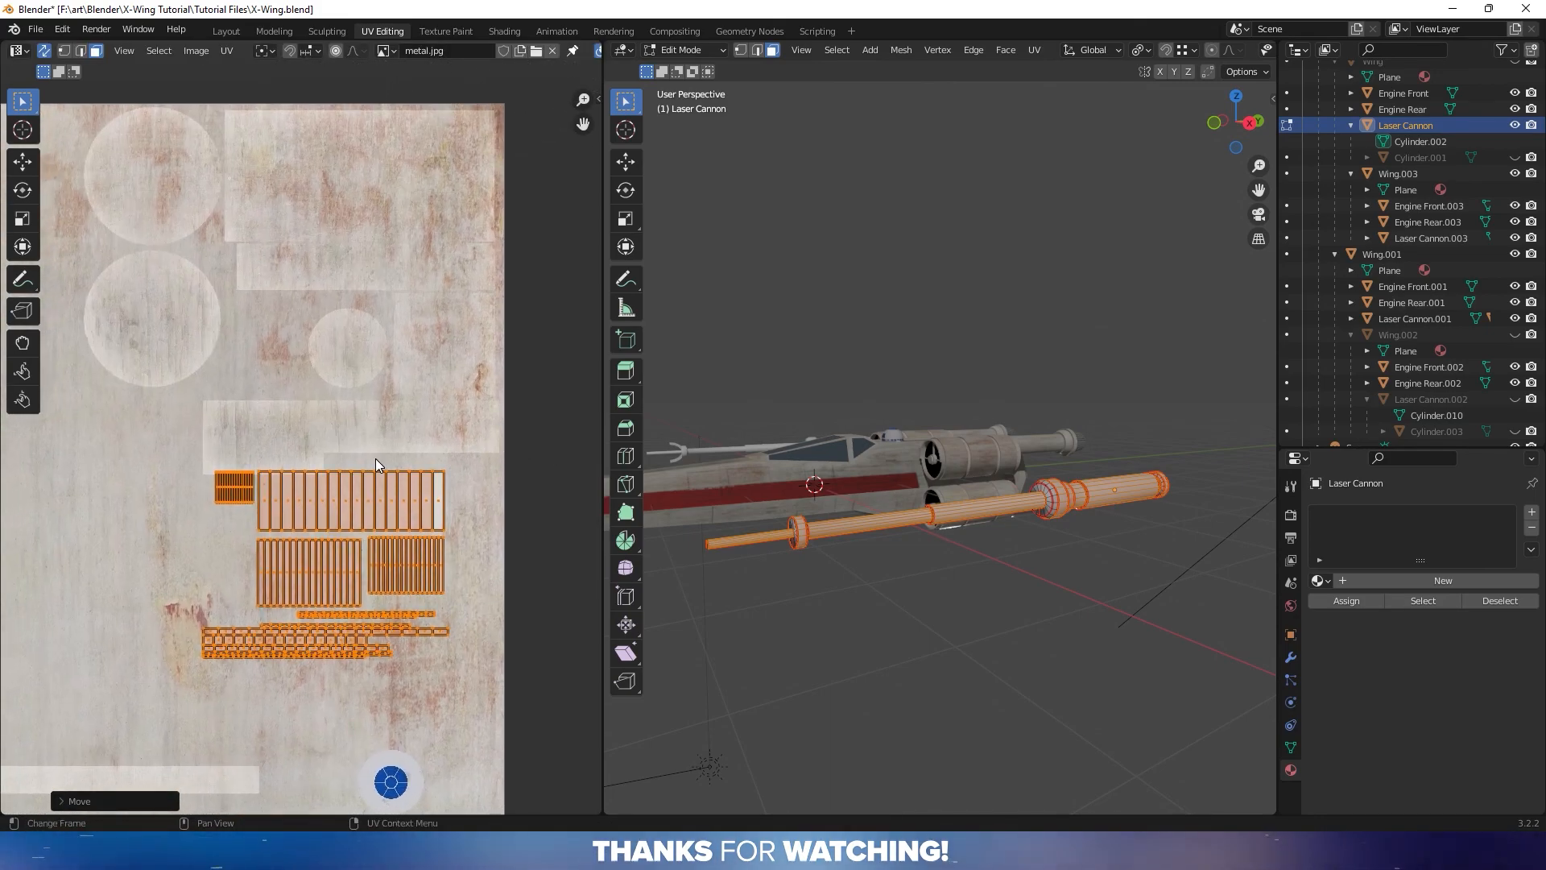
{"action": "key", "text": "g"}
{"action": "left_click", "coordinate": [120, 391]}
Return to Object Mode and assign the existing Paneling material to the Laser Cannon
{"action": "key", "text": "Tab"}
{"action": "middle_click_drag", "start_coordinate": [737, 461], "coordinate": [1091, 475]}
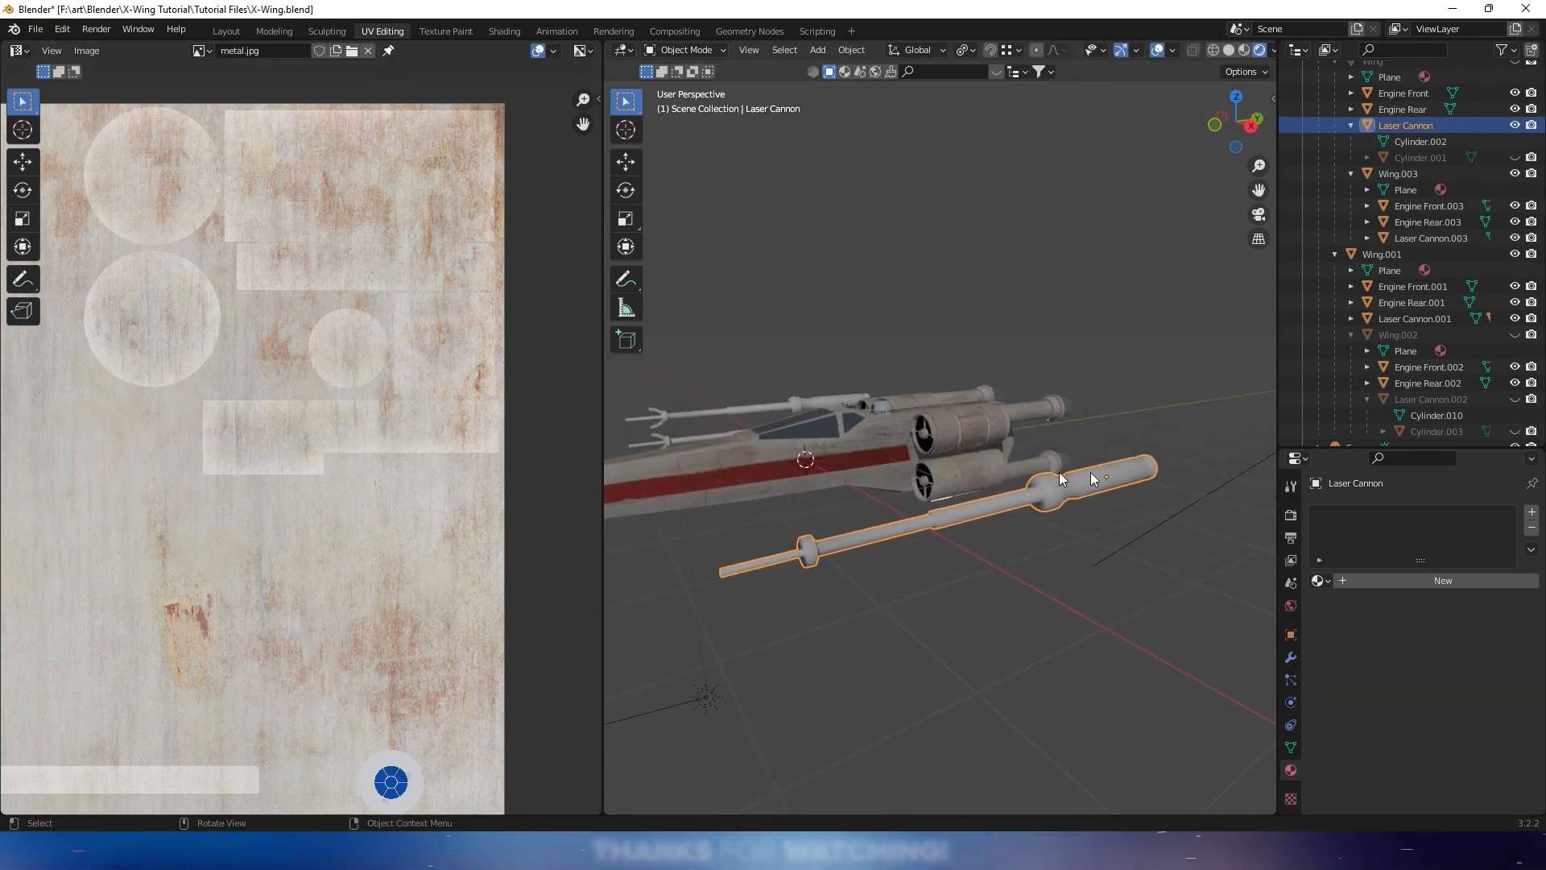
{"action": "left_click", "coordinate": [1325, 580]}
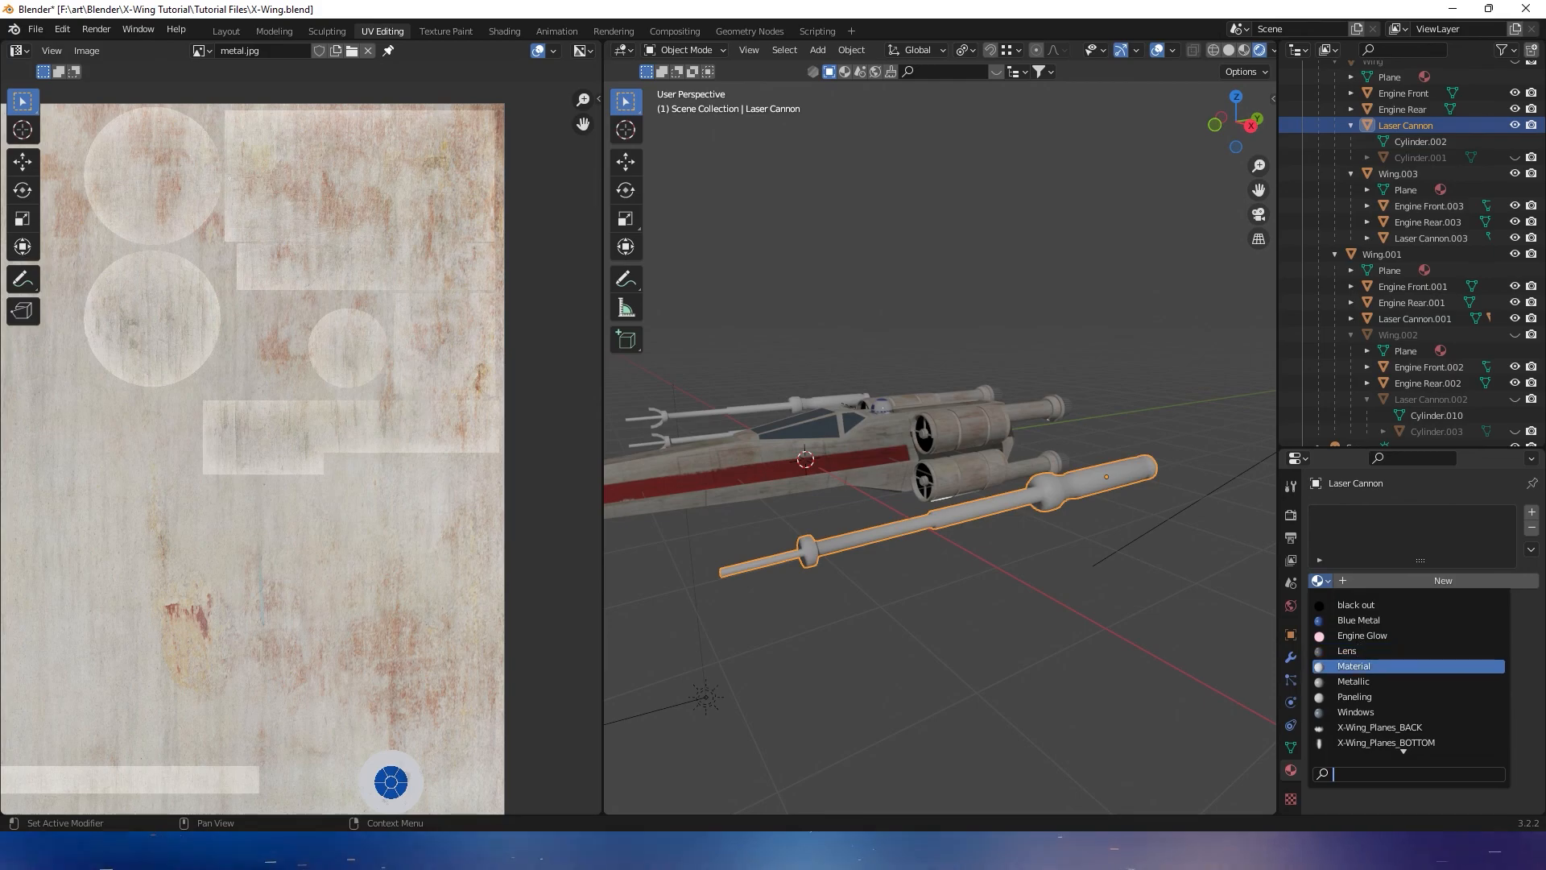
{"action": "left_click", "coordinate": [1361, 696]}
{"action": "middle_click_drag", "start_coordinate": [1061, 537], "coordinate": [628, 454]}
{"action": "scroll", "coordinate": [1045, 532], "scroll_direction": "up", "scroll_amount": 3}
In Edit Mode, select all ring and disc UV islands of the Laser Cannon and unwrap them with Project from View in front view
{"action": "key", "text": "Tab"}
{"action": "key", "text": "Tab"}
{"action": "key", "text": "Tab"}
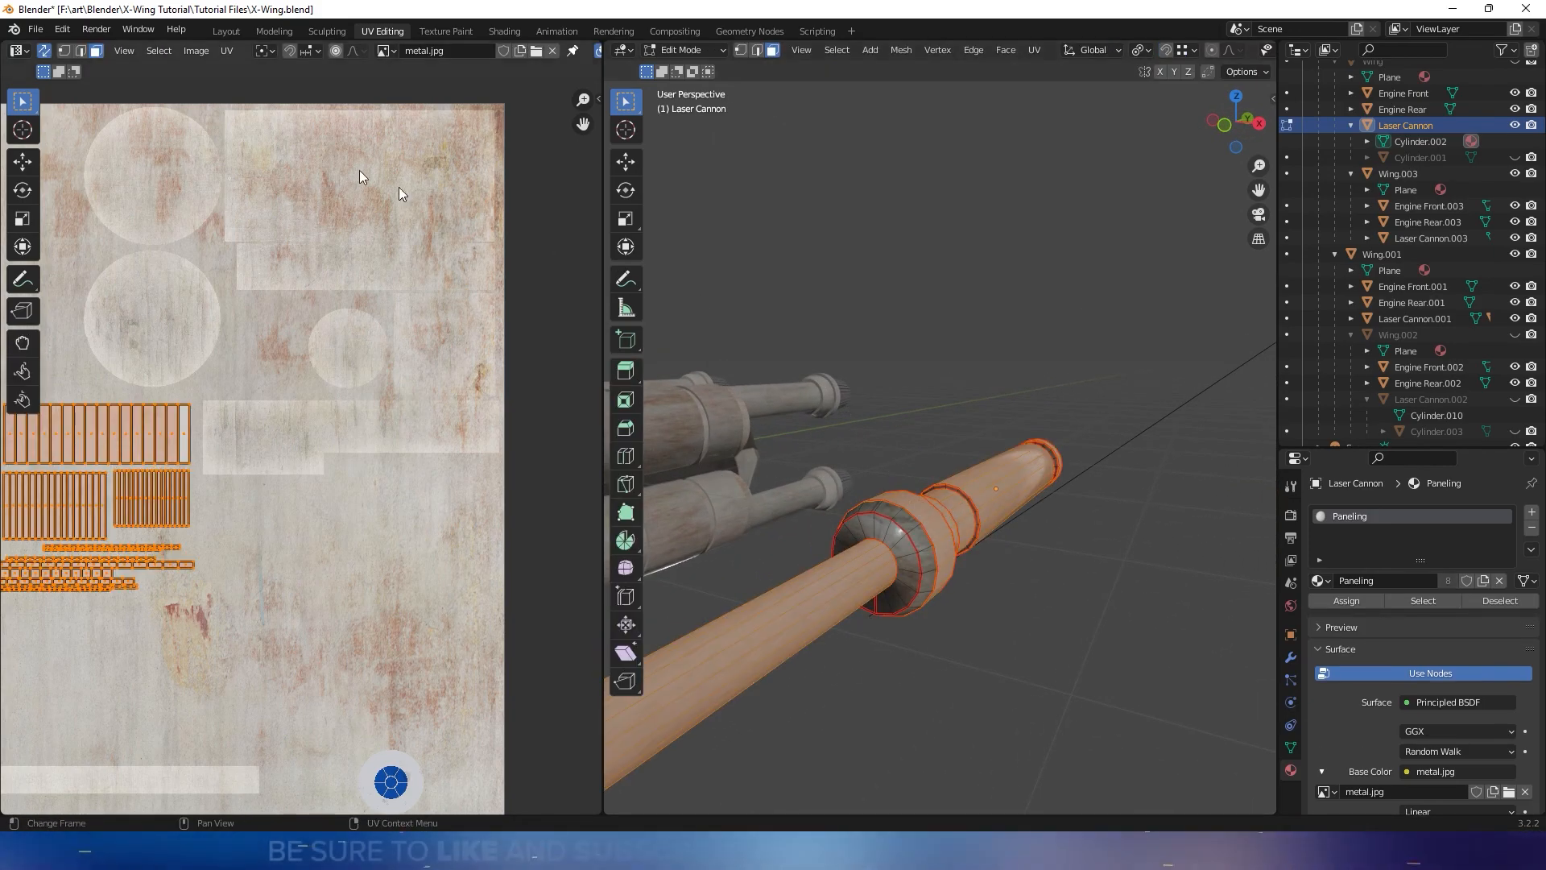
{"action": "scroll", "coordinate": [359, 204], "scroll_direction": "down", "scroll_amount": 4}
{"action": "middle_click_drag", "start_coordinate": [385, 201], "coordinate": [322, 336], "text": "shift"}
{"action": "scroll", "coordinate": [322, 336], "scroll_direction": "up", "scroll_amount": 3}
{"action": "middle_click_drag", "start_coordinate": [390, 287], "coordinate": [291, 388], "text": "shift"}
{"action": "left_click_drag", "start_coordinate": [221, 196], "coordinate": [570, 531]}
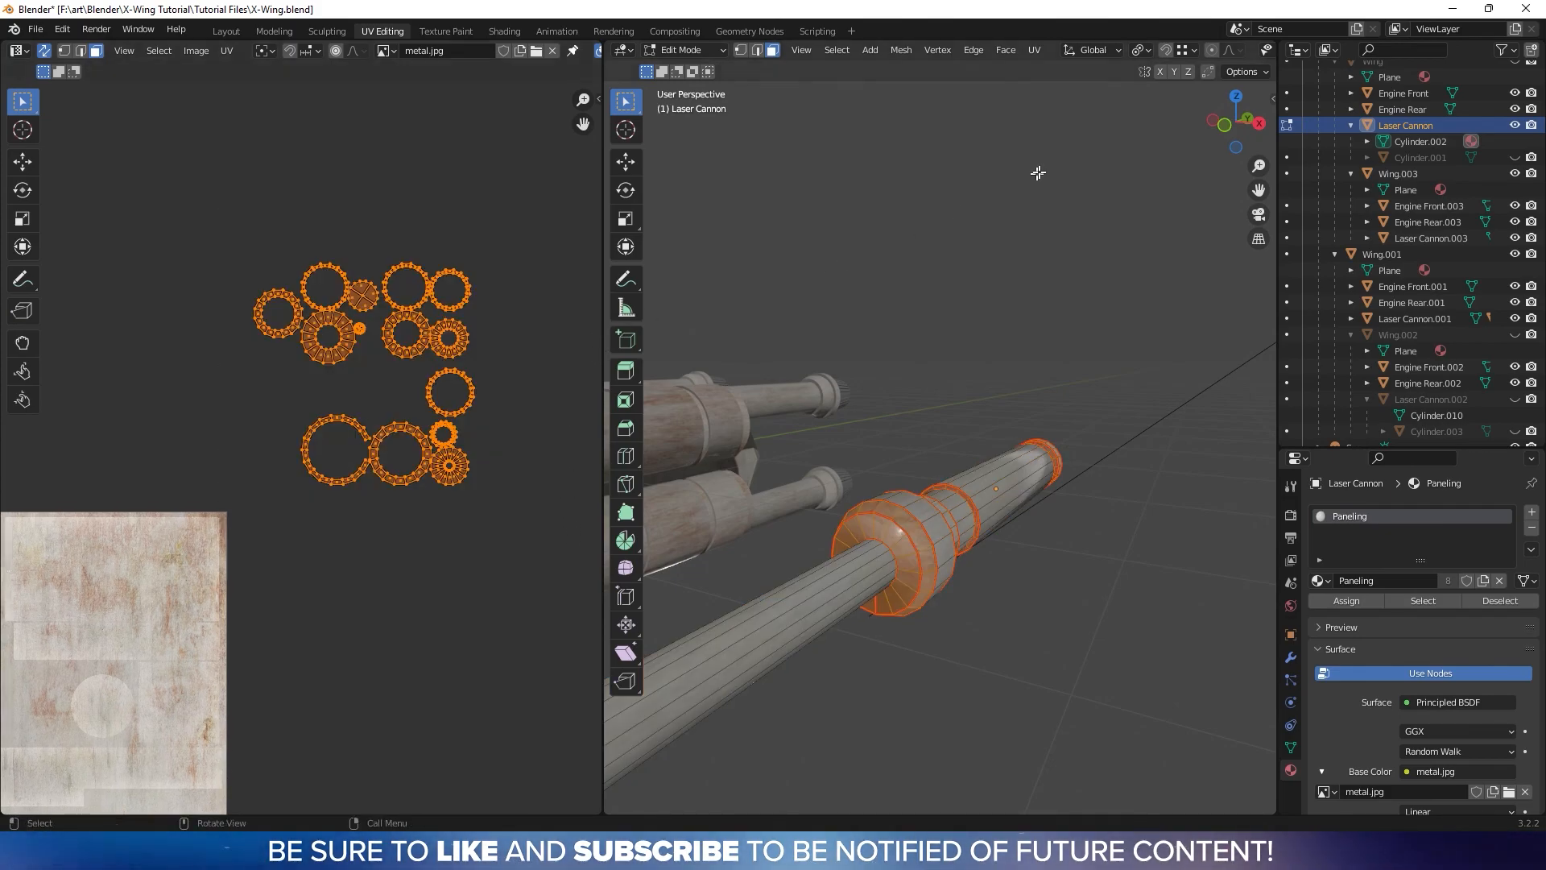
{"action": "left_click", "coordinate": [1226, 129]}
{"action": "scroll", "coordinate": [918, 449], "scroll_direction": "up", "scroll_amount": 2}
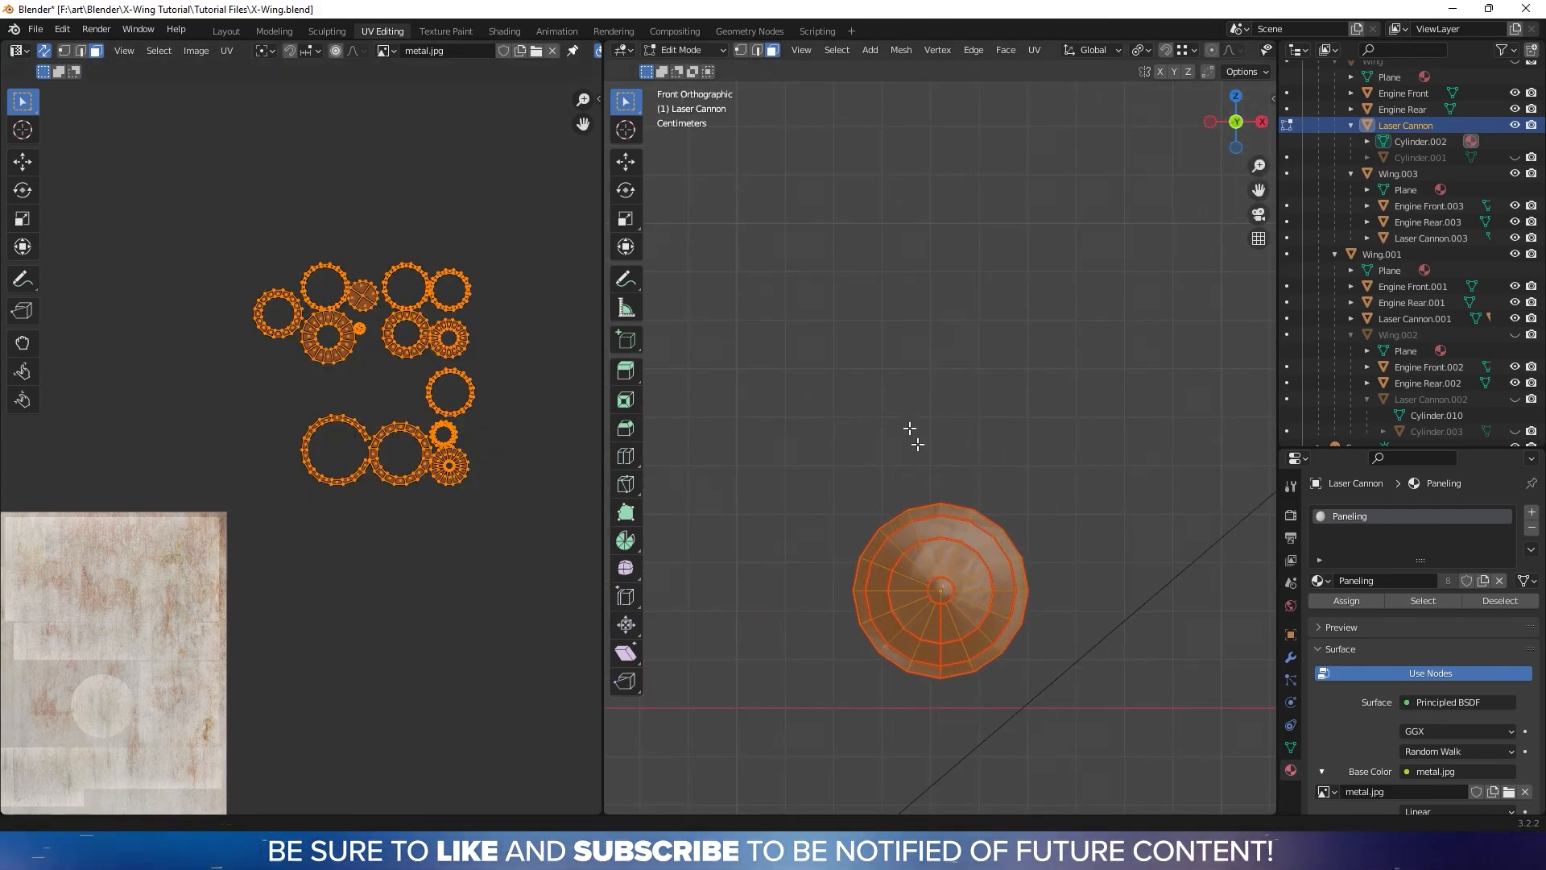
{"action": "middle_click_drag", "start_coordinate": [918, 449], "coordinate": [896, 395], "text": "shift"}
{"action": "right_click", "coordinate": [870, 456]}
{"action": "mouse_move", "coordinate": [869, 456]}
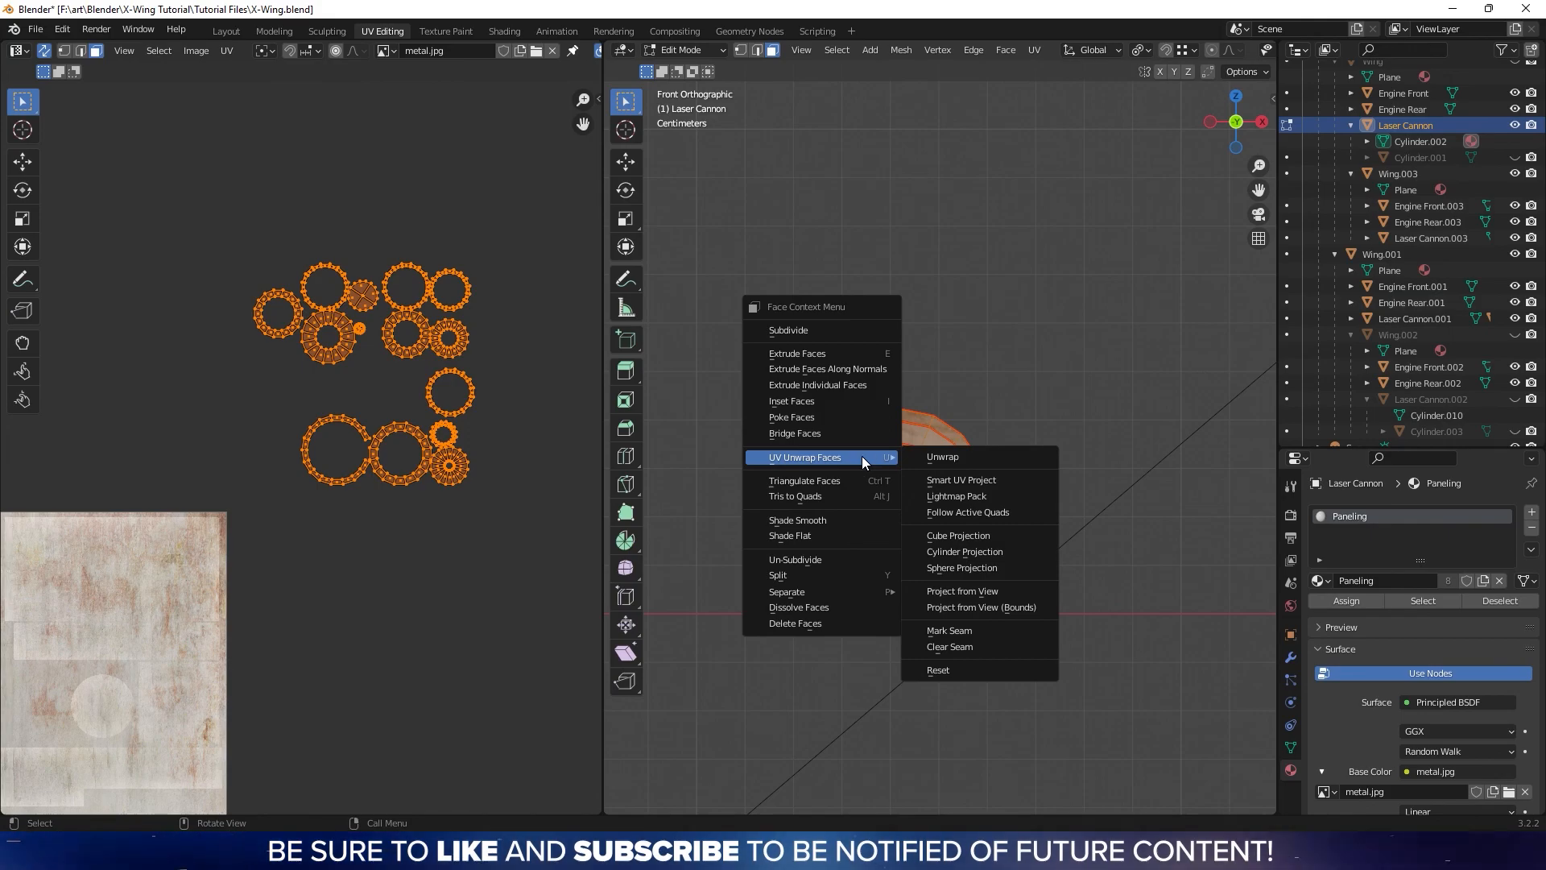
{"action": "left_click", "coordinate": [971, 596]}
Scale down the projected round UV island and move it to the free area beside the packed striped islands
{"action": "key", "text": "Home"}
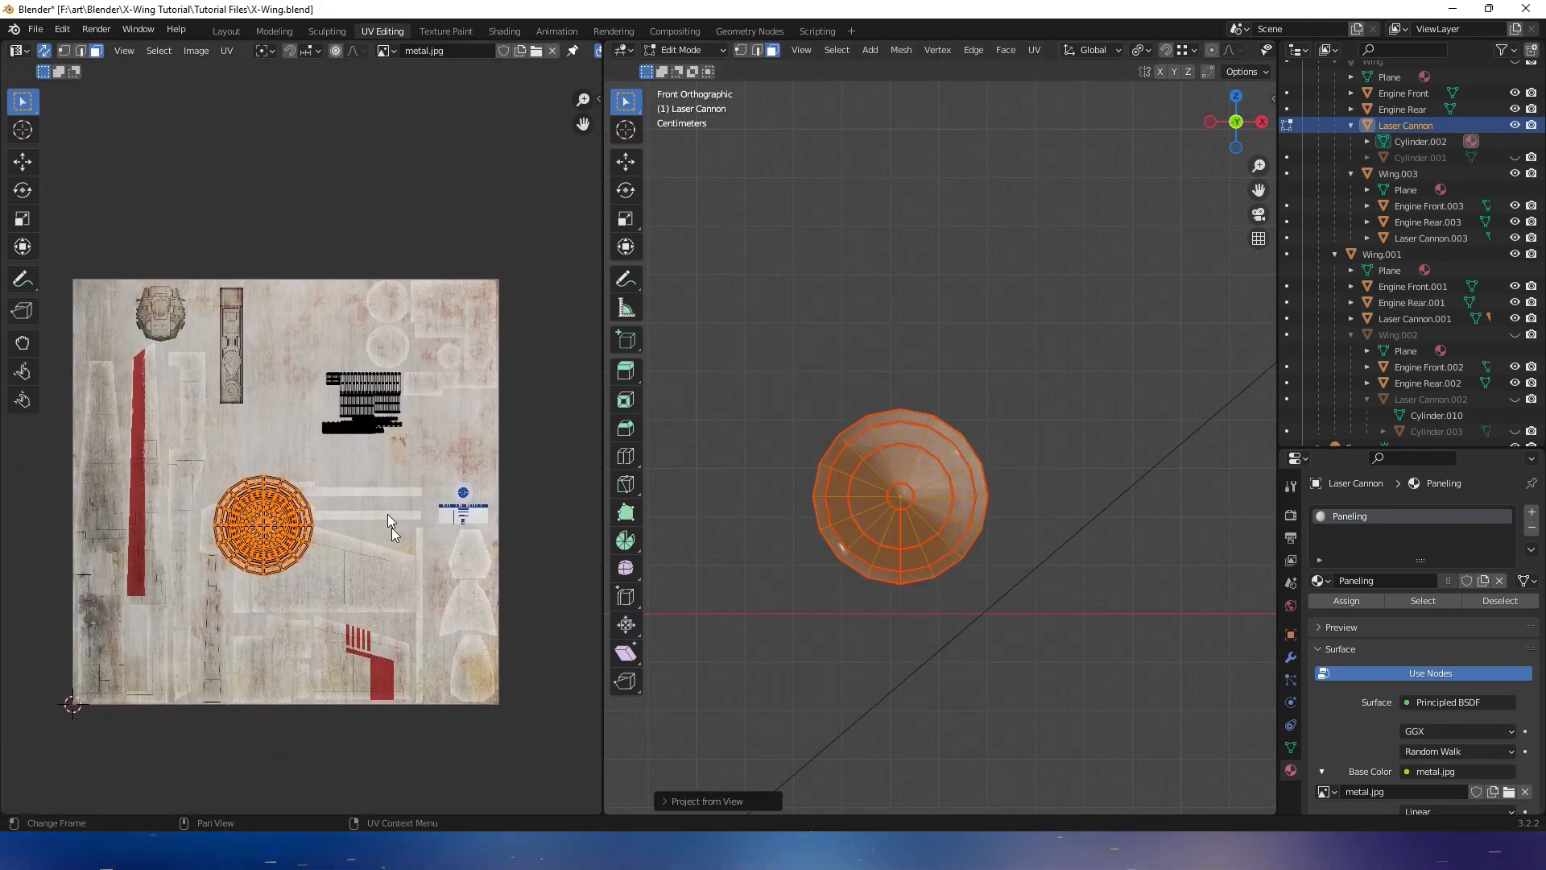
{"action": "key", "text": "s"}
{"action": "left_click", "coordinate": [459, 508]}
{"action": "key", "text": "g"}
{"action": "left_click", "coordinate": [480, 425]}
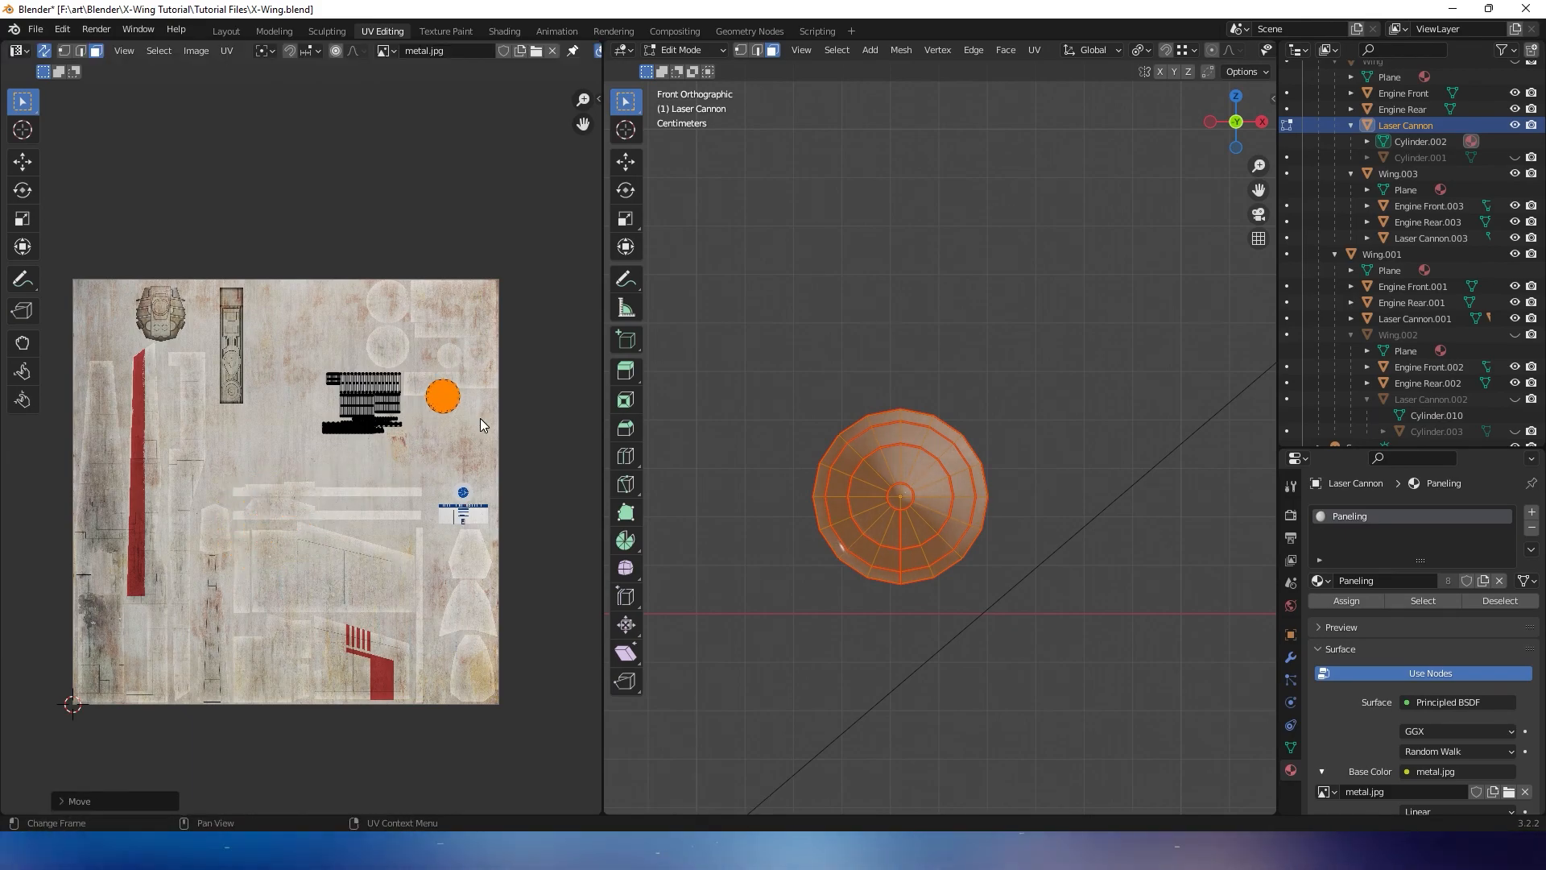
Shrink the round UV island further and place it inside the upper light circle of the metal.jpg texture
{"action": "scroll", "coordinate": [482, 421], "scroll_direction": "up", "scroll_amount": 4}
{"action": "key", "text": "g"}
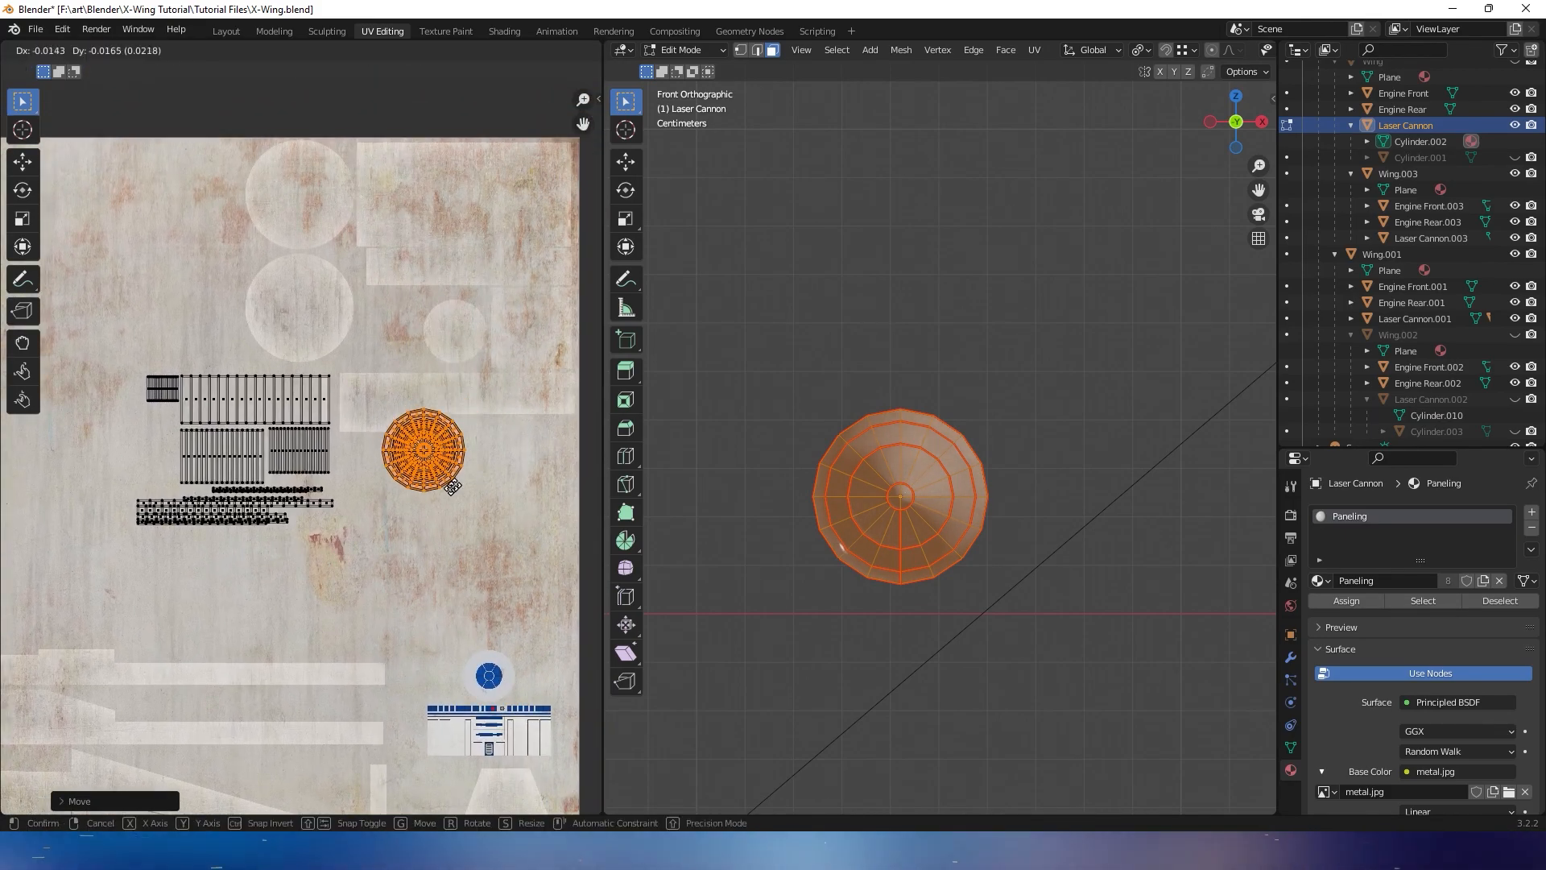
{"action": "left_click", "coordinate": [246, 361]}
{"action": "key", "text": "s"}
{"action": "left_click", "coordinate": [216, 346]}
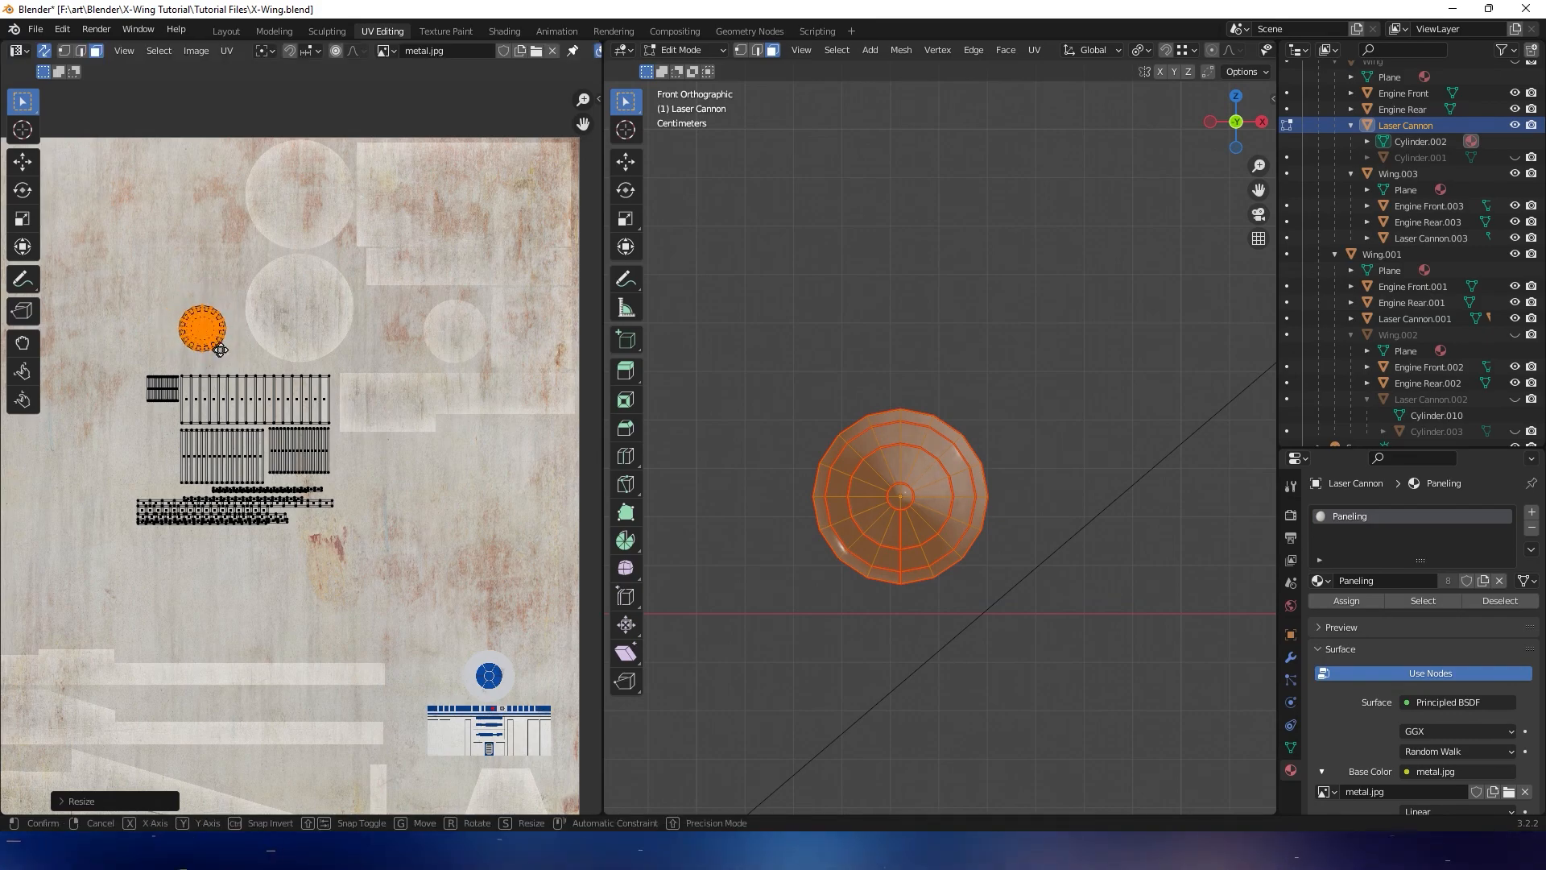
{"action": "key", "text": "g"}
{"action": "left_click", "coordinate": [319, 213]}
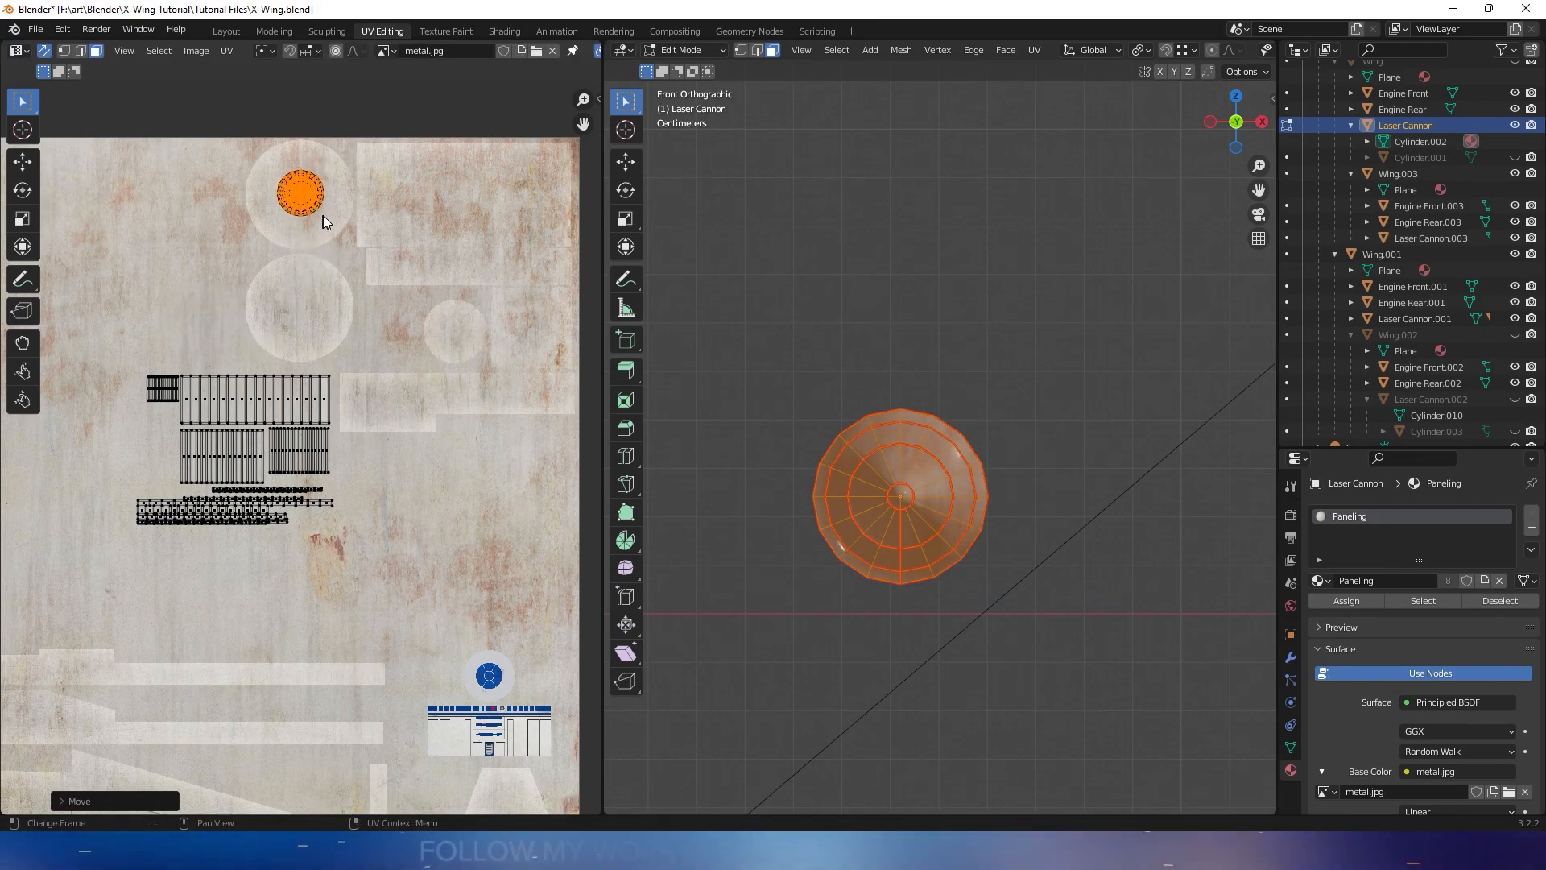
Resize the Laser Cannon's round UV island within the upper light circle and return to Object Mode with nothing selected
{"action": "key", "text": "s"}
{"action": "left_click", "coordinate": [352, 235]}
{"action": "key", "text": "Tab"}
{"action": "middle_click_drag", "start_coordinate": [960, 347], "coordinate": [818, 409]}
{"action": "left_click", "coordinate": [1042, 491]}
{"action": "middle_click_drag", "start_coordinate": [1042, 491], "coordinate": [1121, 453]}
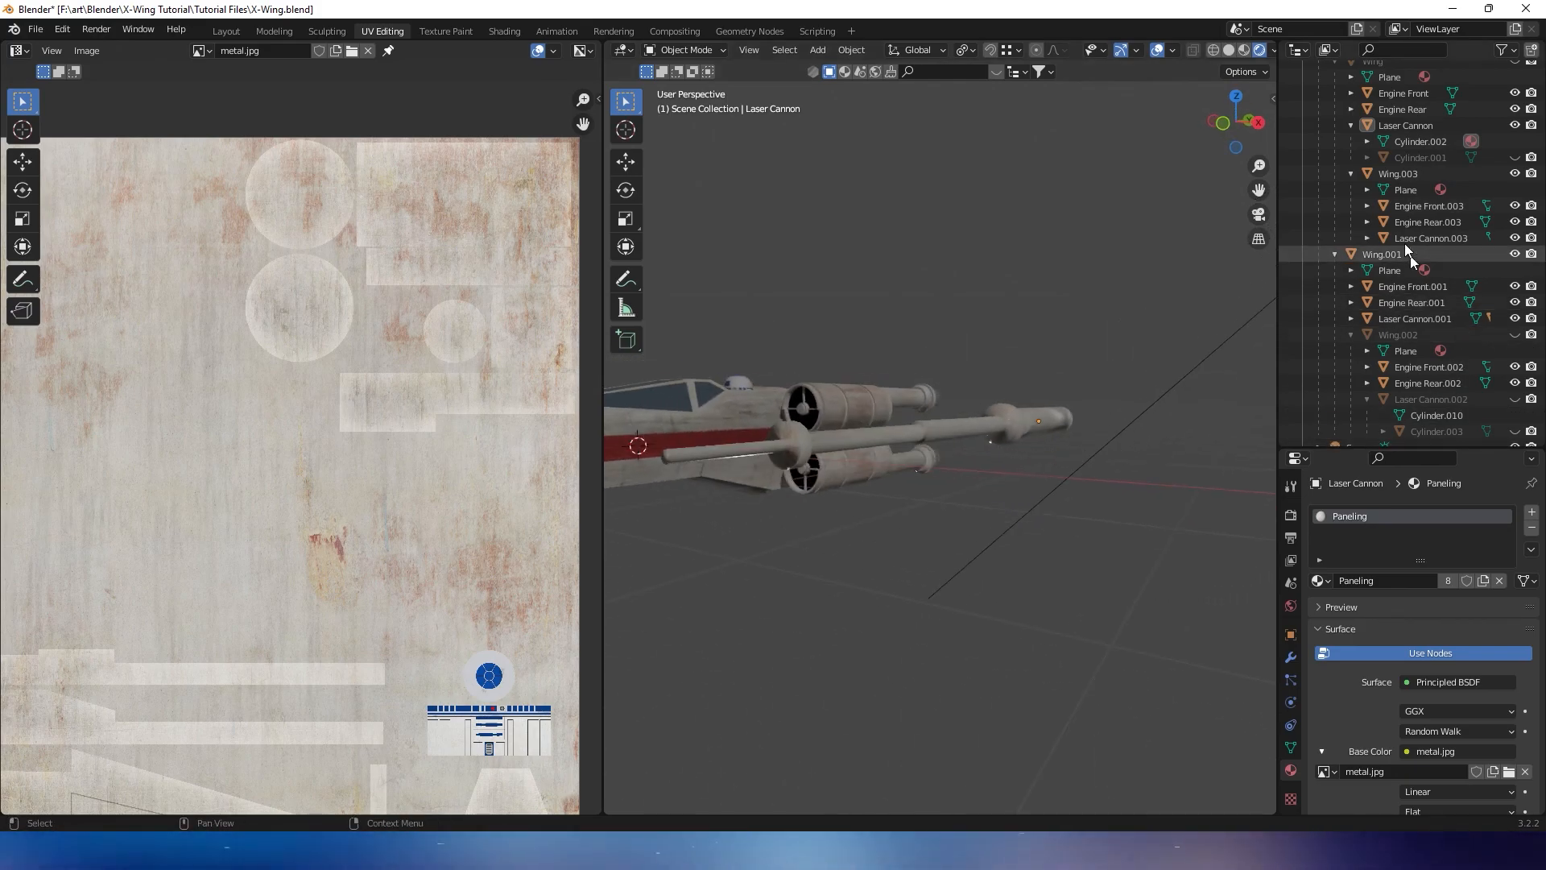
Unhide the curved prong Cylinder.001 under the Laser Cannon and assign the existing Paneling material to it
{"action": "scroll", "coordinate": [1403, 237], "scroll_direction": "up", "scroll_amount": 2}
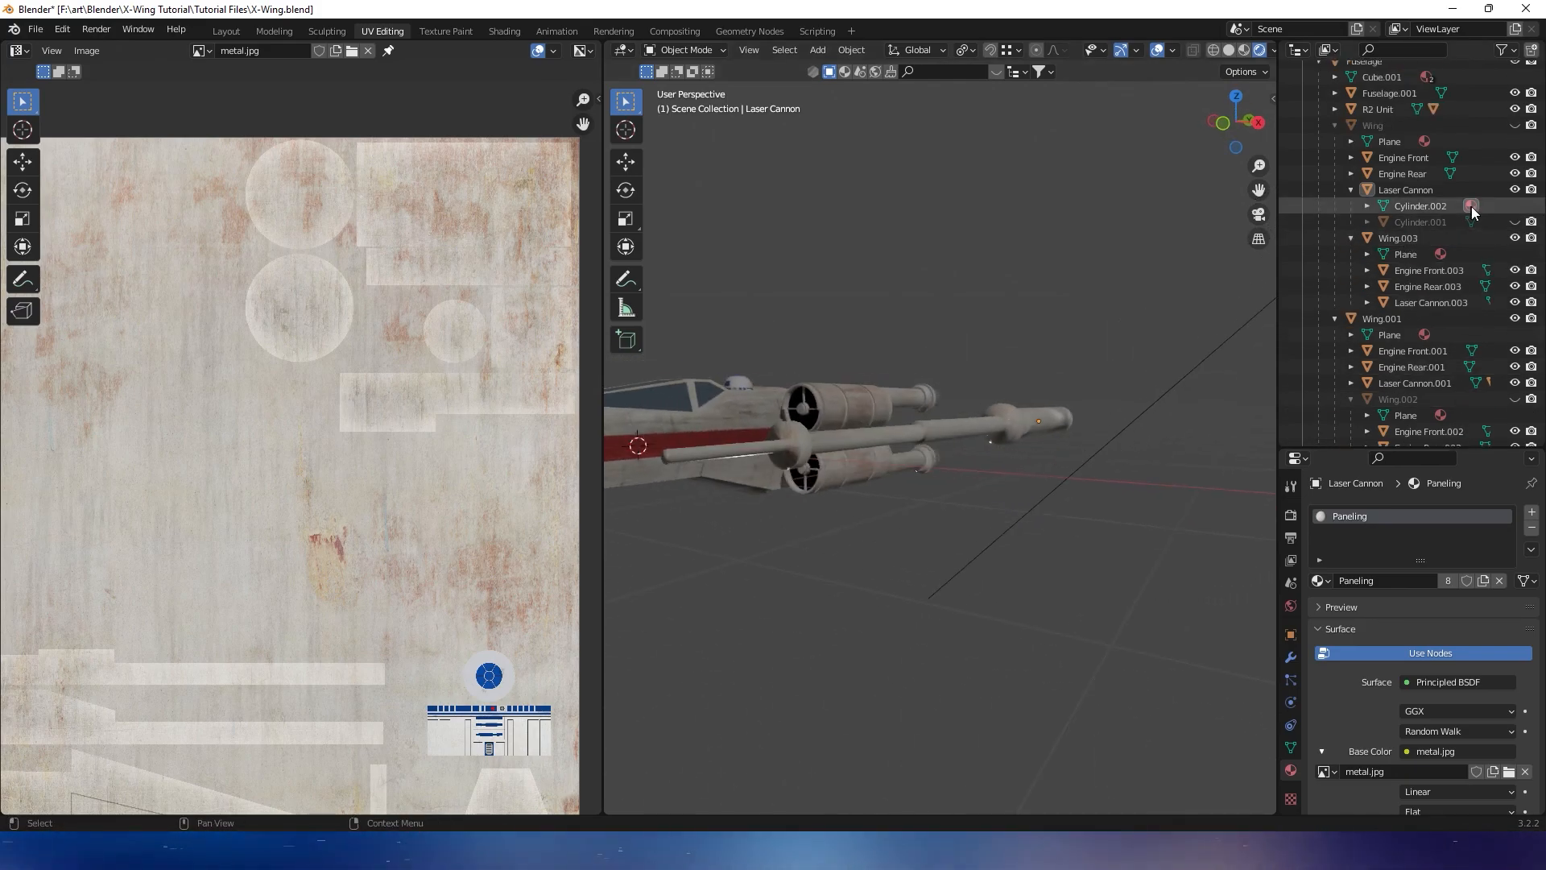
{"action": "left_click", "coordinate": [1514, 222]}
{"action": "mouse_move", "coordinate": [937, 418]}
{"action": "middle_mouse_down"}
{"action": "mouse_move", "coordinate": [998, 403]}
{"action": "mouse_move", "coordinate": [929, 401]}
{"action": "middle_mouse_up"}
{"action": "left_click", "coordinate": [793, 355]}
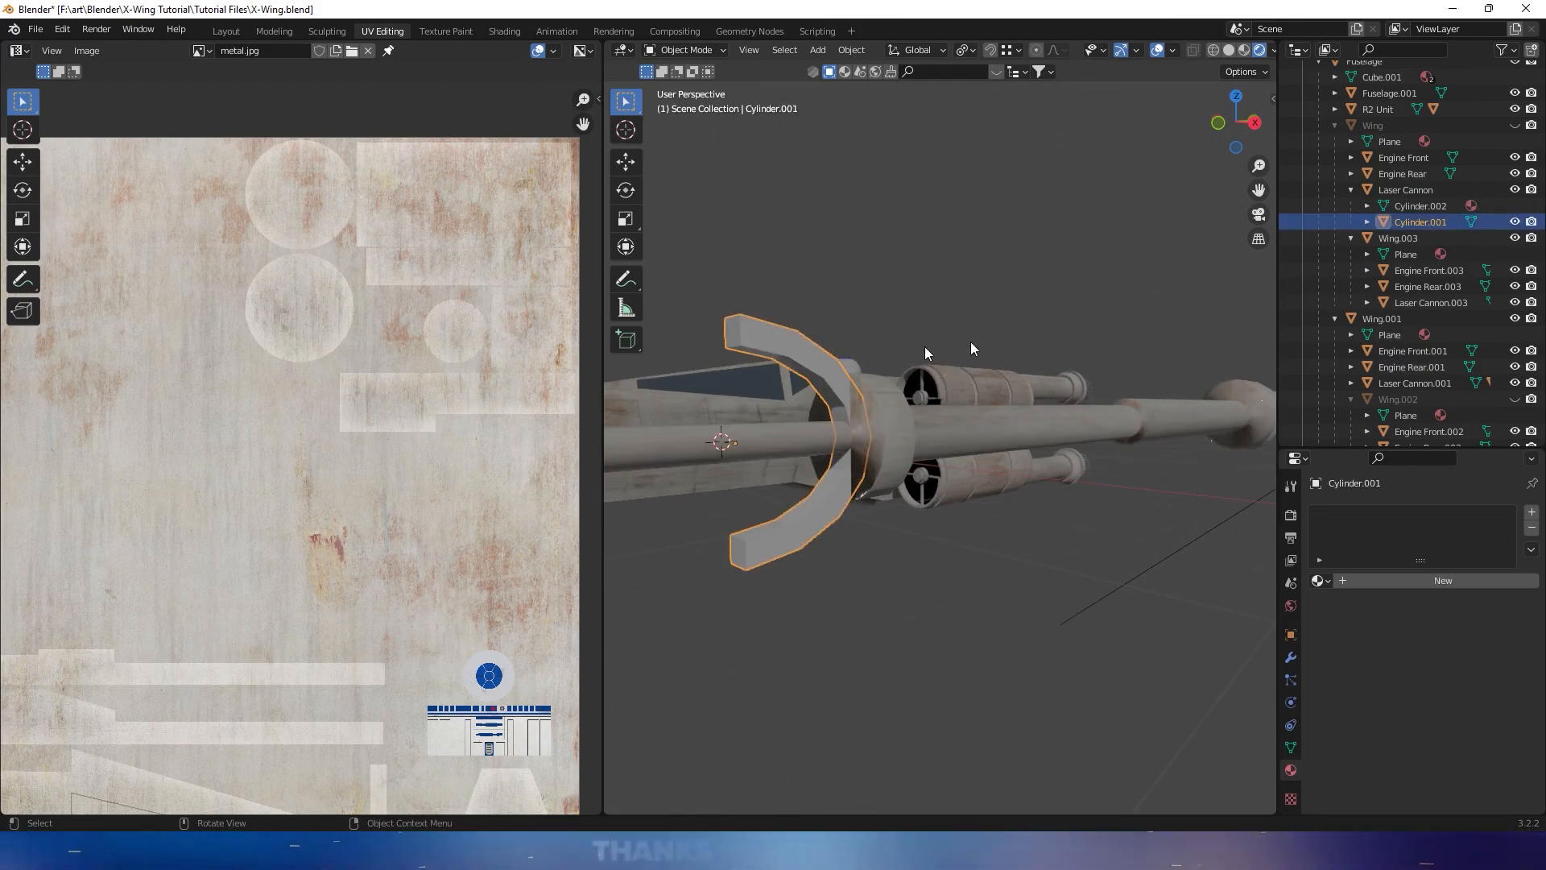
{"action": "left_click", "coordinate": [1321, 581]}
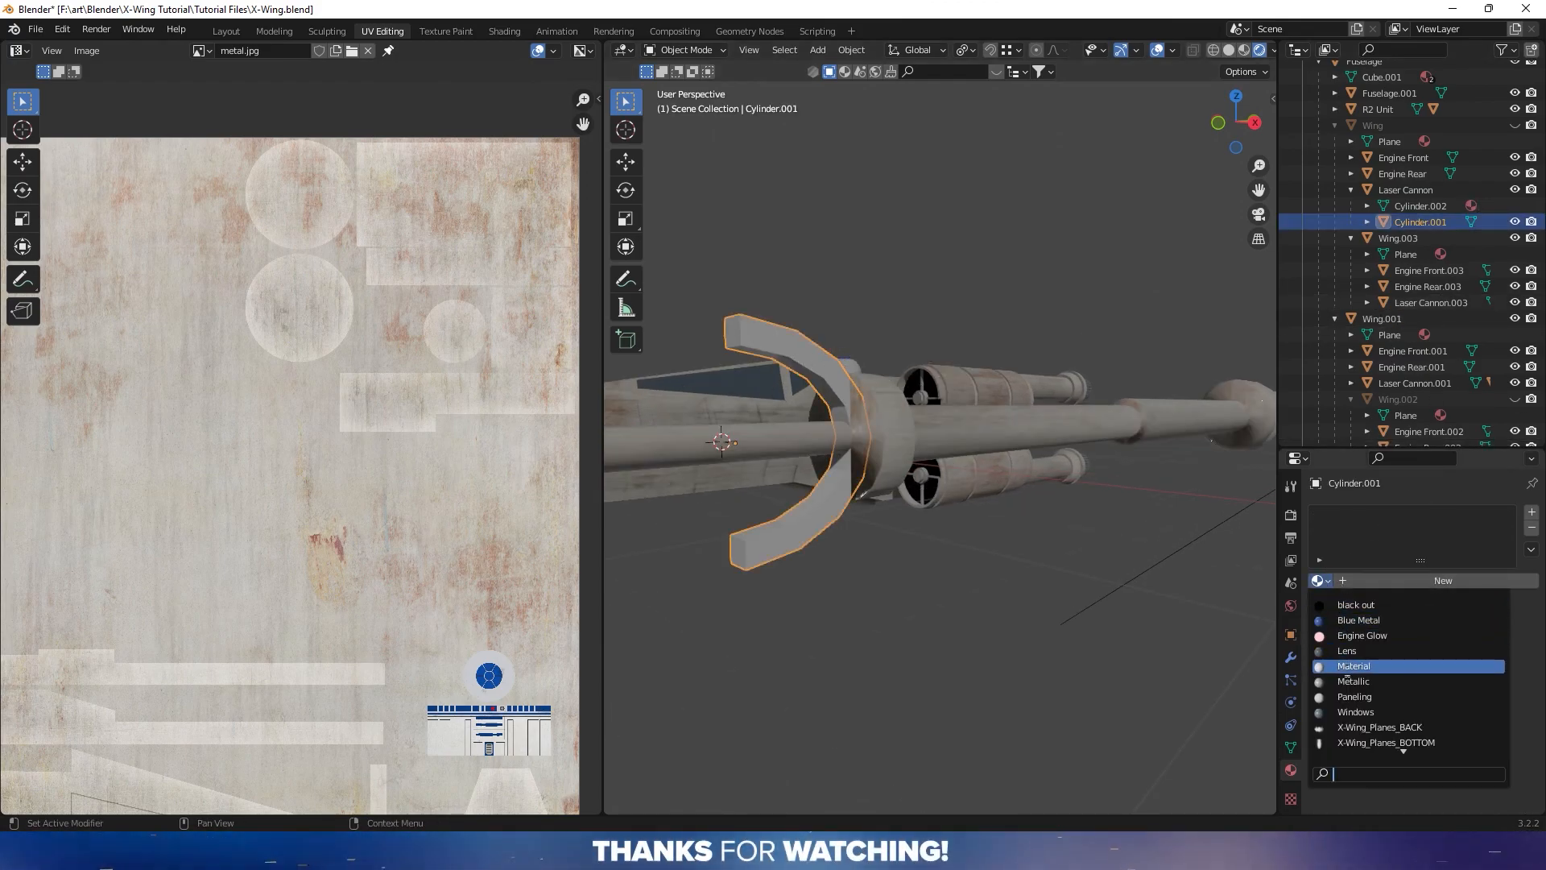
{"action": "left_click", "coordinate": [1355, 697]}
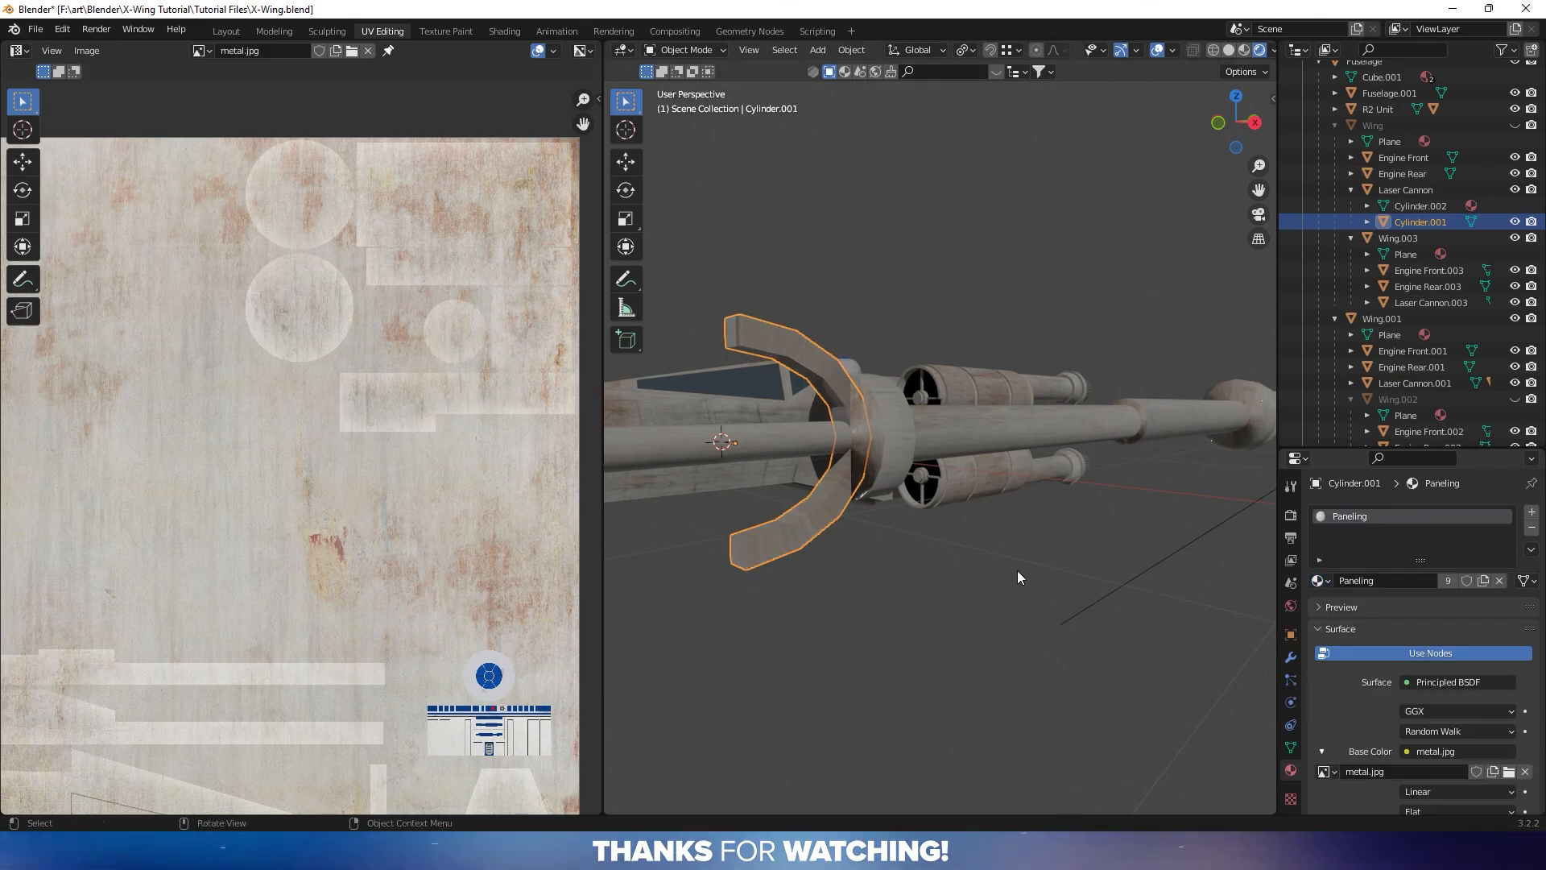
In Edit Mode, select all of the prong's faces and unwrap them with Project from View in the right orthographic view
{"action": "key", "text": "Tab"}
{"action": "middle_click_drag", "start_coordinate": [946, 481], "coordinate": [1022, 518], "text": "shift"}
{"action": "key", "text": "a"}
{"action": "scroll", "coordinate": [1094, 588], "scroll_direction": "down", "scroll_amount": 2}
{"action": "middle_click_drag", "start_coordinate": [1095, 588], "coordinate": [1117, 542], "text": "shift"}
{"action": "key", "text": "Tab"}
{"action": "key", "text": "Tab"}
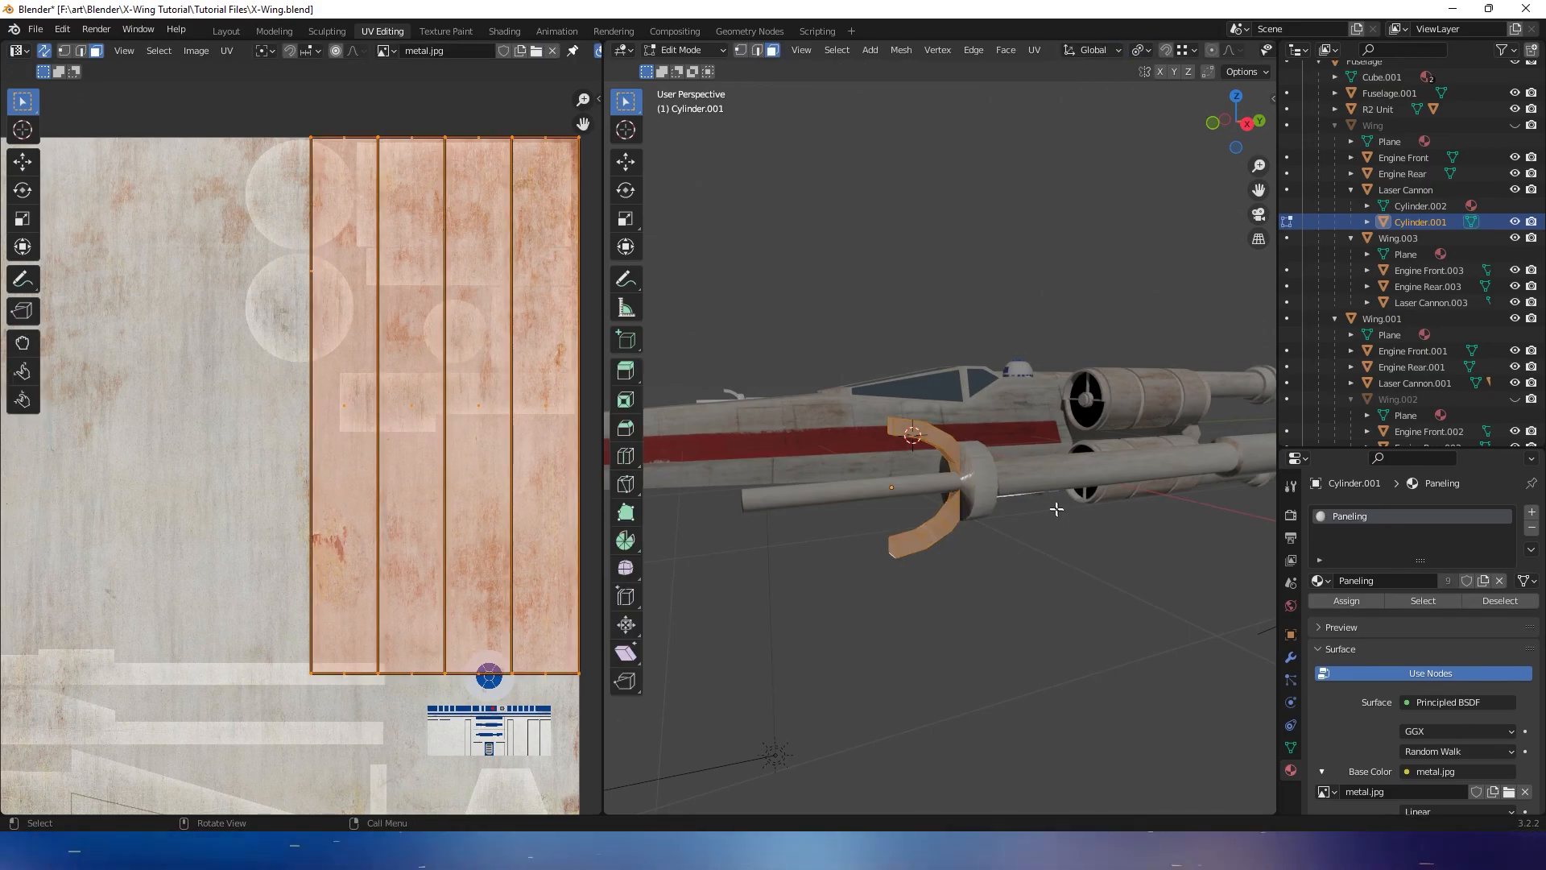
{"action": "left_click", "coordinate": [1247, 125]}
{"action": "scroll", "coordinate": [897, 356], "scroll_direction": "up", "scroll_amount": 4}
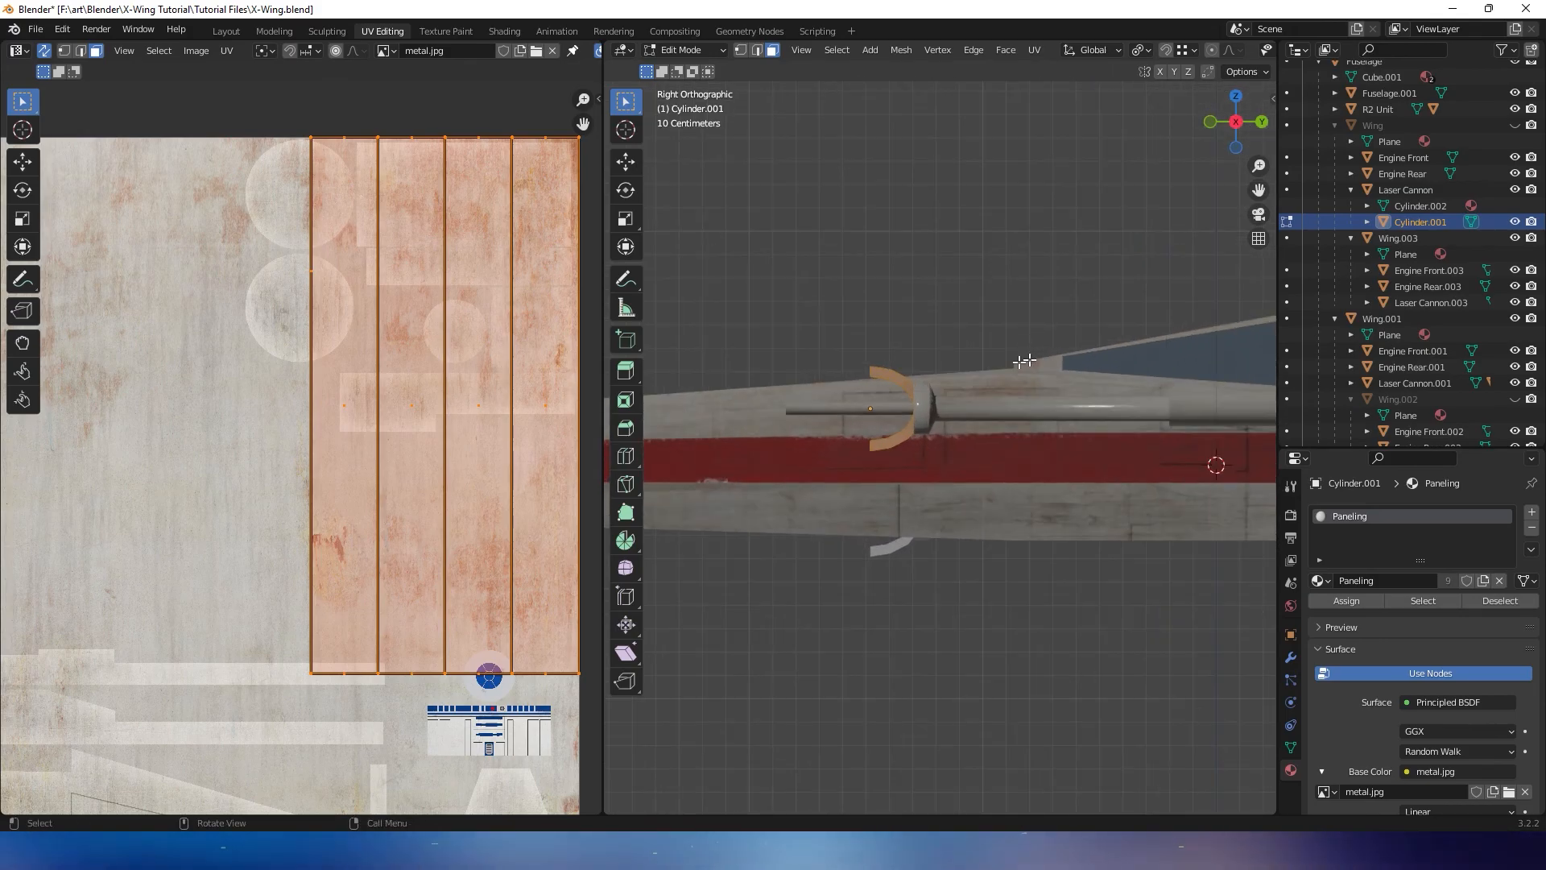
{"action": "right_click", "coordinate": [955, 368]}
{"action": "mouse_move", "coordinate": [955, 368]}
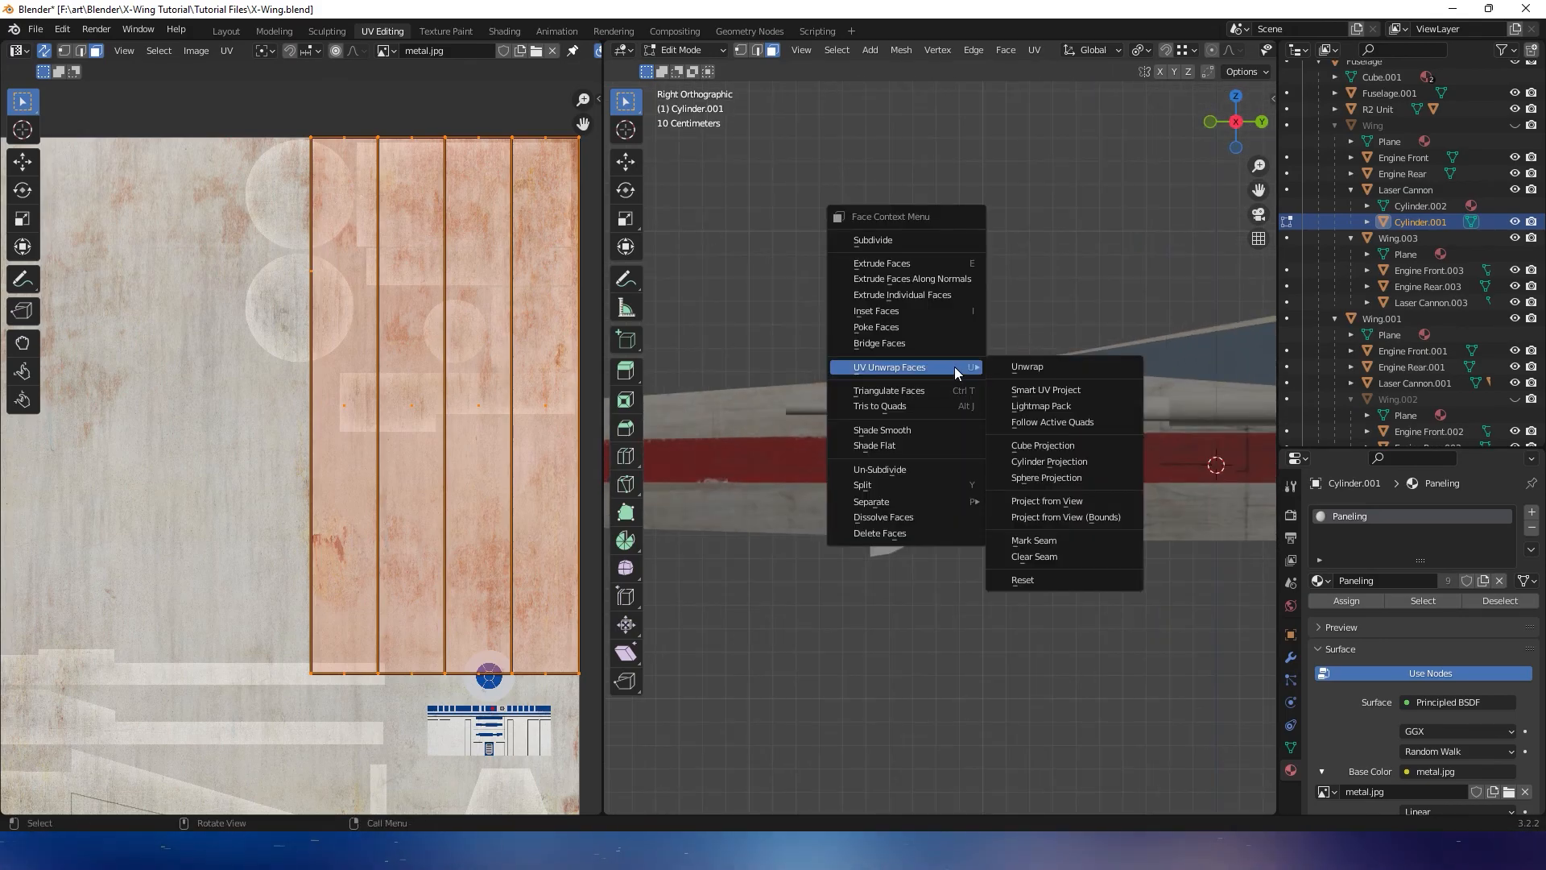
{"action": "left_click", "coordinate": [1073, 503]}
Scale down the curved prong UV island, place it on the plain metal below the small light circle, and return to Object Mode
{"action": "scroll", "coordinate": [498, 485], "scroll_direction": "down", "scroll_amount": 5}
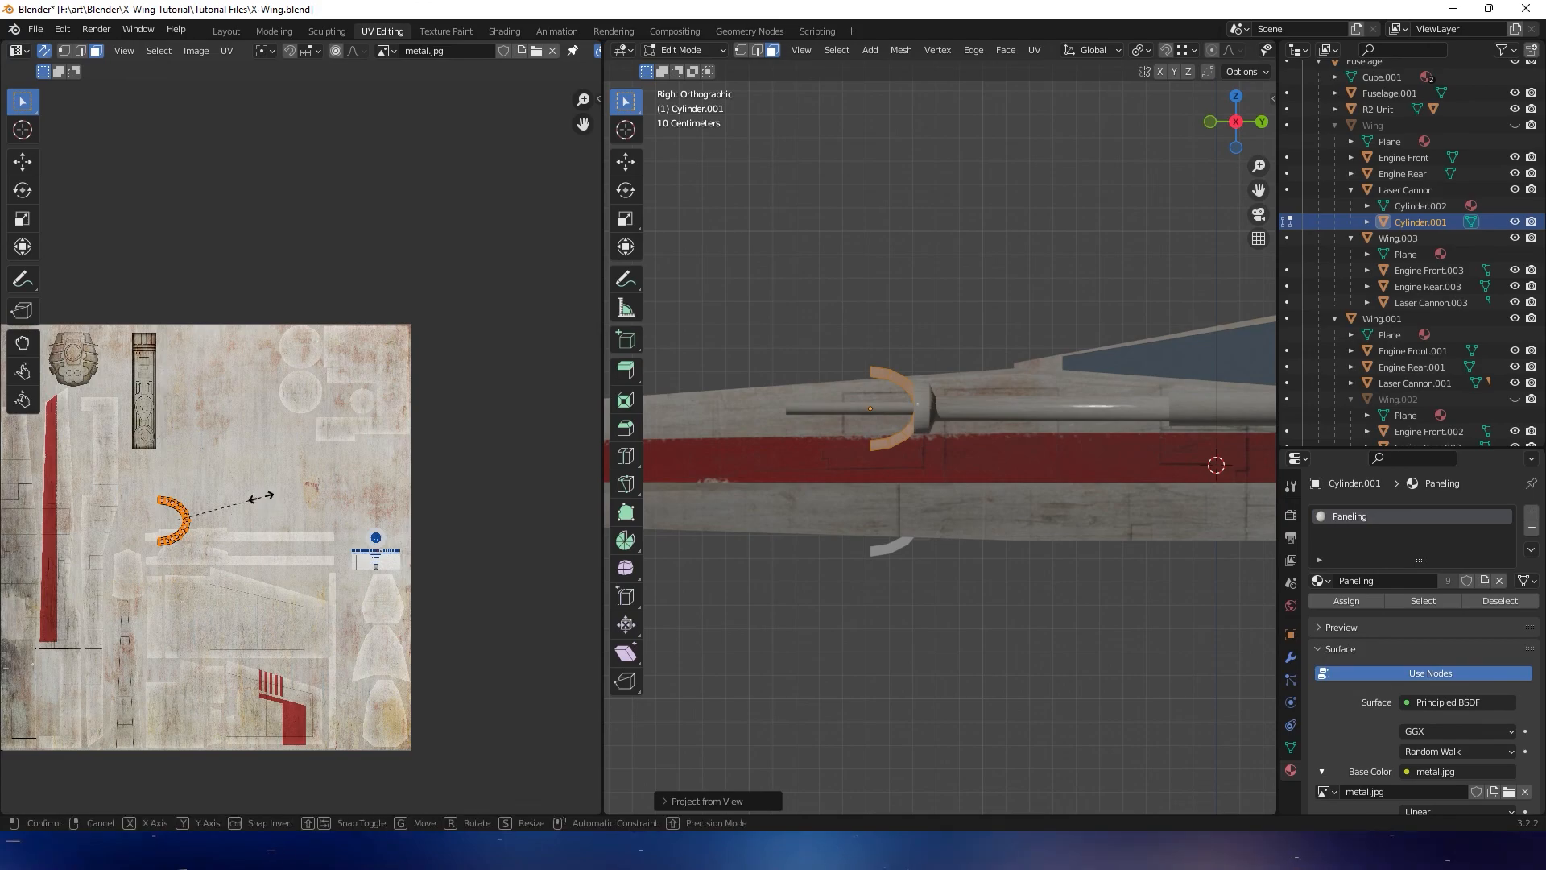
{"action": "left_click", "coordinate": [392, 443]}
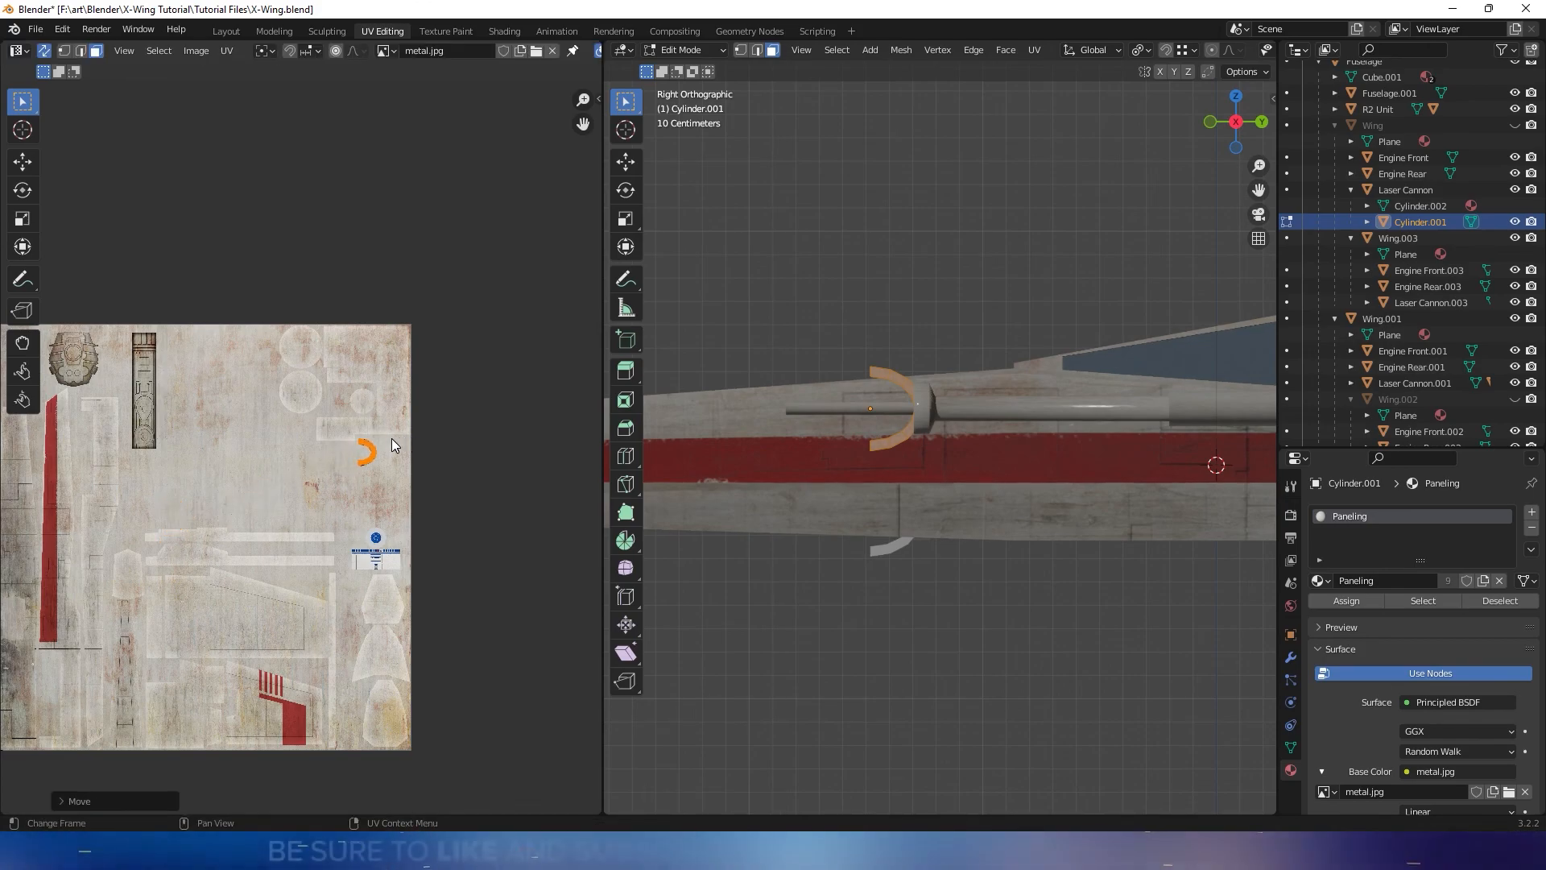
{"action": "key", "text": "Tab"}
{"action": "middle_click_drag", "start_coordinate": [929, 289], "coordinate": [1055, 398]}
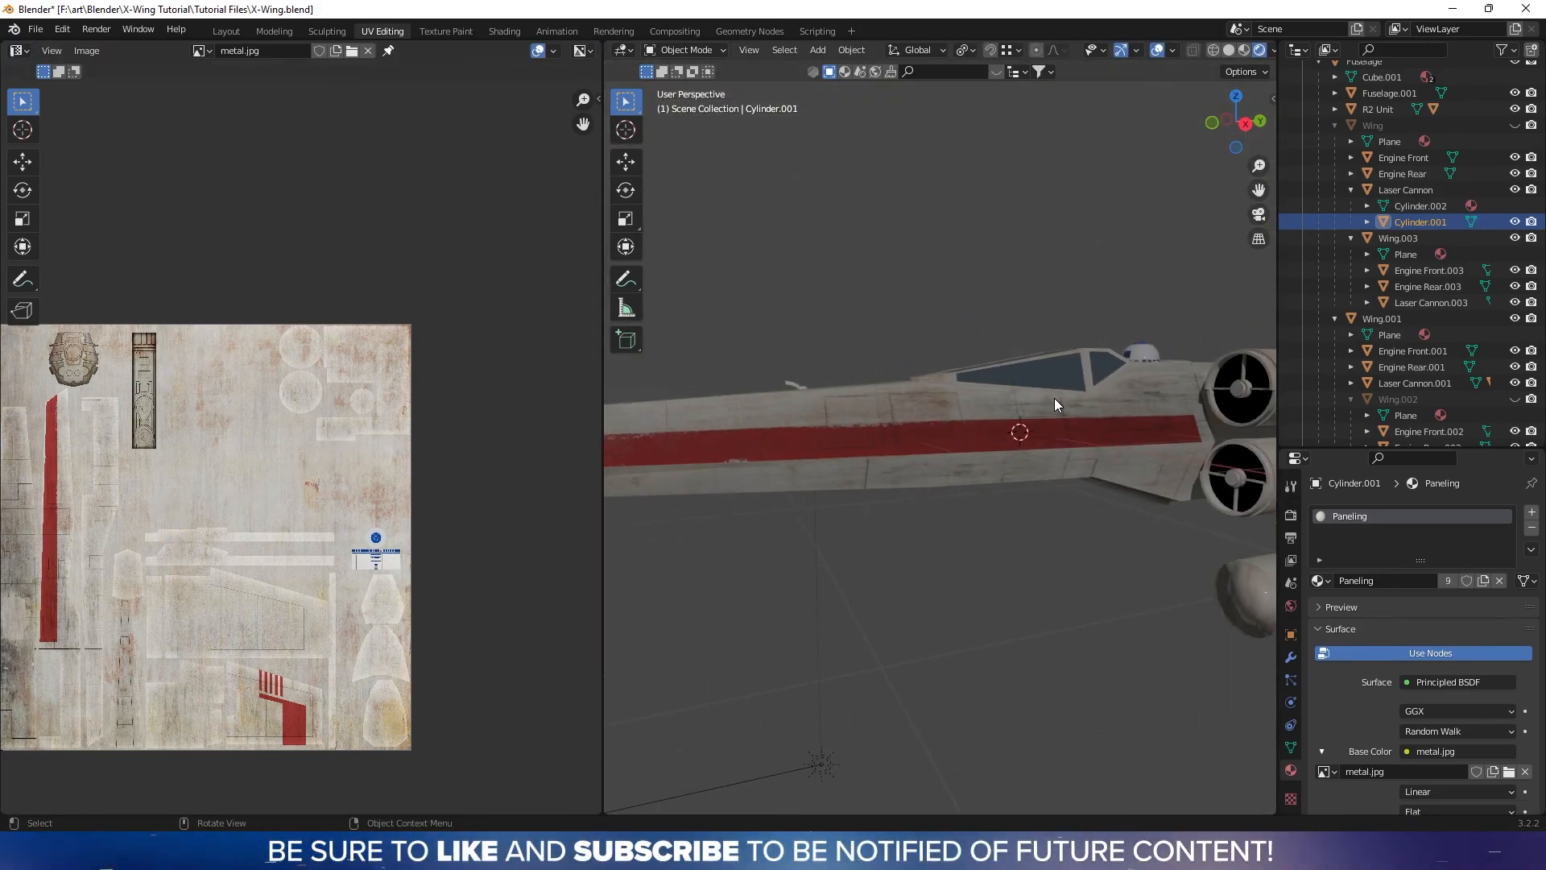
{"action": "left_click", "coordinate": [1056, 297]}
Unhide Wing, Wing.002 and Laser Cannon.002 in the X-Wing collection
{"action": "scroll", "coordinate": [1056, 296], "scroll_direction": "down", "scroll_amount": 2}
{"action": "middle_click_drag", "start_coordinate": [1055, 297], "coordinate": [877, 320], "text": "shift"}
{"action": "scroll", "coordinate": [1449, 234], "scroll_direction": "up", "scroll_amount": 3}
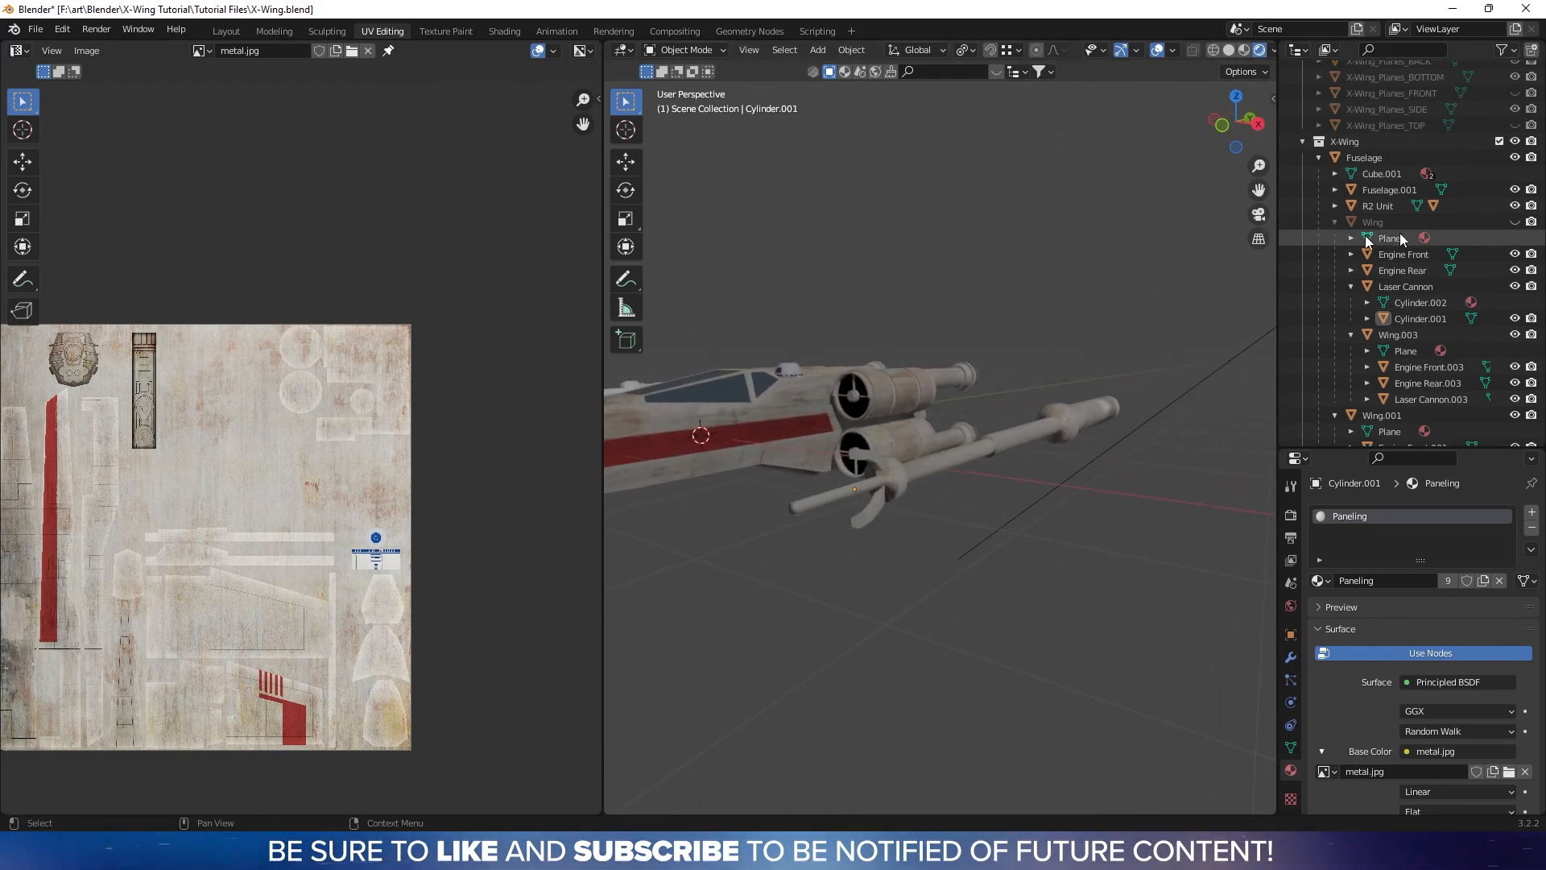
{"action": "left_click", "coordinate": [1515, 222]}
{"action": "scroll", "coordinate": [1495, 261], "scroll_direction": "down", "scroll_amount": 2}
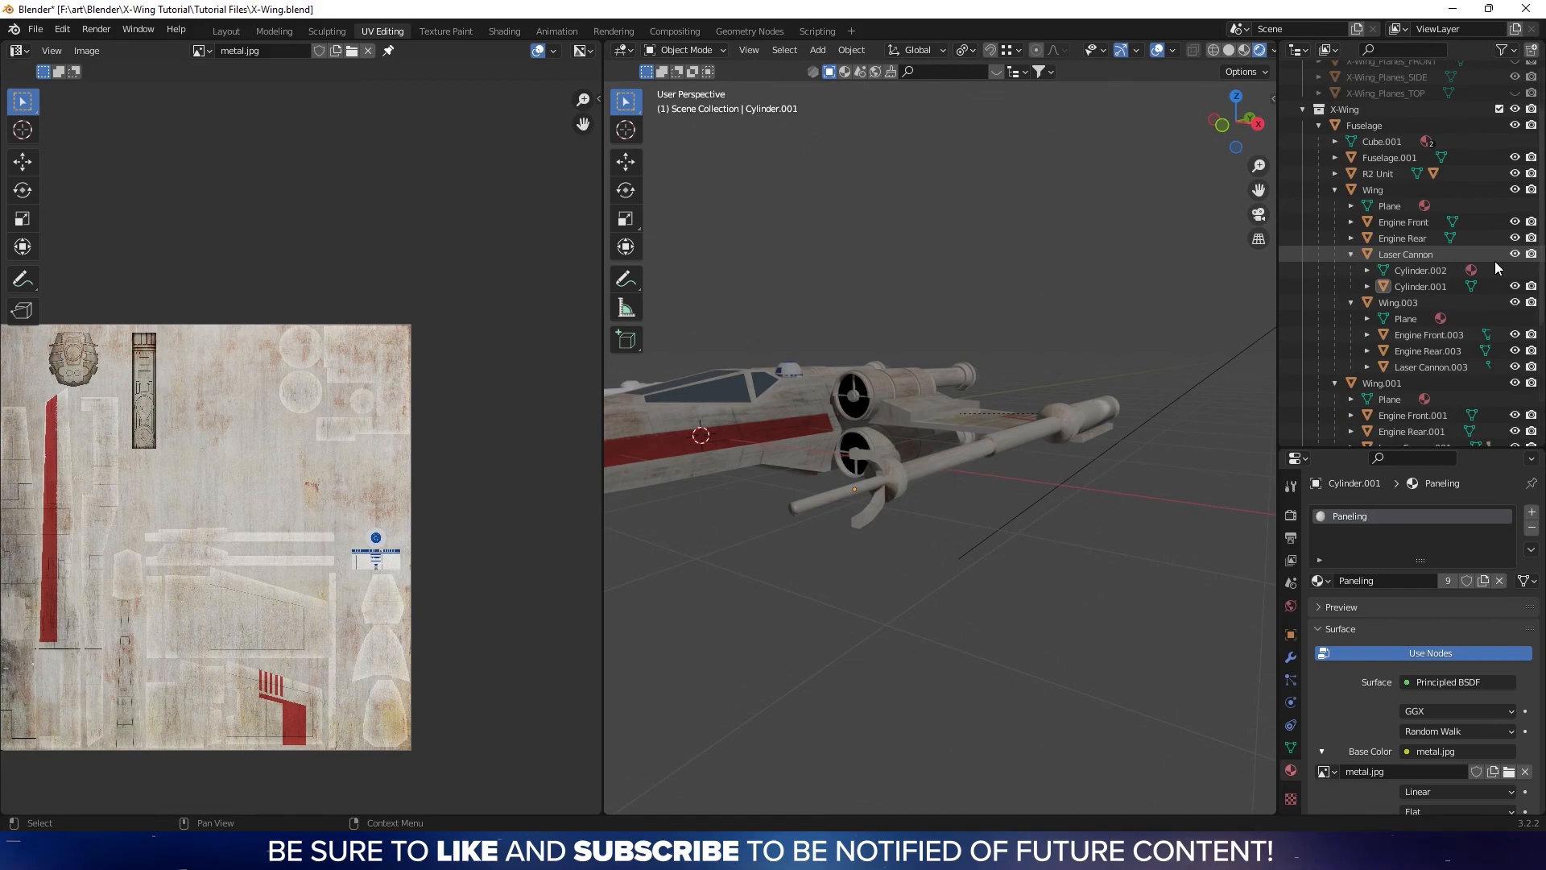
{"action": "middle_click_drag", "start_coordinate": [998, 420], "coordinate": [1013, 381]}
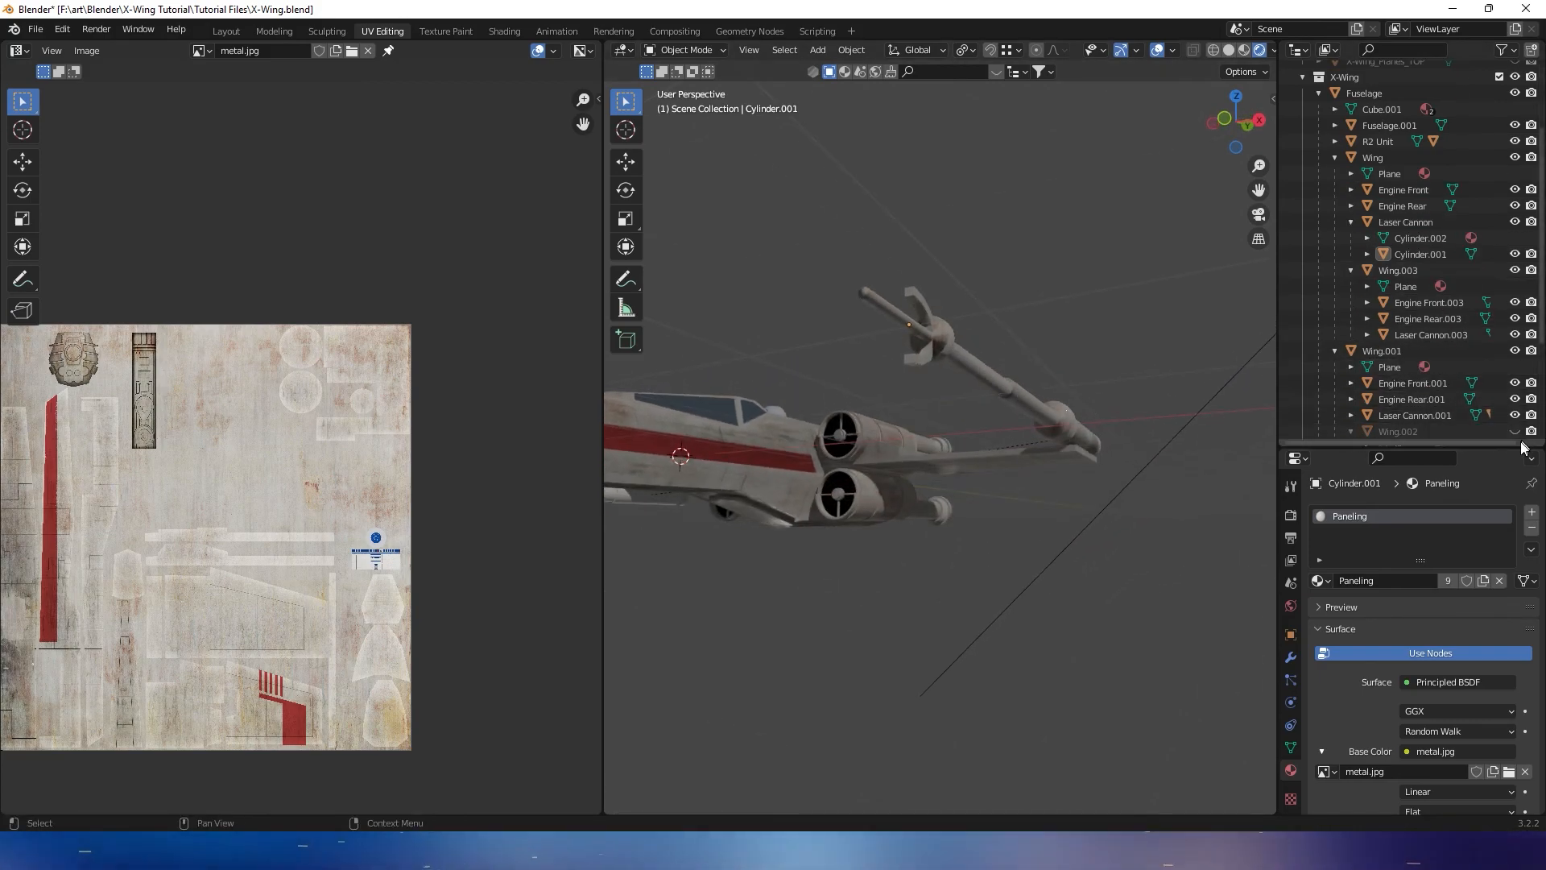
{"action": "mouse_move", "coordinate": [1256, 439]}
{"action": "middle_mouse_down"}
{"action": "mouse_move", "coordinate": [1206, 437]}
{"action": "mouse_move", "coordinate": [1272, 419]}
{"action": "middle_mouse_up"}
{"action": "scroll", "coordinate": [1364, 389], "scroll_direction": "down", "scroll_amount": 4}
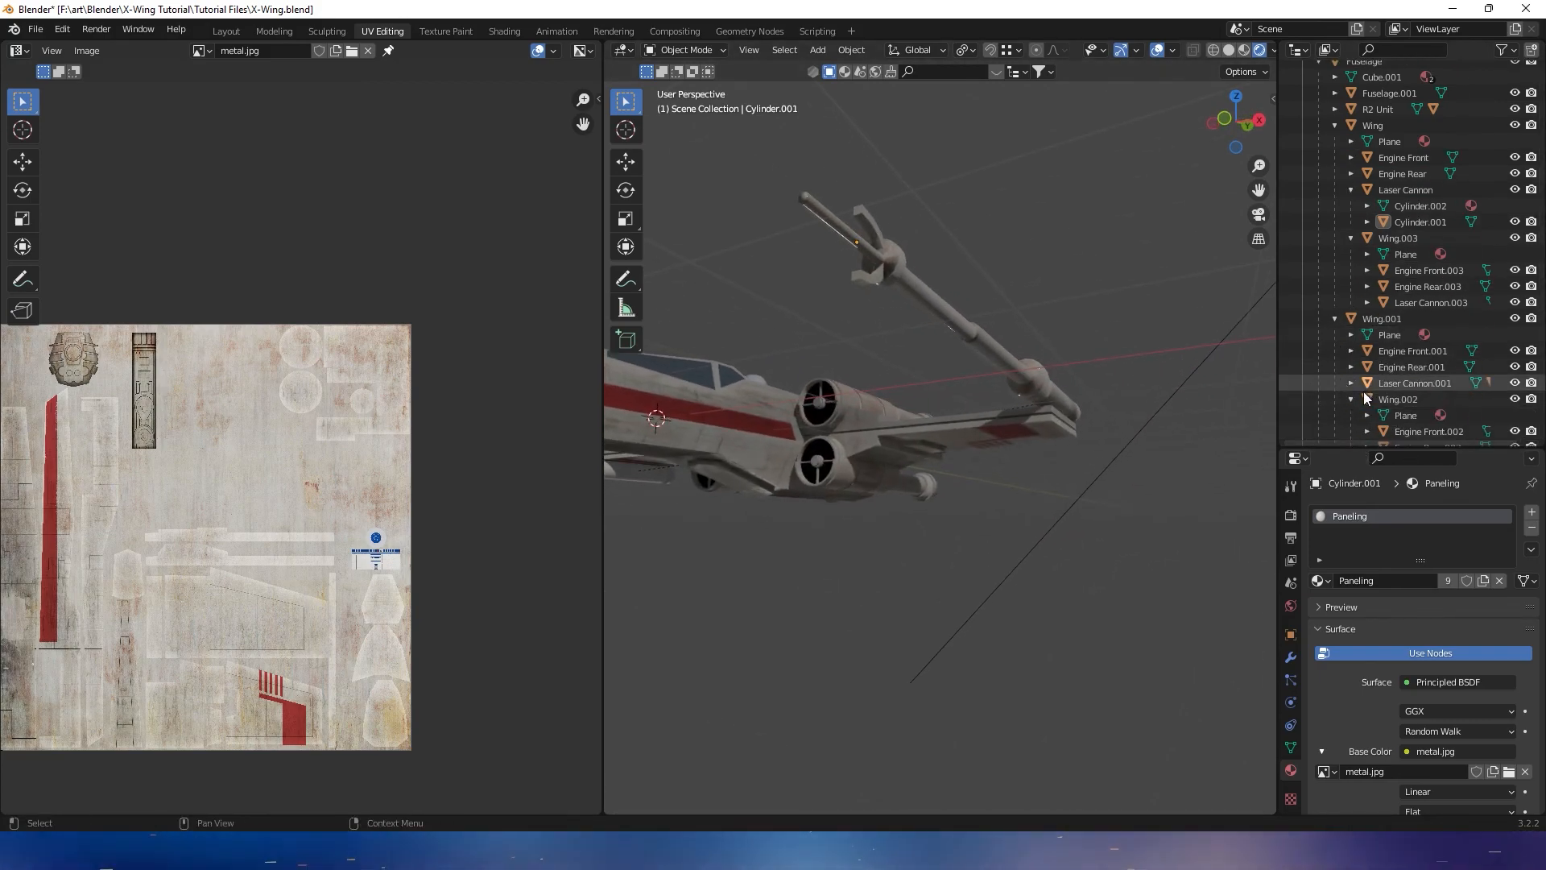
{"action": "left_click", "coordinate": [1515, 398]}
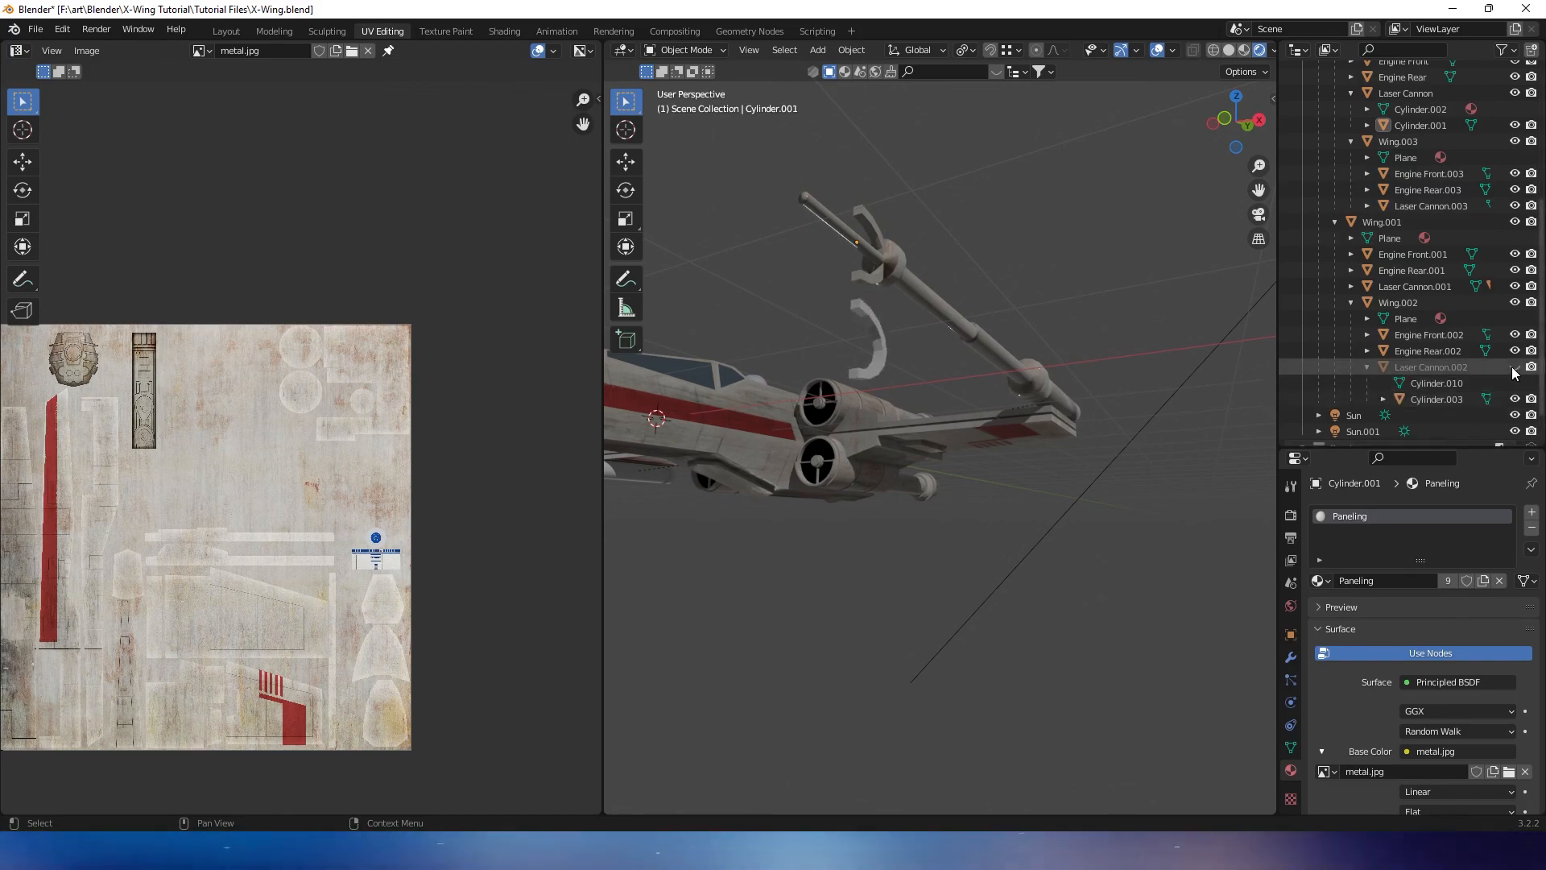
{"action": "left_click", "coordinate": [1513, 368]}
Link the textured Laser Cannon's object data to Laser Cannon.001, Laser Cannon.002 and Laser Cannon.003
{"action": "middle_click_drag", "start_coordinate": [918, 443], "coordinate": [1007, 494]}
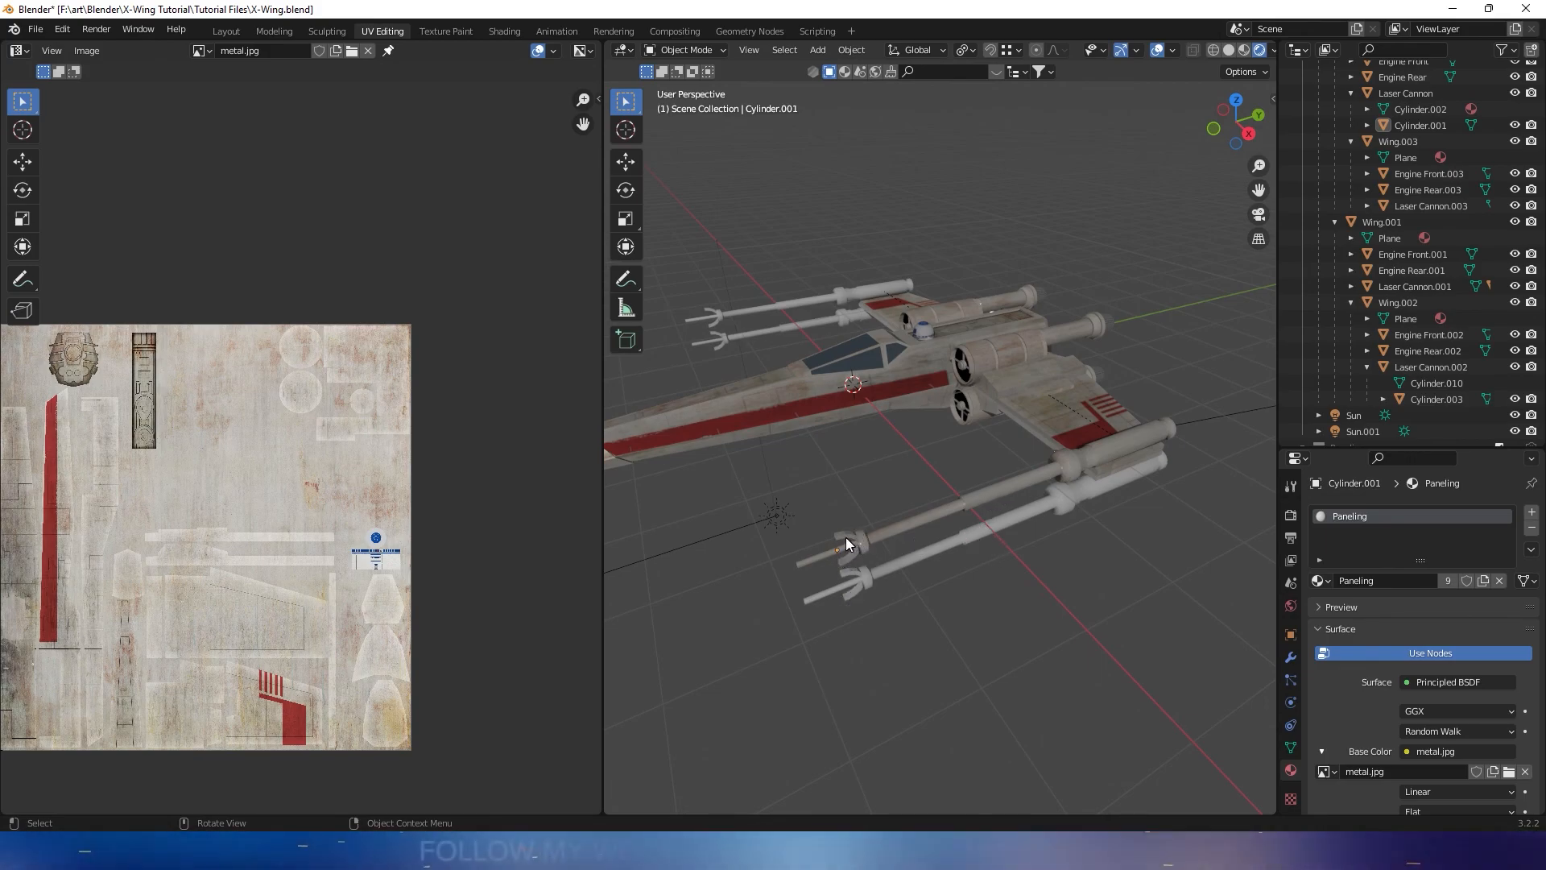
{"action": "left_click", "coordinate": [1056, 504]}
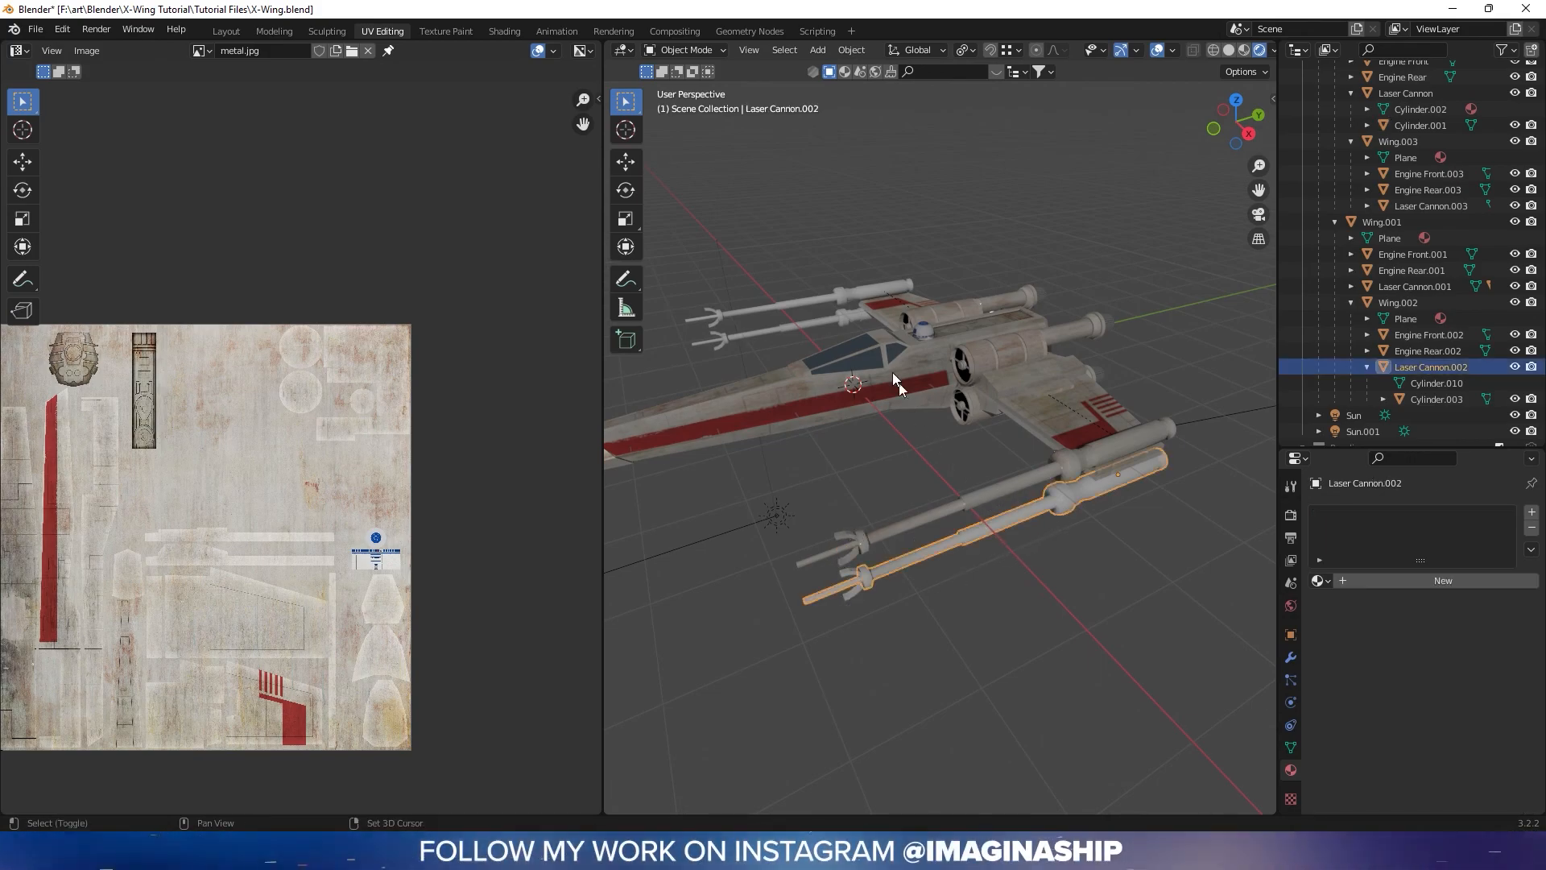
{"action": "left_click", "coordinate": [817, 304], "text": "shift"}
{"action": "left_click", "coordinate": [815, 296], "text": "shift"}
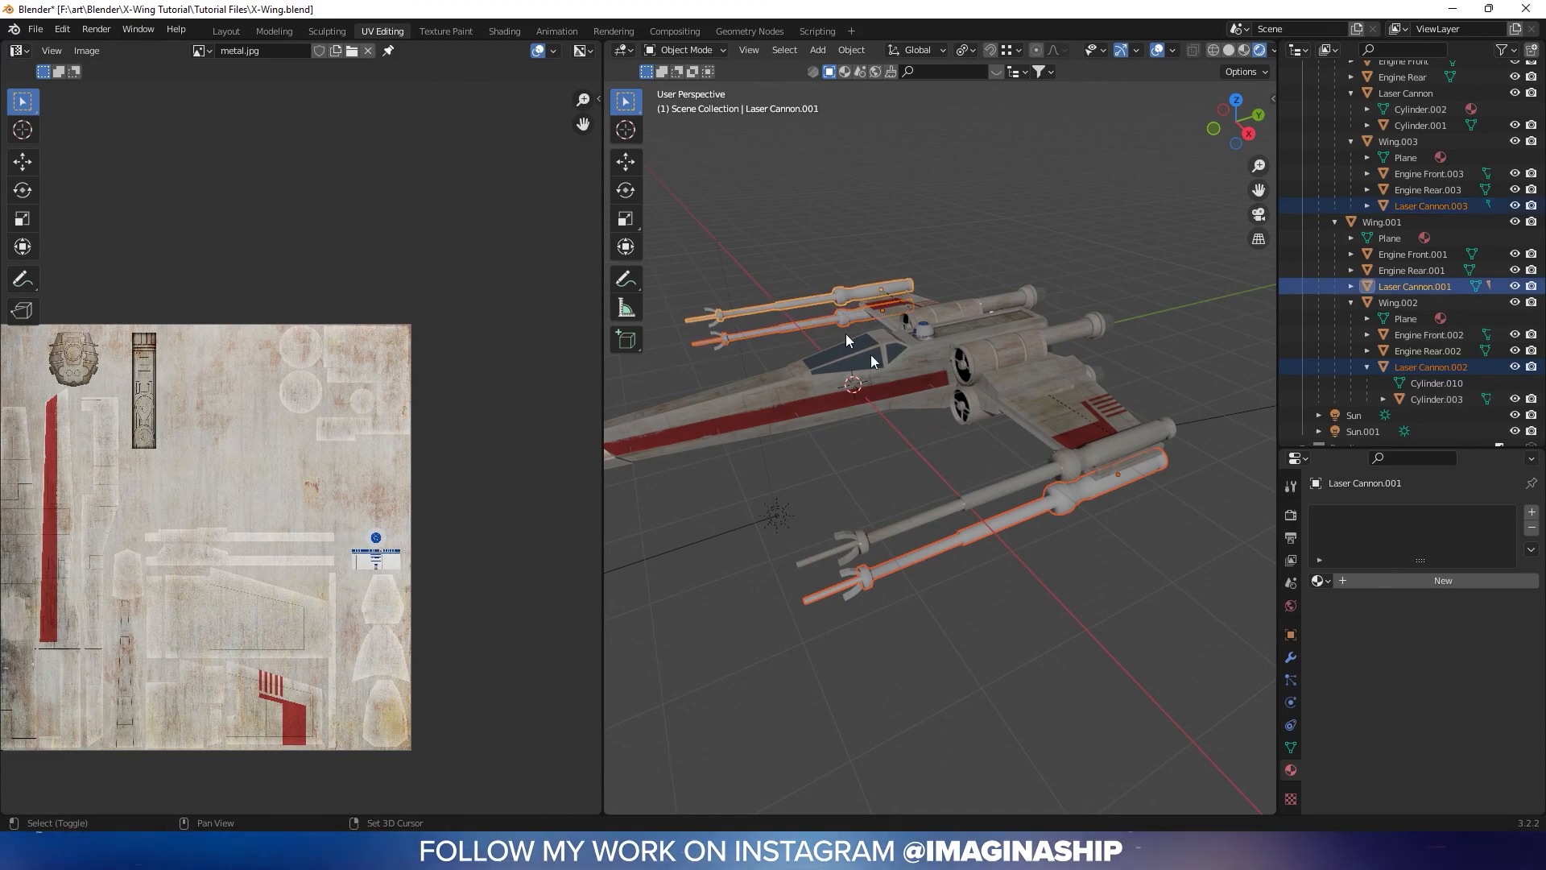
{"action": "left_click", "coordinate": [981, 499], "text": "shift"}
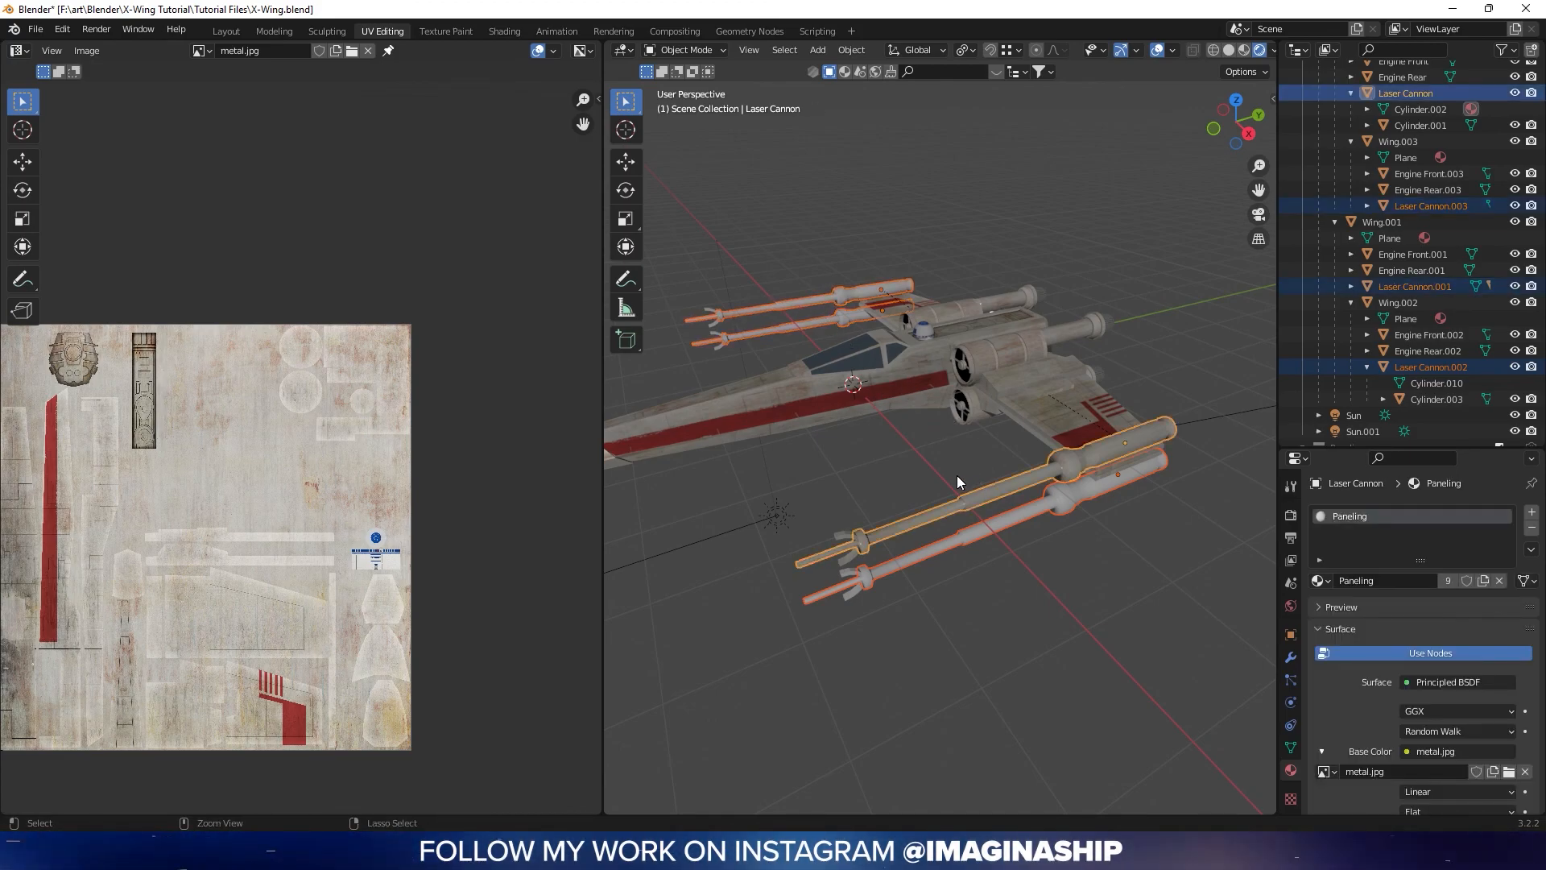
{"action": "key", "text": "ctrl+l"}
{"action": "left_click", "coordinate": [946, 472]}
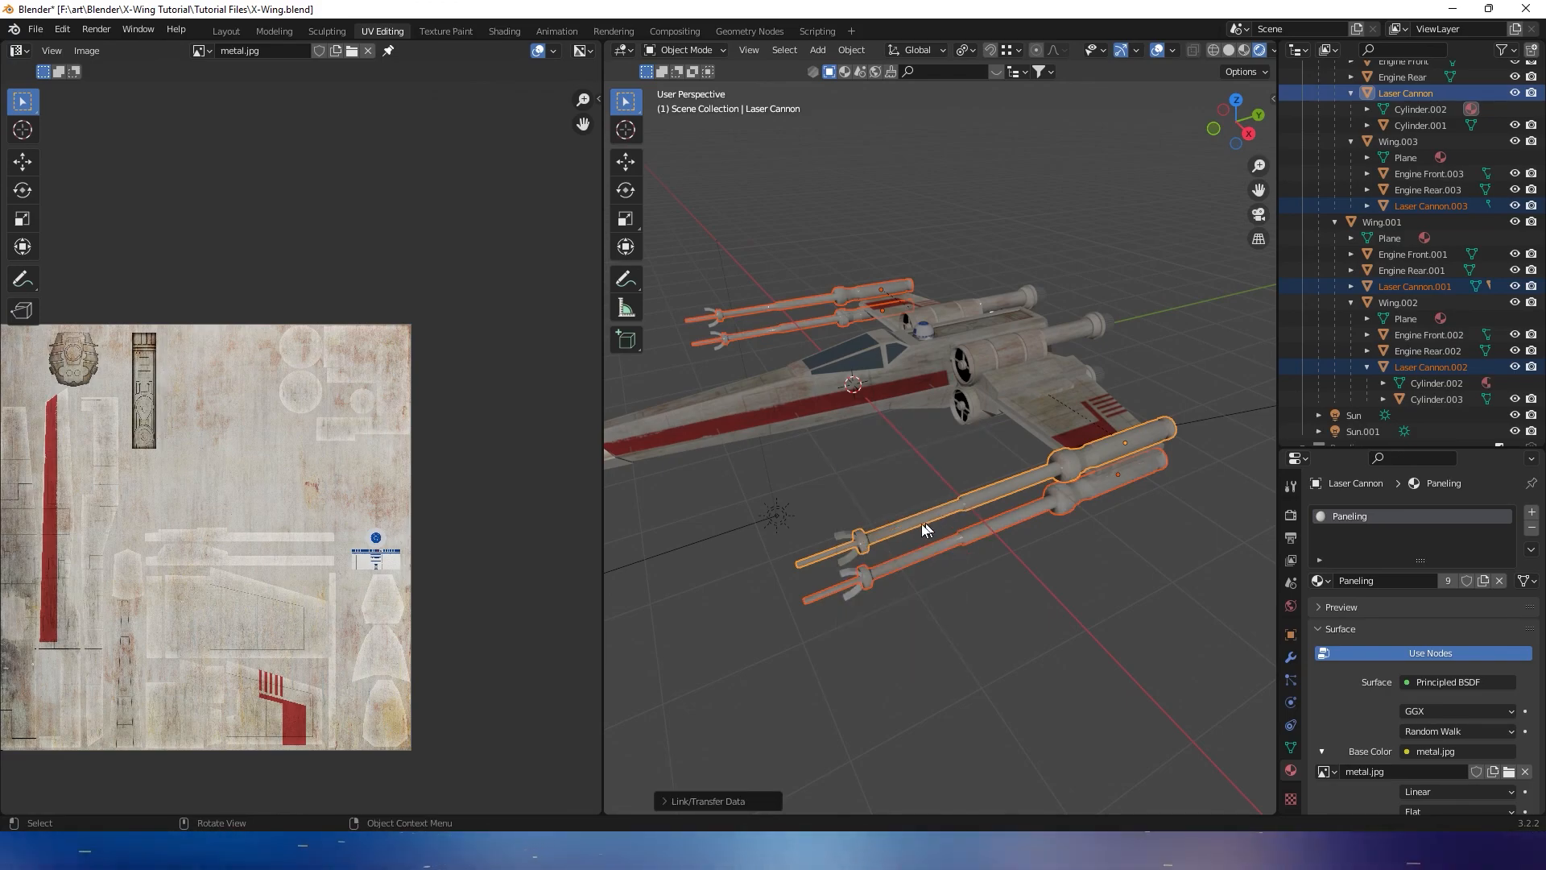
Link the object data of the textured prong Cylinder.001 to the curved prongs on the other three cannons and clear the selection
{"action": "left_click", "coordinate": [841, 532]}
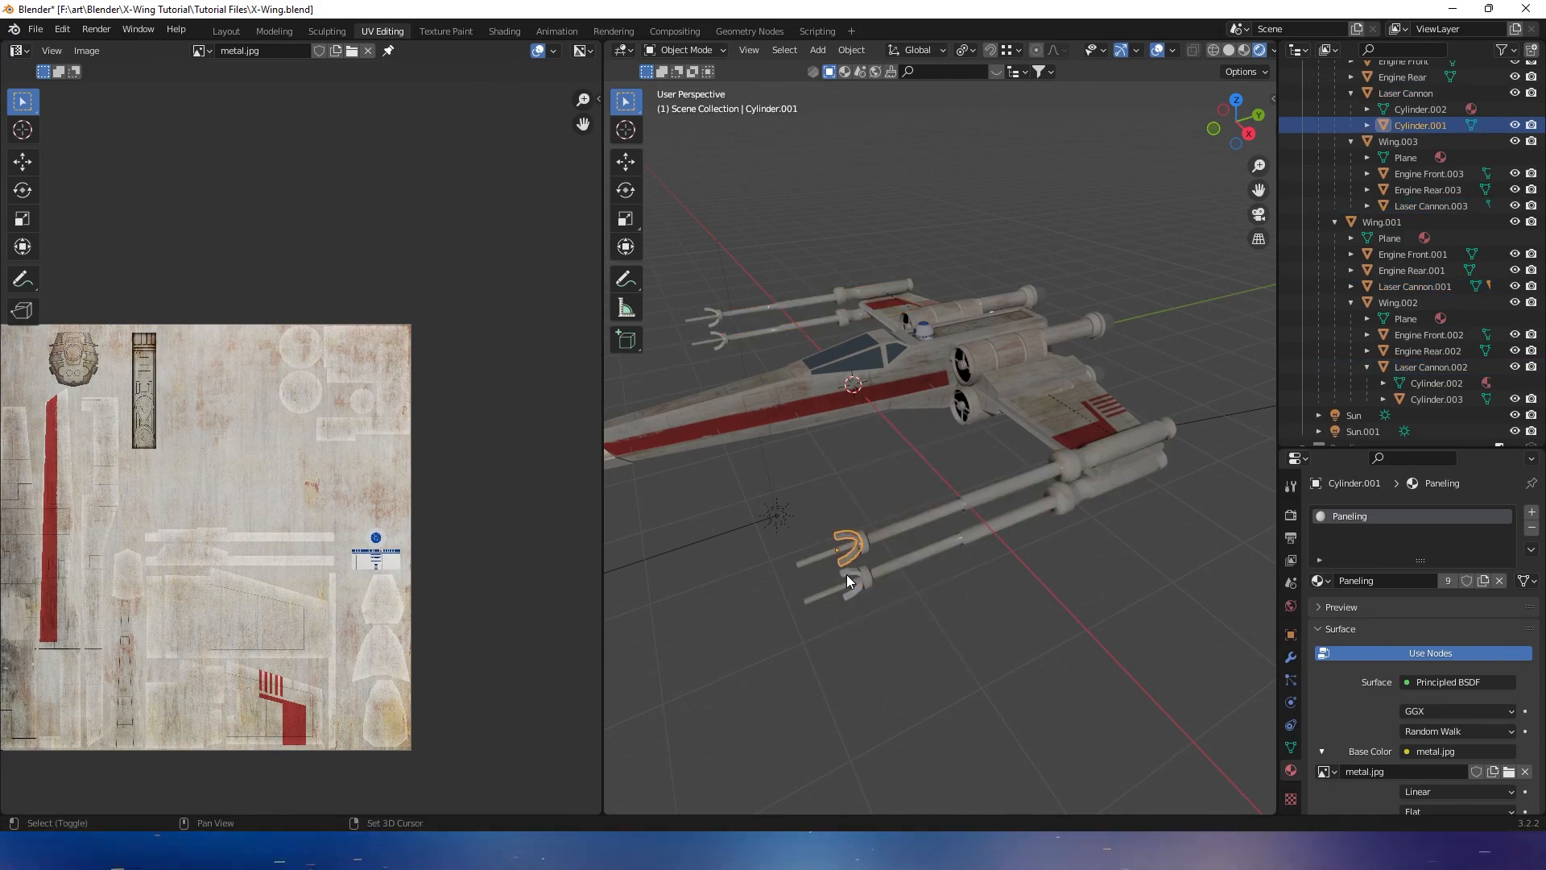
{"action": "left_click", "coordinate": [849, 601]}
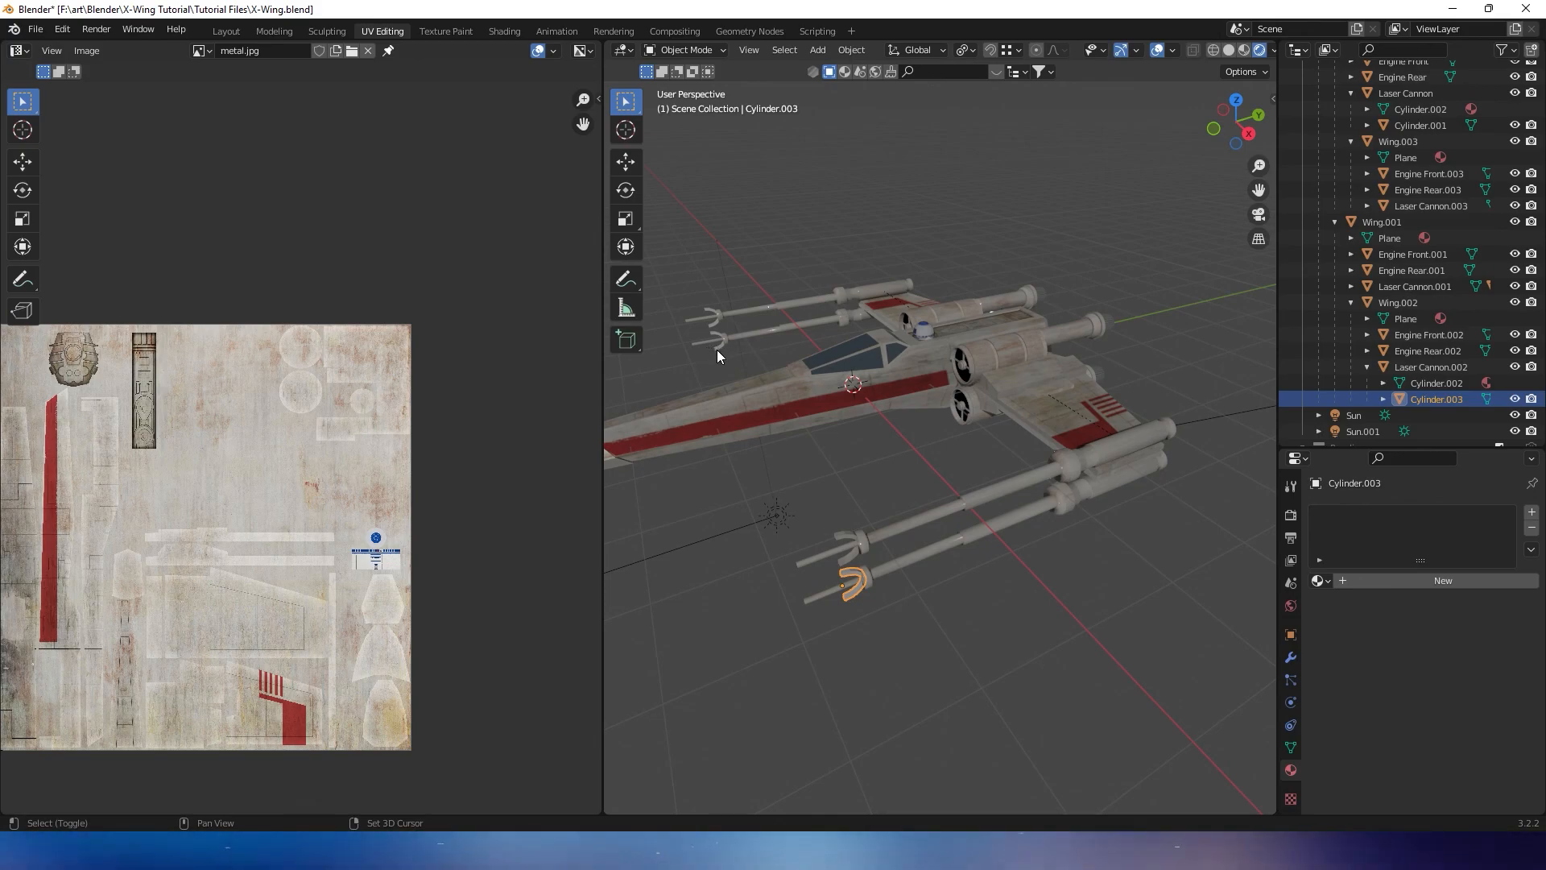
{"action": "left_click", "coordinate": [710, 315], "text": "shift"}
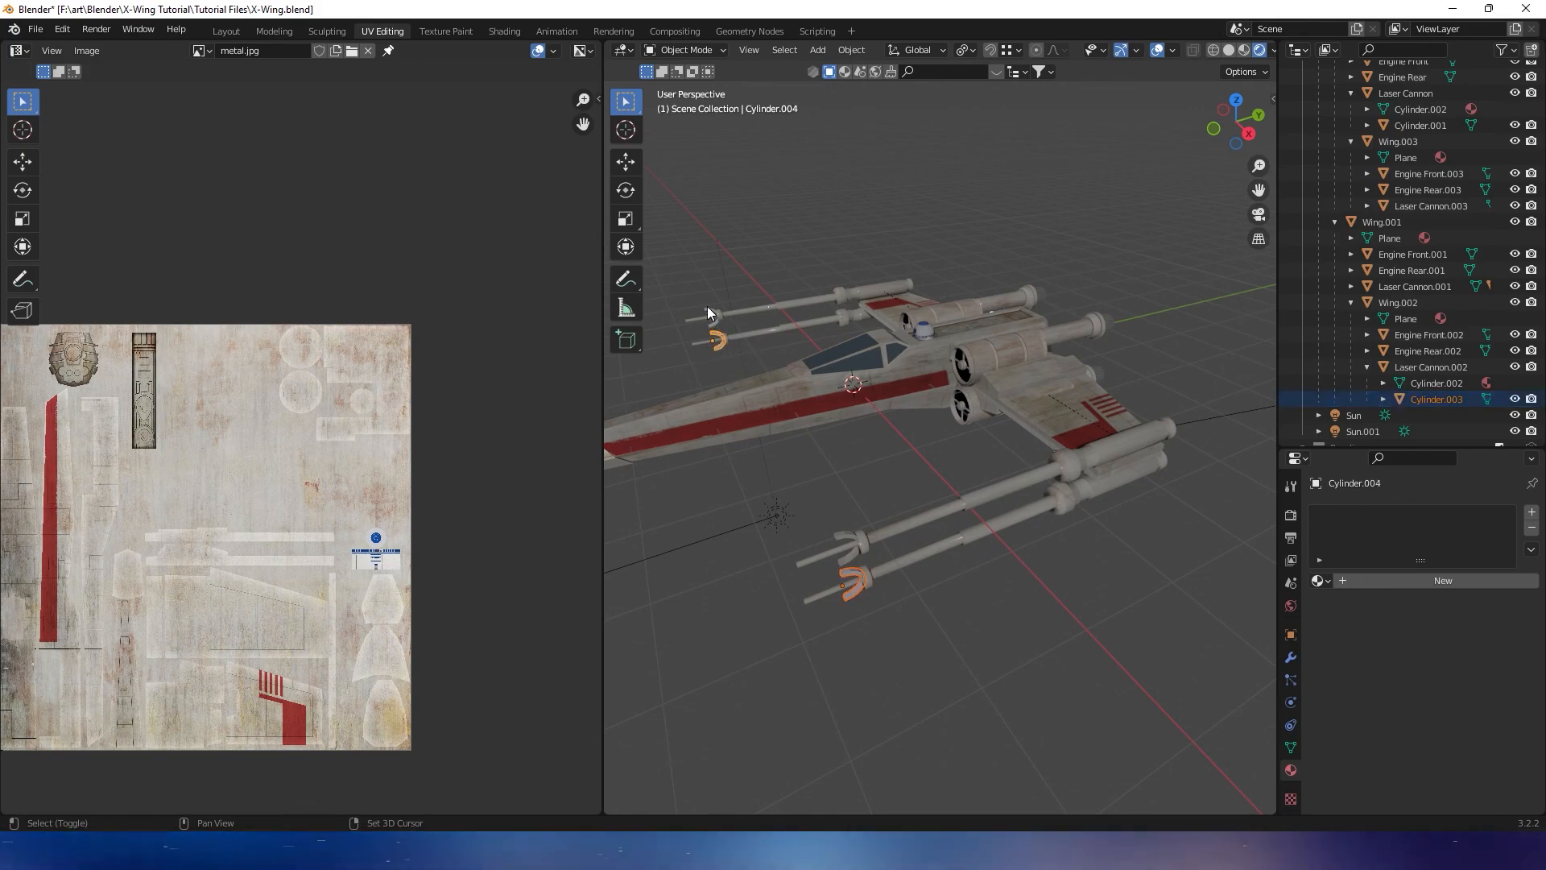
{"action": "left_click", "coordinate": [842, 534], "text": "shift"}
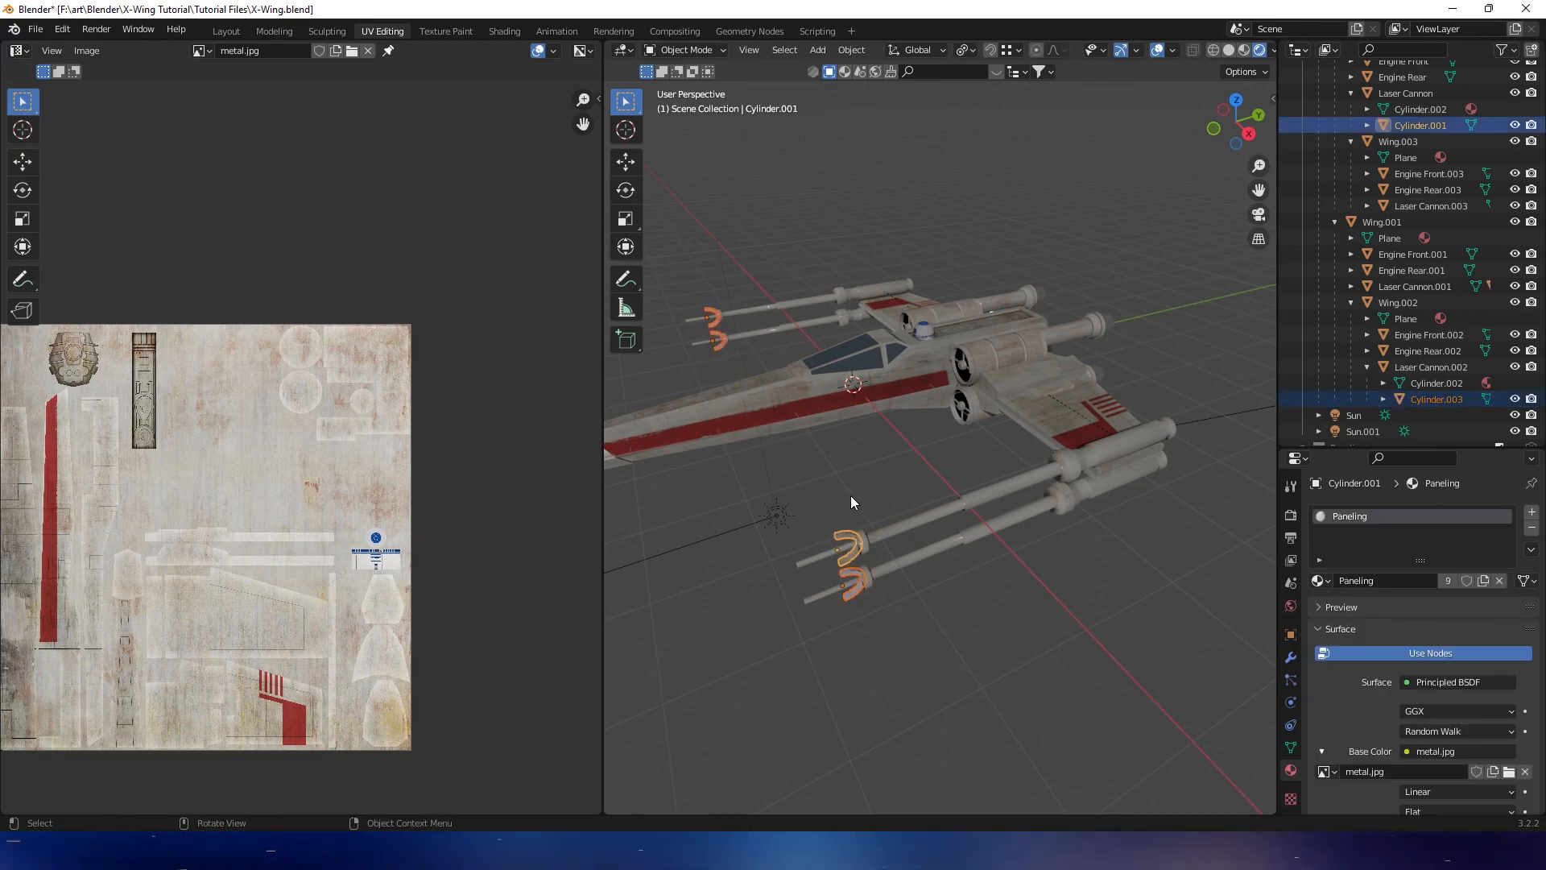
{"action": "key", "text": "ctrl+l"}
{"action": "left_click", "coordinate": [851, 496]}
{"action": "left_click", "coordinate": [925, 601]}
Widen the 3D viewport over the UV editor and lower the World background strength to darken the surroundings
{"action": "middle_click_drag", "start_coordinate": [925, 600], "coordinate": [890, 585]}
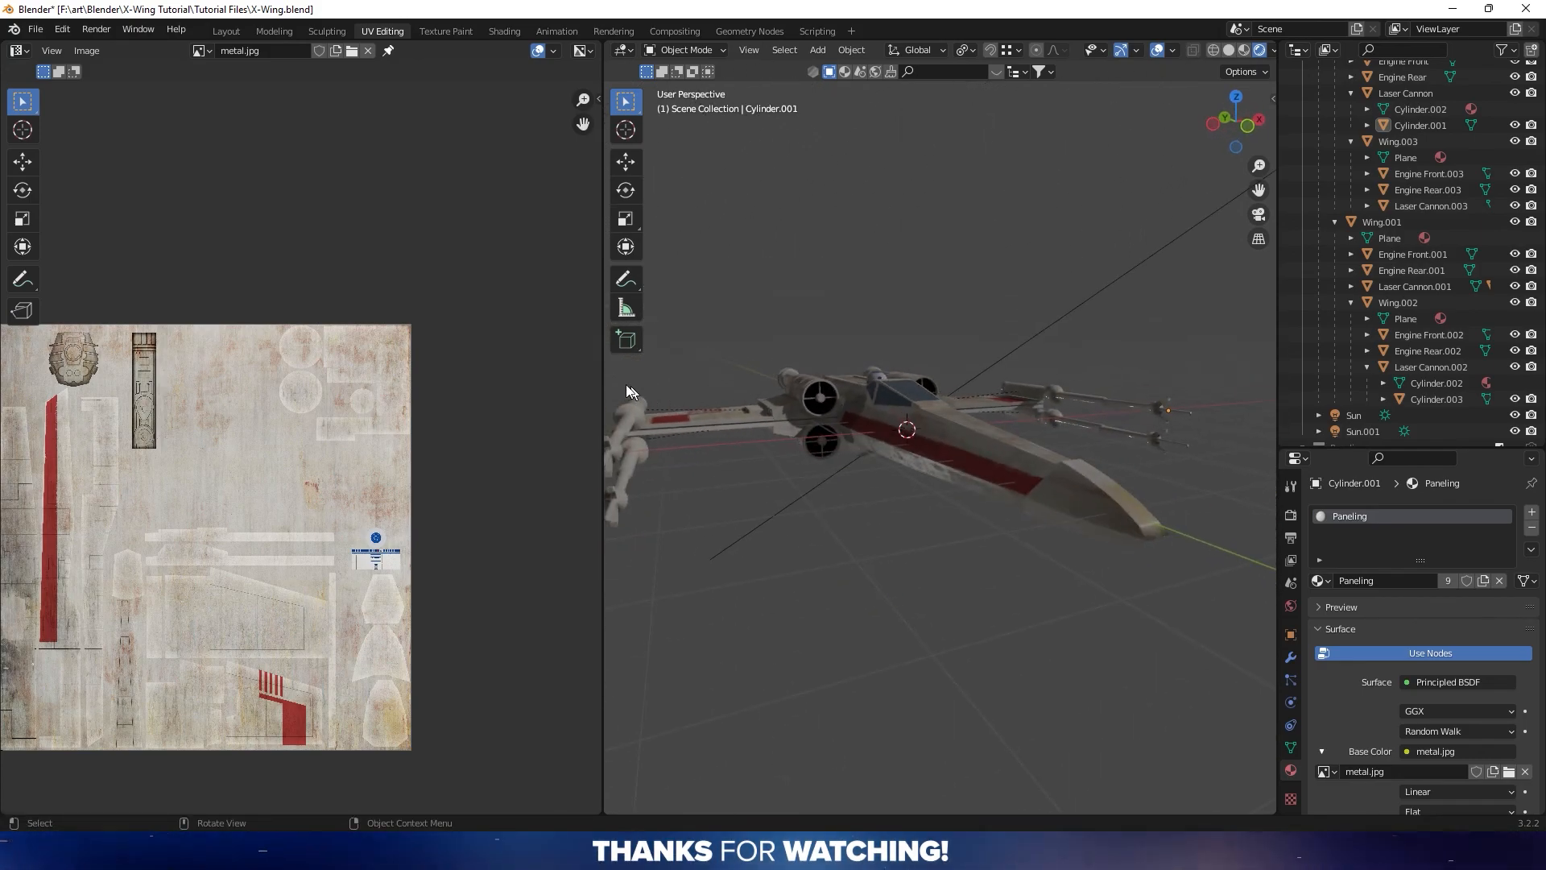
{"action": "left_click_drag", "start_coordinate": [602, 380], "coordinate": [428, 391]}
{"action": "middle_click_drag", "start_coordinate": [539, 373], "coordinate": [800, 323]}
{"action": "left_click", "coordinate": [1291, 606]}
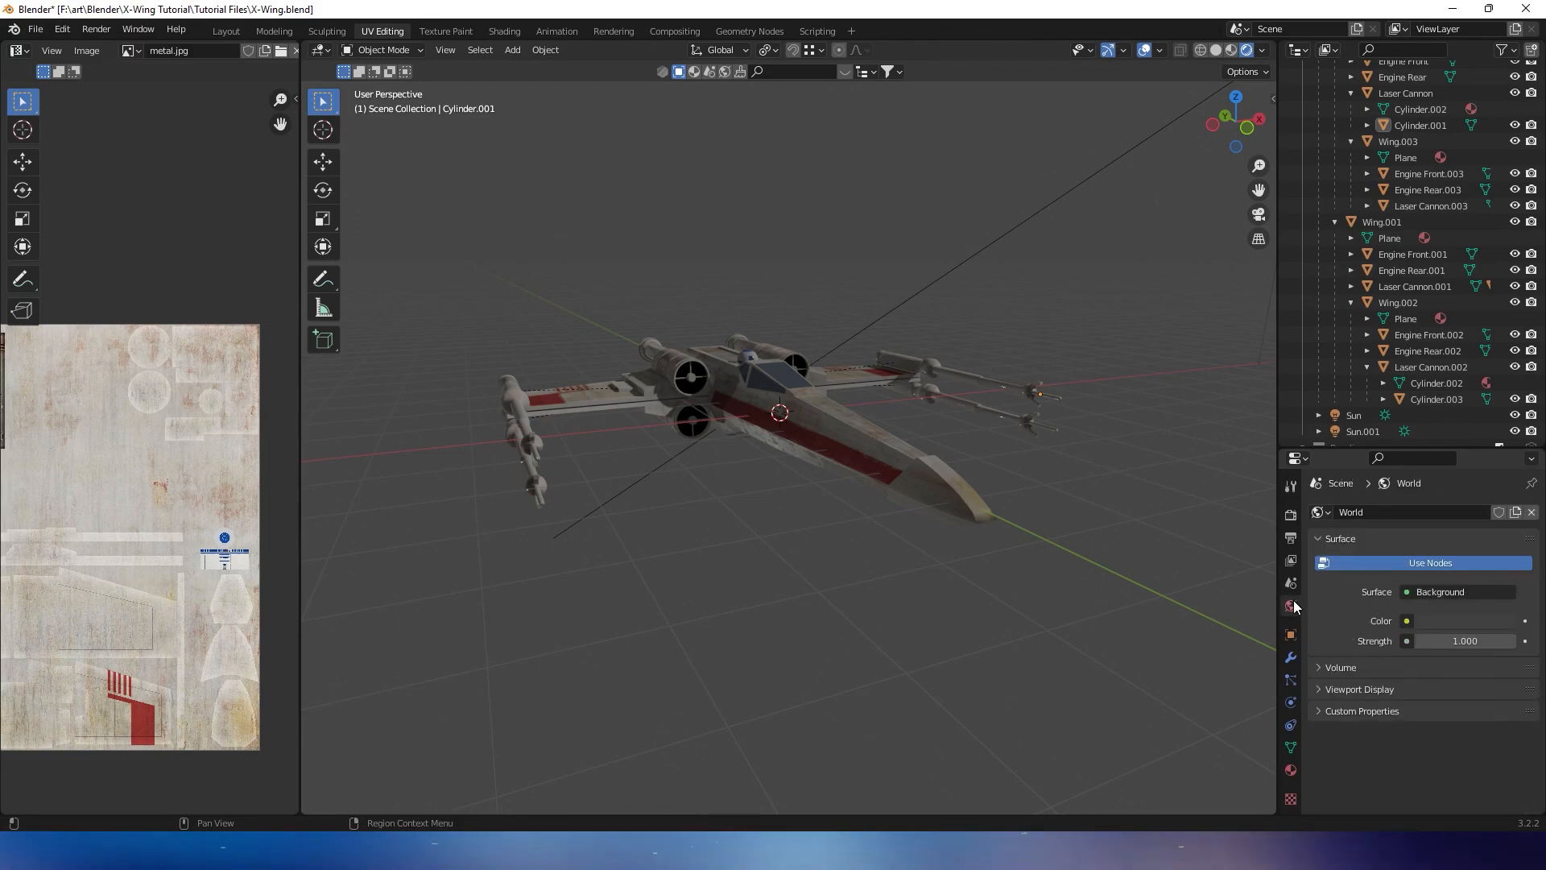
{"action": "left_click_drag", "start_coordinate": [1465, 640], "coordinate": [1429, 641]}
Select the Laser Cannon, enable Auto Smooth for its mesh normals, and clear the selection
{"action": "middle_click_drag", "start_coordinate": [1012, 561], "coordinate": [580, 641]}
{"action": "left_click", "coordinate": [751, 638]}
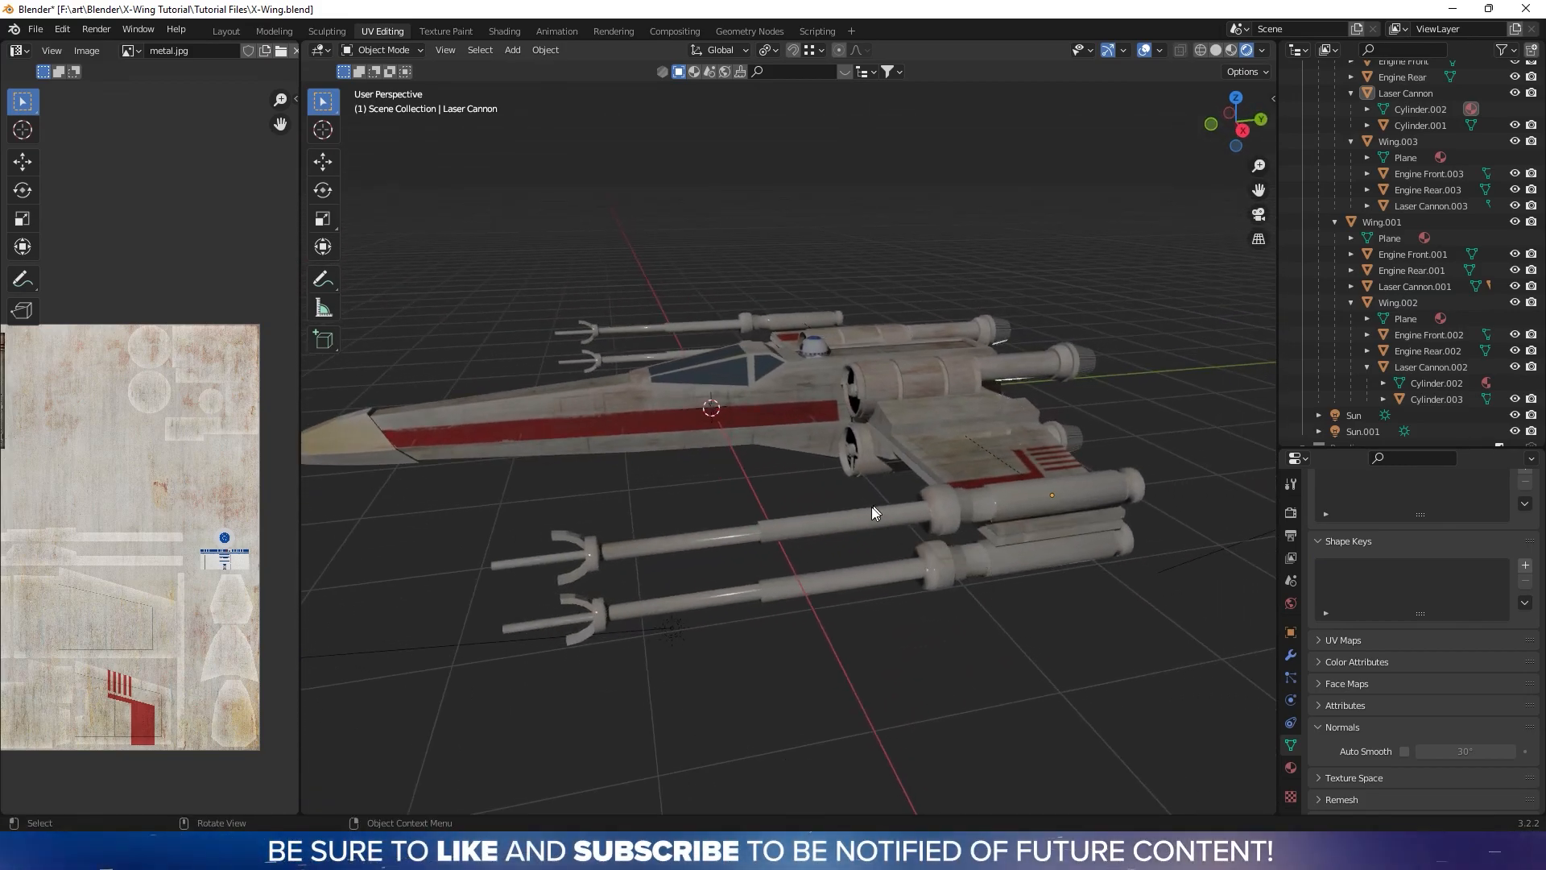
{"action": "left_click", "coordinate": [842, 521]}
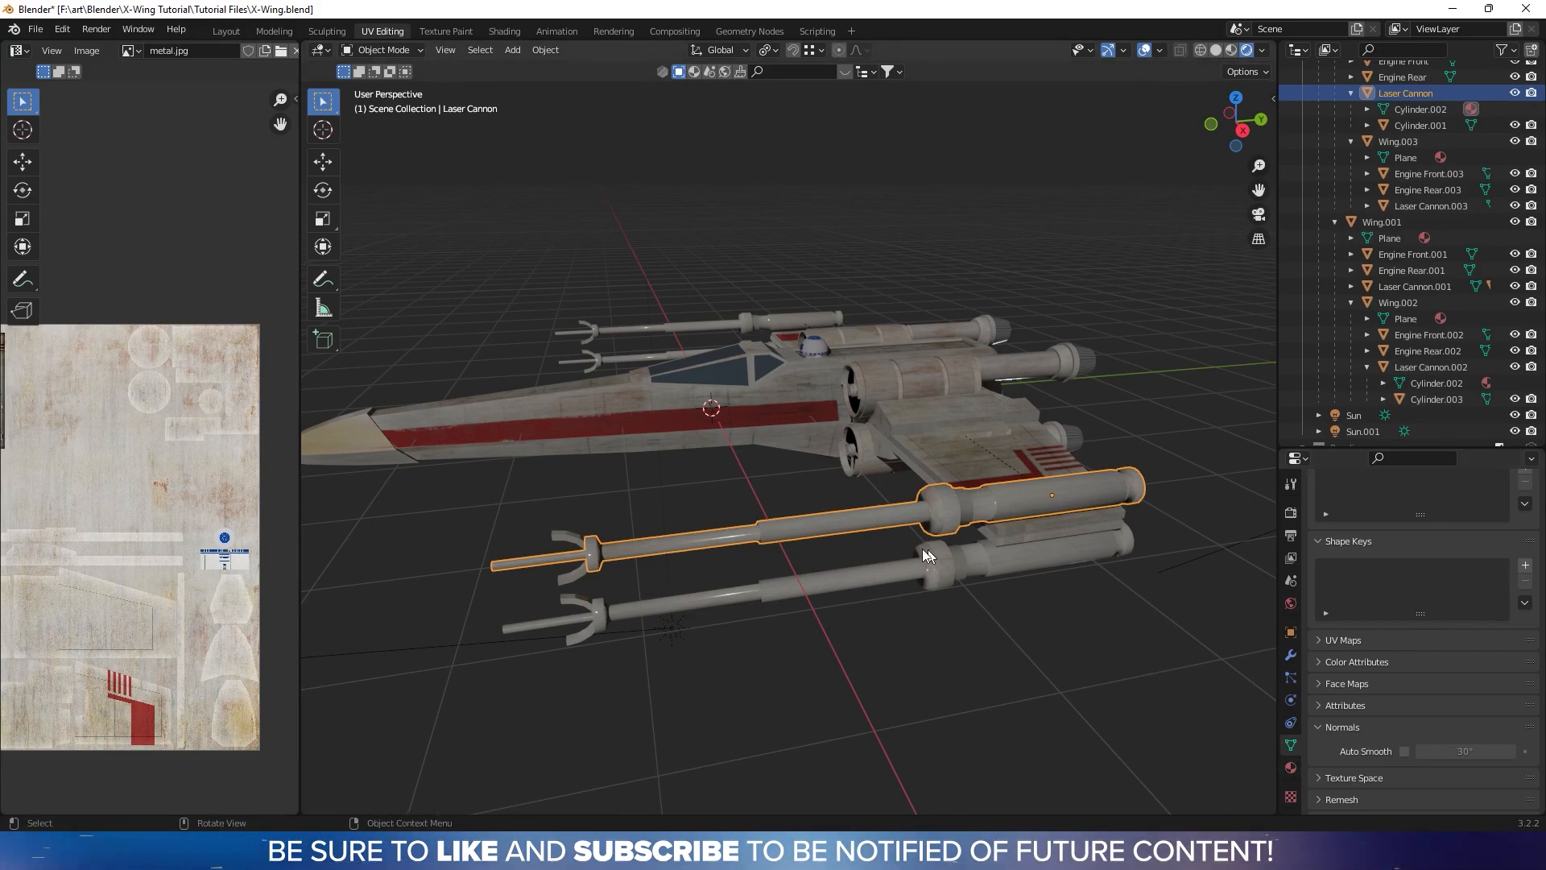
{"action": "middle_click_drag", "start_coordinate": [891, 548], "coordinate": [1029, 580]}
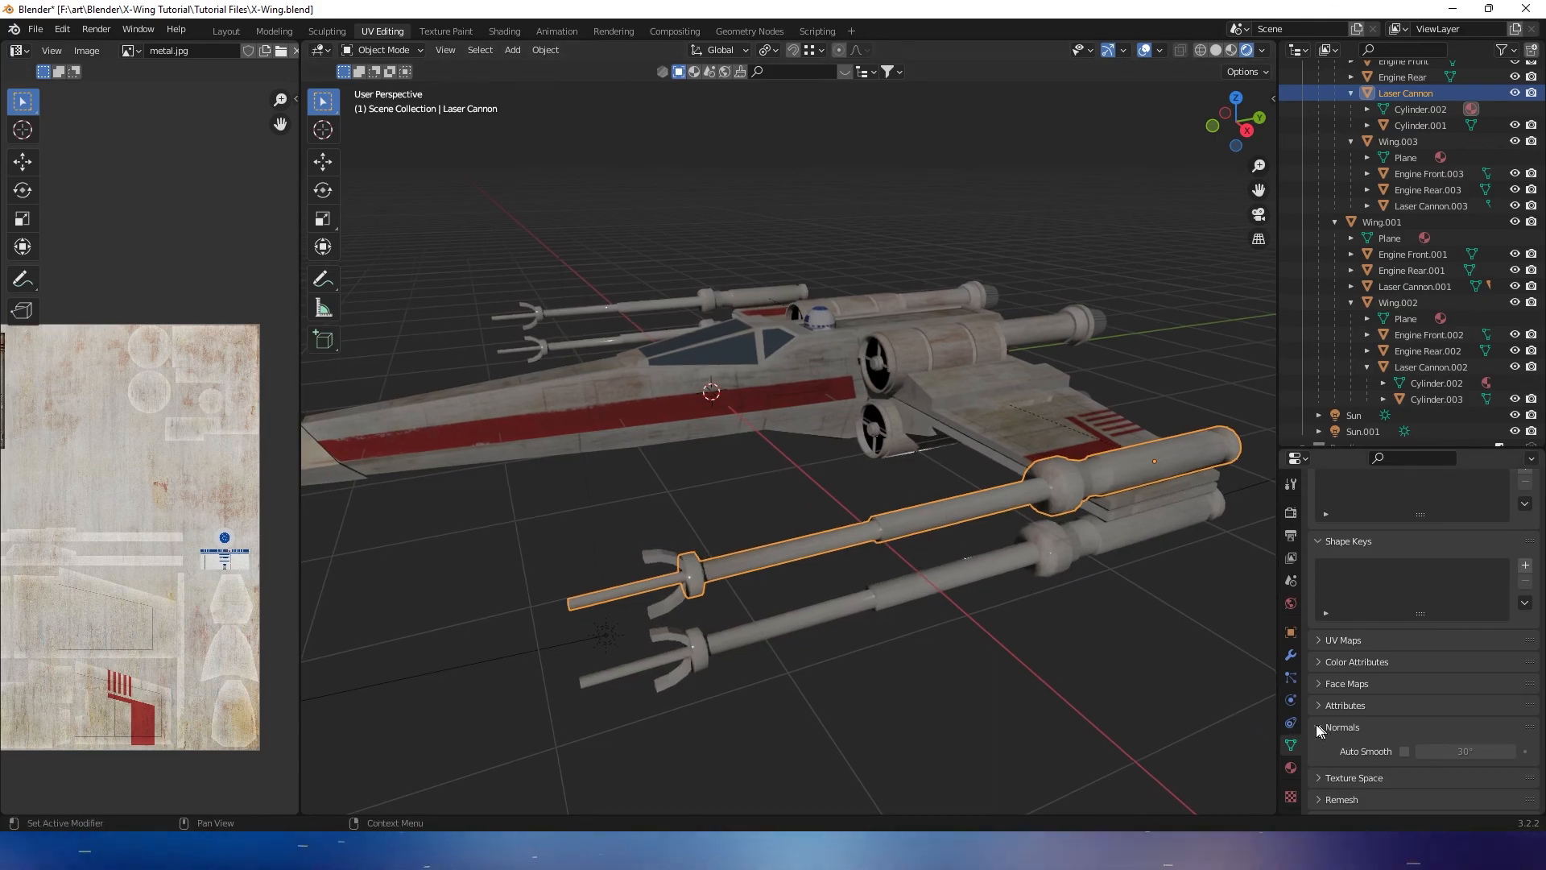
{"action": "left_click", "coordinate": [1404, 751]}
{"action": "middle_click_drag", "start_coordinate": [1047, 642], "coordinate": [1092, 639]}
{"action": "left_click", "coordinate": [1017, 646]}
Inspect the fully textured X-Wing from several angles and select the upper wing next to the cockpit
{"action": "middle_click_drag", "start_coordinate": [1092, 640], "coordinate": [1046, 654]}
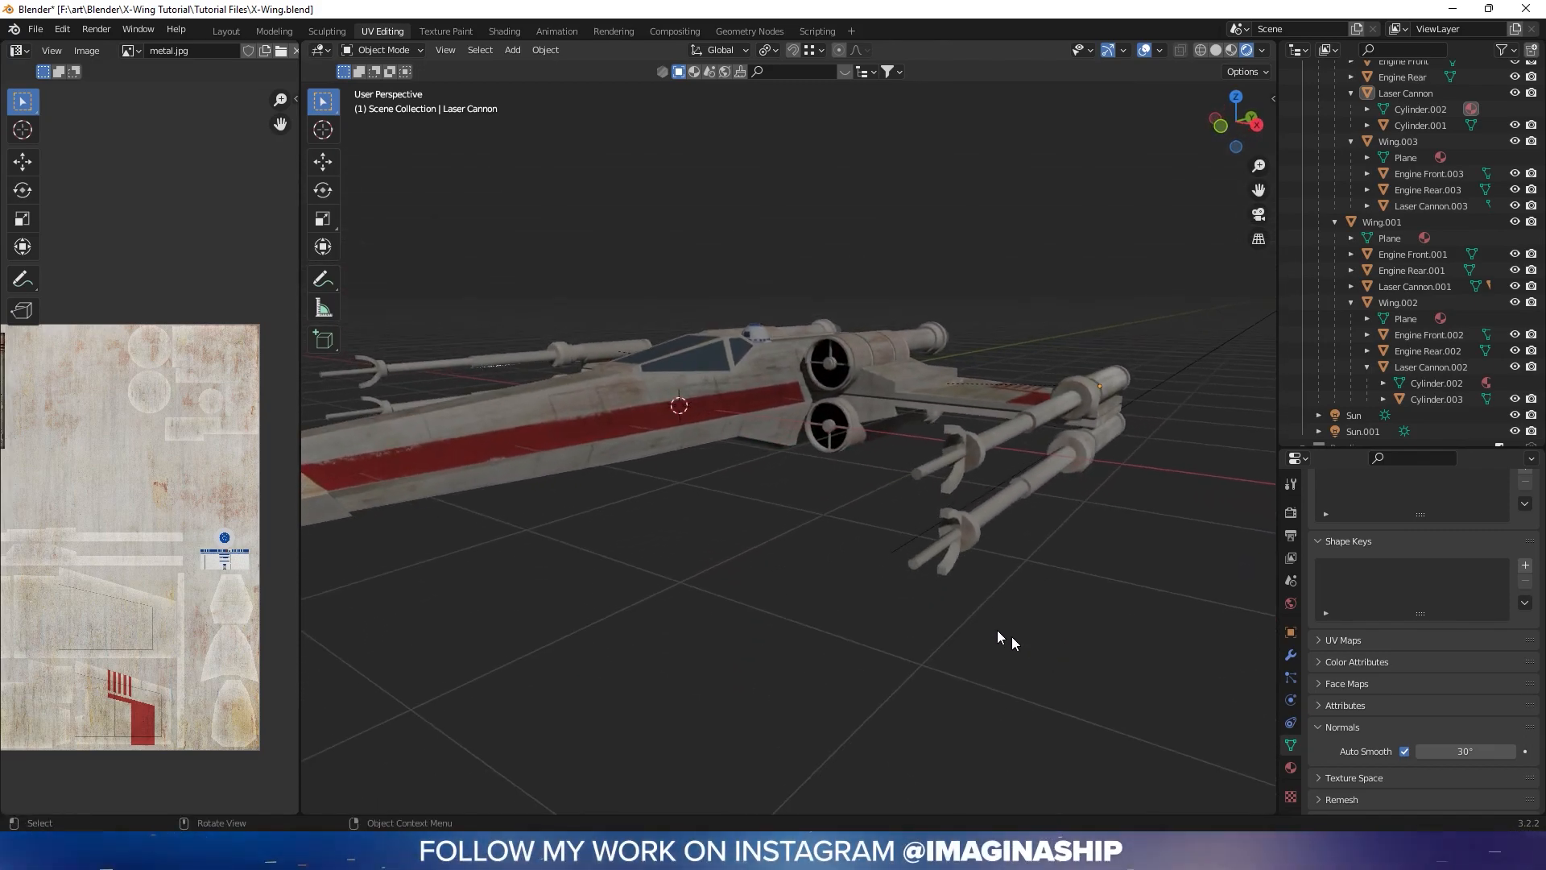
{"action": "middle_click_drag", "start_coordinate": [798, 550], "coordinate": [846, 568]}
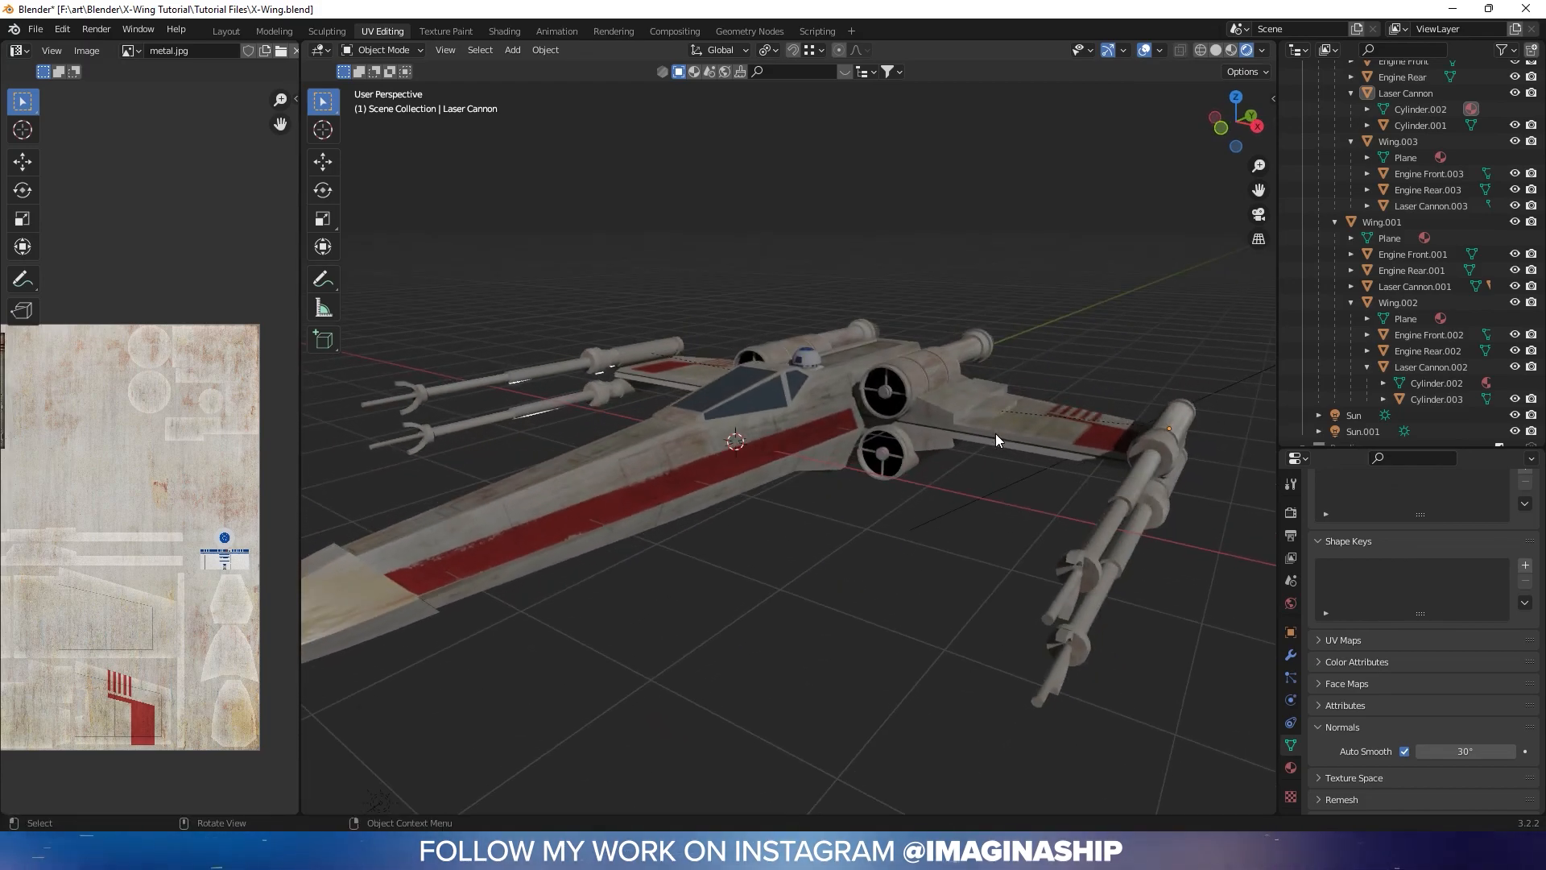
{"action": "middle_click_drag", "start_coordinate": [878, 491], "coordinate": [963, 559]}
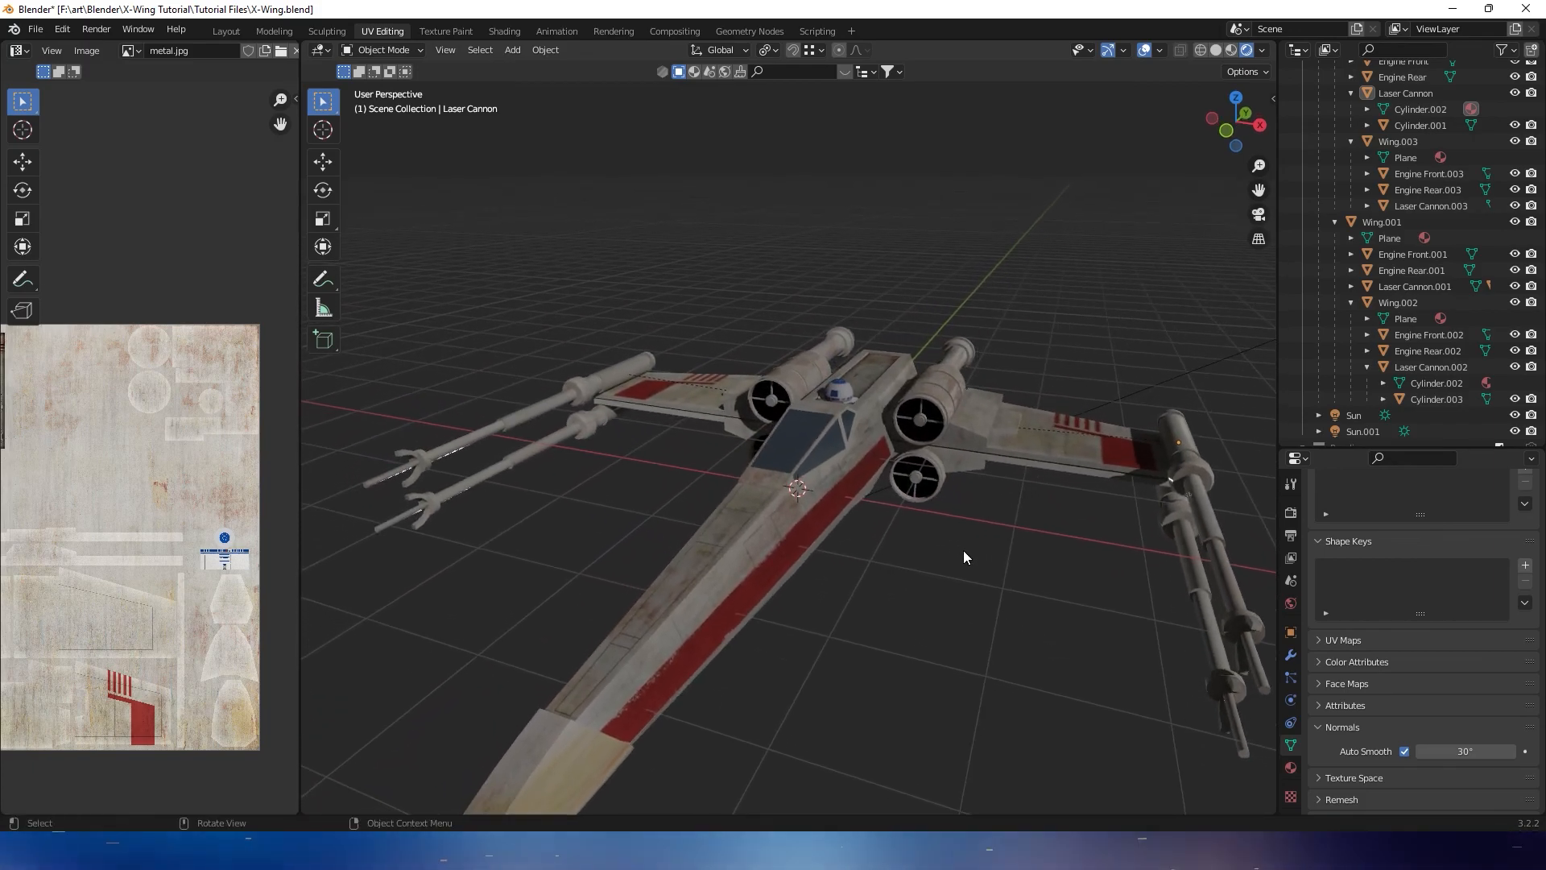
{"action": "left_click", "coordinate": [1044, 441]}
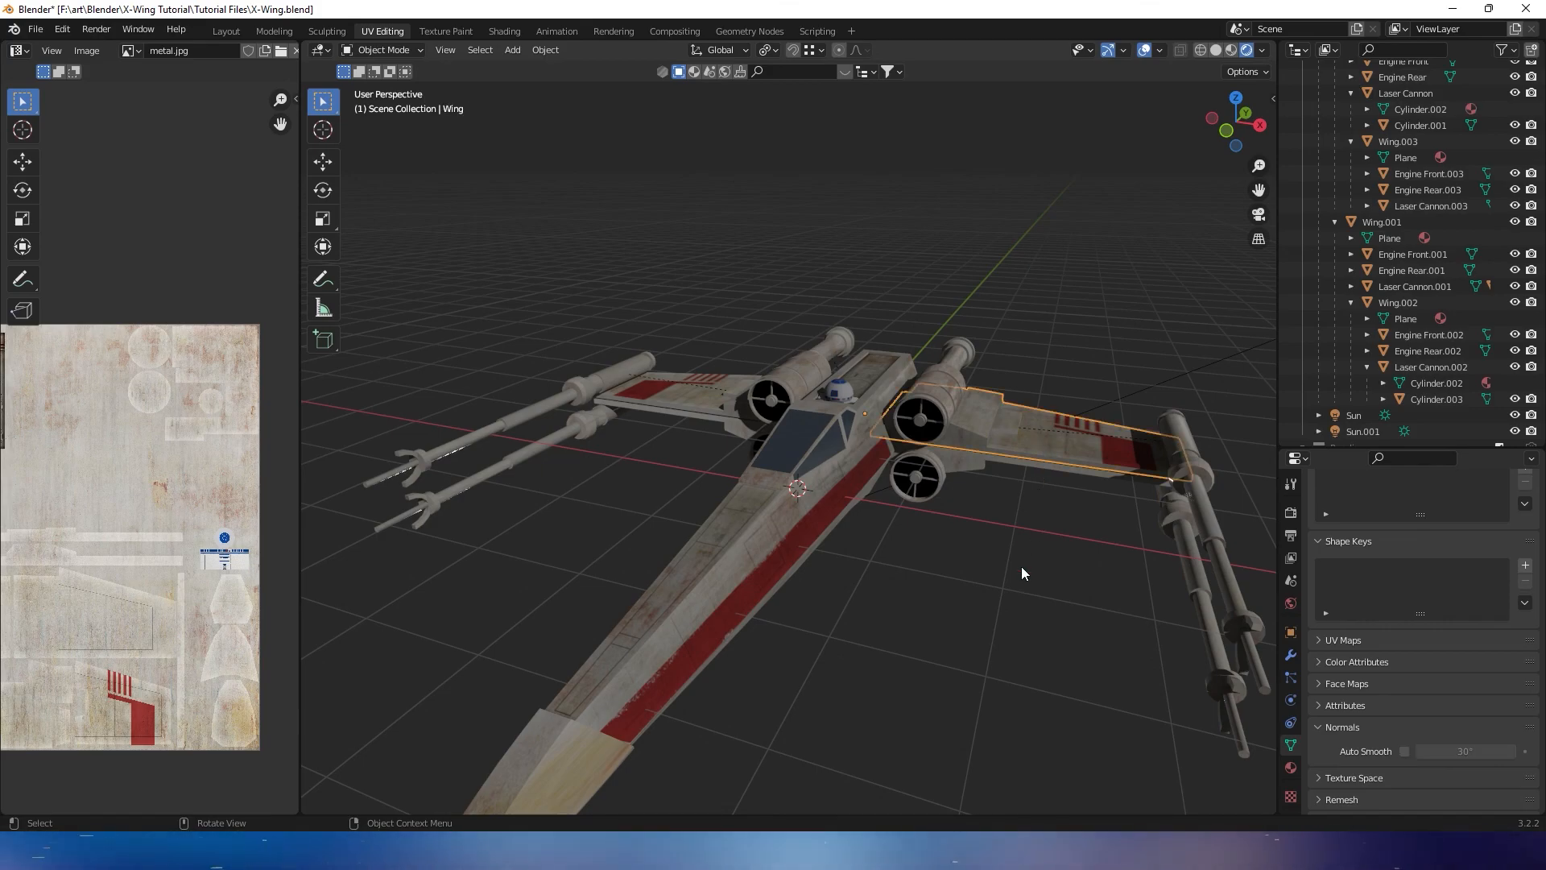
{"action": "middle_click_drag", "start_coordinate": [1021, 567], "coordinate": [1079, 520]}
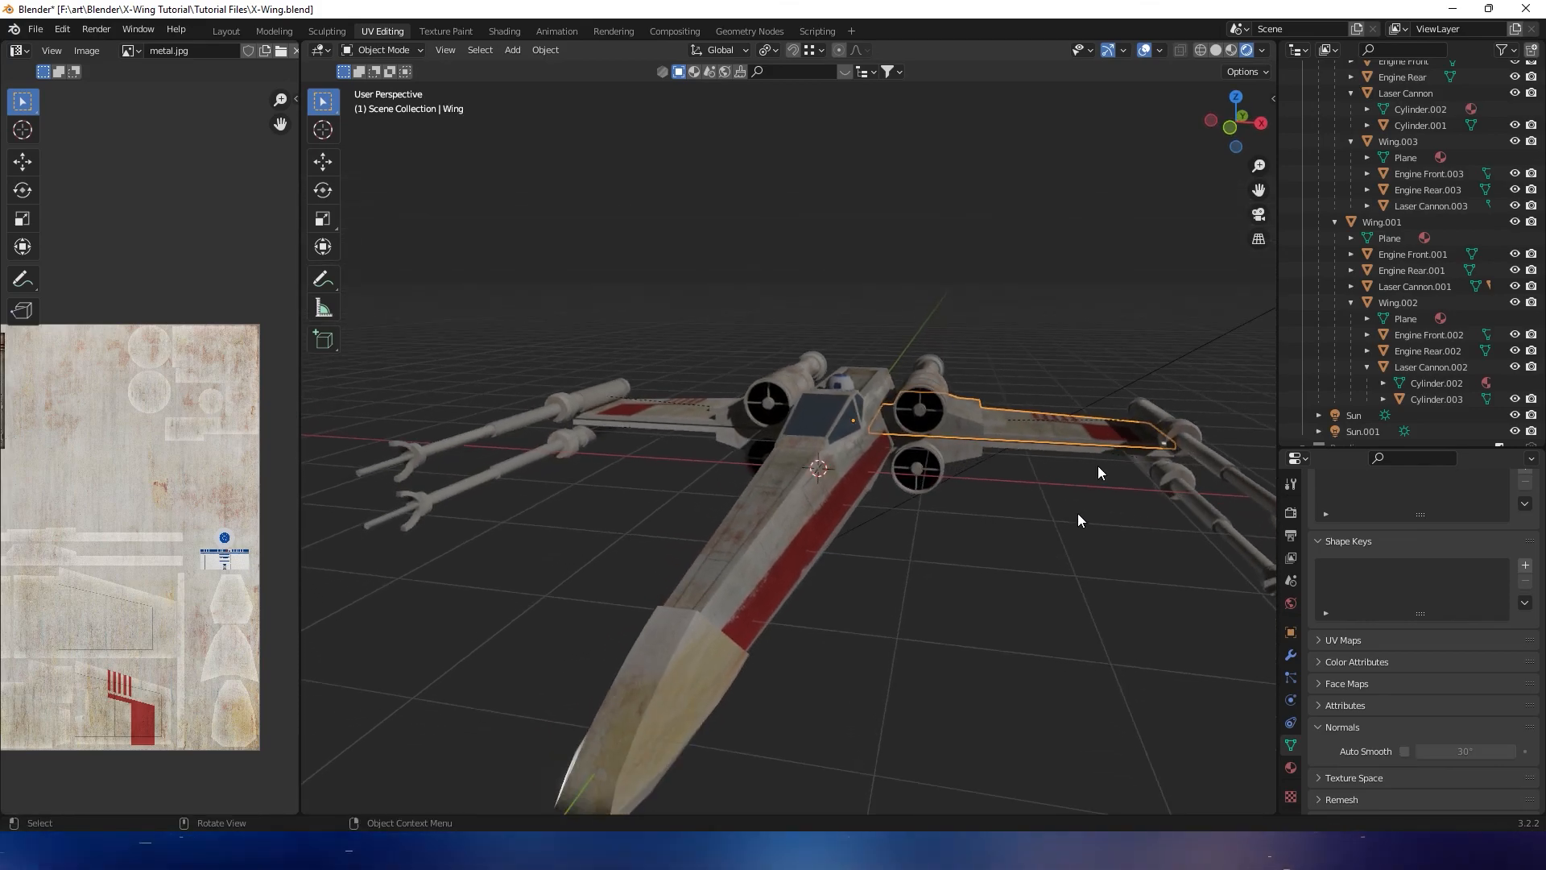
Rotate the selected upper wing upward in the front view, opening it together with its attached opposite lower wing
{"action": "left_click", "coordinate": [1229, 127]}
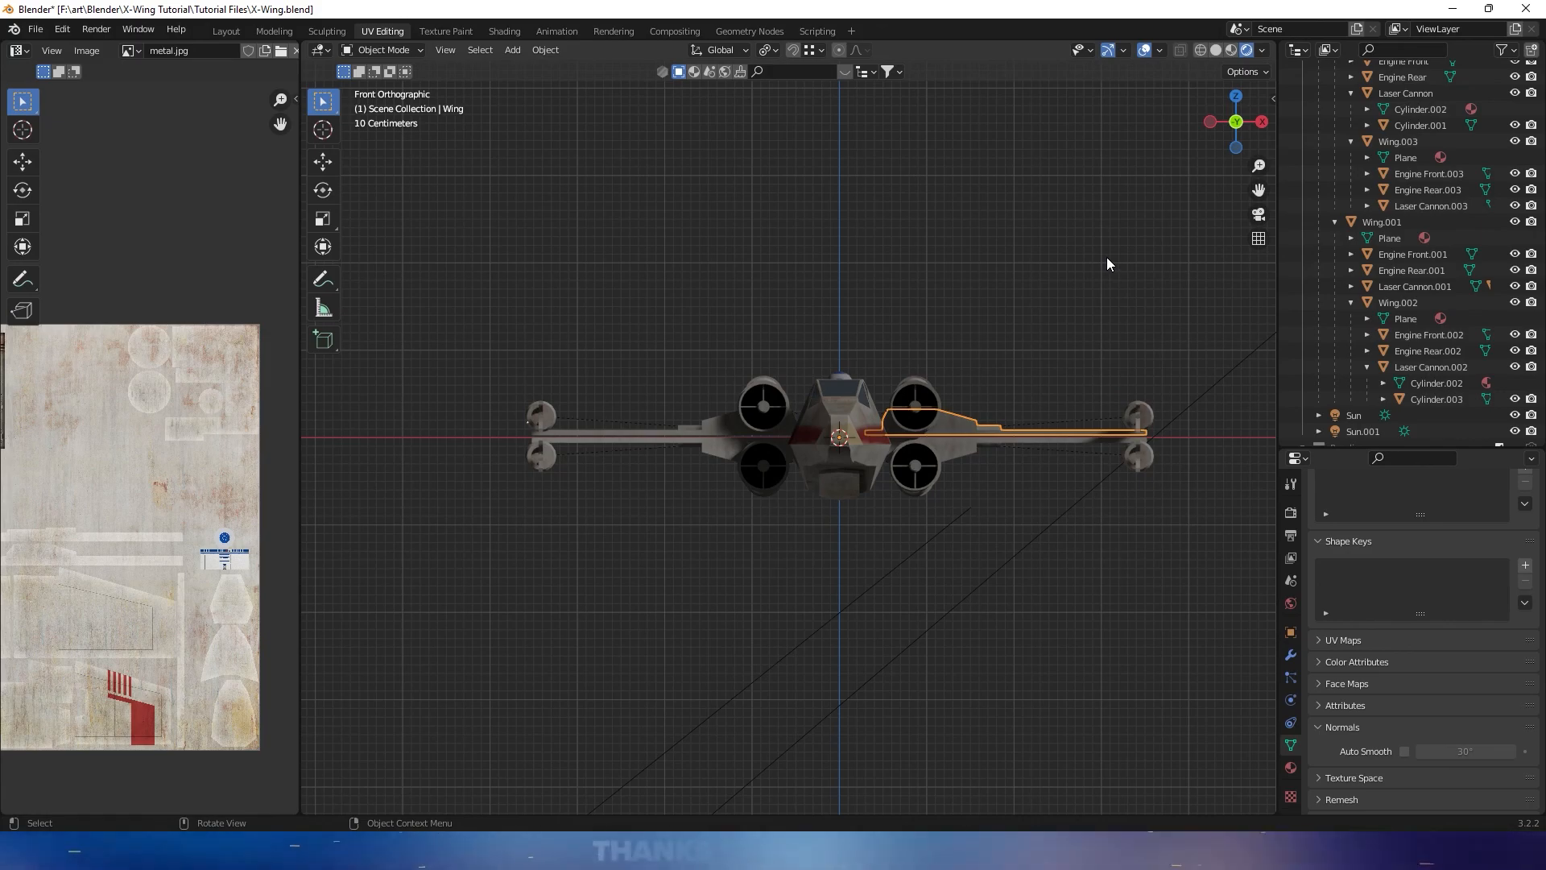
{"action": "key", "text": "r"}
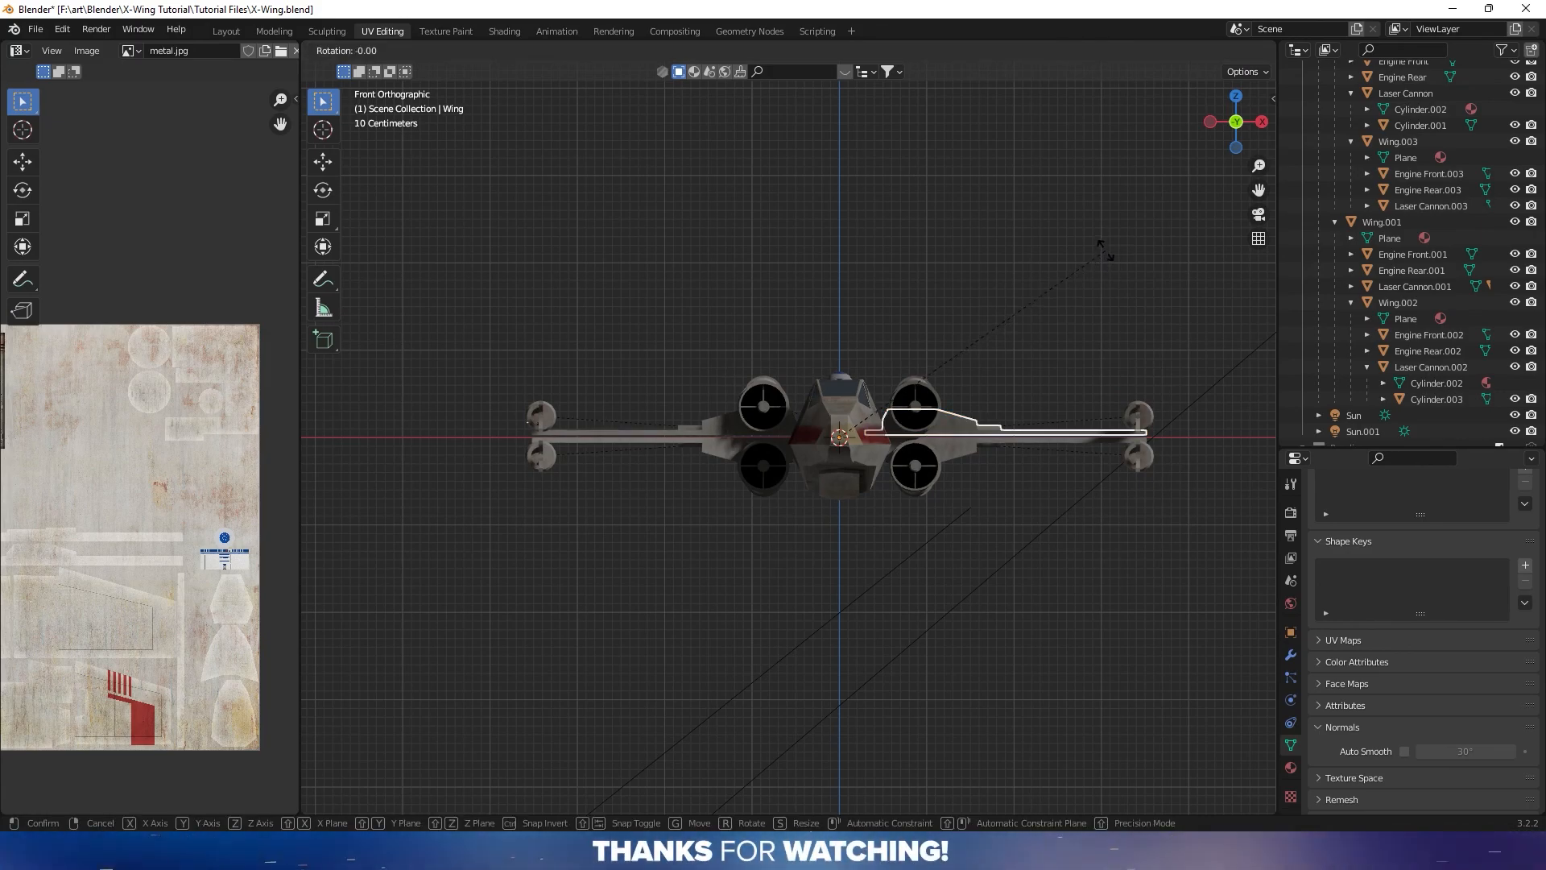
{"action": "left_click", "coordinate": [1051, 206]}
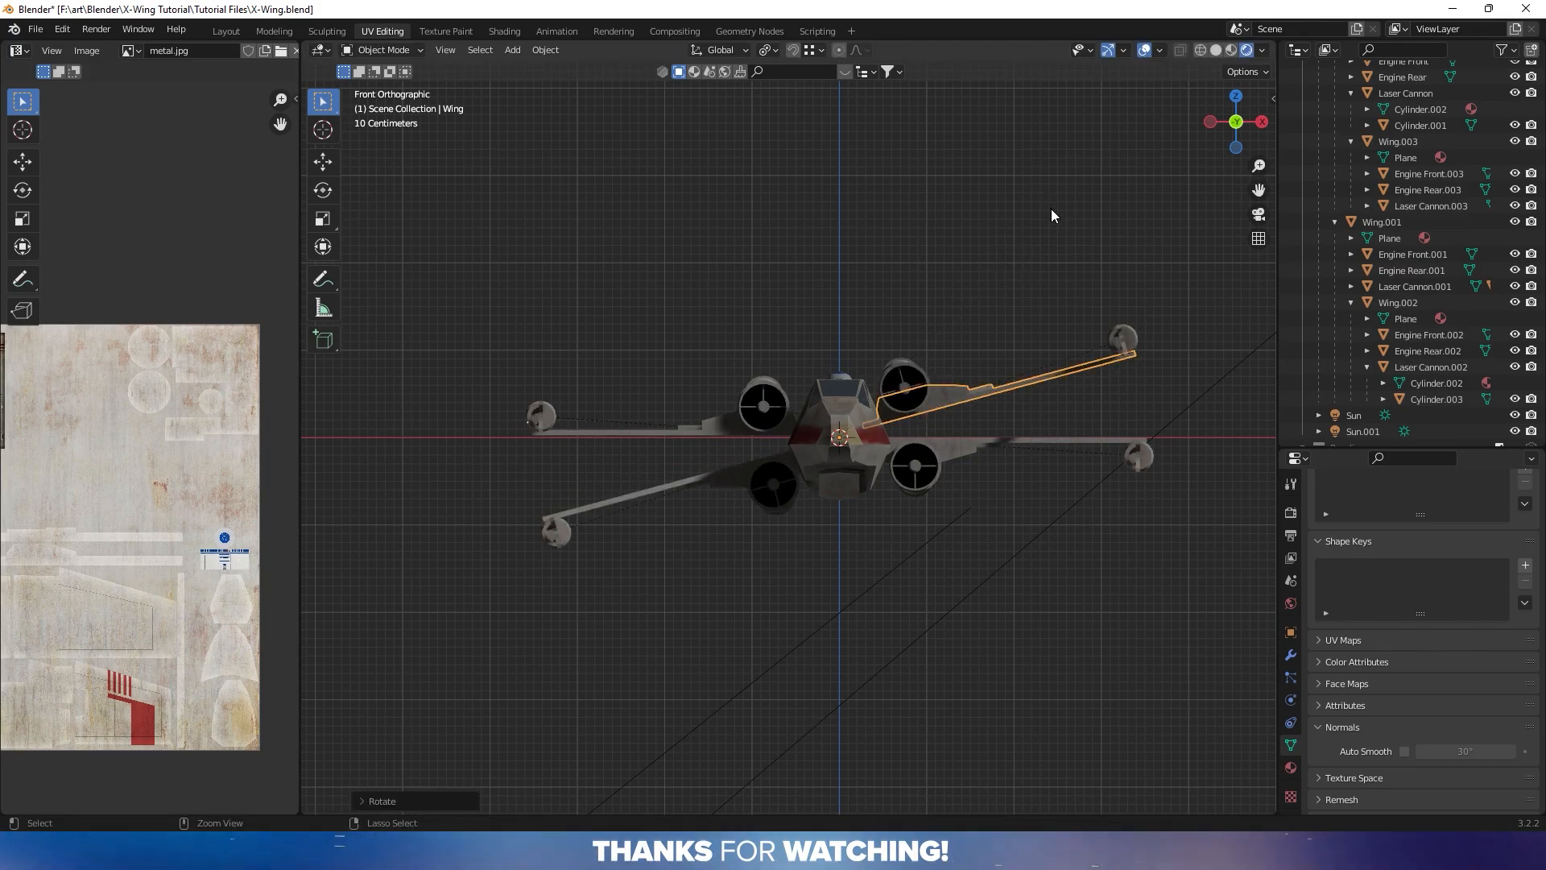
Rotate Wing.001 upward in the front view to match the opened wing and complete the X shape
{"action": "left_click", "coordinate": [610, 435]}
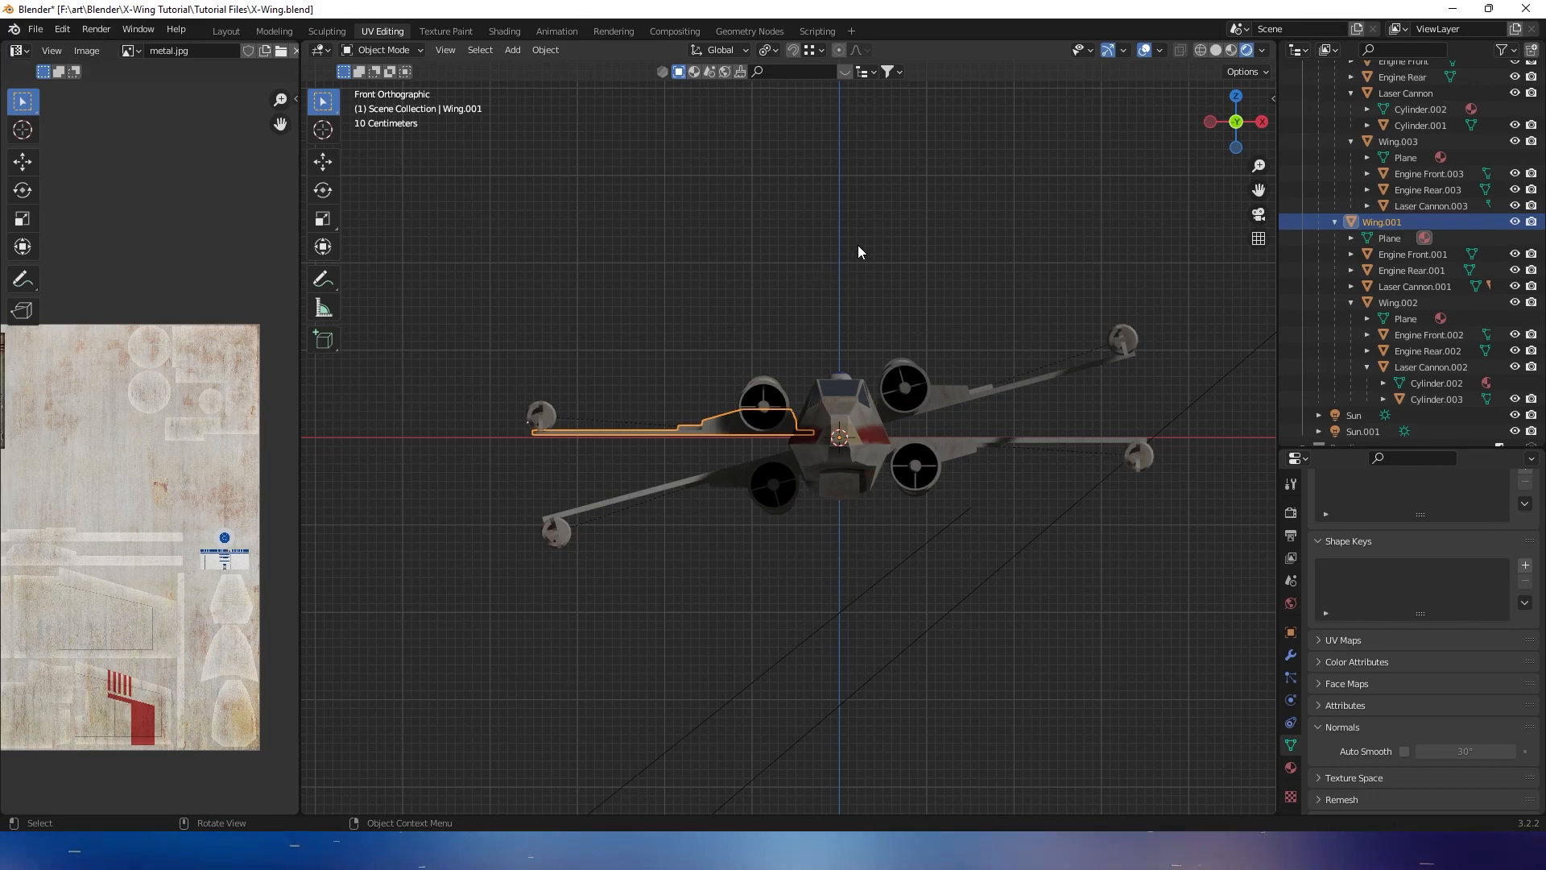
{"action": "key", "text": "r"}
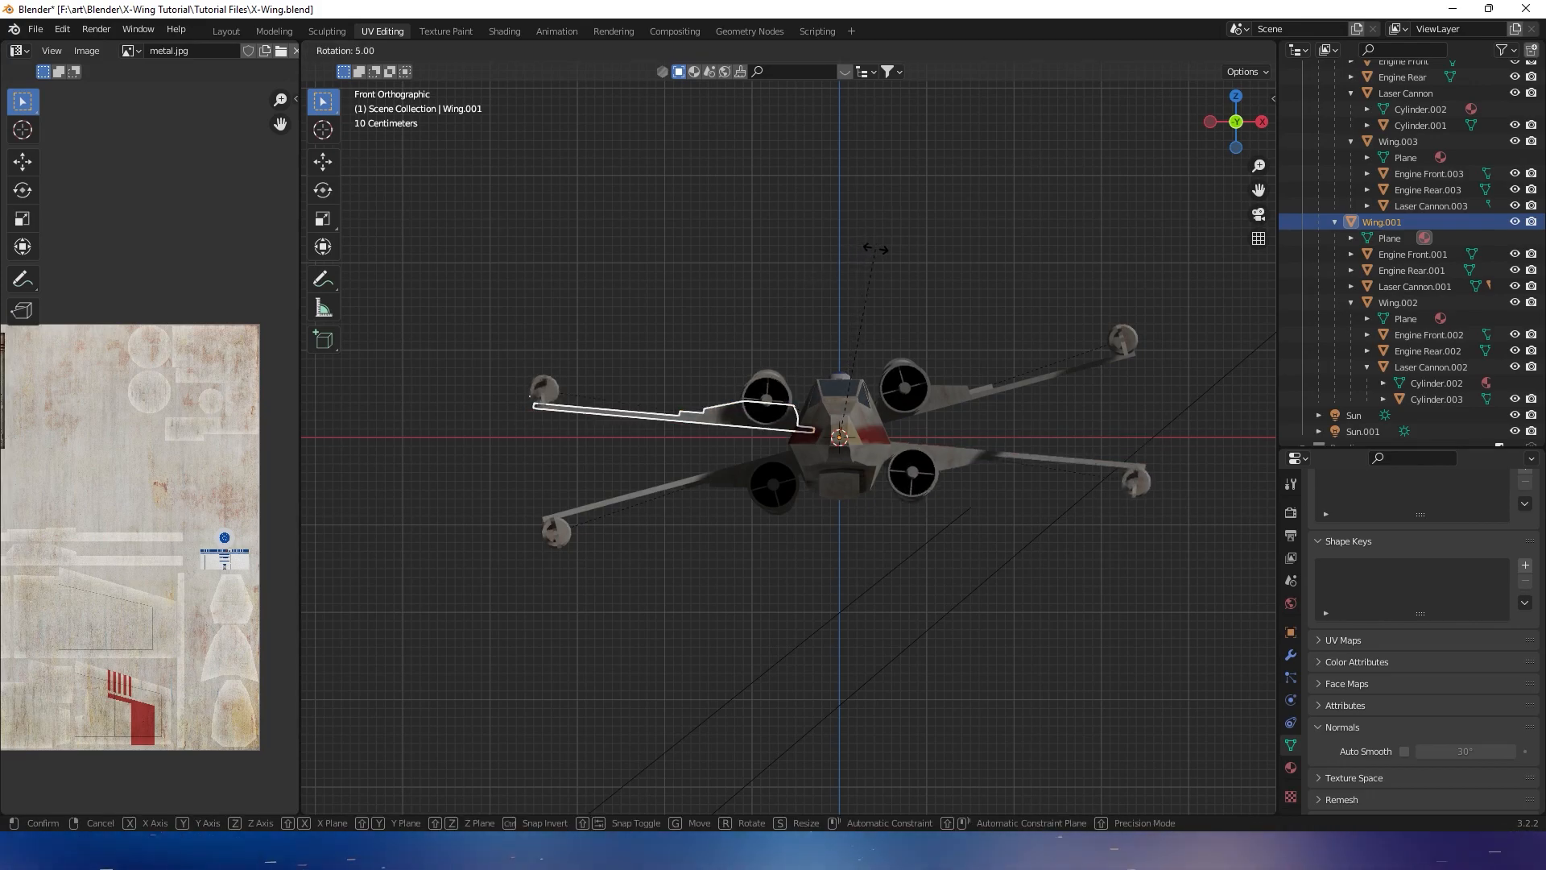
{"action": "left_click", "coordinate": [901, 284]}
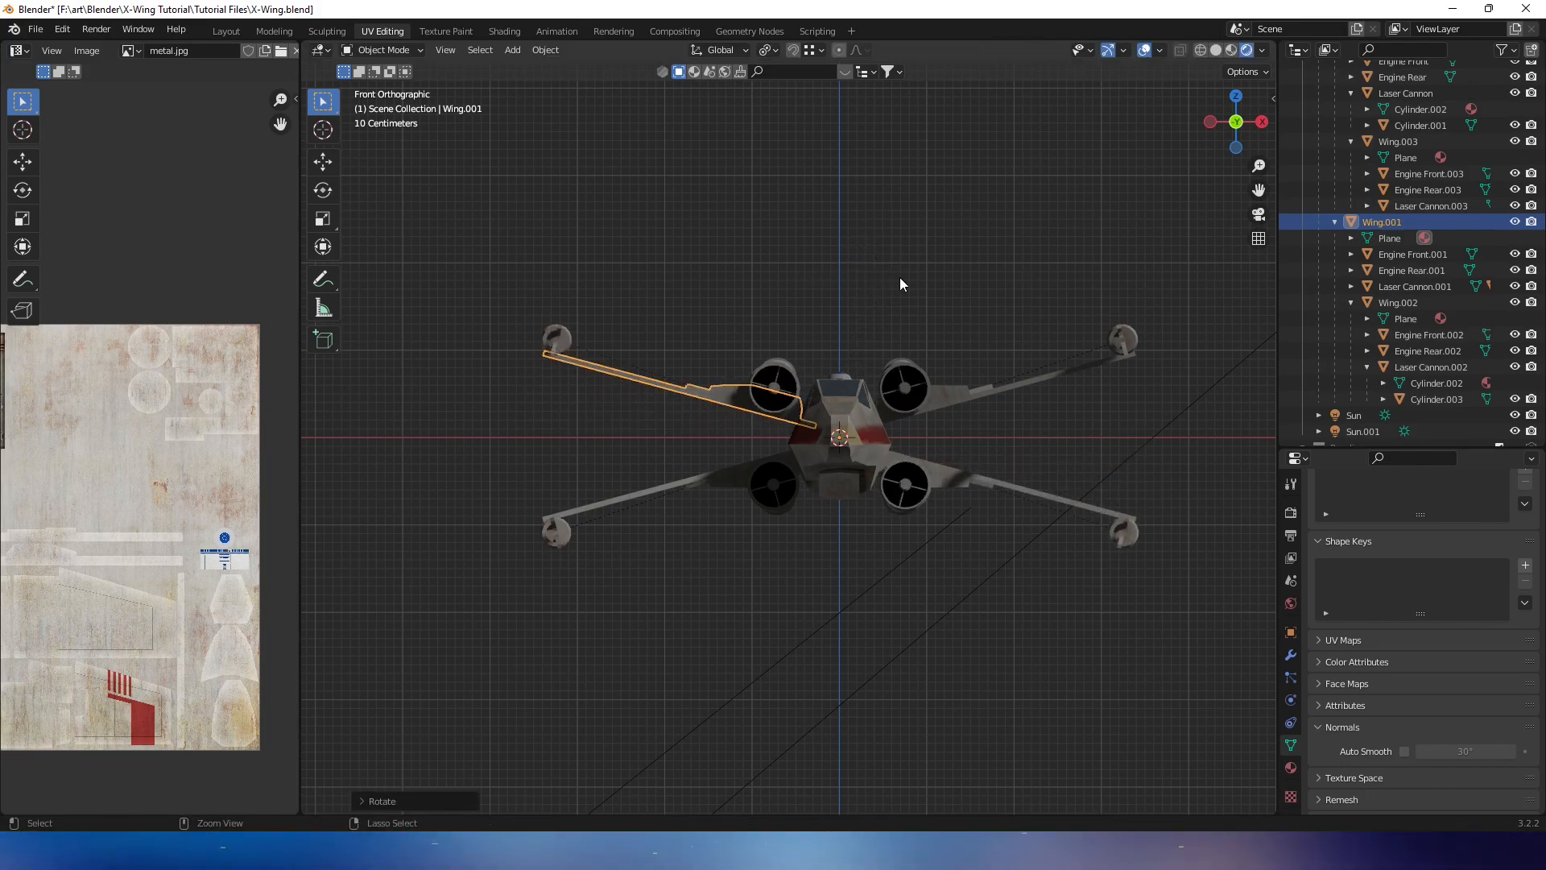
Clear the wing selection, select the fuselage, and try moving it to test that the attached parts follow
{"action": "left_click", "coordinate": [1008, 259]}
{"action": "middle_click_drag", "start_coordinate": [1007, 259], "coordinate": [1161, 360]}
{"action": "middle_click_drag", "start_coordinate": [987, 433], "coordinate": [825, 385]}
{"action": "left_click", "coordinate": [737, 393]}
{"action": "key", "text": "g"}
{"action": "right_click", "coordinate": [791, 399]}
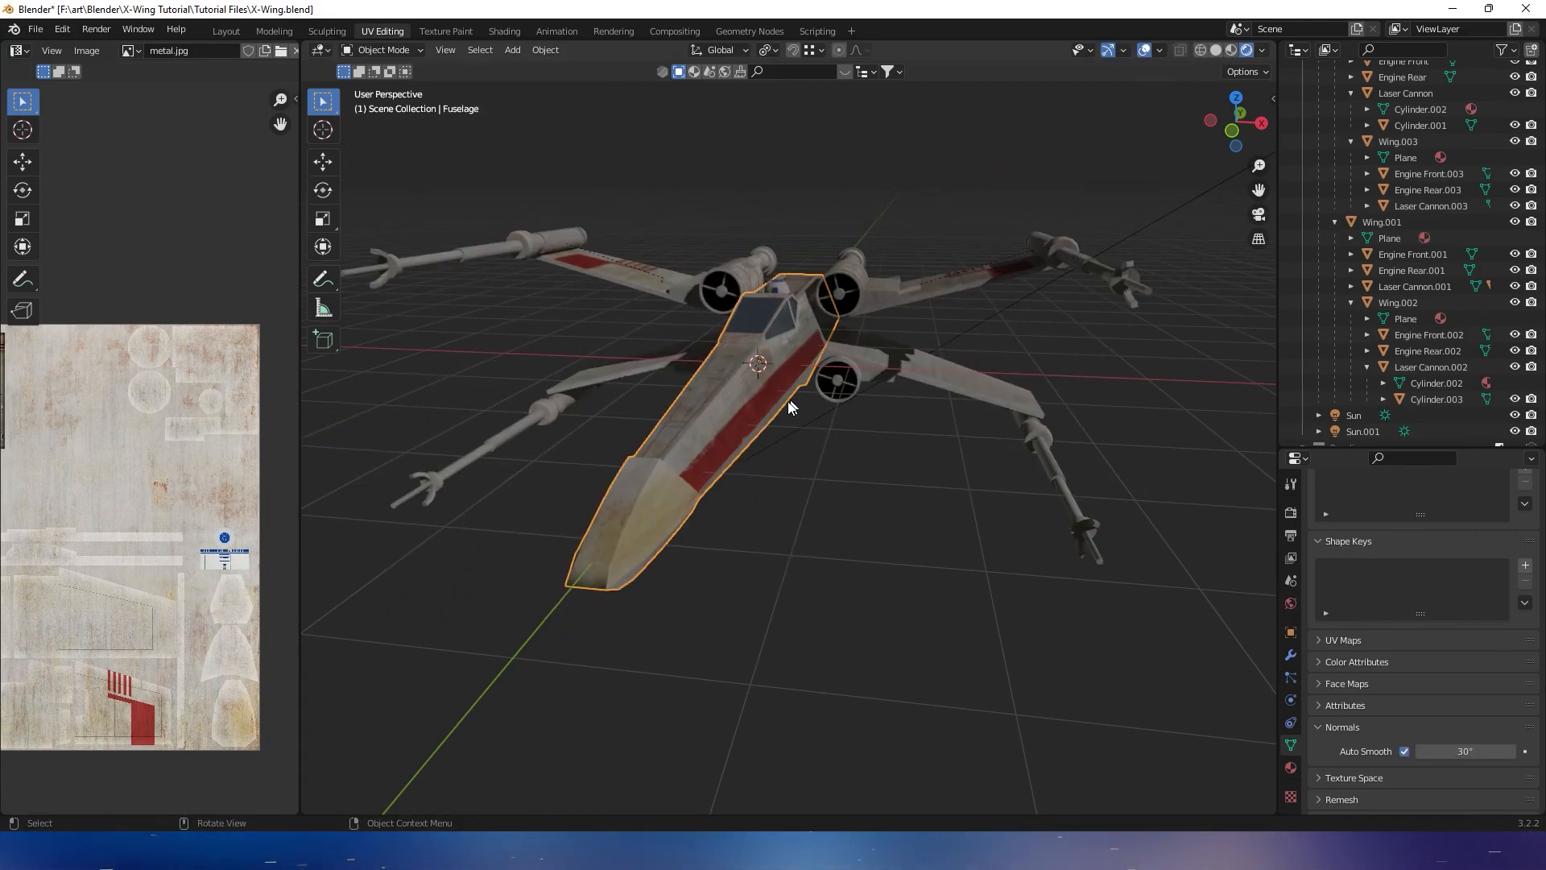
Examine the finished X-Wing with opened wings, including the glowing engines, the cockpit and droid, and the whole ship from the side
{"action": "middle_click_drag", "start_coordinate": [908, 476], "coordinate": [586, 466]}
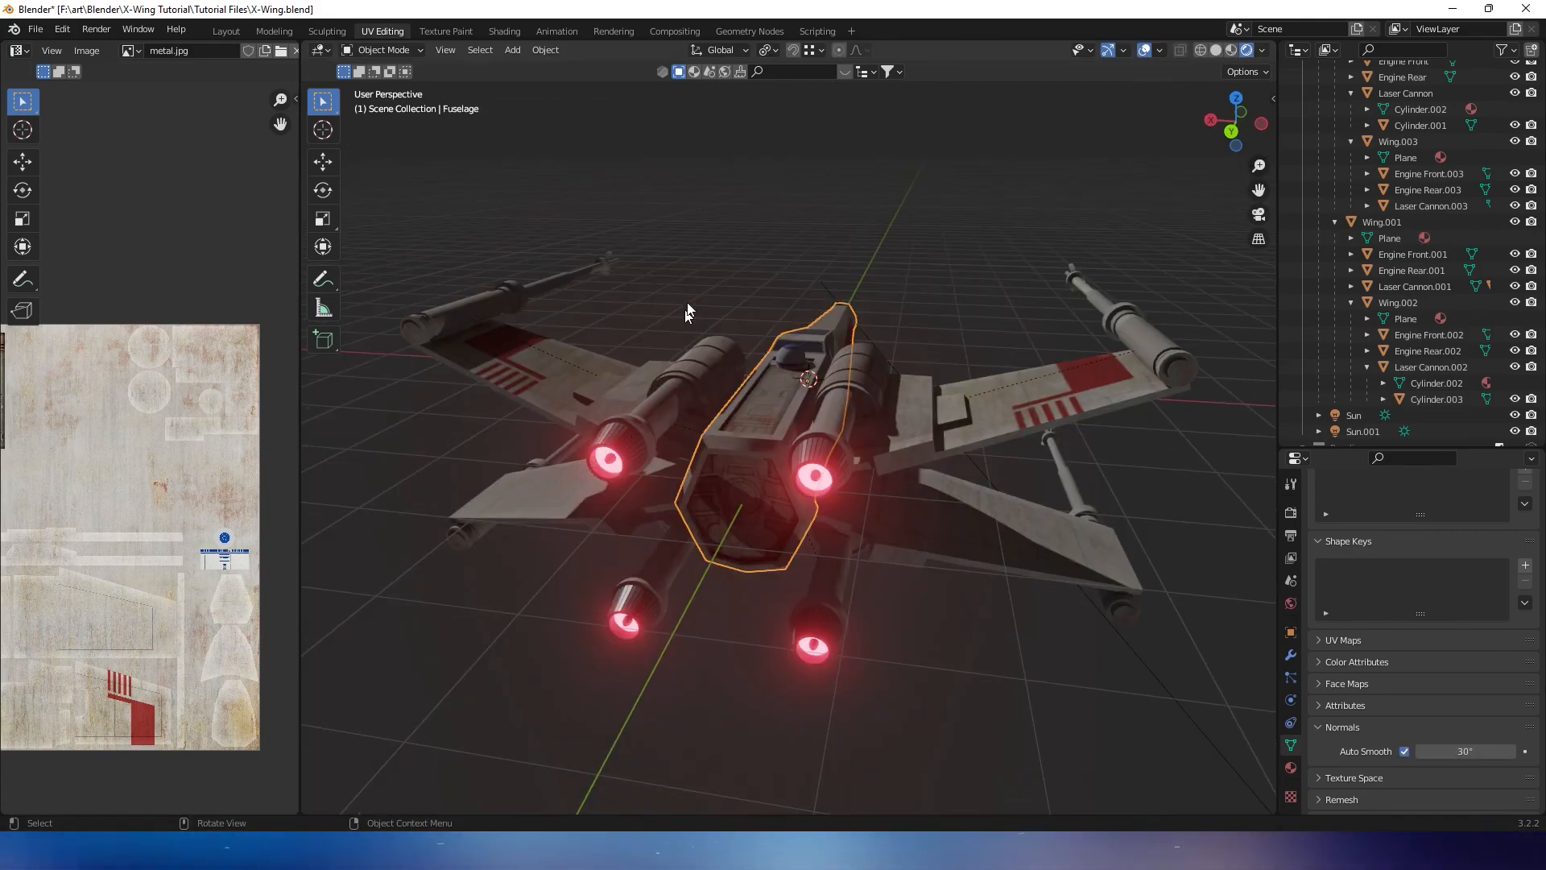
{"action": "left_click", "coordinate": [780, 258]}
{"action": "middle_click_drag", "start_coordinate": [782, 260], "coordinate": [733, 467]}
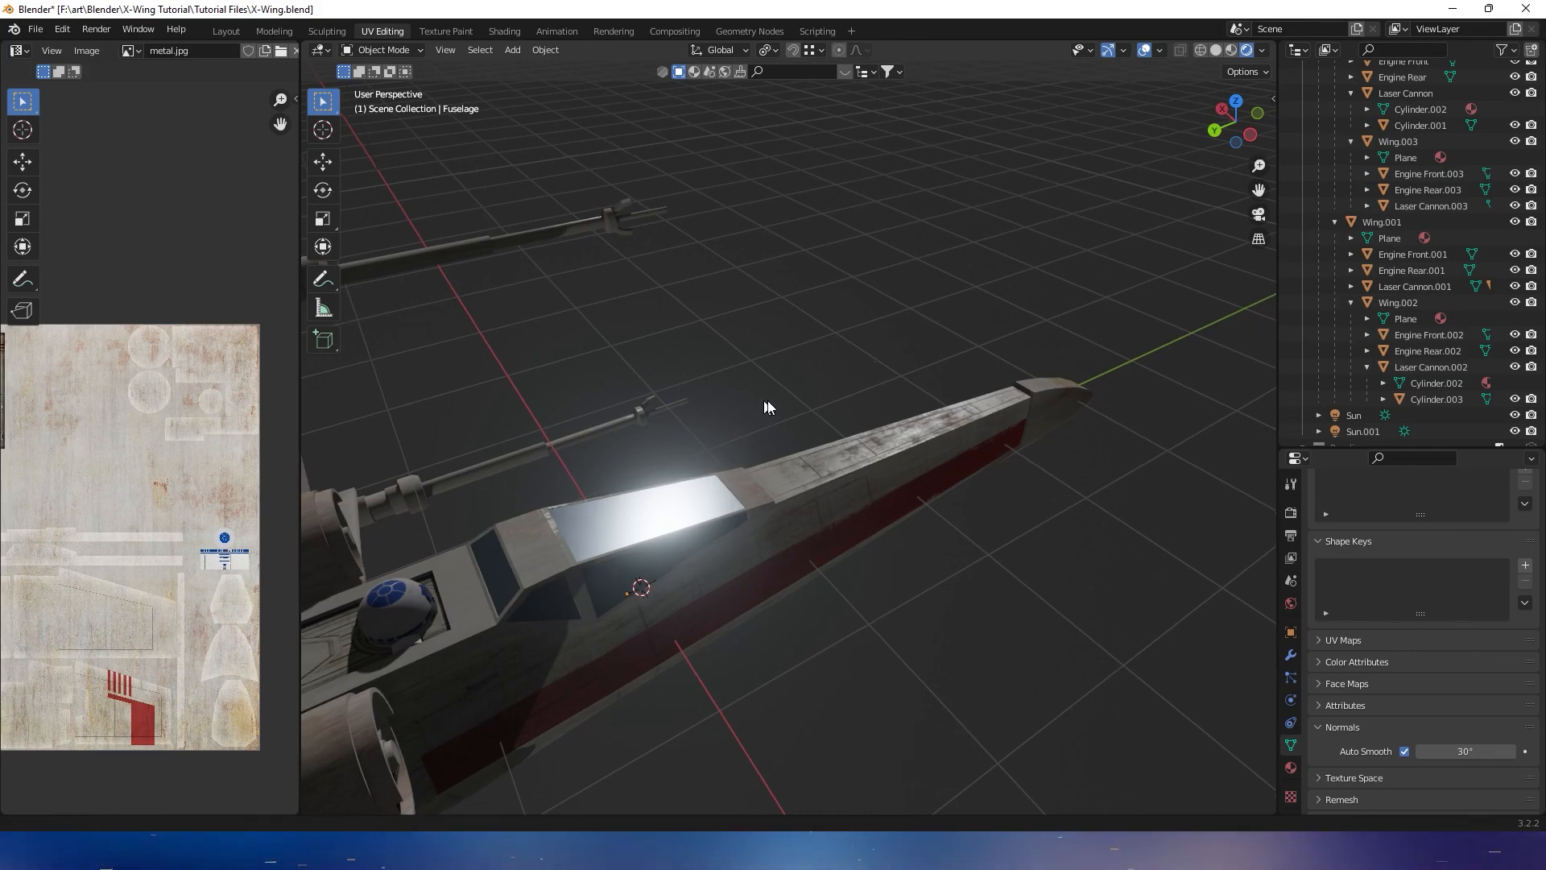
{"action": "scroll", "coordinate": [764, 400], "scroll_direction": "down", "scroll_amount": 6}
{"action": "middle_click_drag", "start_coordinate": [822, 391], "coordinate": [413, 330]}
{"action": "middle_click_drag", "start_coordinate": [569, 335], "coordinate": [368, 401]}
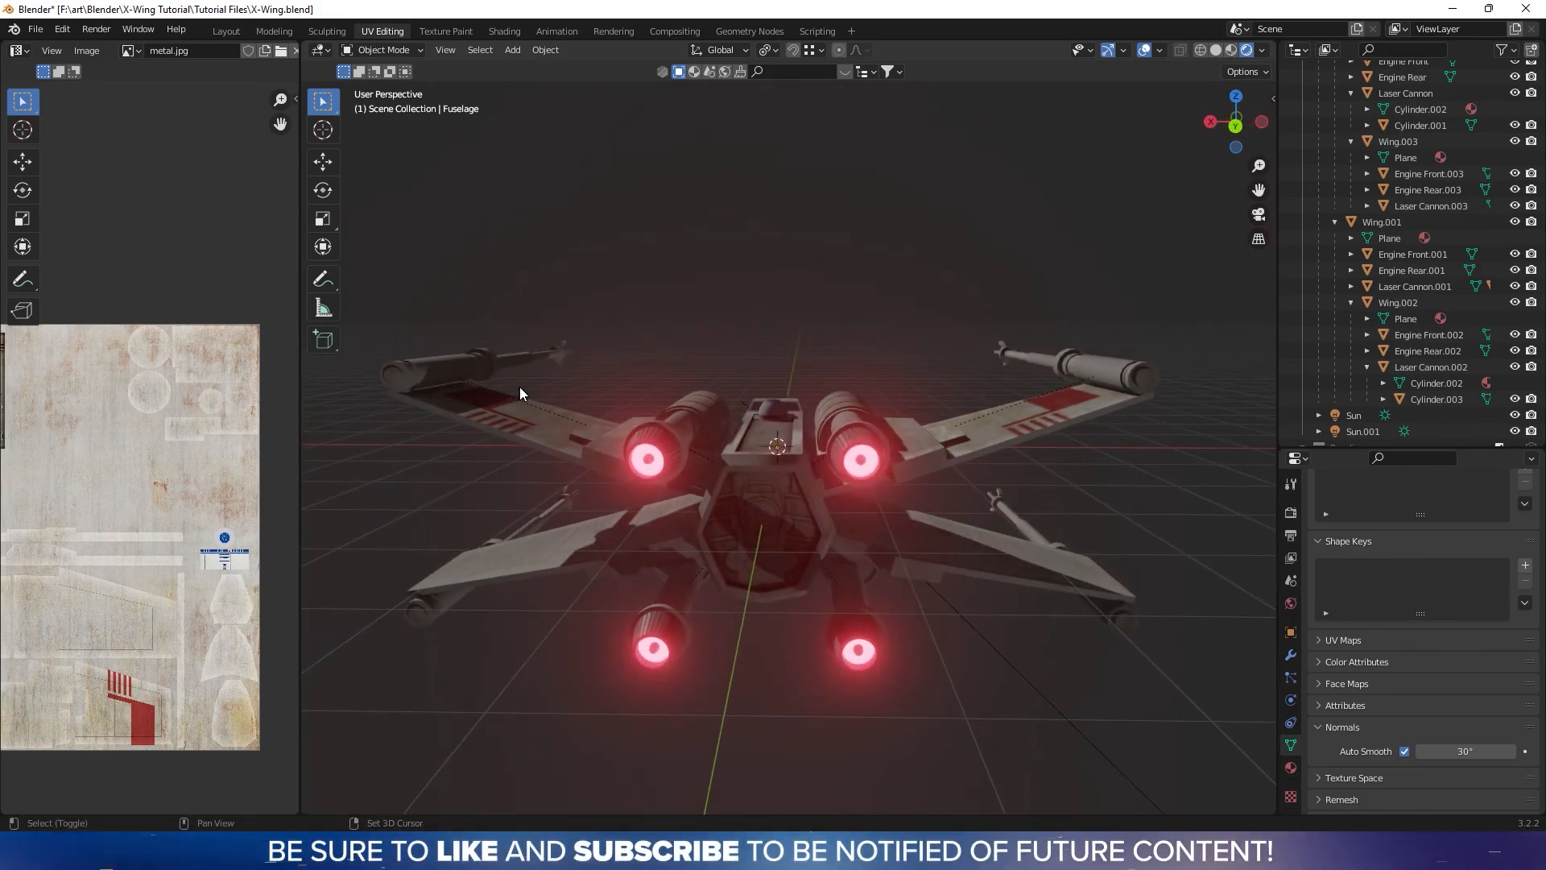
{"action": "middle_click_drag", "start_coordinate": [741, 393], "coordinate": [776, 367]}
{"action": "middle_click_drag", "start_coordinate": [877, 336], "coordinate": [807, 349]}
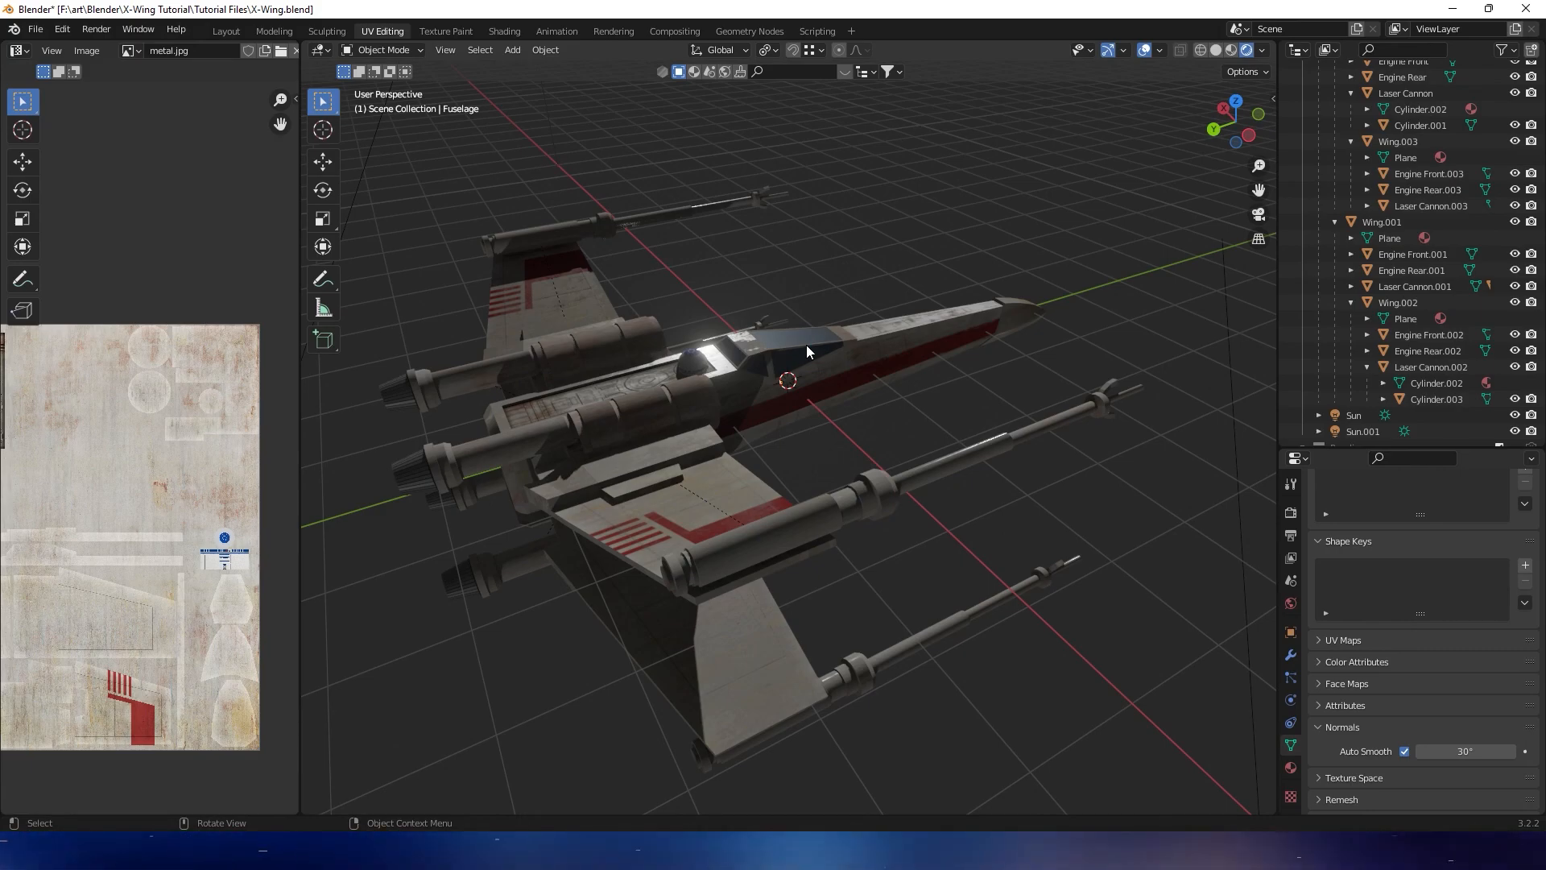
{"action": "mouse_move", "coordinate": [812, 337]}
{"action": "middle_mouse_down"}
{"action": "mouse_move", "coordinate": [907, 340]}
{"action": "mouse_move", "coordinate": [835, 335]}
{"action": "middle_mouse_up"}
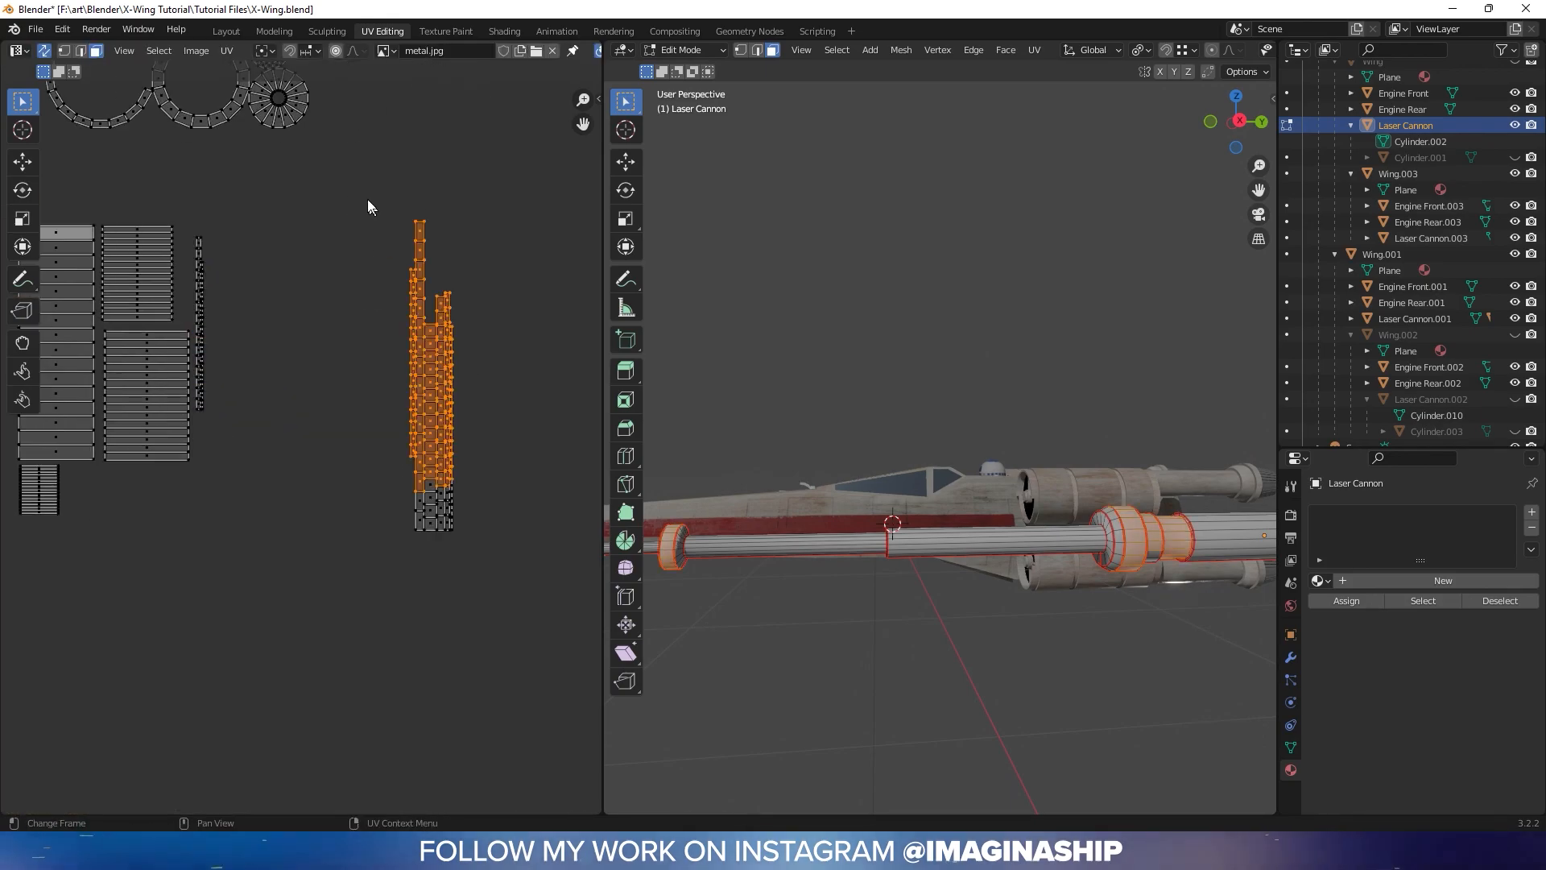
Move the Laser Cannon's selected UV islands into place over the metal.jpg texture
{"action": "key", "text": "g"}
{"action": "left_click", "coordinate": [587, 495]}
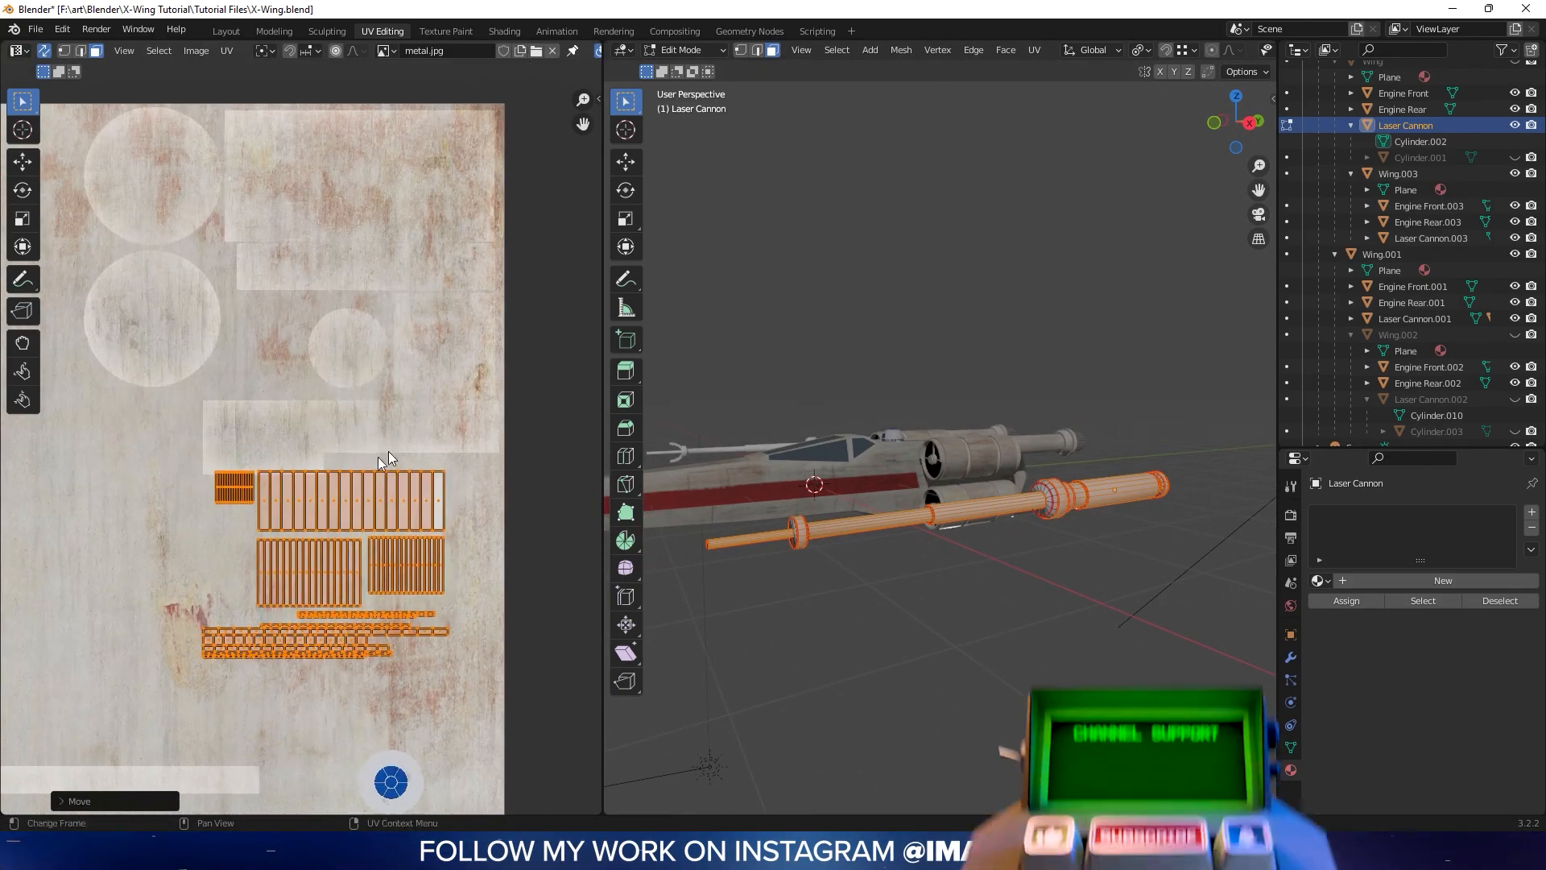